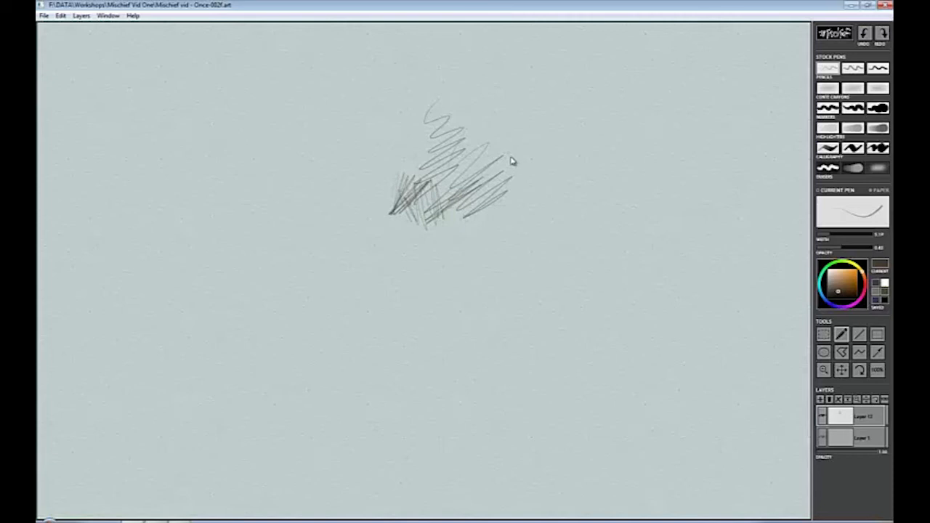
Try out the three stock pencils in turn with short hatched strokes beside the existing pencil scribbles.
mouse_move(511, 160)
left_mouse_down()
mouse_move(533, 158)
mouse_move(510, 172)
mouse_move(538, 183)
left_mouse_up()
left_click(853, 71)
left_click_drag(594, 108, 586, 129)
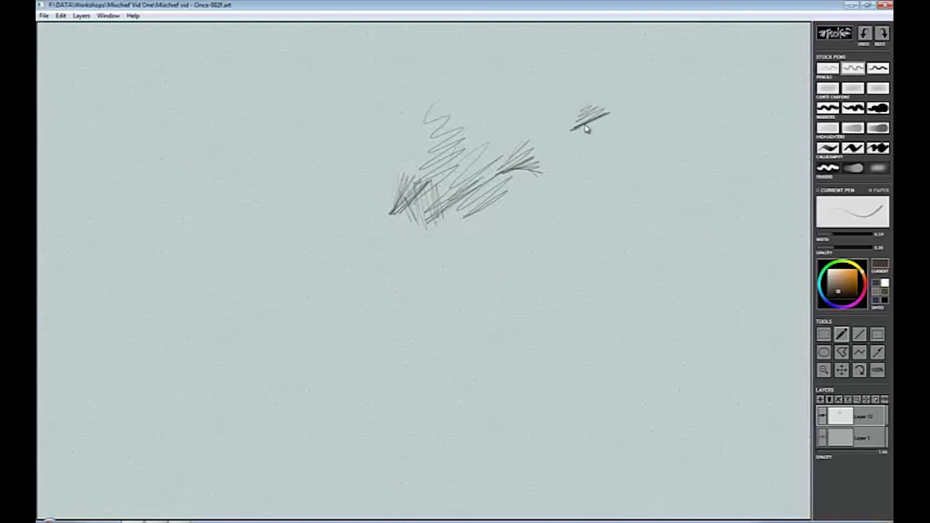
left_click(876, 71)
mouse_move(622, 104)
left_mouse_down()
mouse_move(649, 98)
mouse_move(627, 109)
mouse_move(653, 111)
mouse_move(644, 110)
left_mouse_up()
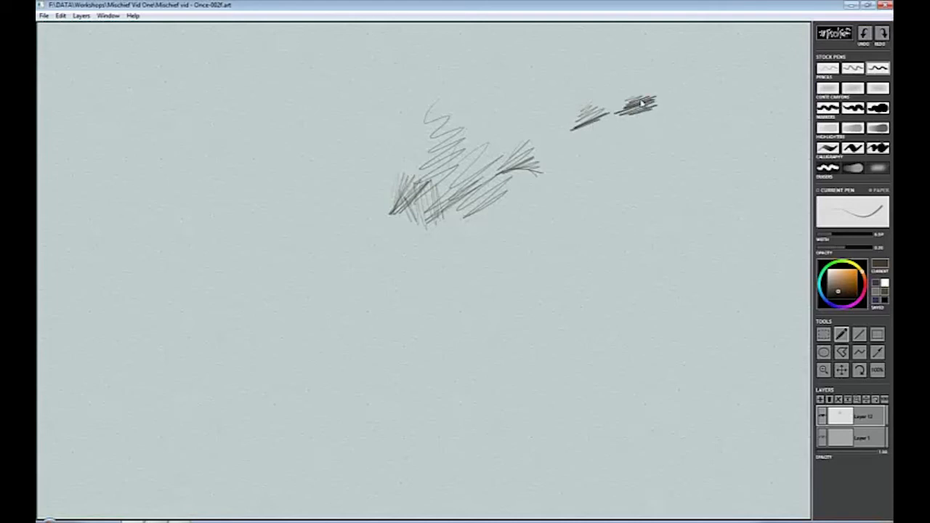
mouse_move(566, 98)
left_mouse_down()
mouse_move(544, 121)
mouse_move(558, 141)
mouse_move(544, 148)
left_mouse_up()
Try out the Conté crayons with soft dark smudges around the pencil hatching.
left_click(828, 88)
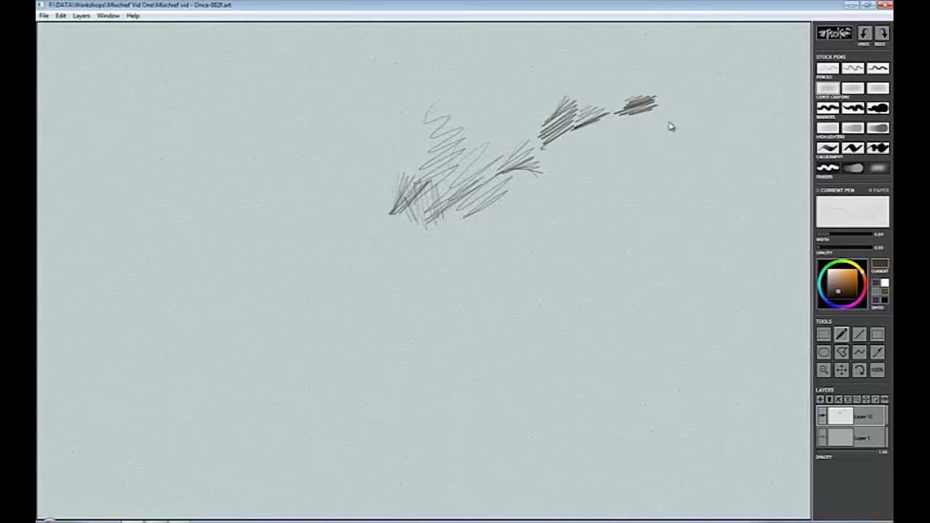
mouse_move(631, 138)
left_mouse_down()
mouse_move(608, 136)
mouse_move(586, 158)
left_mouse_up()
left_click(853, 87)
mouse_move(632, 139)
left_mouse_down()
mouse_move(644, 136)
mouse_move(607, 167)
mouse_move(573, 152)
mouse_move(544, 191)
mouse_move(618, 179)
mouse_move(699, 108)
mouse_move(664, 151)
mouse_move(669, 104)
mouse_move(634, 115)
mouse_move(644, 93)
mouse_move(592, 102)
left_mouse_up()
left_click(874, 88)
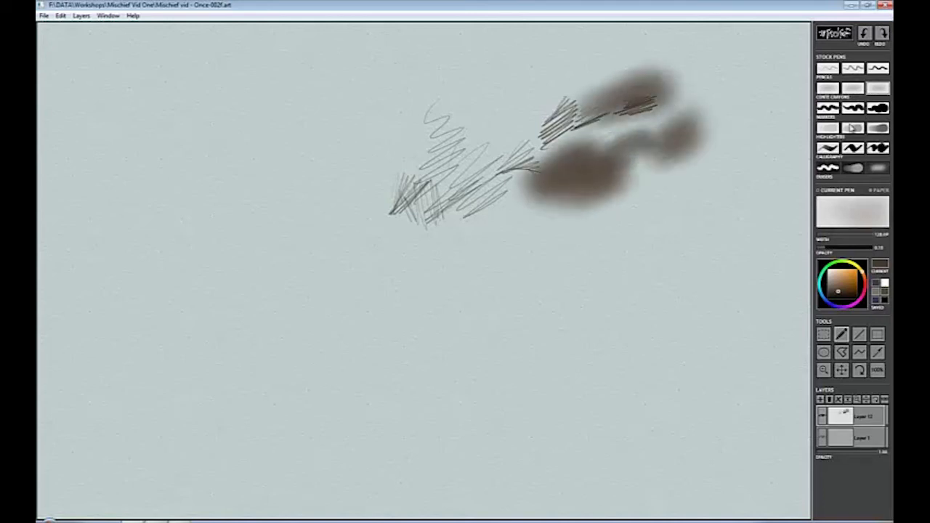
Scribble crossing strokes with the thinnest marker above the hatching, and add a small patch of fine pencil hatching beside the scribbles.
left_click(827, 108)
mouse_move(508, 94)
left_mouse_down()
mouse_move(480, 125)
mouse_move(499, 69)
mouse_move(519, 115)
mouse_move(511, 100)
mouse_move(528, 88)
mouse_move(513, 103)
mouse_move(527, 94)
mouse_move(515, 105)
mouse_move(534, 104)
mouse_move(498, 77)
left_mouse_up()
left_click(828, 69)
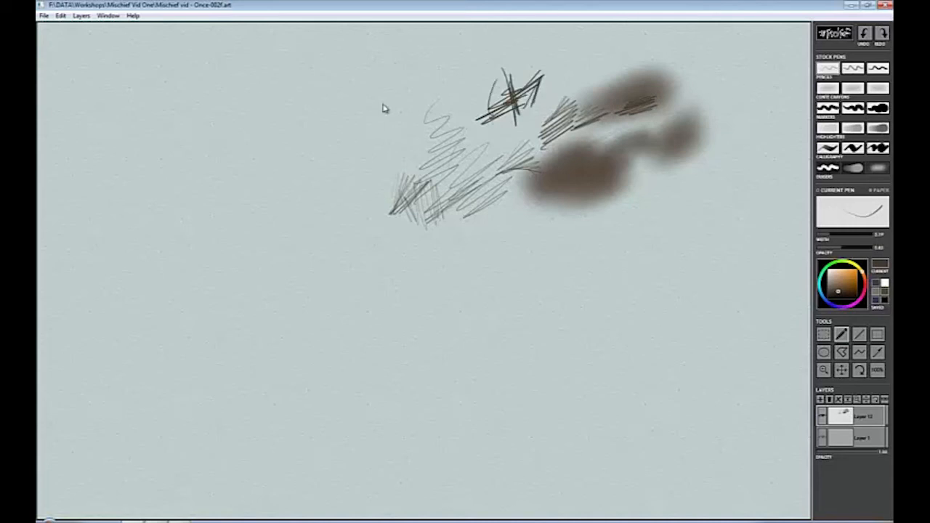
mouse_move(382, 106)
left_mouse_down()
mouse_move(402, 114)
mouse_move(383, 136)
left_mouse_up()
Layer a translucent patch over the small pencil hatching with the lightest highlighter, darkening the colour from light tan to brown.
left_click(826, 129)
left_click(840, 277)
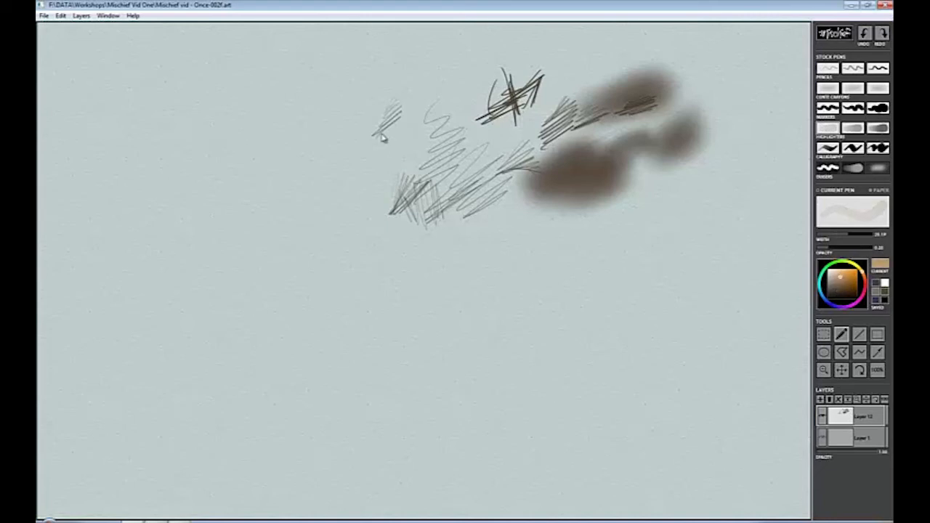
mouse_move(373, 144)
left_mouse_down()
mouse_move(385, 117)
mouse_move(382, 151)
mouse_move(384, 113)
mouse_move(402, 93)
mouse_move(361, 138)
mouse_move(367, 118)
mouse_move(372, 154)
mouse_move(360, 129)
mouse_move(350, 153)
left_mouse_up()
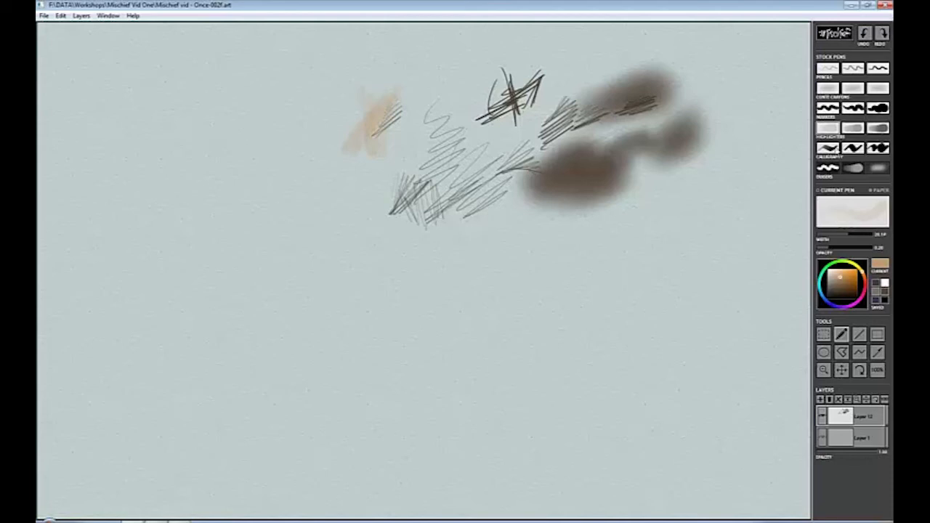
left_click(846, 288)
left_click_drag(348, 118, 360, 157)
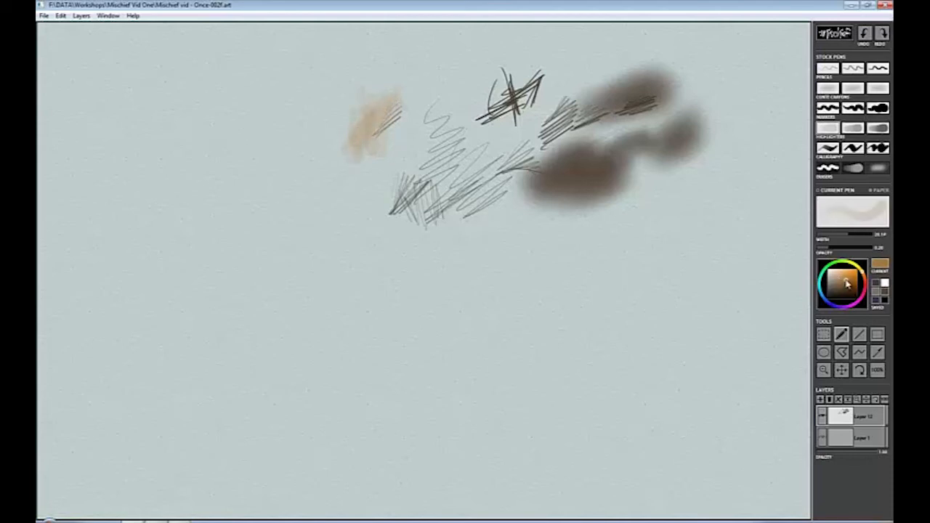
left_click(846, 285)
mouse_move(380, 102)
left_mouse_down()
mouse_move(363, 154)
mouse_move(368, 113)
mouse_move(343, 149)
mouse_move(346, 133)
mouse_move(373, 114)
mouse_move(353, 164)
mouse_move(361, 154)
mouse_move(350, 125)
mouse_move(372, 151)
mouse_move(344, 121)
mouse_move(355, 153)
mouse_move(356, 140)
mouse_move(369, 151)
mouse_move(358, 153)
mouse_move(378, 149)
mouse_move(345, 145)
mouse_move(361, 169)
mouse_move(340, 107)
mouse_move(368, 163)
mouse_move(354, 170)
mouse_move(346, 139)
left_mouse_up()
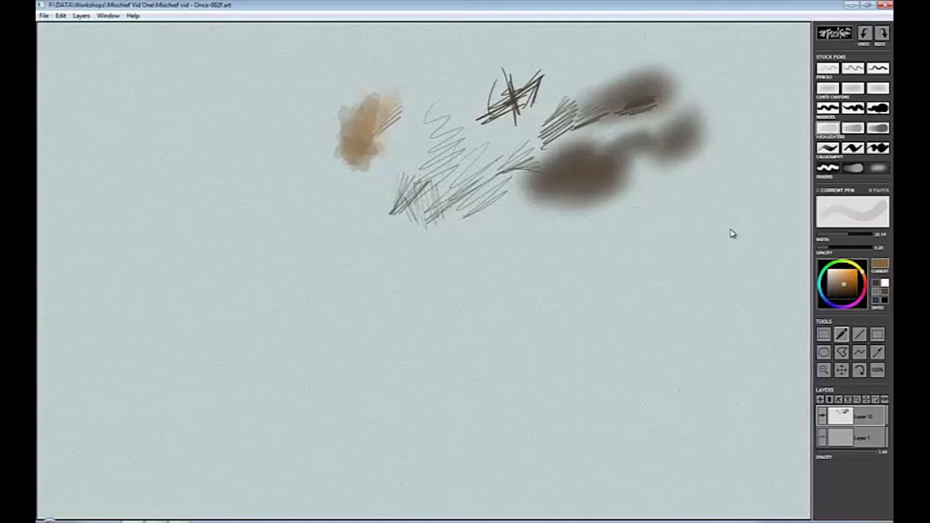
Paint brown strokes with the thinnest calligraphy pen below the hatching, plus an oval with an inner curl over the large smudge.
left_click(828, 148)
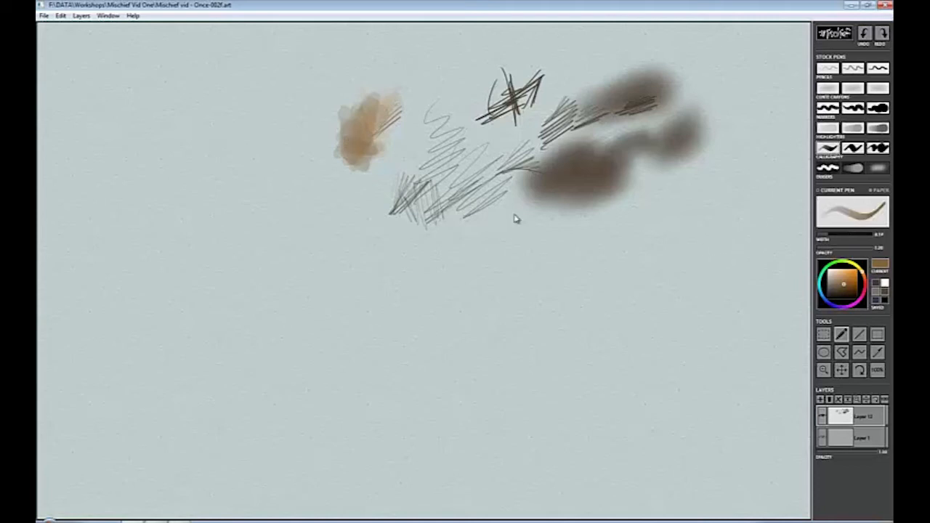
mouse_move(508, 230)
left_mouse_down()
mouse_move(540, 221)
mouse_move(523, 212)
mouse_move(512, 233)
mouse_move(463, 218)
mouse_move(466, 231)
mouse_move(458, 216)
mouse_move(439, 238)
mouse_move(479, 250)
mouse_move(476, 228)
mouse_move(456, 218)
mouse_move(445, 234)
mouse_move(452, 192)
mouse_move(476, 216)
mouse_move(465, 205)
mouse_move(454, 220)
left_mouse_up()
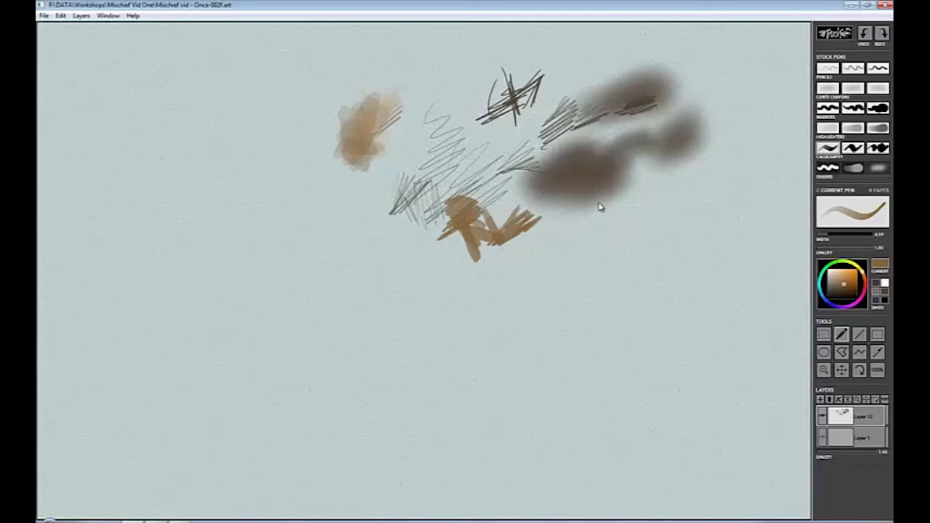
mouse_move(526, 171)
left_mouse_down()
mouse_move(524, 203)
mouse_move(566, 211)
mouse_move(622, 176)
left_mouse_up()
mouse_move(563, 178)
left_mouse_down()
mouse_move(617, 176)
mouse_move(586, 162)
mouse_move(576, 191)
mouse_move(533, 197)
left_mouse_up()
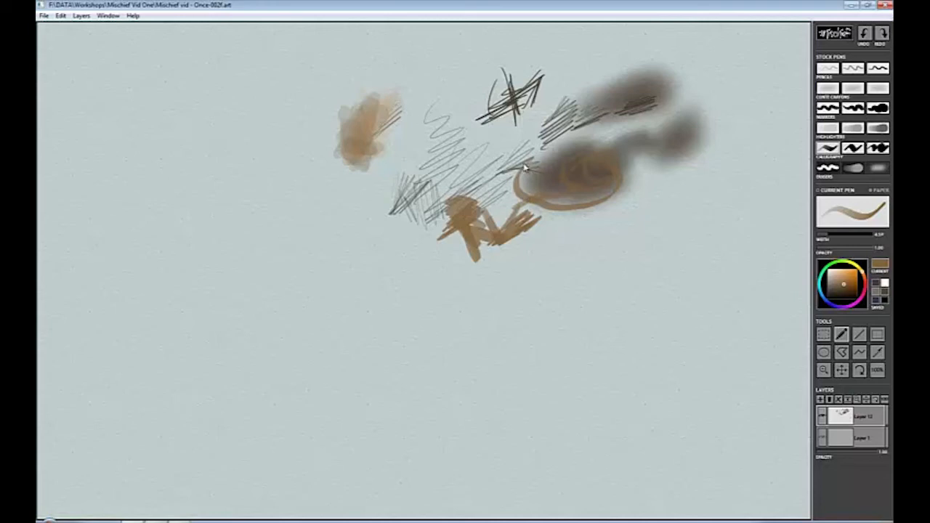
mouse_move(520, 166)
left_mouse_down()
mouse_move(526, 135)
mouse_move(540, 147)
mouse_move(527, 134)
mouse_move(541, 113)
mouse_move(519, 131)
mouse_move(550, 106)
mouse_move(521, 131)
mouse_move(531, 118)
mouse_move(522, 132)
mouse_move(538, 144)
mouse_move(535, 118)
mouse_move(562, 94)
left_mouse_up()
left_click_drag(534, 127, 529, 131)
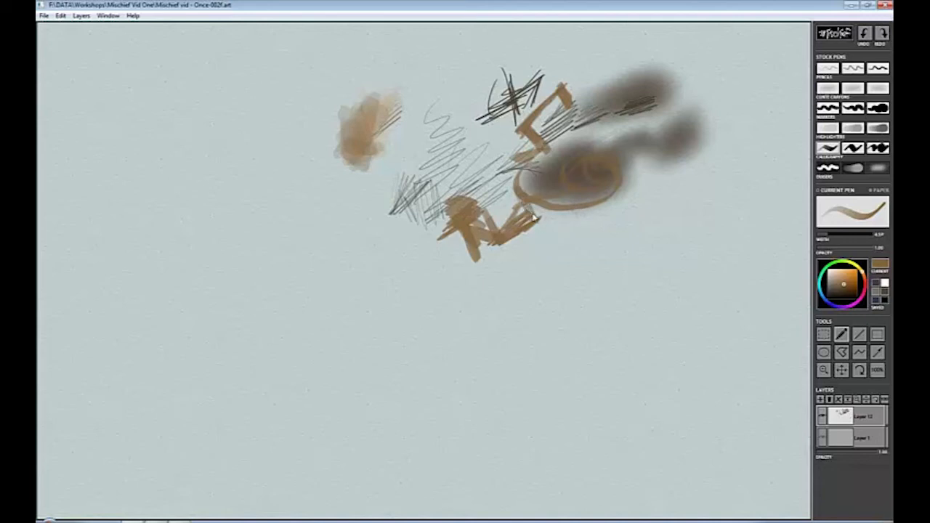
mouse_move(528, 211)
left_mouse_down()
mouse_move(552, 226)
mouse_move(551, 210)
mouse_move(578, 213)
mouse_move(540, 227)
mouse_move(552, 234)
mouse_move(600, 215)
mouse_move(576, 216)
left_mouse_up()
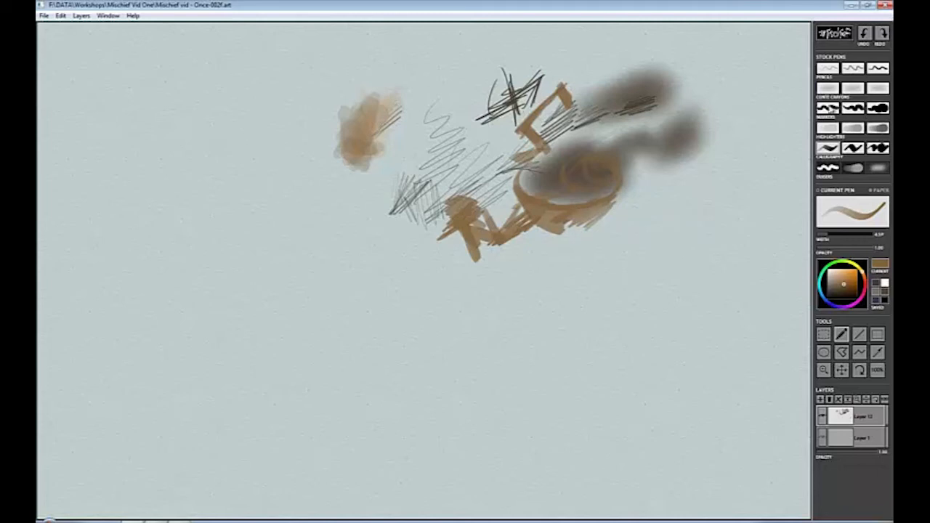
Outline the oval and its inner spiral with the thinnest marker in dark brown, extending a long tapering line across the smudges.
left_click(829, 107)
left_click(843, 292)
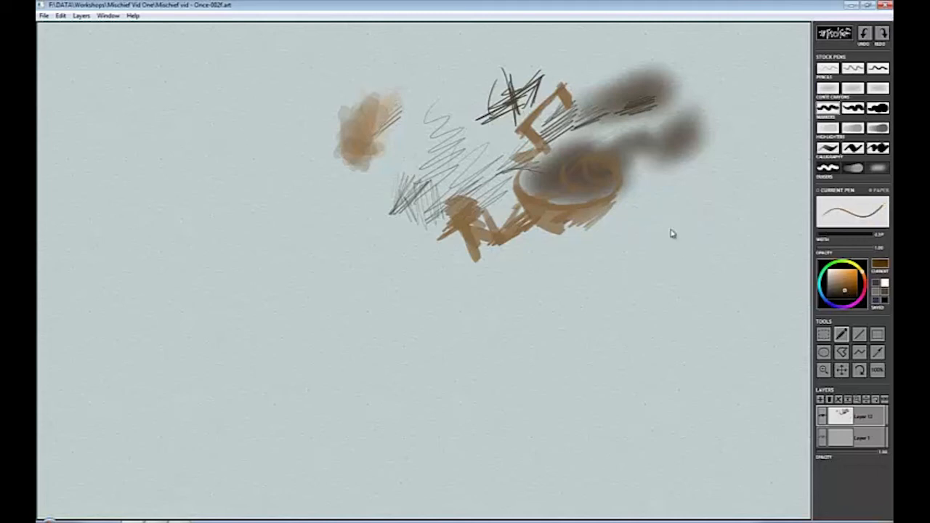
mouse_move(570, 211)
left_mouse_down()
mouse_move(593, 212)
mouse_move(572, 210)
mouse_move(606, 204)
mouse_move(588, 209)
mouse_move(621, 188)
mouse_move(585, 211)
mouse_move(552, 211)
mouse_move(604, 206)
mouse_move(620, 169)
mouse_move(610, 164)
mouse_move(621, 181)
mouse_move(618, 172)
mouse_move(588, 211)
left_mouse_up()
mouse_move(533, 204)
left_mouse_down()
mouse_move(609, 202)
mouse_move(619, 184)
mouse_move(599, 157)
left_mouse_up()
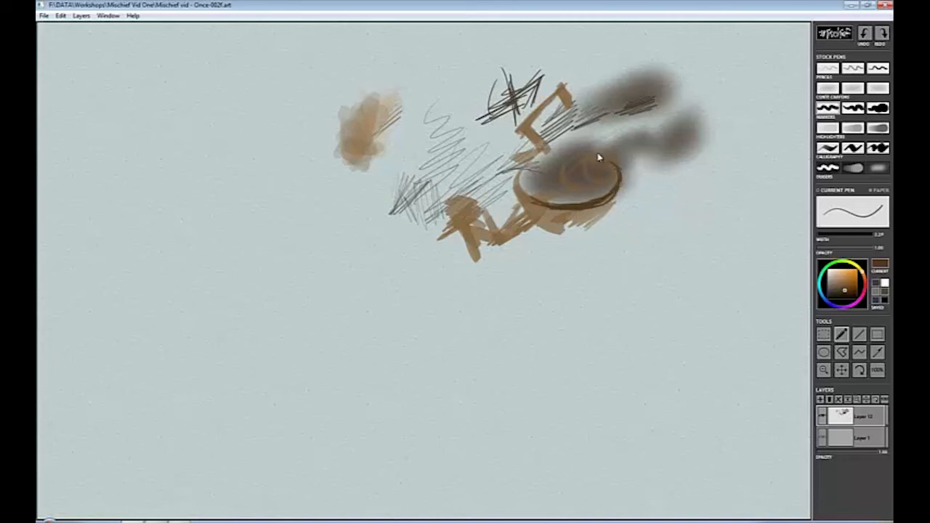
mouse_move(558, 180)
left_mouse_down()
mouse_move(582, 187)
mouse_move(580, 173)
mouse_move(590, 177)
mouse_move(556, 180)
mouse_move(568, 160)
mouse_move(606, 160)
mouse_move(609, 202)
mouse_move(523, 190)
mouse_move(539, 158)
mouse_move(534, 211)
mouse_move(585, 211)
mouse_move(515, 176)
mouse_move(548, 210)
mouse_move(514, 194)
mouse_move(565, 207)
mouse_move(516, 174)
mouse_move(575, 144)
mouse_move(515, 192)
left_mouse_up()
left_click_drag(611, 133, 536, 156)
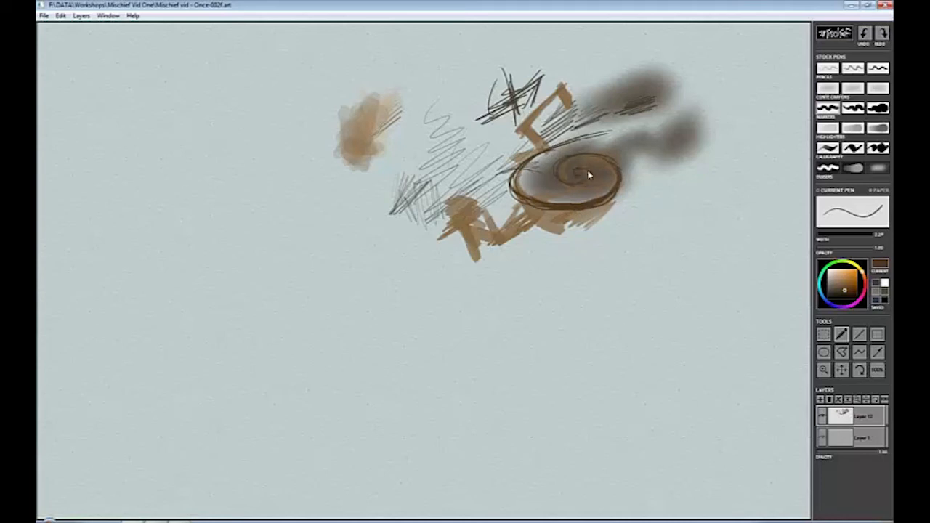
mouse_move(603, 164)
left_mouse_down()
mouse_move(613, 194)
mouse_move(586, 210)
mouse_move(518, 203)
mouse_move(517, 169)
mouse_move(543, 151)
mouse_move(704, 115)
left_mouse_up()
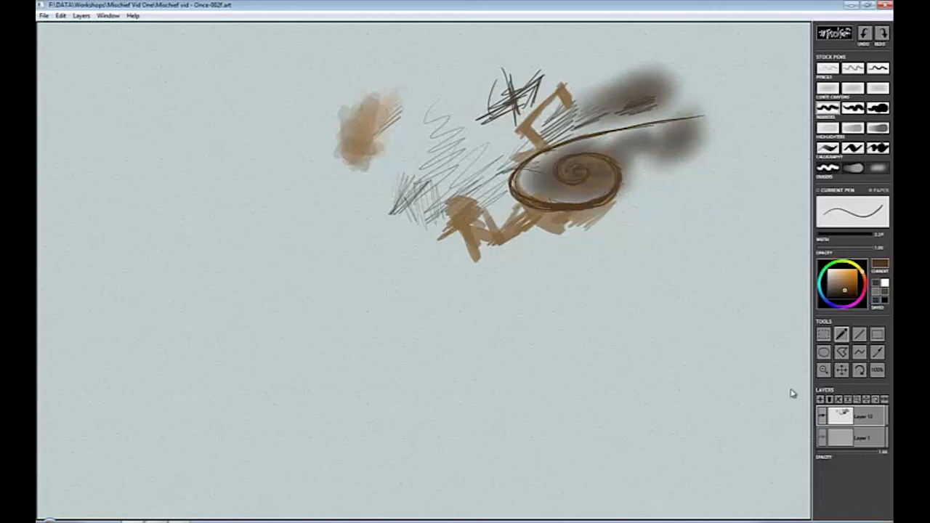
Clear all test strokes from Layer 12 and select the thinnest stock pencil.
left_click(839, 401)
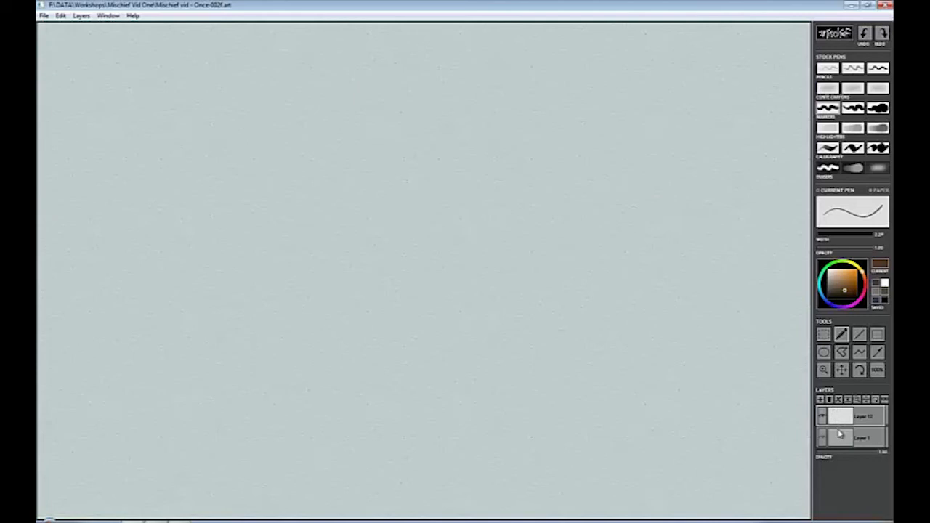
left_click(827, 68)
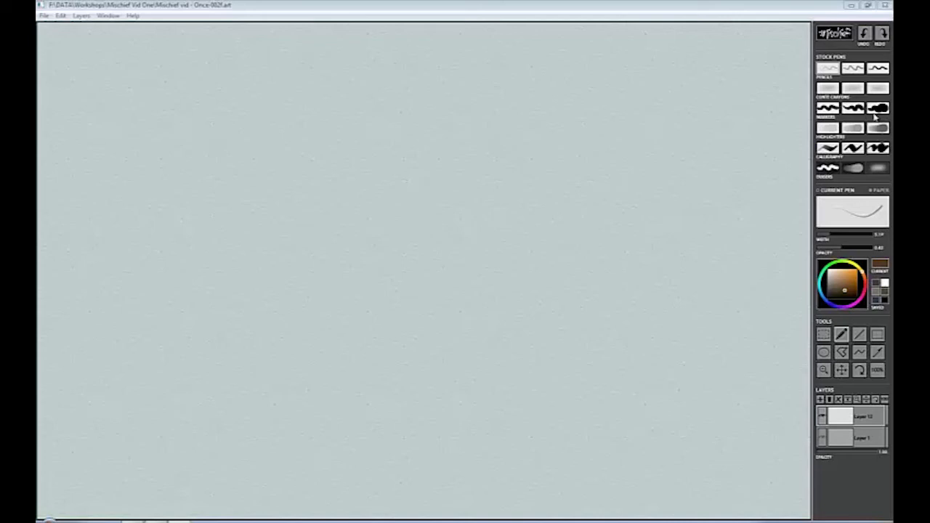
left_click(833, 69)
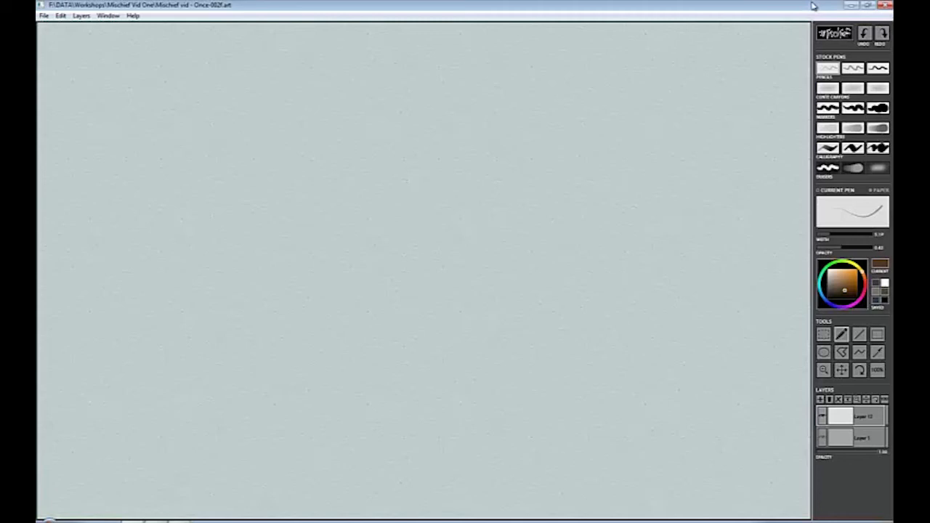
left_click(43, 15)
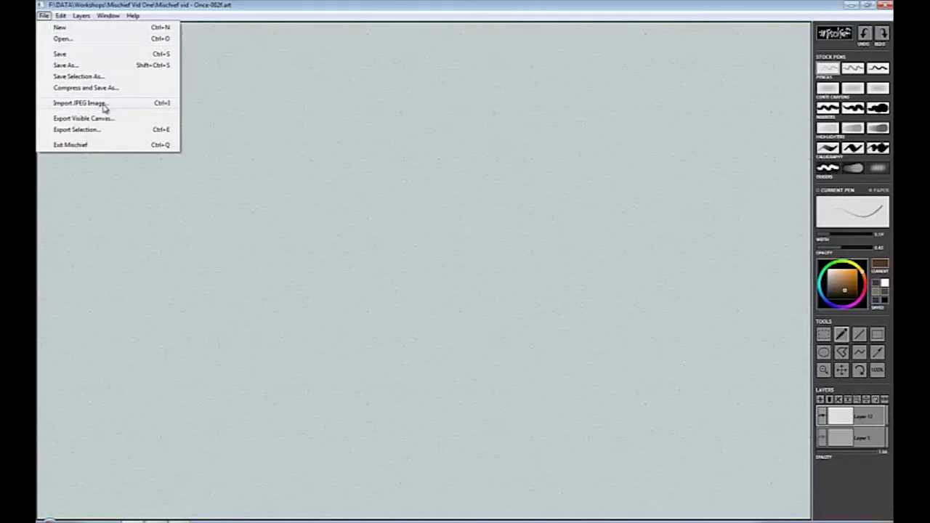
left_click(249, 8)
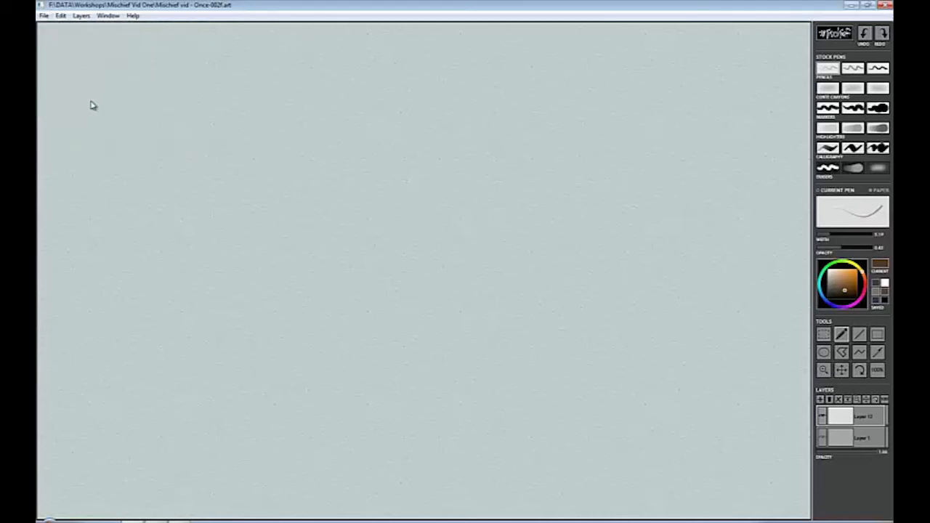
Sketch a loose rectangular frame freehand in the upper-left area of the canvas with the pencil.
mouse_move(94, 131)
left_mouse_down()
mouse_move(95, 82)
mouse_move(215, 78)
mouse_move(94, 84)
left_mouse_up()
left_click_drag(102, 181, 254, 172)
left_click_drag(252, 84, 252, 135)
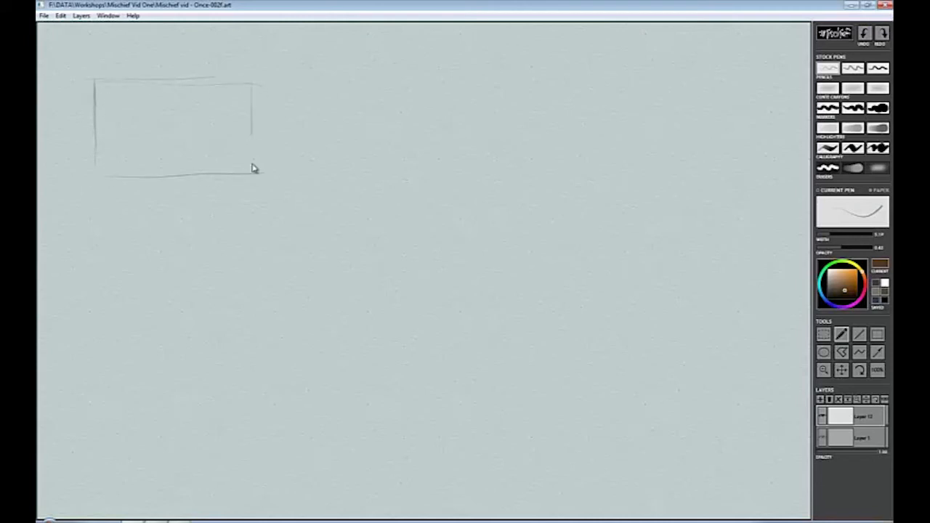
left_click_drag(254, 167, 253, 178)
Sketch a second, wider rectangular frame freehand to the right of the first one.
mouse_move(309, 85)
left_mouse_down()
mouse_move(304, 188)
mouse_move(523, 88)
left_mouse_up()
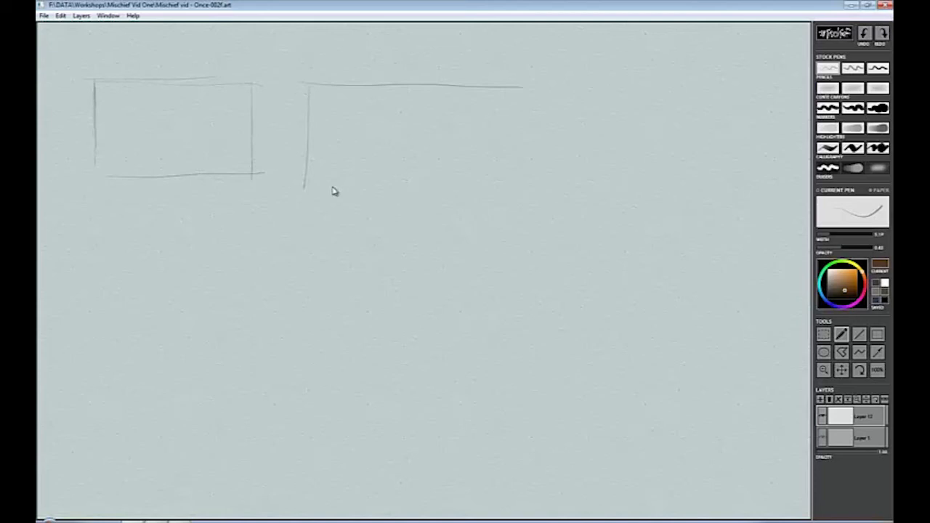
left_click_drag(332, 186, 507, 166)
left_click_drag(471, 80, 484, 190)
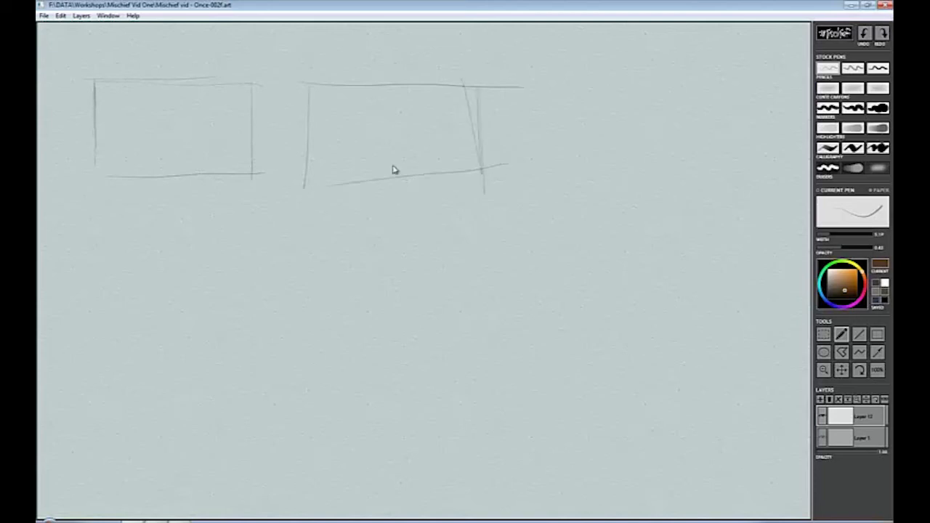
mouse_move(316, 186)
left_mouse_down()
mouse_move(439, 178)
mouse_move(485, 169)
left_mouse_up()
Sketch a third rectangular frame freehand at the right end of the row.
left_click_drag(572, 82, 574, 160)
left_click_drag(563, 84, 706, 77)
left_click_drag(574, 173, 727, 163)
left_click_drag(714, 77, 725, 165)
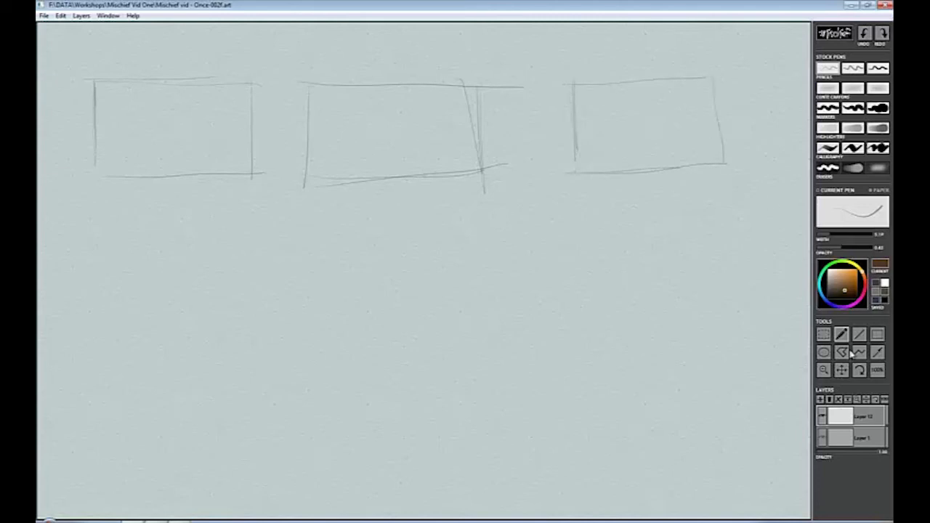
Draw a row of three straight-edged frames with the Rectangle tool beneath the hand-sketched ones.
left_click(877, 336)
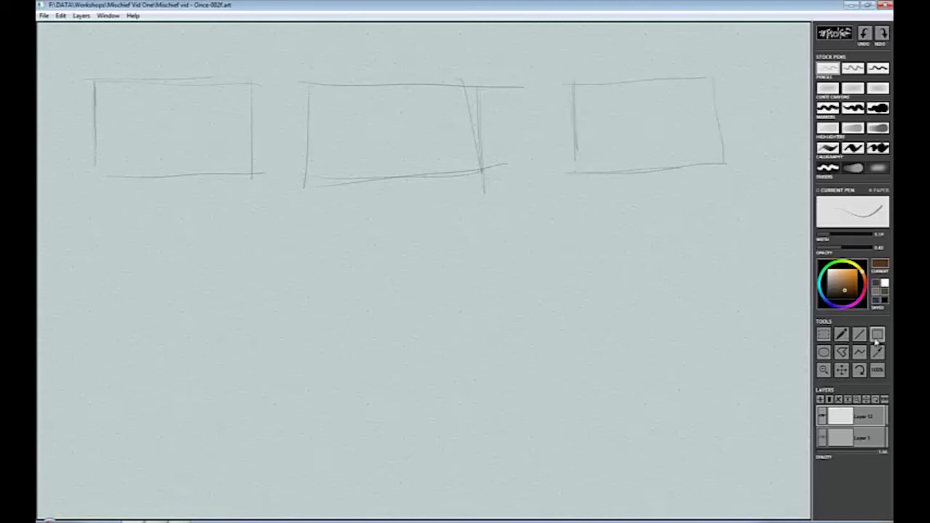
left_click_drag(97, 212, 291, 335)
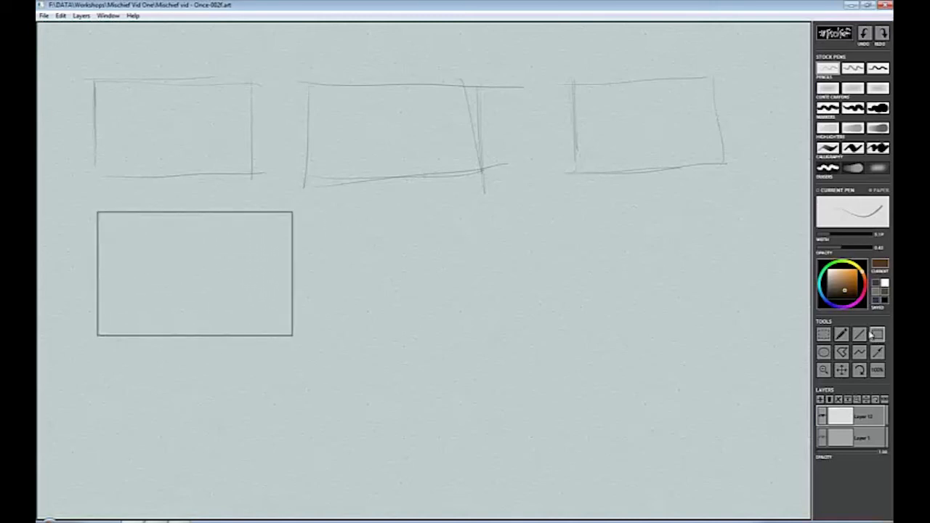
left_click(328, 215)
left_click_drag(358, 224, 530, 336)
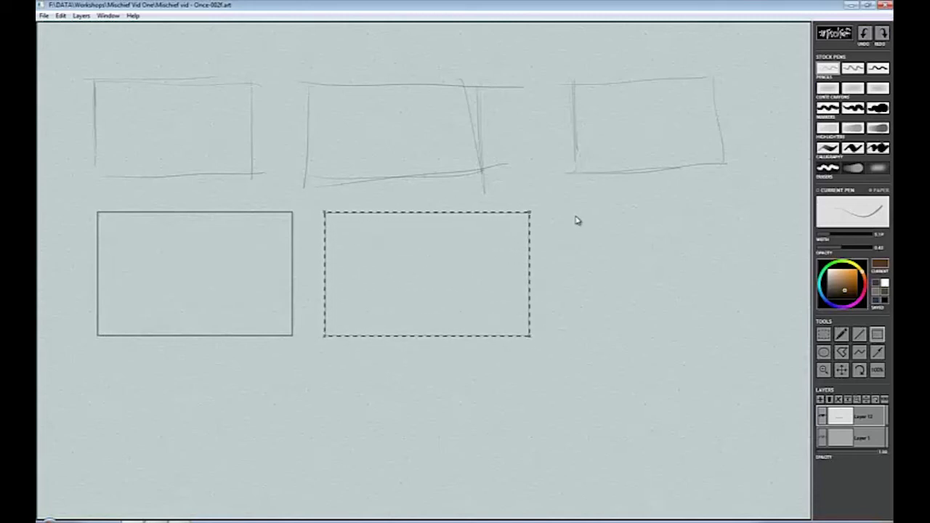
left_click(575, 219)
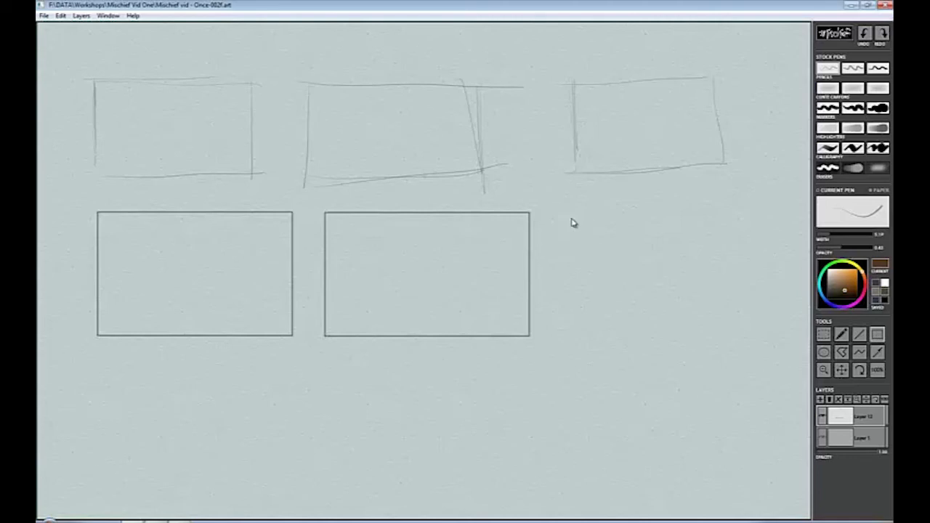
left_click_drag(564, 211, 751, 332)
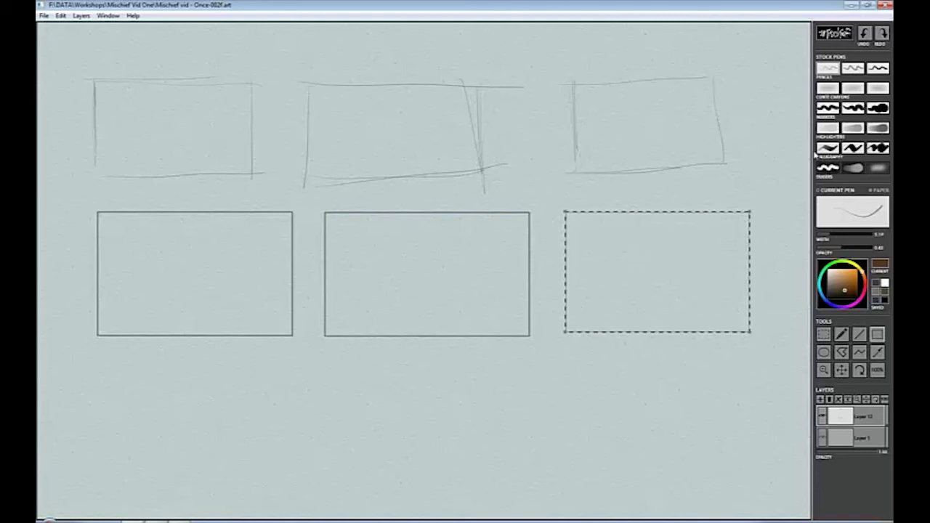
left_click(828, 88)
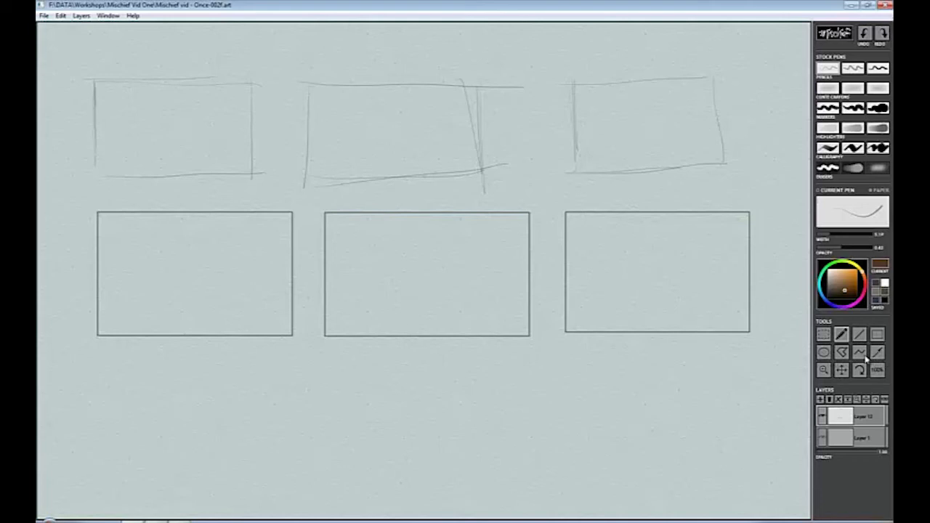
key("alt")
key("b")
mouse_move(464, 361)
left_mouse_down()
mouse_move(464, 346)
mouse_move(466, 359)
left_mouse_up()
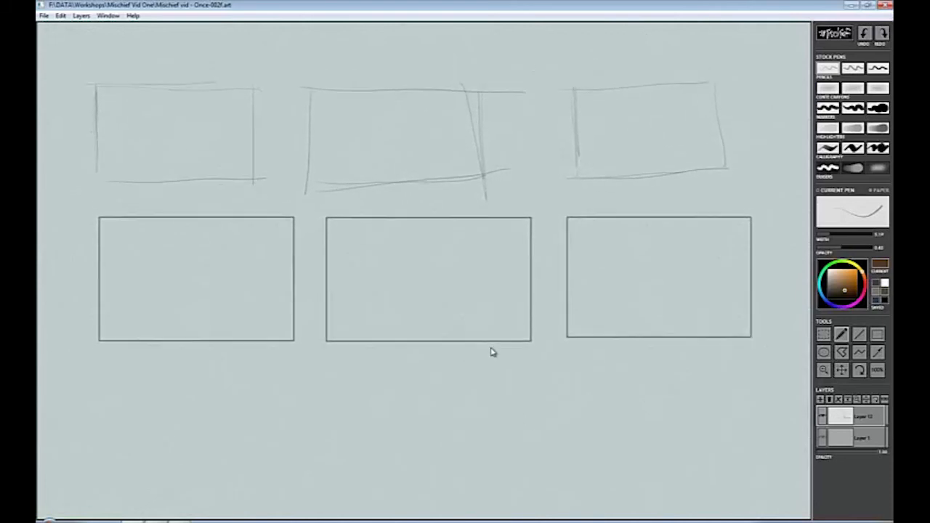
key("space")
key("ctrl+space")
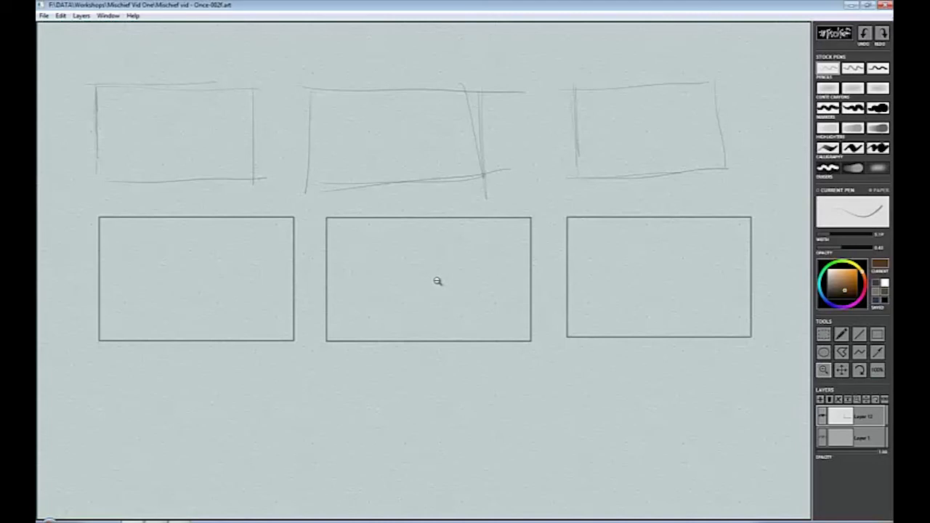
mouse_move(437, 281)
left_mouse_down()
mouse_move(458, 284)
mouse_move(427, 284)
left_mouse_up()
mouse_move(456, 284)
left_mouse_down()
mouse_move(417, 289)
mouse_move(447, 287)
mouse_move(426, 289)
mouse_move(439, 290)
left_mouse_up()
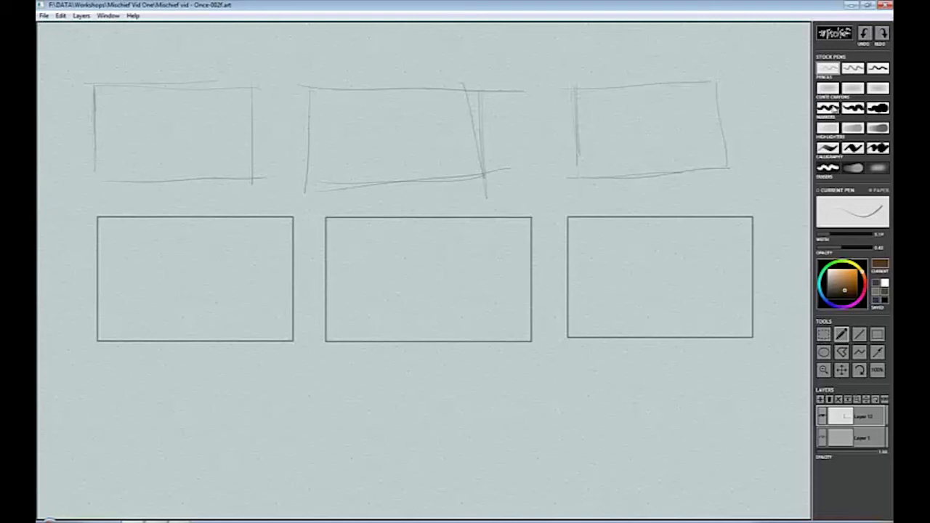
Sketch a small standing figure on top of a mushroom in the first ruled frame with the lightest pencil.
left_click(829, 70)
mouse_move(147, 251)
left_mouse_down()
mouse_move(146, 286)
mouse_move(146, 270)
mouse_move(158, 287)
mouse_move(149, 240)
mouse_move(153, 247)
mouse_move(157, 239)
mouse_move(145, 248)
mouse_move(149, 285)
mouse_move(149, 244)
mouse_move(159, 278)
mouse_move(145, 260)
mouse_move(152, 249)
mouse_move(164, 268)
mouse_move(146, 249)
mouse_move(145, 294)
mouse_move(155, 272)
mouse_move(160, 298)
left_mouse_up()
mouse_move(147, 251)
left_mouse_down()
mouse_move(144, 267)
mouse_move(161, 262)
left_mouse_up()
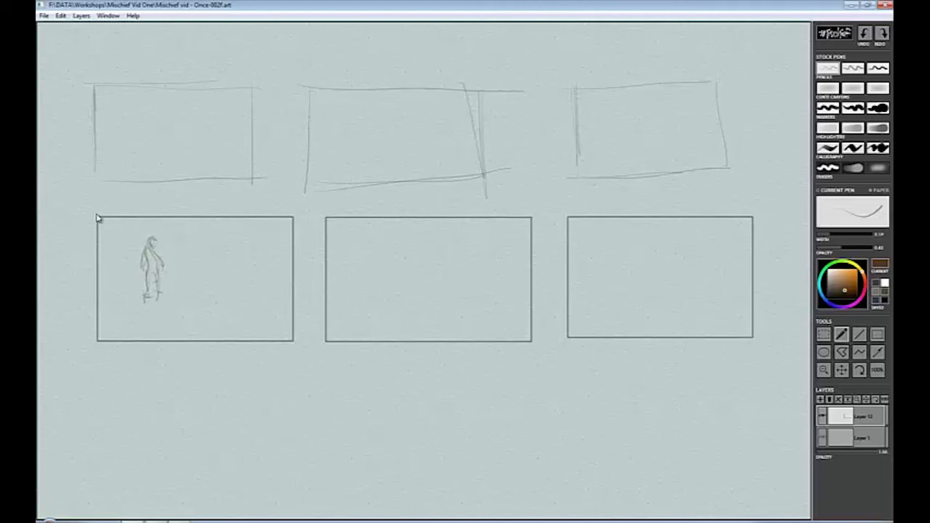
mouse_move(144, 299)
left_mouse_down()
mouse_move(183, 311)
mouse_move(123, 313)
mouse_move(127, 323)
mouse_move(191, 309)
mouse_move(165, 320)
mouse_move(169, 304)
mouse_move(136, 324)
mouse_move(142, 332)
mouse_move(158, 314)
mouse_move(152, 328)
mouse_move(130, 307)
mouse_move(116, 318)
mouse_move(122, 331)
mouse_move(143, 327)
mouse_move(118, 327)
mouse_move(128, 310)
mouse_move(124, 332)
mouse_move(118, 326)
mouse_move(134, 322)
mouse_move(123, 323)
mouse_move(194, 310)
mouse_move(159, 308)
mouse_move(120, 322)
mouse_move(200, 309)
mouse_move(140, 308)
mouse_move(167, 322)
mouse_move(163, 311)
mouse_move(184, 307)
mouse_move(151, 321)
mouse_move(180, 320)
left_mouse_up()
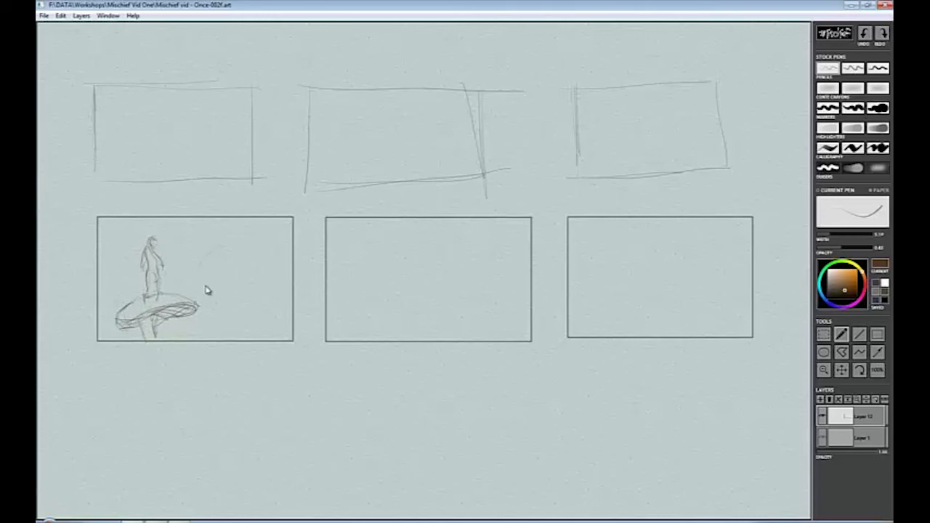
Add a second, taller mushroom beside the figure, then hatch both mushrooms and loosely indicate the background in the first frame.
mouse_move(210, 257)
left_mouse_down()
mouse_move(271, 243)
mouse_move(223, 259)
left_mouse_up()
mouse_move(261, 283)
left_mouse_down()
mouse_move(222, 260)
mouse_move(241, 306)
mouse_move(238, 259)
mouse_move(249, 286)
mouse_move(228, 328)
mouse_move(242, 262)
mouse_move(253, 268)
mouse_move(233, 321)
left_mouse_up()
mouse_move(208, 261)
left_mouse_down()
mouse_move(204, 286)
mouse_move(217, 292)
mouse_move(255, 293)
mouse_move(208, 258)
mouse_move(241, 246)
mouse_move(289, 272)
left_mouse_up()
mouse_move(135, 309)
left_mouse_down()
mouse_move(123, 319)
mouse_move(141, 309)
mouse_move(180, 313)
mouse_move(147, 327)
mouse_move(155, 343)
left_mouse_up()
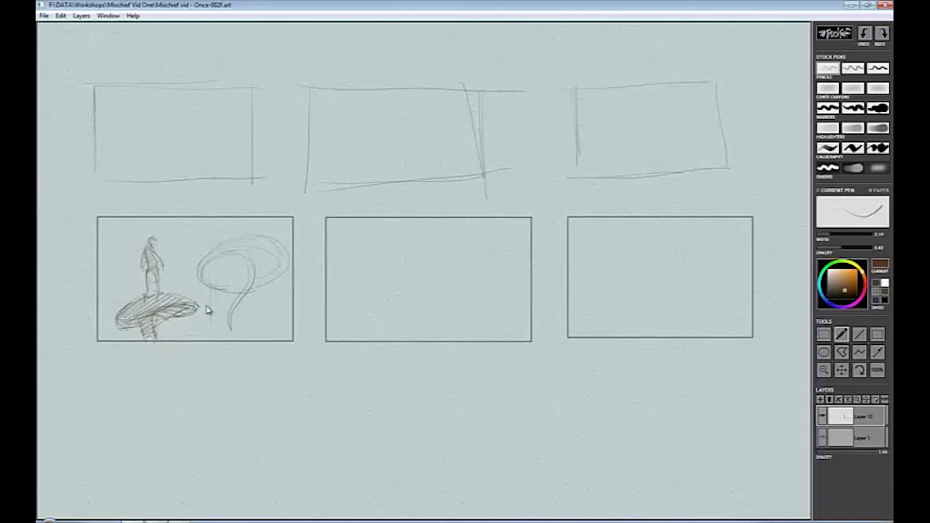
left_click_drag(212, 311, 211, 296)
mouse_move(129, 299)
left_mouse_down()
mouse_move(204, 343)
mouse_move(156, 303)
mouse_move(237, 333)
mouse_move(258, 308)
left_mouse_up()
mouse_move(237, 257)
left_mouse_down()
mouse_move(198, 282)
mouse_move(221, 290)
mouse_move(249, 268)
mouse_move(253, 279)
mouse_move(247, 252)
mouse_move(262, 252)
mouse_move(268, 274)
mouse_move(257, 285)
mouse_move(232, 262)
mouse_move(253, 266)
mouse_move(255, 282)
mouse_move(254, 269)
mouse_move(231, 324)
left_mouse_up()
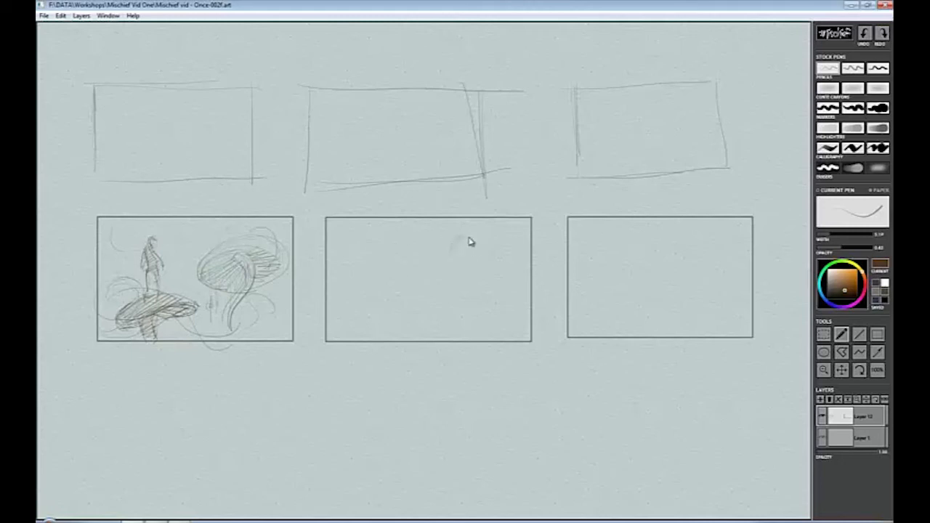
Sketch a horizontal flying figure with outstretched arms across the upper part of the middle ruled frame.
mouse_move(468, 242)
left_mouse_down()
mouse_move(467, 271)
mouse_move(460, 236)
mouse_move(452, 271)
mouse_move(447, 261)
mouse_move(463, 262)
mouse_move(445, 247)
mouse_move(452, 238)
mouse_move(462, 261)
mouse_move(434, 274)
mouse_move(433, 257)
mouse_move(414, 265)
mouse_move(434, 259)
mouse_move(422, 274)
mouse_move(447, 282)
mouse_move(459, 270)
mouse_move(441, 291)
mouse_move(455, 272)
mouse_move(411, 274)
mouse_move(449, 259)
mouse_move(373, 250)
mouse_move(461, 267)
mouse_move(496, 240)
mouse_move(475, 257)
mouse_move(471, 240)
mouse_move(423, 260)
mouse_move(359, 239)
left_mouse_up()
mouse_move(414, 272)
left_mouse_down()
mouse_move(388, 240)
mouse_move(399, 268)
mouse_move(421, 273)
mouse_move(393, 283)
mouse_move(425, 282)
mouse_move(409, 298)
mouse_move(447, 286)
mouse_move(455, 239)
mouse_move(451, 268)
mouse_move(448, 250)
mouse_move(463, 270)
mouse_move(473, 245)
mouse_move(433, 244)
mouse_move(432, 229)
mouse_move(427, 246)
mouse_move(420, 236)
mouse_move(433, 245)
mouse_move(471, 234)
mouse_move(460, 232)
mouse_move(442, 279)
mouse_move(459, 269)
mouse_move(431, 292)
mouse_move(442, 286)
mouse_move(392, 268)
mouse_move(431, 284)
mouse_move(394, 260)
mouse_move(410, 275)
mouse_move(389, 240)
left_mouse_up()
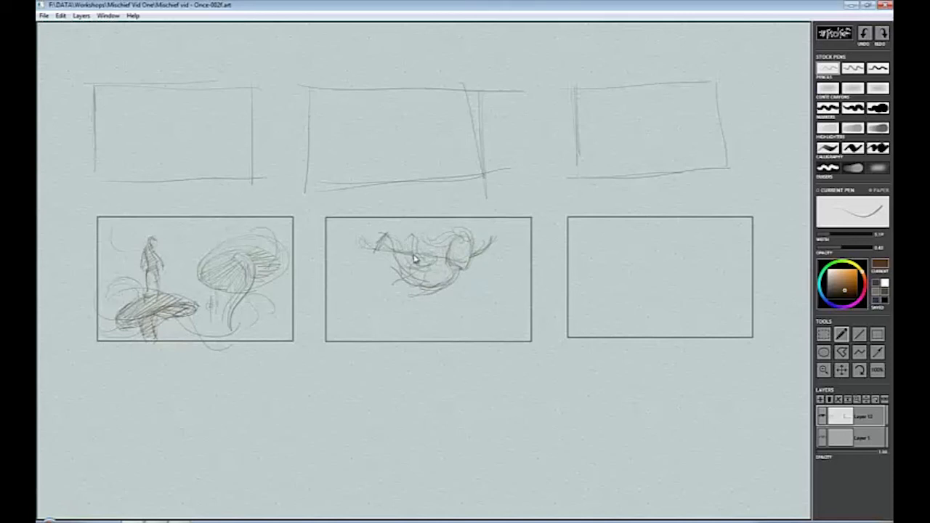
left_click_drag(427, 264, 349, 239)
mouse_move(468, 246)
left_mouse_down()
mouse_move(463, 271)
mouse_move(443, 242)
left_mouse_up()
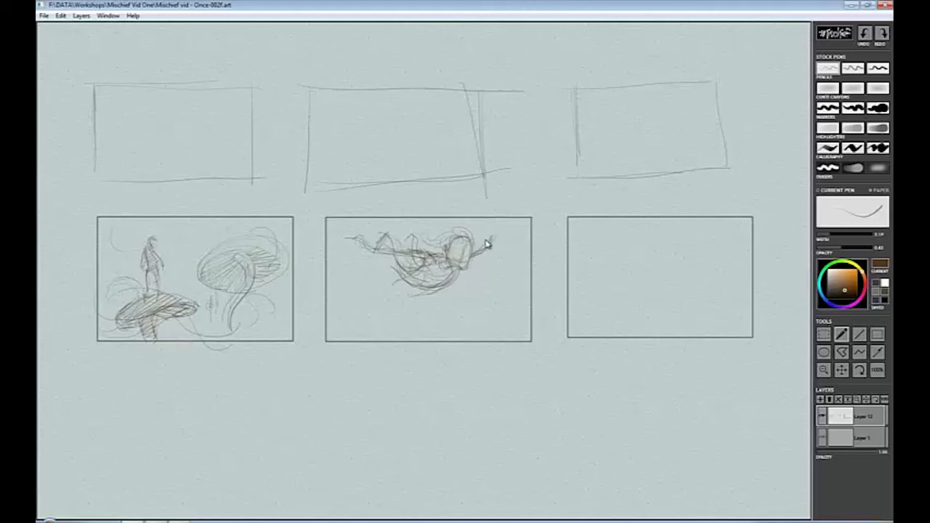
left_click_drag(489, 244, 496, 230)
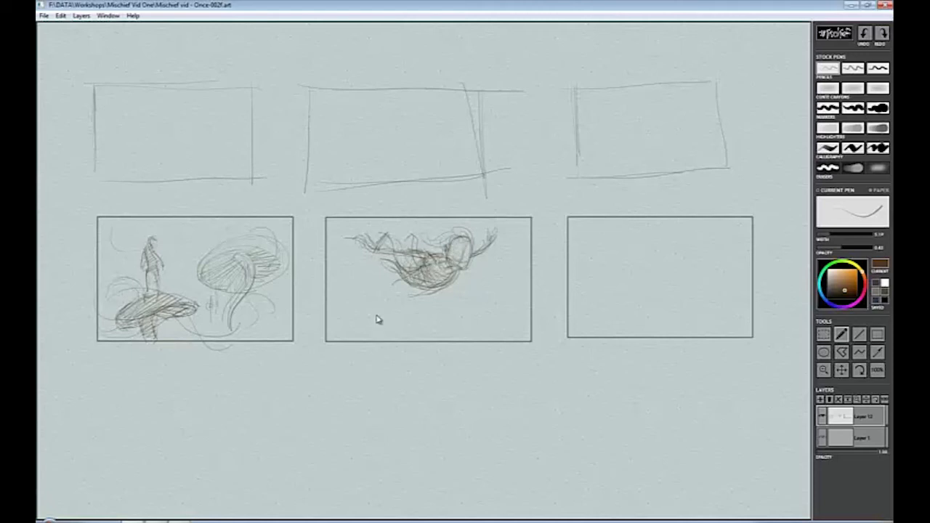
Sketch loose scenery shapes along the bottom of the middle frame beneath the flying figure.
mouse_move(385, 323)
left_mouse_down()
mouse_move(386, 307)
mouse_move(369, 324)
mouse_move(366, 308)
mouse_move(378, 301)
mouse_move(369, 315)
mouse_move(378, 306)
mouse_move(355, 305)
mouse_move(367, 300)
mouse_move(374, 323)
mouse_move(330, 314)
mouse_move(359, 317)
mouse_move(360, 300)
mouse_move(358, 324)
mouse_move(371, 321)
mouse_move(358, 342)
left_mouse_up()
left_click_drag(439, 325, 448, 311)
left_click_drag(491, 320, 503, 298)
Sketch a large head with eyes, nose and mouth in the left half of the third ruled frame.
mouse_move(609, 259)
left_mouse_down()
mouse_move(614, 279)
mouse_move(622, 234)
mouse_move(647, 279)
mouse_move(623, 291)
mouse_move(646, 293)
mouse_move(648, 274)
left_mouse_up()
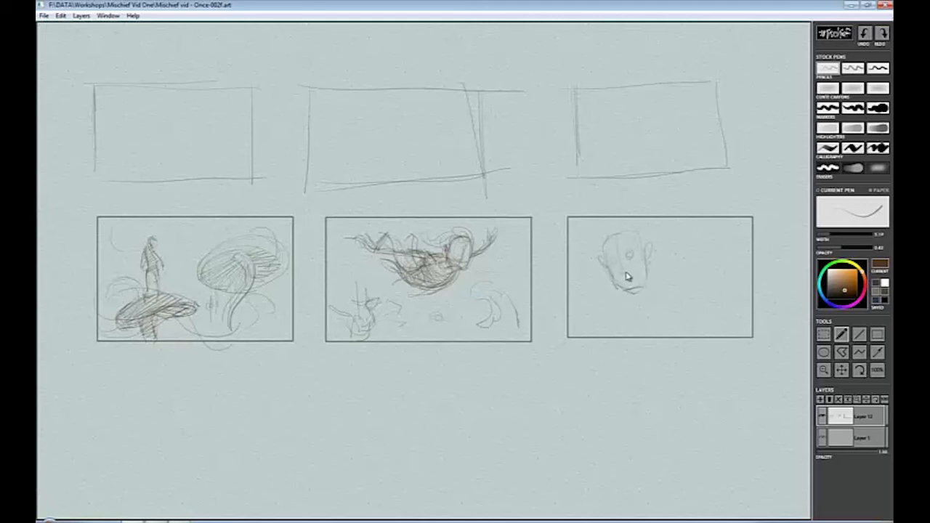
left_click_drag(628, 274, 635, 274)
mouse_move(610, 244)
left_mouse_down()
mouse_move(645, 247)
mouse_move(626, 229)
mouse_move(651, 236)
mouse_move(661, 256)
mouse_move(622, 276)
mouse_move(601, 273)
mouse_move(613, 295)
mouse_move(654, 299)
left_mouse_up()
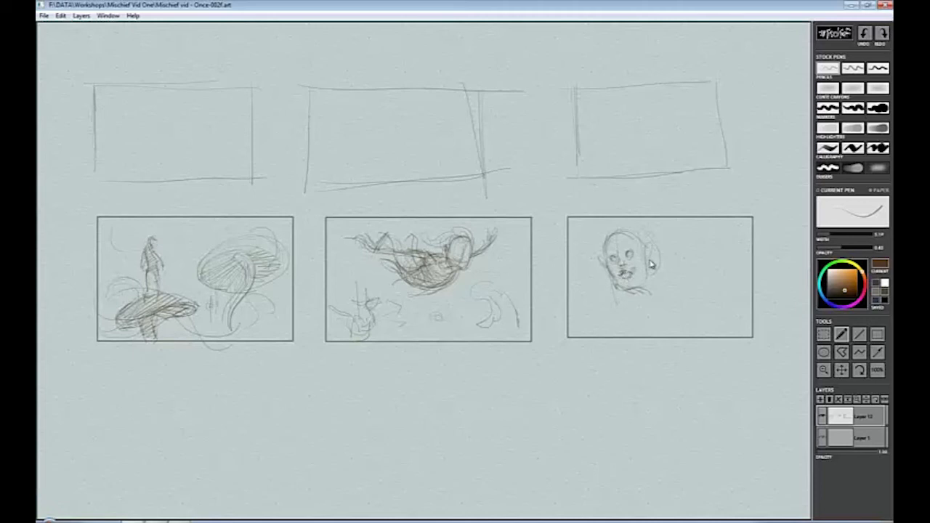
left_click_drag(653, 249, 655, 273)
Sketch the neck, shoulder and back below the head, and add a hanging shape in the third frame's upper-left corner.
mouse_move(629, 283)
left_mouse_down()
mouse_move(676, 275)
mouse_move(635, 288)
mouse_move(623, 305)
mouse_move(619, 297)
mouse_move(636, 314)
left_mouse_up()
mouse_move(671, 266)
left_mouse_down()
mouse_move(694, 294)
mouse_move(644, 304)
mouse_move(669, 326)
left_mouse_up()
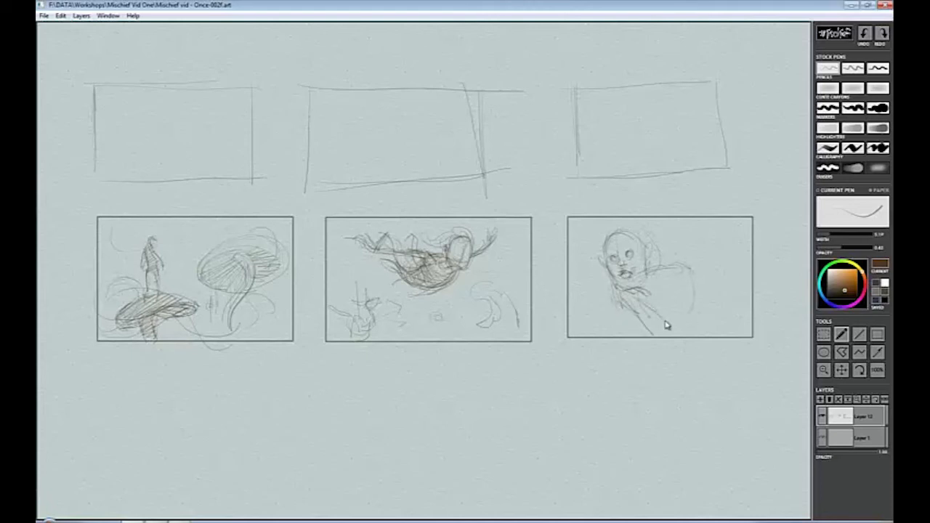
mouse_move(686, 284)
left_mouse_down()
mouse_move(695, 312)
mouse_move(687, 292)
mouse_move(678, 326)
mouse_move(632, 296)
mouse_move(654, 273)
mouse_move(685, 282)
mouse_move(695, 308)
left_mouse_up()
mouse_move(582, 230)
left_mouse_down()
mouse_move(595, 223)
mouse_move(589, 266)
mouse_move(589, 254)
left_mouse_up()
mouse_move(574, 222)
left_mouse_down()
mouse_move(592, 233)
mouse_move(592, 249)
left_mouse_up()
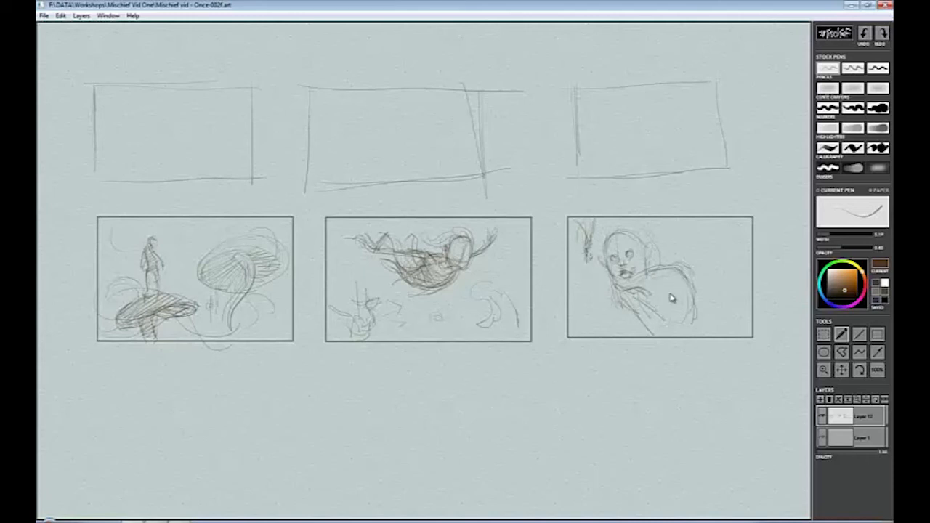
Build up the large figure's arms and long hair, and hatch shading over its face and torso.
left_click_drag(683, 274, 702, 326)
left_click_drag(651, 313, 666, 339)
left_click_drag(679, 304, 678, 323)
left_click_drag(689, 292, 677, 328)
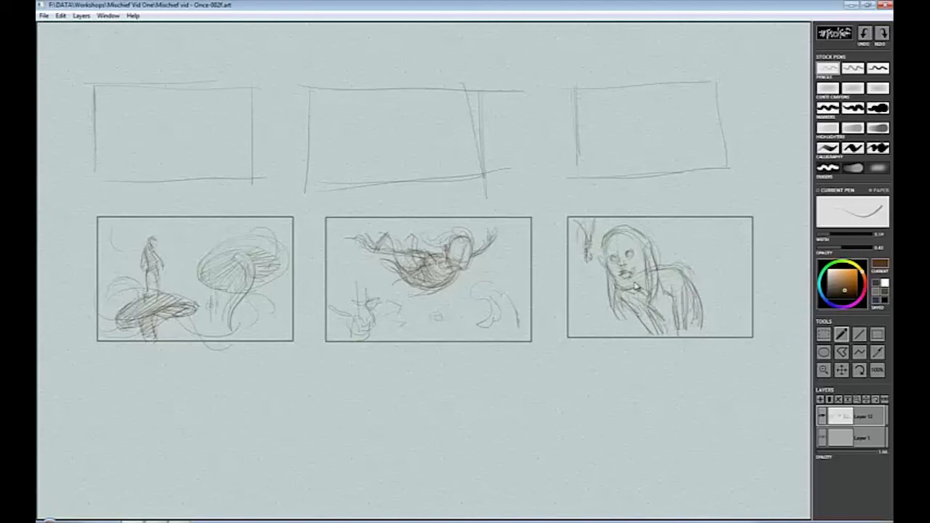
mouse_move(621, 238)
left_mouse_down()
mouse_move(613, 262)
mouse_move(637, 258)
mouse_move(610, 273)
mouse_move(630, 277)
mouse_move(618, 286)
mouse_move(639, 294)
mouse_move(629, 302)
mouse_move(656, 296)
mouse_move(641, 316)
mouse_move(653, 317)
mouse_move(665, 298)
mouse_move(652, 289)
mouse_move(675, 306)
left_mouse_up()
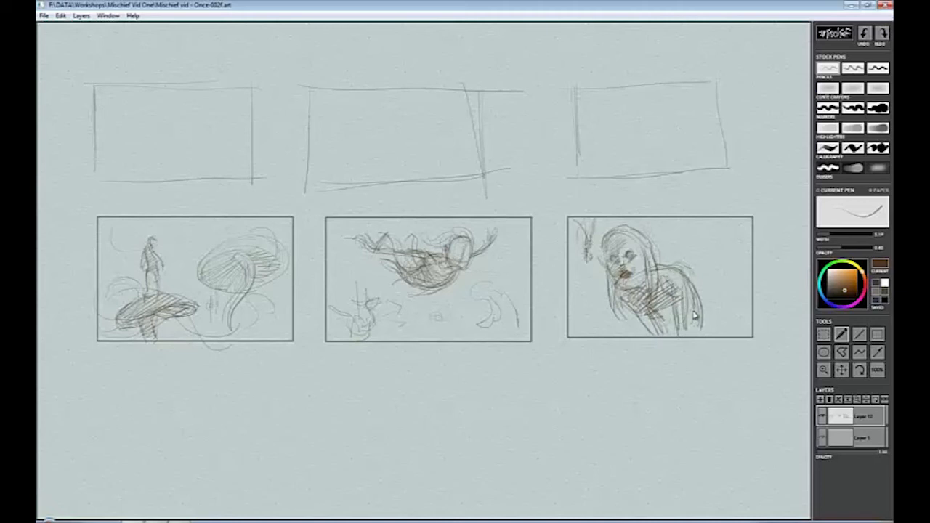
mouse_move(698, 300)
left_mouse_down()
mouse_move(709, 339)
mouse_move(708, 306)
left_mouse_up()
mouse_move(644, 327)
left_mouse_down()
mouse_move(645, 312)
mouse_move(653, 334)
left_mouse_up()
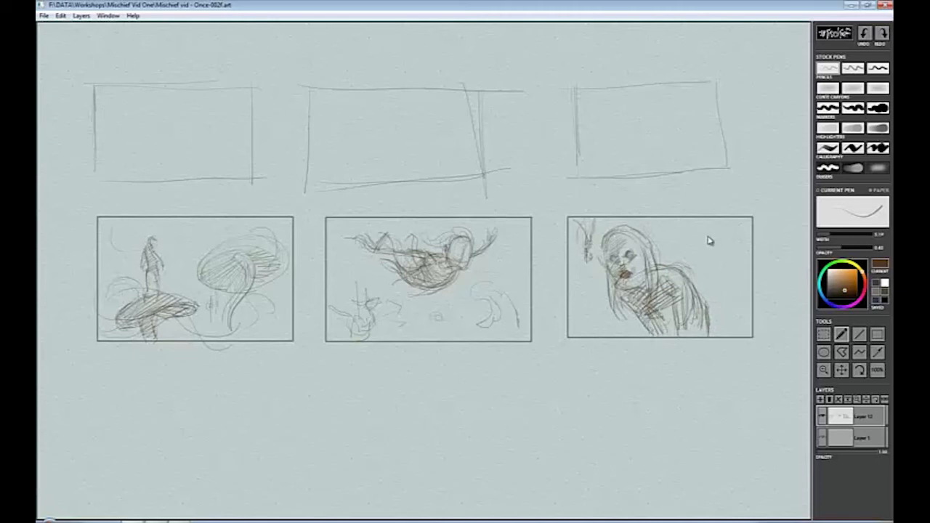
Sketch and shade a smaller background figure at the third frame's right side, adding loose ground lines around both figures.
mouse_move(708, 242)
left_mouse_down()
mouse_move(714, 235)
mouse_move(709, 249)
mouse_move(714, 243)
left_mouse_up()
key("ctrl+z")
mouse_move(708, 234)
left_mouse_down()
mouse_move(720, 240)
mouse_move(694, 249)
mouse_move(701, 243)
mouse_move(699, 263)
mouse_move(727, 257)
mouse_move(710, 280)
mouse_move(729, 270)
mouse_move(742, 282)
mouse_move(710, 290)
mouse_move(734, 298)
mouse_move(710, 275)
left_mouse_up()
left_click_drag(581, 309, 585, 298)
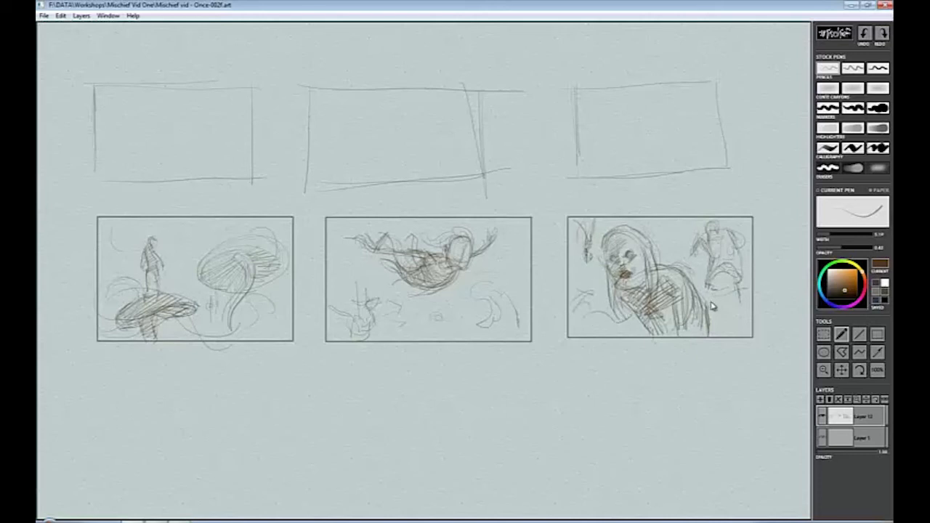
mouse_move(712, 307)
left_mouse_down()
mouse_move(699, 320)
mouse_move(708, 332)
left_mouse_up()
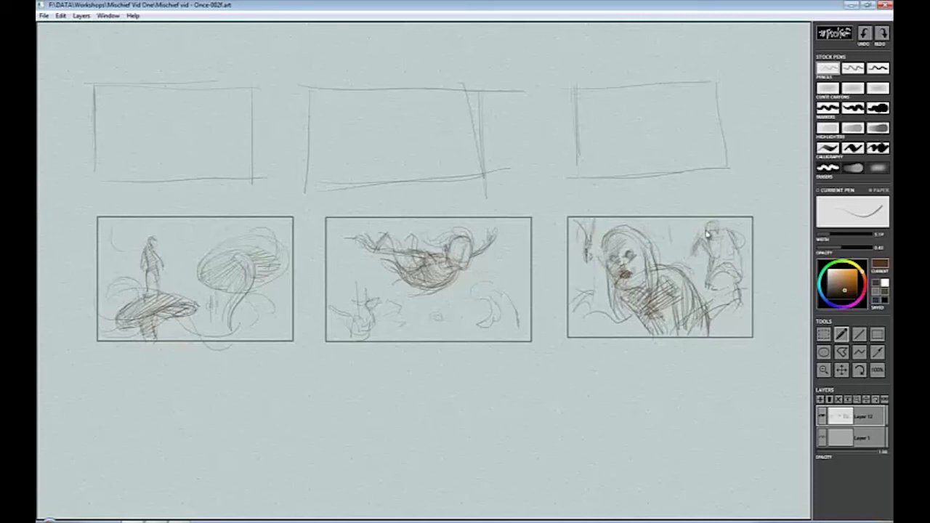
mouse_move(718, 230)
left_mouse_down()
mouse_move(710, 255)
mouse_move(726, 257)
mouse_move(722, 263)
left_mouse_up()
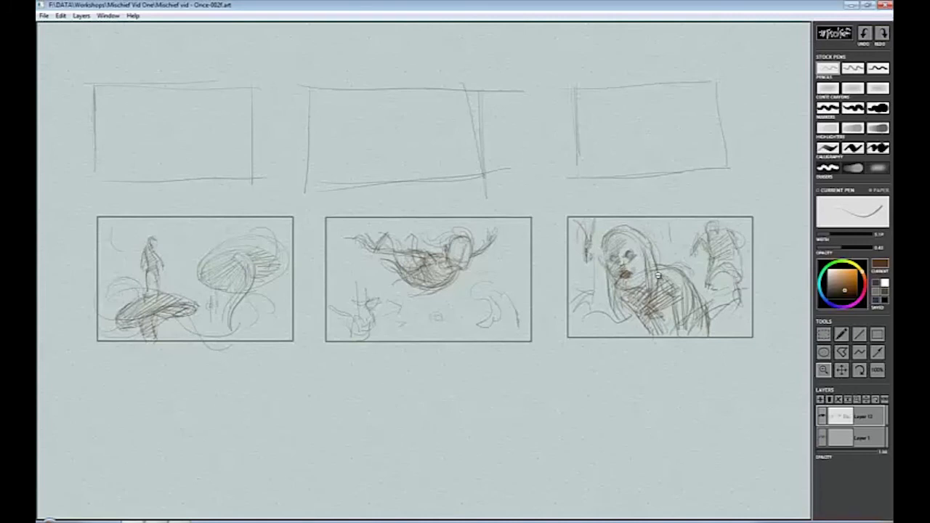
Zoom in on the third thumbnail, lower the sketch layer's opacity and add a new layer above it.
mouse_move(658, 276)
left_mouse_down()
mouse_move(802, 274)
mouse_move(734, 296)
mouse_move(479, 284)
mouse_move(500, 288)
left_mouse_up()
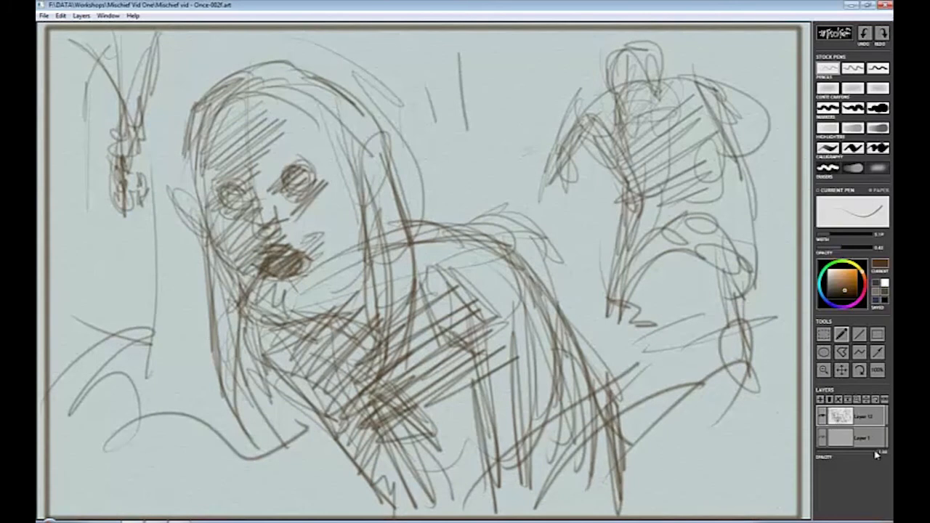
mouse_move(876, 453)
left_mouse_down()
mouse_move(840, 454)
mouse_move(876, 453)
mouse_move(853, 456)
left_mouse_up()
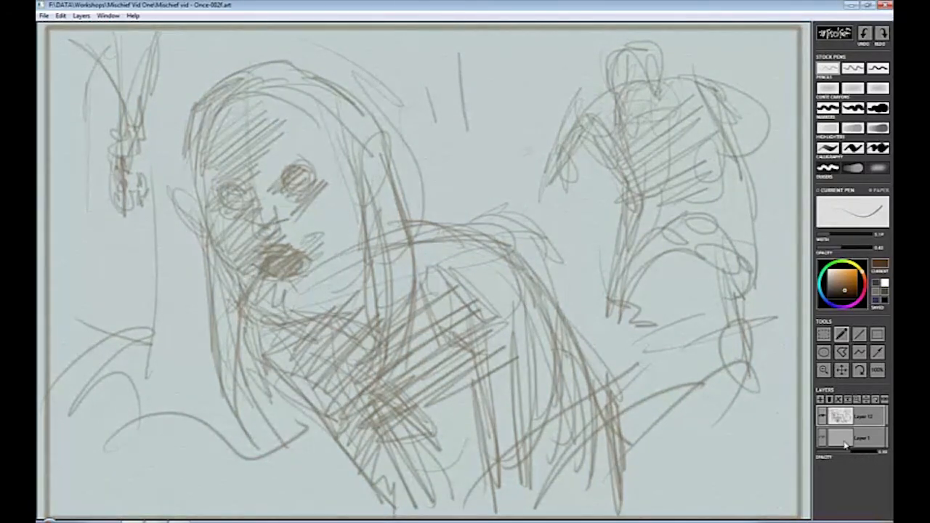
left_click(821, 400)
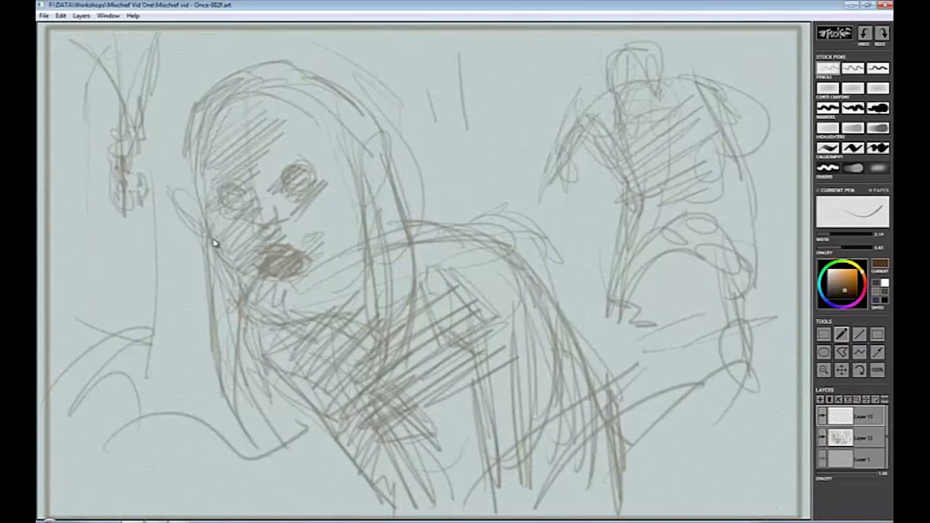
Trace the face's jaw and chin on the new layer, then outline the top of the head with the second pencil.
mouse_move(224, 264)
left_mouse_down()
mouse_move(239, 287)
mouse_move(221, 262)
mouse_move(248, 278)
mouse_move(253, 314)
left_mouse_up()
left_click_drag(244, 305, 307, 318)
left_click_drag(361, 286, 321, 313)
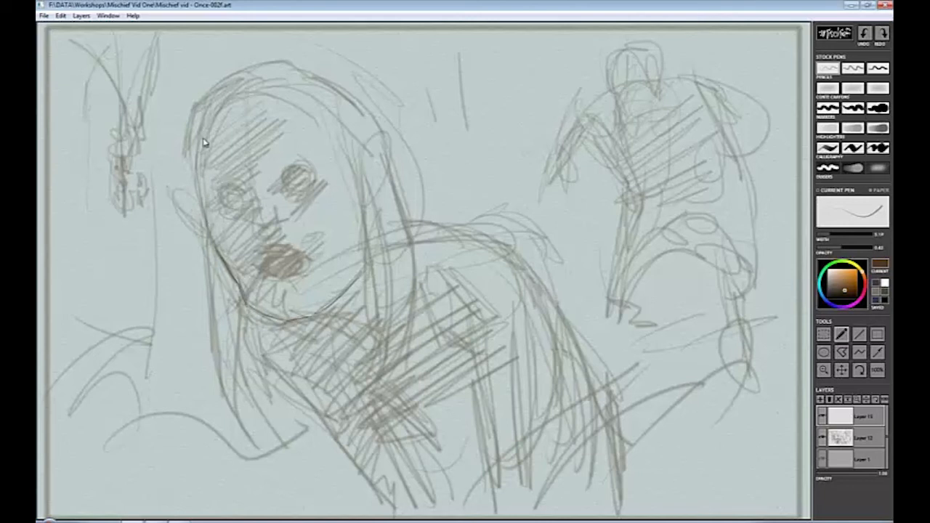
left_click(854, 68)
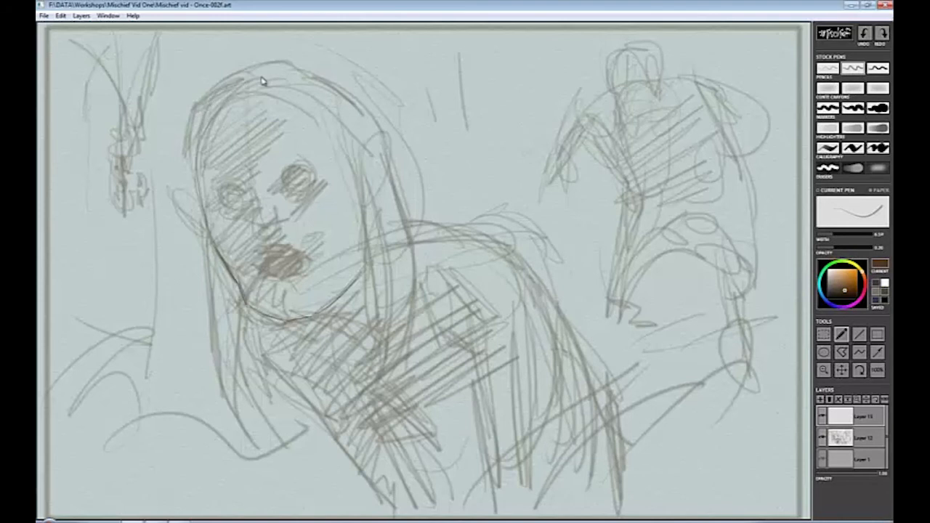
mouse_move(244, 84)
left_mouse_down()
mouse_move(322, 88)
mouse_move(360, 115)
left_mouse_up()
Fade the rough sketch layer to 0.28 opacity and trace the hair's upper-left edge on the top layer.
left_click(825, 421)
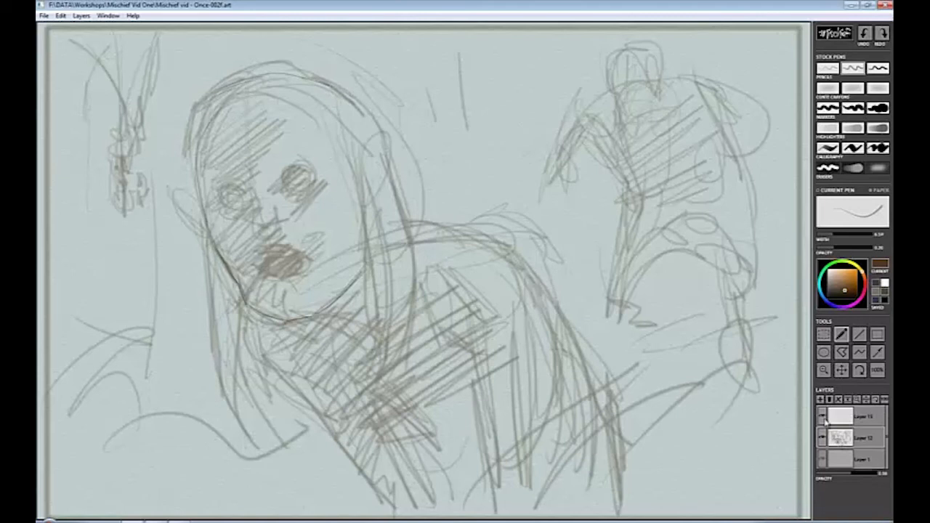
left_click_drag(850, 474, 836, 476)
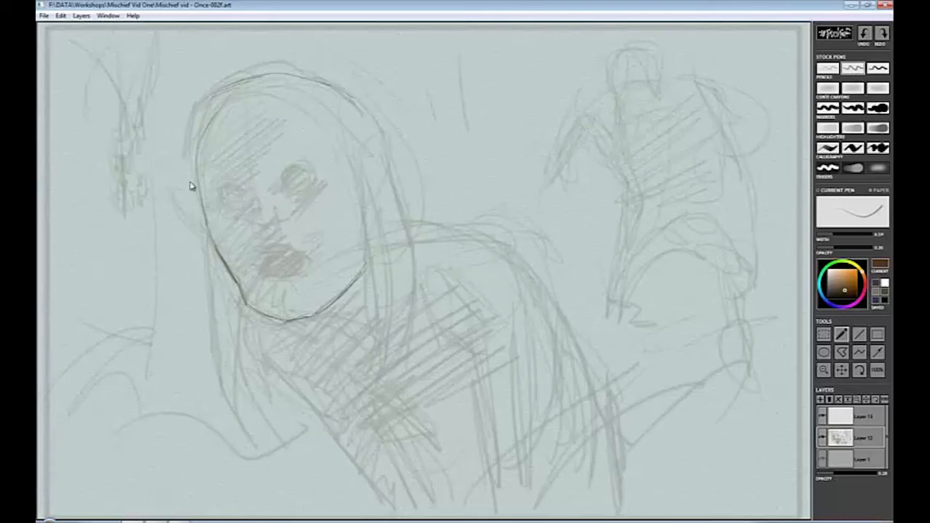
left_click(844, 418)
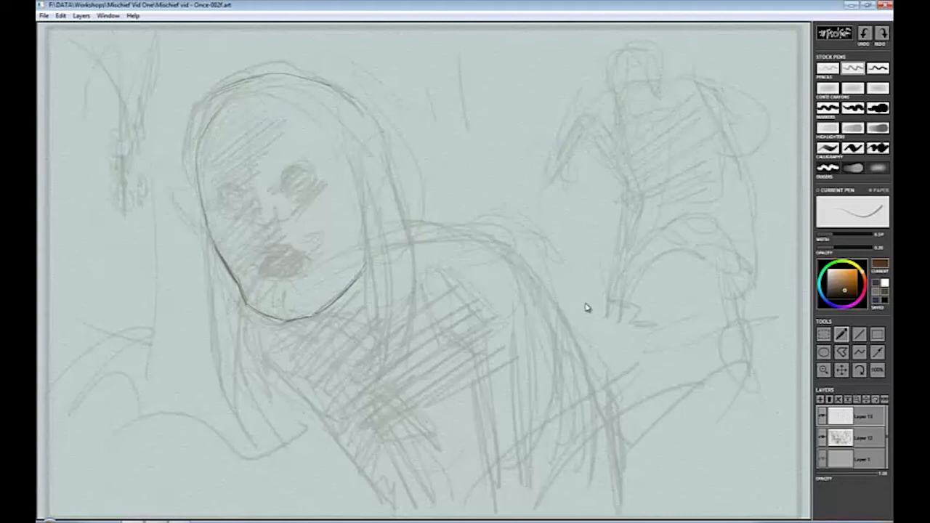
mouse_move(198, 110)
left_mouse_down()
mouse_move(185, 145)
mouse_move(189, 181)
left_mouse_up()
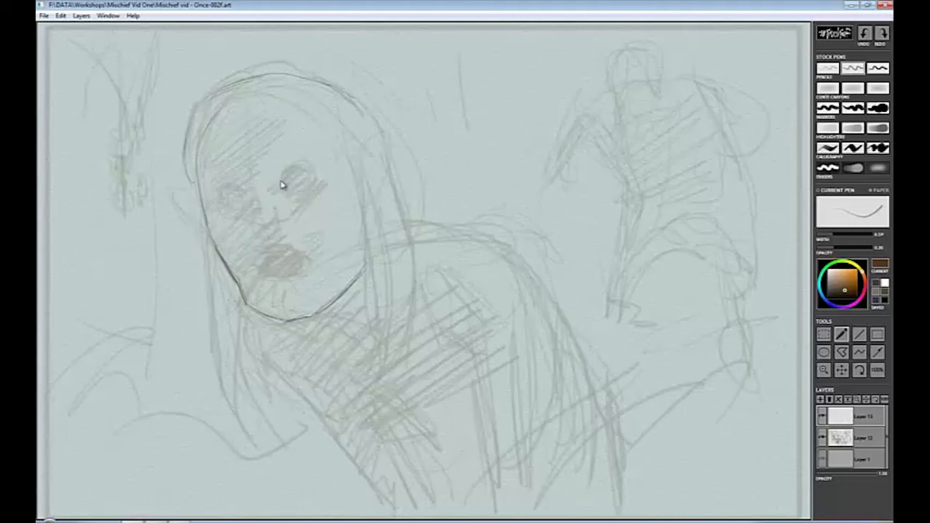
Rename the top layer to DRAW 1.
double_click(864, 418)
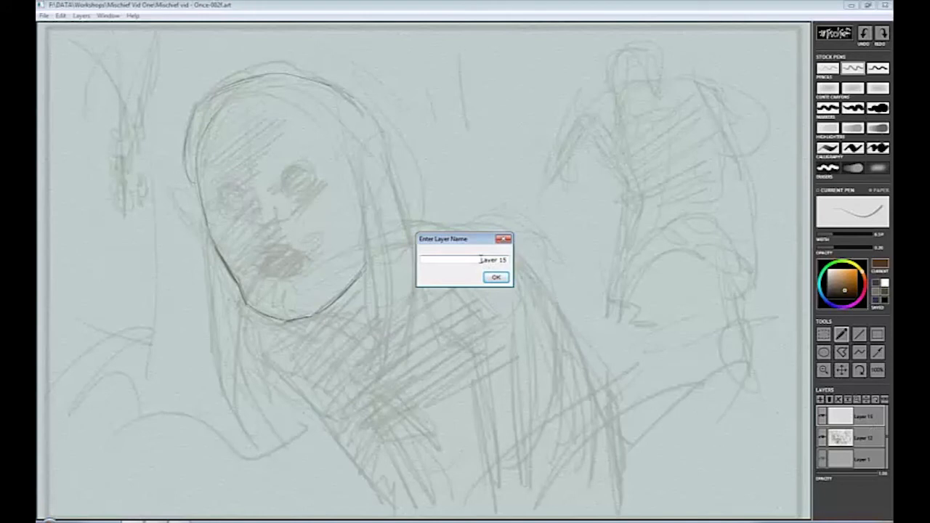
left_click_drag(481, 258, 504, 260)
type("d")
key("Return")
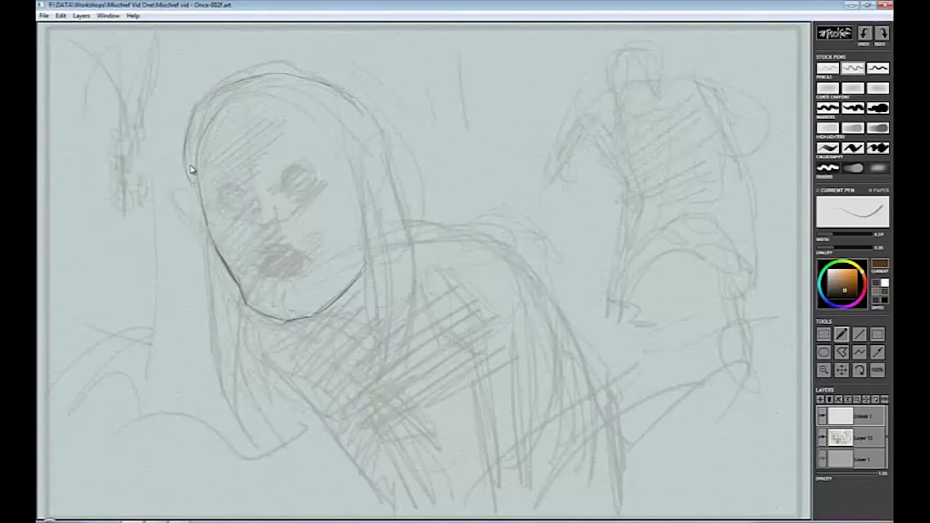
Trace the outer contour of the hair over the head and down both sides of the face.
mouse_move(193, 145)
left_mouse_down()
mouse_move(357, 94)
mouse_move(341, 90)
mouse_move(399, 186)
mouse_move(391, 175)
mouse_move(405, 208)
mouse_move(402, 254)
left_mouse_up()
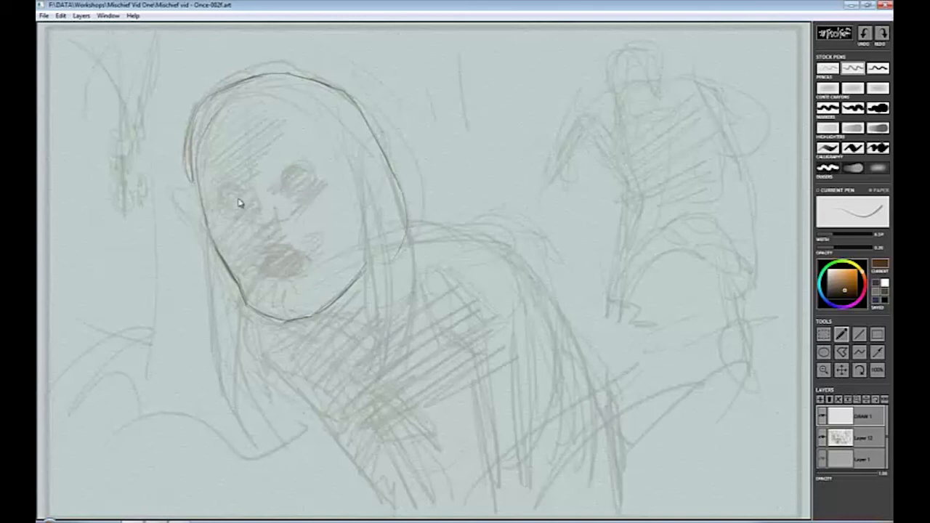
left_click_drag(190, 178, 206, 302)
left_click_drag(208, 270, 223, 388)
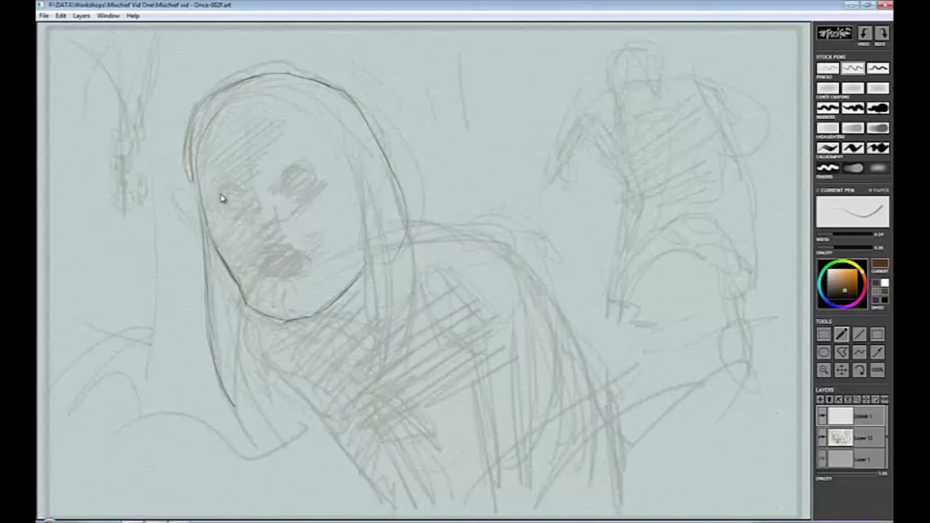
Outline both eyes and the nose over the faded face sketch.
mouse_move(225, 199)
left_mouse_down()
mouse_move(234, 191)
mouse_move(225, 199)
left_mouse_up()
left_click_drag(288, 176, 303, 169)
left_click_drag(235, 191, 230, 190)
left_click_drag(272, 224, 280, 217)
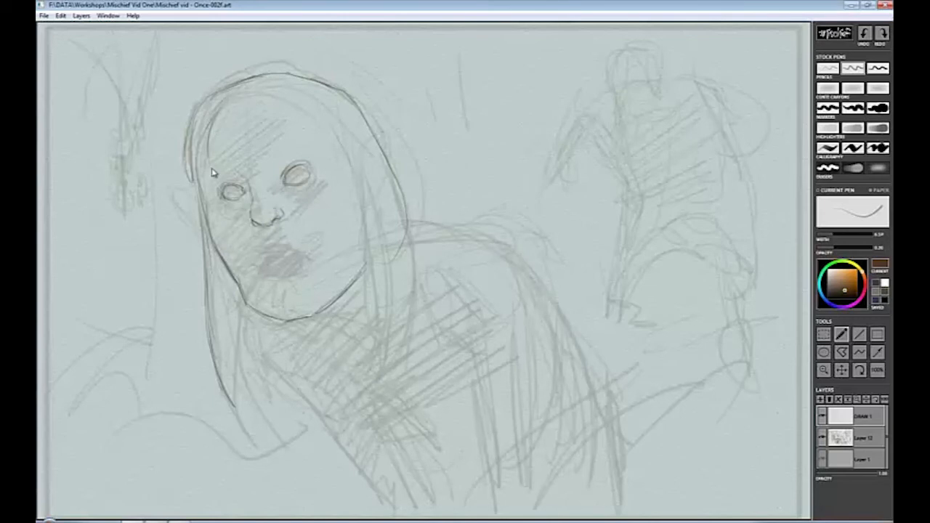
Trace the inner hairline across the forehead and down the face, and outline both ears.
mouse_move(214, 170)
left_mouse_down()
mouse_move(220, 121)
mouse_move(235, 95)
mouse_move(255, 94)
mouse_move(299, 104)
mouse_move(356, 174)
left_mouse_up()
mouse_move(333, 133)
left_mouse_down()
mouse_move(366, 234)
mouse_move(369, 160)
mouse_move(369, 176)
mouse_move(374, 155)
mouse_move(389, 156)
left_mouse_up()
mouse_move(392, 168)
left_mouse_down()
mouse_move(388, 198)
mouse_move(373, 212)
left_mouse_up()
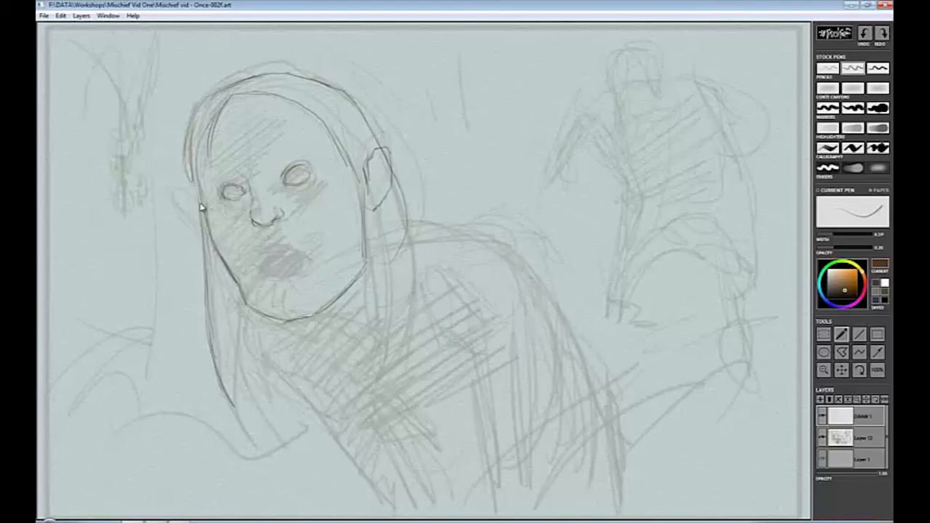
left_click_drag(194, 201, 194, 208)
left_click_drag(194, 202, 204, 222)
Outline the parted lips over the shaded mouth of the rough sketch.
mouse_move(274, 251)
left_mouse_down()
mouse_move(266, 252)
mouse_move(292, 252)
left_mouse_up()
mouse_move(280, 246)
left_mouse_down()
mouse_move(308, 258)
mouse_move(265, 269)
left_mouse_up()
left_click_drag(274, 272, 307, 266)
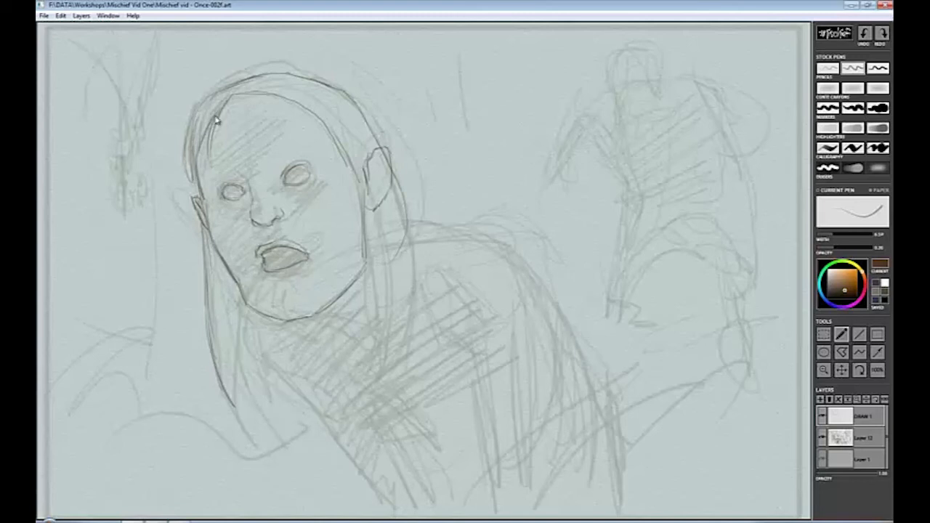
Add hair strands beside the forehead and trace the contours of the neck, back and upper arm.
mouse_move(210, 99)
left_mouse_down()
mouse_move(194, 108)
mouse_move(188, 135)
mouse_move(193, 189)
left_mouse_up()
left_click_drag(229, 105, 226, 157)
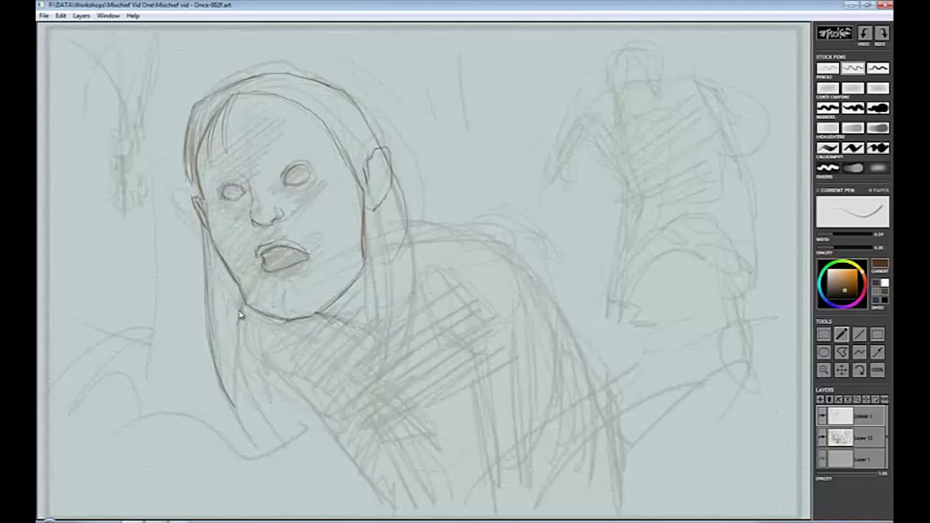
left_click_drag(242, 372, 296, 392)
mouse_move(425, 226)
left_mouse_down()
mouse_move(534, 268)
mouse_move(577, 336)
left_mouse_up()
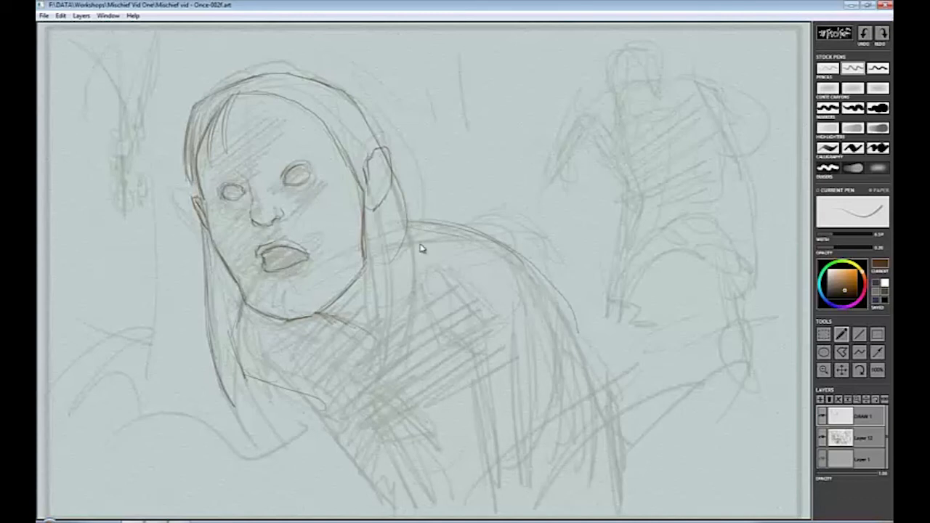
mouse_move(425, 270)
left_mouse_down()
mouse_move(430, 341)
mouse_move(457, 369)
left_mouse_up()
Draw round irises in both eyes and darken the corners of the mouth.
left_click_drag(236, 194, 229, 196)
key("ctrl+z")
mouse_move(242, 188)
left_mouse_down()
mouse_move(231, 190)
mouse_move(238, 193)
left_mouse_up()
left_click_drag(296, 179, 294, 177)
left_click_drag(271, 259, 264, 258)
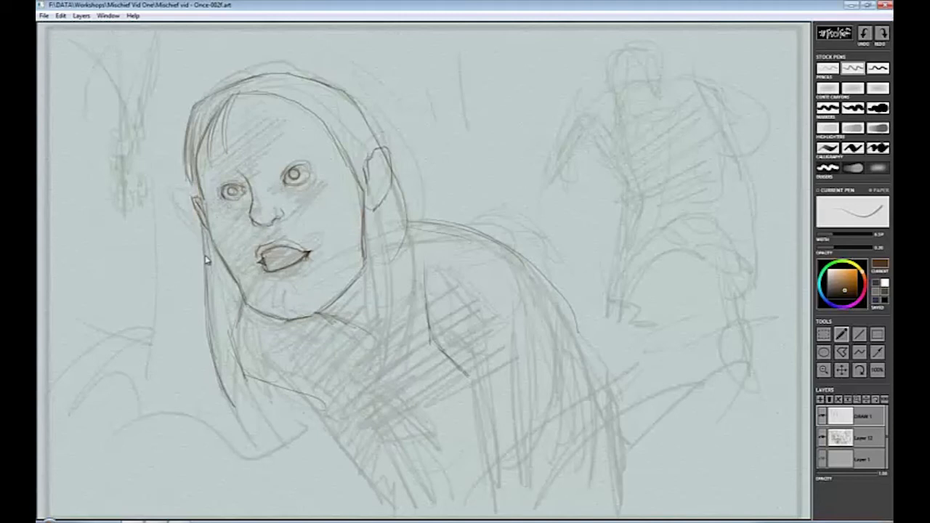
Erase the left eye, redraw it with an iris, and reinforce the right eye's lower lid.
key("e")
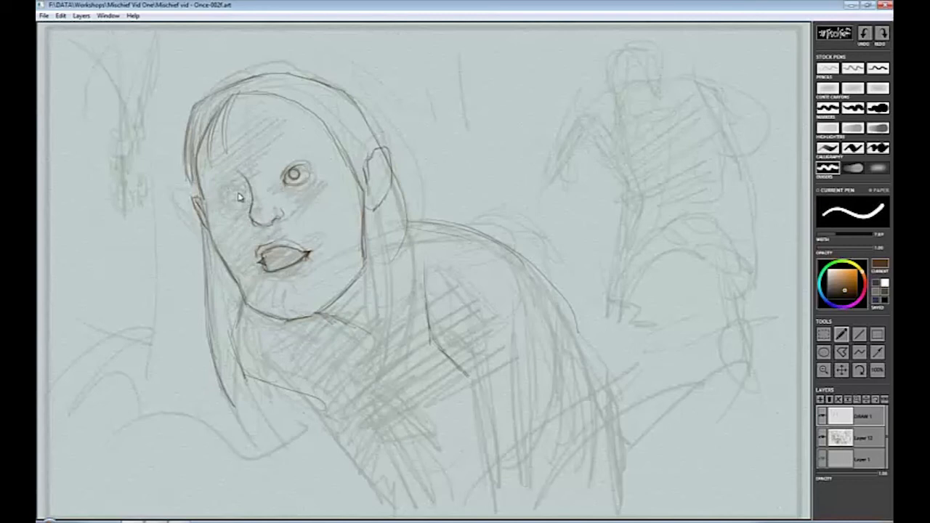
key("e")
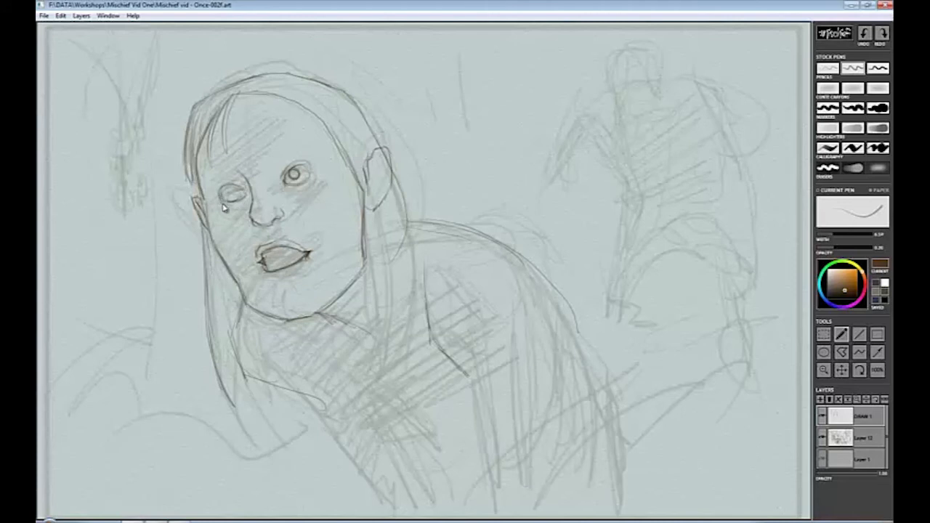
mouse_move(230, 199)
left_mouse_down()
mouse_move(236, 190)
mouse_move(238, 204)
left_mouse_up()
mouse_move(283, 183)
left_mouse_down()
mouse_move(295, 167)
mouse_move(298, 183)
left_mouse_up()
Review the program's shortcut keys and tips reference and close it.
left_click(134, 17)
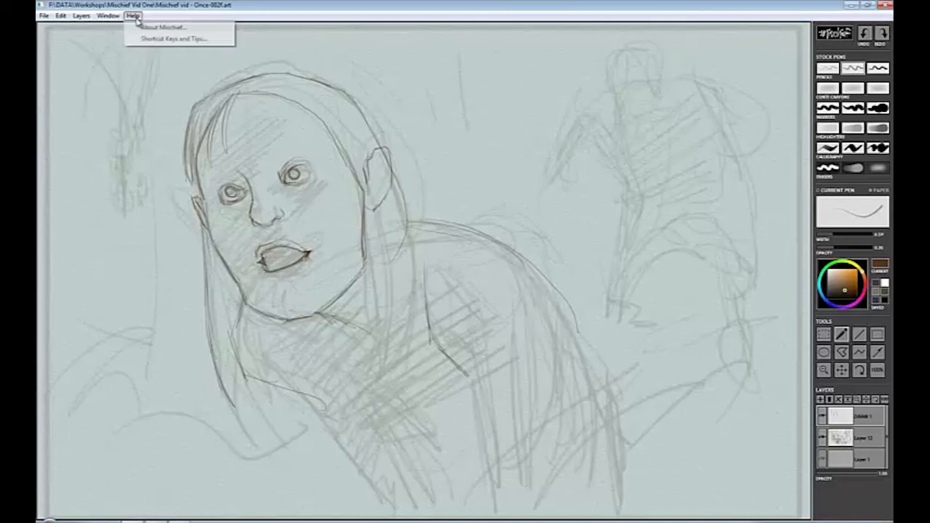
left_click(143, 40)
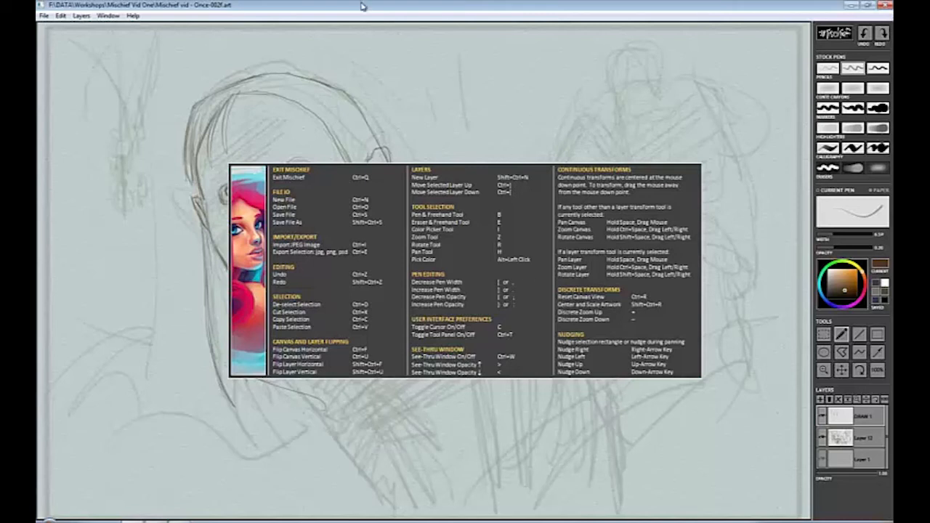
left_click(464, 221)
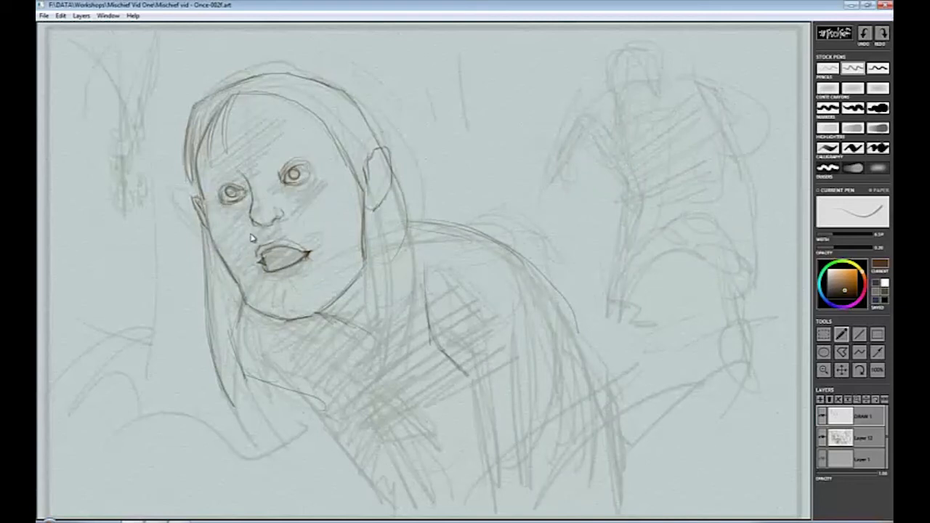
Erase the left eye again and redraw it with heavier lids, reinforcing the right eye's upper lid to match.
key("e")
mouse_move(231, 191)
left_mouse_down()
mouse_move(226, 208)
mouse_move(246, 198)
left_mouse_up()
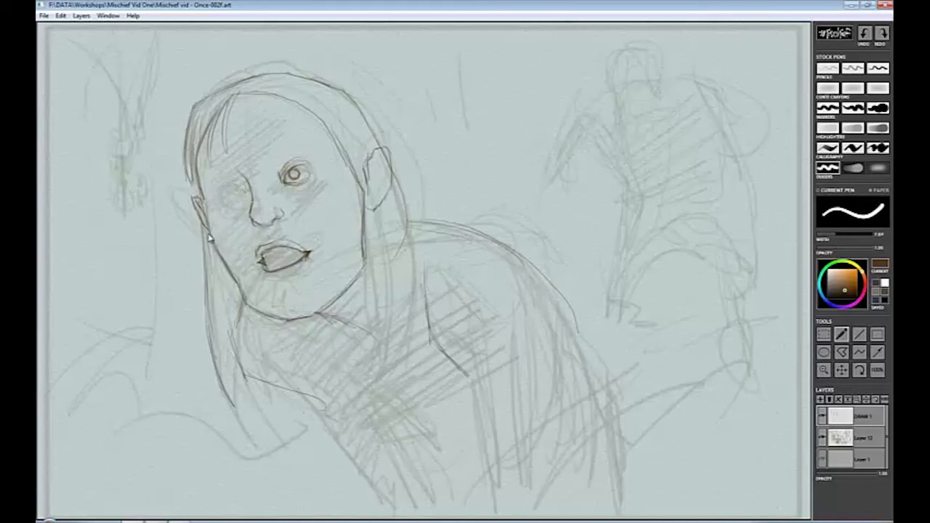
key("2")
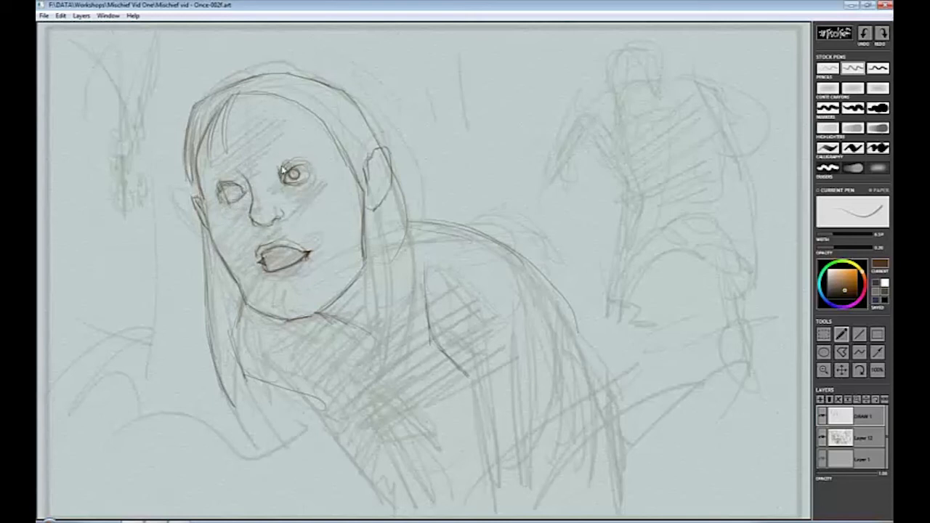
left_click_drag(283, 170, 304, 167)
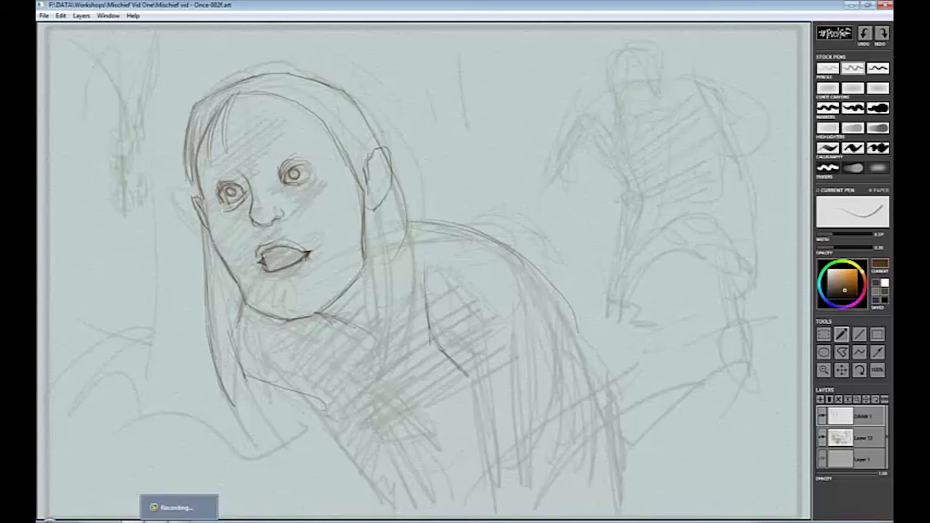
left_click(179, 520)
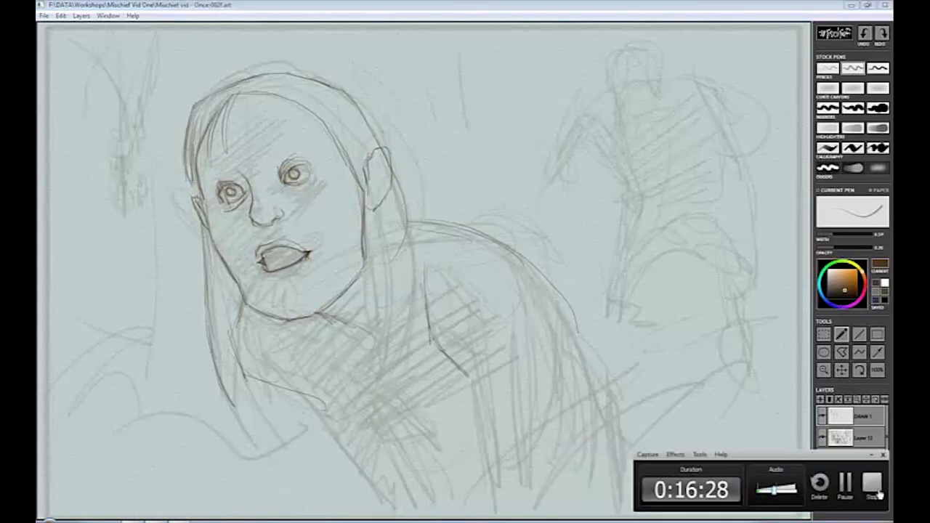
left_click(874, 493)
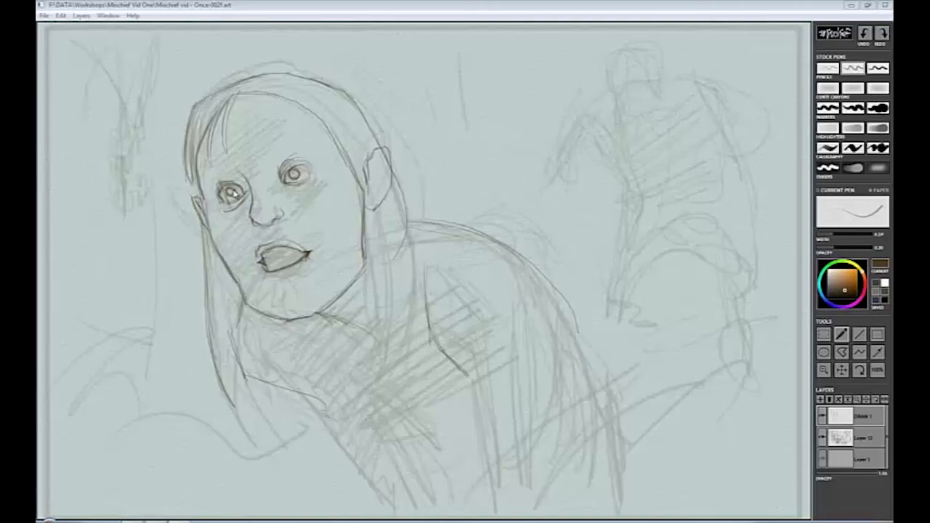
Erase both eyes and redraw them with lids and irises, cleaning up the construction line across the nose bridge.
mouse_move(218, 182)
left_mouse_down()
mouse_move(246, 197)
mouse_move(304, 169)
mouse_move(303, 190)
mouse_move(216, 205)
mouse_move(316, 172)
mouse_move(221, 193)
mouse_move(224, 202)
mouse_move(232, 189)
mouse_move(240, 196)
mouse_move(282, 175)
left_mouse_up()
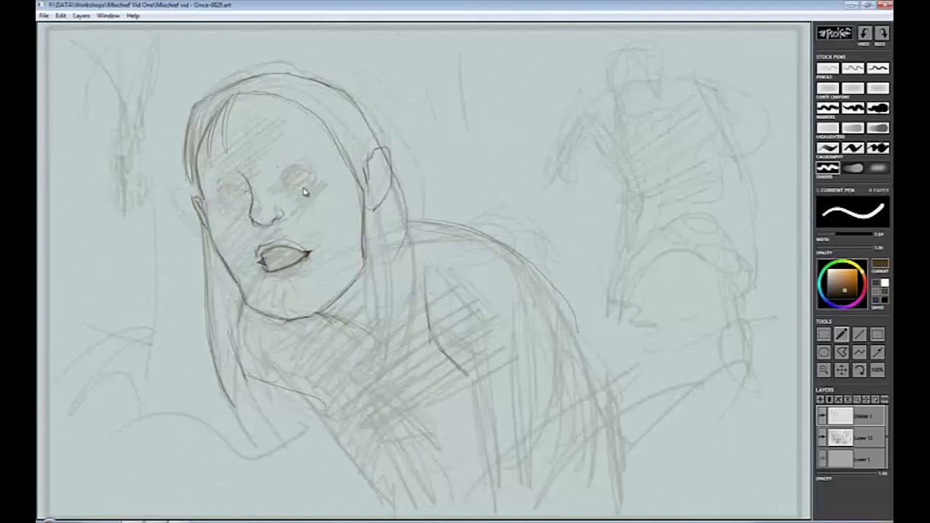
key("e")
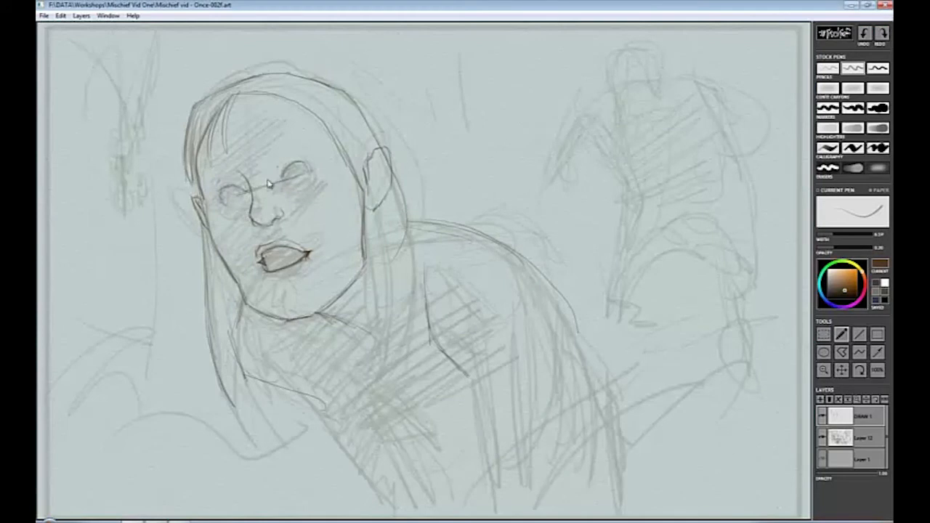
mouse_move(237, 200)
left_mouse_down()
mouse_move(289, 176)
mouse_move(228, 209)
mouse_move(282, 186)
mouse_move(202, 182)
mouse_move(206, 129)
mouse_move(198, 183)
mouse_move(207, 222)
mouse_move(236, 199)
left_mouse_up()
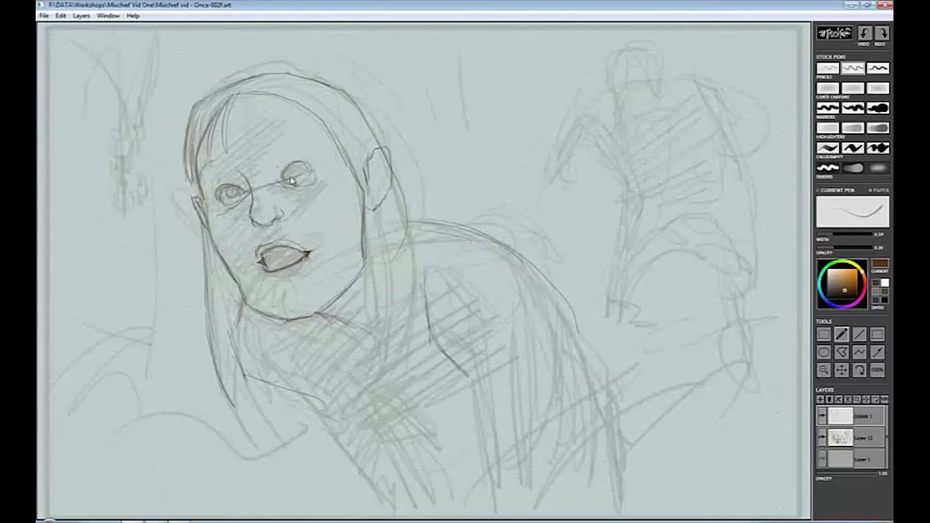
mouse_move(291, 181)
left_mouse_down()
mouse_move(260, 205)
mouse_move(252, 196)
mouse_move(247, 214)
mouse_move(279, 234)
mouse_move(255, 201)
left_mouse_up()
key("e")
key("b")
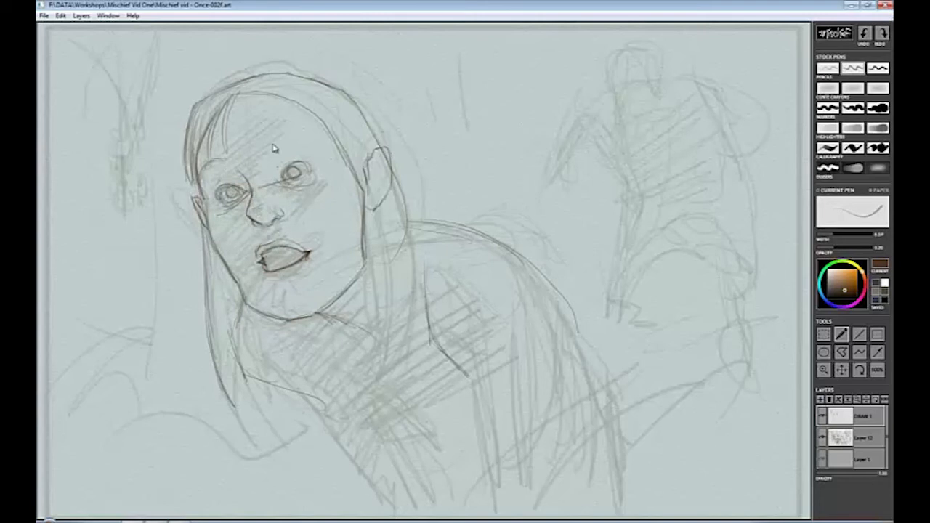
Redraw both ears lower on the head and reshape the mouth with a fuller lower lip.
mouse_move(364, 174)
left_mouse_down()
mouse_move(372, 204)
mouse_move(375, 170)
mouse_move(386, 170)
mouse_move(376, 206)
left_mouse_up()
mouse_move(194, 221)
left_mouse_down()
mouse_move(199, 203)
mouse_move(215, 242)
left_mouse_up()
key("e")
mouse_move(262, 260)
left_mouse_down()
mouse_move(299, 252)
mouse_move(280, 270)
mouse_move(264, 258)
mouse_move(256, 268)
mouse_move(279, 250)
mouse_move(308, 258)
mouse_move(265, 262)
mouse_move(275, 288)
mouse_move(300, 275)
mouse_move(276, 285)
left_mouse_up()
key("e")
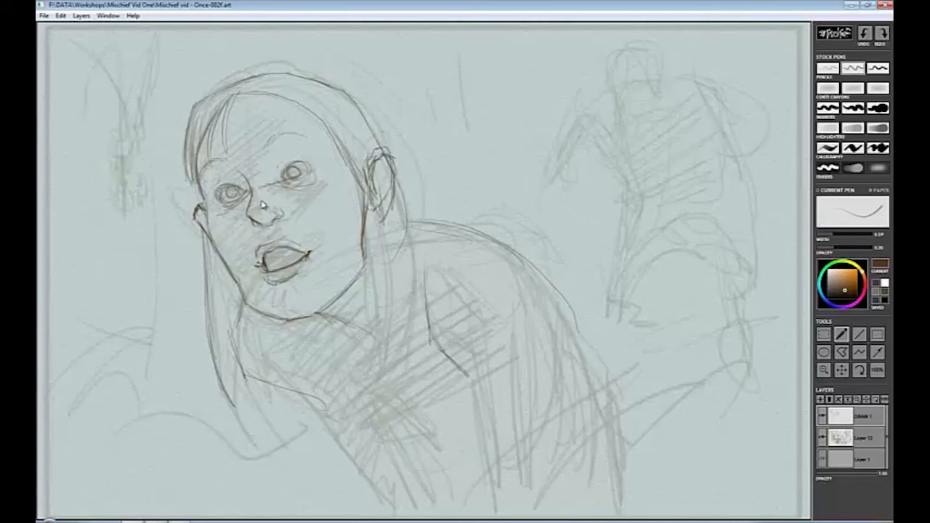
Darken the pupils and reinforce the contours of the jaw, neck, chest and hairline.
mouse_move(289, 165)
left_mouse_down()
mouse_move(291, 179)
mouse_move(295, 168)
left_mouse_up()
mouse_move(202, 207)
left_mouse_down()
mouse_move(251, 311)
mouse_move(229, 356)
mouse_move(276, 403)
mouse_move(297, 409)
mouse_move(378, 501)
left_mouse_up()
mouse_move(194, 151)
left_mouse_down()
mouse_move(194, 174)
mouse_move(209, 105)
mouse_move(193, 190)
mouse_move(249, 92)
mouse_move(228, 99)
mouse_move(230, 155)
left_mouse_up()
mouse_move(237, 86)
left_mouse_down()
mouse_move(285, 94)
mouse_move(327, 123)
mouse_move(316, 114)
mouse_move(351, 159)
mouse_move(382, 226)
mouse_move(360, 193)
left_mouse_up()
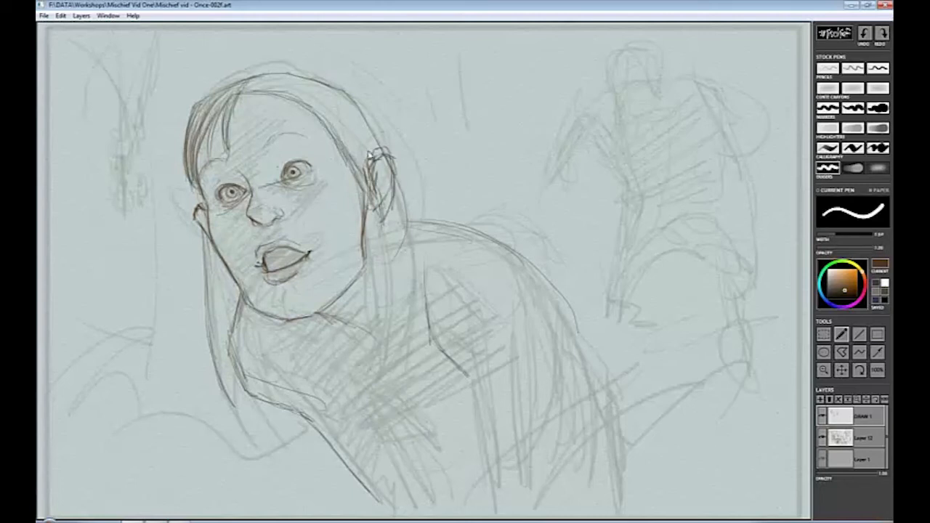
Erase the stray lines in the right ear and lighten the mouth corner with the soft eraser.
key("e")
left_click_drag(367, 154, 391, 207)
left_click(879, 170)
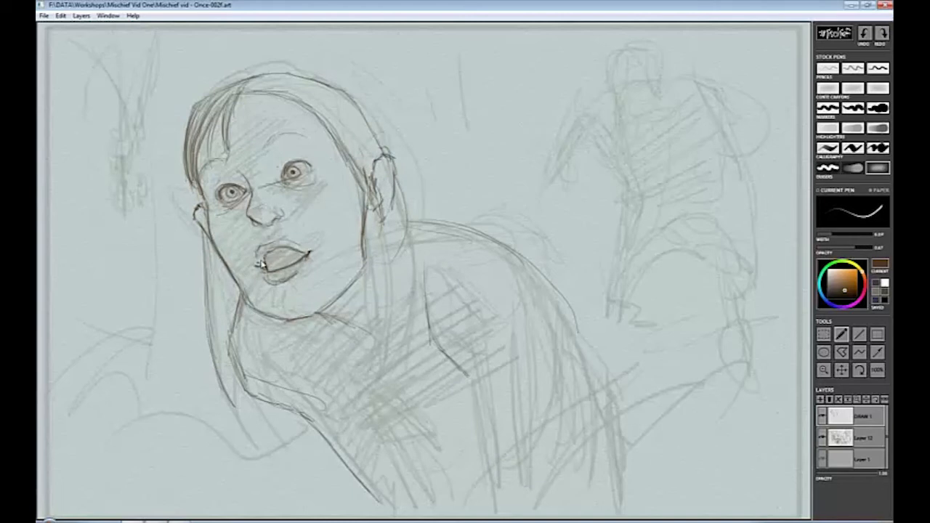
key("e")
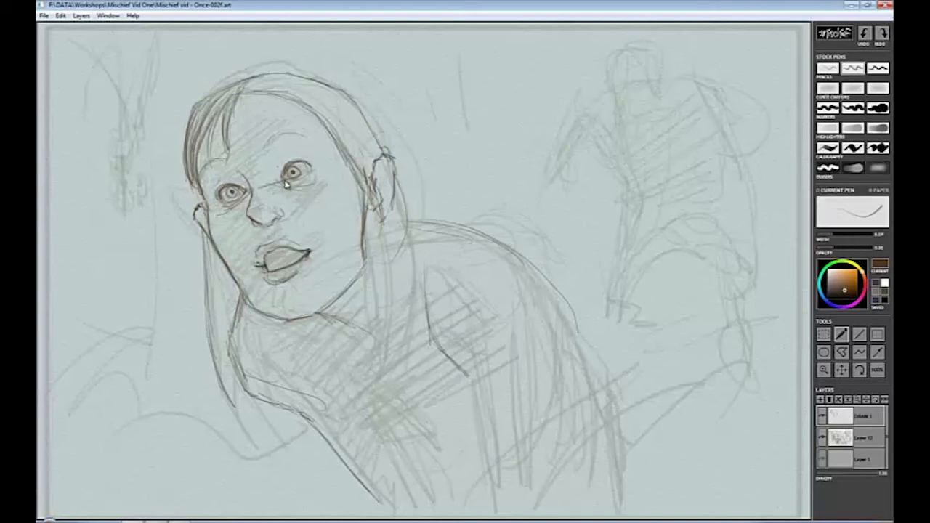
Add lid creases and brow lines around both eyes and reinforce the jaw and chin.
left_click_drag(285, 185, 305, 181)
left_click_drag(224, 202, 229, 213)
mouse_move(286, 191)
left_mouse_down()
mouse_move(322, 180)
mouse_move(282, 160)
left_mouse_up()
mouse_move(221, 187)
left_mouse_down()
mouse_move(235, 171)
mouse_move(230, 159)
left_mouse_up()
mouse_move(345, 229)
left_mouse_down()
mouse_move(360, 256)
mouse_move(358, 283)
mouse_move(324, 311)
mouse_move(239, 284)
mouse_move(214, 237)
mouse_move(245, 289)
mouse_move(234, 281)
mouse_move(274, 317)
mouse_move(237, 274)
mouse_move(260, 307)
left_mouse_up()
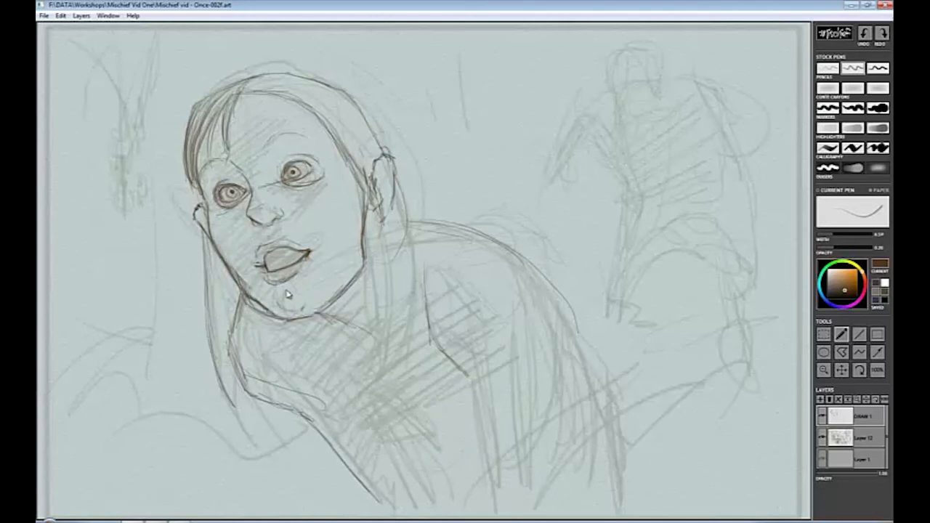
key("e")
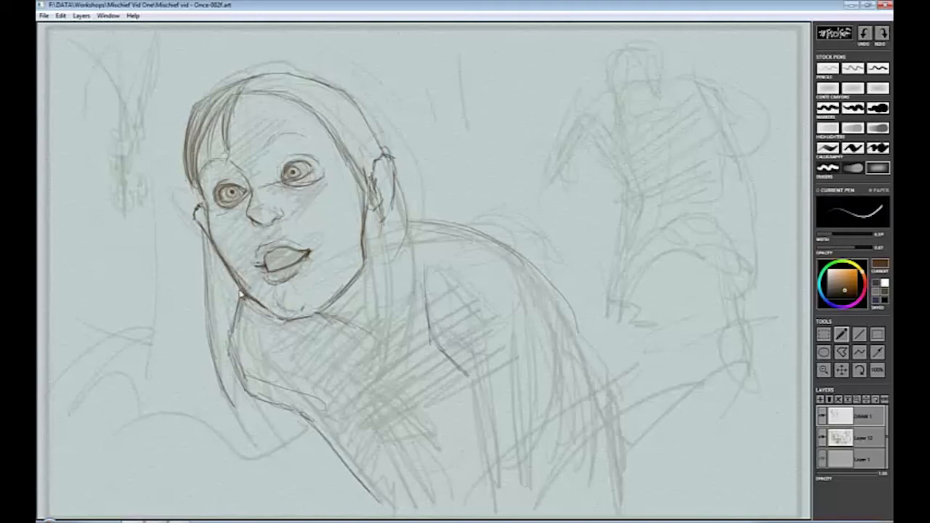
key("e")
Draw long hair strands hanging on both sides of the neck.
left_click_drag(231, 272, 238, 451)
left_click_drag(237, 287, 241, 434)
left_click_drag(253, 298, 262, 436)
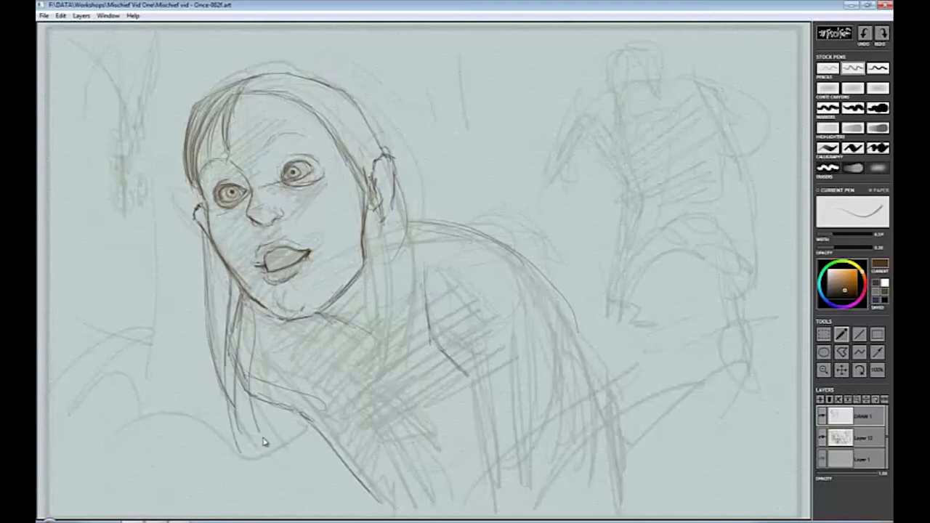
left_click_drag(369, 192, 374, 253)
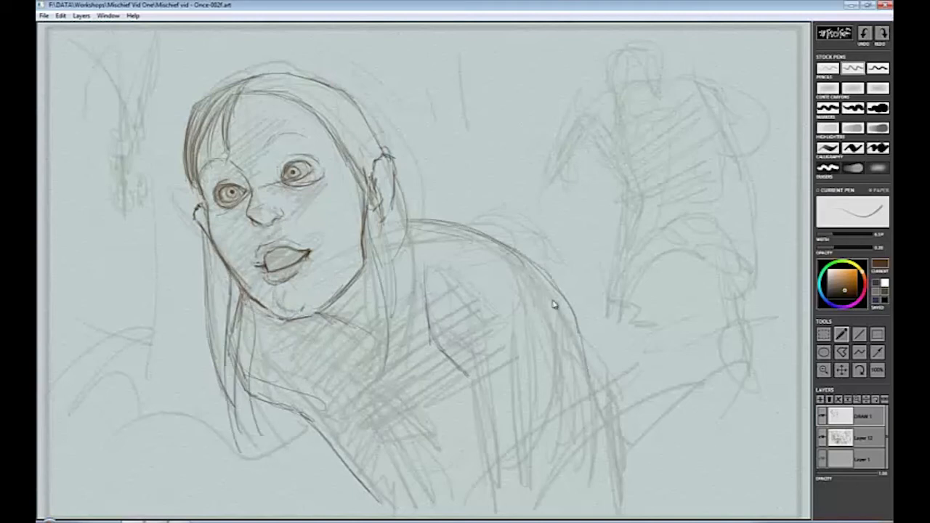
Trace the arm edges and the chest fold in the lower part of the body.
mouse_move(488, 415)
left_mouse_down()
mouse_move(542, 349)
mouse_move(492, 485)
left_mouse_up()
left_click_drag(539, 371, 538, 486)
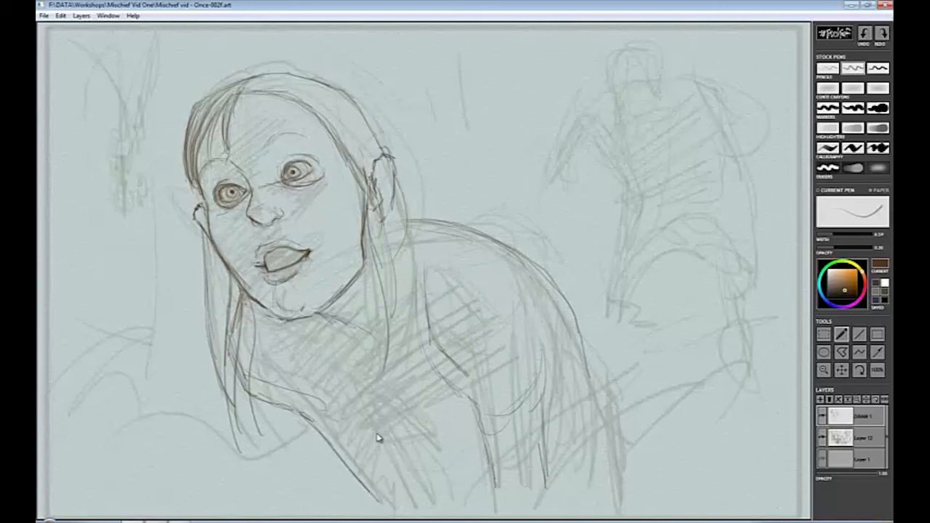
left_click_drag(363, 410, 422, 479)
Add a new layer above DRAW 1 and try a small hanging figure in the background left of the head.
left_click(821, 400)
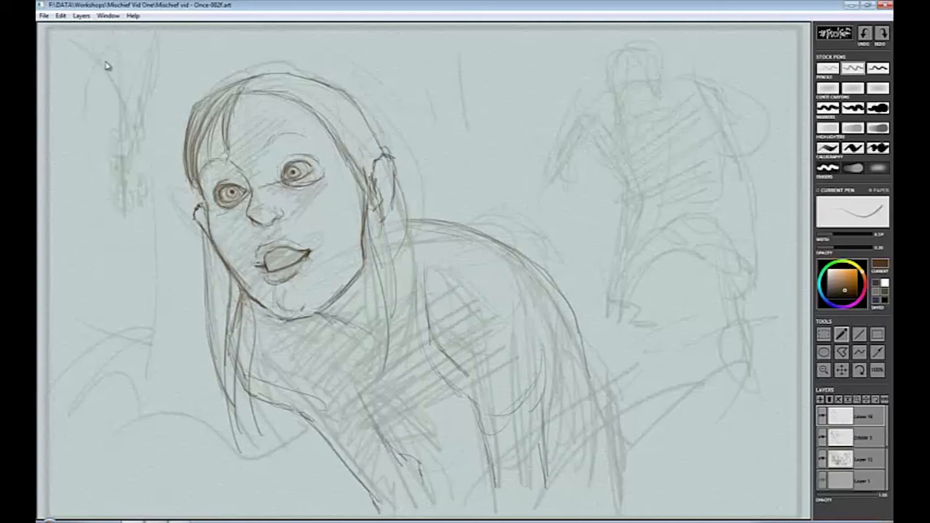
mouse_move(103, 75)
left_mouse_down()
mouse_move(125, 142)
mouse_move(128, 84)
mouse_move(123, 137)
mouse_move(131, 136)
mouse_move(126, 170)
mouse_move(117, 181)
mouse_move(115, 173)
mouse_move(124, 193)
mouse_move(112, 170)
mouse_move(128, 166)
mouse_move(121, 190)
mouse_move(120, 135)
mouse_move(129, 142)
mouse_move(130, 128)
mouse_move(140, 141)
mouse_move(118, 149)
mouse_move(133, 171)
mouse_move(121, 195)
left_mouse_up()
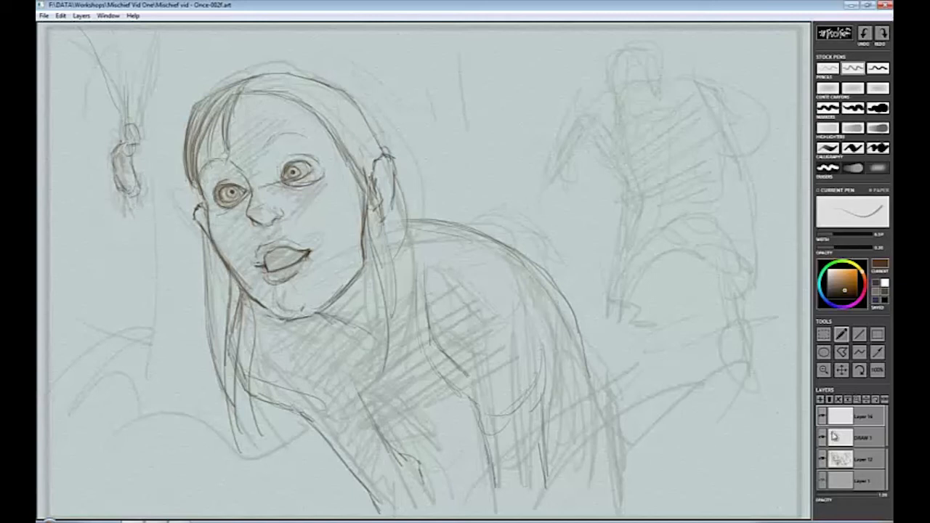
key("ctrl+z")
left_click_drag(113, 173, 113, 231)
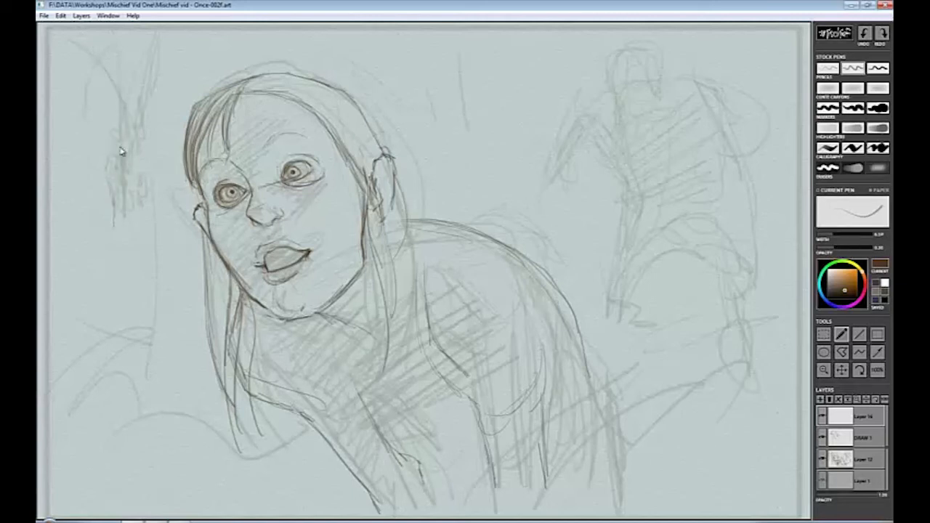
mouse_move(120, 149)
left_mouse_down()
mouse_move(134, 195)
mouse_move(104, 156)
mouse_move(110, 213)
mouse_move(129, 204)
mouse_move(135, 220)
mouse_move(108, 145)
mouse_move(112, 195)
left_mouse_up()
mouse_move(93, 164)
left_mouse_down()
mouse_move(130, 152)
mouse_move(112, 143)
mouse_move(125, 158)
mouse_move(108, 129)
mouse_move(121, 190)
left_mouse_up()
mouse_move(116, 140)
left_mouse_down()
mouse_move(104, 148)
mouse_move(124, 133)
mouse_move(127, 143)
mouse_move(109, 134)
mouse_move(126, 140)
mouse_move(112, 180)
mouse_move(145, 209)
mouse_move(113, 185)
mouse_move(106, 220)
mouse_move(127, 145)
left_mouse_up()
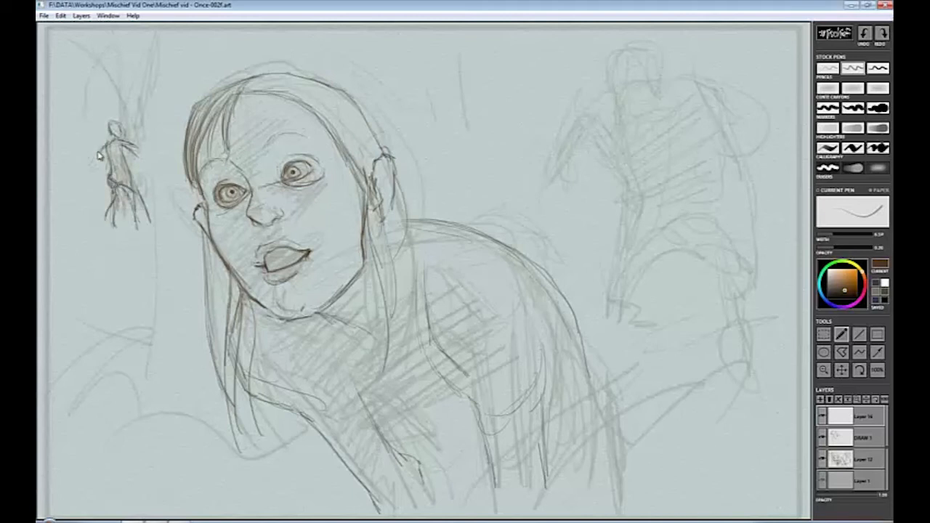
key("ctrl+z")
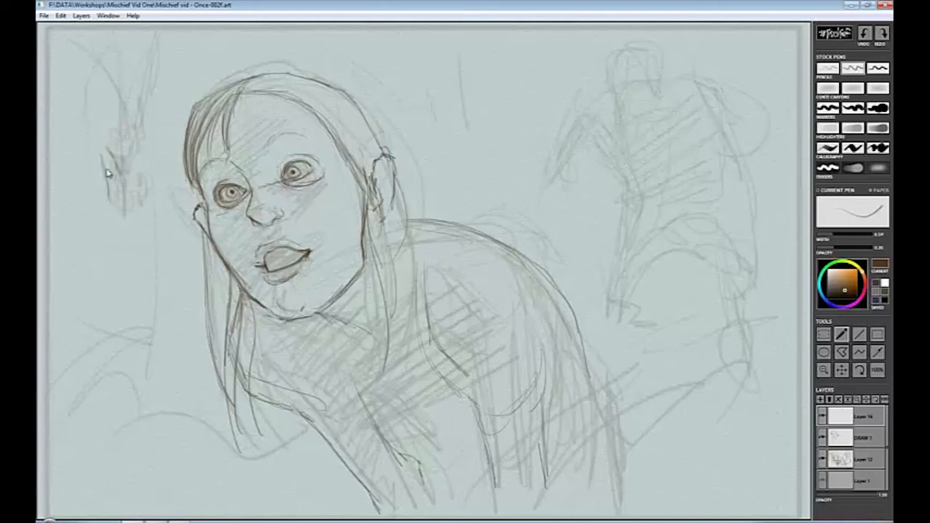
Sketch a small crouching figure with an extended leg in the background left of the head, darkening its contours.
mouse_move(114, 182)
left_mouse_down()
mouse_move(120, 220)
mouse_move(102, 147)
mouse_move(92, 176)
mouse_move(106, 150)
mouse_move(98, 154)
mouse_move(98, 129)
mouse_move(106, 145)
mouse_move(100, 136)
mouse_move(109, 126)
mouse_move(121, 174)
mouse_move(112, 147)
mouse_move(117, 190)
mouse_move(115, 164)
mouse_move(107, 177)
mouse_move(122, 202)
mouse_move(112, 234)
mouse_move(125, 195)
mouse_move(128, 218)
mouse_move(112, 179)
mouse_move(122, 241)
mouse_move(112, 203)
mouse_move(118, 154)
mouse_move(101, 146)
mouse_move(86, 179)
mouse_move(102, 148)
mouse_move(100, 165)
mouse_move(127, 177)
mouse_move(119, 193)
mouse_move(104, 190)
mouse_move(124, 180)
mouse_move(105, 211)
mouse_move(131, 191)
mouse_move(143, 230)
left_mouse_up()
left_click(838, 398)
mouse_move(106, 164)
left_mouse_down()
mouse_move(106, 226)
mouse_move(114, 207)
mouse_move(146, 232)
left_mouse_up()
mouse_move(86, 192)
left_mouse_down()
mouse_move(125, 164)
mouse_move(108, 156)
mouse_move(99, 192)
mouse_move(117, 168)
mouse_move(117, 212)
mouse_move(142, 216)
mouse_move(147, 236)
mouse_move(114, 220)
mouse_move(98, 230)
mouse_move(113, 154)
mouse_move(106, 148)
mouse_move(118, 145)
mouse_move(117, 168)
mouse_move(126, 155)
mouse_move(111, 146)
mouse_move(121, 177)
mouse_move(109, 153)
mouse_move(142, 229)
left_mouse_up()
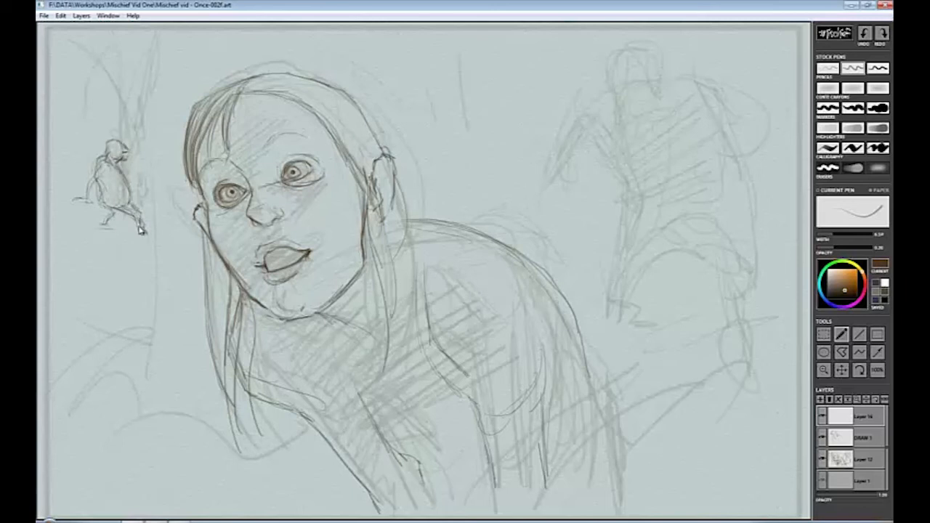
left_click_drag(96, 186, 87, 196)
left_click_drag(104, 167, 89, 194)
mouse_move(108, 158)
left_mouse_down()
mouse_move(120, 154)
mouse_move(109, 145)
mouse_move(115, 138)
mouse_move(96, 162)
mouse_move(102, 190)
mouse_move(128, 182)
mouse_move(109, 212)
mouse_move(142, 232)
left_mouse_up()
Add a new layer above the rough sketch layer and set up a wider highlighter in brown at 0.08 opacity.
left_click(837, 443)
left_click(837, 461)
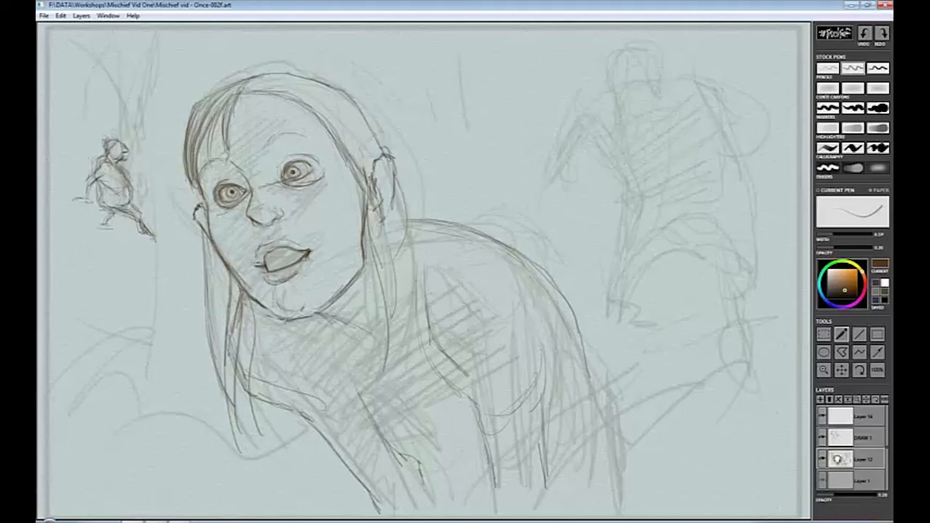
left_click(821, 401)
left_click(845, 88)
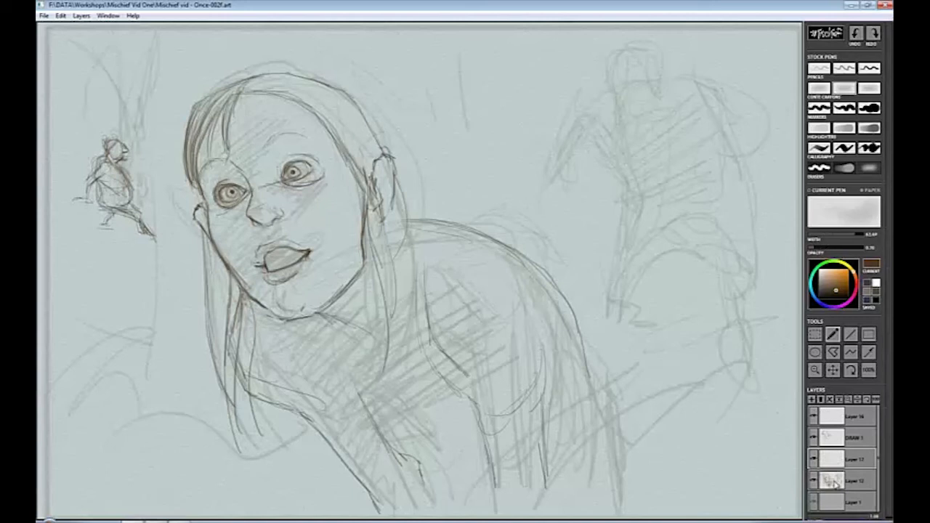
left_click(821, 129)
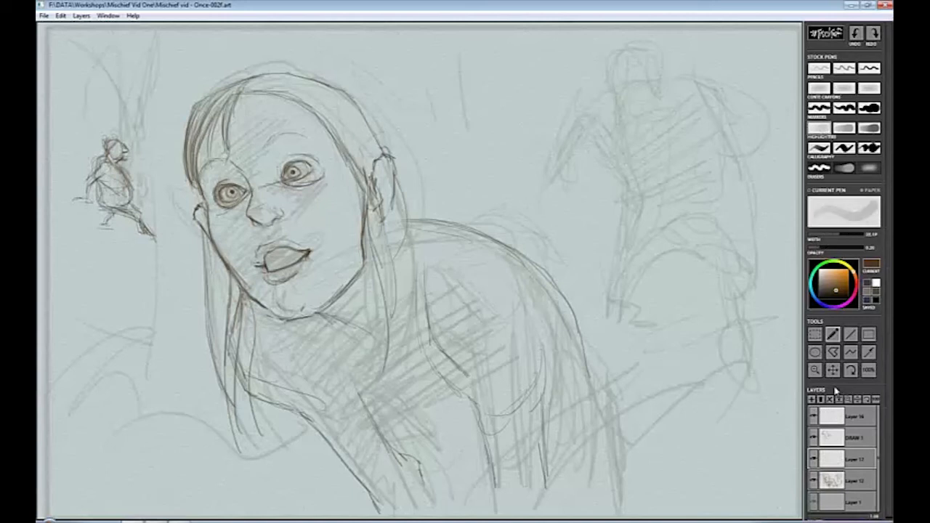
left_click(814, 248)
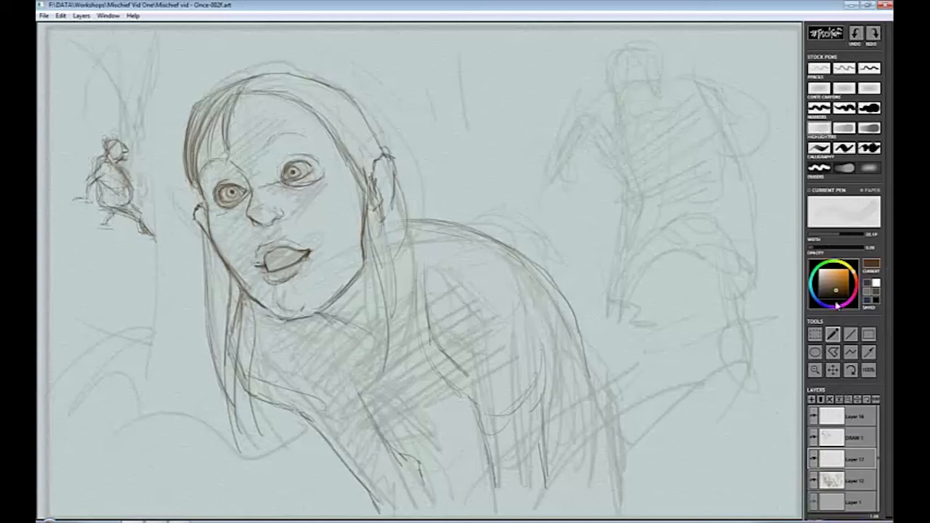
left_click(837, 236)
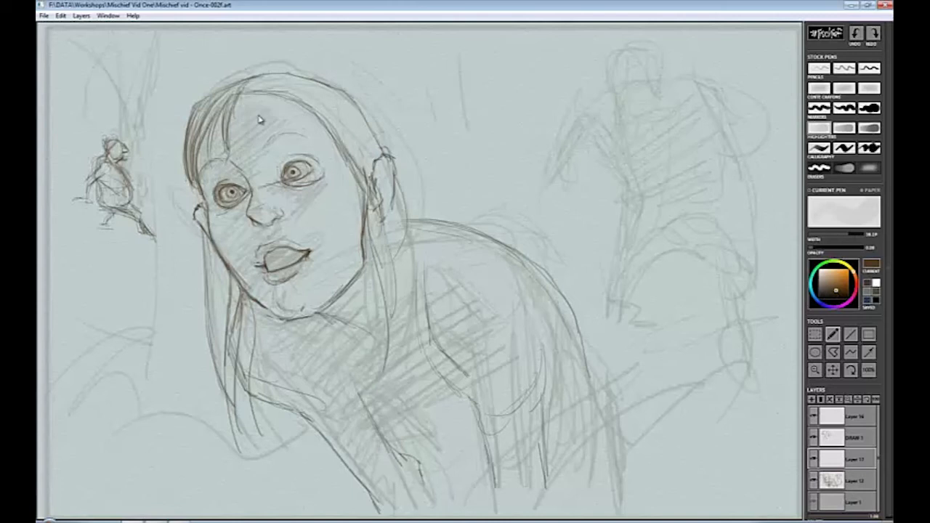
Hide the rough sketch layer and shade the forehead, cheek, neck, chest and arms with broad translucent brown strokes.
left_click_drag(259, 120, 280, 161)
left_click(814, 480)
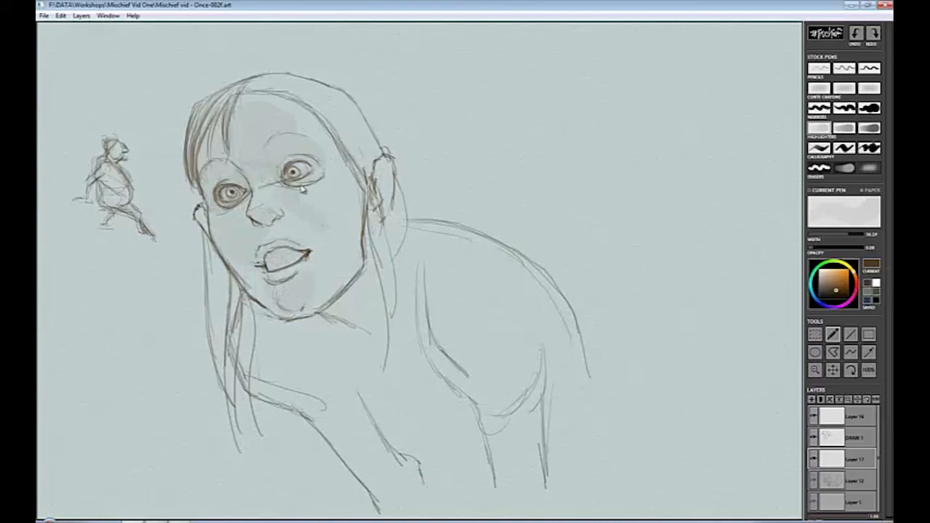
left_click_drag(325, 172, 318, 163)
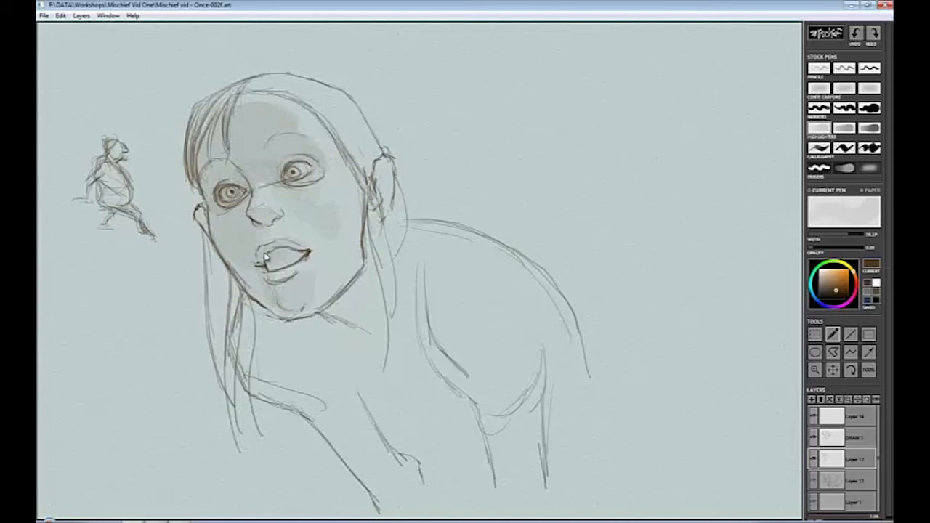
mouse_move(312, 241)
left_mouse_down()
mouse_move(287, 292)
mouse_move(299, 306)
mouse_move(254, 318)
mouse_move(312, 383)
mouse_move(389, 498)
mouse_move(368, 328)
mouse_move(317, 336)
mouse_move(381, 295)
mouse_move(401, 343)
mouse_move(381, 399)
mouse_move(388, 435)
mouse_move(477, 403)
mouse_move(420, 308)
left_mouse_up()
mouse_move(439, 366)
left_mouse_down()
mouse_move(399, 302)
mouse_move(386, 237)
left_mouse_up()
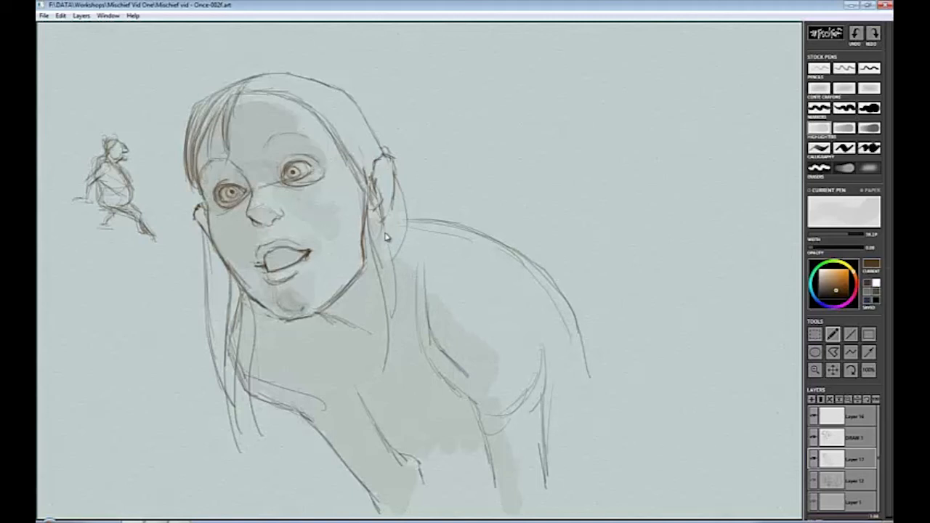
Darken the eye sockets, the underside of the nose and the mouth with translucent brown strokes.
mouse_move(223, 165)
left_mouse_down()
mouse_move(215, 183)
mouse_move(237, 229)
mouse_move(274, 217)
mouse_move(289, 184)
mouse_move(223, 183)
mouse_move(247, 269)
left_mouse_up()
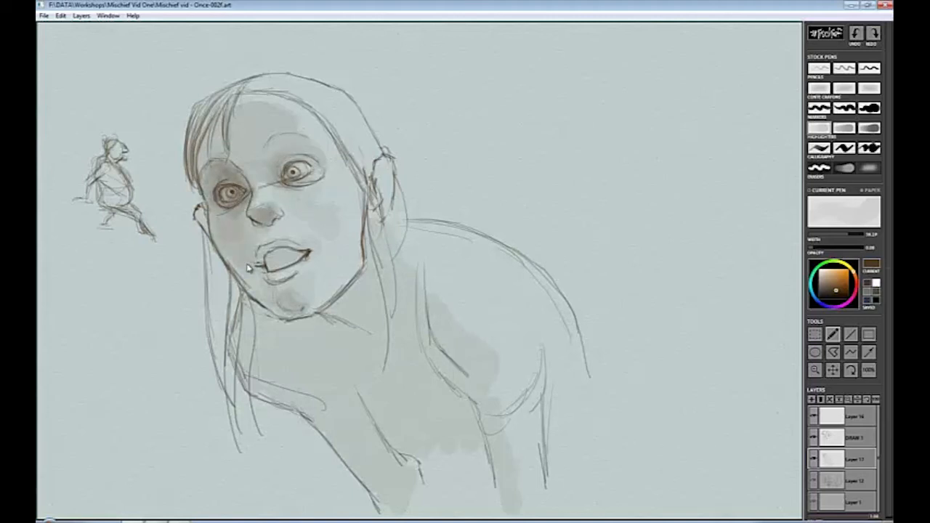
mouse_move(266, 302)
left_mouse_down()
mouse_move(266, 229)
mouse_move(269, 248)
mouse_move(300, 251)
mouse_move(278, 264)
left_mouse_up()
left_click_drag(283, 159, 293, 174)
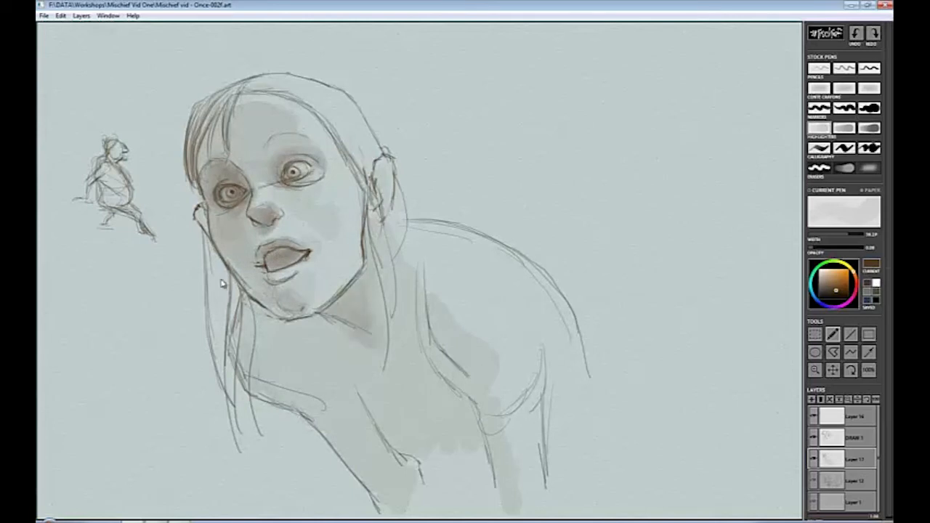
Shade the hair strands hanging on both sides of the neck and the hair beside the ear.
left_click_drag(222, 283, 247, 403)
left_click_drag(335, 129, 374, 183)
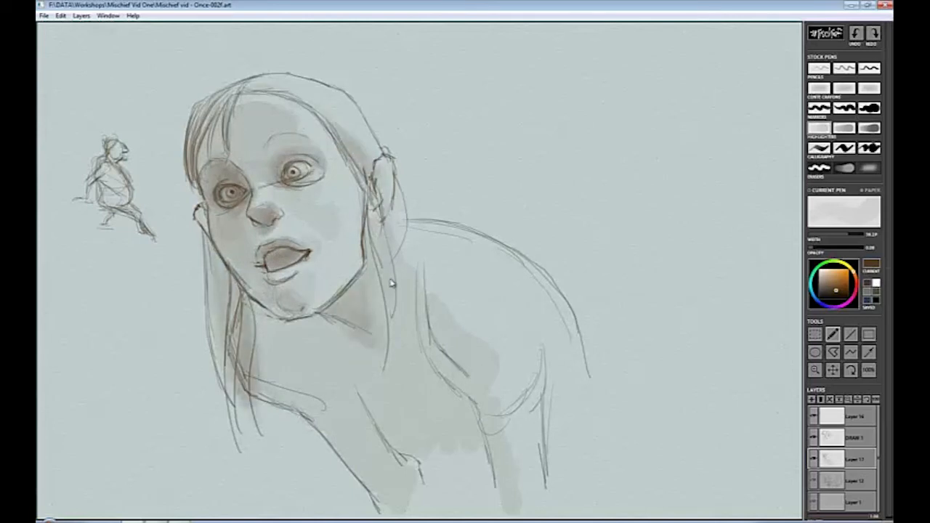
mouse_move(390, 284)
left_mouse_down()
mouse_move(378, 247)
mouse_move(380, 366)
mouse_move(374, 247)
left_mouse_up()
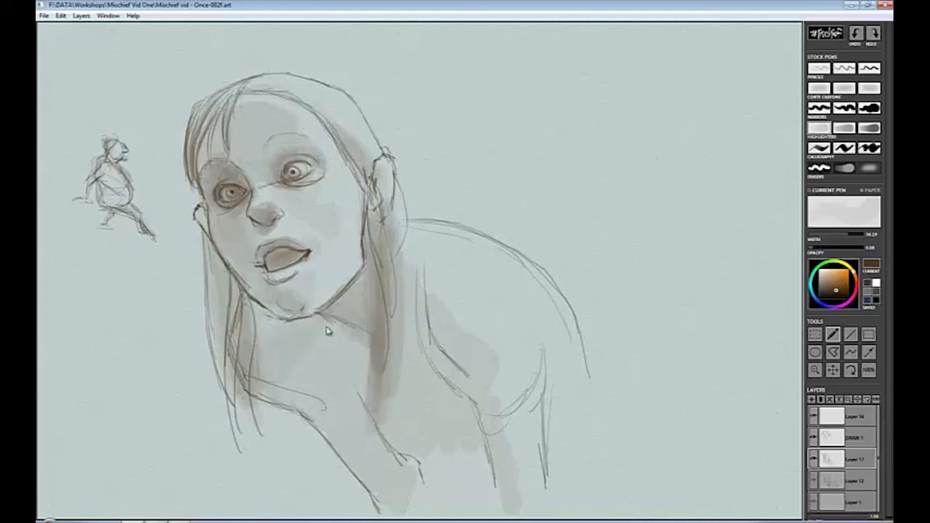
Deepen the shadow on the neck and chest, and shade the fringe, forehead, cheek and mouth corners.
mouse_move(327, 332)
left_mouse_down()
mouse_move(374, 481)
mouse_move(416, 519)
mouse_move(425, 311)
mouse_move(489, 434)
mouse_move(432, 447)
mouse_move(482, 453)
mouse_move(402, 429)
mouse_move(380, 397)
mouse_move(305, 356)
mouse_move(294, 328)
mouse_move(257, 332)
mouse_move(397, 471)
mouse_move(284, 391)
mouse_move(274, 328)
mouse_move(286, 376)
left_mouse_up()
mouse_move(258, 228)
left_mouse_down()
mouse_move(206, 217)
mouse_move(236, 329)
left_mouse_up()
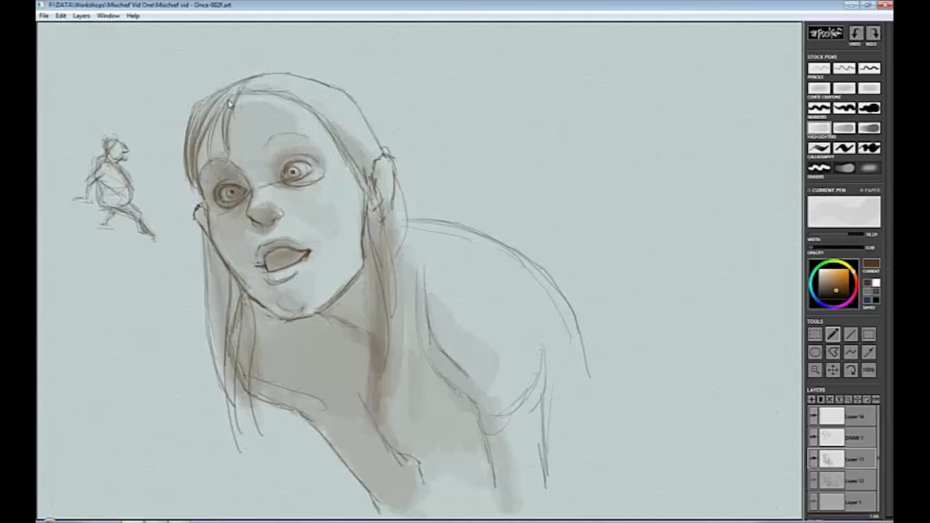
left_click_drag(225, 146, 284, 136)
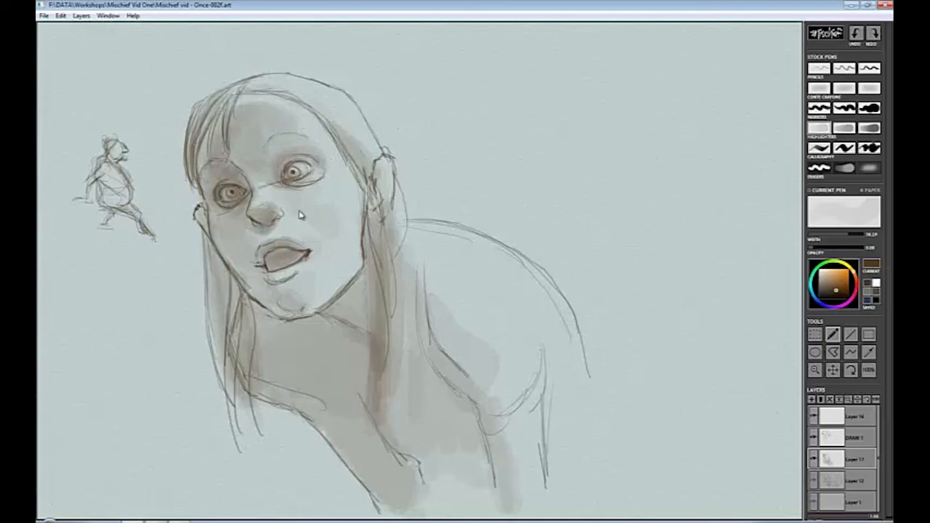
mouse_move(312, 238)
left_mouse_down()
mouse_move(237, 236)
mouse_move(274, 262)
left_mouse_up()
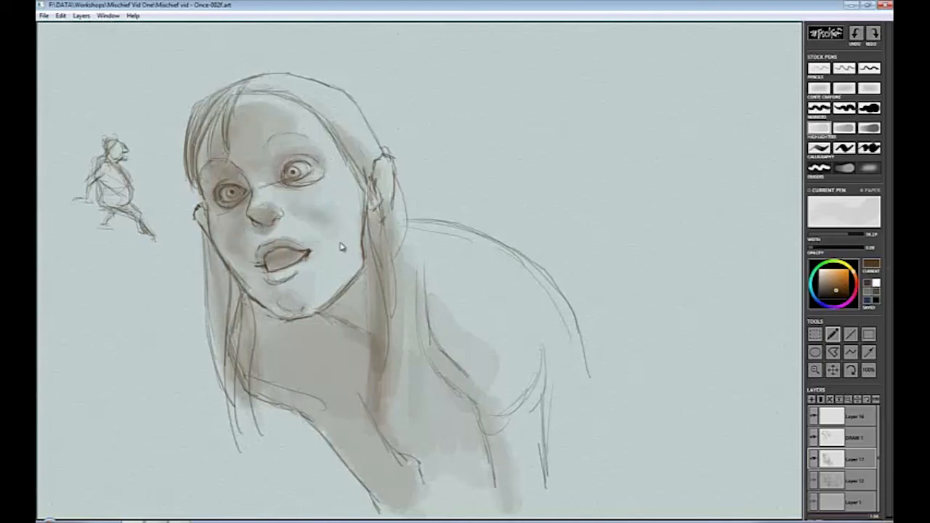
left_click(837, 242)
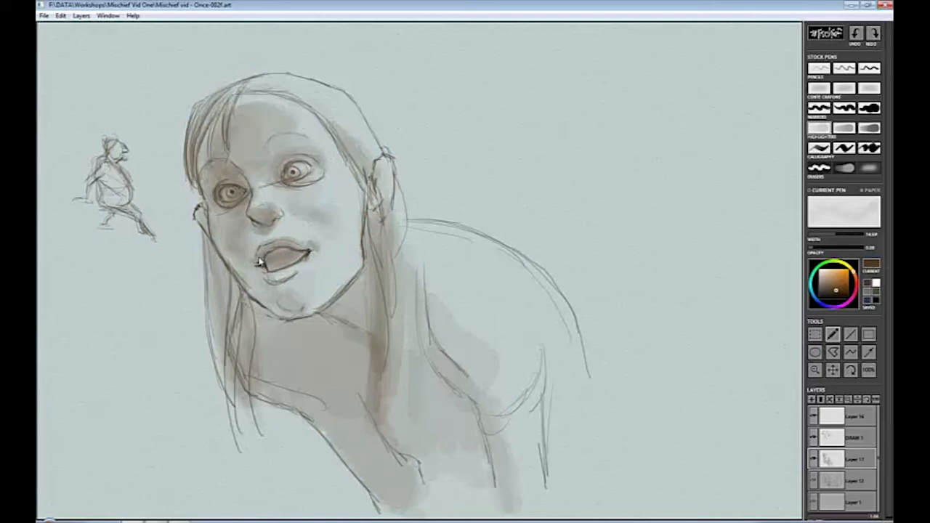
Place a new layer beneath the shading layer and paint the face, ears, neck and forearms in opaque pale pink.
left_click_drag(842, 414, 841, 460)
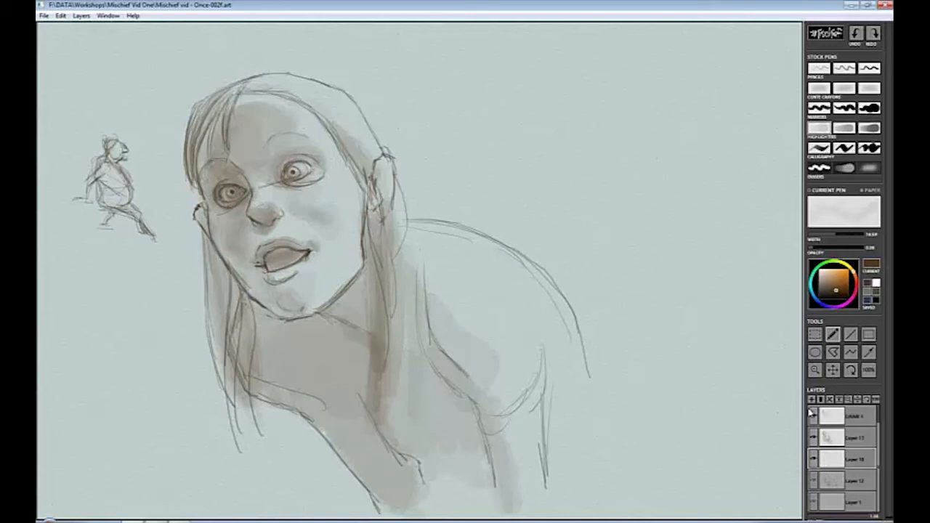
left_click(848, 304)
left_click_drag(835, 289, 824, 275)
mouse_move(334, 200)
left_mouse_down()
mouse_move(301, 213)
mouse_move(310, 218)
mouse_move(250, 237)
mouse_move(248, 204)
mouse_move(236, 187)
mouse_move(213, 188)
mouse_move(207, 159)
mouse_move(258, 132)
mouse_move(239, 104)
mouse_move(252, 158)
mouse_move(284, 154)
mouse_move(320, 205)
mouse_move(265, 234)
mouse_move(225, 213)
mouse_move(203, 180)
mouse_move(210, 222)
mouse_move(200, 217)
mouse_move(245, 259)
mouse_move(243, 247)
mouse_move(274, 239)
mouse_move(329, 169)
mouse_move(299, 156)
mouse_move(291, 136)
mouse_move(301, 114)
mouse_move(327, 142)
mouse_move(361, 211)
mouse_move(380, 173)
mouse_move(389, 191)
mouse_move(352, 231)
mouse_move(347, 194)
mouse_move(227, 261)
mouse_move(241, 256)
mouse_move(270, 292)
mouse_move(263, 298)
mouse_move(308, 273)
mouse_move(282, 313)
mouse_move(317, 309)
mouse_move(356, 267)
mouse_move(329, 247)
mouse_move(284, 278)
mouse_move(251, 259)
mouse_move(311, 245)
left_mouse_up()
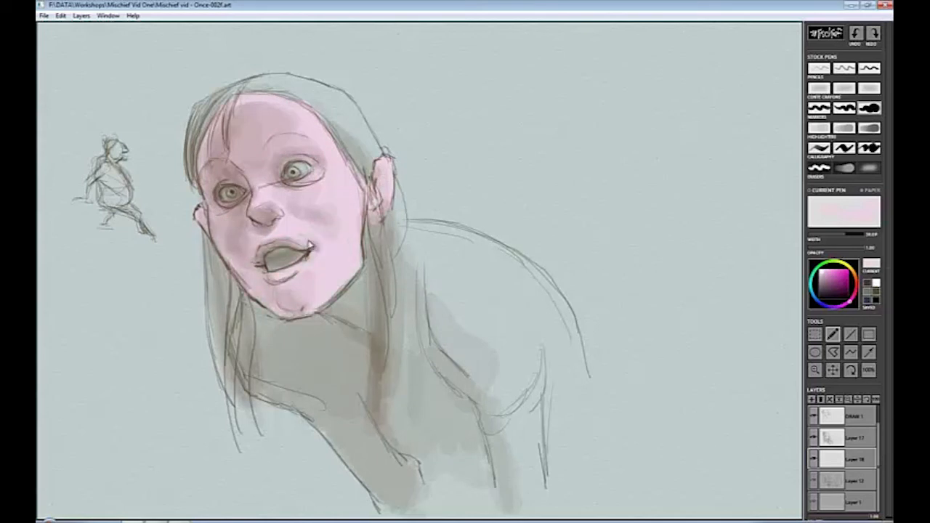
mouse_move(356, 324)
left_mouse_down()
mouse_move(360, 284)
mouse_move(369, 290)
mouse_move(356, 333)
left_mouse_up()
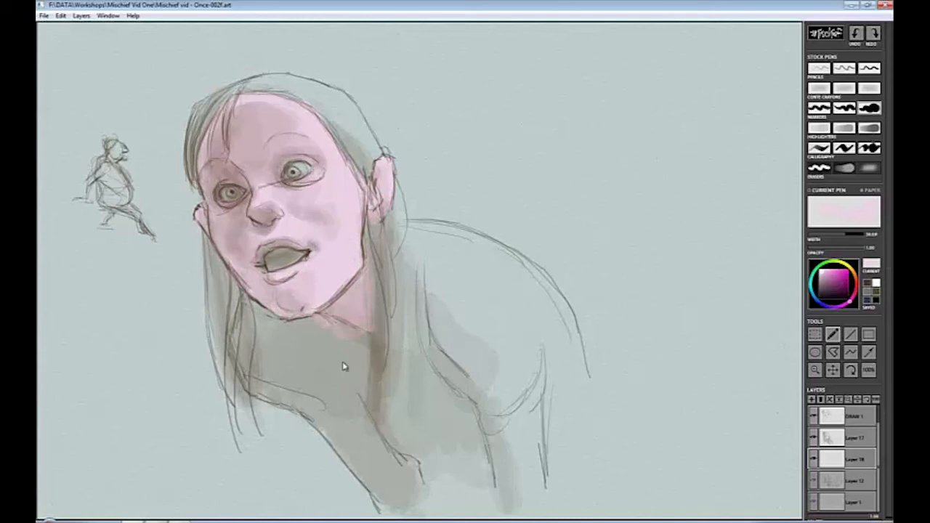
mouse_move(359, 436)
left_mouse_down()
mouse_move(387, 465)
mouse_move(398, 492)
mouse_move(414, 476)
mouse_move(499, 449)
mouse_move(500, 485)
mouse_move(526, 457)
mouse_move(534, 483)
mouse_move(500, 502)
mouse_move(536, 455)
mouse_move(509, 513)
mouse_move(493, 490)
mouse_move(419, 483)
mouse_move(448, 511)
mouse_move(482, 446)
left_mouse_up()
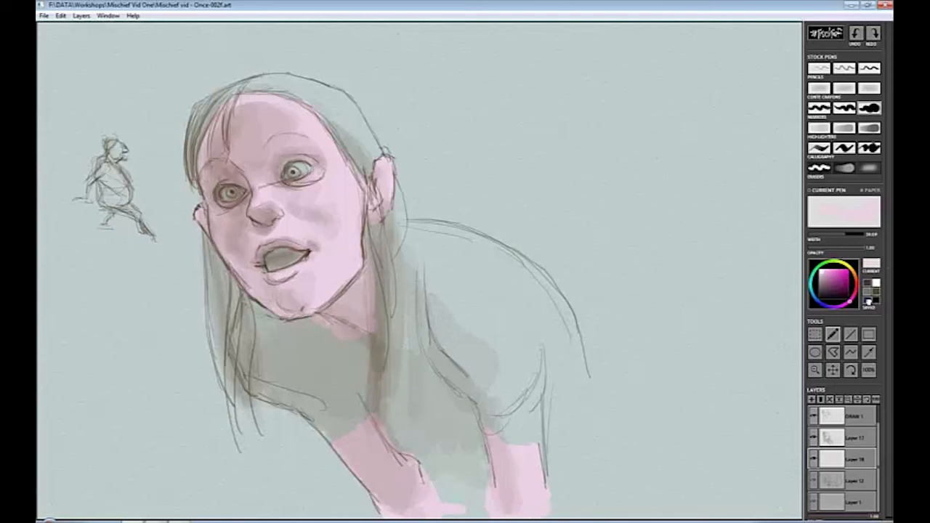
Paint the whites of the eye in near-white, and pencil dark contours inside the ear on the right of the face.
left_click_drag(856, 294, 822, 268)
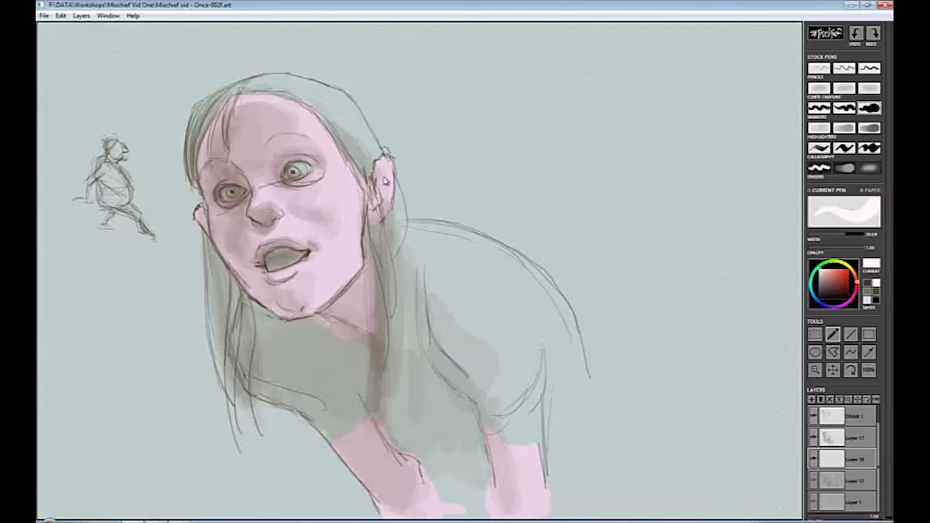
left_click_drag(297, 172, 304, 167)
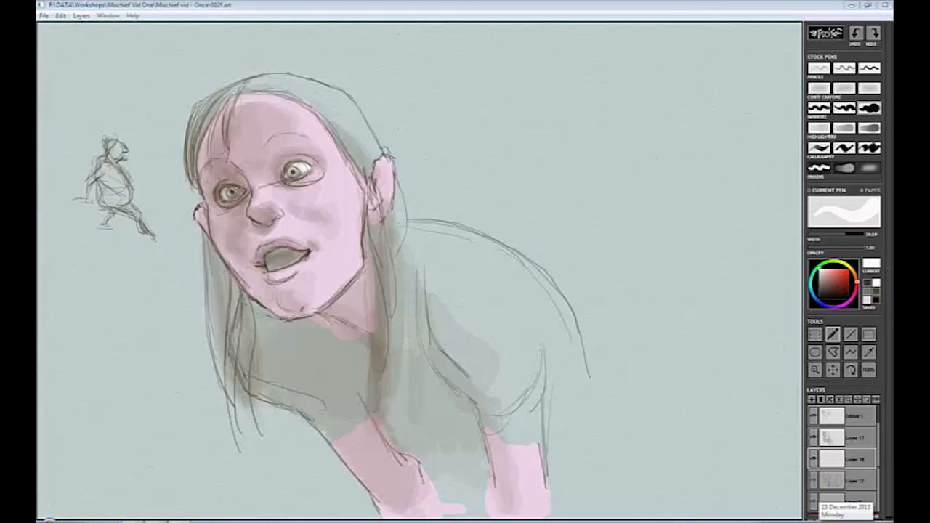
left_click(843, 68)
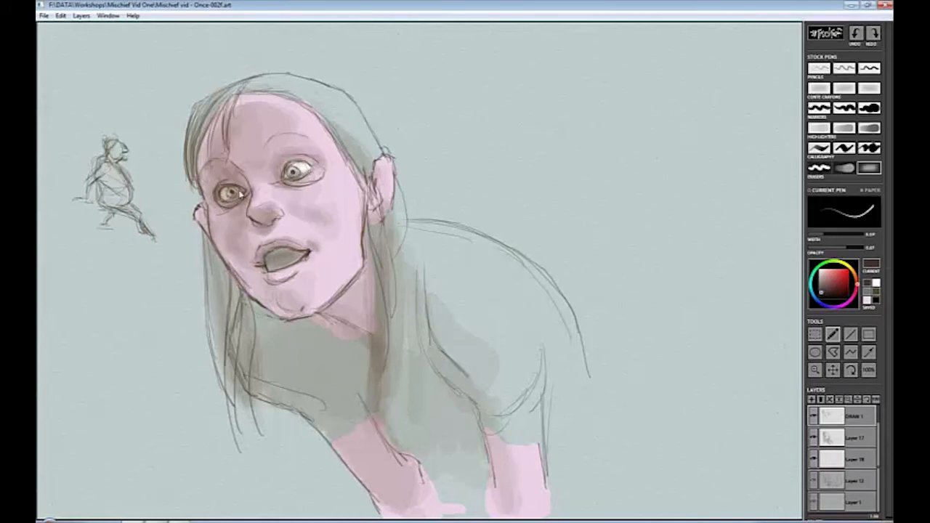
mouse_move(380, 178)
left_mouse_down()
mouse_move(373, 187)
mouse_move(390, 172)
left_mouse_up()
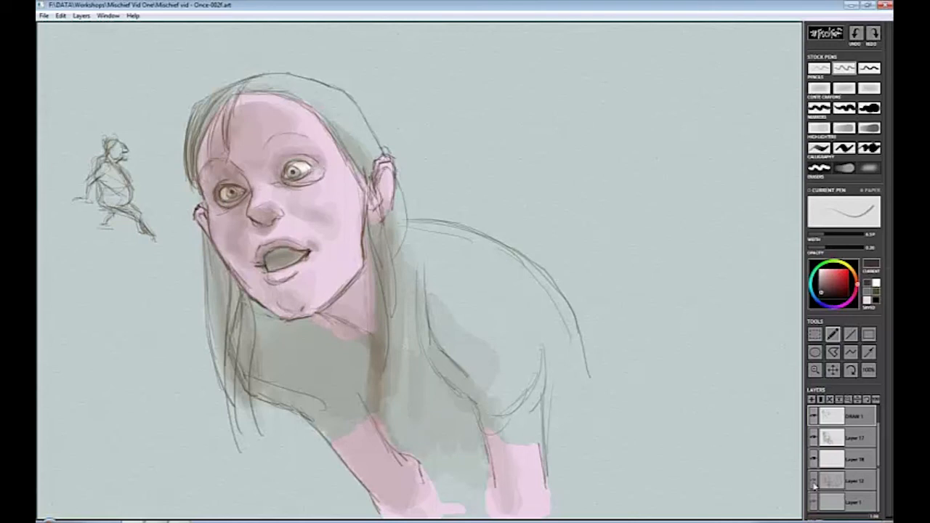
Show the rough sketch layer again and return to the background figure's layer.
left_click(814, 482)
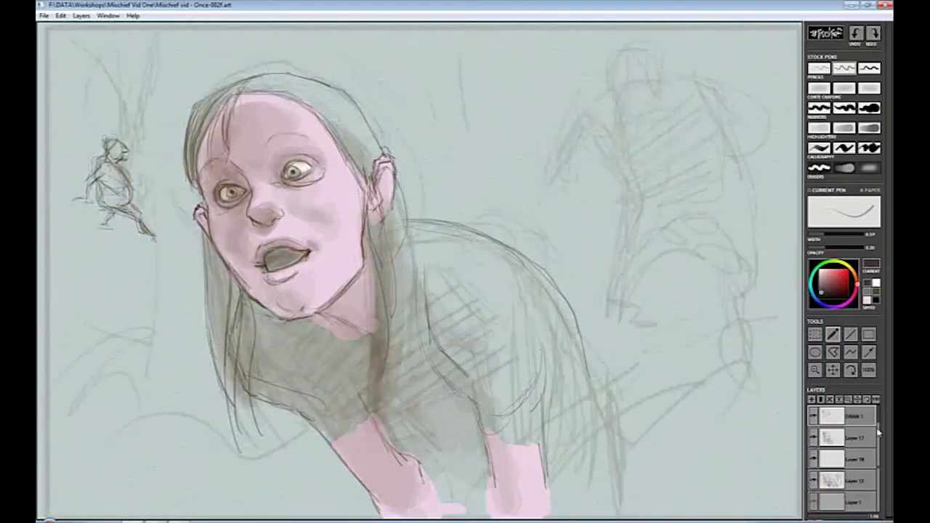
left_click_drag(877, 433, 878, 426)
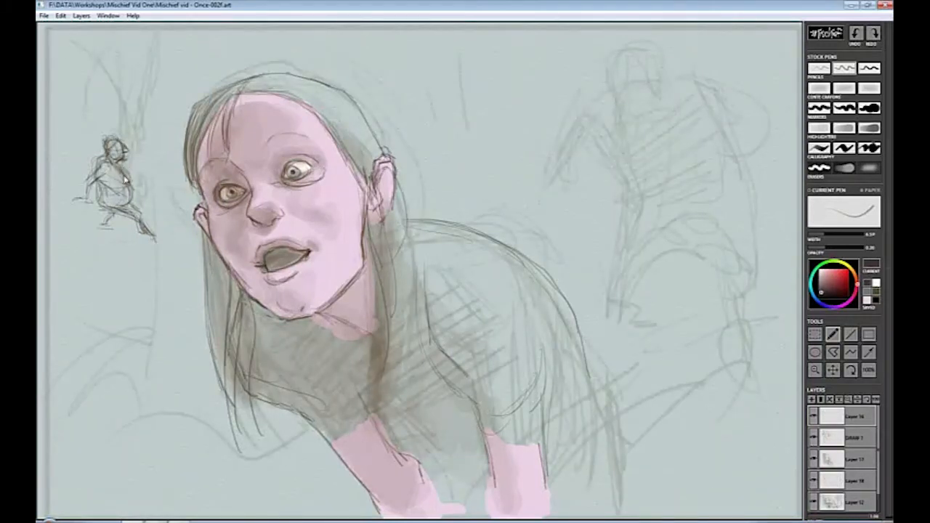
Try reworking the small background figure by erasing its legs and parts of its body and redrawing them in pencil.
key("e")
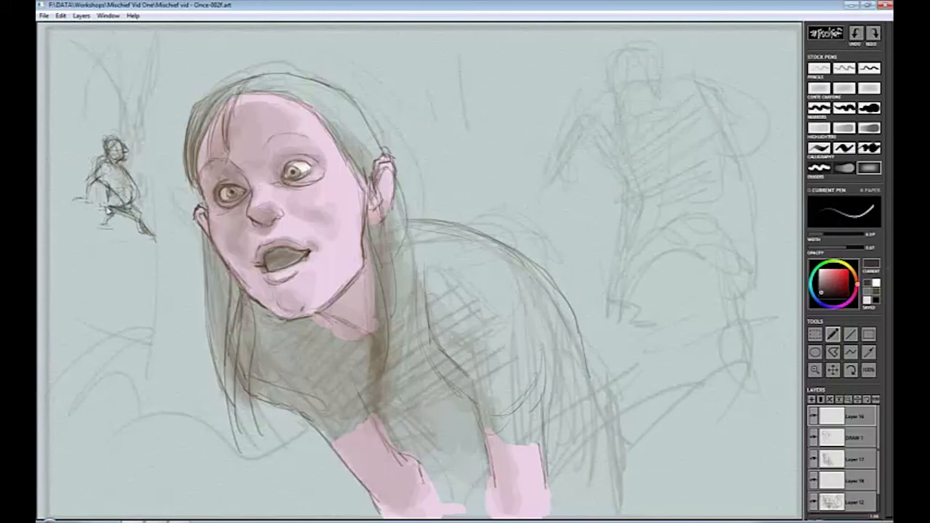
left_click(819, 168)
left_click_drag(151, 237, 113, 207)
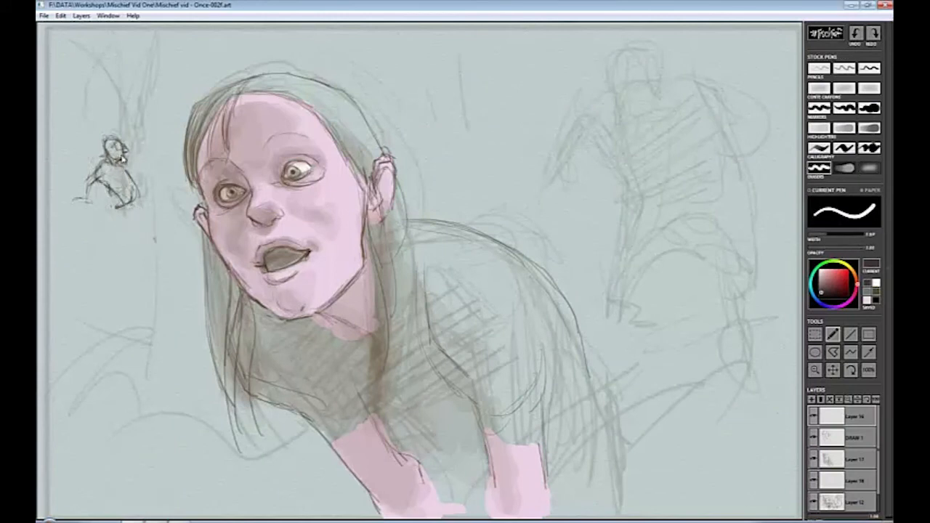
mouse_move(118, 144)
left_mouse_down()
mouse_move(103, 164)
mouse_move(109, 193)
mouse_move(132, 221)
left_mouse_up()
key("b")
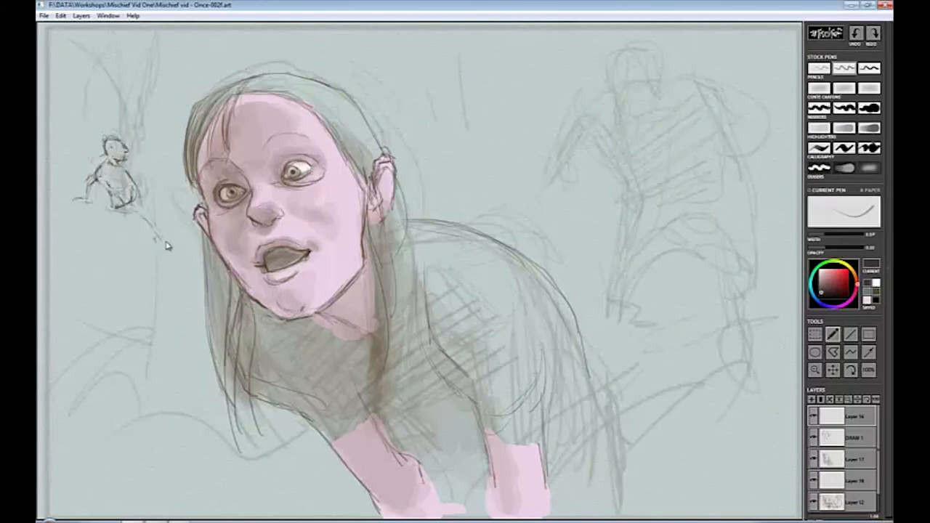
mouse_move(109, 178)
left_mouse_down()
mouse_move(110, 200)
mouse_move(112, 166)
mouse_move(120, 215)
mouse_move(156, 240)
left_mouse_up()
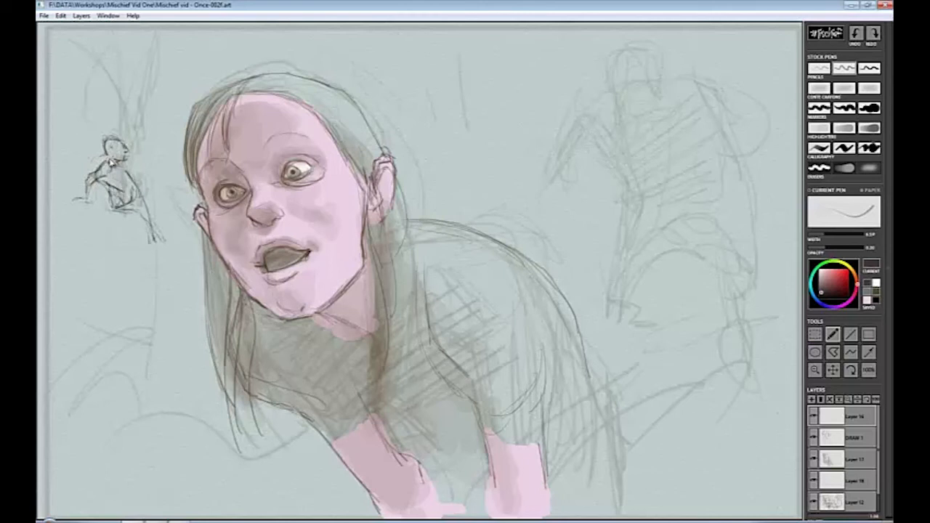
mouse_move(116, 138)
left_mouse_down()
mouse_move(103, 156)
mouse_move(93, 146)
mouse_move(129, 207)
left_mouse_up()
Delete the small background figure and redraw it as a slimmer, fainter figure with an extended leg in the same area.
key("Delete")
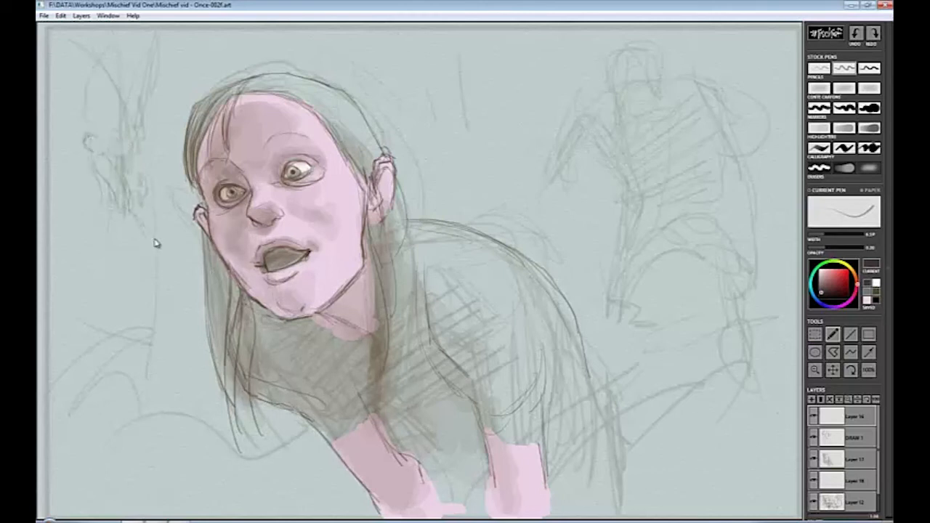
left_click_drag(155, 243, 161, 247)
left_click_drag(103, 161, 108, 152)
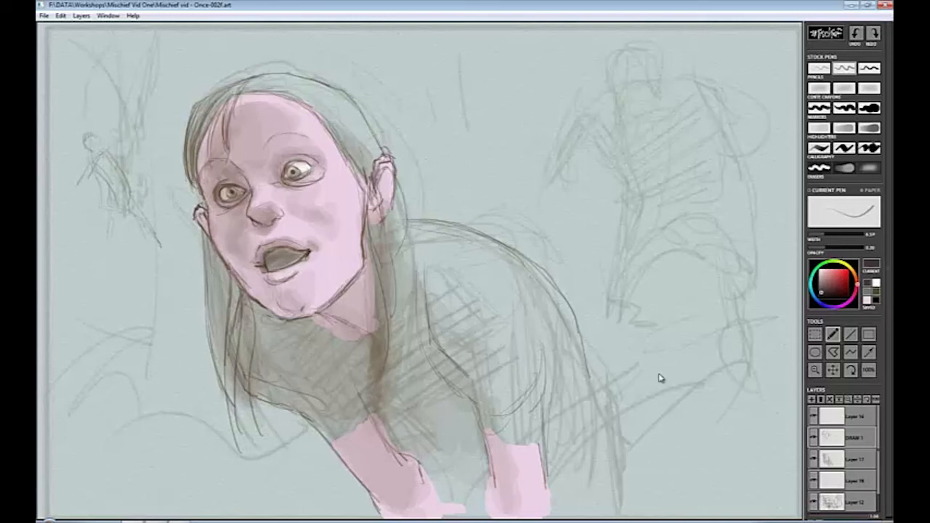
Draw longer hair strands and a neckline edge below the face on the DRAW 1 layer, and darken the pupil.
left_click_drag(202, 236, 232, 456)
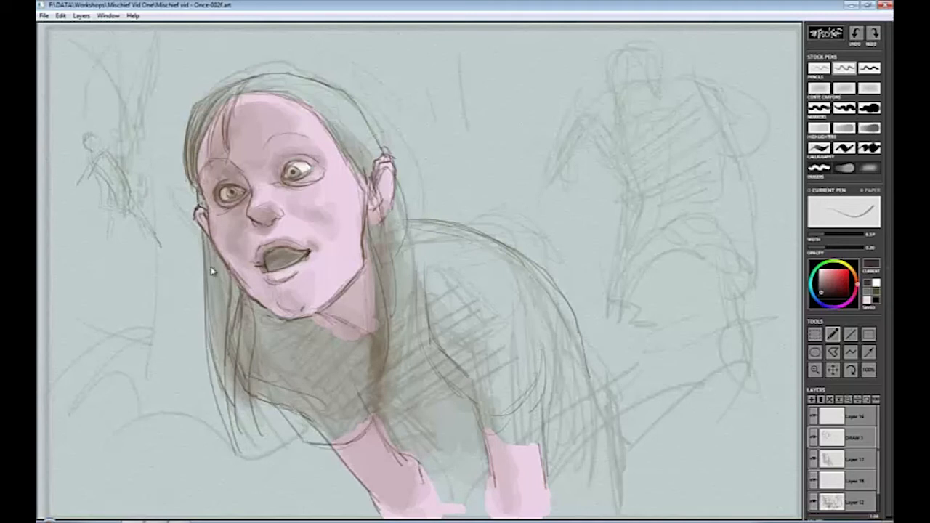
left_click_drag(214, 271, 229, 464)
key("e")
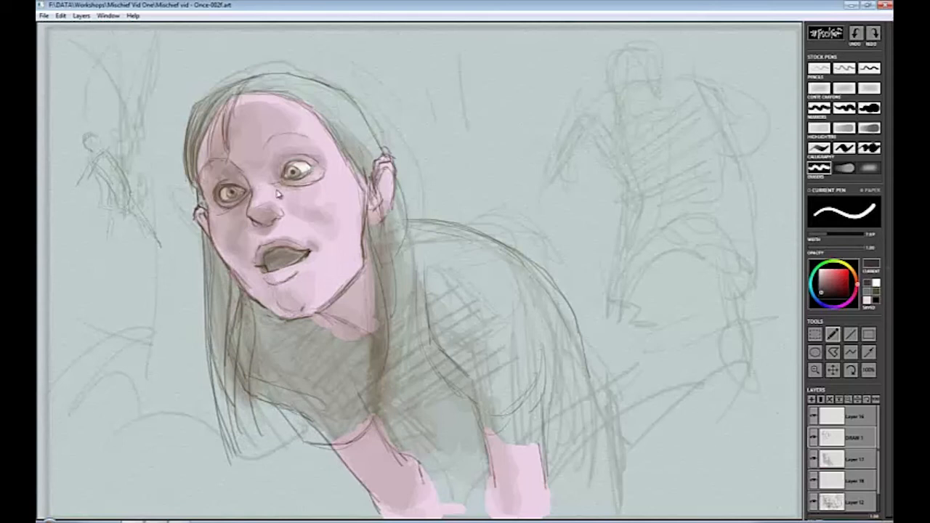
key("e")
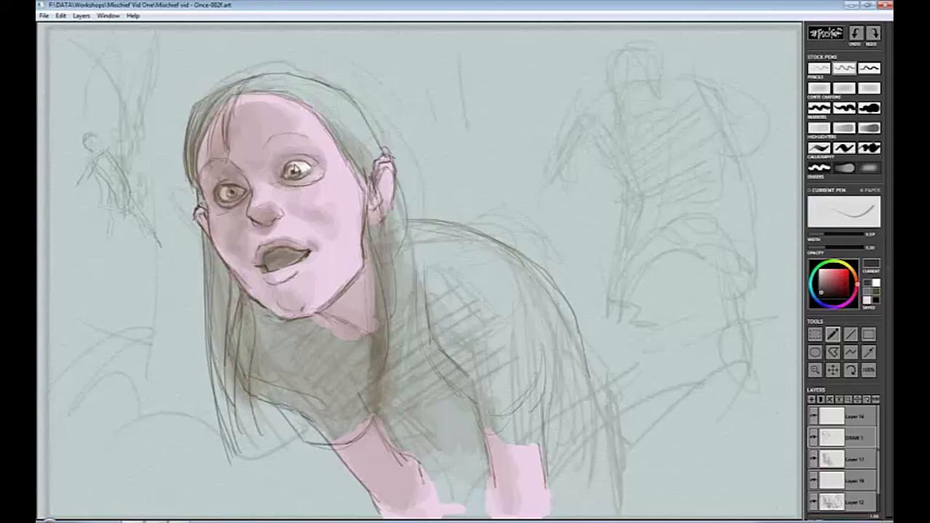
Erase stray pencil lines around the woman's ears and head outline, touching up the linework there.
key("e")
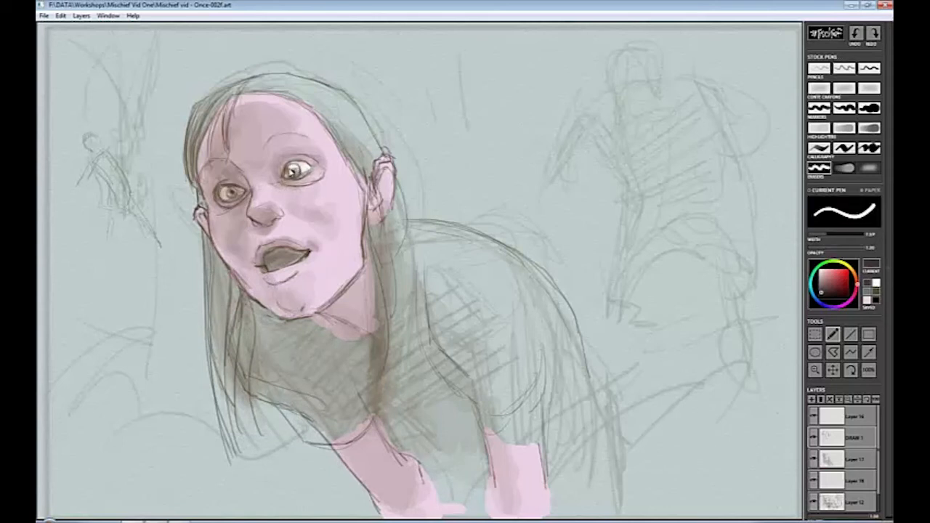
key("e")
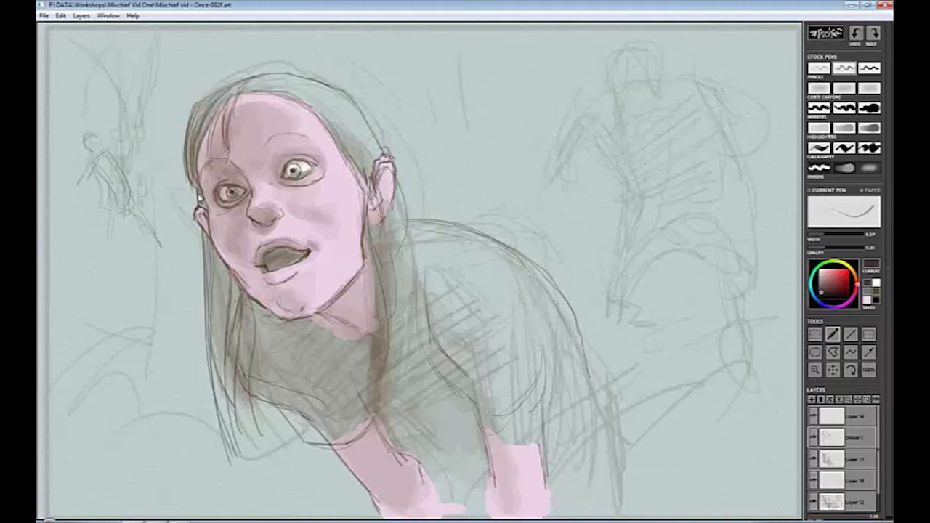
key("e")
key("e")
key("e")
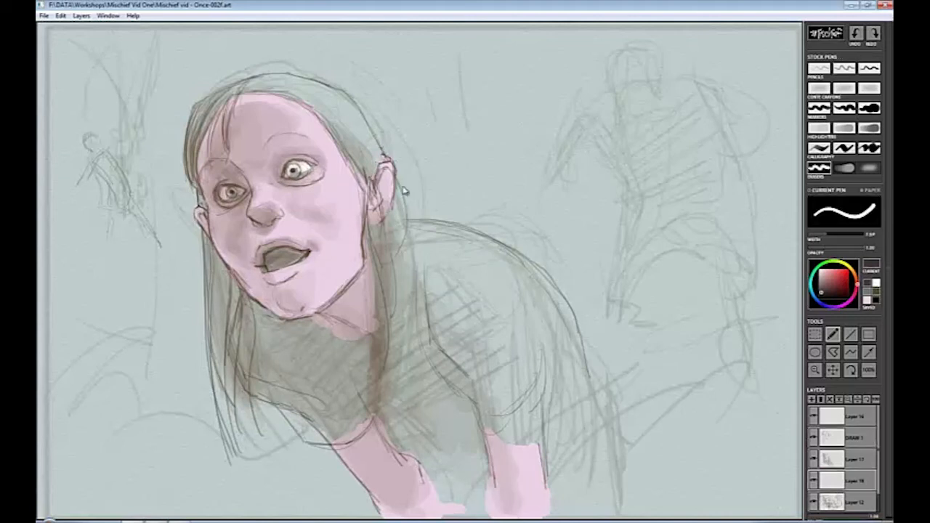
Draw the hem of the woman's sleeve and extend her back line down to the canvas edge in pencil.
key("e")
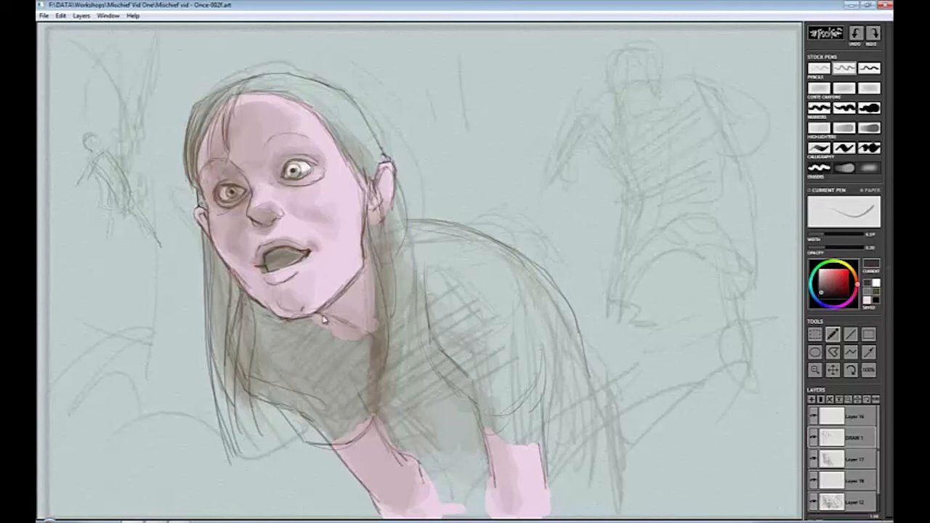
left_click_drag(484, 443, 547, 452)
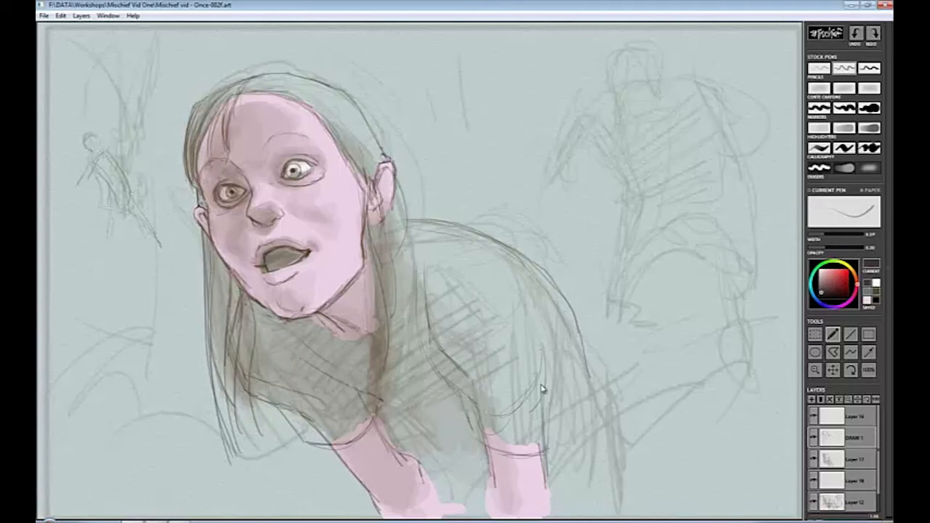
left_click_drag(567, 299, 643, 514)
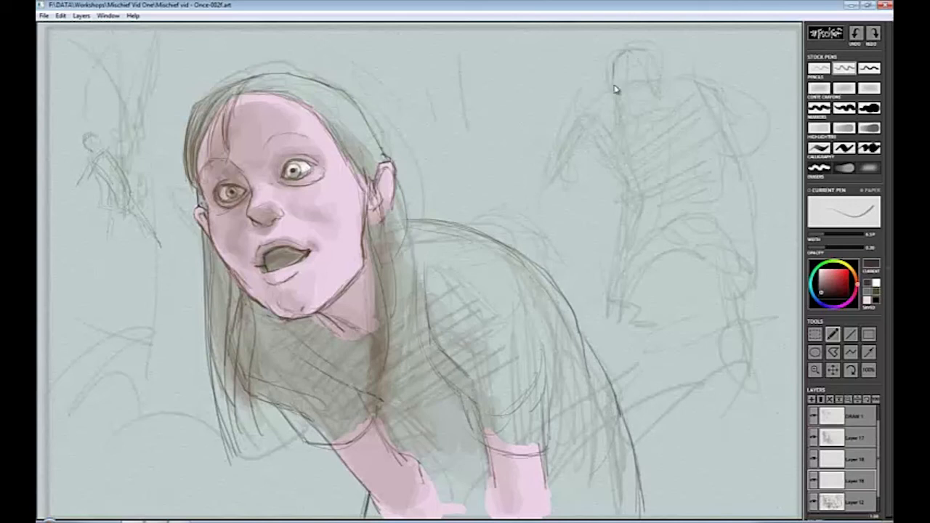
Try blocking in the large background figure over the rough thumbnail with level shoulders, a hanging arm and spread legs.
left_click_drag(600, 97, 694, 76)
key("ctrl+z")
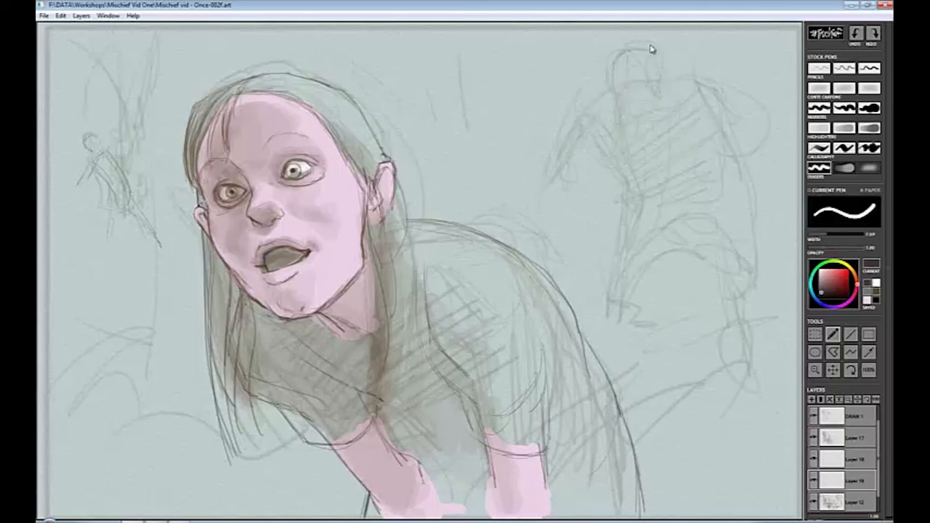
left_click_drag(580, 227, 573, 282)
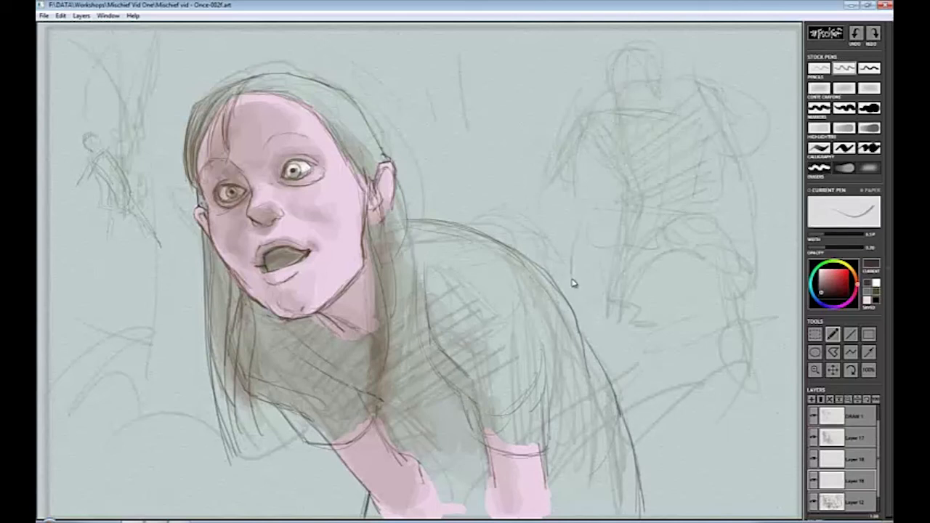
left_click_drag(609, 250, 657, 267)
left_click_drag(616, 257, 602, 284)
mouse_move(597, 113)
left_mouse_down()
mouse_move(543, 151)
mouse_move(535, 193)
left_mouse_up()
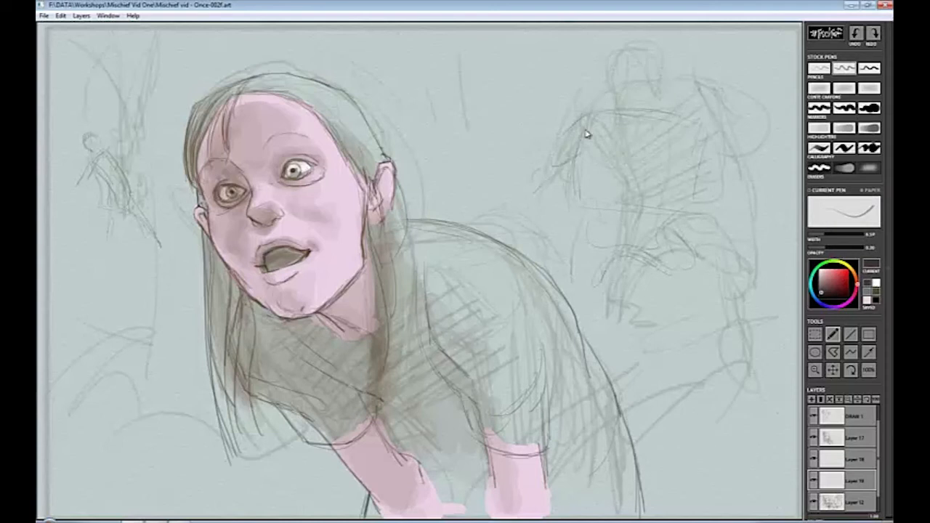
left_click_drag(585, 139, 570, 263)
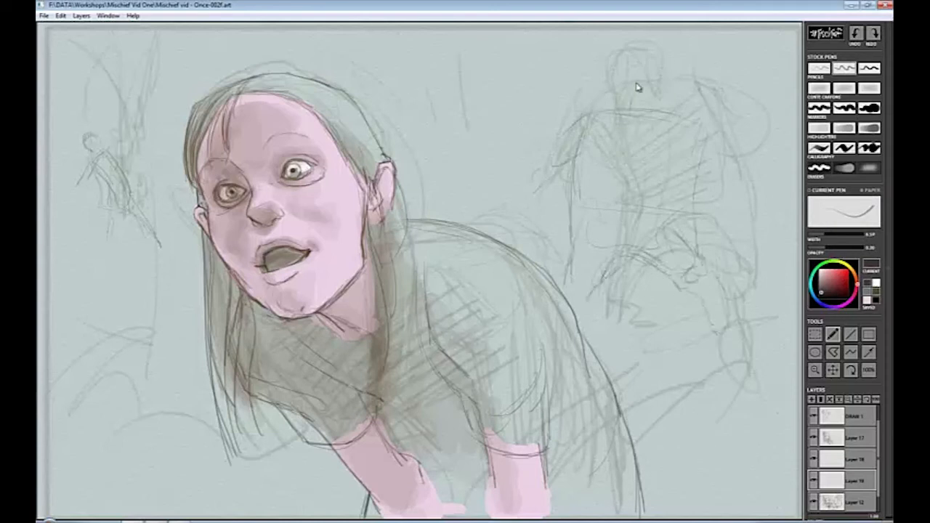
Try adding a low-set head, torso sides, a centre line and a planted lower leg to the large background figure.
mouse_move(669, 96)
left_mouse_down()
mouse_move(657, 131)
mouse_move(623, 87)
mouse_move(644, 138)
mouse_move(618, 135)
mouse_move(701, 125)
left_mouse_up()
left_click_drag(577, 142, 574, 196)
left_click_drag(699, 129, 672, 231)
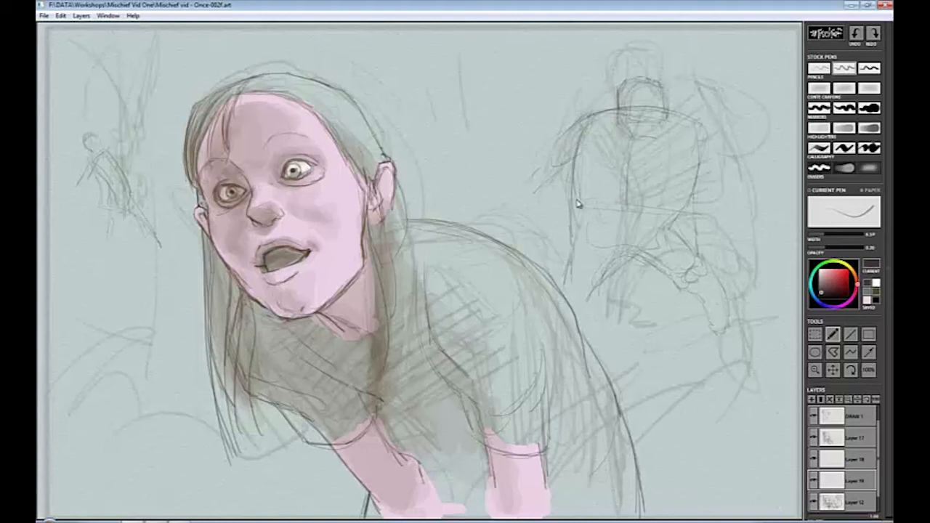
left_click_drag(574, 216, 567, 290)
mouse_move(612, 267)
left_mouse_down()
mouse_move(595, 305)
mouse_move(608, 288)
mouse_move(691, 254)
mouse_move(708, 284)
mouse_move(690, 335)
left_mouse_up()
mouse_move(631, 138)
left_mouse_down()
mouse_move(623, 118)
mouse_move(630, 94)
mouse_move(639, 227)
left_mouse_up()
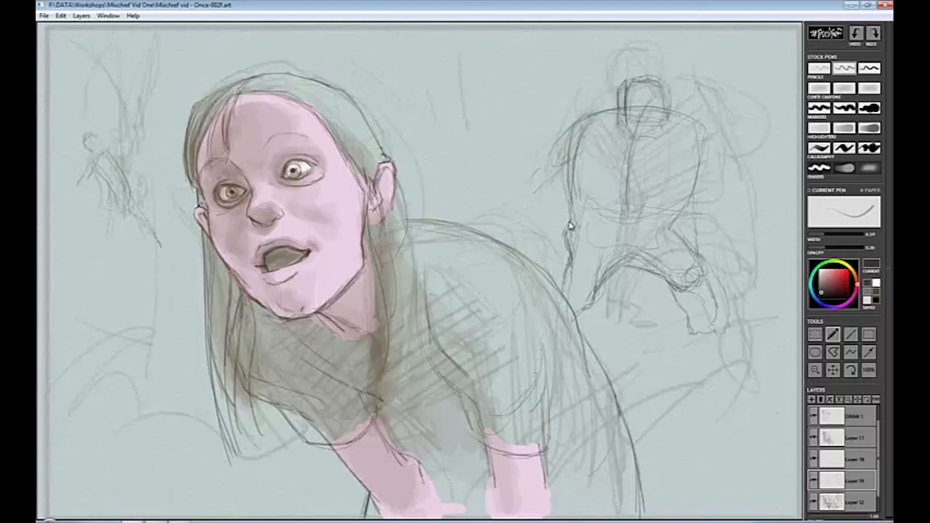
Try erasing the overlapping lines around the large figure's head and hand, then redrawing the arm, hand and thigh.
left_click(819, 167)
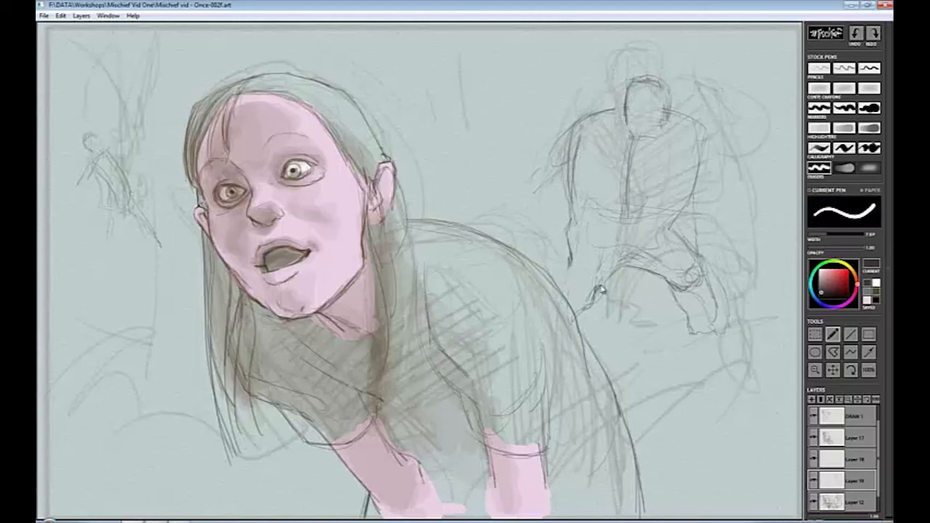
key("b")
mouse_move(600, 287)
left_mouse_down()
mouse_move(600, 261)
mouse_move(571, 295)
left_mouse_up()
left_click_drag(617, 265, 588, 324)
left_click_drag(582, 119, 572, 155)
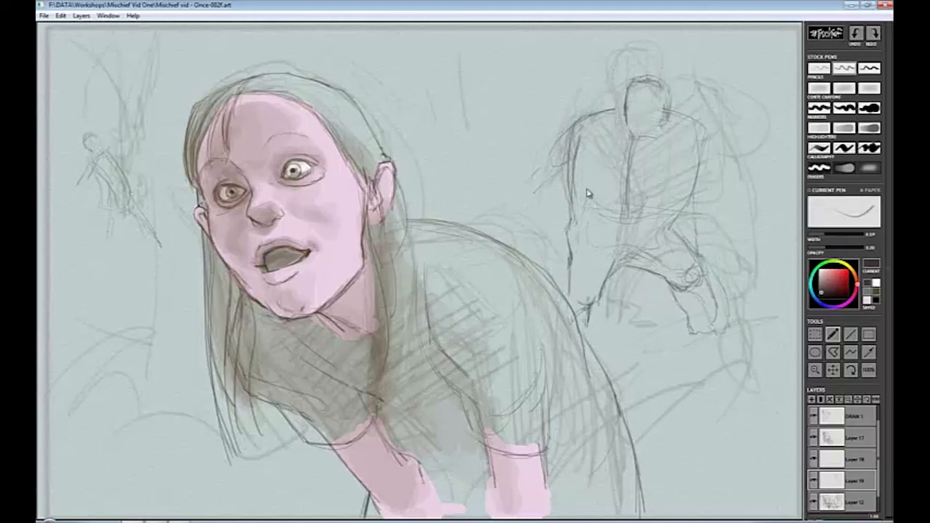
left_click_drag(679, 212, 677, 232)
Try redrawing the large figure's head higher on the shoulders, with a brow, eyes, mouth and heavy jaw.
key("b")
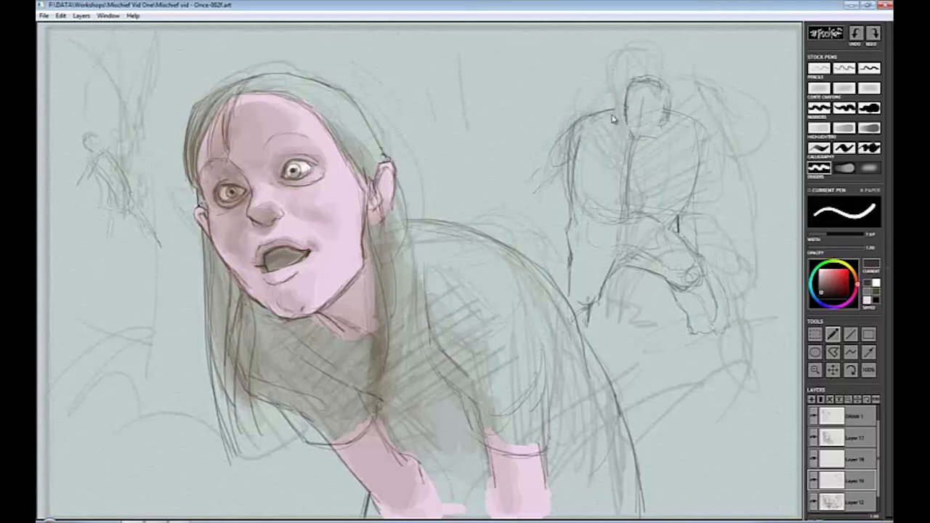
mouse_move(612, 118)
left_mouse_down()
mouse_move(657, 81)
mouse_move(651, 136)
left_mouse_up()
key("b")
mouse_move(616, 77)
left_mouse_down()
mouse_move(619, 113)
mouse_move(654, 115)
mouse_move(656, 74)
left_mouse_up()
mouse_move(613, 97)
left_mouse_down()
mouse_move(652, 102)
mouse_move(660, 132)
mouse_move(661, 100)
mouse_move(650, 97)
left_mouse_up()
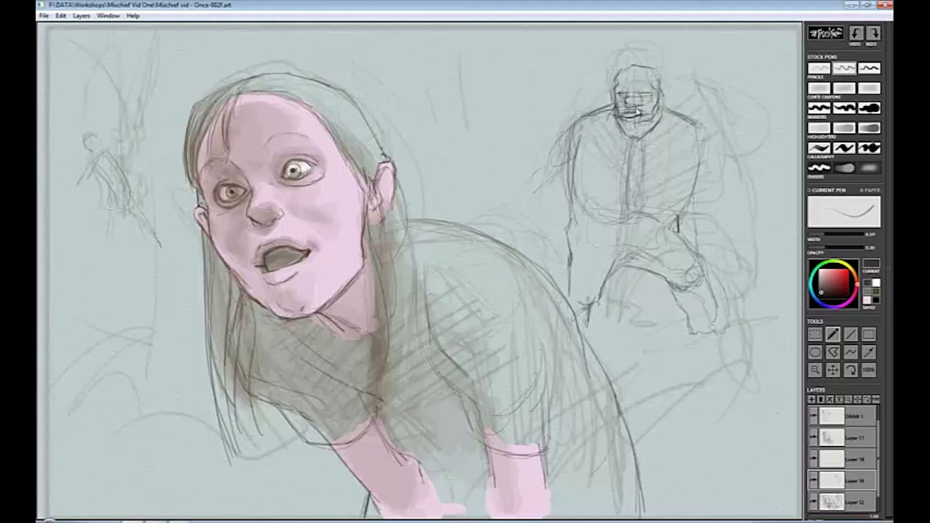
left_click_drag(626, 73, 662, 93)
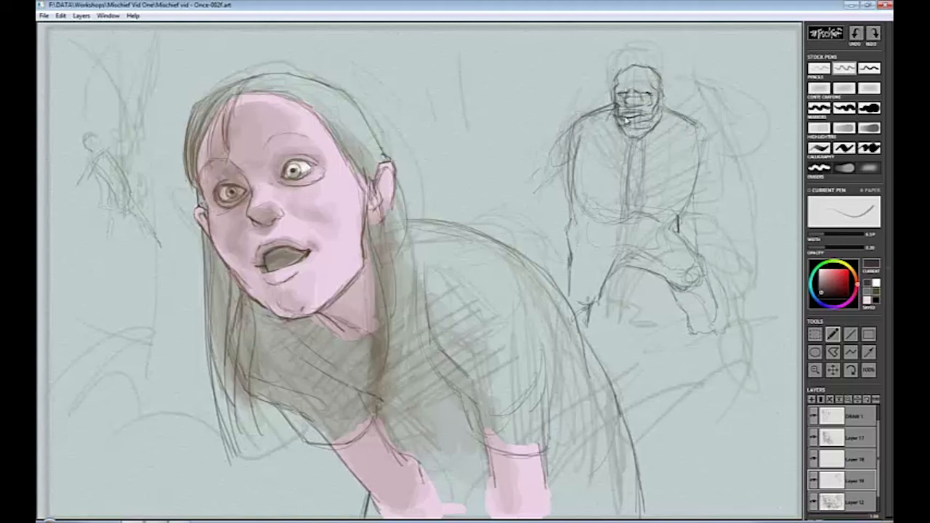
mouse_move(618, 100)
left_mouse_down()
mouse_move(645, 90)
mouse_move(636, 115)
left_mouse_up()
mouse_move(618, 79)
left_mouse_down()
mouse_move(612, 105)
mouse_move(624, 135)
left_mouse_up()
left_click_drag(661, 101, 632, 149)
Try giving the large background figure a rounded, heavier belly and reworking its eyes and leg outlines.
mouse_move(567, 152)
left_mouse_down()
mouse_move(581, 240)
mouse_move(690, 218)
left_mouse_up()
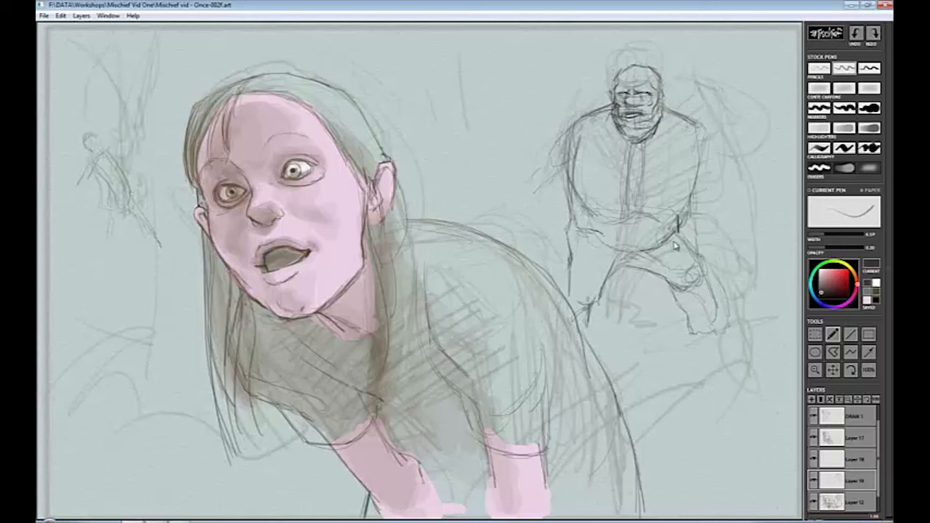
mouse_move(603, 261)
left_mouse_down()
mouse_move(699, 192)
mouse_move(654, 254)
left_mouse_up()
left_click_drag(619, 93, 649, 90)
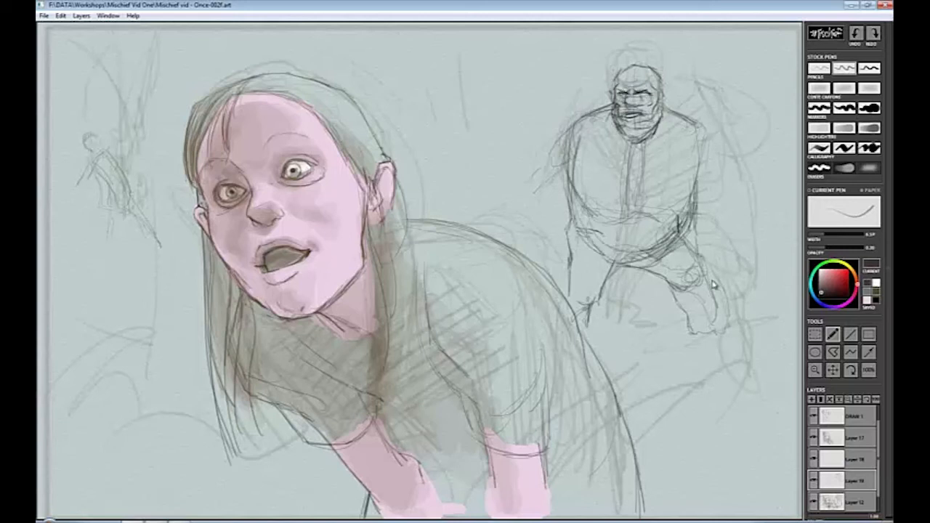
left_click_drag(579, 262, 571, 315)
left_click_drag(618, 250, 609, 313)
left_click_drag(610, 269, 669, 333)
Try widening the large figure's arms and lower legs, and clear the whole figure from its layer.
left_click_drag(563, 139, 527, 233)
mouse_move(699, 128)
left_mouse_down()
mouse_move(741, 200)
mouse_move(750, 256)
left_mouse_up()
left_click_drag(585, 115, 546, 167)
mouse_move(694, 224)
left_mouse_down()
mouse_move(672, 290)
mouse_move(701, 331)
left_mouse_up()
left_click_drag(727, 267, 722, 311)
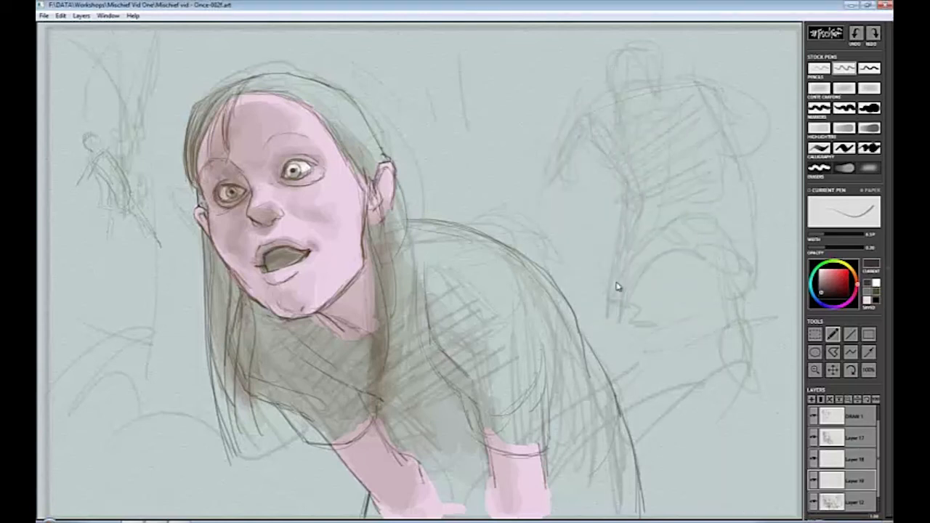
Resketch the large background figure following the thumbnail, with arched legs, sloping shoulders, a narrow waist and hanging arms.
left_click_drag(638, 282, 700, 260)
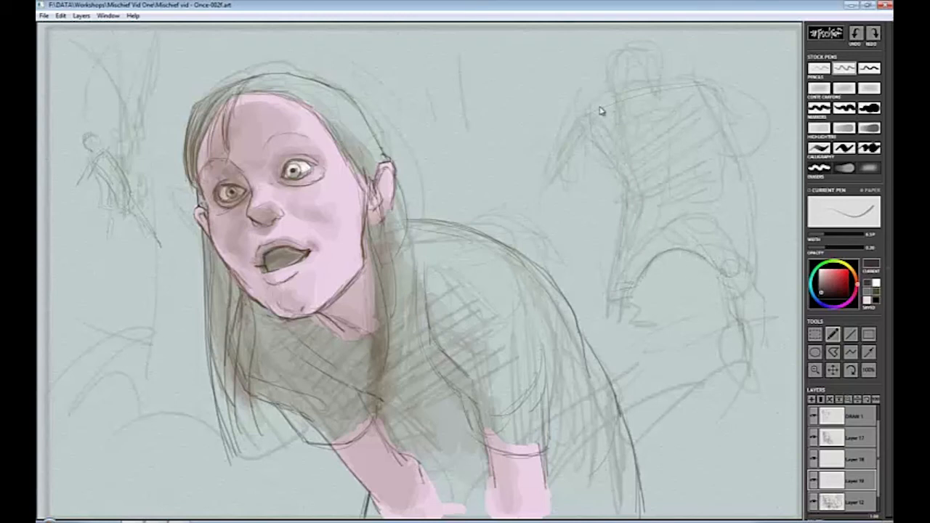
left_click_drag(602, 110, 692, 83)
left_click_drag(612, 119, 657, 120)
left_click_drag(623, 224, 607, 289)
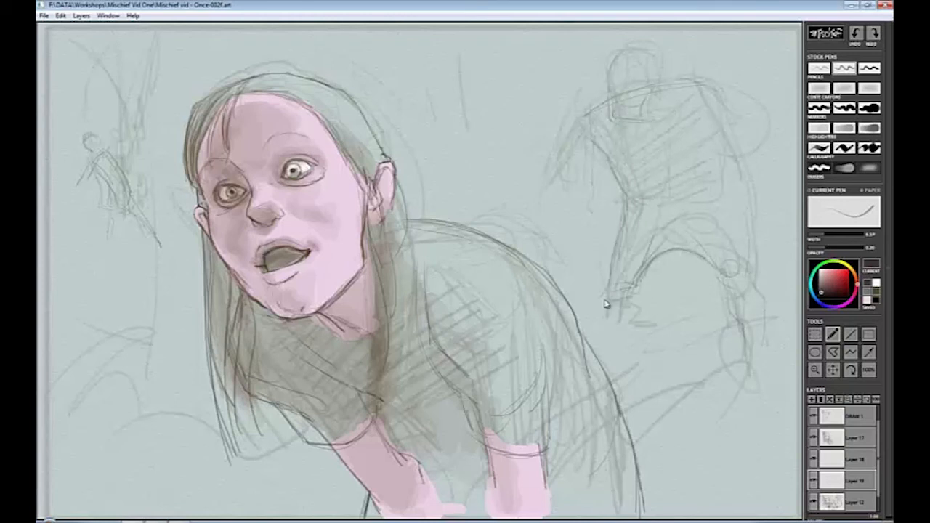
left_click_drag(585, 112, 586, 136)
left_click_drag(727, 129, 719, 190)
left_click_drag(685, 252, 683, 290)
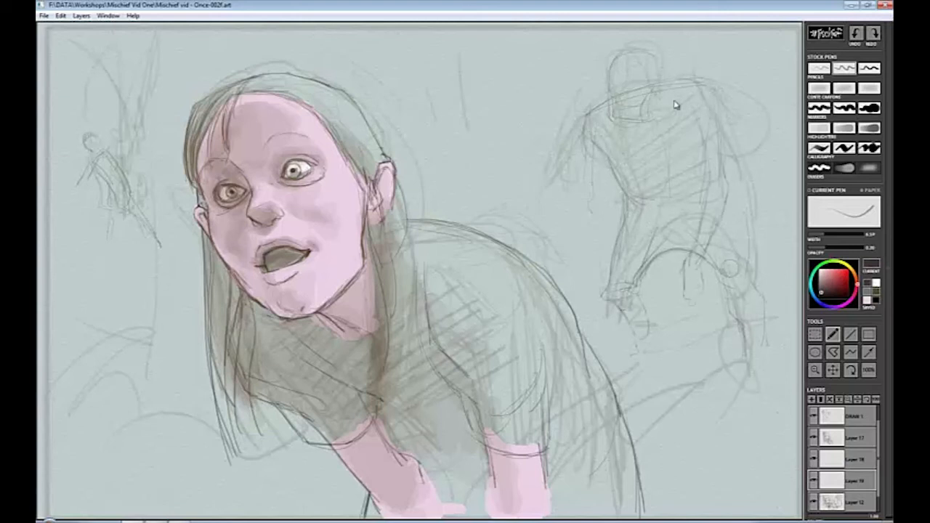
Draw the large figure's bald head and face, then outline its raised shoulder and long hanging arm with a hand.
mouse_move(652, 89)
left_mouse_down()
mouse_move(618, 92)
mouse_move(643, 131)
mouse_move(657, 67)
left_mouse_up()
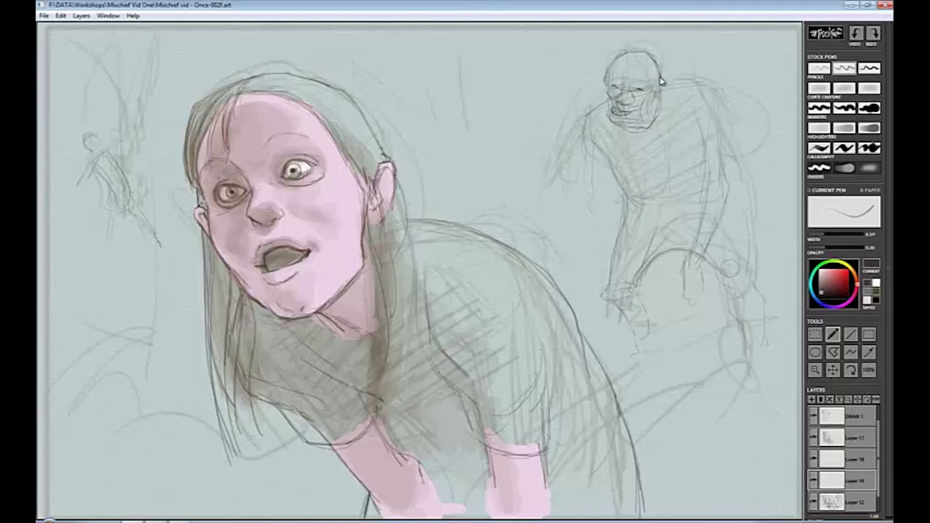
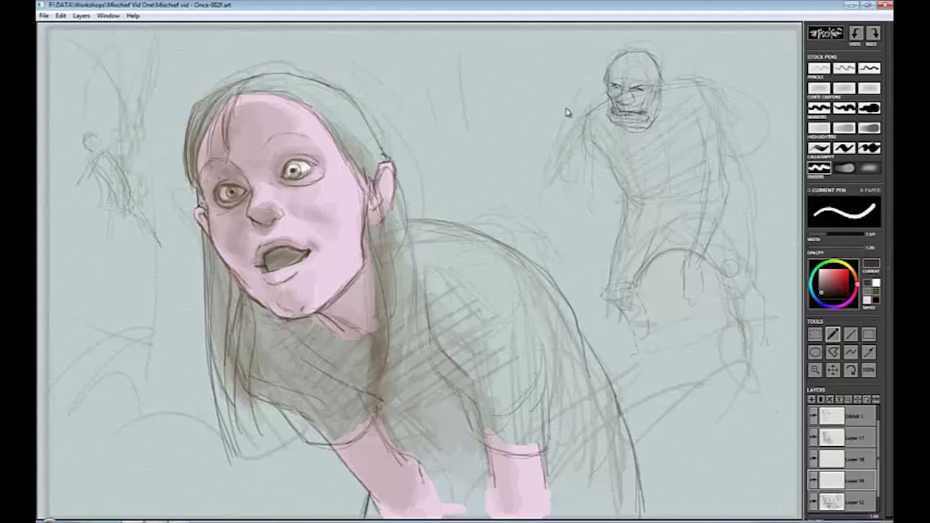
mouse_move(626, 82)
left_mouse_down()
mouse_move(627, 113)
mouse_move(646, 113)
mouse_move(622, 104)
mouse_move(610, 114)
mouse_move(615, 93)
mouse_move(654, 94)
mouse_move(641, 120)
mouse_move(608, 93)
mouse_move(682, 73)
mouse_move(727, 153)
mouse_move(737, 132)
mouse_move(697, 134)
mouse_move(703, 174)
mouse_move(721, 187)
left_mouse_up()
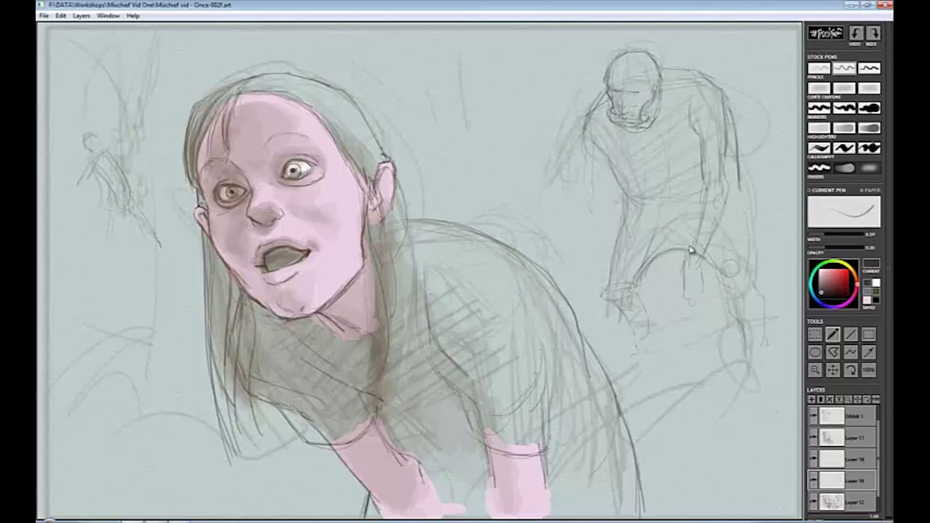
mouse_move(691, 250)
left_mouse_down()
mouse_move(682, 316)
mouse_move(705, 271)
mouse_move(710, 314)
left_mouse_up()
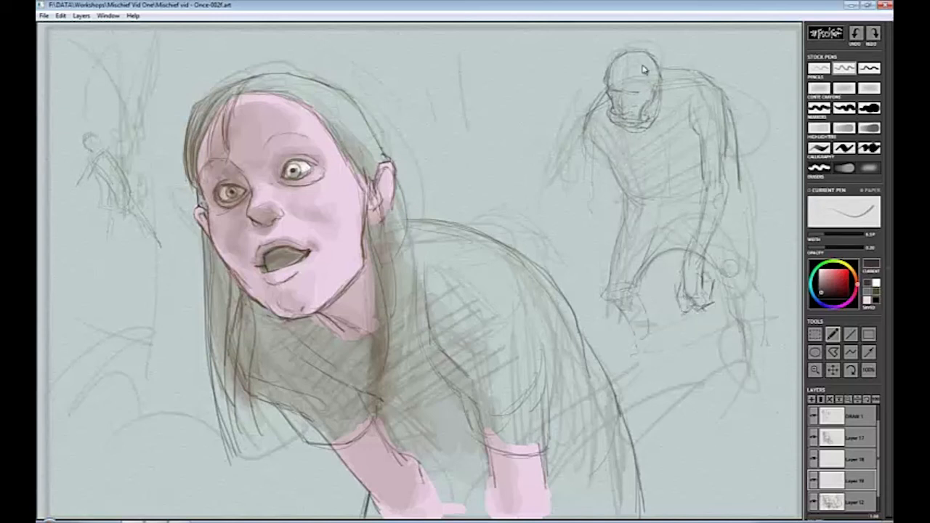
Try giving the large figure a visor-like face and an arm reaching out towards the woman.
mouse_move(654, 120)
left_mouse_down()
mouse_move(620, 57)
mouse_move(655, 58)
mouse_move(612, 125)
mouse_move(641, 93)
mouse_move(619, 131)
mouse_move(644, 111)
left_mouse_up()
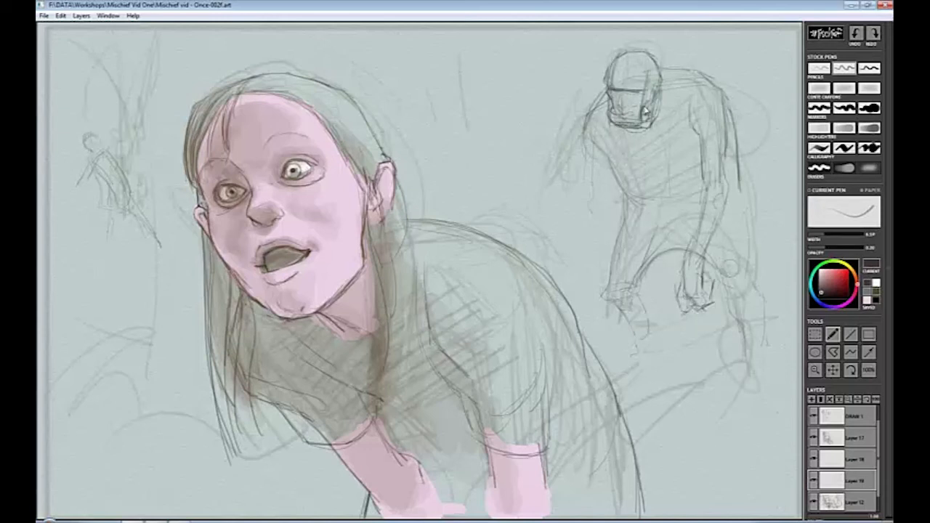
mouse_move(621, 181)
left_mouse_down()
mouse_move(668, 237)
mouse_move(706, 84)
mouse_move(603, 127)
mouse_move(580, 169)
mouse_move(461, 150)
mouse_move(491, 140)
left_mouse_up()
left_click_drag(609, 80, 642, 88)
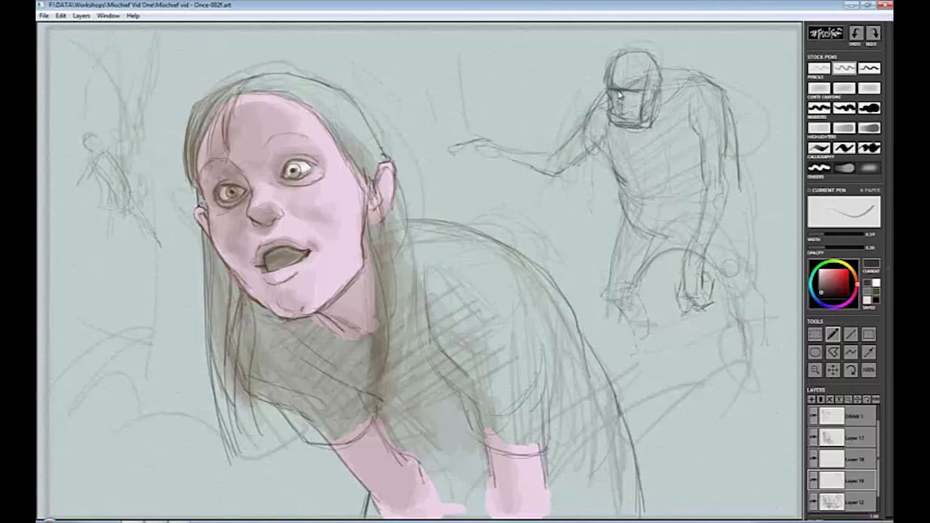
Try erasing the large figure's visor and jaw lines and redrawing the face.
key("e")
mouse_move(630, 125)
left_mouse_down()
mouse_move(614, 101)
mouse_move(625, 134)
mouse_move(619, 101)
mouse_move(632, 93)
mouse_move(626, 117)
left_mouse_up()
key("e")
key("e")
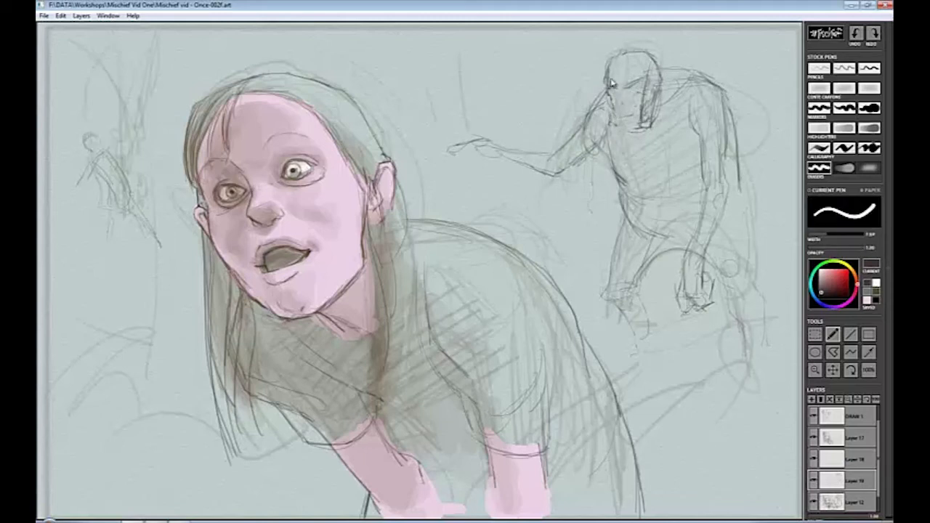
mouse_move(612, 84)
left_mouse_down()
mouse_move(648, 49)
mouse_move(637, 135)
mouse_move(654, 109)
left_mouse_up()
key("e")
Erase the large figure's hanging arm and hand and redraw its shoulder line.
mouse_move(719, 80)
left_mouse_down()
mouse_move(639, 92)
mouse_move(645, 63)
mouse_move(657, 131)
mouse_move(665, 64)
mouse_move(657, 96)
mouse_move(560, 160)
mouse_move(604, 109)
mouse_move(703, 89)
mouse_move(706, 218)
left_mouse_up()
key("e")
left_click_drag(725, 109, 699, 303)
key("e")
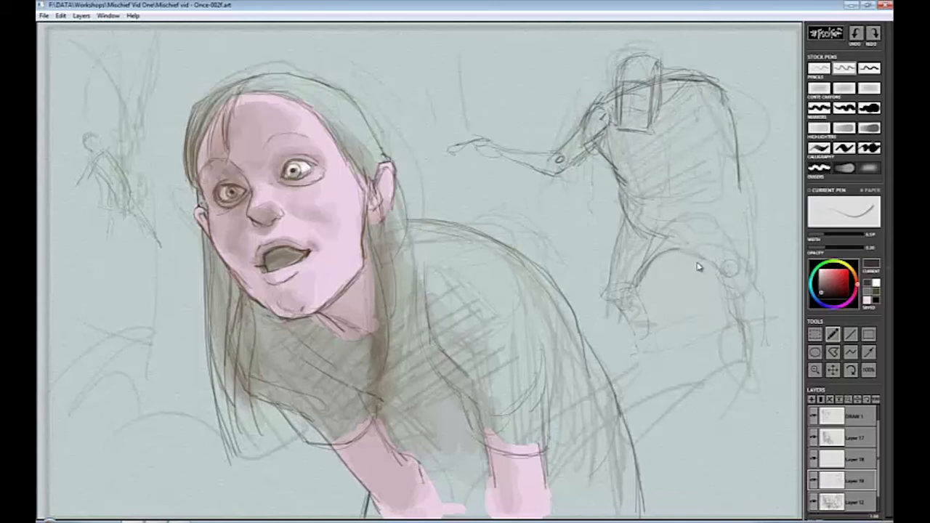
Strengthen the large figure's waist, side and inner leg arch, and erase its head and outstretched arm.
left_click_drag(680, 250, 735, 282)
left_click_drag(608, 150, 634, 212)
left_click_drag(742, 187, 754, 287)
key("e")
mouse_move(617, 203)
left_mouse_down()
mouse_move(603, 153)
mouse_move(654, 87)
left_mouse_up()
left_click_drag(494, 146, 450, 138)
mouse_move(683, 84)
left_mouse_down()
mouse_move(727, 73)
mouse_move(703, 76)
left_mouse_up()
key("e")
Draw the large figure's thighs, knee and lower legs with firmer pencil lines.
left_click_drag(710, 246, 736, 316)
left_click_drag(749, 267, 760, 292)
left_click_drag(760, 281, 766, 340)
left_click_drag(734, 287, 749, 345)
left_click_drag(757, 285, 763, 344)
left_click_drag(629, 230, 627, 206)
left_click_drag(630, 219, 606, 296)
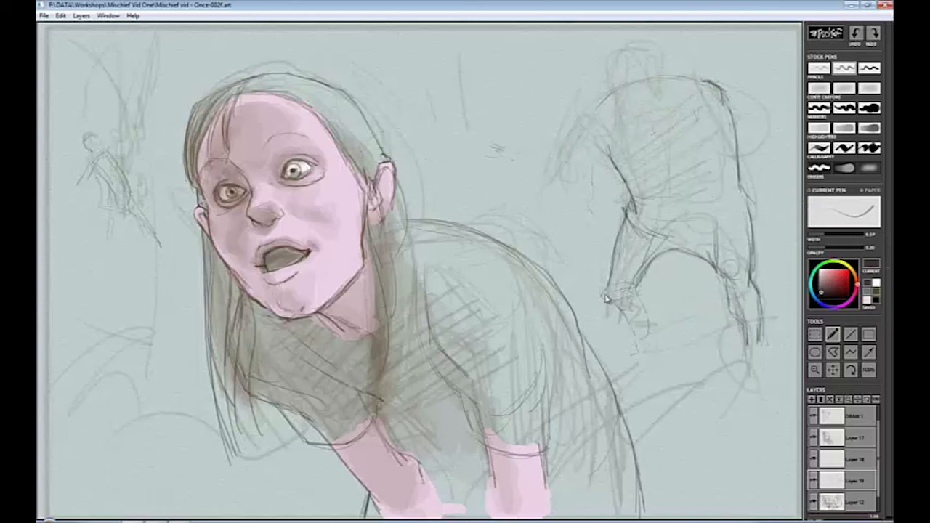
Draw both of the large figure's arms bent away from its body, with blocky hands.
left_click_drag(581, 128, 575, 218)
mouse_move(574, 164)
left_mouse_down()
mouse_move(574, 242)
mouse_move(581, 266)
left_mouse_up()
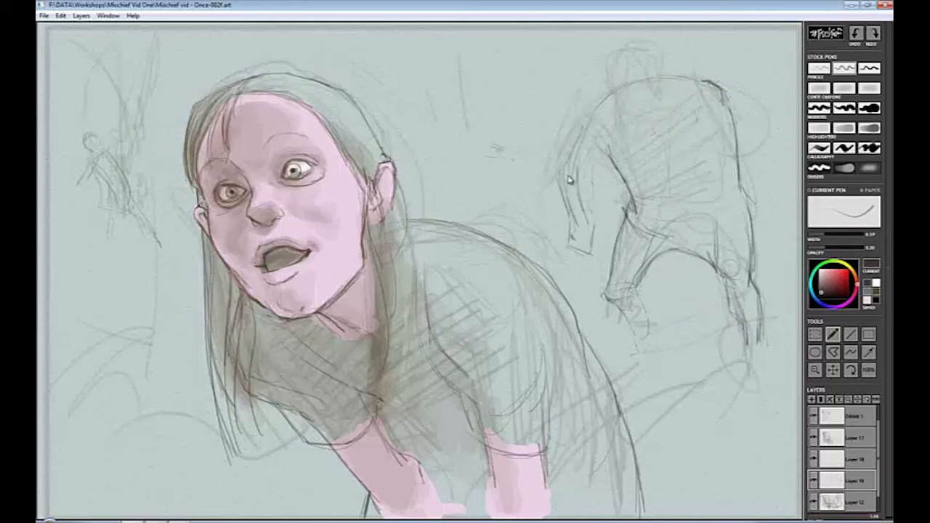
left_click_drag(586, 186, 601, 233)
mouse_move(592, 130)
left_mouse_down()
mouse_move(572, 154)
mouse_move(557, 183)
mouse_move(556, 218)
left_mouse_up()
left_click_drag(590, 172, 581, 209)
left_click_drag(604, 136, 638, 151)
mouse_move(721, 81)
left_mouse_down()
mouse_move(749, 135)
mouse_move(767, 134)
mouse_move(771, 164)
left_mouse_up()
left_click_drag(753, 128, 745, 191)
Draw the large figure's head as a simple outline with a jaw and brow line above the shoulders.
left_click_drag(620, 90, 618, 50)
mouse_move(619, 46)
left_mouse_down()
mouse_move(659, 60)
mouse_move(661, 77)
left_mouse_up()
left_click_drag(622, 110, 636, 122)
left_click_drag(619, 67, 645, 85)
Add a new layer above Layer 12, hide Layer 12's rough sketch, and set up a muted purple-grey highlighter pen.
left_click(812, 400)
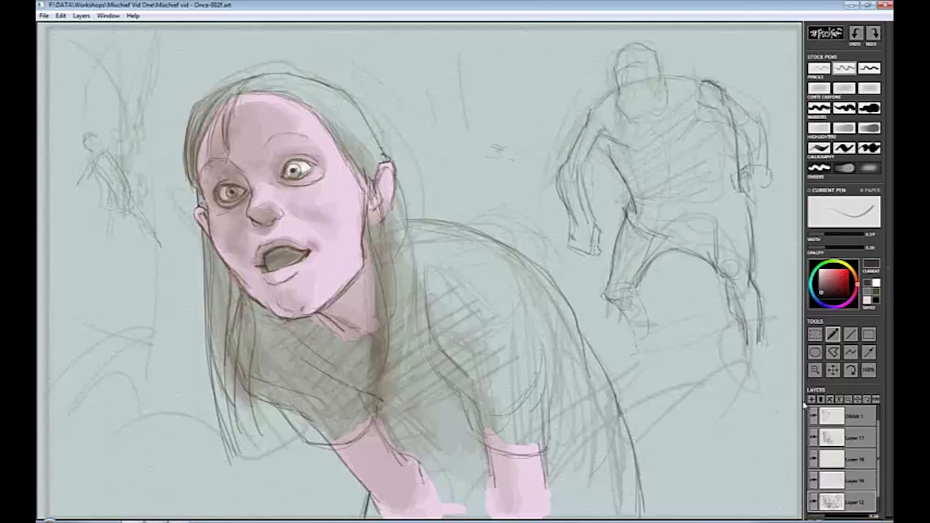
left_click(820, 128)
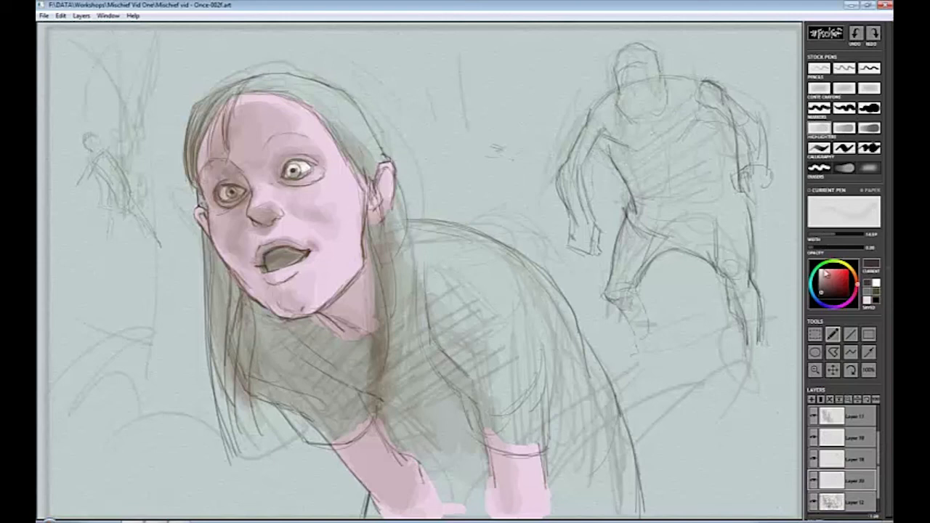
left_click(846, 305)
left_click(813, 500)
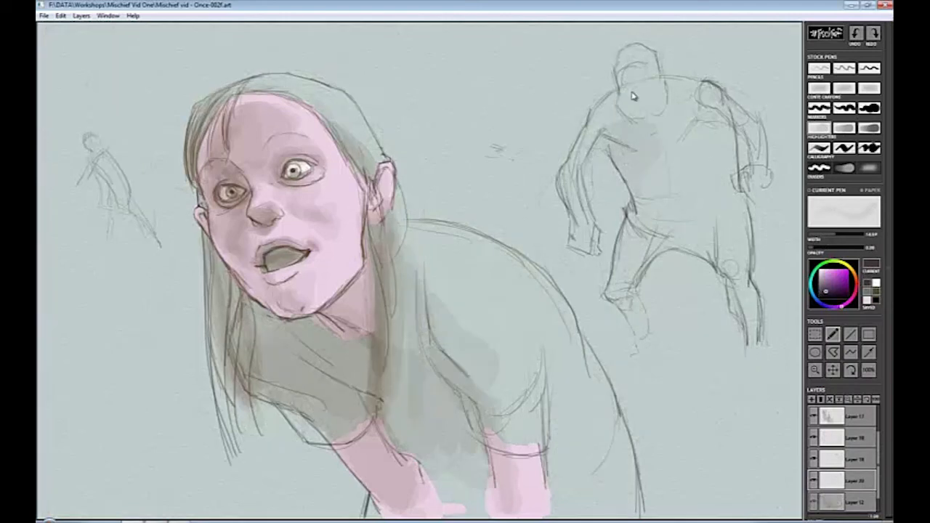
Block in the large background figure's torso, head and thighs with broad purple-grey shading, adjusting the pen width.
mouse_move(618, 145)
left_mouse_down()
mouse_move(669, 153)
mouse_move(639, 143)
mouse_move(679, 135)
mouse_move(703, 204)
mouse_move(648, 216)
mouse_move(622, 251)
left_mouse_up()
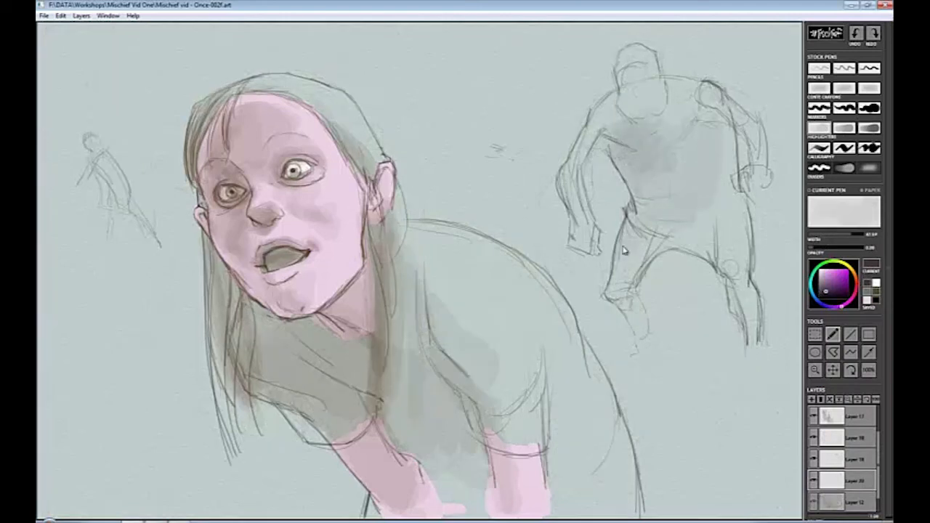
left_click_drag(676, 239, 712, 252)
mouse_move(669, 143)
left_mouse_down()
mouse_move(600, 130)
mouse_move(627, 88)
mouse_move(659, 126)
mouse_move(686, 127)
mouse_move(638, 165)
mouse_move(652, 202)
mouse_move(628, 248)
mouse_move(688, 253)
mouse_move(663, 204)
mouse_move(659, 125)
mouse_move(741, 138)
mouse_move(644, 126)
mouse_move(643, 101)
left_mouse_up()
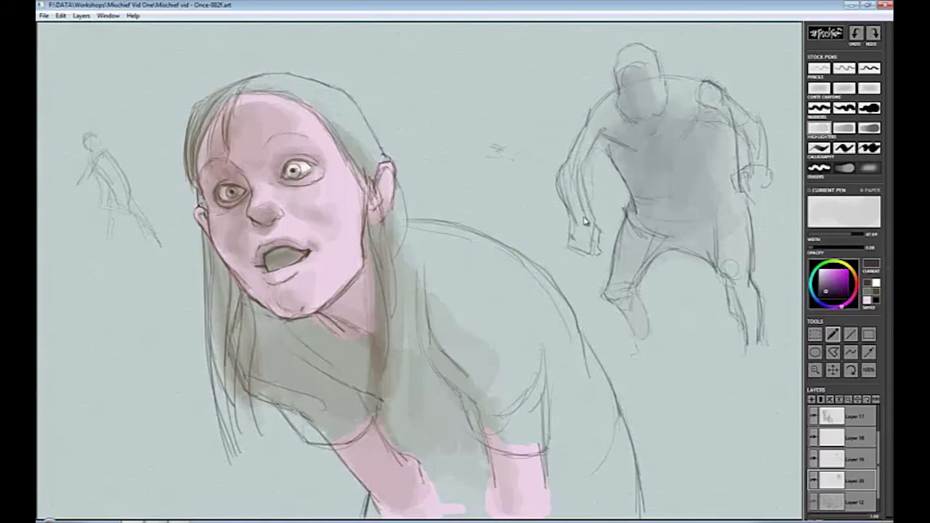
key("[")
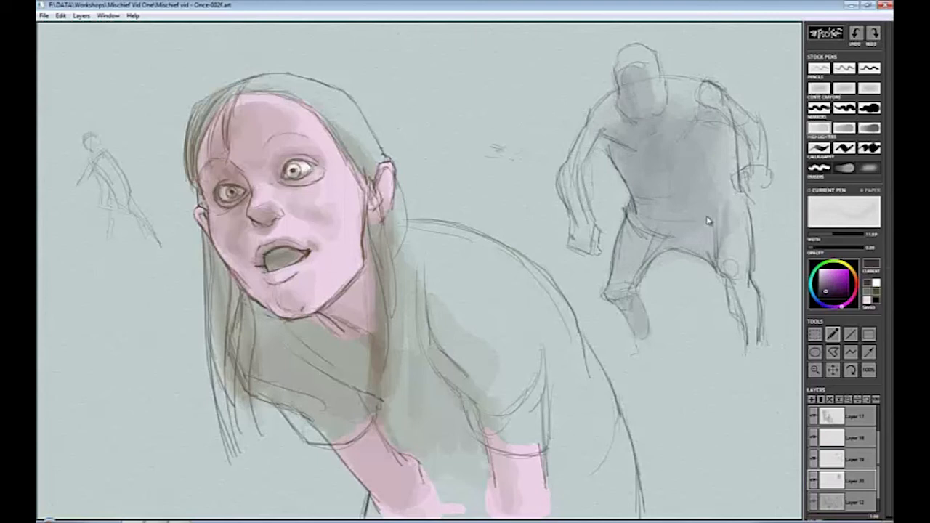
key("]")
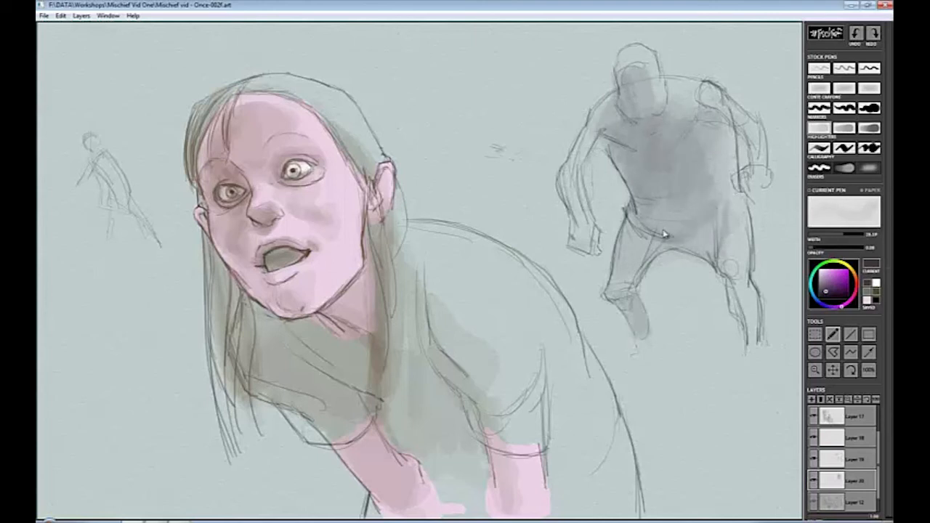
Extend the purple-grey shading over the large figure's shoulders, arms and lower legs, and darken its torso.
mouse_move(595, 142)
left_mouse_down()
mouse_move(572, 173)
mouse_move(596, 115)
left_mouse_up()
mouse_move(696, 139)
left_mouse_down()
mouse_move(735, 125)
mouse_move(751, 172)
left_mouse_up()
mouse_move(690, 87)
left_mouse_down()
mouse_move(703, 106)
mouse_move(648, 108)
mouse_move(643, 125)
mouse_move(642, 87)
mouse_move(643, 101)
mouse_move(601, 140)
mouse_move(654, 201)
mouse_move(713, 191)
mouse_move(639, 197)
mouse_move(638, 249)
mouse_move(627, 255)
mouse_move(672, 249)
mouse_move(627, 238)
mouse_move(714, 268)
mouse_move(710, 232)
mouse_move(701, 250)
mouse_move(741, 303)
mouse_move(733, 234)
mouse_move(739, 316)
mouse_move(731, 287)
left_mouse_up()
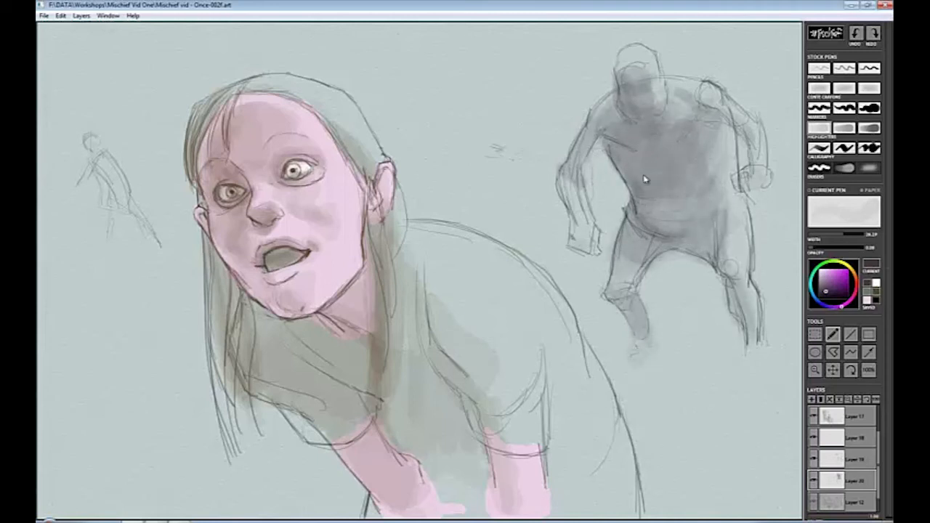
mouse_move(678, 135)
left_mouse_down()
mouse_move(712, 154)
mouse_move(706, 197)
left_mouse_up()
left_click_drag(640, 242, 637, 258)
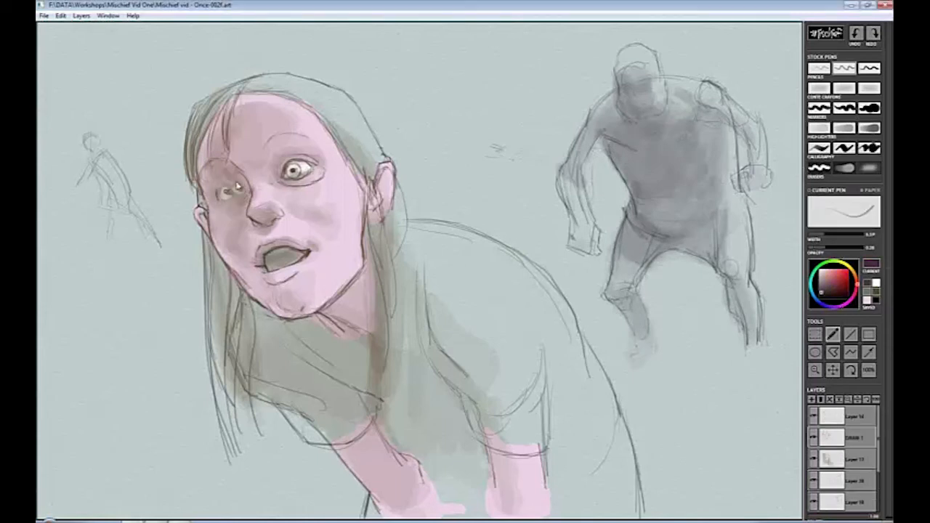
Redraw the outline of the woman's far eye on the DRAW 1 layer and strengthen her eyebrows in pencil.
mouse_move(218, 195)
left_mouse_down()
mouse_move(244, 193)
mouse_move(225, 192)
mouse_move(179, 225)
mouse_move(249, 202)
mouse_move(218, 205)
mouse_move(242, 193)
left_mouse_up()
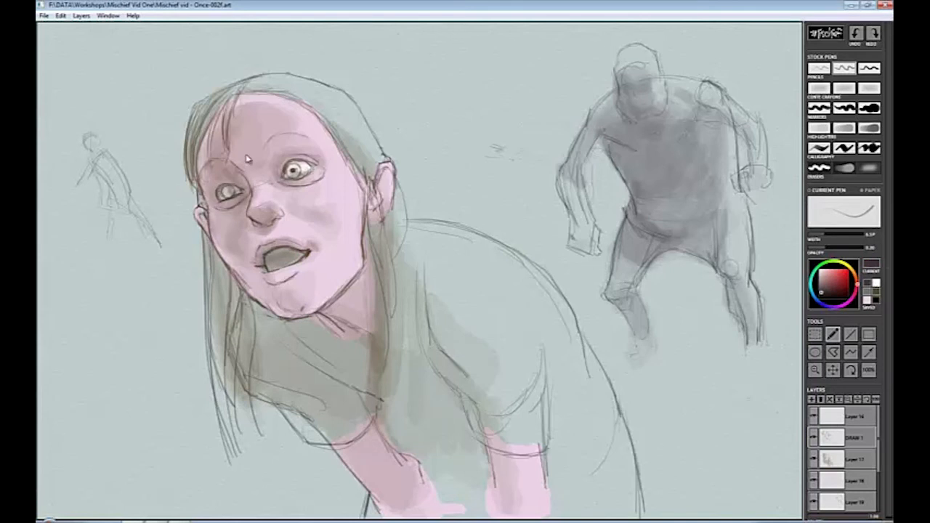
key("e")
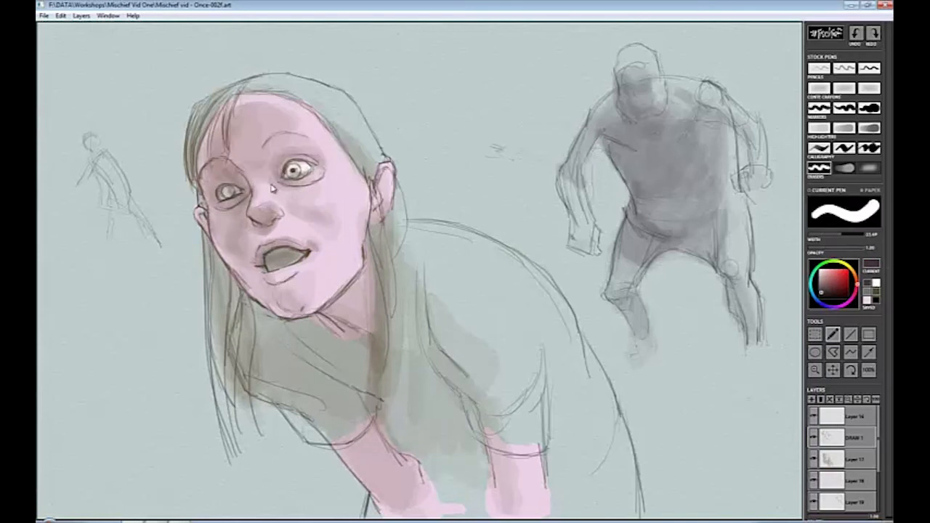
key("e")
Draw long pencil strands of the woman's hair from behind her ear down past her neck and shoulder.
mouse_move(363, 103)
left_mouse_down()
mouse_move(415, 176)
mouse_move(433, 240)
left_mouse_up()
left_click_drag(404, 231, 407, 382)
left_click_drag(370, 312, 378, 447)
left_click_drag(425, 250, 407, 442)
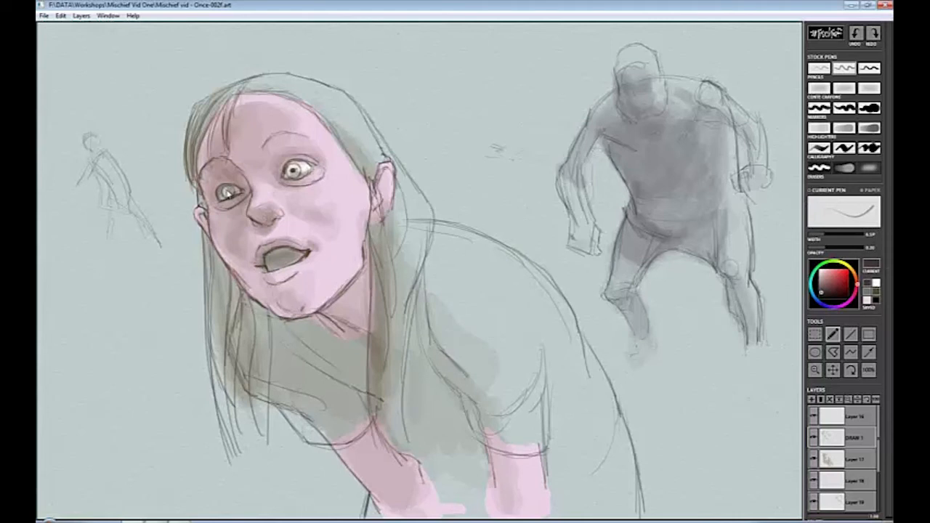
Erase and redraw the iris of the woman's far eye, and add fringe strands over her forehead.
key("e")
mouse_move(221, 203)
left_mouse_down()
mouse_move(227, 192)
mouse_move(246, 206)
left_mouse_up()
key("e")
left_click_drag(216, 184, 222, 198)
mouse_move(240, 89)
left_mouse_down()
mouse_move(227, 120)
mouse_move(233, 132)
mouse_move(211, 152)
left_mouse_up()
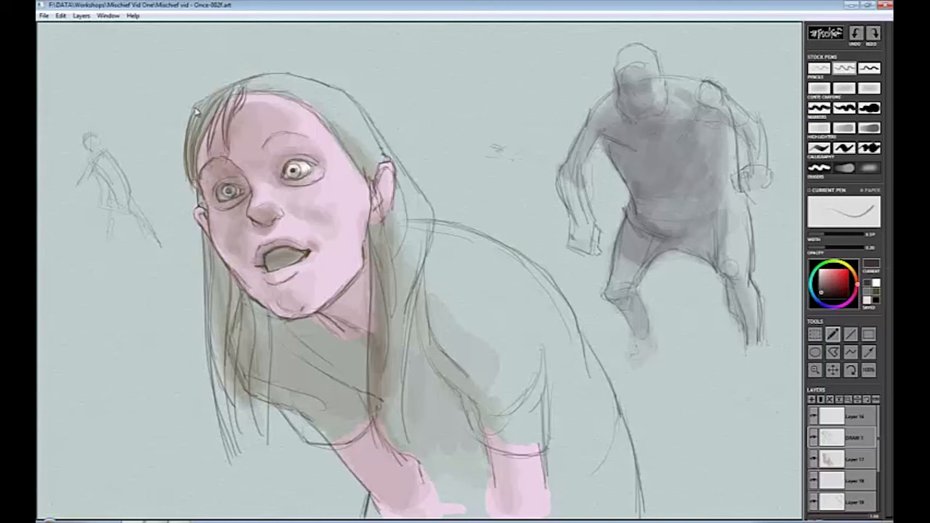
Erase the small background figure and redraw it higher up in the scene, in a running pose.
key("e")
left_click_drag(102, 194, 146, 232)
key("e")
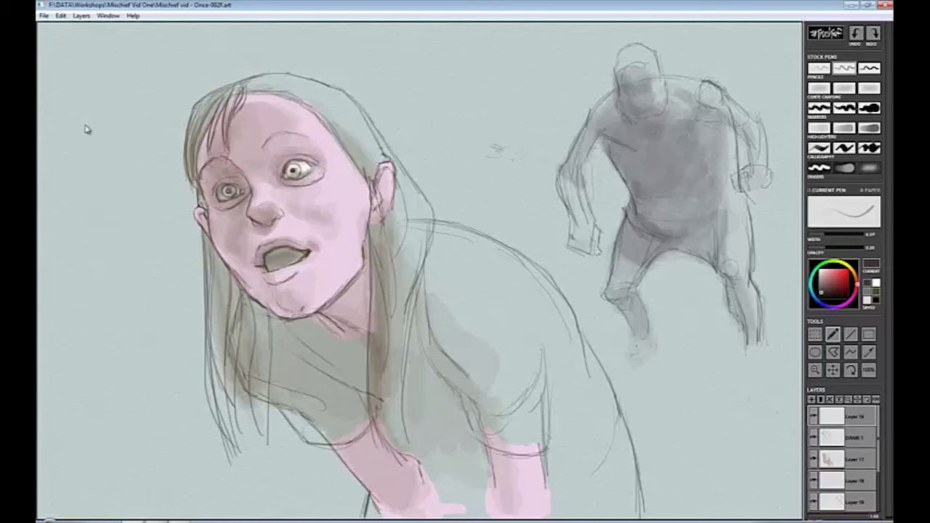
mouse_move(100, 126)
left_mouse_down()
mouse_move(87, 128)
mouse_move(147, 162)
mouse_move(82, 95)
mouse_move(87, 132)
mouse_move(88, 76)
mouse_move(106, 80)
mouse_move(69, 99)
mouse_move(127, 141)
mouse_move(88, 71)
left_mouse_up()
Rename Layer 16 as Frame.
double_click(833, 422)
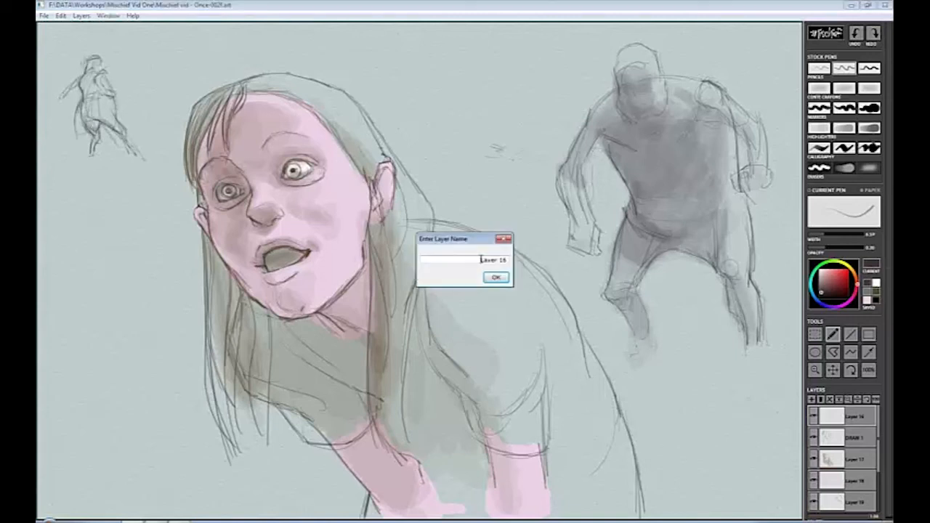
type("Frame")
key("Return")
left_click(811, 433)
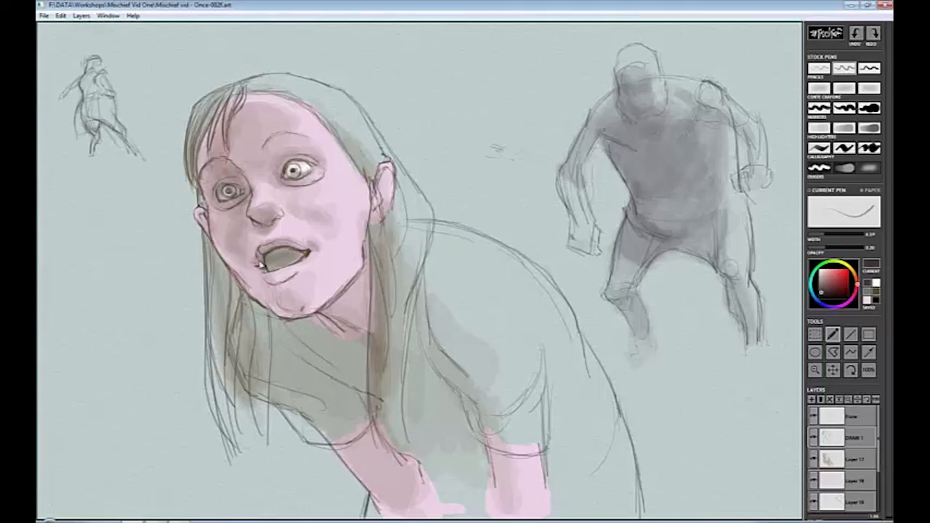
Refine the linework of the woman's eyes and mouth up close, alternating a fine soft eraser with the pencil.
key("e")
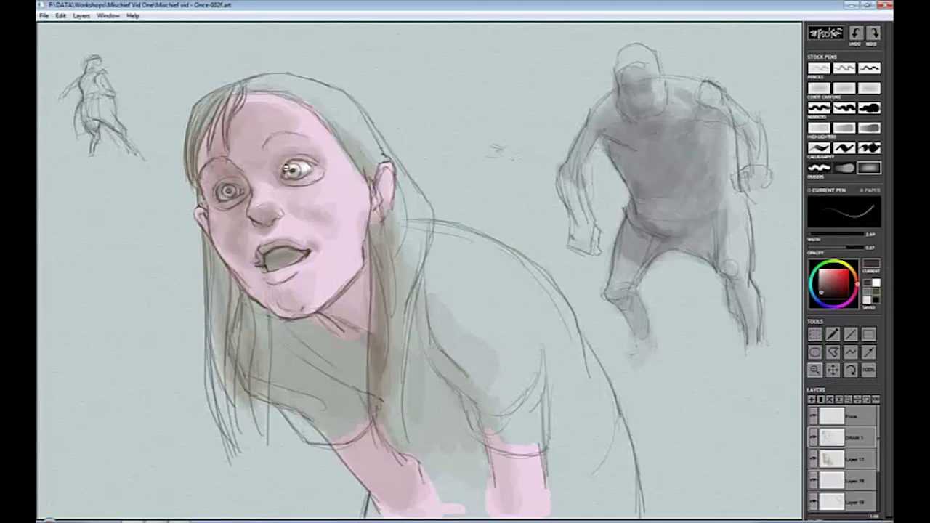
scroll(295, 169, "up", 4)
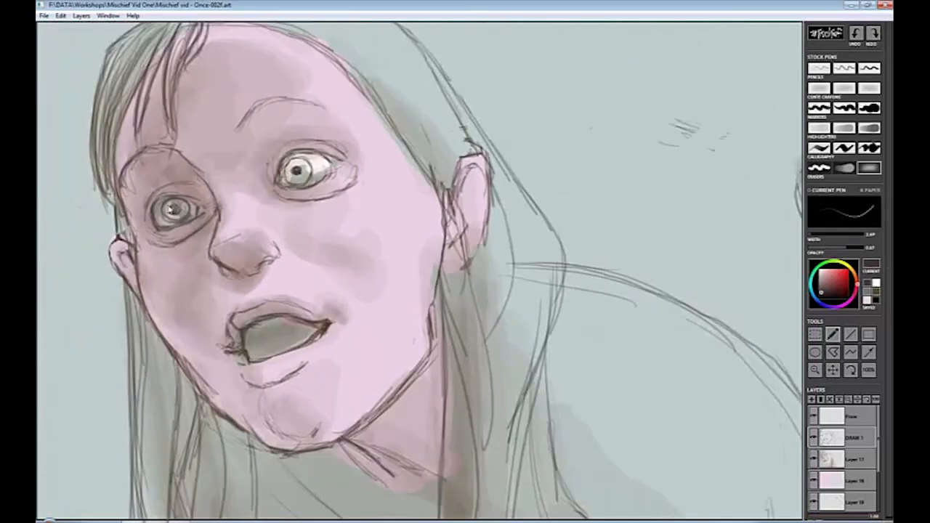
left_click_drag(294, 169, 306, 162)
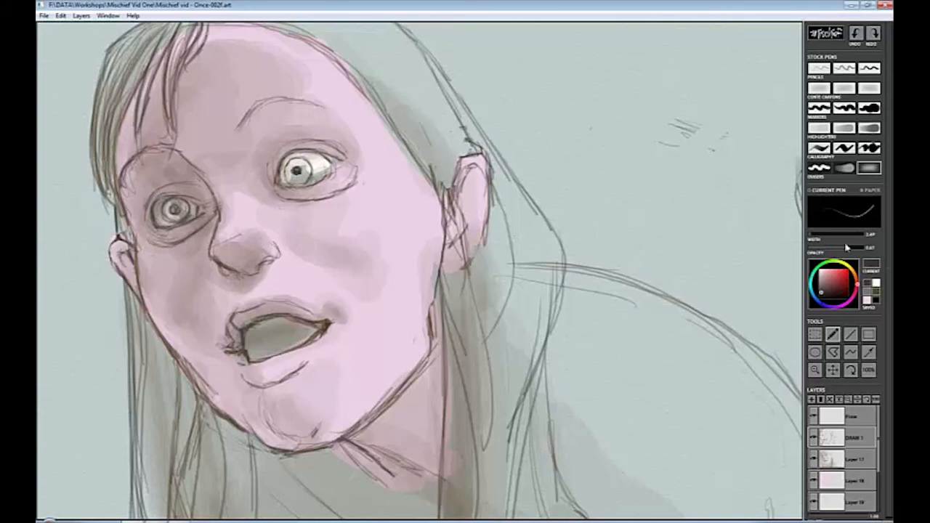
key("bracketright")
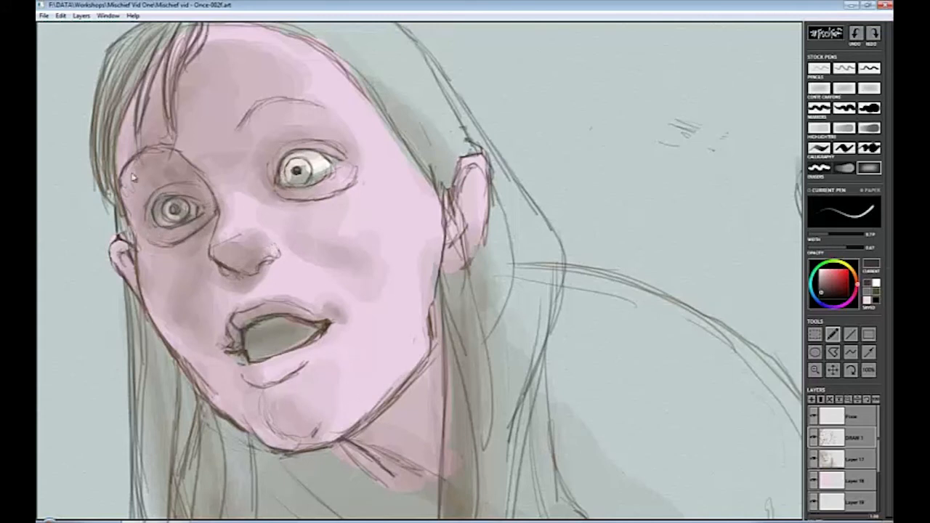
key("e")
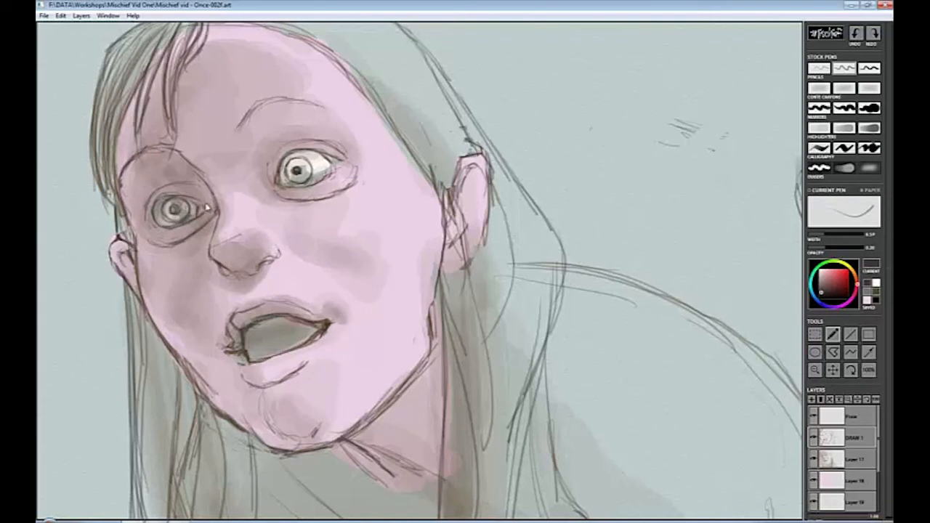
key("e")
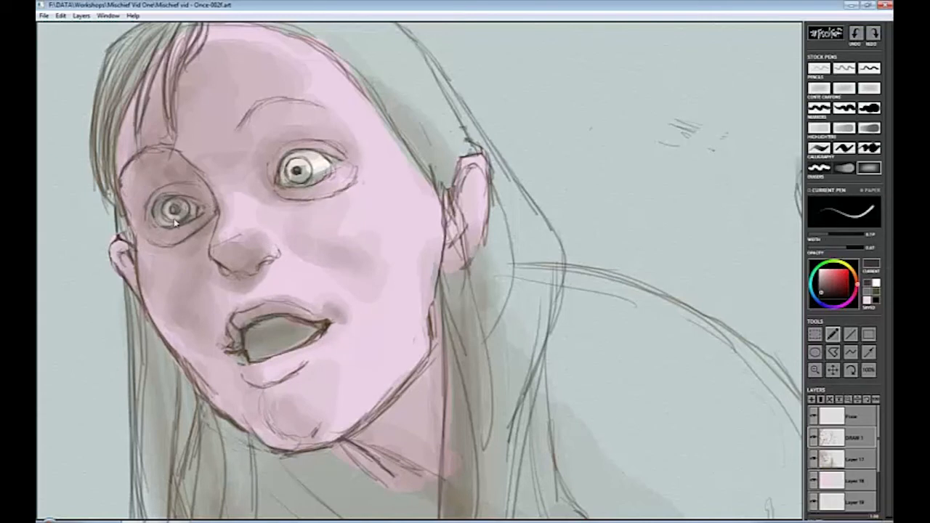
mouse_move(229, 324)
left_mouse_down()
mouse_move(239, 354)
mouse_move(244, 333)
mouse_move(270, 327)
left_mouse_up()
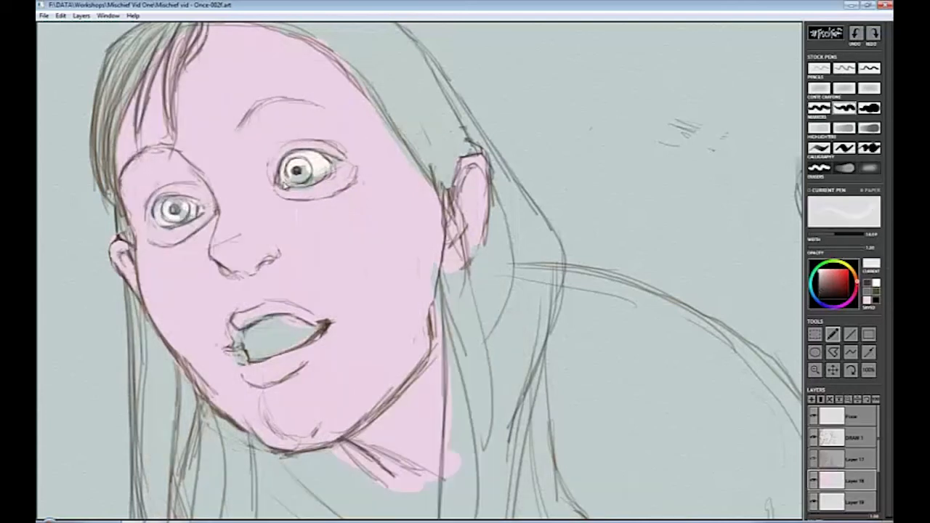
Paint a dark grey-green base into both of the woman's irises on Layer 18.
left_click(830, 284)
mouse_move(167, 206)
left_mouse_down()
mouse_move(179, 208)
mouse_move(169, 208)
left_mouse_up()
left_click_drag(300, 182, 310, 167)
left_click_drag(179, 205, 182, 212)
left_click_drag(293, 171, 305, 174)
Glaze both irises with bright green conte crayon, and lighten their lower parts with a paler green.
left_click(835, 270)
left_click(844, 127)
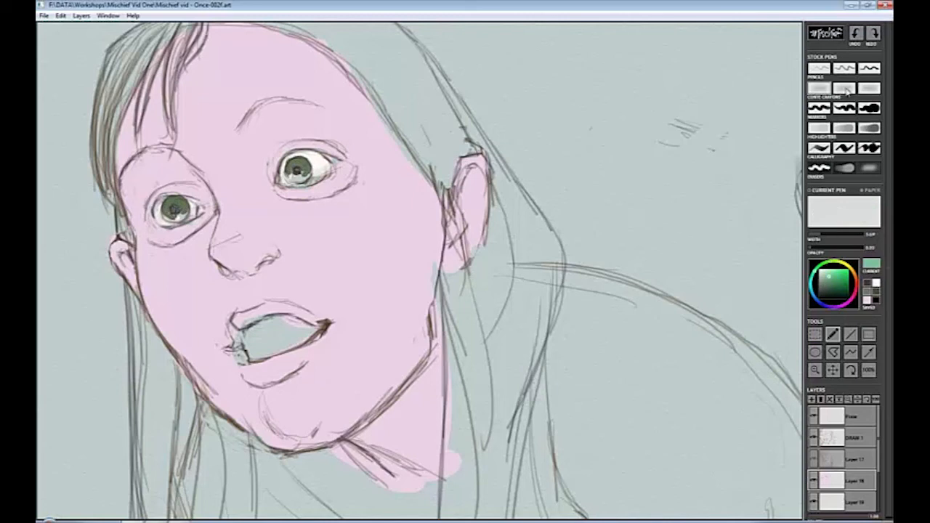
left_click(844, 88)
left_click_drag(171, 211, 183, 221)
left_click_drag(290, 172, 311, 175)
left_click(843, 235)
left_click(832, 270)
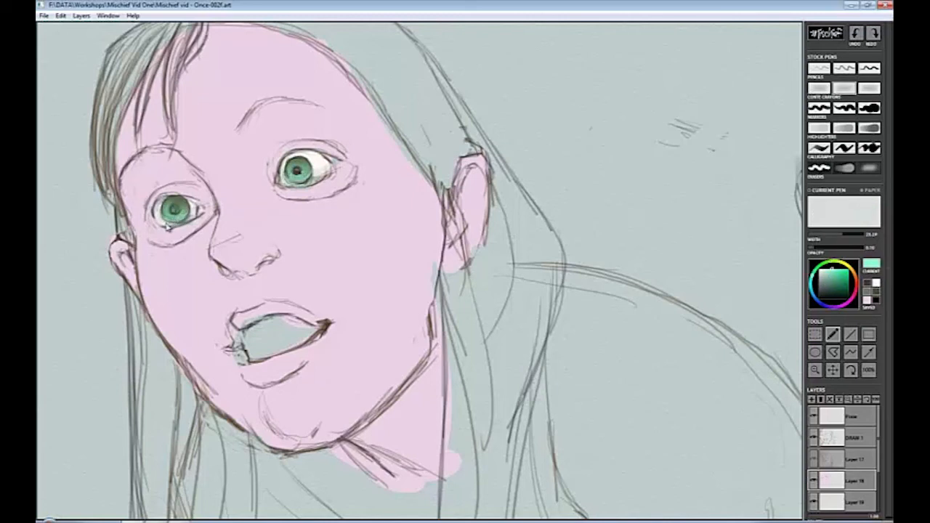
left_click_drag(167, 221, 170, 216)
left_click_drag(292, 176, 306, 181)
Paint the woman's upper and lower lips with an opaque pink marker.
left_click(876, 282)
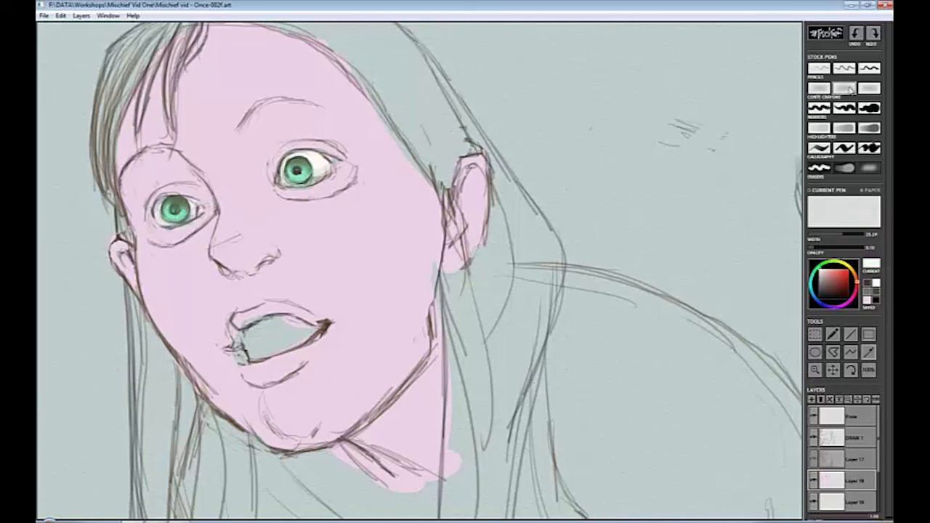
left_click(845, 107)
left_click(844, 294)
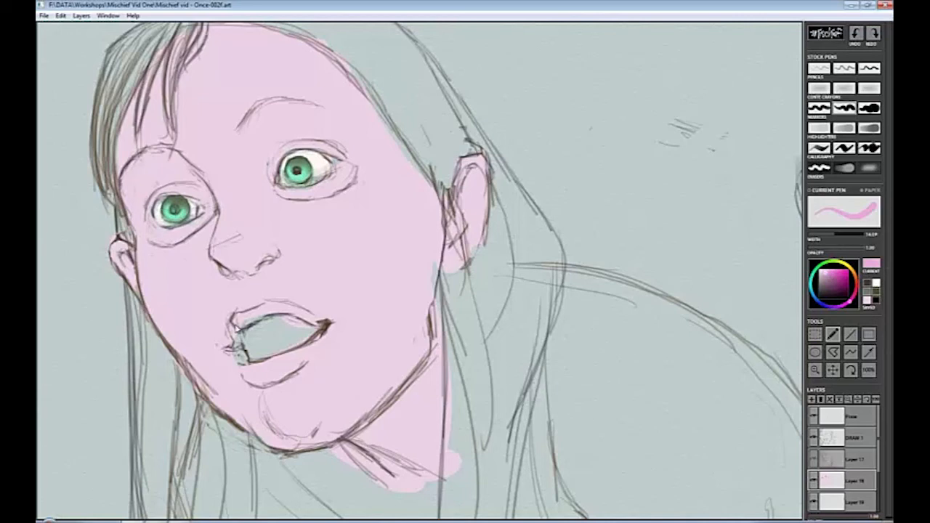
mouse_move(236, 327)
left_mouse_down()
mouse_move(283, 309)
mouse_move(236, 341)
mouse_move(281, 362)
mouse_move(270, 381)
mouse_move(301, 360)
left_mouse_up()
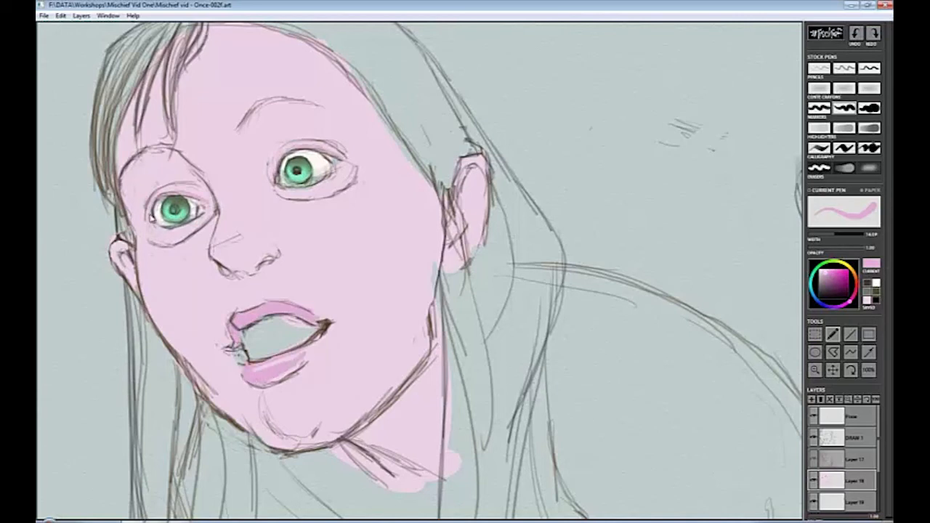
Shade the woman's nose, eye sockets, chin, far ear and cheek with soft darker pink conte crayon.
left_click(824, 87)
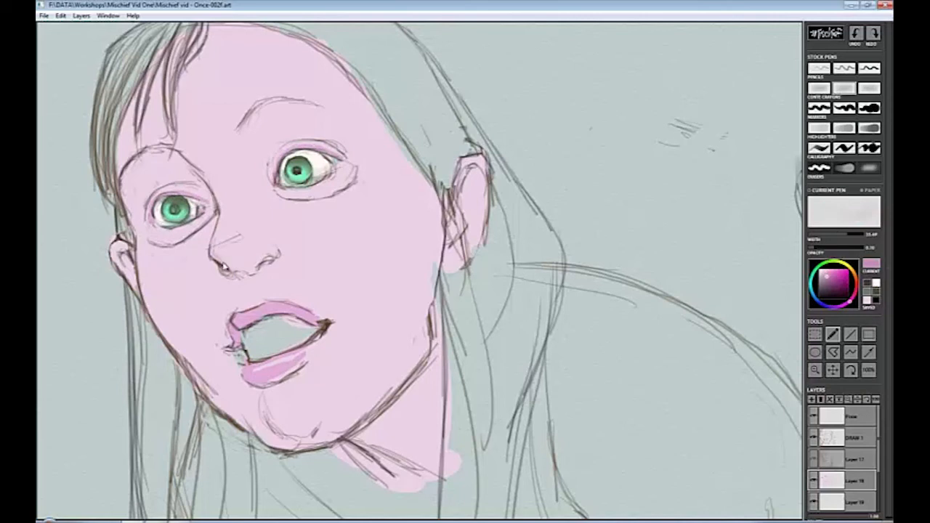
mouse_move(247, 269)
left_mouse_down()
mouse_move(214, 243)
mouse_move(256, 260)
mouse_move(225, 207)
mouse_move(298, 142)
mouse_move(152, 233)
mouse_move(291, 197)
left_mouse_up()
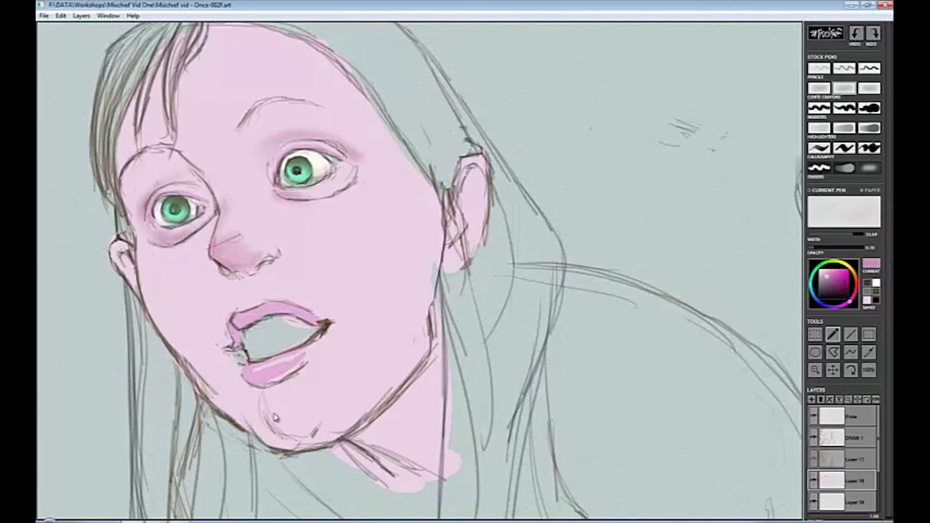
mouse_move(274, 416)
left_mouse_down()
mouse_move(265, 436)
mouse_move(247, 270)
mouse_move(235, 260)
left_mouse_up()
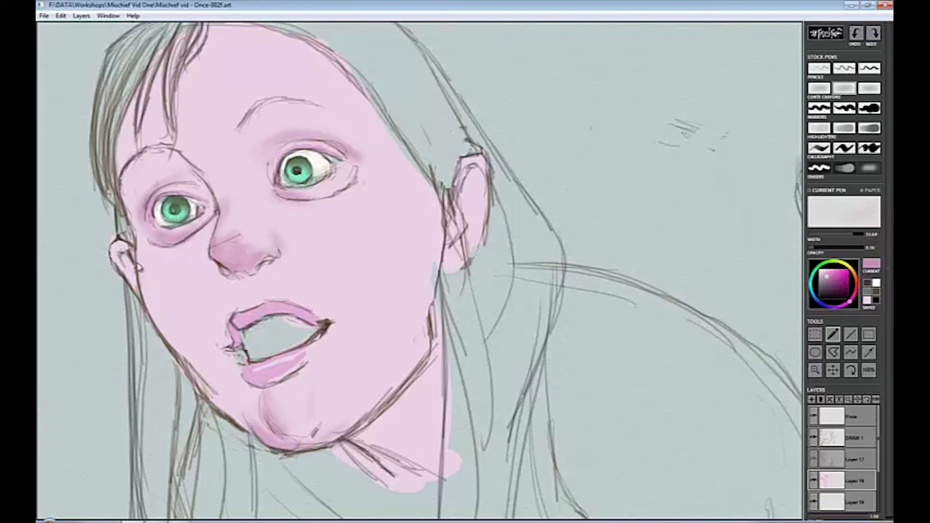
left_click_drag(114, 250, 142, 295)
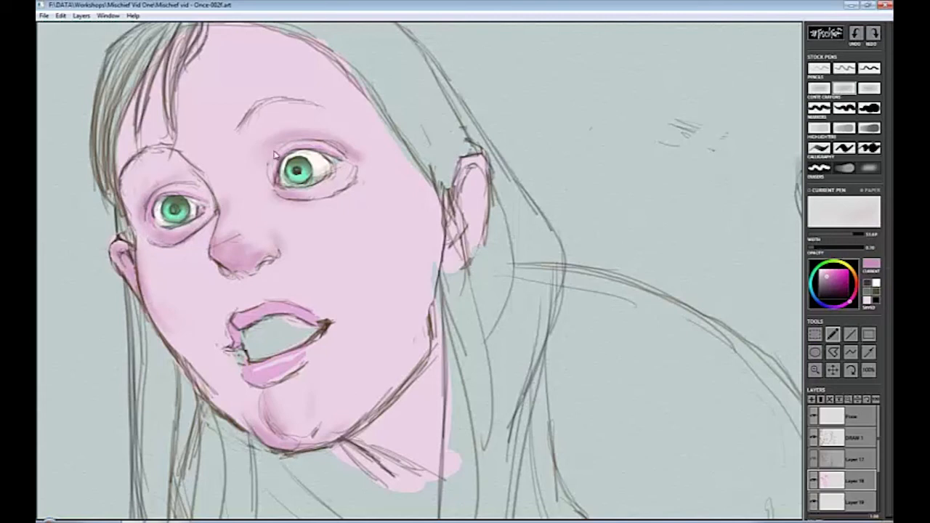
mouse_move(274, 155)
left_mouse_down()
mouse_move(212, 189)
mouse_move(245, 236)
mouse_move(240, 273)
mouse_move(218, 267)
left_mouse_up()
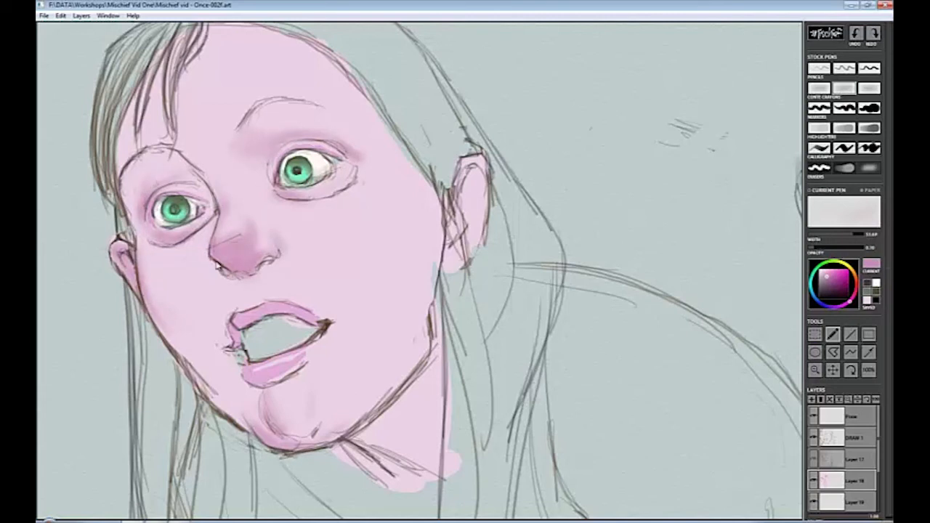
Fill the inside of the woman's open mouth with dark purple.
left_click(833, 285)
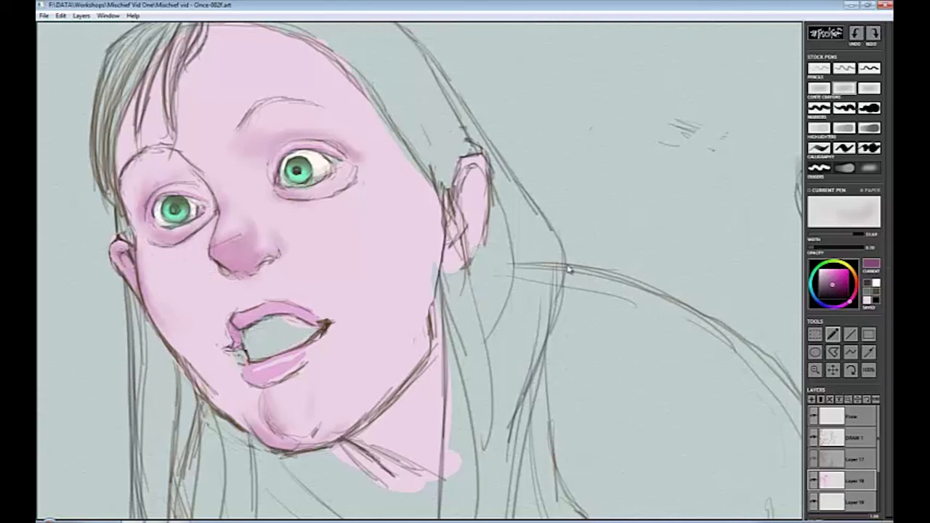
mouse_move(243, 331)
left_mouse_down()
mouse_move(314, 327)
mouse_move(254, 352)
mouse_move(268, 320)
mouse_move(245, 360)
left_mouse_up()
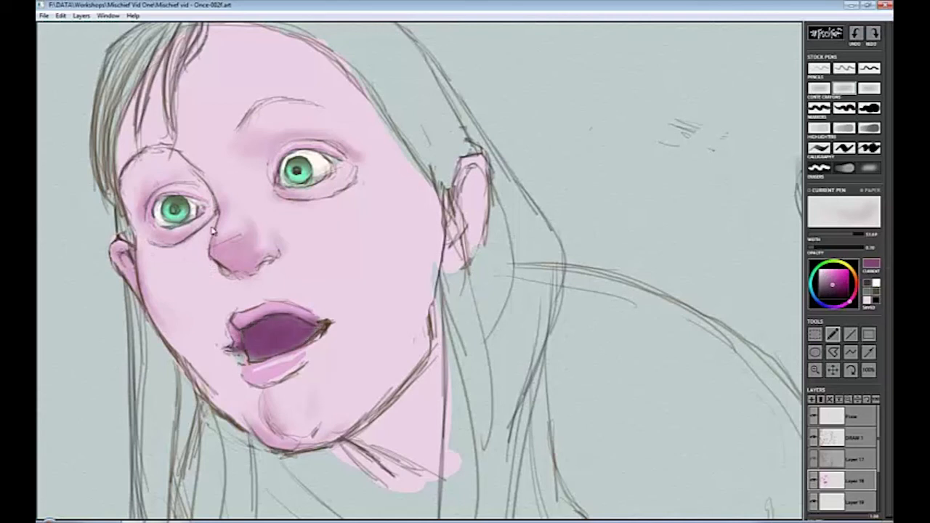
Deepen the soft pink shading on the woman's far cheek and around both eyes with conte crayon.
scroll(290, 182, "down", 5)
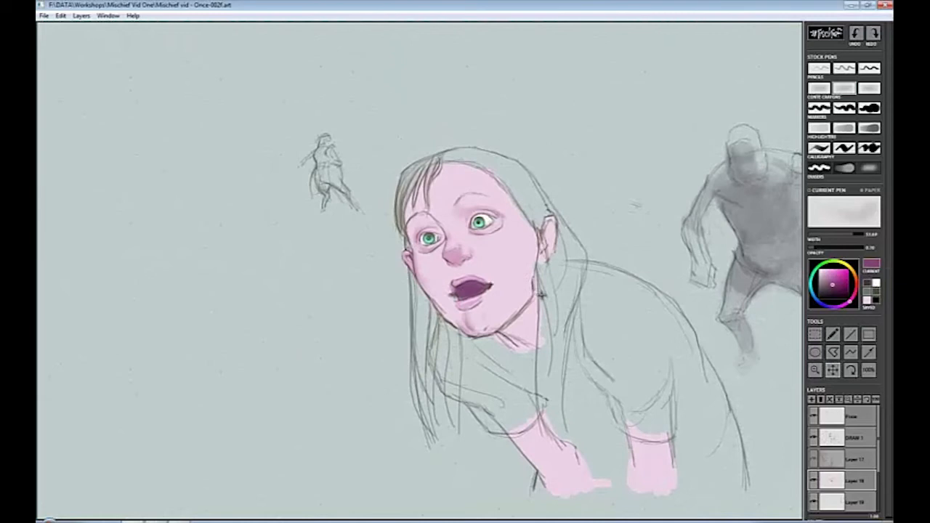
left_click_drag(426, 249, 427, 263)
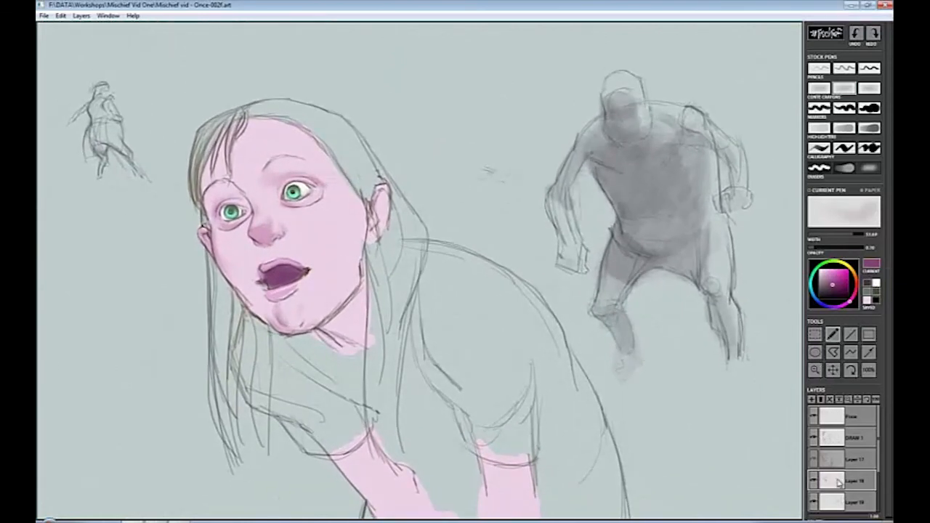
left_click_drag(218, 247, 234, 269)
left_click_drag(224, 195, 210, 215)
left_click_drag(290, 175, 326, 186)
On the DRAW 1 layer, reinforce the outline of the woman's hair and her hairline with dark pencil strokes.
left_click(833, 439)
left_click(844, 68)
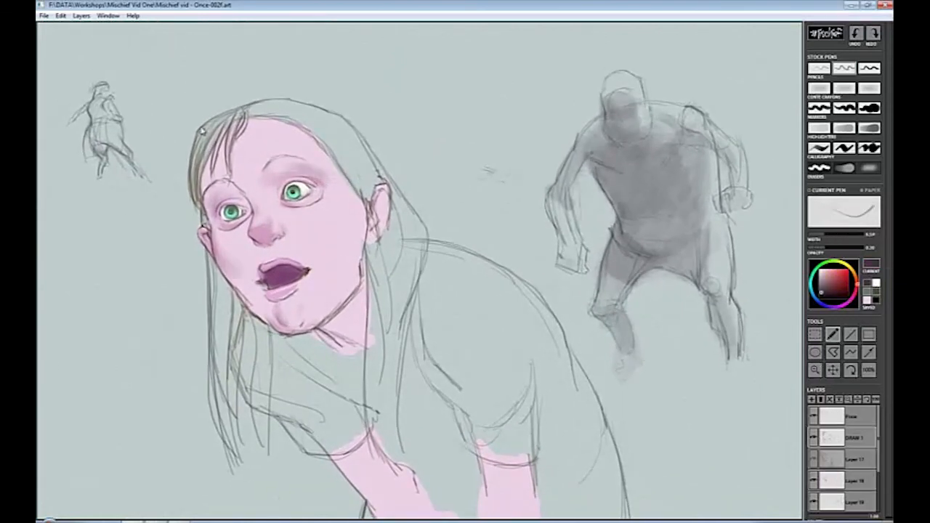
mouse_move(253, 96)
left_mouse_down()
mouse_move(367, 135)
mouse_move(401, 198)
left_mouse_up()
mouse_move(256, 116)
left_mouse_down()
mouse_move(321, 142)
mouse_move(356, 191)
left_mouse_up()
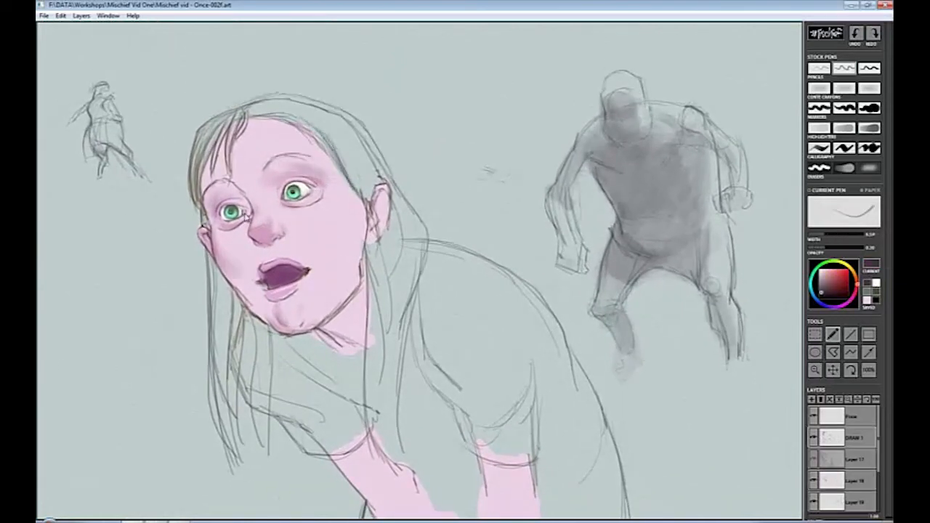
Redraw the lid lines of the woman's far eye in pencil and clean up stray marks with a thin hard eraser.
scroll(237, 203, "up", 5)
left_click_drag(199, 235, 264, 231)
left_click_drag(205, 214, 255, 216)
left_click(869, 168)
left_click(819, 168)
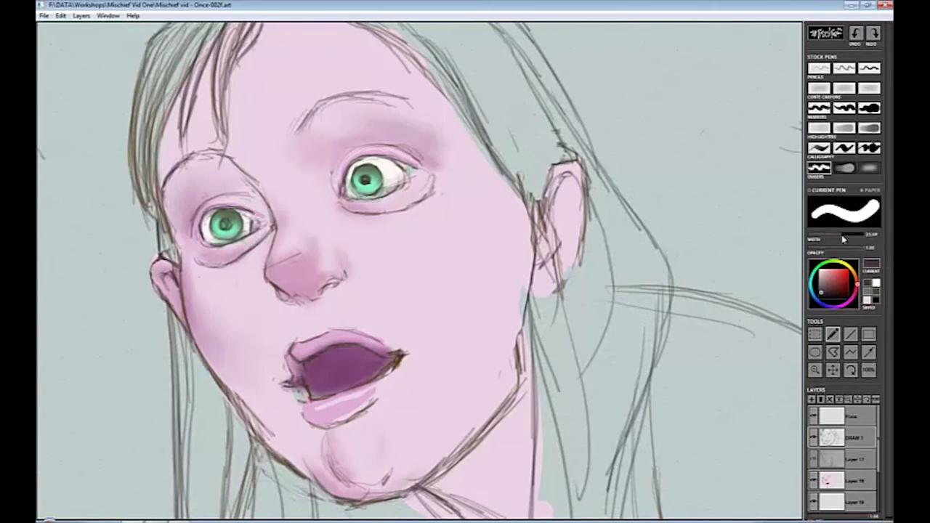
left_click_drag(843, 239, 815, 237)
mouse_move(211, 215)
left_mouse_down()
mouse_move(202, 237)
mouse_move(210, 219)
left_mouse_up()
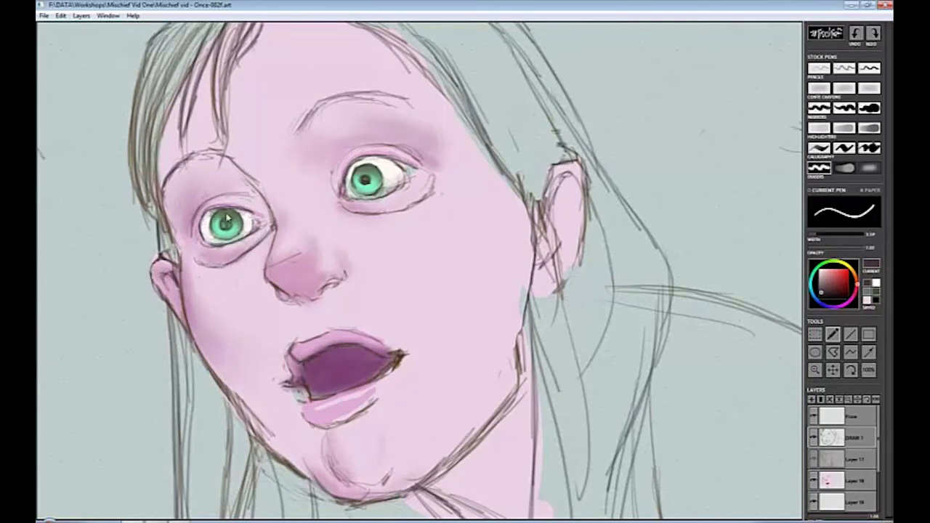
Pencil in the far eye's inner corner and the nose contour more firmly, alternating with the thin eraser to tidy the lines.
left_click(845, 68)
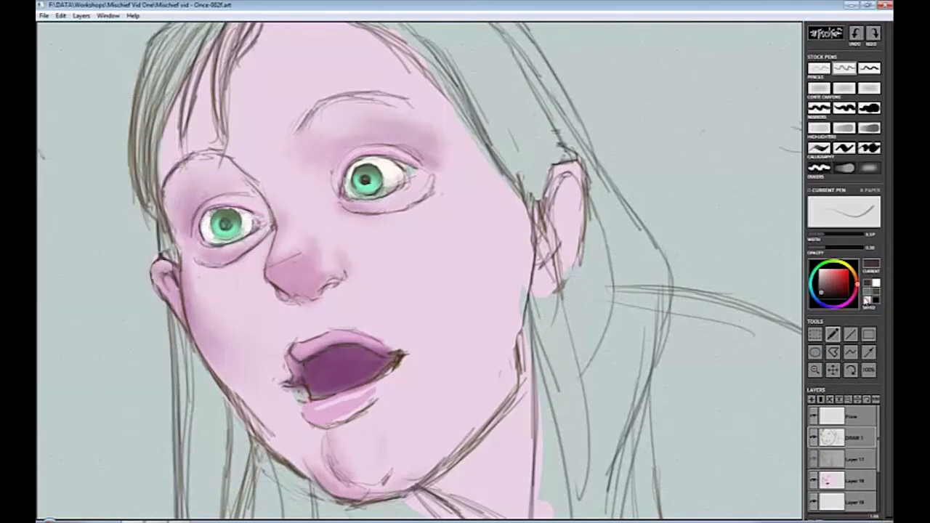
left_click_drag(223, 212, 266, 276)
key("e")
key("e")
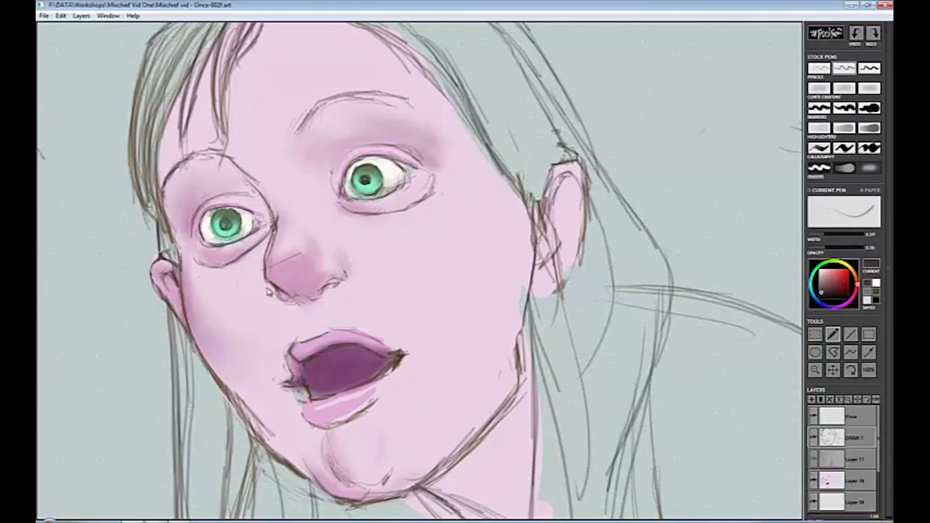
key("e")
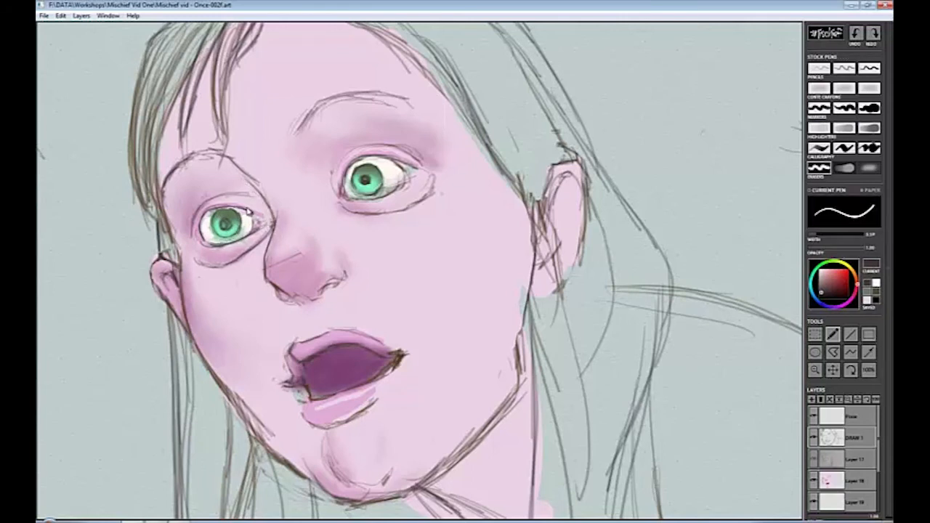
key("e")
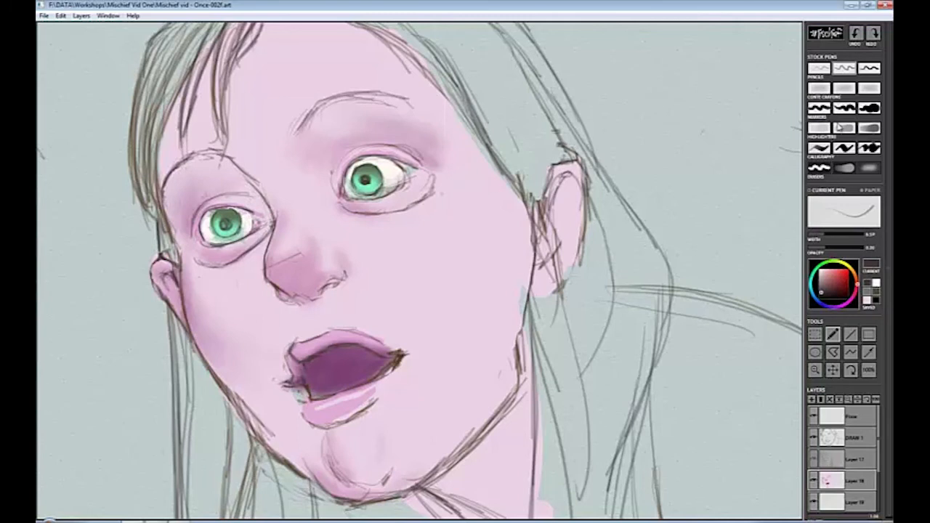
On Layer 18, repaint the whites of both eyes with an opaque near-white marker.
key("e")
left_click_drag(215, 214, 245, 223)
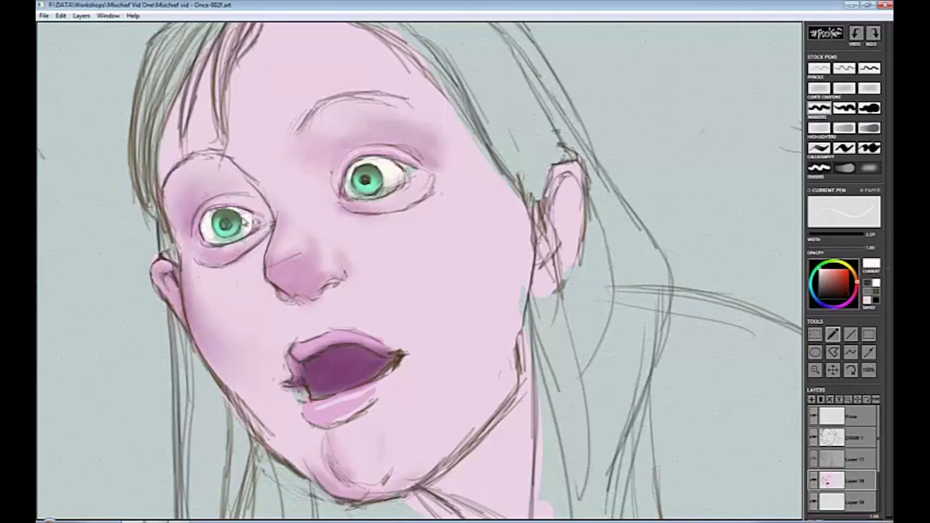
key("]")
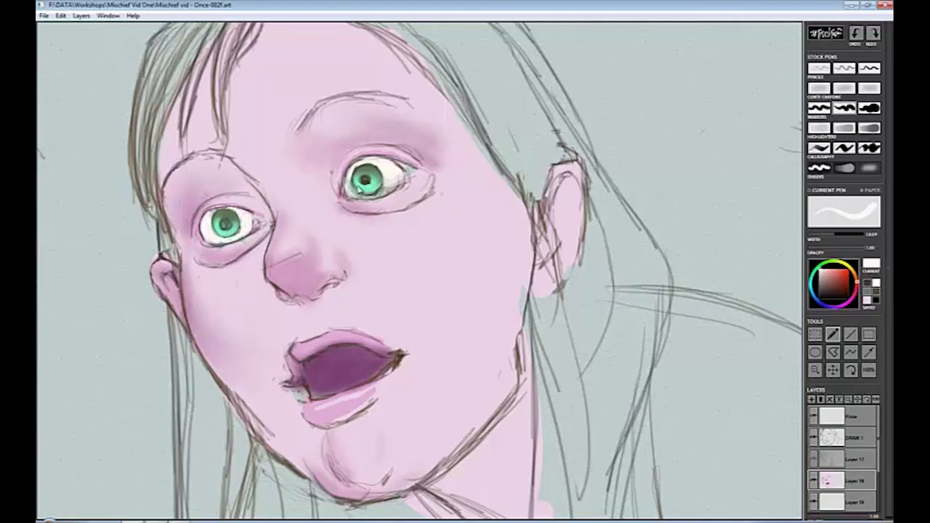
mouse_move(370, 164)
left_mouse_down()
mouse_move(396, 182)
mouse_move(375, 203)
left_mouse_up()
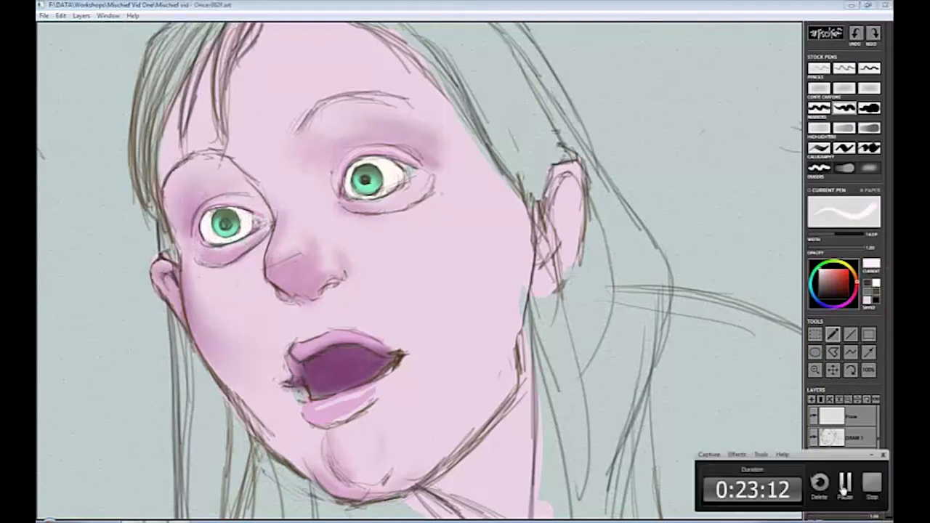
Touch up the eyelids and rims of both eyes with pink tones sampled from the face.
key("2")
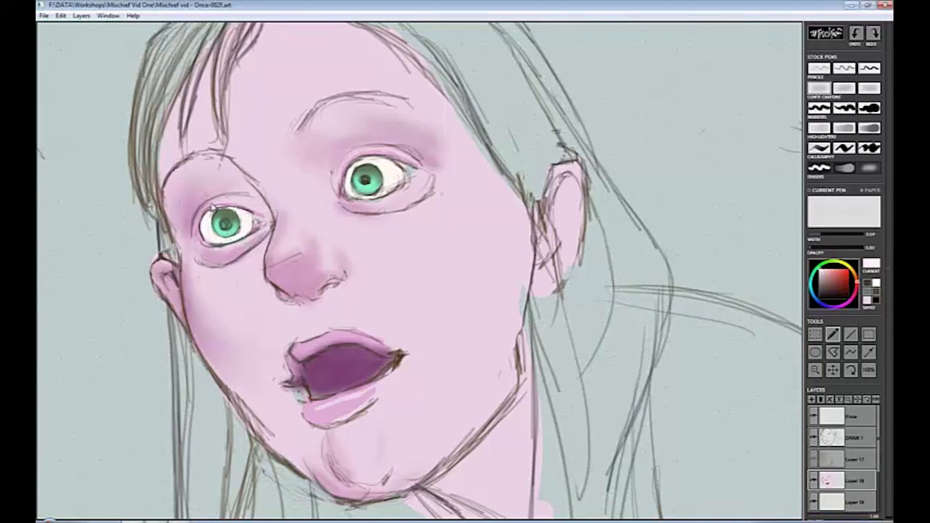
left_click(223, 203, "alt")
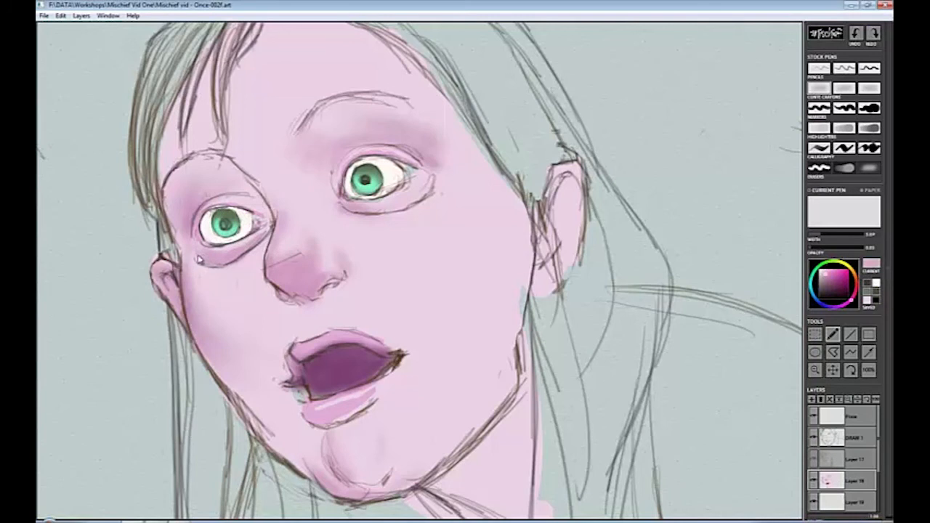
left_click(388, 204, "alt")
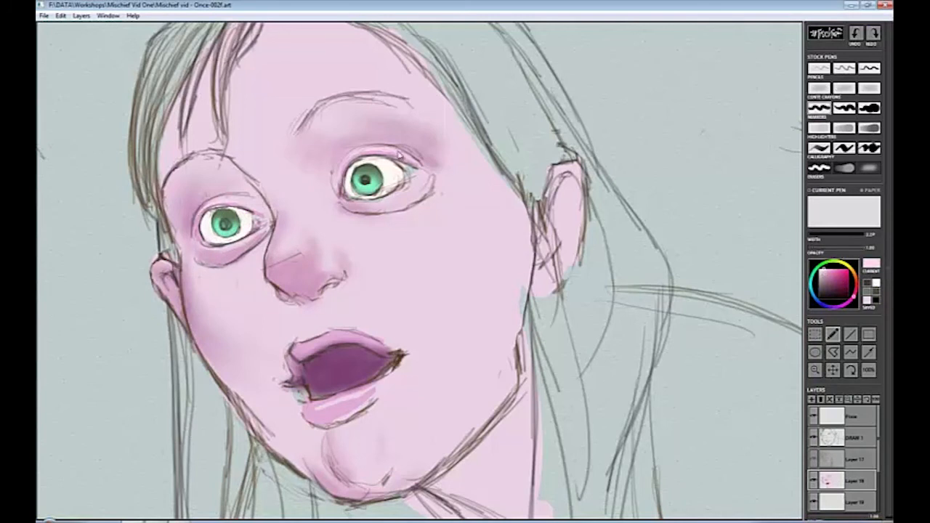
left_click(210, 216, "alt")
left_click(252, 214, "alt")
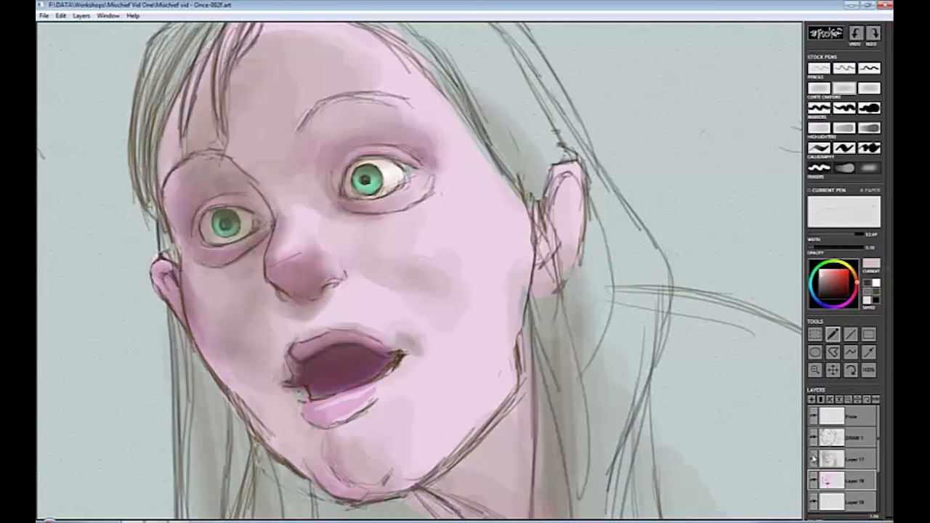
Try to darken the far eye socket and the mouth corner with near-black conte crayon on Layer 18.
left_click(826, 298)
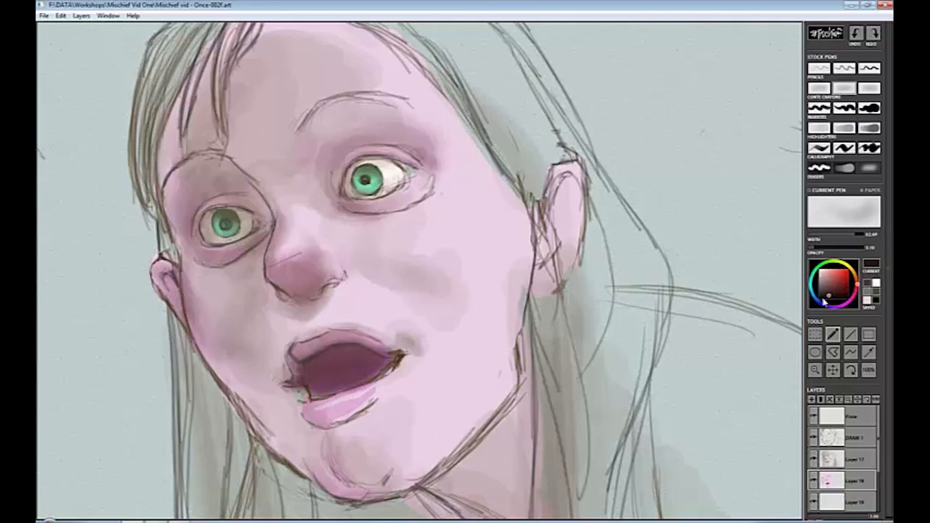
left_click_drag(252, 195, 218, 169)
left_click_drag(196, 218, 266, 210)
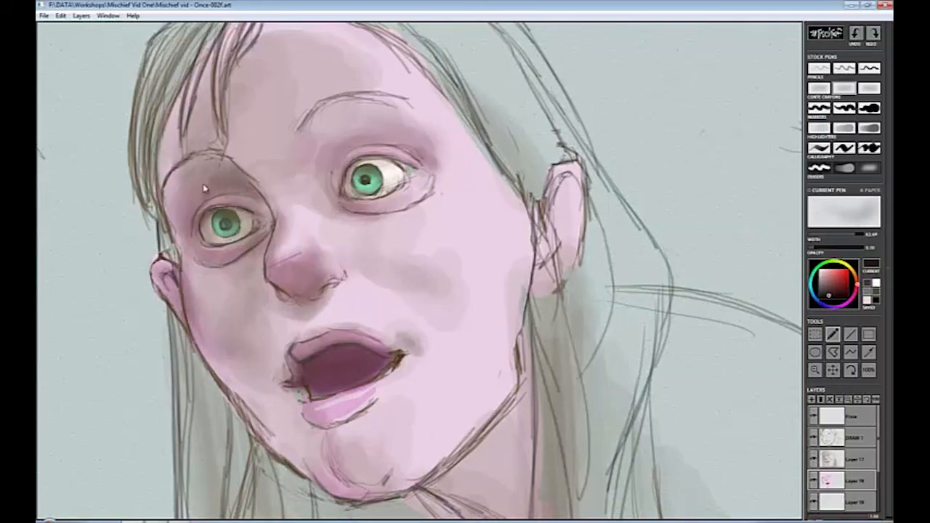
left_click_drag(399, 348, 411, 340)
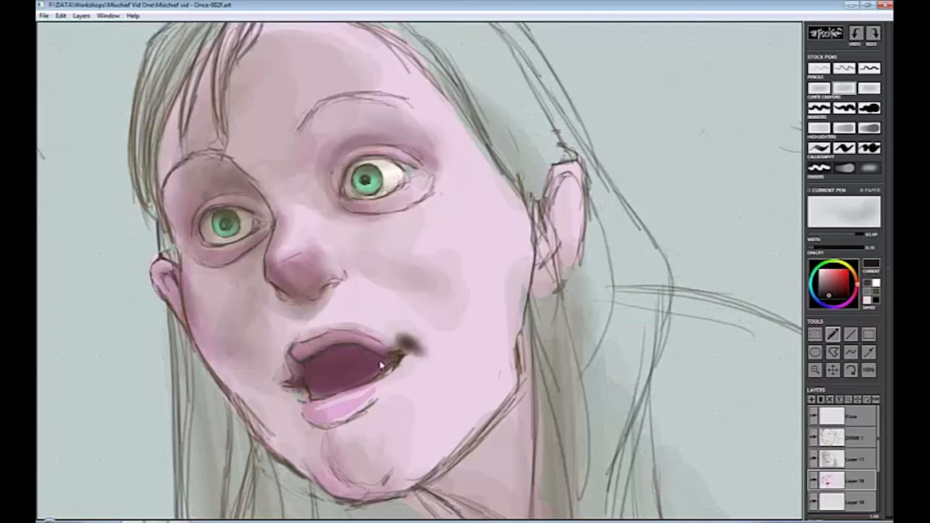
key("e")
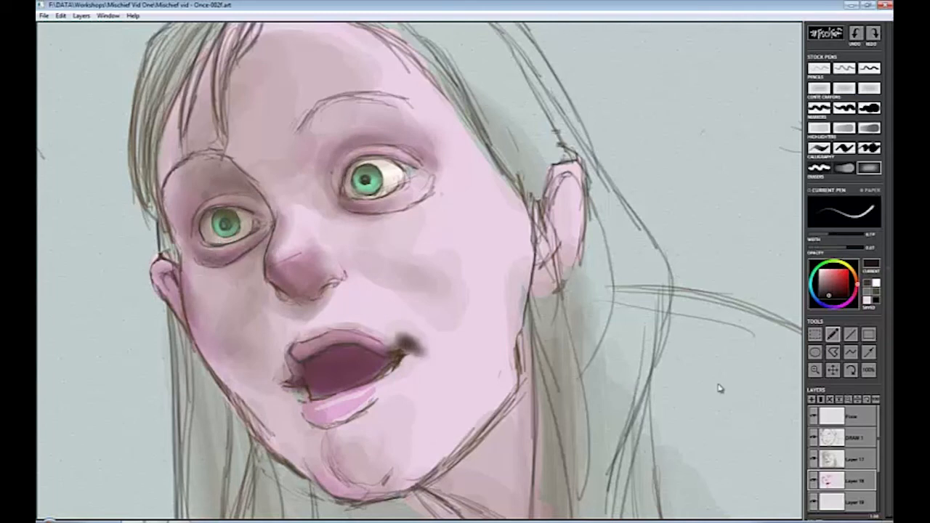
key("ctrl+z")
On Layer 17, darken the woman's far eye socket with very dark reddish conte crayon.
key("e")
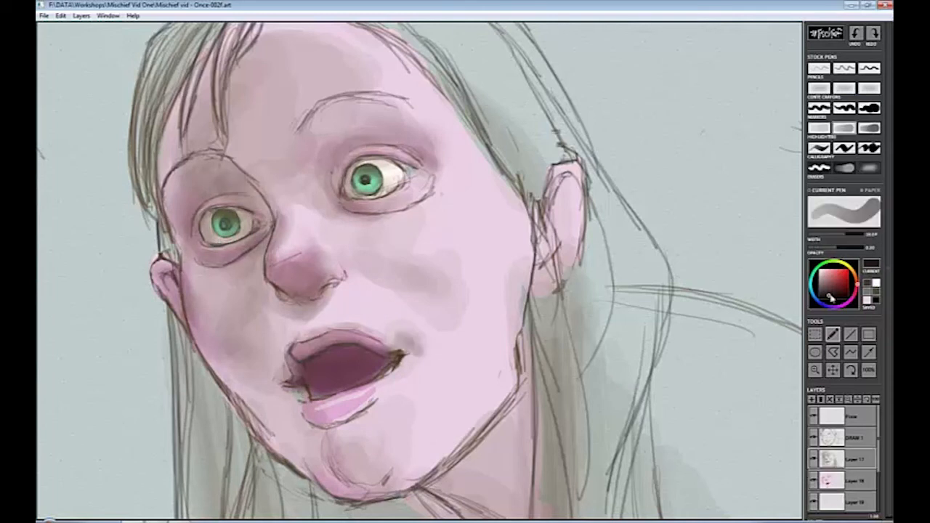
left_click(831, 298)
left_click_drag(218, 190, 265, 214)
mouse_move(211, 163)
left_mouse_down()
mouse_move(269, 214)
mouse_move(218, 193)
left_mouse_up()
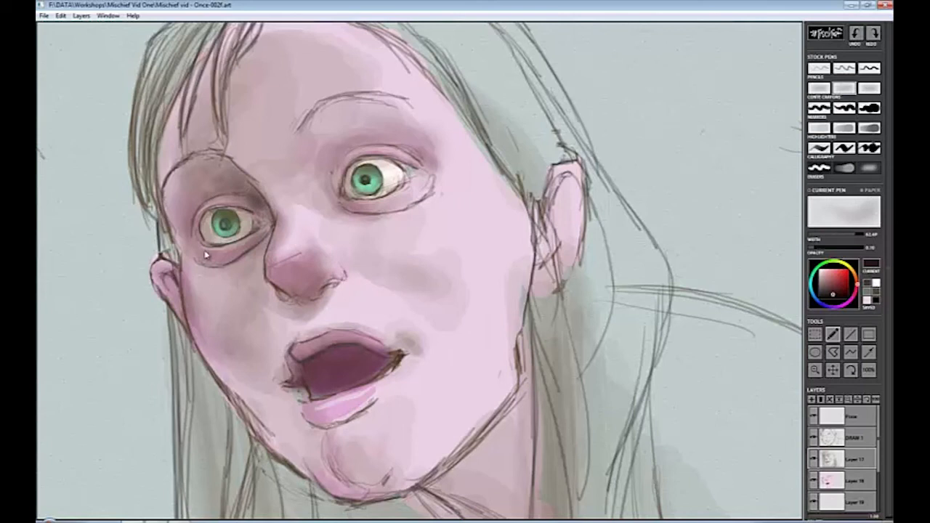
Shade beneath both eyes and around the mouth corners on Layer 17 with dark pink conte crayon.
left_click(855, 295)
left_click(832, 290)
left_click_drag(199, 252, 234, 255)
mouse_move(342, 202)
left_mouse_down()
mouse_move(398, 208)
mouse_move(419, 197)
left_mouse_up()
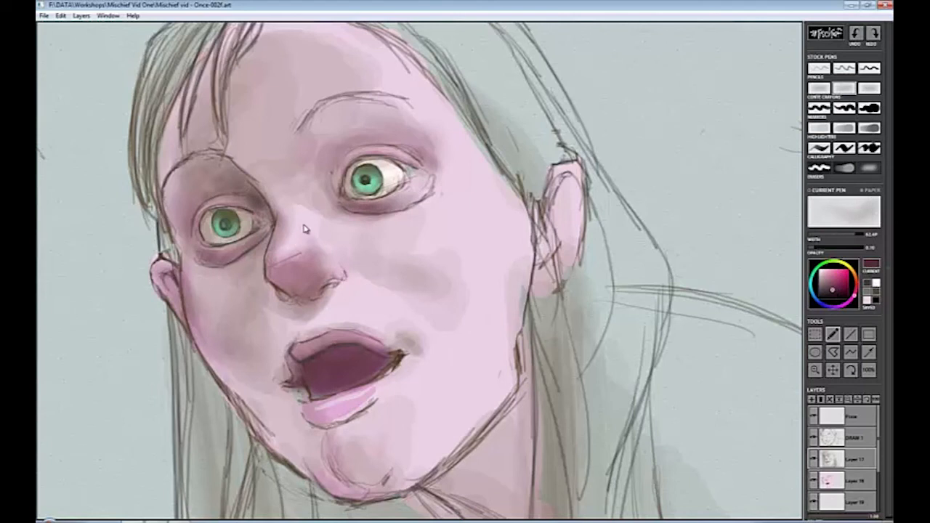
mouse_move(196, 218)
left_mouse_down()
mouse_move(218, 174)
mouse_move(240, 196)
left_mouse_up()
left_click(411, 349, "alt")
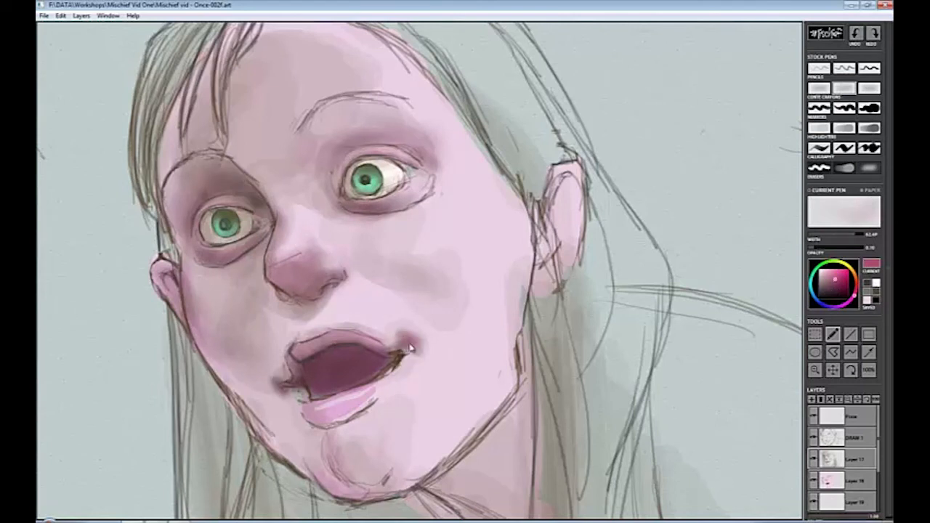
Soften the shading on the woman's face with a soft eraser.
left_click(869, 168)
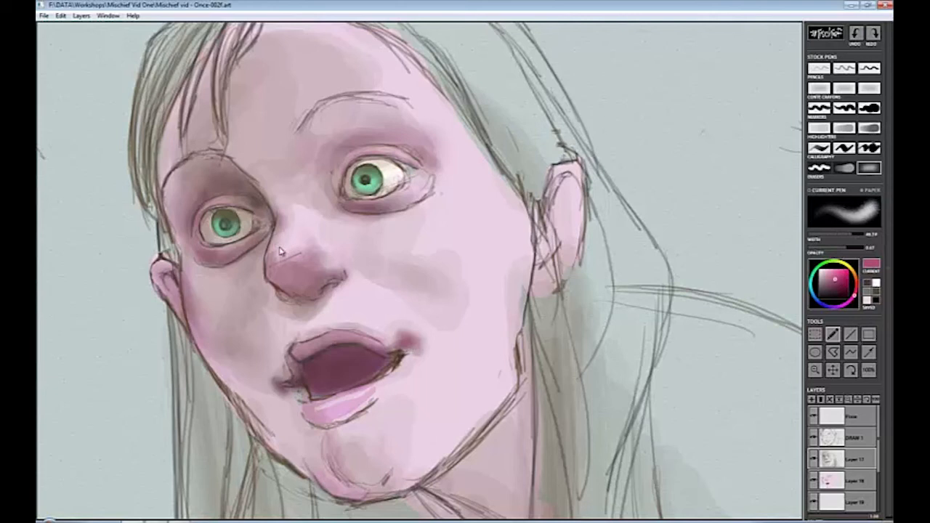
scroll(425, 222, "down", 5)
mouse_move(425, 221)
left_mouse_down()
mouse_move(284, 212)
mouse_move(274, 225)
left_mouse_up()
left_click(843, 234)
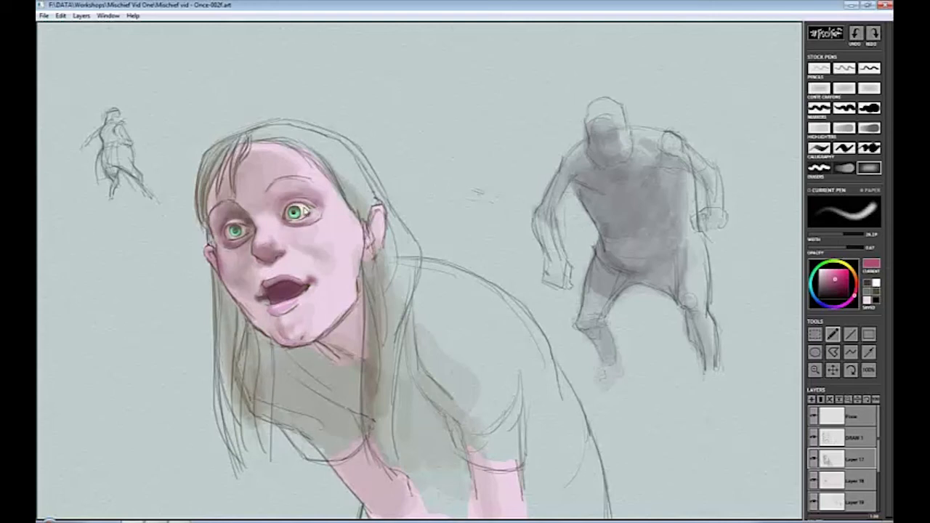
key("p")
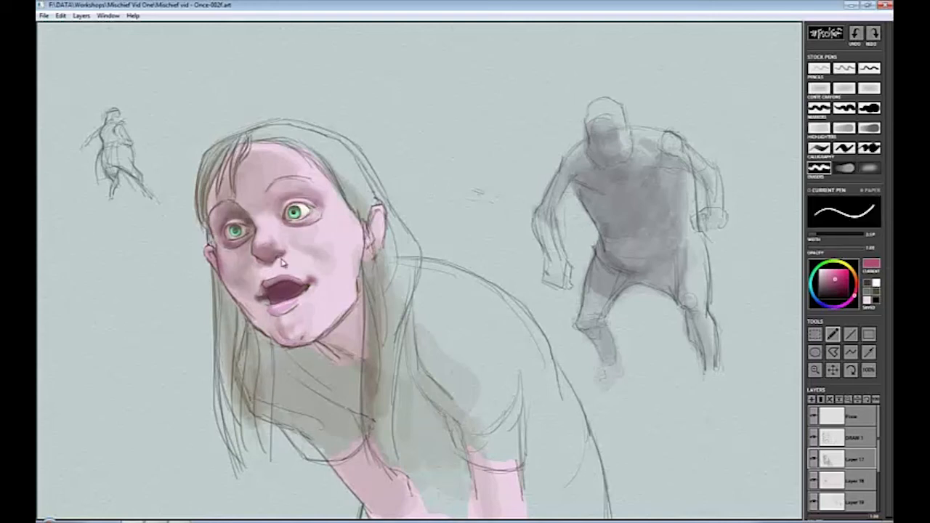
Clear Layer 17 and reshade the woman's shirt, hair, neck and face with a dark teal highlighter.
left_click(822, 399)
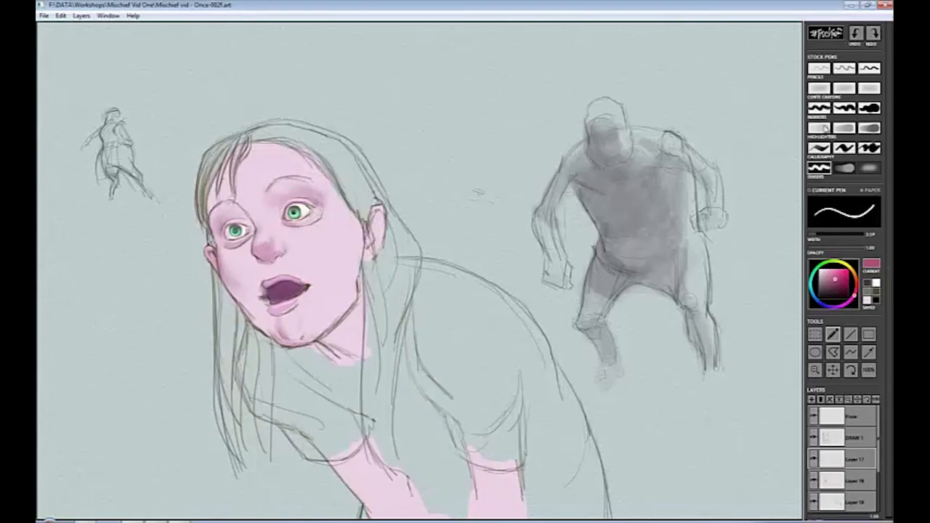
left_click(823, 128)
left_click(832, 283)
left_click(811, 277)
left_click(831, 287)
left_click(832, 290)
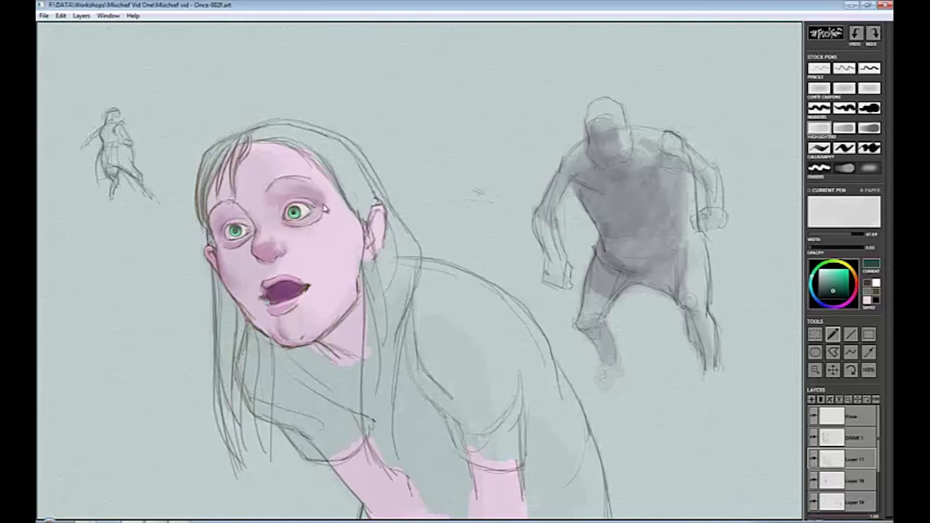
left_click_drag(473, 422, 448, 499)
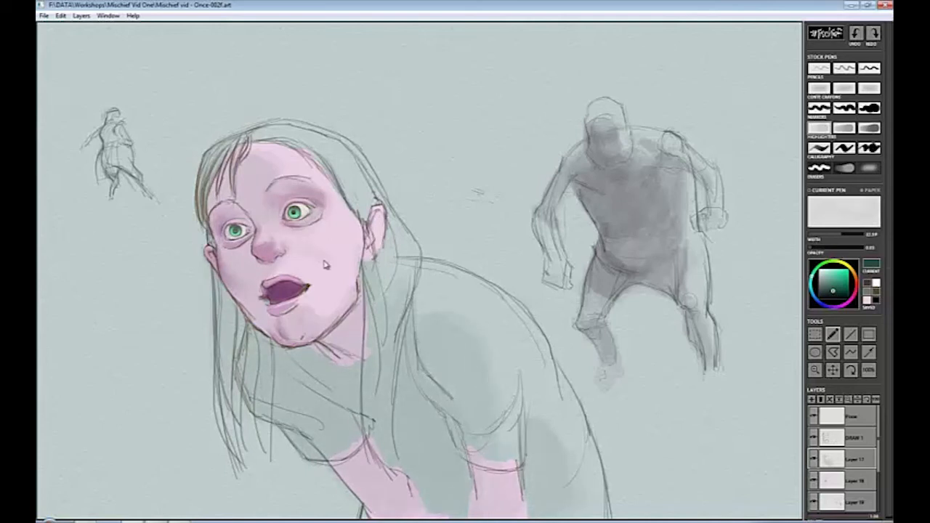
left_click(812, 248)
mouse_move(226, 158)
left_mouse_down()
mouse_move(263, 210)
mouse_move(305, 195)
mouse_move(232, 283)
mouse_move(250, 378)
mouse_move(298, 340)
mouse_move(313, 432)
mouse_move(332, 448)
mouse_move(453, 332)
mouse_move(455, 448)
mouse_move(536, 512)
mouse_move(356, 487)
mouse_move(512, 447)
left_mouse_up()
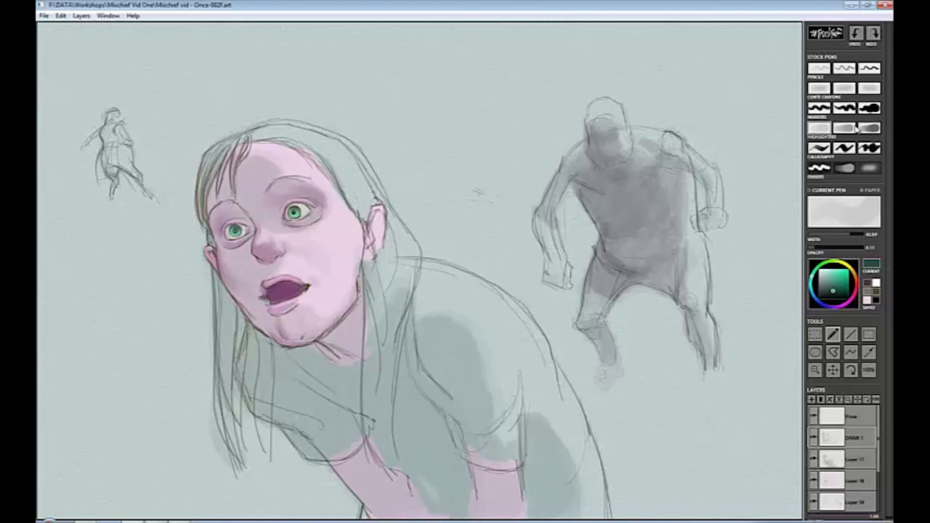
On Layer 18, shade the woman's eye sockets and redden her nose and cheeks with salmon and pink conte crayon.
key("e")
left_click(832, 481)
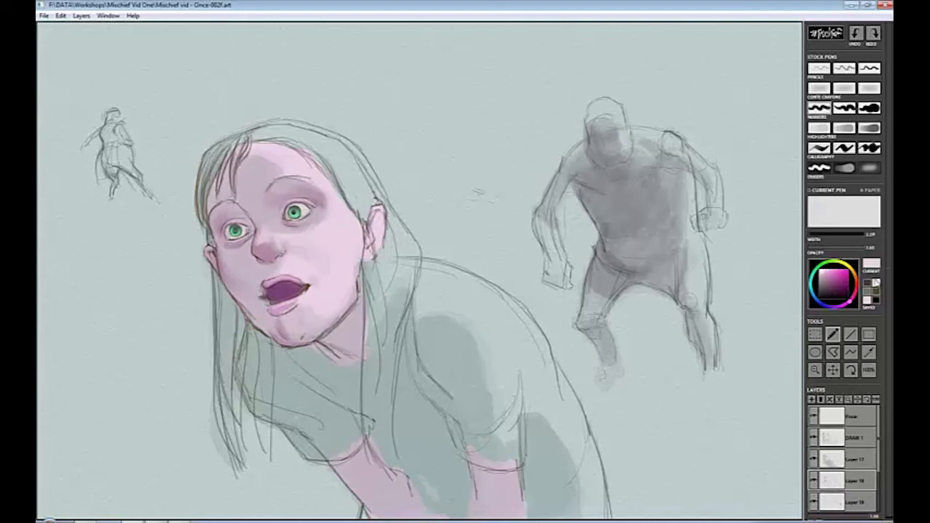
key("b")
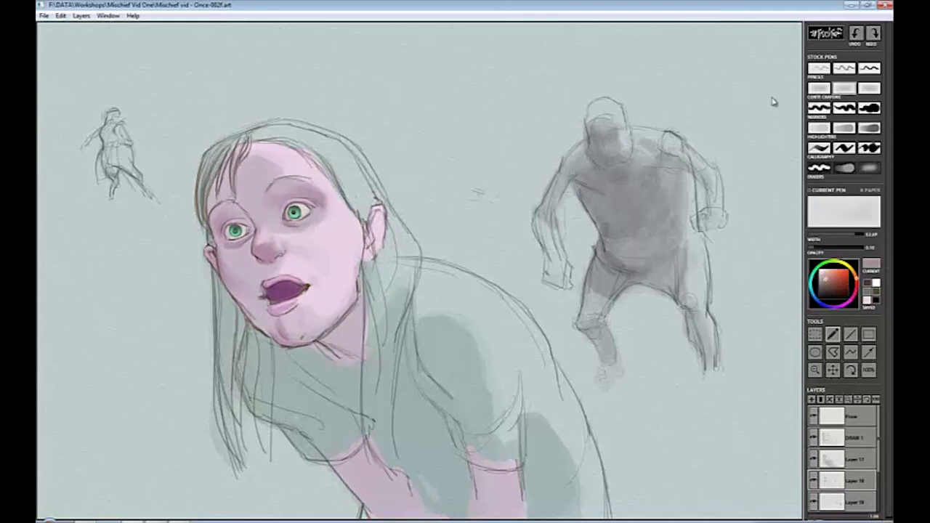
left_click_drag(304, 205, 321, 209)
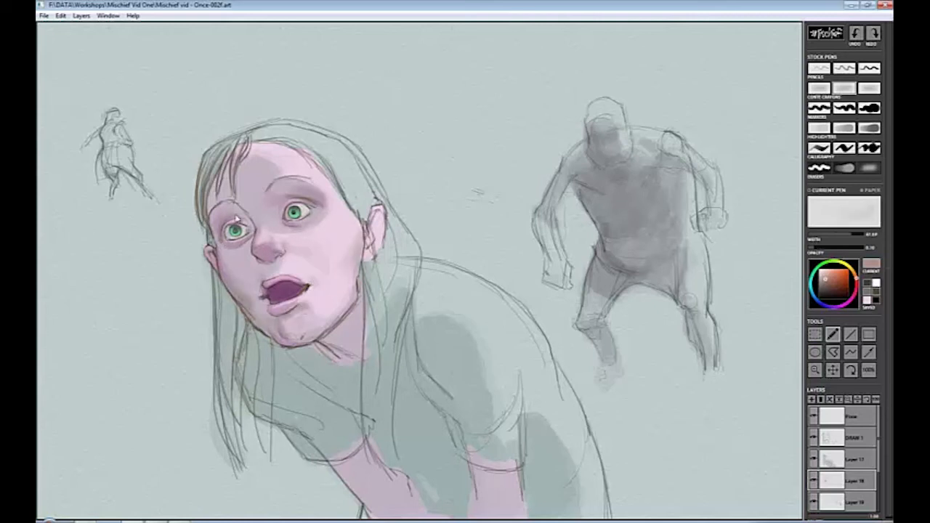
left_click(247, 272, "alt")
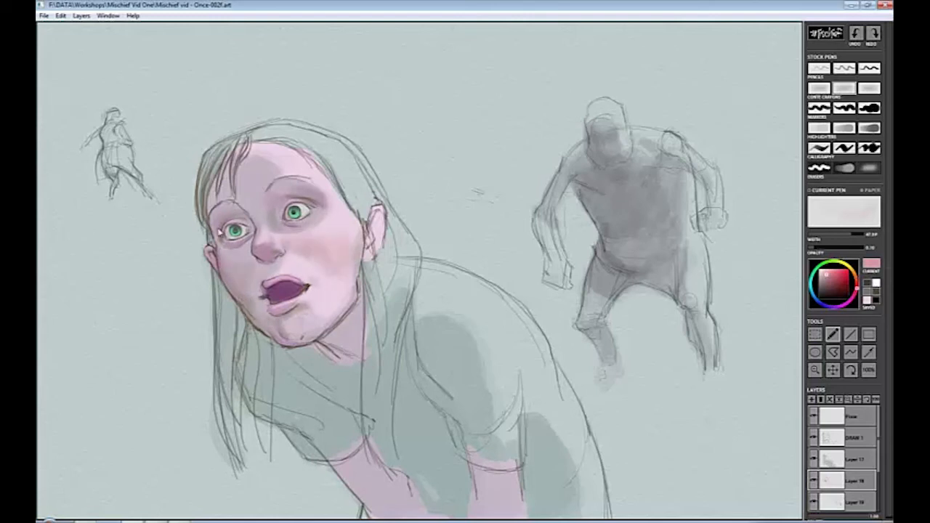
Define the woman's nostrils and mouth interior with dark red pencil, and add pale pink teeth.
key("2")
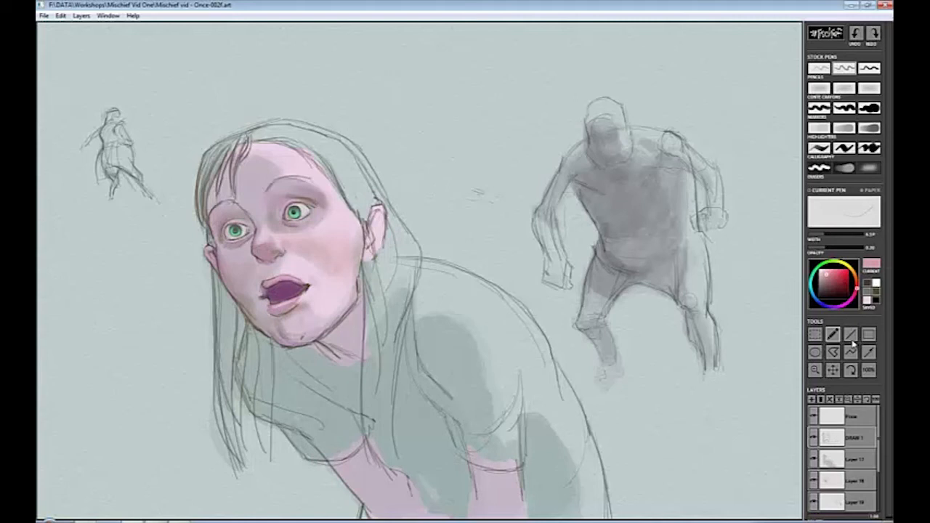
left_click(274, 257, "alt")
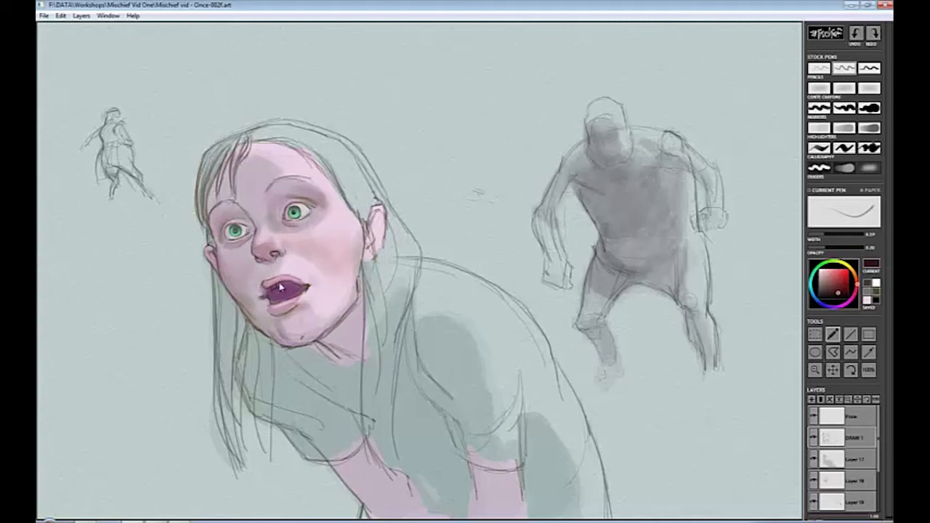
left_click(279, 308, "alt")
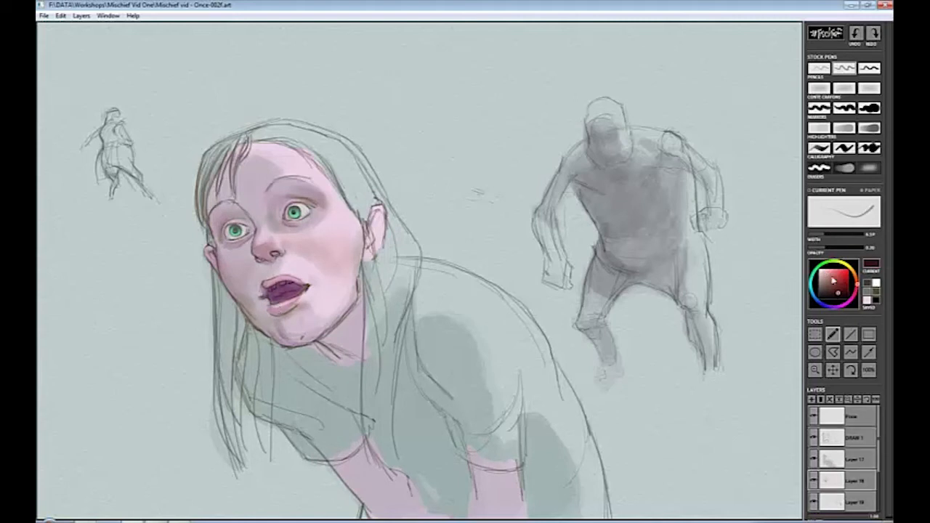
left_click(283, 288, "alt")
left_click(854, 303)
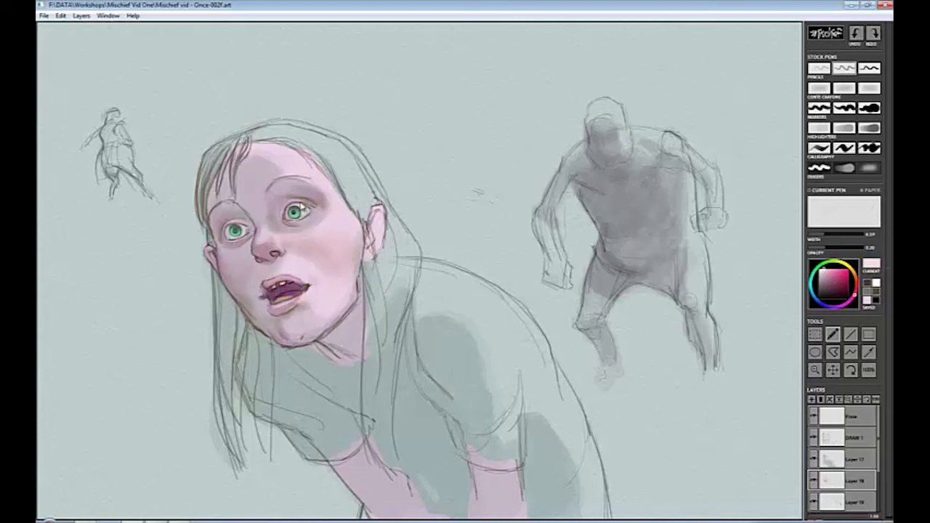
On a new layer above Layer 18, paint dark brown hair along the far side of the woman's forehead and face.
key("e")
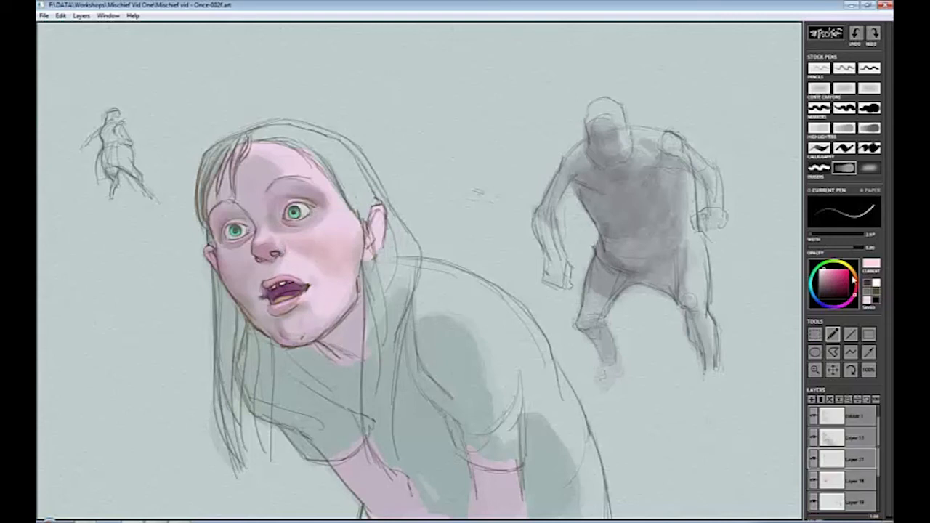
key("e")
left_click_drag(203, 156, 237, 459)
left_click_drag(213, 263, 215, 390)
key("e")
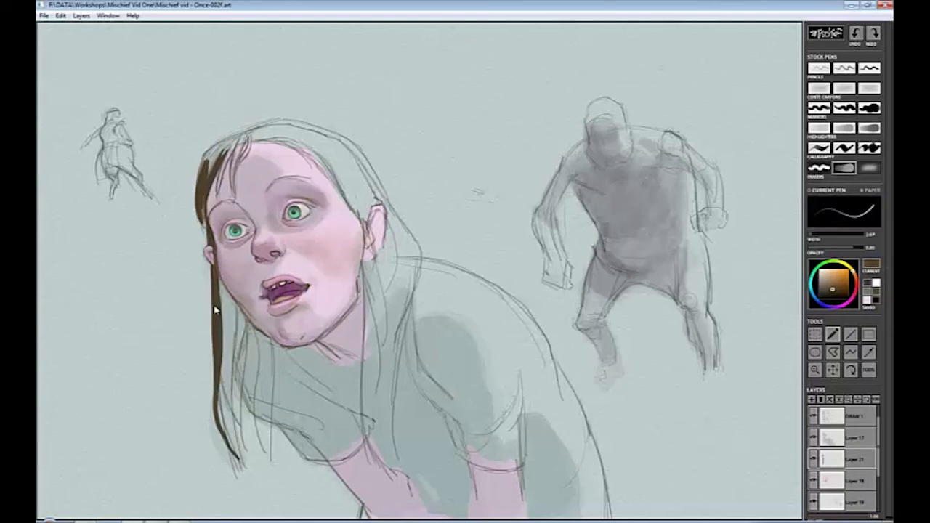
key("e")
mouse_move(225, 152)
left_mouse_down()
mouse_move(221, 193)
mouse_move(206, 184)
left_mouse_up()
left_click_drag(237, 138, 208, 185)
Check the freehand curve smoothing option in the preferences.
left_click(60, 16)
left_click(87, 178)
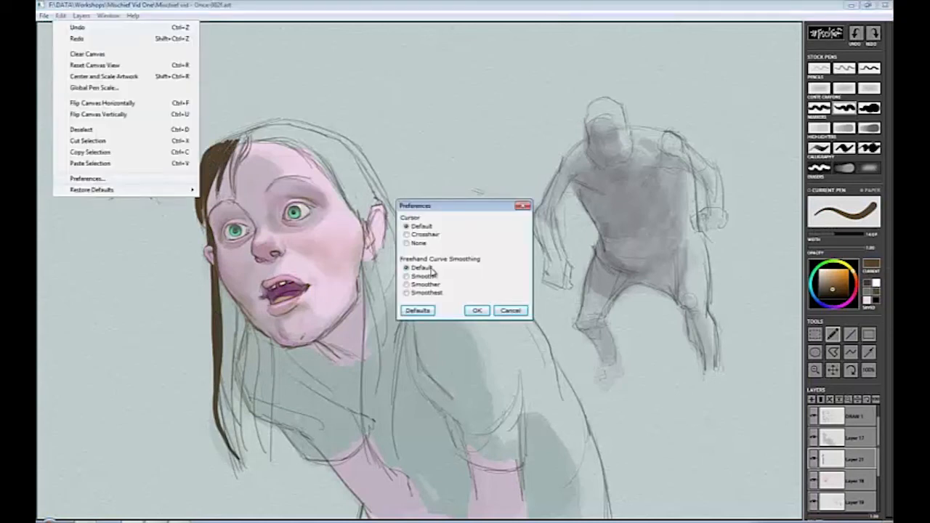
left_click(477, 311)
Paint the woman's brown fringe and the long strands hanging beside her far cheek and chin.
mouse_move(251, 129)
left_mouse_down()
mouse_move(215, 145)
mouse_move(232, 191)
mouse_move(234, 156)
left_mouse_up()
left_click_drag(218, 273, 247, 336)
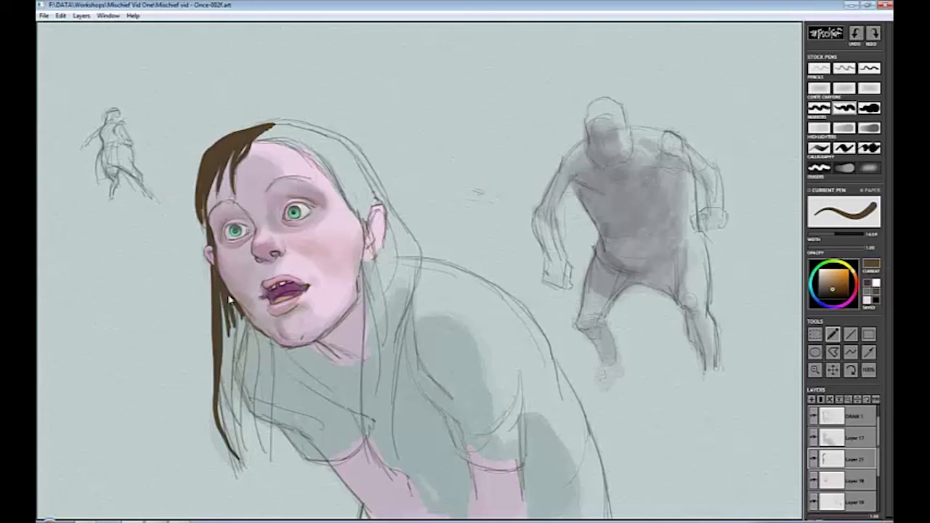
mouse_move(239, 298)
left_mouse_down()
mouse_move(261, 339)
mouse_move(276, 491)
left_mouse_up()
left_click_drag(252, 318, 234, 465)
mouse_move(266, 324)
left_mouse_down()
mouse_move(244, 463)
mouse_move(257, 384)
left_mouse_up()
left_click_drag(270, 328, 268, 426)
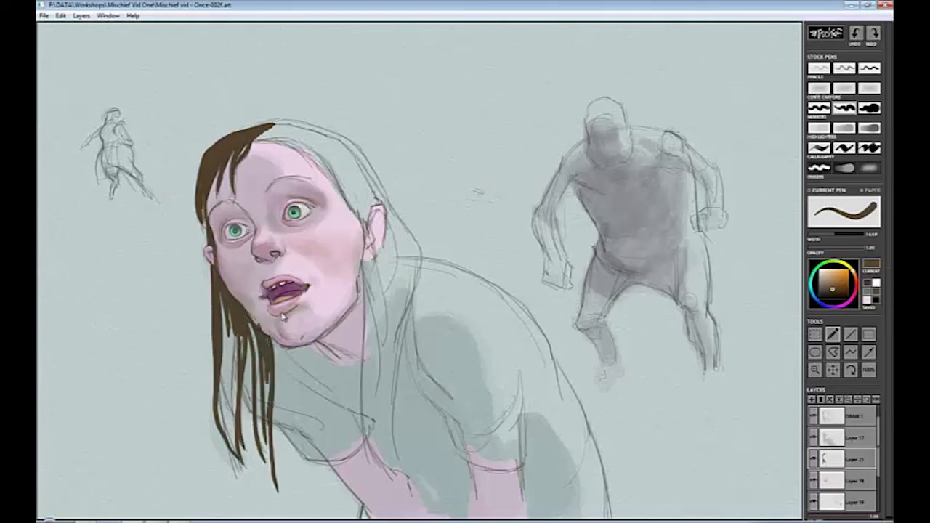
Trace the woman's hairline across her forehead in brown and add a long strand falling in front of her near ear.
key("e")
key("e")
left_click_drag(205, 173, 194, 234)
left_click_drag(259, 138, 343, 197)
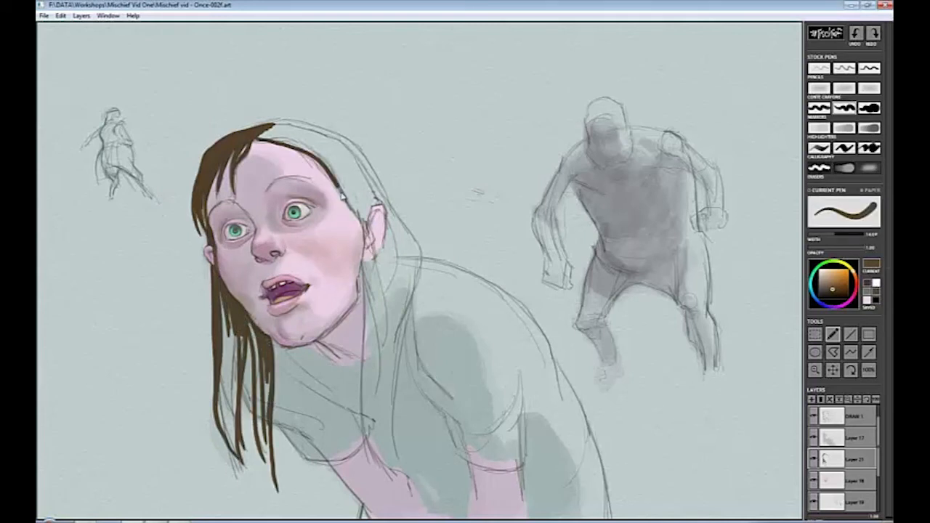
mouse_move(334, 159)
left_mouse_down()
mouse_move(378, 400)
mouse_move(353, 481)
left_mouse_up()
mouse_move(213, 267)
left_mouse_down()
mouse_move(186, 461)
mouse_move(207, 350)
mouse_move(203, 275)
left_mouse_up()
Outline the crown and outer contour of the woman's hair in brown down over her shoulder.
key("e")
key("e")
mouse_move(242, 123)
left_mouse_down()
mouse_move(297, 117)
mouse_move(420, 247)
mouse_move(382, 501)
left_mouse_up()
key("e")
left_click_drag(368, 154, 397, 215)
key("e")
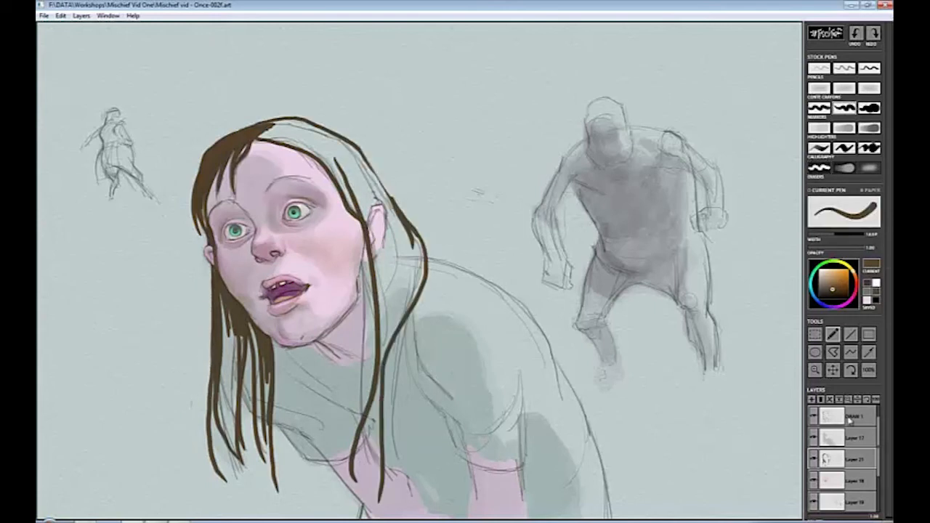
On a new layer above Layer 17, tone the woman's face with a muted teal highlighter.
left_click(811, 399)
left_click(819, 128)
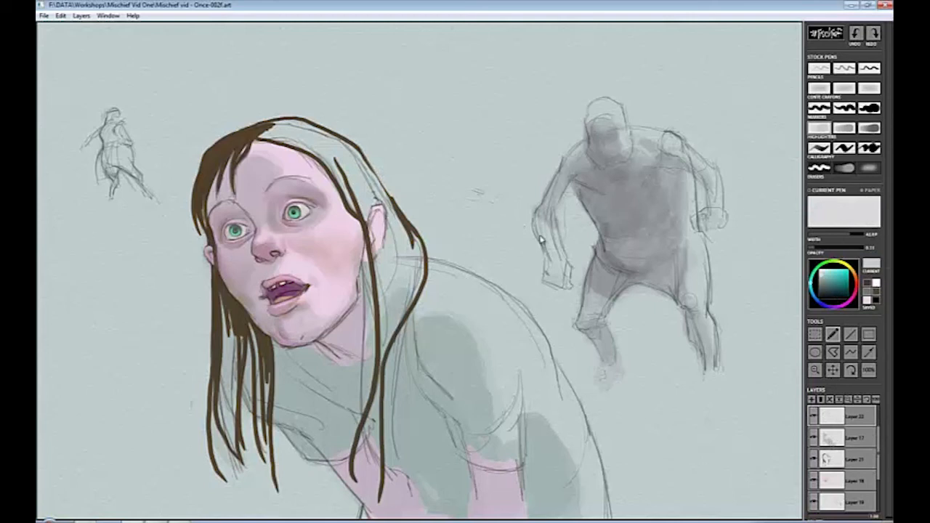
left_click(823, 289)
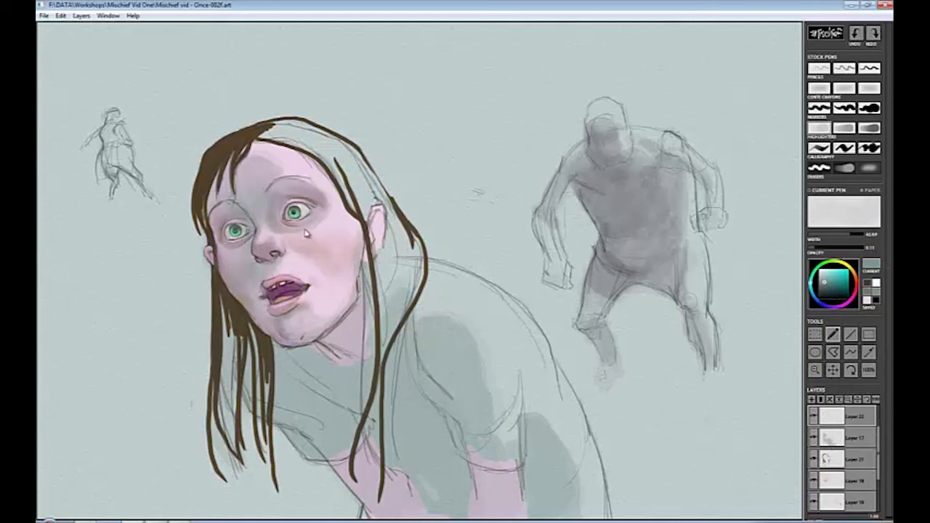
left_click_drag(304, 233, 327, 272)
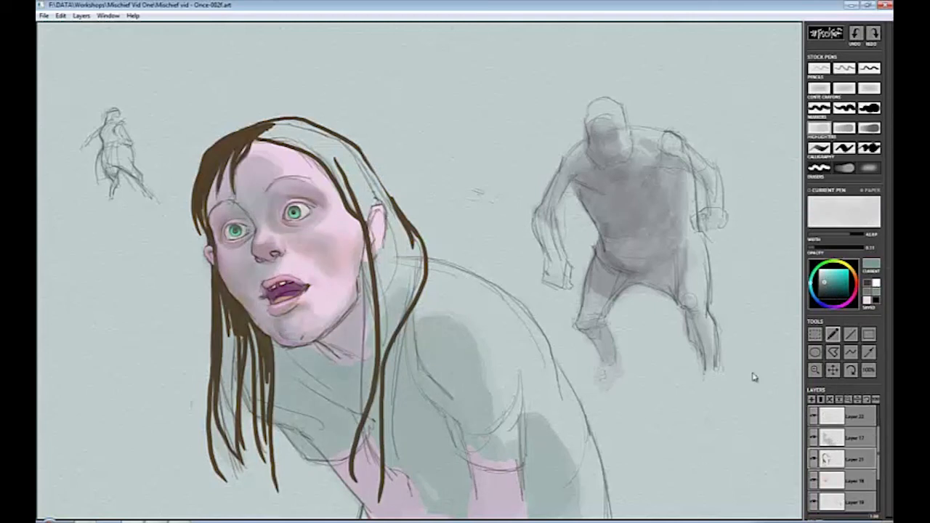
Save the artwork as a new version named Mischief vid - Once-002g.art.
scroll(653, 314, "down", 1)
scroll(652, 315, "down", 3)
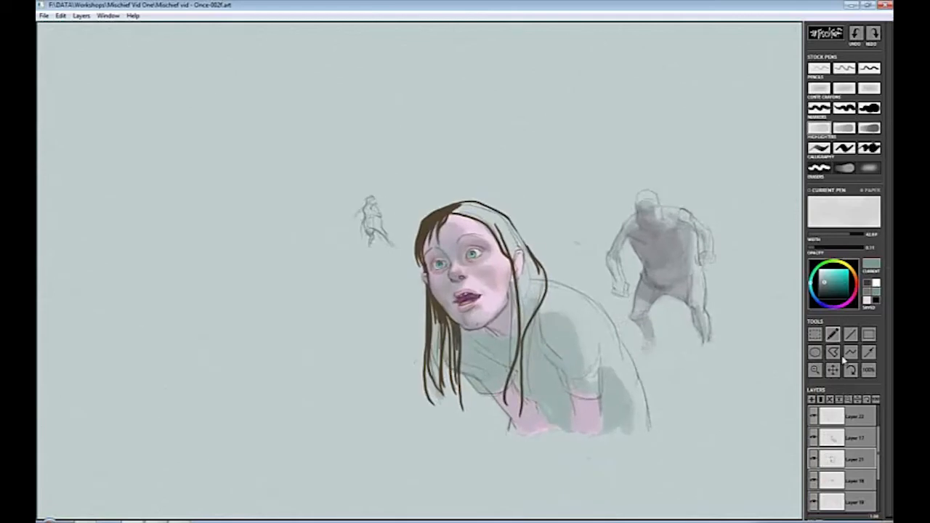
left_click(44, 15)
left_click(65, 64)
left_click(569, 340)
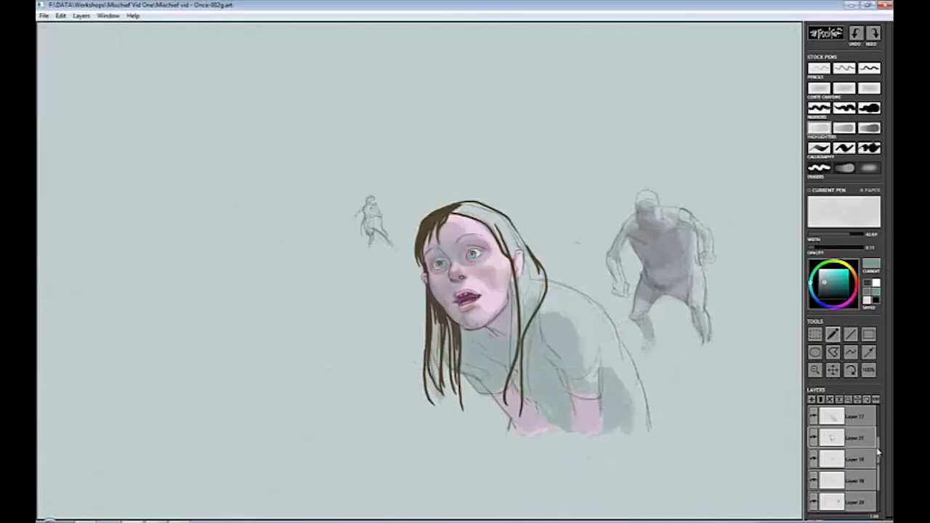
Rename Layer 22 as tones2 and Layer 17 as tones1.
double_click(855, 439)
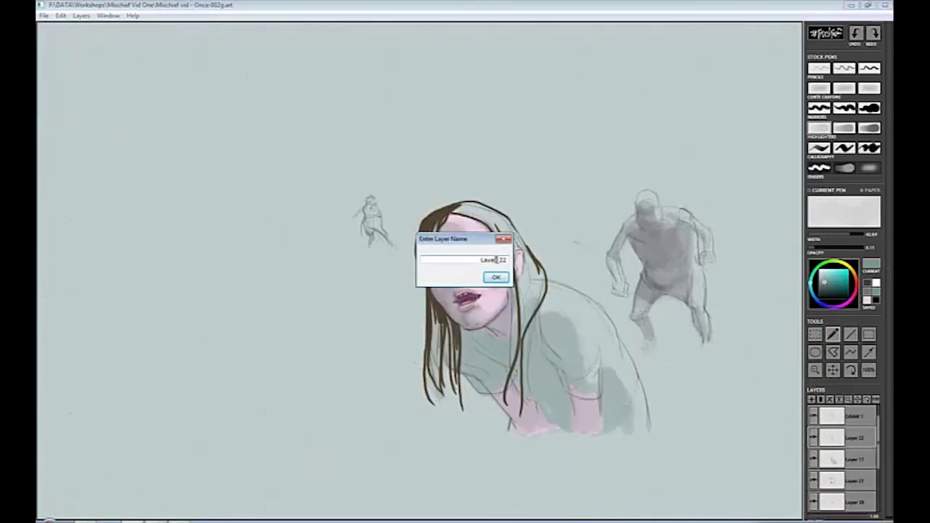
left_click_drag(507, 260, 479, 259)
type("tones2")
left_click(495, 278)
double_click(854, 459)
type("tones1")
left_click(497, 276)
Rename Layer 18 as girl block1.
left_click(833, 483)
scroll(833, 484, "down", 1)
double_click(833, 484)
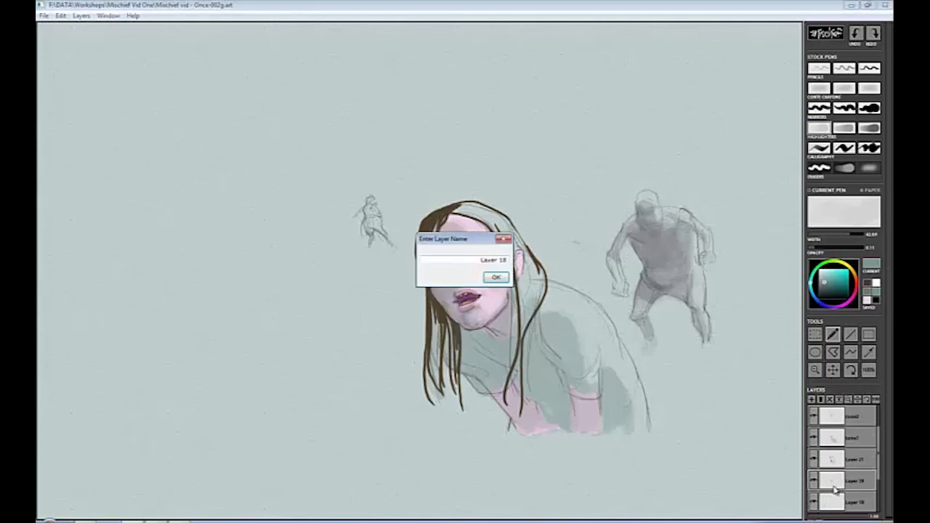
type("girldetail")
left_click(497, 277)
Extend the woman's forearms and block in her hands with a pale pink marker.
left_click(845, 110)
left_click(868, 300)
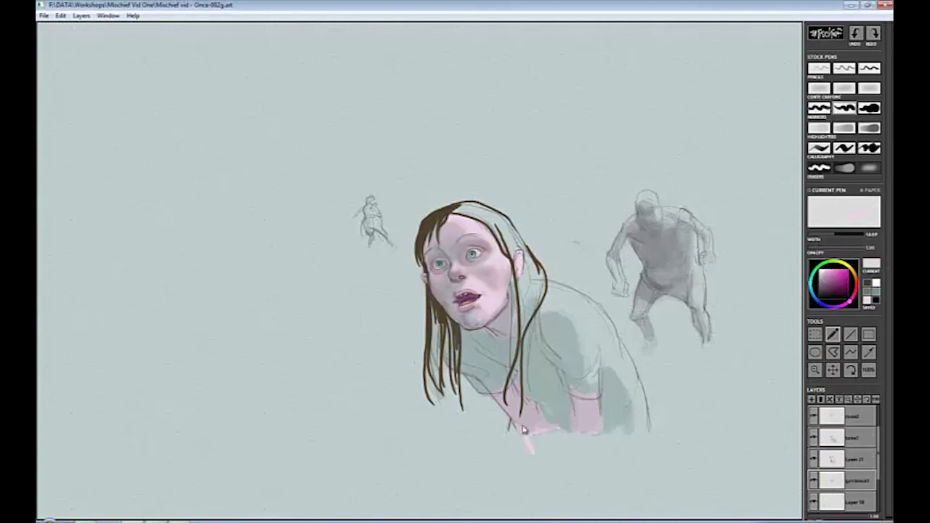
left_click_drag(526, 429, 550, 474)
left_click_drag(579, 433, 583, 472)
mouse_move(599, 427)
left_mouse_down()
mouse_move(534, 445)
mouse_move(561, 495)
left_mouse_up()
left_click_drag(583, 469, 590, 496)
Add a layer and block in the woman's shirt with solid yellow marker.
left_click(811, 399)
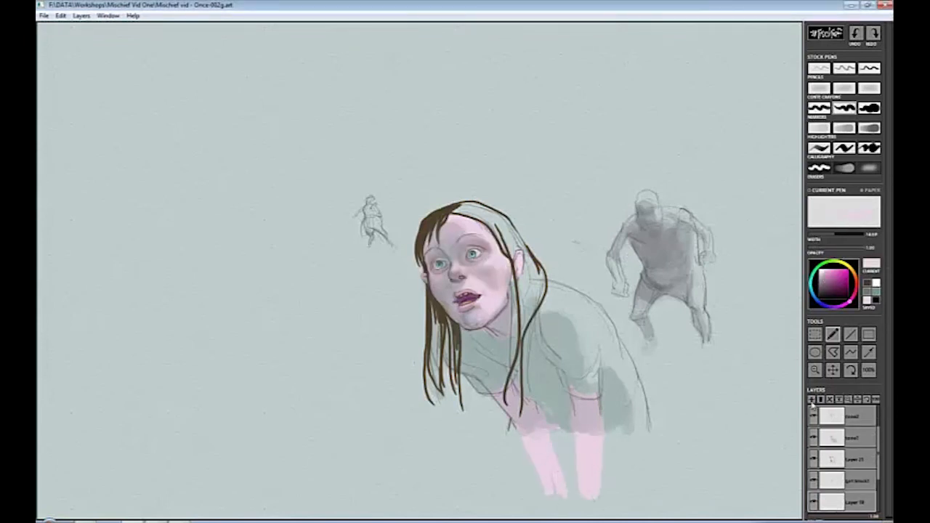
left_click(851, 268)
mouse_move(468, 331)
left_mouse_down()
mouse_move(472, 376)
mouse_move(486, 373)
mouse_move(504, 392)
mouse_move(500, 348)
mouse_move(520, 296)
mouse_move(520, 350)
mouse_move(550, 285)
mouse_move(595, 321)
mouse_move(577, 303)
mouse_move(536, 401)
mouse_move(587, 389)
mouse_move(566, 373)
mouse_move(591, 314)
mouse_move(614, 346)
mouse_move(611, 364)
mouse_move(634, 393)
mouse_move(607, 421)
mouse_move(574, 425)
mouse_move(579, 464)
mouse_move(526, 453)
mouse_move(576, 468)
mouse_move(619, 461)
mouse_move(559, 410)
mouse_move(643, 423)
mouse_move(652, 443)
left_mouse_up()
Fill the woman's hair with the sampled dark brown on Layer 21.
scroll(842, 450, "down", 1)
left_click(445, 217, "alt")
mouse_move(449, 205)
left_mouse_down()
mouse_move(508, 224)
mouse_move(539, 273)
mouse_move(514, 263)
mouse_move(531, 300)
mouse_move(542, 285)
mouse_move(528, 325)
mouse_move(513, 311)
mouse_move(520, 393)
mouse_move(436, 377)
mouse_move(450, 341)
mouse_move(442, 340)
mouse_move(481, 342)
mouse_move(495, 369)
mouse_move(462, 359)
mouse_move(518, 343)
left_mouse_up()
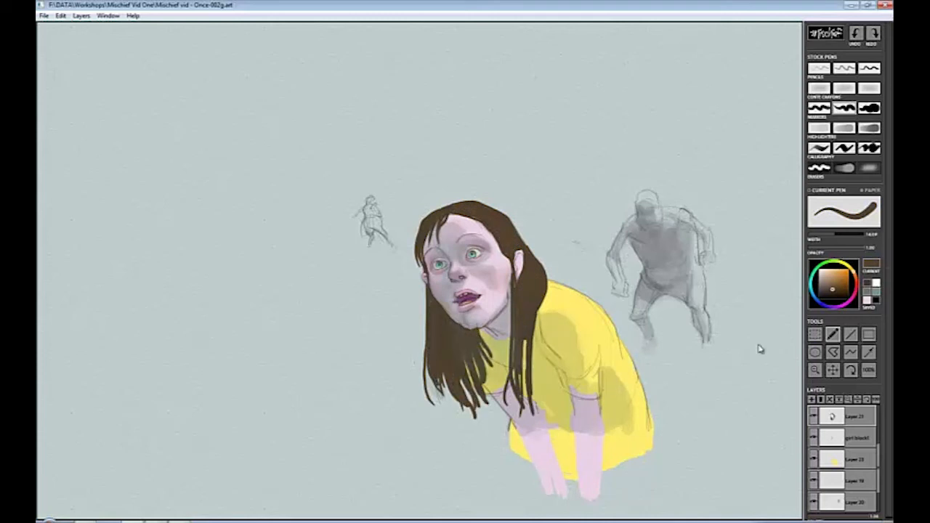
Briefly show Layer 12 to compare the figures with the original thumbnail frame.
scroll(843, 458, "down", 2)
left_click(813, 481)
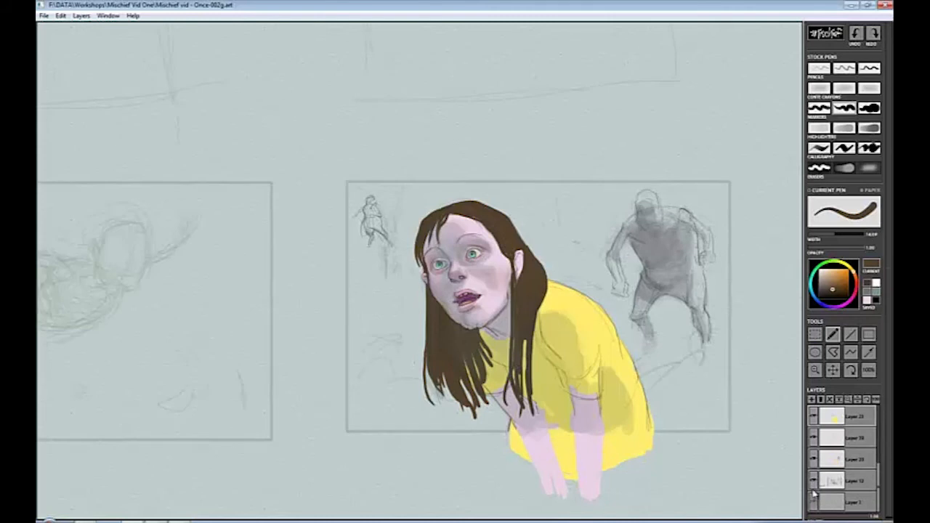
left_click(813, 481)
On a new layer above Layer 12, block in a large grey rock beneath the small distant figure with a heavy marker.
left_click(856, 481)
left_click(812, 400)
left_click(869, 108)
left_click(821, 286)
mouse_move(318, 270)
left_mouse_down()
mouse_move(393, 245)
mouse_move(396, 270)
mouse_move(225, 335)
mouse_move(369, 363)
mouse_move(320, 308)
mouse_move(363, 359)
mouse_move(378, 494)
mouse_move(337, 483)
mouse_move(151, 374)
mouse_move(51, 473)
mouse_move(247, 465)
mouse_move(328, 421)
mouse_move(439, 442)
mouse_move(351, 391)
left_mouse_up()
On a new layer moved beneath Layer 12, block in grey-green tree trunks behind the rock and the woman.
left_click(812, 400)
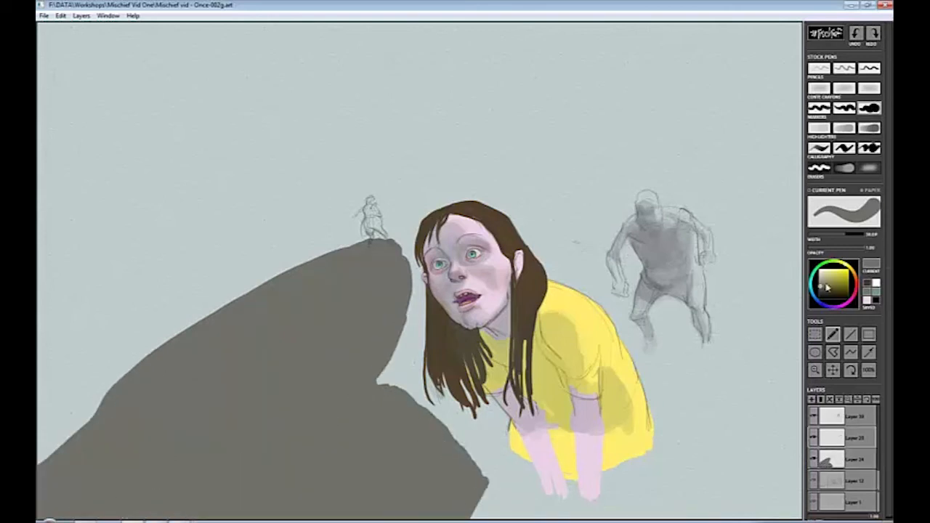
left_click(821, 280)
left_click_drag(853, 274, 838, 263)
mouse_move(544, 180)
left_mouse_down()
mouse_move(547, 215)
mouse_move(565, 179)
mouse_move(563, 234)
left_mouse_up()
mouse_move(300, 93)
left_mouse_down()
mouse_move(298, 263)
mouse_move(312, 263)
left_mouse_up()
left_click_drag(836, 438, 837, 483)
mouse_move(314, 263)
left_mouse_down()
mouse_move(326, 182)
mouse_move(320, 109)
left_mouse_up()
mouse_move(290, 132)
left_mouse_down()
mouse_move(278, 186)
mouse_move(195, 312)
mouse_move(199, 156)
mouse_move(322, 21)
mouse_move(198, 188)
mouse_move(263, 72)
mouse_move(265, 25)
left_mouse_up()
left_click_drag(522, 93, 526, 220)
left_click_drag(709, 111, 749, 332)
left_click_drag(755, 109, 632, 333)
key("ctrl+z")
key("ctrl+z")
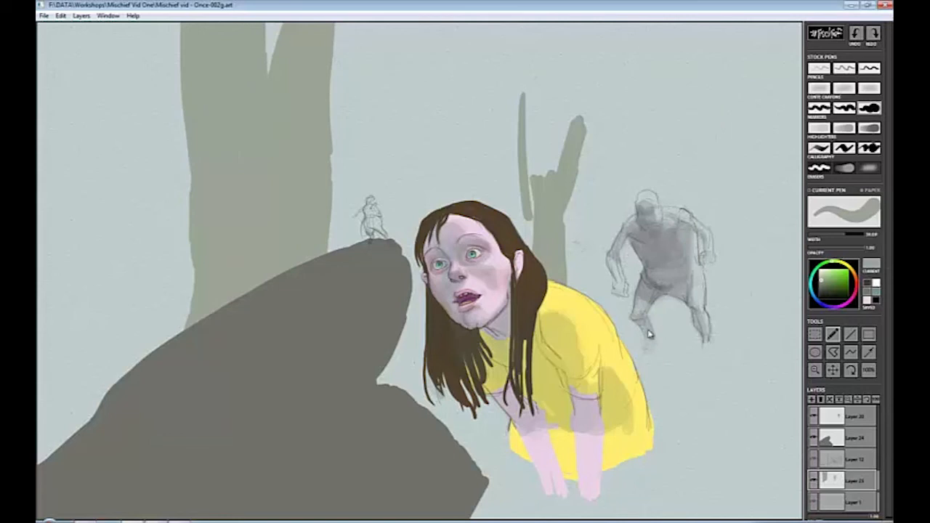
Extend the grey-green forest with branches behind the woman, a limb behind the crouching man and wide trunks framing the scene.
mouse_move(593, 300)
left_mouse_down()
mouse_move(772, 249)
mouse_move(601, 303)
left_mouse_up()
mouse_move(570, 177)
left_mouse_down()
mouse_move(535, 216)
mouse_move(542, 104)
mouse_move(482, 114)
mouse_move(580, 156)
mouse_move(582, 106)
left_mouse_up()
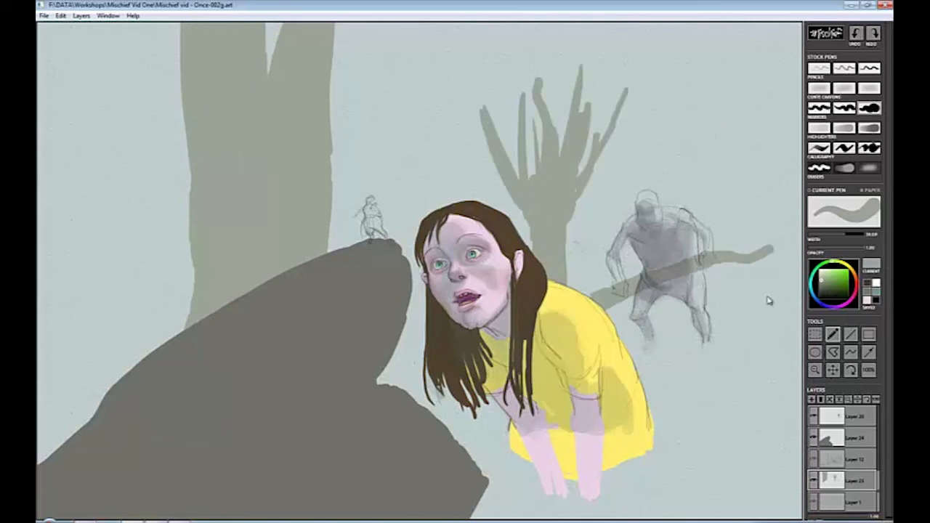
left_click_drag(361, 26, 337, 156)
mouse_move(58, 26)
left_mouse_down()
mouse_move(147, 353)
mouse_move(128, 370)
left_mouse_up()
mouse_move(114, 327)
left_mouse_down()
mouse_move(68, 301)
mouse_move(62, 239)
left_mouse_up()
mouse_move(788, 26)
left_mouse_down()
mouse_move(737, 504)
mouse_move(773, 382)
mouse_move(768, 290)
mouse_move(791, 27)
left_mouse_up()
left_click_drag(478, 90, 511, 173)
left_click_drag(516, 65, 540, 201)
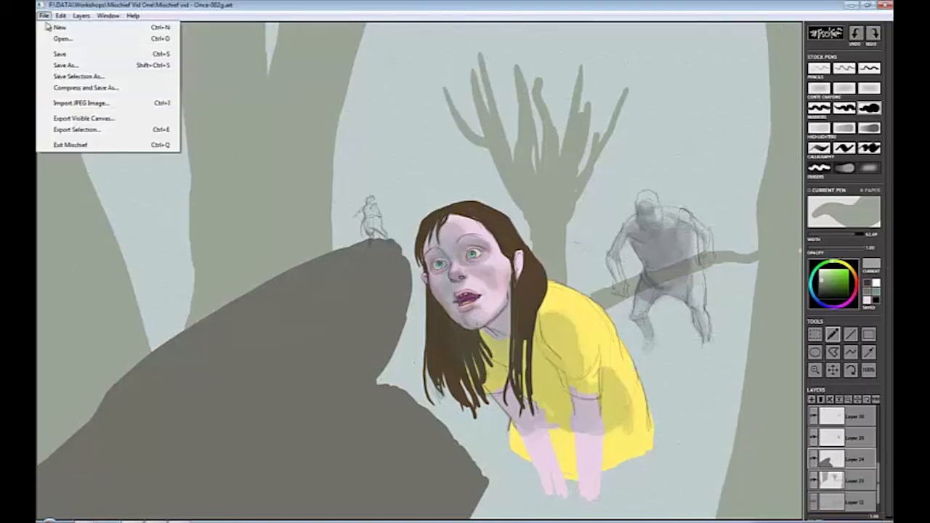
Import a JPEG photo of lichen-covered stone, then scale, move and rotate it over the grey rock.
left_click(66, 109)
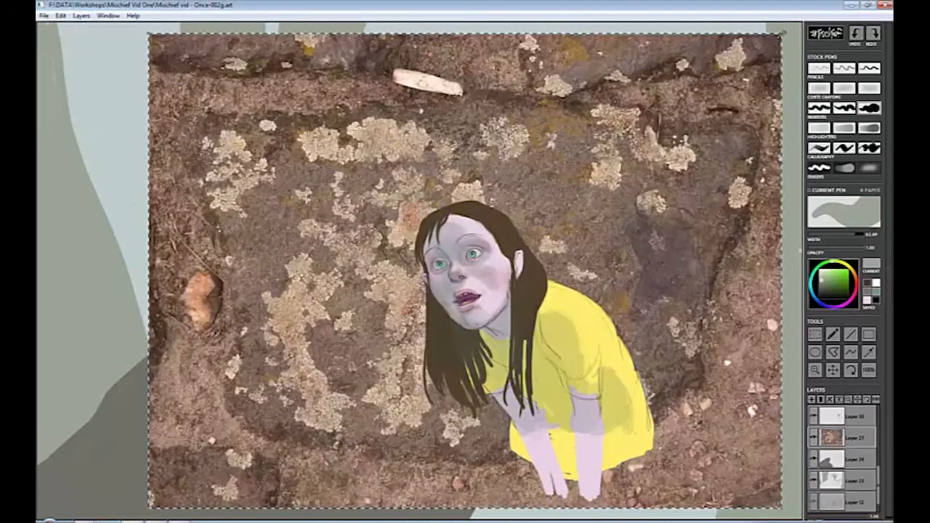
left_click_drag(783, 32, 572, 114)
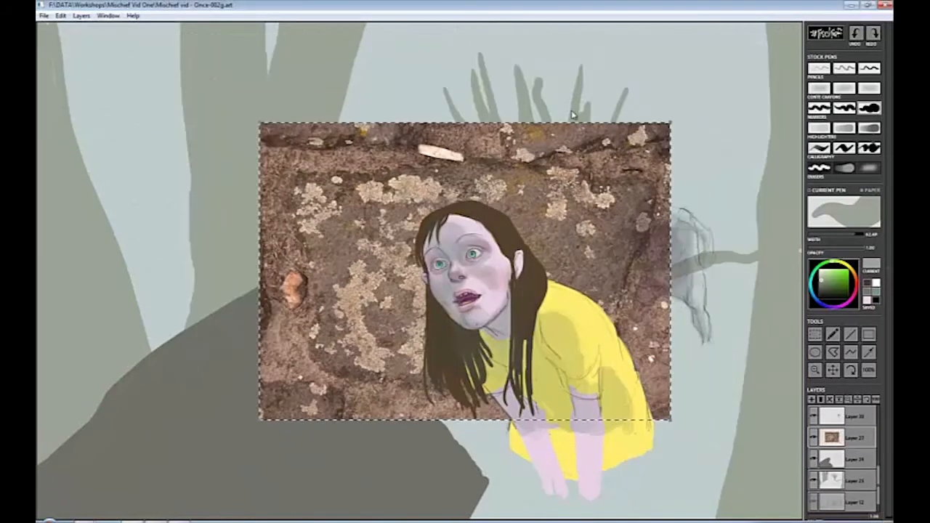
left_click_drag(514, 314, 331, 408)
left_click_drag(429, 280, 520, 244)
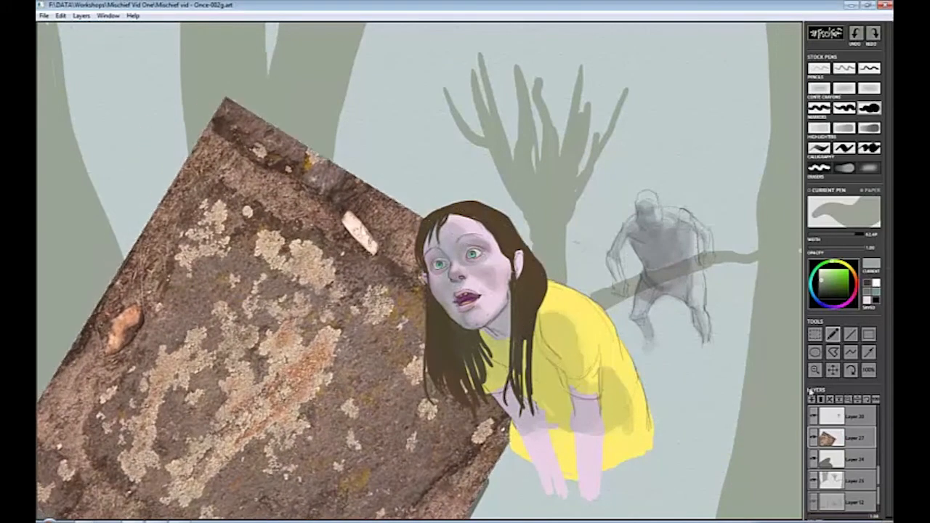
Lower the stone photo layer's opacity, then reposition and scale the photo to fit over the grey rock shape.
left_click_drag(869, 517, 836, 518)
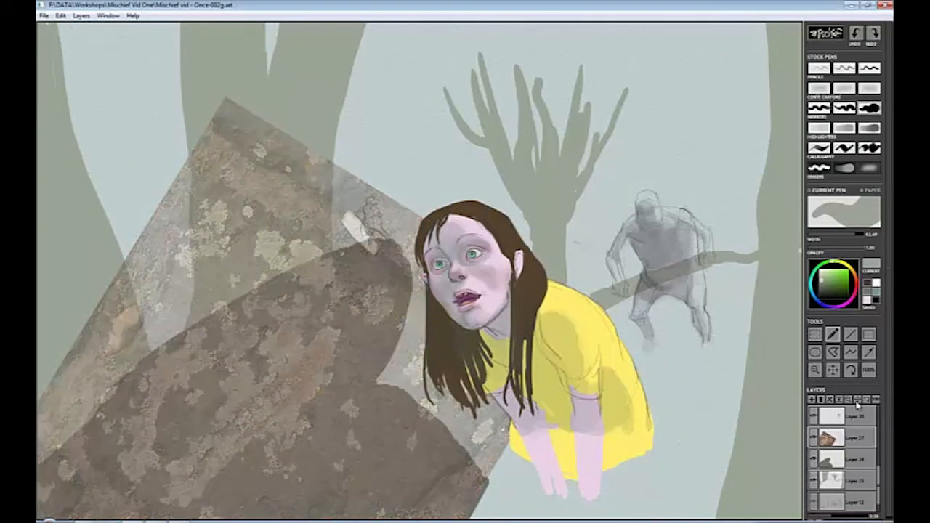
left_click_drag(268, 322, 305, 387)
left_click_drag(471, 449, 421, 431)
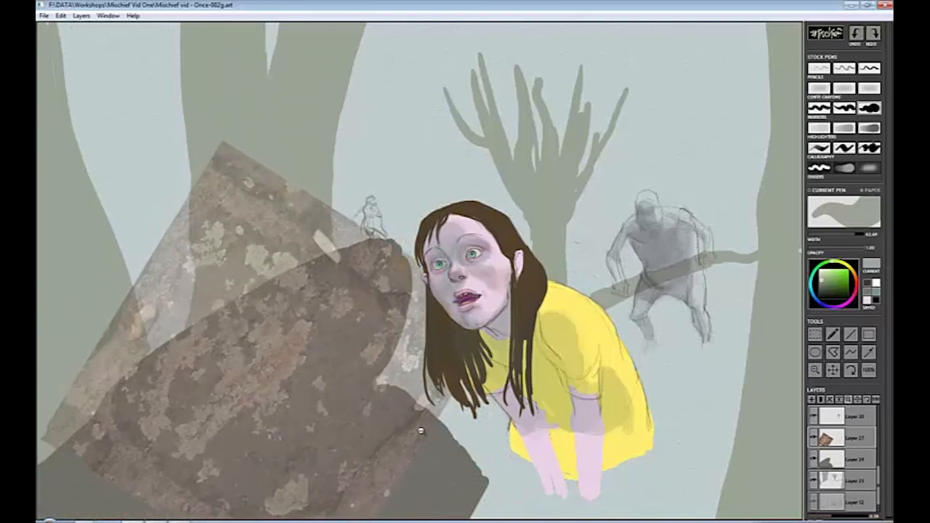
Erase the parts of the stone photo that extend beyond the rock's outline, then raise the photo layer's opacity.
left_click(833, 334)
mouse_move(218, 149)
left_mouse_down()
mouse_move(239, 166)
mouse_move(73, 379)
mouse_move(371, 224)
mouse_move(124, 353)
mouse_move(109, 376)
mouse_move(419, 290)
mouse_move(434, 267)
mouse_move(444, 401)
mouse_move(434, 327)
mouse_move(351, 240)
mouse_move(179, 324)
mouse_move(236, 291)
mouse_move(108, 384)
mouse_move(51, 441)
left_mouse_up()
left_click(869, 168)
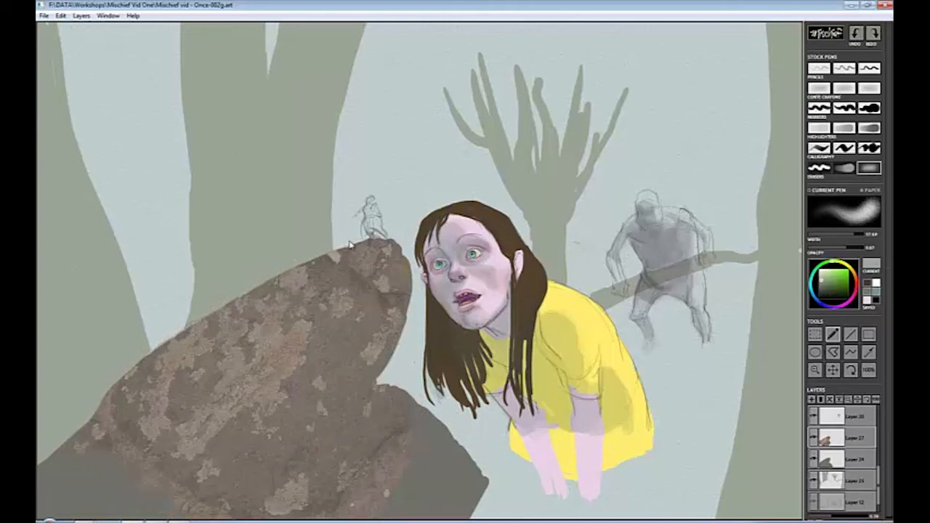
left_click(819, 168)
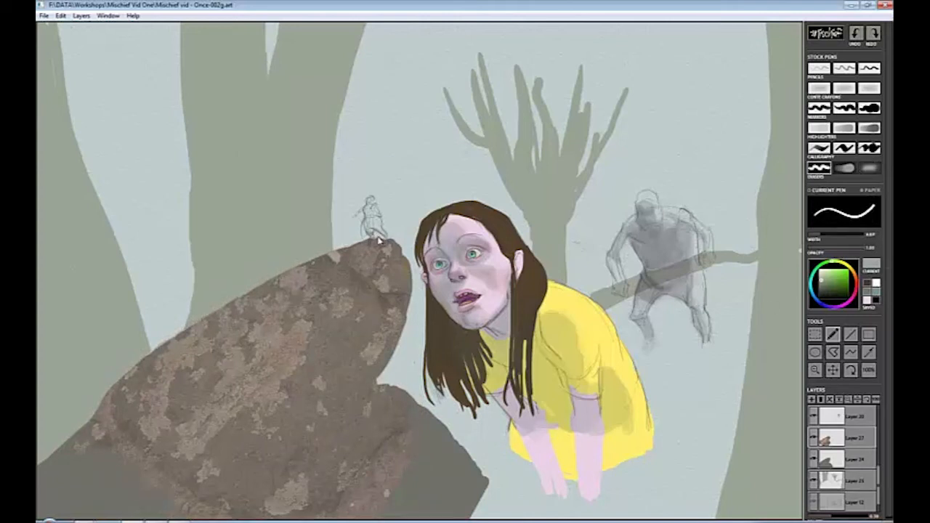
left_click_drag(833, 517, 840, 516)
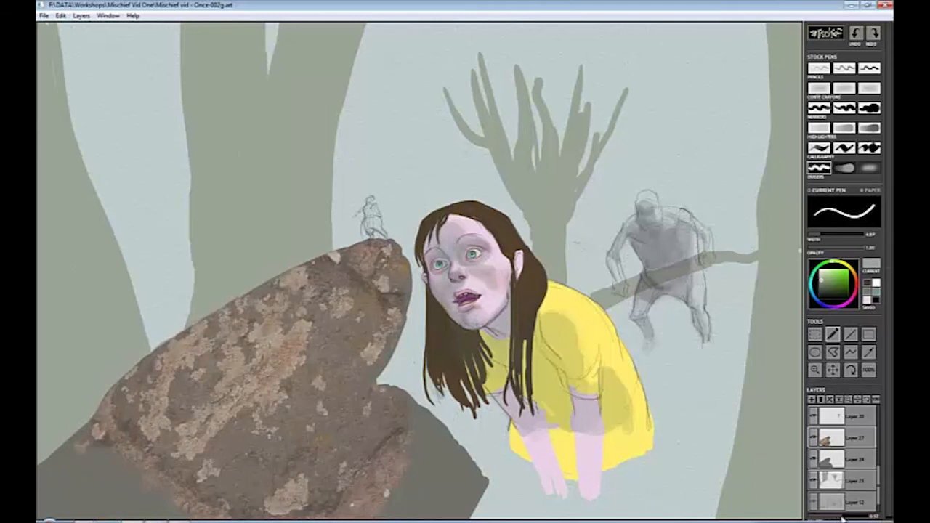
On a new layer above the textured rock, draw dark pencil cracks and contour lines around the rock's tip and underside.
left_click(812, 400)
left_click(827, 450)
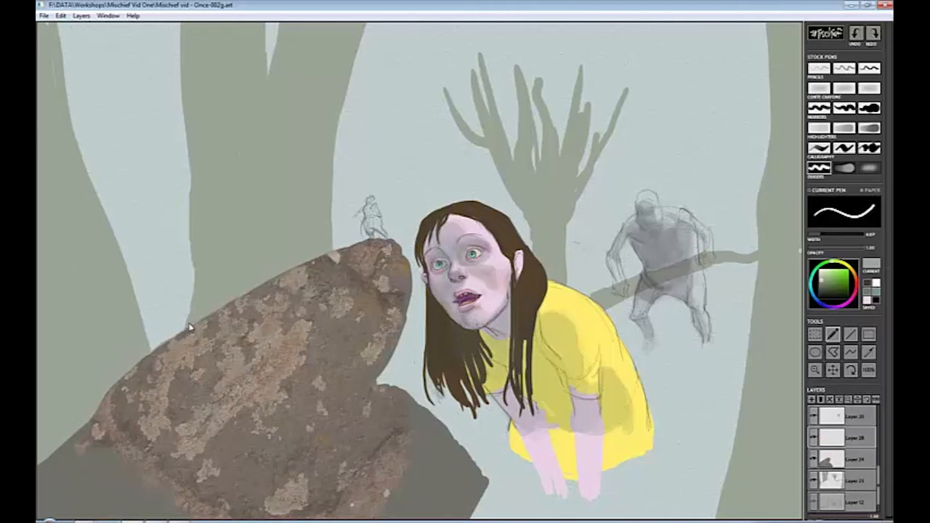
key("e")
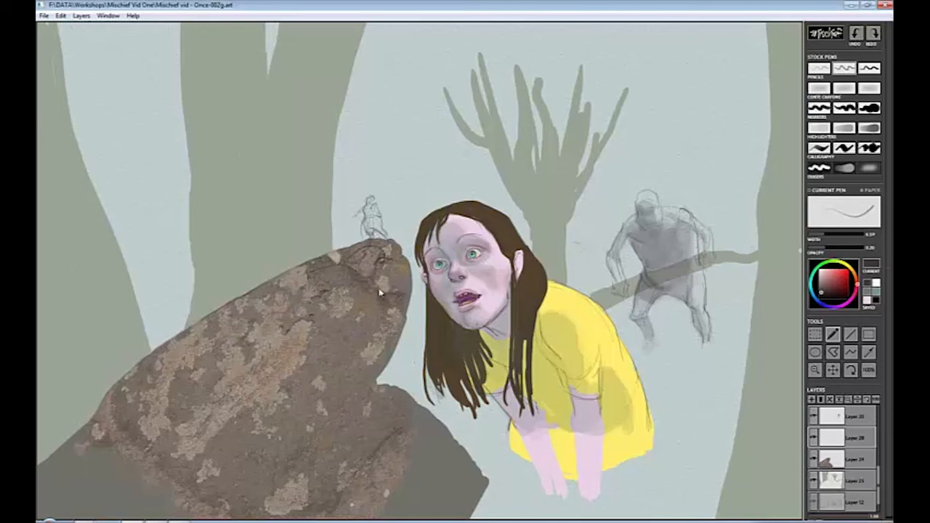
left_click_drag(390, 260, 408, 263)
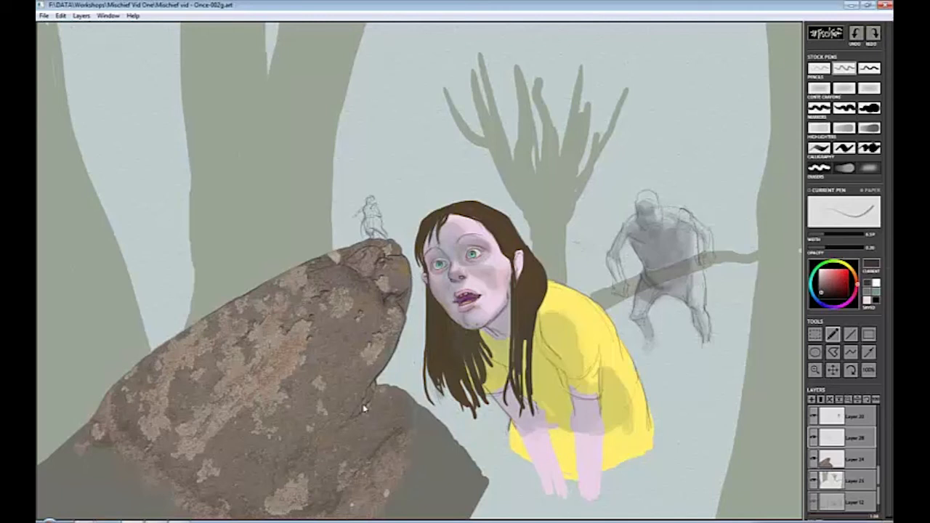
Sample a brown-grey from the rock, lighten it and brush a soft Conte crayon patch on the rock's lower-left area.
left_click(818, 88)
left_click(165, 473, "alt")
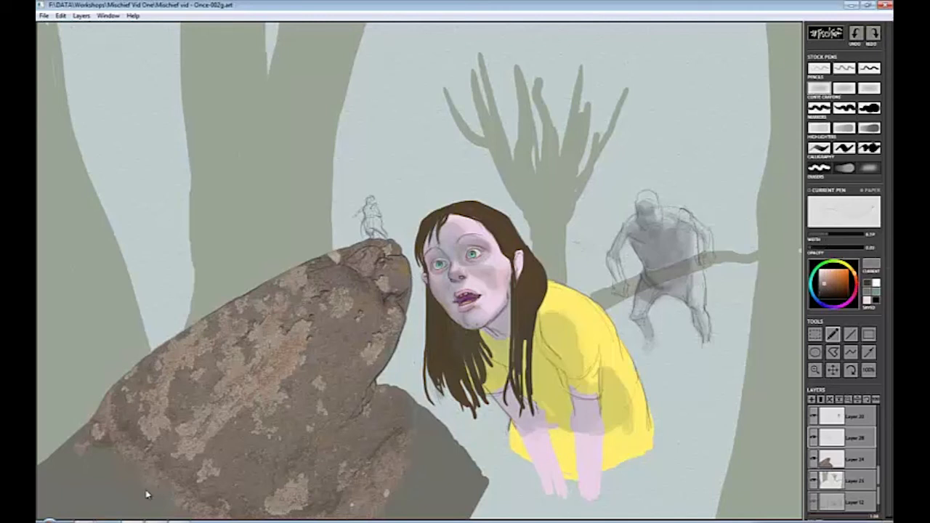
left_click(823, 277)
left_click(845, 88)
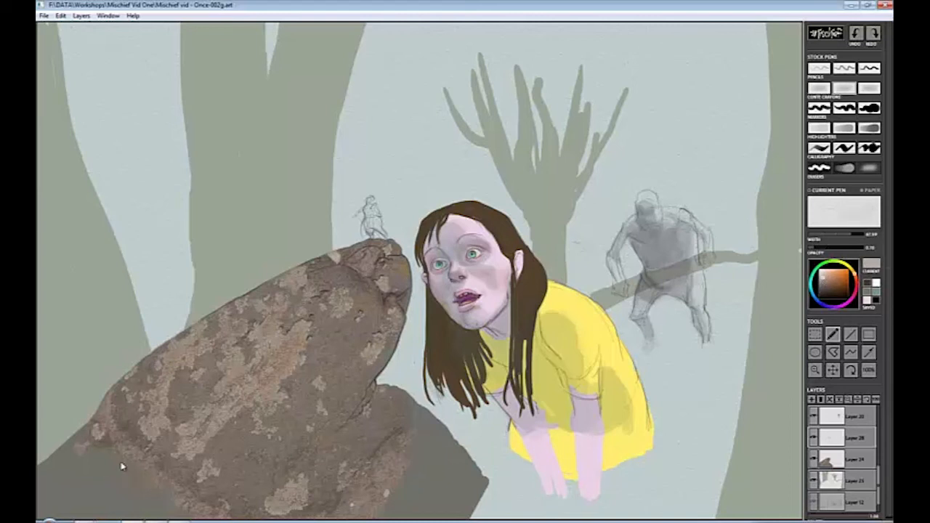
left_click_drag(121, 465, 116, 456)
On a new layer above the pencil cracks, shade the rock's edges and hollows with a wide Conte crayon in dark purple and dark green.
left_click(837, 418)
left_click(844, 308)
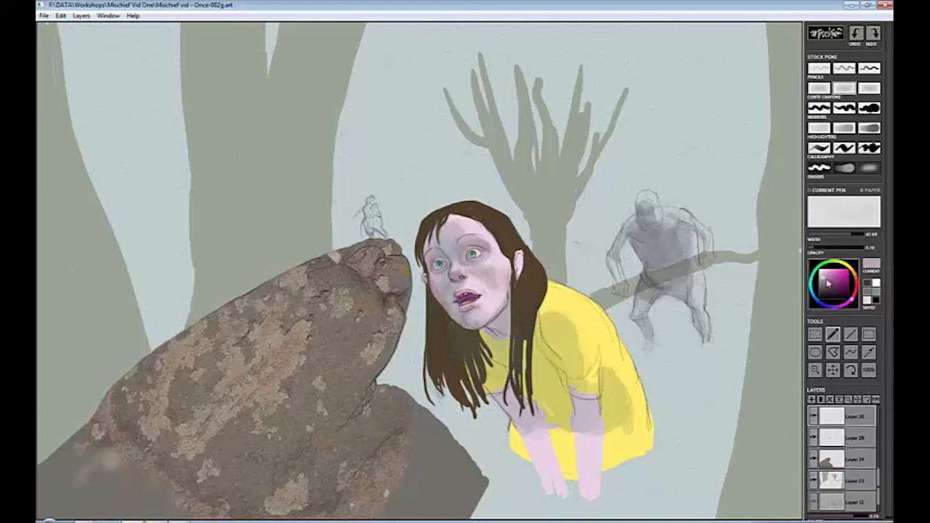
left_click(834, 296)
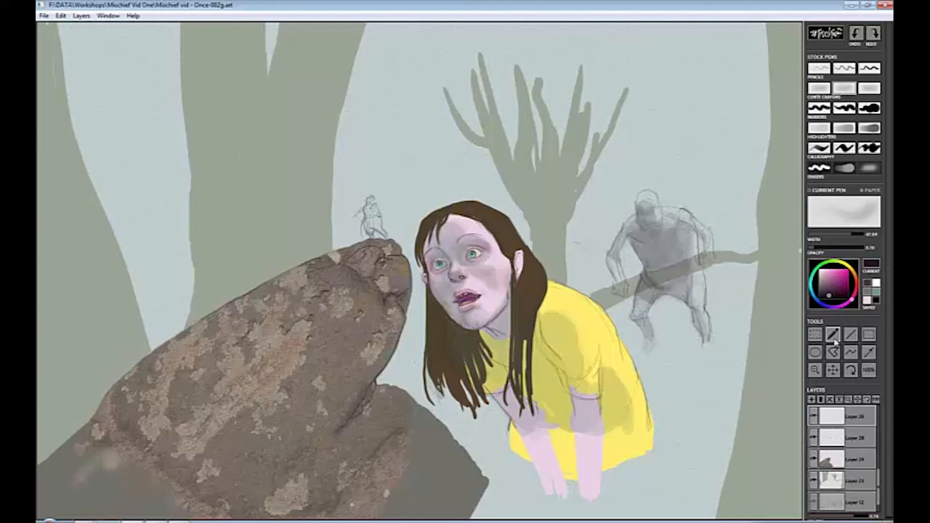
mouse_move(93, 415)
left_mouse_down()
mouse_move(134, 448)
mouse_move(188, 360)
mouse_move(218, 336)
mouse_move(192, 362)
mouse_move(191, 340)
mouse_move(239, 326)
mouse_move(379, 353)
mouse_move(354, 361)
mouse_move(274, 463)
mouse_move(198, 453)
mouse_move(157, 490)
mouse_move(158, 430)
mouse_move(119, 417)
mouse_move(140, 487)
mouse_move(229, 304)
mouse_move(248, 297)
mouse_move(325, 462)
mouse_move(397, 463)
mouse_move(397, 479)
mouse_move(356, 387)
mouse_move(388, 312)
mouse_move(323, 248)
mouse_move(232, 378)
mouse_move(221, 492)
mouse_move(123, 512)
mouse_move(152, 458)
mouse_move(294, 359)
mouse_move(274, 476)
mouse_move(398, 476)
mouse_move(349, 501)
left_mouse_up()
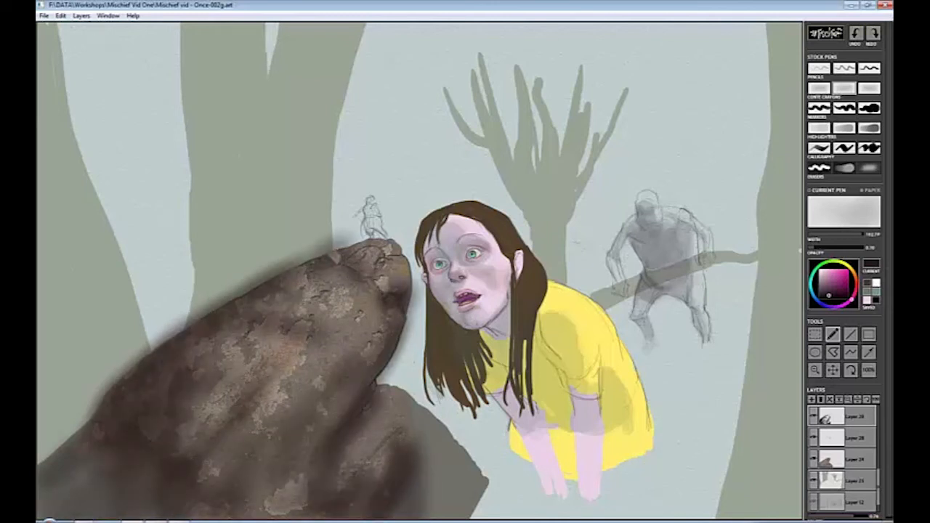
left_click_drag(414, 484, 465, 476)
left_click(828, 263)
mouse_move(222, 336)
left_mouse_down()
mouse_move(256, 329)
mouse_move(255, 406)
mouse_move(332, 434)
mouse_move(373, 290)
mouse_move(407, 342)
mouse_move(215, 407)
mouse_move(132, 405)
mouse_move(138, 356)
left_mouse_up()
Erase the dark shading that spills past the rock's upper slope and its edge facing the woman.
key("e")
mouse_move(342, 239)
left_mouse_down()
mouse_move(315, 260)
mouse_move(345, 250)
mouse_move(356, 234)
mouse_move(269, 269)
mouse_move(318, 255)
mouse_move(211, 309)
mouse_move(258, 280)
left_mouse_up()
mouse_move(415, 289)
left_mouse_down()
mouse_move(406, 318)
mouse_move(420, 311)
mouse_move(413, 301)
mouse_move(402, 343)
mouse_move(417, 332)
mouse_move(388, 377)
left_mouse_up()
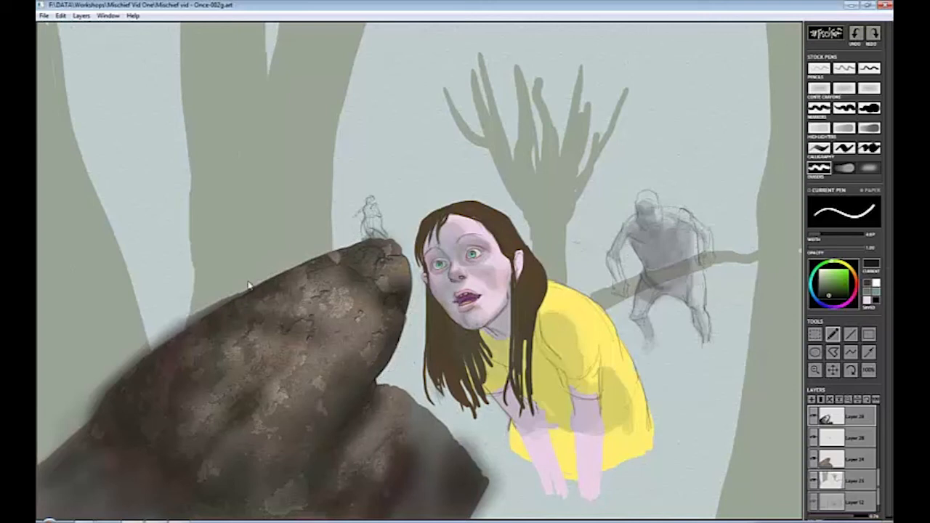
mouse_move(248, 284)
left_mouse_down()
mouse_move(156, 349)
mouse_move(196, 307)
mouse_move(82, 412)
mouse_move(103, 396)
mouse_move(50, 430)
mouse_move(100, 398)
left_mouse_up()
key("e")
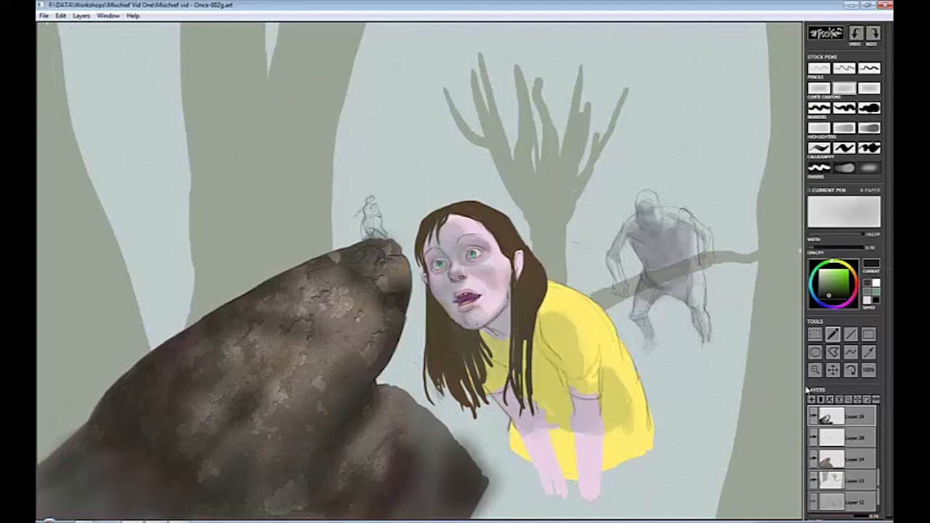
On a new layer, draw a dark rectangular frame above the rock and fill it with white using a heavy marker.
key("ctrl+shift+n")
key("m")
mouse_move(78, 42)
left_mouse_down()
mouse_move(255, 160)
mouse_move(303, 152)
left_mouse_up()
left_click(176, 103)
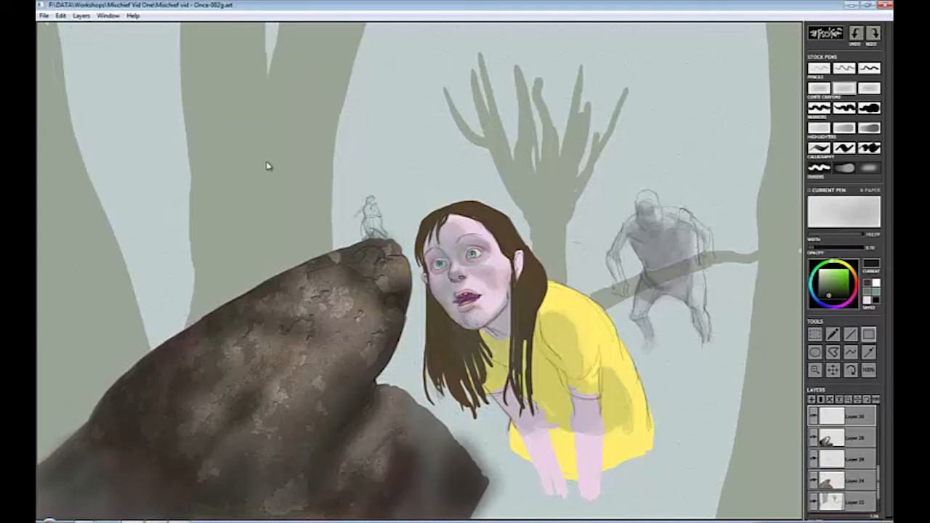
key("b")
mouse_move(52, 35)
left_mouse_down()
mouse_move(339, 205)
mouse_move(313, 247)
left_mouse_up()
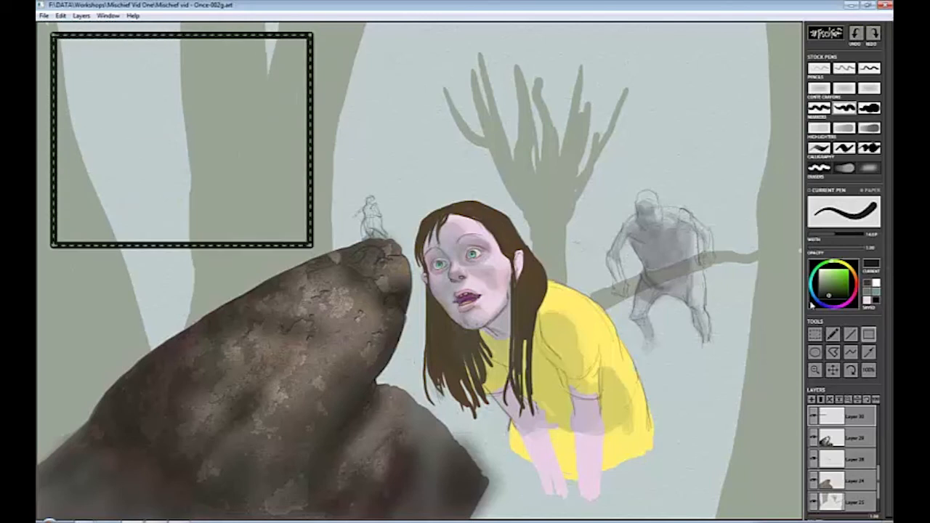
mouse_move(152, 87)
left_mouse_down()
mouse_move(104, 77)
mouse_move(80, 44)
mouse_move(301, 45)
mouse_move(255, 72)
mouse_move(289, 94)
mouse_move(75, 79)
mouse_move(69, 239)
mouse_move(245, 238)
mouse_move(293, 173)
mouse_move(129, 150)
mouse_move(175, 218)
mouse_move(255, 219)
left_mouse_up()
Paint a dark green and a dark purple colour swatch side by side near the top of the white panel.
left_click(831, 298)
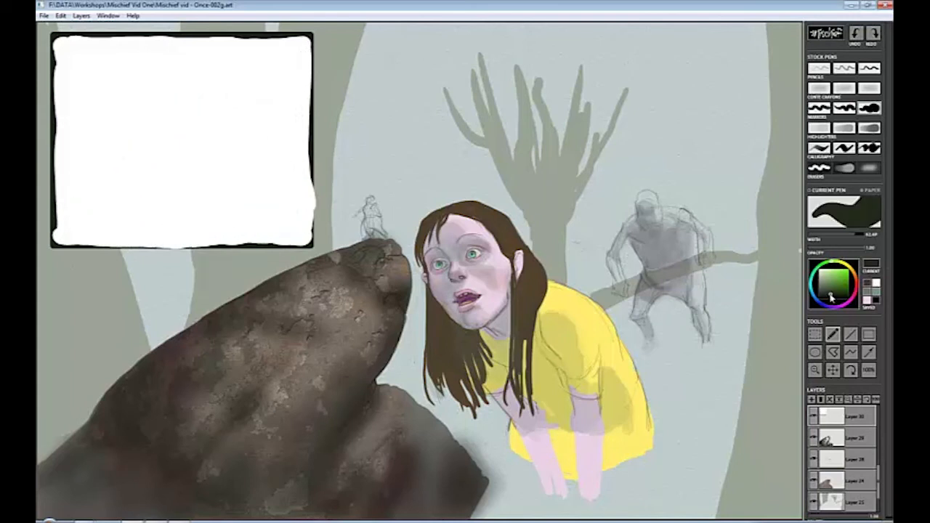
mouse_move(86, 69)
left_mouse_down()
mouse_move(102, 97)
mouse_move(147, 70)
mouse_move(154, 101)
left_mouse_up()
left_click(841, 306)
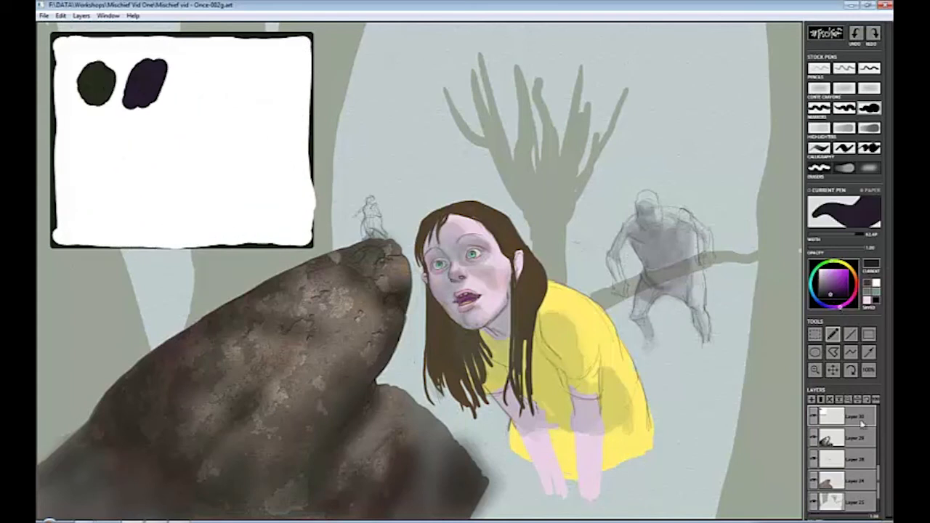
Rename the swatch panel's layer as Col SWATCH.
double_click(805, 415)
left_click_drag(507, 260, 480, 259)
type("Col SWATCH")
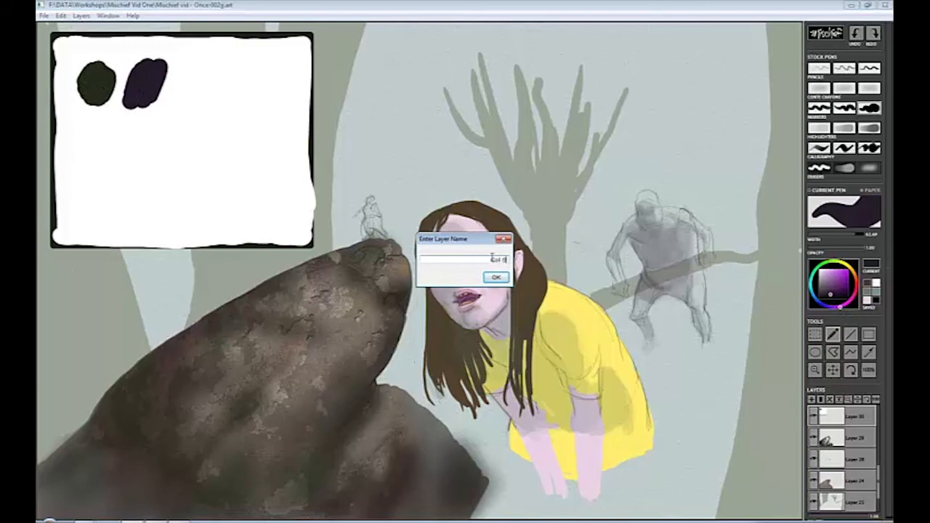
key("Return")
Paint lilac, pink, peach and brown swatches in a row along the bottom of the white panel.
left_click(866, 300)
mouse_move(99, 192)
left_mouse_down()
mouse_move(110, 197)
mouse_move(105, 218)
mouse_move(153, 211)
mouse_move(204, 221)
mouse_move(245, 202)
mouse_move(247, 221)
left_mouse_up()
left_click(856, 298)
left_click(843, 282)
left_click(858, 285)
left_click(827, 286)
On Layer 29, lighten the rock's upper edge below the small figure by erasing the dark shading with a soft eraser.
left_click(869, 167)
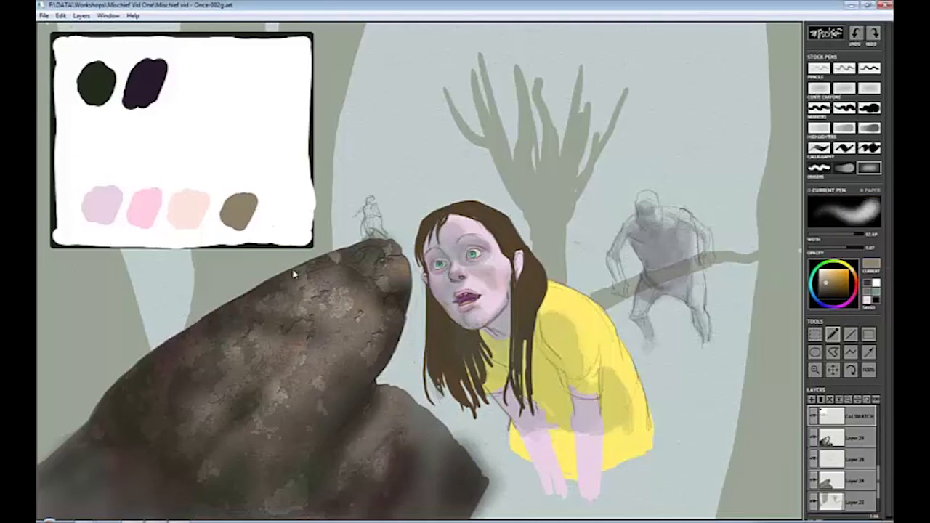
left_click_drag(878, 478, 878, 472)
left_click(835, 465)
left_click_drag(287, 270, 334, 260)
Carve fine highlights around the rock's tip and cracks by erasing the shading with small hard and soft erasers.
left_click(823, 128)
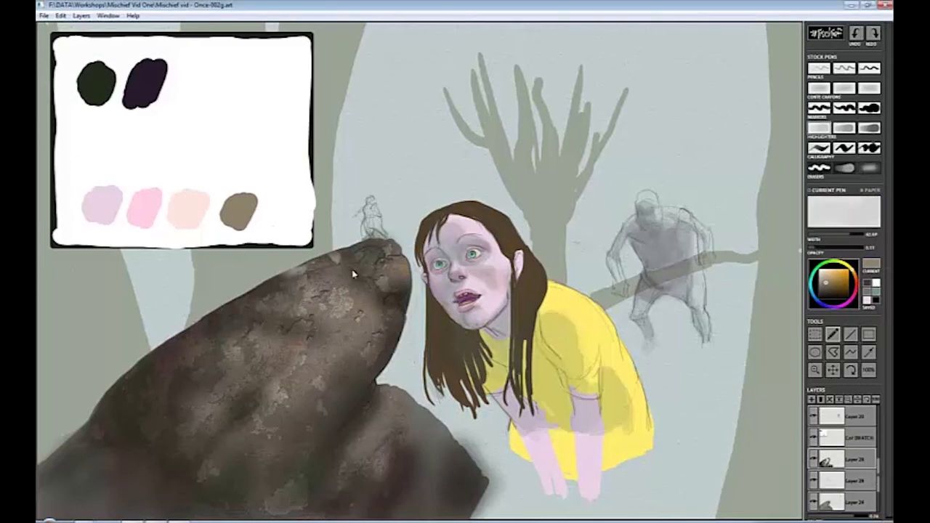
key("e")
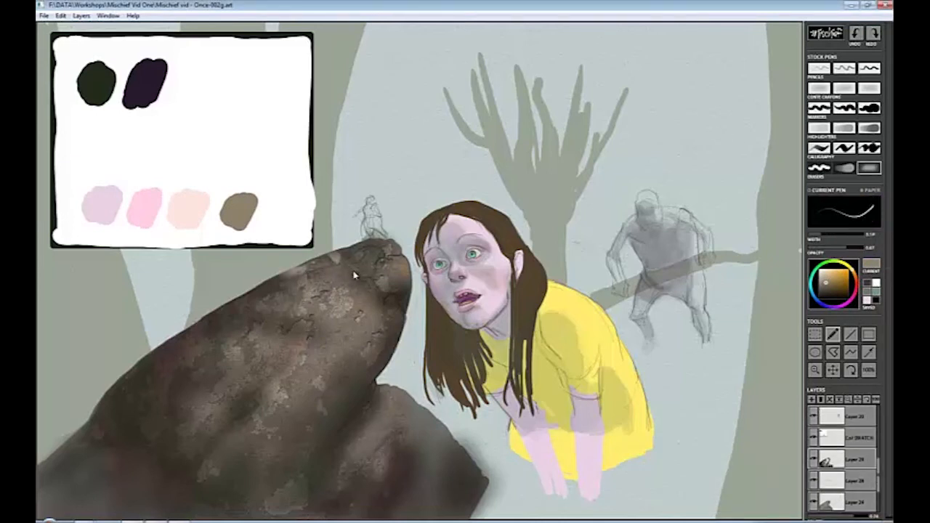
scroll(367, 263, "up", 3)
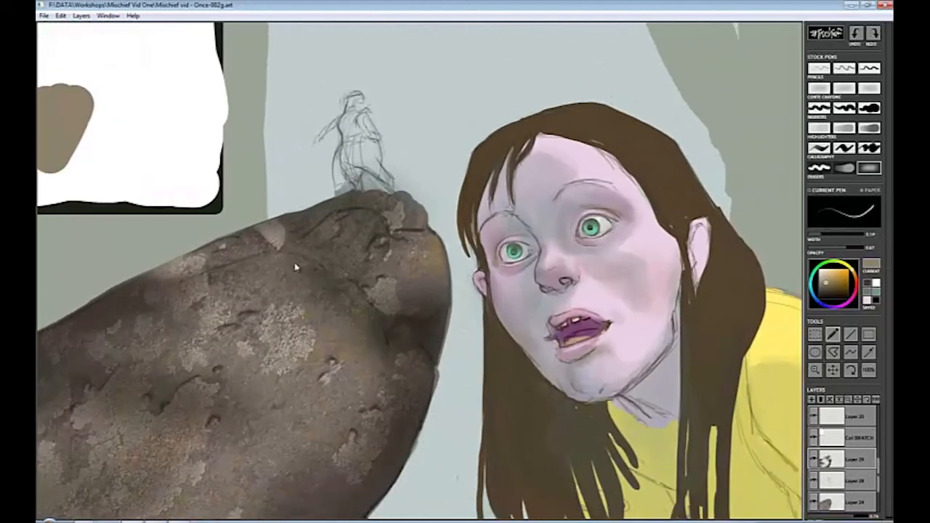
key("e")
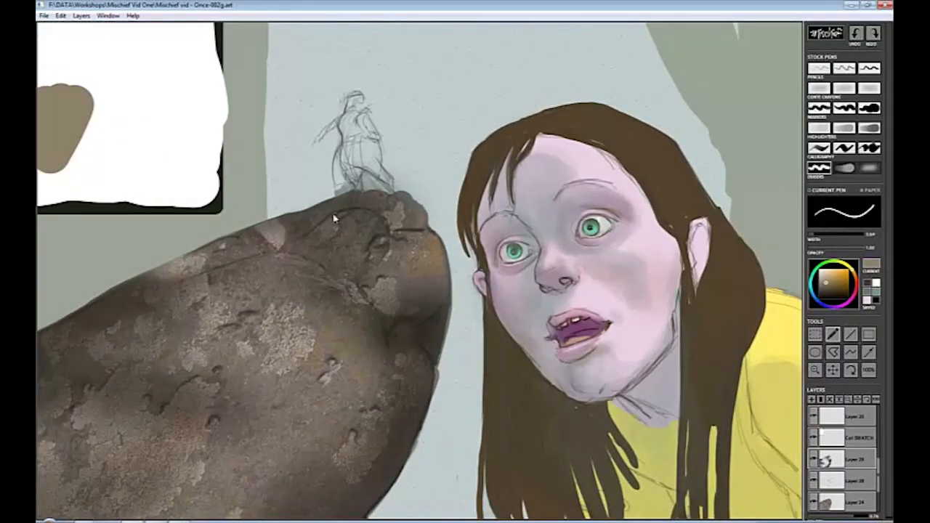
mouse_move(334, 218)
left_mouse_down()
mouse_move(381, 219)
mouse_move(350, 218)
left_mouse_up()
key("e")
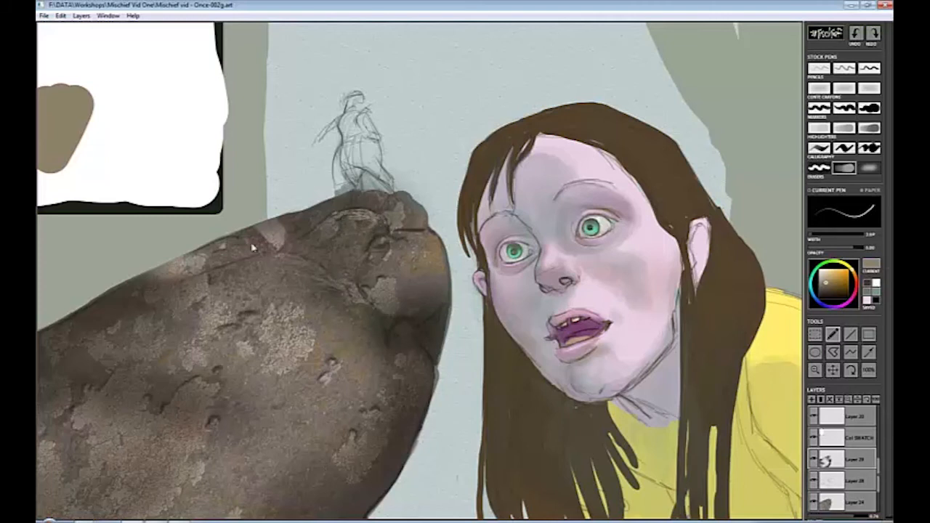
key("e")
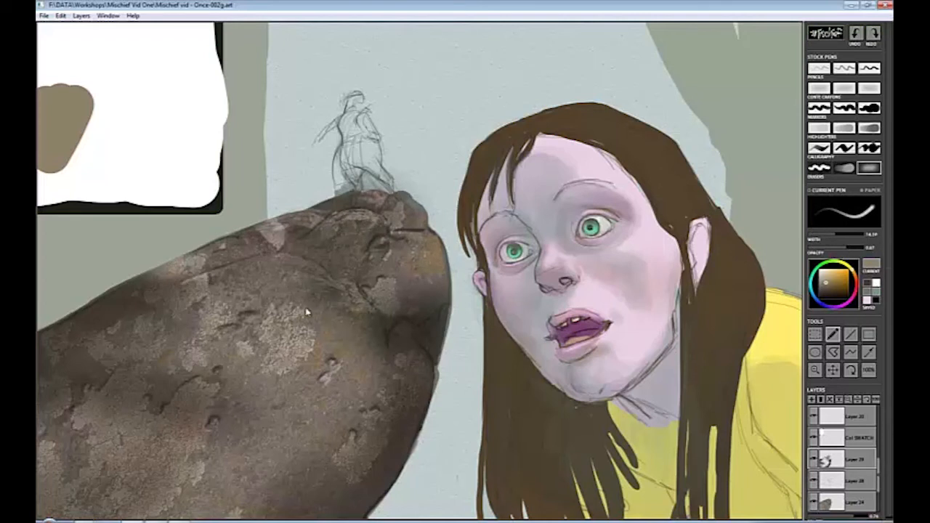
left_click_drag(367, 334, 376, 351)
On Layer 28, deepen the cracks and pits around the rock's tip with dark pencil lines.
left_click(854, 481)
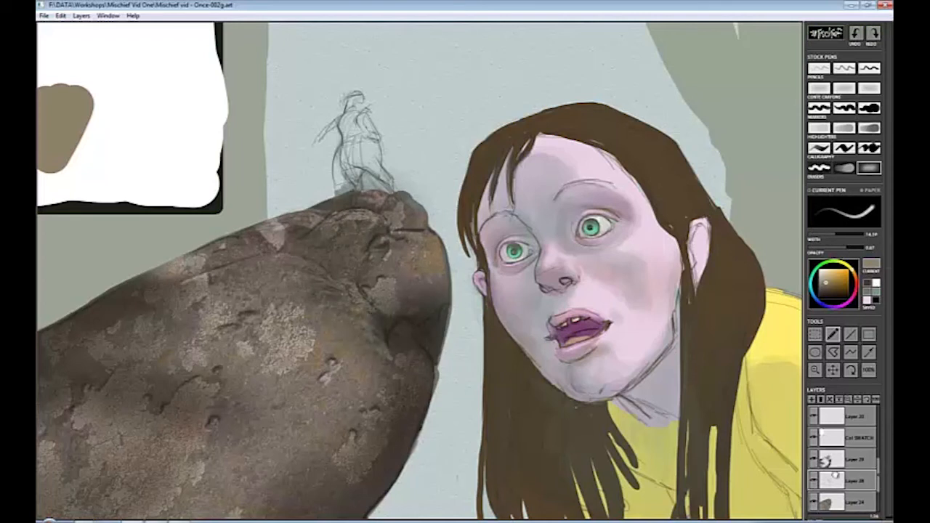
left_click(814, 481)
left_click(813, 480)
left_click(844, 69)
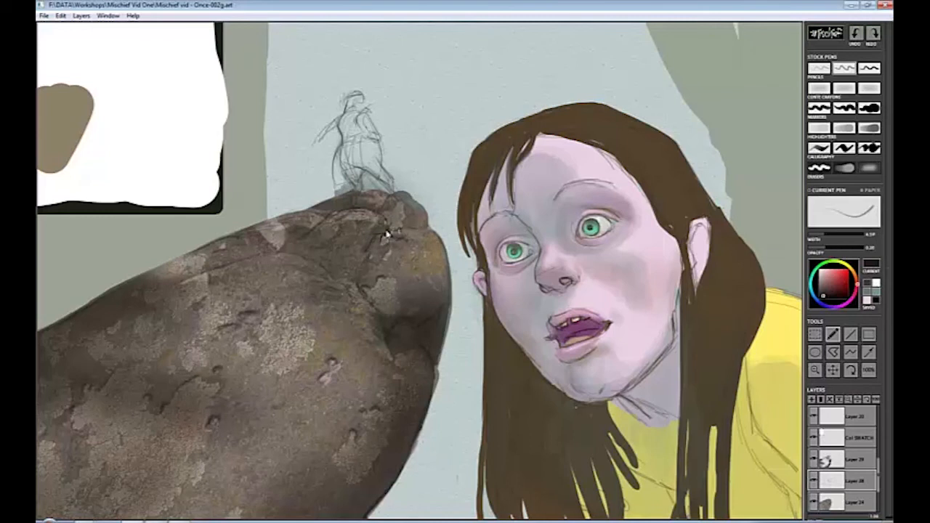
left_click_drag(363, 270, 392, 283)
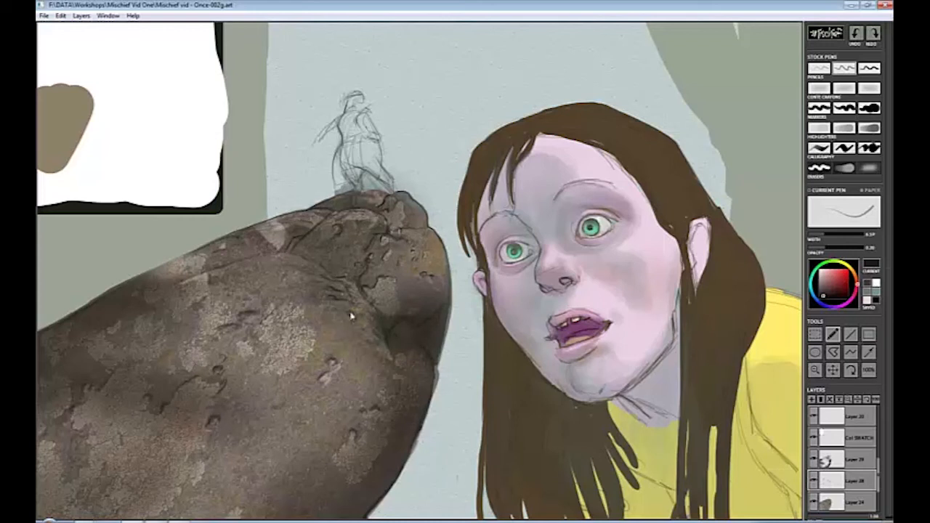
key("e")
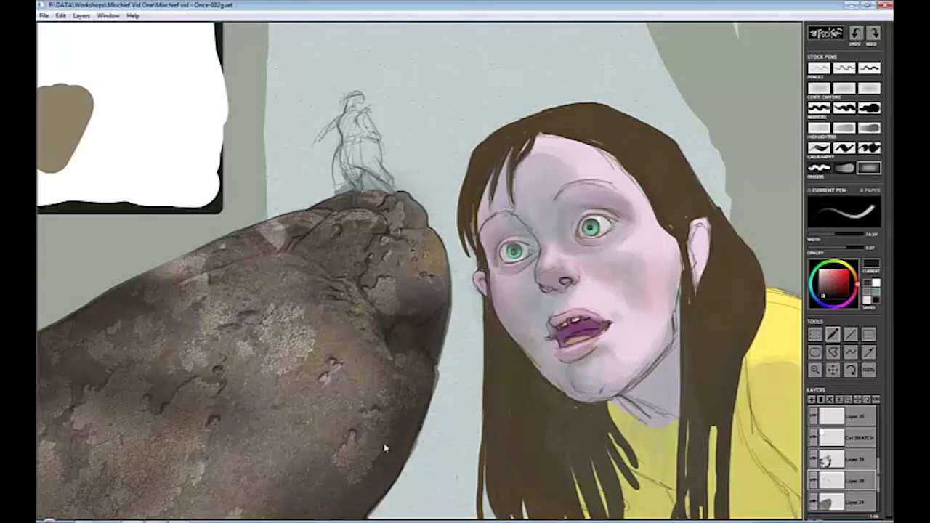
key("e")
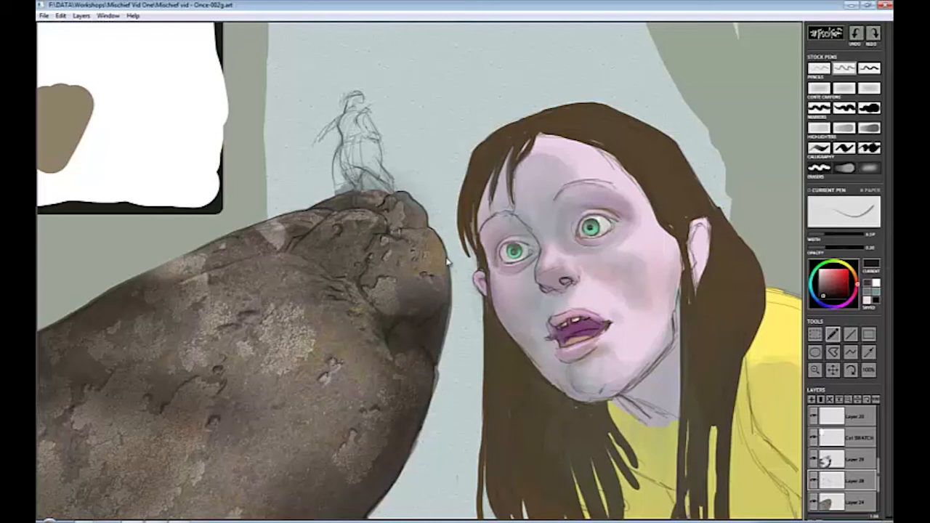
Pick a pale yellow for light accents on the rock's tip, then softly erase shading along the rock's upper slope.
left_click(327, 266, "alt")
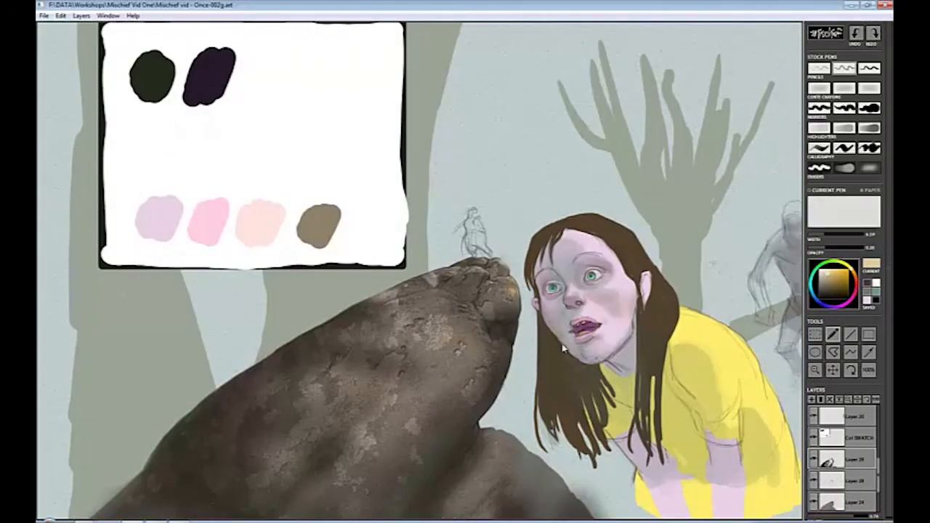
key("e")
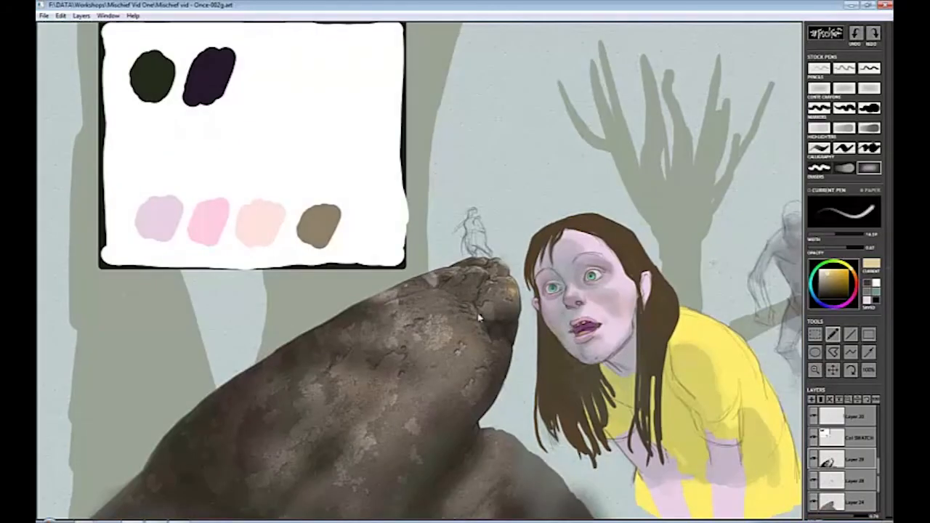
mouse_move(327, 320)
left_mouse_down()
mouse_move(339, 341)
mouse_move(411, 300)
left_mouse_up()
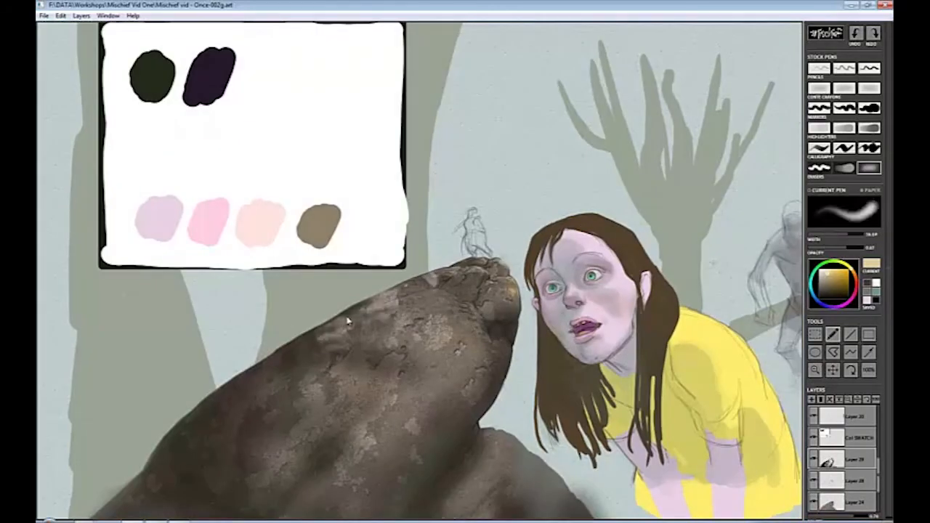
Erase fine highlights along the rock's upper slope with a small soft eraser, then hide the Col SWATCH layer.
key("bracketleft")
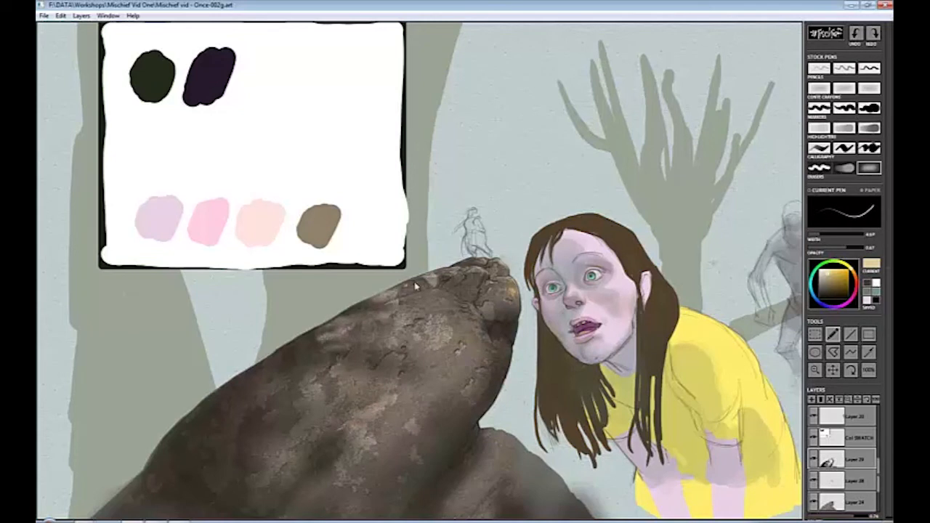
left_click(843, 67)
left_click(813, 438)
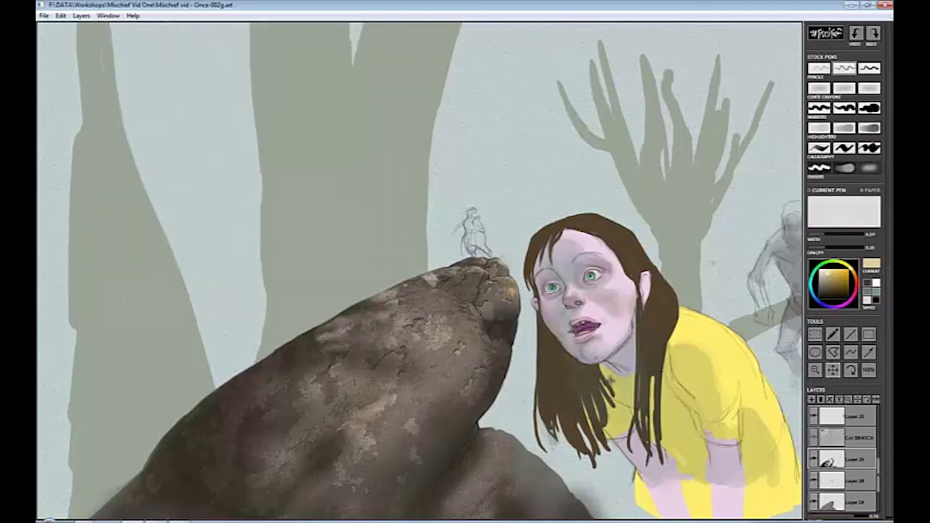
left_click_drag(669, 313, 466, 306)
scroll(467, 306, "up", 5)
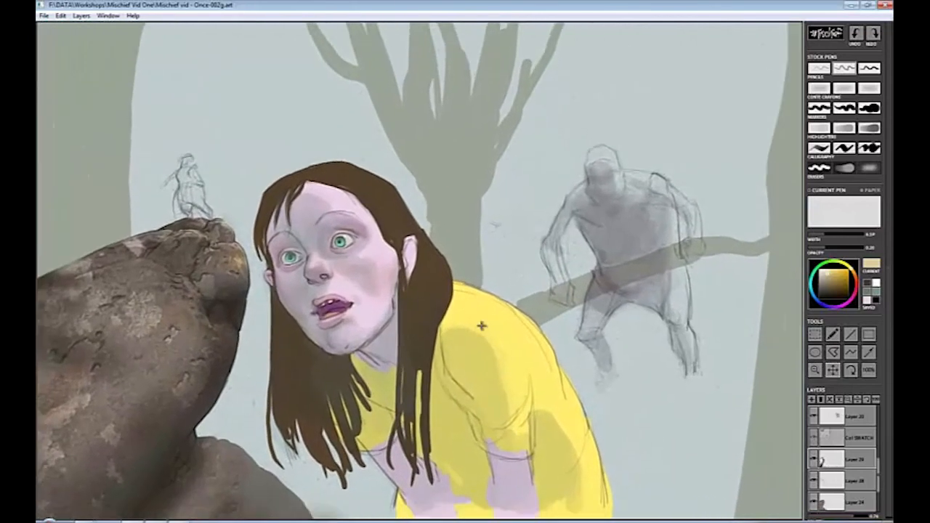
scroll(451, 306, "up", 3)
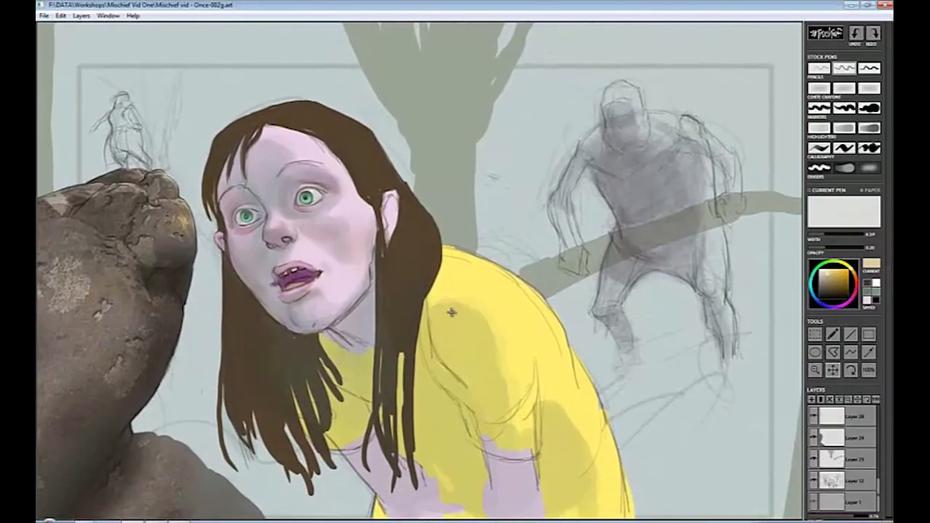
On the tone1 layer, with tone2 hidden, lighten the shading across the woman's face using a large soft eraser.
scroll(843, 458, "up", 3)
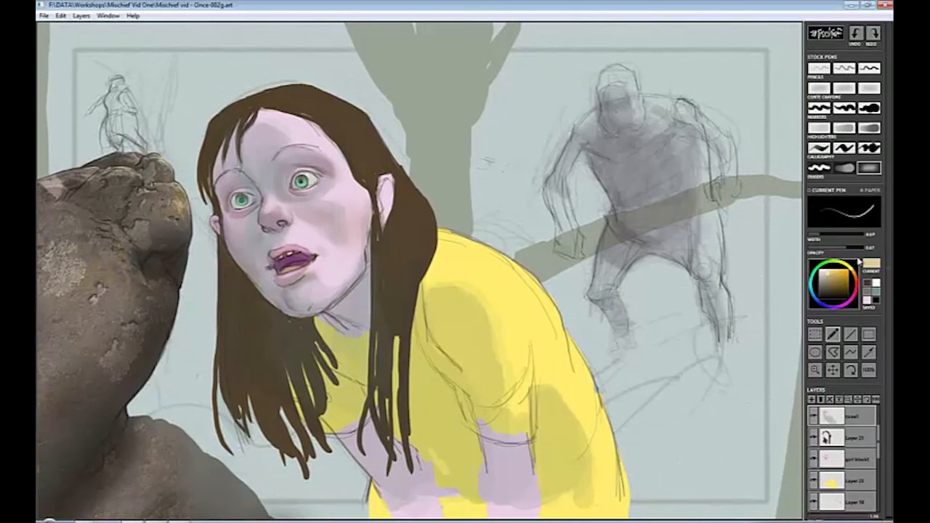
left_click(837, 235)
scroll(842, 458, "up", 2)
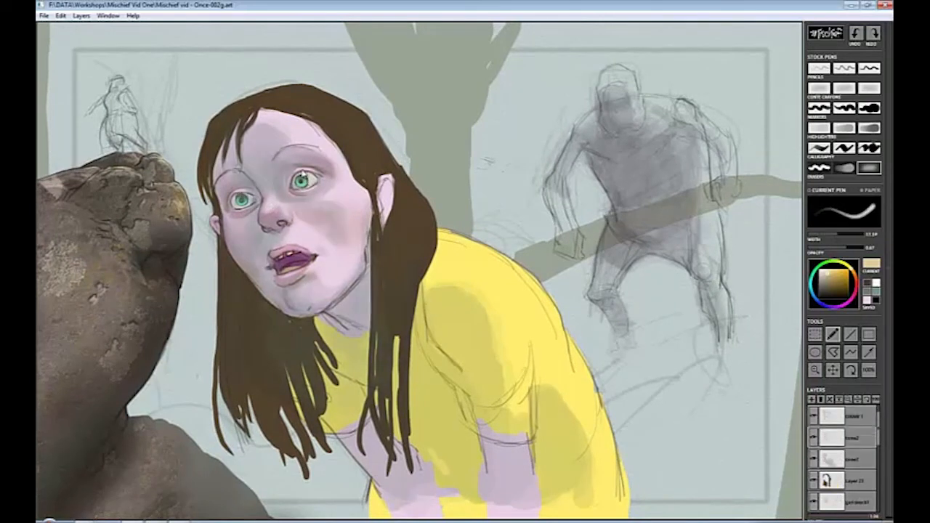
key("bracketright")
key("bracketright")
key("bracketright")
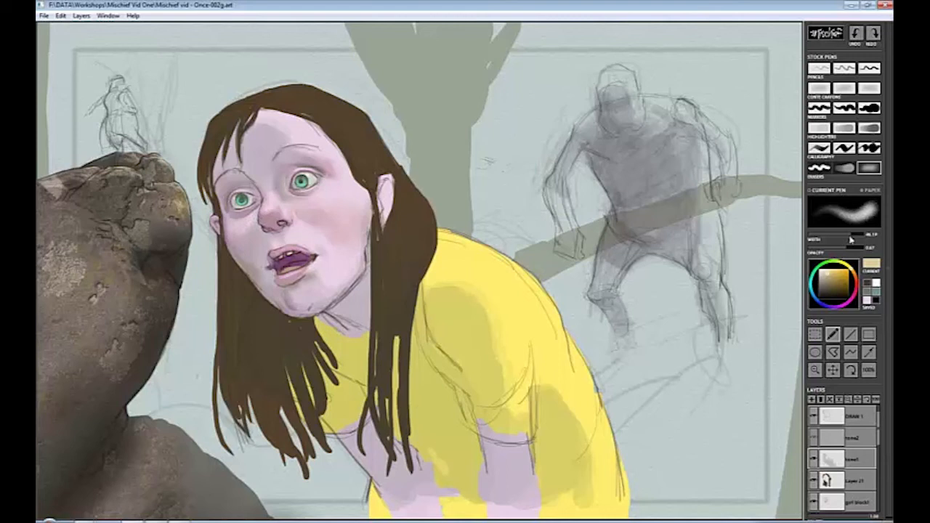
left_click_drag(852, 239, 859, 239)
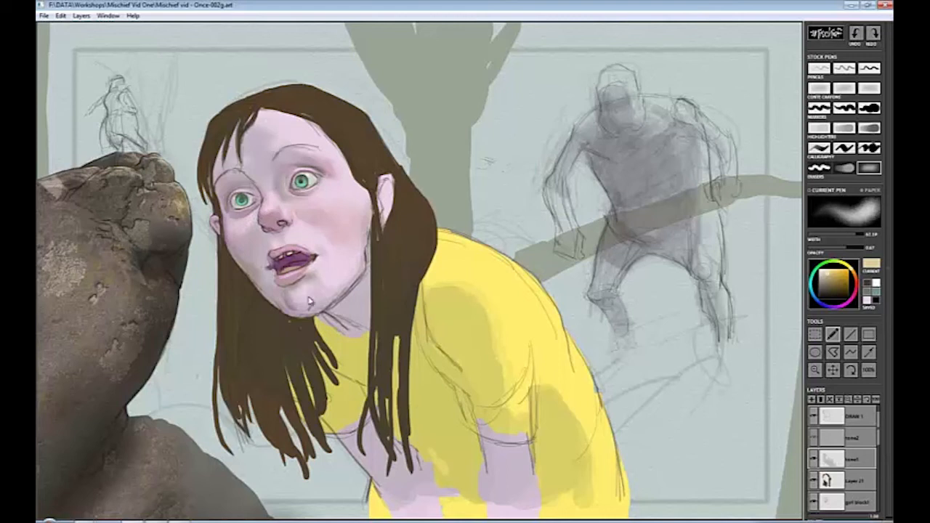
Soften the shading on the shirt and face with varied soft eraser sizes, then hide the tone1 and tone2 layers.
key("[")
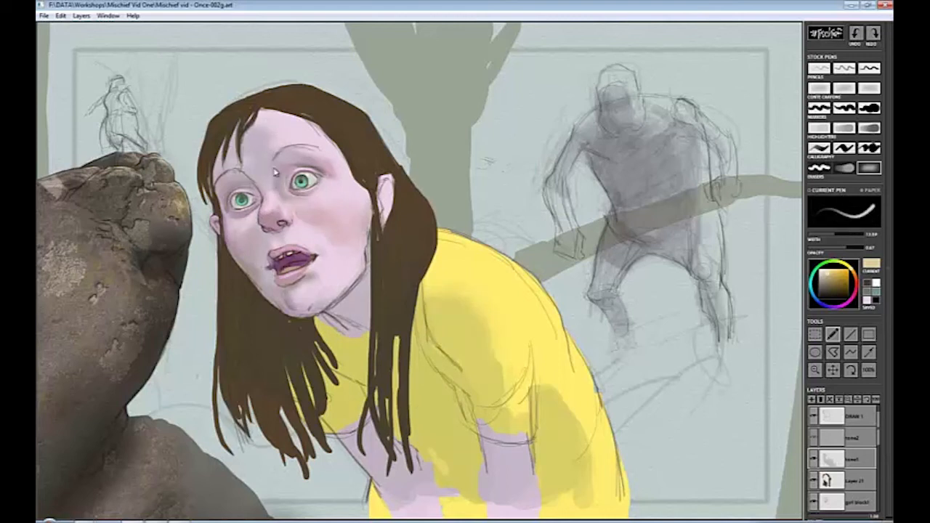
key("bracketright")
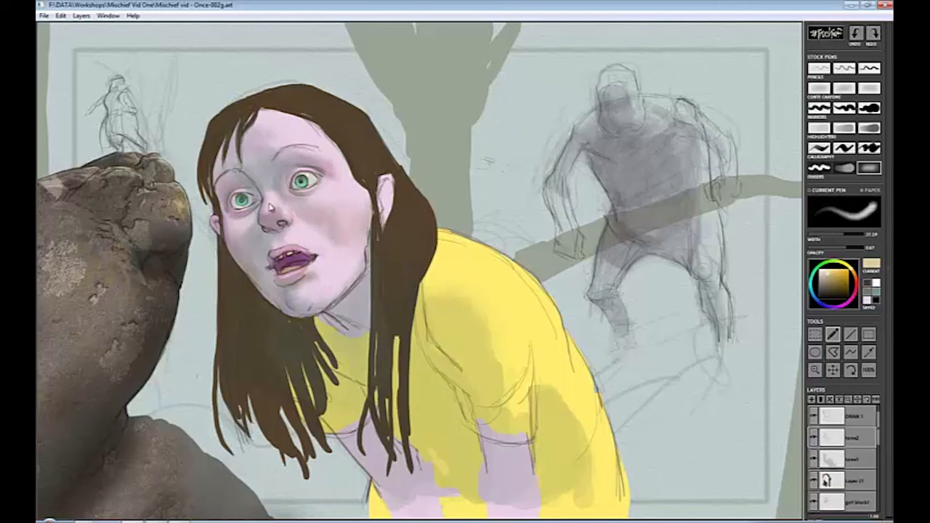
key("bracketright")
key("bracketright")
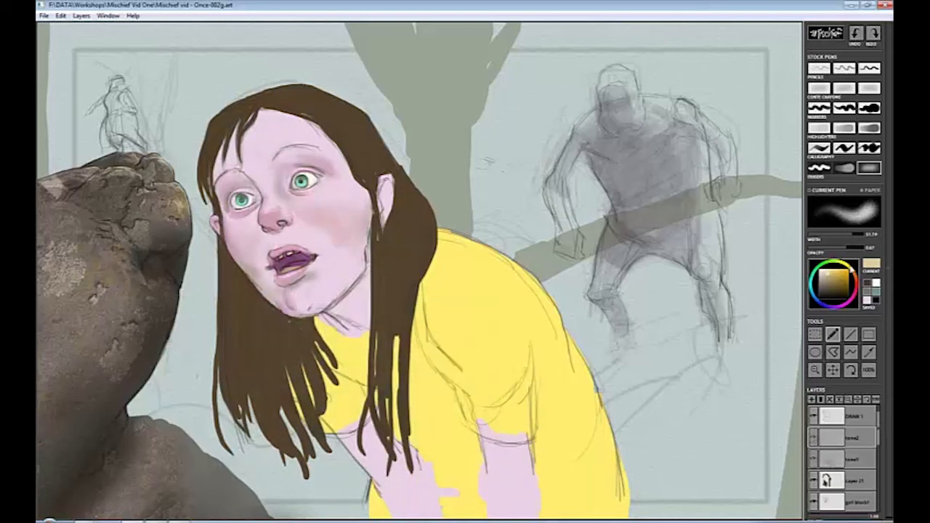
On the girl block1 layer, draw dark pink pencil accents around the woman's lips and mouth corners.
left_click(300, 295)
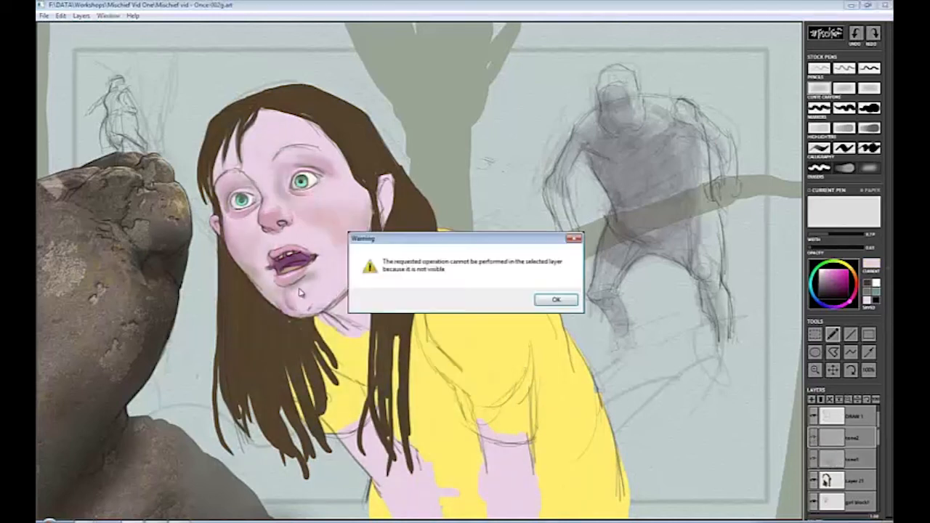
key("Return")
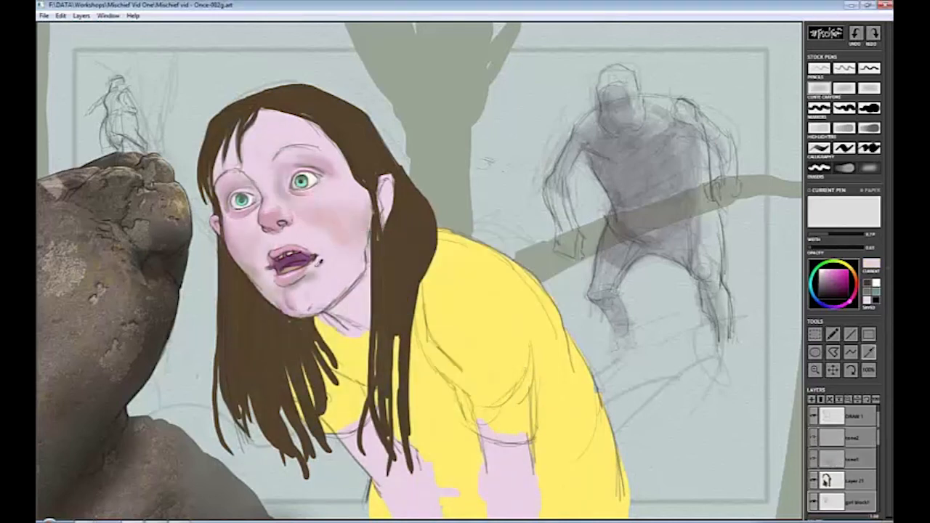
key("2")
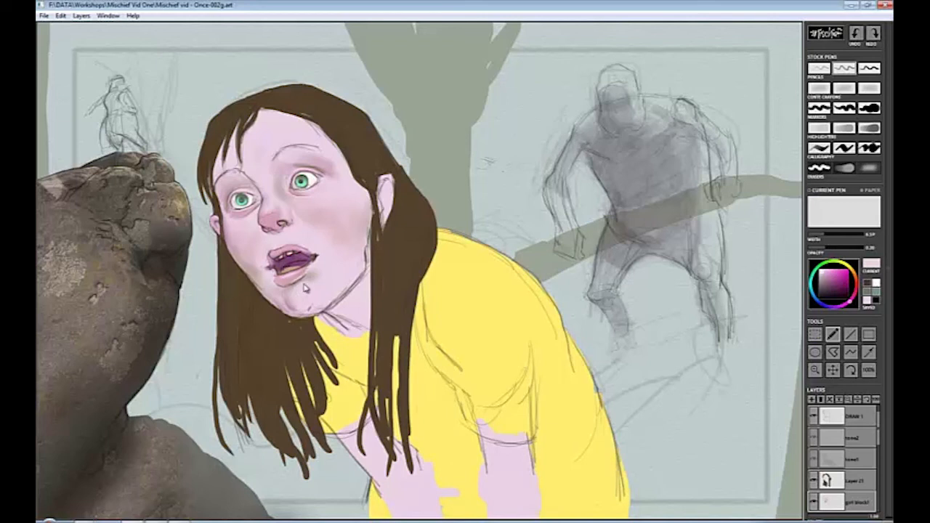
left_click(834, 288)
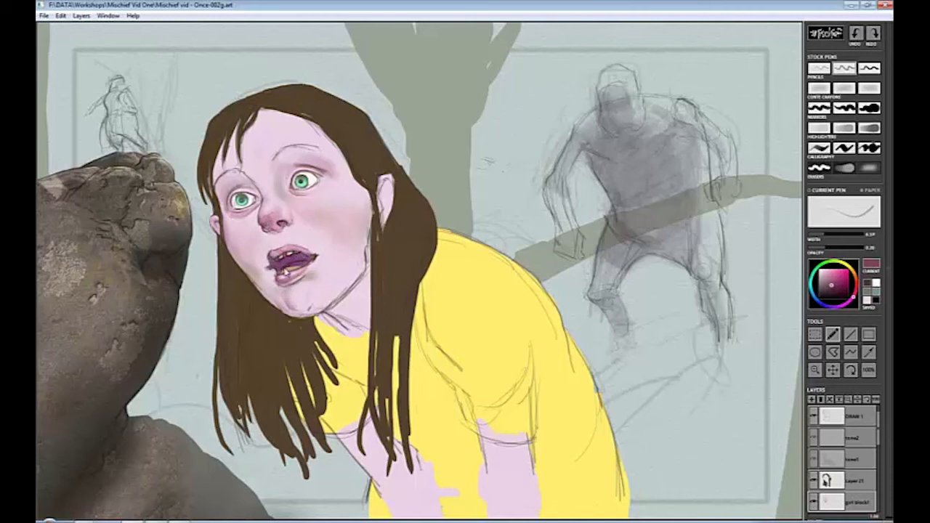
mouse_move(285, 273)
left_mouse_down()
mouse_move(312, 254)
mouse_move(269, 271)
left_mouse_up()
left_click(828, 235)
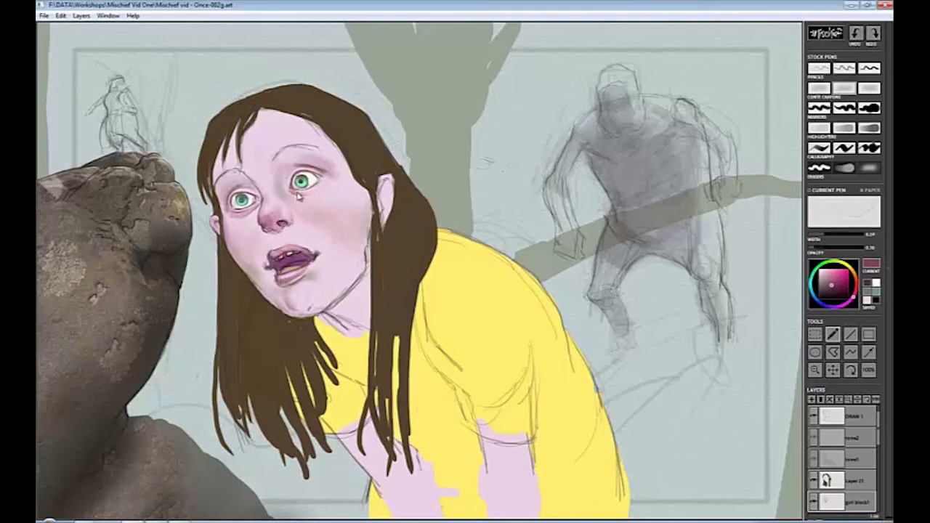
Blush the nose, cheeks, ear, eye area and forehead with a sampled pink conte crayon, and show the tone layers again.
left_click(283, 216, "alt")
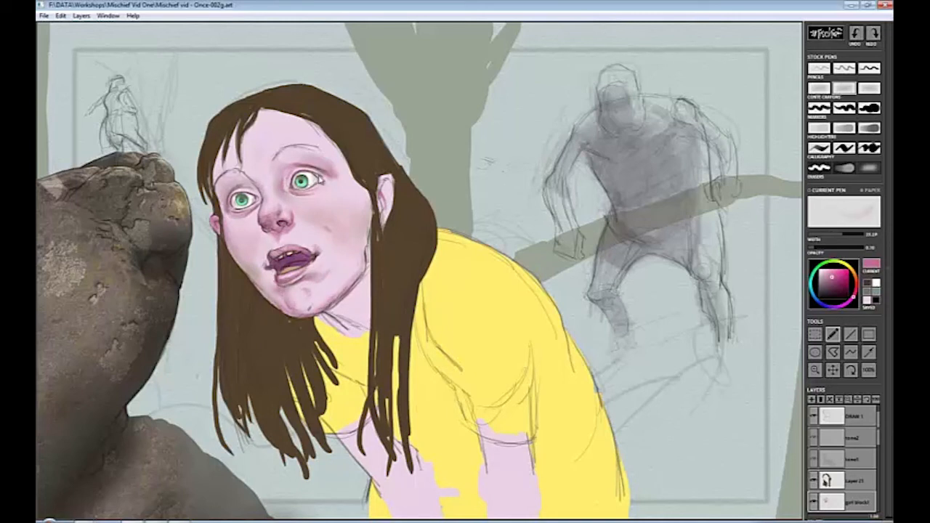
left_click(813, 438)
left_click(813, 438)
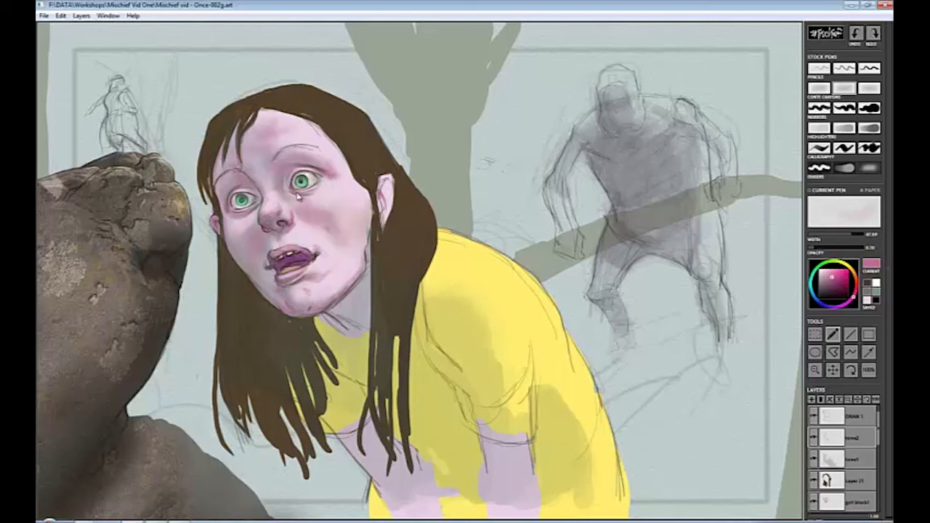
On the DRAW 1 layer, softly erase the rough line along the nose bridge and redraw it with a dark plum pencil.
left_click(869, 167)
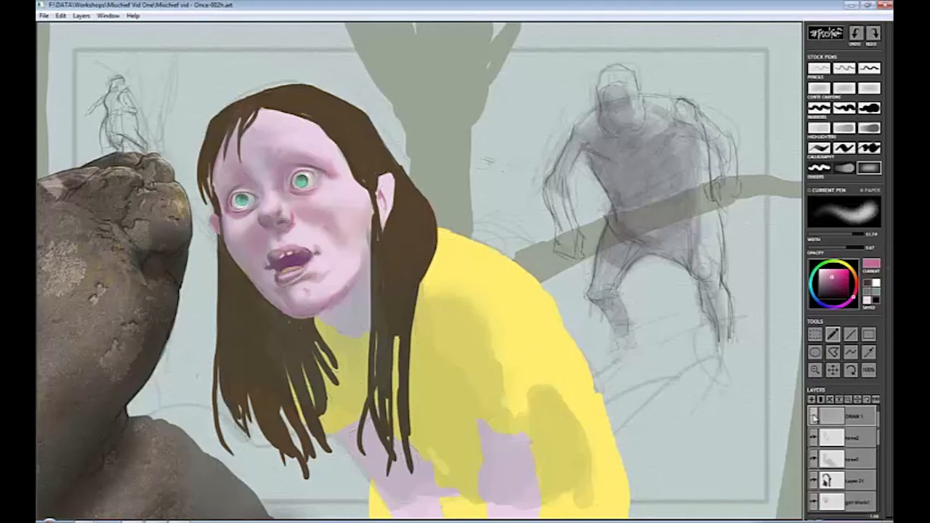
scroll(241, 195, "up", 5)
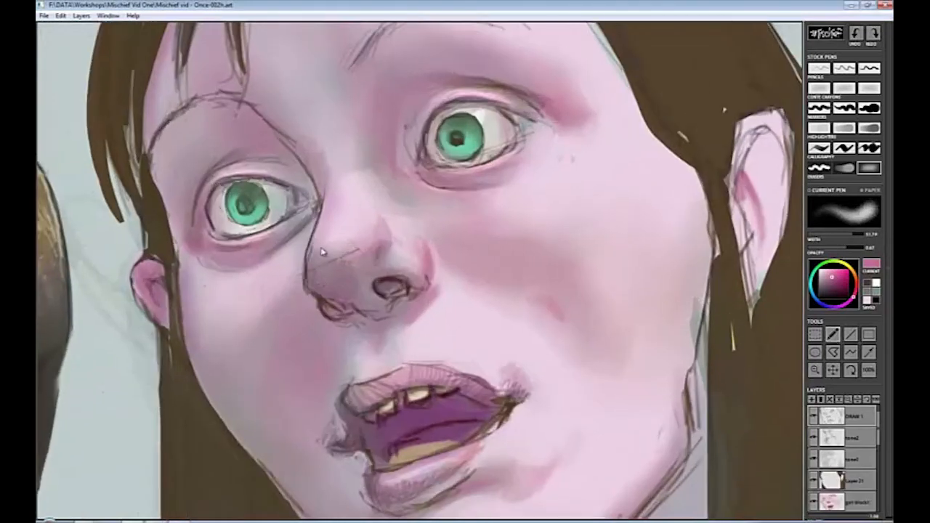
left_click_drag(323, 251, 320, 234)
left_click(819, 68)
left_click(828, 292)
mouse_move(315, 199)
left_mouse_down()
mouse_move(291, 292)
mouse_move(316, 199)
mouse_move(222, 230)
mouse_move(254, 191)
left_mouse_up()
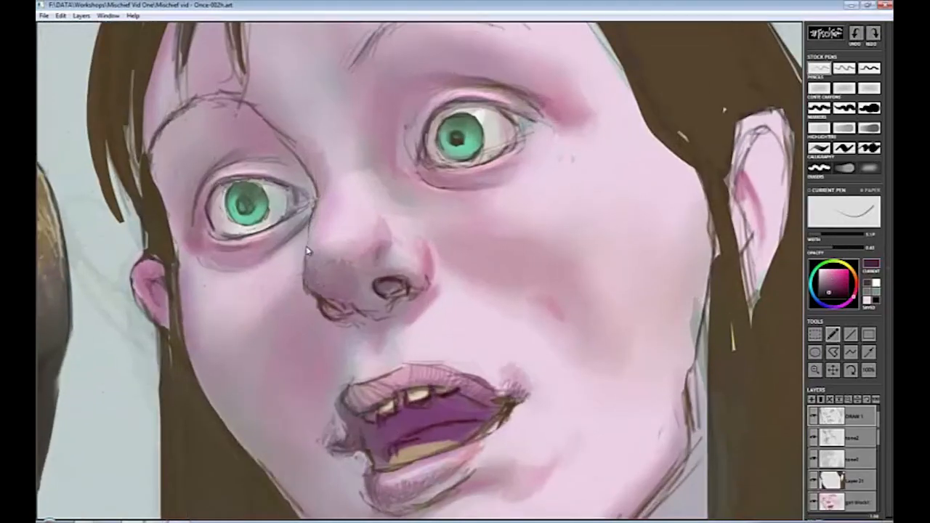
Softly erase the rough outline of the eye nearer the rock and redraw its lids and pupil in dark pencil.
key("e")
left_click_drag(225, 234, 289, 212)
left_click_drag(211, 181, 277, 230)
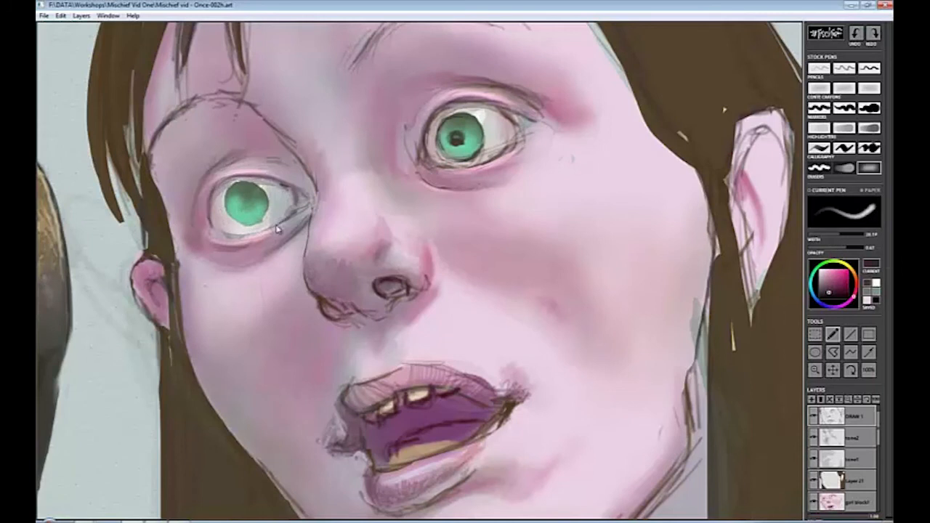
key("e")
mouse_move(221, 240)
left_mouse_down()
mouse_move(242, 212)
mouse_move(245, 205)
mouse_move(227, 220)
mouse_move(235, 194)
mouse_move(259, 200)
mouse_move(224, 241)
mouse_move(292, 221)
left_mouse_up()
mouse_move(217, 195)
left_mouse_down()
mouse_move(236, 178)
mouse_move(295, 209)
mouse_move(236, 242)
mouse_move(285, 222)
left_mouse_up()
Soften the sketch lines of the eye farther from the rock, then add lid lines around the other eye.
key("e")
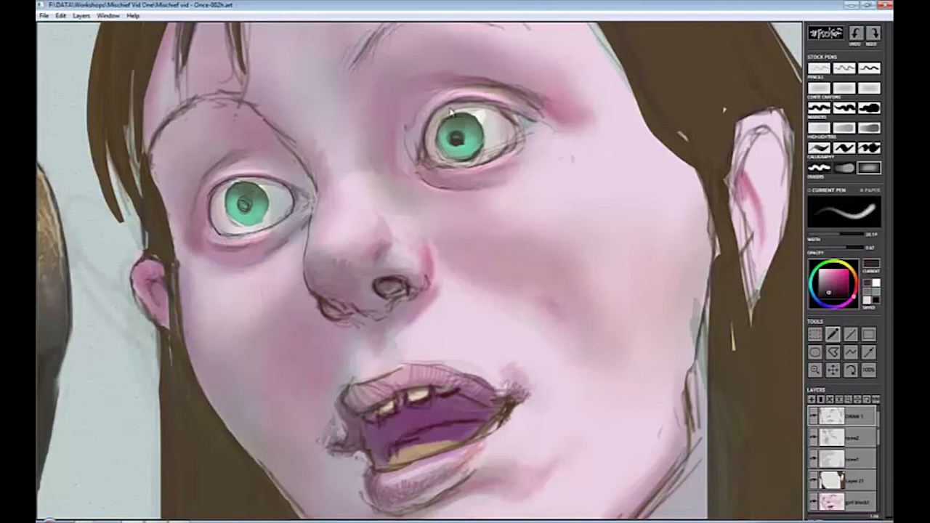
mouse_move(451, 111)
left_mouse_down()
mouse_move(502, 113)
mouse_move(445, 172)
mouse_move(509, 150)
left_mouse_up()
left_click_drag(465, 171, 429, 174)
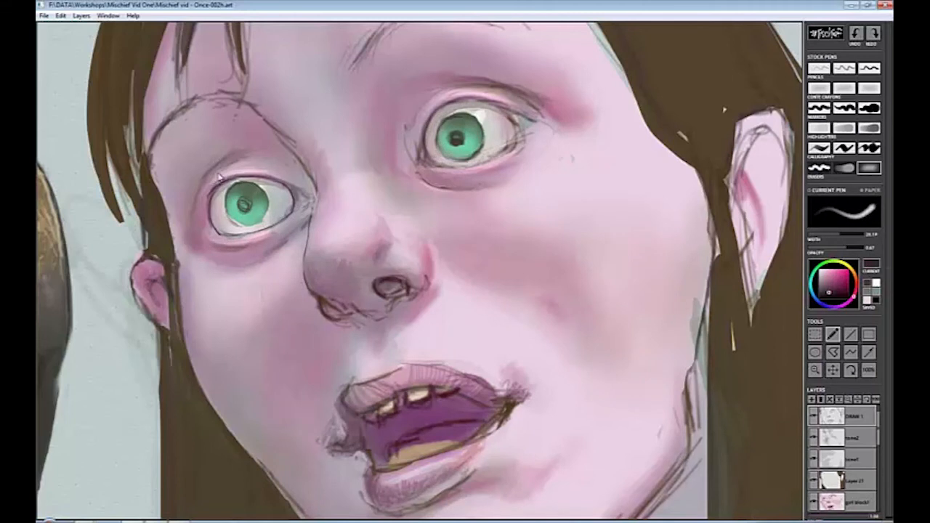
key("e")
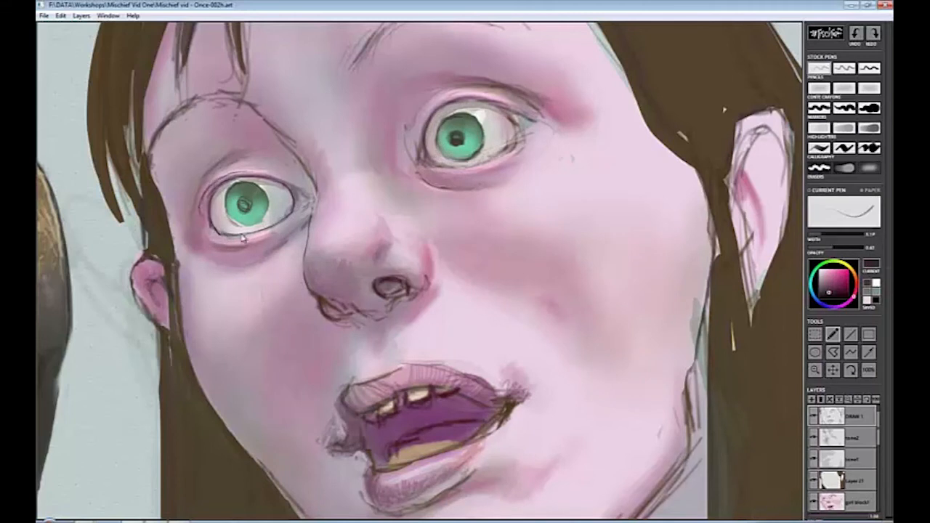
Clean up the drawn lines around the eye and lips, alternating between the soft eraser and the dark pencil.
scroll(361, 238, "down", 4)
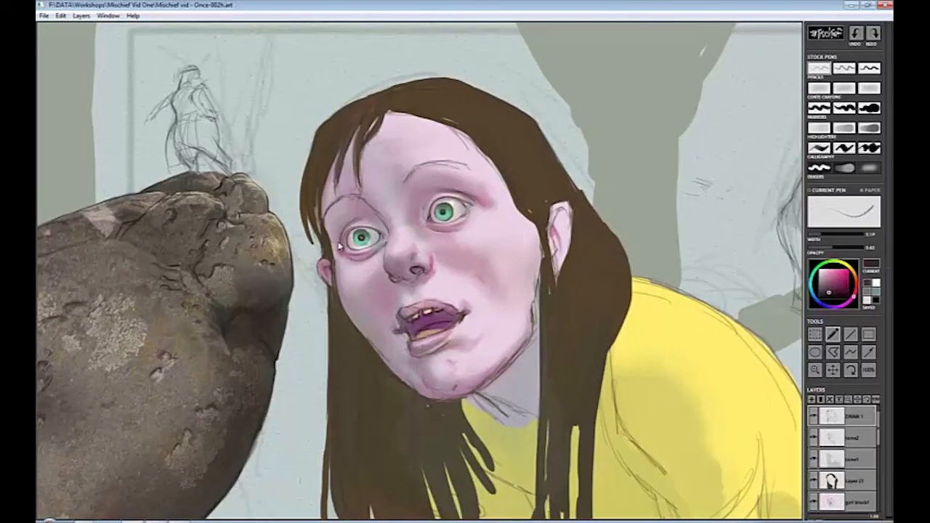
key("e")
key("e")
key("e")
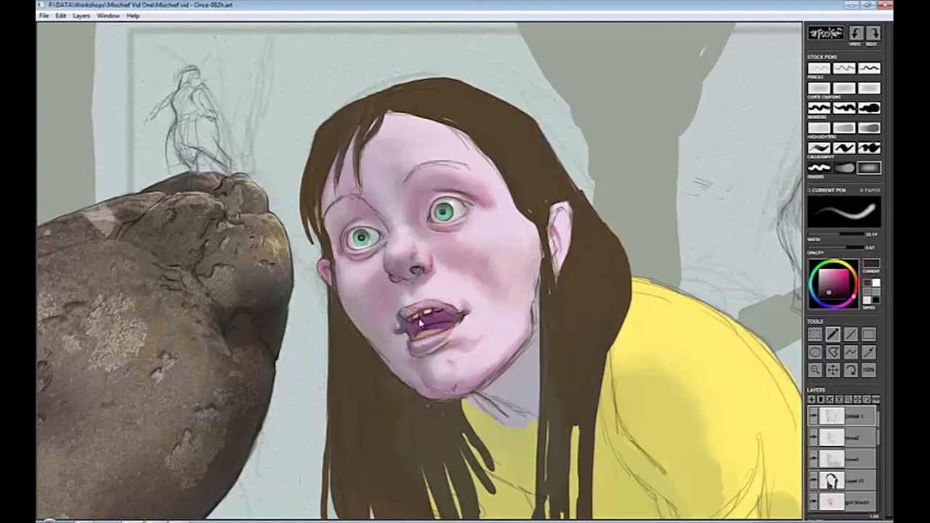
key("e")
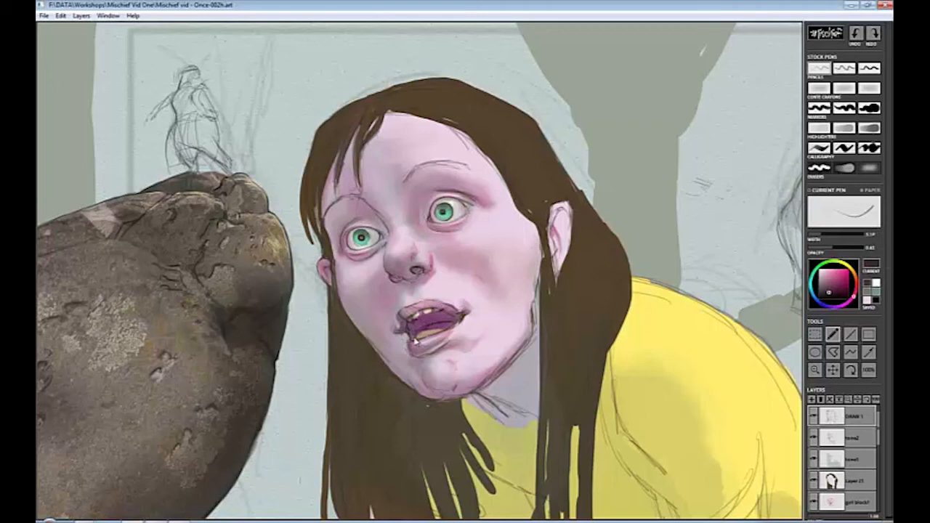
key("e")
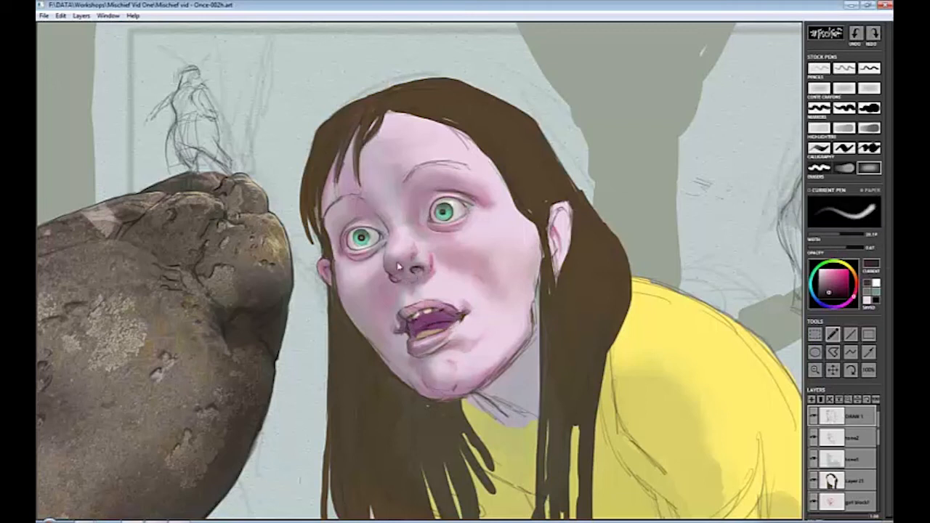
Refine the nose, nostril and mouth lines with eraser and pencil, then soften the line under the chin.
key("e")
key("e")
key("e")
key("e")
key("e")
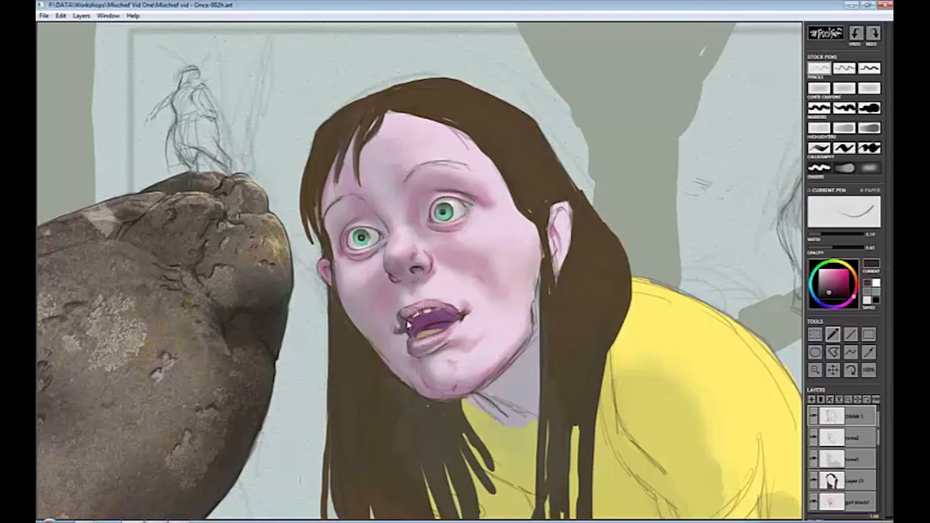
key("e")
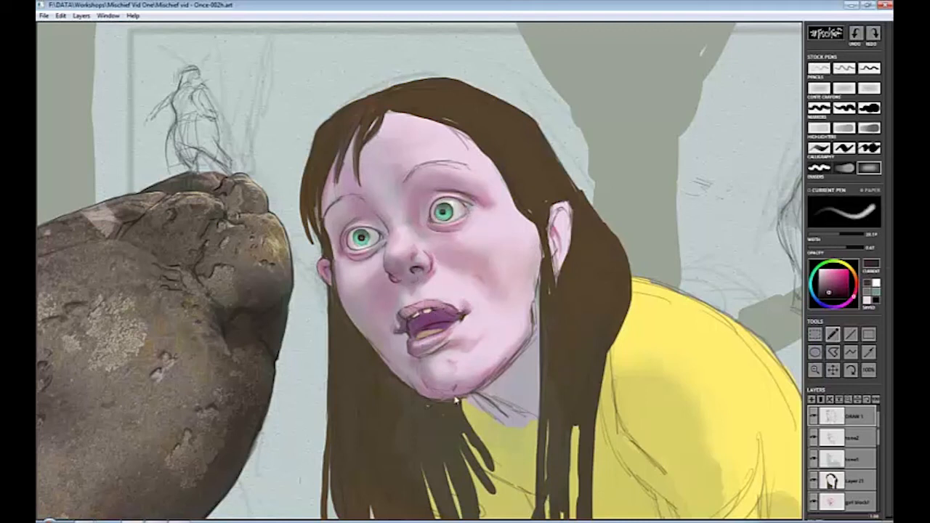
Draw thin dark pencil wisps of hair falling from the parting onto the woman's forehead.
key("e")
left_click_drag(383, 133, 362, 157)
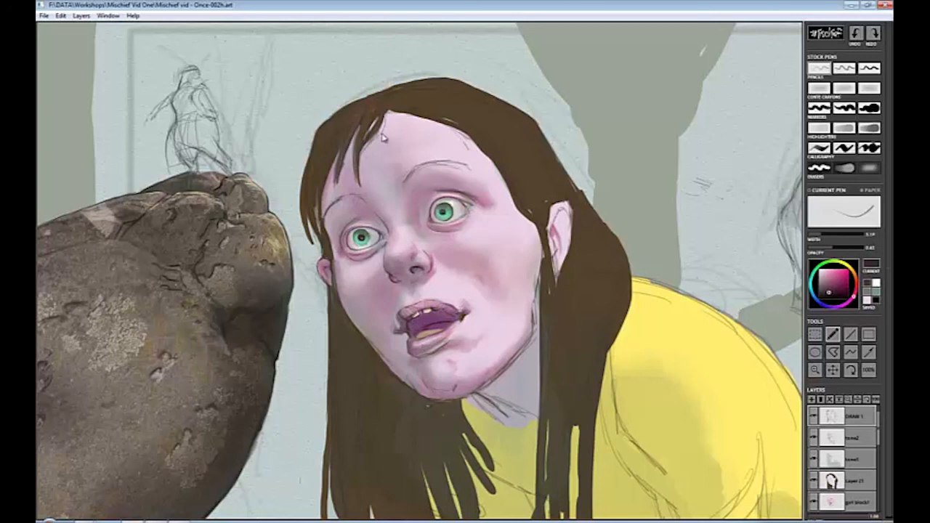
left_click_drag(390, 113, 371, 176)
key("e")
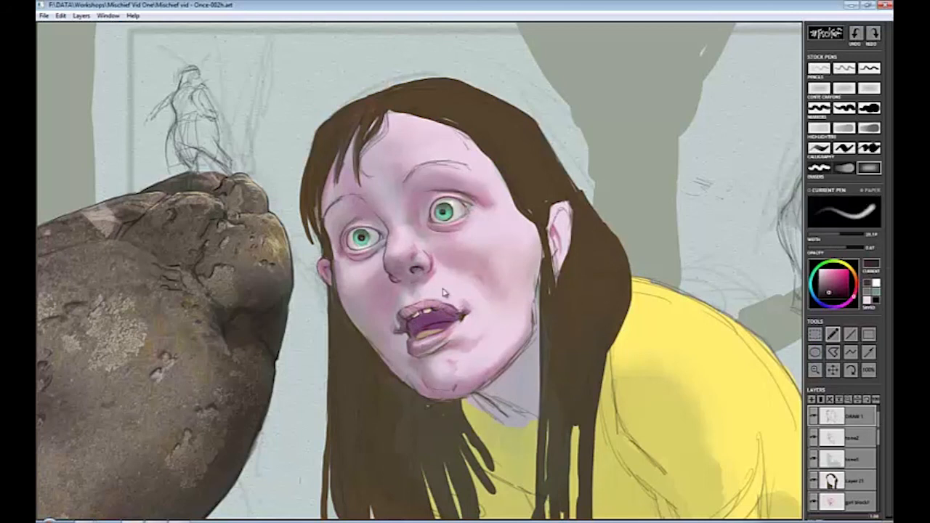
Paint the lid rims and eye whites with thin pencil strokes in off-white and mauve-pink colours sampled from the face.
key("e")
scroll(443, 293, "up", 5)
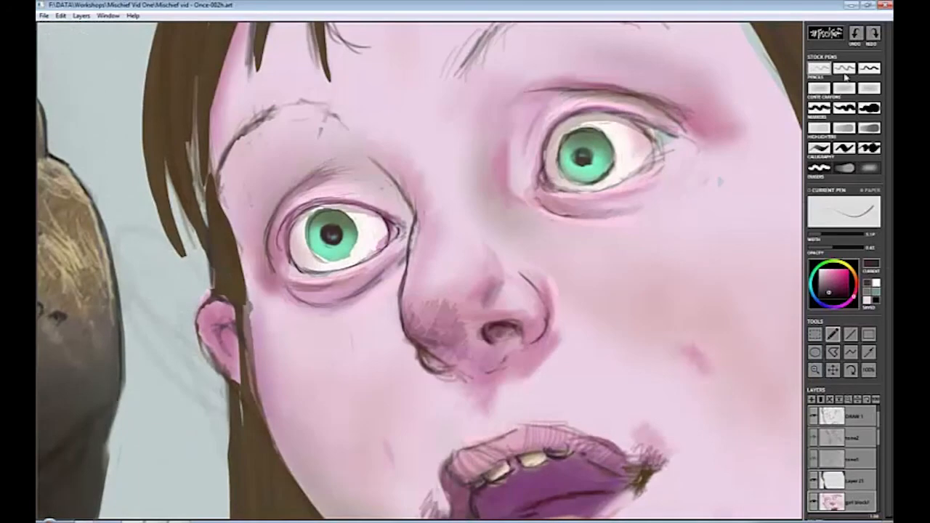
left_click(312, 221, "alt")
left_click(308, 232, "alt")
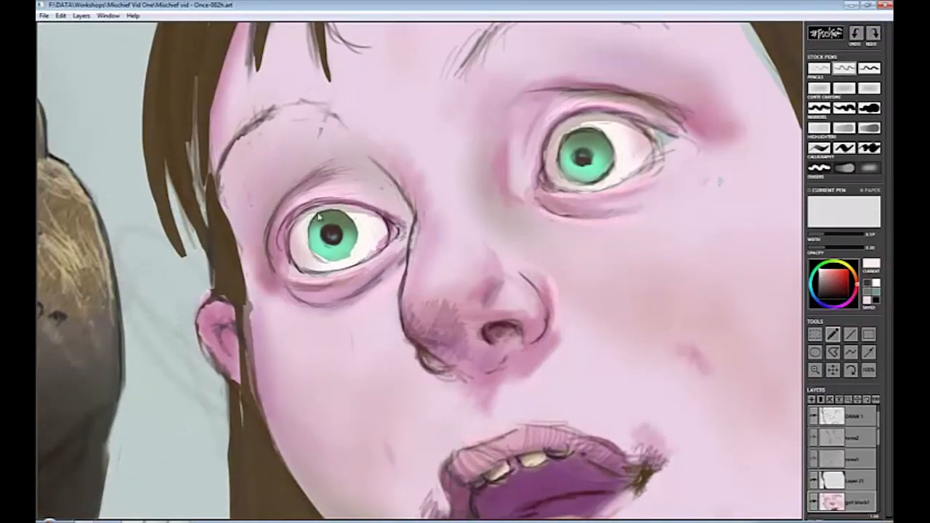
left_click(356, 234, "alt")
left_click(300, 217, "alt")
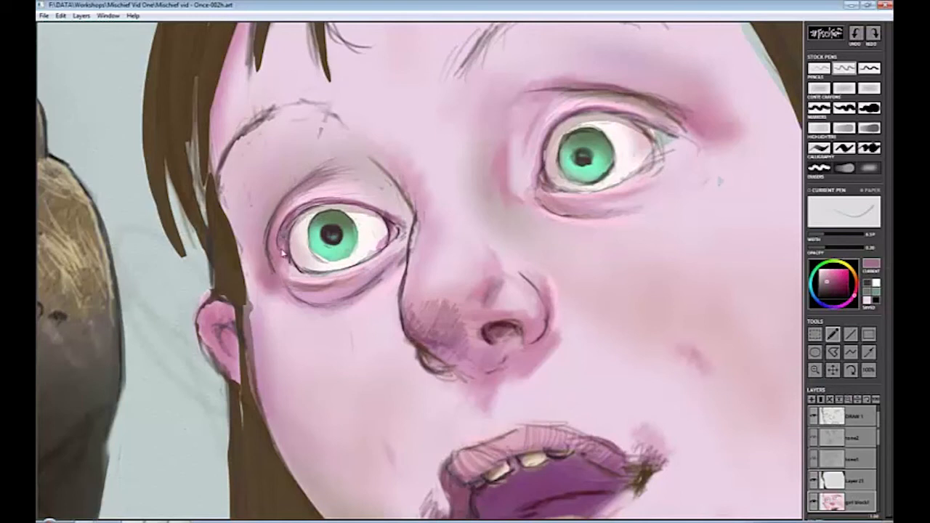
left_click_drag(586, 108, 678, 134)
left_click_drag(559, 118, 534, 158)
mouse_move(306, 205)
left_mouse_down()
mouse_move(375, 209)
mouse_move(393, 221)
left_mouse_up()
Soften the skin around both eyes with a Conte crayon in pale pink sampled beside the nose.
key("2")
left_click(425, 232, "alt")
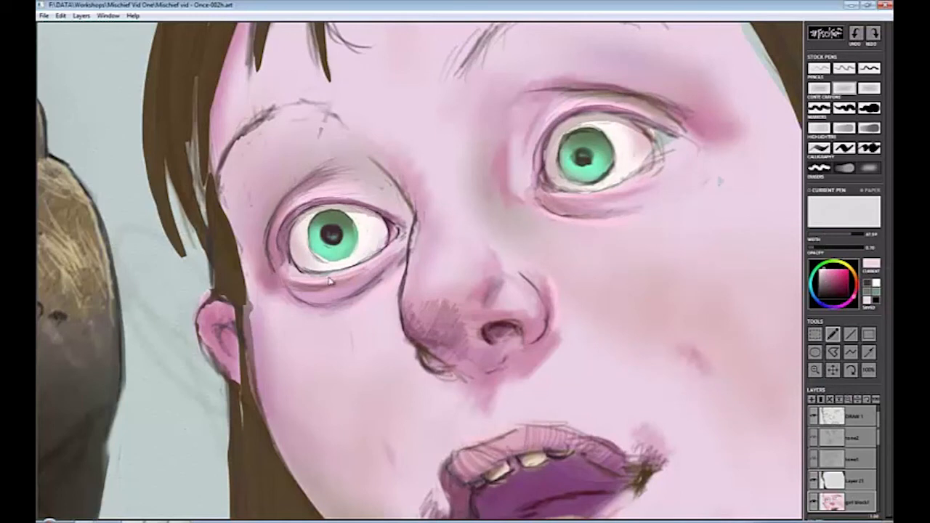
left_click(630, 151, "alt")
left_click_drag(609, 125, 579, 131)
Shade the irises and pupils with Conte crayon strokes in grey-green tones sampled from the eye.
left_click(312, 242, "alt")
key("1")
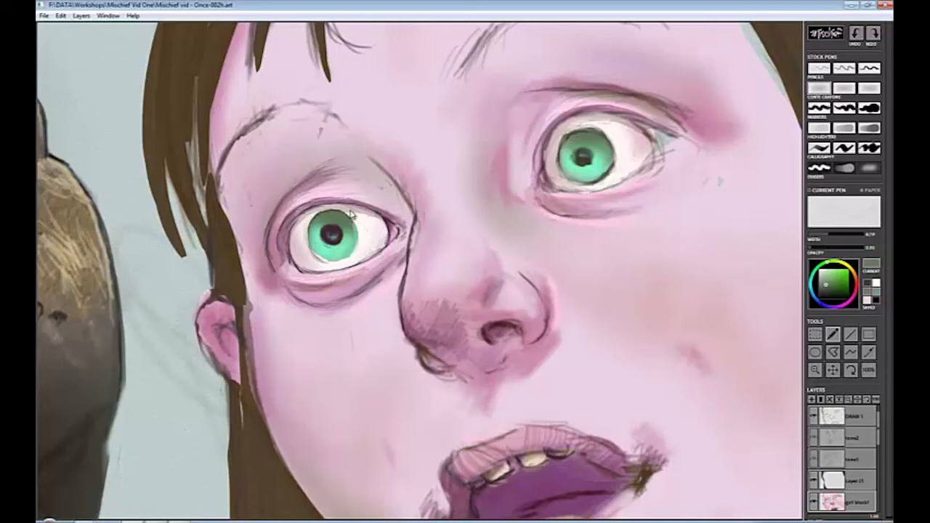
left_click_drag(326, 257, 356, 245)
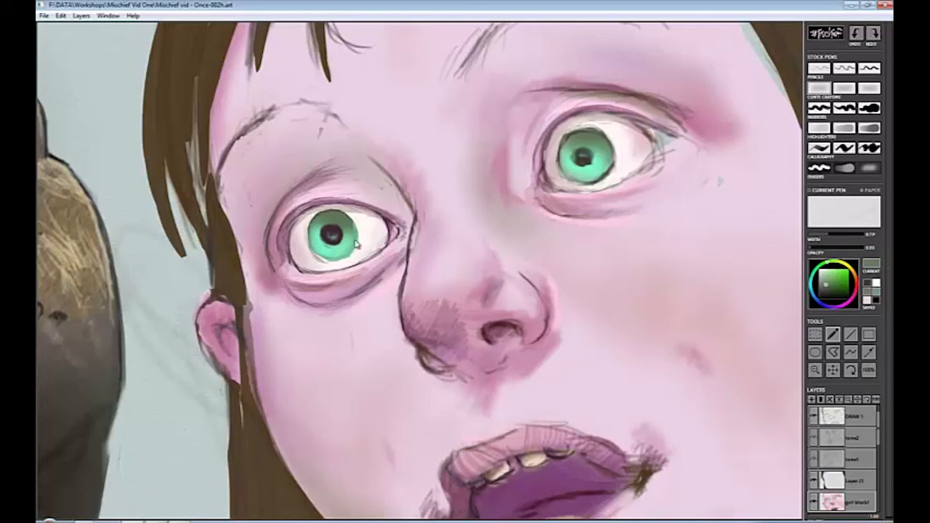
left_click(308, 240, "alt")
left_click(356, 258, "alt")
left_click(362, 248, "alt")
key("2")
left_click_drag(334, 247, 345, 238)
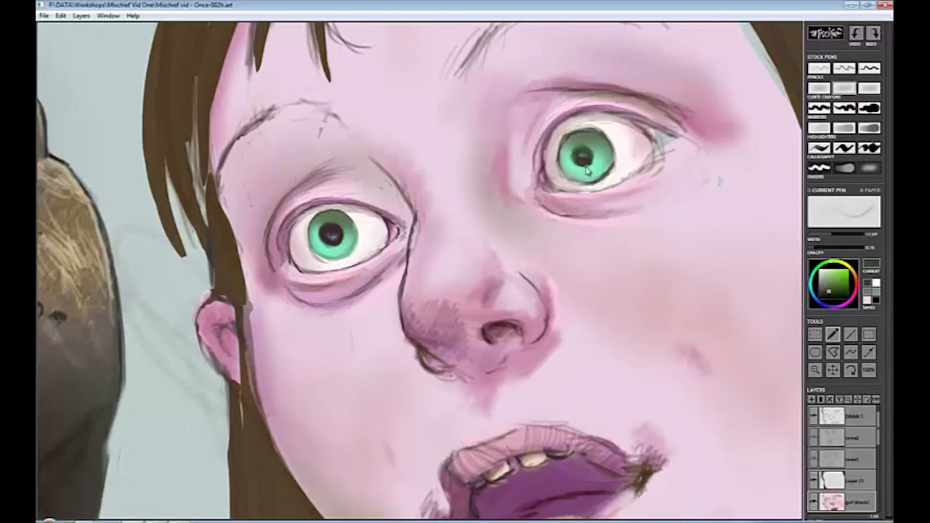
Add dark pink shading along the lid rims and inner corner of the eye nearer the rock.
left_click(303, 213, "alt")
left_click_drag(304, 213, 283, 271)
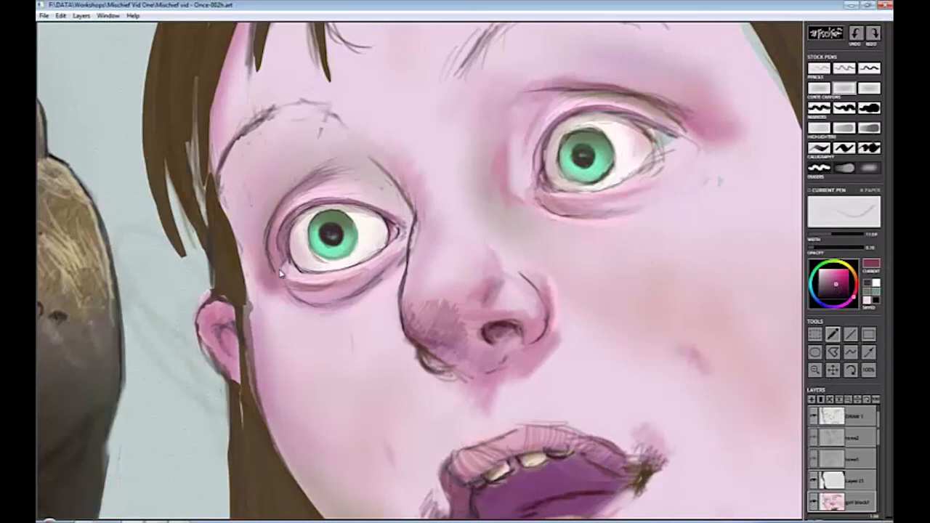
left_click_drag(390, 220, 401, 227)
left_click_drag(292, 220, 385, 208)
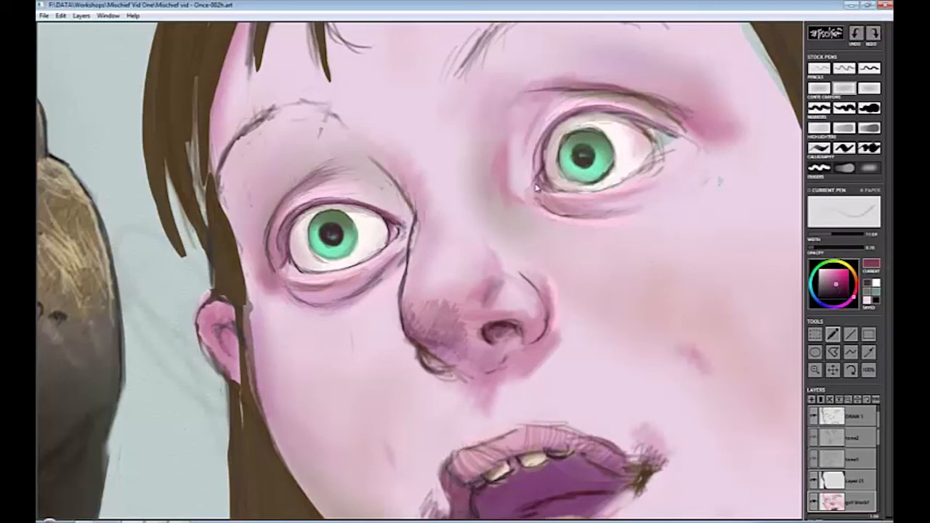
key("z")
left_click_drag(480, 388, 439, 251)
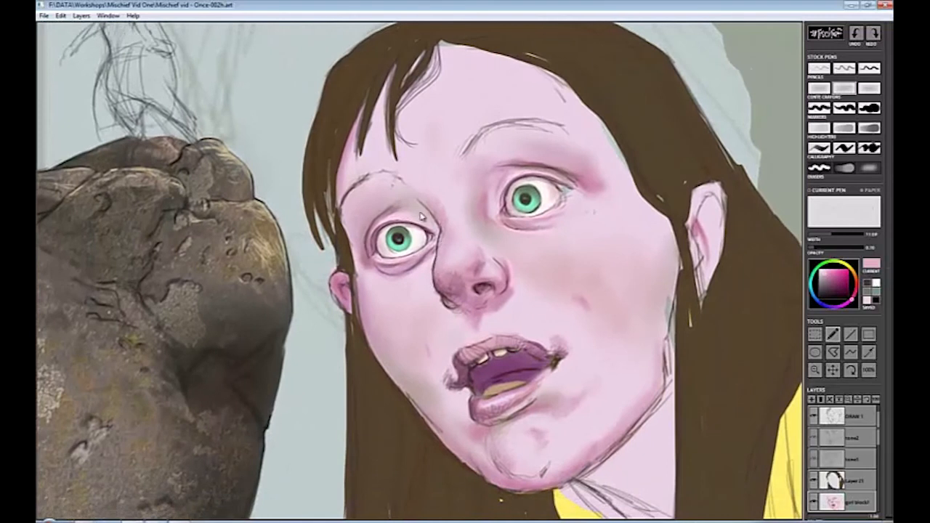
Clean up the DRAW 1 sketch lines at the inner eye corner and mouth, alternating between soft eraser and dark pencil.
left_click(858, 416)
left_click(819, 168)
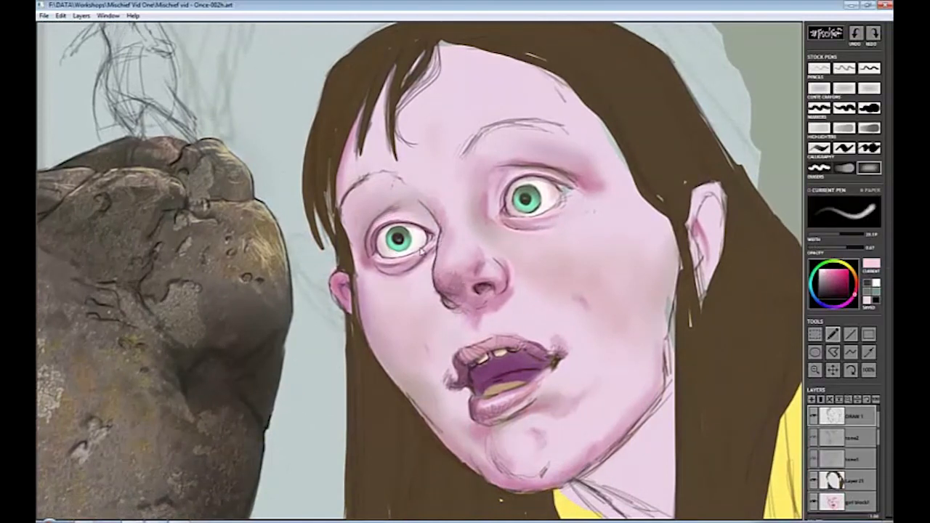
left_click_drag(438, 231, 439, 252)
left_click(844, 68)
key("e")
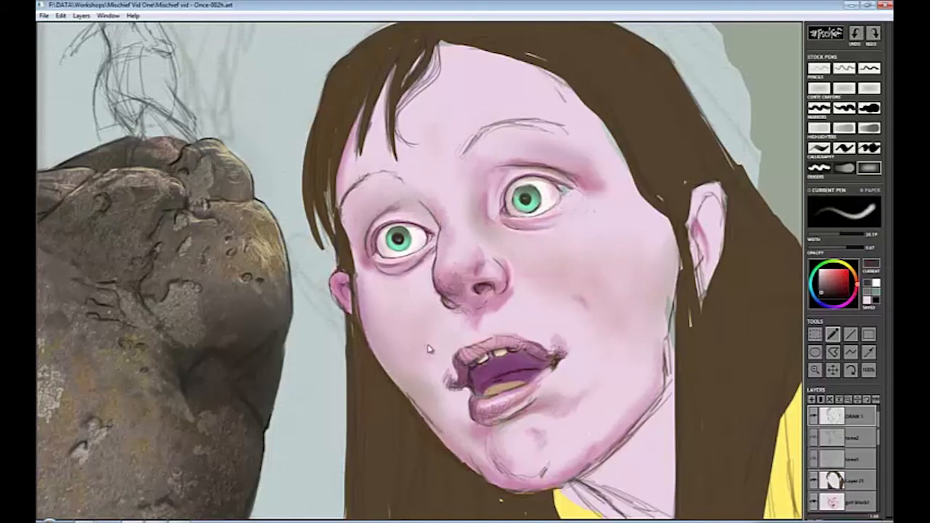
key("e")
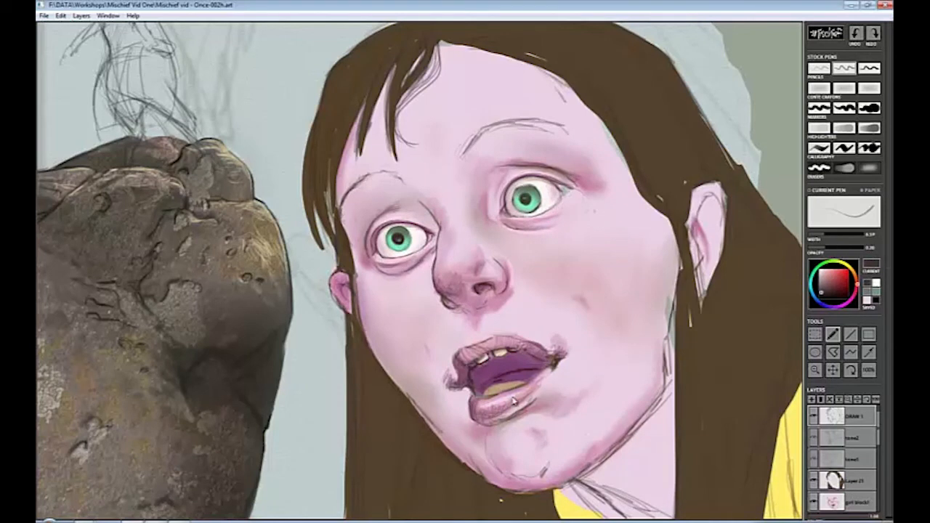
key("e")
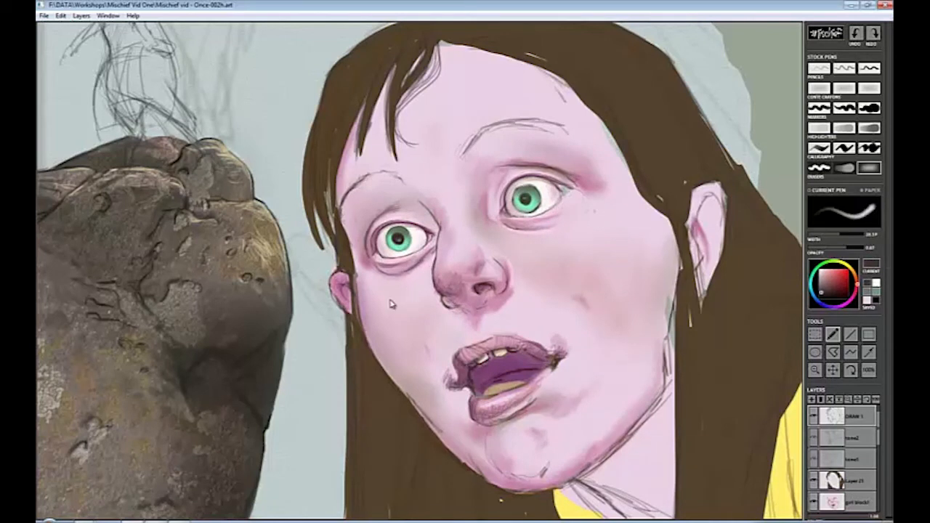
key("e")
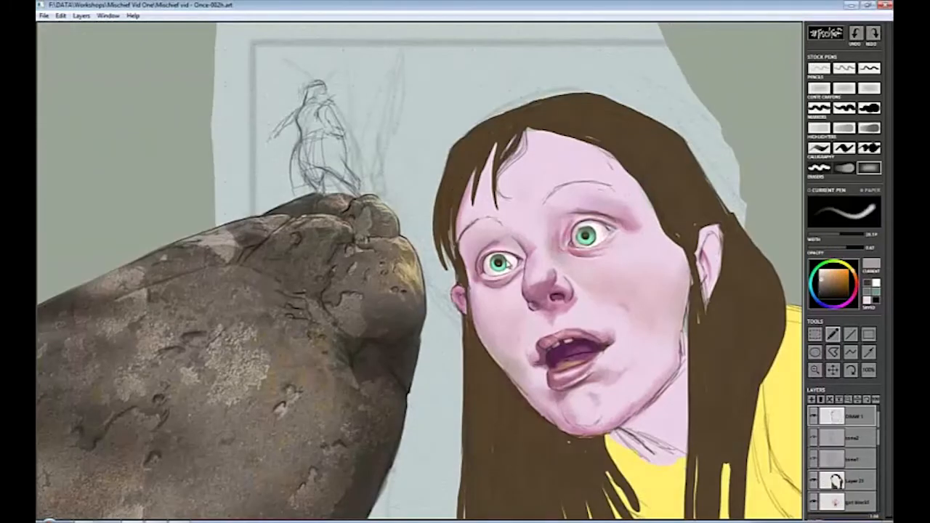
key("e")
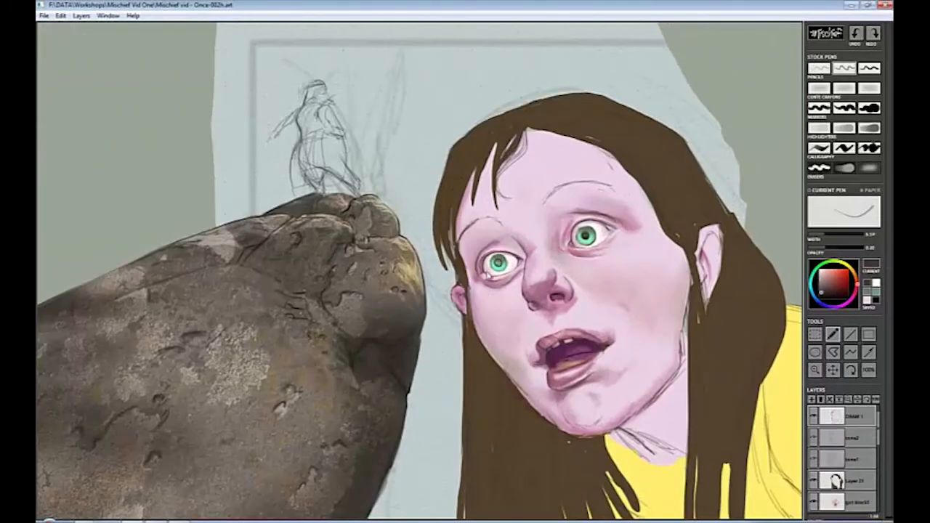
Refine the irises, pupils and eye whites on the girl's colour layer with pencil strokes in sampled greens and white.
scroll(498, 266, "up", 2)
left_click(857, 502)
left_click(503, 256, "alt")
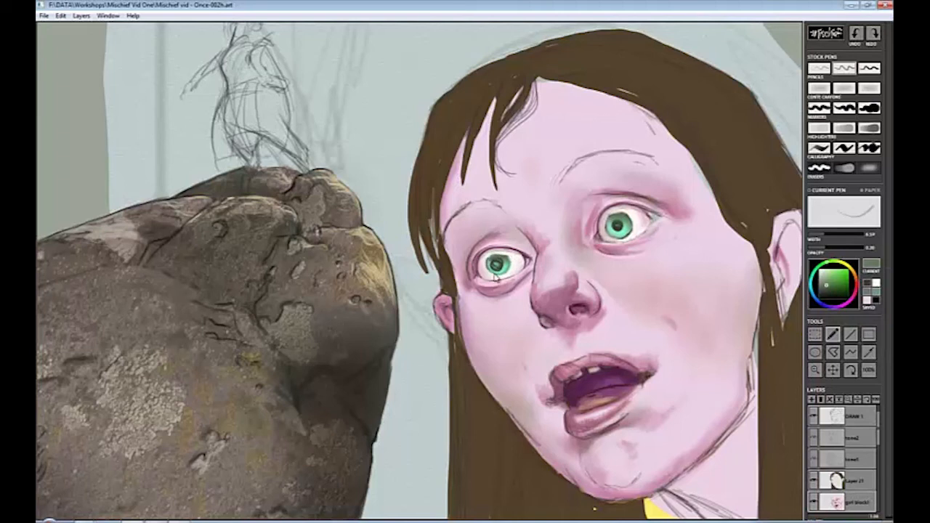
left_click(508, 266, "alt")
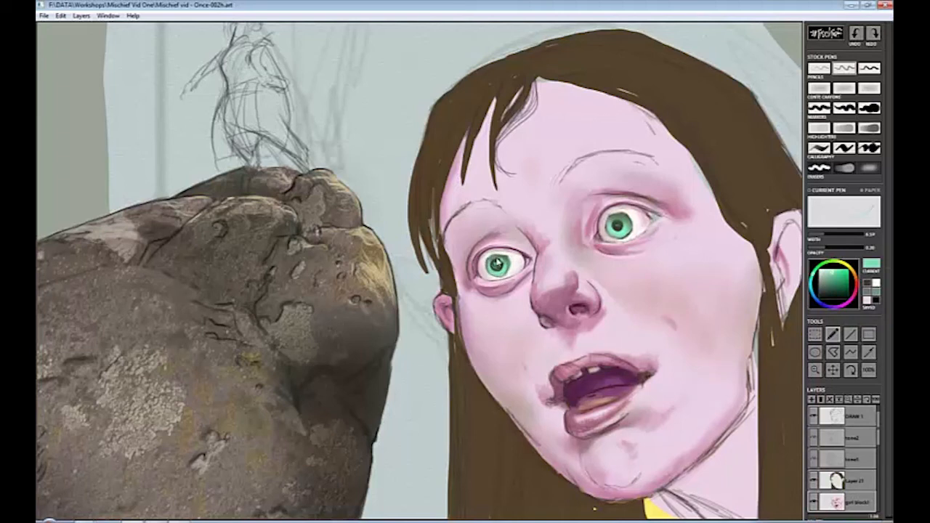
left_click(509, 262, "alt")
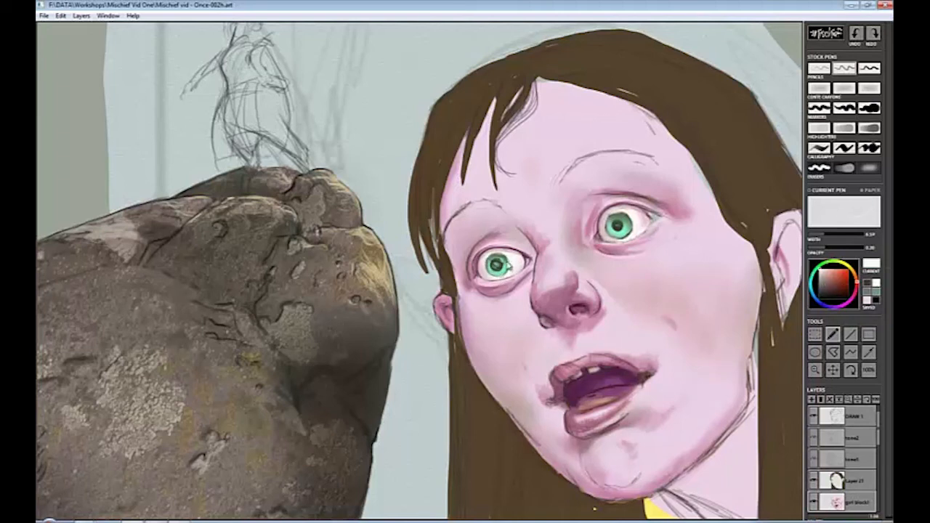
left_click(501, 266, "alt")
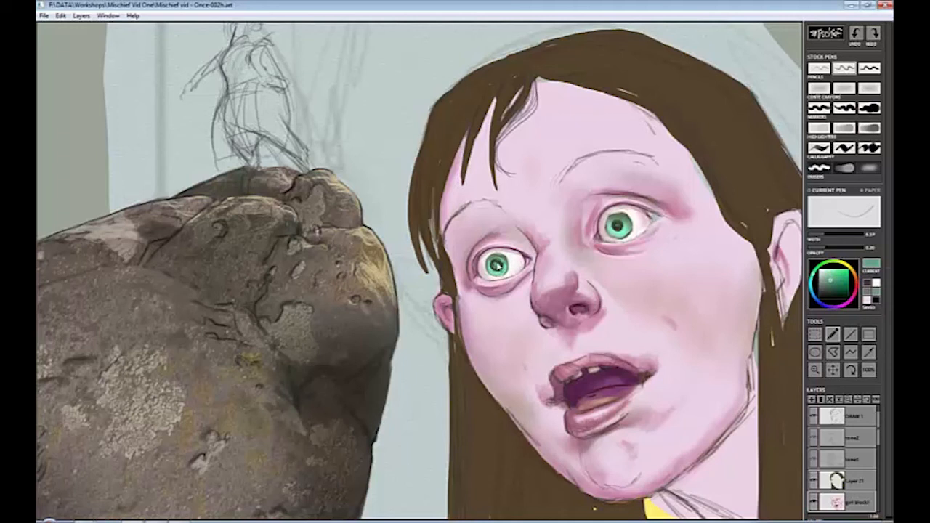
left_click(630, 208, "alt")
left_click(538, 300, "alt")
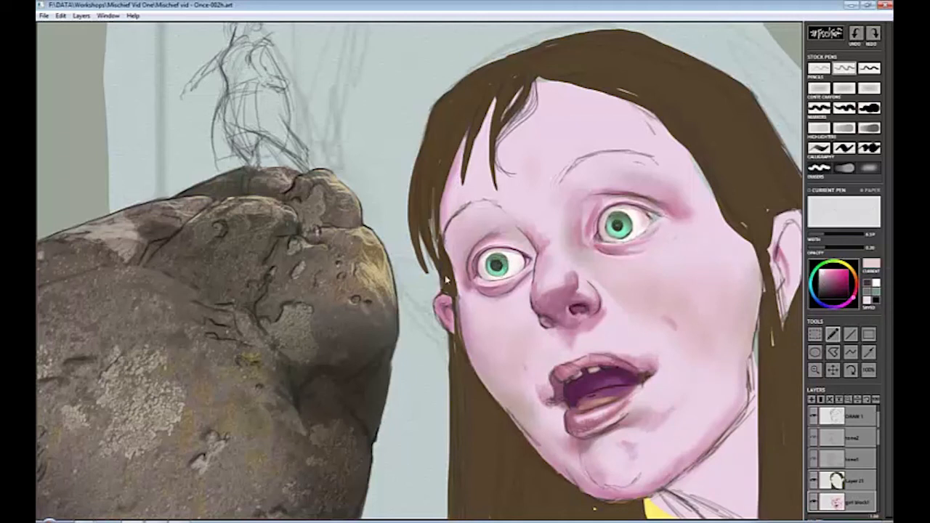
Draw fine light tan strands on Layer 21 over the hair on the rock side of the parting.
key("e")
key("b")
left_click(854, 481)
left_click(830, 276)
left_click_drag(520, 69, 497, 120)
mouse_move(529, 52)
left_mouse_down()
mouse_move(469, 151)
mouse_move(542, 48)
mouse_move(498, 74)
mouse_move(446, 162)
mouse_move(434, 149)
mouse_move(452, 106)
left_mouse_up()
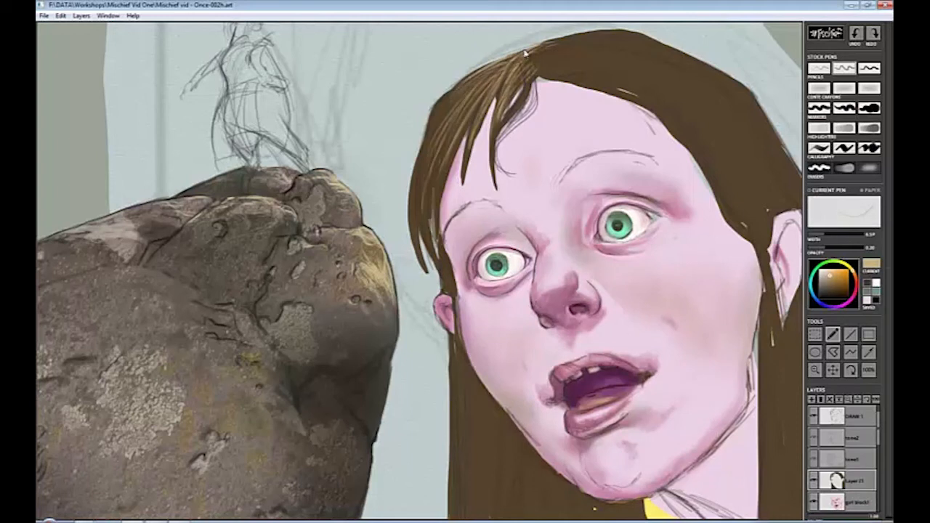
mouse_move(469, 76)
left_mouse_down()
mouse_move(424, 144)
mouse_move(433, 115)
left_mouse_up()
left_click_drag(553, 45, 523, 105)
left_click_drag(434, 122, 411, 231)
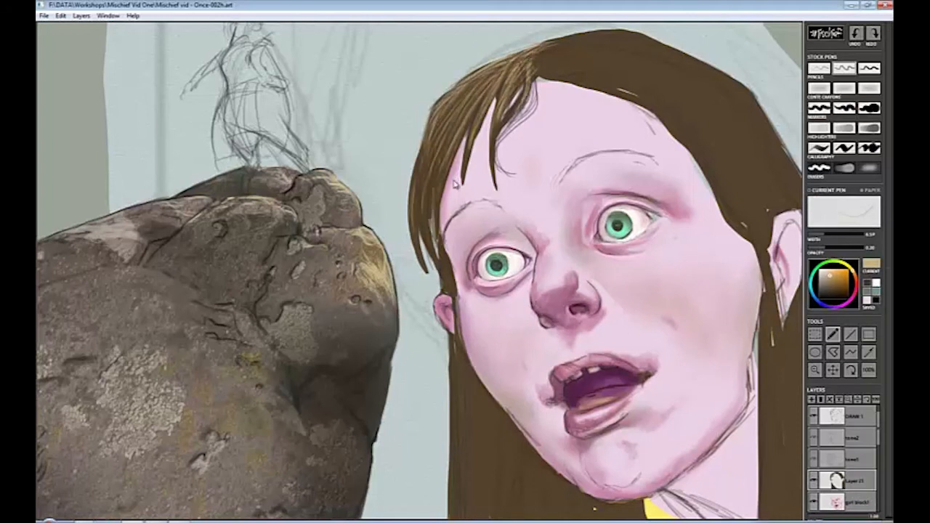
Brush soft tan Conte crayon highlights along the crown and the long hair on the ear side.
mouse_move(536, 69)
left_mouse_down()
mouse_move(576, 78)
mouse_move(689, 58)
left_mouse_up()
left_click(846, 88)
left_click_drag(581, 61, 696, 90)
left_click_drag(553, 51, 726, 81)
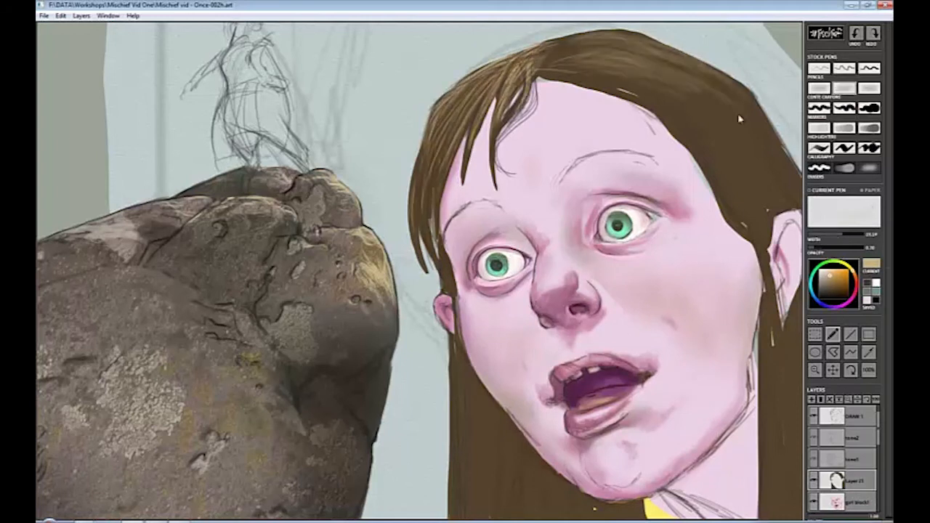
left_click_drag(603, 73, 742, 122)
left_click_drag(552, 46, 709, 116)
left_click_drag(599, 41, 716, 137)
Show the tone shading over the artwork and enlarge the shadowy figure sketched behind the woman.
scroll(567, 239, "down", 3)
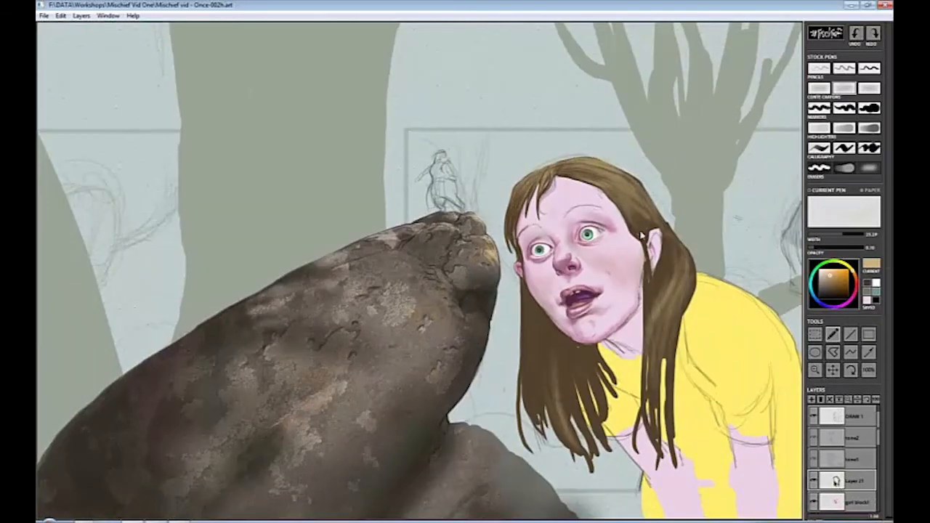
left_click(811, 464)
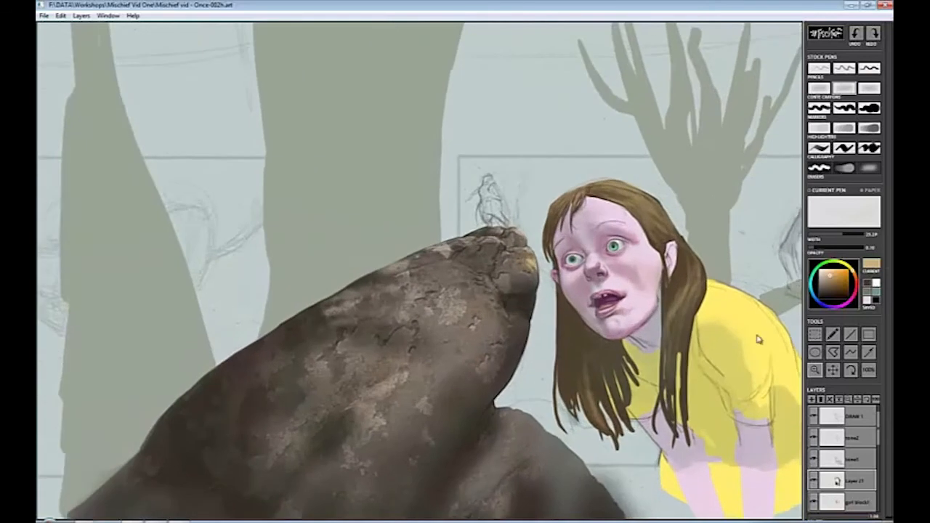
left_click_drag(766, 316, 537, 316)
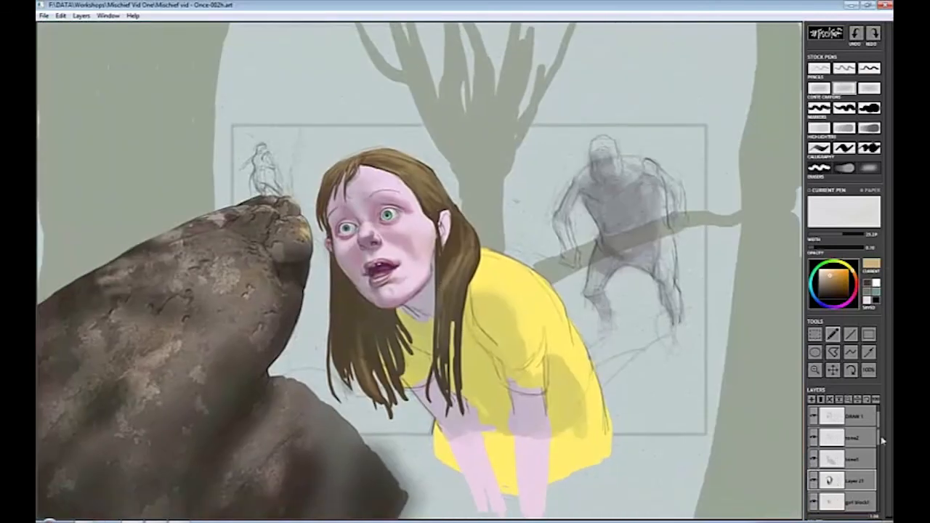
scroll(843, 451, "down", 3)
left_click(832, 438)
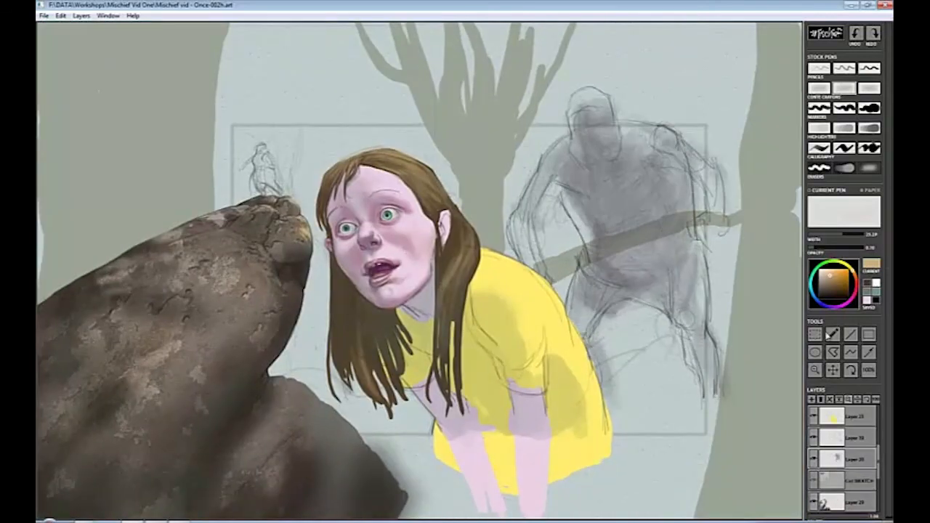
Paint yellow-green shading over the sleeve and front of the woman's yellow shirt on the shirt's layer.
scroll(843, 450, "up", 2)
key("e")
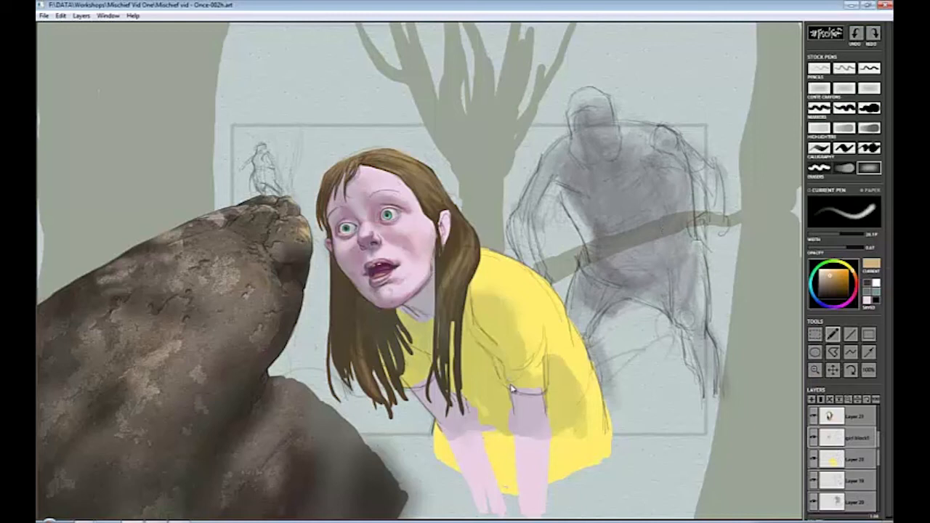
key("e")
left_click(451, 348, "alt")
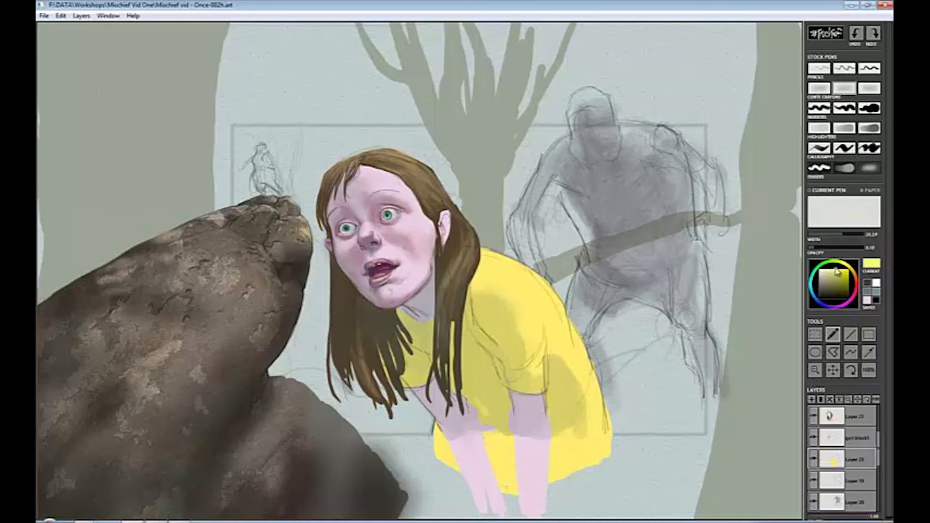
left_click_drag(487, 305, 499, 385)
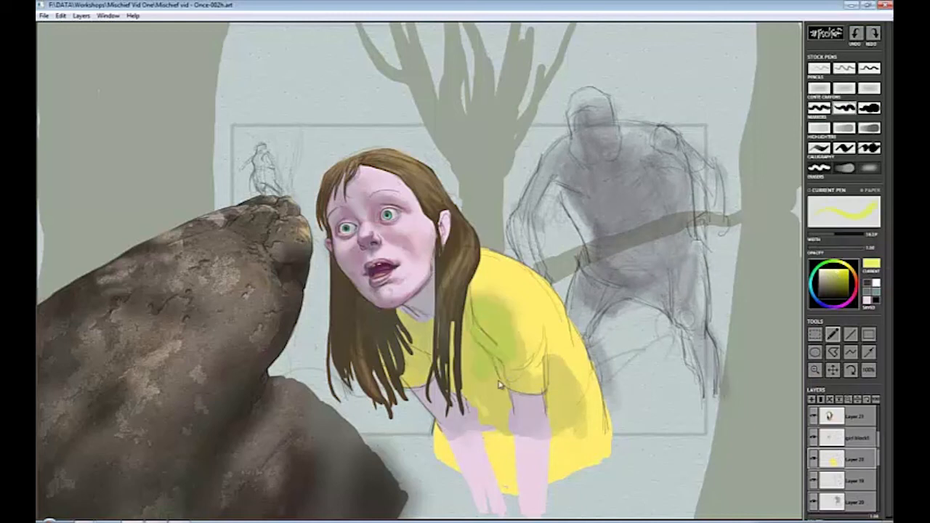
Cover the shirt's shaded side with light green, then blend its edge into the yellow with a Conte crayon.
left_click(833, 284)
left_click_drag(428, 313, 393, 361)
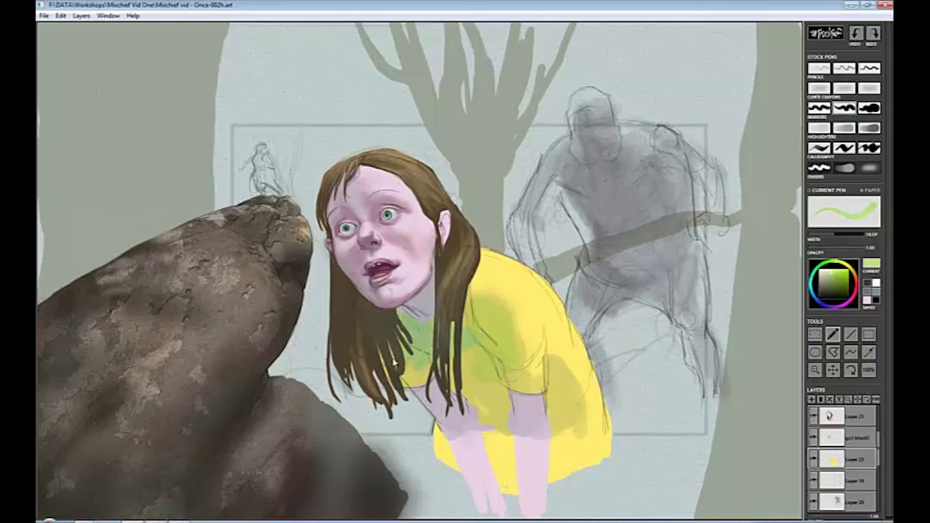
mouse_move(469, 290)
left_mouse_down()
mouse_move(458, 330)
mouse_move(495, 382)
mouse_move(408, 390)
mouse_move(537, 364)
mouse_move(510, 381)
mouse_move(527, 393)
mouse_move(489, 380)
mouse_move(509, 413)
mouse_move(490, 393)
mouse_move(483, 429)
mouse_move(504, 466)
left_mouse_up()
left_click(844, 89)
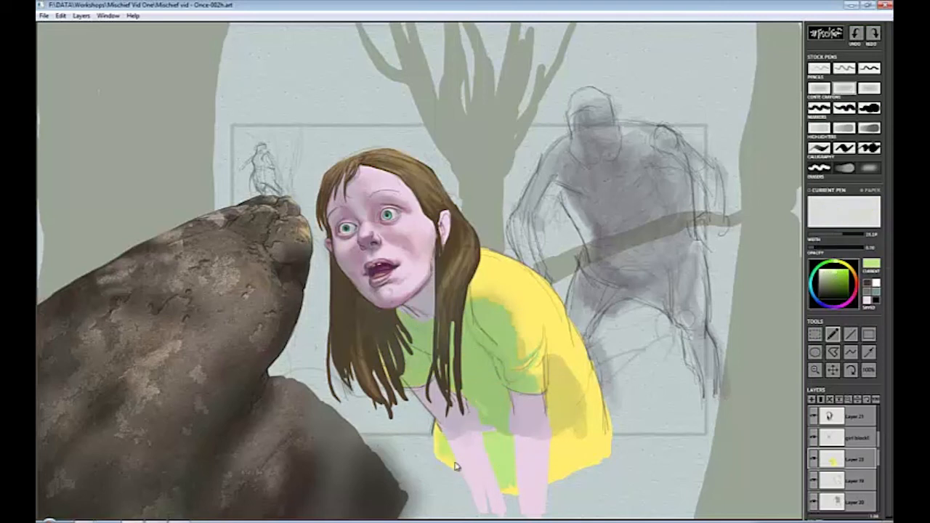
mouse_move(519, 358)
left_mouse_down()
mouse_move(476, 304)
mouse_move(550, 400)
mouse_move(554, 377)
mouse_move(564, 408)
mouse_move(444, 459)
mouse_move(515, 492)
mouse_move(565, 456)
mouse_move(529, 367)
left_mouse_up()
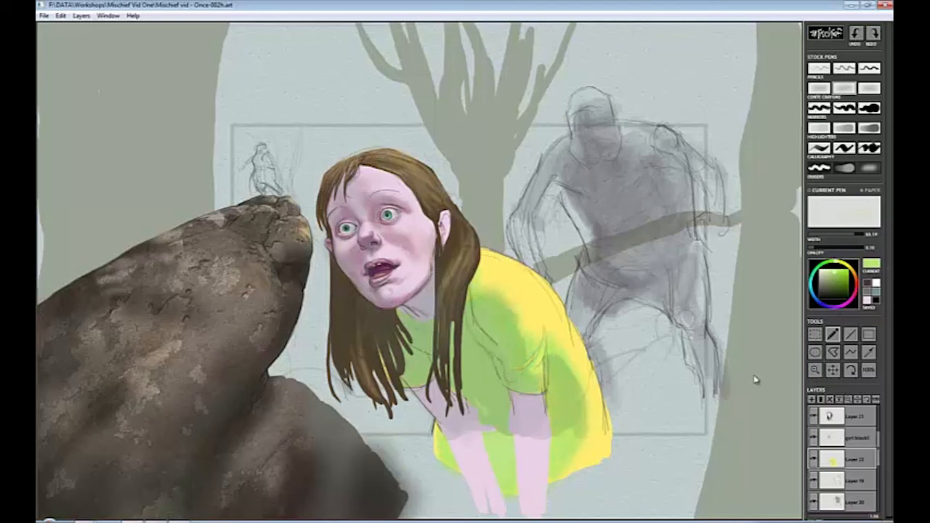
Hide the layer holding the rectangular frame sketched behind the figures.
left_click(843, 480)
left_click(812, 480)
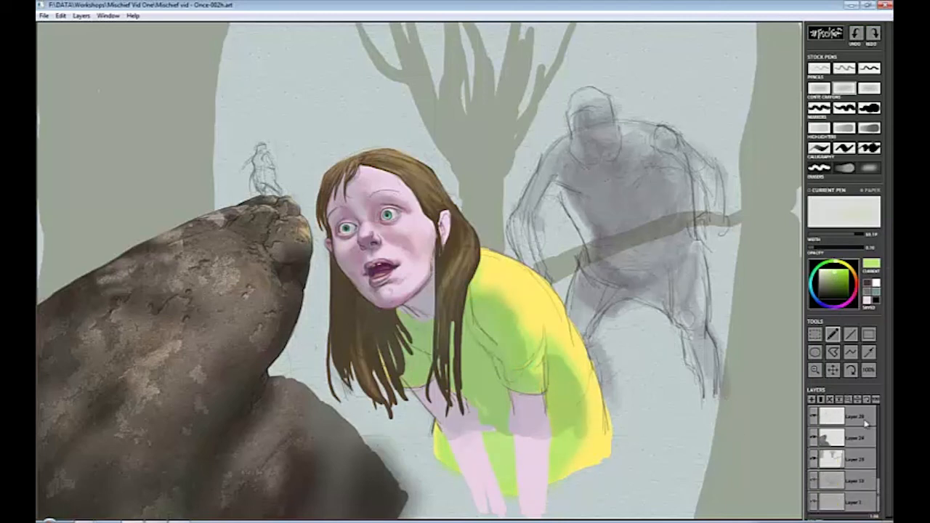
Pencil rough eyes and a nose in dark grey on the head of the shadowy figure behind the woman.
left_click(869, 168)
key("e")
left_click(865, 286)
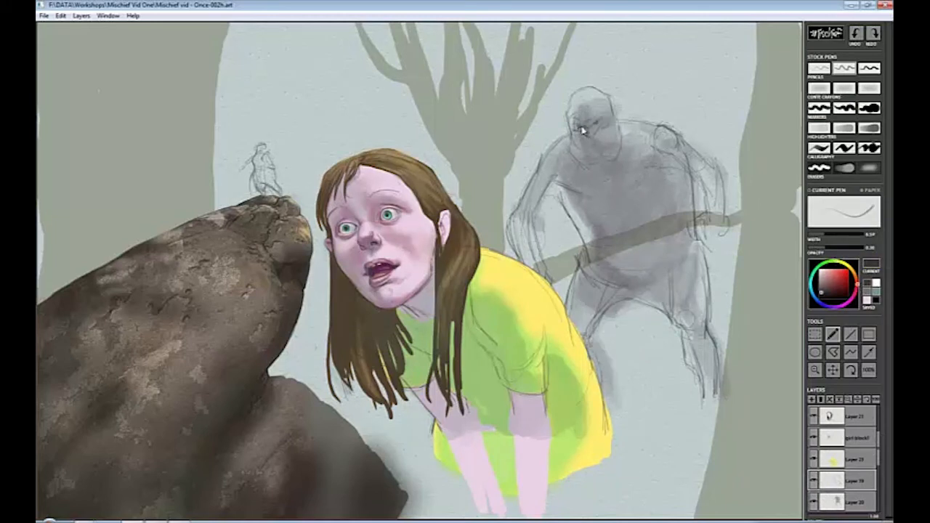
key("e")
mouse_move(606, 136)
left_mouse_down()
mouse_move(593, 129)
mouse_move(594, 148)
left_mouse_up()
key("e")
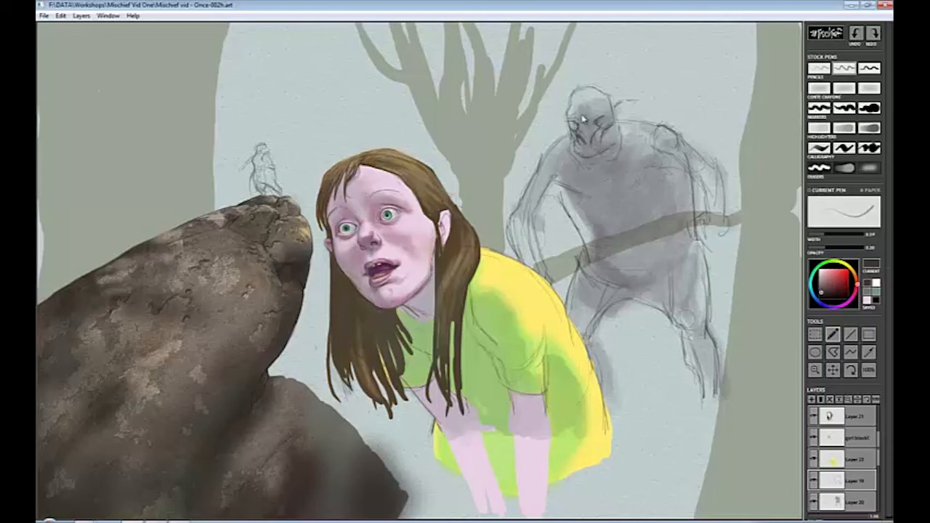
Sketch a mouth, jaw lines and loose hair tufts around the shadowy figure's head.
left_click_drag(569, 126, 552, 144)
mouse_move(574, 93)
left_mouse_down()
mouse_move(600, 93)
mouse_move(626, 112)
left_mouse_up()
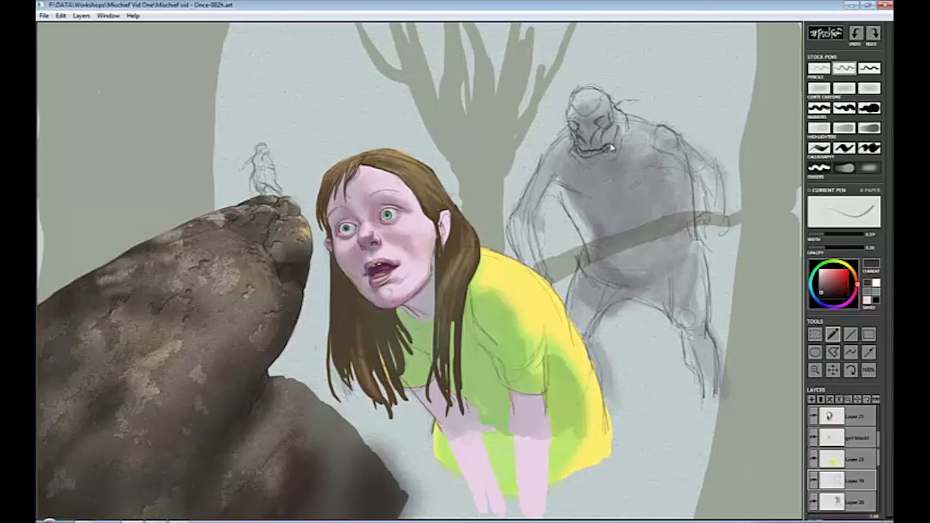
mouse_move(612, 152)
left_mouse_down()
mouse_move(571, 144)
mouse_move(581, 164)
left_mouse_up()
mouse_move(574, 99)
left_mouse_down()
mouse_move(558, 78)
mouse_move(636, 91)
left_mouse_up()
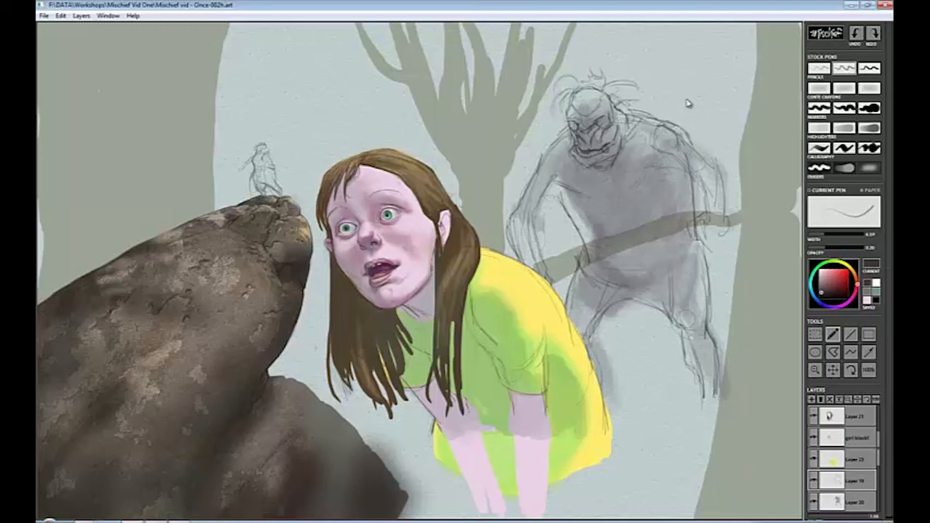
Erase the shadowy figure's face and hair, then pencil a taller head with facial guidelines and a neck.
key("e")
left_click(819, 168)
left_click_drag(813, 235, 823, 235)
mouse_move(614, 160)
left_mouse_down()
mouse_move(633, 95)
mouse_move(618, 147)
mouse_move(590, 87)
left_mouse_up()
key("e")
mouse_move(589, 86)
left_mouse_down()
mouse_move(618, 93)
mouse_move(574, 151)
mouse_move(603, 141)
left_mouse_up()
left_click_drag(577, 92, 571, 122)
mouse_move(580, 89)
left_mouse_down()
mouse_move(619, 145)
mouse_move(611, 154)
left_mouse_up()
mouse_move(596, 85)
left_mouse_down()
mouse_move(579, 138)
mouse_move(611, 106)
mouse_move(539, 160)
left_mouse_up()
Pencil the shadowy figure's chest, ribcage, belly and thigh construction lines over the grey tone.
left_click_drag(568, 135, 607, 190)
left_click_drag(609, 190, 633, 192)
mouse_move(664, 149)
left_mouse_down()
mouse_move(659, 188)
mouse_move(611, 216)
mouse_move(662, 212)
left_mouse_up()
left_click_drag(580, 219, 590, 249)
left_click_drag(594, 275, 642, 298)
left_click_drag(635, 250, 676, 298)
left_click_drag(666, 269, 695, 344)
Sketch the shadowy figure's brow line and small eyes, and strengthen its head and the arm nearest the woman.
left_click_drag(574, 106, 603, 116)
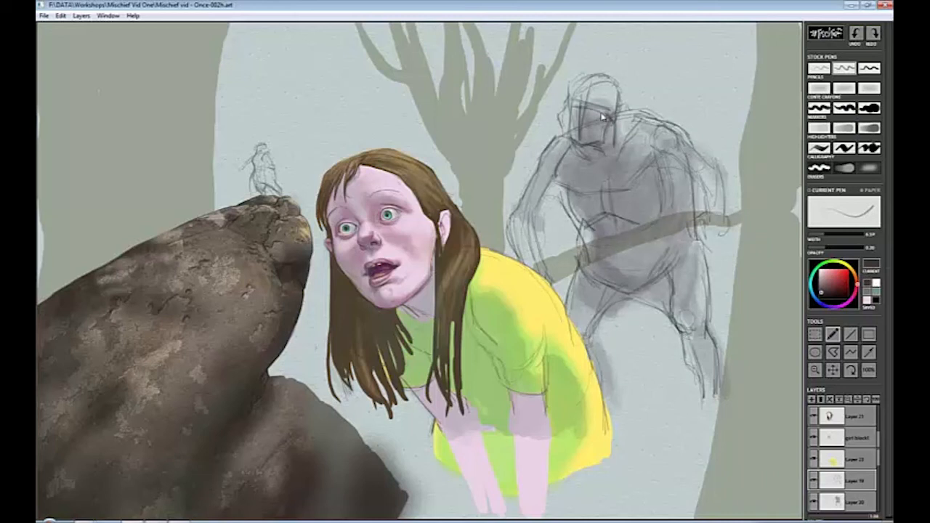
mouse_move(536, 168)
left_mouse_down()
mouse_move(529, 218)
mouse_move(557, 275)
left_mouse_up()
mouse_move(581, 129)
left_mouse_down()
mouse_move(561, 161)
mouse_move(600, 130)
left_mouse_up()
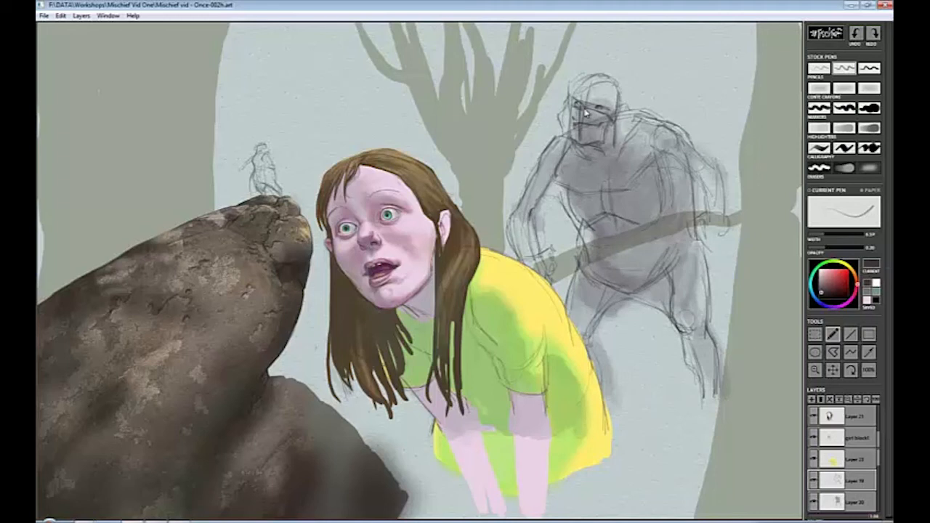
left_click_drag(573, 98, 585, 78)
Soften away the shadowy figure's facial lines with an eraser, then pencil a scowling face with heavy brows, a flat nose and protruding teeth.
scroll(652, 166, "up", 5)
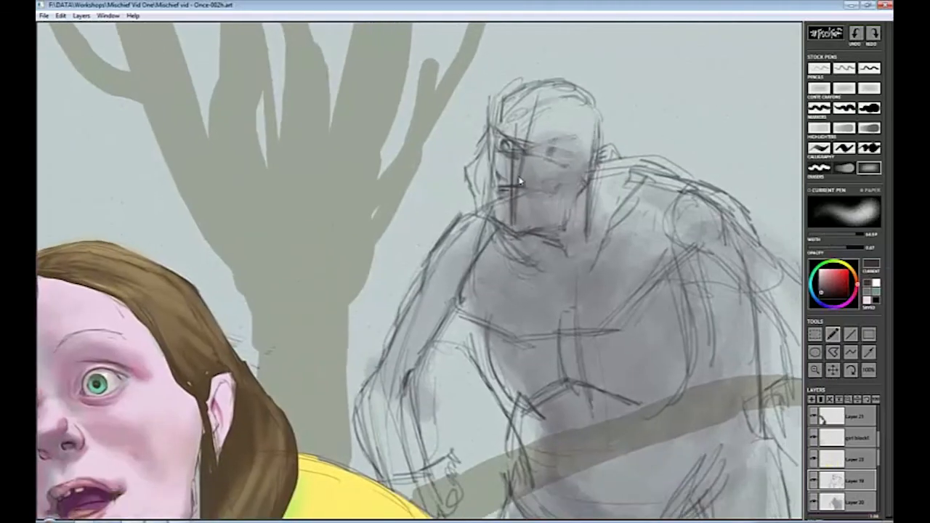
left_click_drag(519, 181, 524, 231)
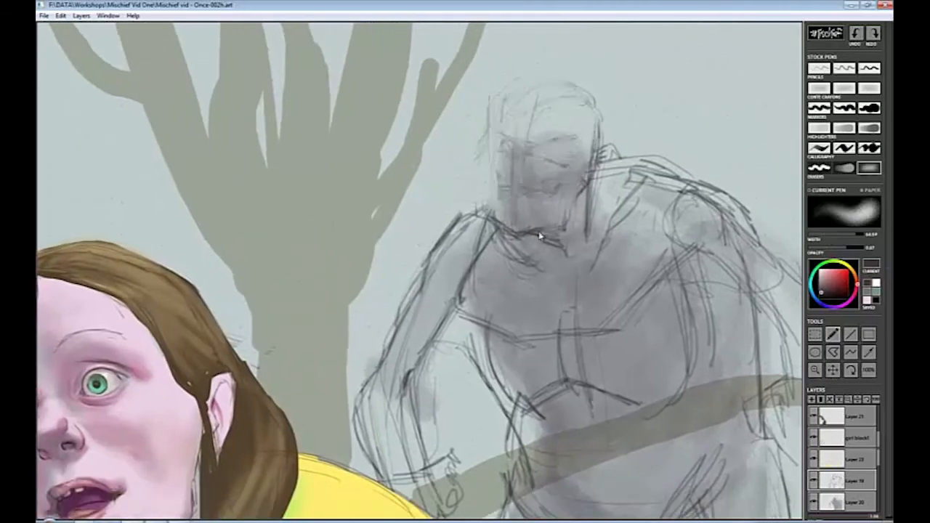
left_click(844, 68)
mouse_move(509, 149)
left_mouse_down()
mouse_move(491, 209)
mouse_move(556, 222)
mouse_move(578, 167)
left_mouse_up()
mouse_move(498, 207)
left_mouse_down()
mouse_move(494, 170)
mouse_move(504, 155)
mouse_move(509, 169)
left_mouse_up()
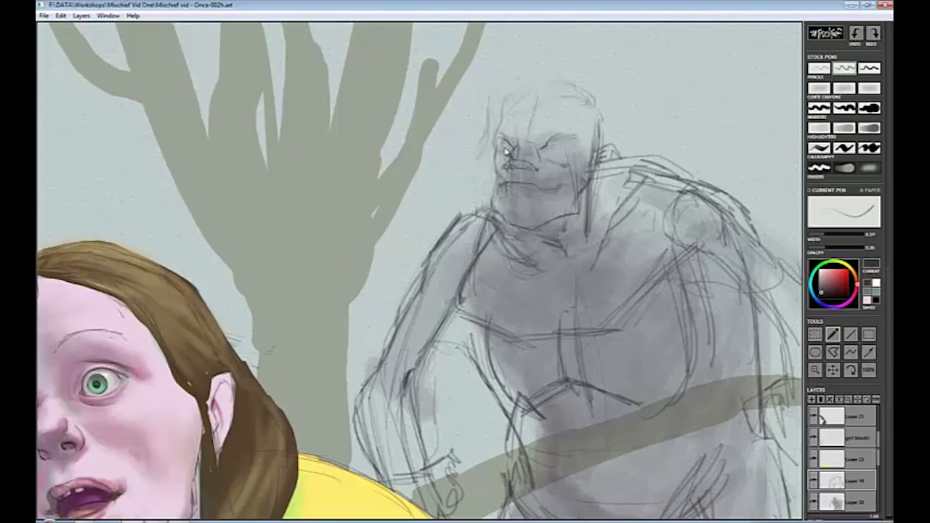
mouse_move(510, 148)
left_mouse_down()
mouse_move(556, 166)
mouse_move(520, 131)
mouse_move(562, 136)
mouse_move(523, 150)
mouse_move(569, 150)
mouse_move(511, 149)
mouse_move(574, 131)
left_mouse_up()
mouse_move(501, 109)
left_mouse_down()
mouse_move(587, 133)
mouse_move(577, 153)
mouse_move(518, 177)
mouse_move(525, 183)
mouse_move(491, 188)
mouse_move(527, 186)
mouse_move(494, 210)
mouse_move(566, 187)
mouse_move(578, 207)
left_mouse_up()
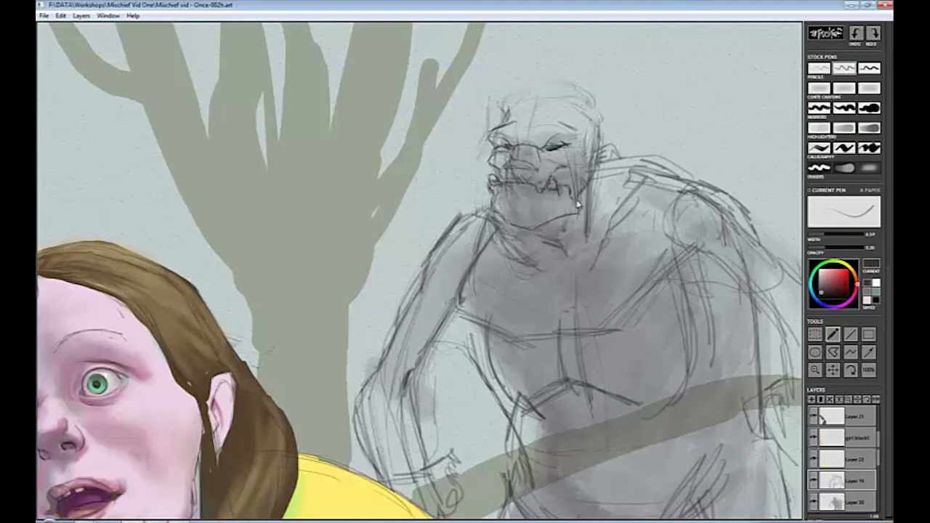
Refine the ogre's head sketch with pencil strokes on the brow, forehead, cheek and ear, erasing stray lines.
left_click_drag(500, 190, 469, 217)
mouse_move(500, 119)
left_mouse_down()
mouse_move(540, 87)
mouse_move(548, 104)
left_mouse_up()
key("e")
mouse_move(586, 149)
left_mouse_down()
mouse_move(530, 120)
mouse_move(552, 101)
left_mouse_up()
key("e")
left_click_drag(503, 128, 523, 107)
mouse_move(557, 114)
left_mouse_down()
mouse_move(571, 91)
mouse_move(597, 125)
left_mouse_up()
mouse_move(587, 141)
left_mouse_down()
mouse_move(574, 173)
mouse_move(590, 164)
left_mouse_up()
left_click_drag(610, 143, 592, 186)
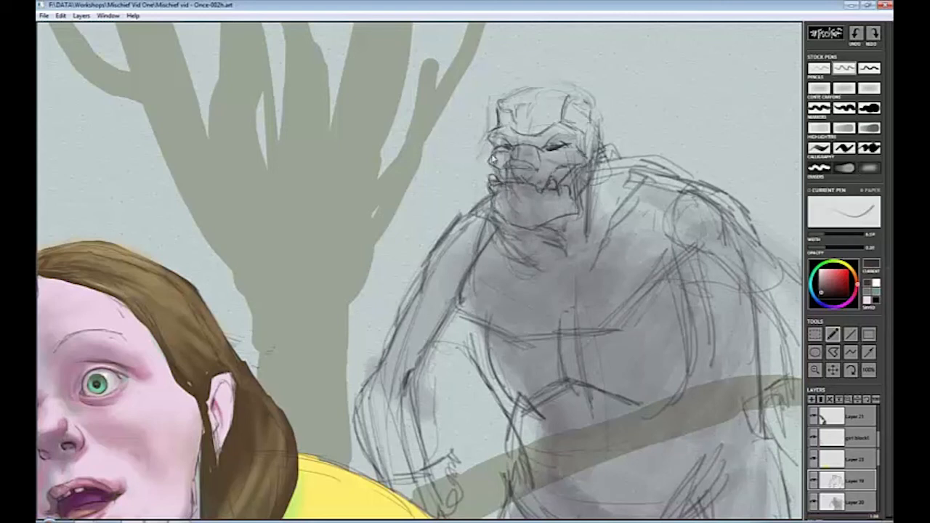
Sketch the ogre's jaw, neck and shoulder lines in pencil.
left_click_drag(491, 149, 472, 196)
mouse_move(485, 204)
left_mouse_down()
mouse_move(515, 232)
mouse_move(569, 231)
left_mouse_up()
mouse_move(549, 218)
left_mouse_down()
mouse_move(574, 251)
mouse_move(577, 224)
left_mouse_up()
left_click_drag(601, 154, 581, 247)
mouse_move(609, 99)
left_mouse_down()
mouse_move(589, 167)
mouse_move(665, 251)
mouse_move(669, 274)
left_mouse_up()
Rework the ogre's chest, the arm nearest the girl and its hand, alternating pencil strokes with erasing.
scroll(539, 239, "down", 5)
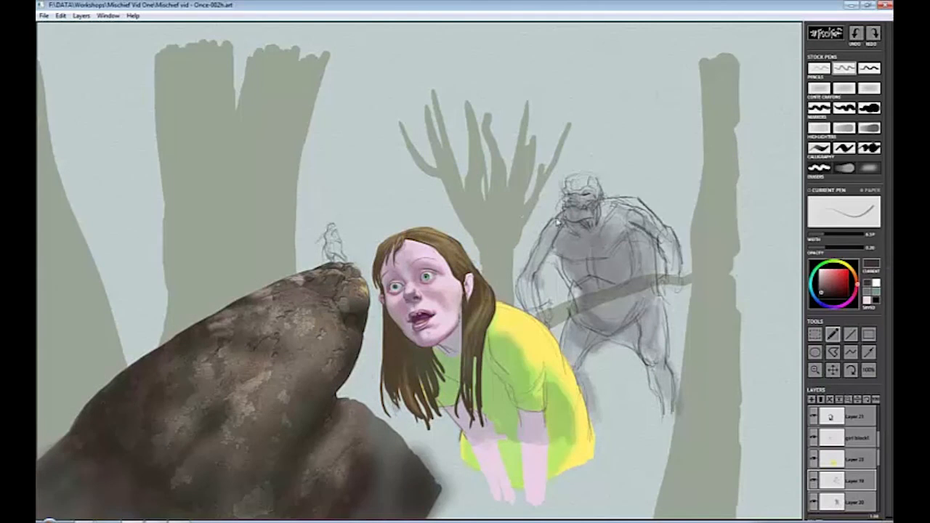
mouse_move(604, 204)
left_mouse_down()
mouse_move(567, 234)
mouse_move(536, 286)
left_mouse_up()
left_click_drag(558, 271, 564, 291)
key("e")
mouse_move(618, 206)
left_mouse_down()
mouse_move(654, 221)
mouse_move(651, 245)
left_mouse_up()
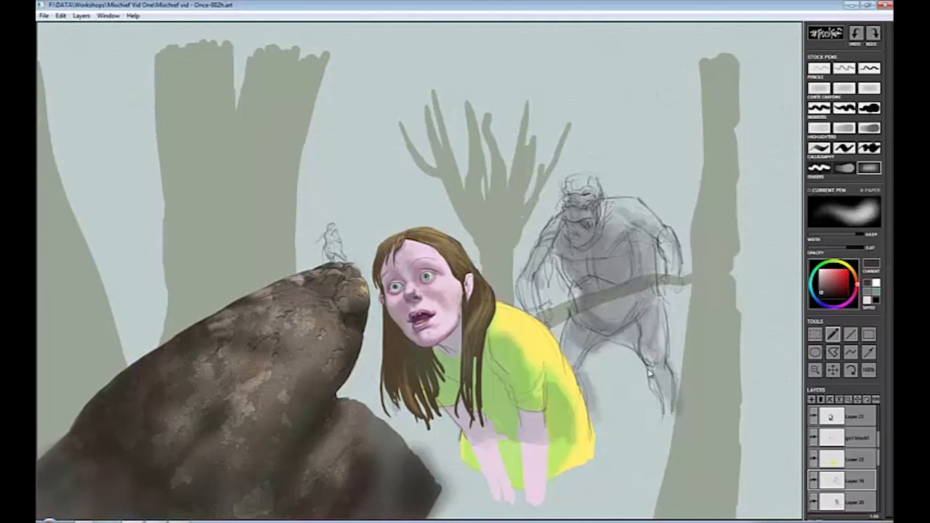
key("e")
left_click_drag(522, 264, 528, 312)
left_click_drag(540, 269, 543, 307)
key("e")
left_click_drag(516, 279, 529, 309)
key("e")
Erase the grey tone beneath the ogre's line sketch with a soft eraser on its tone layer.
left_click(838, 502)
key("e")
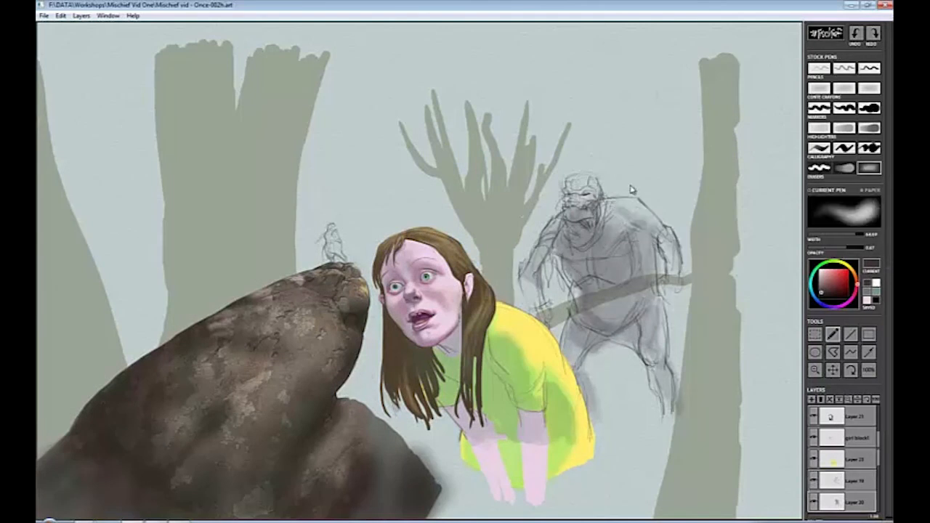
left_click_drag(632, 190, 656, 442)
Block in a bluish-grey tone over the ogre's head, torso and legs with a low-opacity highlighter.
left_click_drag(857, 248, 812, 250)
left_click(878, 296)
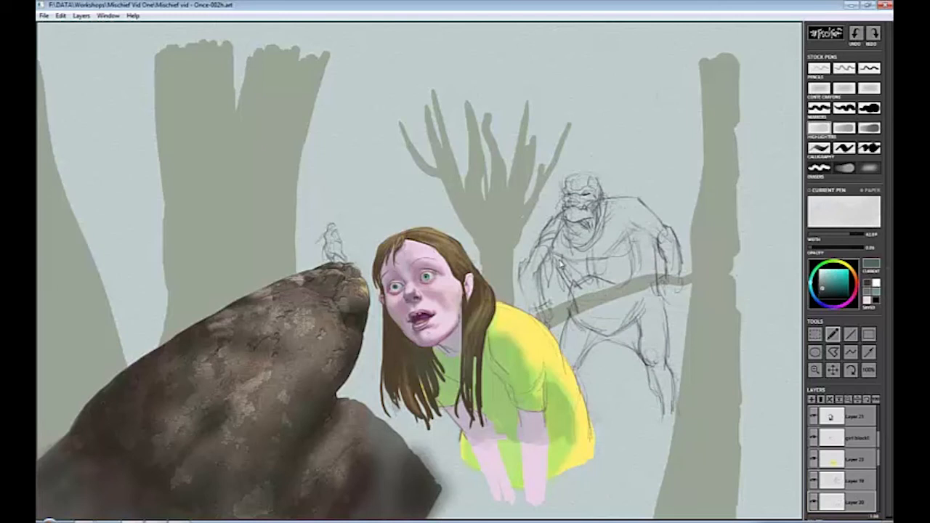
left_click(815, 248)
mouse_move(559, 218)
left_mouse_down()
mouse_move(593, 273)
mouse_move(582, 258)
left_mouse_up()
left_click_drag(567, 186, 625, 254)
mouse_move(574, 233)
left_mouse_down()
mouse_move(646, 273)
mouse_move(574, 348)
mouse_move(574, 197)
mouse_move(600, 329)
mouse_move(617, 305)
mouse_move(574, 218)
mouse_move(640, 348)
left_mouse_up()
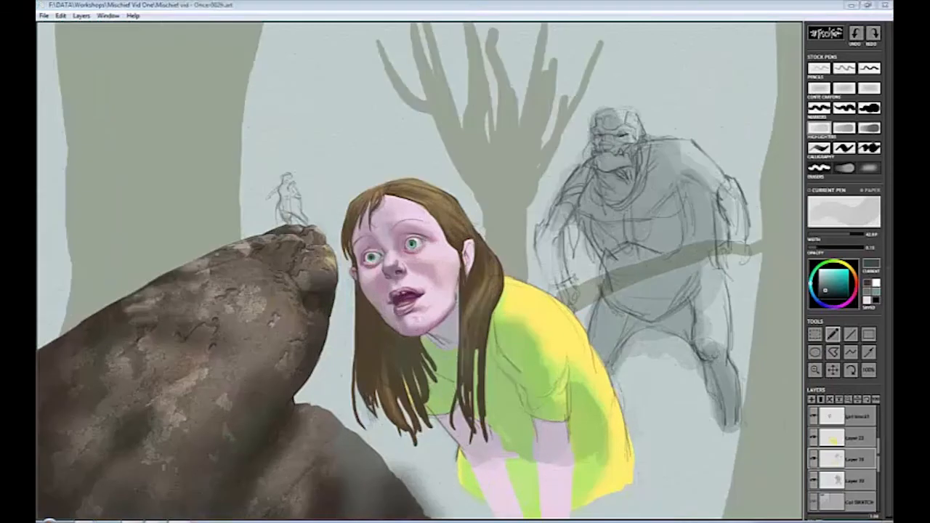
Soften the pencil lines across the ogre's chest and belly on its sketch layer with the soft eraser.
left_click(858, 460)
left_click(855, 170)
mouse_move(639, 233)
left_mouse_down()
mouse_move(661, 264)
mouse_move(610, 218)
left_mouse_up()
key("e")
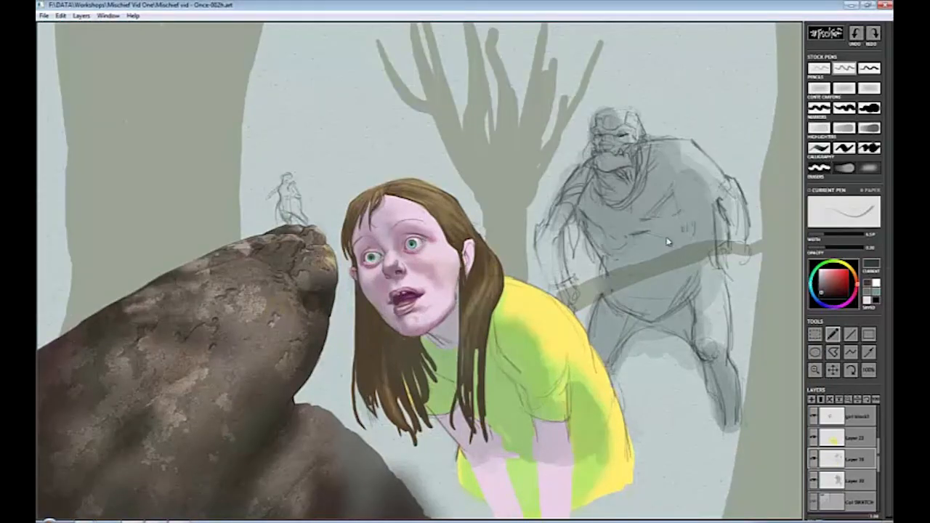
Rework the ogre's eyes, brow and nose by erasing and redrawing the facial lines.
scroll(594, 169, "up", 2)
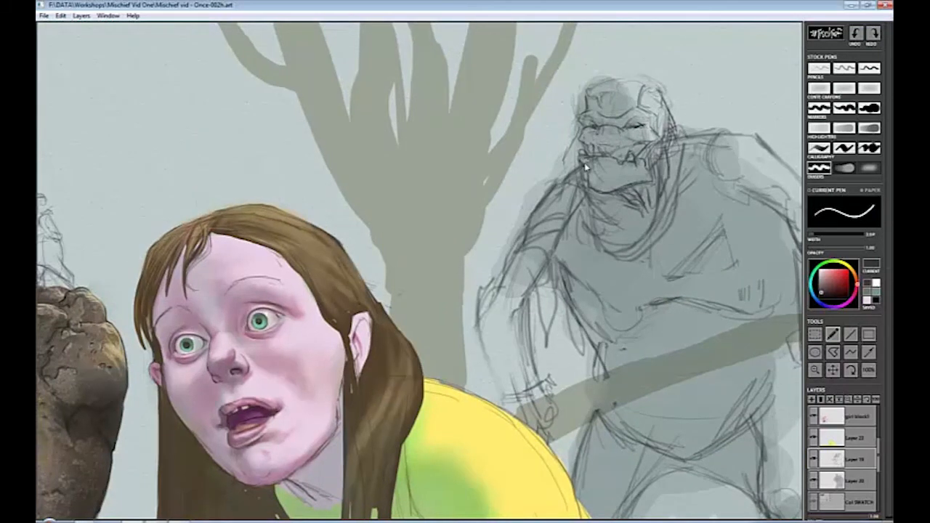
key("p")
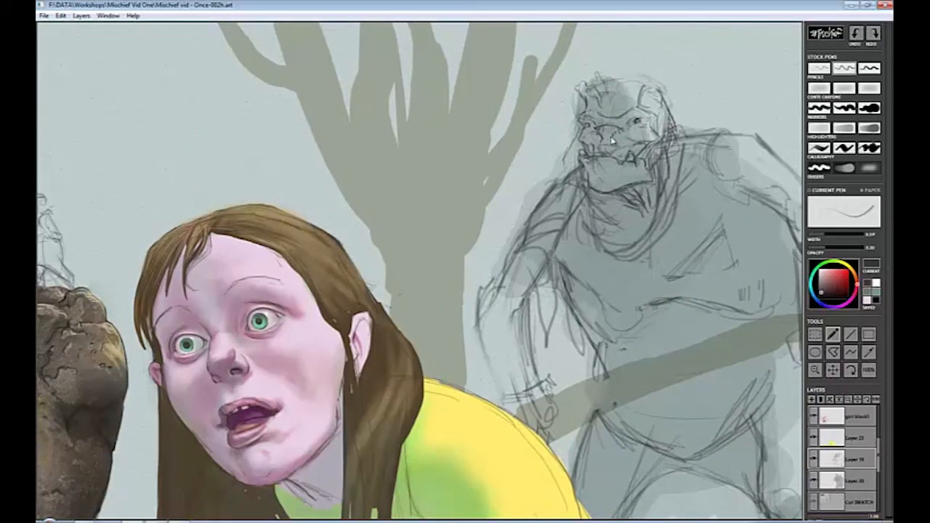
key("e")
mouse_move(602, 109)
left_mouse_down()
mouse_move(649, 142)
mouse_move(610, 171)
mouse_move(600, 149)
mouse_move(606, 115)
mouse_move(591, 122)
mouse_move(636, 132)
left_mouse_up()
key("p")
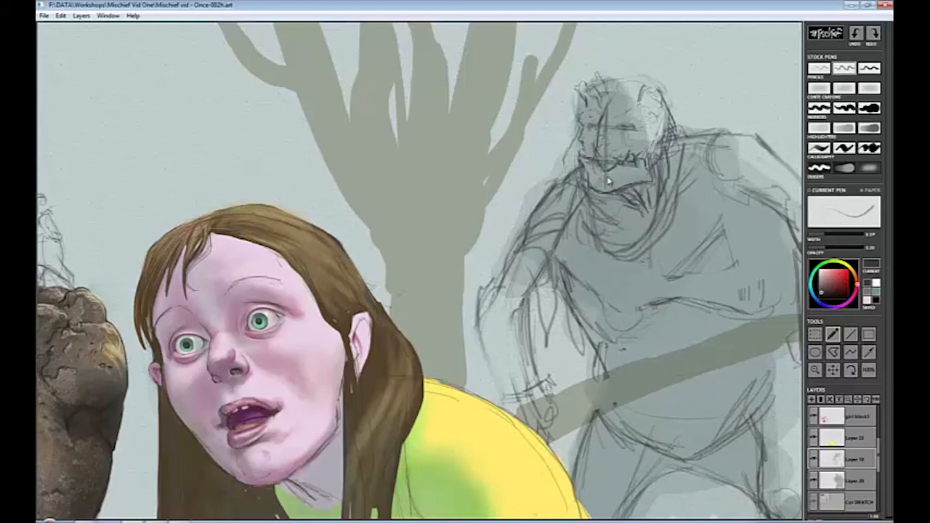
Erase the pencil lines of the ogre's face and skull, leaving only the tone shape of the head.
key("e")
mouse_move(608, 181)
left_mouse_down()
mouse_move(625, 156)
mouse_move(582, 160)
mouse_move(588, 182)
left_mouse_up()
key("p")
left_click_drag(640, 149, 594, 197)
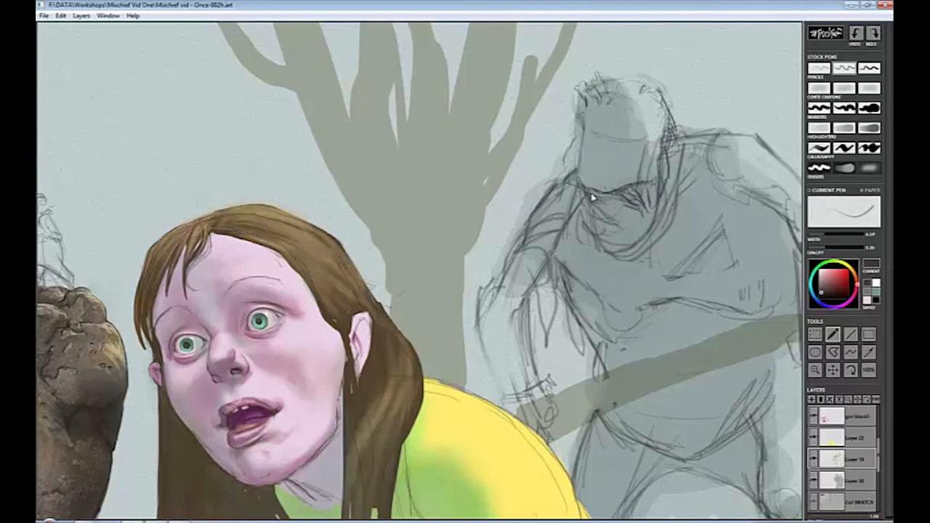
mouse_move(603, 142)
left_mouse_down()
mouse_move(629, 200)
mouse_move(610, 182)
mouse_move(626, 99)
mouse_move(658, 146)
left_mouse_up()
key("e")
key("p")
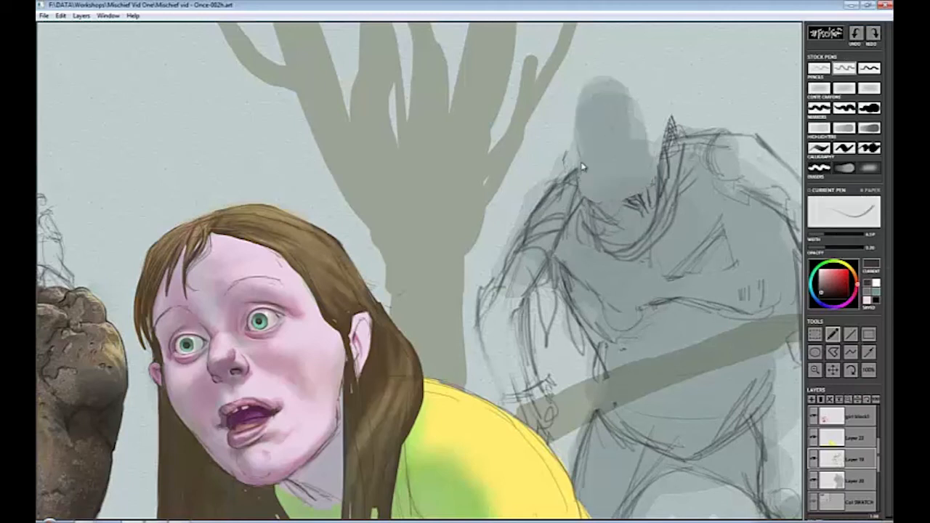
Draw a new ogre head with a rounded skull, scowling eyes, nose, mouth and heavy jaw.
left_click_drag(581, 120, 585, 182)
left_click_drag(646, 153, 603, 212)
mouse_move(585, 120)
left_mouse_down()
mouse_move(663, 144)
mouse_move(598, 152)
mouse_move(638, 149)
mouse_move(596, 177)
mouse_move(620, 172)
mouse_move(581, 146)
left_mouse_up()
left_click_drag(637, 108, 638, 148)
mouse_move(574, 106)
left_mouse_down()
mouse_move(595, 151)
mouse_move(633, 154)
left_mouse_up()
mouse_move(581, 154)
left_mouse_down()
mouse_move(593, 191)
mouse_move(652, 220)
mouse_move(641, 168)
left_mouse_up()
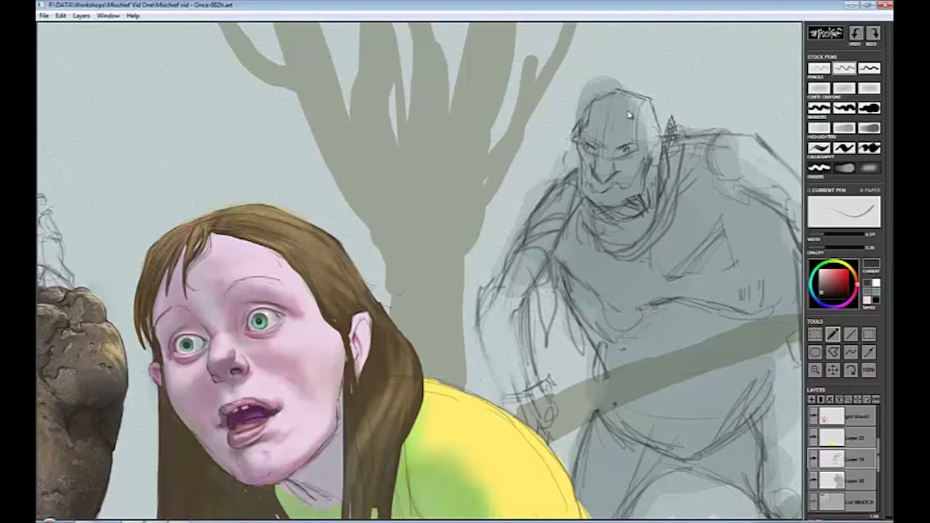
left_click_drag(636, 98, 649, 138)
Refine the ogre's jaw and face and add contour lines across its shoulders, chest and belly.
key("ctrl+space")
mouse_move(629, 267)
left_mouse_down()
mouse_move(602, 240)
mouse_move(617, 364)
left_mouse_up()
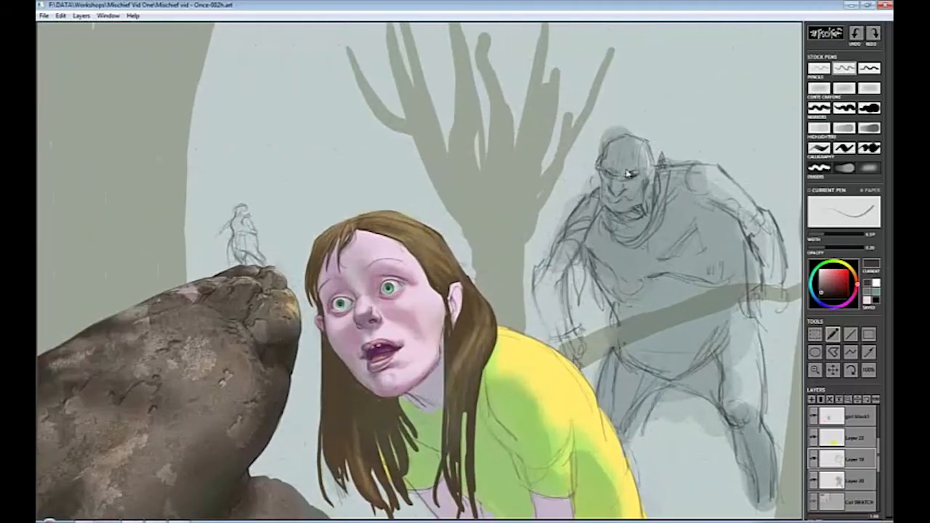
left_click_drag(605, 191, 626, 209)
mouse_move(600, 163)
left_mouse_down()
mouse_move(594, 205)
mouse_move(627, 276)
mouse_move(633, 220)
mouse_move(609, 295)
mouse_move(708, 356)
mouse_move(730, 274)
left_mouse_up()
Refine the small figure's sketch on the rock and block in its coat and trousers with green marker on a new layer.
scroll(841, 440, "down", 3)
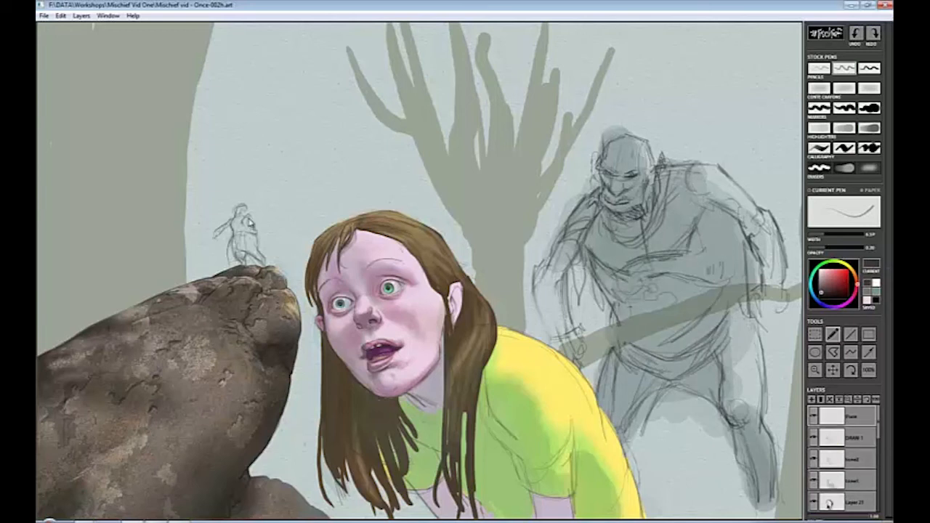
mouse_move(243, 205)
left_mouse_down()
mouse_move(236, 262)
mouse_move(250, 227)
mouse_move(259, 232)
mouse_move(217, 235)
mouse_move(265, 262)
left_mouse_up()
left_click(835, 442)
left_click(812, 399)
left_click(827, 107)
left_click(833, 262)
left_click(831, 285)
left_click(824, 276)
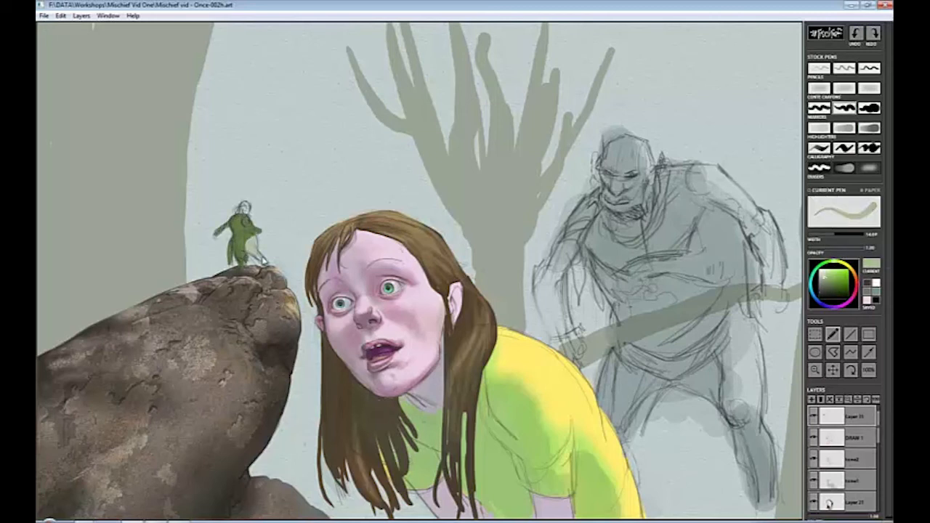
Paint the small figure's face and hands pale pink and add a top hat in the coat's green.
left_click(867, 297)
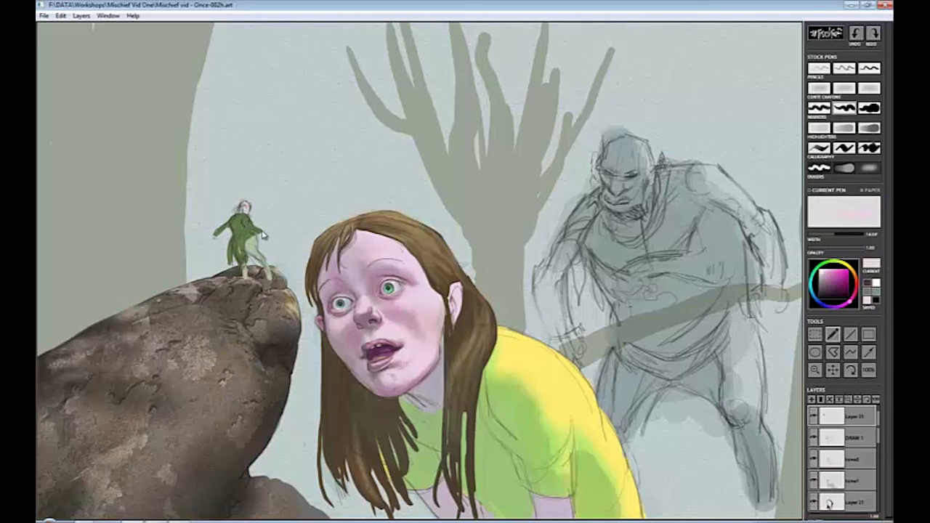
left_click(240, 231, "alt")
left_click_drag(247, 210, 244, 192)
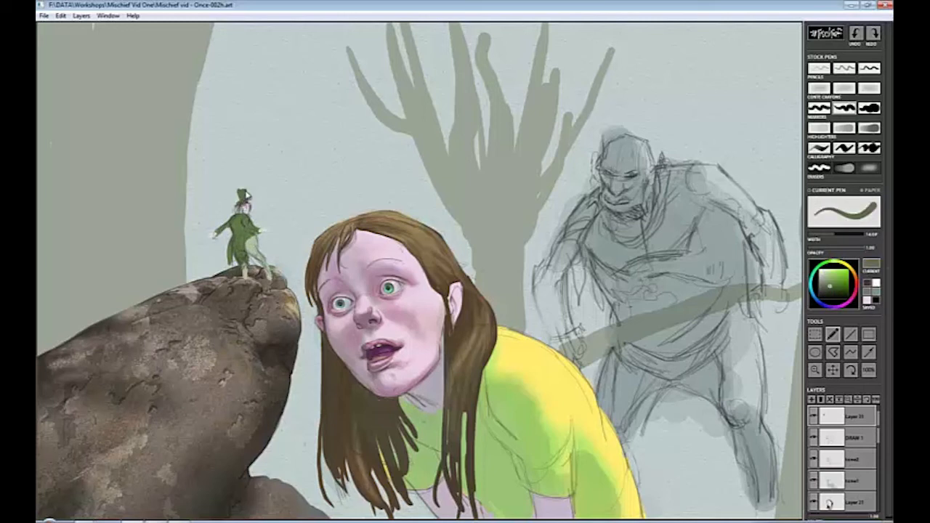
Add light golden-tan strands to the girl's hair above and beside her ear on the hair layer.
left_click(854, 502)
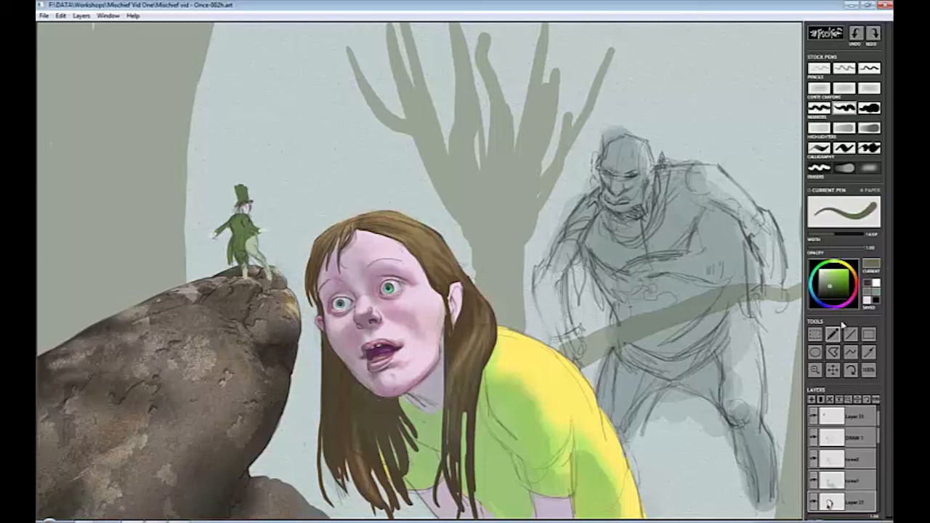
left_click(850, 267)
left_click(830, 277)
left_click(820, 108)
left_click_drag(477, 321, 469, 351)
left_click_drag(456, 266, 471, 293)
mouse_move(445, 259)
left_mouse_down()
mouse_move(481, 299)
mouse_move(465, 375)
mouse_move(481, 296)
left_mouse_up()
left_click_drag(458, 267, 489, 316)
left_click(844, 67)
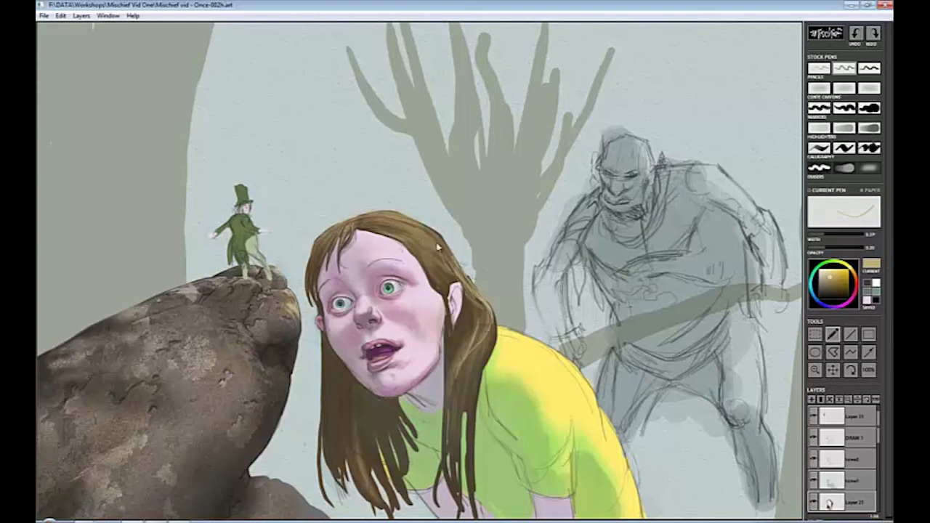
Clean up the outer edge of the girl's hair above her ear with a thin eraser.
key("e")
left_click(820, 235)
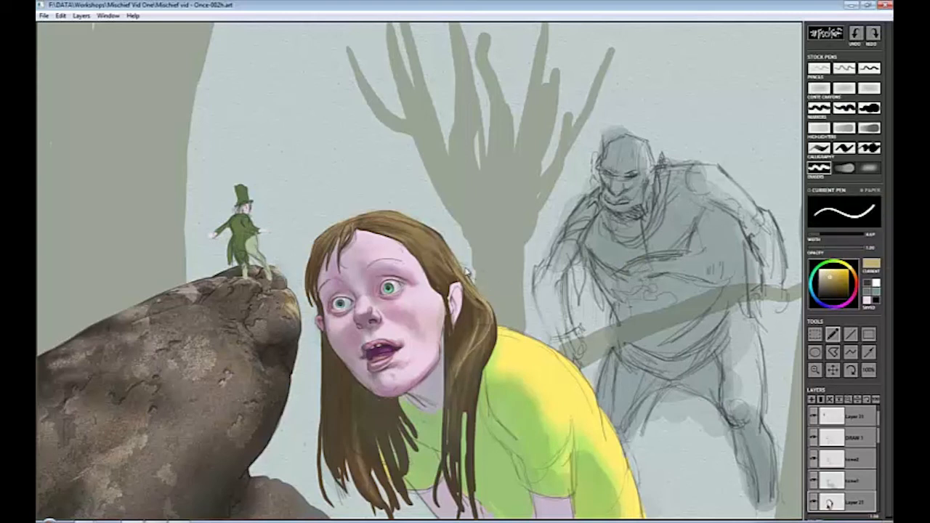
key("e")
Draw fine brown pencil strands around the crown and both sides of the girl's hair on a new layer.
left_click(811, 400)
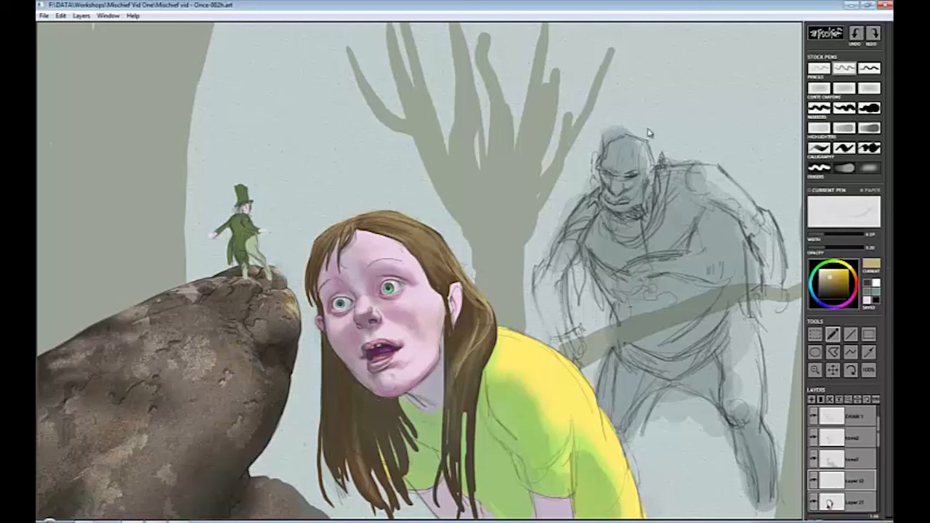
left_click(832, 286)
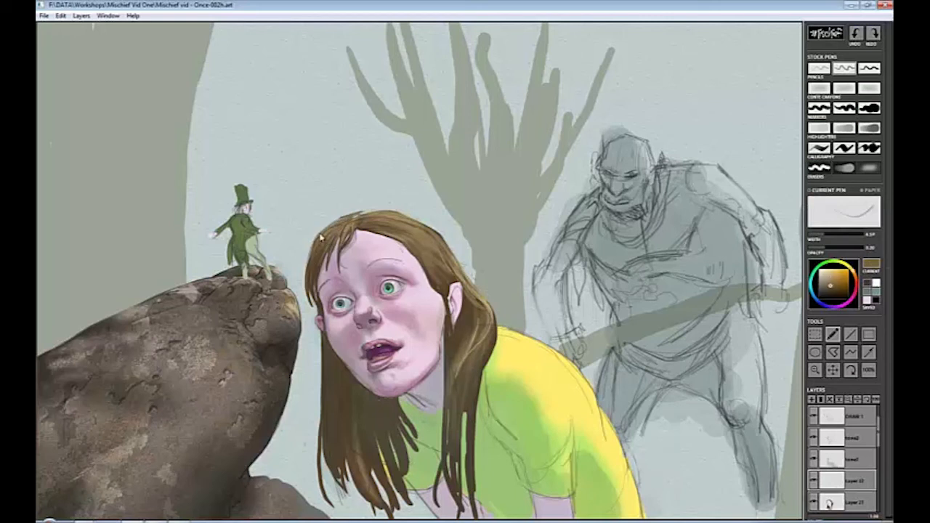
mouse_move(350, 223)
left_mouse_down()
mouse_move(392, 210)
mouse_move(437, 227)
left_mouse_up()
left_click_drag(325, 234, 314, 320)
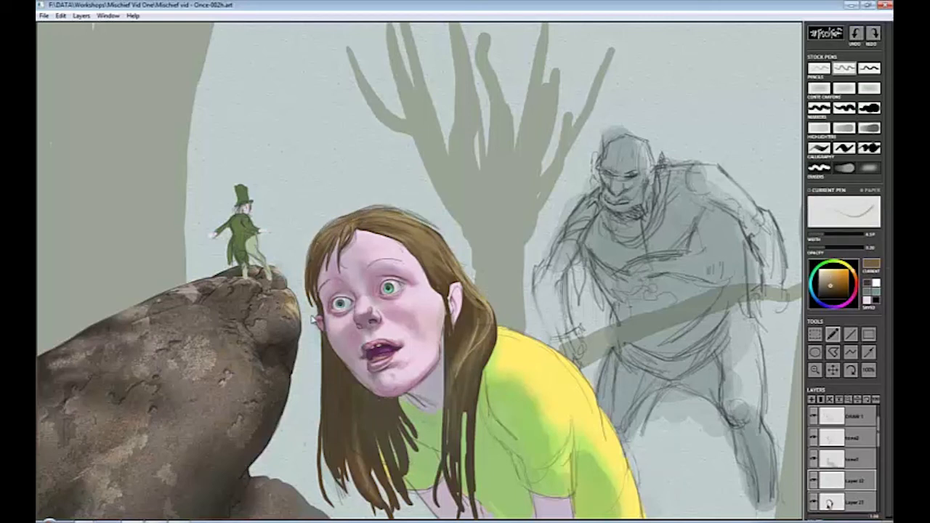
left_click_drag(331, 232, 309, 254)
mouse_move(363, 206)
left_mouse_down()
mouse_move(443, 240)
mouse_move(465, 276)
left_mouse_up()
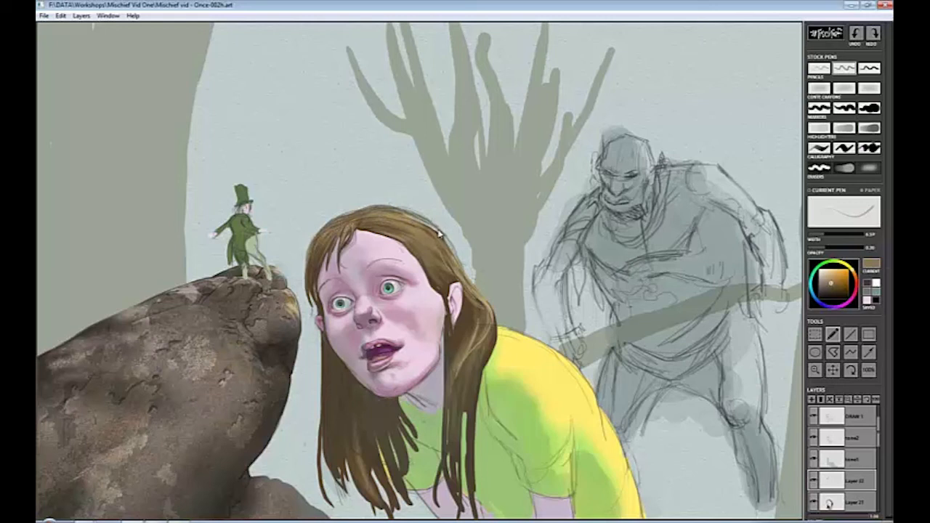
left_click_drag(440, 231, 461, 269)
Add golden and brown strands through the crown and lower lengths of the girl's hair, sampling colours from the hair.
left_click(392, 227, "alt")
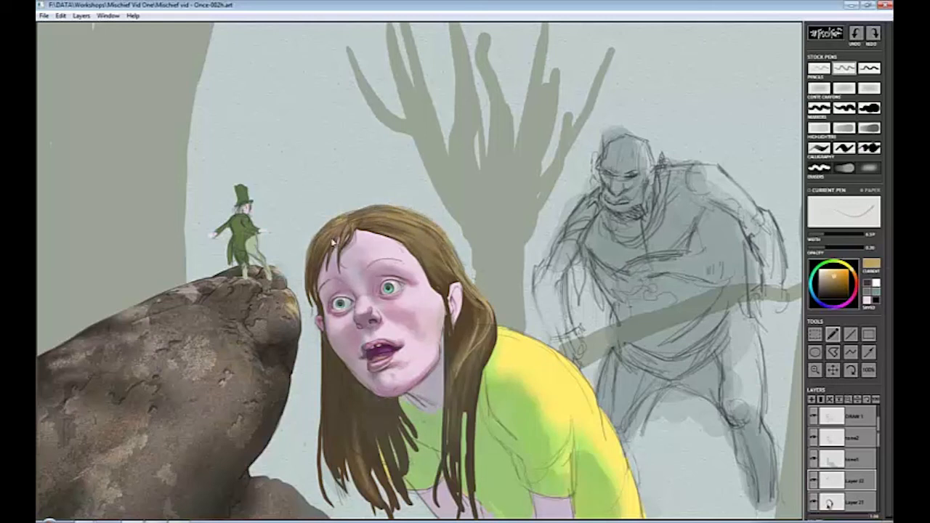
left_click(416, 236, "alt")
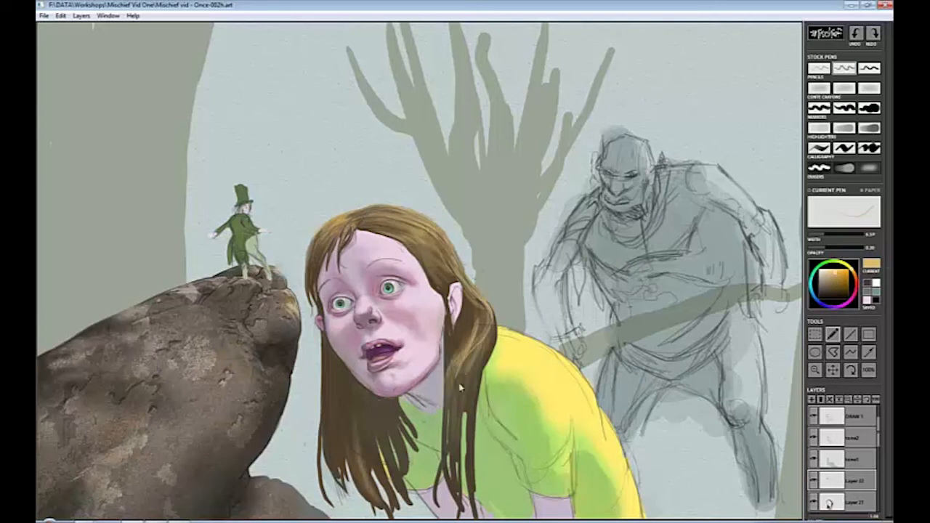
left_click(445, 414, "alt")
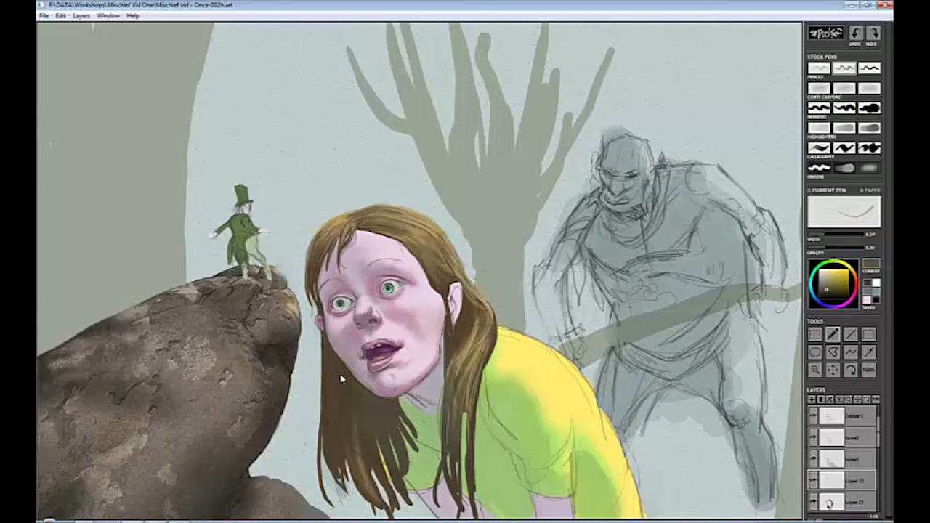
Outline and detail the small man's top hat, hat band, collar and coat with fine pencil lines.
scroll(276, 218, "up", 5)
left_click(165, 182, "alt")
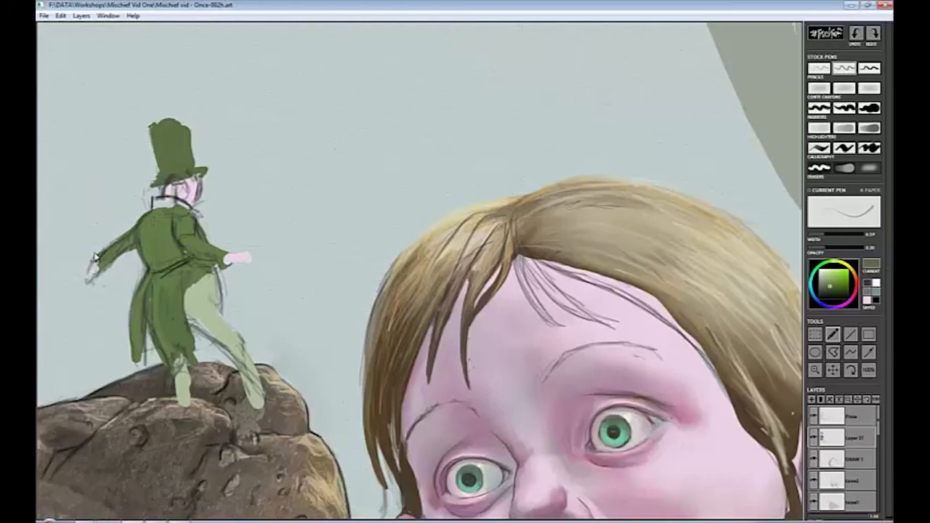
left_click_drag(178, 122, 181, 117)
key("bracketright")
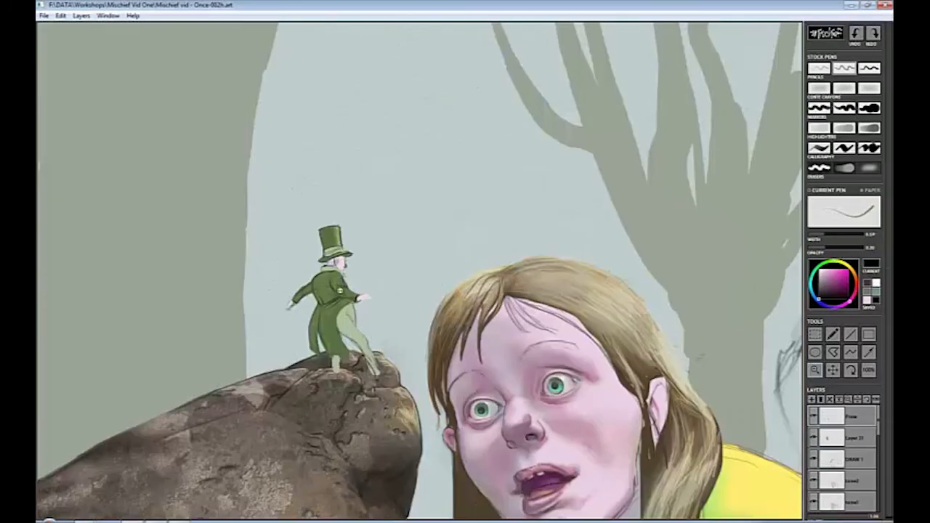
scroll(344, 236, "up", 5)
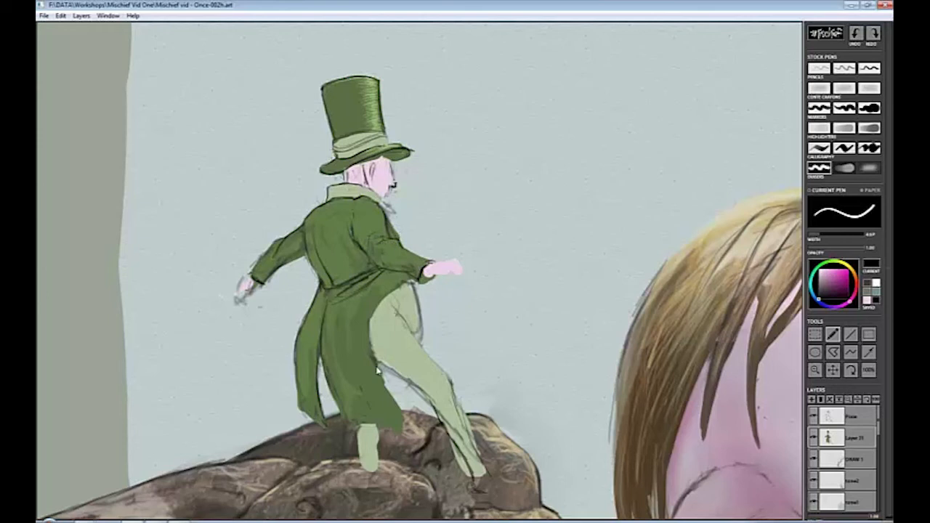
Shade the small man's coat and sleeves with a wider pencil, using greens sampled from the coat.
left_click(843, 68)
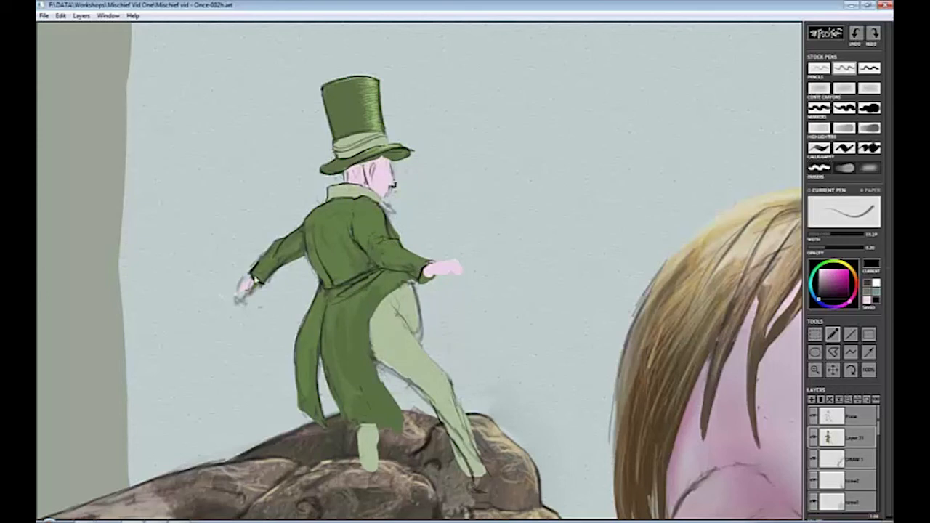
left_click(256, 280, "alt")
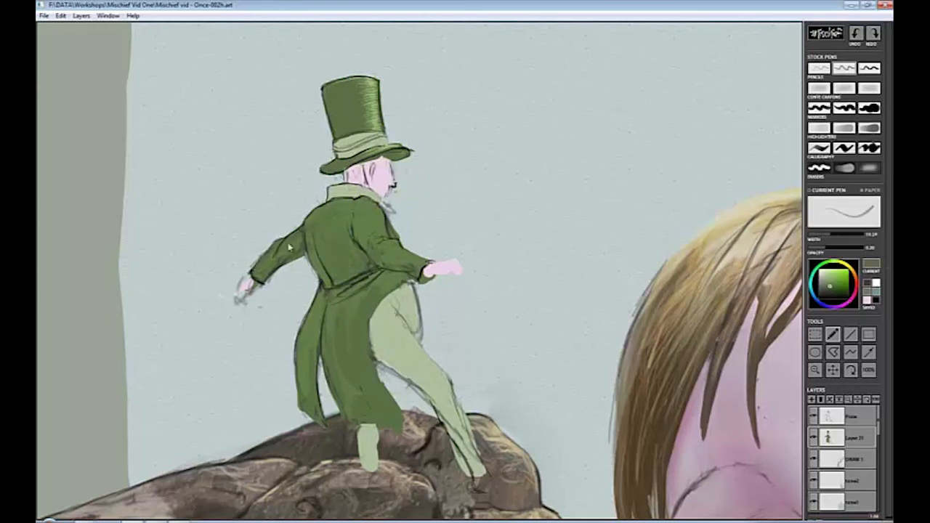
left_click(385, 276, "alt")
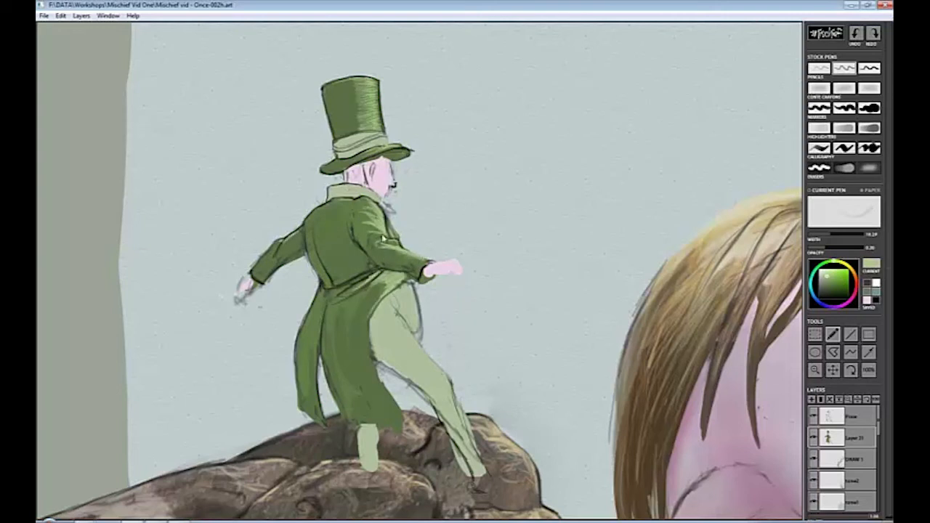
Paint near-white highlights on the small man's belly and the thigh of his pale green trousers.
left_click(823, 272)
left_click_drag(409, 286, 418, 341)
left_click_drag(384, 301, 444, 380)
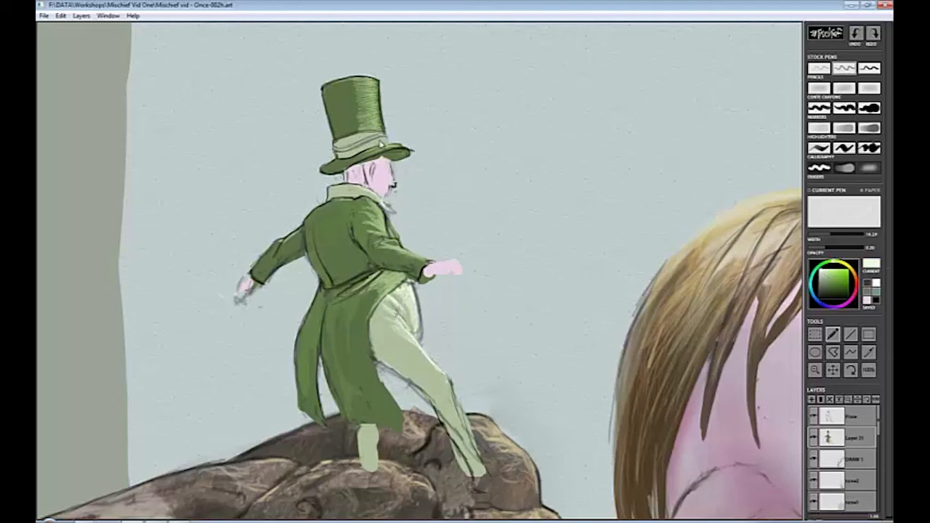
Highlight the small man's hat band, then shade his face and both hands in mauve and touch up the face in pale pink.
left_click_drag(356, 141, 381, 139)
left_click(867, 300)
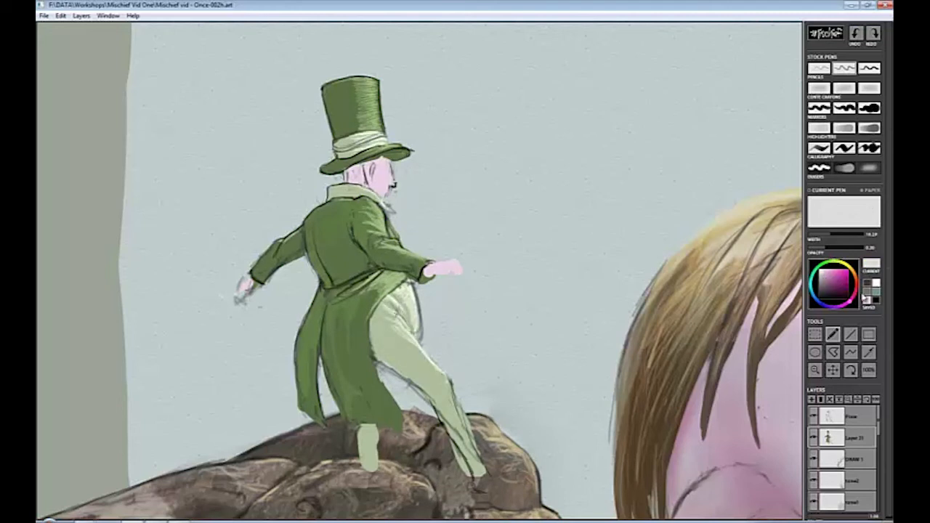
left_click(824, 278)
mouse_move(375, 178)
left_mouse_down()
mouse_move(382, 197)
mouse_move(358, 171)
mouse_move(377, 156)
mouse_move(383, 184)
mouse_move(360, 170)
left_mouse_up()
mouse_move(374, 167)
left_mouse_down()
mouse_move(387, 155)
mouse_move(387, 173)
left_mouse_up()
left_click_drag(384, 161, 374, 181)
left_click_drag(422, 284, 449, 272)
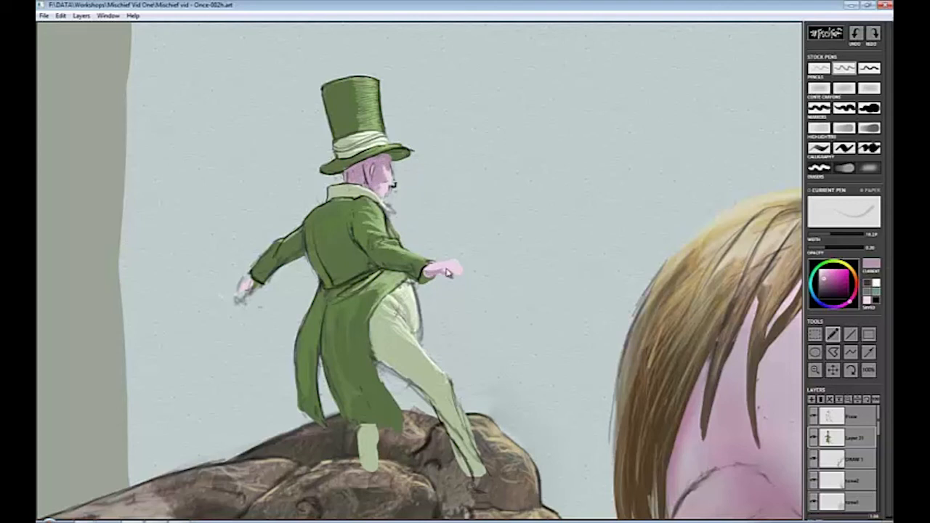
left_click_drag(254, 282, 224, 297)
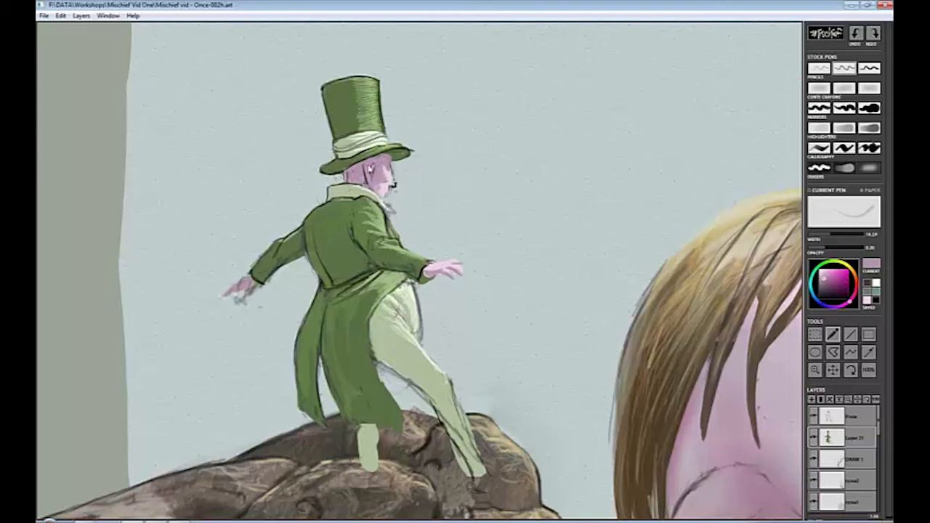
left_click(371, 168, "alt")
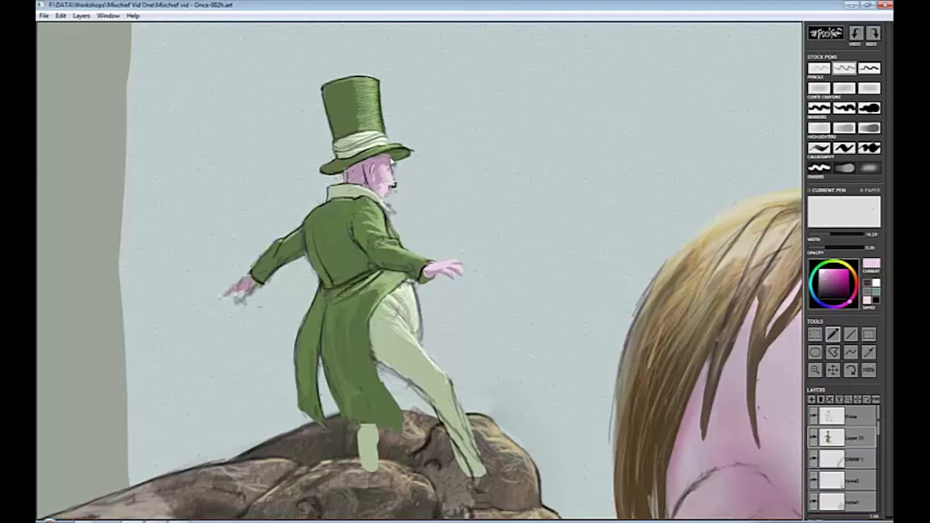
left_click(393, 175, "alt")
Shade the small man's belly and trouser leg with a sampled grey-green, using a pencil followed by a softer conte crayon.
left_click(413, 286, "alt")
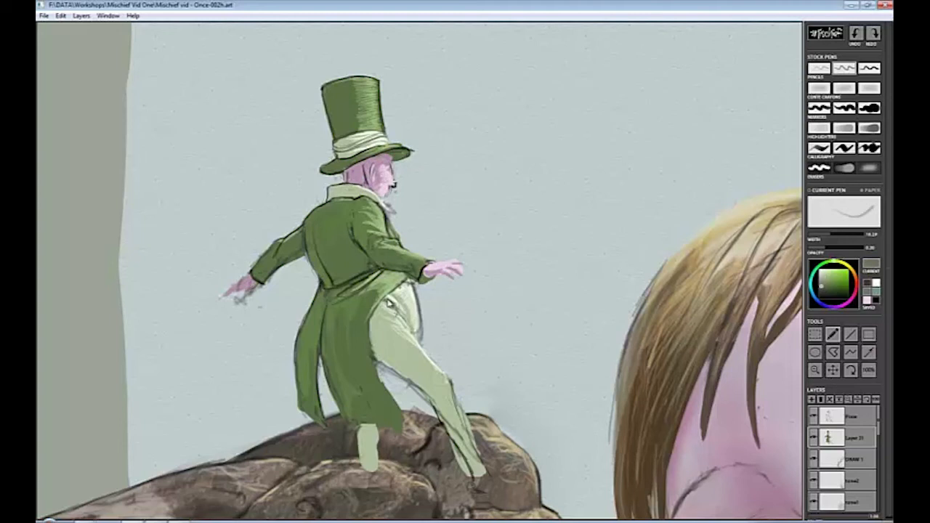
mouse_move(403, 305)
left_mouse_down()
mouse_move(374, 328)
mouse_move(396, 356)
mouse_move(393, 376)
mouse_move(439, 393)
left_mouse_up()
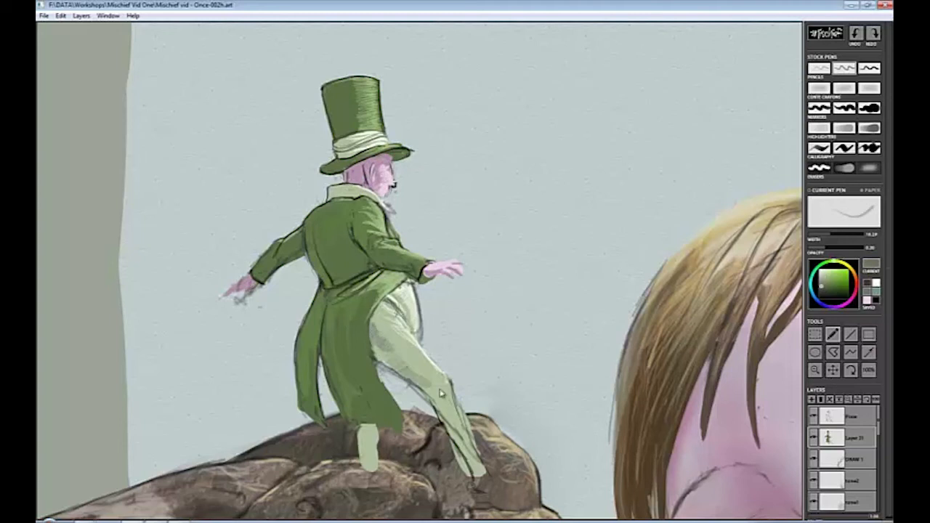
mouse_move(375, 347)
left_mouse_down()
mouse_move(398, 375)
mouse_move(436, 375)
left_mouse_up()
mouse_move(377, 324)
left_mouse_down()
mouse_move(383, 367)
mouse_move(403, 359)
left_mouse_up()
key("bracketright")
key("e")
left_click_drag(375, 313, 386, 347)
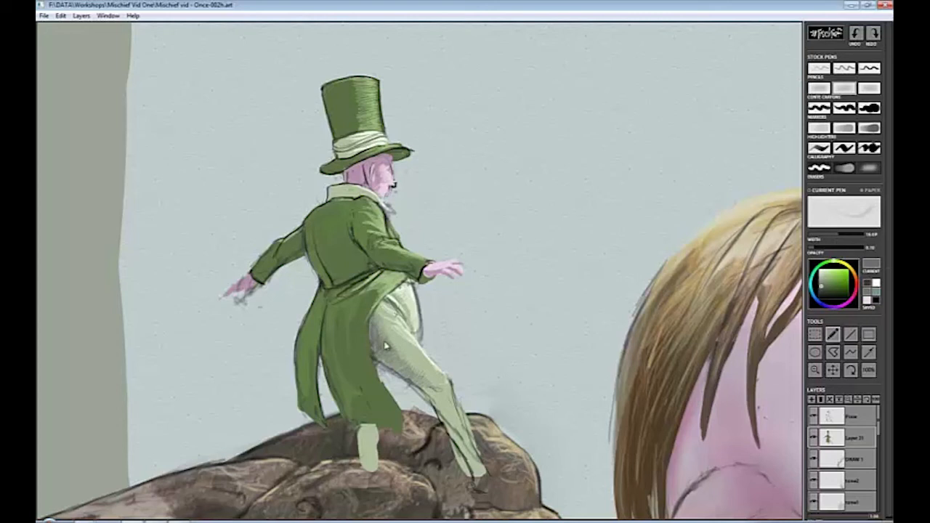
left_click_drag(439, 404, 415, 382)
Outline the fingers and wrist of the small man's forward hand with a pencil in a sampled dark tone.
left_click(420, 286, "alt")
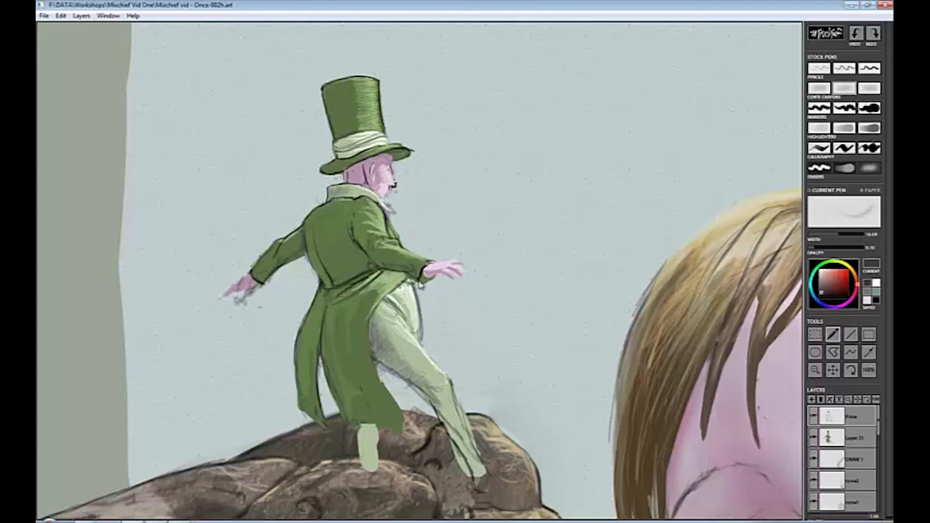
left_click(843, 67)
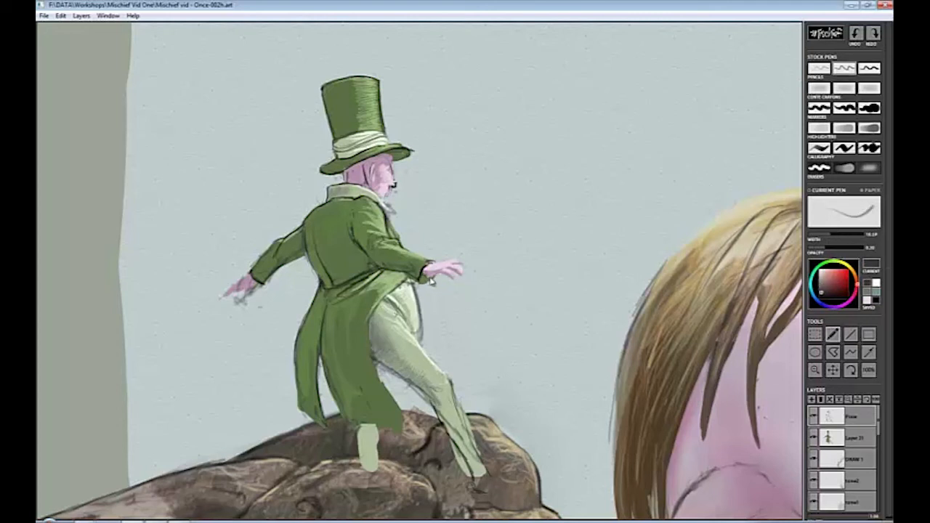
left_click_drag(449, 277, 470, 268)
left_click_drag(430, 266, 436, 271)
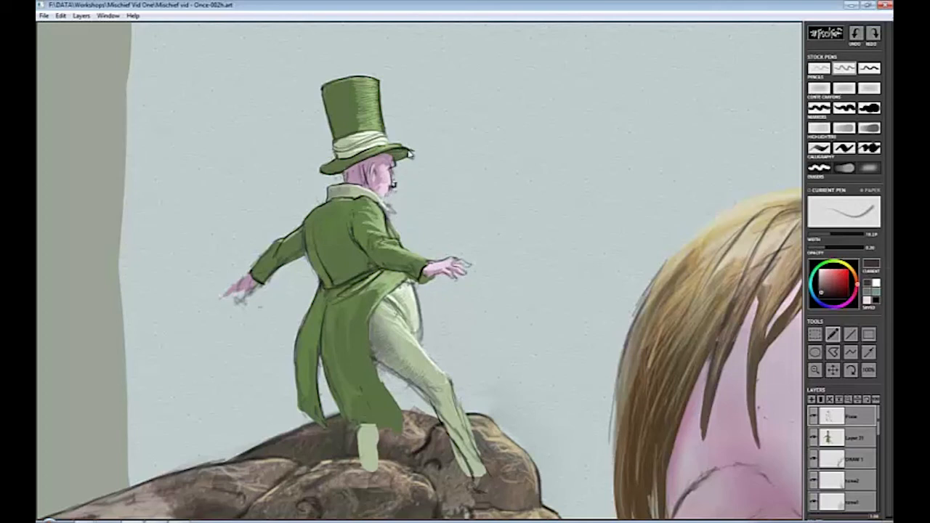
Erase the small man's rough face lines and the stray sketch marks under his rear hand, redrawing his profile in dark pencil.
left_click(819, 168)
left_click_drag(391, 172, 390, 209)
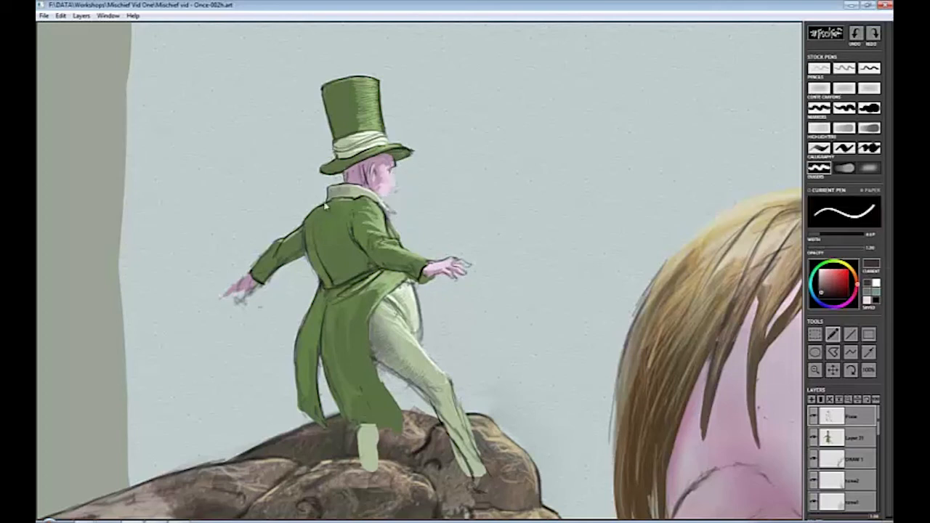
left_click(844, 68)
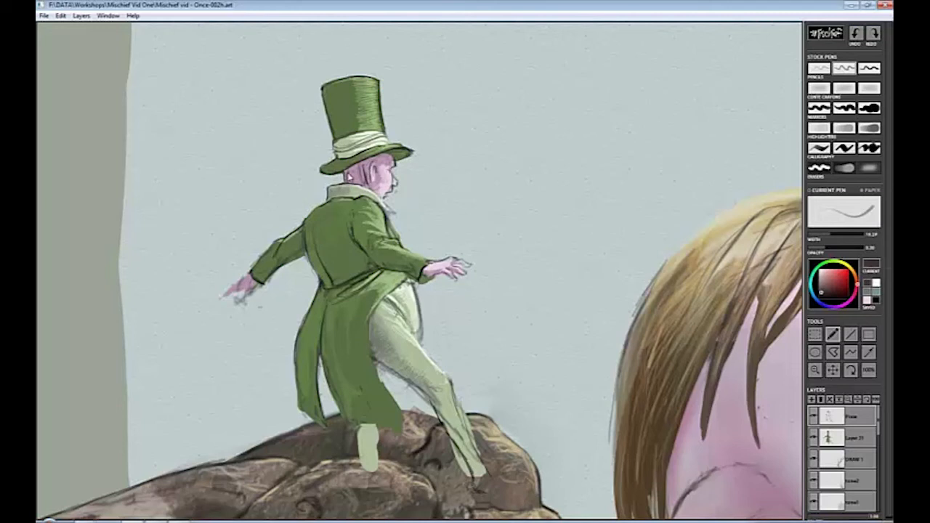
left_click(819, 167)
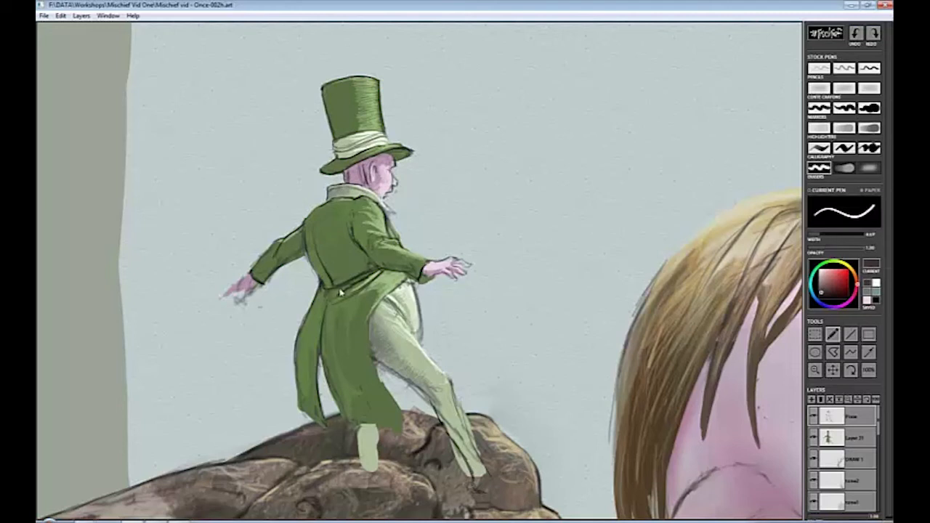
left_click_drag(237, 298, 249, 302)
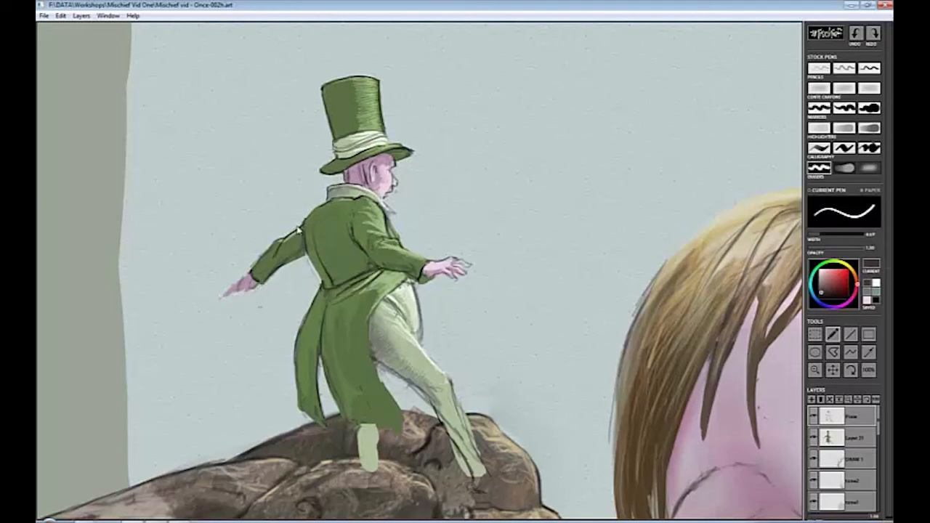
Tidy the edges of the small man's belly, collar and coat, alternating dark pencil lines with the eraser.
left_click(843, 68)
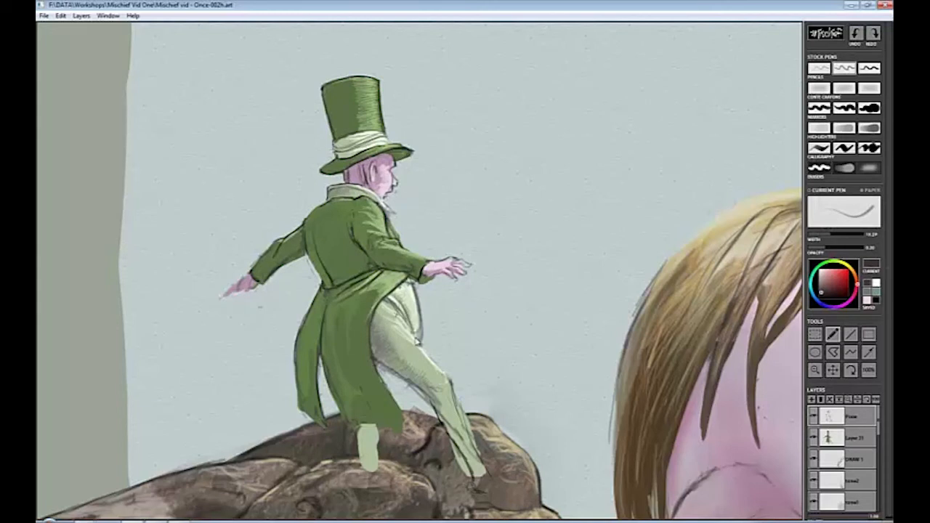
key("e")
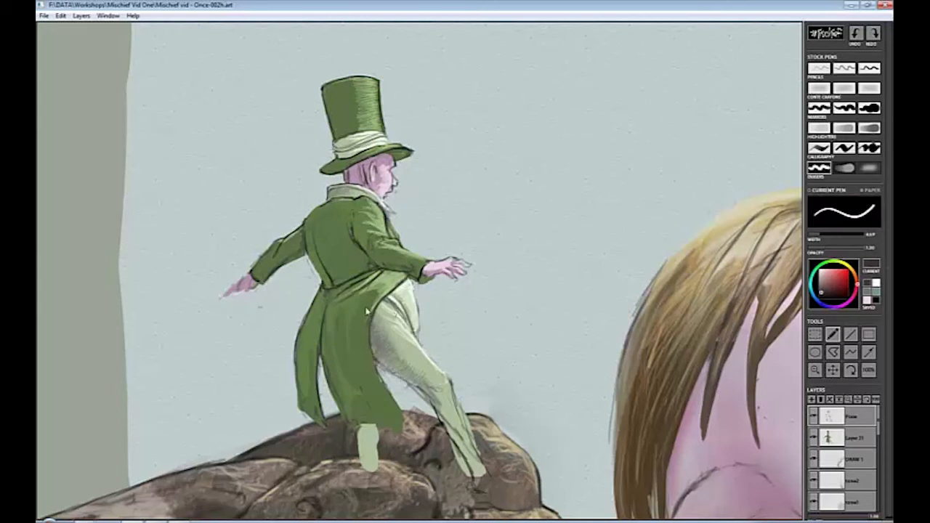
key("e")
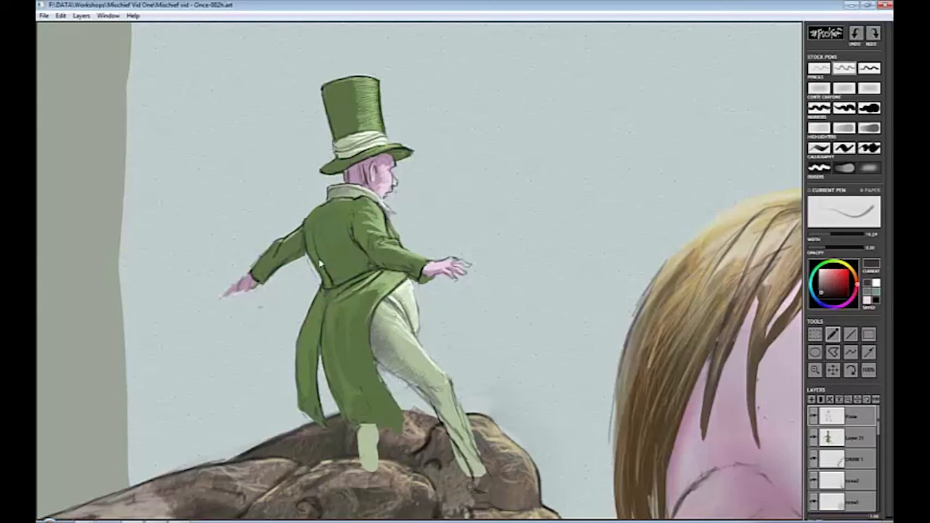
key("e")
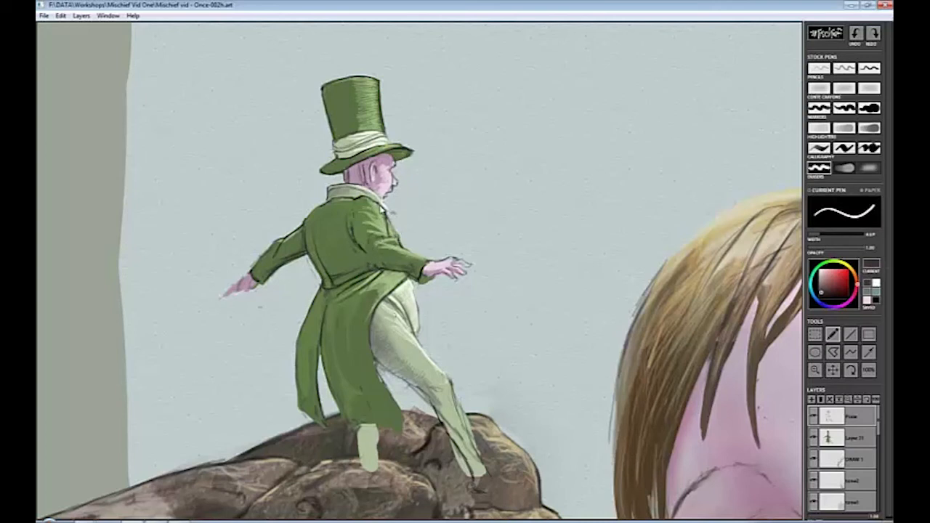
key("e")
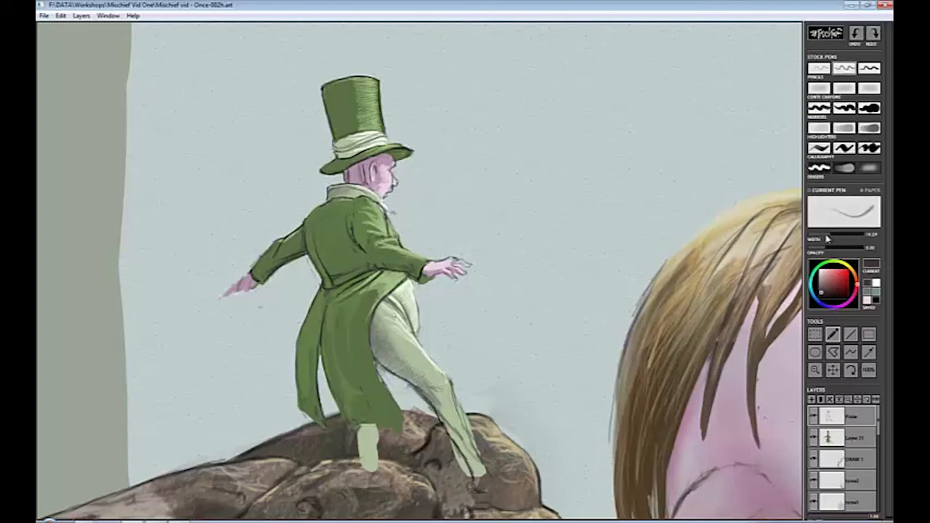
Darken the outlines of the small man's coat tails, trouser leg and belly with a narrower pencil, and retouch his face in sampled pink.
mouse_move(337, 402)
left_mouse_down()
mouse_move(357, 430)
mouse_move(398, 435)
left_mouse_up()
left_click_drag(374, 358, 403, 432)
mouse_move(438, 414)
left_mouse_down()
mouse_move(461, 445)
mouse_move(455, 386)
left_mouse_up()
left_click_drag(413, 281, 418, 304)
left_click(378, 215, "alt")
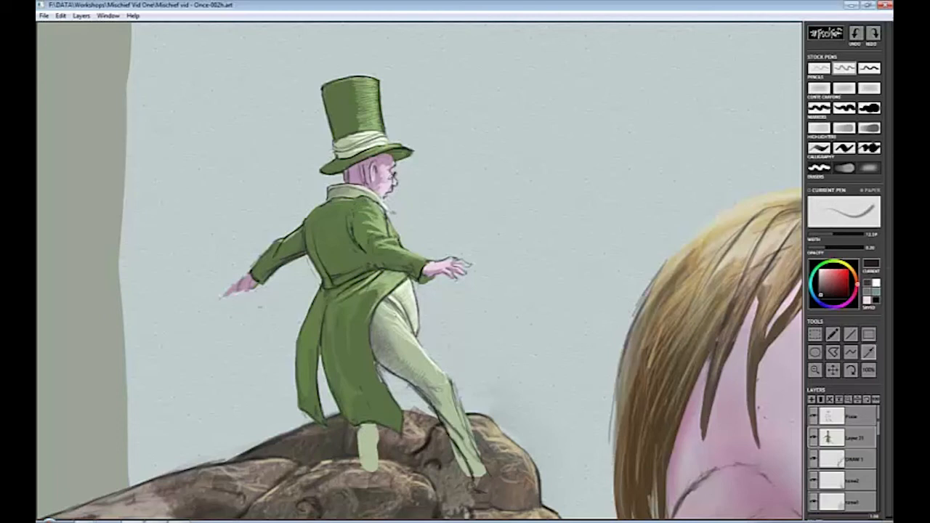
left_click(378, 181, "alt")
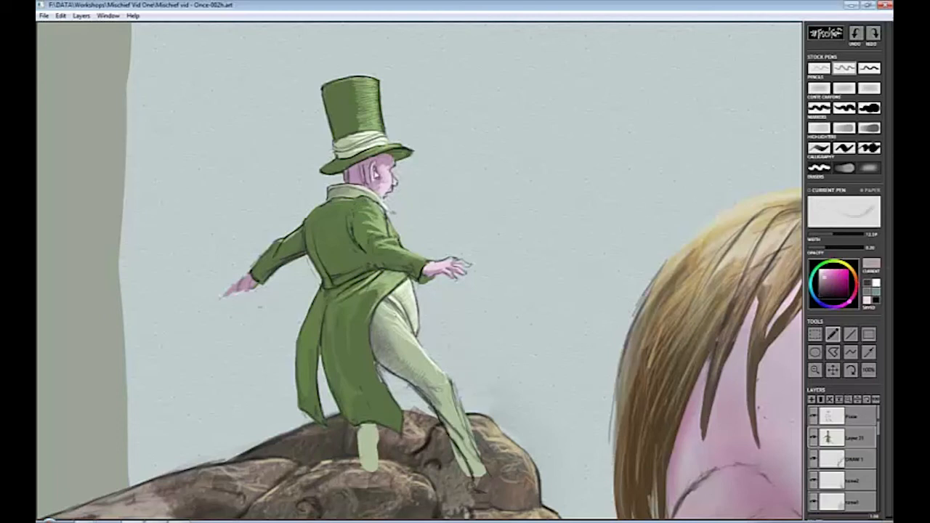
Export the visible canvas at a resolution of 300 pixels/inch, with the rock, girl and ogre all in frame.
scroll(455, 202, "down", 5)
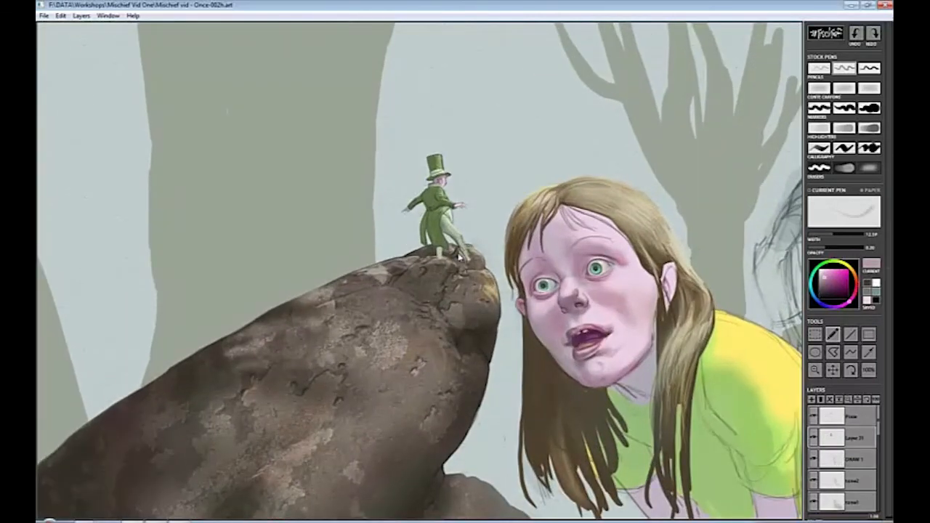
key("e")
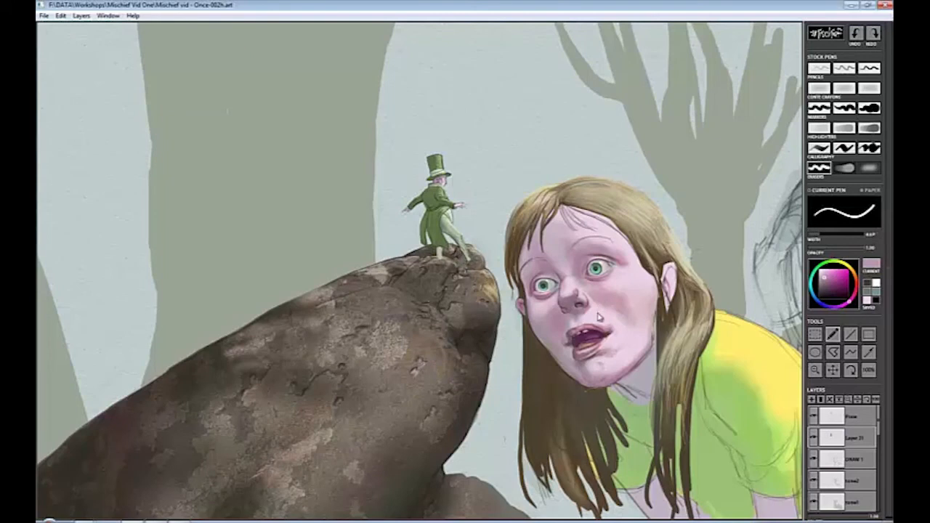
mouse_move(605, 306)
left_mouse_down()
mouse_move(293, 307)
mouse_move(369, 311)
mouse_move(380, 297)
left_mouse_up()
scroll(340, 307, "down", 2)
left_click(44, 15)
left_click(80, 119)
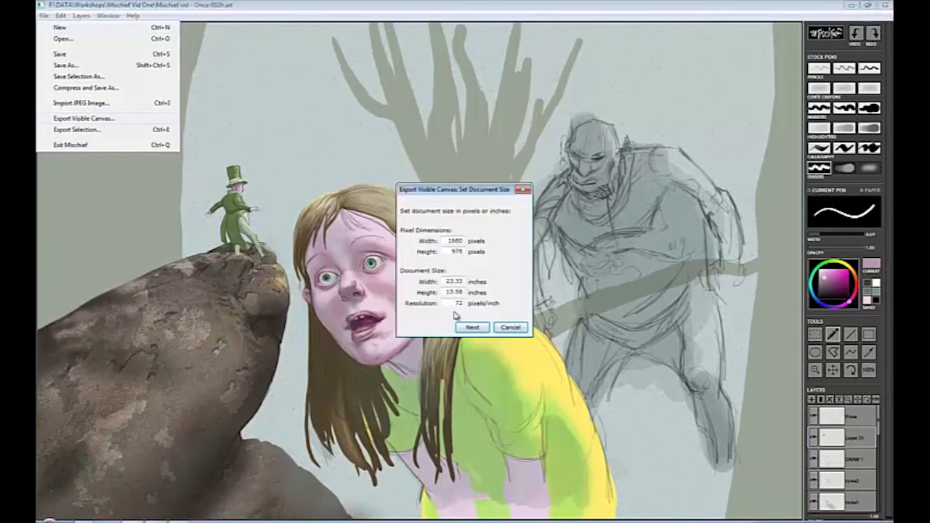
type("300")
left_click(458, 328)
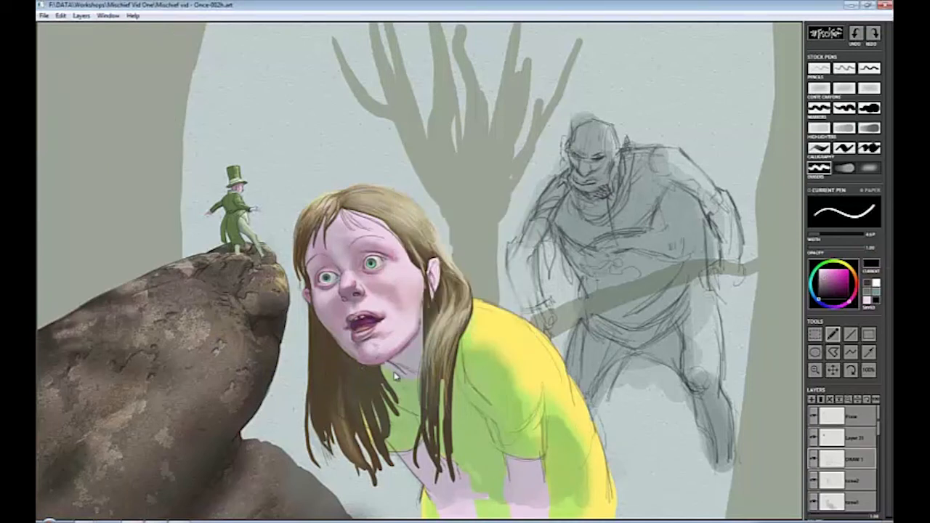
Redraw the outlines of the girl's neckline, shirt, sleeve and arms on the DRAW 1 layer in fine dark pencil, erasing loose sketch lines.
key("e")
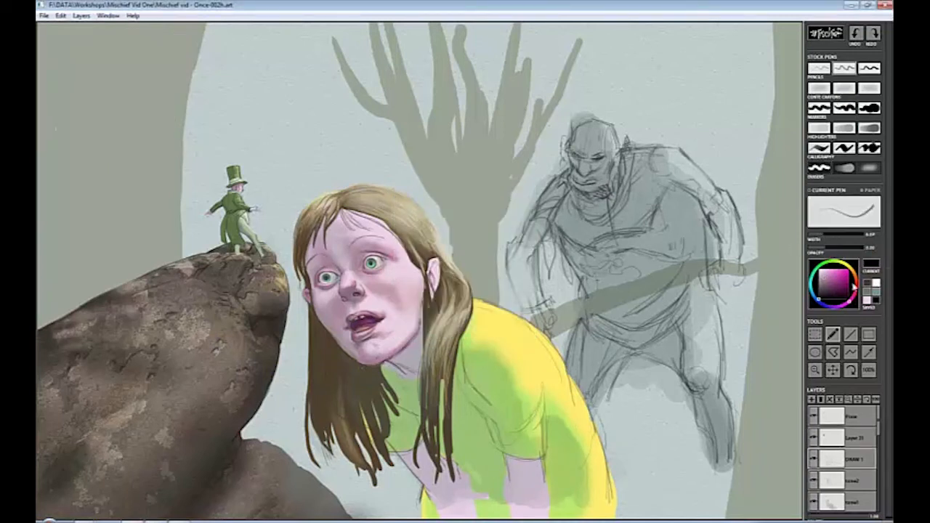
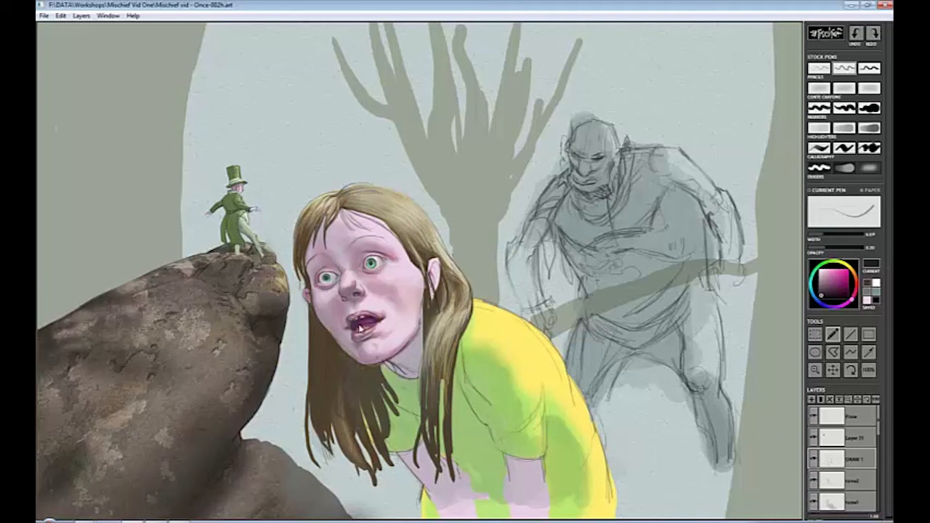
key("e")
key("e")
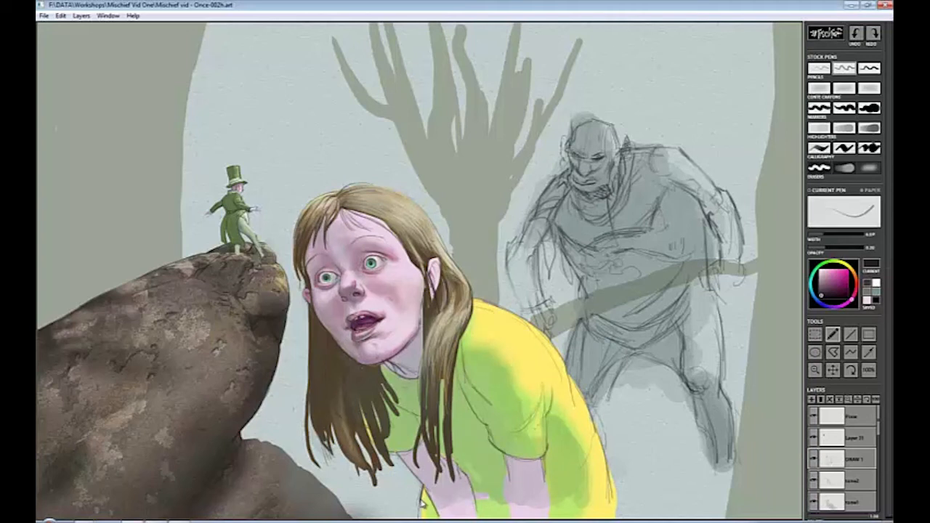
key("e")
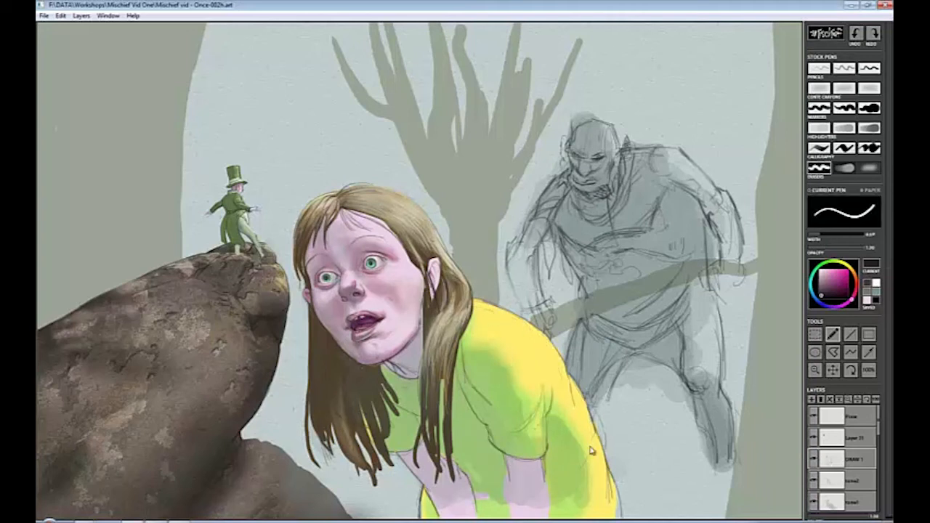
key("e")
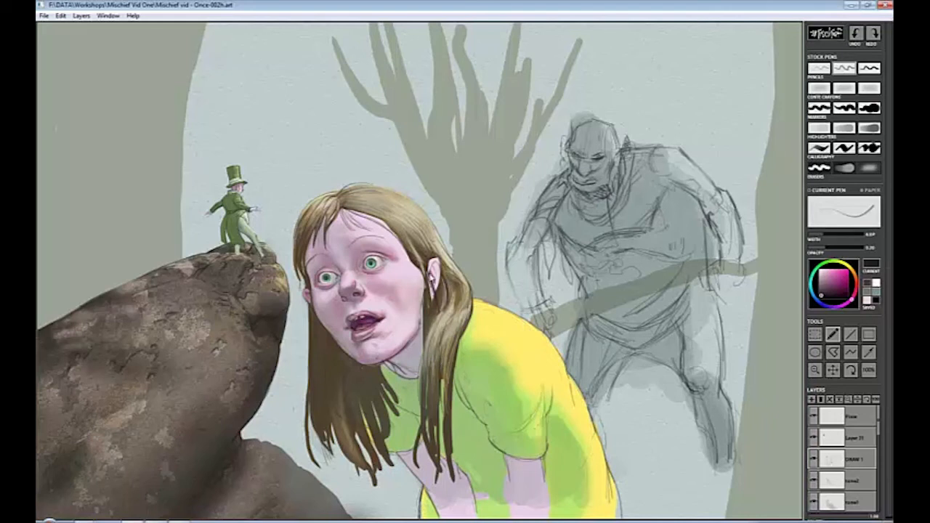
key("e")
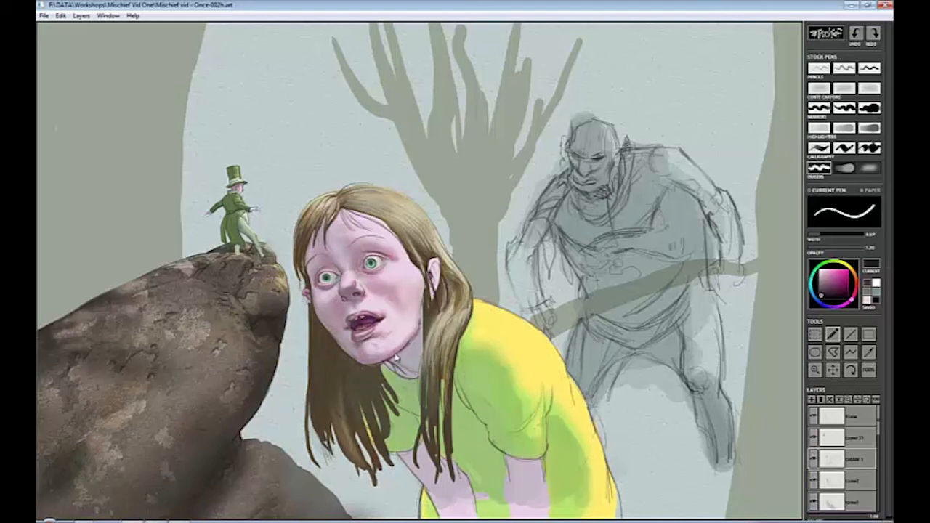
key("e")
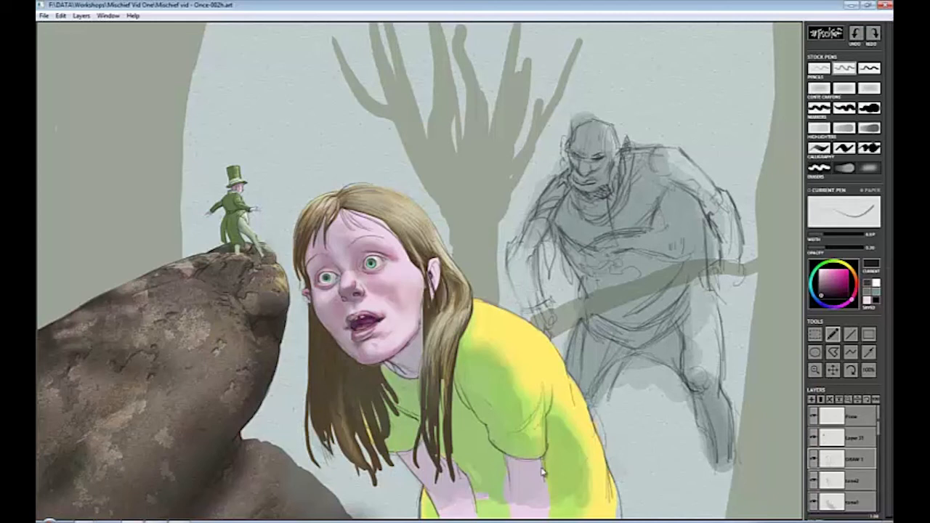
key("e")
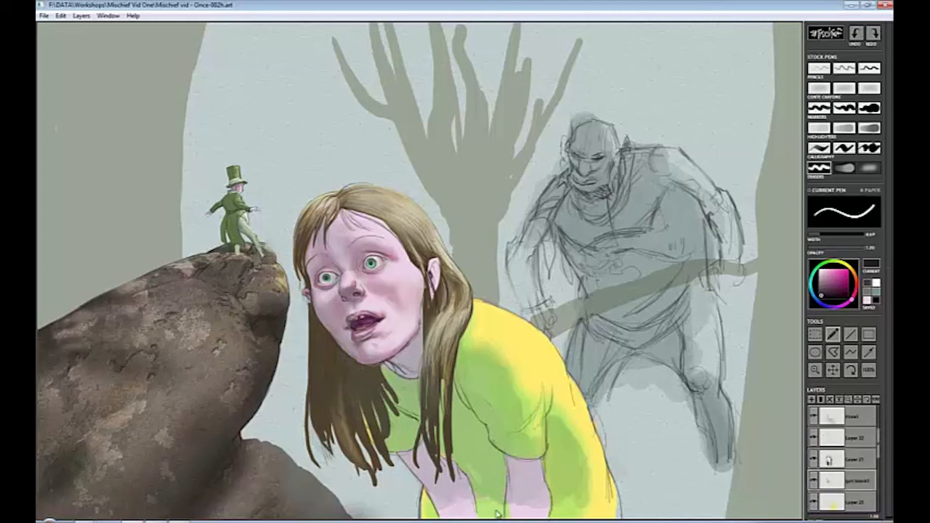
key("e")
Shade the girl's arms and lower shirt in a translucent grey-teal with a highlighter pen on the tone1 layer.
left_click(463, 495, "alt")
scroll(843, 465, "down", 3)
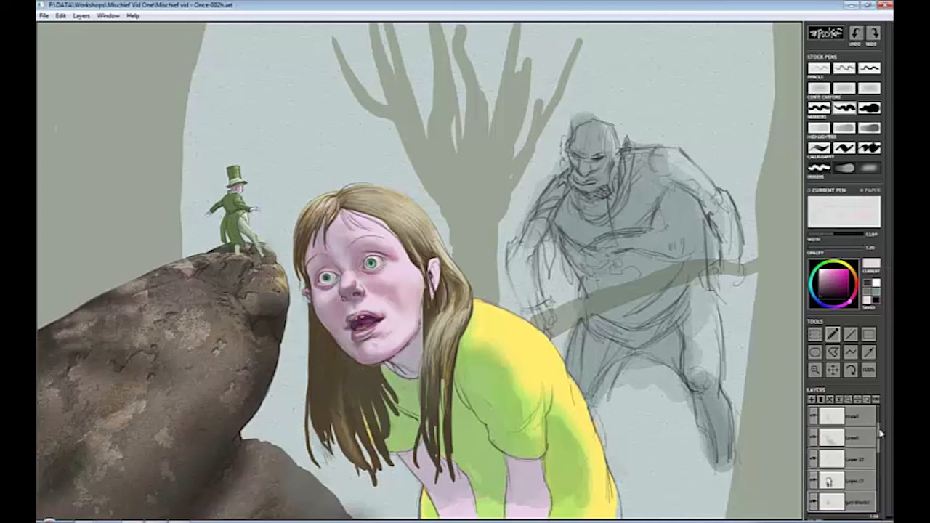
left_click(866, 295)
left_click(845, 88)
scroll(484, 502, "down", 2)
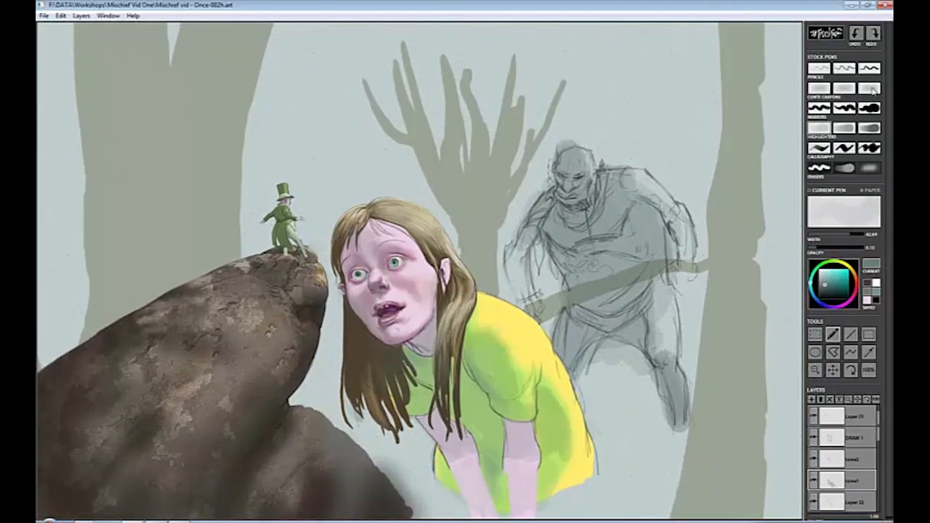
left_click(869, 167)
mouse_move(512, 457)
left_mouse_down()
mouse_move(479, 438)
mouse_move(543, 481)
left_mouse_up()
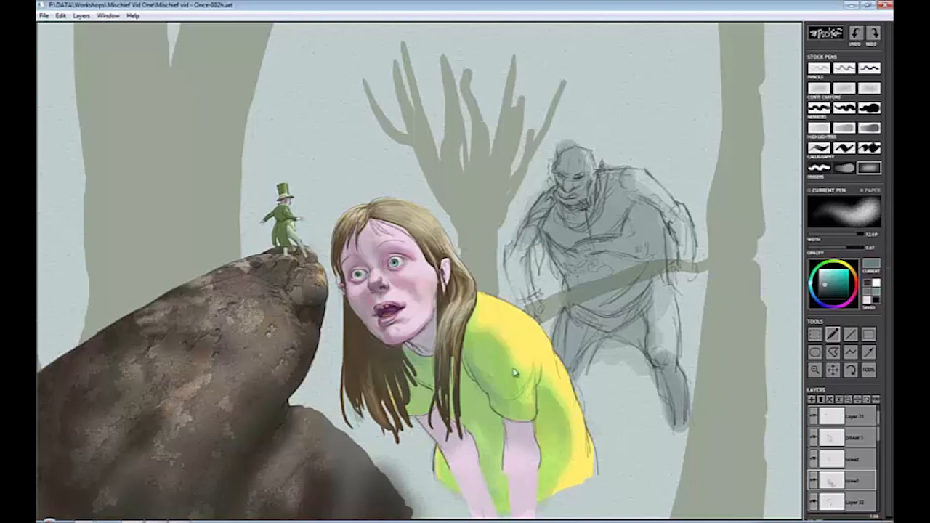
left_click(819, 128)
mouse_move(446, 465)
left_mouse_down()
mouse_move(491, 439)
mouse_move(512, 512)
mouse_move(544, 489)
mouse_move(456, 457)
mouse_move(473, 501)
mouse_move(459, 417)
mouse_move(488, 462)
mouse_move(519, 476)
mouse_move(537, 392)
mouse_move(548, 428)
left_mouse_up()
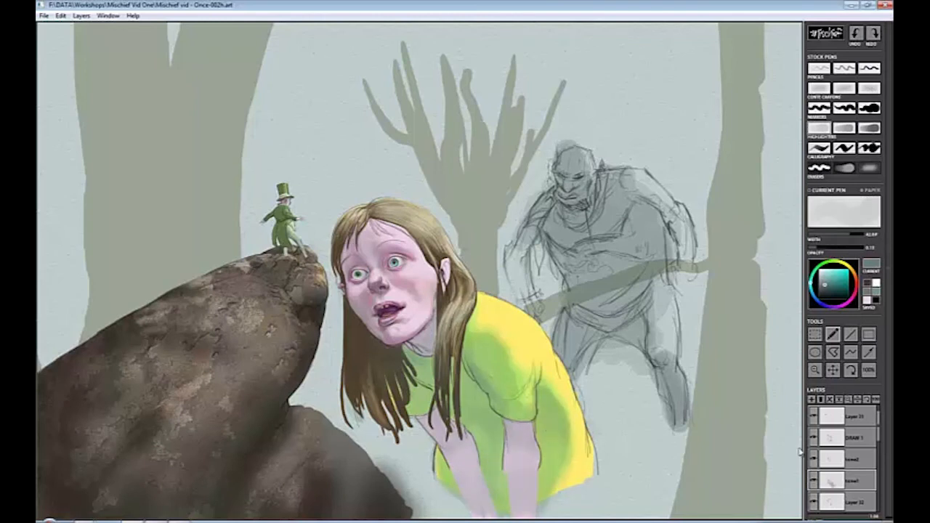
Add a new layer below DRAW 1 and shade the girl's forearms and shirt in a darker translucent teal.
left_click_drag(832, 444, 833, 413)
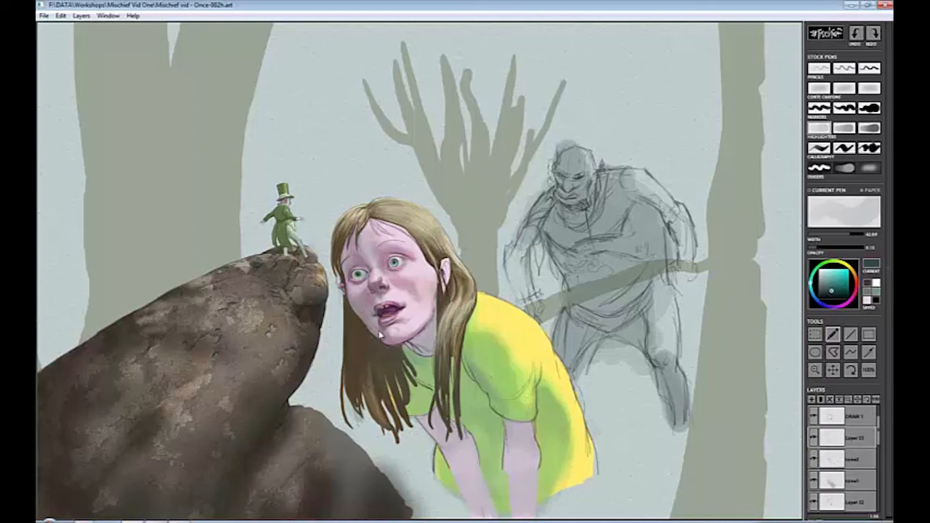
left_click_drag(427, 415, 458, 502)
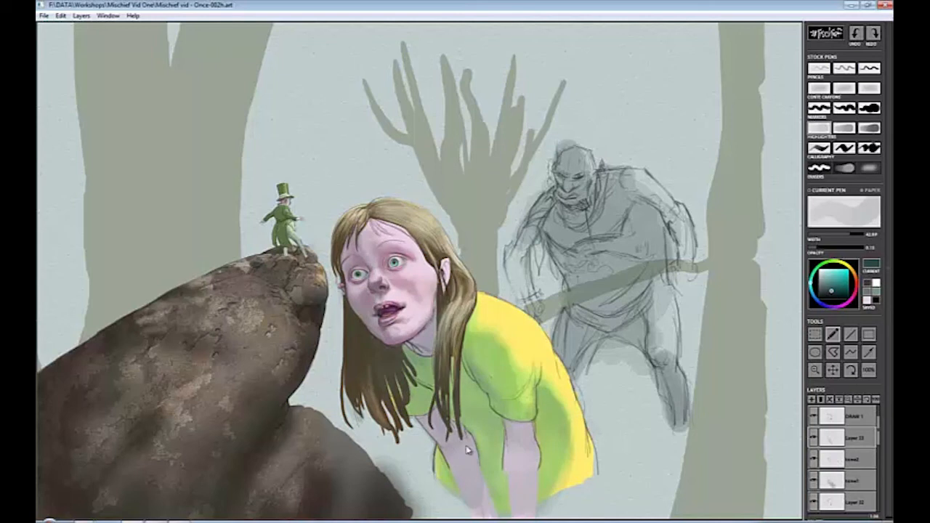
mouse_move(470, 316)
left_mouse_down()
mouse_move(522, 442)
mouse_move(542, 430)
left_mouse_up()
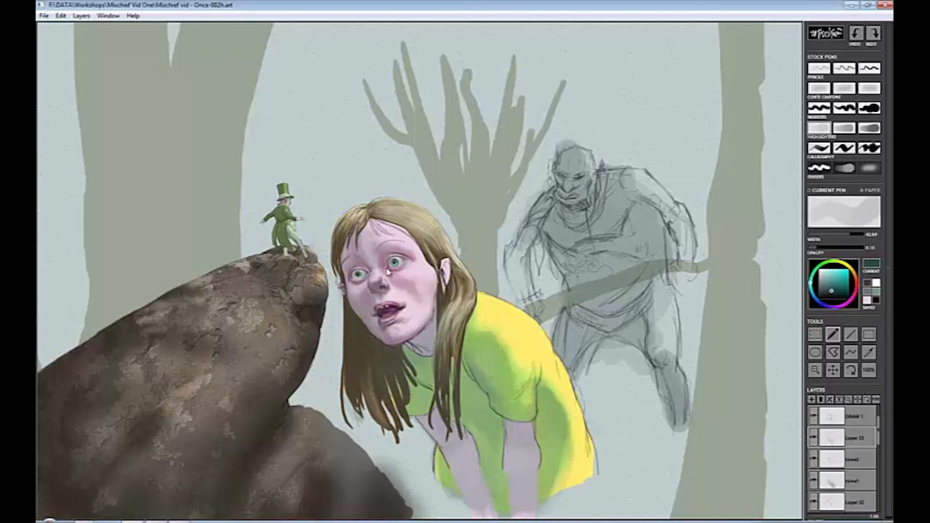
Add another layer and build up teal shadow over the girl's mouth, neck, long hair, shirt and arms.
key("ctrl+shift+n")
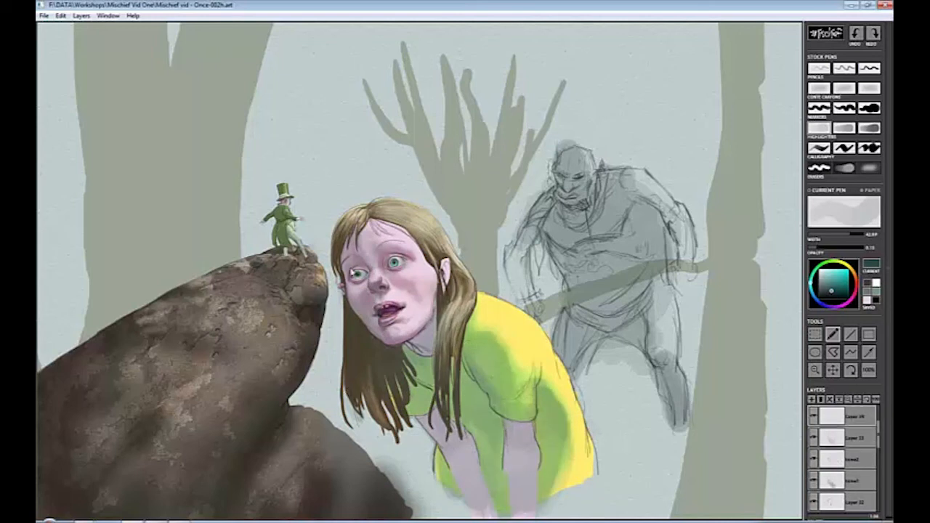
left_click_drag(384, 312, 390, 316)
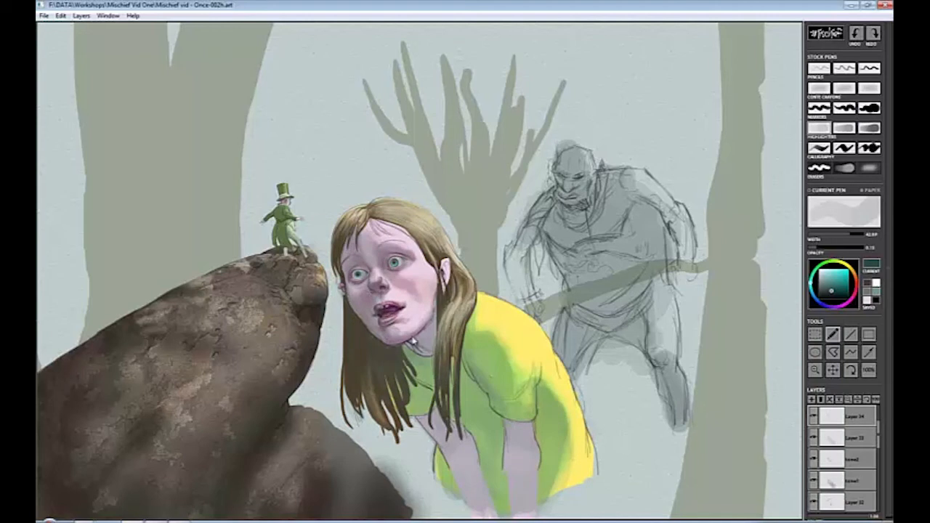
mouse_move(422, 365)
left_mouse_down()
mouse_move(443, 374)
mouse_move(476, 474)
mouse_move(524, 489)
mouse_move(450, 316)
mouse_move(576, 469)
left_mouse_up()
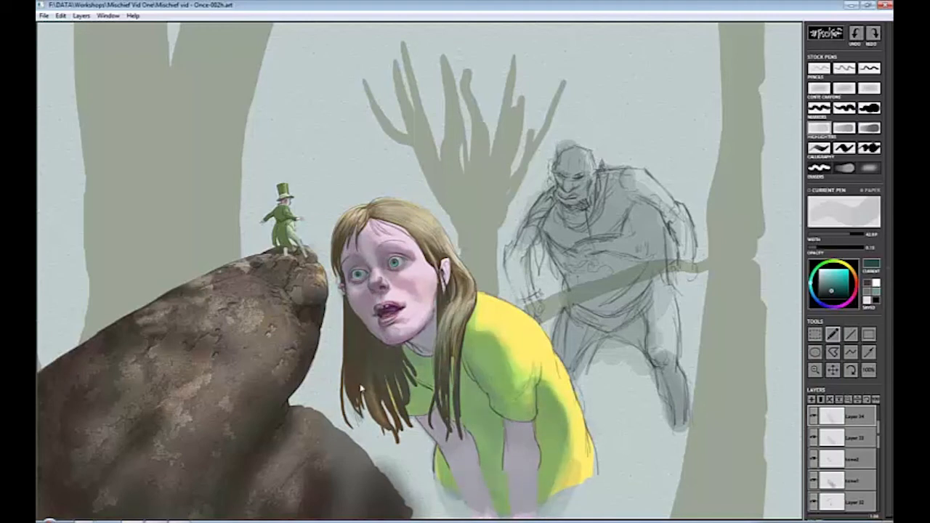
left_click_drag(427, 311, 423, 419)
left_click_drag(473, 476, 458, 442)
Soften the teal shadow on the girl's face and hair with a narrower soft eraser.
left_click(869, 168)
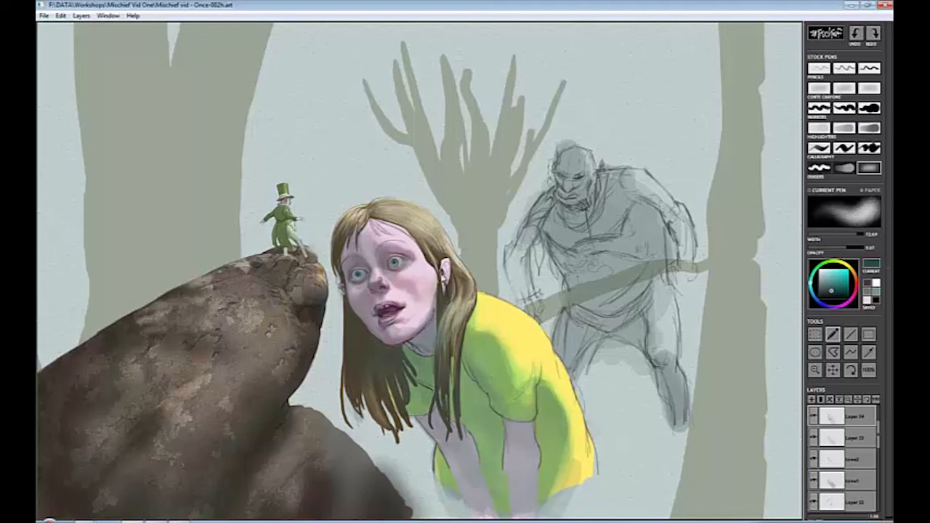
left_click_drag(852, 234, 843, 235)
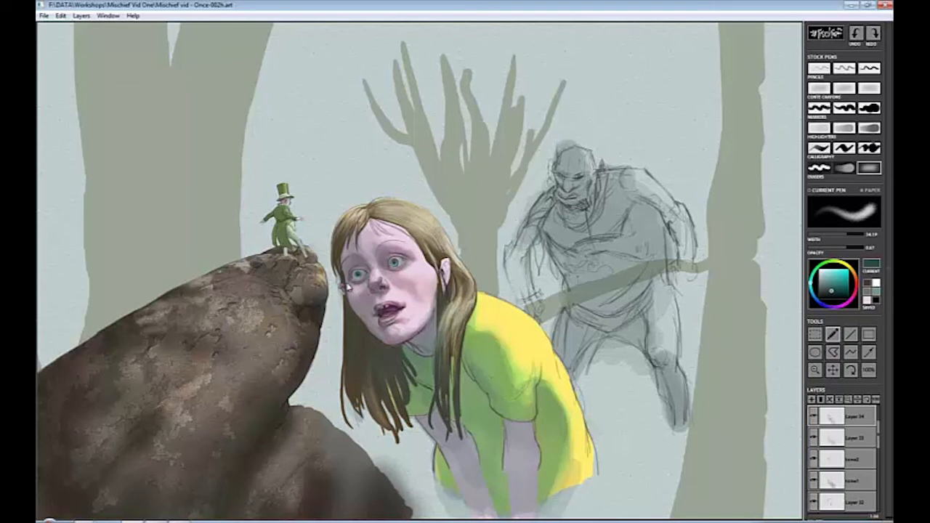
left_click_drag(430, 312, 421, 323)
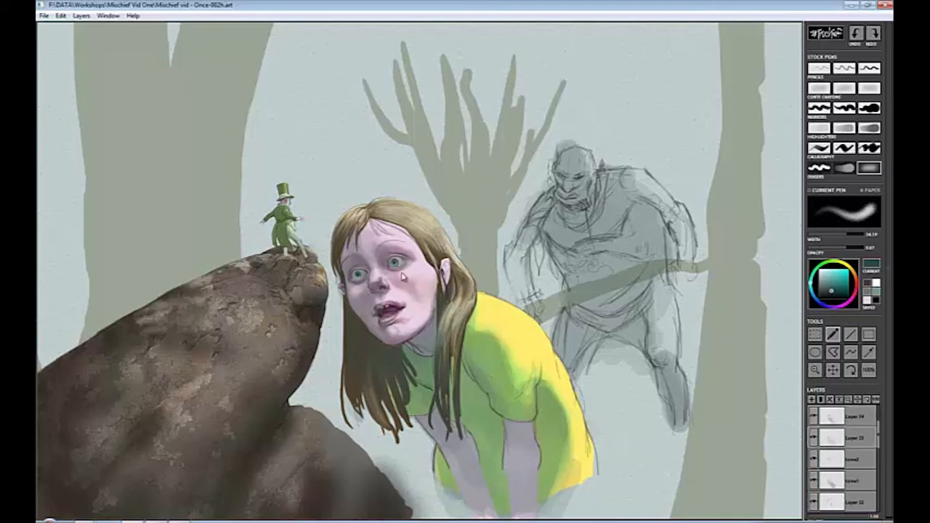
Blend the teal shading around the girl's eye sockets and clear it from her eye whites with the soft eraser.
scroll(419, 276, "up", 3)
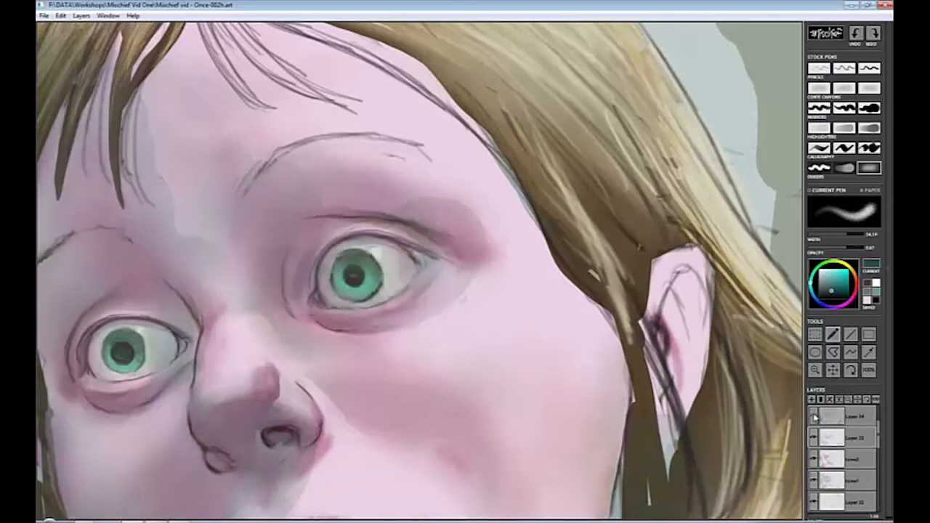
key("bracketright")
key("bracketright")
key("bracketright")
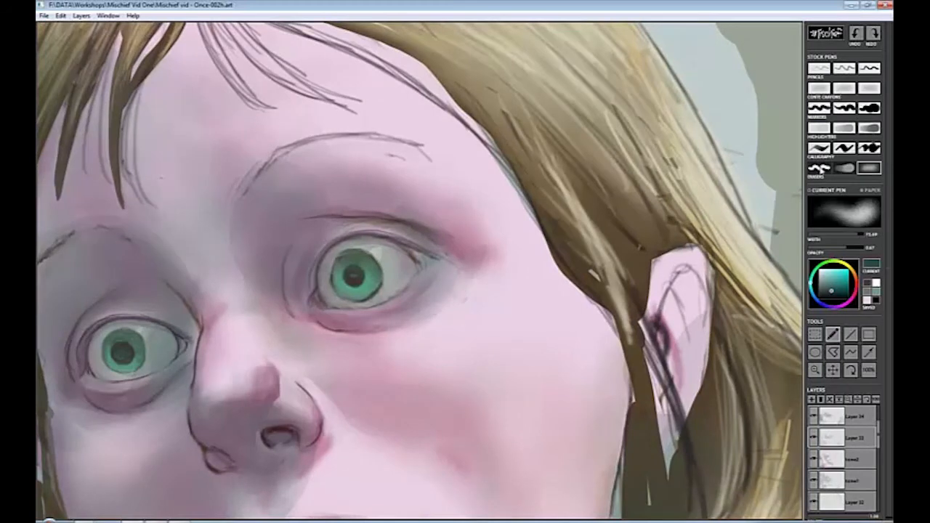
key("e")
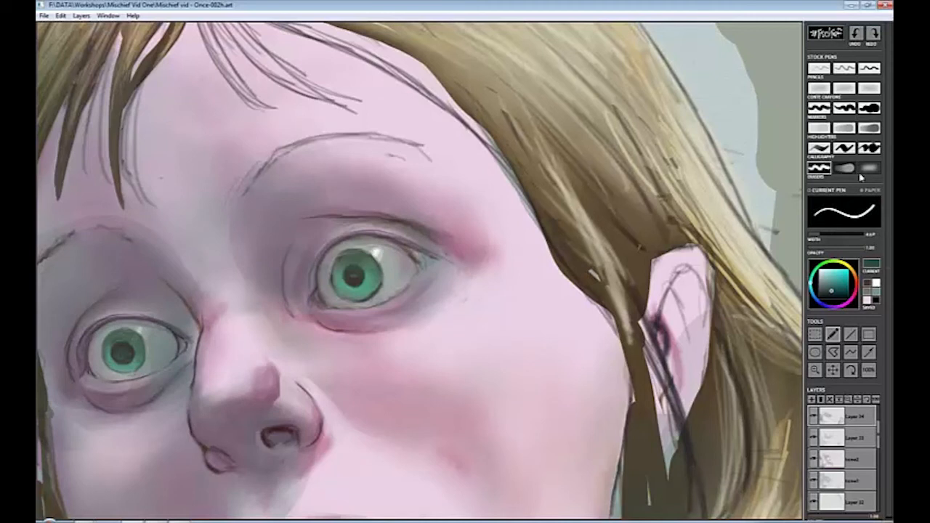
left_click(869, 168)
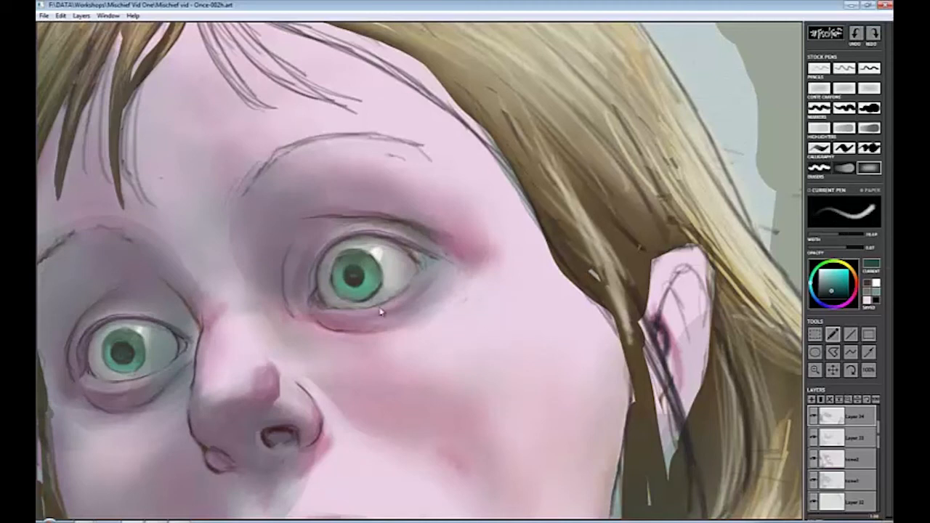
scroll(290, 388, "down", 2)
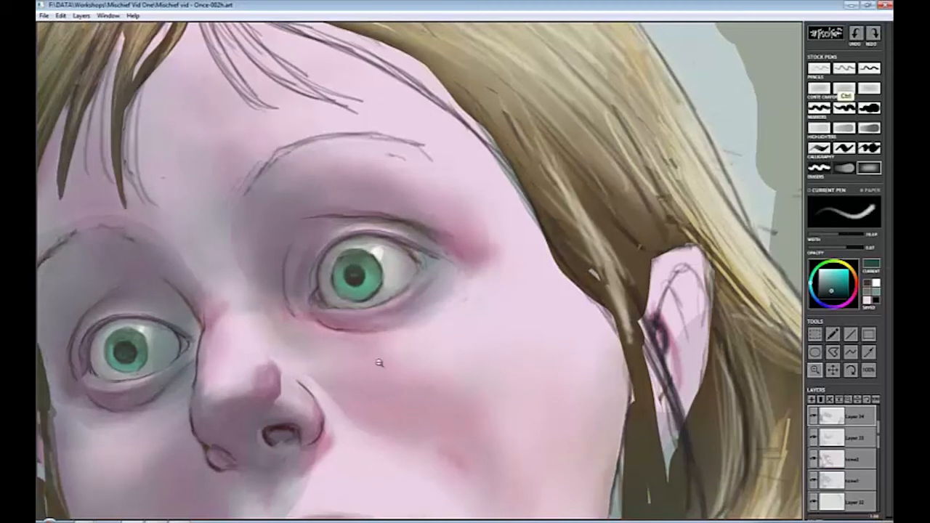
Try to shade the small man with broad dark teal highlighter strokes.
scroll(380, 353, "down", 4)
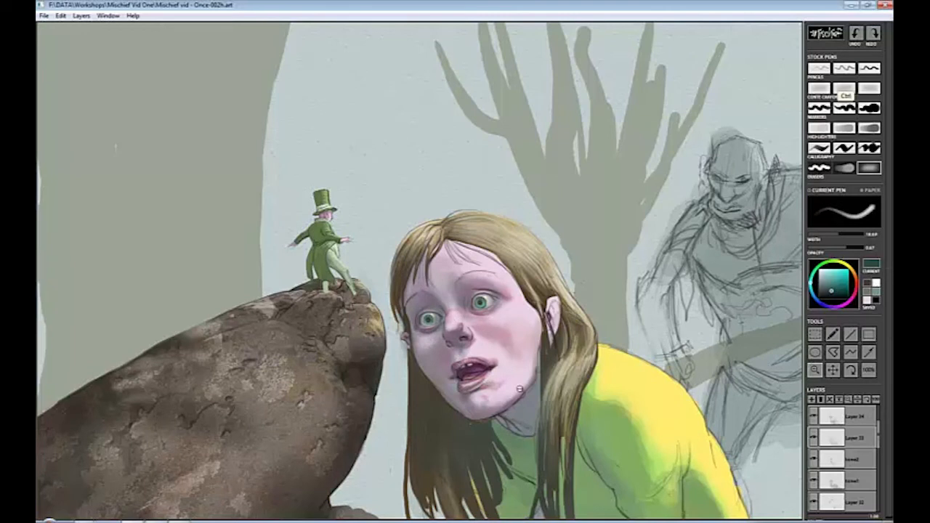
scroll(508, 396, "down", 4)
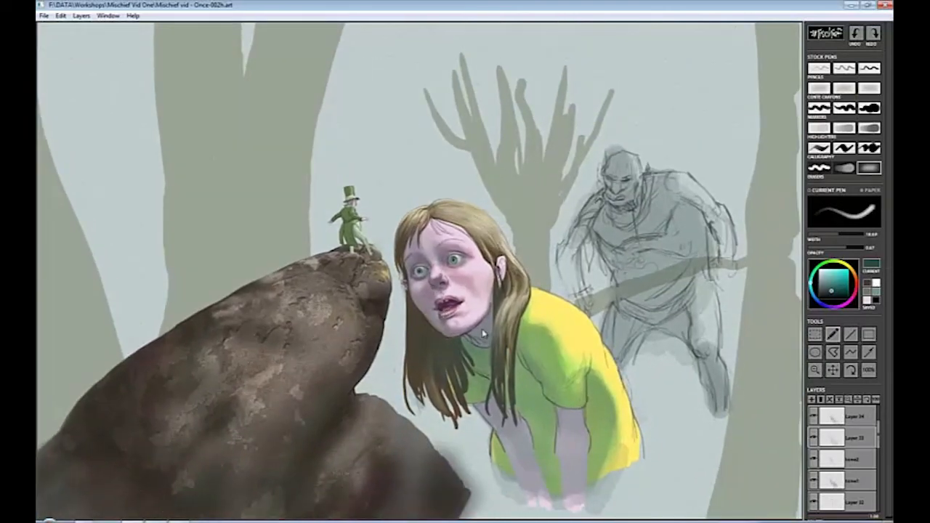
scroll(843, 451, "down", 2)
left_click(819, 128)
mouse_move(345, 186)
left_mouse_down()
mouse_move(351, 252)
mouse_move(369, 256)
left_mouse_up()
key("ctrl+z")
key("ctrl+z")
key("ctrl+z")
key("ctrl+z")
key("ctrl+z")
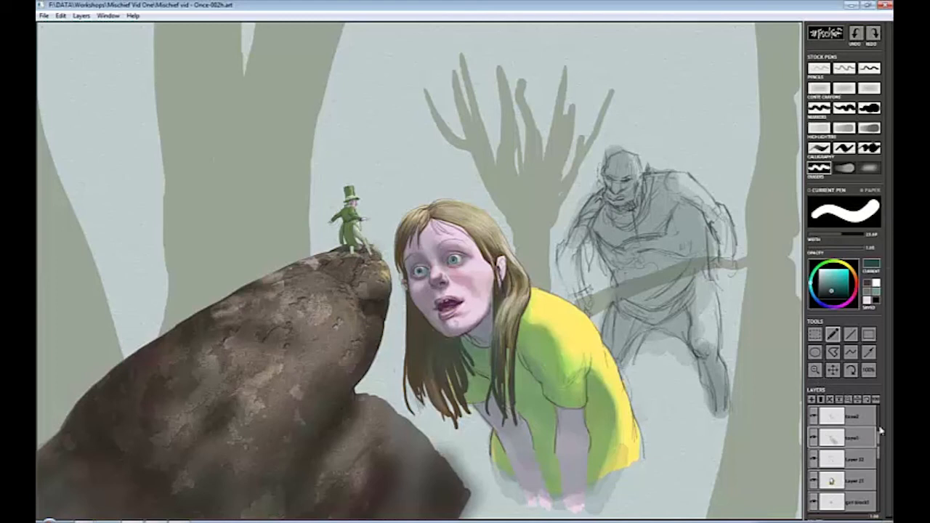
key("Return")
key("ctrl+y")
key("ctrl+y")
key("ctrl+y")
key("ctrl+y")
key("ctrl+y")
key("ctrl+y")
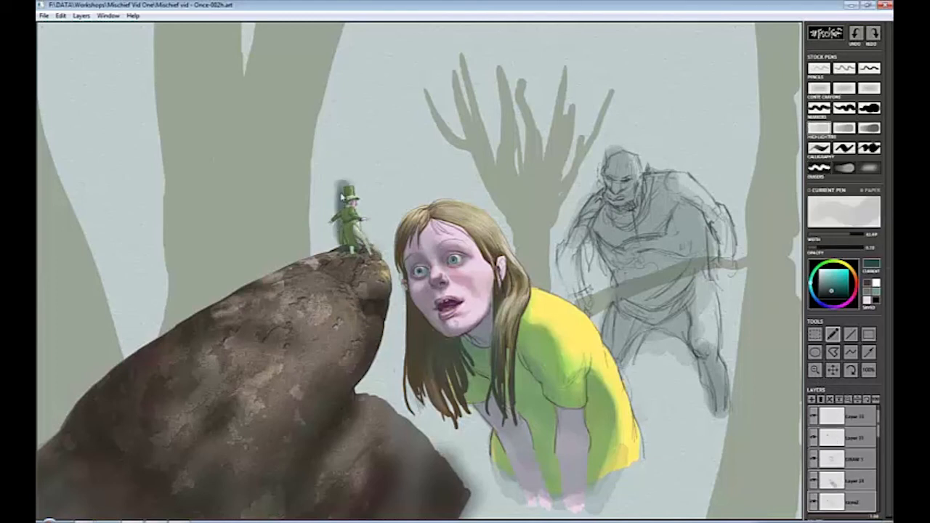
Check the small man's layer visibility and clear the misplaced teal shading around him.
scroll(353, 217, "up", 5)
scroll(835, 435, "down", 1)
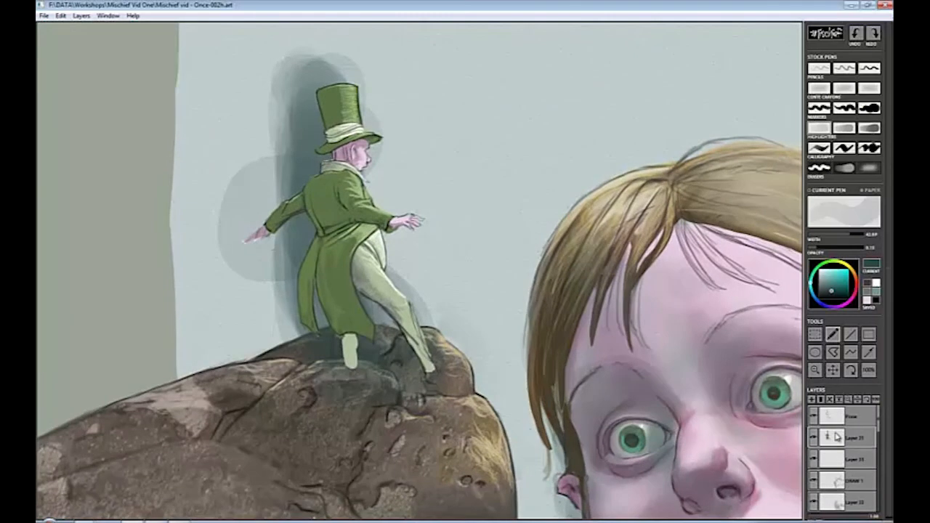
left_click(813, 439)
left_click(813, 440)
scroll(837, 458, "down", 2)
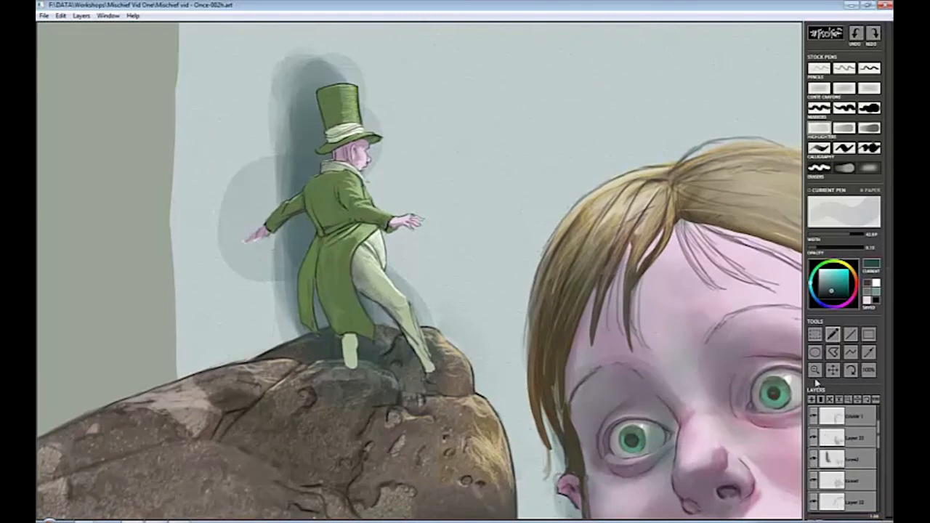
left_click(819, 167)
key("ctrl+z")
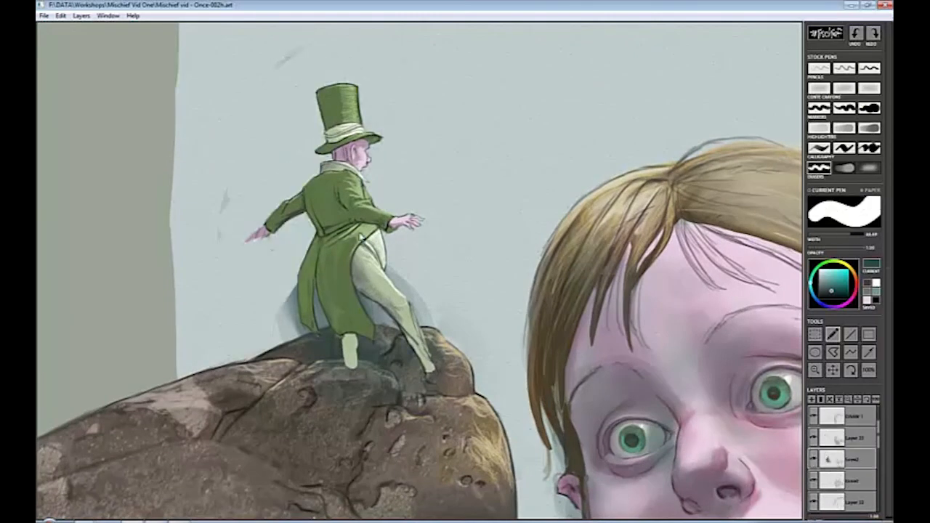
key("ctrl+z")
Shade the small man's hat, coat and hand in translucent dark teal on a layer above his colours.
scroll(843, 451, "up", 2)
scroll(872, 419, "up", 1)
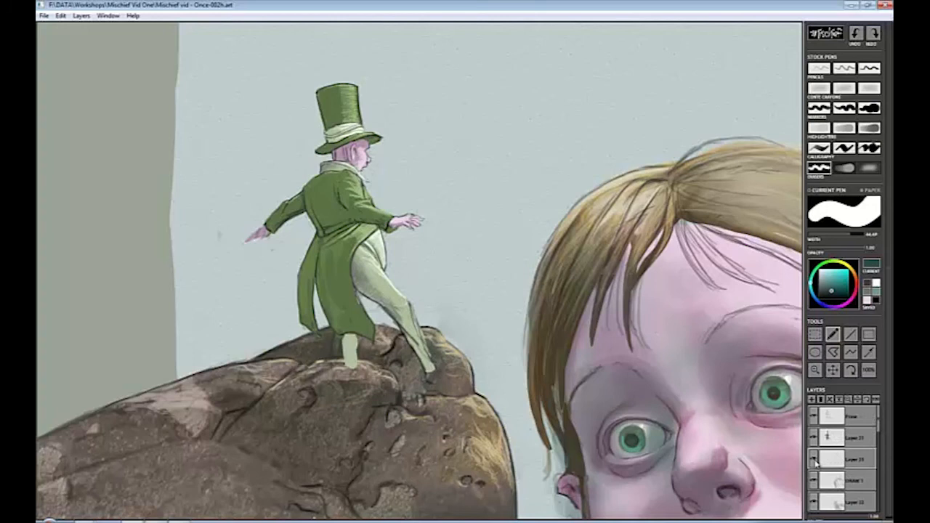
left_click_drag(876, 247, 859, 247)
mouse_move(336, 308)
left_mouse_down()
mouse_move(370, 298)
mouse_move(326, 109)
mouse_move(361, 149)
mouse_move(318, 193)
left_mouse_up()
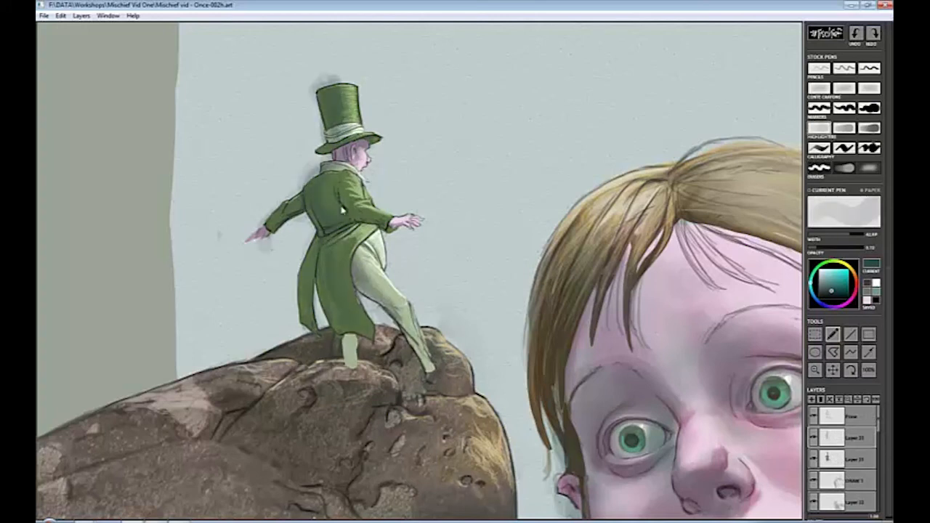
Erase the teal overspill around the small man's hat, back and legs, and add more shadow to his figure.
key("e")
mouse_move(311, 113)
left_mouse_down()
mouse_move(322, 164)
mouse_move(290, 196)
left_mouse_up()
left_click_drag(321, 77, 340, 87)
mouse_move(329, 210)
left_mouse_down()
mouse_move(260, 236)
mouse_move(320, 313)
mouse_move(381, 319)
mouse_move(279, 380)
mouse_move(434, 364)
left_mouse_up()
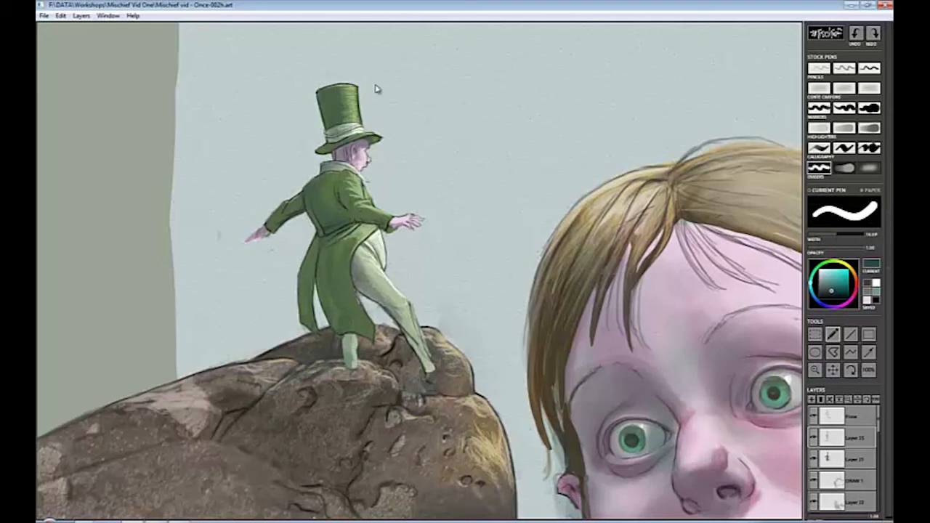
key("b")
mouse_move(482, 297)
left_mouse_down()
mouse_move(395, 338)
mouse_move(535, 334)
mouse_move(278, 254)
mouse_move(261, 287)
left_mouse_up()
key("e")
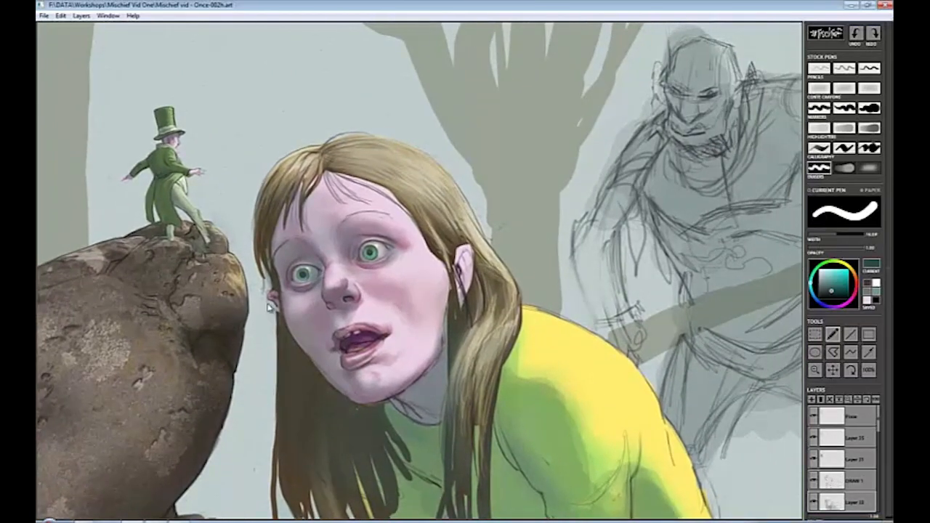
Move the girl's shadow layer below tone2, add a new layer above it and name it Highlight.
scroll(879, 438, "down", 2)
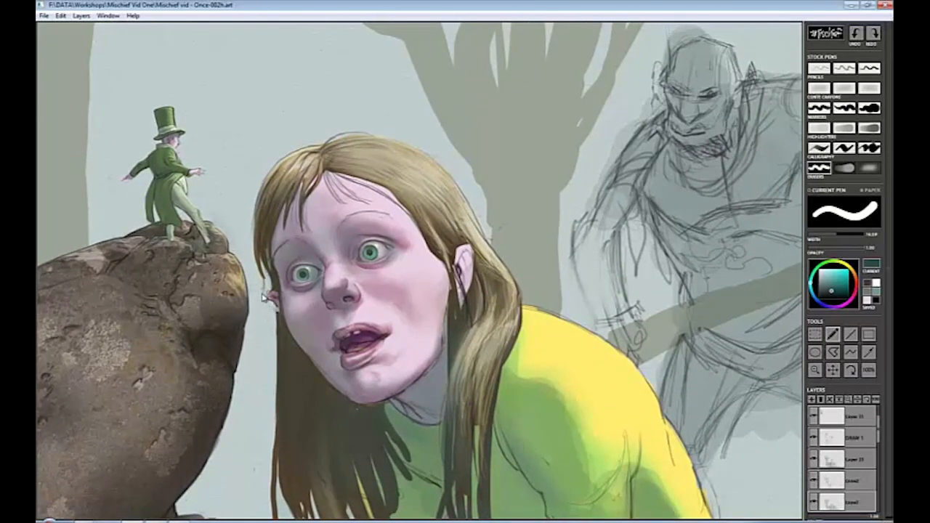
key("e")
left_click_drag(816, 485, 817, 507)
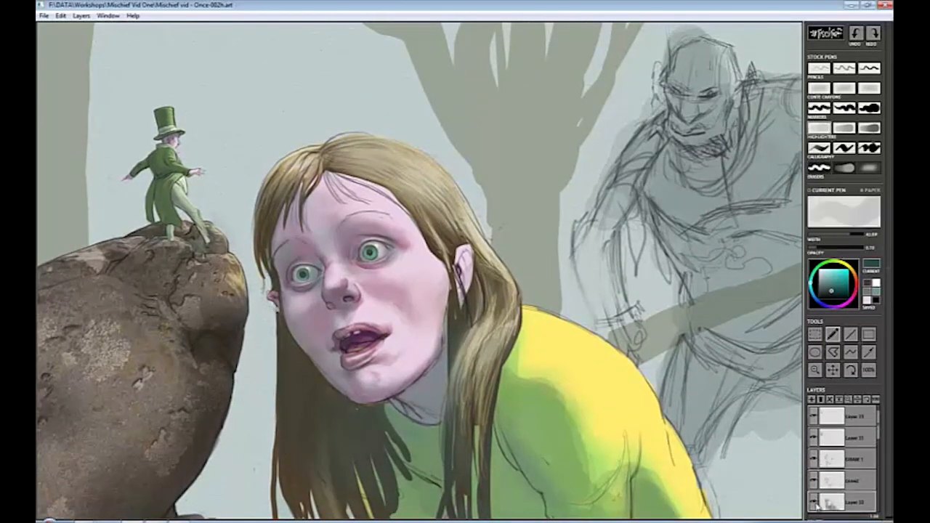
left_click_drag(867, 467, 809, 436)
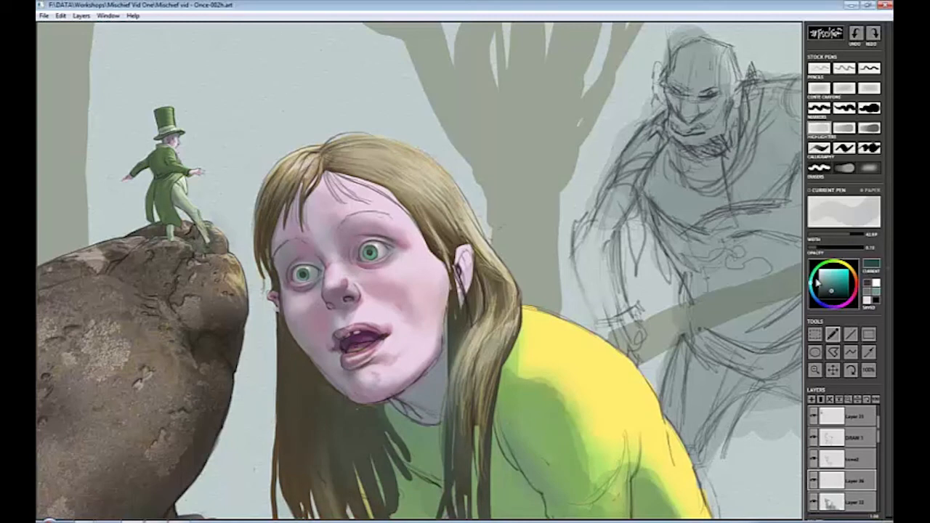
key("p")
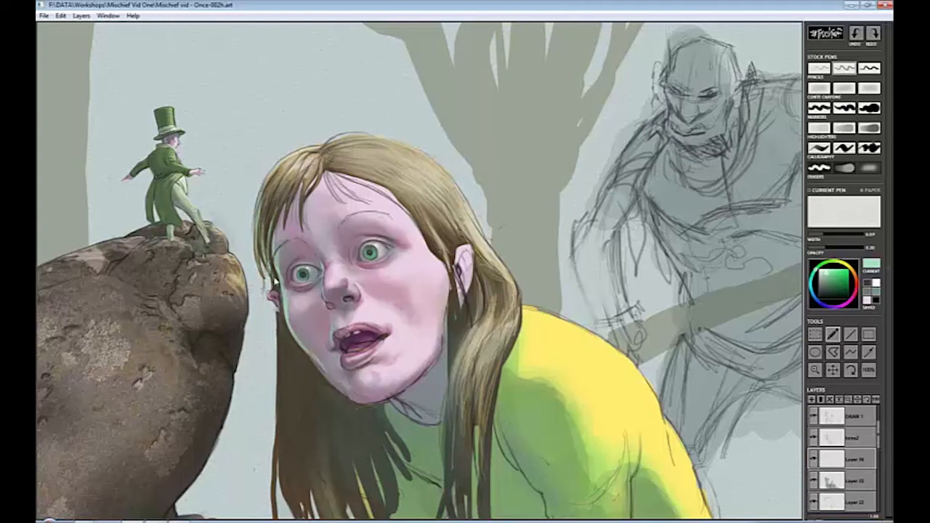
type("Highlight")
Paint pale green rim light down the shadowed edge of the girl's face and hair, and soften it with the eraser.
left_click(496, 275)
mouse_move(283, 313)
left_mouse_down()
mouse_move(294, 458)
mouse_move(287, 497)
left_mouse_up()
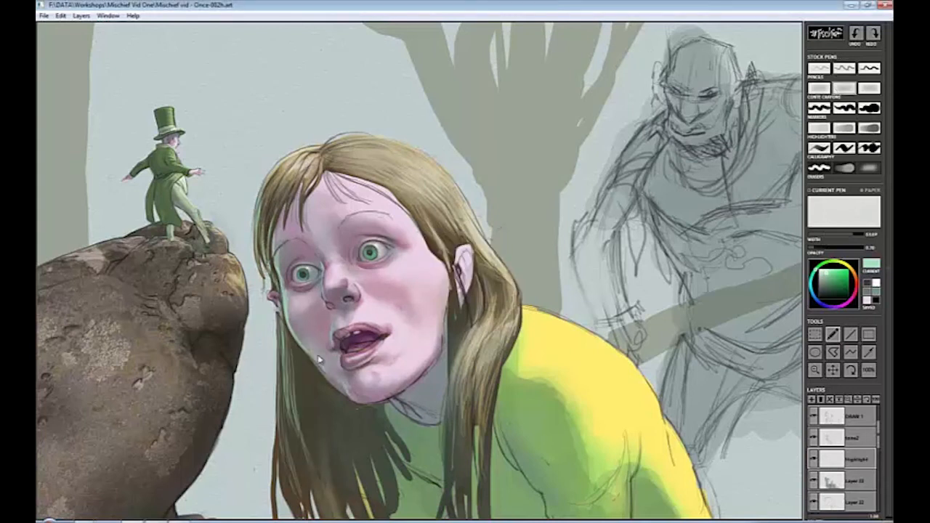
key("e")
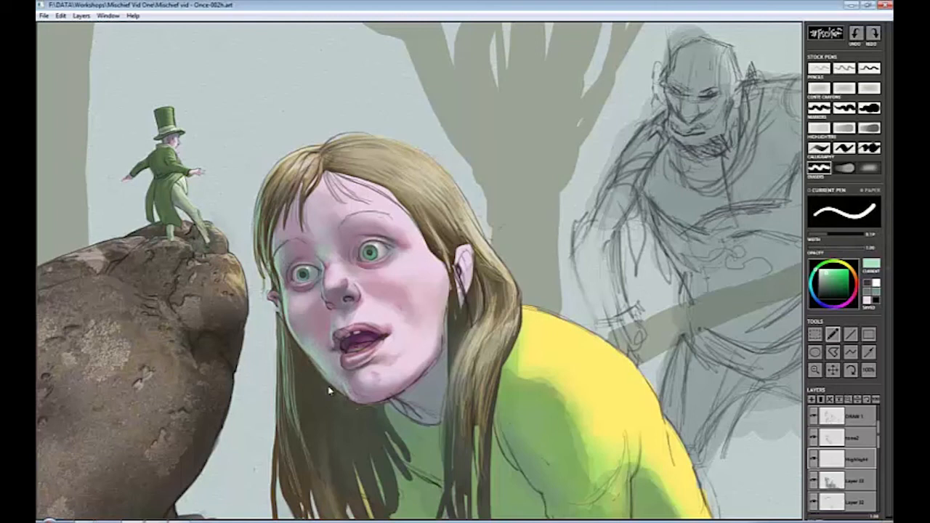
key("e")
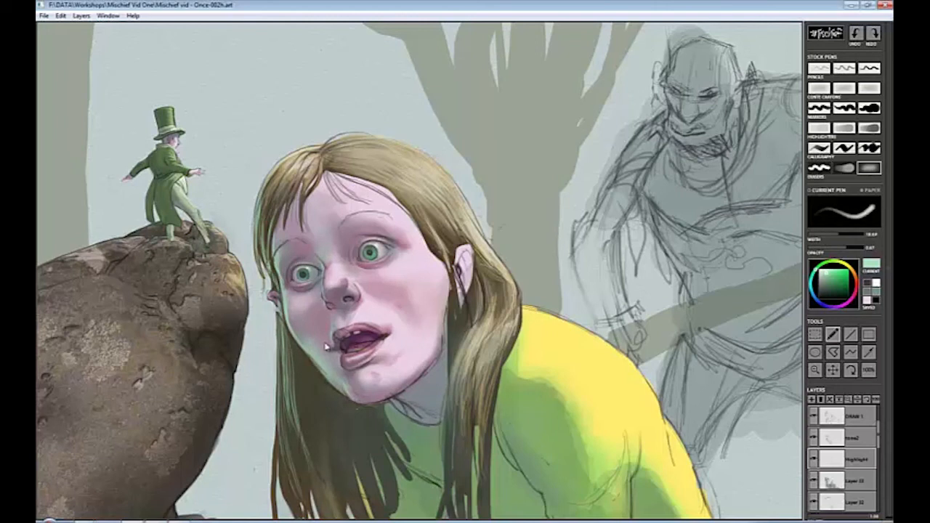
key("ctrl+r")
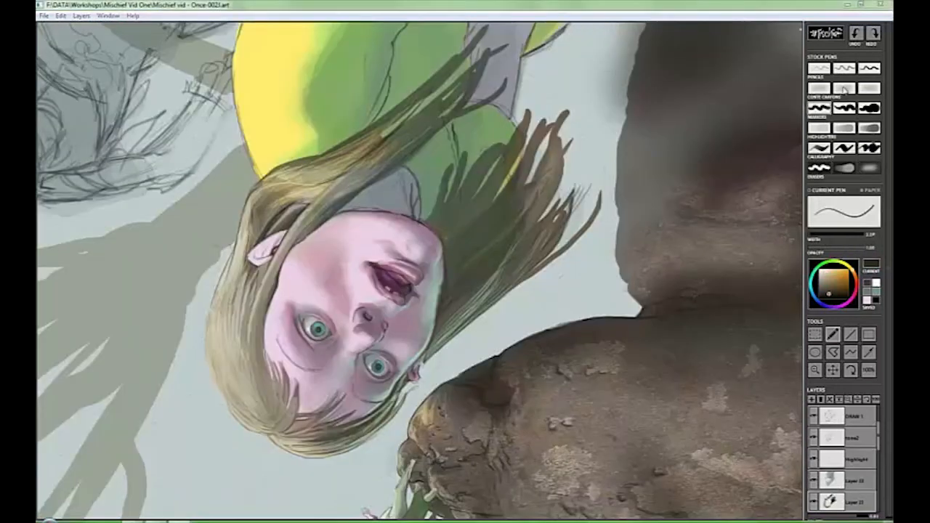
Paint thin pale cream highlight strands along the outer edge of the girl's hair at the crown.
left_click(209, 334, "alt")
left_click_drag(208, 332, 224, 396)
mouse_move(213, 353)
left_mouse_down()
mouse_move(219, 287)
mouse_move(221, 370)
left_mouse_up()
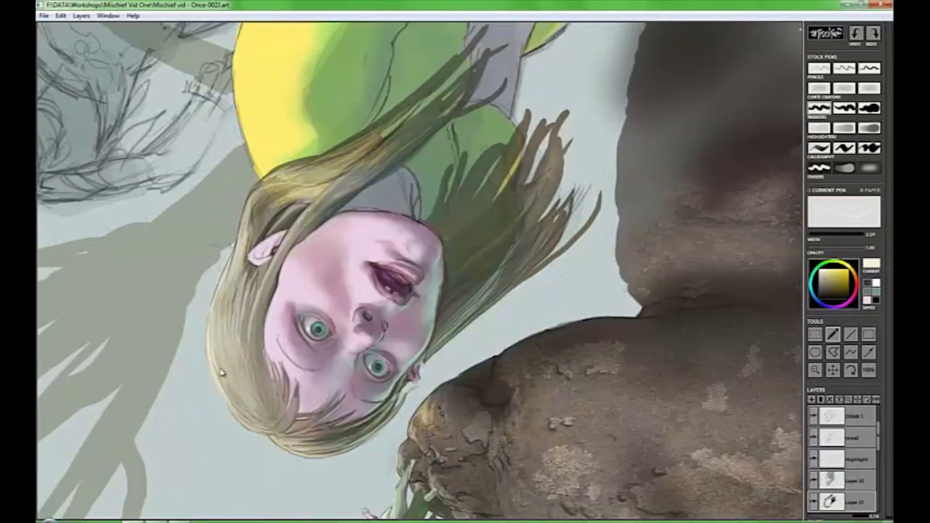
scroll(879, 445, "down", 1)
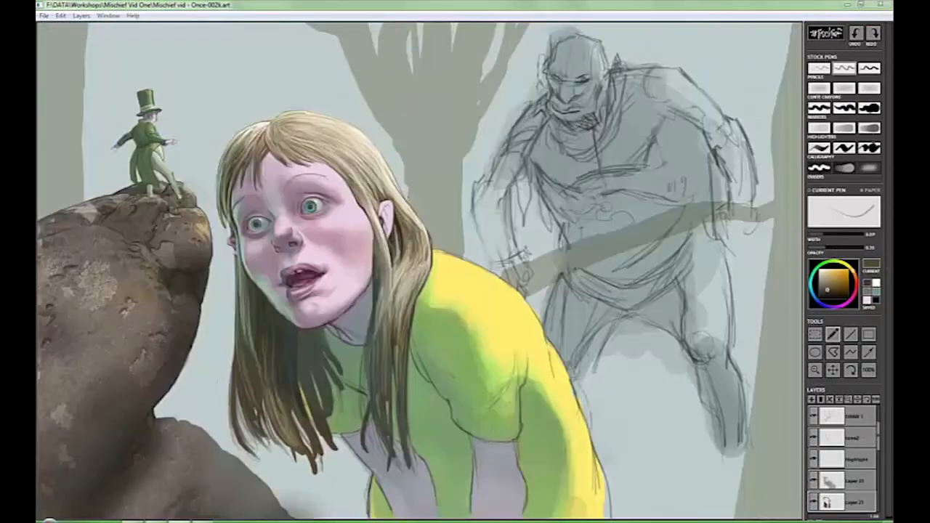
Draw dark brown strands to fill out the ends of the hair hanging below the girl's chin.
left_click(263, 406)
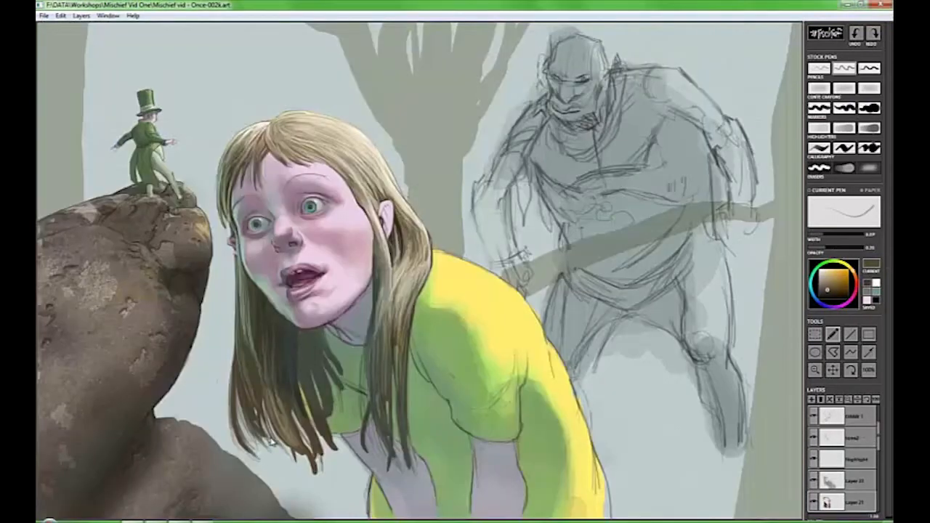
mouse_move(263, 407)
left_mouse_down()
mouse_move(275, 446)
mouse_move(308, 469)
left_mouse_up()
left_click_drag(304, 432, 327, 486)
mouse_move(301, 388)
left_mouse_down()
mouse_move(312, 444)
mouse_move(346, 451)
left_mouse_up()
left_click_drag(330, 401, 332, 429)
mouse_move(301, 389)
left_mouse_down()
mouse_move(312, 423)
mouse_move(308, 469)
left_mouse_up()
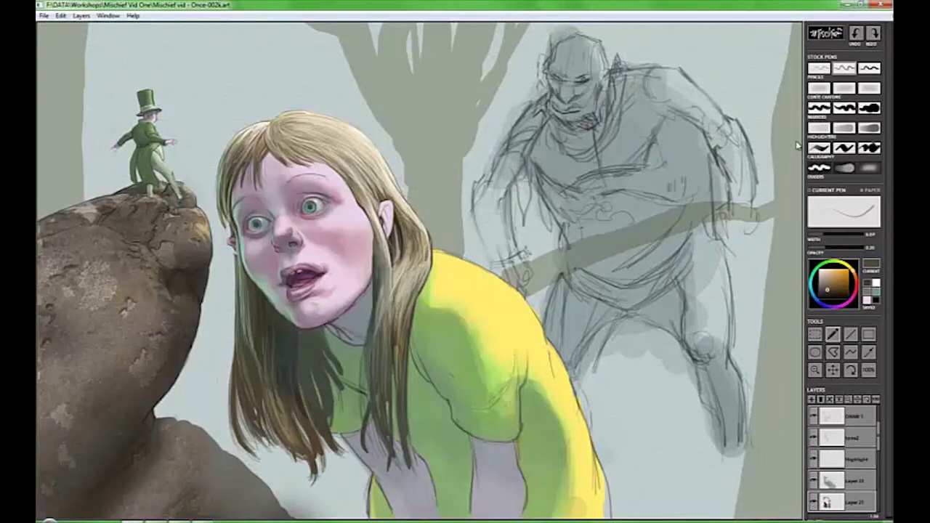
Draw long brown strands down the lock of hair hanging in front of the girl's shoulder.
left_click_drag(366, 415, 377, 462)
left_click_drag(365, 363, 370, 413)
left_click_drag(379, 268, 375, 345)
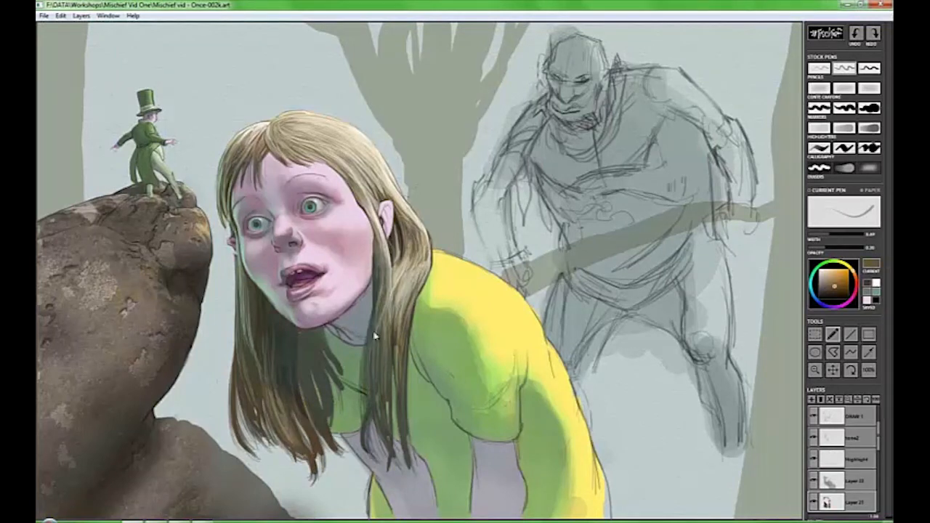
left_click_drag(386, 290, 395, 404)
mouse_move(408, 336)
left_mouse_down()
mouse_move(417, 433)
mouse_move(406, 487)
left_mouse_up()
left_click_drag(402, 426, 394, 482)
Add fine warm brown strands and wispy tips to both hanging locks of the girl's hair.
left_click_drag(311, 457, 312, 496)
mouse_move(300, 443)
left_mouse_down()
mouse_move(292, 485)
mouse_move(285, 480)
left_mouse_up()
left_click_drag(320, 455, 324, 479)
left_click_drag(335, 364, 329, 430)
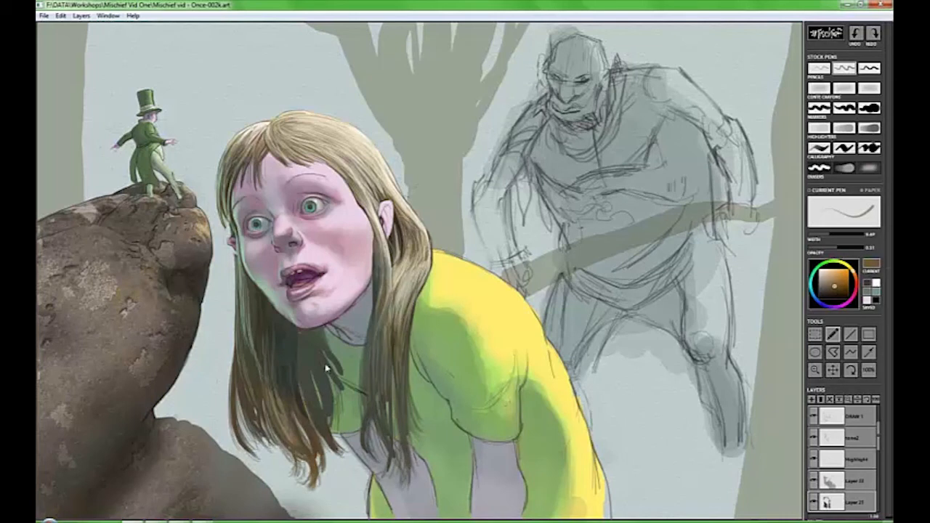
left_click_drag(378, 272, 364, 344)
left_click_drag(397, 269, 395, 303)
left_click_drag(395, 401, 398, 439)
left_click_drag(410, 436, 417, 475)
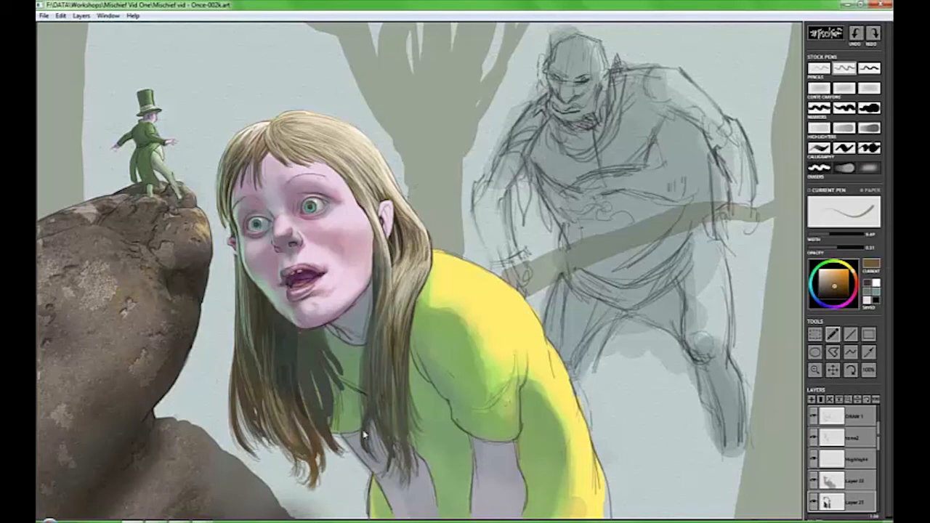
left_click_drag(371, 430, 377, 460)
Thicken the hair nearest the rock with fine brown strands at its ends, outer edge and under the chin.
left_click_drag(320, 452, 321, 474)
left_click_drag(283, 434, 266, 457)
left_click_drag(236, 353, 241, 415)
left_click_drag(279, 397, 262, 451)
left_click_drag(335, 368, 351, 422)
left_click_drag(342, 391, 353, 424)
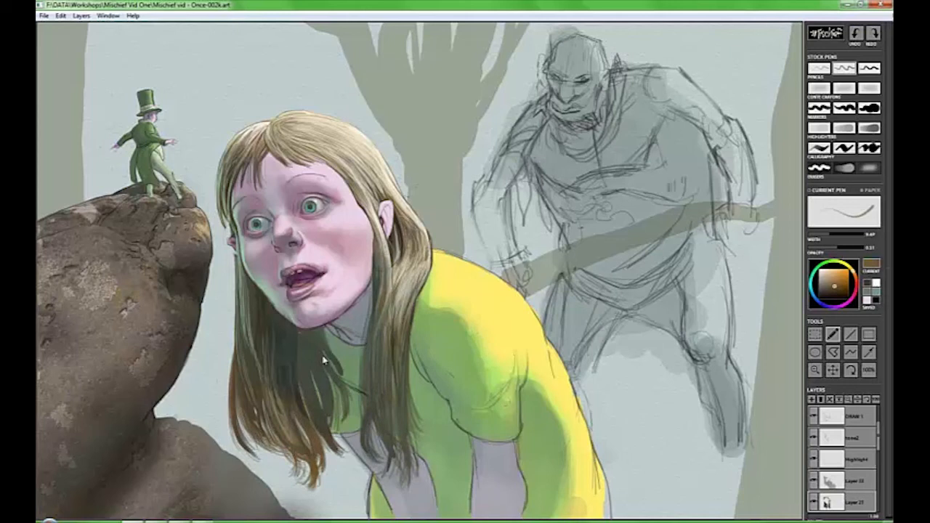
left_click_drag(322, 346, 338, 377)
left_click_drag(326, 330, 344, 381)
left_click_drag(327, 440, 320, 493)
Paint lighter orange-brown strands through the hair beside the girl's face, at the crown and behind the ear.
left_click(837, 280)
left_click_drag(292, 322, 298, 411)
left_click_drag(283, 328, 280, 398)
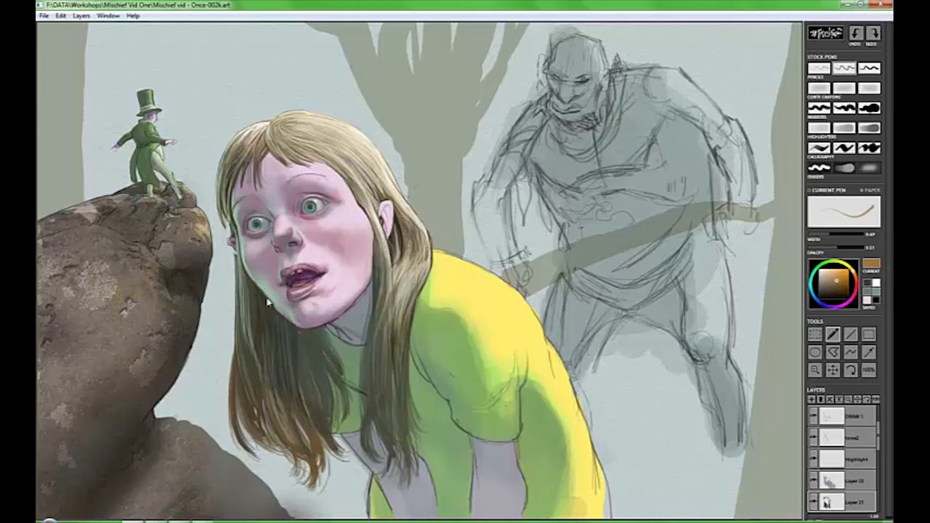
left_click_drag(274, 311, 270, 388)
left_click_drag(251, 292, 253, 425)
left_click_drag(254, 320, 258, 405)
left_click_drag(251, 132, 244, 165)
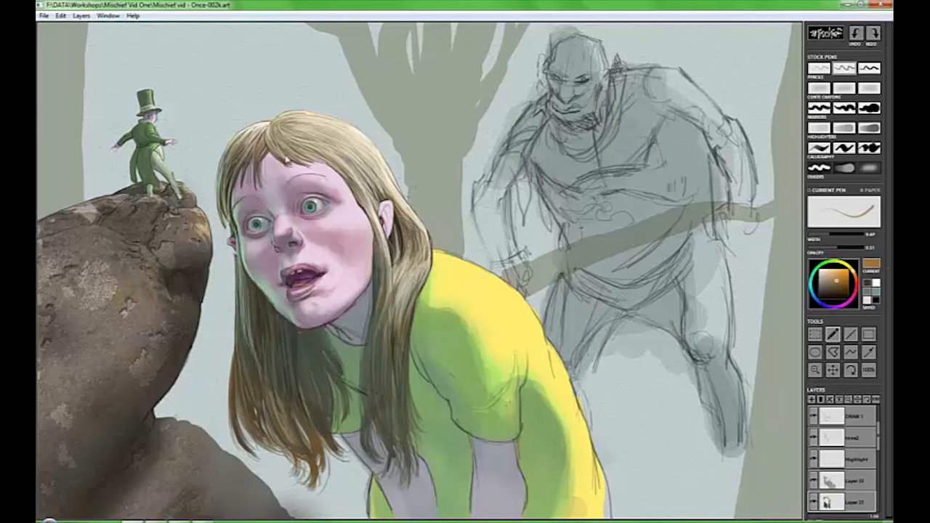
left_click_drag(396, 218, 399, 264)
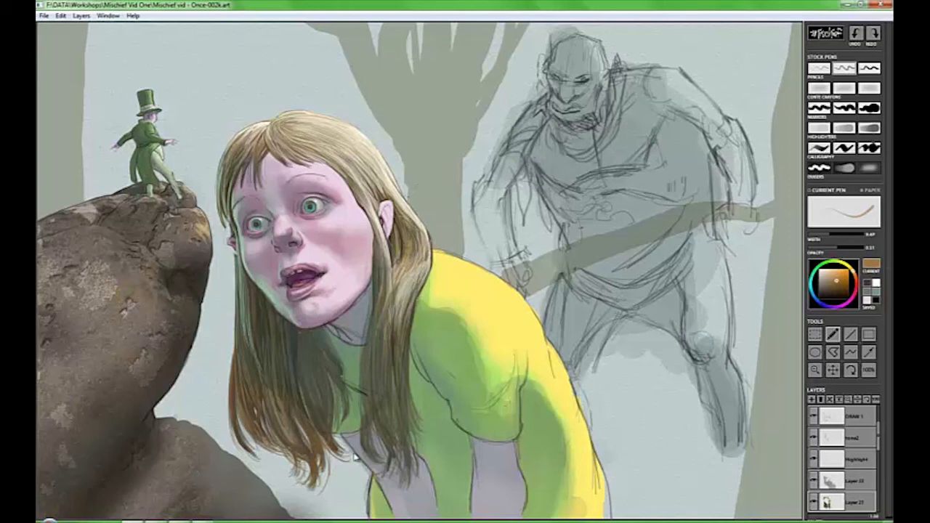
Paint light green rim strands down the hair's outer edge, and touch up the hair outlines on the DRAW 1 layer.
left_click(850, 286)
left_click_drag(239, 322, 243, 385)
mouse_move(244, 285)
left_mouse_down()
mouse_move(266, 401)
mouse_move(243, 442)
left_mouse_up()
left_click_drag(240, 257, 241, 310)
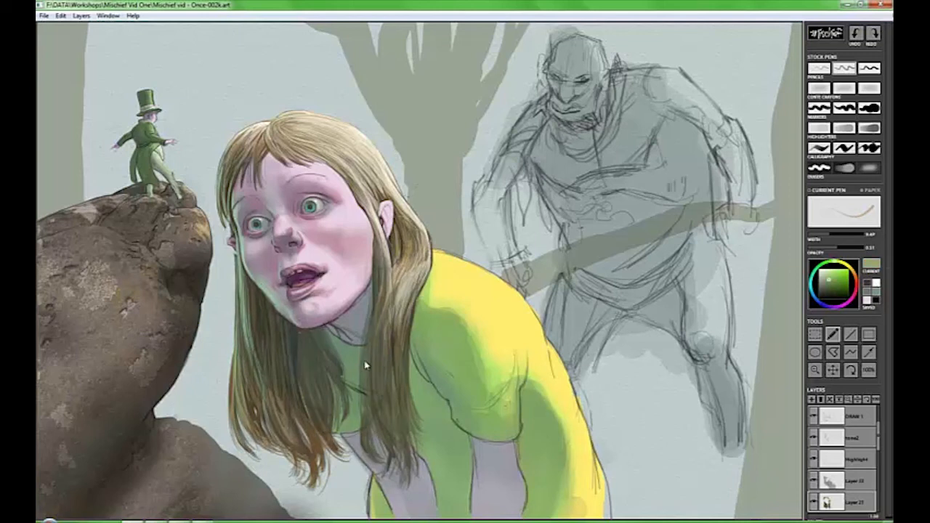
key("e")
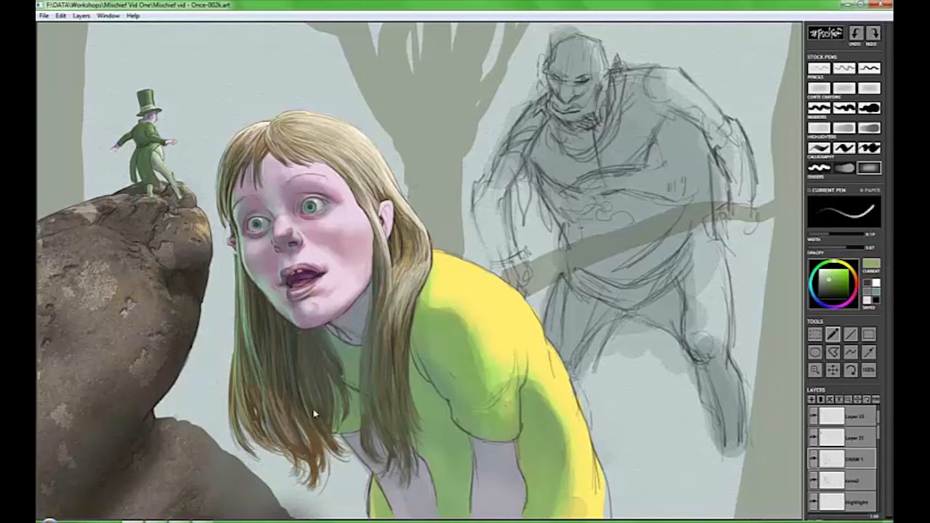
key("e")
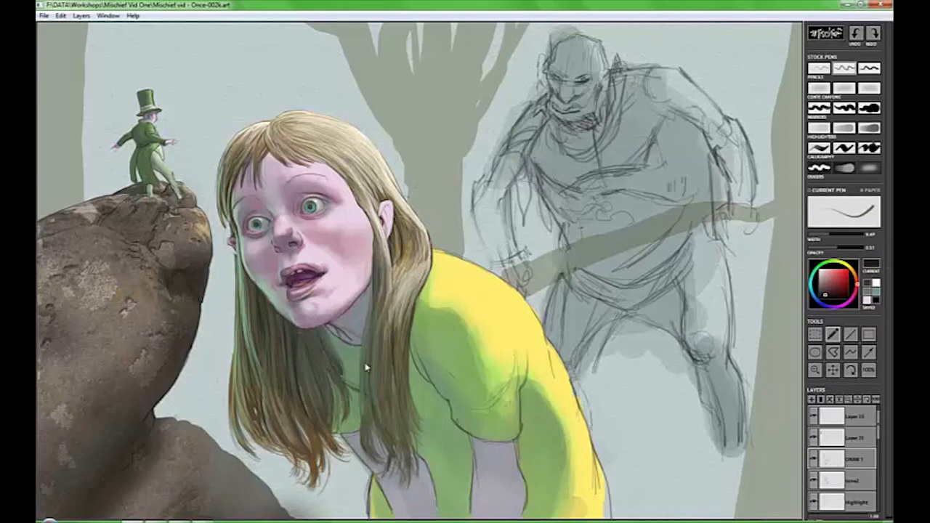
left_click_drag(234, 408, 263, 429)
Touch up the pale yellow highlights on the rocks, alternating between pen and eraser.
key("e")
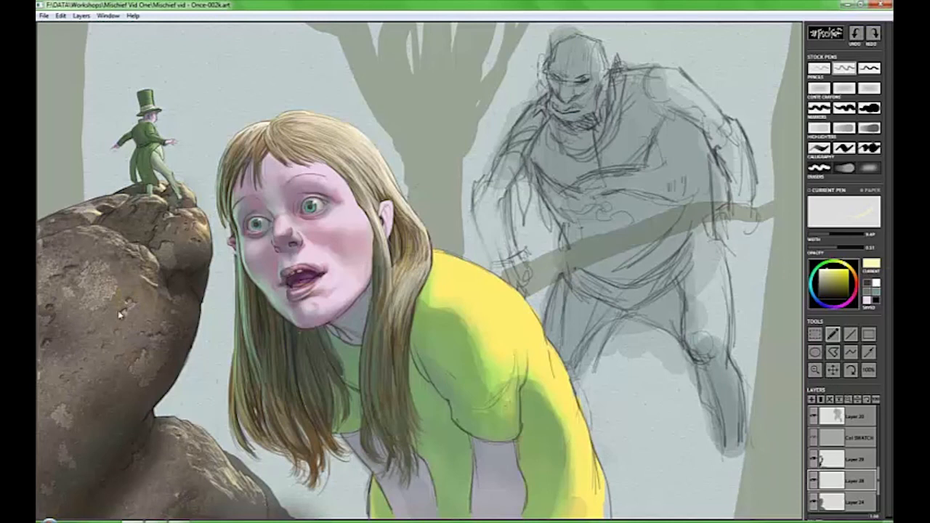
key("e")
key("e")
key("e")
Select the ogre's sketch layer, choose a dark colour, and fade the old head lines with an enlarged soft eraser.
left_click_drag(880, 486, 880, 478)
left_click(856, 416)
key("b")
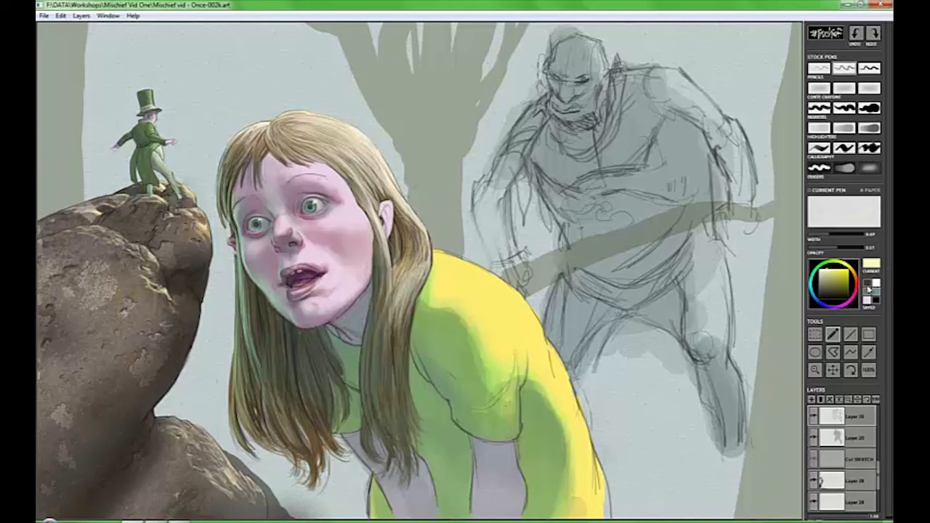
left_click(867, 283)
key("e")
key("bracketright")
key("bracketright")
key("bracketright")
mouse_move(554, 52)
left_mouse_down()
mouse_move(588, 126)
mouse_move(544, 92)
mouse_move(532, 124)
mouse_move(555, 190)
mouse_move(631, 167)
mouse_move(575, 166)
mouse_move(571, 115)
mouse_move(529, 117)
mouse_move(587, 108)
mouse_move(590, 77)
mouse_move(567, 80)
mouse_move(587, 42)
mouse_move(598, 65)
mouse_move(554, 70)
left_mouse_up()
Redraw the ogre's head in dark pencil with a heavy brow, eyes, large nose, mouth and jaw.
key("b")
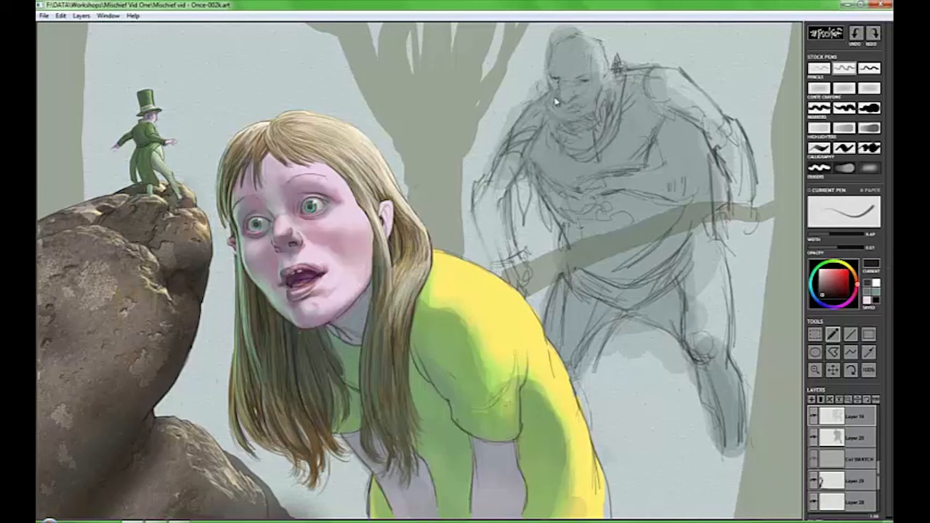
mouse_move(571, 83)
left_mouse_down()
mouse_move(566, 77)
mouse_move(578, 120)
mouse_move(568, 107)
left_mouse_up()
left_click_drag(552, 72, 559, 111)
left_click_drag(560, 76, 547, 52)
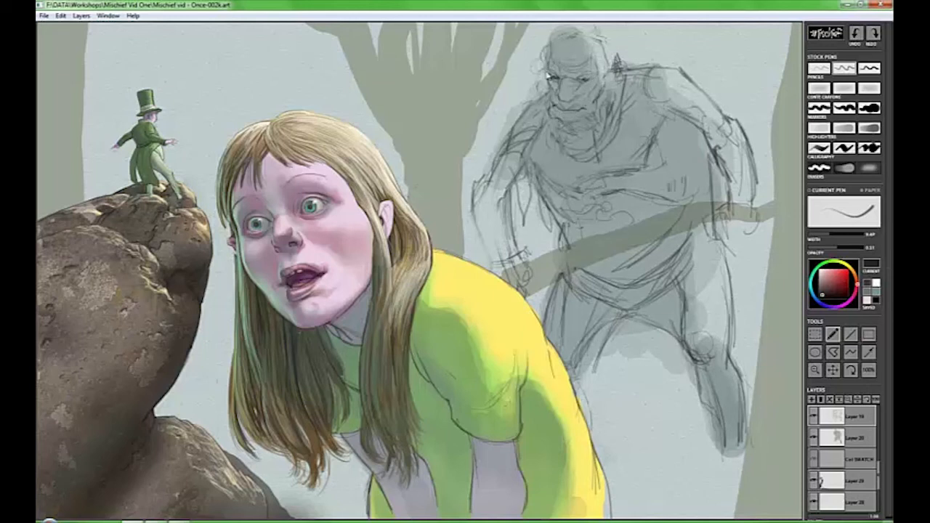
mouse_move(551, 130)
left_mouse_down()
mouse_move(581, 121)
mouse_move(598, 131)
left_mouse_up()
left_click_drag(551, 72, 596, 82)
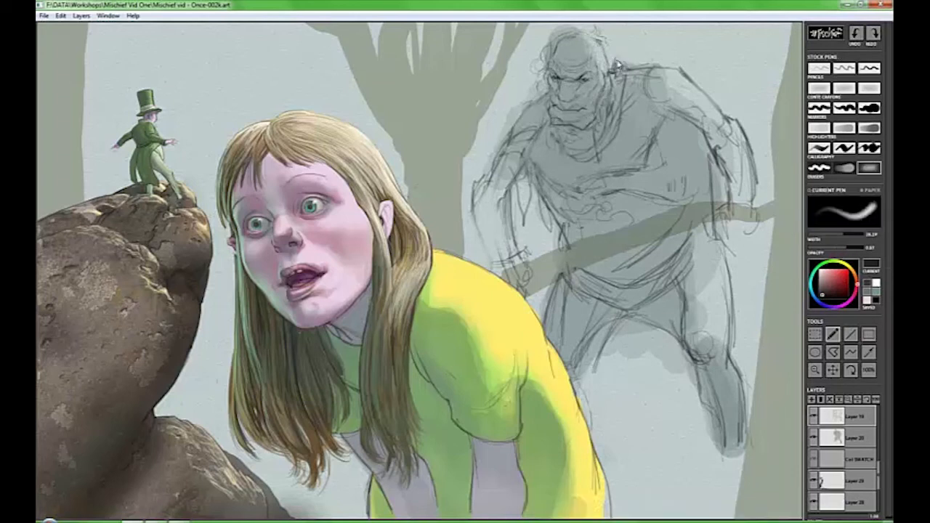
Erase the ogre's pointed ear and old crown line, then sketch wispy hair and stronger facial creases.
key("p")
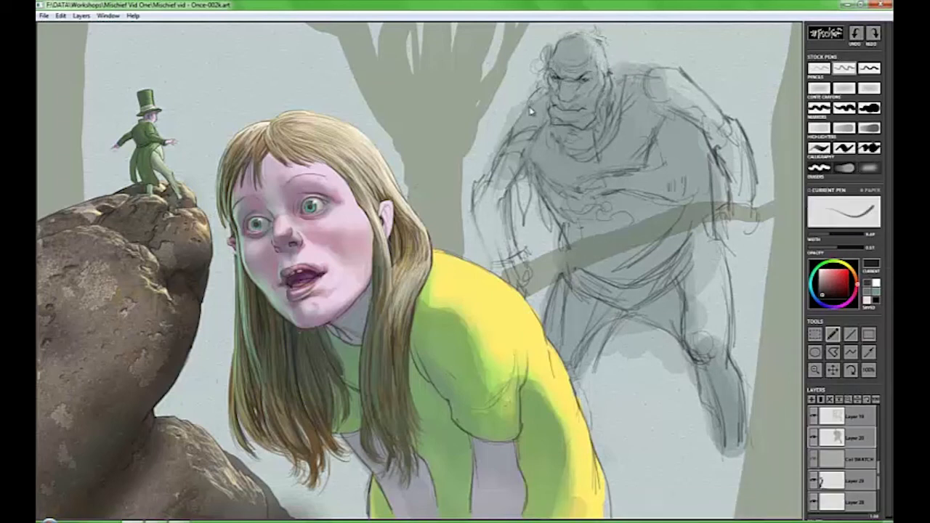
key("e")
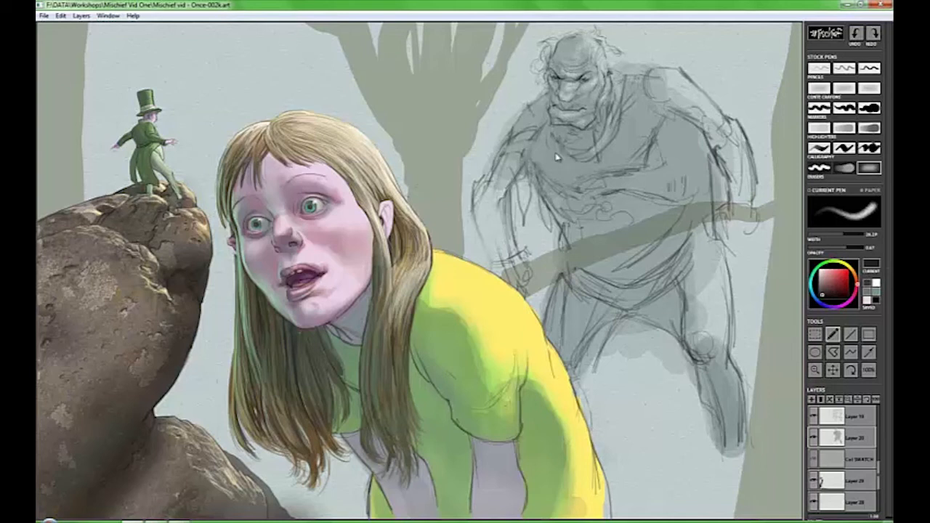
key("b")
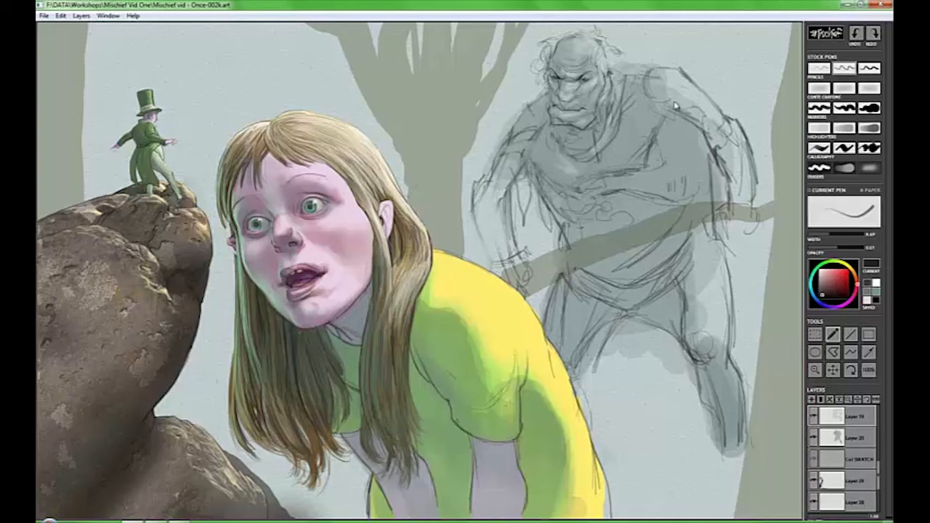
key("e")
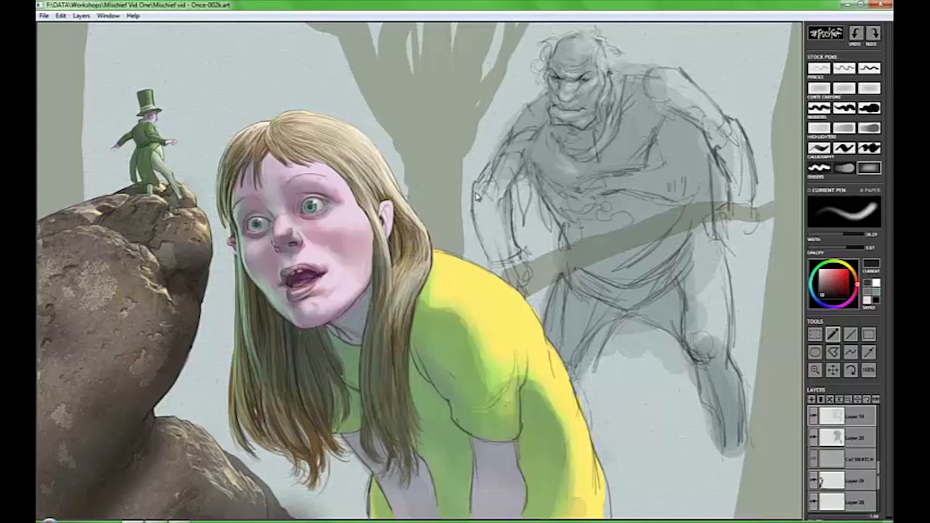
Fade the outline of the ogre's arm nearest the girl and clean up the lines around his jaw and shoulder.
mouse_move(478, 196)
left_mouse_down()
mouse_move(486, 182)
mouse_move(508, 236)
mouse_move(512, 146)
left_mouse_up()
key("b")
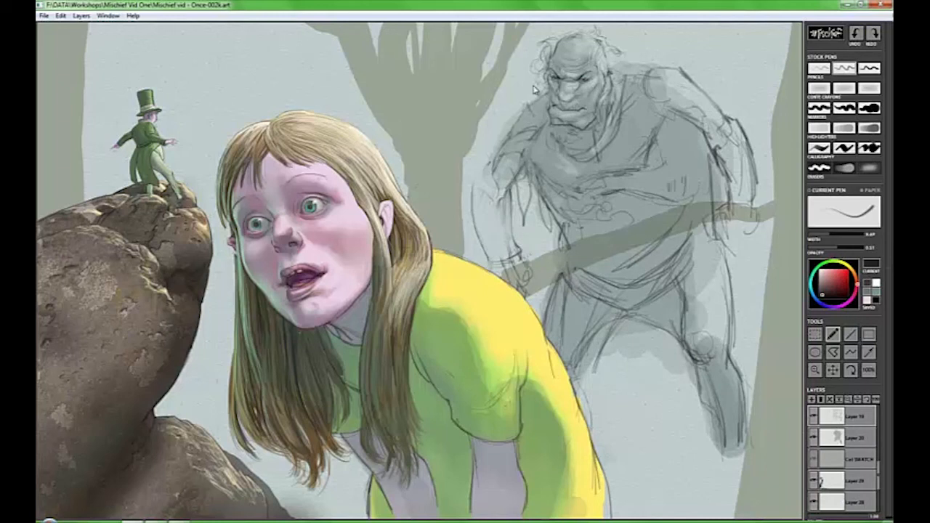
key("e")
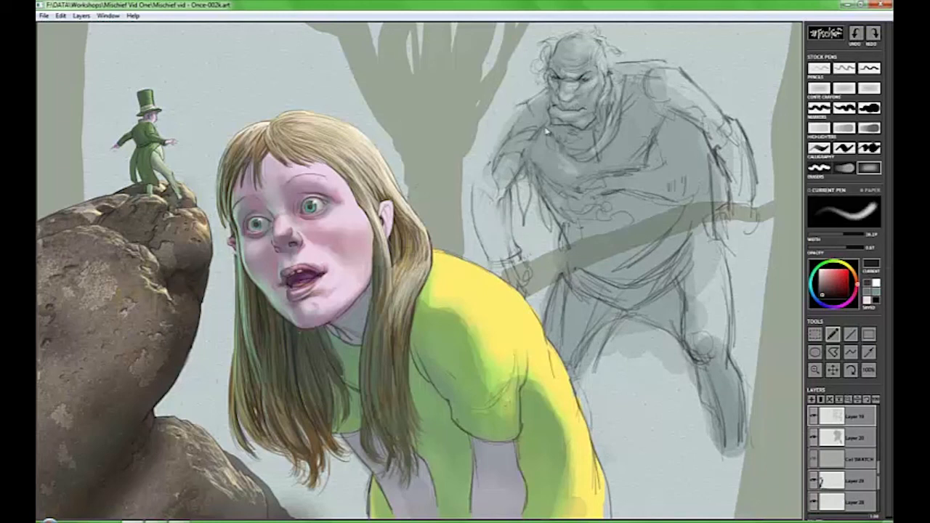
key("b")
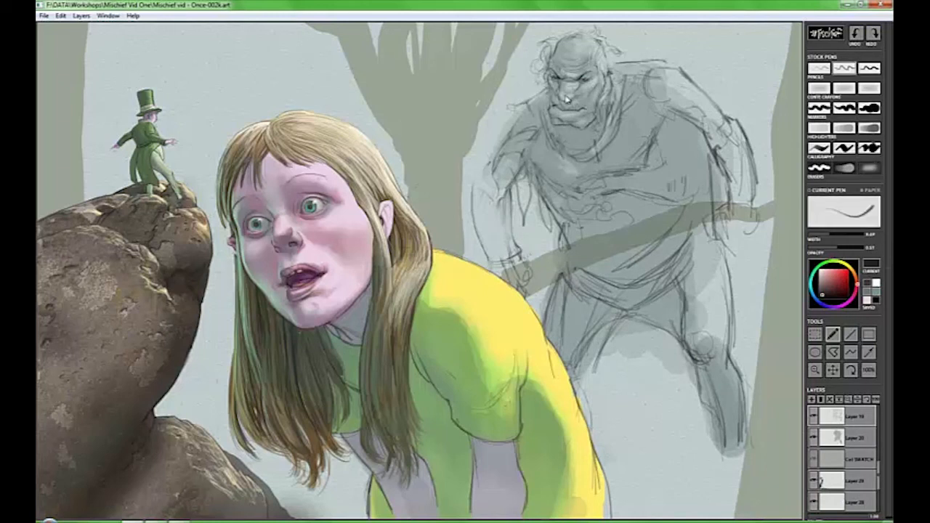
Sketch hair tufts beside the ogre's head and redraw the shoulder, forearm and hand nearest the girl.
left_click_drag(607, 40, 626, 69)
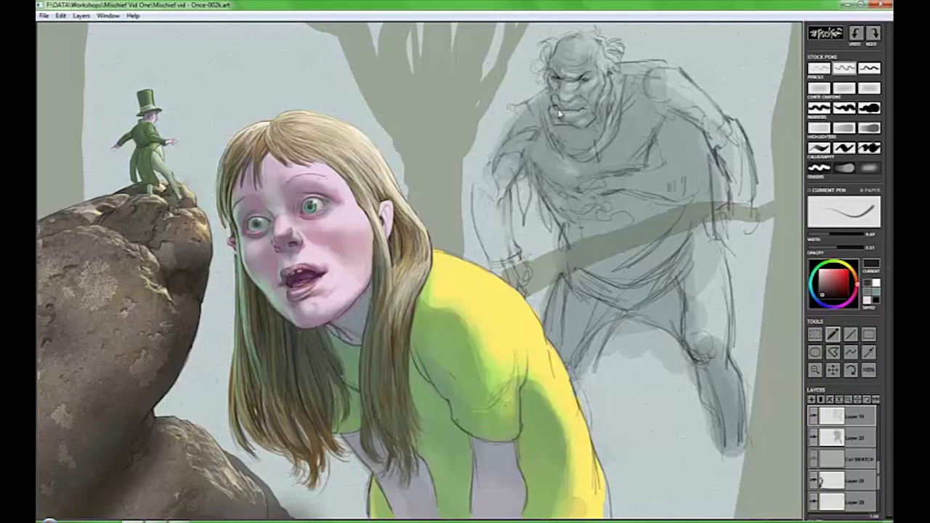
left_click_drag(521, 173, 476, 211)
left_click_drag(495, 276, 528, 260)
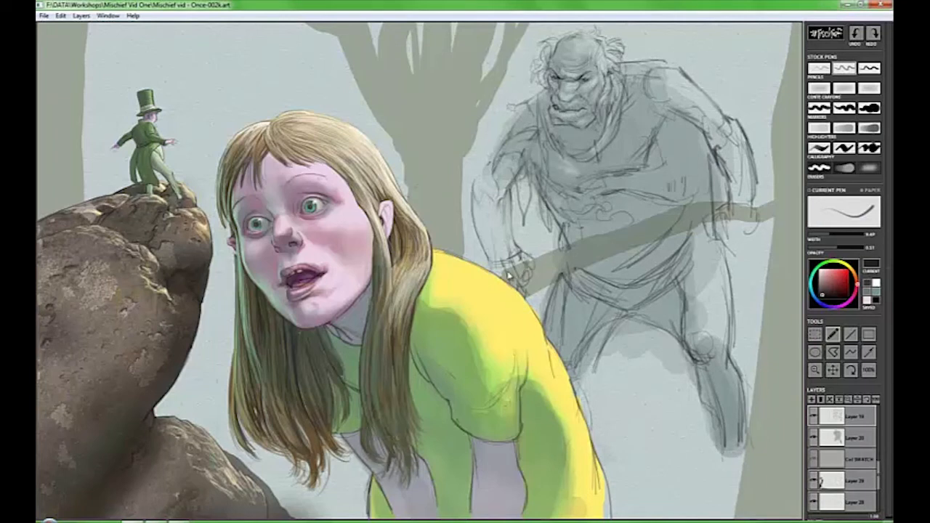
mouse_move(509, 138)
left_mouse_down()
mouse_move(479, 178)
mouse_move(538, 91)
left_mouse_up()
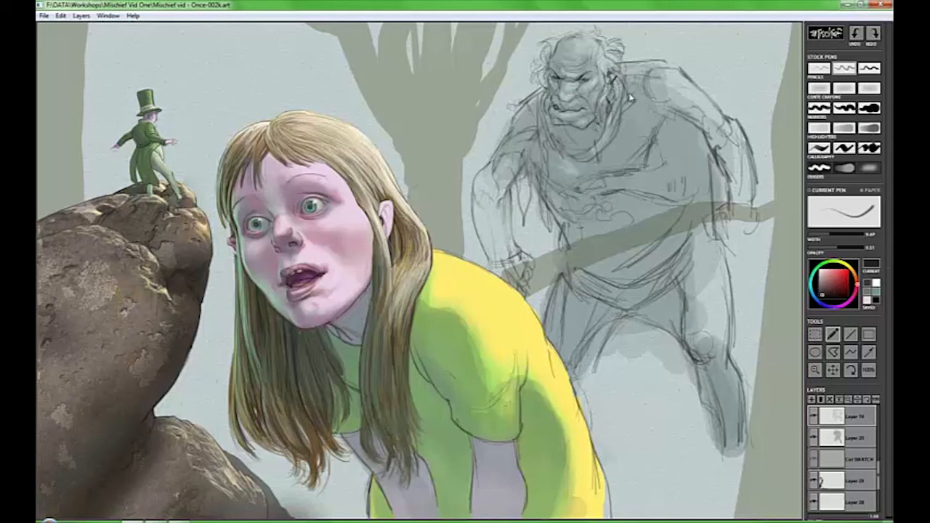
Refine the ogre's ear and collar lines, and redraw the rounded muscles of his far shoulder and upper arm.
key("e")
mouse_move(521, 114)
left_mouse_down()
mouse_move(512, 181)
mouse_move(543, 122)
left_mouse_up()
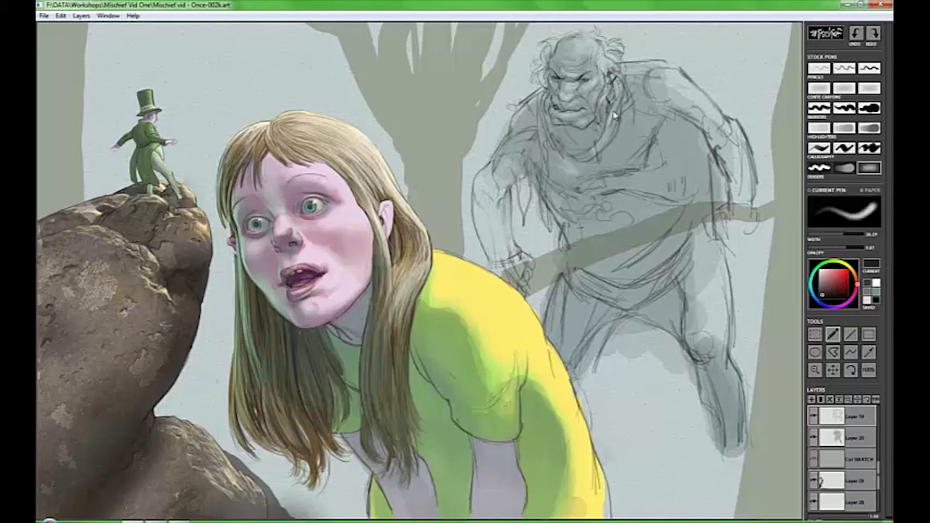
key("e")
mouse_move(684, 70)
left_mouse_down()
mouse_move(719, 109)
mouse_move(713, 146)
left_mouse_up()
key("e")
mouse_move(657, 125)
left_mouse_down()
mouse_move(644, 170)
mouse_move(591, 148)
left_mouse_up()
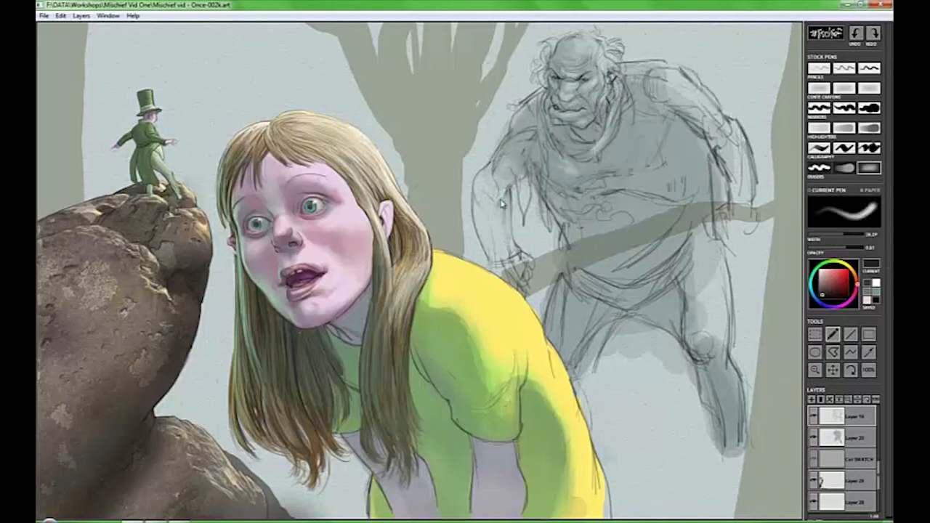
Erase stray and overly dark sketch lines on the ogre's arms, chest and belly.
left_click_drag(503, 191, 519, 214)
key("e")
key("F9")
key("F9")
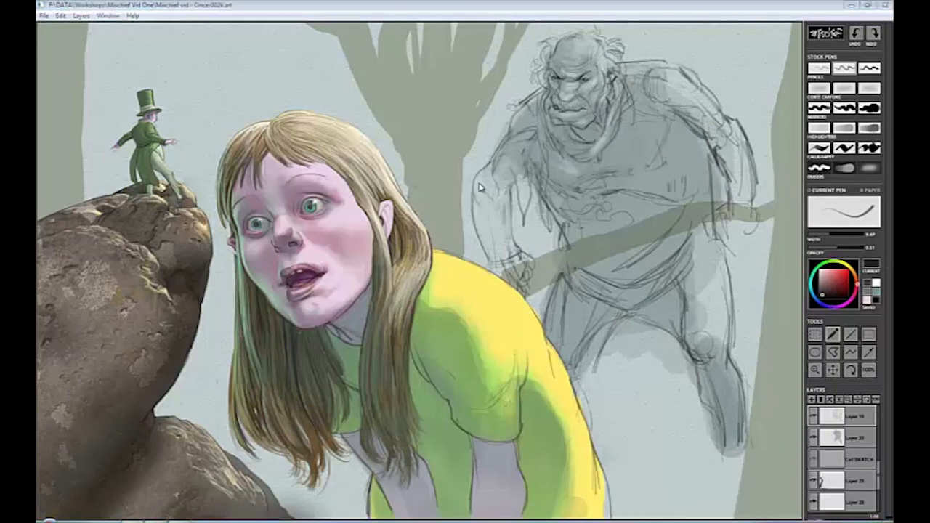
key("e")
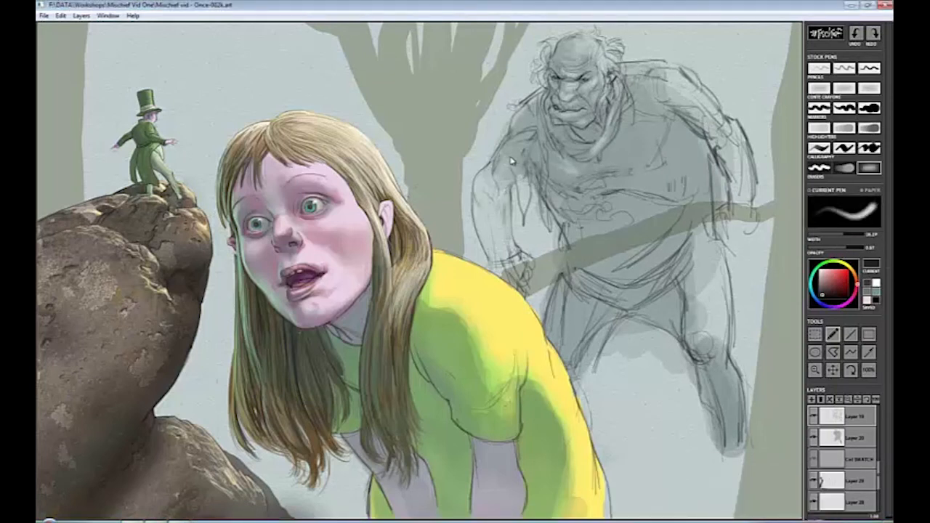
mouse_move(664, 210)
left_mouse_down()
mouse_move(708, 144)
mouse_move(743, 145)
mouse_move(724, 154)
left_mouse_up()
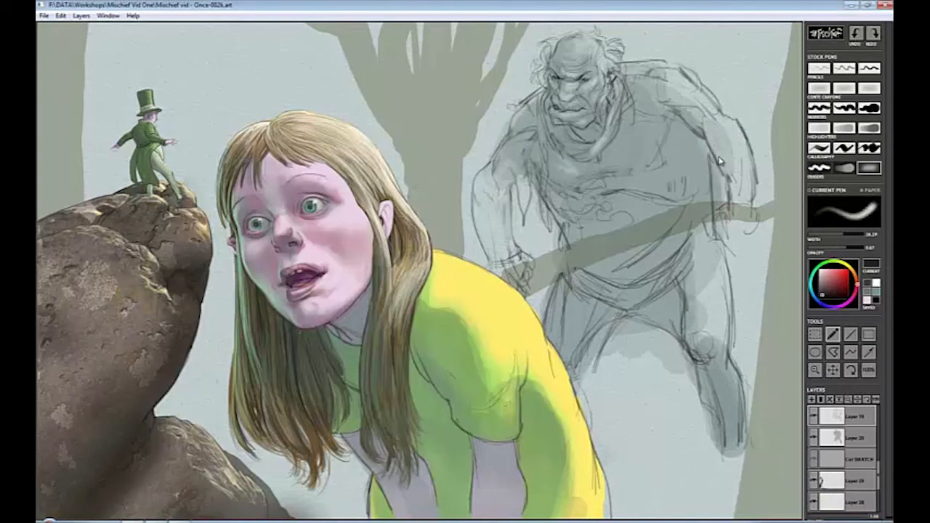
mouse_move(546, 172)
left_mouse_down()
mouse_move(658, 145)
mouse_move(485, 214)
left_mouse_up()
key("b")
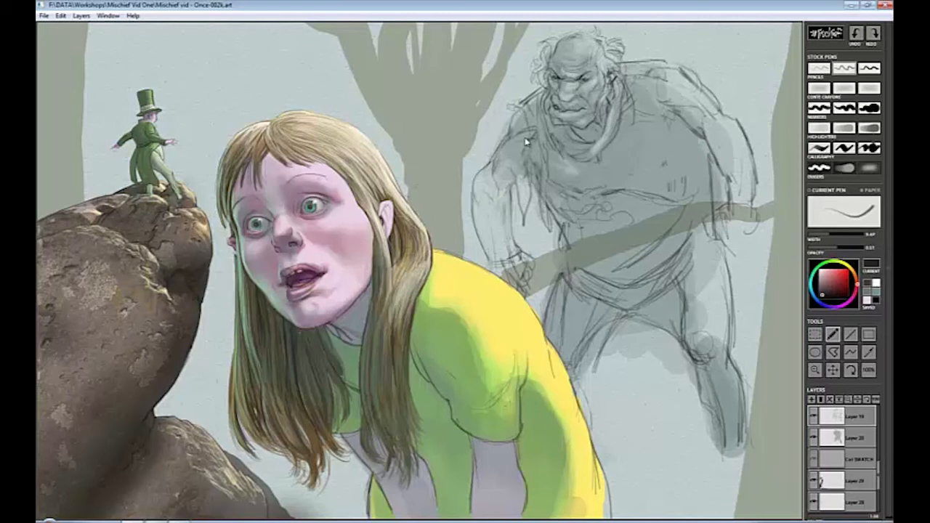
key("e")
left_click_drag(619, 95, 609, 87)
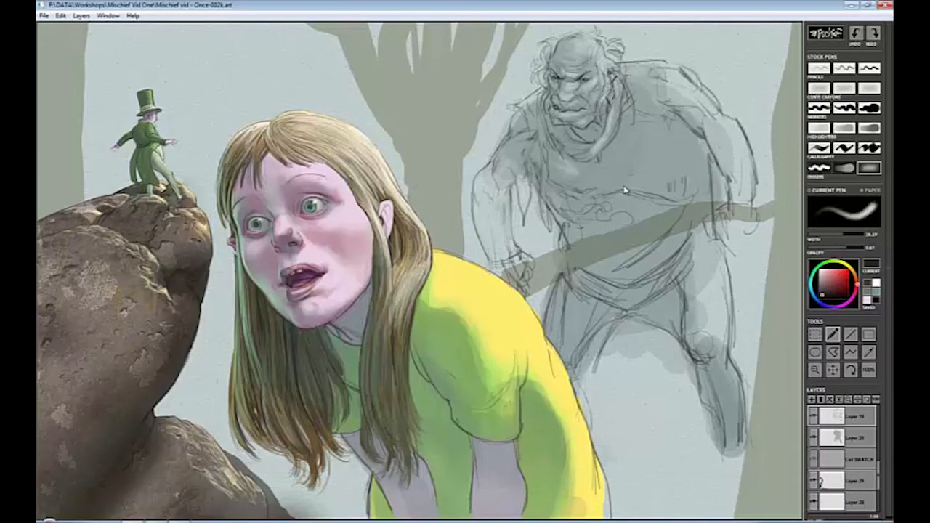
Redraw the ogre's far forearm and sketch the knuckles of his far hand gripping the branch.
key("b")
left_click_drag(716, 138, 738, 121)
mouse_move(724, 163)
left_mouse_down()
mouse_move(763, 187)
mouse_move(737, 228)
mouse_move(748, 210)
mouse_move(708, 226)
left_mouse_up()
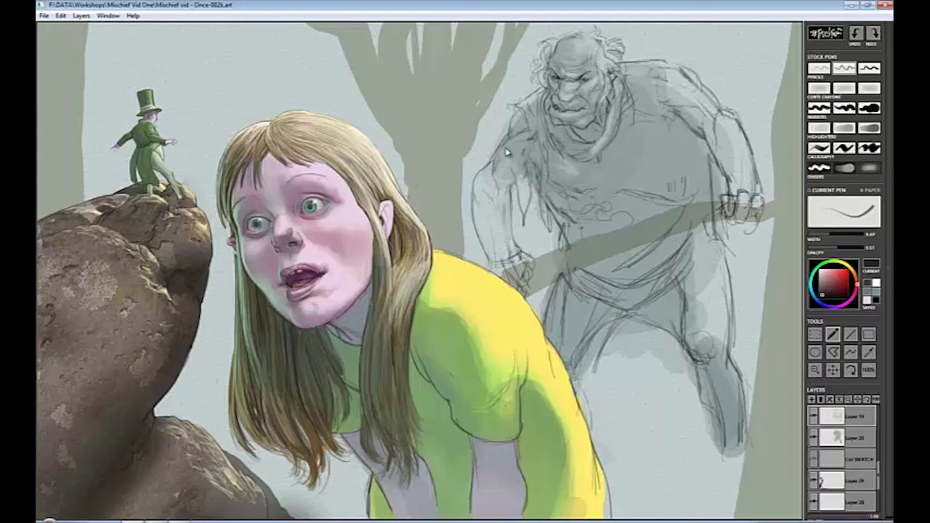
Clean up the ogre's far shoulder contour and sketch the front edges of an open vest down his chest.
key("e")
mouse_move(680, 74)
left_mouse_down()
mouse_move(730, 120)
mouse_move(694, 134)
left_mouse_up()
key("b")
left_click_drag(627, 106, 623, 209)
mouse_move(572, 164)
left_mouse_down()
mouse_move(533, 216)
mouse_move(539, 187)
left_mouse_up()
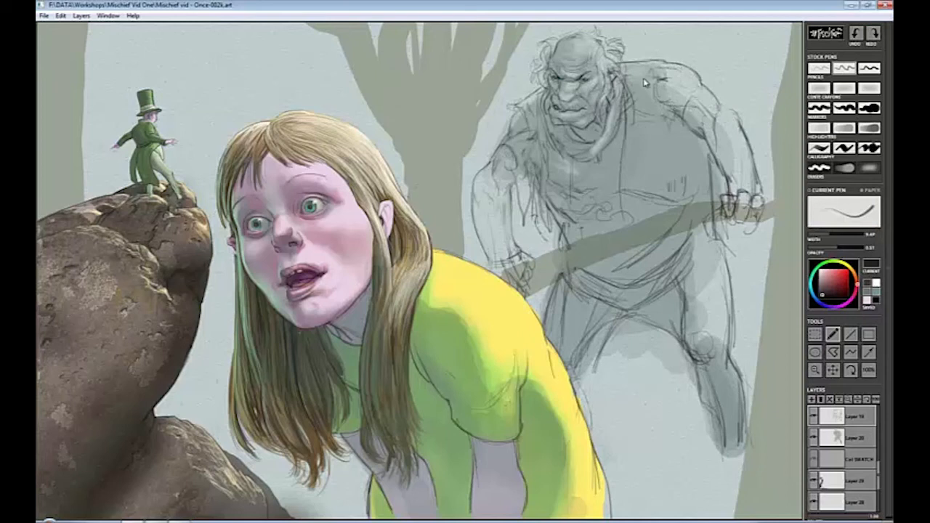
Refine the vest's armhole at the ogre's far shoulder and draw the scarf folds around his neck.
key("e")
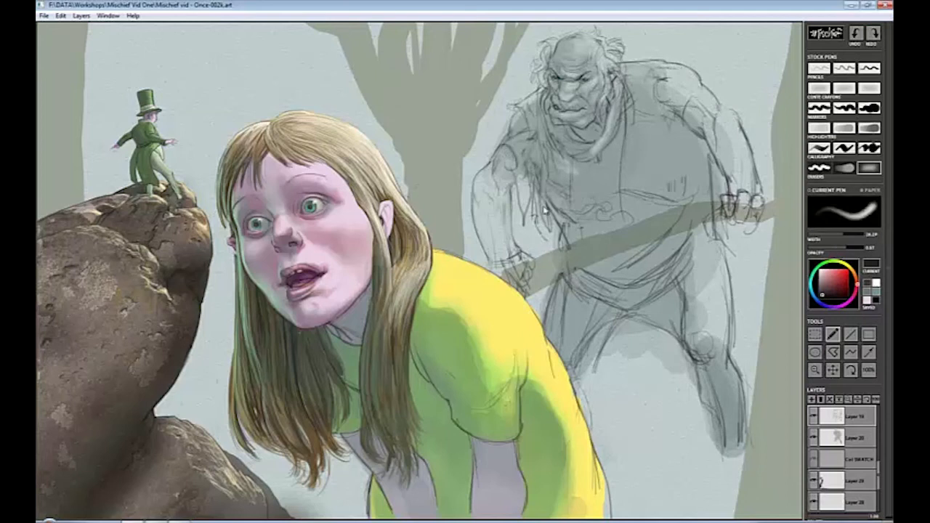
key("b")
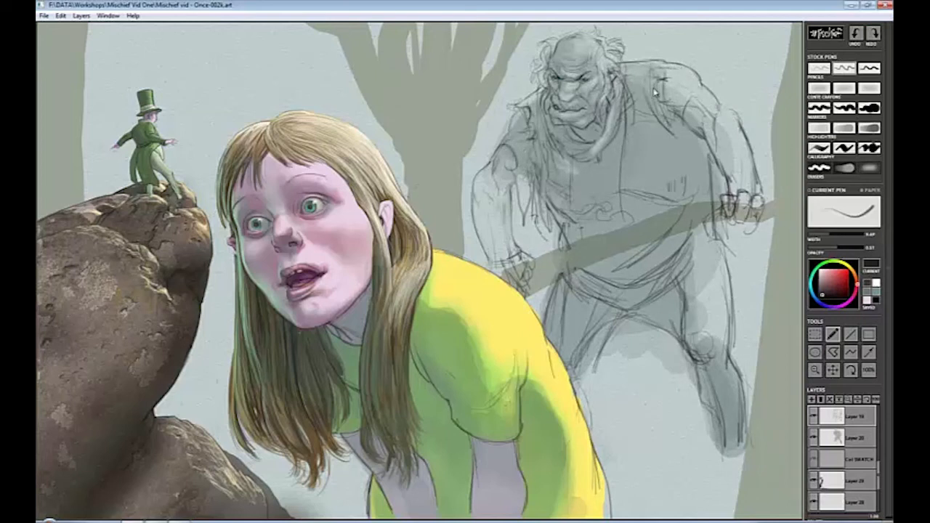
key("e")
key("b")
mouse_move(564, 135)
left_mouse_down()
mouse_move(614, 146)
mouse_move(591, 145)
mouse_move(619, 109)
left_mouse_up()
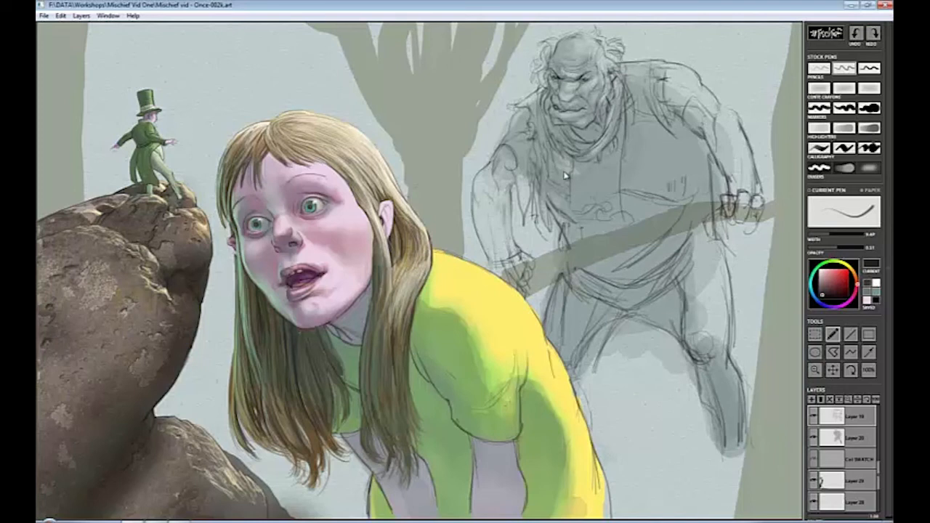
Define the vest's front edge below the scarf and draw a headband across the ogre's forehead.
left_click_drag(565, 176, 567, 173)
left_click_drag(574, 214, 571, 180)
mouse_move(558, 48)
left_mouse_down()
mouse_move(581, 63)
mouse_move(585, 34)
mouse_move(567, 58)
mouse_move(590, 56)
mouse_move(566, 64)
mouse_move(603, 59)
mouse_move(560, 62)
mouse_move(562, 71)
left_mouse_up()
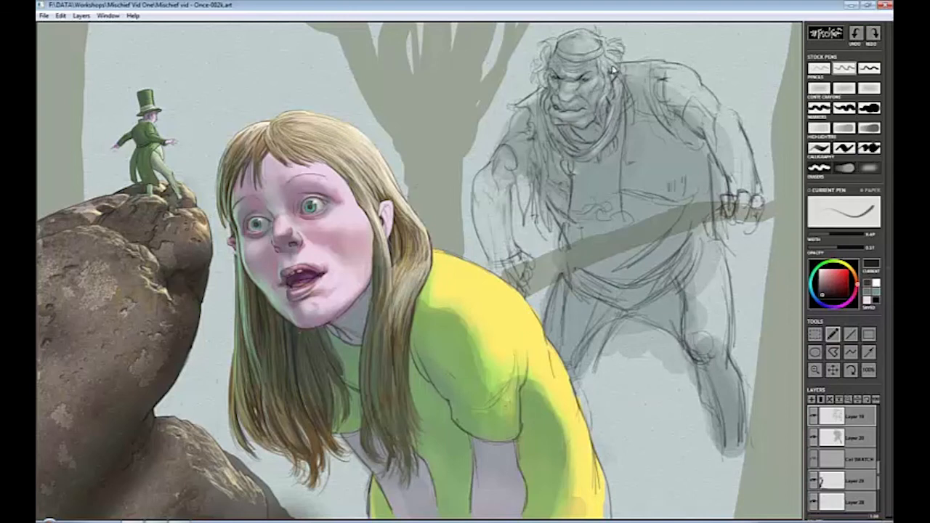
Strengthen the ogre's far upper arm and redraw his forearm and the fingers wrapped around the branch.
left_click_drag(723, 115, 738, 102)
key("e")
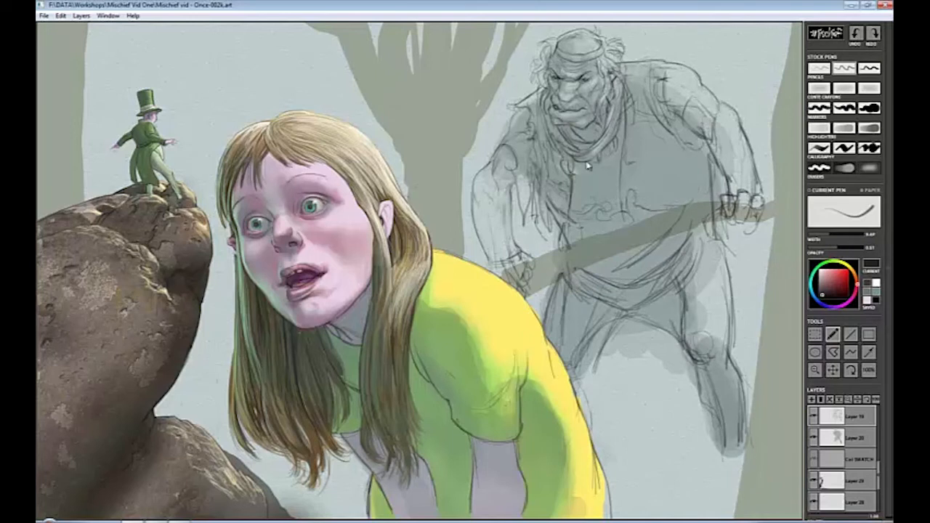
key("e")
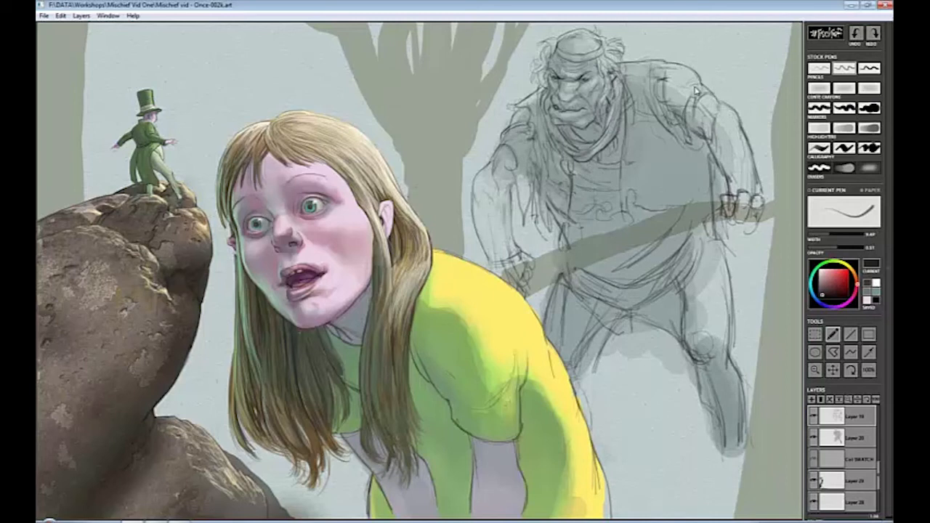
mouse_move(722, 227)
left_mouse_down()
mouse_move(766, 209)
mouse_move(771, 190)
mouse_move(757, 156)
left_mouse_up()
Shade the ogre's arms, thigh, face and neck with a translucent muted teal highlighter, using a darker, narrower stroke on the face.
left_click(819, 128)
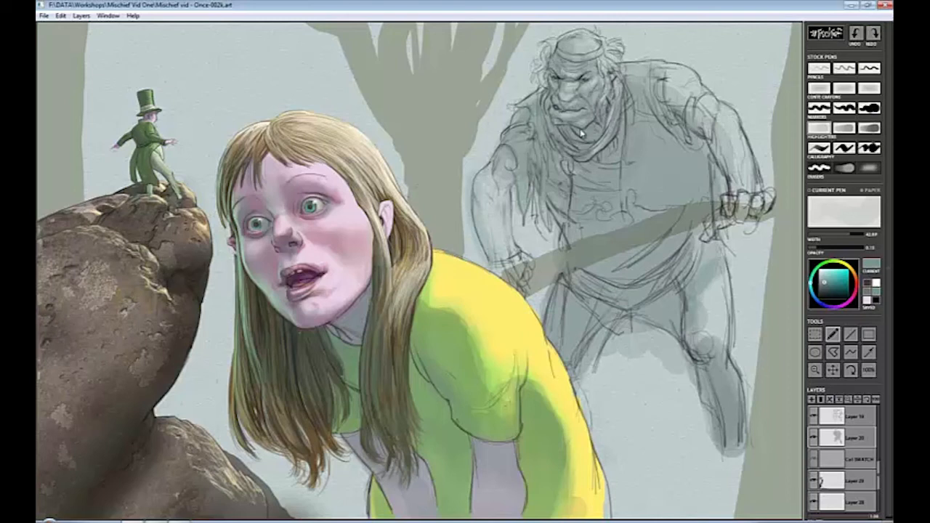
left_click(826, 290)
left_click_drag(854, 241, 843, 241)
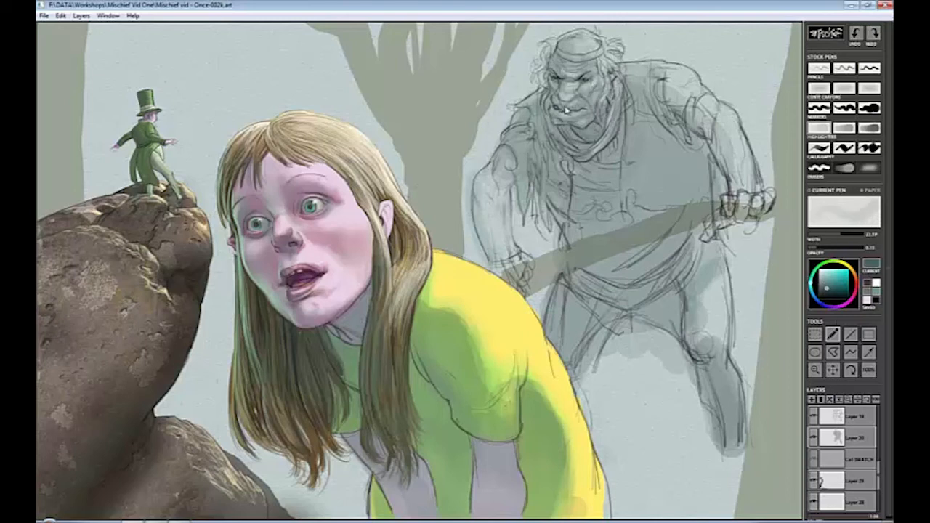
mouse_move(566, 150)
left_mouse_down()
mouse_move(621, 140)
mouse_move(555, 148)
mouse_move(534, 106)
mouse_move(565, 175)
mouse_move(618, 181)
mouse_move(630, 214)
mouse_move(602, 230)
mouse_move(576, 211)
mouse_move(646, 220)
mouse_move(667, 117)
mouse_move(687, 138)
mouse_move(650, 209)
mouse_move(708, 116)
mouse_move(644, 86)
mouse_move(538, 98)
mouse_move(555, 195)
mouse_move(578, 213)
mouse_move(623, 105)
mouse_move(597, 64)
mouse_move(547, 78)
mouse_move(592, 58)
left_mouse_up()
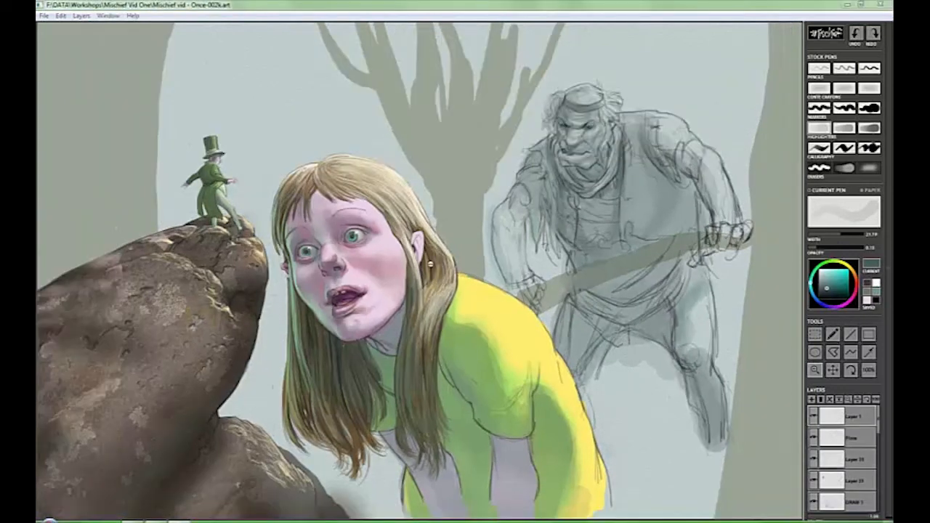
Write "End of Part One" by hand with a thin dark marker in the empty area below the "Once Upon a Time" page.
left_click_drag(649, 267, 628, 267)
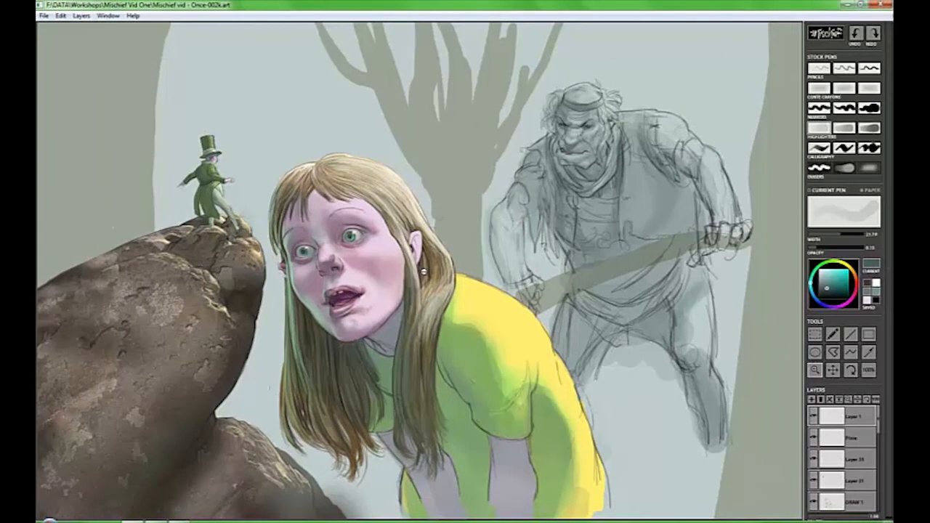
left_click_drag(423, 270, 349, 269)
left_click_drag(135, 268, 271, 324)
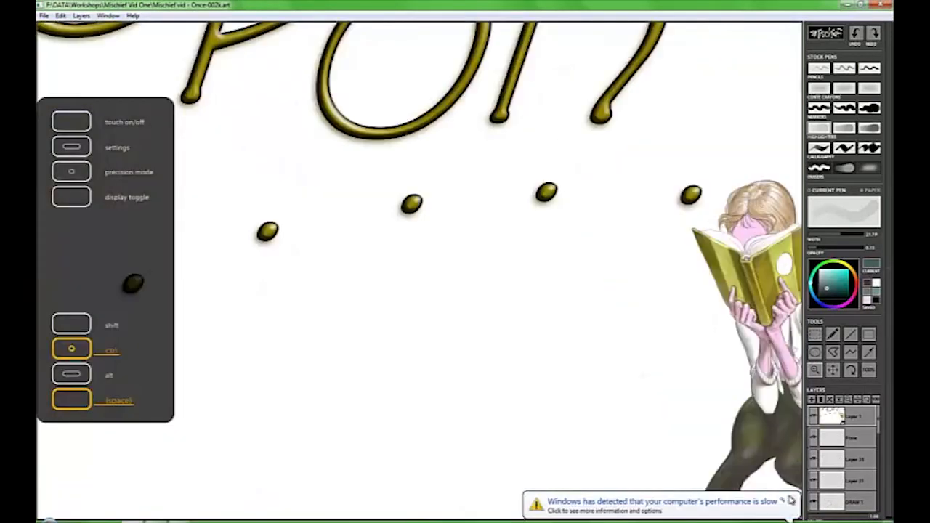
left_click(791, 500)
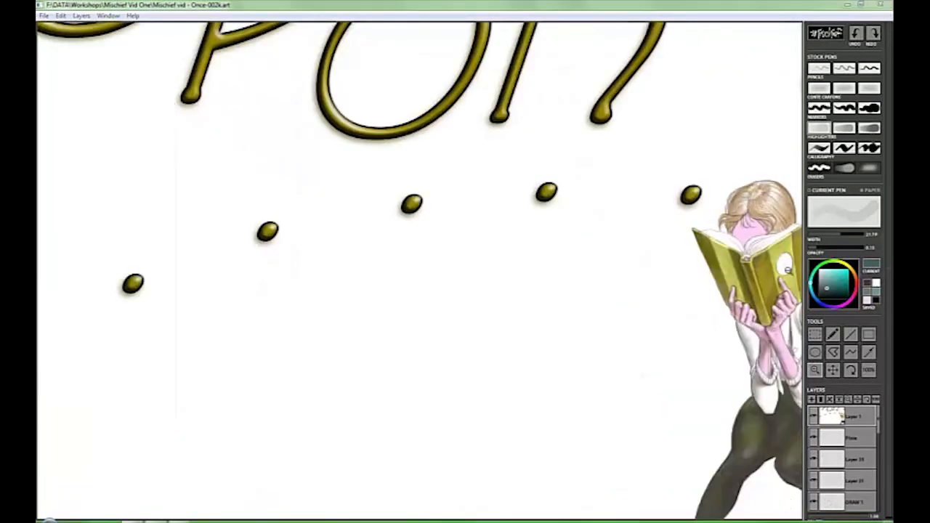
left_click_drag(570, 271, 398, 284)
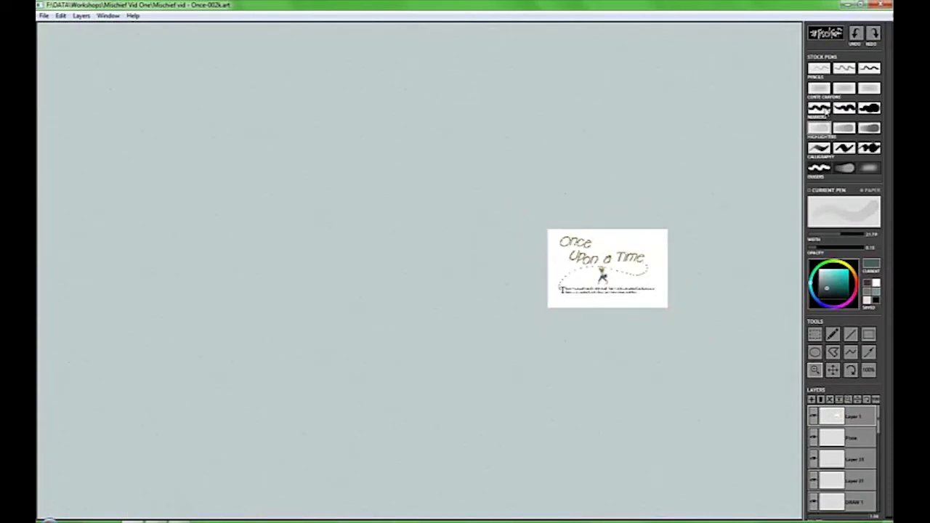
left_click(824, 109)
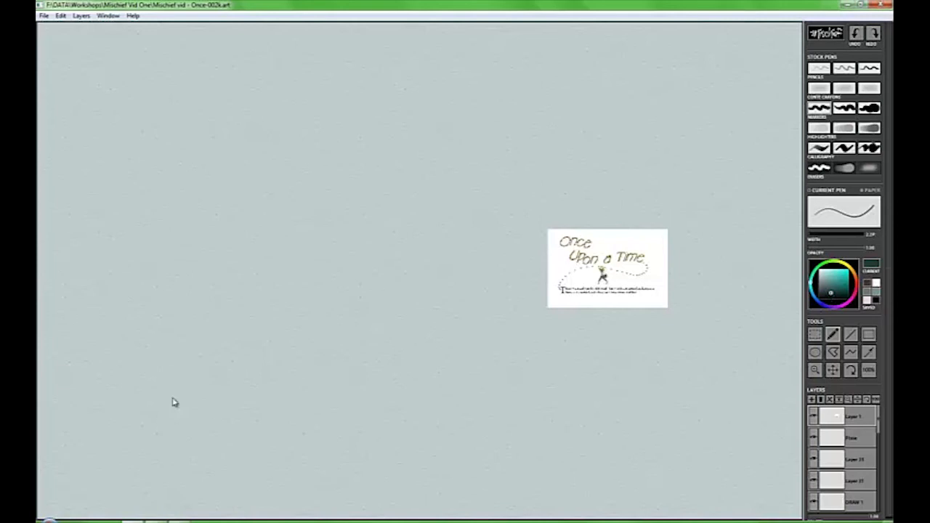
mouse_move(175, 384)
left_mouse_down()
mouse_move(208, 442)
mouse_move(232, 423)
mouse_move(288, 440)
mouse_move(358, 433)
mouse_move(470, 376)
mouse_move(485, 411)
mouse_move(576, 380)
mouse_move(730, 418)
left_mouse_up()
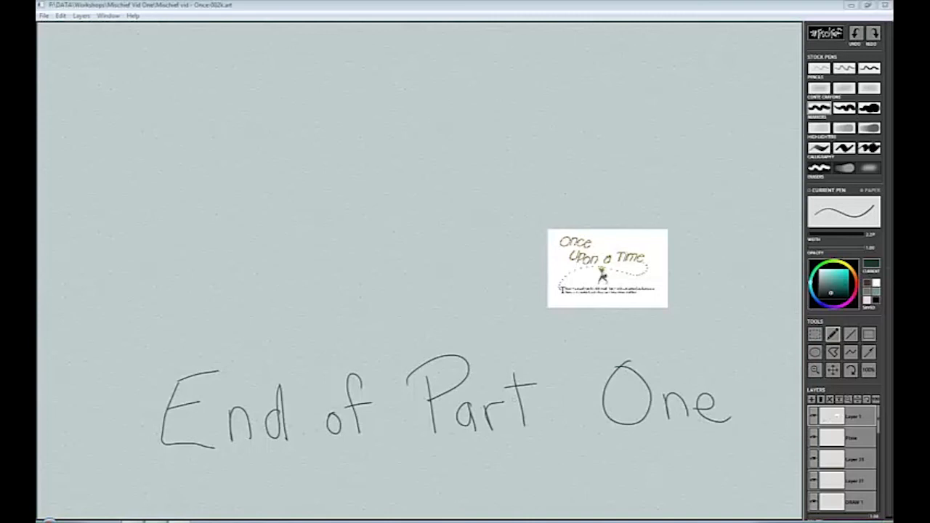
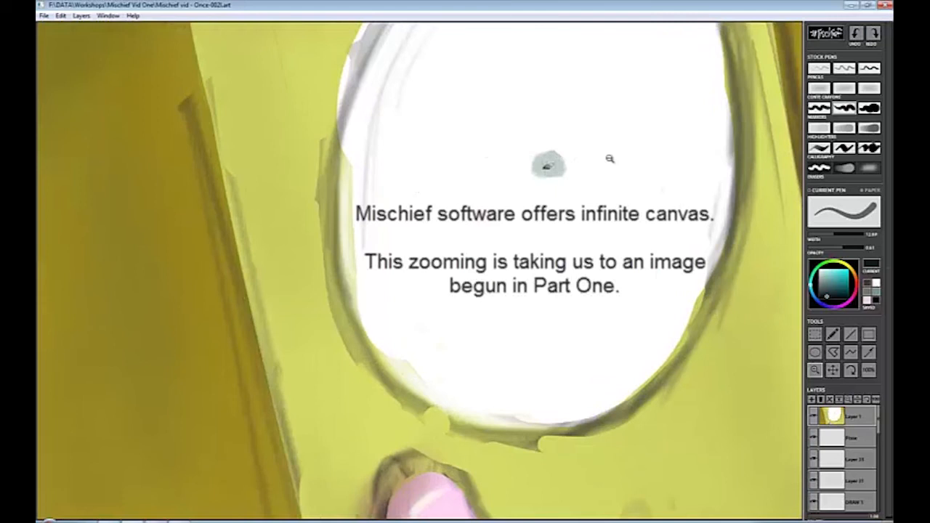
Return to the forest scene and block in the girl's dark blue jeans below her shirt, around both hands.
mouse_move(610, 158)
left_mouse_down()
mouse_move(490, 172)
mouse_move(661, 214)
left_mouse_up()
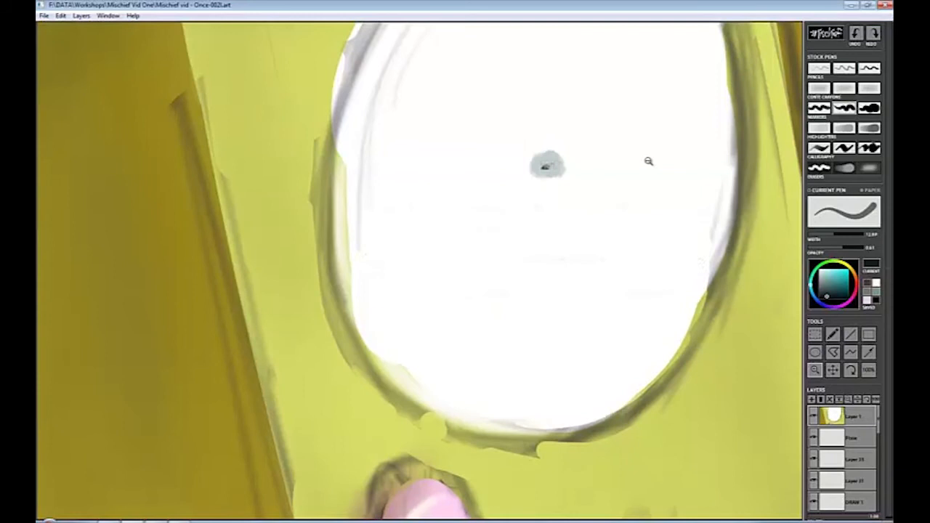
mouse_move(648, 161)
left_mouse_down()
mouse_move(702, 180)
mouse_move(797, 164)
mouse_move(750, 174)
mouse_move(743, 165)
left_mouse_up()
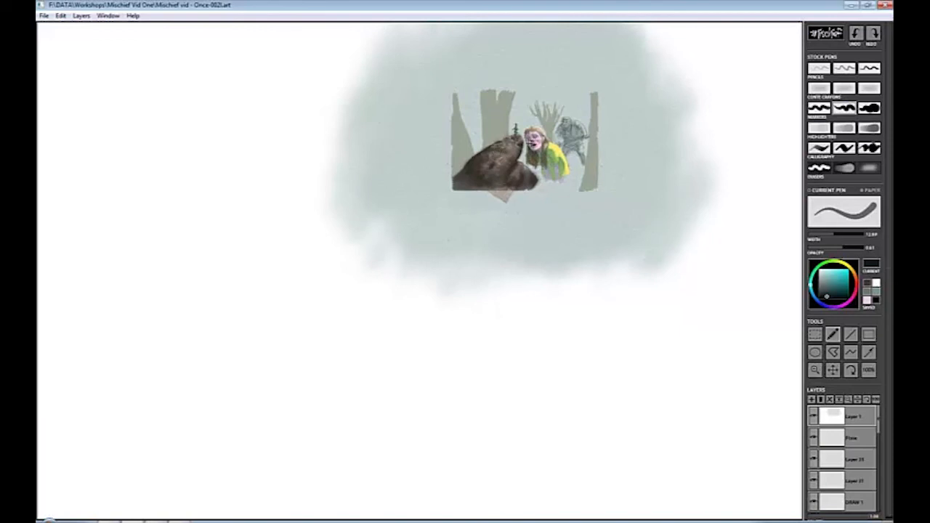
key("ctrl+space")
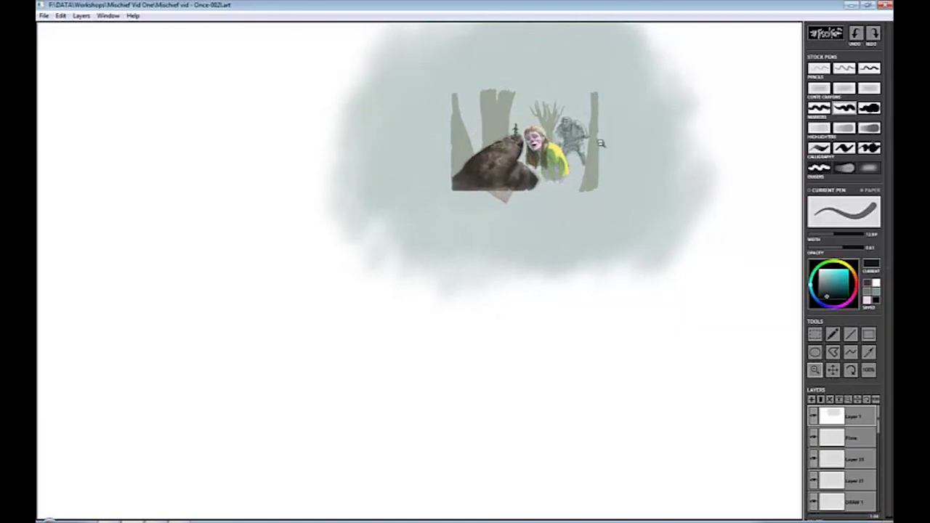
left_click_drag(601, 143, 719, 146)
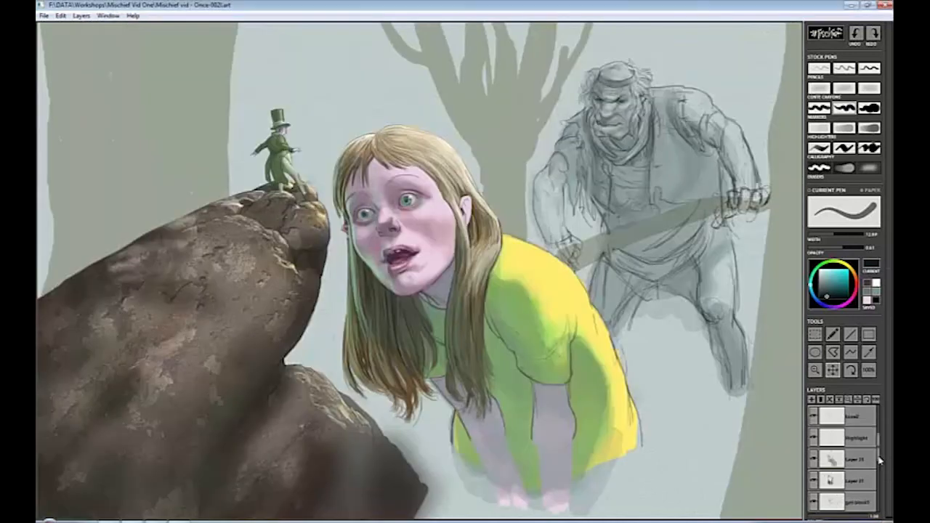
scroll(879, 459, "down", 3)
left_click(815, 303)
left_click(832, 290)
mouse_move(472, 454)
left_mouse_down()
mouse_move(457, 467)
mouse_move(476, 484)
mouse_move(465, 513)
mouse_move(484, 472)
left_mouse_up()
mouse_move(522, 496)
left_mouse_down()
mouse_move(622, 463)
mouse_move(632, 516)
left_mouse_up()
mouse_move(476, 520)
left_mouse_down()
mouse_move(501, 495)
mouse_move(595, 515)
mouse_move(583, 506)
mouse_move(634, 473)
left_mouse_up()
Extend the girl's yellow shirt along its lower hem and hide the shadow layer over her.
left_click(628, 407, "alt")
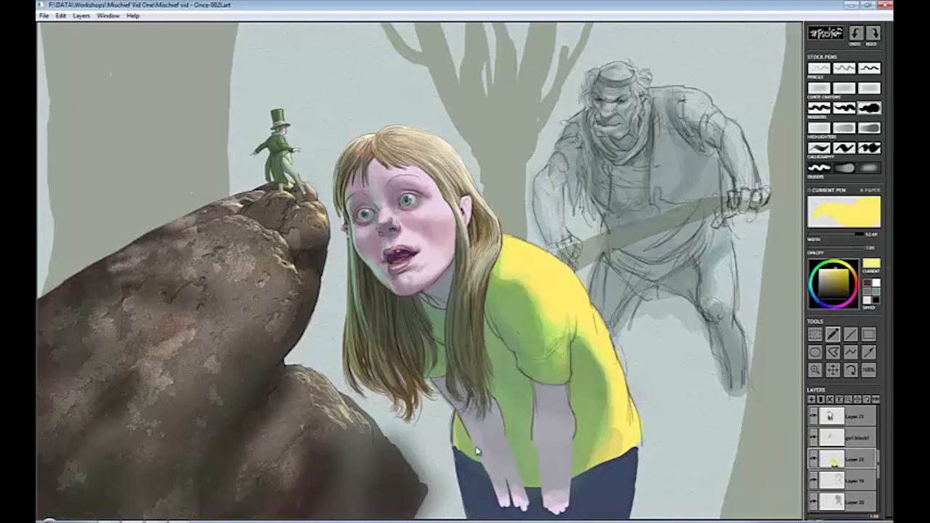
left_click_drag(574, 479, 643, 436)
scroll(845, 433, "up", 3)
left_click(813, 459)
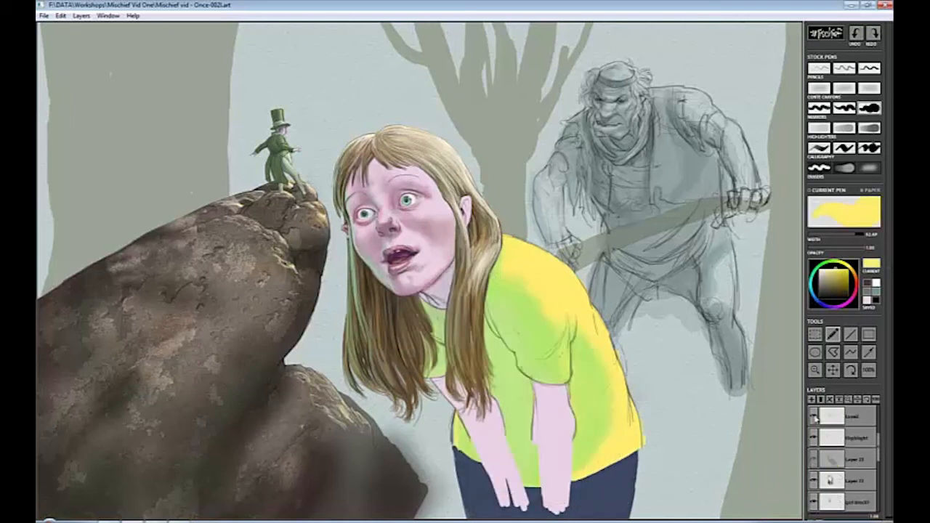
Fill the lower part of the girl's shirt with sampled light green and blend soft yellow along its lit edge.
scroll(824, 458, "down", 3)
left_click(533, 428, "alt")
mouse_move(465, 465)
left_mouse_down()
mouse_move(541, 487)
mouse_move(587, 470)
mouse_move(530, 424)
mouse_move(670, 323)
mouse_move(452, 449)
mouse_move(465, 431)
mouse_move(625, 431)
mouse_move(458, 464)
mouse_move(469, 472)
mouse_move(582, 464)
mouse_move(594, 476)
mouse_move(637, 444)
left_mouse_up()
left_click(468, 436, "alt")
left_click(547, 259, "alt")
left_click(846, 88)
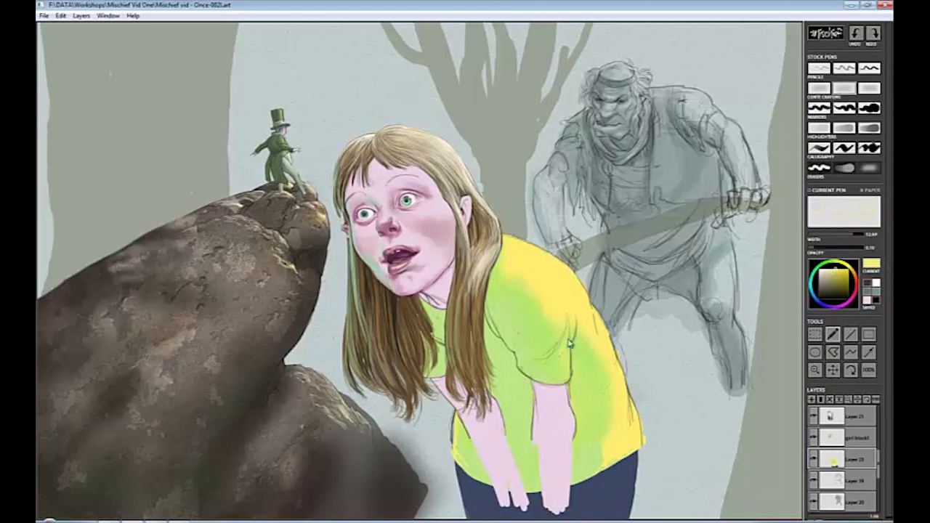
Shade the girl's jeans with lighter muted blue along the outer hips, keeping darker blue beneath the shirt hem and hands.
left_click(614, 472, "alt")
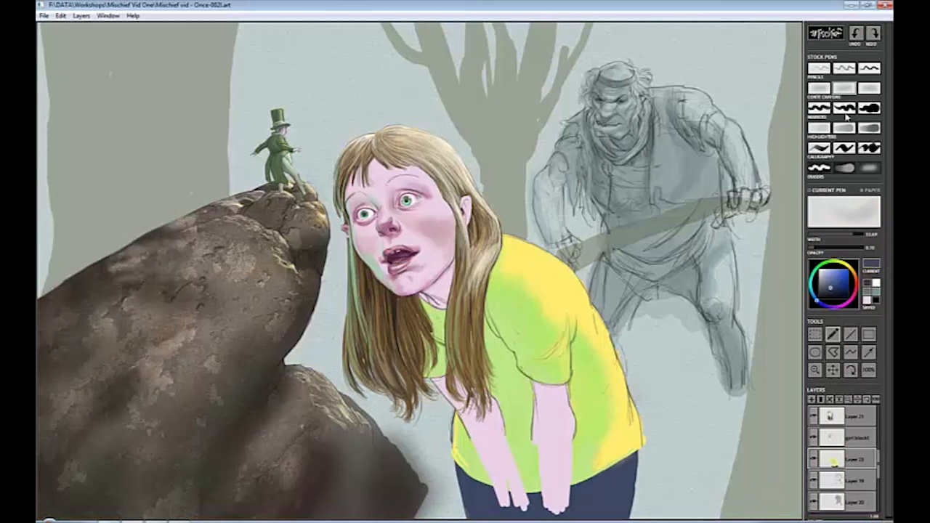
left_click_drag(635, 487, 619, 517)
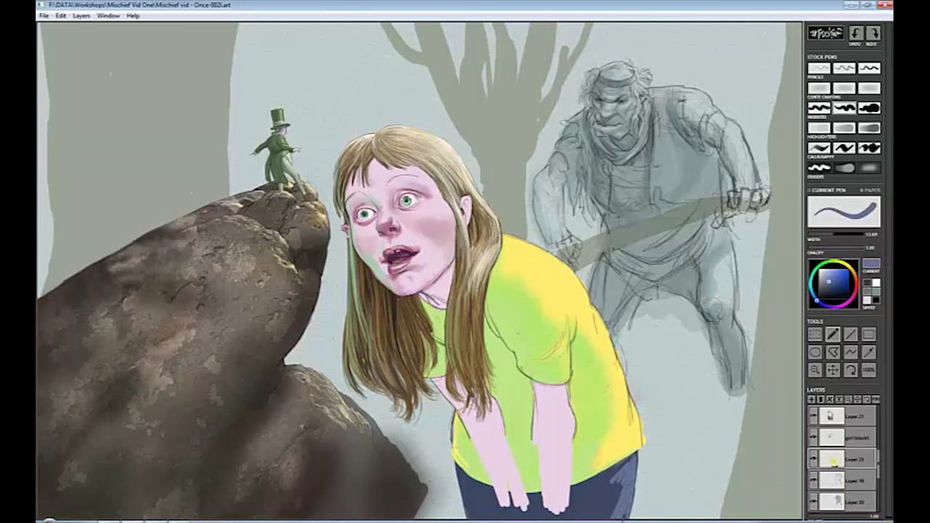
left_click_drag(457, 471, 469, 491)
key("2")
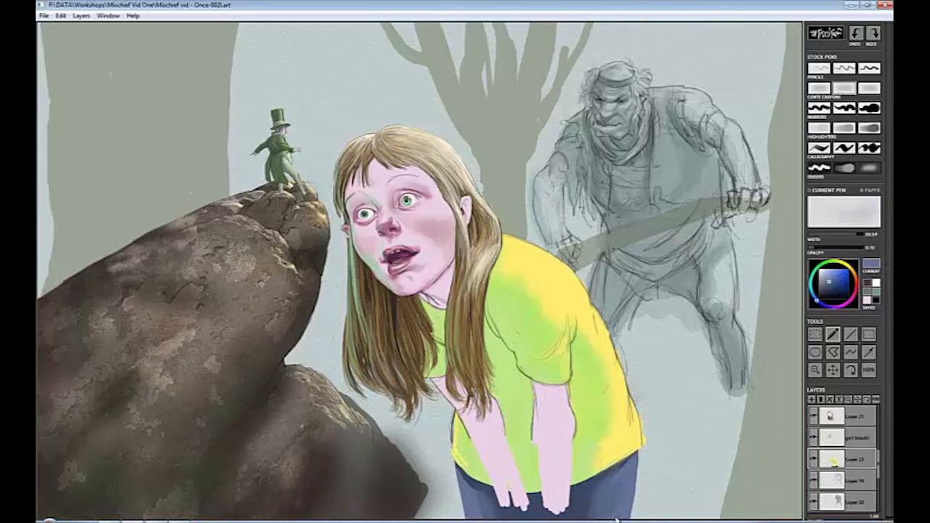
key("1")
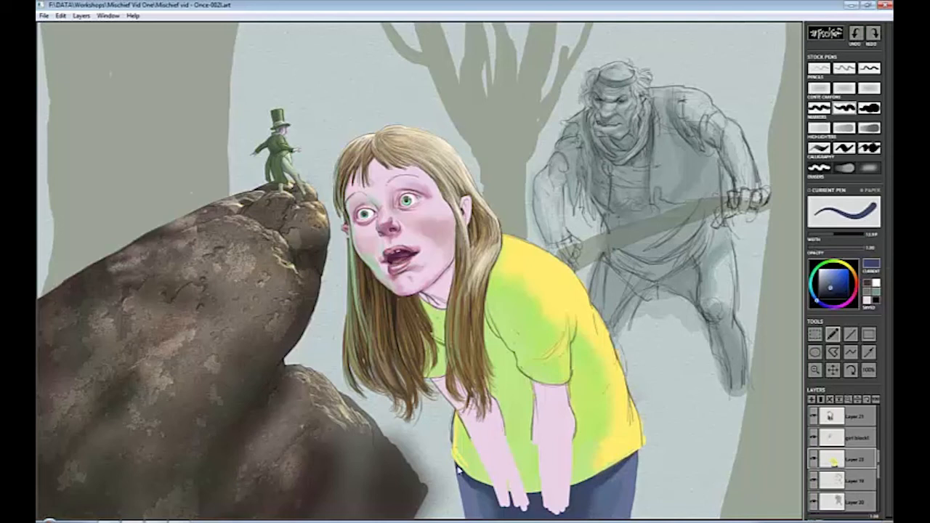
key("2")
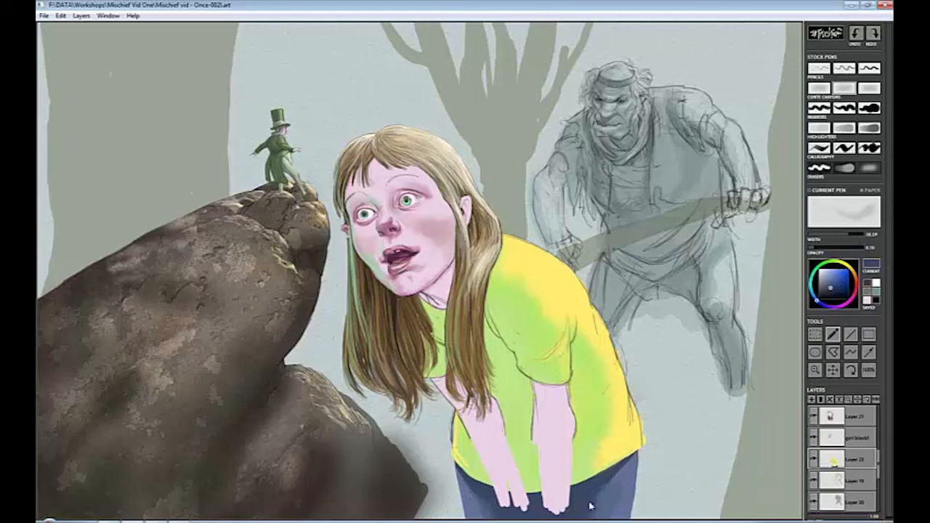
Extend the girl's forearms downward over the jeans in pale pink, covering the roughly blocked-in hands.
key("1")
key("2")
mouse_move(498, 494)
left_mouse_down()
mouse_move(519, 517)
mouse_move(563, 516)
left_mouse_up()
Add yellow fold strokes to the girl's sleeve and blend soft yellow into the lower side of her shirt.
left_click(471, 431, "alt")
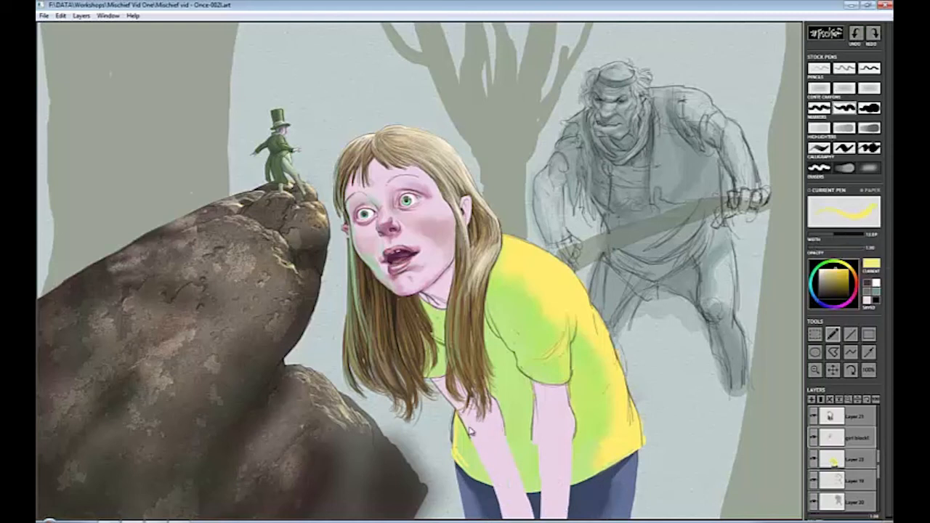
key("3")
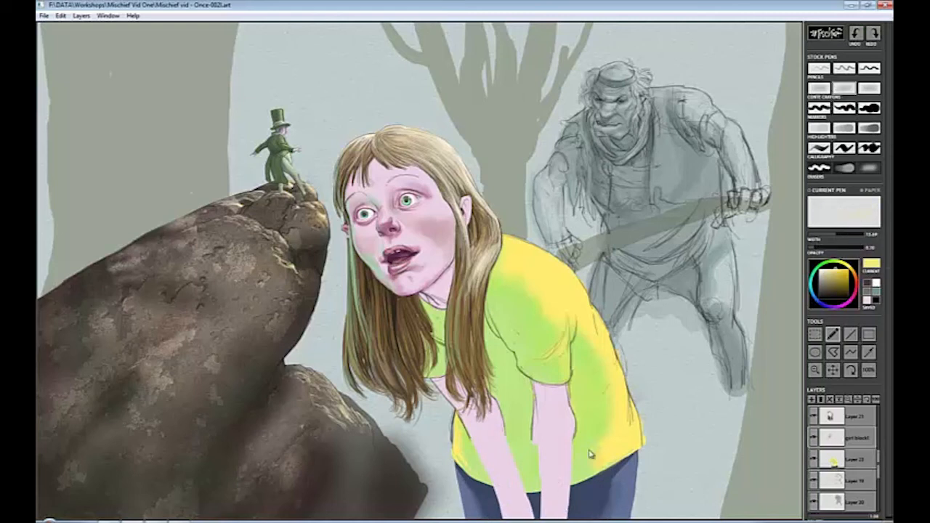
key("1")
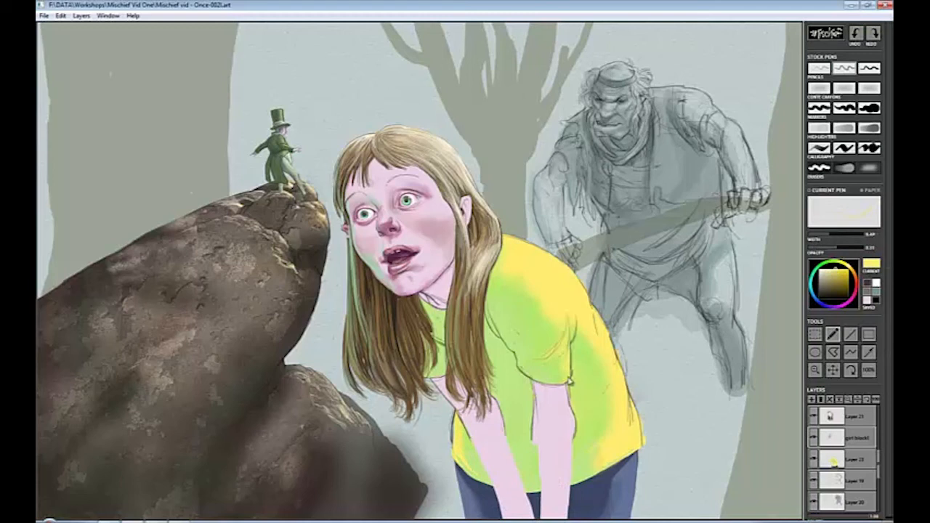
key("3")
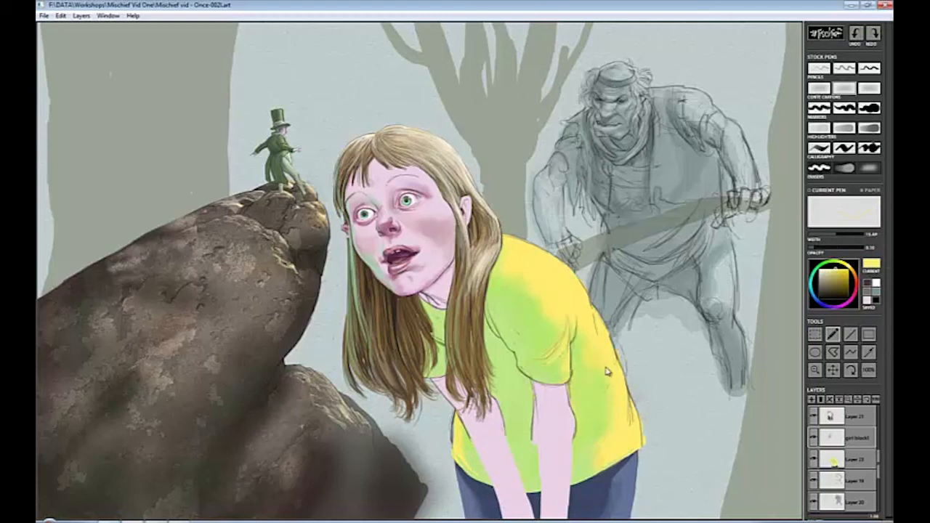
Soften the girl's hair with sampled light blond and mid-brown tones across the crown and long strands.
left_click(480, 279, "alt")
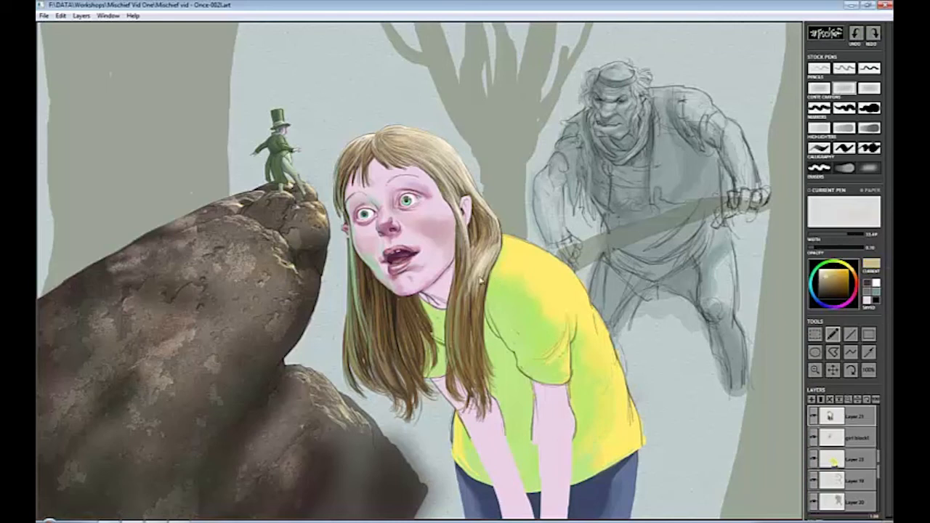
left_click(441, 159, "alt")
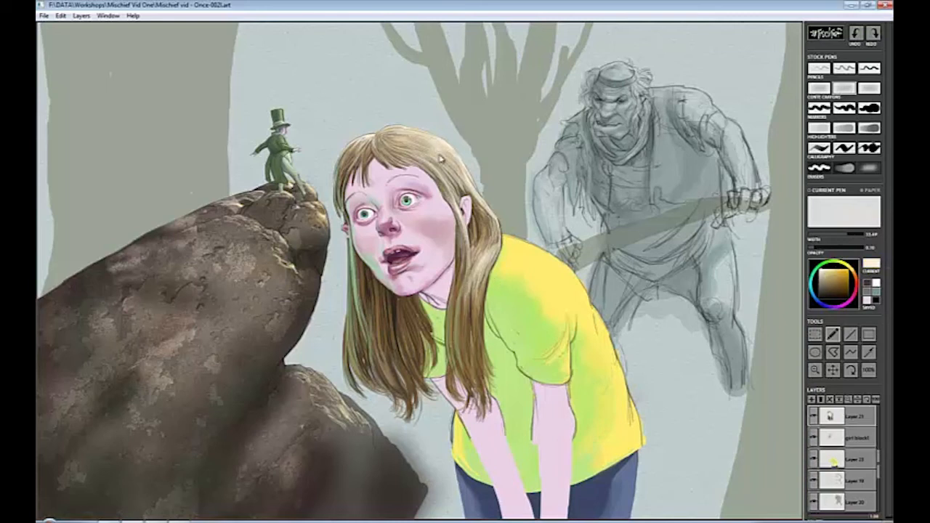
left_click(396, 143, "alt")
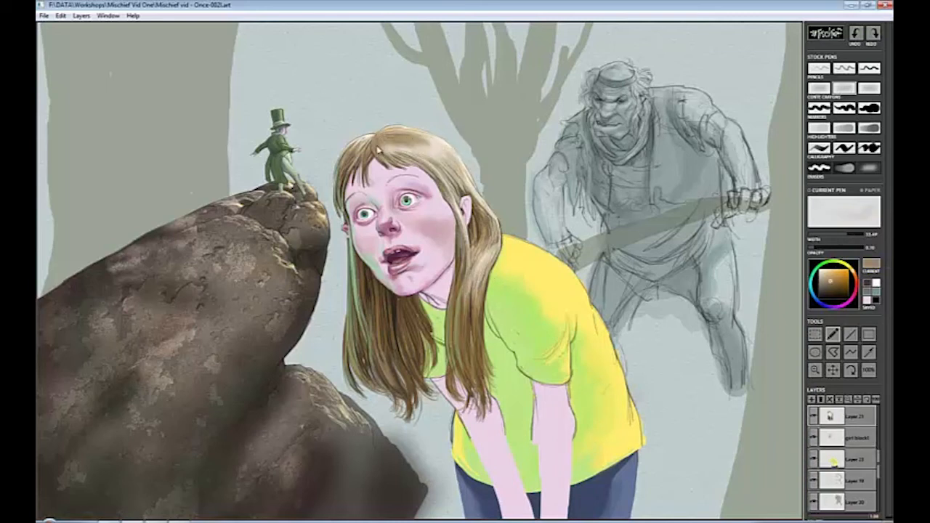
left_click(819, 168)
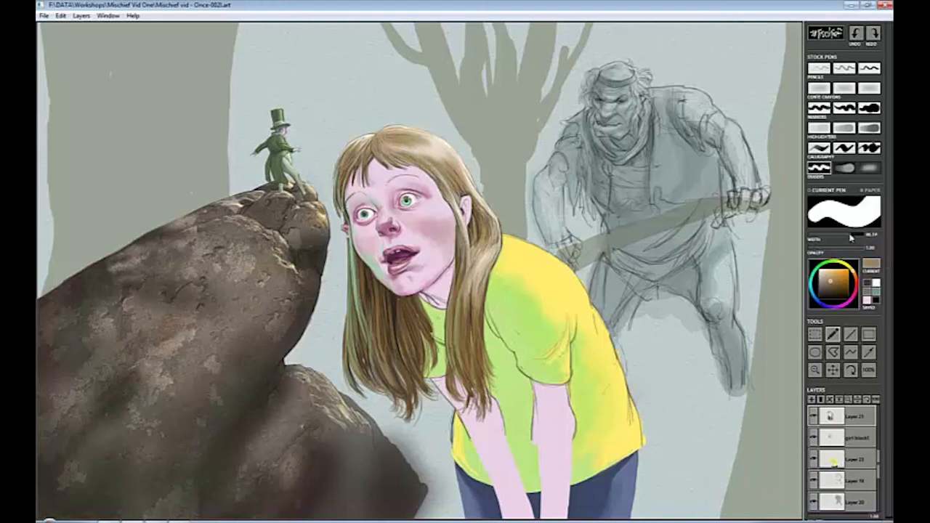
left_click_drag(852, 237, 818, 237)
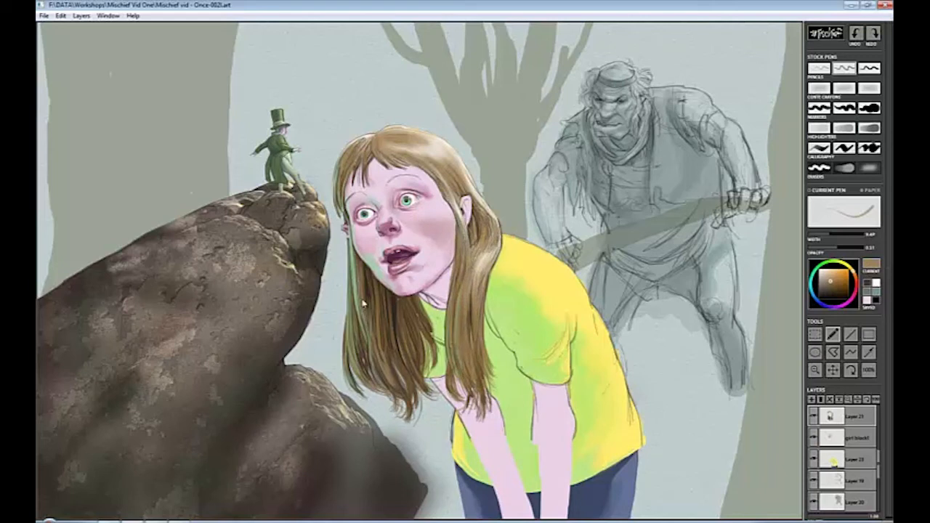
Redraw the outlines of the girl's forearms with dark pencil lines on the DRAW 1 layer and erase stray marks.
scroll(843, 450, "up", 2)
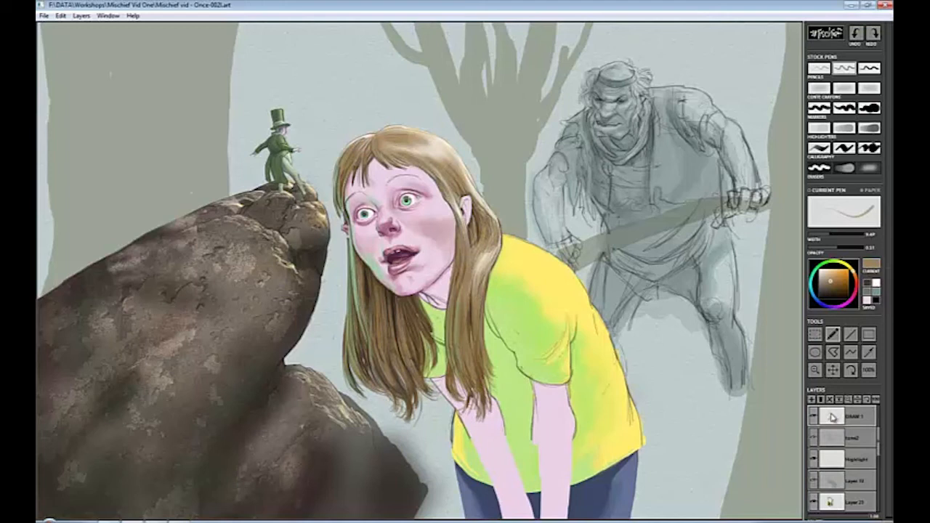
left_click(834, 417)
left_click_drag(488, 477, 500, 508)
left_click_drag(500, 424, 533, 518)
left_click_drag(535, 421, 541, 517)
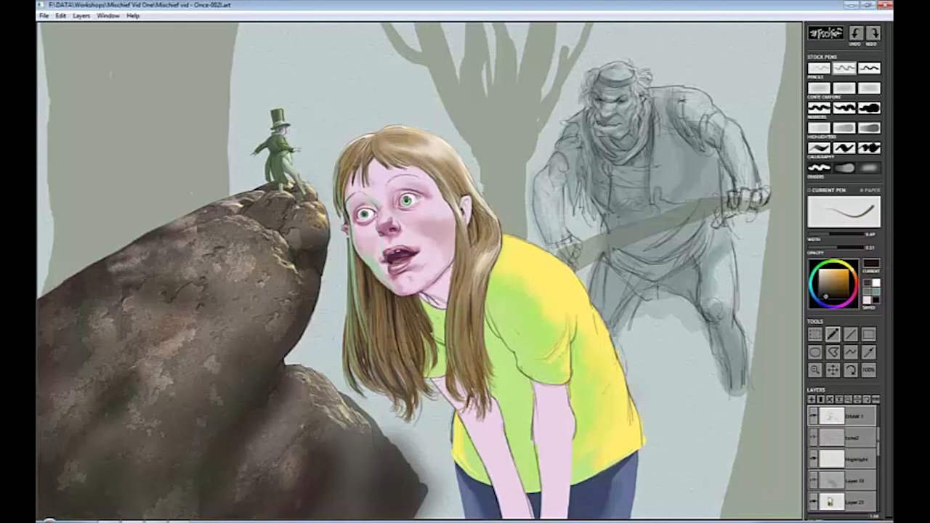
mouse_move(573, 419)
left_mouse_down()
mouse_move(568, 518)
mouse_move(572, 457)
left_mouse_up()
key("e")
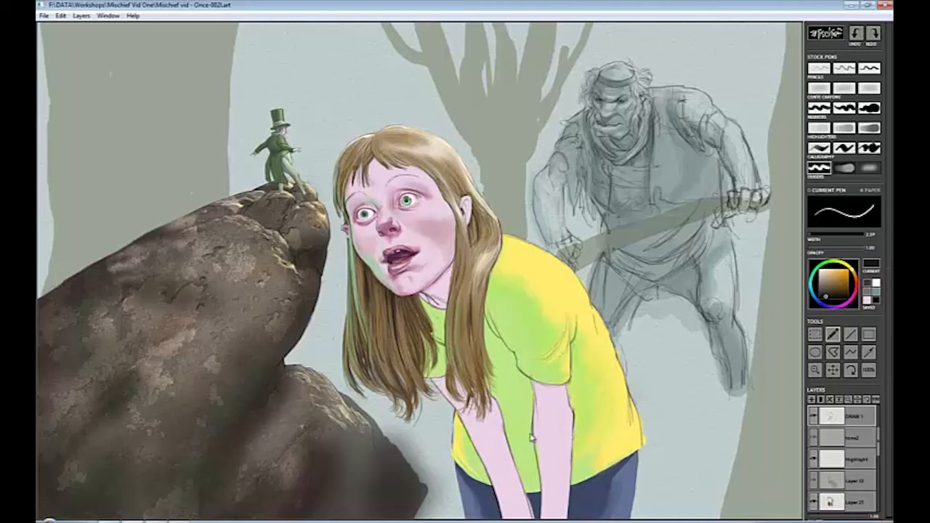
Shade the edges of the girl's forearms with soft muted grey and brown on the figure's colour layer, then sample the jeans blue.
scroll(877, 457, "down", 3)
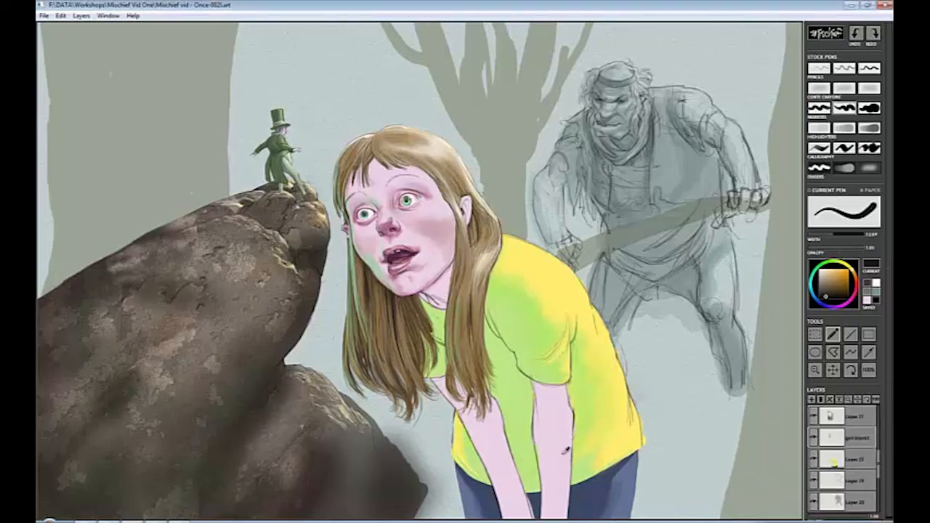
left_click(531, 476, "alt")
left_click(572, 386, "alt")
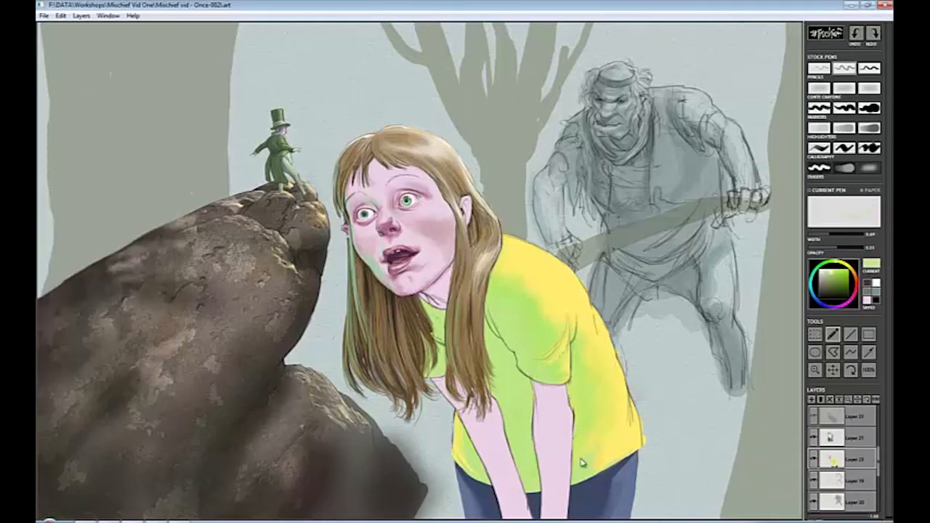
left_click(845, 88)
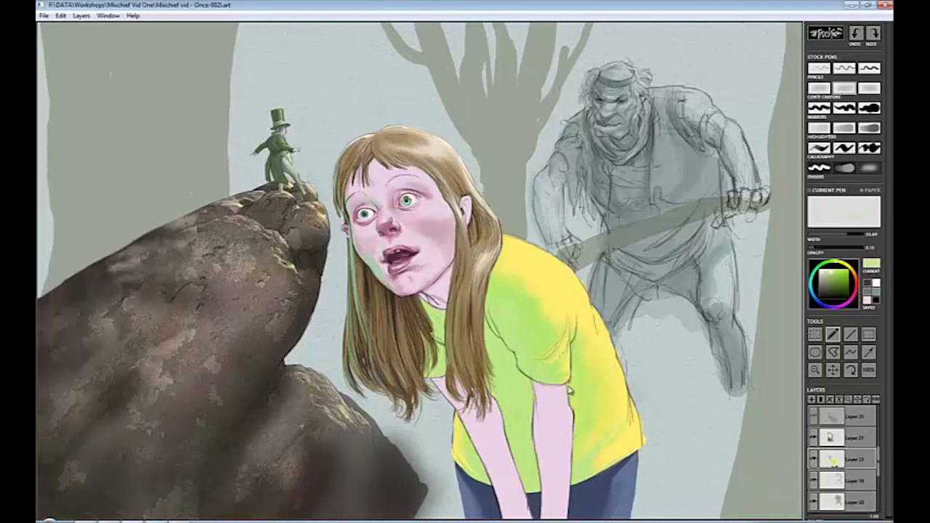
left_click(826, 286)
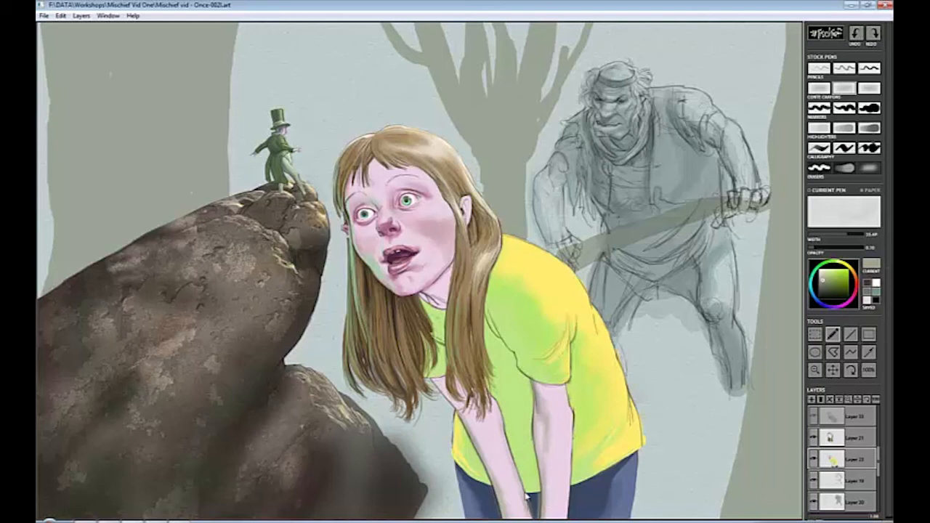
left_click(542, 392, "alt")
left_click_drag(568, 398, 569, 512)
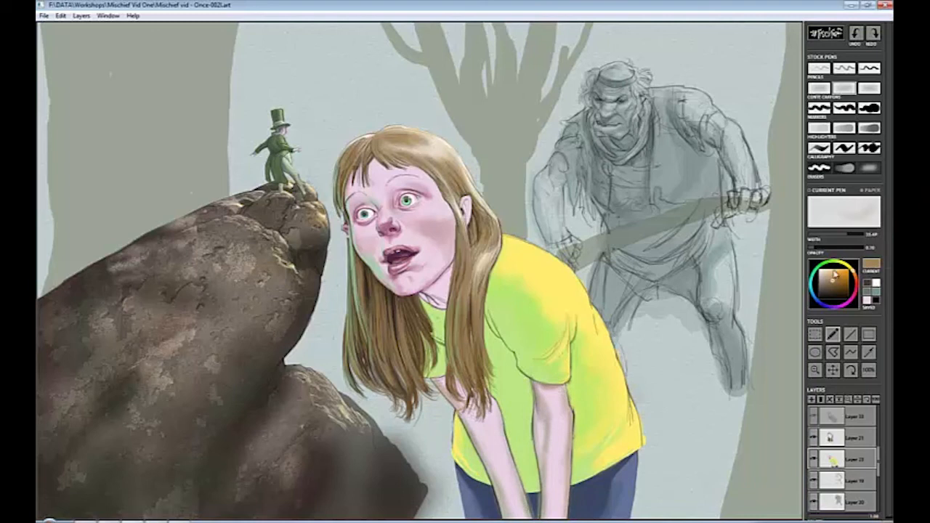
left_click(540, 509, "alt")
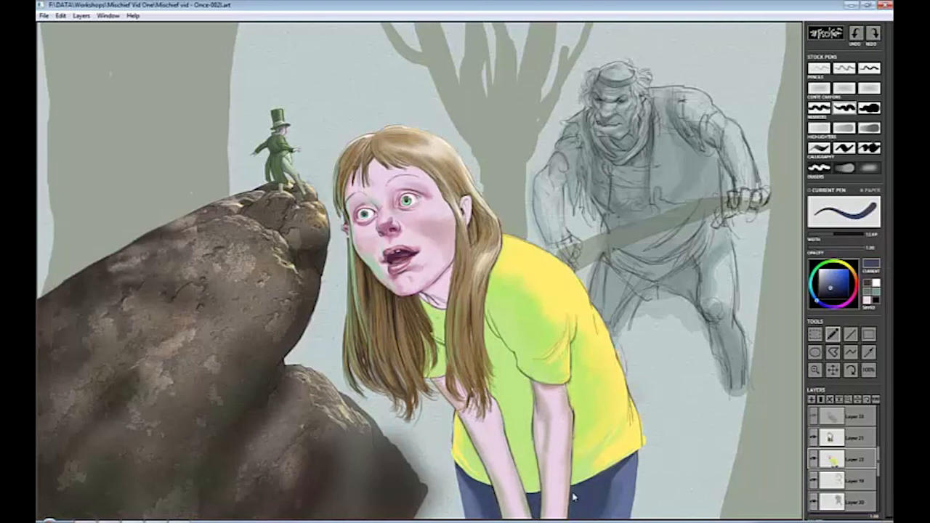
Show the shadow layer over the girl and extend its soft grey shading down both forearms.
left_click(815, 418)
left_click(867, 294)
left_click(436, 473, "alt")
left_click(869, 88)
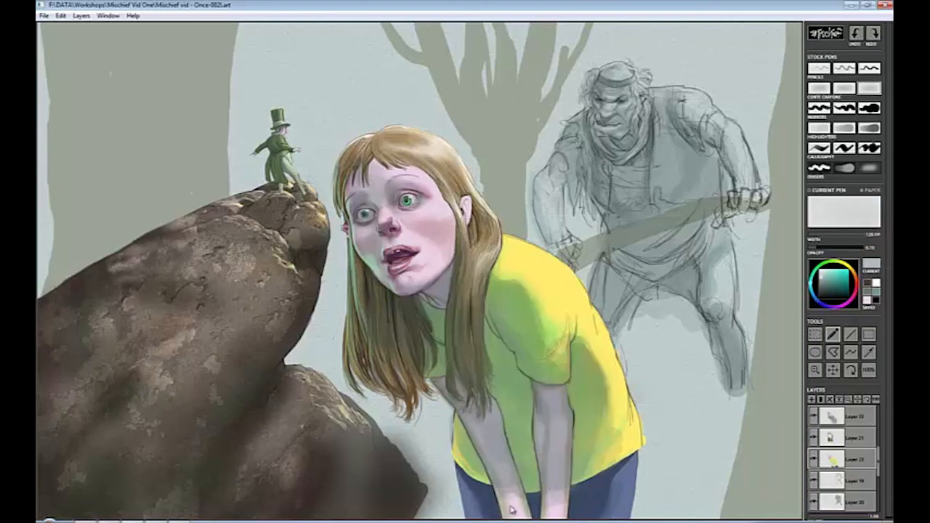
left_click(561, 482, "alt")
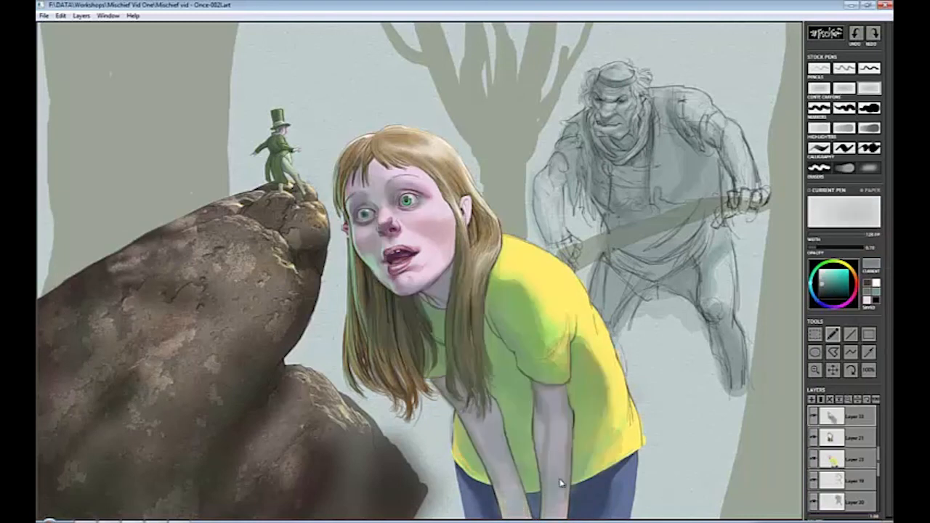
left_click_drag(559, 486, 554, 516)
left_click(827, 293)
left_click_drag(468, 465, 505, 514)
left_click_drag(542, 465, 571, 512)
Darken the lower rock on its shading layer with soft strokes of a sampled dark tone.
left_click_drag(880, 467, 880, 485)
left_click(821, 482)
left_click_drag(423, 479, 428, 509)
left_click(279, 420, "alt")
key("bracketleft")
key("bracketleft")
key("bracketleft")
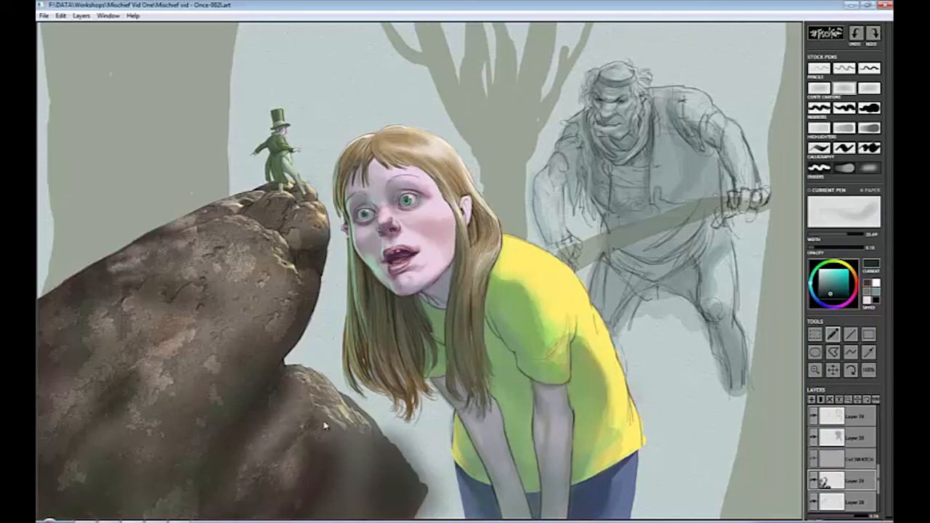
Erase the soft shading spilling past the rock's upper and lower outlines, using a progressively smaller soft eraser.
key("e")
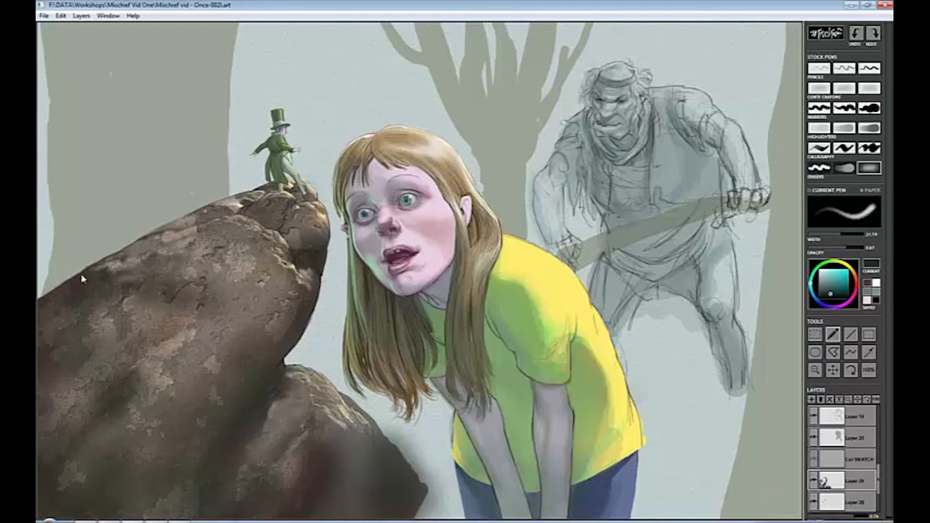
left_click(849, 236)
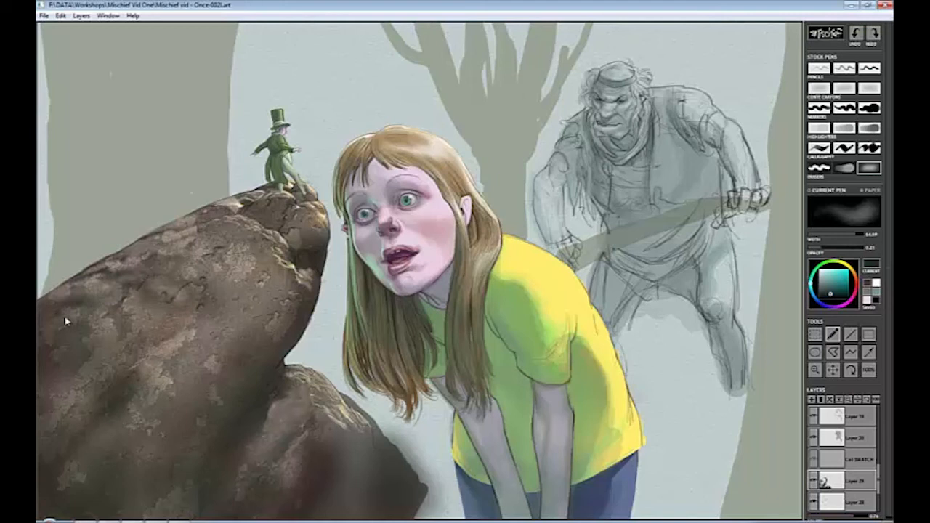
left_click_drag(850, 235, 840, 238)
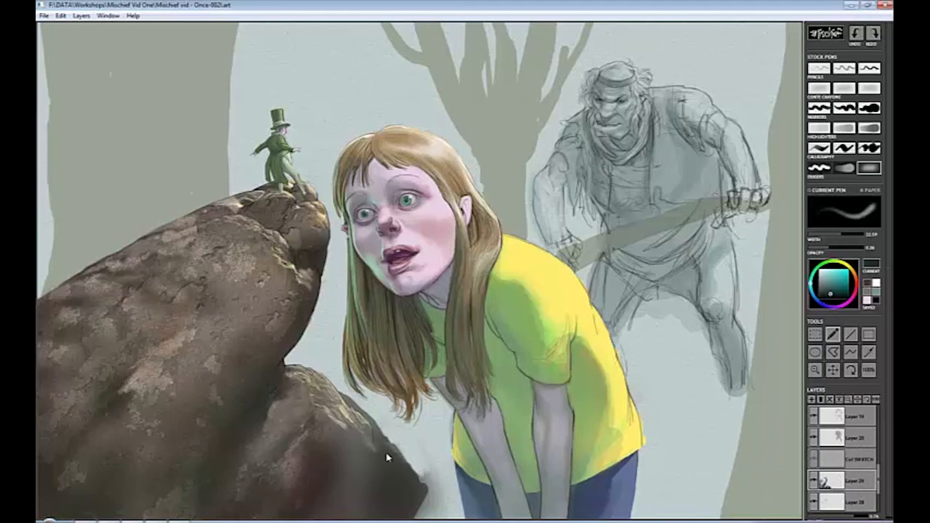
mouse_move(441, 493)
left_mouse_down()
mouse_move(425, 510)
mouse_move(452, 490)
left_mouse_up()
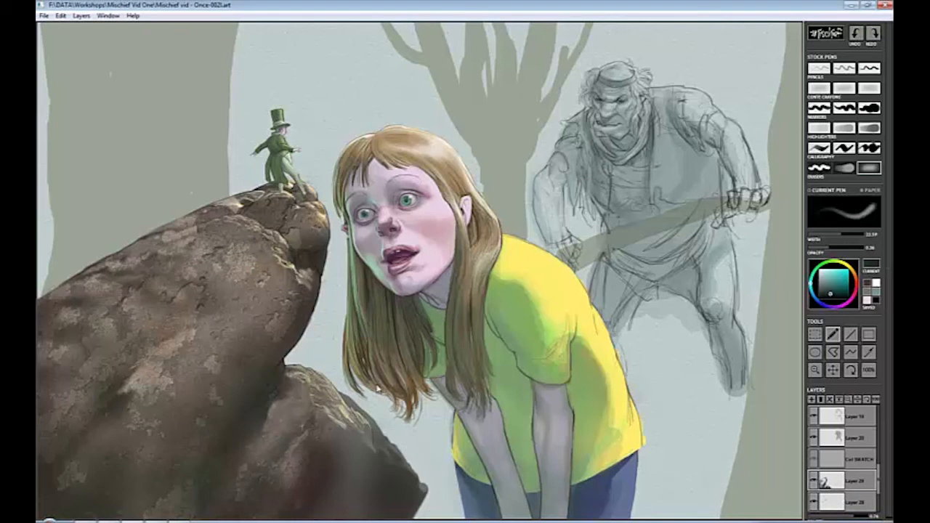
key("[")
key("[")
key("[")
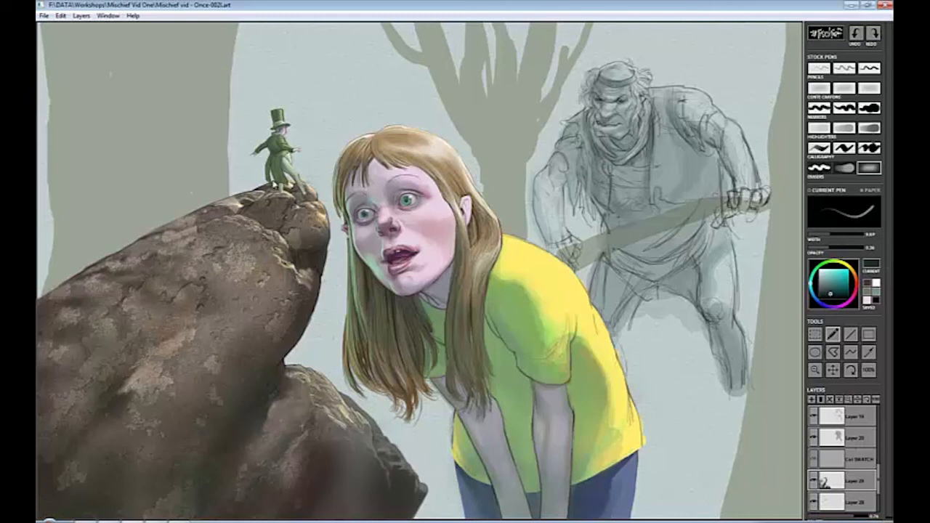
Shade the crevices beneath the rock's top ledge with a soft near-black tone.
left_click(831, 297)
left_click_drag(846, 235, 832, 235)
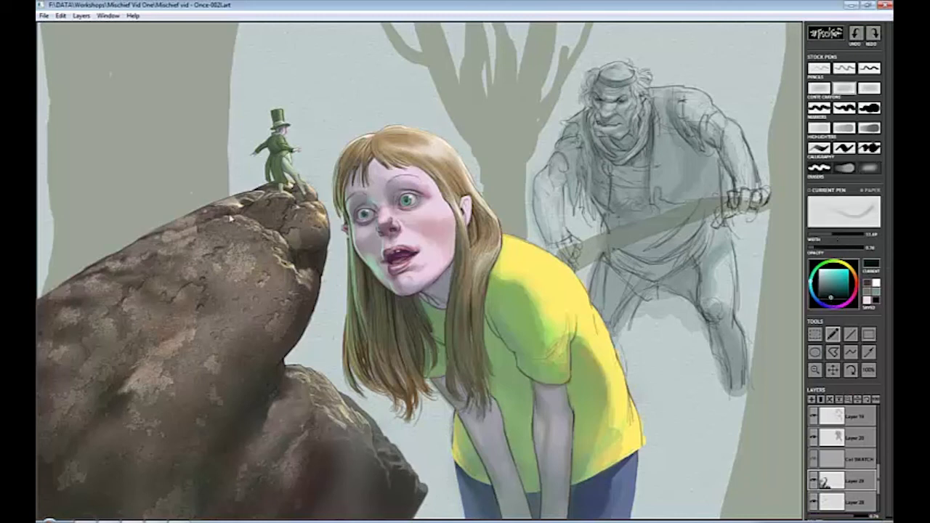
key("bracketright")
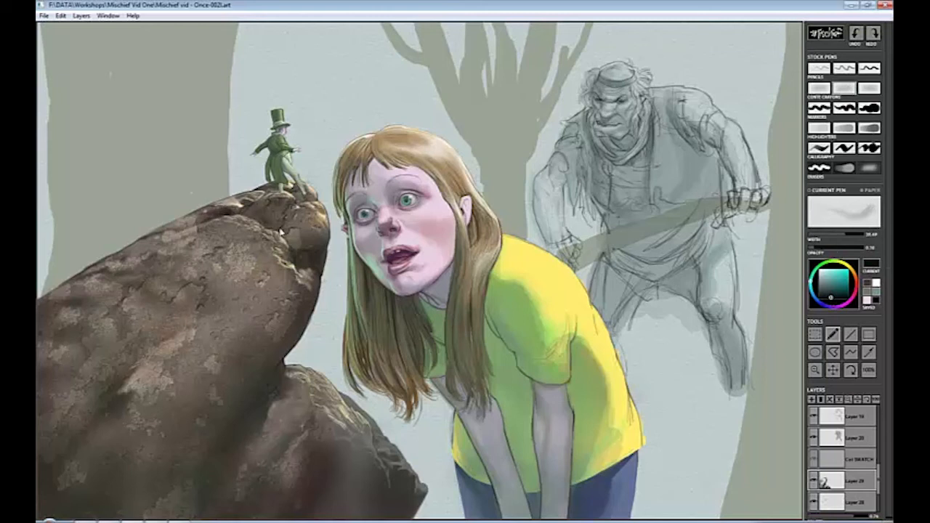
mouse_move(282, 232)
left_mouse_down()
mouse_move(290, 234)
mouse_move(292, 260)
mouse_move(271, 276)
mouse_move(265, 269)
mouse_move(274, 282)
left_mouse_up()
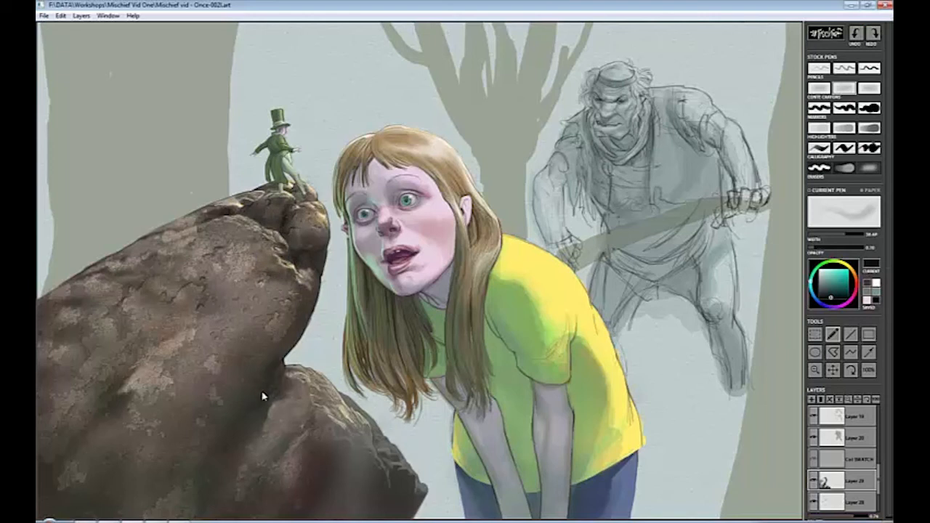
Deepen the shadow in the cleft between the two boulders, add finer dark cracks, and clean up the rock's edge.
key("bracketright")
key("bracketright")
key("bracketright")
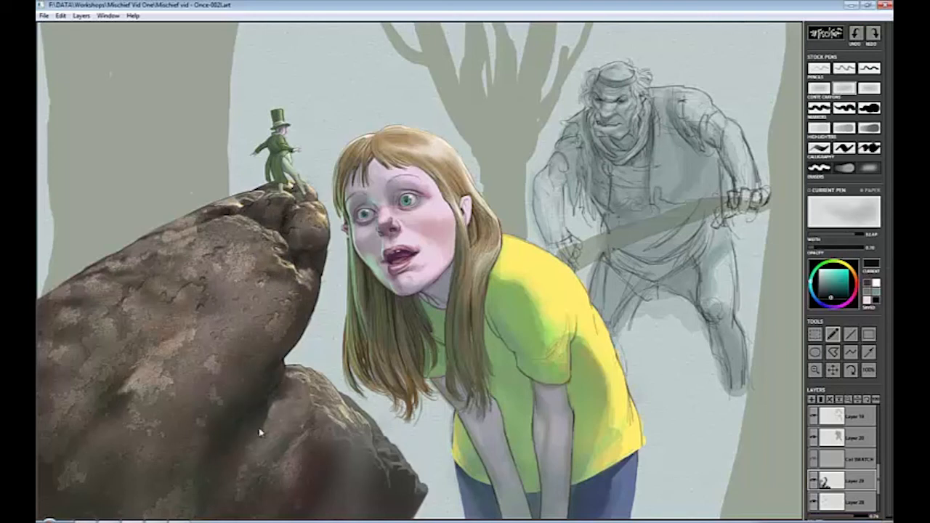
key("bracketleft")
key("bracketleft")
key("bracketleft")
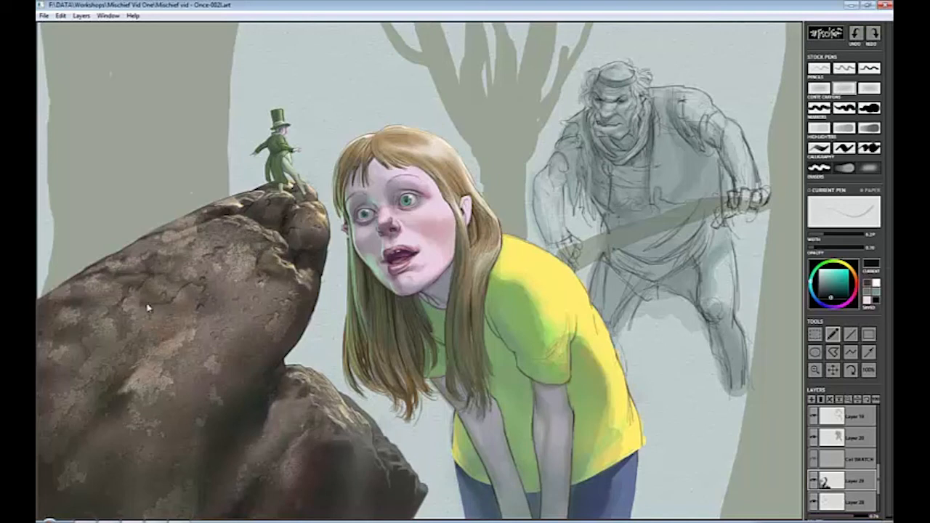
left_click(823, 236)
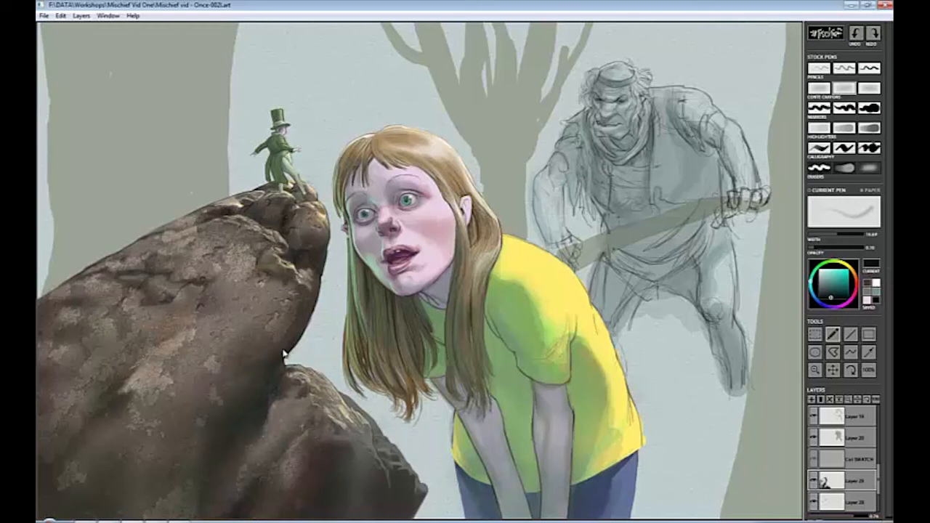
key("e")
Draw thin, darker grey-green streaks down the large forked trunk beside the rock on the background tree layer.
left_click_drag(880, 487, 878, 497)
left_click(836, 481)
left_click(832, 440)
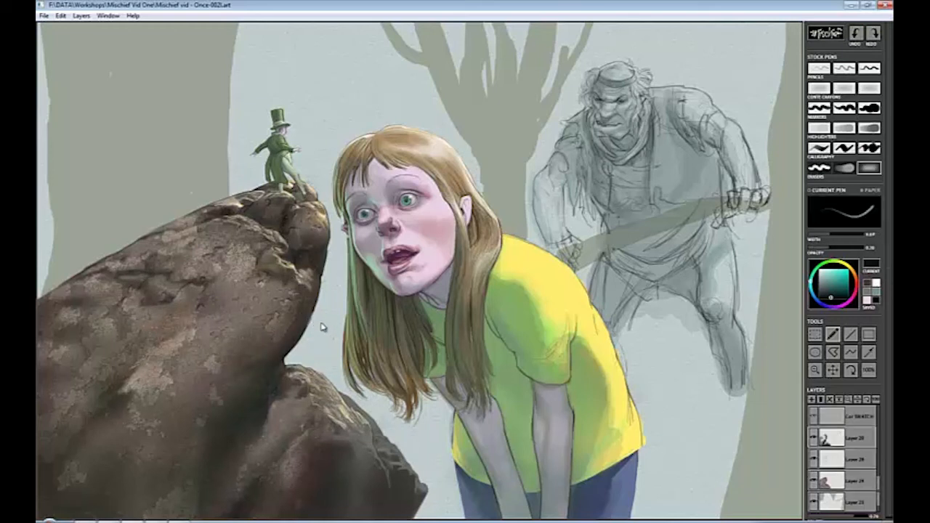
key("b")
left_click(817, 497)
key("space")
left_click(844, 107)
left_click(109, 68, "alt")
left_click(110, 73)
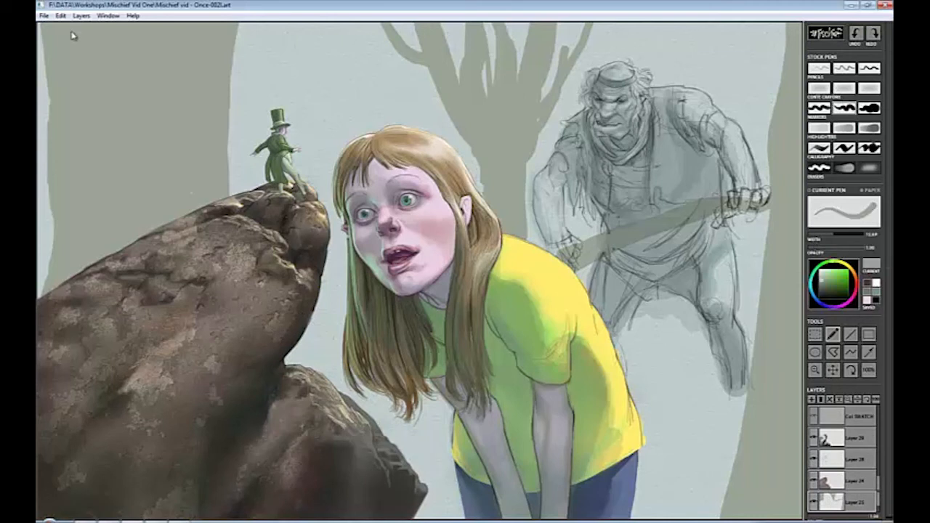
left_click(825, 290)
key("ctrl+space")
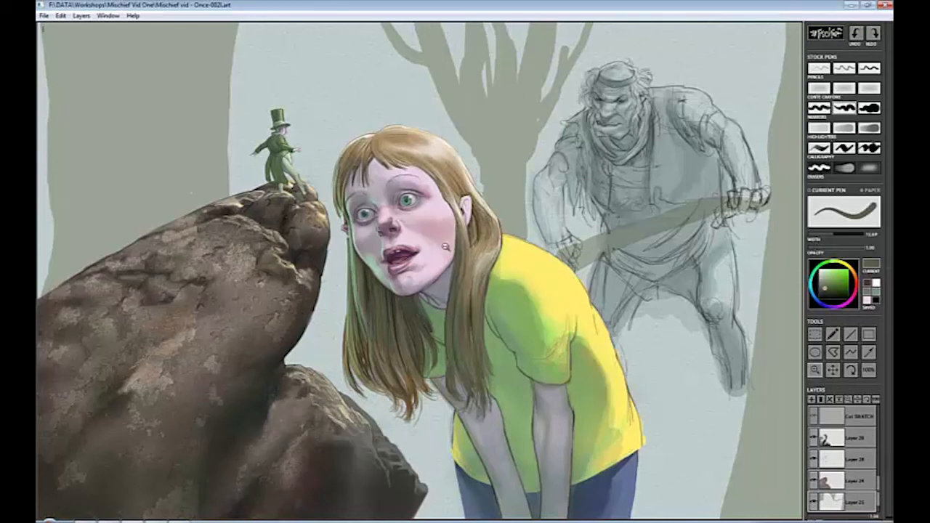
mouse_move(62, 78)
left_mouse_down()
mouse_move(113, 31)
mouse_move(128, 282)
mouse_move(136, 16)
mouse_move(138, 254)
mouse_move(155, 230)
mouse_move(123, 218)
mouse_move(141, 249)
mouse_move(116, 29)
mouse_move(136, 61)
left_mouse_up()
key("e")
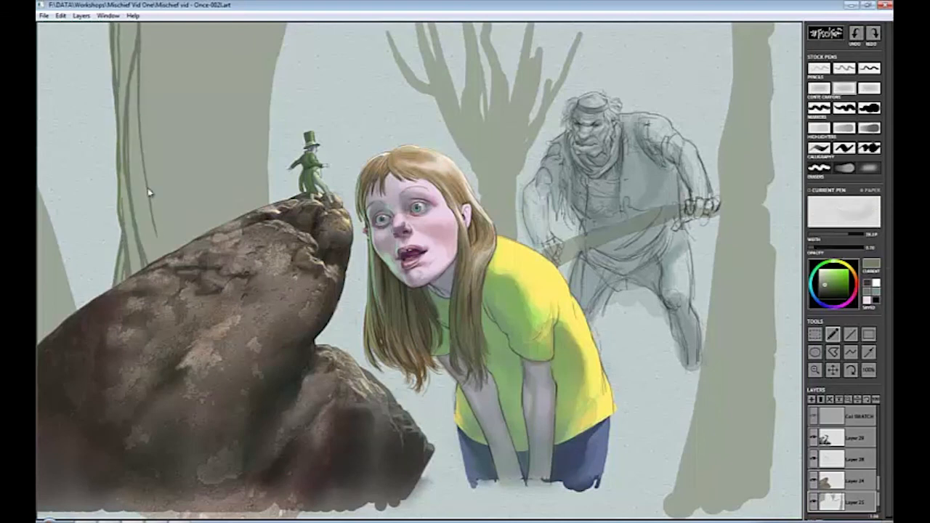
mouse_move(149, 187)
left_mouse_down()
mouse_move(121, 150)
mouse_move(153, 298)
mouse_move(133, 269)
left_mouse_up()
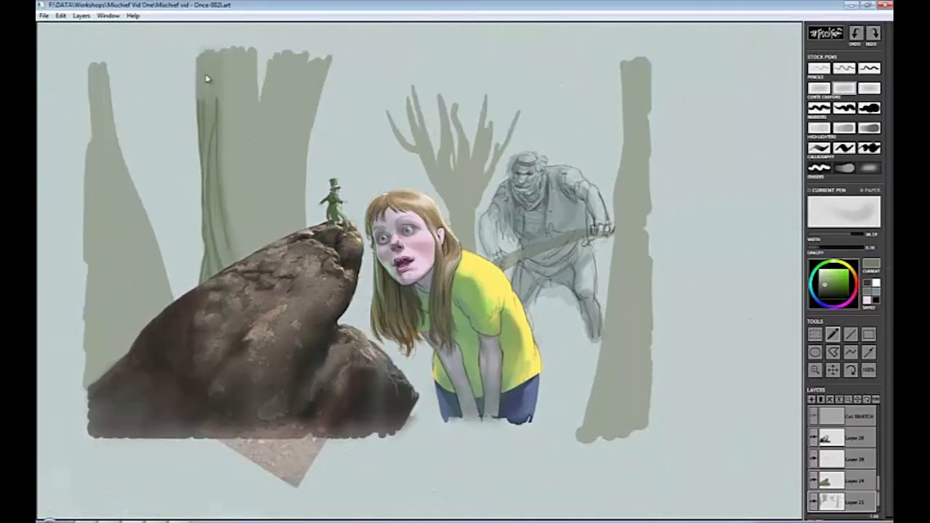
Shade the large forked trunk and the notch between its forks with broad, soft dark green strokes.
mouse_move(205, 79)
left_mouse_down()
mouse_move(236, 58)
mouse_move(329, 52)
left_mouse_up()
mouse_move(216, 139)
left_mouse_down()
mouse_move(214, 196)
mouse_move(209, 40)
mouse_move(305, 146)
left_mouse_up()
left_click_drag(196, 77, 206, 259)
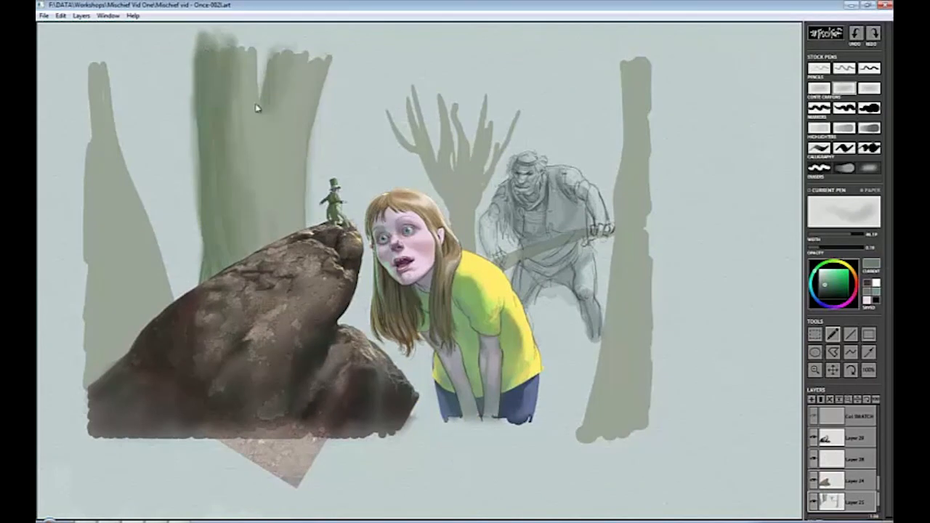
left_click_drag(257, 109, 271, 45)
Tint the slender trunk behind the rock's outer end with soft strokes of warm brownish grey.
left_click(852, 272)
left_click(852, 275)
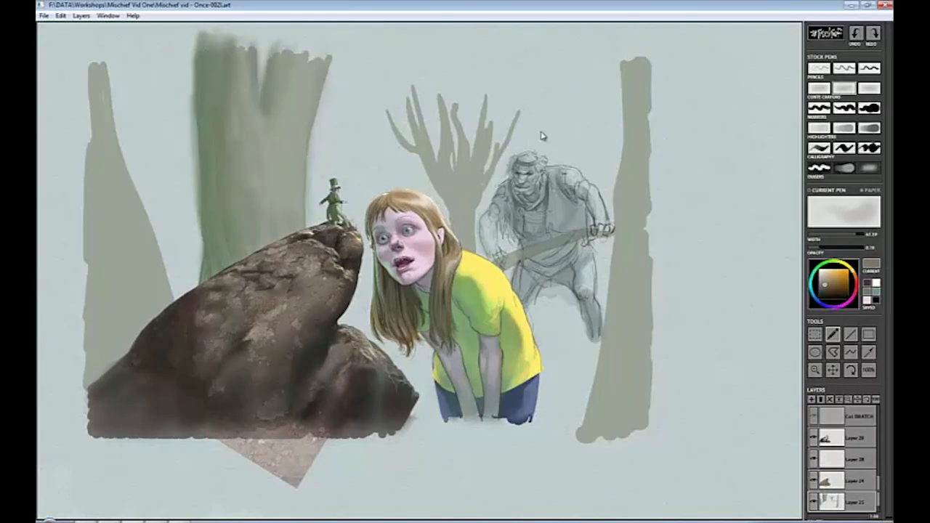
left_click_drag(106, 54, 174, 301)
mouse_move(105, 64)
left_mouse_down()
mouse_move(100, 172)
mouse_move(74, 269)
mouse_move(114, 392)
mouse_move(98, 274)
mouse_move(103, 141)
left_mouse_up()
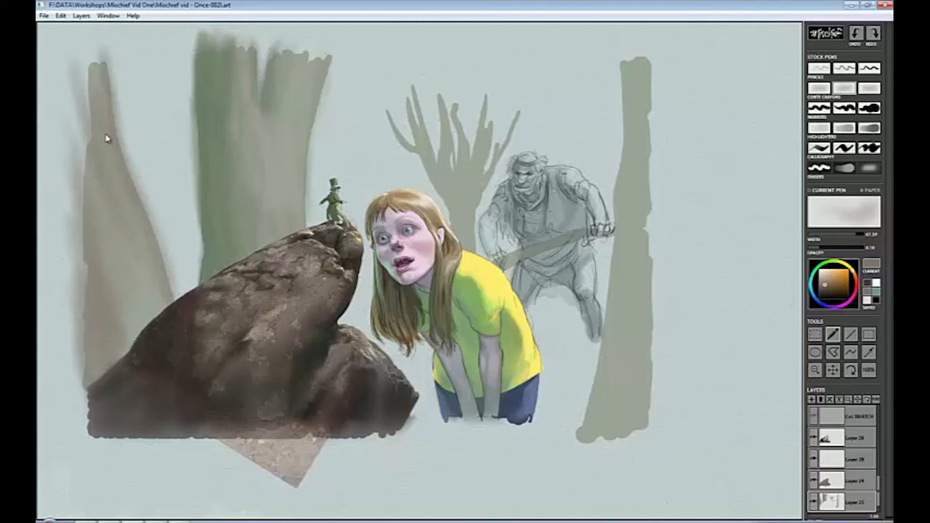
Darken the forked trunk's outer side and the whole trunk beside the ogre with large, soft dark grey-brown strokes.
left_click(830, 298)
left_click(831, 293)
mouse_move(198, 120)
left_mouse_down()
mouse_move(207, 37)
mouse_move(199, 224)
mouse_move(221, 171)
left_mouse_up()
mouse_move(204, 106)
left_mouse_down()
mouse_move(270, 119)
mouse_move(124, 394)
mouse_move(228, 94)
mouse_move(220, 124)
left_mouse_up()
mouse_move(628, 105)
left_mouse_down()
mouse_move(587, 455)
mouse_move(640, 313)
mouse_move(613, 437)
mouse_move(621, 182)
mouse_move(646, 232)
mouse_move(617, 234)
mouse_move(646, 58)
mouse_move(633, 197)
mouse_move(587, 411)
mouse_move(654, 146)
left_mouse_up()
left_click(843, 269)
left_click(828, 290)
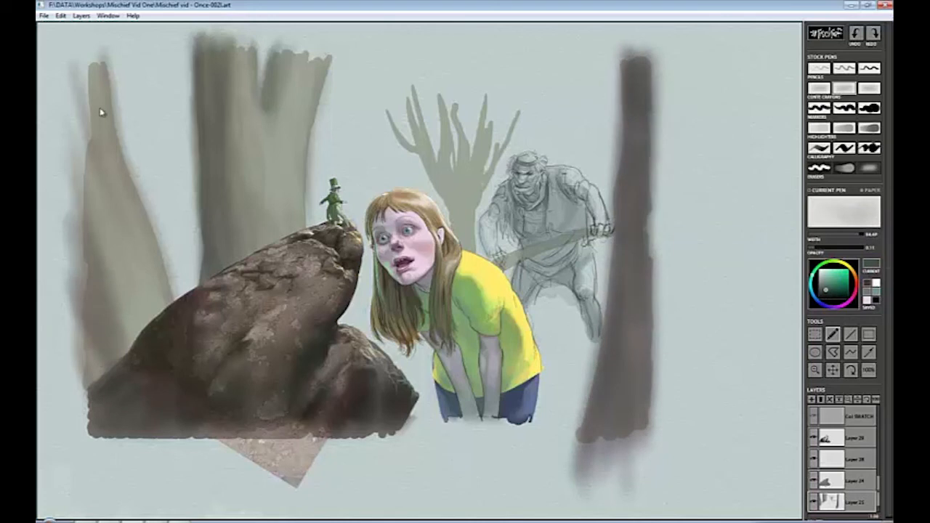
Add a new layer beneath the trees and paint soft muted greens behind the girl, the ogre and the trunks.
left_click(879, 515)
left_click(832, 503)
left_click(812, 400)
left_click(815, 274)
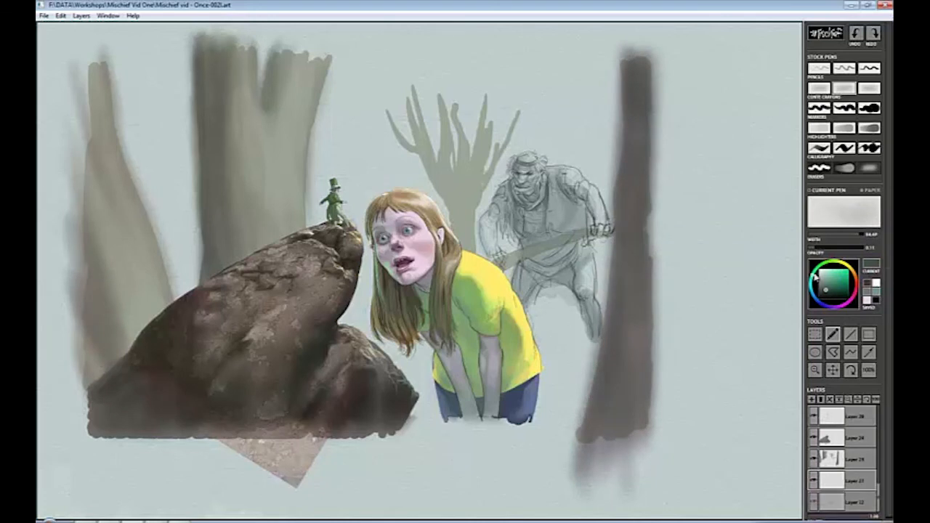
left_click(826, 288)
mouse_move(425, 425)
left_mouse_down()
mouse_move(402, 366)
mouse_move(430, 421)
left_mouse_up()
mouse_move(552, 363)
left_mouse_down()
mouse_move(579, 432)
mouse_move(582, 342)
left_mouse_up()
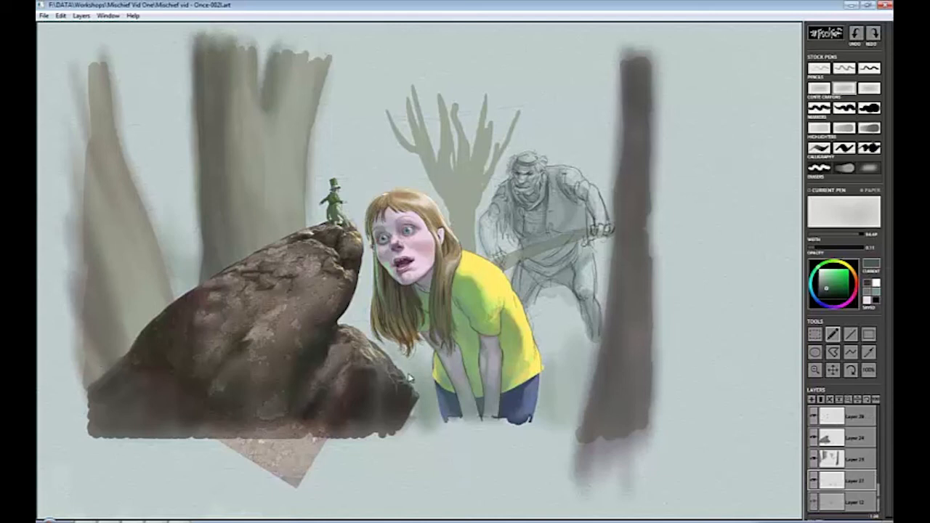
mouse_move(411, 378)
left_mouse_down()
mouse_move(598, 363)
mouse_move(586, 339)
left_mouse_up()
mouse_move(427, 415)
left_mouse_down()
mouse_move(550, 413)
mouse_move(604, 339)
mouse_move(536, 426)
mouse_move(435, 421)
left_mouse_up()
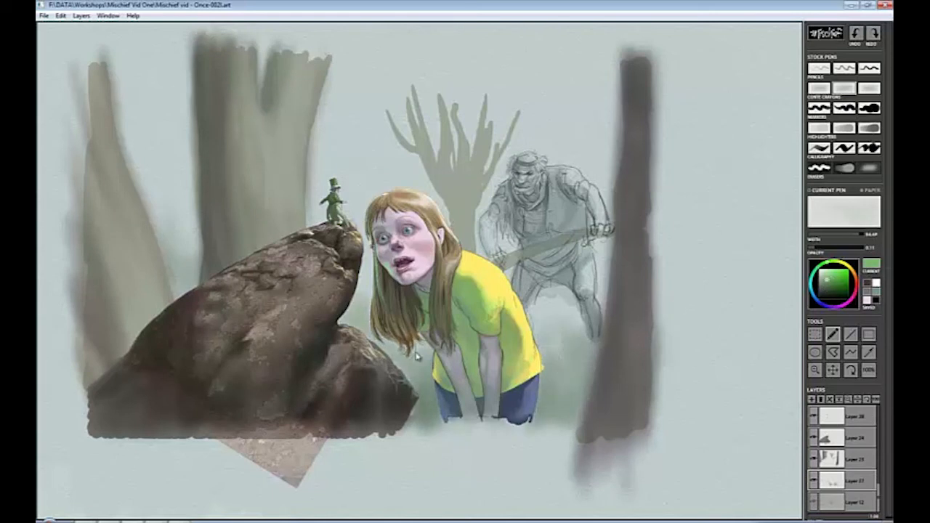
left_click_drag(660, 271, 662, 362)
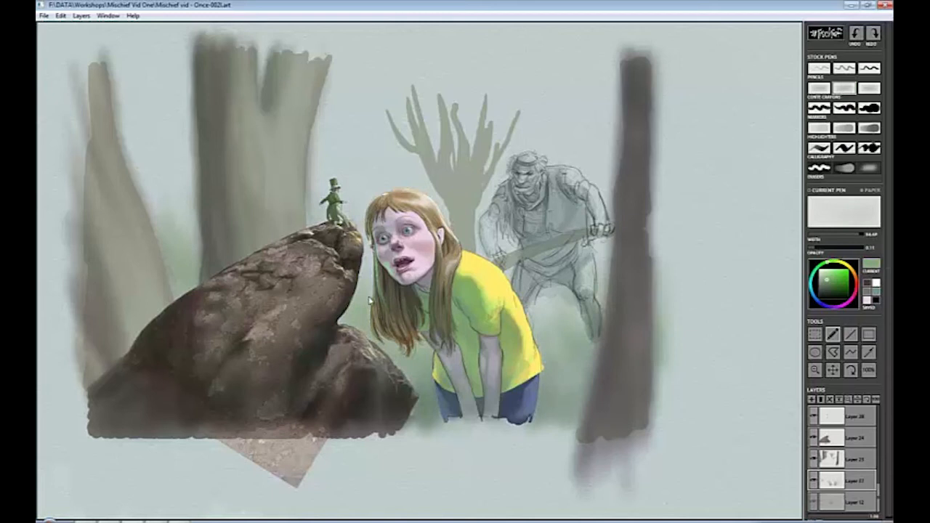
Brush a soft, light yellow-green glow between the background trunks and around the ogre.
left_click(832, 272)
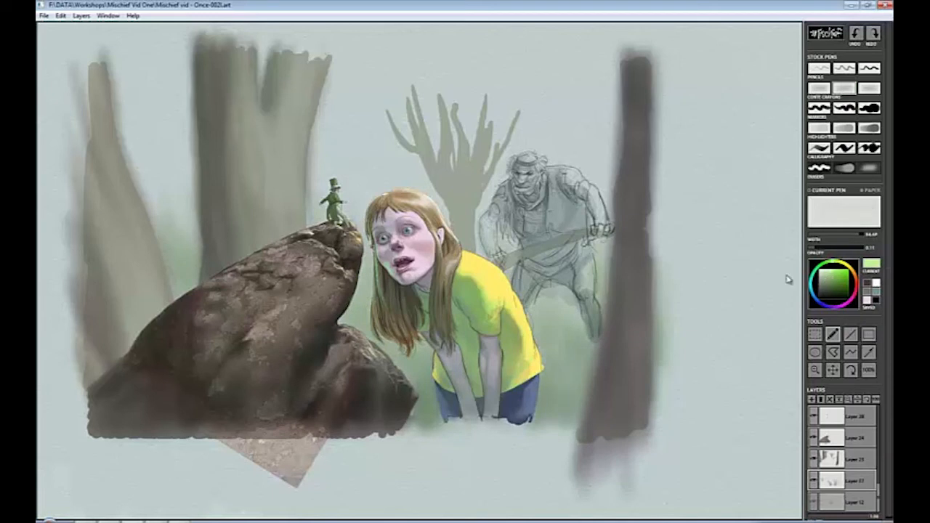
left_click_drag(187, 270, 165, 210)
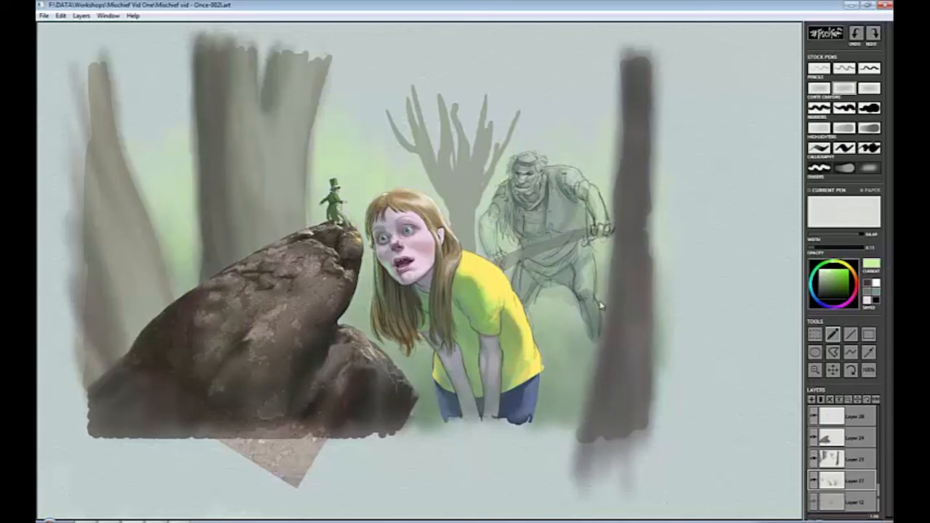
left_click_drag(601, 305, 576, 331)
Blend soft pale yellow light across the upper background, behind the branching tree and beyond the dark trunk.
left_click(841, 263)
left_click_drag(835, 279, 830, 272)
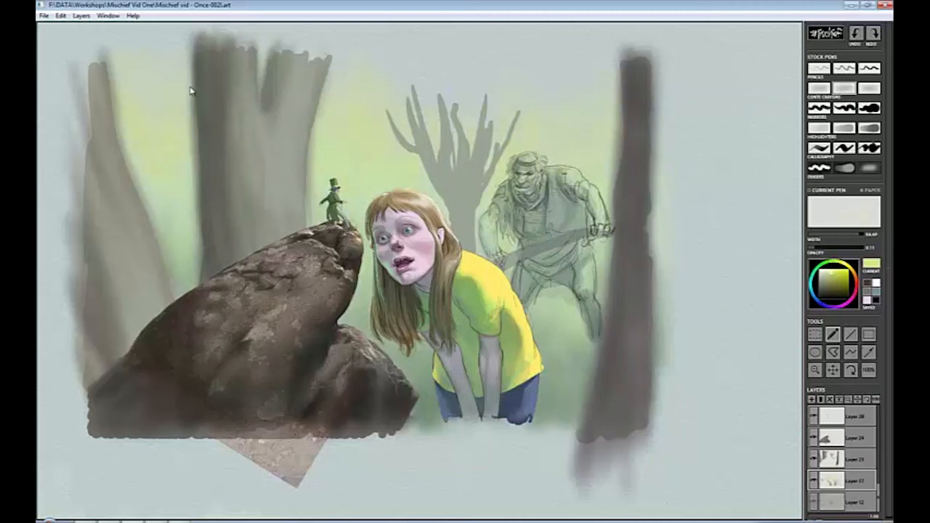
left_click(87, 59, "alt")
mouse_move(698, 65)
left_mouse_down()
mouse_move(675, 143)
mouse_move(579, 138)
mouse_move(692, 148)
mouse_move(166, 166)
mouse_move(123, 149)
mouse_move(402, 127)
mouse_move(529, 140)
left_mouse_up()
left_click(448, 81, "alt")
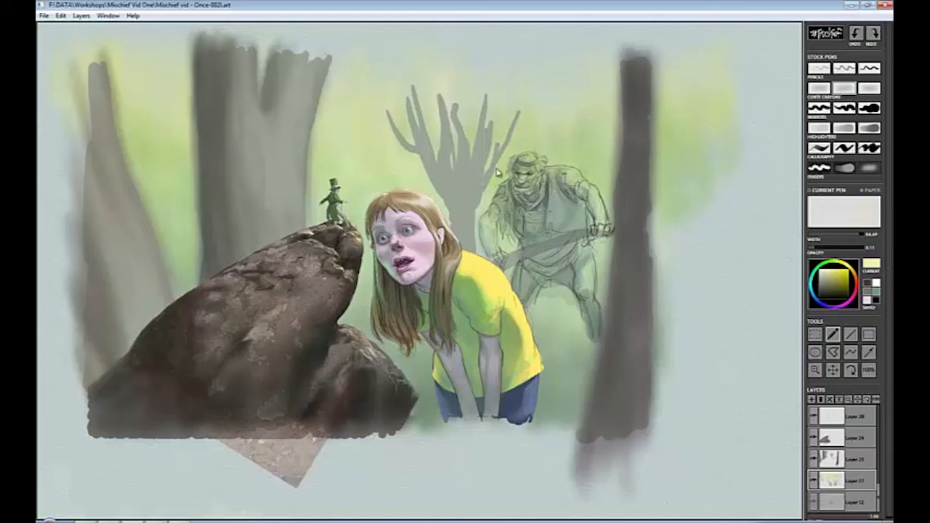
mouse_move(497, 172)
left_mouse_down()
mouse_move(587, 169)
mouse_move(606, 114)
mouse_move(669, 137)
mouse_move(433, 131)
mouse_move(452, 79)
mouse_move(178, 80)
mouse_move(546, 172)
mouse_move(492, 118)
mouse_move(705, 104)
left_mouse_up()
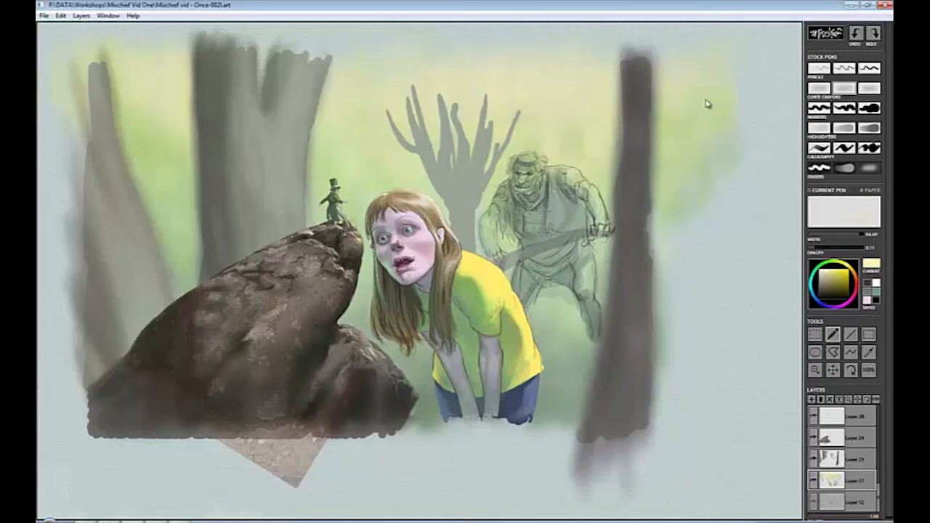
Deepen the lower background around the girl's legs, the dark trunk and the rock with soft bluish green.
left_click(818, 276)
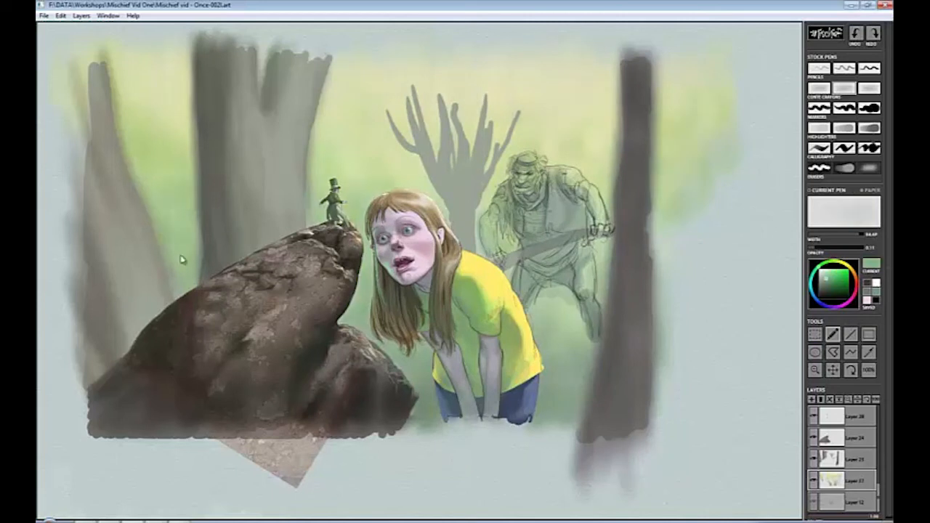
mouse_move(436, 409)
left_mouse_down()
mouse_move(536, 426)
mouse_move(571, 375)
mouse_move(552, 418)
left_mouse_up()
mouse_move(676, 421)
left_mouse_down()
mouse_move(668, 336)
mouse_move(690, 344)
left_mouse_up()
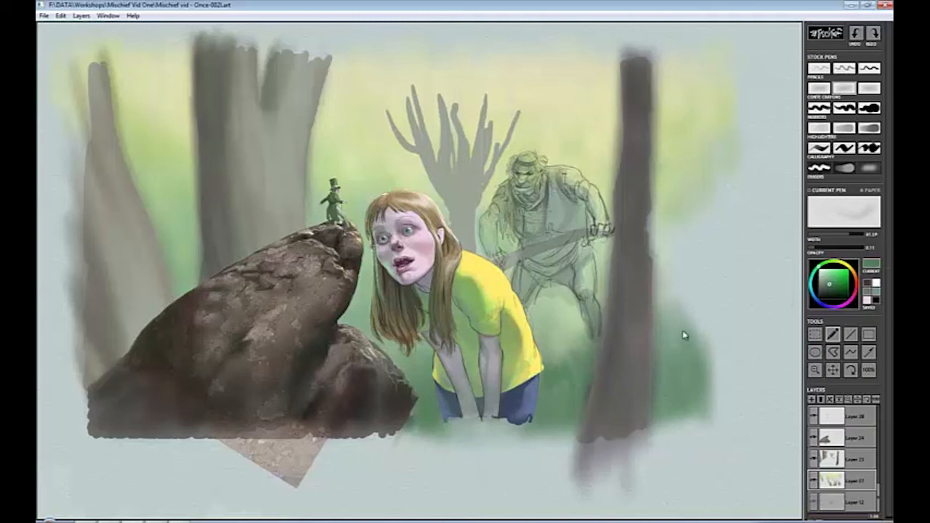
mouse_move(184, 292)
left_mouse_down()
mouse_move(189, 279)
mouse_move(177, 269)
left_mouse_up()
Block in the ogre's body, arms and legs with an opaque pale grey-blue base on a layer beneath his sketch.
scroll(878, 481, "up", 5)
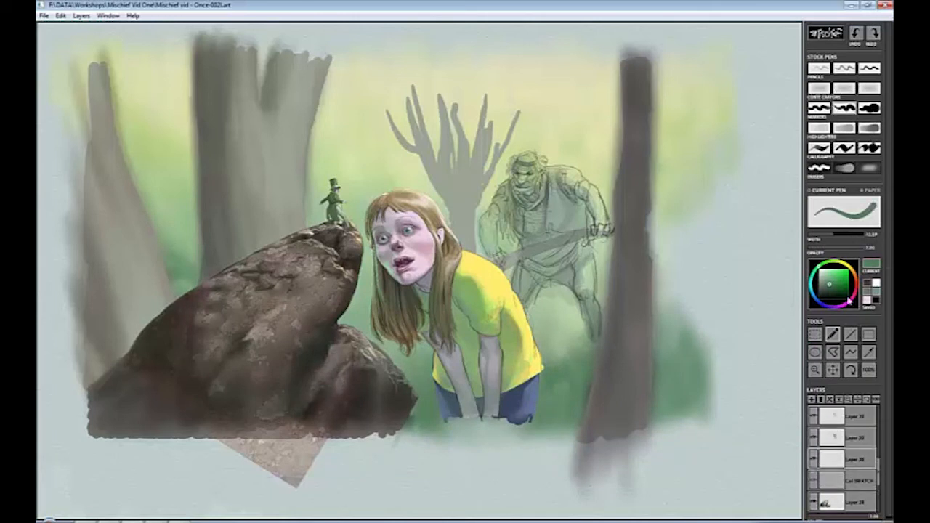
left_click(681, 260, "alt")
mouse_move(525, 175)
left_mouse_down()
mouse_move(541, 244)
mouse_move(560, 243)
left_mouse_up()
left_click_drag(551, 177, 573, 187)
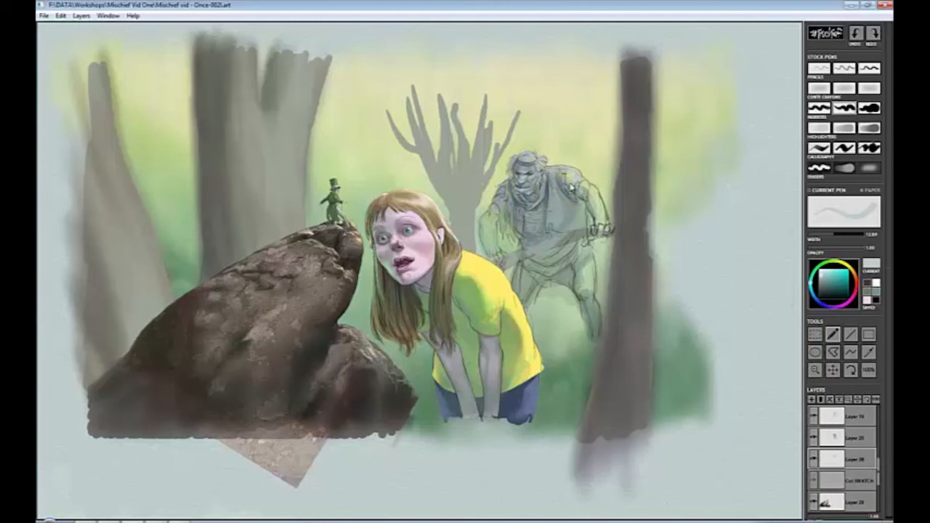
mouse_move(486, 218)
left_mouse_down()
mouse_move(491, 254)
mouse_move(506, 232)
mouse_move(536, 256)
mouse_move(581, 195)
mouse_move(598, 208)
mouse_move(588, 243)
left_mouse_up()
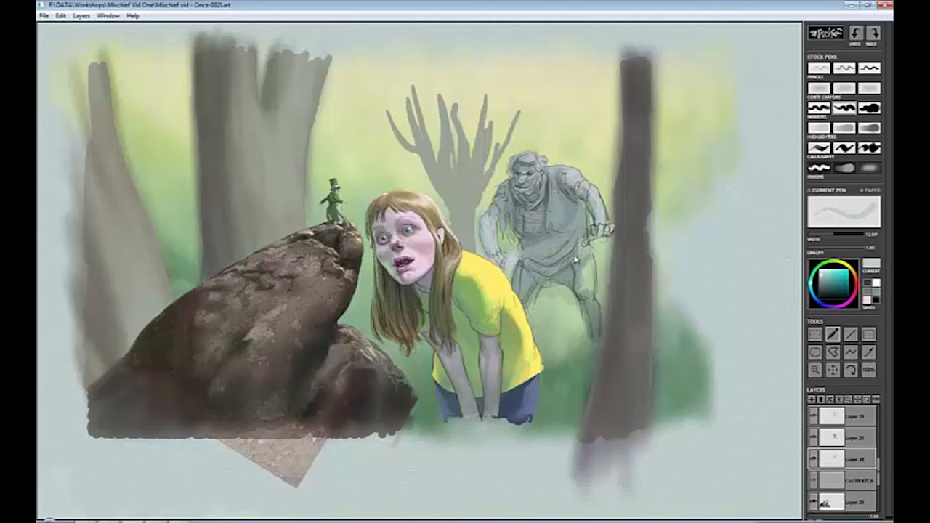
left_click_drag(588, 324, 592, 346)
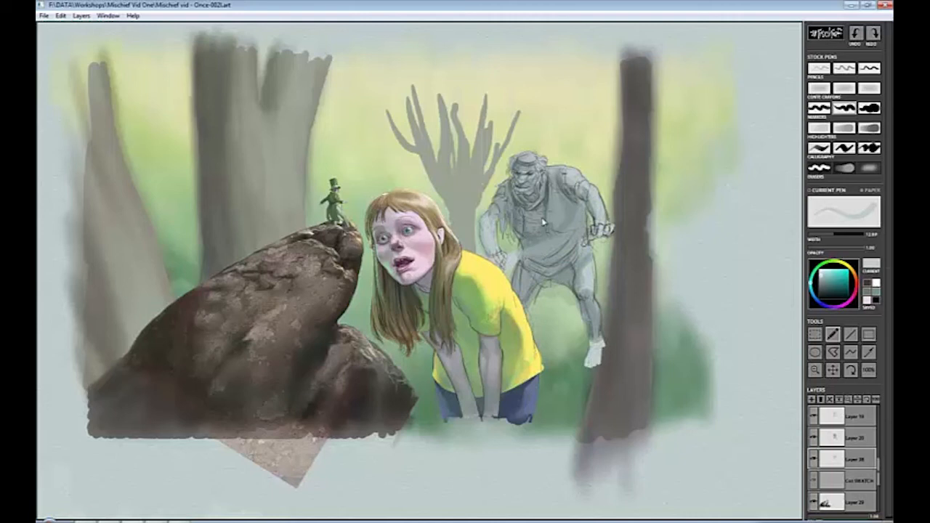
Paint pale blue-green highlights on the ogre's face, shoulders, arms and leg.
scroll(543, 222, "up", 4)
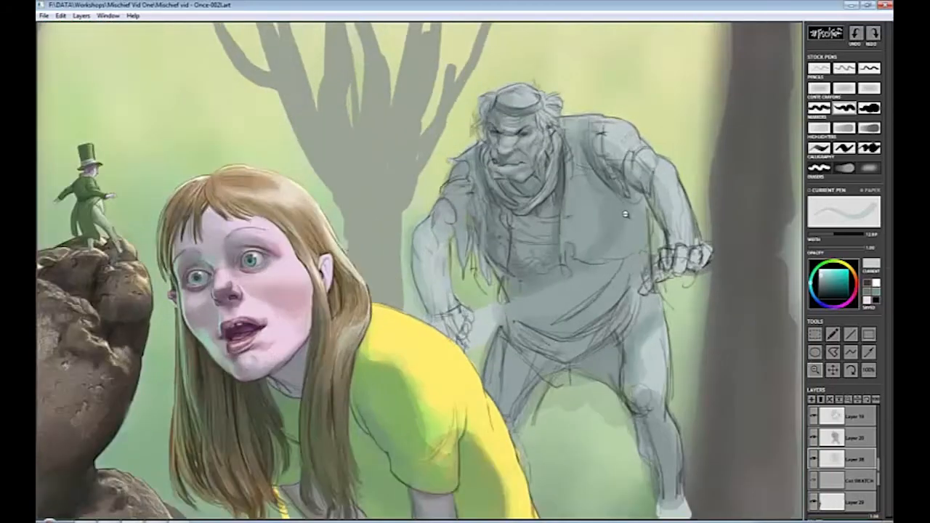
scroll(617, 222, "up", 1)
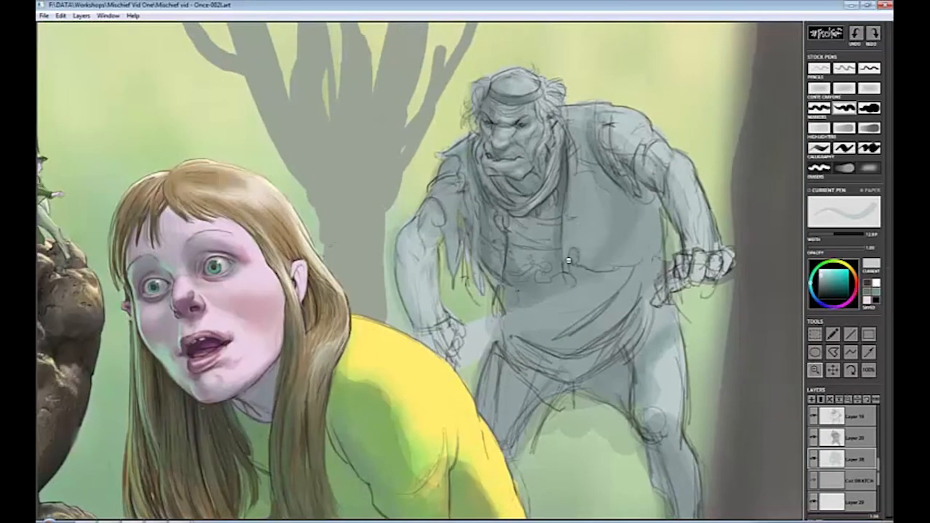
scroll(595, 220, "down", 1)
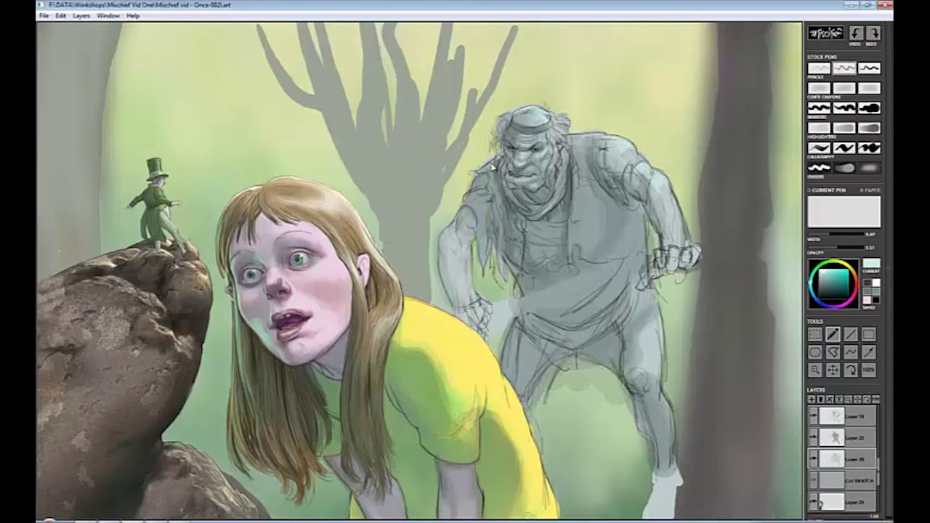
left_click(811, 279)
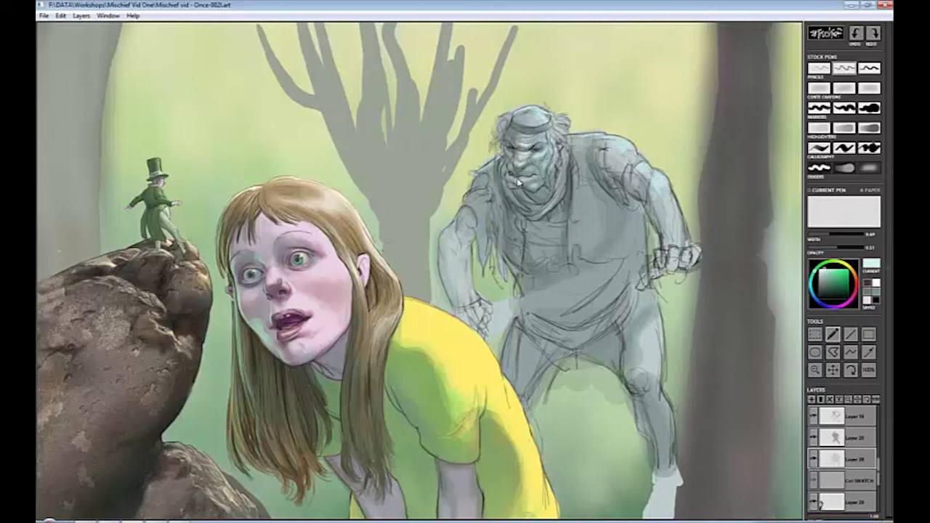
left_click_drag(529, 174, 533, 170)
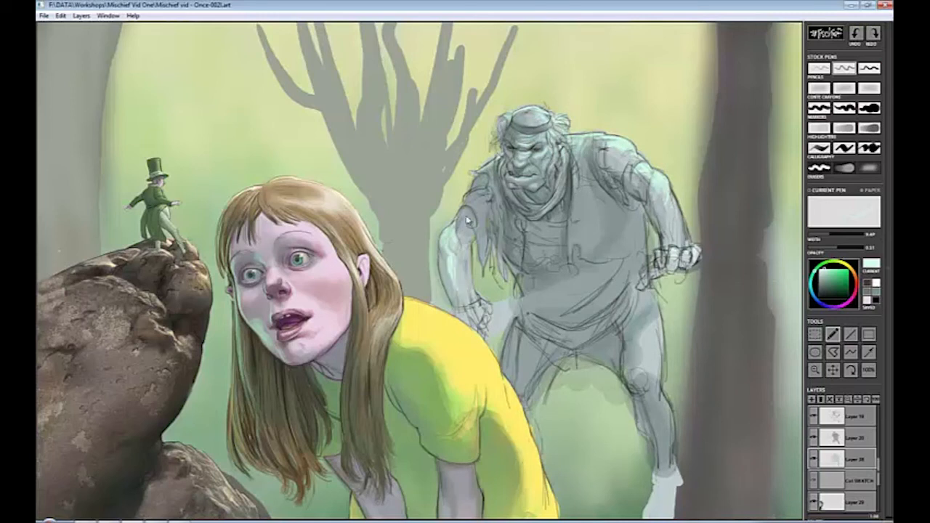
Clean up the ogre's sketch lines around his raised fist and vest with the soft eraser on the line layer.
left_click(832, 421)
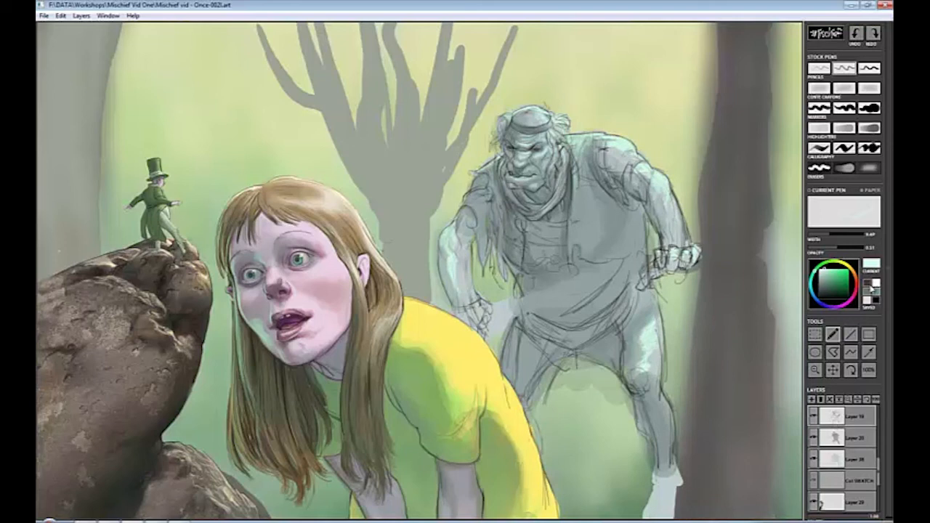
left_click(868, 284)
left_click(870, 168)
mouse_move(665, 266)
left_mouse_down()
mouse_move(678, 248)
mouse_move(658, 258)
mouse_move(664, 238)
left_mouse_up()
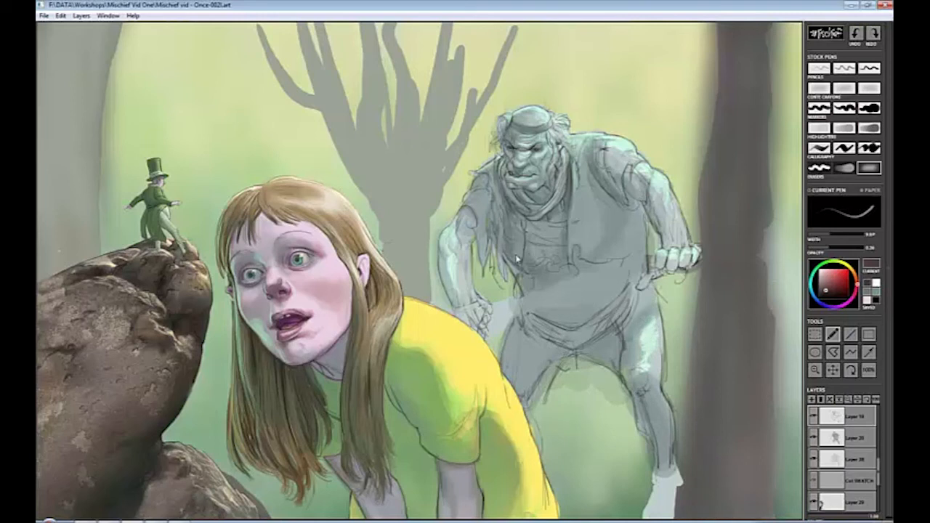
Redraw the tattered fringe of the ogre's sleeve with a dark blue pencil and soften its stray lines with the soft eraser.
left_click(850, 68)
left_click(860, 292)
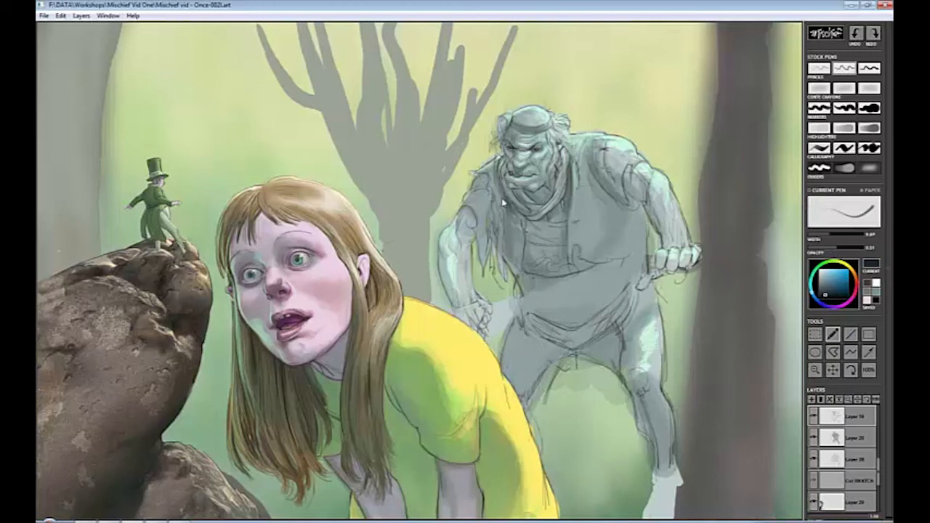
left_click(60, 16)
left_click(532, 215)
key("bracketleft")
key("e")
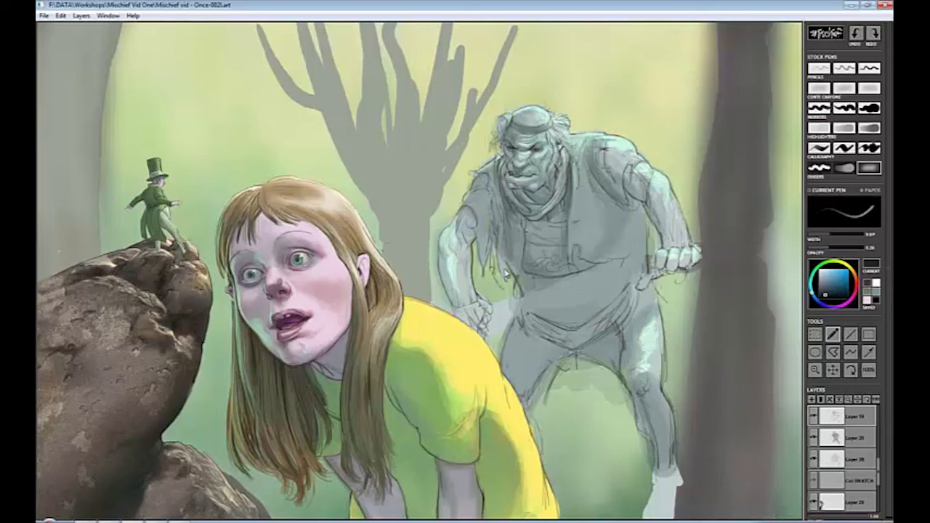
Refine the ogre's vest front, buttonhole, hem and waistline with dark pencil lines, fading rough marks with the soft eraser.
key("2")
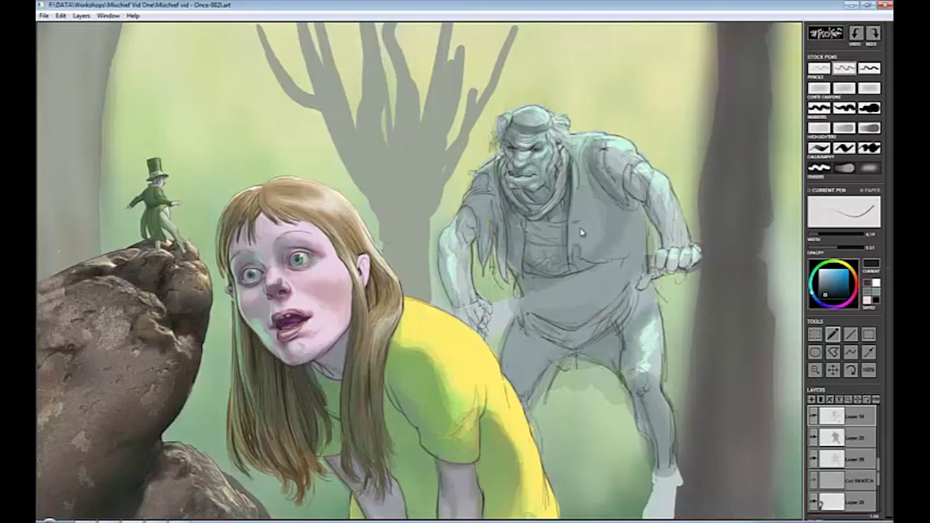
key("e")
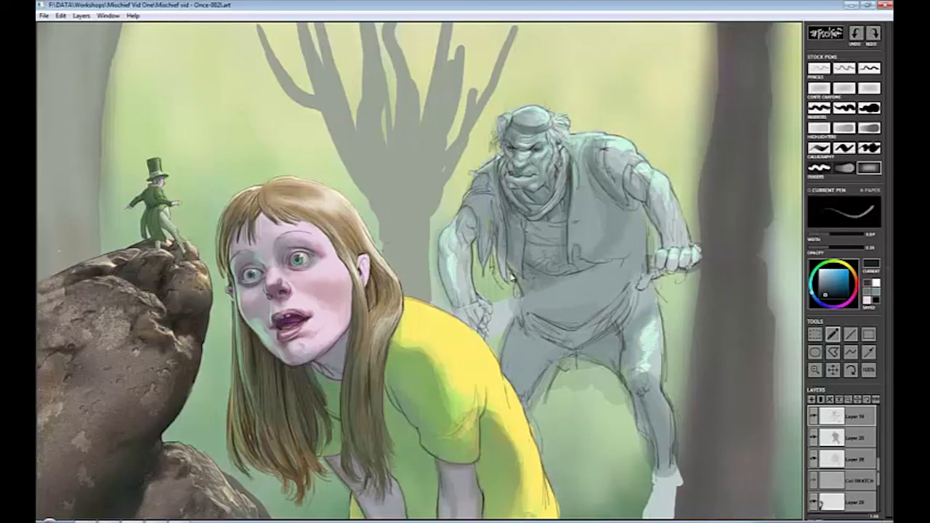
key("e")
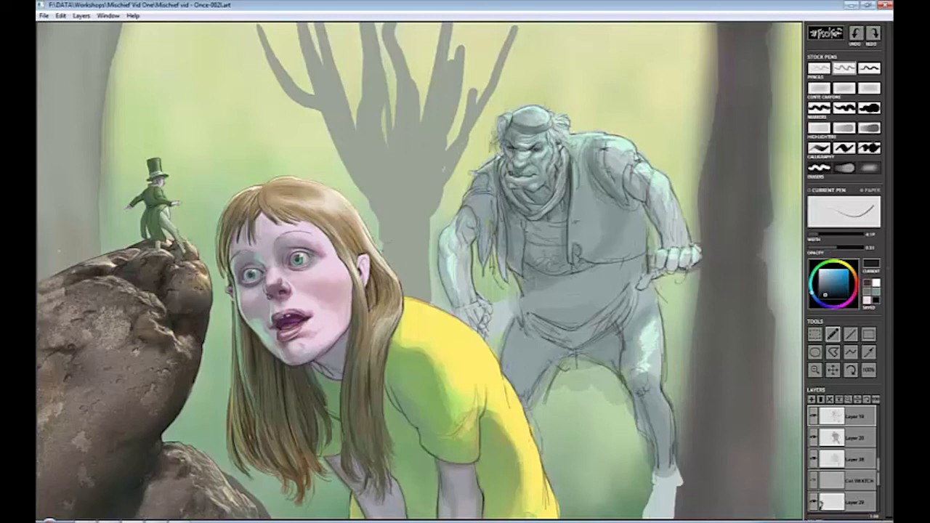
key("e")
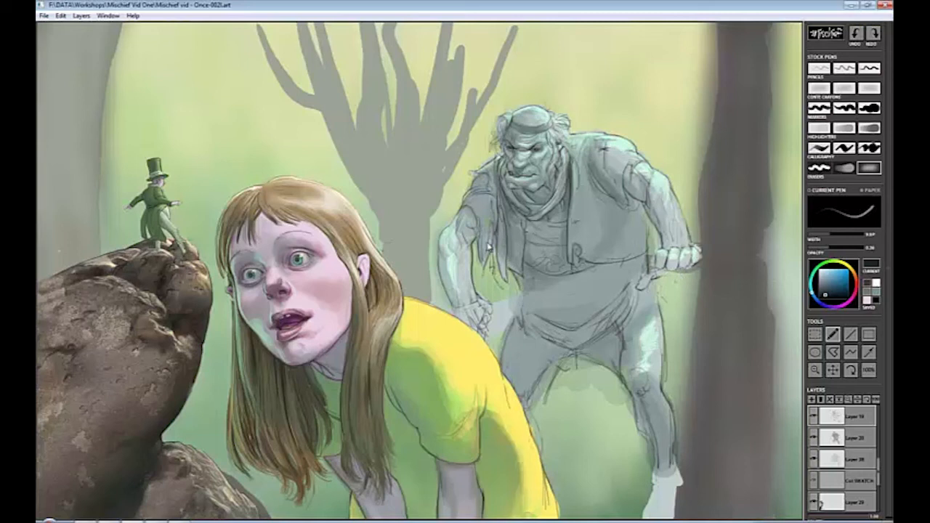
key("e")
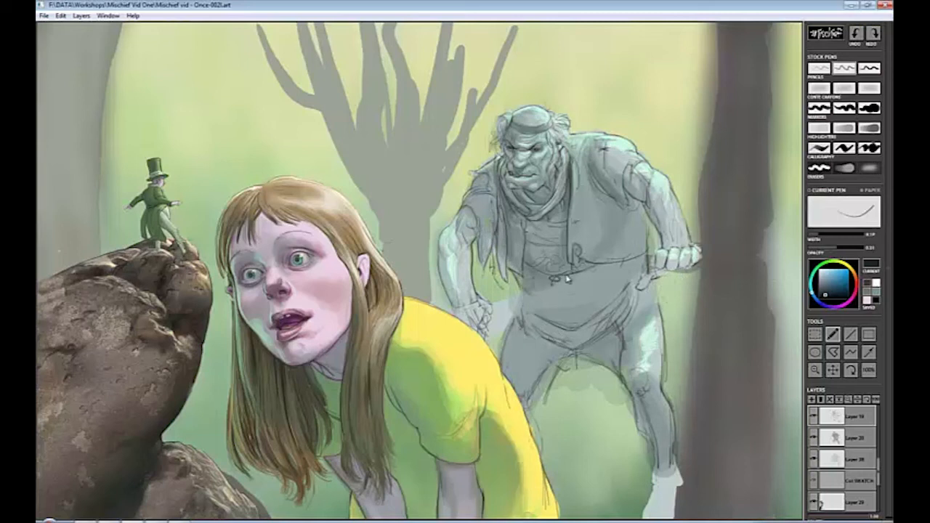
key("e")
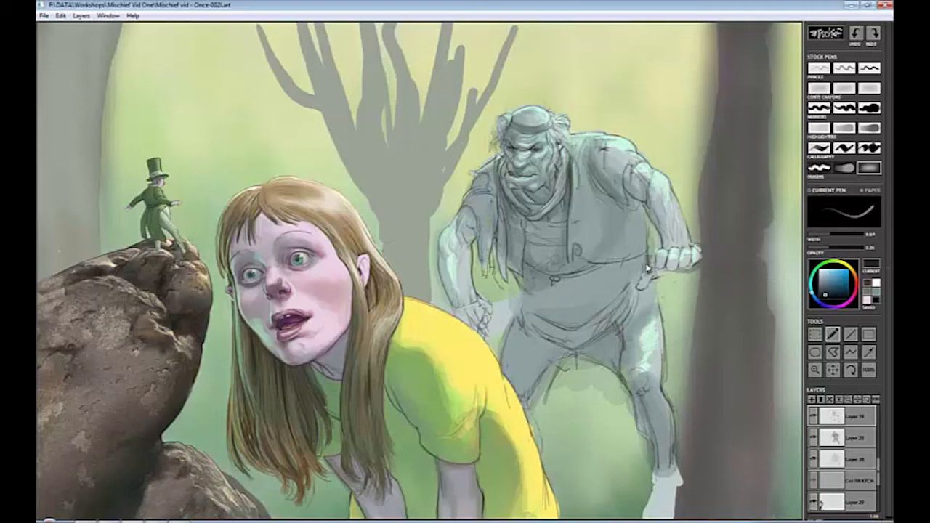
key("e")
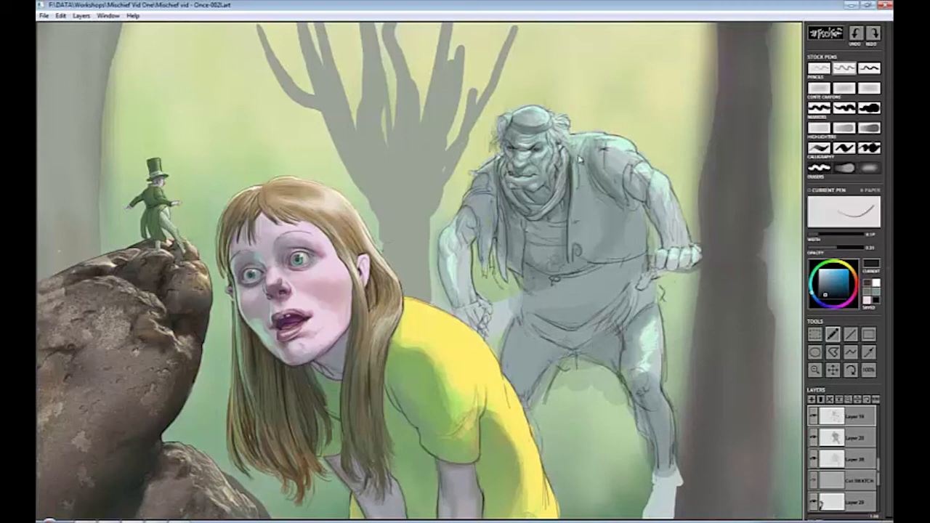
Tint the ogre's vest and ragged sleeve muted olive green with a broad, low-opacity crayon on his colour layer.
left_click(856, 459)
left_click(843, 129)
left_click(829, 287)
left_click(835, 261)
key("]")
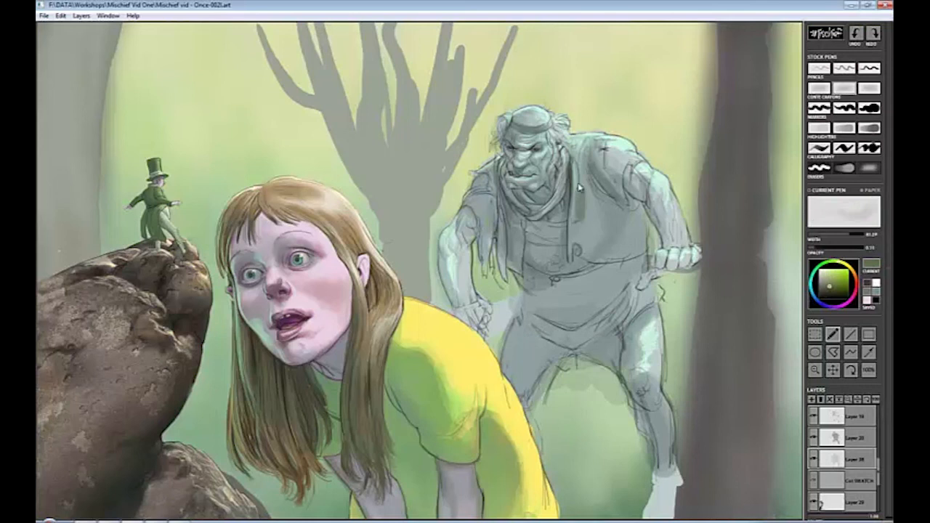
mouse_move(573, 233)
left_mouse_down()
mouse_move(617, 228)
mouse_move(590, 172)
mouse_move(573, 240)
mouse_move(582, 259)
mouse_move(605, 220)
mouse_move(574, 187)
mouse_move(609, 239)
mouse_move(584, 251)
mouse_move(617, 254)
left_mouse_up()
mouse_move(605, 212)
left_mouse_down()
mouse_move(613, 161)
mouse_move(622, 186)
mouse_move(595, 153)
mouse_move(629, 259)
left_mouse_up()
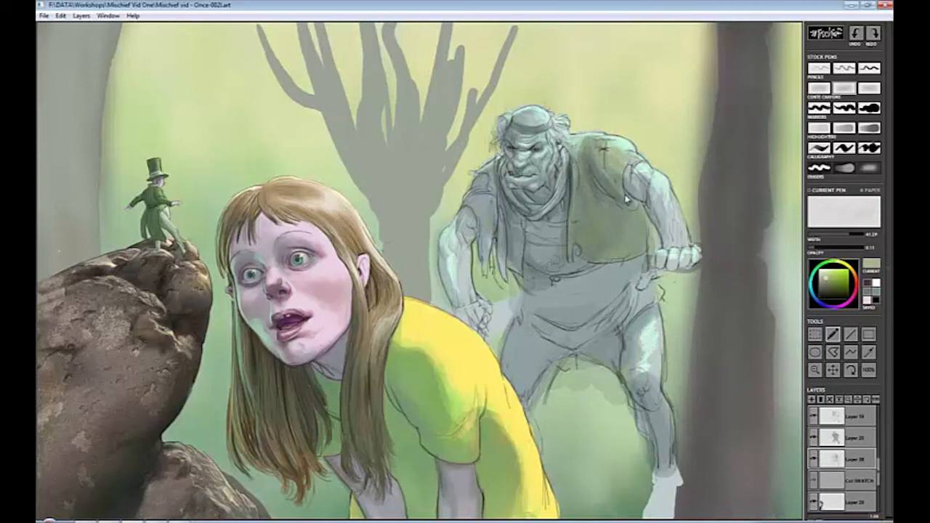
mouse_move(488, 194)
left_mouse_down()
mouse_move(480, 176)
mouse_move(493, 208)
mouse_move(482, 251)
mouse_move(501, 231)
mouse_move(496, 215)
mouse_move(516, 237)
mouse_move(510, 261)
mouse_move(491, 187)
mouse_move(574, 160)
mouse_move(610, 170)
left_mouse_up()
key("3")
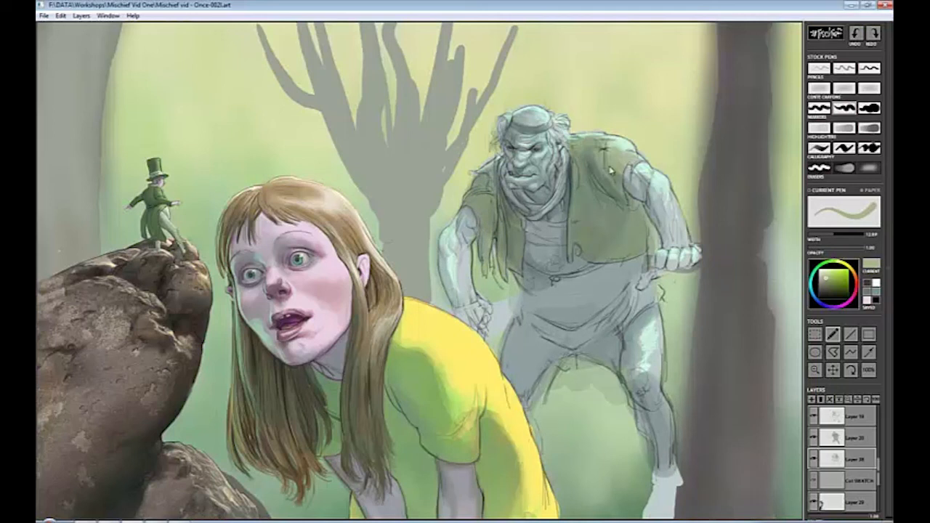
mouse_move(483, 186)
left_mouse_down()
mouse_move(483, 167)
mouse_move(501, 156)
left_mouse_up()
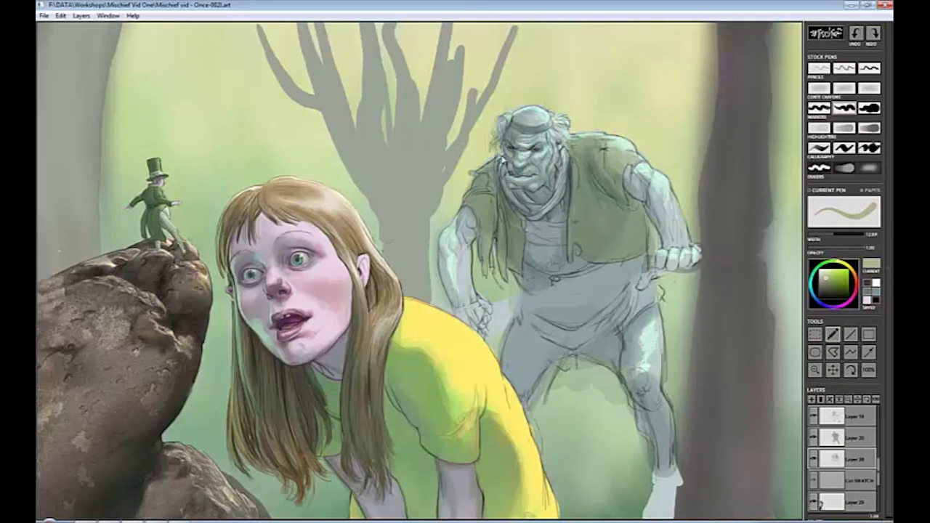
Colour the ogre's trousers warm brown from the waist down both legs.
left_click(811, 268)
mouse_move(513, 320)
left_mouse_down()
mouse_move(534, 385)
mouse_move(541, 320)
mouse_move(595, 363)
mouse_move(611, 345)
mouse_move(559, 308)
mouse_move(618, 341)
mouse_move(612, 372)
mouse_move(637, 398)
mouse_move(648, 392)
mouse_move(646, 418)
mouse_move(675, 437)
mouse_move(531, 400)
mouse_move(566, 362)
mouse_move(533, 433)
left_mouse_up()
mouse_move(520, 298)
left_mouse_down()
mouse_move(549, 307)
mouse_move(634, 279)
mouse_move(625, 312)
mouse_move(634, 293)
mouse_move(660, 297)
mouse_move(663, 405)
mouse_move(650, 314)
mouse_move(632, 350)
mouse_move(638, 377)
mouse_move(659, 341)
mouse_move(657, 406)
mouse_move(638, 331)
mouse_move(662, 362)
mouse_move(633, 343)
mouse_move(642, 359)
mouse_move(657, 326)
mouse_move(651, 372)
mouse_move(632, 304)
left_mouse_up()
left_click(836, 282)
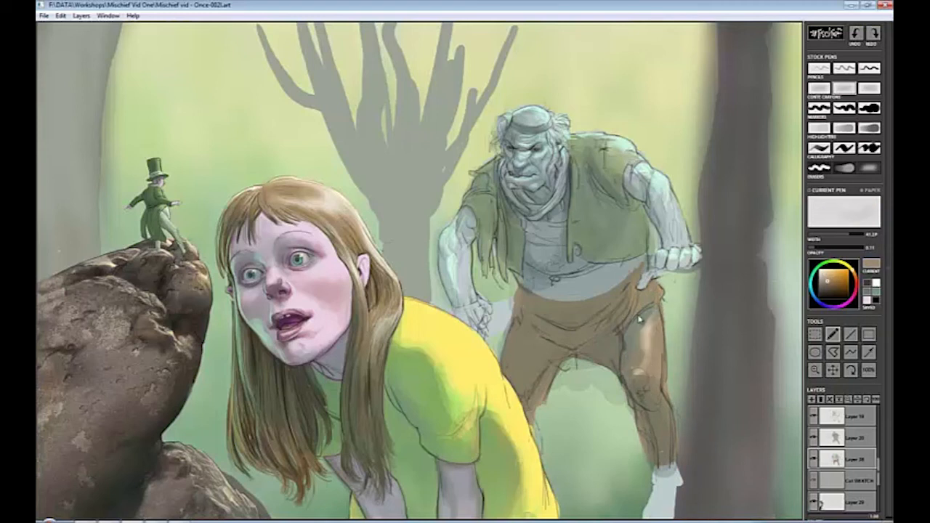
Paint the ogre's undershirt between the vest edges in a pale cream tone.
left_click(844, 109)
left_click(824, 279)
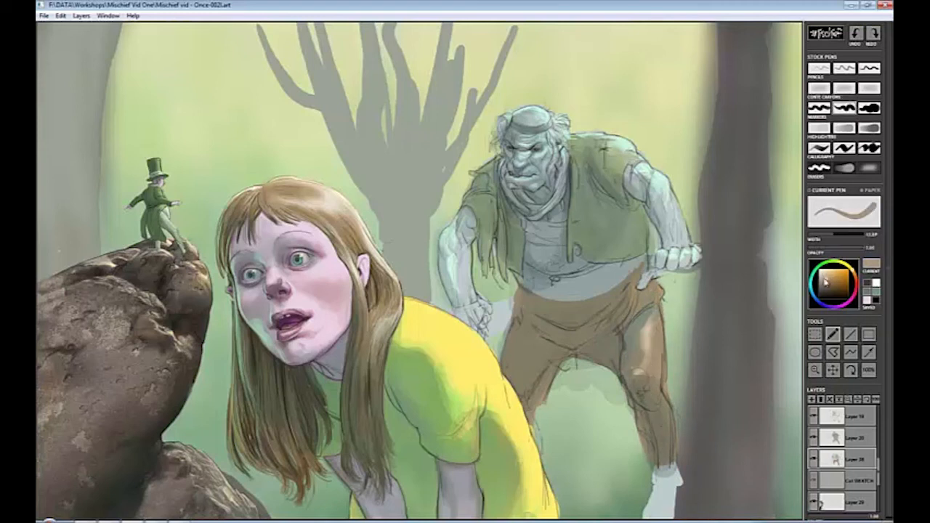
left_click(536, 233, "alt")
left_click(537, 247, "alt")
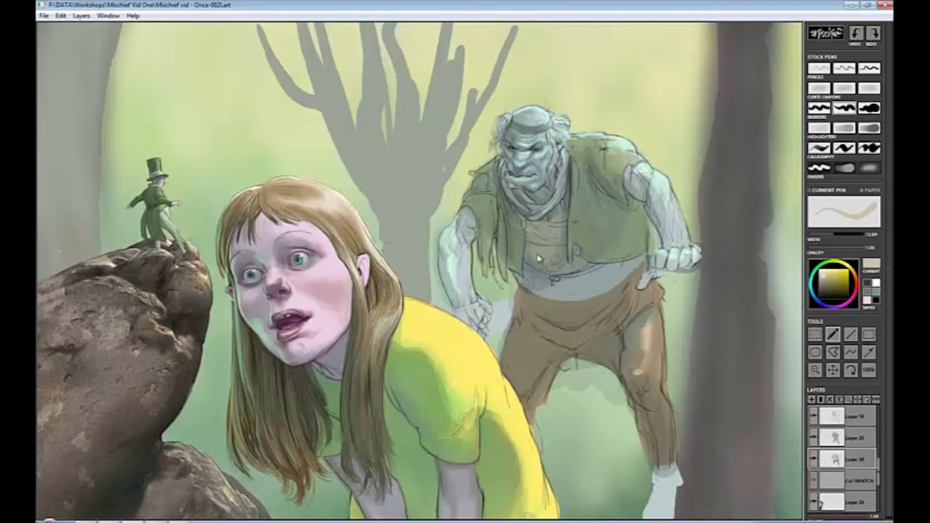
left_click(550, 249, "alt")
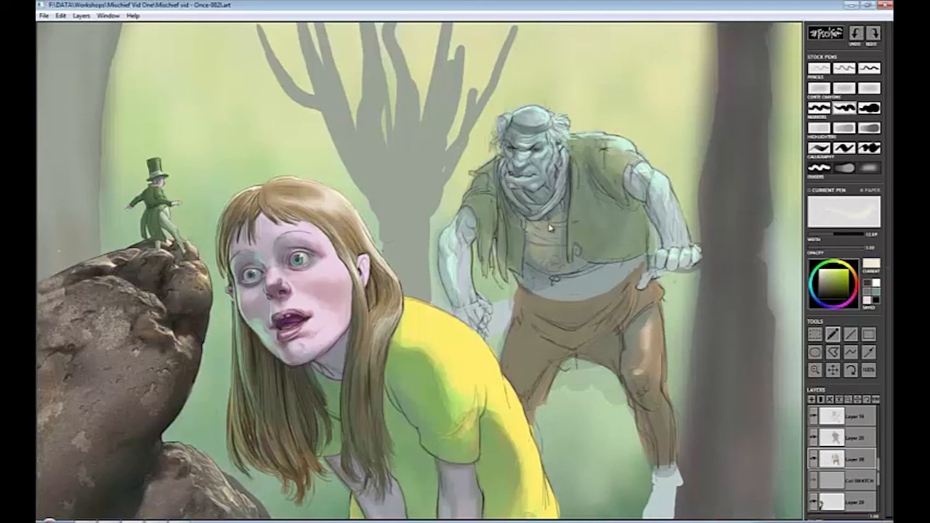
mouse_move(549, 247)
left_mouse_down()
mouse_move(567, 217)
mouse_move(539, 258)
mouse_move(559, 254)
mouse_move(539, 274)
left_mouse_up()
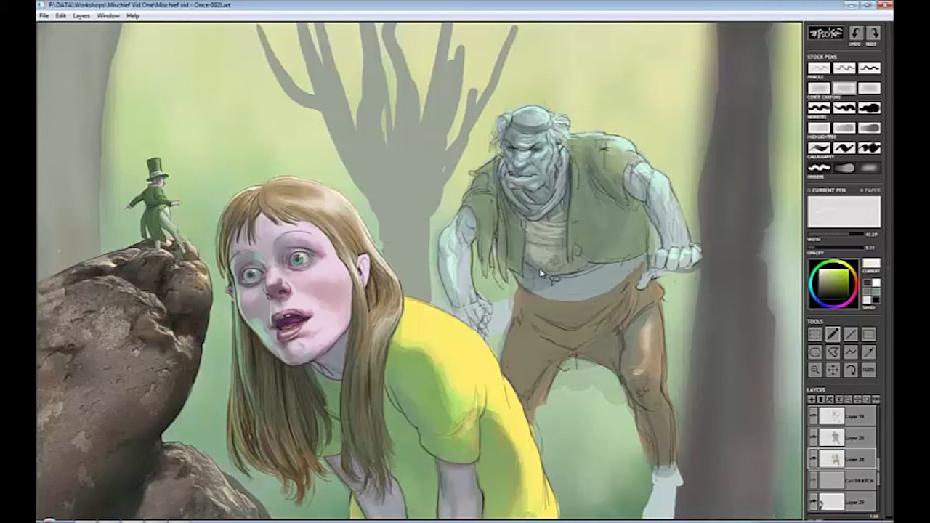
Brighten the front and shoulder of the ogre's vest with yellow-green crayon and pencil highlights.
left_click(833, 277)
left_click(845, 69)
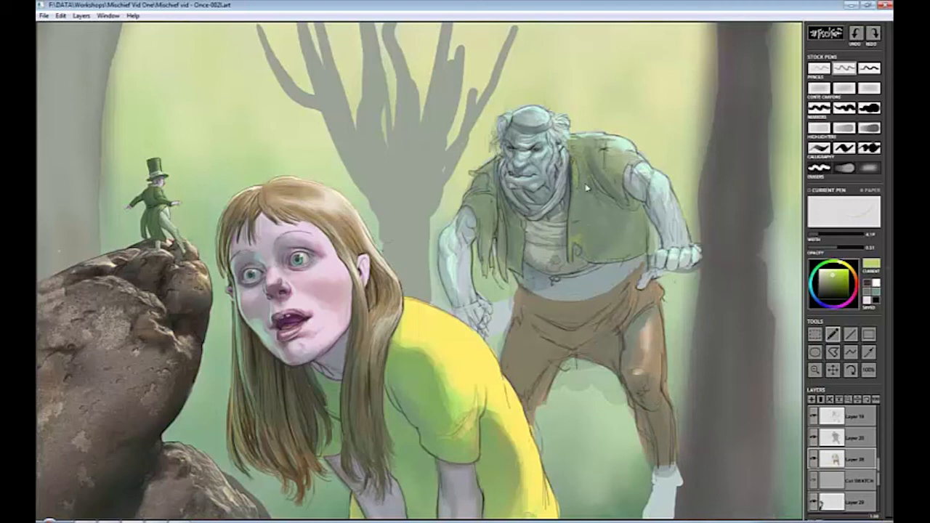
left_click(845, 88)
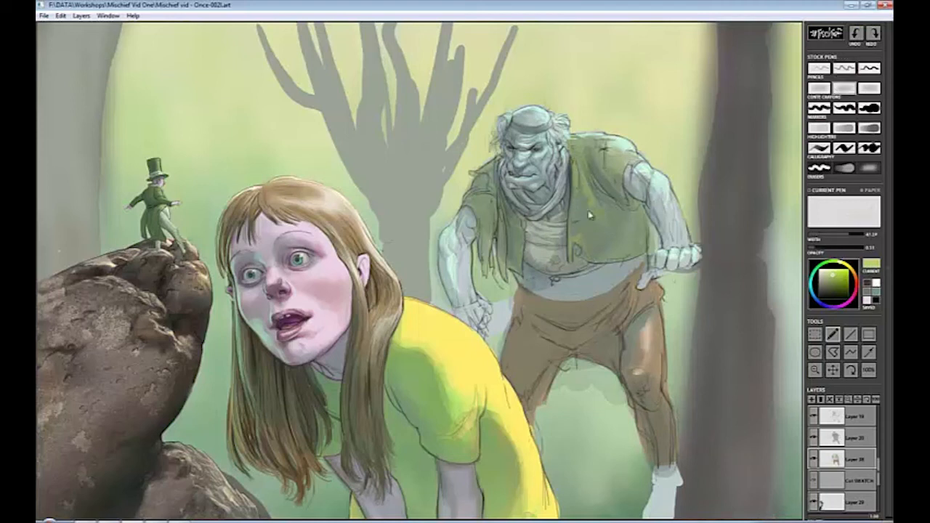
left_click_drag(615, 156, 629, 161)
key("p")
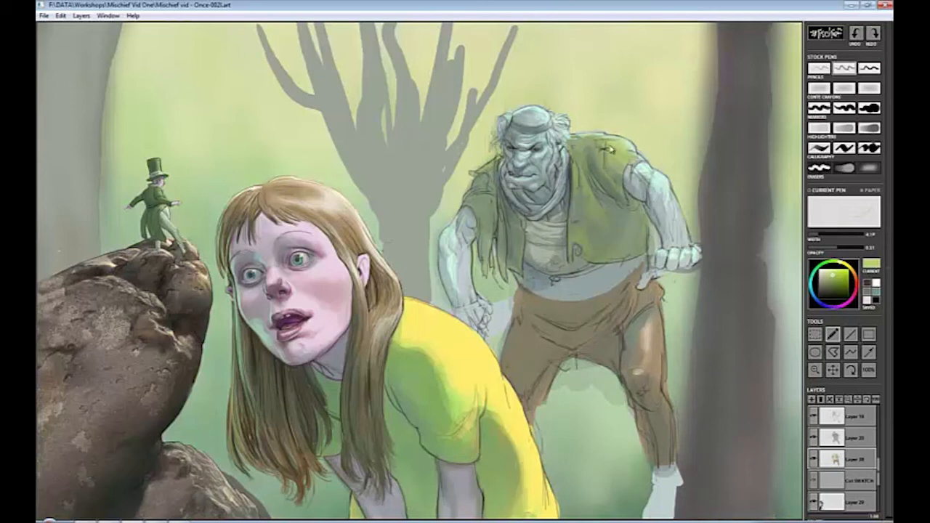
left_click(833, 272)
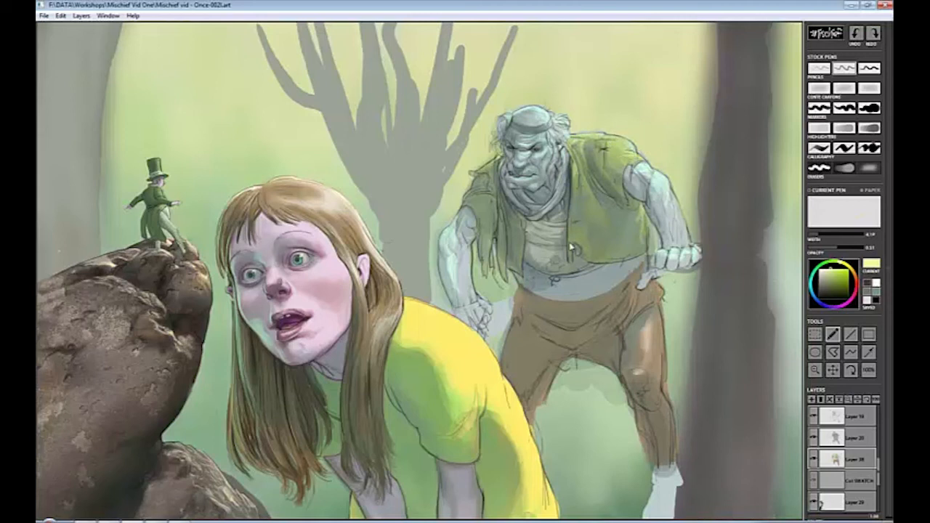
left_click(827, 276)
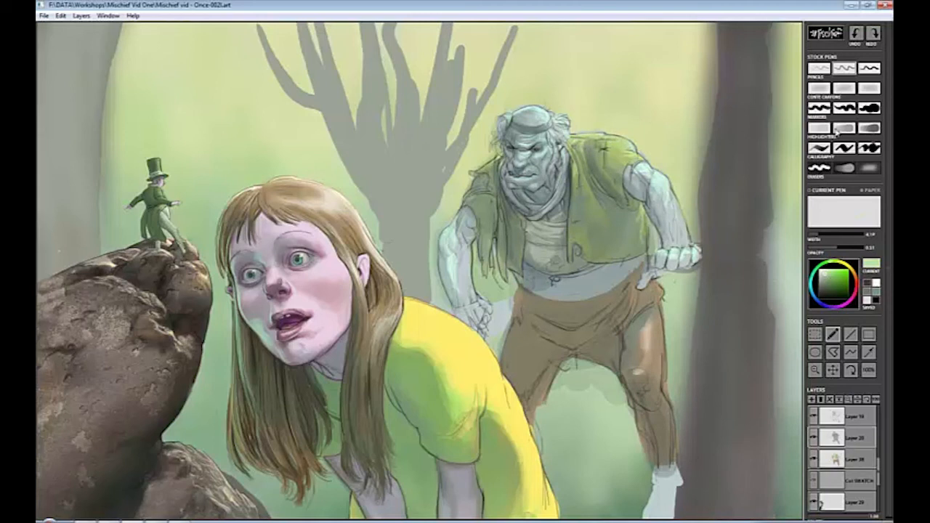
Shade the ogre's belly, vest and upper trousers with dark teal using a very wide, low-opacity crayon.
left_click(843, 88)
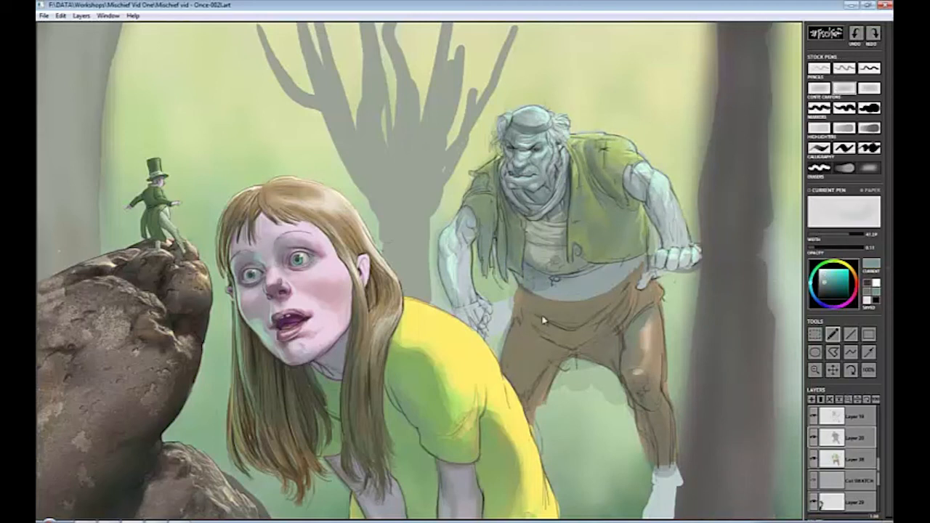
left_click(826, 292)
mouse_move(518, 288)
left_mouse_down()
mouse_move(543, 308)
mouse_move(619, 303)
left_mouse_up()
left_click(856, 234)
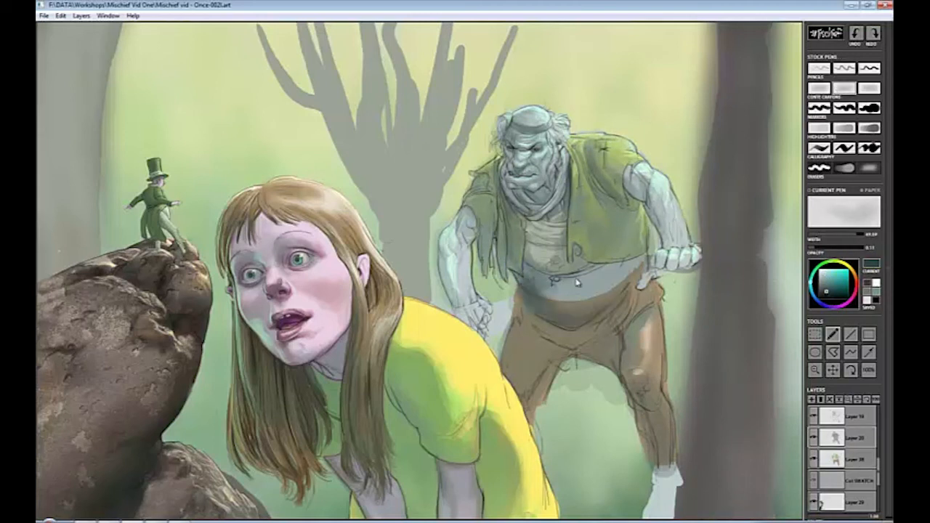
mouse_move(578, 282)
left_mouse_down()
mouse_move(521, 298)
mouse_move(522, 285)
mouse_move(574, 360)
mouse_move(549, 363)
mouse_move(519, 198)
mouse_move(491, 184)
left_mouse_up()
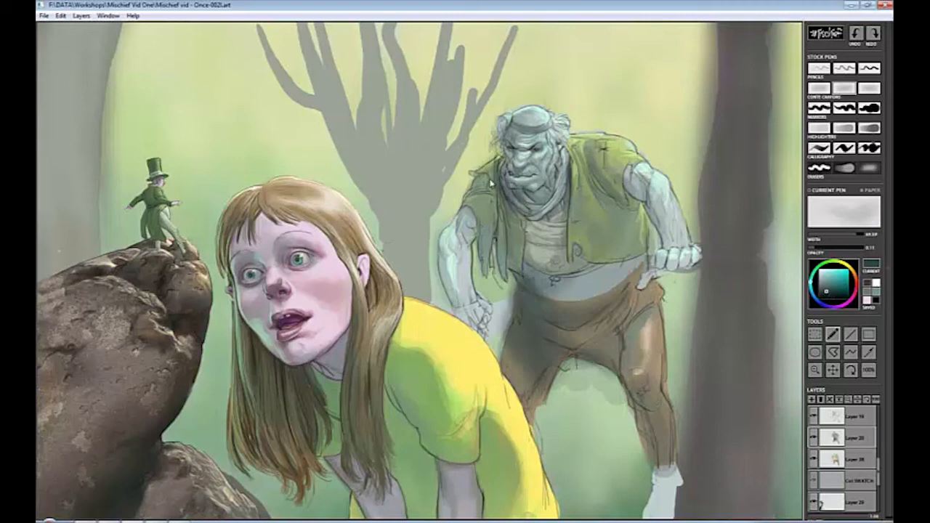
mouse_move(538, 234)
left_mouse_down()
mouse_move(559, 309)
mouse_move(636, 436)
mouse_move(607, 372)
mouse_move(676, 258)
mouse_move(592, 164)
mouse_move(569, 269)
left_mouse_up()
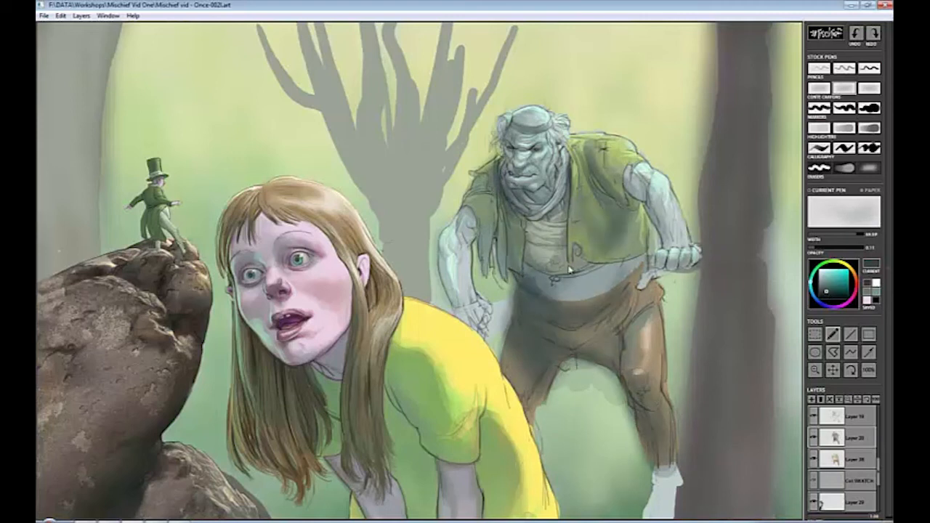
mouse_move(574, 323)
left_mouse_down()
mouse_move(551, 345)
mouse_move(534, 425)
mouse_move(614, 341)
mouse_move(548, 259)
left_mouse_up()
Deepen the shadows on the ogre's face, neck, vest hem and waist with a narrower dark teal crayon.
left_click_drag(861, 234, 830, 240)
left_click_drag(622, 265, 579, 282)
left_click_drag(527, 165, 513, 177)
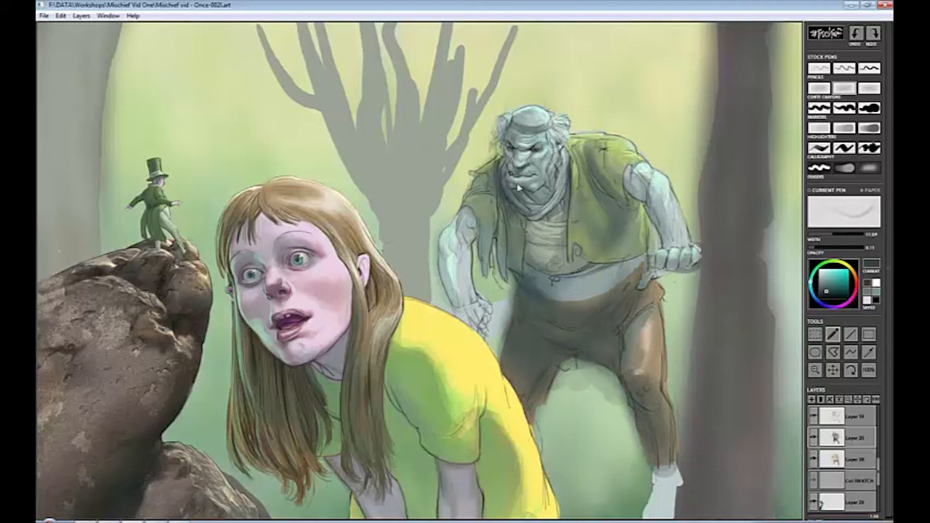
mouse_move(526, 222)
left_mouse_down()
mouse_move(539, 216)
mouse_move(526, 232)
mouse_move(546, 192)
mouse_move(542, 205)
mouse_move(515, 125)
left_mouse_up()
mouse_move(528, 237)
left_mouse_down()
mouse_move(574, 243)
mouse_move(581, 264)
mouse_move(576, 253)
mouse_move(608, 267)
mouse_move(593, 276)
mouse_move(612, 282)
left_mouse_up()
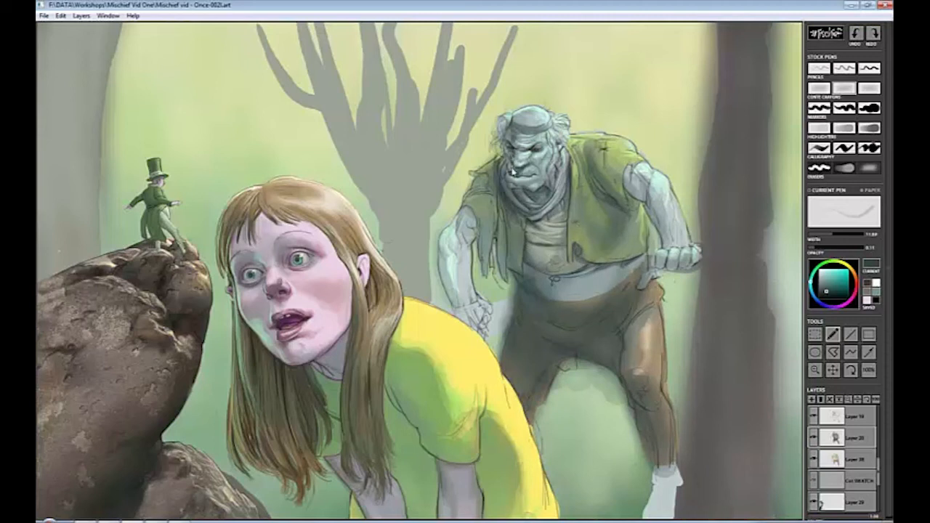
mouse_move(541, 172)
left_mouse_down()
mouse_move(521, 146)
mouse_move(542, 131)
mouse_move(524, 133)
mouse_move(545, 135)
left_mouse_up()
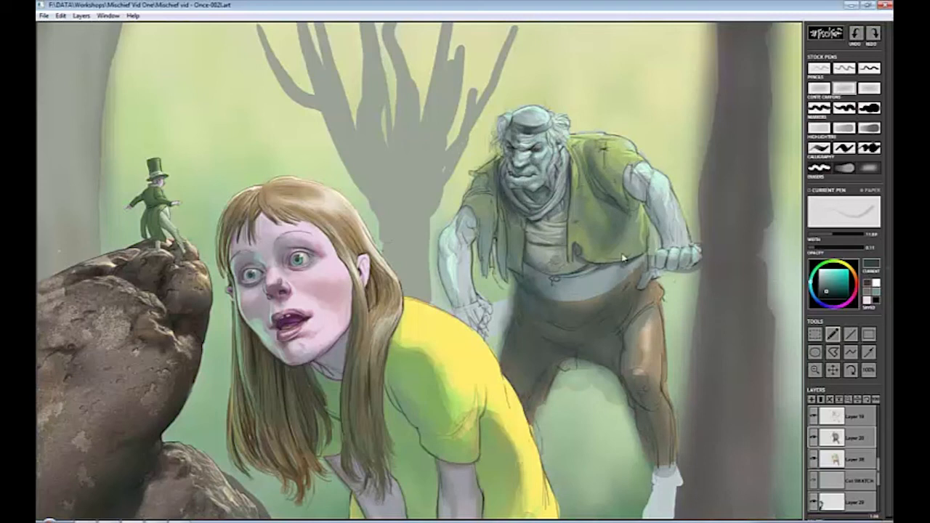
mouse_move(507, 263)
left_mouse_down()
mouse_move(511, 237)
mouse_move(502, 216)
mouse_move(499, 234)
mouse_move(492, 204)
mouse_move(487, 244)
mouse_move(512, 294)
mouse_move(507, 336)
left_mouse_up()
Clean up the ogre's shading around his face, shoulder and sleeve with the soft eraser and touch up the dark tones.
key("e")
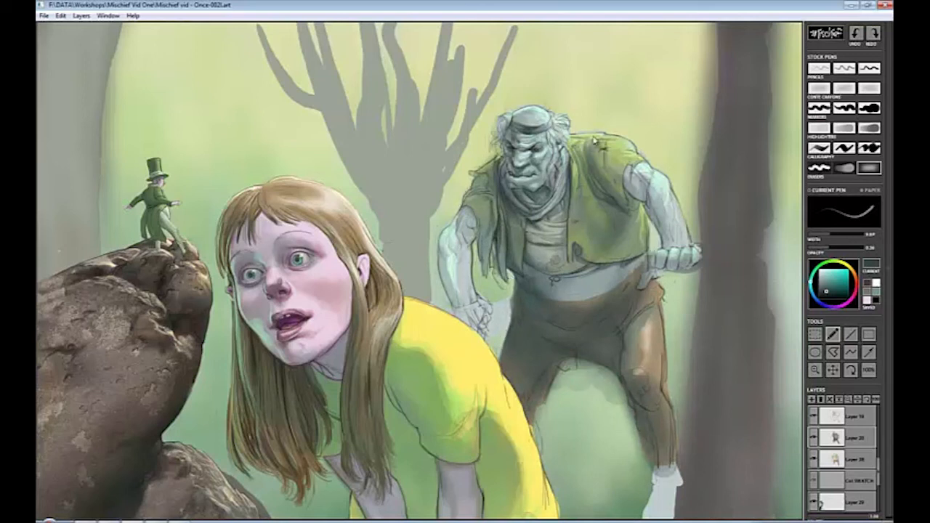
left_click_drag(538, 142, 530, 164)
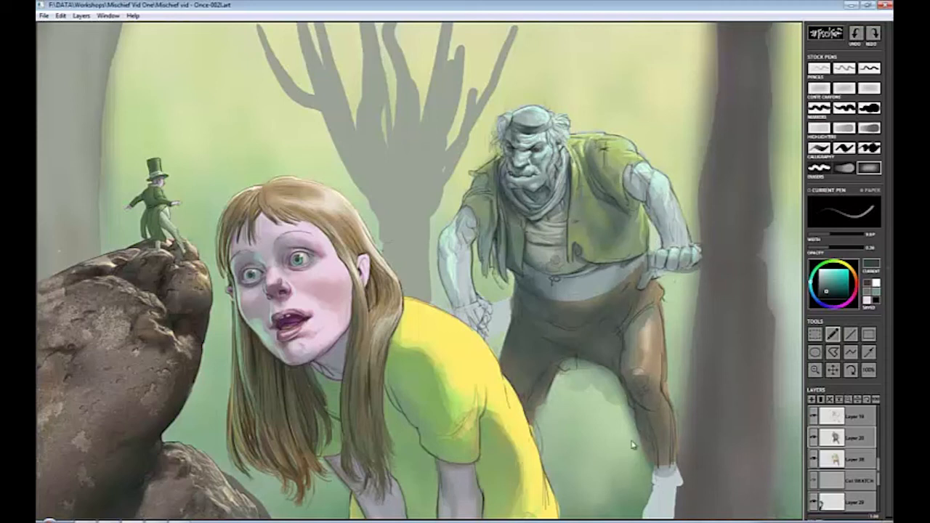
key("b")
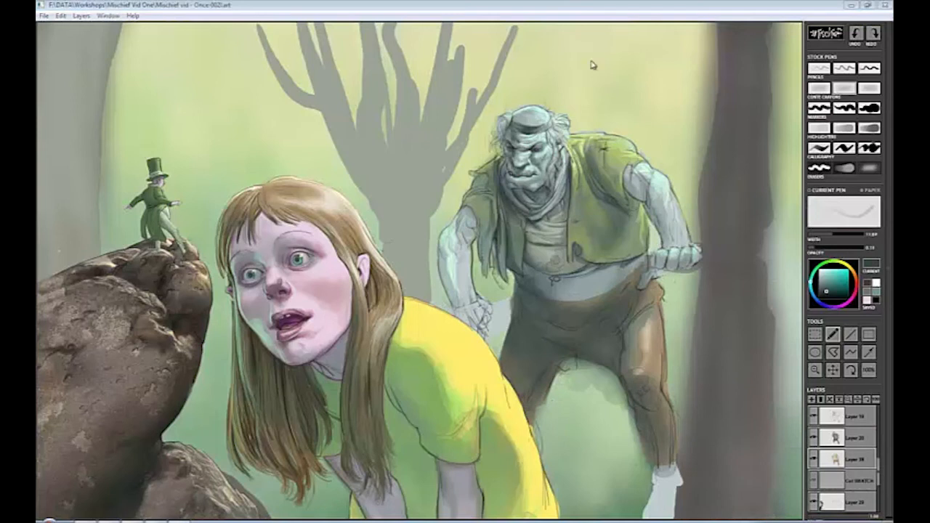
key("e")
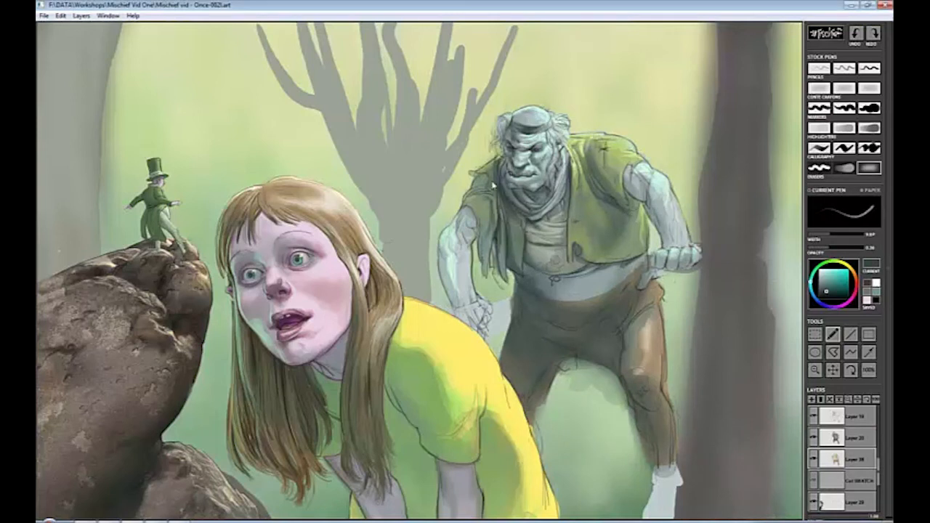
key("b")
scroll(865, 465, "down", 3)
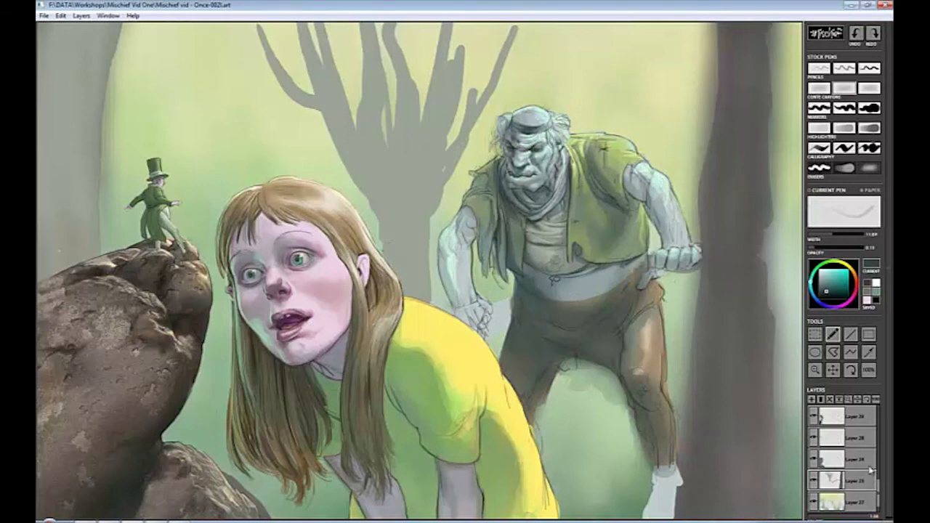
Outline the forked branches and trunk contours of the pale leafless tree with a fine grey pencil on a new layer.
left_click(832, 460)
left_click(819, 68)
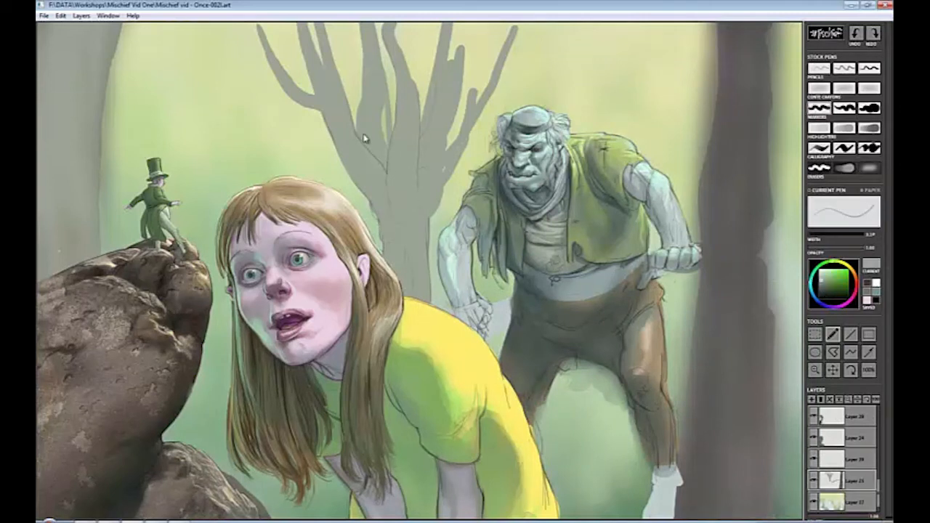
key("alt")
left_click_drag(399, 208, 411, 227)
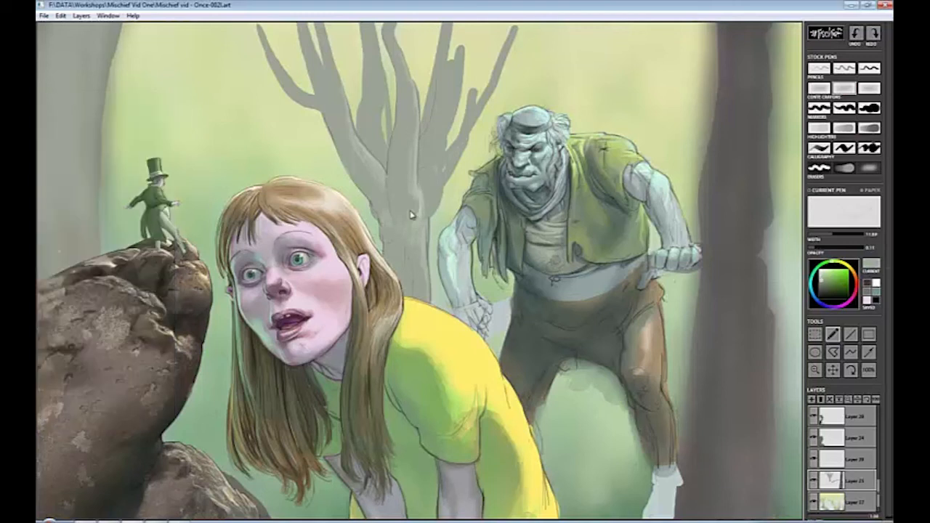
key("3")
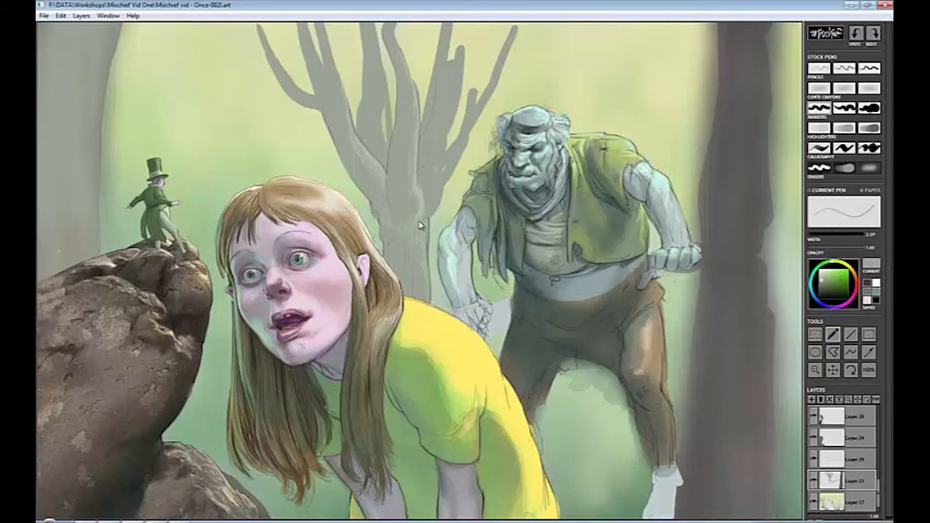
Paint soft pale highlights along the leafless tree's trunk and central branches with a wide, low-opacity crayon in sampled tones.
left_click(388, 181, "alt")
left_click(349, 110, "alt")
left_click(418, 148, "alt")
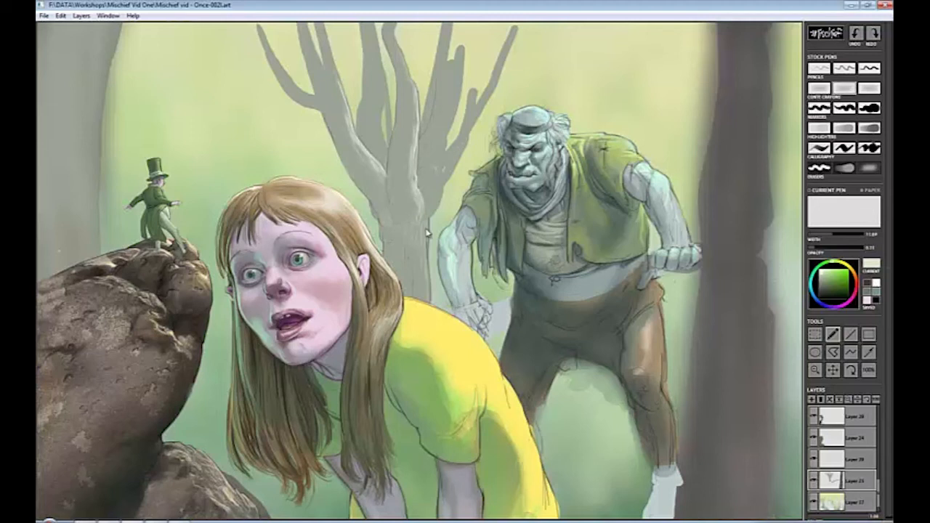
mouse_move(427, 233)
left_mouse_down()
mouse_move(429, 276)
mouse_move(406, 290)
mouse_move(442, 190)
mouse_move(437, 213)
left_mouse_up()
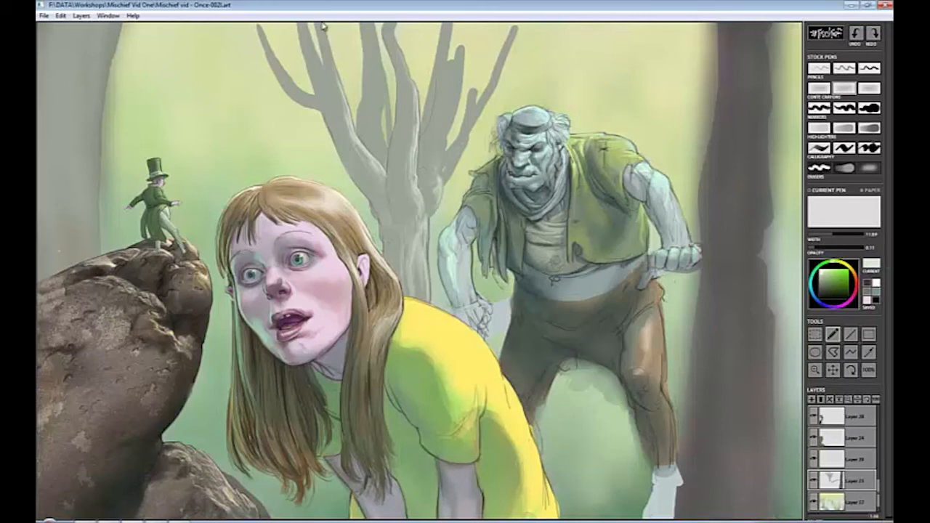
Extend the highlights onto the leafless tree's outer branches and tint the rear branches with warm and yellow-green tones.
mouse_move(322, 26)
left_mouse_down()
mouse_move(317, 84)
mouse_move(345, 100)
left_mouse_up()
left_click(414, 142, "alt")
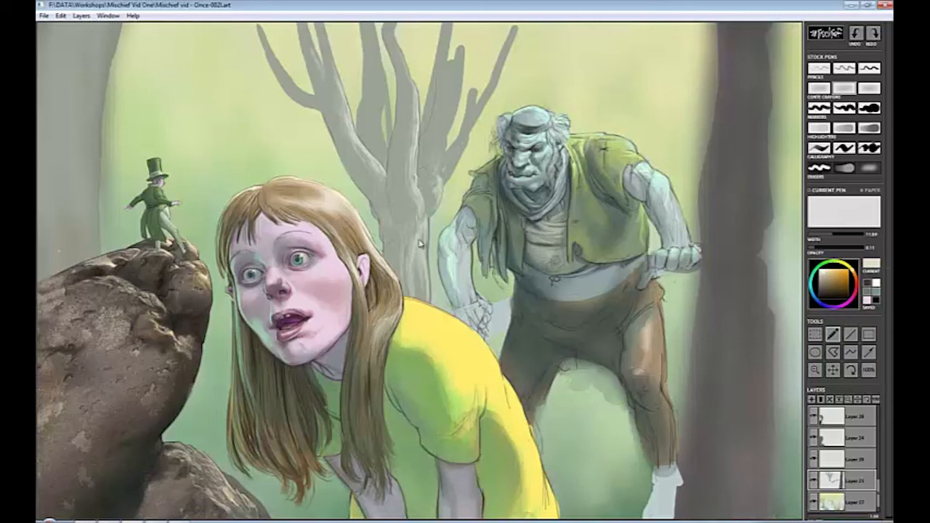
left_click(416, 213, "alt")
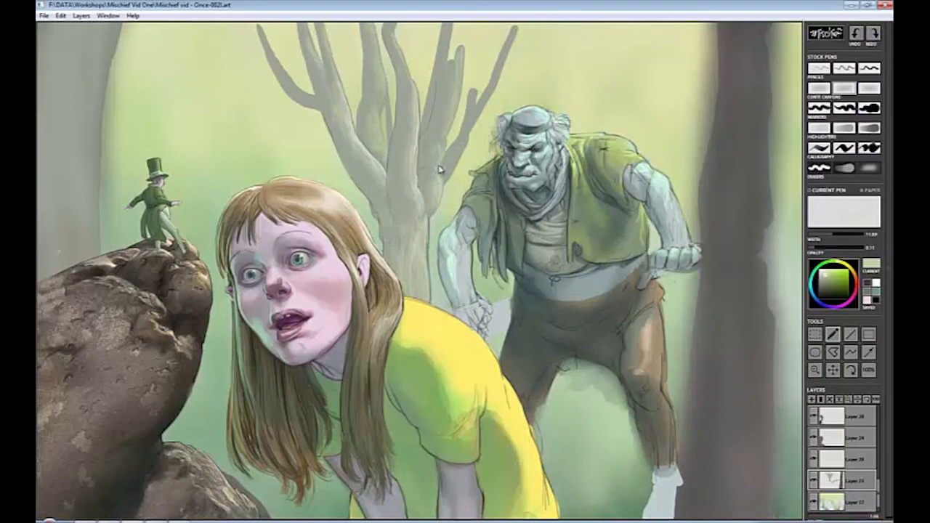
Add dark crayon shading and fine pencil bark lines to the leafless tree, and save the painting as Mischief vid - Once-002m.art.
left_click(422, 241, "alt")
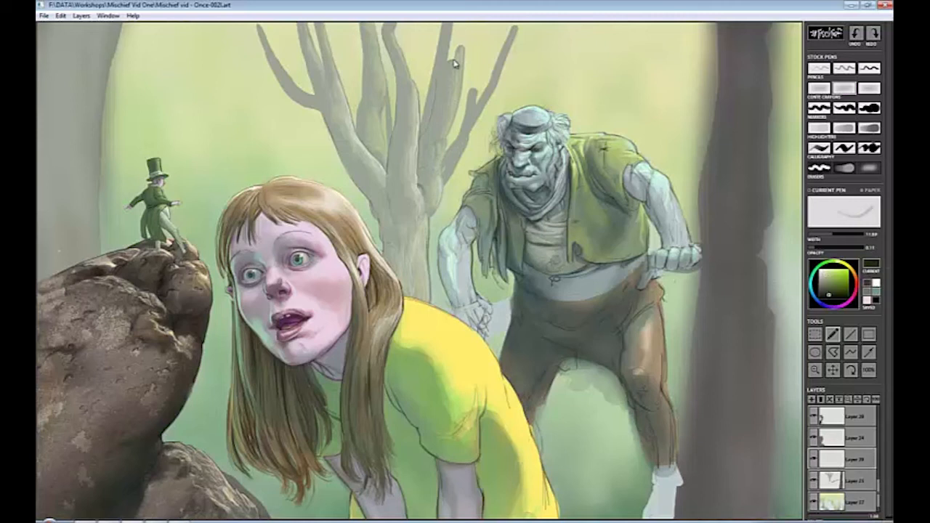
left_click(827, 73)
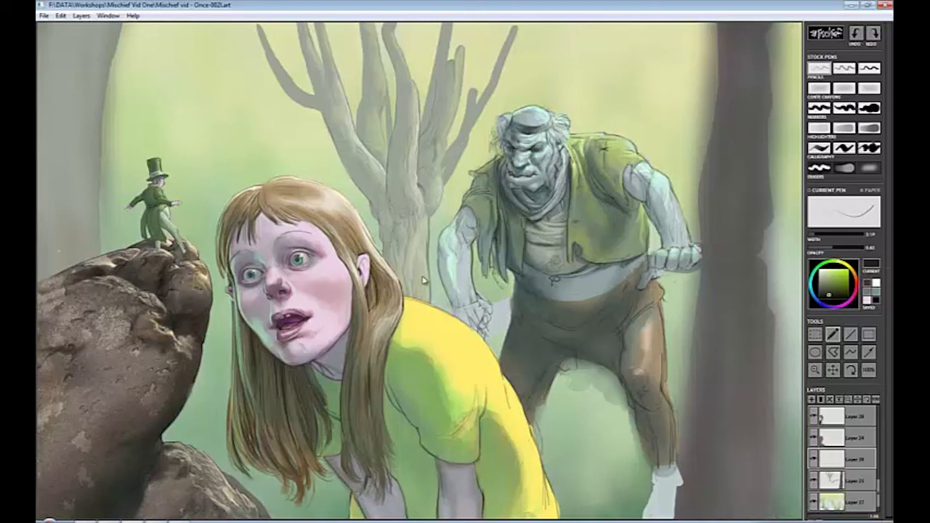
key("ctrl+shift+s")
Carve the edge of the dark trunk facing the ogre into a cleaner, irregular contour on the tree layer with the soft eraser.
left_click(831, 478)
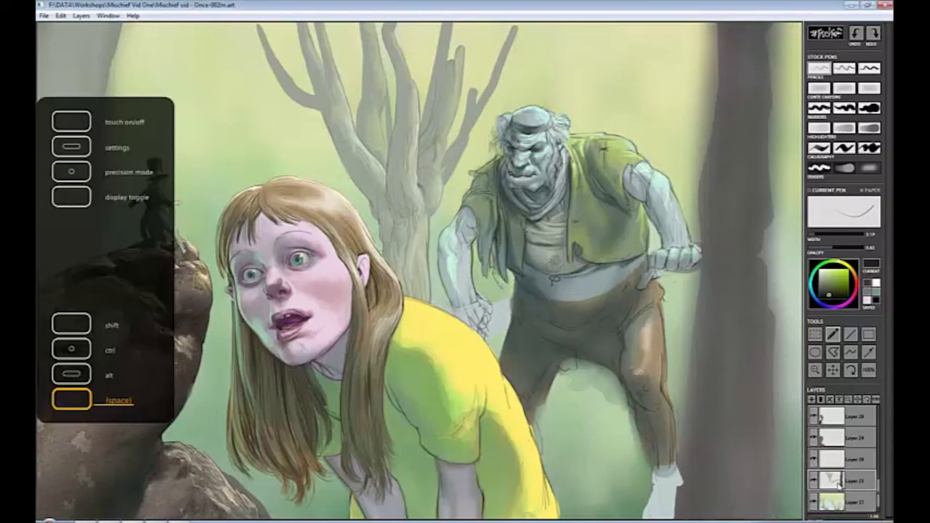
left_click(869, 168)
mouse_move(718, 24)
left_mouse_down()
mouse_move(716, 77)
mouse_move(697, 83)
mouse_move(718, 102)
mouse_move(699, 207)
mouse_move(716, 244)
mouse_move(696, 356)
mouse_move(676, 272)
mouse_move(696, 414)
mouse_move(683, 436)
left_mouse_up()
key("bracketright")
key("bracketright")
key("bracketright")
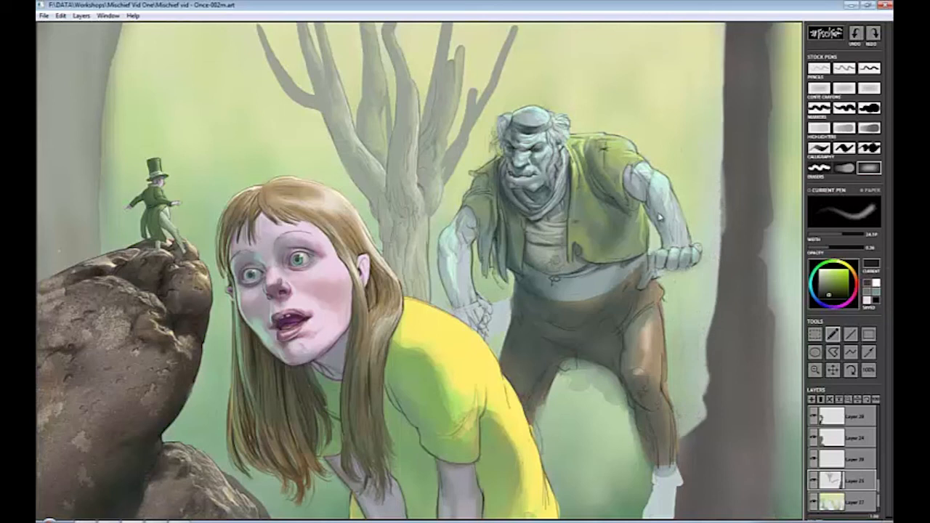
Blend sampled green tones into the background between the ogre and the dark trunk using a very wide, low-opacity crayon.
key("bracketright")
key("bracketright")
key("bracketright")
key("bracketright")
key("bracketright")
key("bracketright")
left_click(697, 207, "alt")
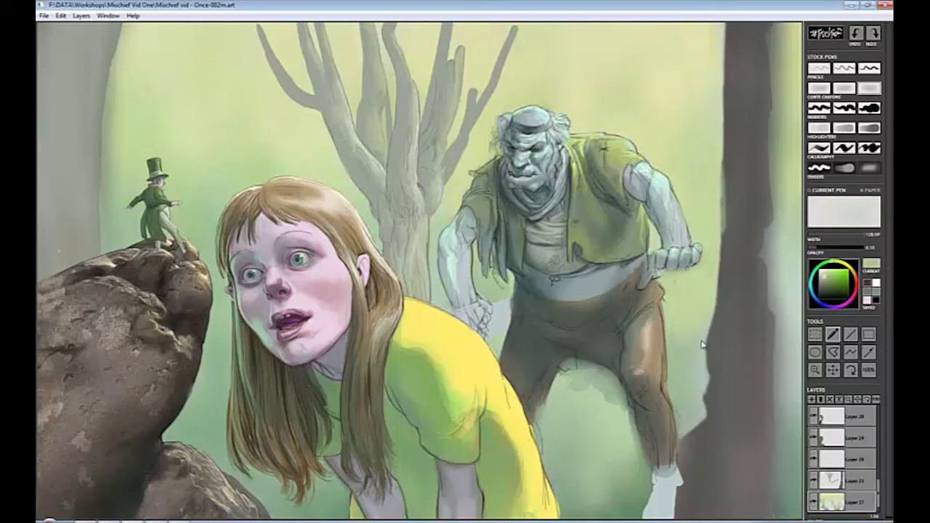
Clean the large tree's edge behind the tiny man with the soft eraser and bring the whole tree into view.
key("e")
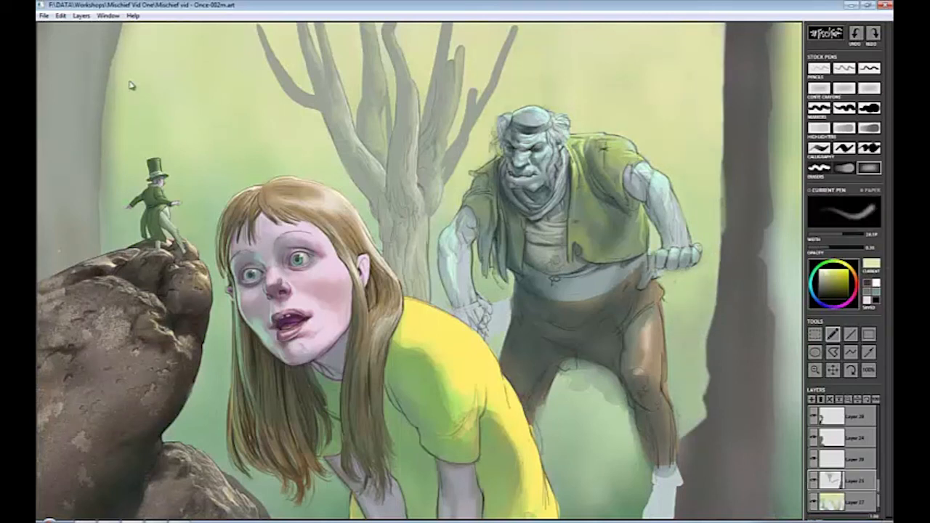
mouse_move(128, 85)
left_mouse_down()
mouse_move(114, 87)
mouse_move(106, 141)
mouse_move(112, 217)
left_mouse_up()
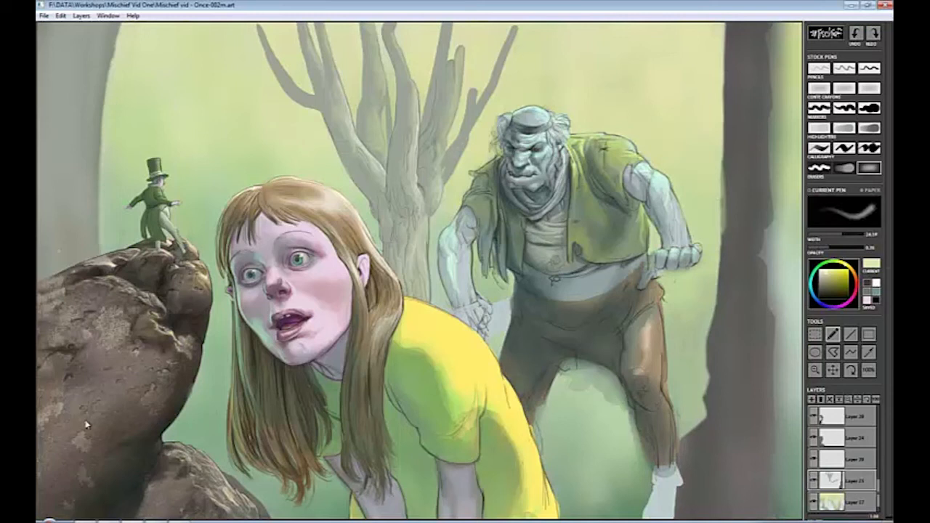
key("b")
key("z")
left_click_drag(496, 280, 306, 393)
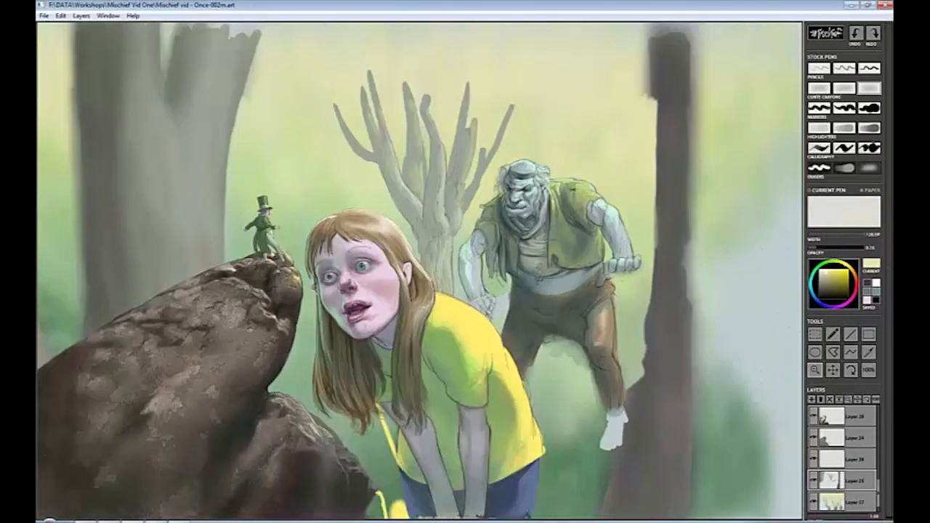
Trim the large tree's outer edge and the notch near the top of the dark trunk with a widened hard eraser.
key("e")
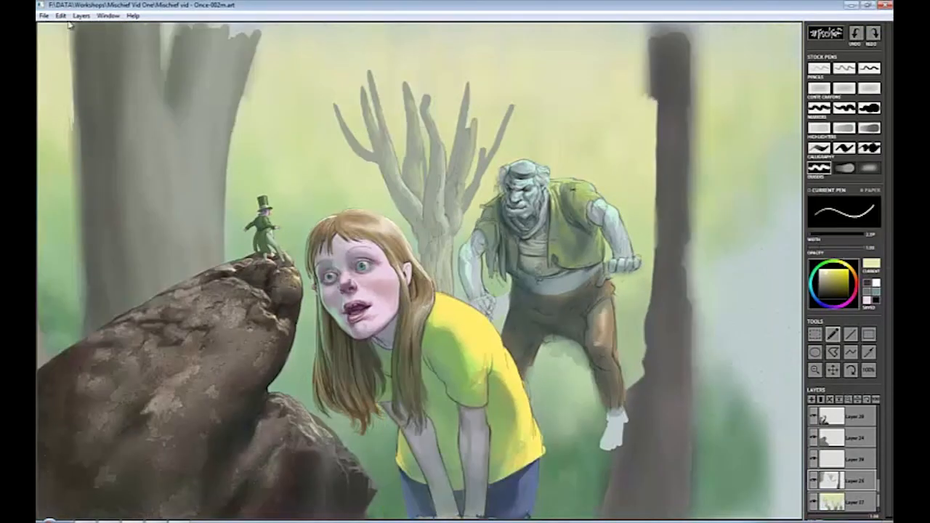
left_click_drag(69, 24, 81, 289)
key("]")
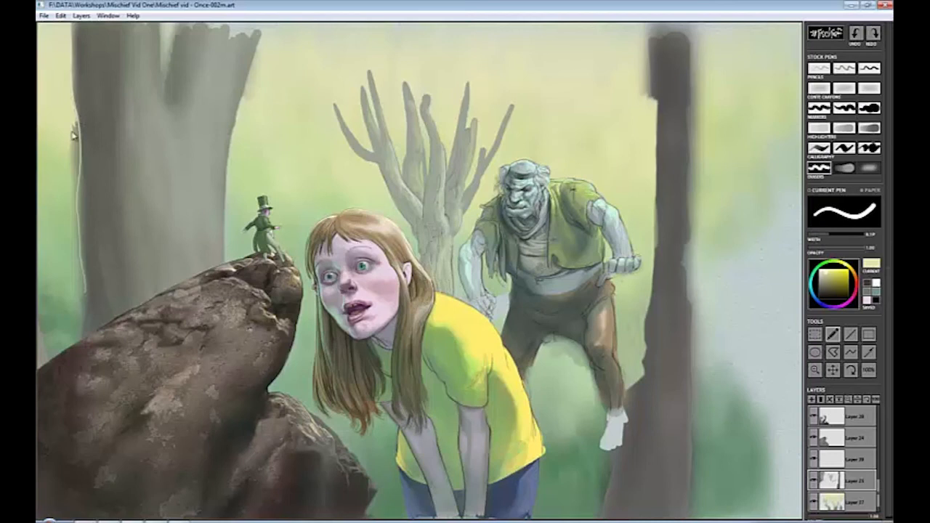
mouse_move(73, 134)
left_mouse_down()
mouse_move(78, 198)
mouse_move(76, 106)
mouse_move(81, 274)
left_mouse_up()
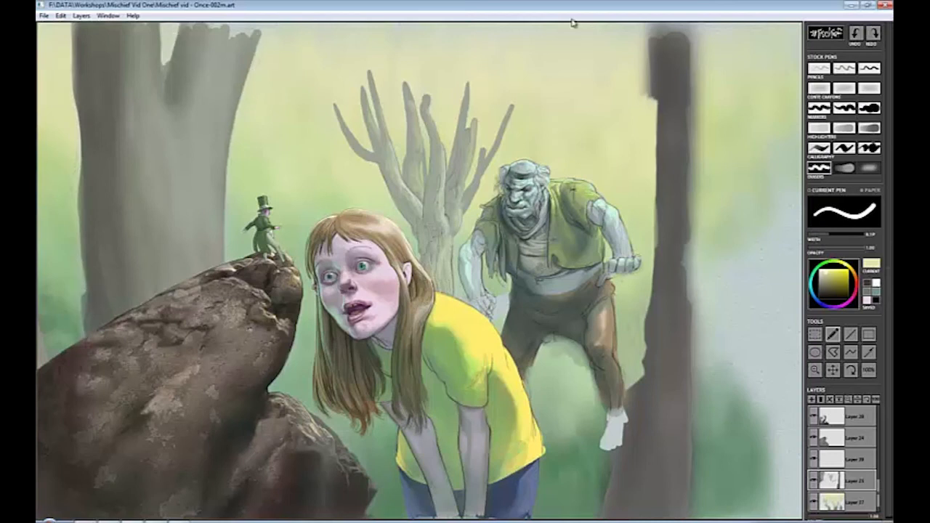
mouse_move(644, 96)
left_mouse_down()
mouse_move(642, 34)
mouse_move(643, 76)
left_mouse_up()
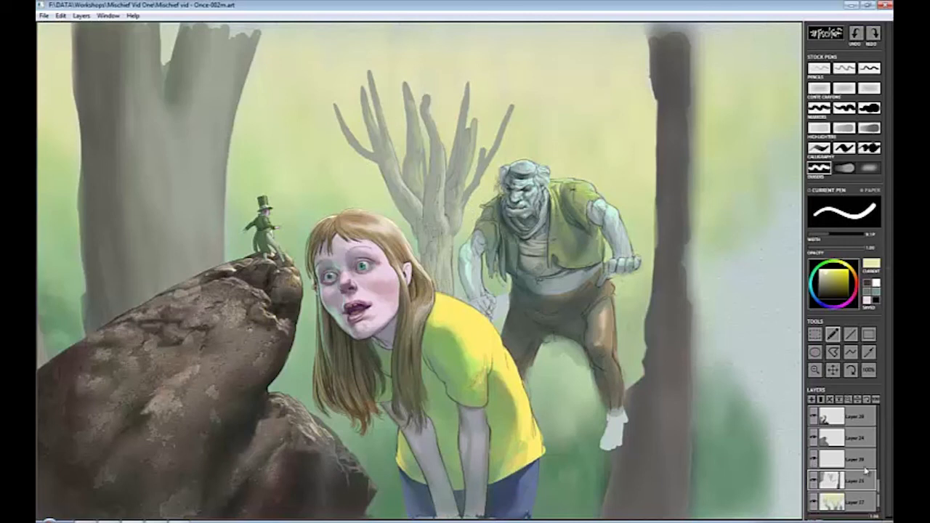
Add a layer above the ogre and paint a thick forked branch in trunk brown from the dark tree across his lower leg.
scroll(843, 457, "down", 5)
scroll(864, 479, "down", 3)
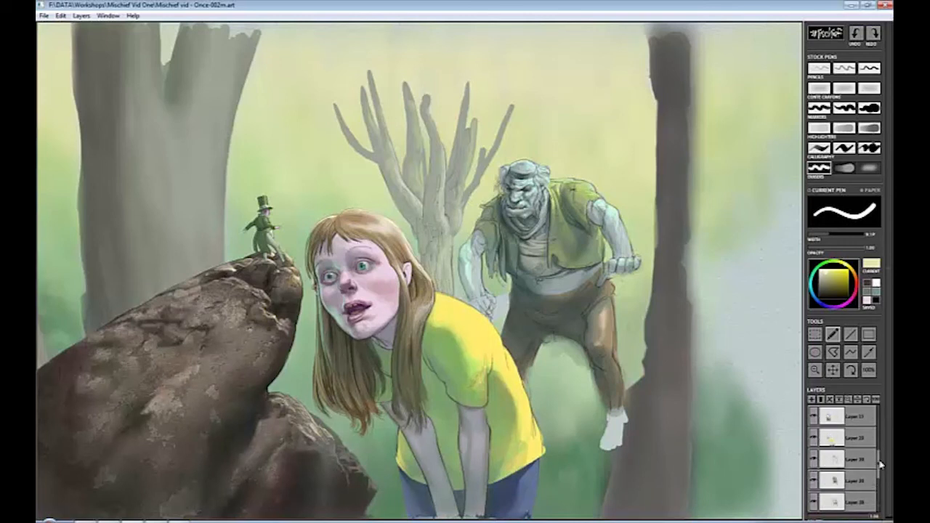
left_click_drag(835, 436, 838, 513)
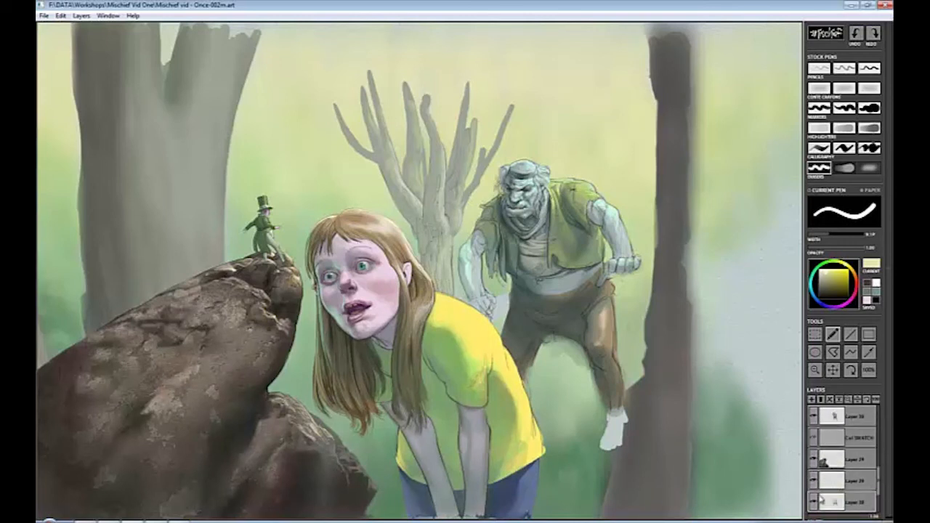
left_click_drag(834, 416, 838, 513)
mouse_move(879, 478)
left_mouse_down()
mouse_move(879, 463)
mouse_move(880, 498)
mouse_move(880, 468)
mouse_move(880, 482)
left_mouse_up()
scroll(813, 503, "down", 2)
key("e")
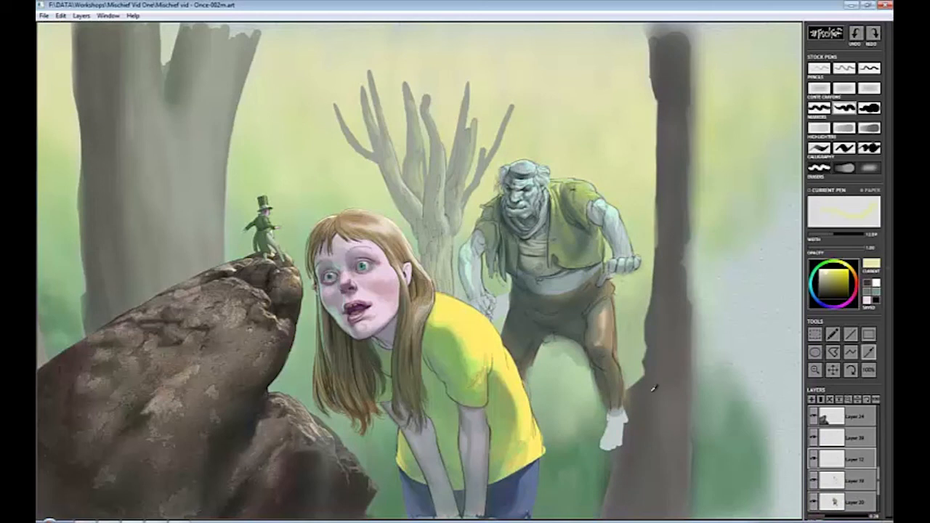
left_click_drag(534, 415, 613, 399)
mouse_move(534, 420)
left_mouse_down()
mouse_move(638, 387)
mouse_move(545, 444)
left_mouse_up()
mouse_move(620, 401)
left_mouse_down()
mouse_move(567, 433)
mouse_move(630, 405)
left_mouse_up()
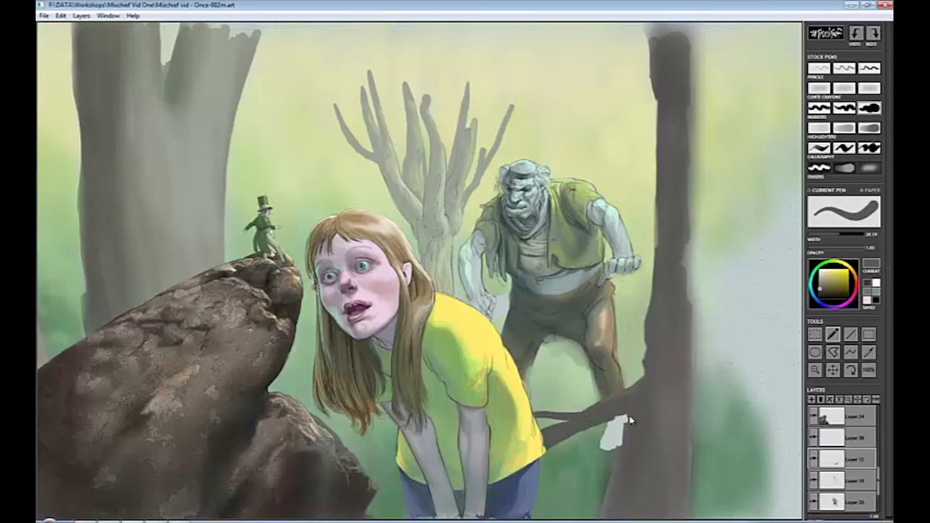
Model the forked branch in front of the ogre's leg with strokes of sampled lighter and darker tones.
left_click(617, 429, "alt")
left_click_drag(547, 434, 616, 401)
left_click(614, 416, "alt")
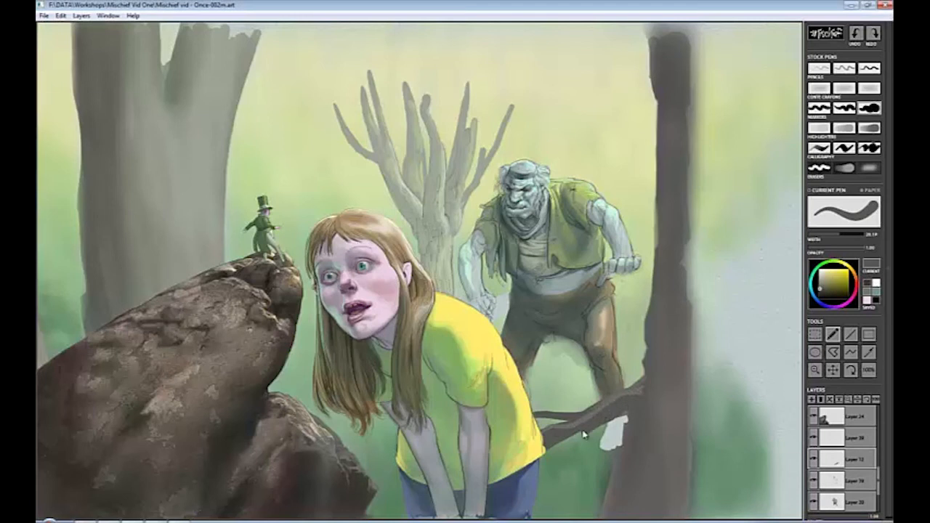
Block in low brown branches on both sides of the girl's hips, between the rock and the dark trunk.
left_click(258, 363, "alt")
left_click_drag(384, 504, 415, 518)
left_click_drag(532, 517, 574, 502)
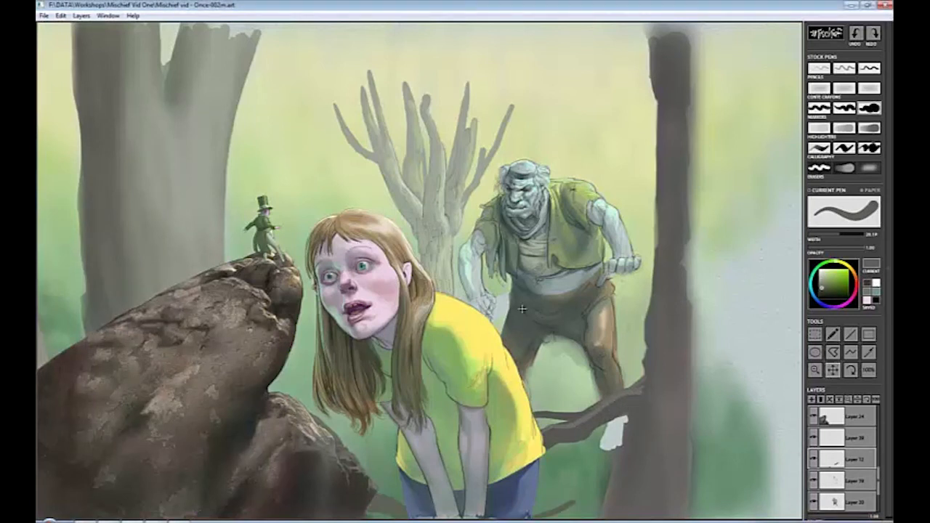
left_click_drag(522, 343, 511, 274)
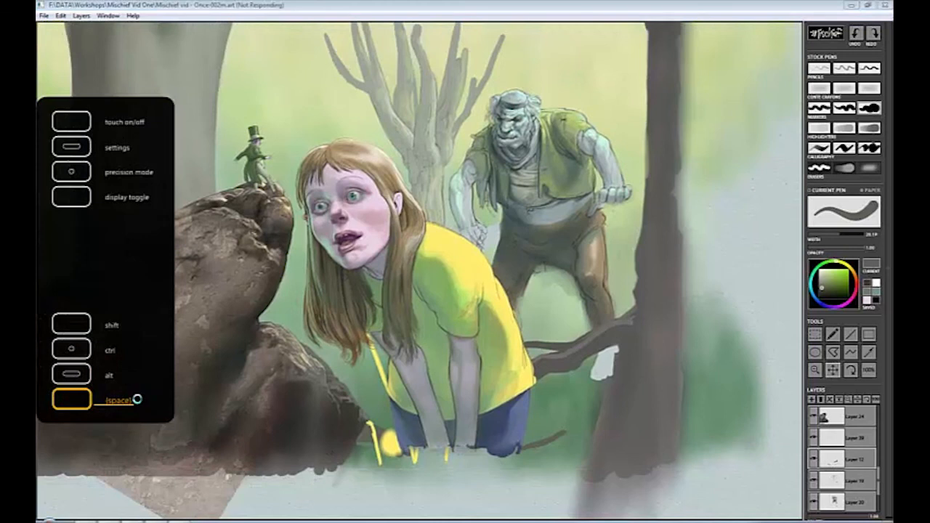
mouse_move(396, 425)
left_mouse_down()
mouse_move(380, 446)
mouse_move(415, 465)
left_mouse_up()
left_click_drag(592, 450, 519, 454)
Paint crisscrossing twigs between the girl's hips and the dark trunk, and a long branch extending diagonally from the rock's base.
left_click_drag(392, 403, 380, 417)
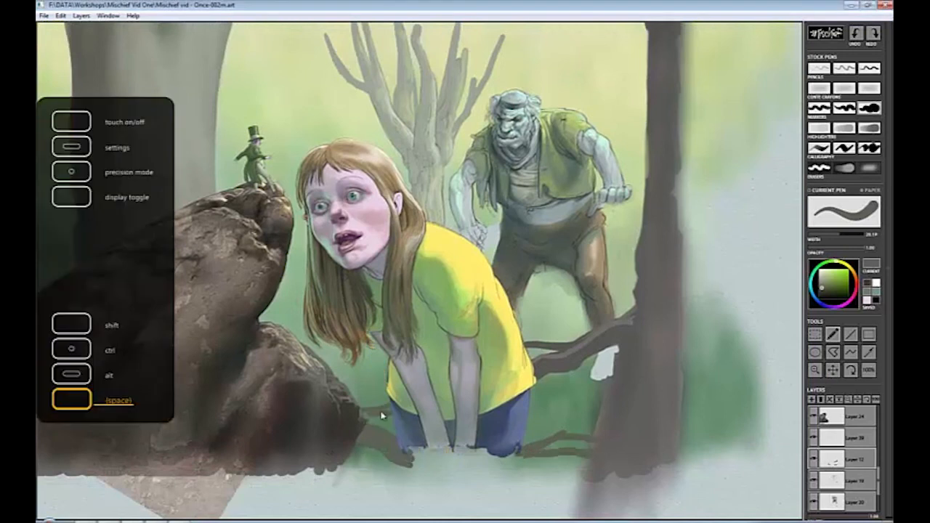
left_click_drag(588, 412, 528, 434)
left_click_drag(549, 433, 519, 452)
left_click_drag(356, 445, 444, 488)
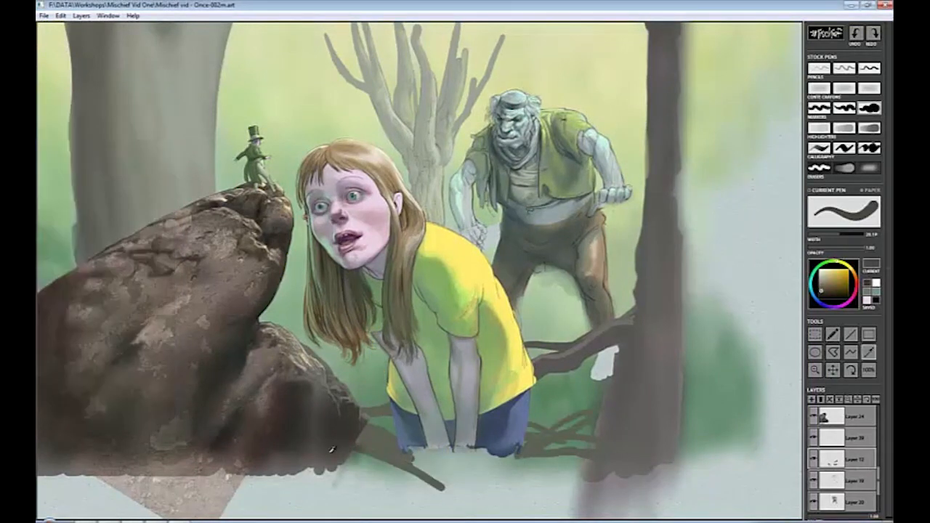
Extend the rock's base down to the lower edge of the scene with wide strokes of sampled dark brown.
left_click(335, 470, "alt")
mouse_move(335, 471)
left_mouse_down()
mouse_move(323, 445)
mouse_move(305, 495)
mouse_move(274, 489)
left_mouse_up()
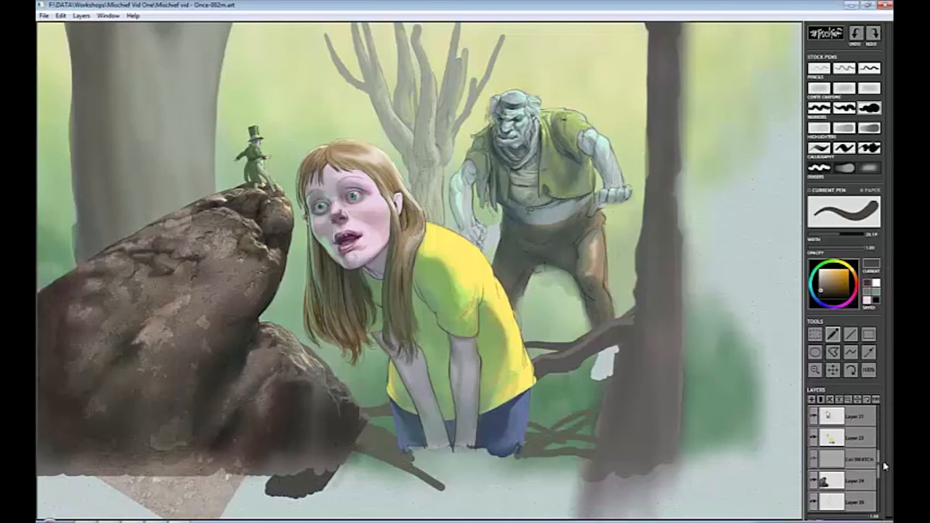
left_click(294, 460, "alt")
mouse_move(341, 465)
left_mouse_down()
mouse_move(283, 494)
mouse_move(51, 501)
left_mouse_up()
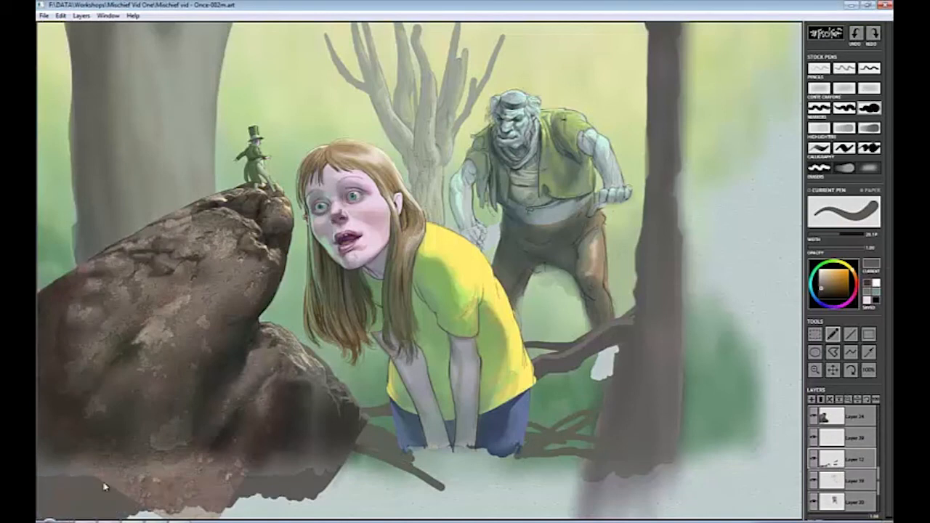
mouse_move(287, 495)
left_mouse_down()
mouse_move(309, 512)
mouse_move(131, 514)
left_mouse_up()
Extend the girl's blue shorts downward into long trouser legs with broad strokes of sampled blues.
scroll(843, 458, "up", 3)
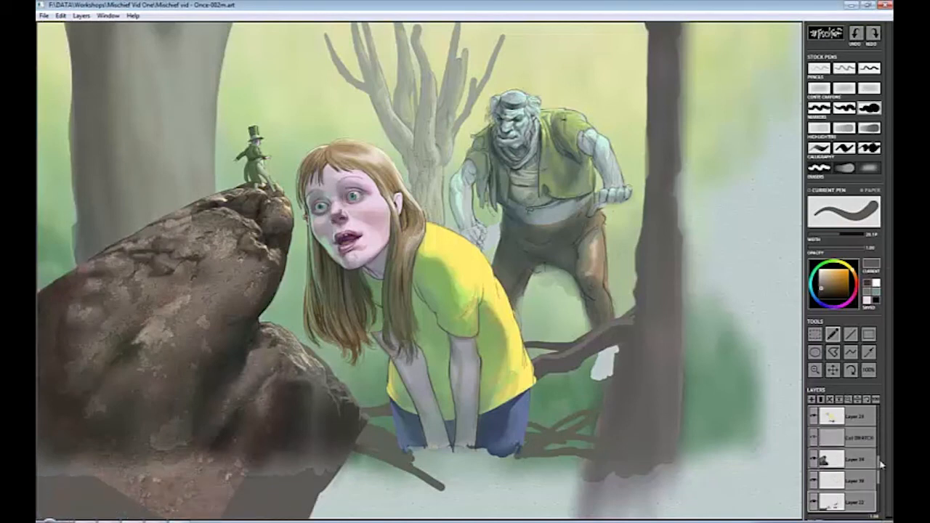
left_click(417, 442, "alt")
left_click_drag(417, 442, 438, 518)
left_click(513, 444, "alt")
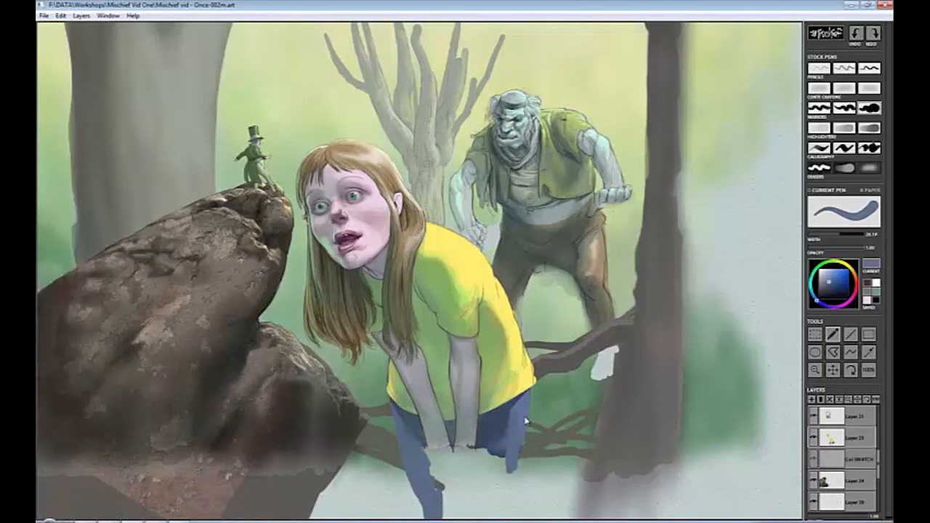
mouse_move(513, 443)
left_mouse_down()
mouse_move(511, 519)
mouse_move(480, 517)
left_mouse_up()
mouse_move(483, 443)
left_mouse_down()
mouse_move(483, 515)
mouse_move(415, 430)
mouse_move(449, 445)
mouse_move(409, 421)
mouse_move(420, 493)
mouse_move(440, 486)
mouse_move(450, 513)
mouse_move(440, 516)
mouse_move(433, 439)
mouse_move(437, 479)
mouse_move(456, 447)
mouse_move(448, 483)
mouse_move(462, 512)
mouse_move(462, 445)
mouse_move(464, 487)
mouse_move(473, 453)
mouse_move(485, 519)
left_mouse_up()
Hide the girl's shading layer and block in her forearms and hands over the trousers with sampled skin tones.
left_click(417, 435, "alt")
scroll(864, 456, "up", 2)
left_click(814, 437)
left_click(419, 490, "alt")
left_click(436, 477, "alt")
left_click(462, 437, "alt")
left_click(475, 440, "alt")
left_click(438, 438, "alt")
mouse_move(437, 479)
left_mouse_down()
mouse_move(444, 448)
mouse_move(487, 512)
left_mouse_up()
Refine the girl's hands and fingers over her trousers, alternating sampled trouser blues with sampled pale skin tones.
left_click(503, 448, "alt")
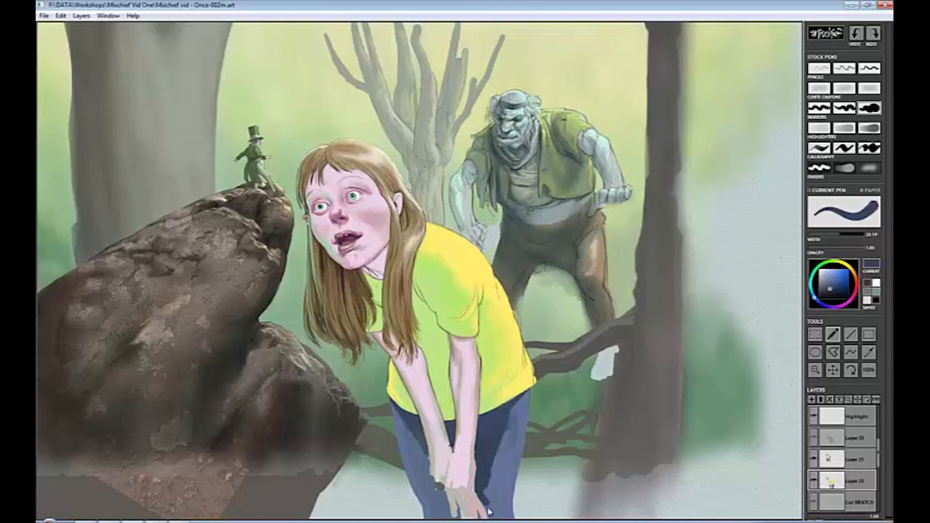
left_click(429, 463, "alt")
left_click_drag(430, 465, 439, 519)
left_click(439, 476, "alt")
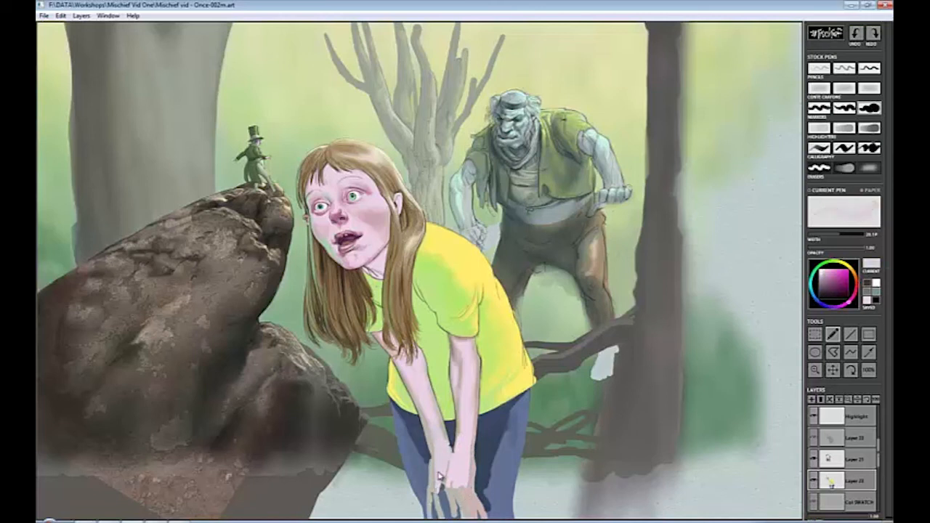
left_click(436, 496, "alt")
left_click_drag(471, 447, 471, 491)
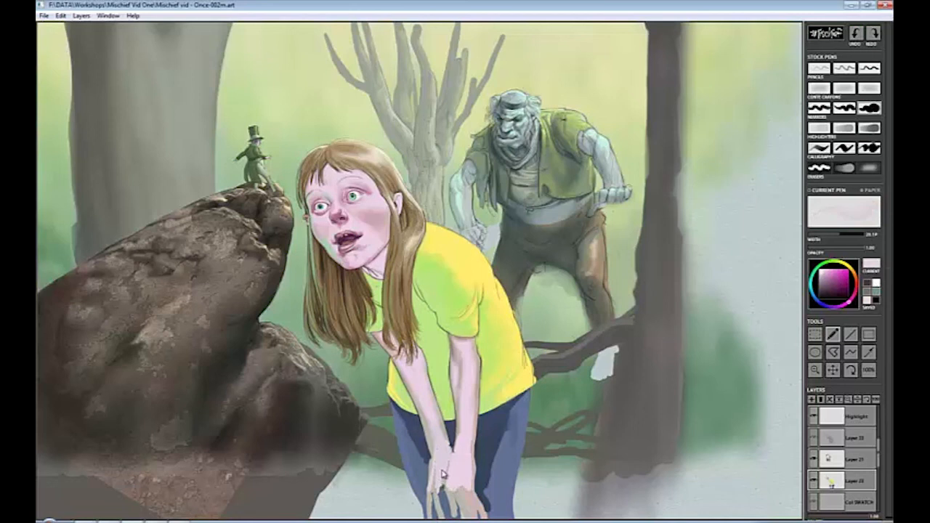
left_click(481, 503, "alt")
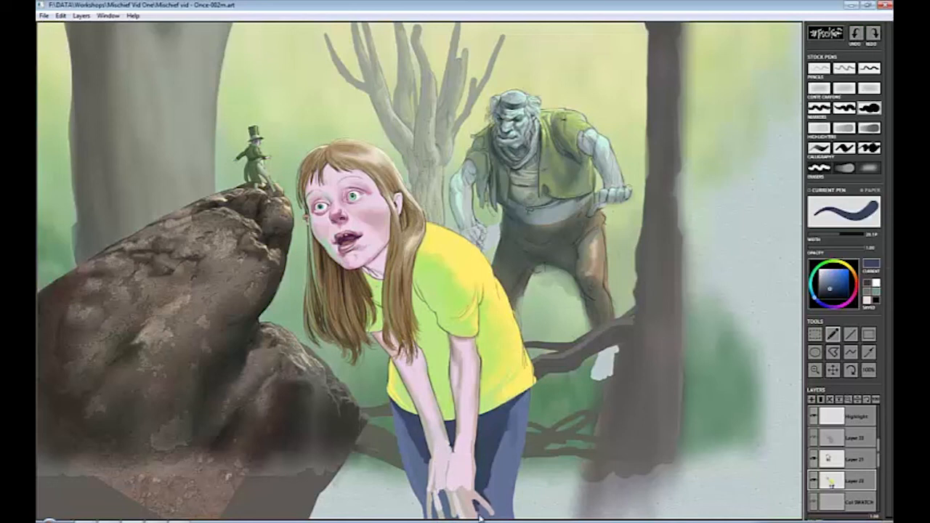
Trim the outer edges of the girl's trouser legs with a resized eraser.
key("e")
left_click_drag(832, 236, 845, 236)
mouse_move(514, 407)
left_mouse_down()
mouse_move(492, 473)
mouse_move(500, 463)
mouse_move(492, 506)
left_mouse_up()
mouse_move(416, 461)
left_mouse_down()
mouse_move(403, 420)
mouse_move(427, 460)
mouse_move(414, 489)
left_mouse_up()
left_click_drag(502, 516, 507, 498)
Fill the ground behind the girl and trunk with broad marker strokes of sampled green on the bottommost background layer.
left_click_drag(878, 451, 878, 501)
left_click(855, 502)
left_click(870, 108)
left_click(375, 396, "alt")
mouse_move(384, 500)
left_mouse_down()
mouse_move(498, 516)
mouse_move(605, 515)
mouse_move(794, 483)
mouse_move(719, 464)
mouse_move(693, 448)
left_mouse_up()
On the tree layer, widen the dark trunk beside the ogre with long vertical strokes of sampled browns ending in a root.
left_click(855, 481)
left_click(668, 47, "alt")
mouse_move(677, 30)
left_mouse_down()
mouse_move(706, 65)
mouse_move(741, 468)
mouse_move(668, 336)
mouse_move(667, 469)
left_mouse_up()
left_click(683, 148, "alt")
left_click_drag(646, 22, 653, 199)
left_click(701, 43, "alt")
mouse_move(698, 35)
left_mouse_down()
mouse_move(715, 94)
mouse_move(697, 259)
mouse_move(696, 201)
mouse_move(715, 371)
left_mouse_up()
mouse_move(725, 290)
left_mouse_down()
mouse_move(727, 395)
mouse_move(742, 436)
left_mouse_up()
left_click(686, 139, "alt")
left_click_drag(686, 140, 710, 396)
left_click_drag(706, 334, 748, 479)
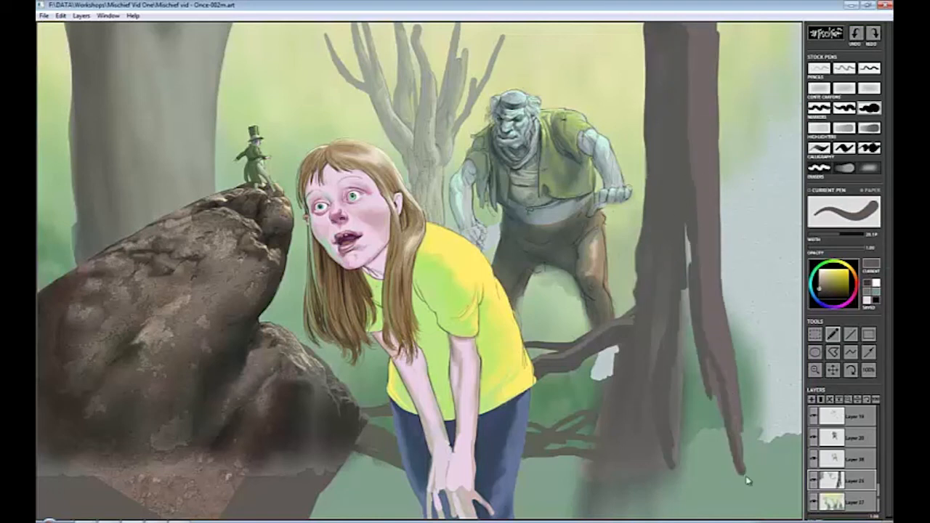
Fill the gap between the old trunk and the added strip with brown, and flare its outer root downward.
left_click_drag(709, 360, 716, 398)
left_click_drag(689, 25, 689, 137)
key("2")
left_click_drag(696, 35, 700, 259)
mouse_move(686, 143)
left_mouse_down()
mouse_move(708, 366)
mouse_move(720, 372)
left_mouse_up()
key("1")
mouse_move(689, 236)
left_mouse_down()
mouse_move(712, 426)
mouse_move(758, 487)
left_mouse_up()
mouse_move(684, 391)
left_mouse_down()
mouse_move(702, 438)
mouse_move(676, 468)
left_mouse_up()
Paint grooves and root ridges down the base of the dark trunk and smooth its edge facing the ogre.
left_click(660, 333, "alt")
left_click_drag(656, 352, 651, 423)
left_click_drag(664, 339, 670, 400)
left_click_drag(704, 330, 763, 485)
left_click_drag(749, 444, 774, 490)
left_click(639, 348, "alt")
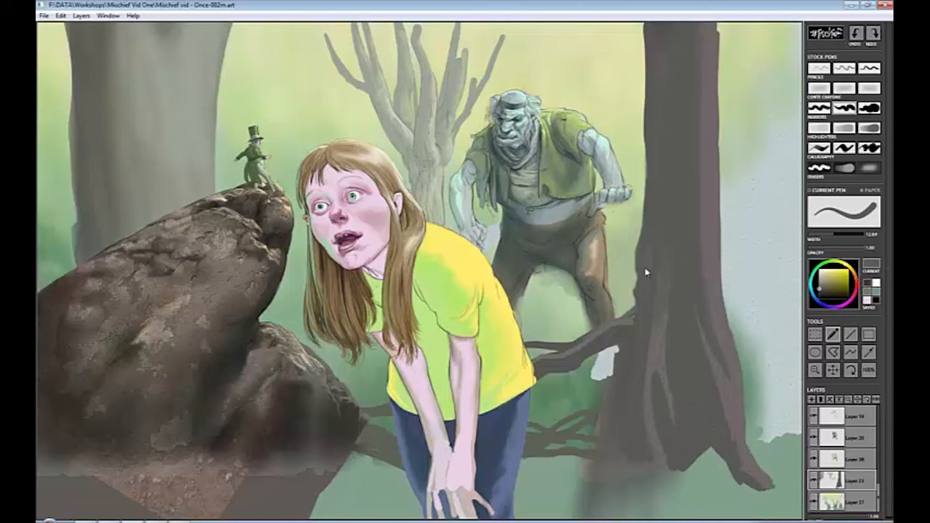
left_click_drag(638, 254, 635, 287)
left_click_drag(636, 302, 640, 228)
left_click_drag(645, 149, 645, 189)
Shade the trunk's outer edge and paint long roots spreading from its base over the green ground.
left_click(709, 179, "alt")
left_click_drag(721, 212, 728, 322)
mouse_move(690, 402)
left_mouse_down()
mouse_move(691, 452)
mouse_move(677, 327)
left_mouse_up()
left_click_drag(694, 436, 733, 504)
left_click_drag(698, 467, 733, 509)
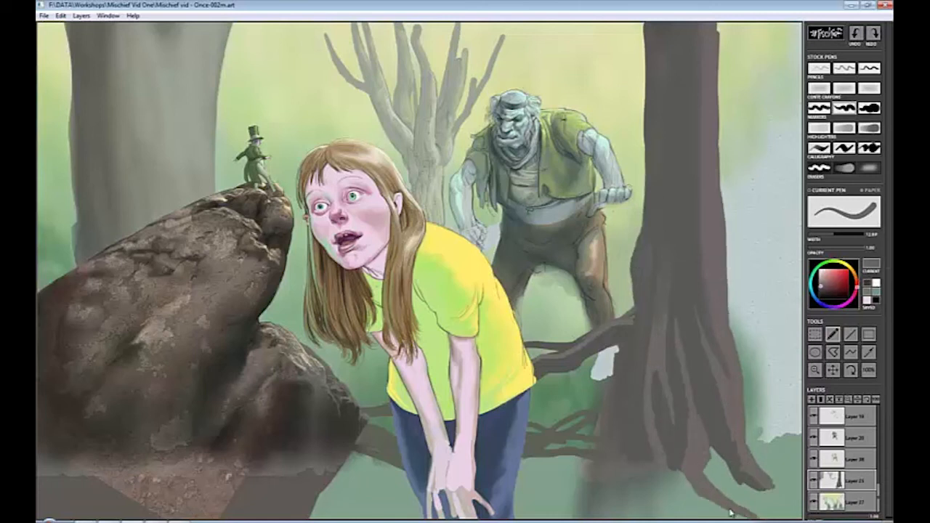
left_click_drag(730, 452, 776, 481)
left_click_drag(735, 418, 800, 449)
left_click(749, 432, "alt")
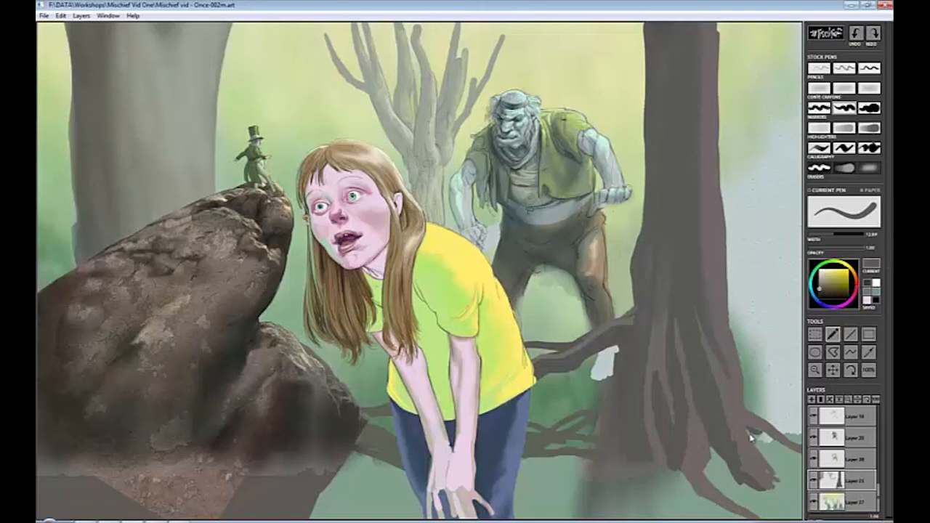
left_click_drag(748, 433, 770, 446)
Trim the trunk base on the side facing the girl and thicken the central root with sampled brown.
key("e")
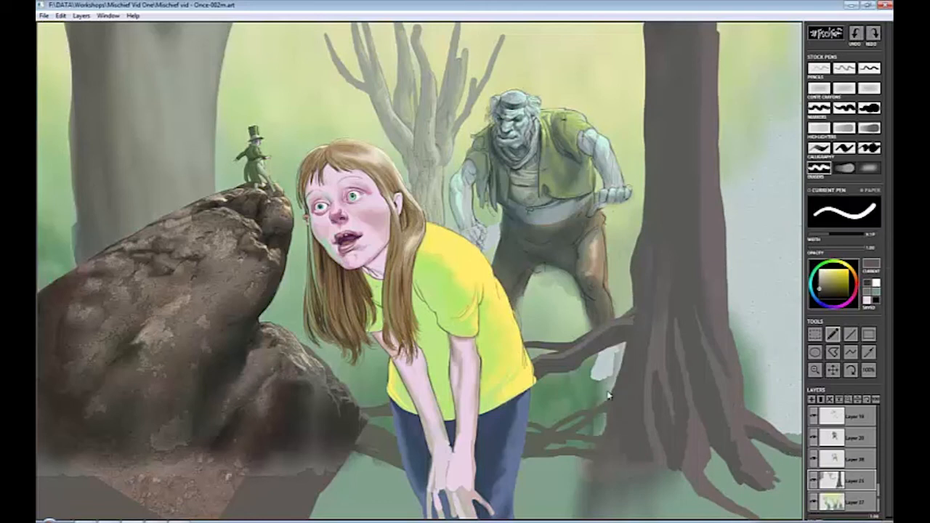
left_click(603, 432, "alt")
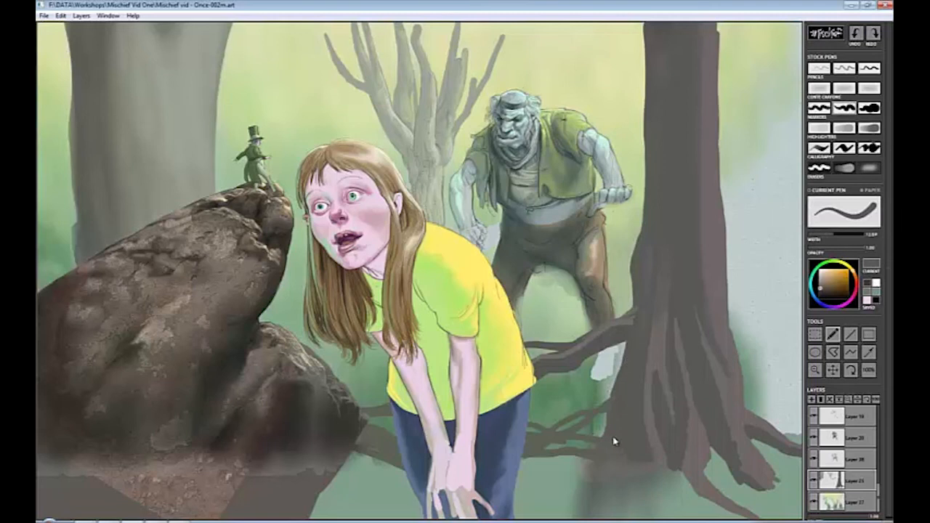
mouse_move(681, 471)
left_mouse_down()
mouse_move(696, 502)
mouse_move(728, 512)
left_mouse_up()
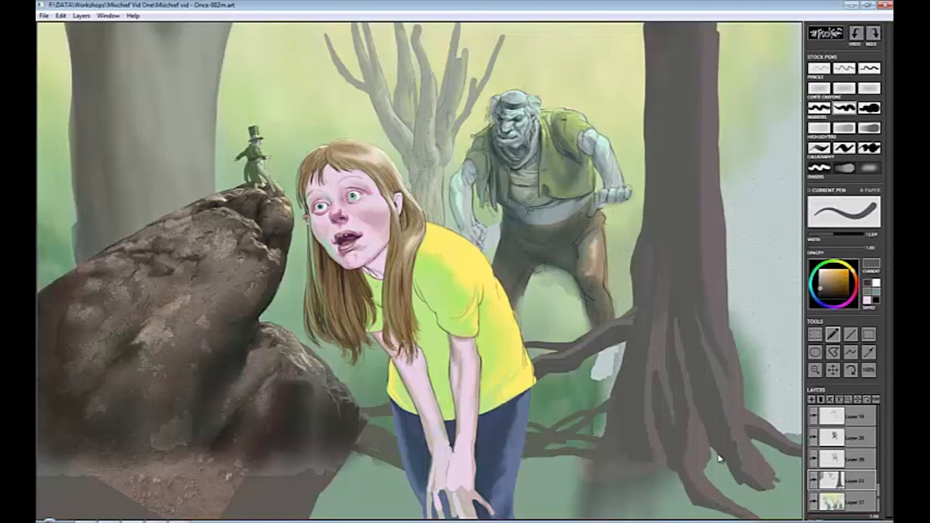
Erase the upper branch running from the girl's shirt to the dark trunk across the ogre's leg.
left_click_drag(879, 497, 879, 471)
key("e")
mouse_move(590, 355)
left_mouse_down()
mouse_move(625, 321)
mouse_move(532, 357)
left_mouse_up()
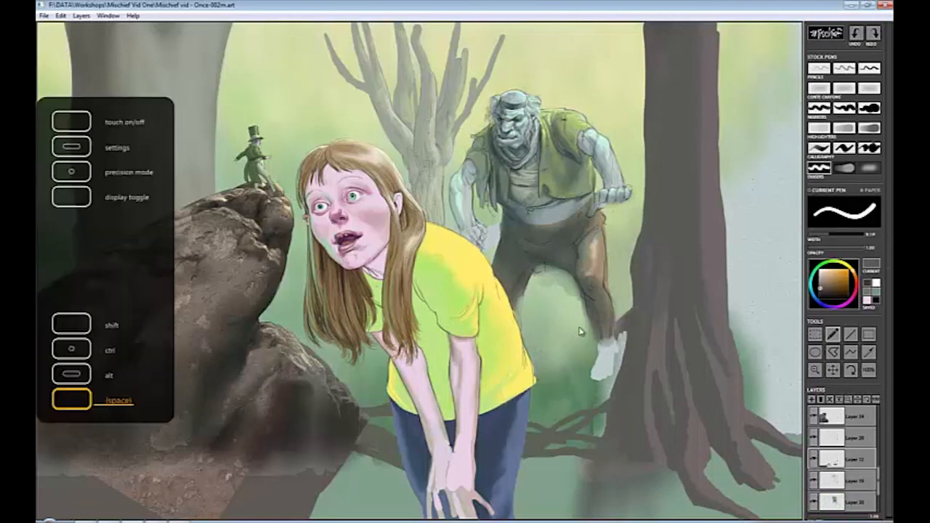
left_click_drag(879, 472, 887, 443)
scroll(886, 442, "down", 3)
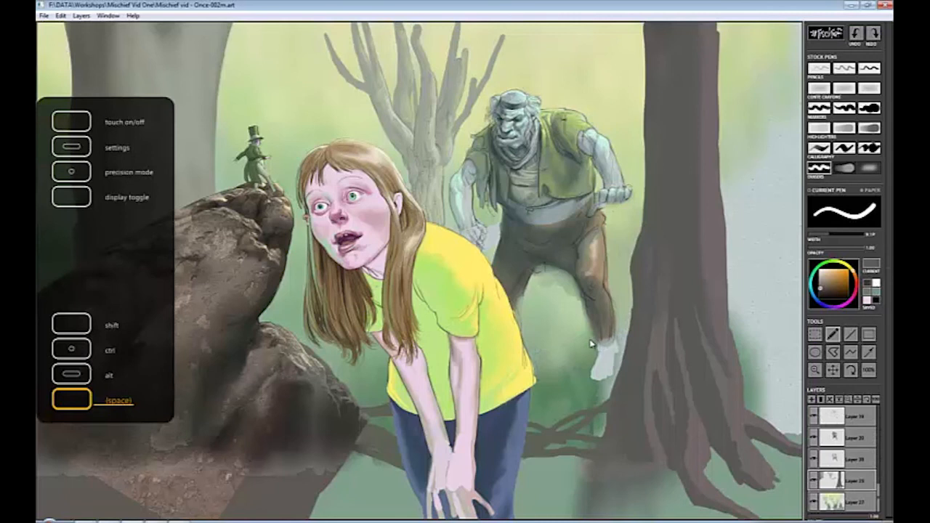
Darken the lower part of the rock and paint a diagonal crack in it with sampled dark browns.
left_click(592, 344, "alt")
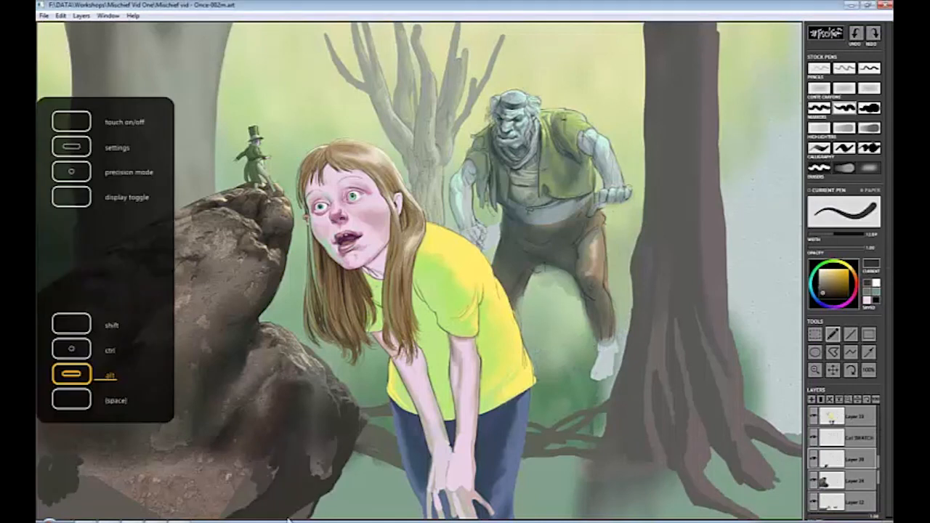
left_click_drag(204, 451, 184, 484)
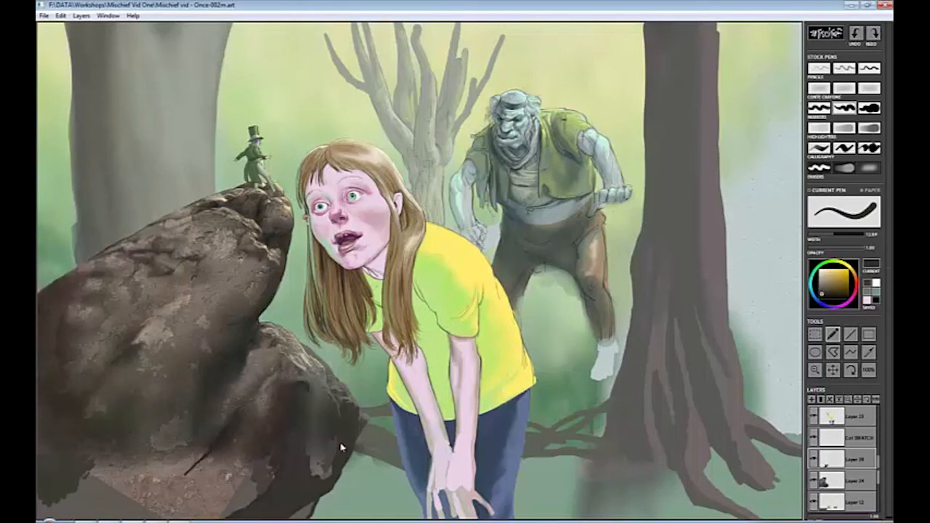
left_click(233, 489, "alt")
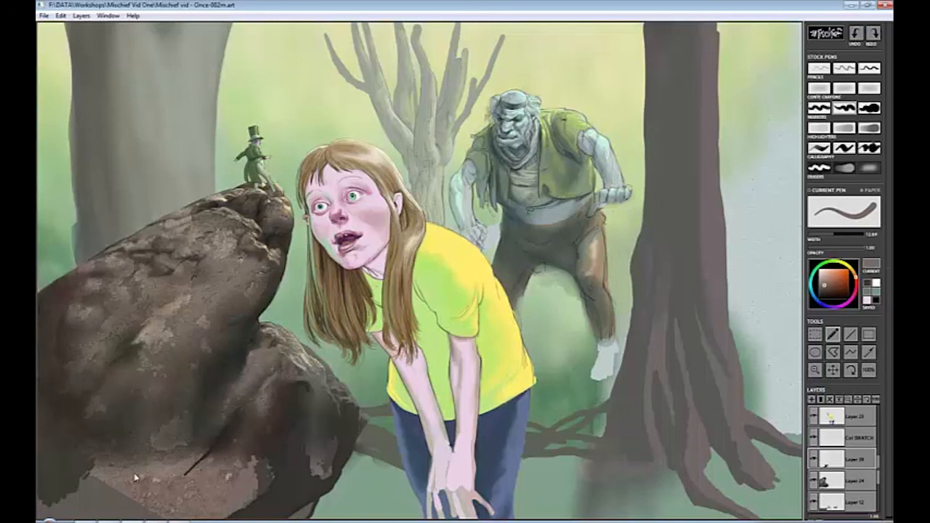
key("2")
left_click(279, 451, "alt")
mouse_move(257, 457)
left_mouse_down()
mouse_move(247, 474)
mouse_move(198, 451)
mouse_move(187, 462)
left_mouse_up()
Blend the flat patches at the rock's base into its texture with soft crayon strokes of sampled browns.
left_click(259, 499, "alt")
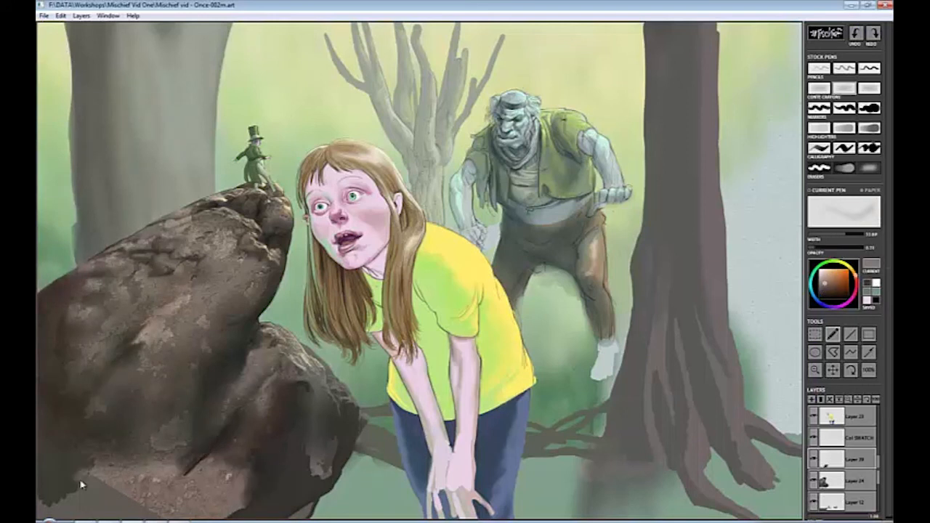
left_click(66, 480, "alt")
mouse_move(66, 479)
left_mouse_down()
mouse_move(51, 509)
mouse_move(127, 476)
mouse_move(192, 465)
mouse_move(142, 509)
left_mouse_up()
left_click(218, 450, "alt")
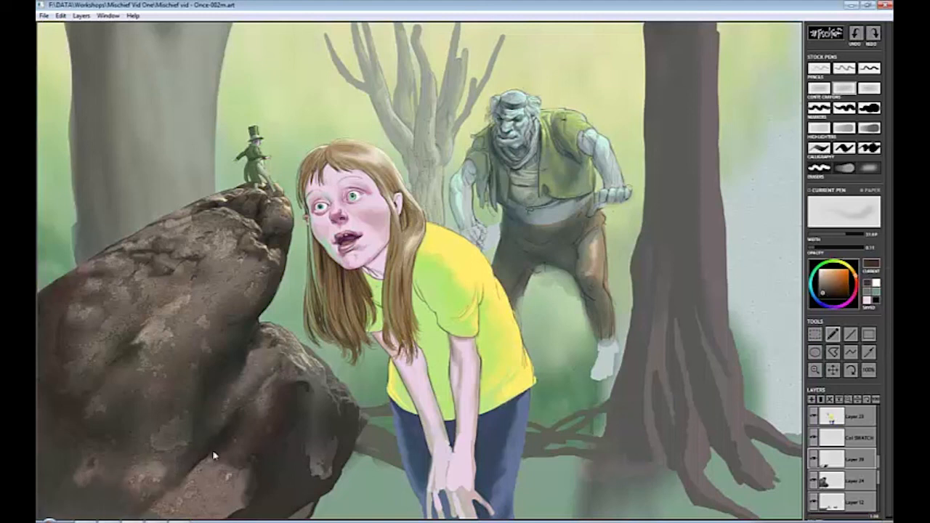
mouse_move(218, 450)
left_mouse_down()
mouse_move(213, 465)
mouse_move(141, 514)
left_mouse_up()
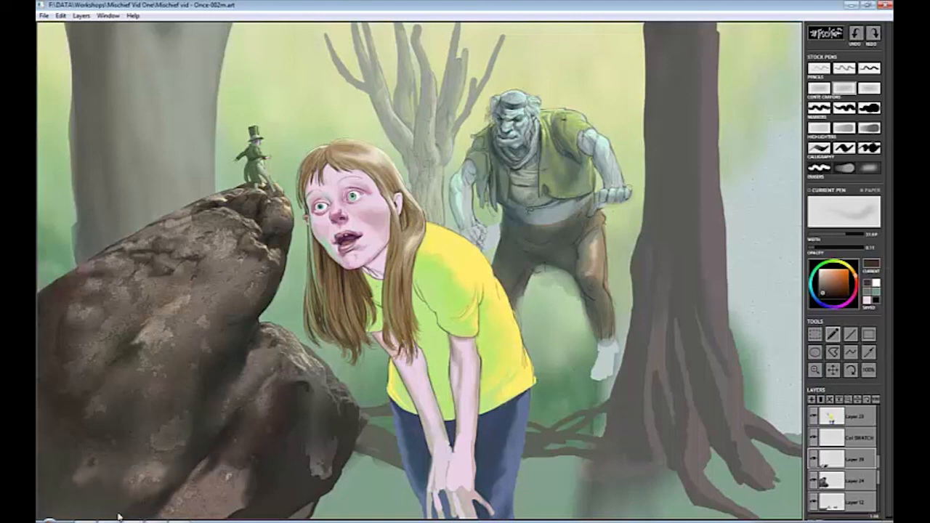
Shade the rock's base into rounded dark lumps with a wide soft crayon and fine lines, and clean its outer edge.
left_click(869, 88)
mouse_move(218, 490)
left_mouse_down()
mouse_move(239, 501)
mouse_move(254, 485)
left_mouse_up()
left_click(277, 461, "alt")
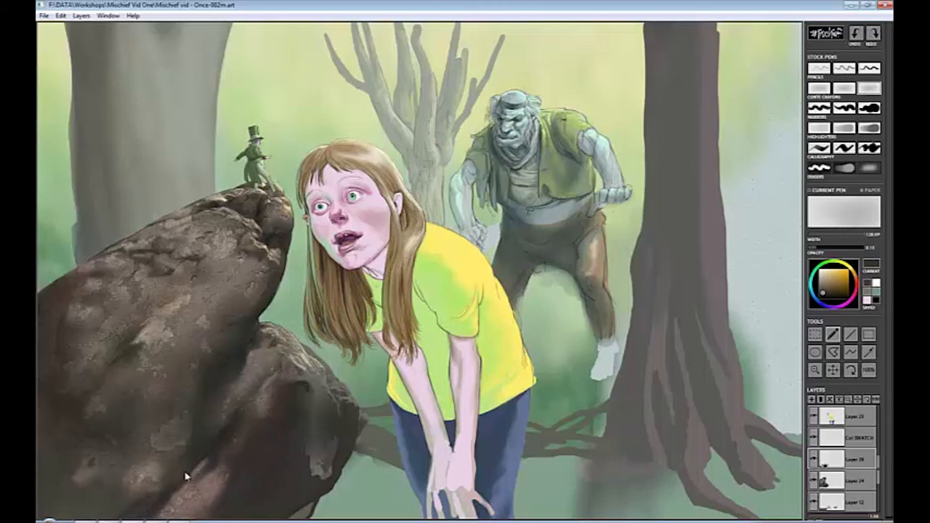
left_click(820, 108)
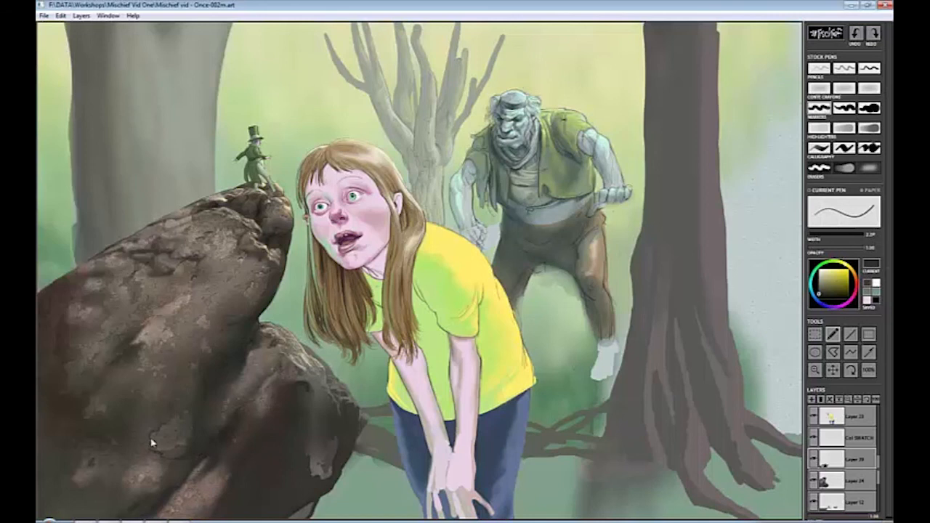
key("2")
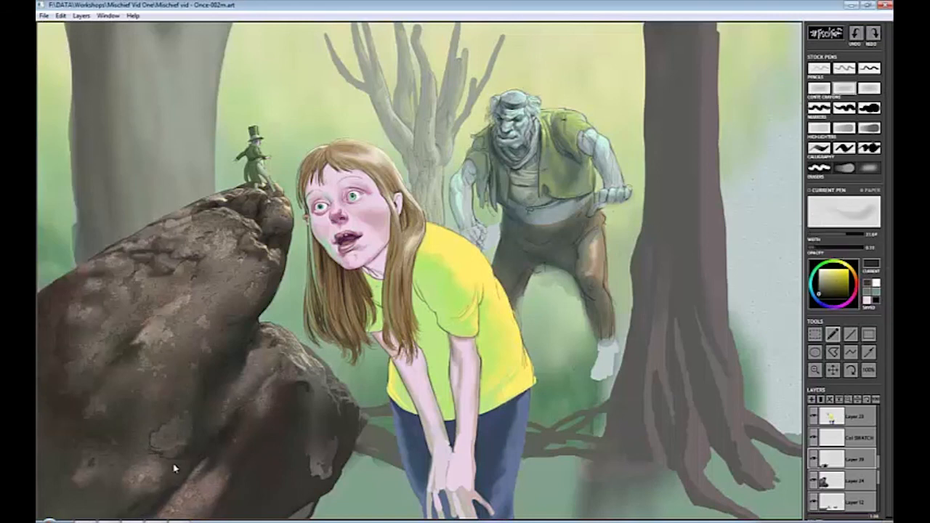
key("3")
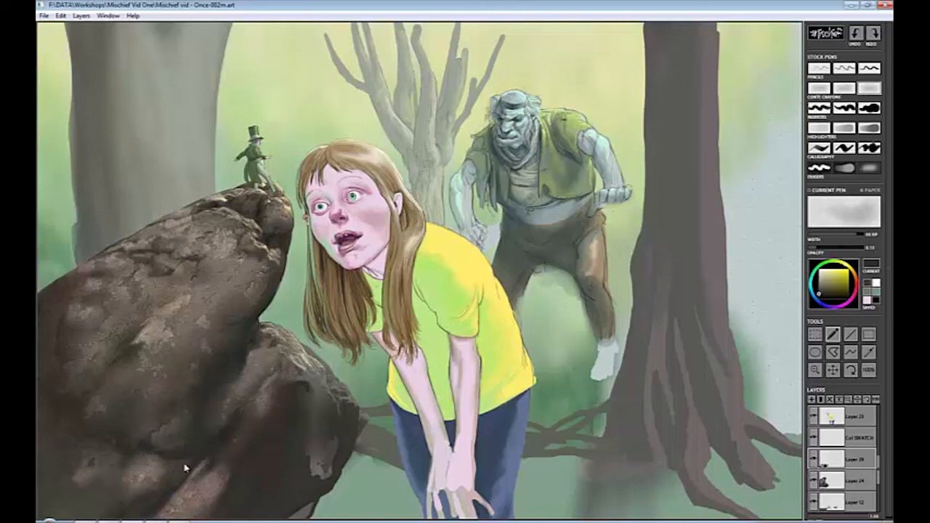
key("e")
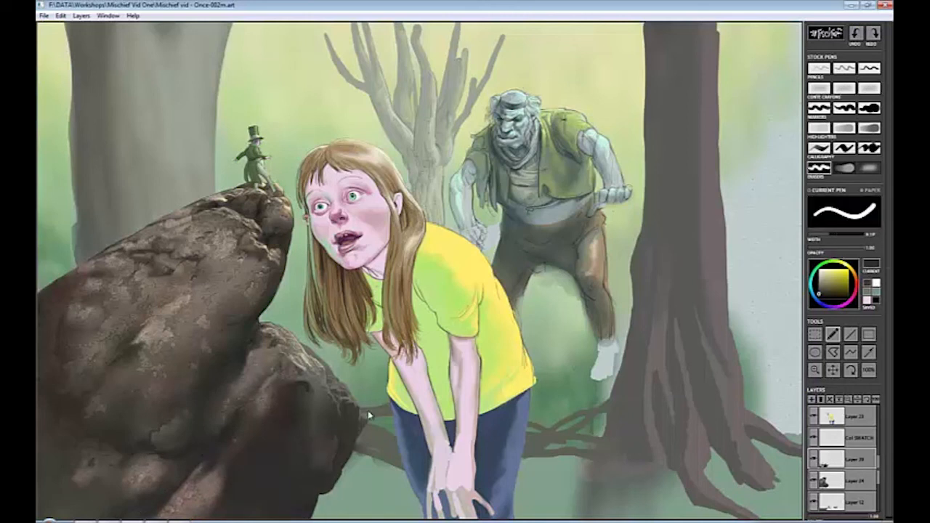
On the DRAW 1 layer, outline the girl's arms, fingers and shirt folds with fine dark pencil lines, erasing stray marks.
key("p")
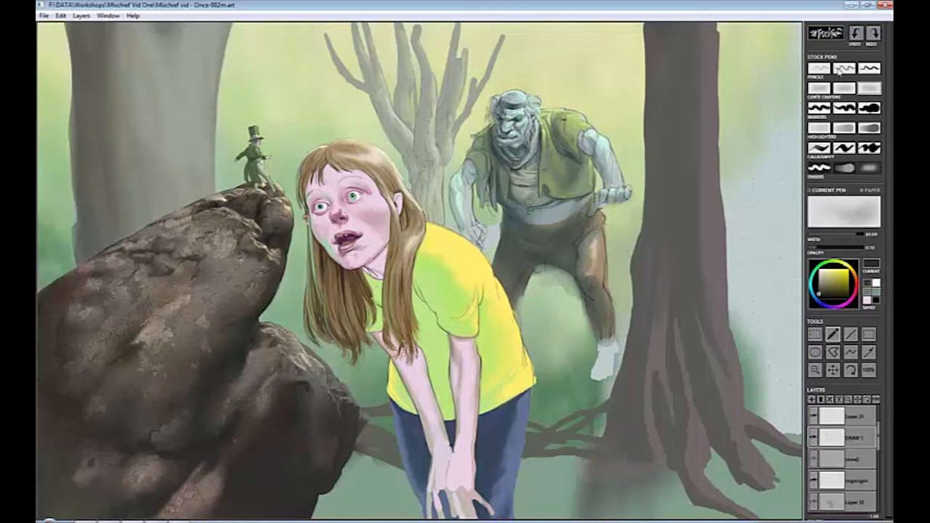
scroll(518, 467, "up", 4)
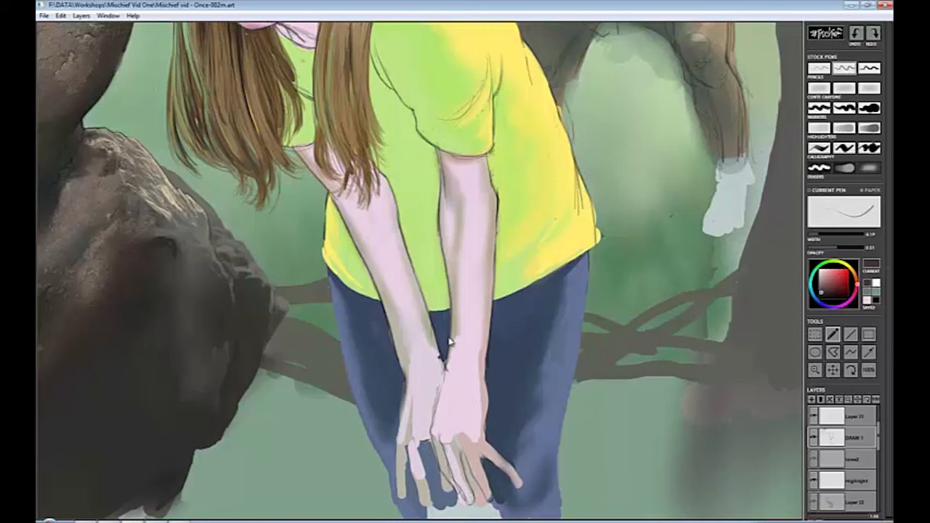
left_click_drag(449, 342, 435, 441)
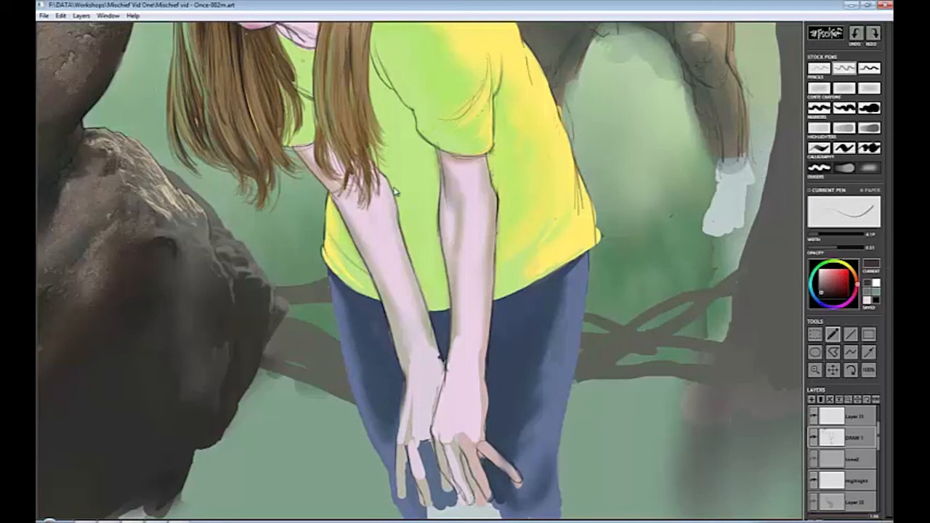
key("e")
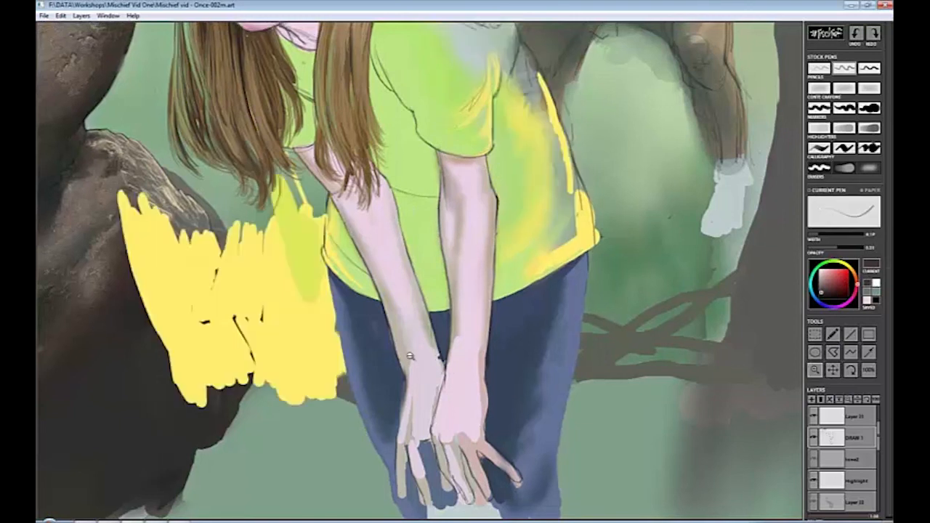
scroll(411, 356, "down", 3)
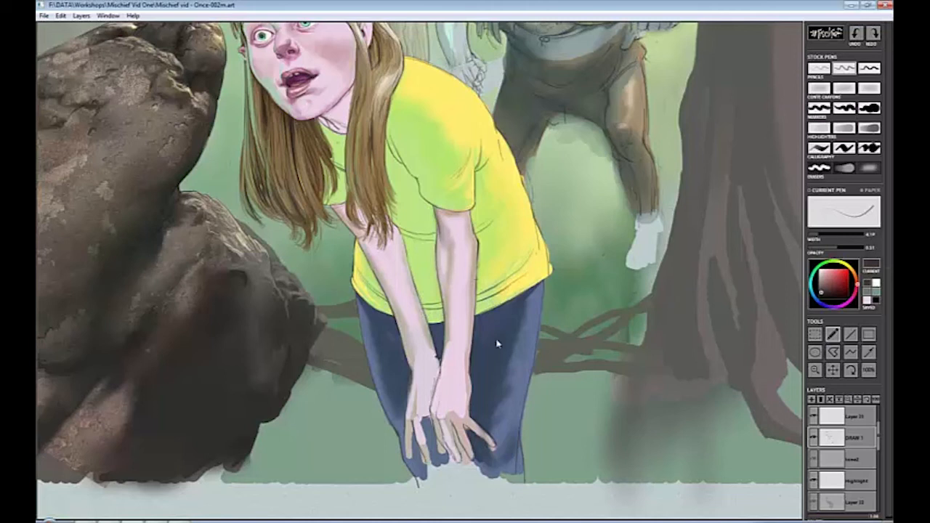
Sketch thin pencil lines continuing the girl's trouser legs down below the painted area.
left_click_drag(471, 460, 480, 493)
left_click_drag(524, 457, 538, 516)
left_click_drag(410, 510, 414, 484)
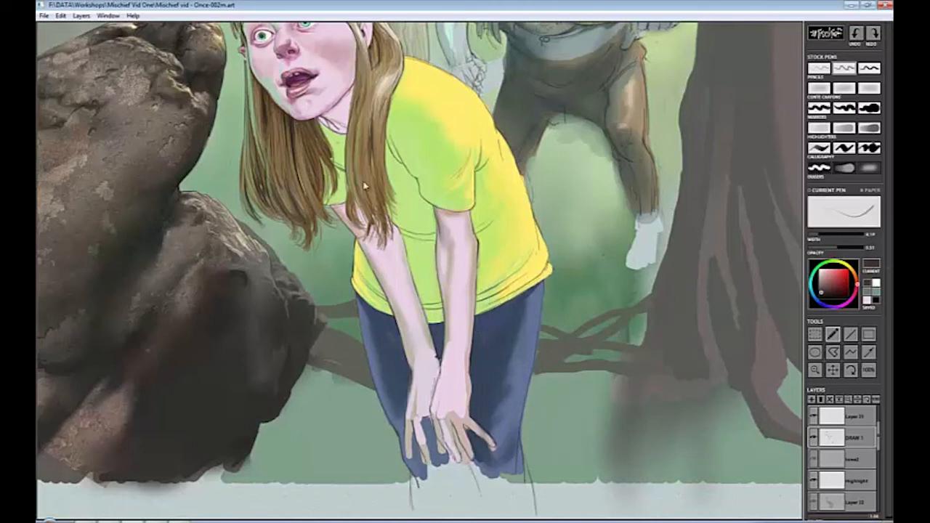
key("e")
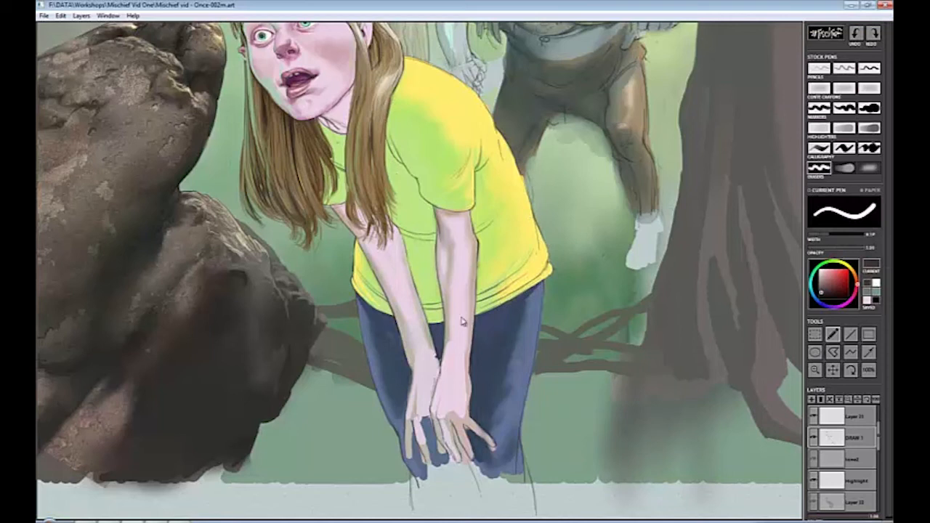
Extend the top of the dark trunk upward on the tree layer with strokes of sampled brown.
scroll(461, 322, "down", 5)
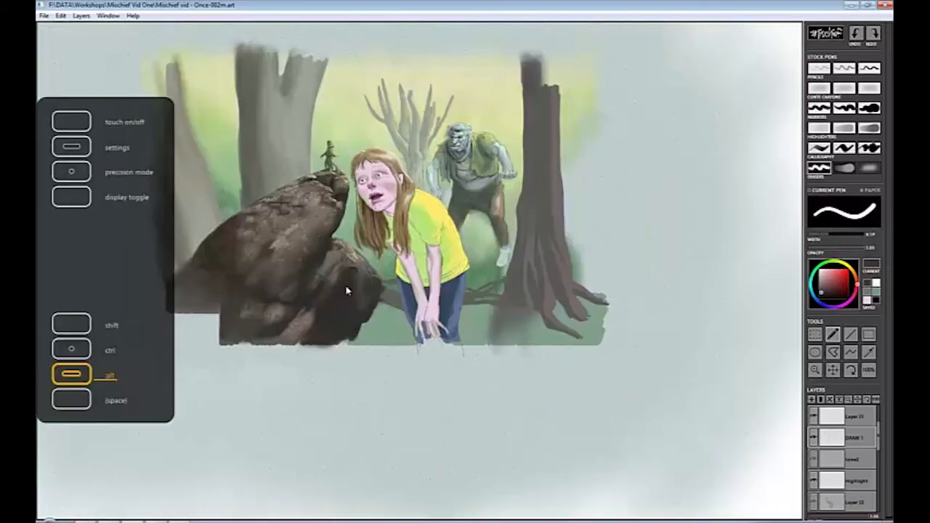
key("e")
key("e")
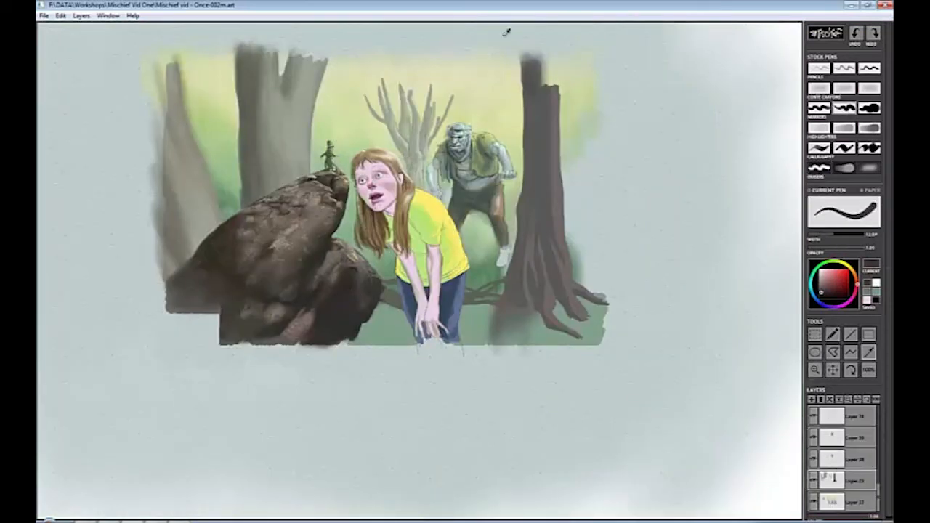
left_click_drag(558, 86, 561, 62)
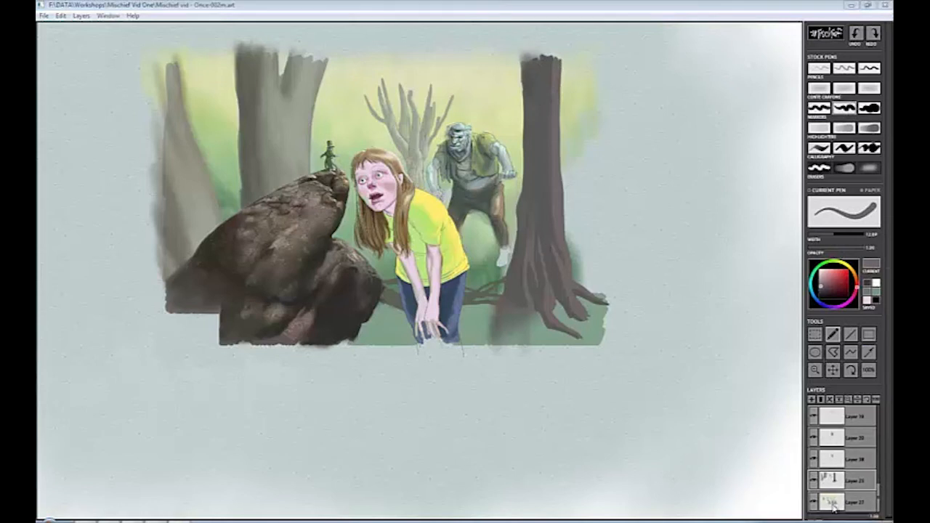
On the girl's colour layer, extend her trouser legs downward with strokes of sampled mid and dark blue.
left_click_drag(879, 496, 875, 456)
left_click(429, 338, "alt")
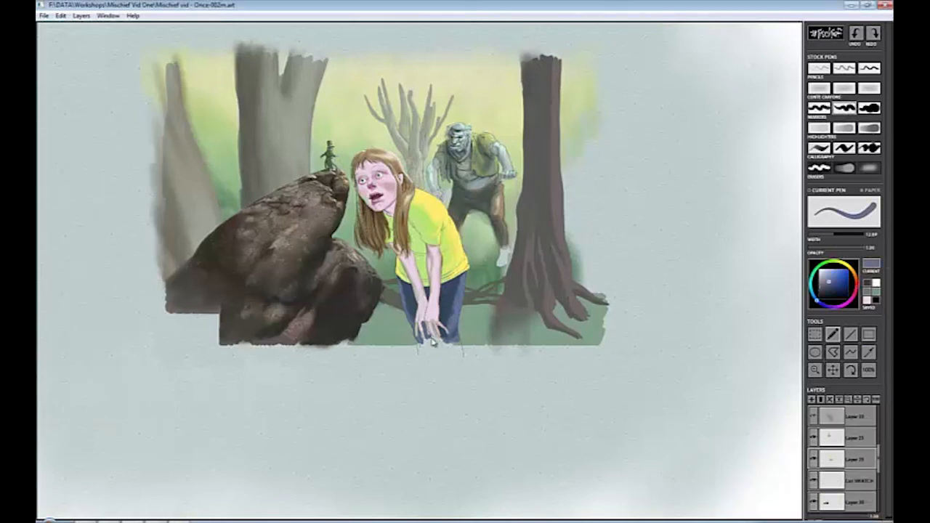
mouse_move(455, 342)
left_mouse_down()
mouse_move(422, 348)
mouse_move(432, 348)
mouse_move(423, 356)
mouse_move(452, 356)
mouse_move(433, 344)
mouse_move(439, 355)
mouse_move(427, 357)
mouse_move(451, 356)
left_mouse_up()
left_click(442, 347, "alt")
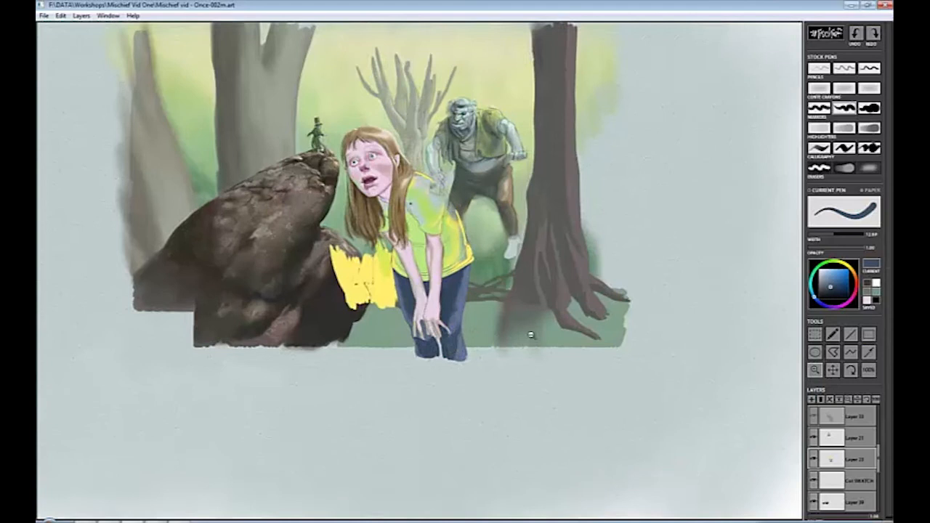
Paint the girl's fingers and knuckles over the trousers with sampled skin tones, filling the gaps between the existing patches.
scroll(530, 332, "up", 4)
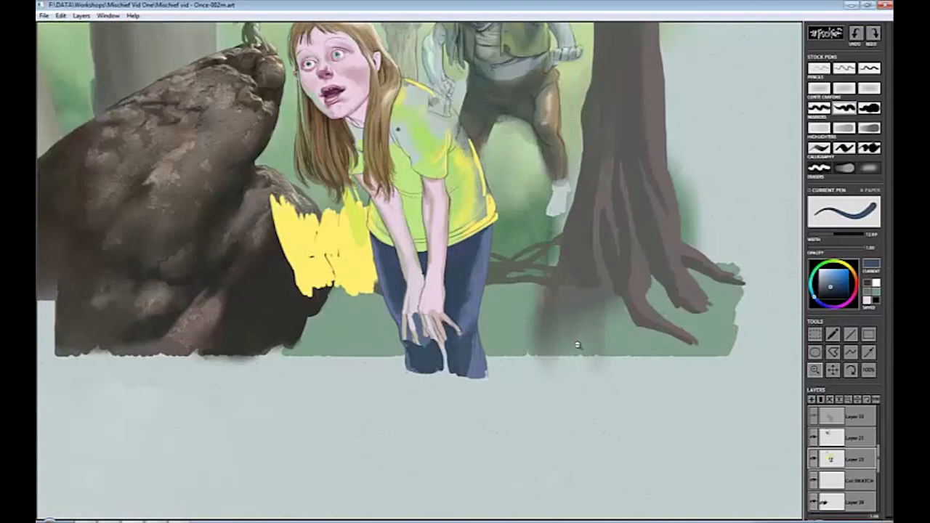
scroll(528, 370, "up", 2)
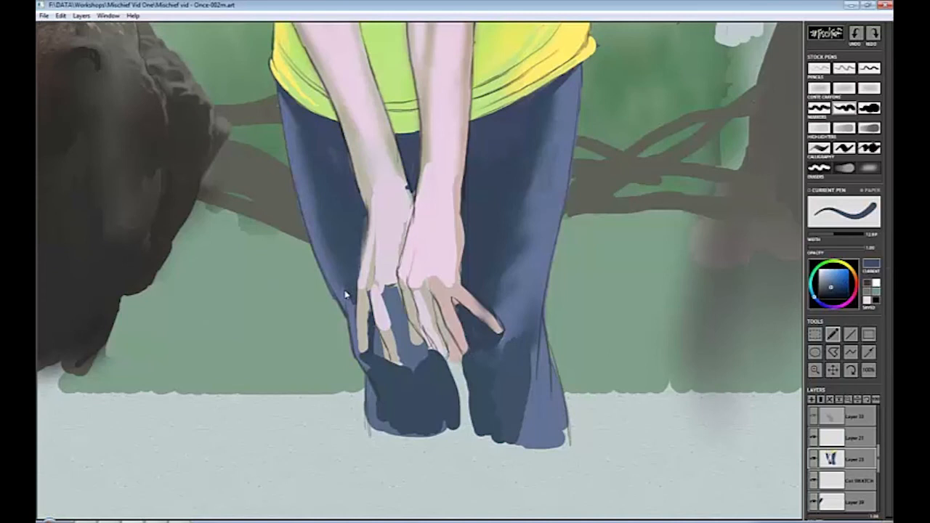
left_click(422, 347, "alt")
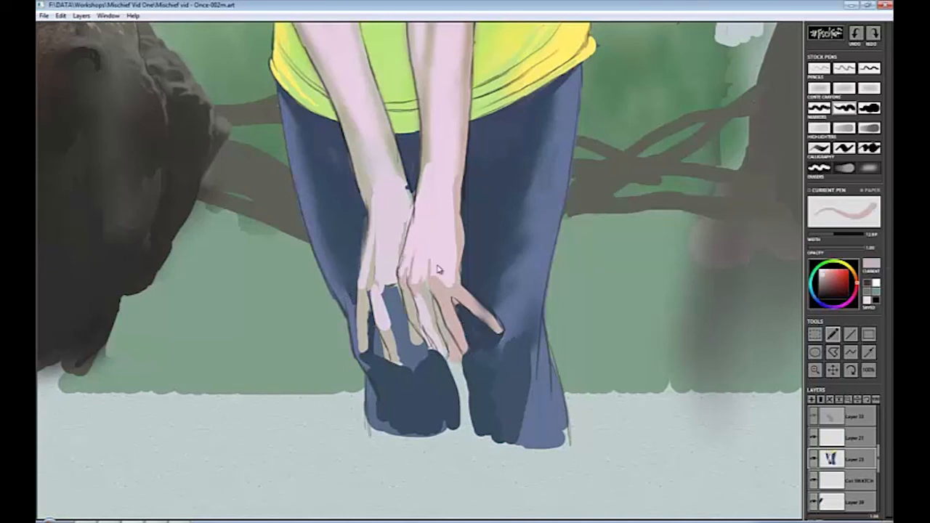
mouse_move(482, 317)
left_mouse_down()
mouse_move(500, 331)
mouse_move(476, 305)
left_mouse_up()
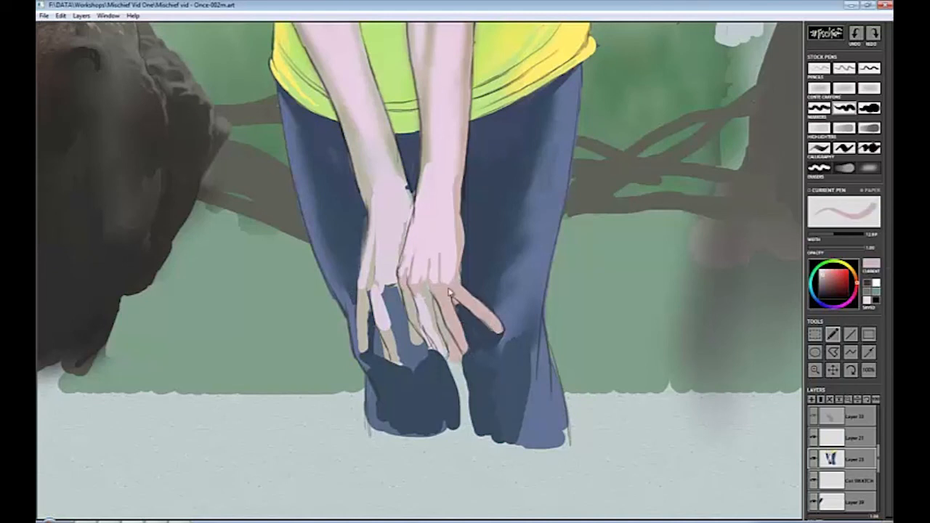
left_click_drag(411, 296, 447, 357)
mouse_move(383, 331)
left_mouse_down()
mouse_move(415, 368)
mouse_move(388, 303)
mouse_move(395, 316)
mouse_move(375, 316)
mouse_move(392, 351)
mouse_move(360, 308)
mouse_move(361, 337)
mouse_move(421, 299)
left_mouse_up()
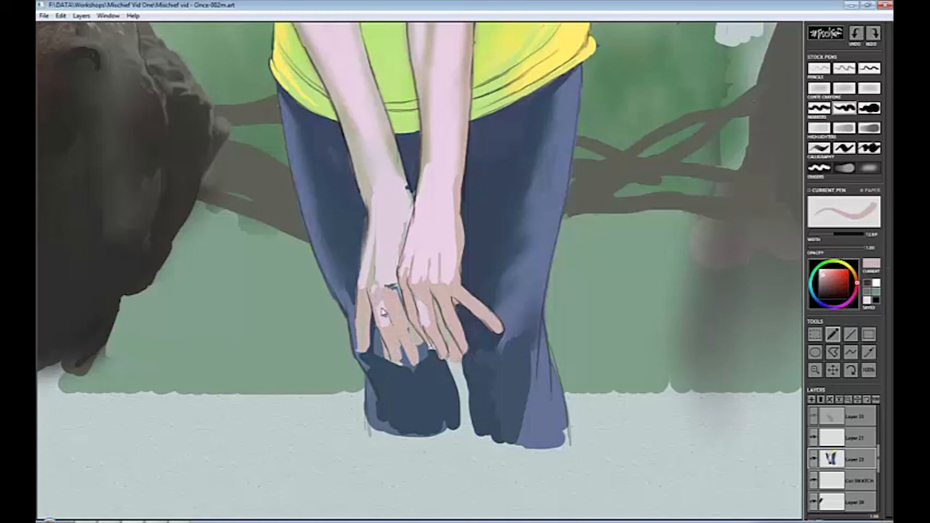
Blend the girl's fingers, knuckles and backs of the hands with a soft conte crayon in sampled pale pinks.
left_click(845, 88)
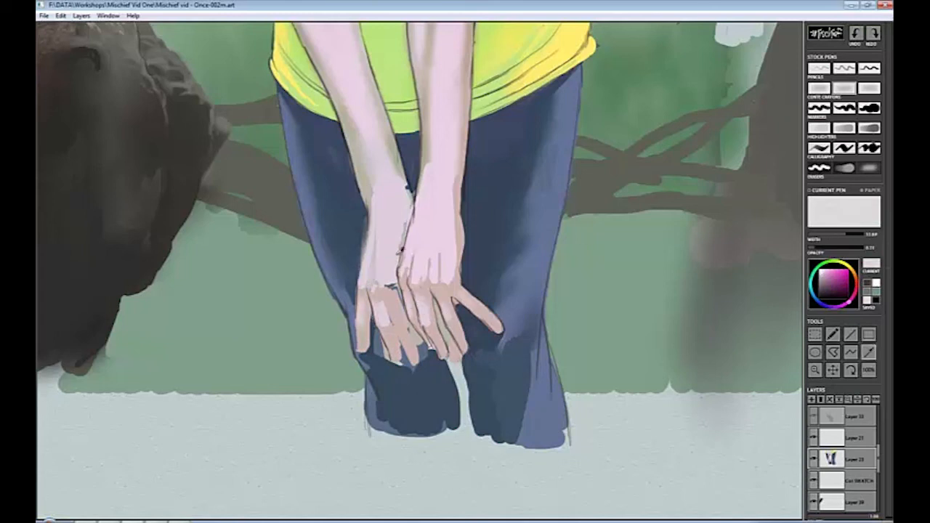
left_click(395, 303, "alt")
mouse_move(396, 299)
left_mouse_down()
mouse_move(394, 325)
mouse_move(359, 318)
left_mouse_up()
left_click_drag(427, 316, 451, 328)
left_click(460, 291, "alt")
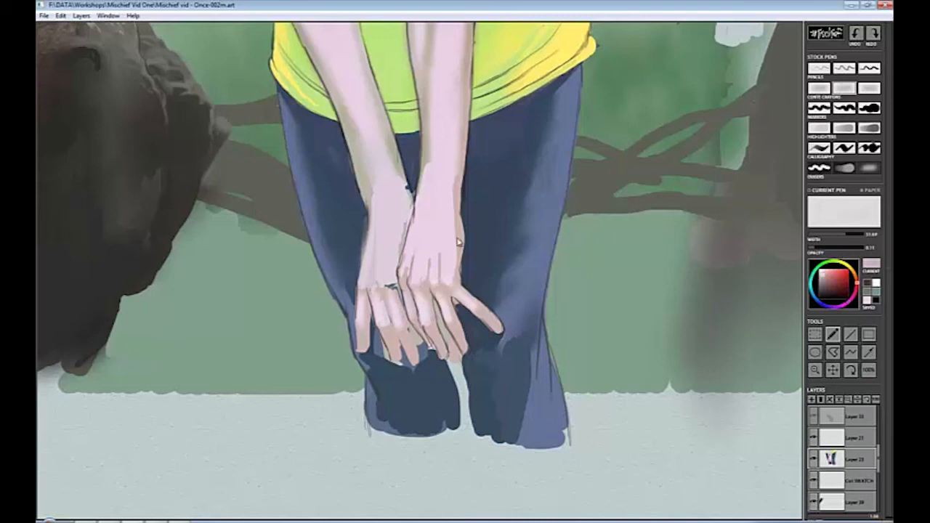
left_click(440, 240, "alt")
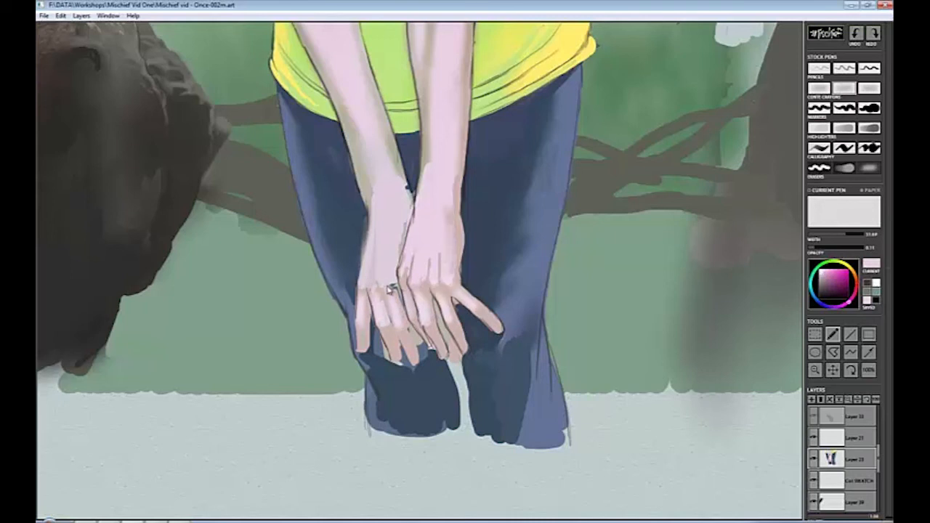
left_click(363, 291, "alt")
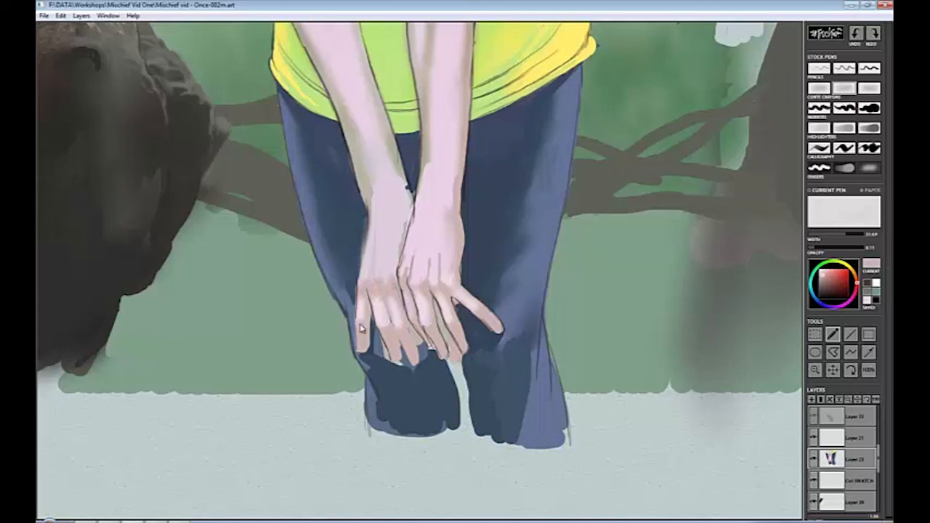
left_click(452, 316, "alt")
Repaint the trousers around the girl's fingertips and along the knee with sampled dark blue to sharpen the finger shapes.
left_click(412, 187, "alt")
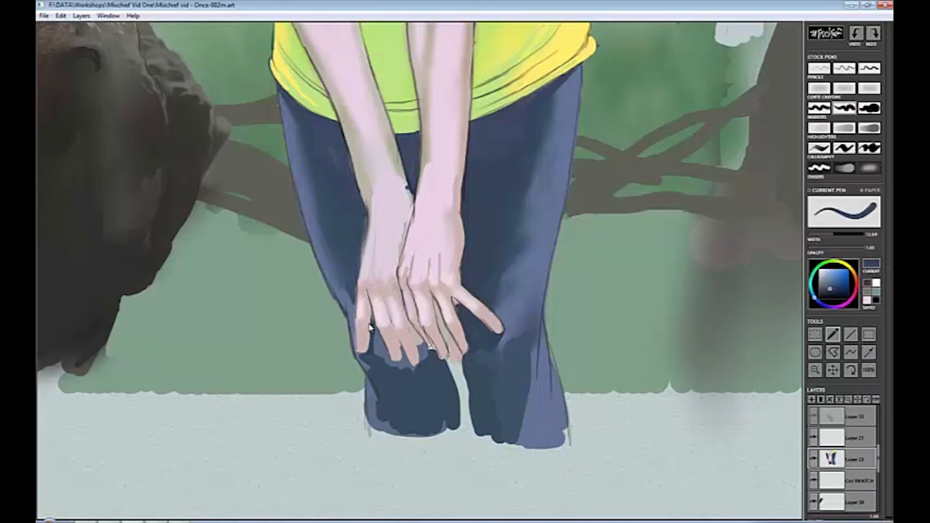
mouse_move(375, 327)
left_mouse_down()
mouse_move(376, 346)
mouse_move(398, 363)
mouse_move(420, 364)
left_mouse_up()
left_click_drag(359, 359, 354, 325)
left_click_drag(368, 389, 385, 432)
left_click_drag(378, 338, 407, 373)
left_click_drag(358, 287, 356, 301)
Tint the girl's knuckles with soft pink and tidy the fingertip edges with sampled trouser blue and skin tones.
left_click(362, 237, "alt")
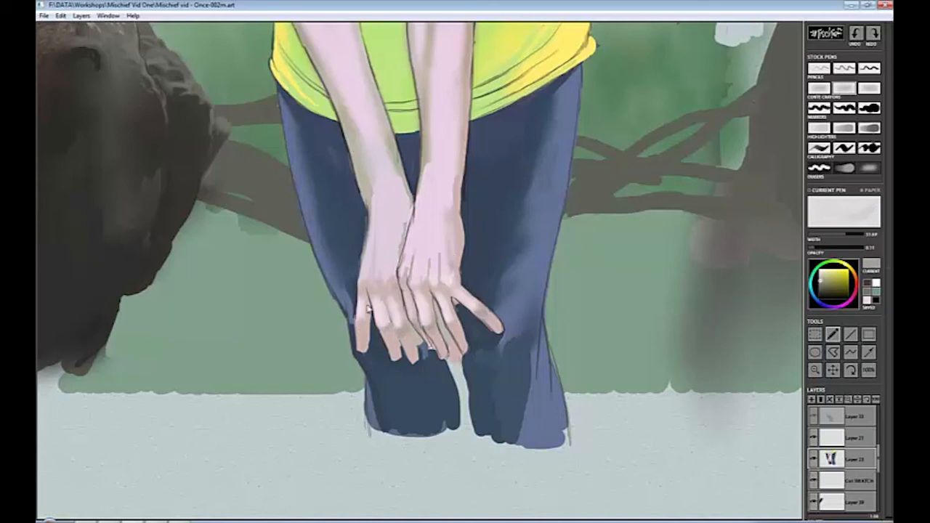
left_click(416, 275, "alt")
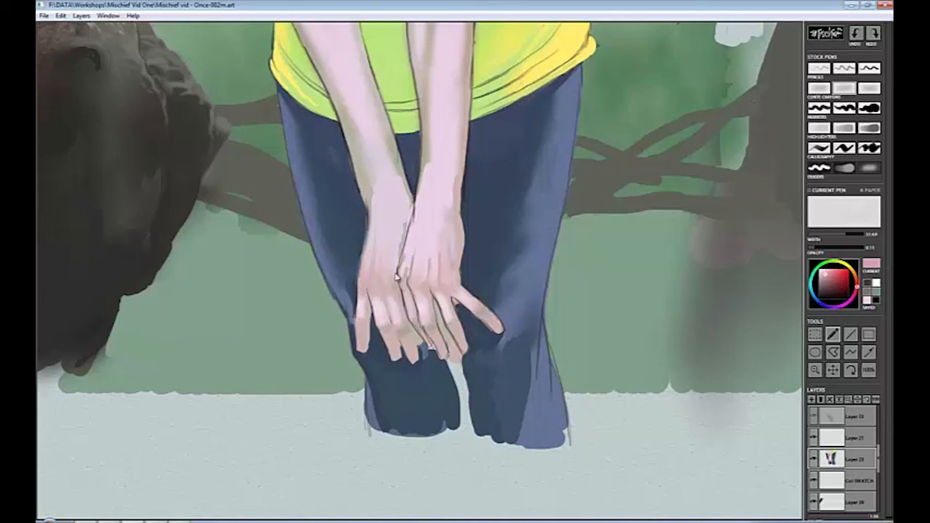
left_click(389, 361, "alt")
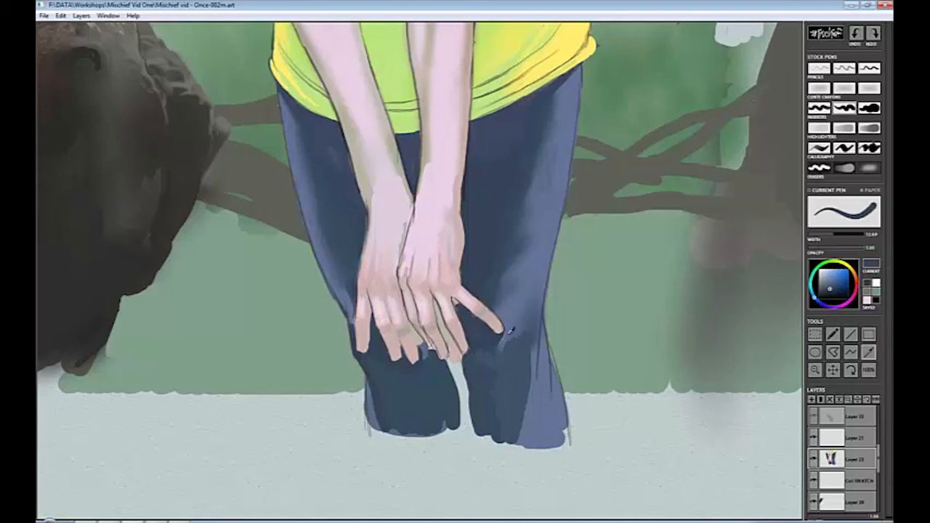
left_click(394, 356, "alt")
left_click(425, 349, "alt")
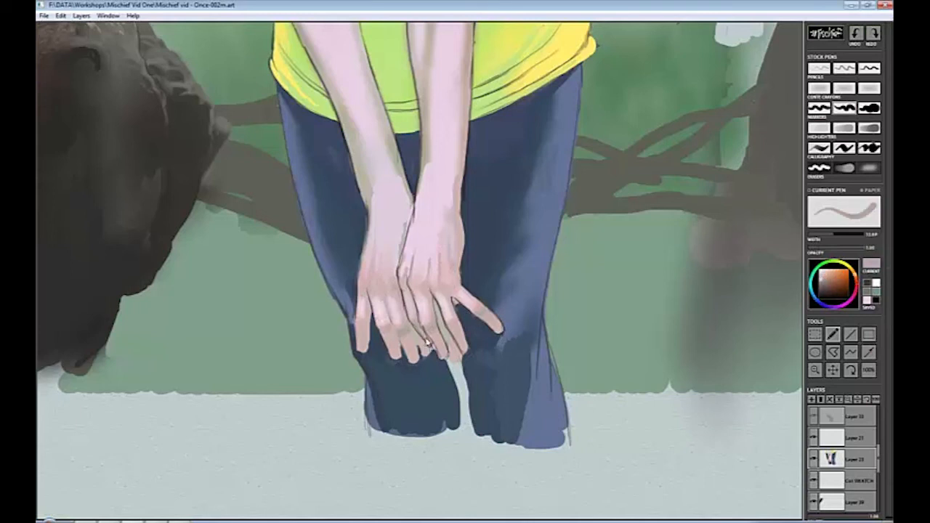
Paint lighter blue folds on the trouser leg just below the girl's fingers.
left_click(356, 322, "alt")
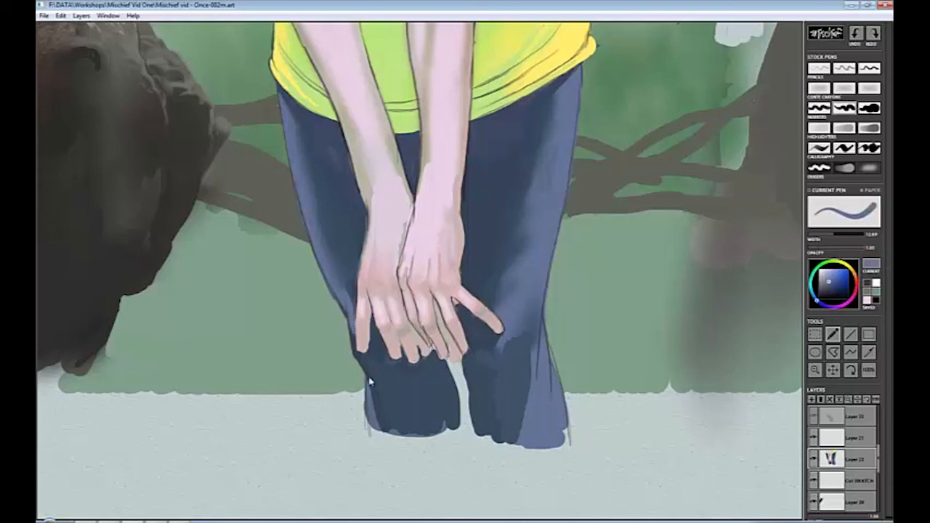
left_click_drag(369, 382, 415, 406)
left_click(339, 160, "alt")
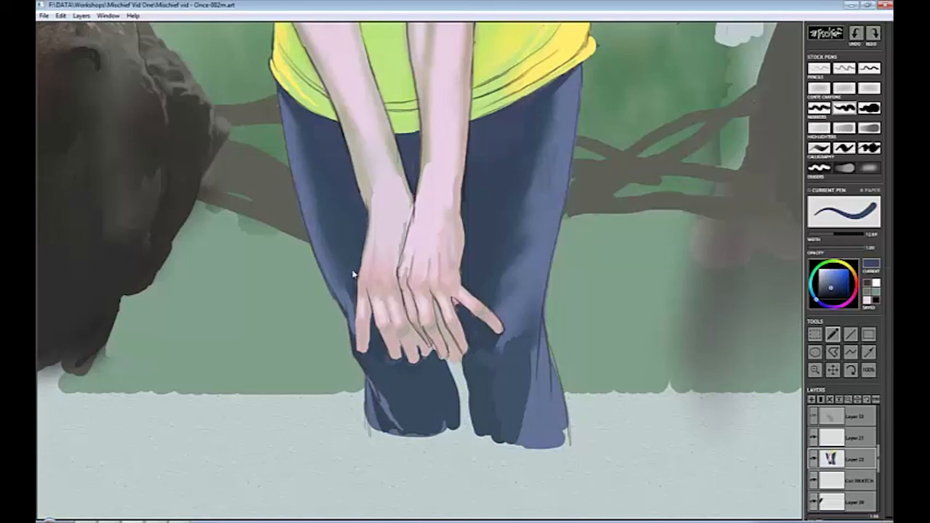
Add light blue edge highlights down both outer sides of the girl's trousers with a fine pencil and soft crayon.
left_click(282, 104, "alt")
key("1")
left_click_drag(288, 158, 302, 207)
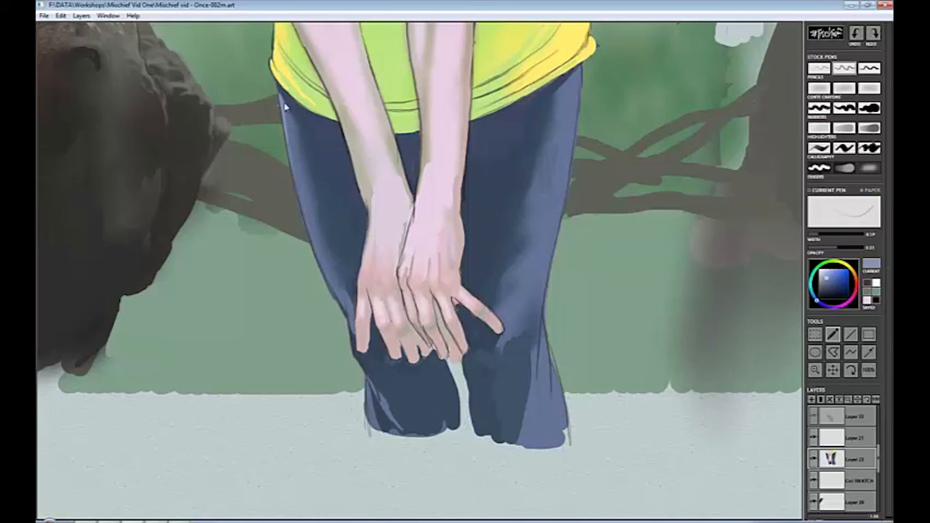
left_click_drag(581, 67, 572, 153)
key("2")
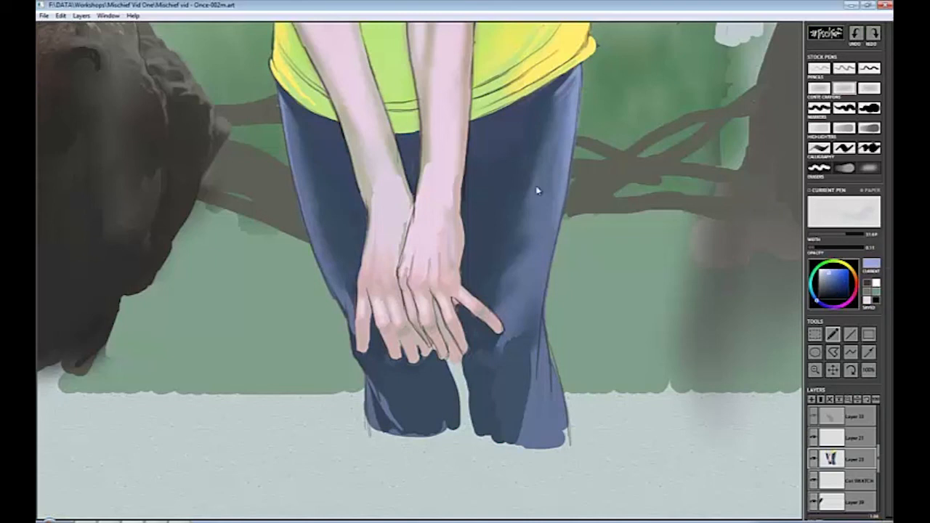
key("e")
key("1")
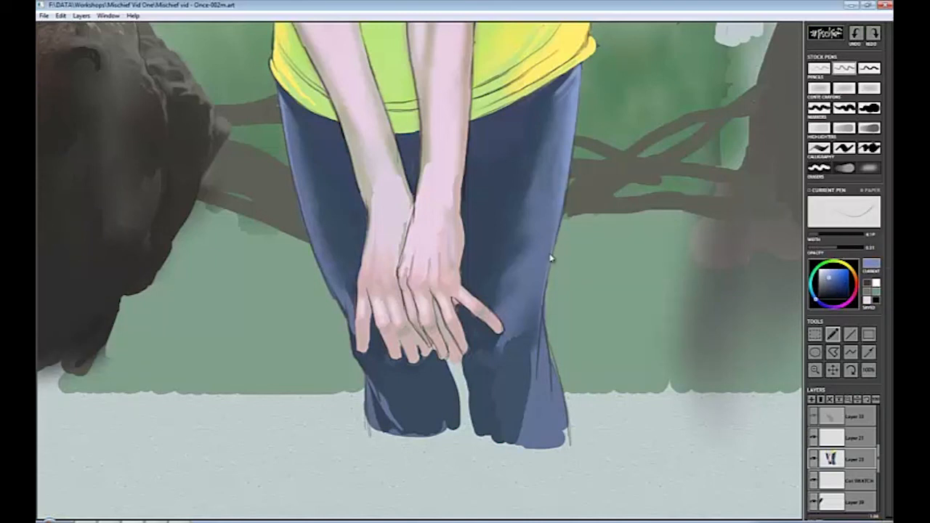
Show the girl's shadow layer and glaze sampled muted grey-green over the wrists and backs of her hands.
left_click(813, 418)
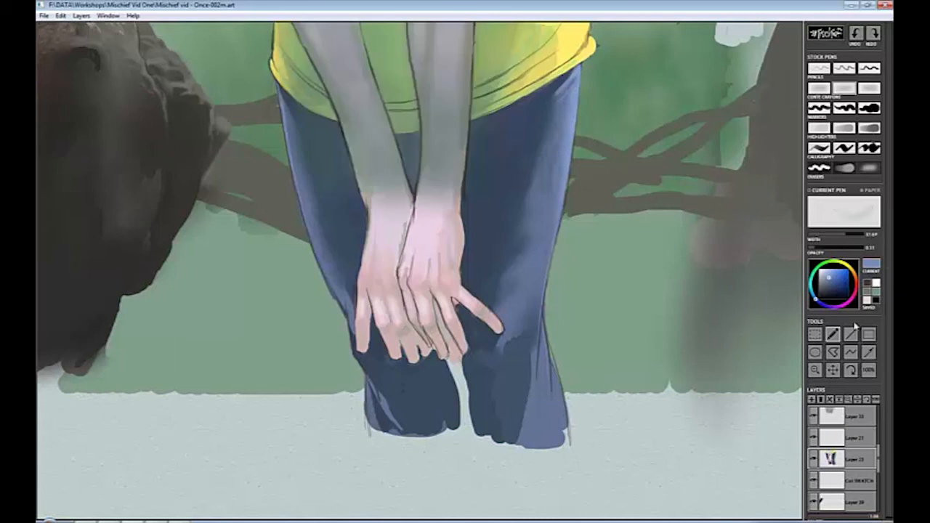
left_click(829, 287)
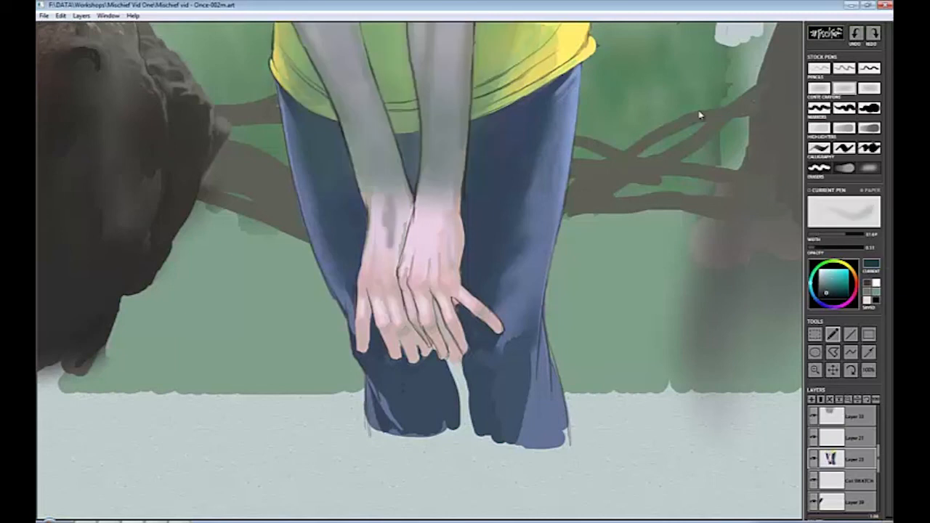
left_click(373, 208, "alt")
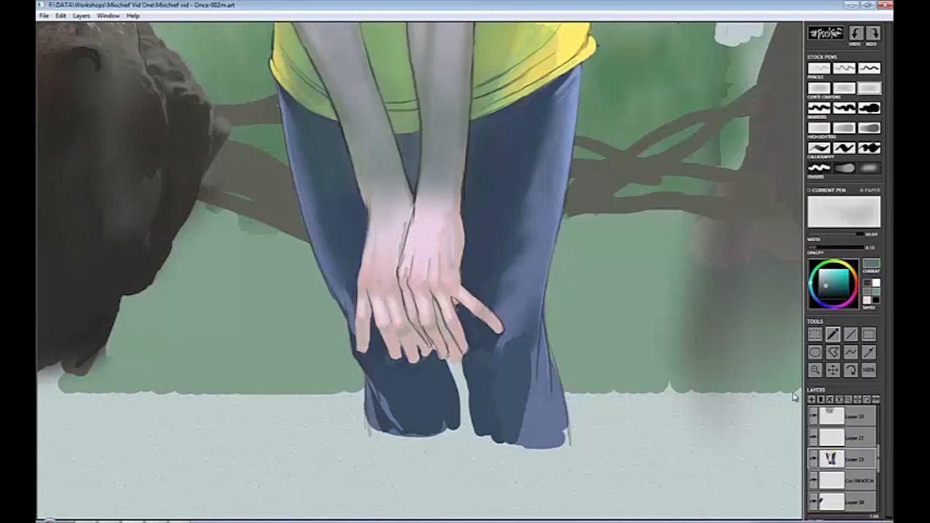
scroll(817, 461, "up", 3)
left_click_drag(379, 219, 366, 278)
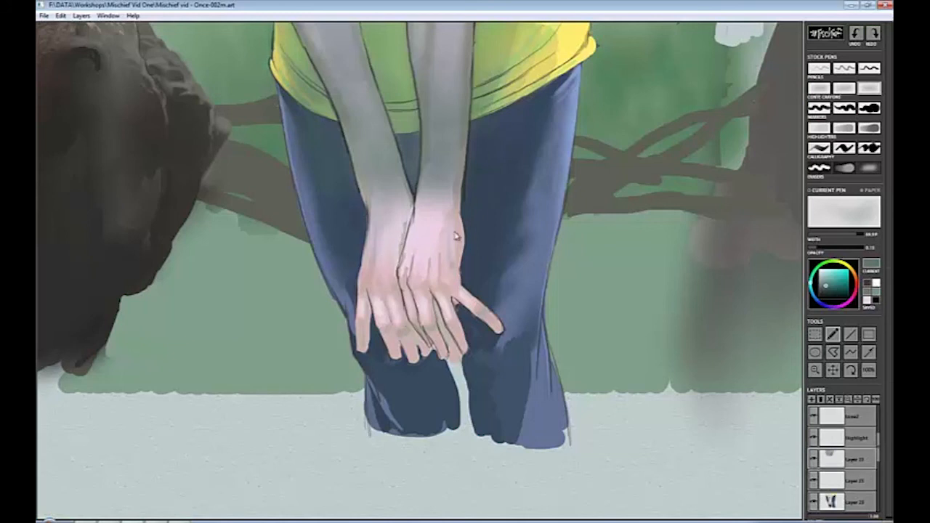
mouse_move(408, 196)
left_mouse_down()
mouse_move(371, 280)
mouse_move(361, 348)
left_mouse_up()
left_click_drag(425, 250, 393, 372)
left_click_drag(423, 177, 435, 330)
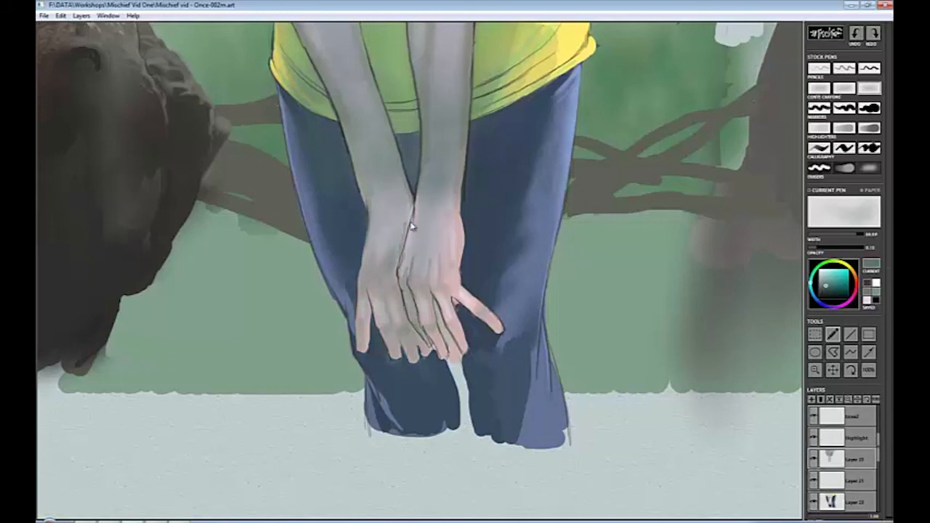
Deepen the grey-green shadow across the girl's hands, fingers and outstretched thumb with broad, faint crayon strokes.
left_click_drag(409, 218, 396, 287)
left_click_drag(458, 205, 426, 320)
mouse_move(445, 231)
left_mouse_down()
mouse_move(487, 333)
mouse_move(425, 285)
left_mouse_up()
left_click_drag(383, 254, 363, 338)
left_click_drag(414, 188, 385, 266)
left_click_drag(455, 290, 498, 332)
mouse_move(465, 298)
left_mouse_down()
mouse_move(444, 357)
mouse_move(424, 354)
left_mouse_up()
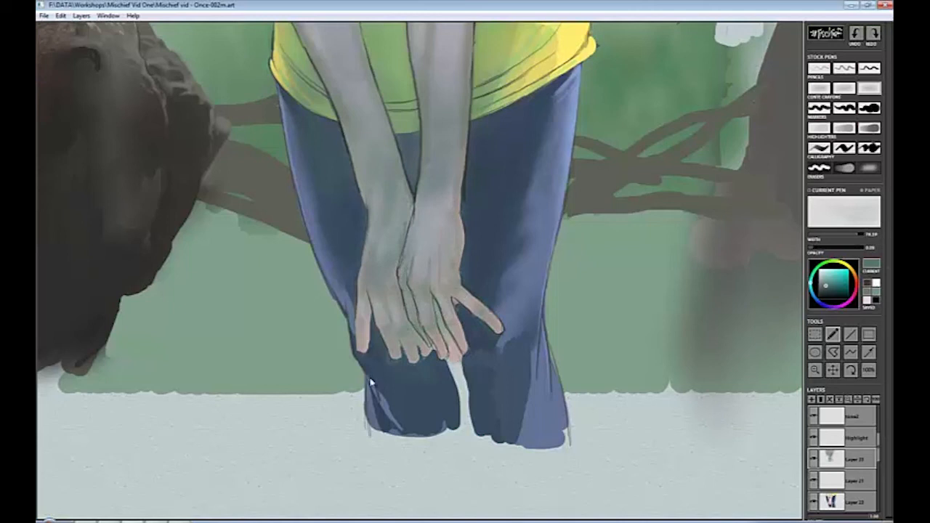
left_click_drag(368, 273, 361, 352)
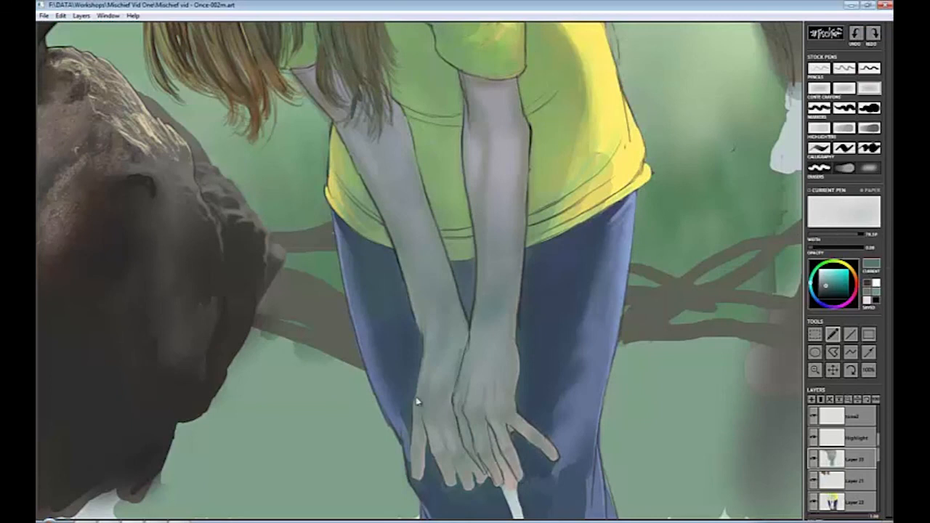
Lighten the shadow tone over the girl's yellow shirt with a large soft eraser.
key("e")
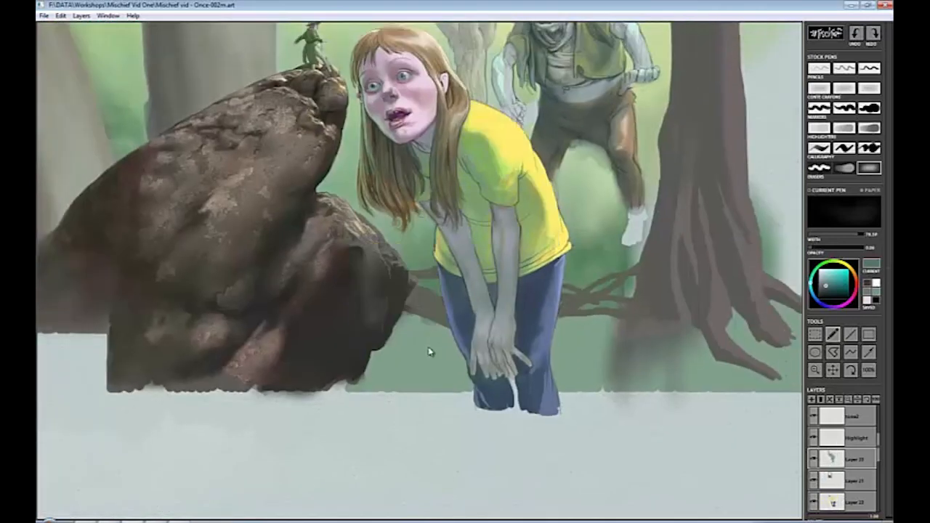
scroll(881, 451, "down", 5)
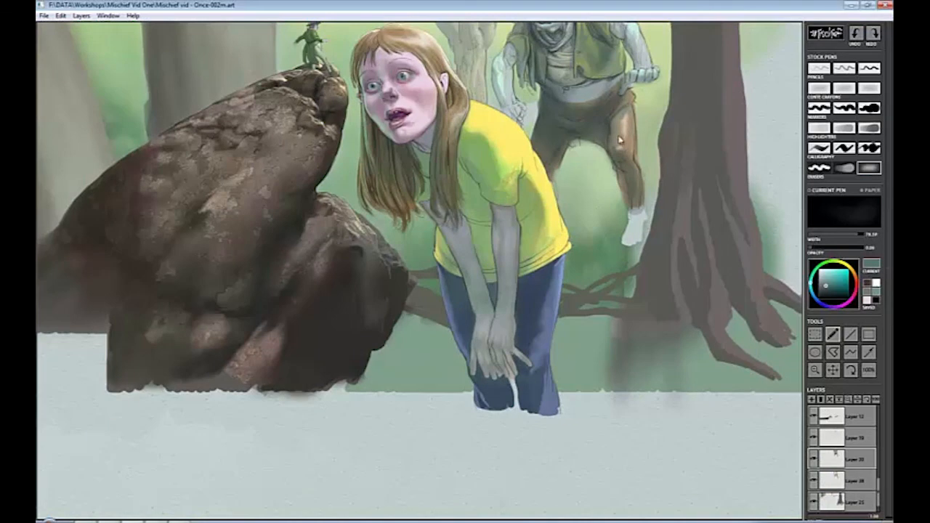
scroll(880, 441, "up", 5)
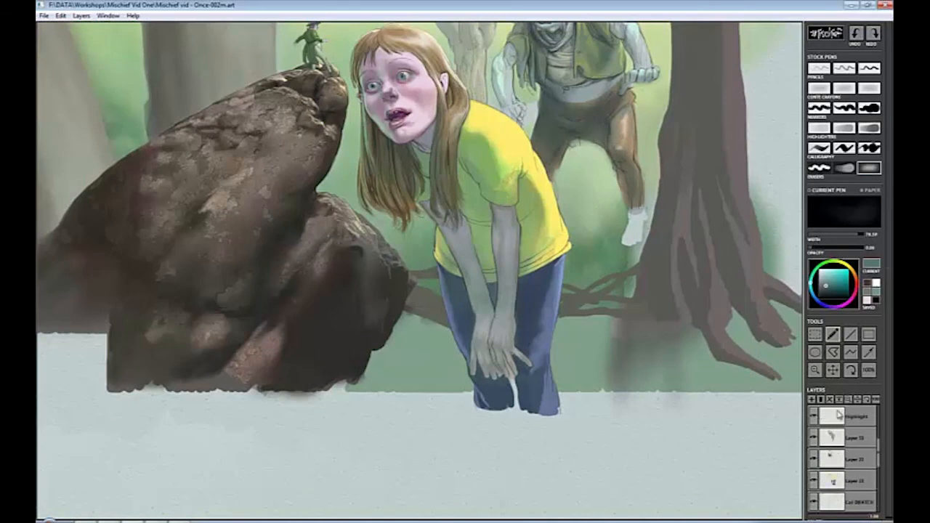
key("ctrl")
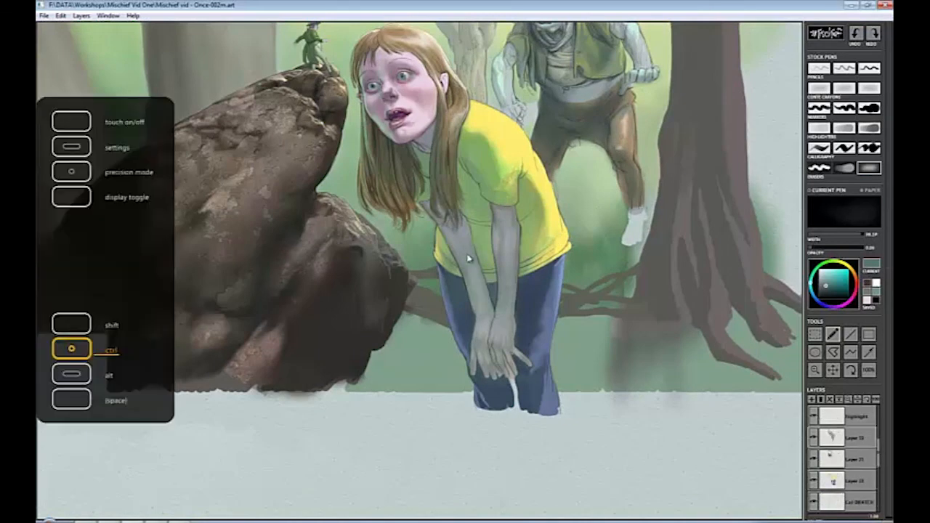
key("space")
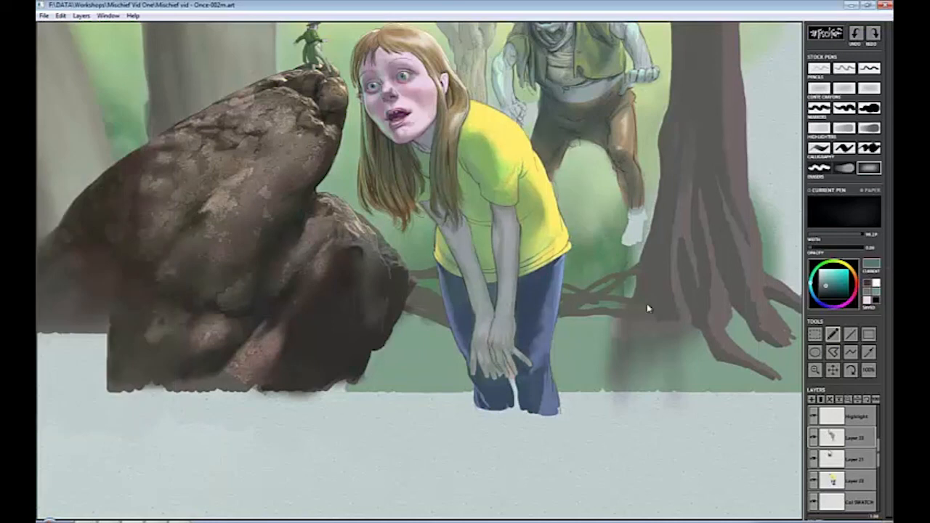
Rename the Col SWATCH layer as tone2 and move it up to just below the girl's shadow layer.
mouse_move(879, 461)
left_mouse_down()
mouse_move(883, 497)
mouse_move(878, 428)
mouse_move(879, 471)
left_mouse_up()
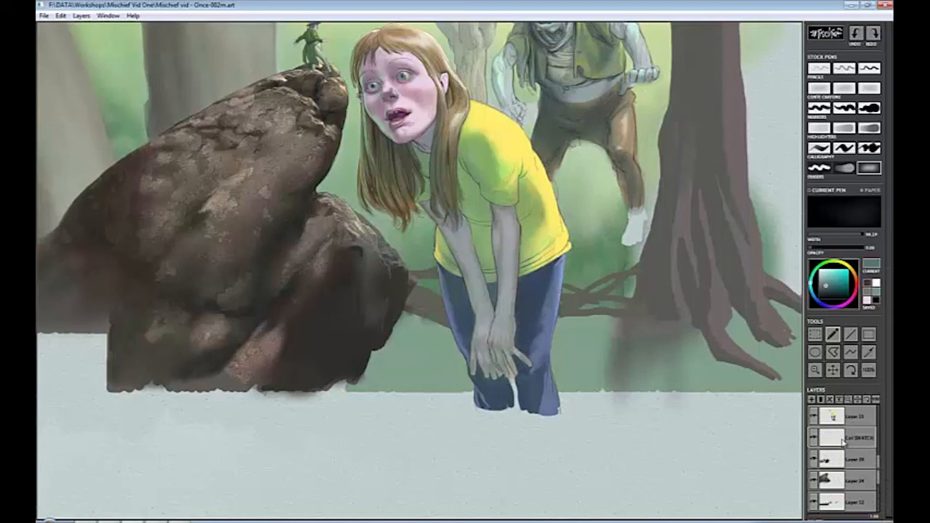
double_click(858, 438)
type("tone2")
left_click(485, 282)
left_click_drag(838, 438, 838, 418)
left_click_drag(880, 461, 880, 449)
left_click_drag(834, 461, 833, 441)
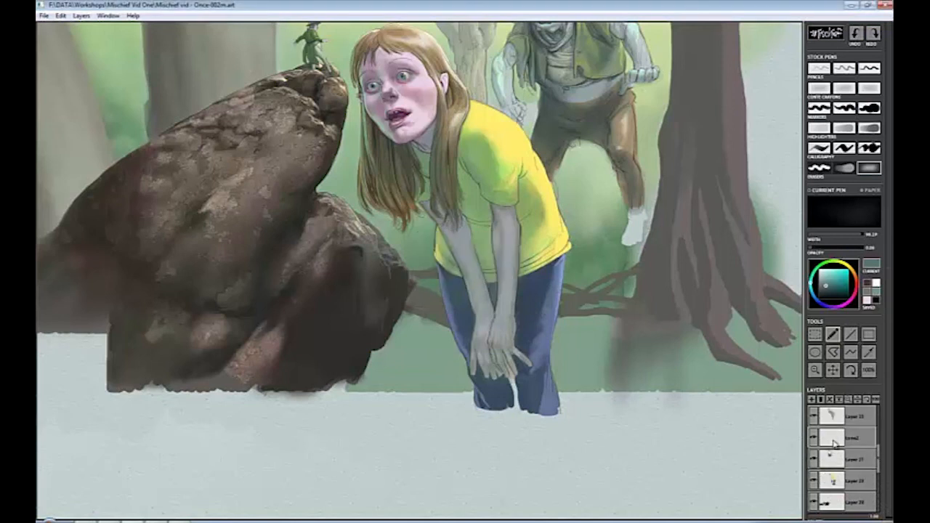
Shade the girl's neck and the underside of her jaw on the tone2 layer with faint dark violet, followed by dark crimson crayon strokes.
left_click(828, 293)
left_click(839, 309)
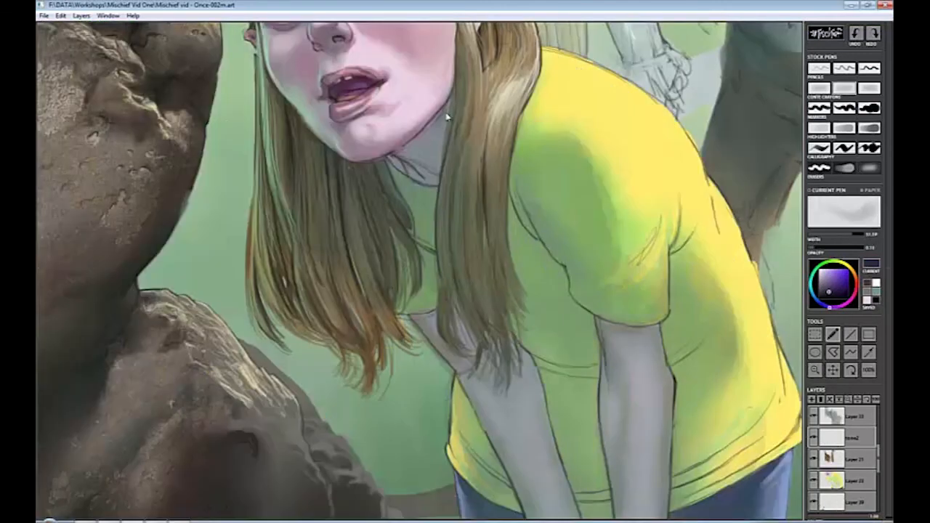
left_click(835, 290)
mouse_move(436, 125)
left_mouse_down()
mouse_move(411, 160)
mouse_move(438, 151)
mouse_move(407, 172)
mouse_move(431, 155)
mouse_move(450, 111)
mouse_move(403, 174)
mouse_move(452, 141)
left_mouse_up()
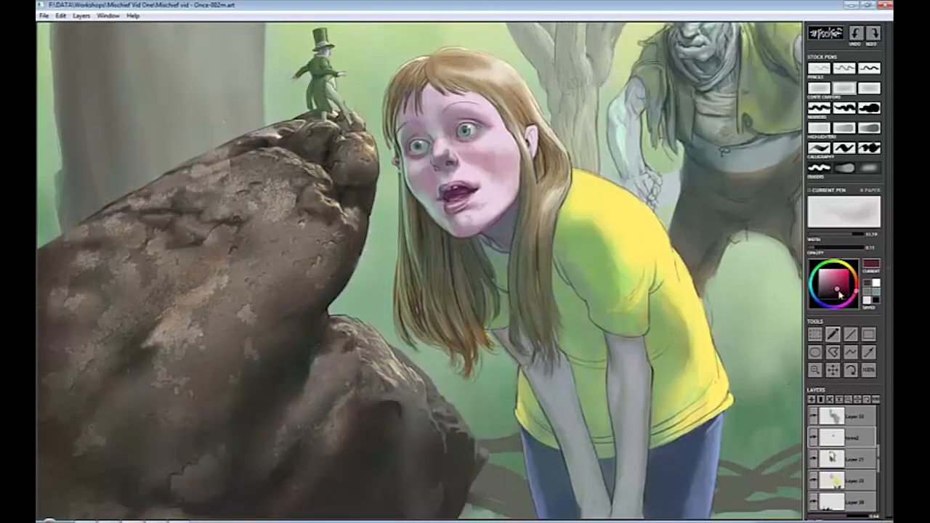
left_click(840, 294)
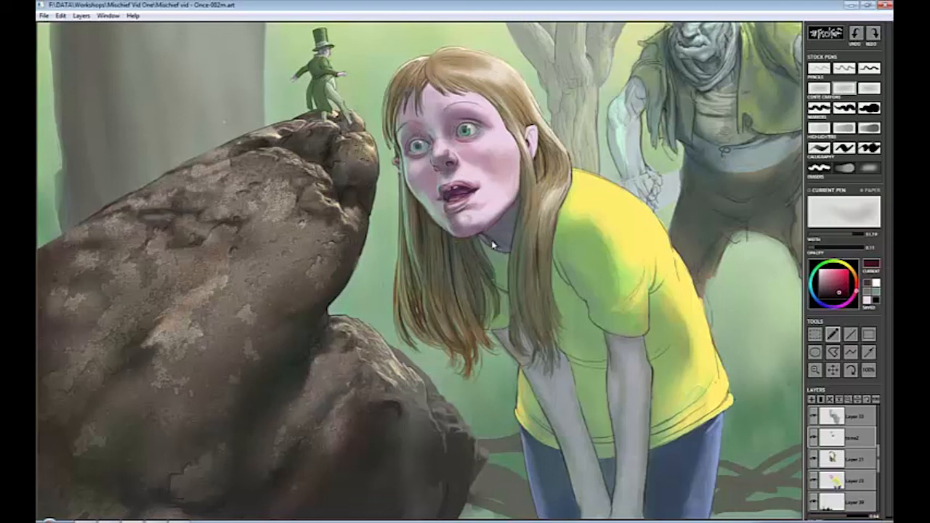
left_click_drag(847, 234, 835, 234)
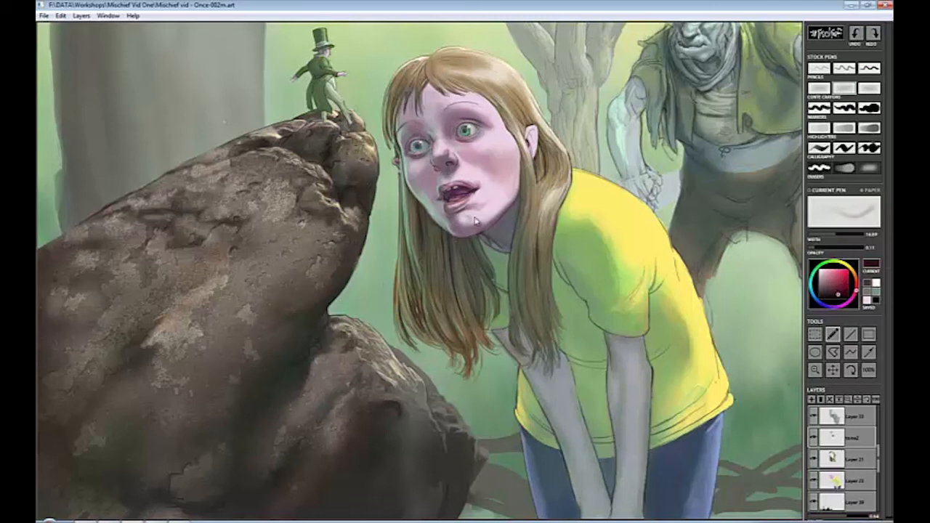
Refine the tones around the girl's ear and cheek edge with sampled pinks and dark crimson, using the eraser and a fine Conte crayon.
left_click(534, 139, "alt")
left_click(516, 144, "alt")
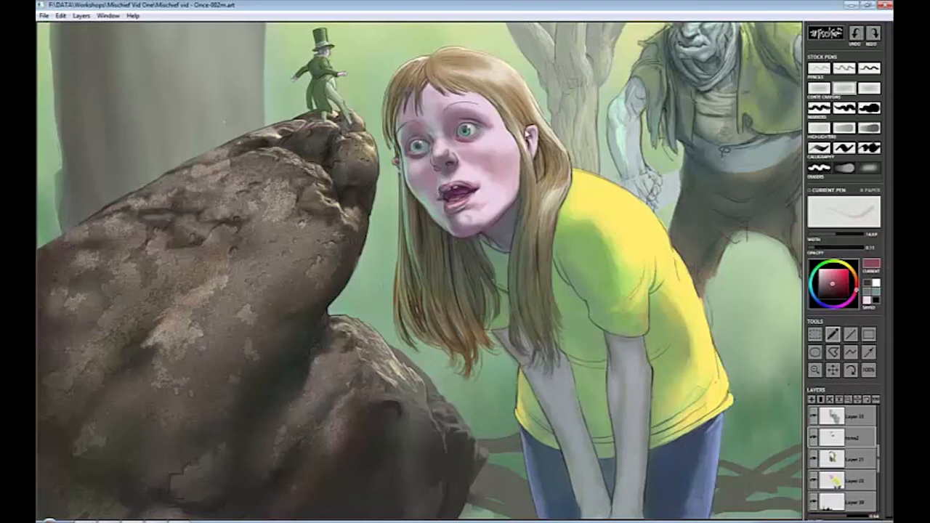
key("e")
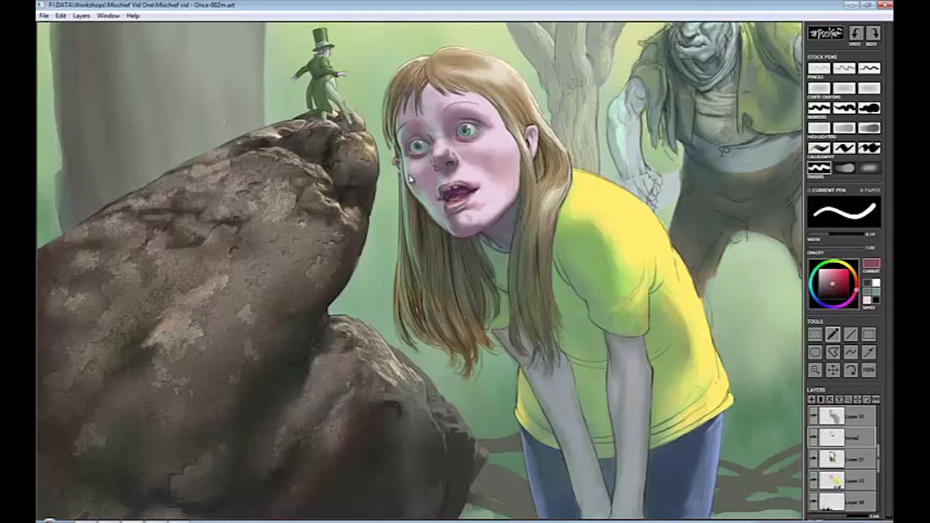
left_click(411, 187, "alt")
left_click(471, 322, "alt")
left_click(826, 89)
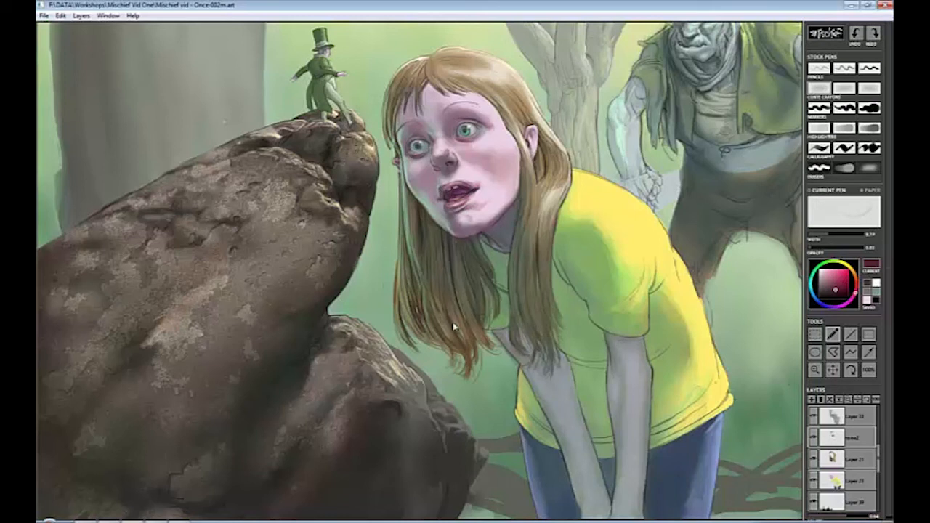
Switch to the medium Conte crayon with dark crimson for faint toning on the girl's arms.
scroll(629, 230, "down", 2)
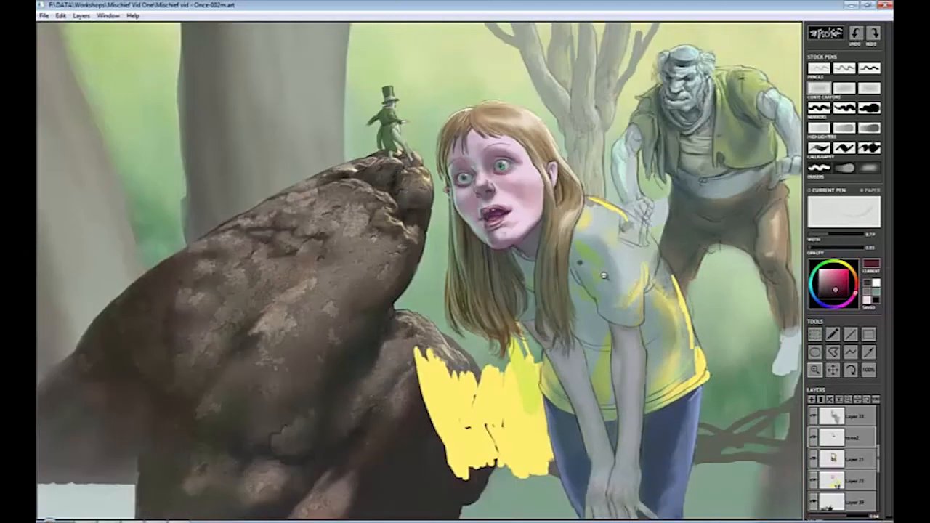
key("ctrl+t")
left_click_drag(607, 280, 490, 367)
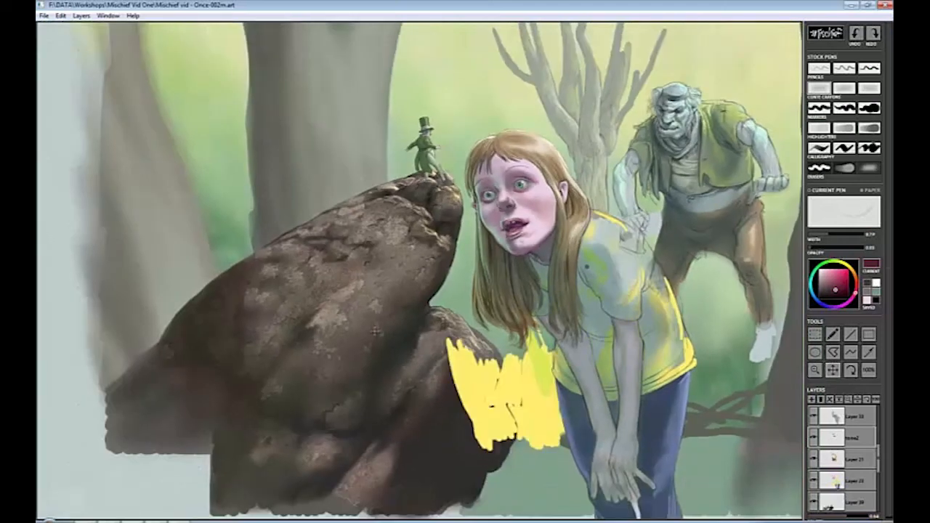
scroll(376, 336, "up", 2)
key("ctrl+z")
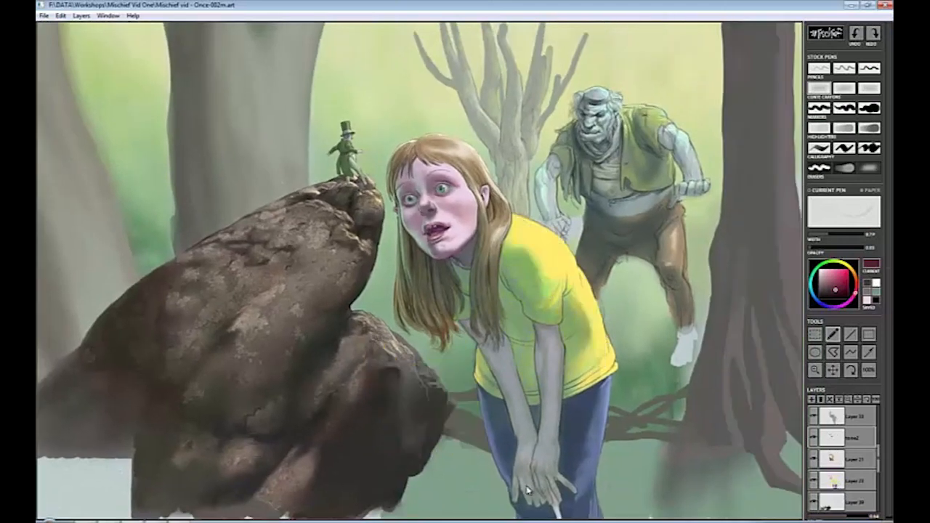
left_click(844, 88)
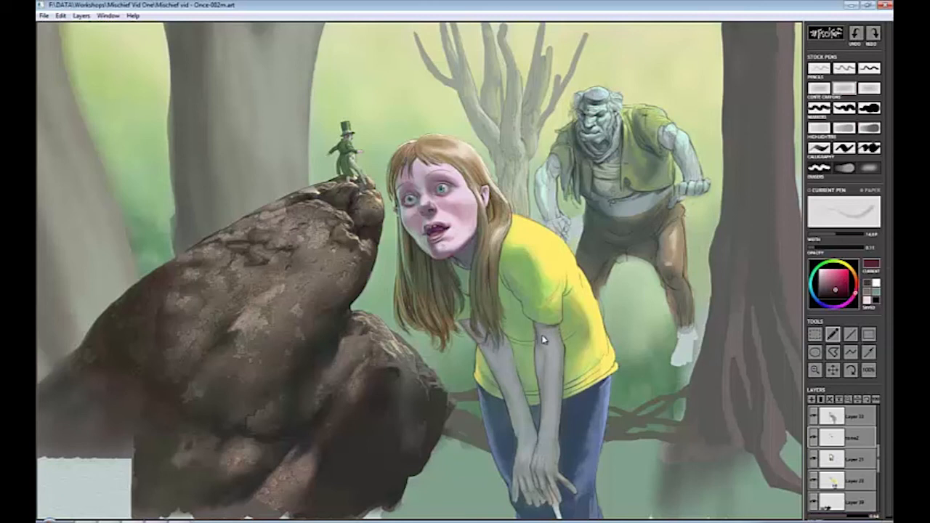
Shade the folds of the girl's yellow T-shirt using sampled olive and near-black tones with a wide, low-opacity brush, and soften with the soft eraser.
key("e")
key("e")
left_click(580, 382, "alt")
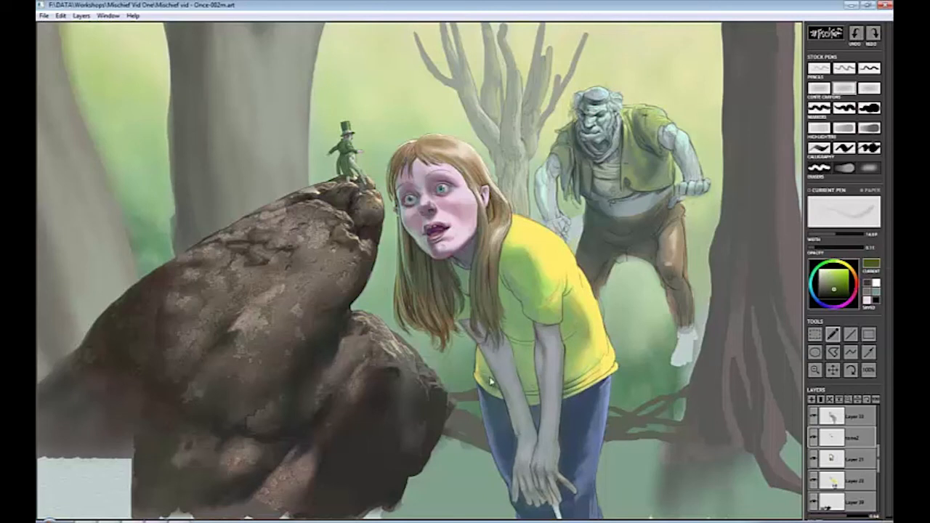
left_click(459, 281, "alt")
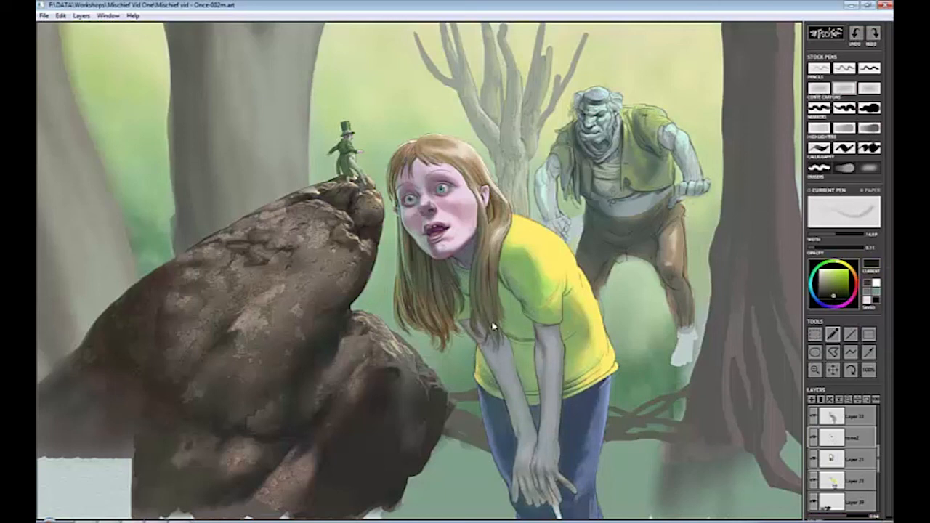
left_click_drag(840, 240, 863, 234)
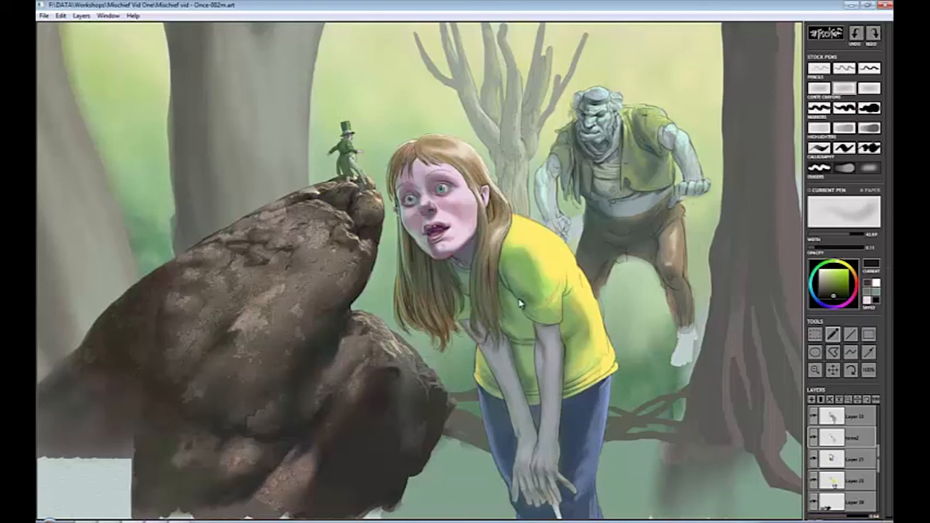
key("e")
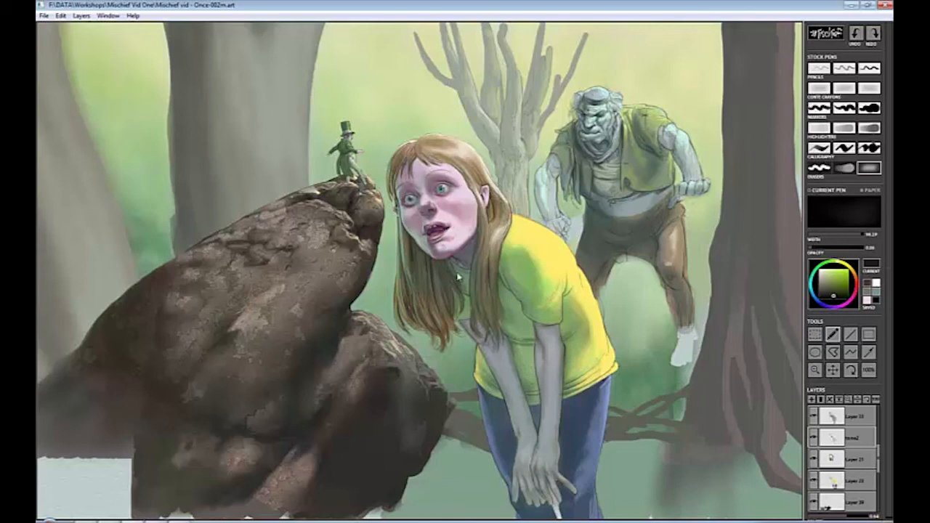
Fill the empty gap below the boulder's lower-left part with opaque dark grey-brown strokes on Layer 12.
key("ctrl+0")
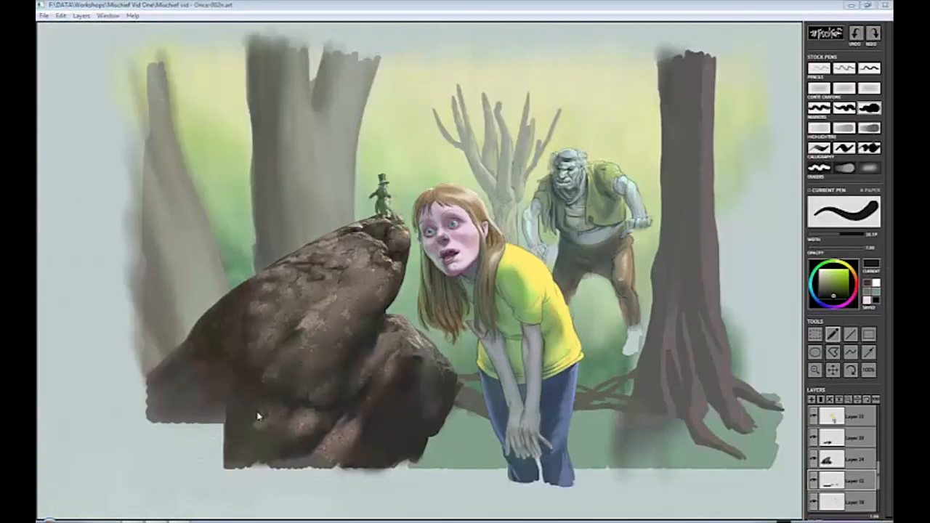
mouse_move(225, 465)
left_mouse_down()
mouse_move(192, 436)
mouse_move(212, 461)
left_mouse_up()
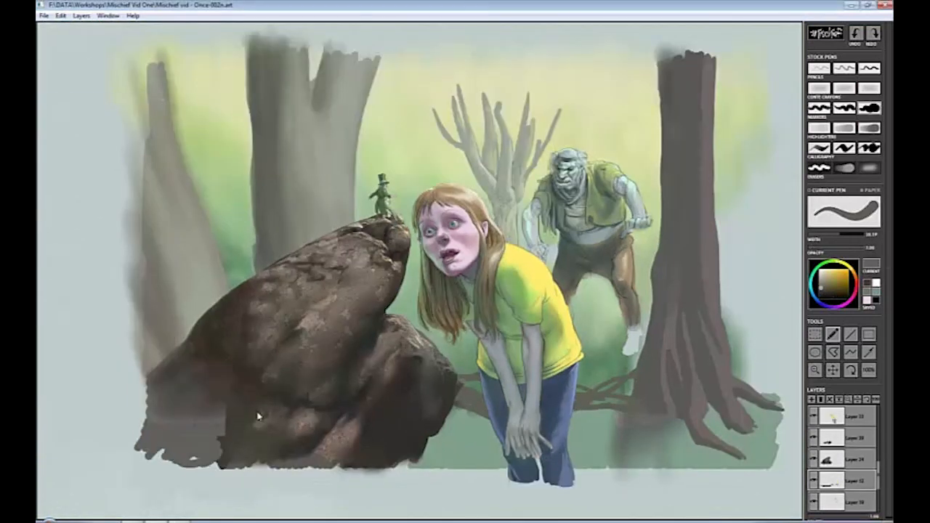
left_click_drag(142, 379, 139, 440)
Extend the boulder's lower-left base on Layer 24 with opaque dark brown strokes down to the picture's bottom edge.
left_click(855, 459)
mouse_move(219, 413)
left_mouse_down()
mouse_move(215, 458)
mouse_move(200, 468)
left_mouse_up()
left_click_drag(204, 428, 150, 429)
mouse_move(144, 372)
left_mouse_down()
mouse_move(141, 414)
mouse_move(179, 427)
left_mouse_up()
Blend the boulder's new lower-left section into the rest using sampled rock colours, adding forms and soft dark shading.
key("alt")
left_click(260, 409, "alt")
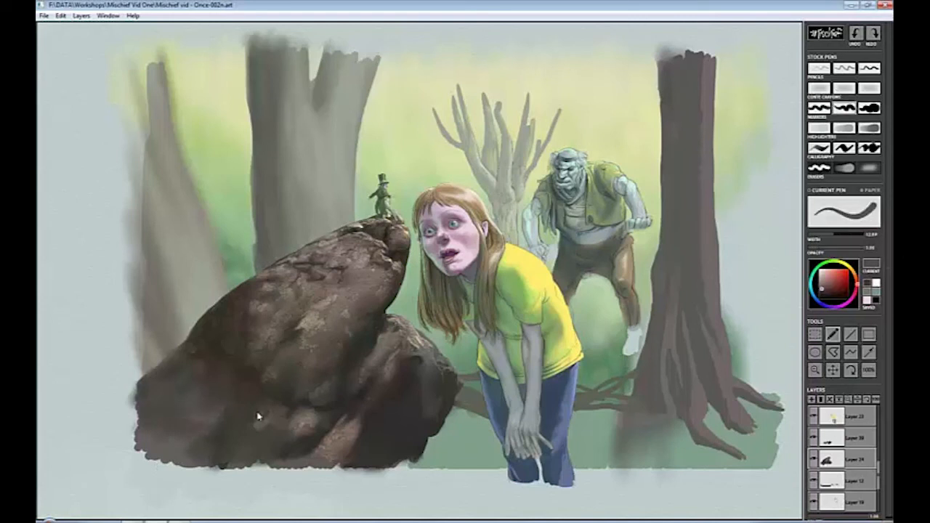
mouse_move(190, 357)
left_mouse_down()
mouse_move(149, 398)
mouse_move(186, 387)
mouse_move(216, 356)
mouse_move(205, 379)
mouse_move(220, 357)
left_mouse_up()
left_click(167, 392, "alt")
left_click(211, 370, "alt")
key("2")
mouse_move(179, 393)
left_mouse_down()
mouse_move(147, 413)
mouse_move(206, 436)
left_mouse_up()
left_click_drag(195, 372, 221, 397)
left_click_drag(171, 353, 184, 358)
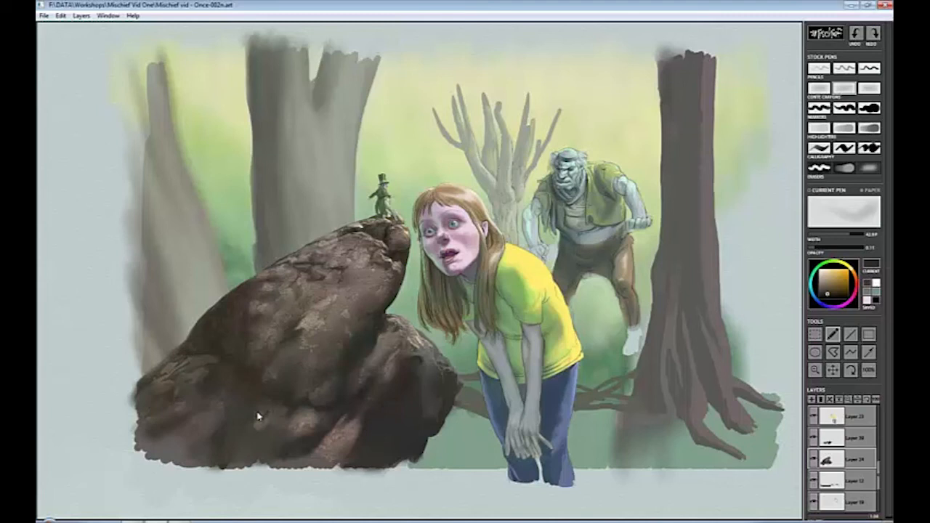
Extend the boulder's ragged bottom edge with an opaque dark tone, and add lighter touches sampled from the rock above it.
key("1")
left_click(401, 449, "alt")
mouse_move(410, 462)
left_mouse_down()
mouse_move(384, 473)
mouse_move(404, 475)
left_mouse_up()
left_click_drag(376, 473, 302, 463)
left_click(317, 449, "alt")
left_click(325, 441, "alt")
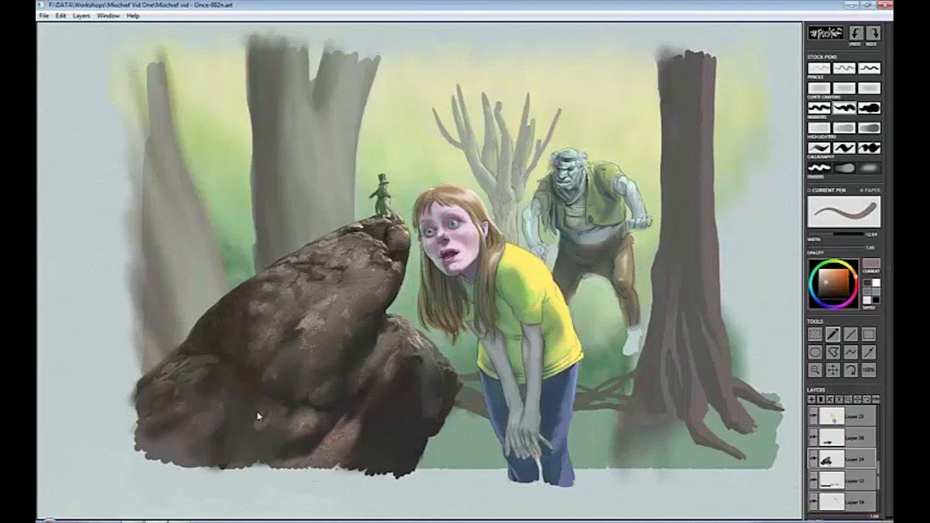
left_click(304, 449, "alt")
Merge the small layer above Layer 24 into the boulder layer, and paint lighter sampled highlights along the lower rock.
left_click(813, 437)
left_click(813, 437)
left_click(855, 438)
left_click(839, 399)
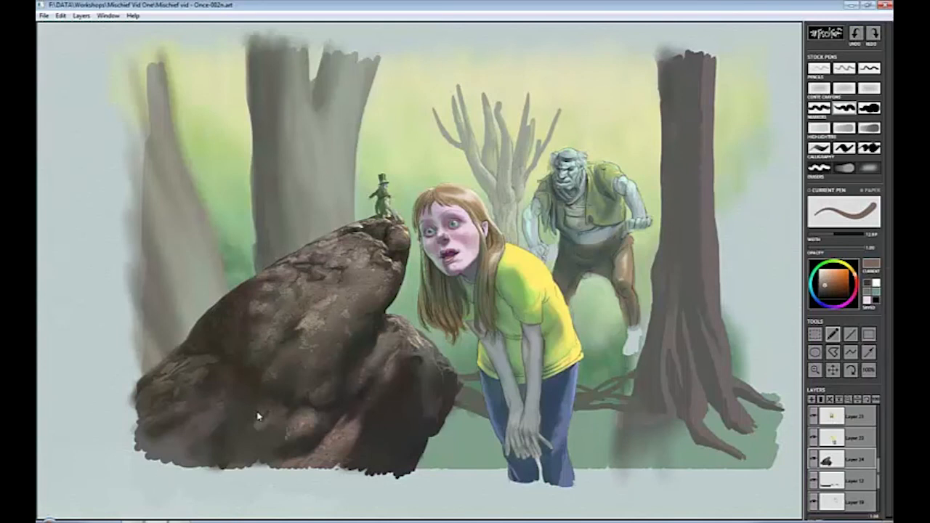
left_click(290, 440, "alt")
left_click(285, 438, "alt")
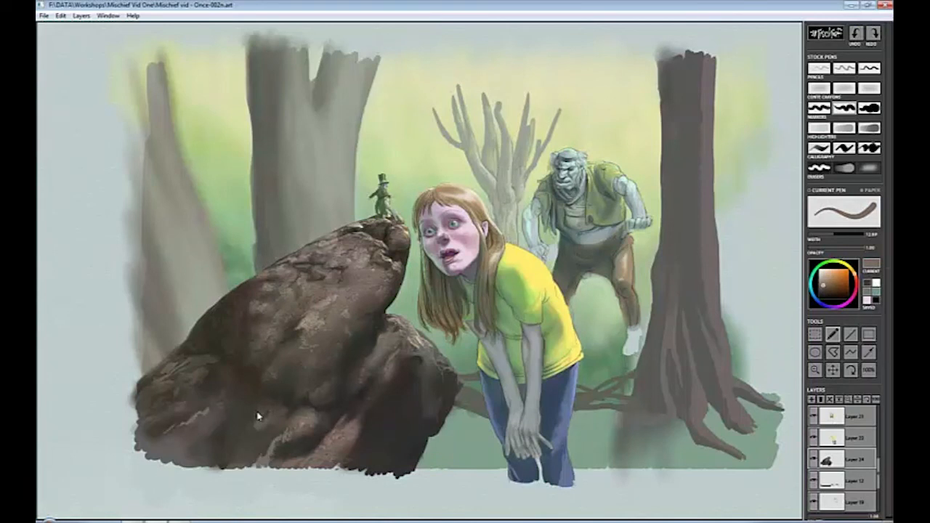
Paint soft pale grey-green haze beside the far-right trunk on the bottom background layer with the broadest conte crayon.
left_click_drag(878, 474, 878, 497)
left_click(856, 502)
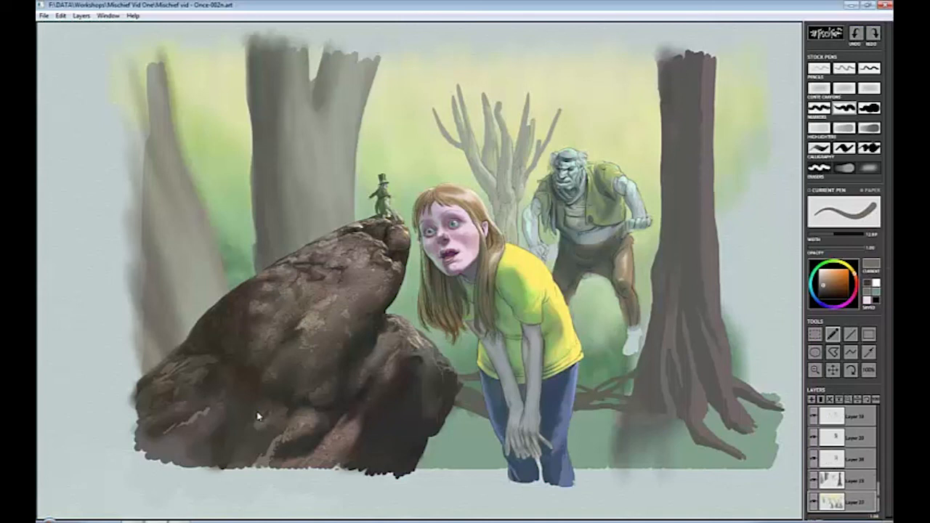
left_click(745, 175, "alt")
left_click(869, 88)
mouse_move(731, 247)
left_mouse_down()
mouse_move(748, 305)
mouse_move(752, 204)
left_mouse_up()
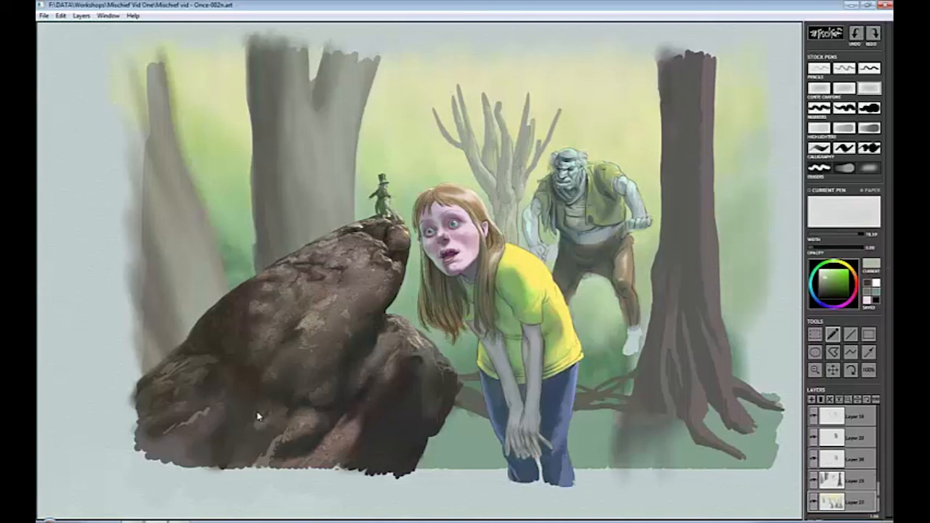
Soften the lower background around the troll's legs and right of the large trunk with a sampled muted green.
left_click(759, 414, "alt")
left_click_drag(741, 367, 756, 316)
mouse_move(640, 341)
left_mouse_down()
mouse_move(618, 356)
mouse_move(604, 341)
mouse_move(587, 347)
left_mouse_up()
left_click_drag(749, 375, 734, 316)
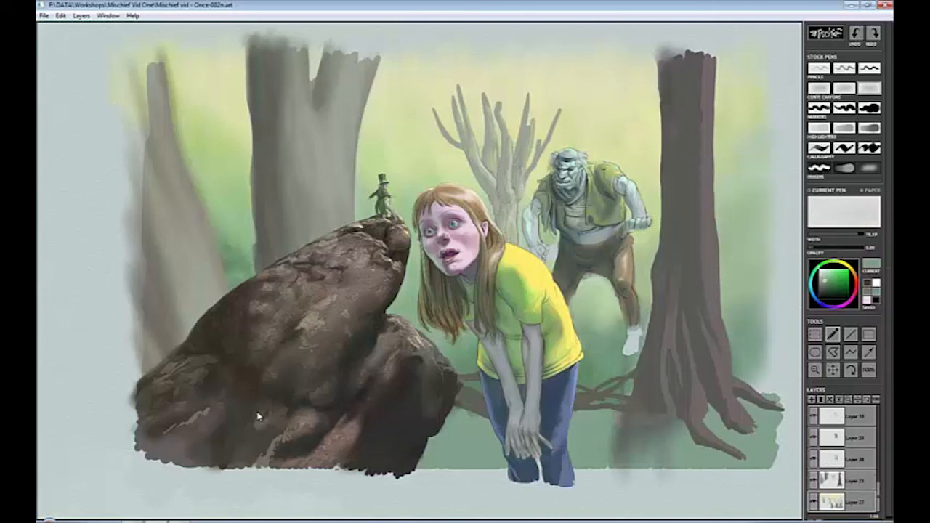
left_click_drag(777, 342, 763, 247)
Brighten the upper background on both sides of the right-hand trunk with a sampled pale yellow.
left_click(639, 80, "alt")
left_click_drag(639, 73, 654, 164)
left_click_drag(734, 80, 735, 149)
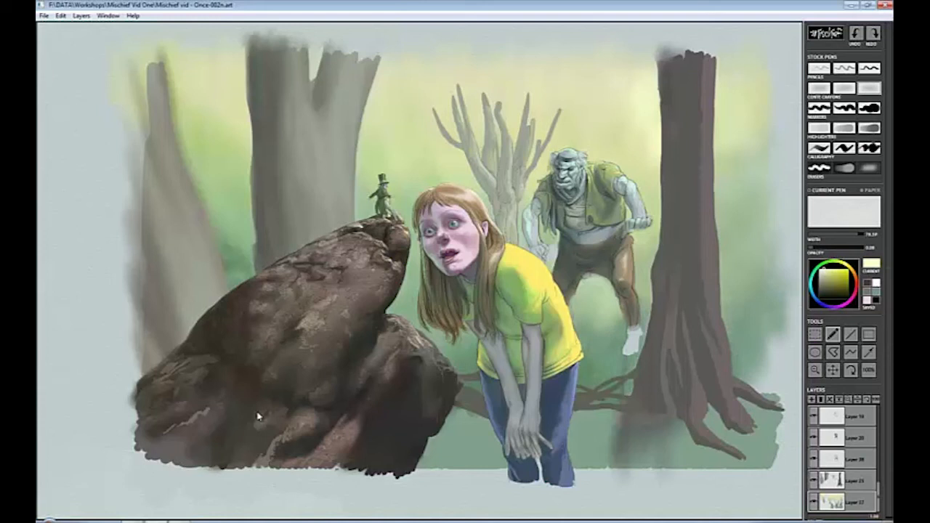
left_click_drag(725, 186, 763, 58)
Add a new layer above the tree layer and paint a canopy of mid-green leaf dabs over the bare branches in the centre.
left_click(854, 480)
left_click(812, 399)
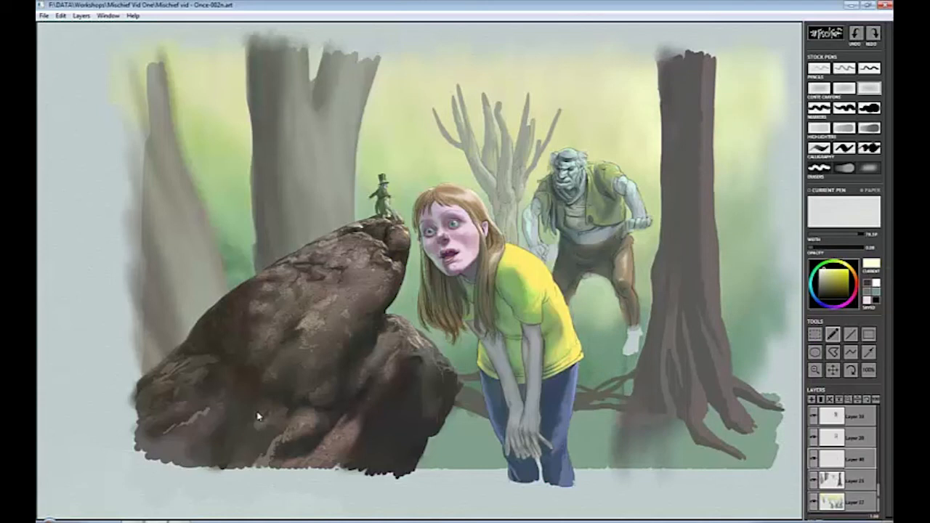
left_click(869, 108)
left_click(400, 306, "alt")
left_click(829, 285)
mouse_move(415, 108)
left_mouse_down()
mouse_move(440, 106)
mouse_move(382, 121)
left_mouse_up()
left_click_drag(422, 135, 407, 158)
left_click_drag(451, 80, 454, 113)
mouse_move(392, 76)
left_mouse_down()
mouse_move(422, 100)
mouse_move(385, 109)
left_mouse_up()
left_click_drag(458, 130, 489, 153)
left_click_drag(421, 69, 469, 95)
mouse_move(459, 107)
left_mouse_down()
mouse_move(494, 156)
mouse_move(439, 171)
left_mouse_up()
mouse_move(421, 127)
left_mouse_down()
mouse_move(396, 145)
mouse_move(541, 142)
left_mouse_up()
mouse_move(534, 109)
left_mouse_down()
mouse_move(595, 135)
mouse_move(560, 168)
mouse_move(546, 159)
left_mouse_up()
left_click_drag(406, 58, 377, 101)
left_click_drag(445, 79, 495, 112)
left_click_drag(374, 53, 396, 85)
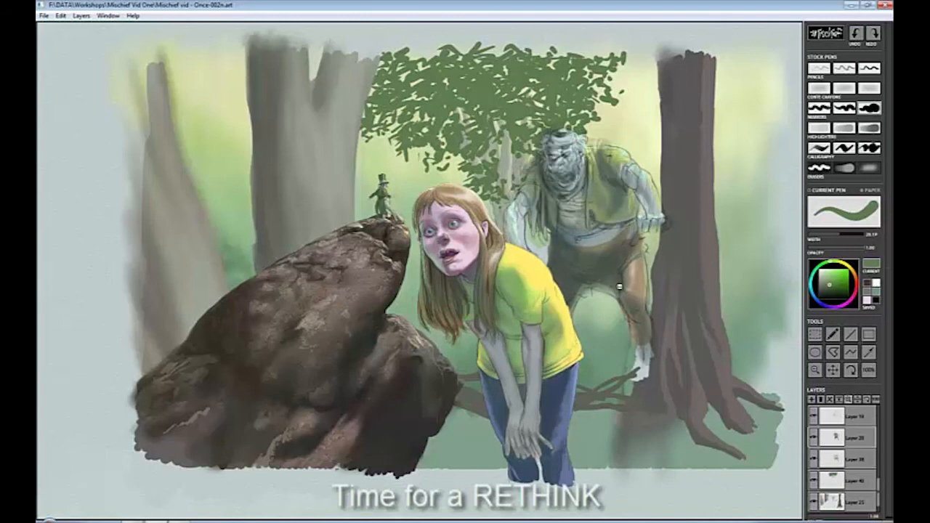
Save the painting as a new version named Mischief vid - Once-002o.art.
key("z")
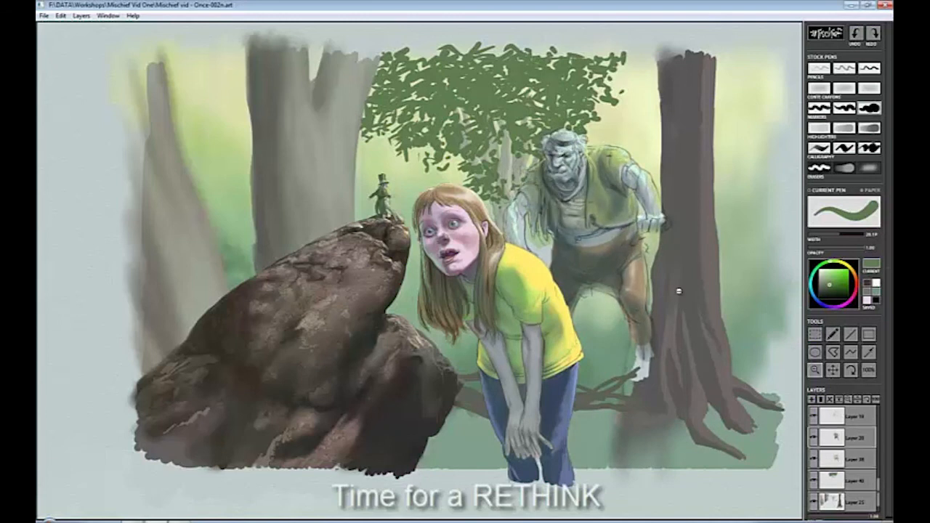
left_click(685, 176)
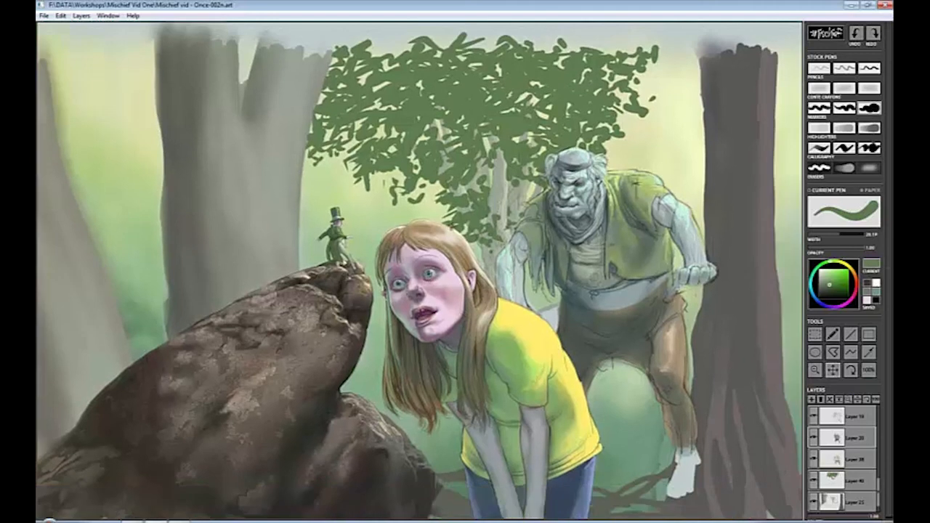
key("space")
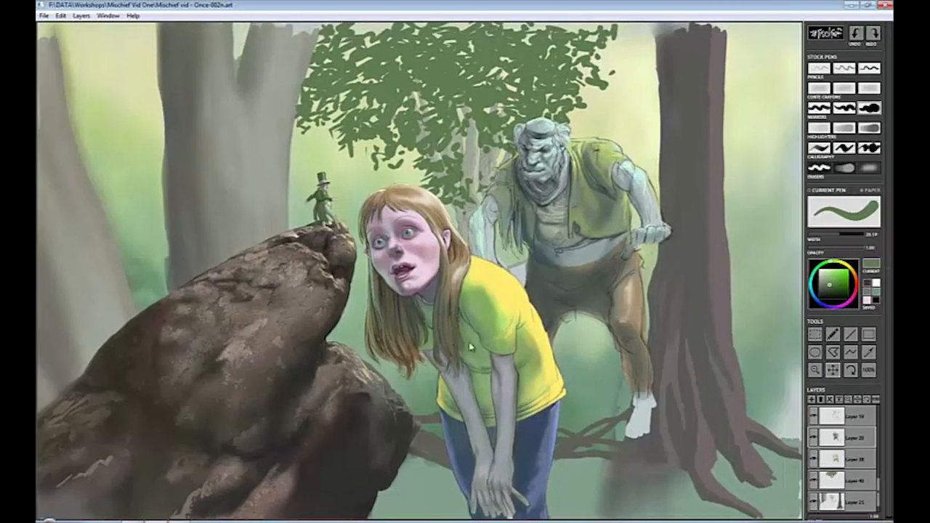
left_click(44, 16)
left_click(65, 65)
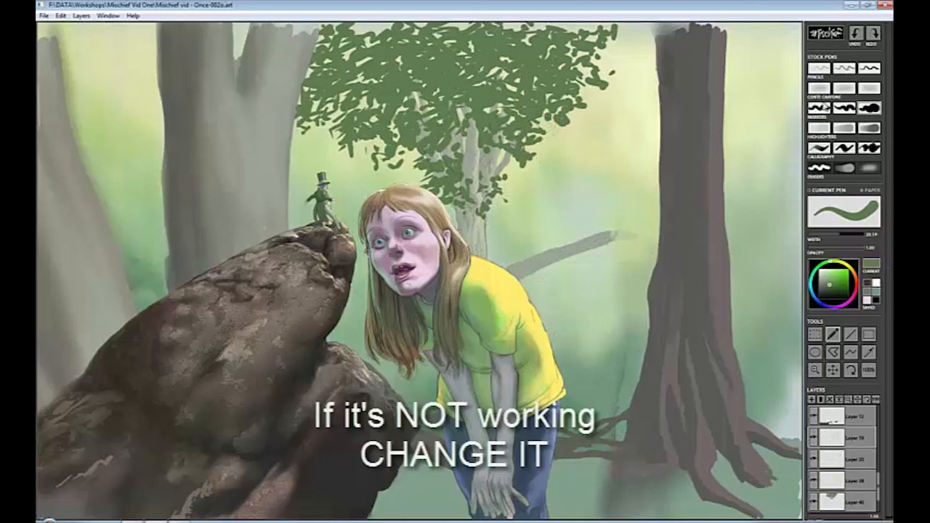
Sketch a new creature's head and body in dark pencil beneath the leaves behind the girl's shoulder.
left_click(843, 67)
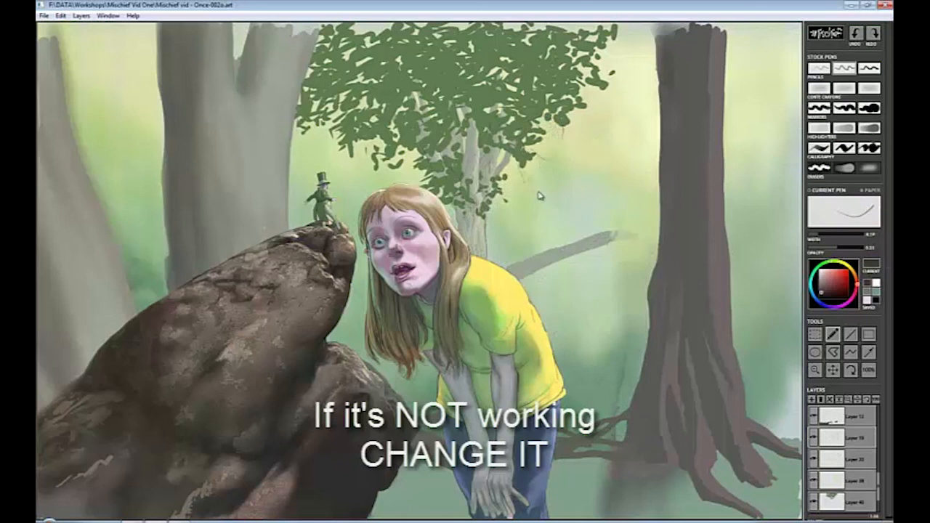
left_click_drag(541, 191, 542, 229)
left_click_drag(561, 144, 551, 134)
left_click_drag(549, 190, 538, 231)
left_click_drag(544, 178, 556, 242)
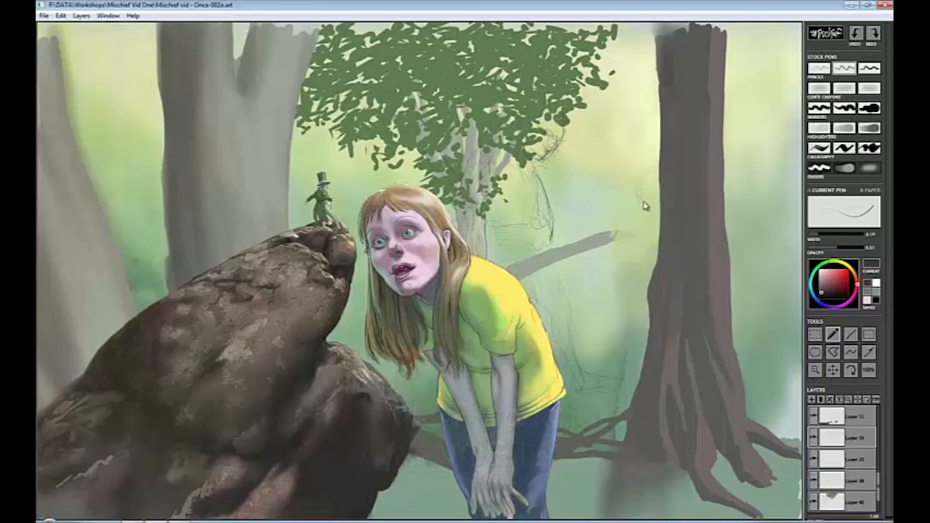
Sketch a second, hunched creature in pencil, its face and curved back showing on either side of the right-hand trunk.
left_click_drag(757, 360, 735, 212)
mouse_move(643, 199)
left_mouse_down()
mouse_move(649, 191)
mouse_move(648, 212)
mouse_move(643, 181)
left_mouse_up()
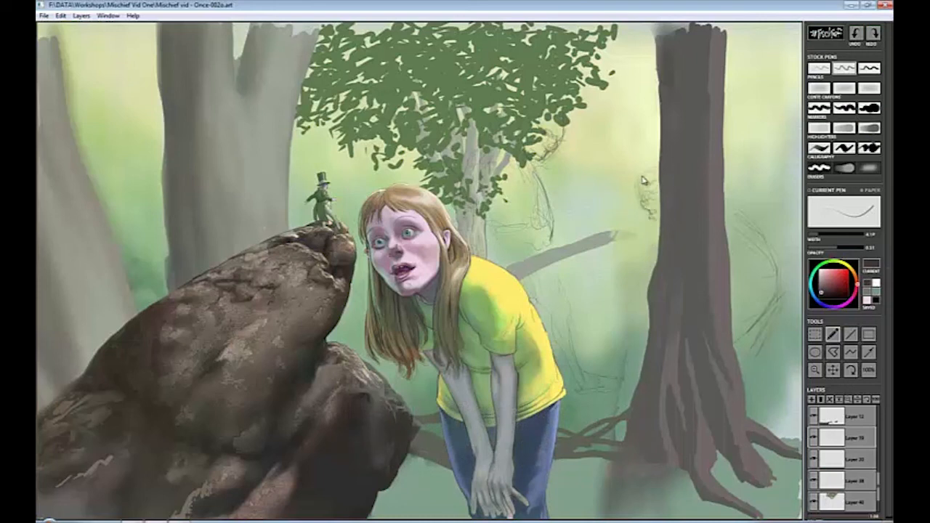
mouse_move(783, 253)
left_mouse_down()
mouse_move(775, 330)
mouse_move(749, 353)
left_mouse_up()
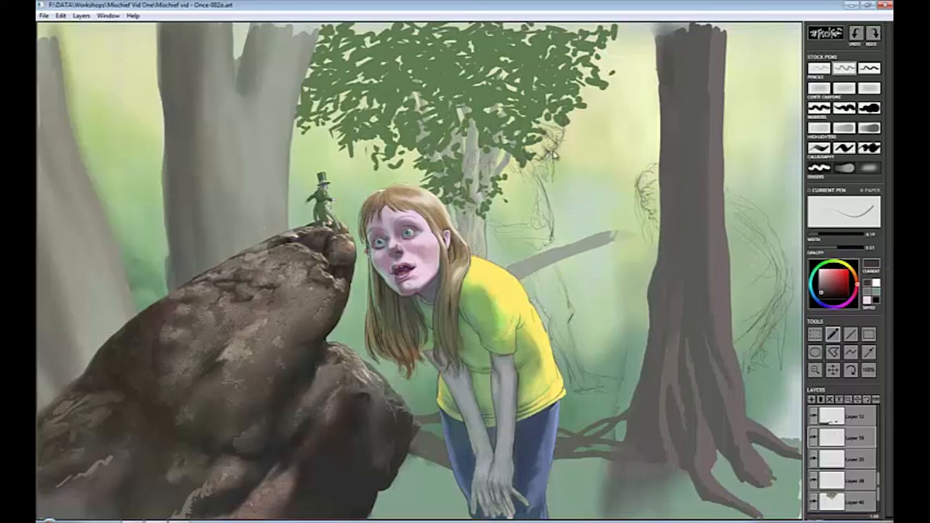
Refine both creature sketches, adding the hunched one's hair and reaching hand, and sketch a small figure peeking out between the left trunks.
mouse_move(562, 138)
left_mouse_down()
mouse_move(519, 189)
mouse_move(545, 181)
mouse_move(550, 258)
left_mouse_up()
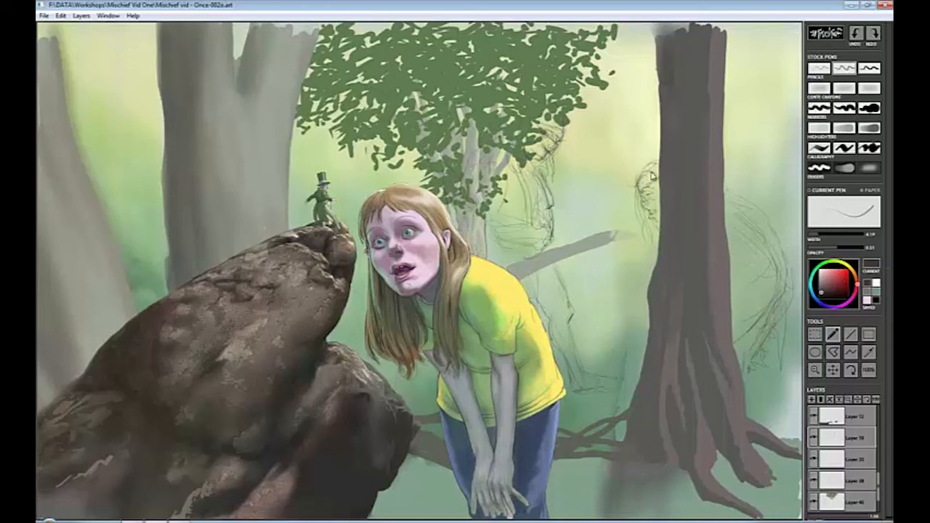
left_click_drag(631, 171, 639, 181)
mouse_move(647, 280)
left_mouse_down()
mouse_move(627, 296)
mouse_move(623, 318)
mouse_move(639, 280)
mouse_move(621, 303)
mouse_move(634, 309)
left_mouse_up()
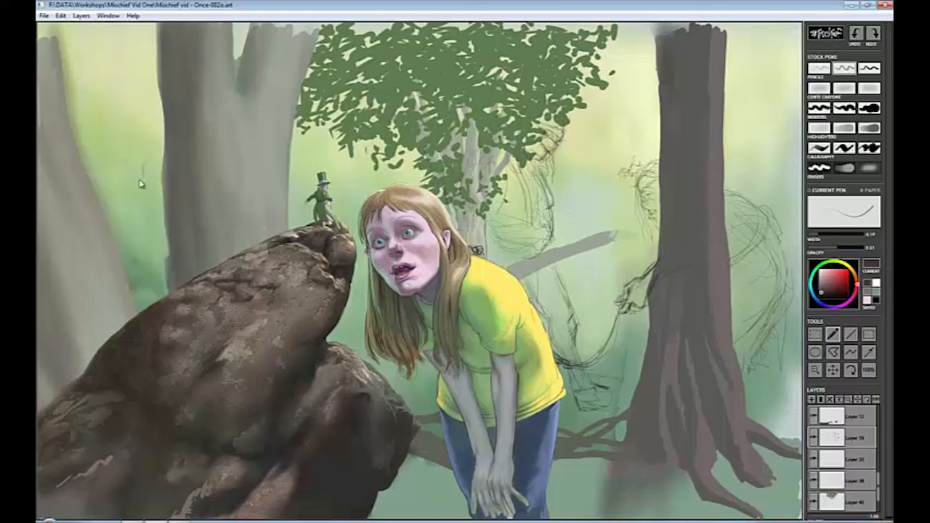
mouse_move(141, 184)
left_mouse_down()
mouse_move(164, 155)
mouse_move(149, 185)
mouse_move(157, 206)
mouse_move(141, 158)
mouse_move(154, 171)
mouse_move(146, 218)
left_mouse_up()
mouse_move(558, 207)
left_mouse_down()
mouse_move(551, 253)
mouse_move(526, 257)
mouse_move(545, 277)
mouse_move(550, 227)
left_mouse_up()
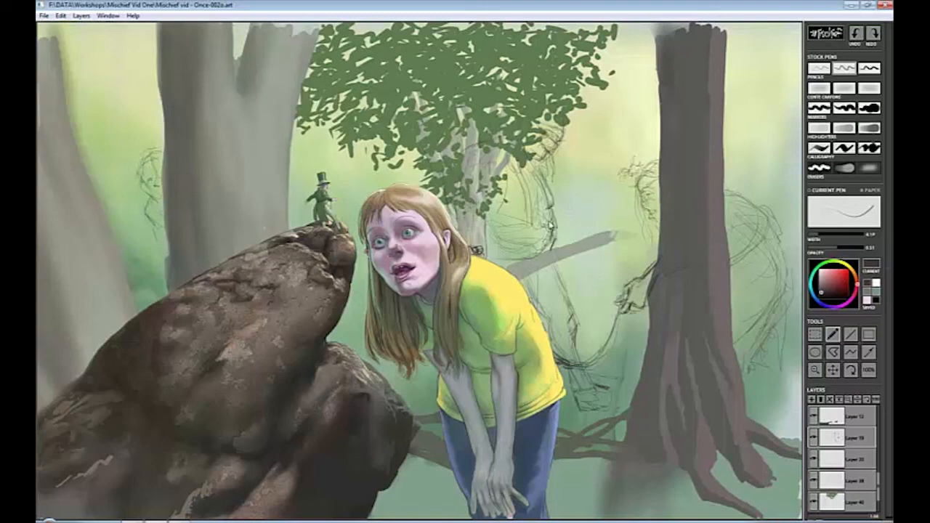
Block in solid silhouettes for all three sketched creatures on the layer beneath the sketch, using a marker in sampled muted green.
left_click(826, 476)
left_click(869, 107)
left_click(534, 156, "alt")
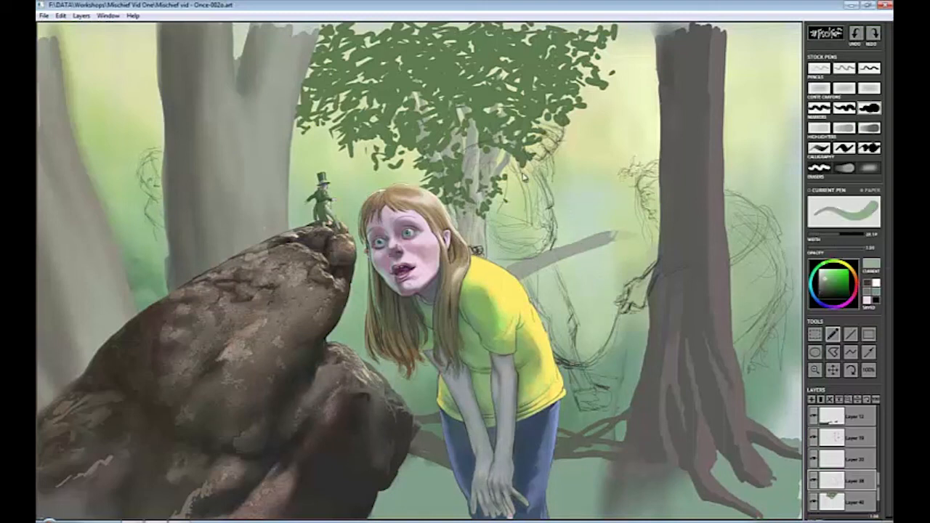
mouse_move(516, 193)
left_mouse_down()
mouse_move(513, 161)
mouse_move(534, 169)
mouse_move(553, 152)
mouse_move(521, 133)
mouse_move(560, 134)
left_mouse_up()
mouse_move(468, 156)
left_mouse_down()
mouse_move(518, 179)
mouse_move(530, 168)
mouse_move(504, 134)
mouse_move(543, 114)
mouse_move(556, 149)
mouse_move(554, 231)
mouse_move(452, 184)
mouse_move(489, 203)
left_mouse_up()
mouse_move(527, 256)
left_mouse_down()
mouse_move(513, 273)
mouse_move(570, 321)
mouse_move(546, 307)
mouse_move(570, 327)
mouse_move(556, 322)
mouse_move(585, 408)
mouse_move(610, 402)
left_mouse_up()
mouse_move(620, 175)
left_mouse_down()
mouse_move(638, 189)
mouse_move(640, 208)
mouse_move(660, 197)
mouse_move(655, 168)
mouse_move(680, 170)
mouse_move(653, 212)
mouse_move(668, 216)
mouse_move(663, 199)
mouse_move(711, 194)
mouse_move(762, 225)
mouse_move(686, 205)
mouse_move(687, 260)
mouse_move(630, 296)
mouse_move(647, 311)
mouse_move(653, 278)
mouse_move(693, 249)
mouse_move(706, 226)
mouse_move(697, 258)
mouse_move(688, 254)
mouse_move(753, 222)
mouse_move(771, 231)
mouse_move(783, 305)
mouse_move(740, 277)
mouse_move(702, 280)
mouse_move(695, 292)
mouse_move(706, 296)
mouse_move(696, 281)
mouse_move(729, 312)
mouse_move(785, 294)
mouse_move(787, 323)
mouse_move(715, 344)
mouse_move(770, 321)
mouse_move(751, 348)
mouse_move(752, 397)
left_mouse_up()
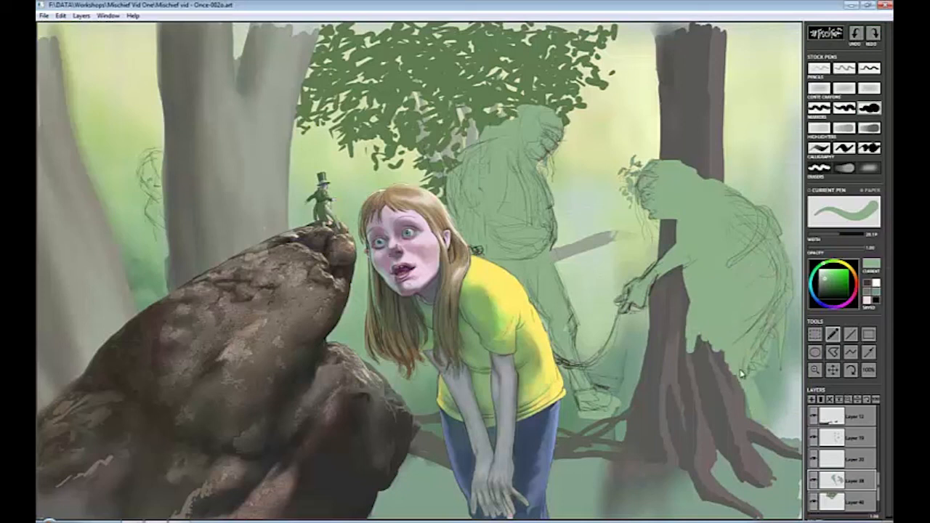
mouse_move(149, 163)
left_mouse_down()
mouse_move(173, 190)
mouse_move(152, 187)
mouse_move(161, 195)
mouse_move(155, 232)
mouse_move(171, 238)
mouse_move(174, 225)
mouse_move(146, 216)
mouse_move(141, 174)
mouse_move(152, 233)
left_mouse_up()
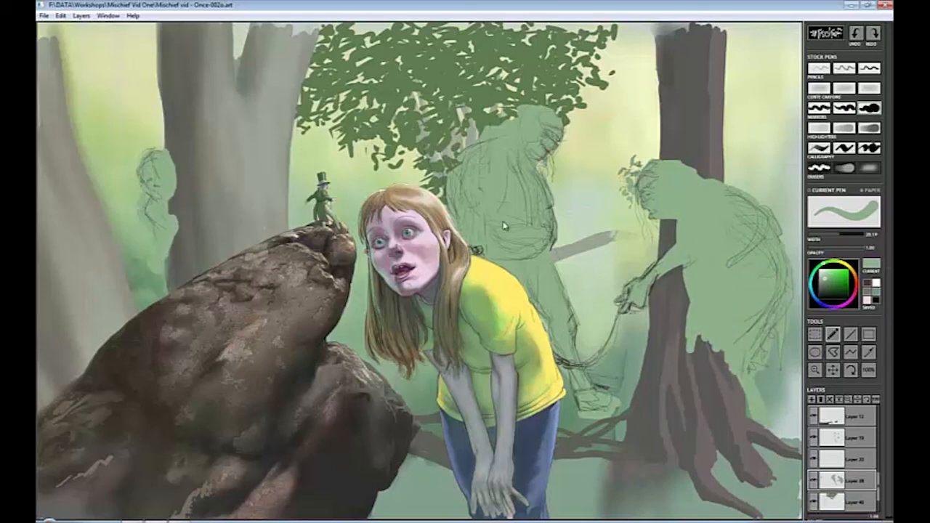
Move the creature silhouette layer and the pencil sketch layer below the tree layer so the figures sit behind the trunks.
left_click_drag(878, 490, 879, 498)
left_click_drag(837, 441, 838, 489)
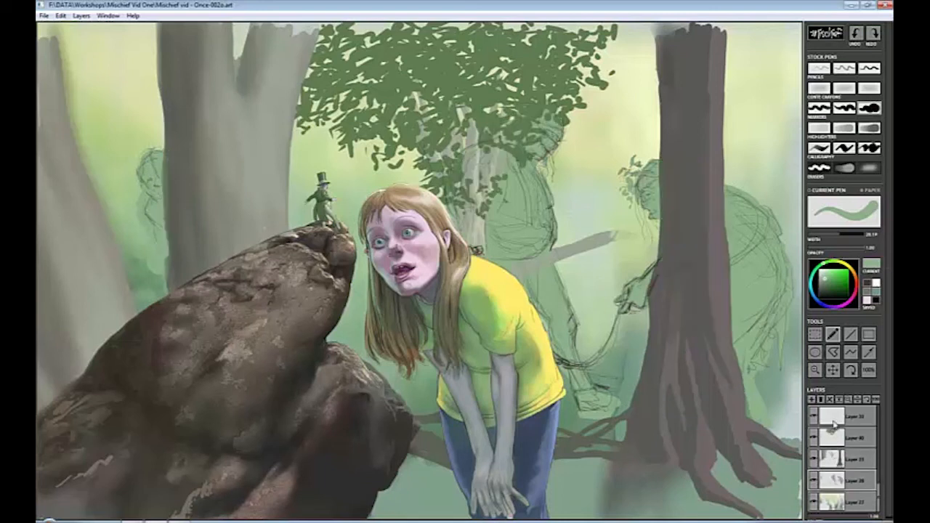
left_click_drag(835, 426, 835, 478)
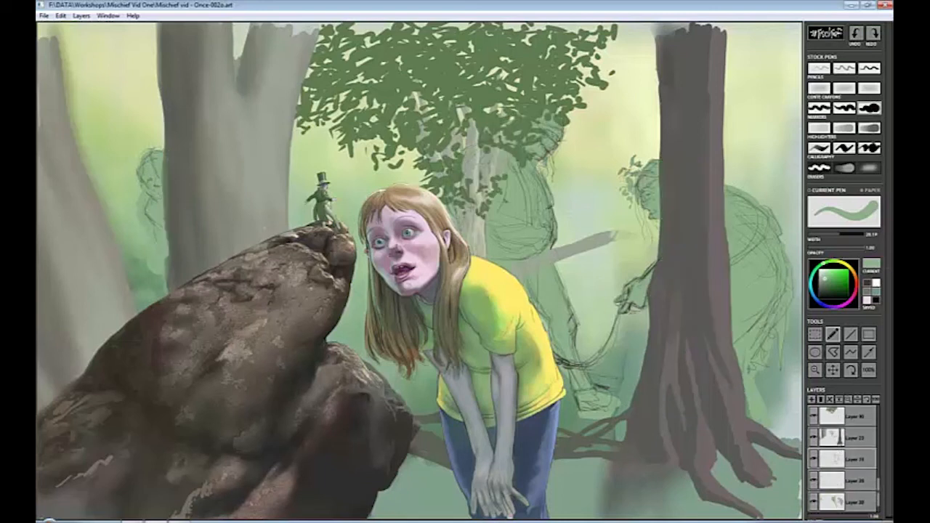
Erase pencil lines on the hunched creature's hand and redraw the reaching hand beside the right-hand trunk.
left_click(819, 167)
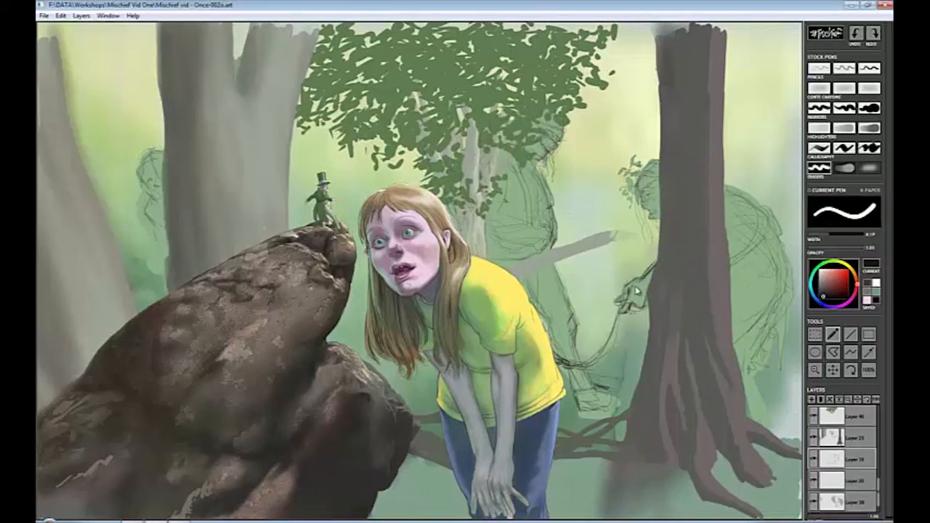
left_click_drag(638, 286, 658, 269)
key("b")
left_click_drag(627, 303, 655, 264)
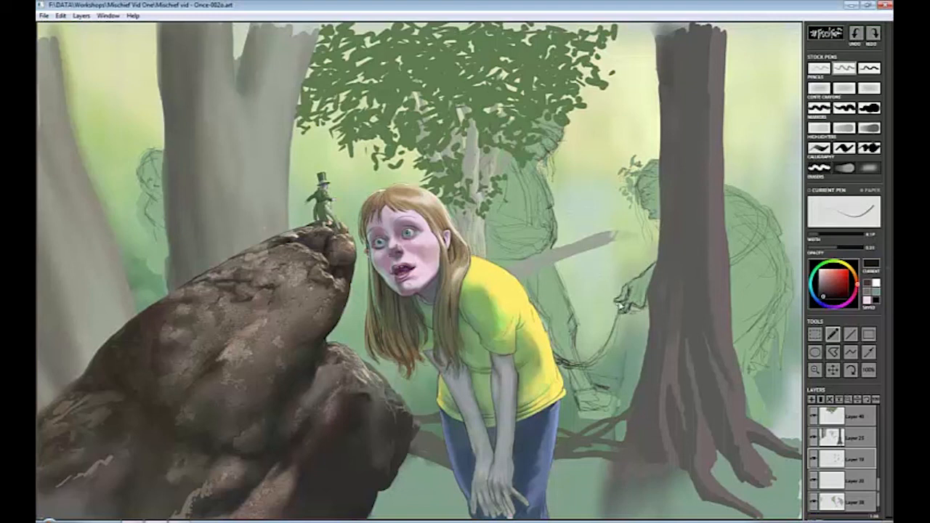
Finish the hunched creature's reaching hand and sketch a thin cord around the girl's neck and behind her shoulder on a layer above her figure.
left_click_drag(619, 304, 621, 315)
left_click_drag(880, 491, 881, 462)
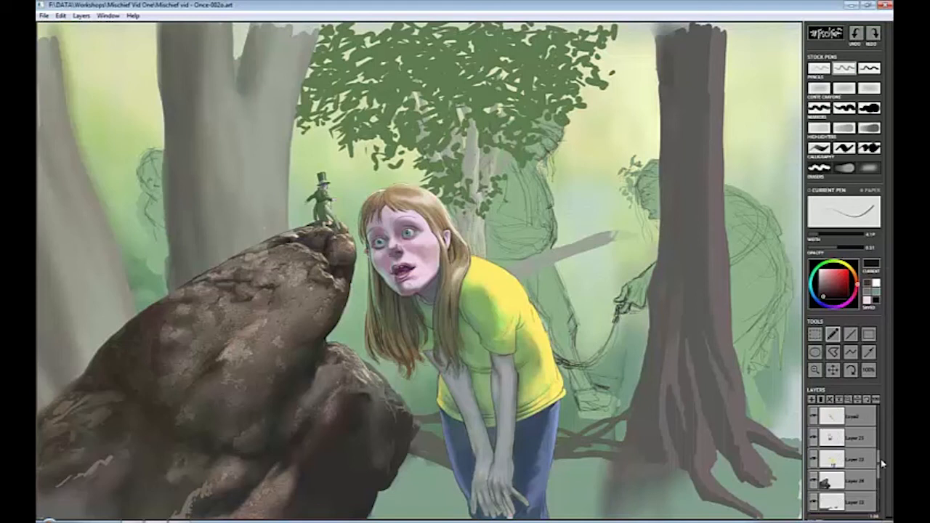
left_click(841, 419)
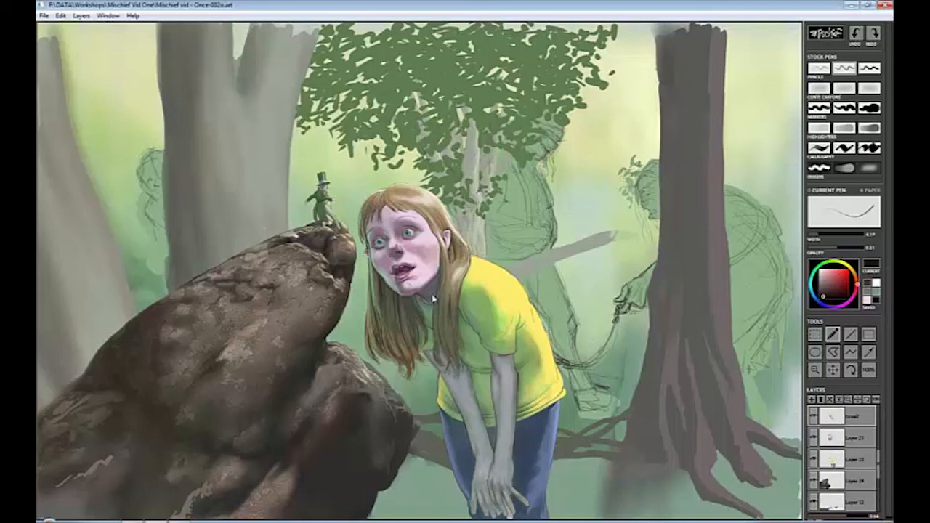
left_click_drag(880, 453, 880, 442)
left_click(843, 417)
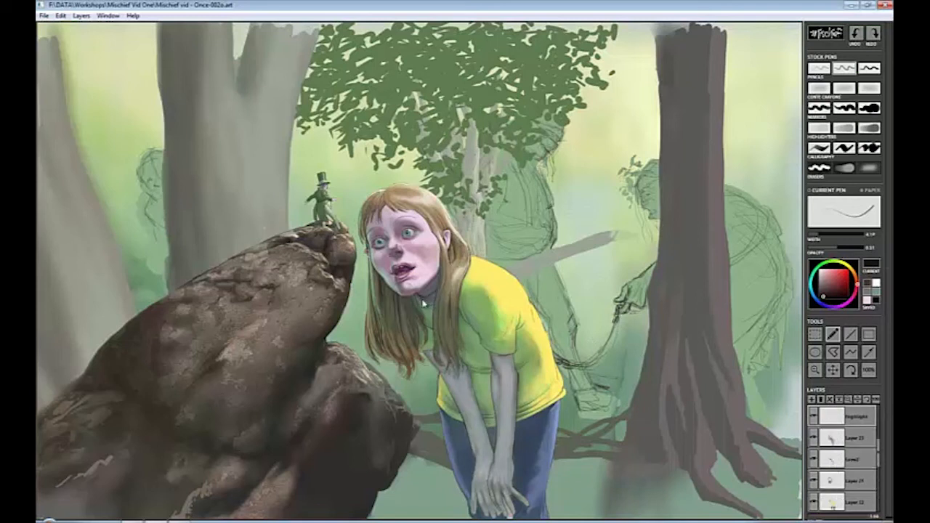
key("e")
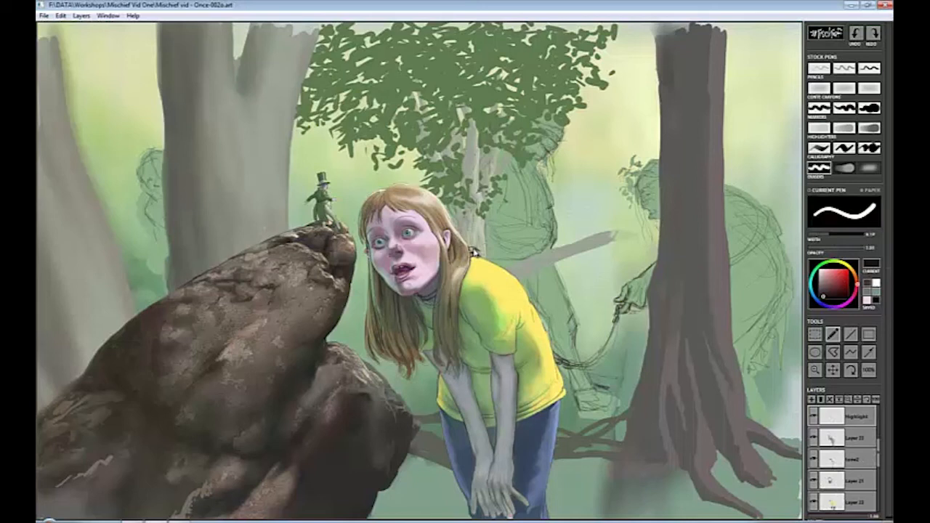
key("e")
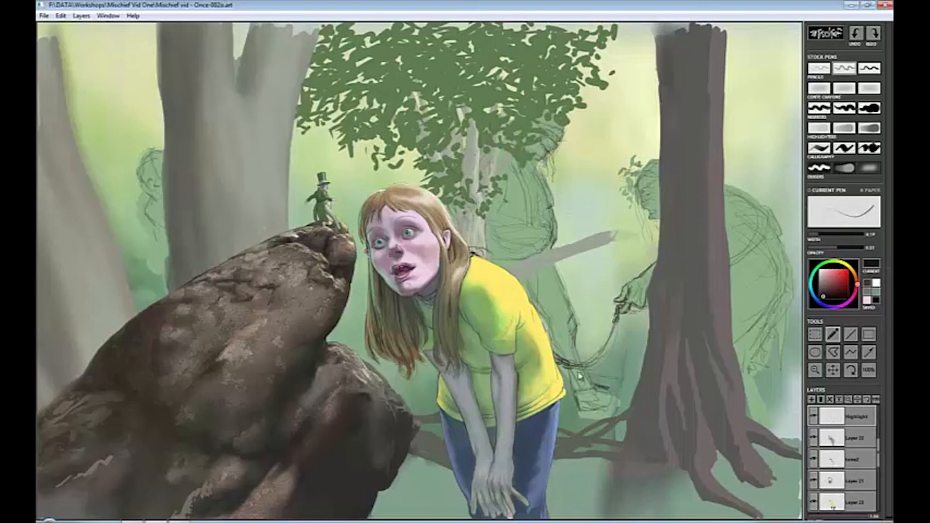
On the creature sketch layer, rework the links hanging from the hunched creature's hand and pencil in its face and dangling hair.
left_click(861, 398)
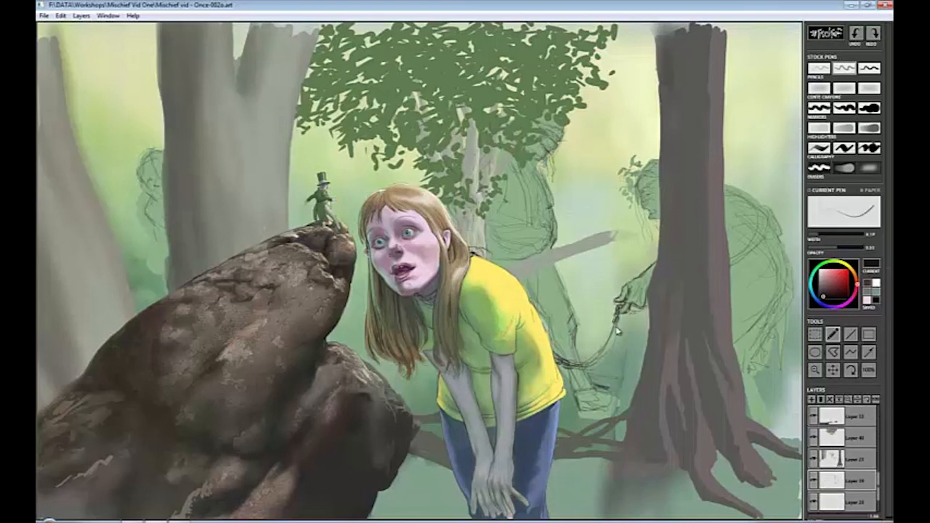
key("e")
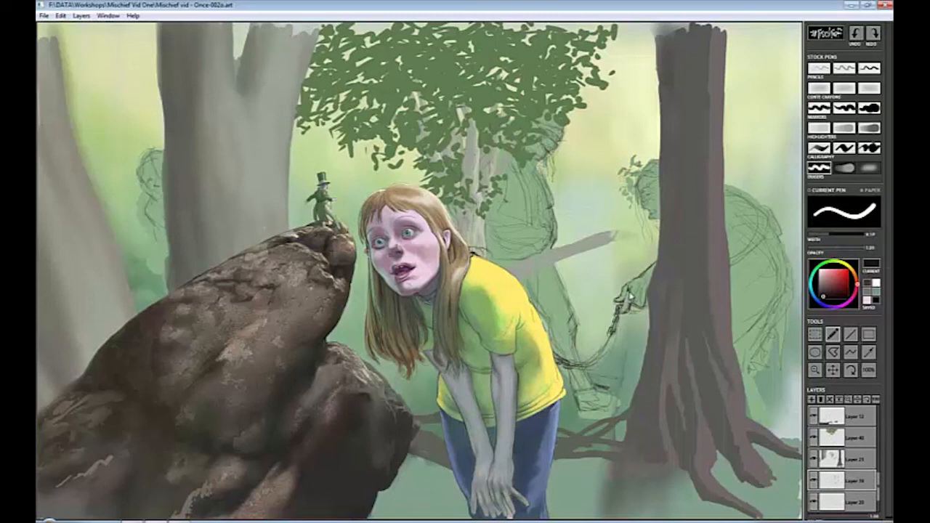
key("e")
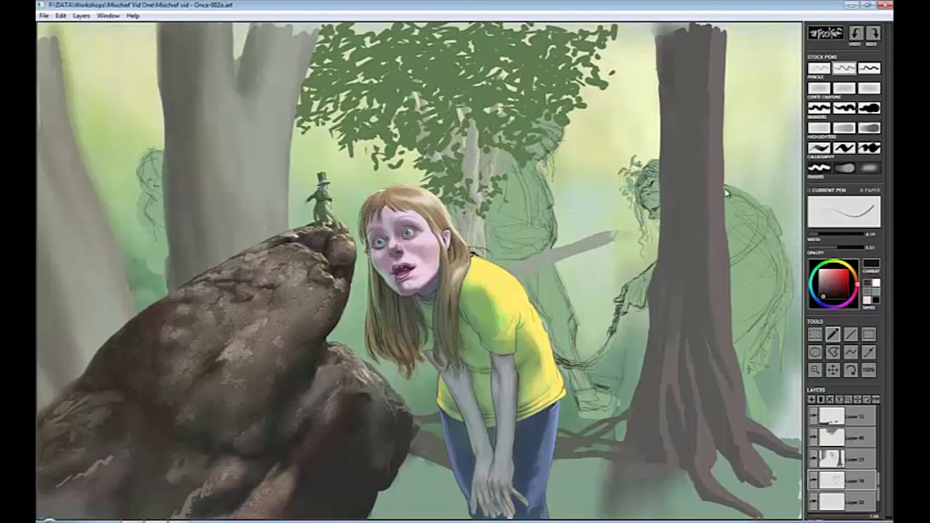
Cover the hunched creature's back with shaggy pencil strands, clean stray lines with the eraser, and strengthen the lines of its face.
key("e")
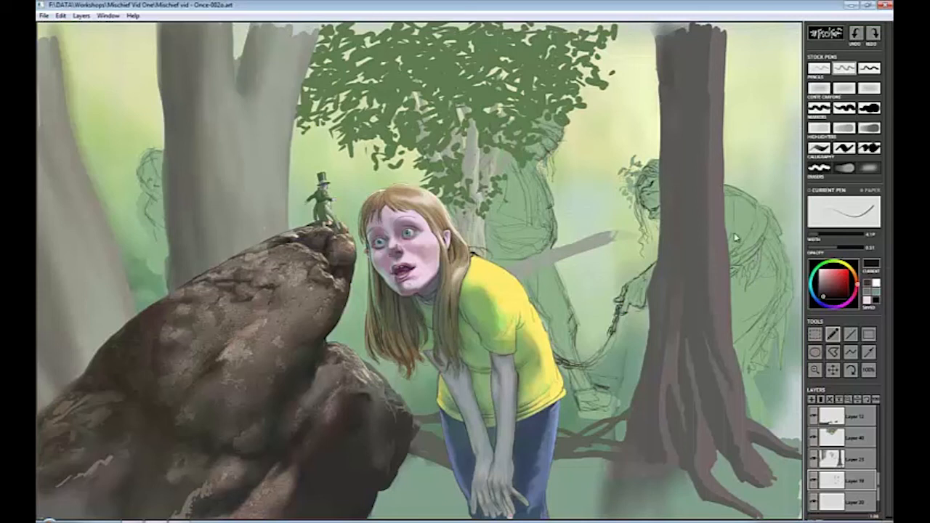
key("e")
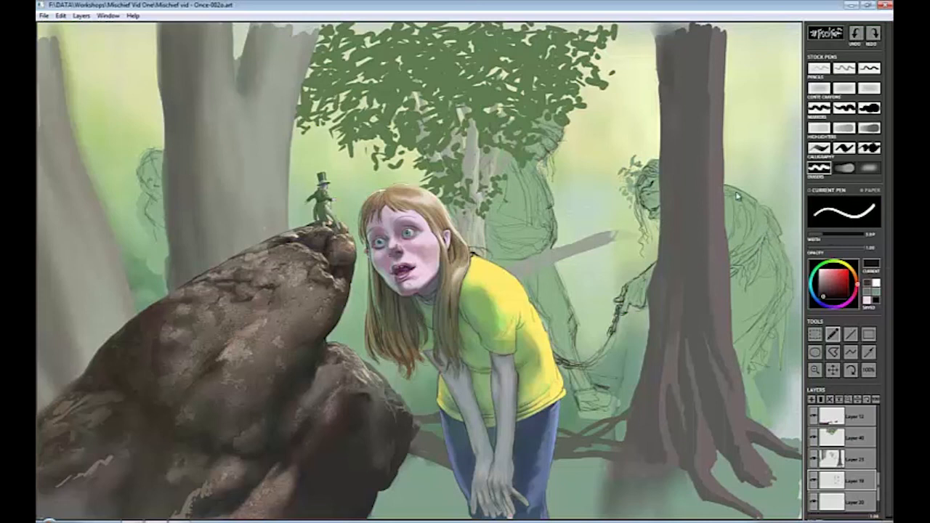
key("p")
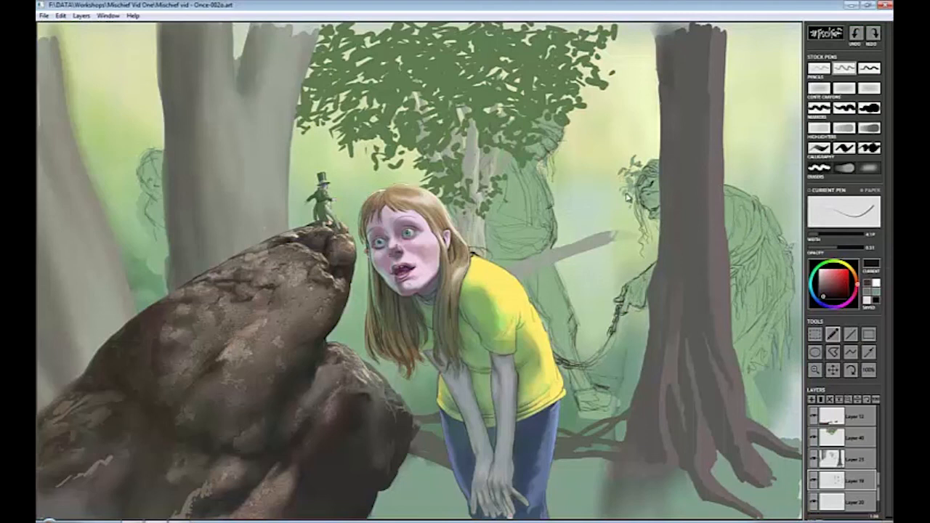
mouse_move(630, 198)
left_mouse_down()
mouse_move(638, 182)
mouse_move(634, 206)
mouse_move(656, 195)
mouse_move(638, 231)
mouse_move(616, 215)
mouse_move(649, 227)
mouse_move(556, 263)
left_mouse_up()
key("e")
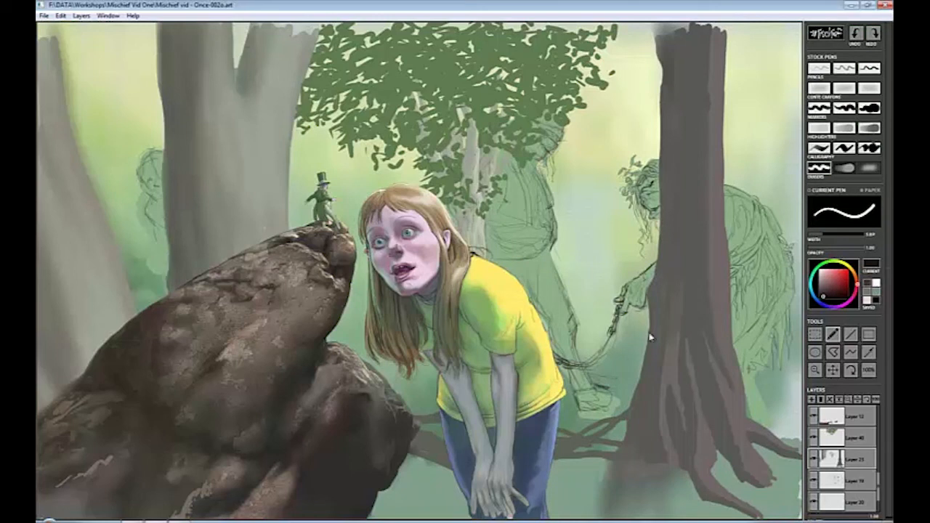
On the tree layer, extend the right-hand trunk up to the canvas edge and smooth its left contour using sampled trunk colors.
left_click(844, 68)
key("]")
left_click(715, 53, "alt")
left_click_drag(720, 46, 721, 24)
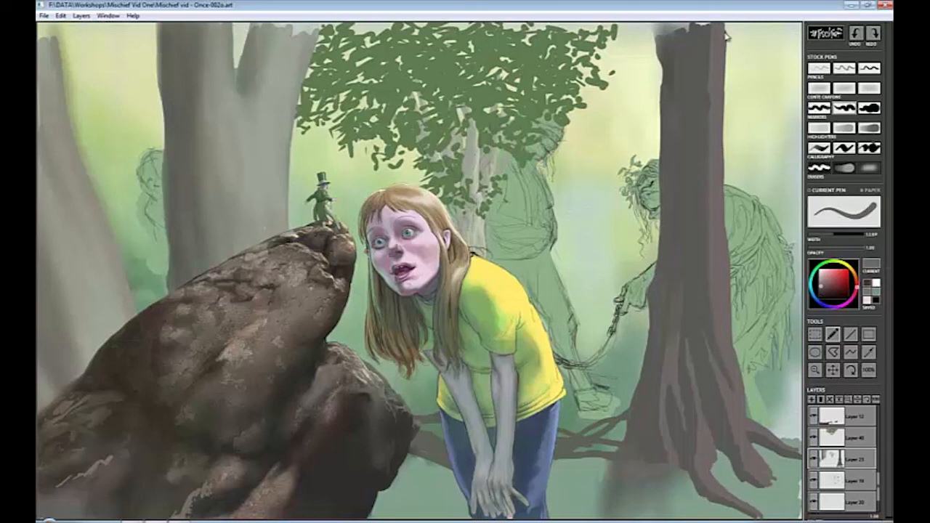
left_click(676, 51, "alt")
mouse_move(660, 48)
left_mouse_down()
mouse_move(653, 24)
mouse_move(709, 25)
mouse_move(658, 116)
mouse_move(653, 173)
left_mouse_up()
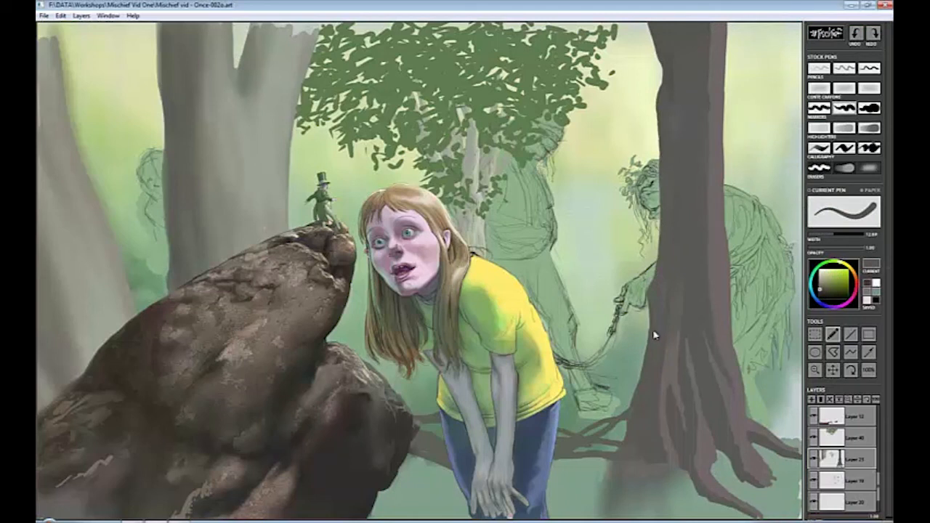
Broaden the base of the right-hand tree and add spreading roots beside it in sampled bark colors.
mouse_move(649, 305)
left_mouse_down()
mouse_move(648, 352)
mouse_move(638, 407)
left_mouse_up()
left_click(694, 332, "alt")
mouse_move(732, 319)
left_mouse_down()
mouse_move(723, 348)
mouse_move(741, 368)
mouse_move(735, 412)
mouse_move(778, 418)
mouse_move(801, 442)
mouse_move(770, 415)
mouse_move(771, 474)
mouse_move(789, 476)
mouse_move(790, 498)
left_mouse_up()
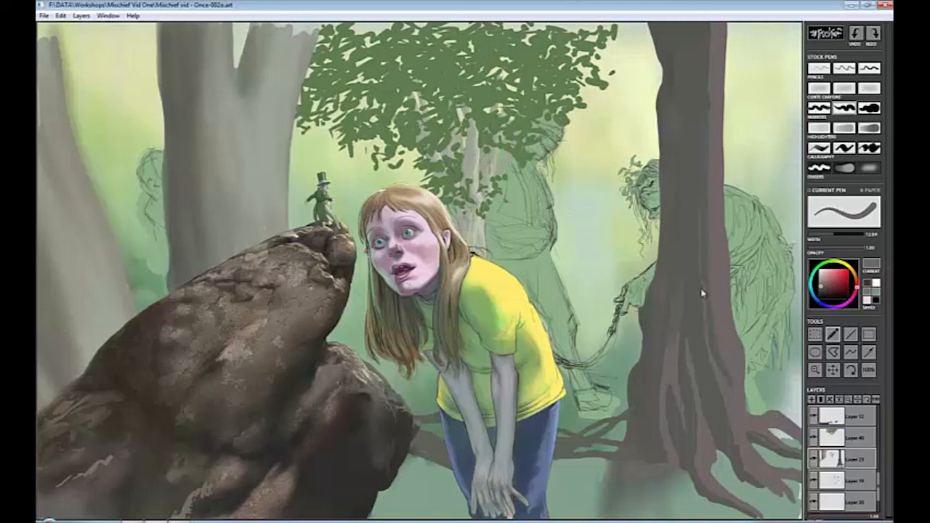
mouse_move(702, 290)
left_mouse_down()
mouse_move(704, 373)
mouse_move(708, 344)
left_mouse_up()
left_click(716, 343, "alt")
Break up the flat grooves of the right-hand trunk with fine bark strokes, working from the root flare up the trunk.
key("1")
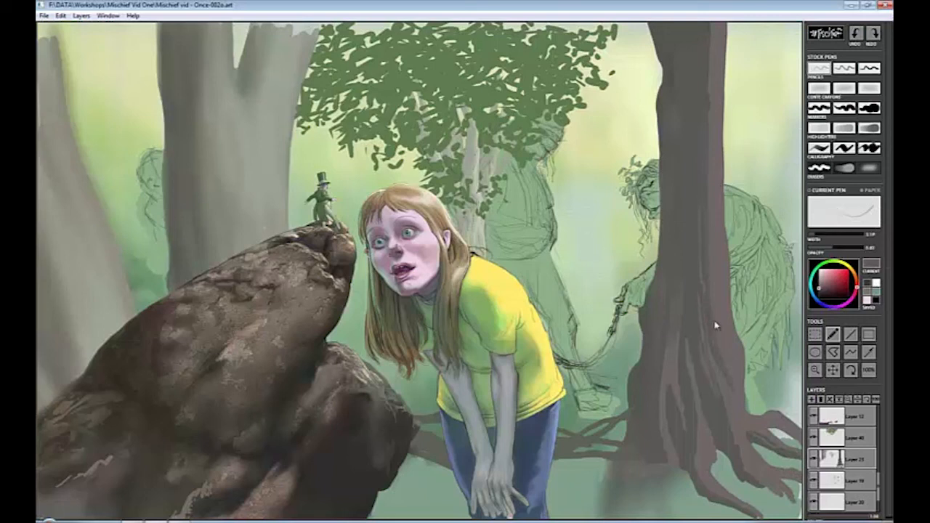
key("1")
key("2")
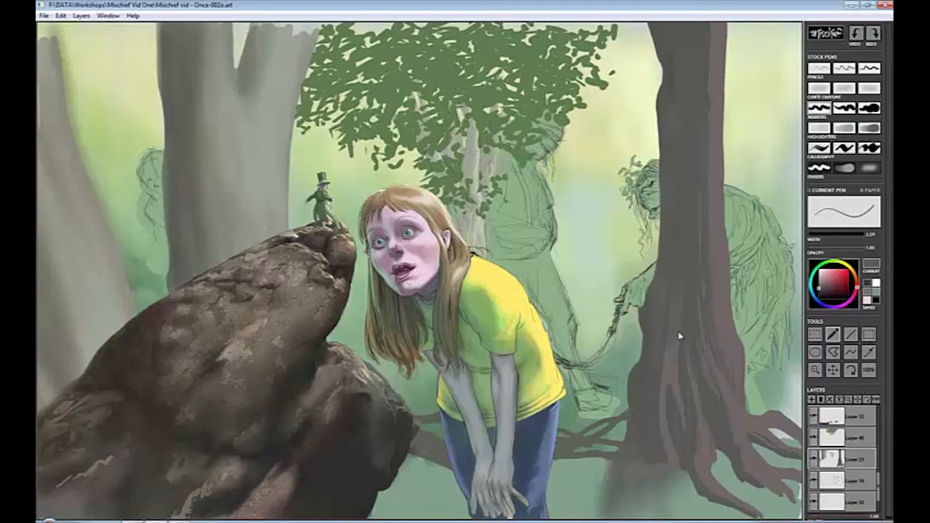
left_click(669, 401, "alt")
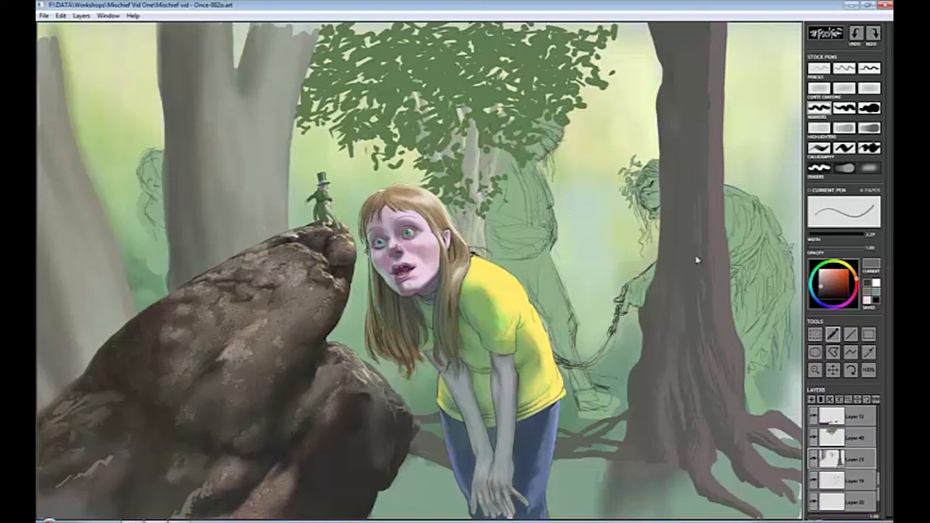
left_click(698, 210, "alt")
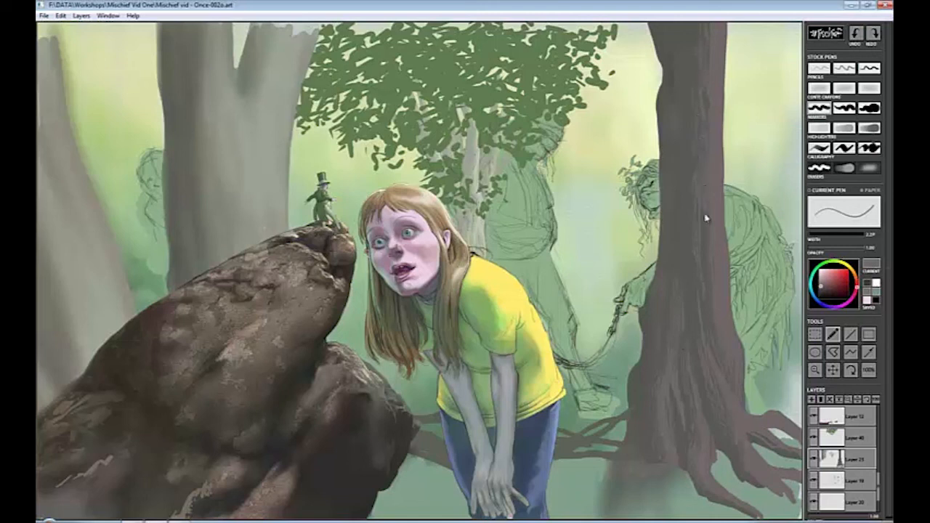
Paint lighter pinkish-grey bark ridges and fine highlights down the right side of the trunk and over its roots.
left_click(646, 422, "alt")
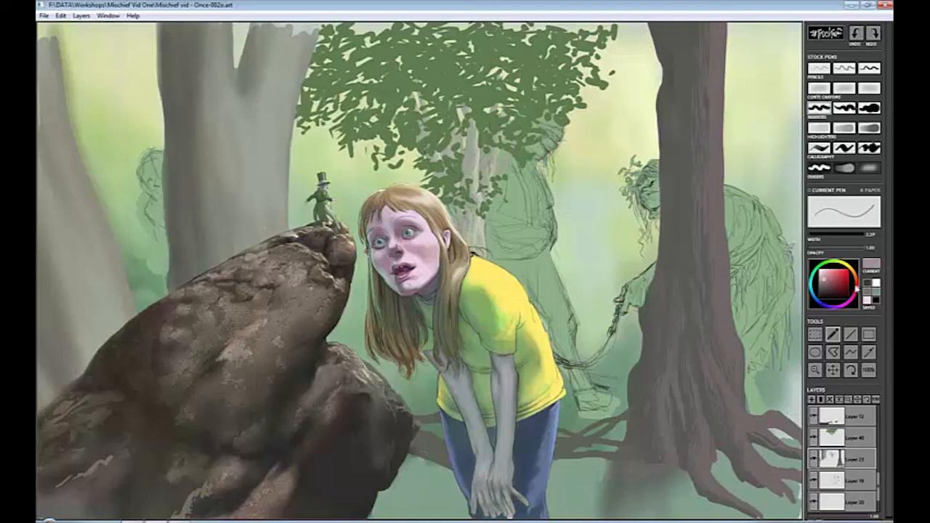
left_click(742, 352, "alt")
left_click(721, 372, "alt")
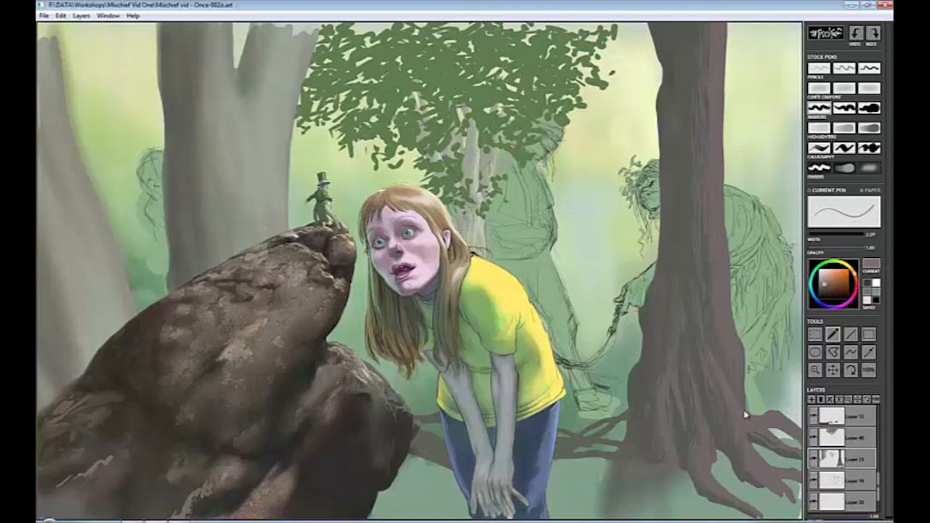
left_click(721, 352, "alt")
left_click(712, 360, "alt")
left_click(720, 375, "alt")
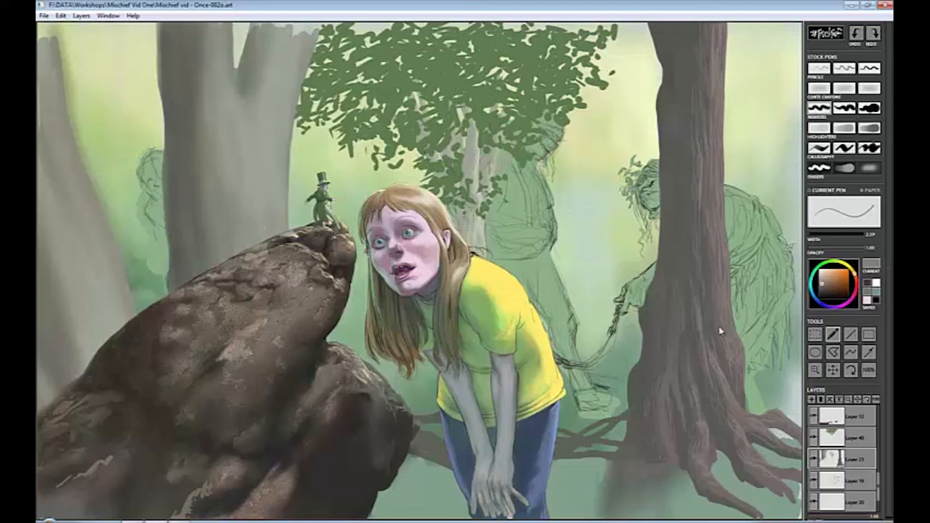
left_click(821, 284)
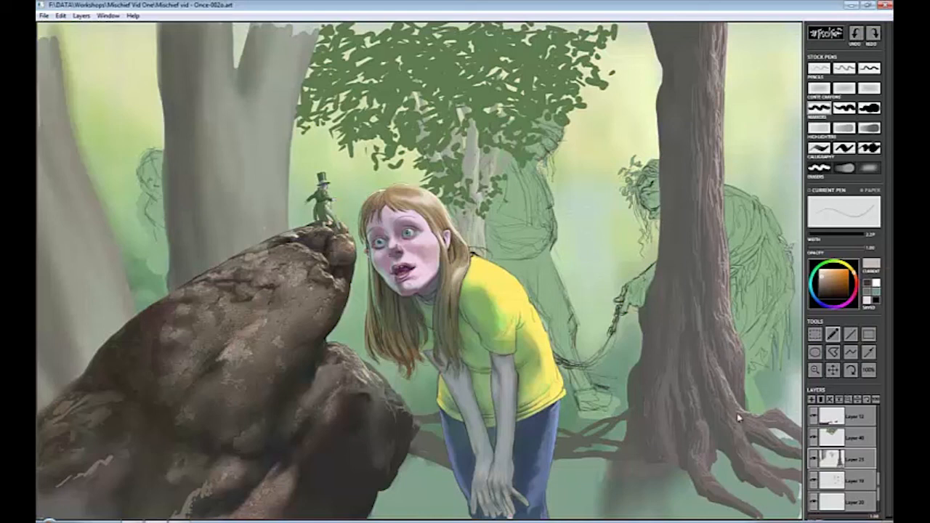
left_click(839, 248)
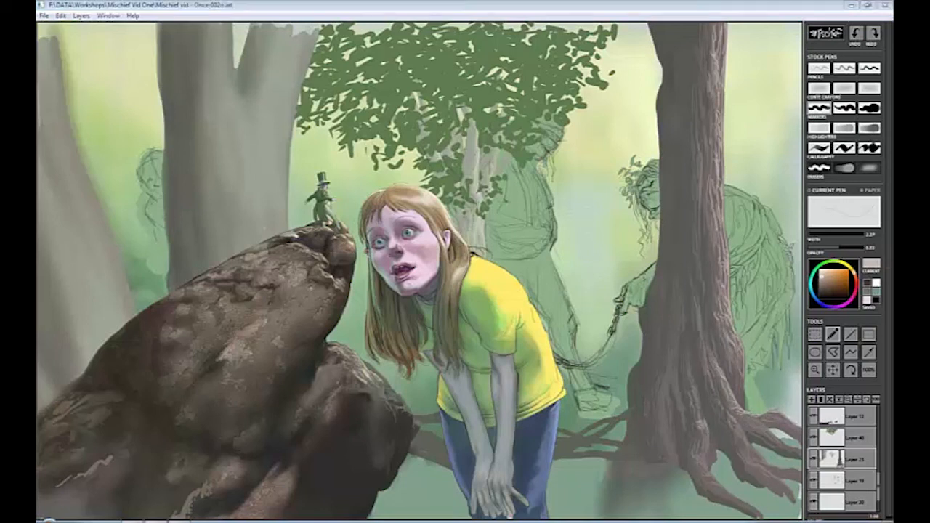
Shade the hunched creature's face, hand and back in dark teal with soft, low-opacity strokes on the layer beneath the sketch.
scroll(843, 458, "down", 1)
left_click(819, 108)
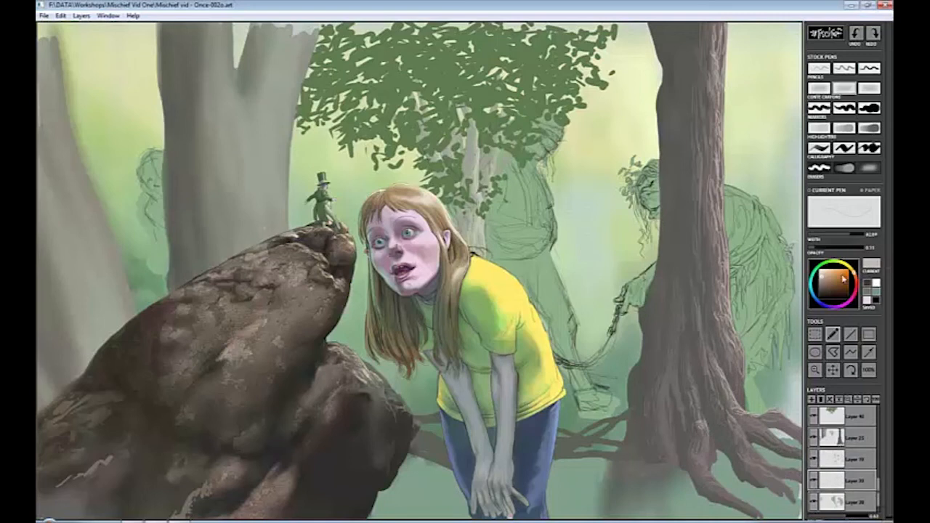
left_click(823, 289)
mouse_move(644, 176)
left_mouse_down()
mouse_move(653, 221)
mouse_move(630, 181)
left_mouse_up()
mouse_move(628, 311)
left_mouse_down()
mouse_move(625, 289)
mouse_move(644, 310)
left_mouse_up()
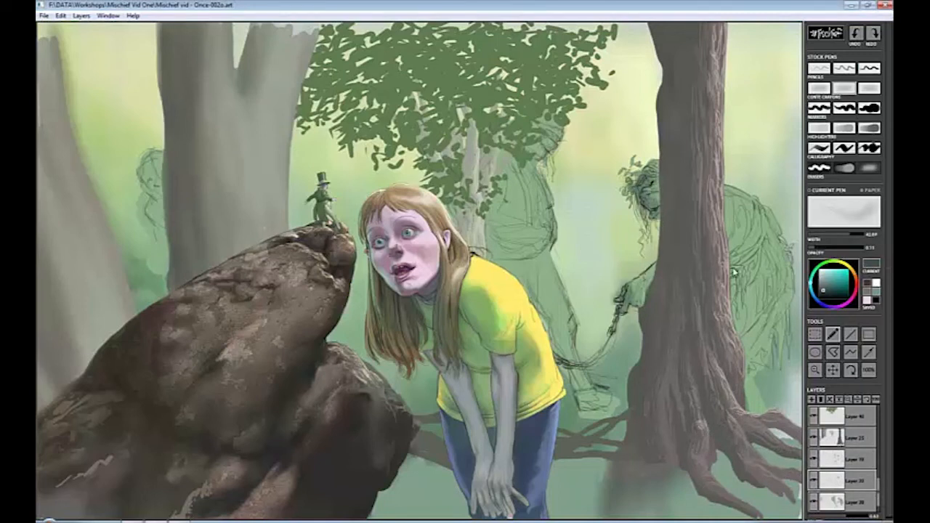
left_click(869, 88)
mouse_move(746, 320)
left_mouse_down()
mouse_move(763, 356)
mouse_move(738, 232)
mouse_move(763, 378)
mouse_move(641, 289)
mouse_move(642, 297)
mouse_move(624, 285)
mouse_move(615, 305)
left_mouse_up()
Clean up the hunched creature's shading with hard and soft erasers, and softly darken the tall creature's body.
key("e")
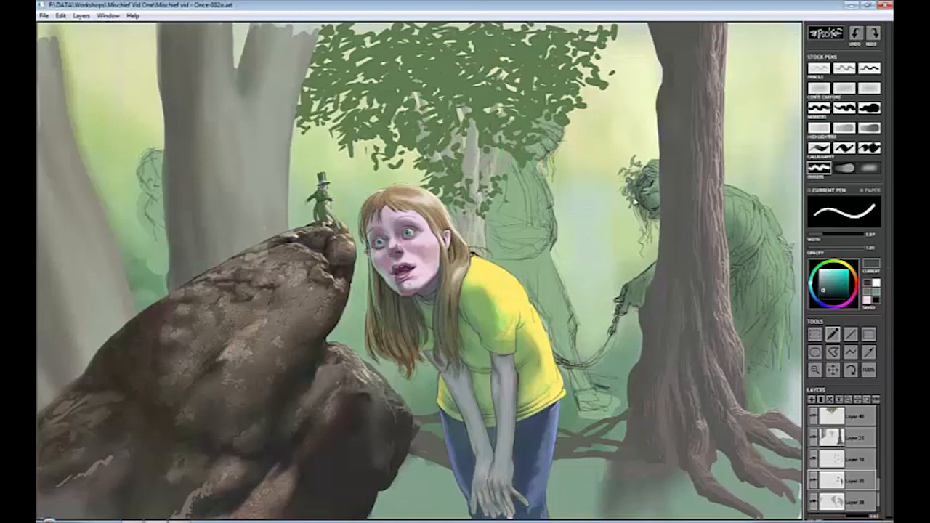
mouse_move(636, 202)
left_mouse_down()
mouse_move(654, 222)
mouse_move(646, 170)
left_mouse_up()
left_click(869, 168)
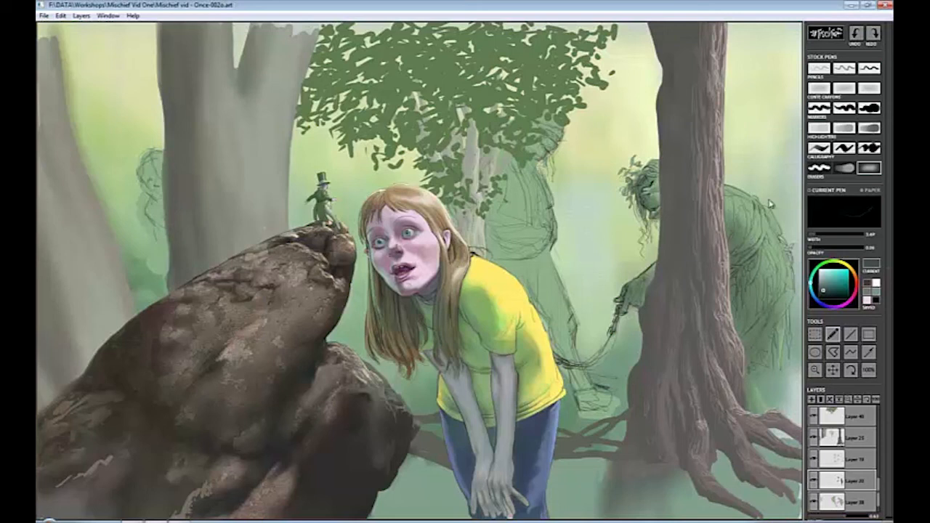
left_click(869, 88)
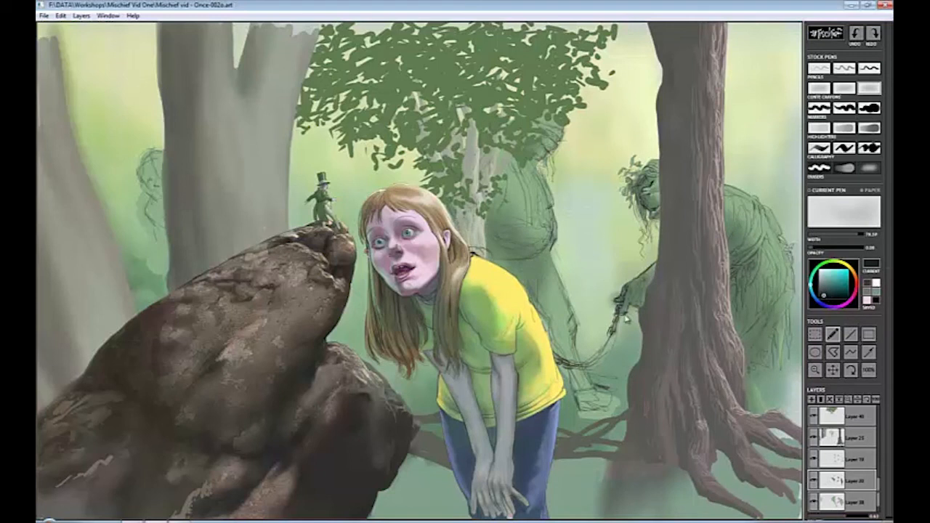
key("e")
key("e")
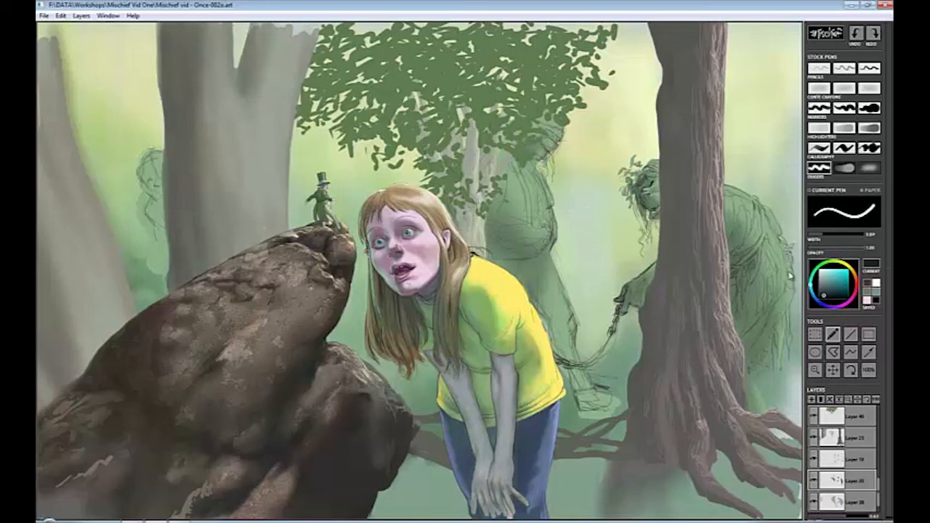
Pencil pale yellow-green highlight strands over the hunched creature's shaggy back and hair on the silhouette layer.
left_click(626, 232, "alt")
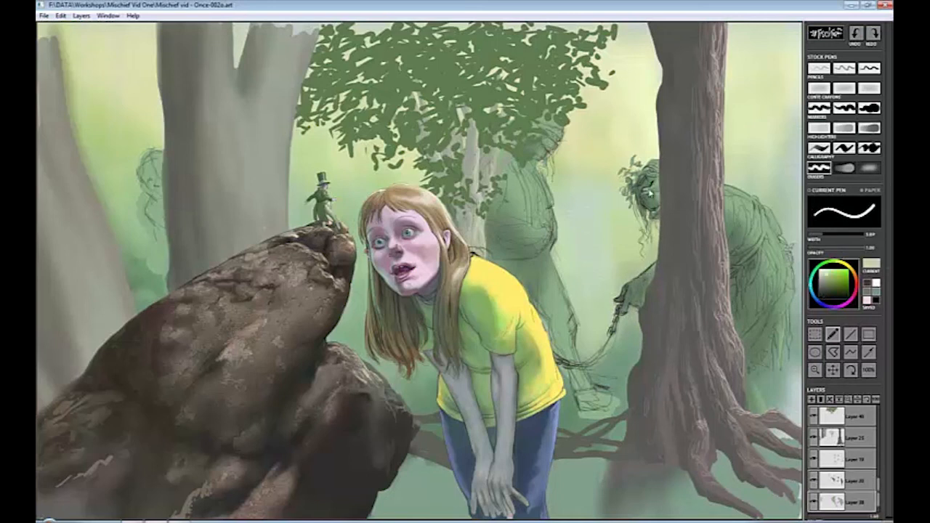
left_click(818, 68)
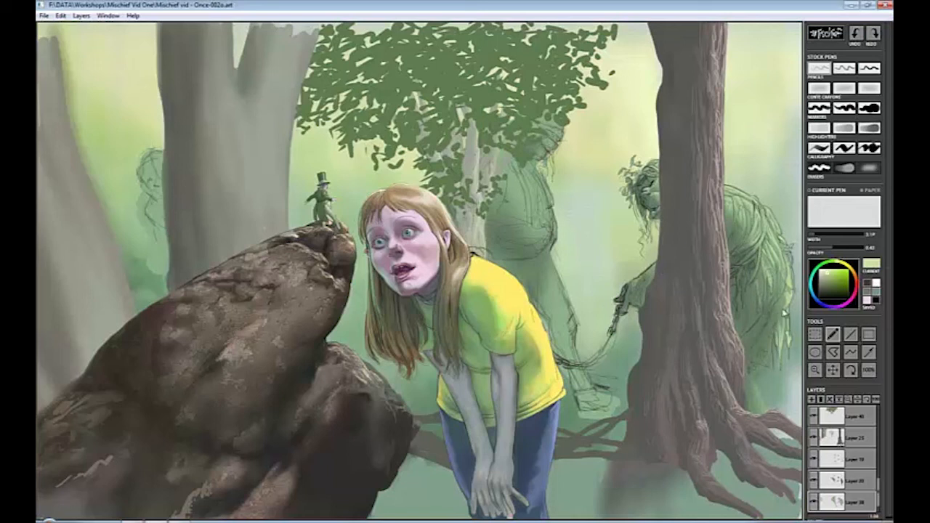
left_click(831, 291)
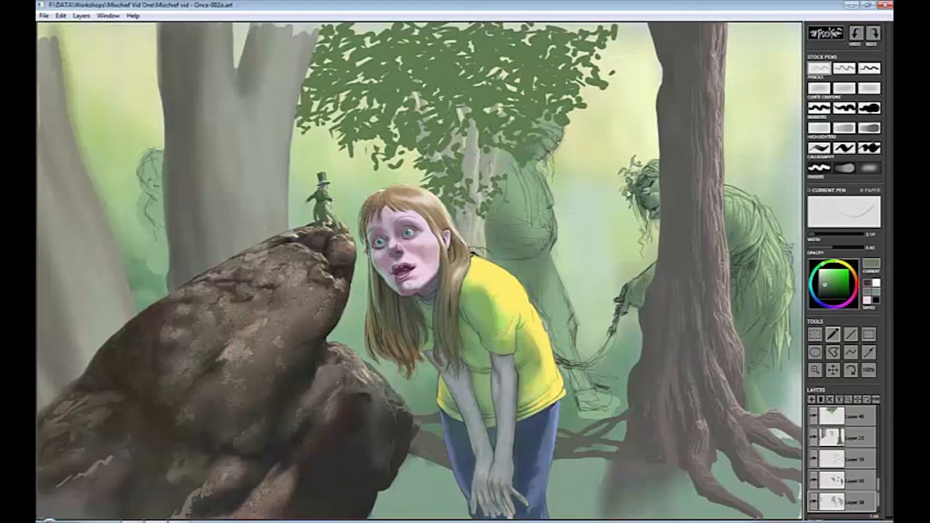
Hide the foliage layer covering the tall creature and redraw its face and torso lines with pencil and eraser.
key("e")
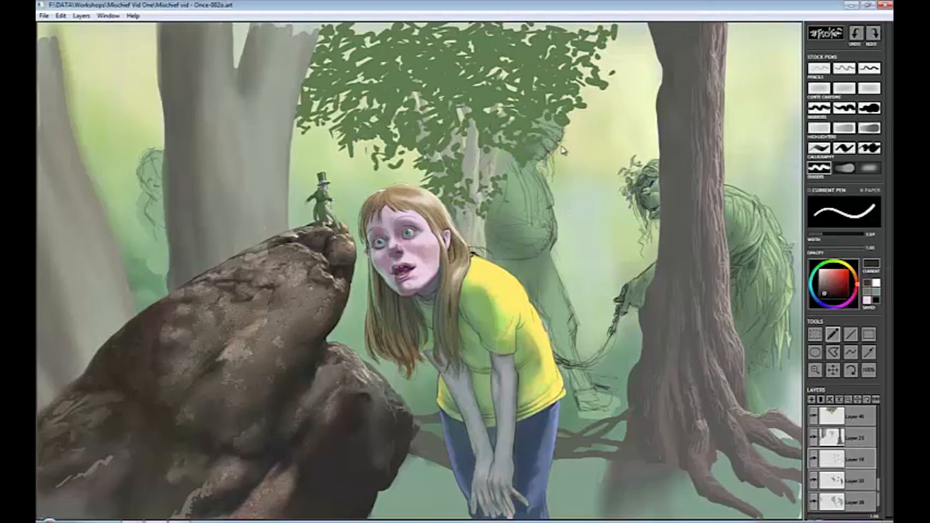
key("p")
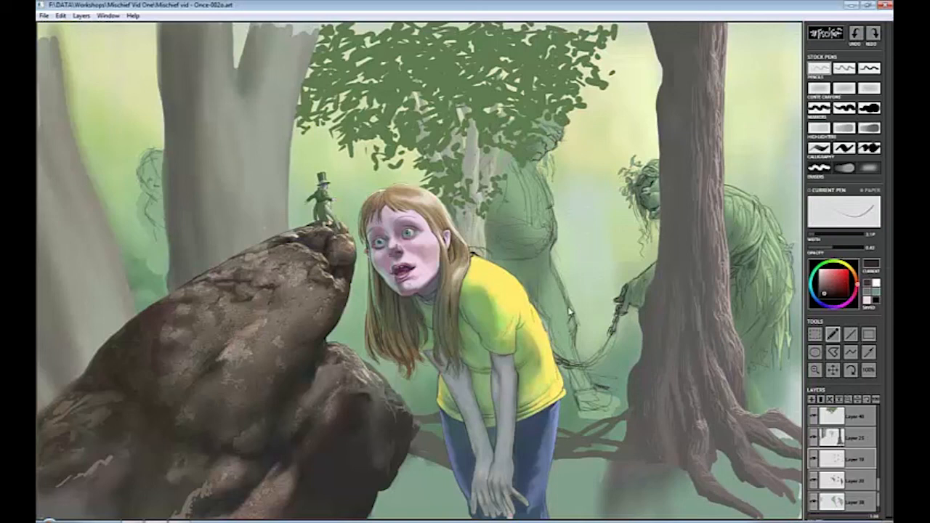
key("e")
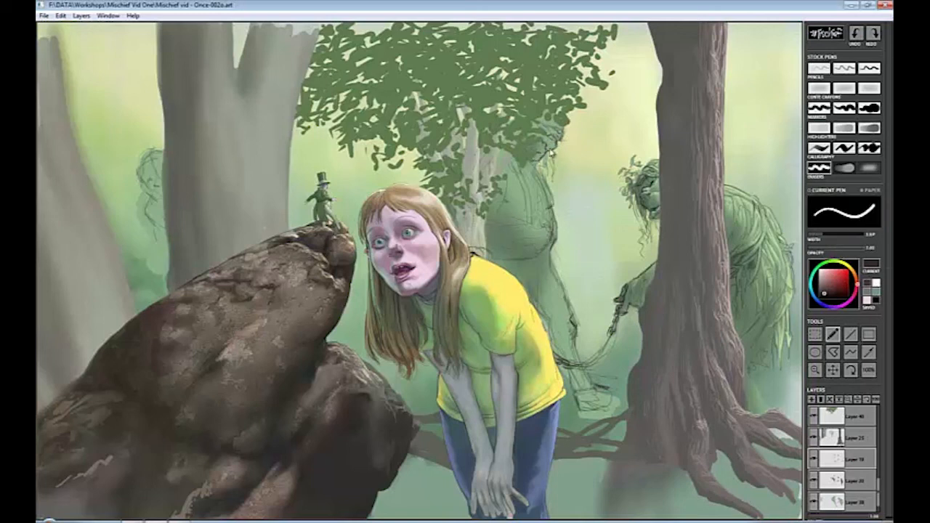
key("p")
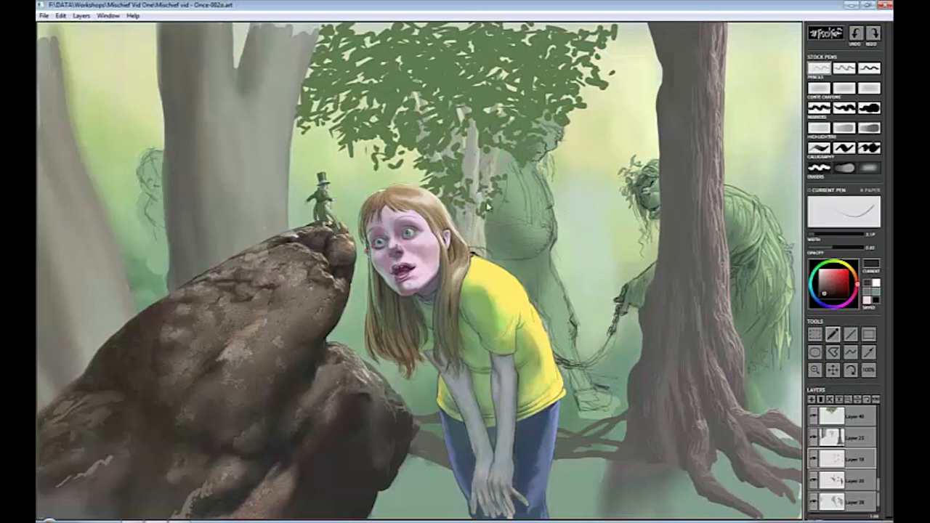
left_click(814, 417)
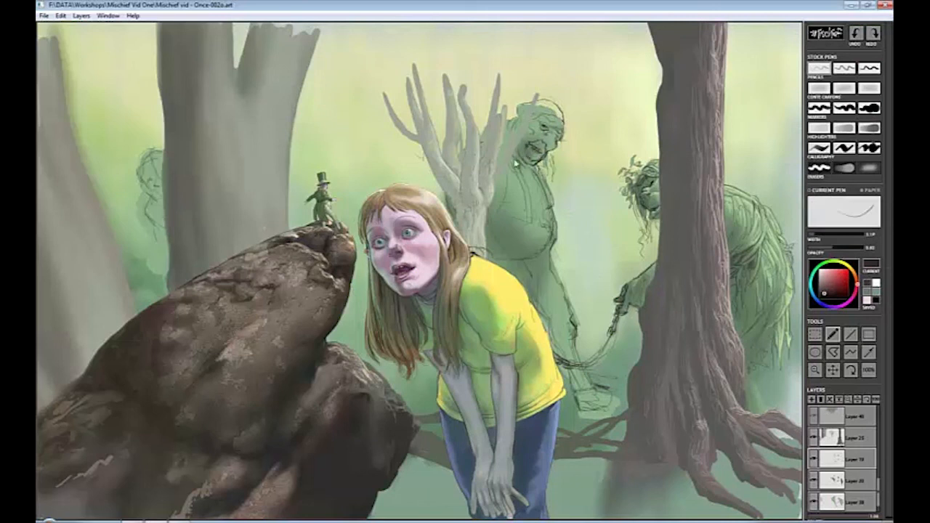
key("e")
key("e")
left_click_drag(537, 149, 549, 162)
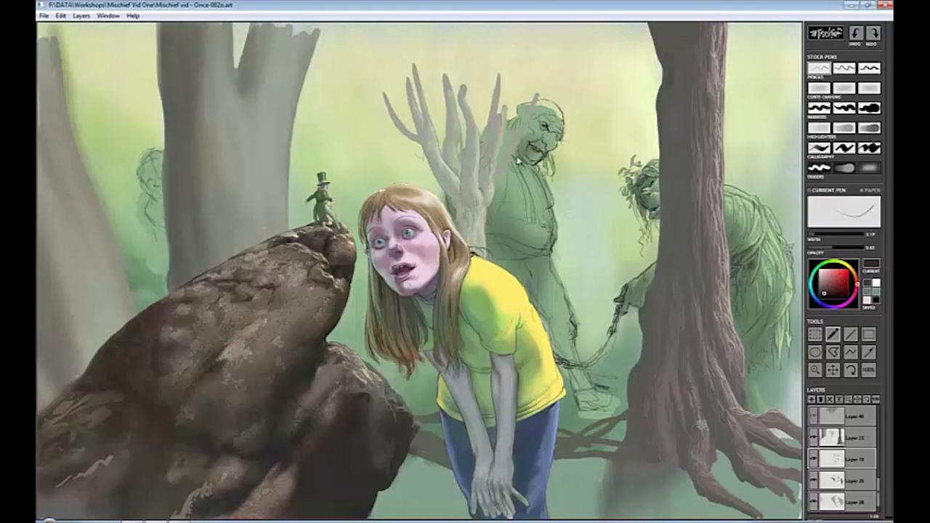
left_click_drag(544, 112, 565, 117)
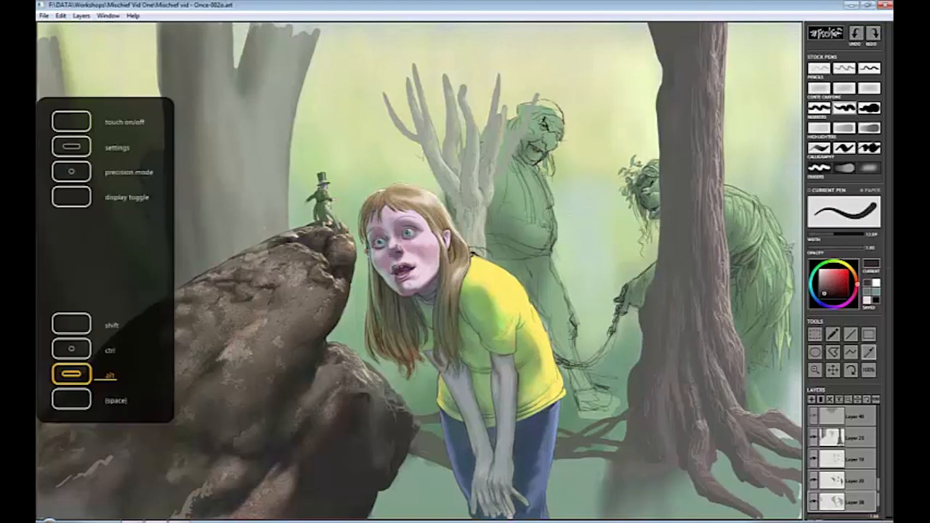
Block in the tall creature's headscarf and vest in muted tan and lighten its face and chest with yellow-green marker strokes.
left_click(542, 108, "alt")
left_click(553, 110, "alt")
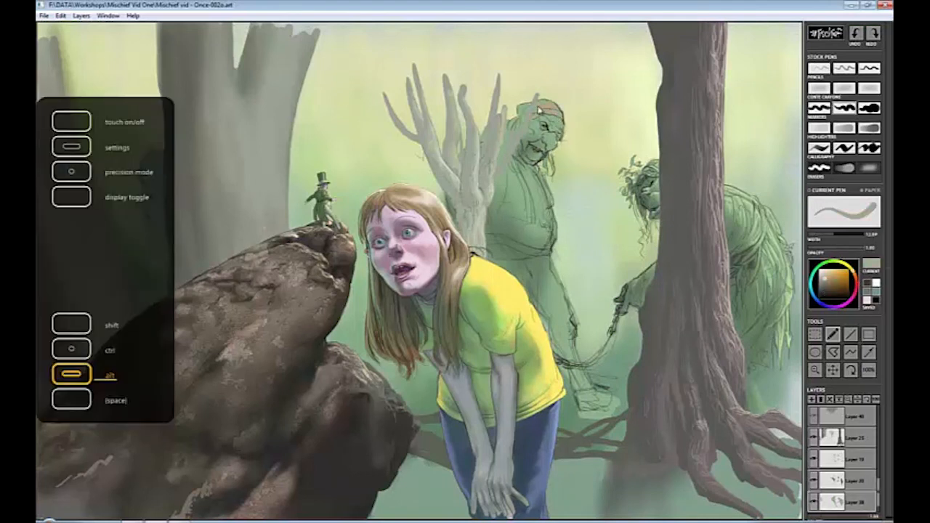
left_click_drag(508, 143, 513, 220)
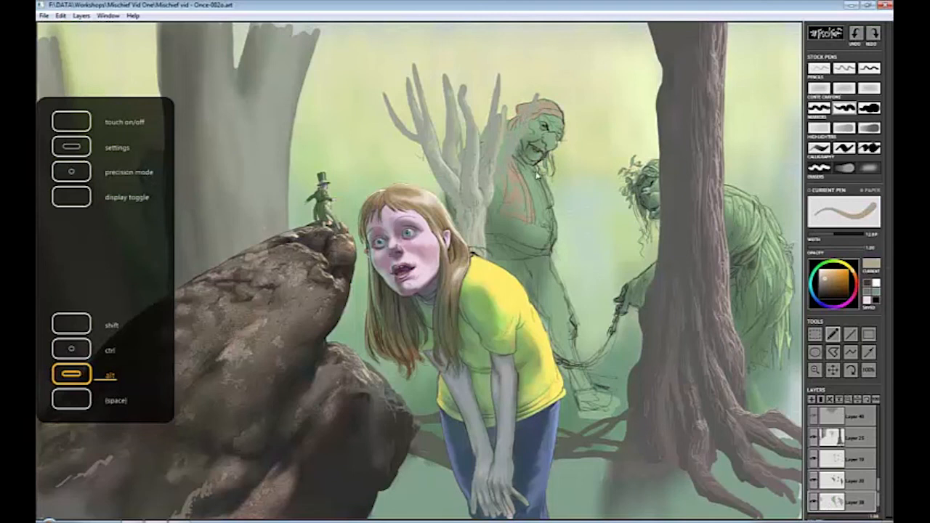
left_click(730, 200, "alt")
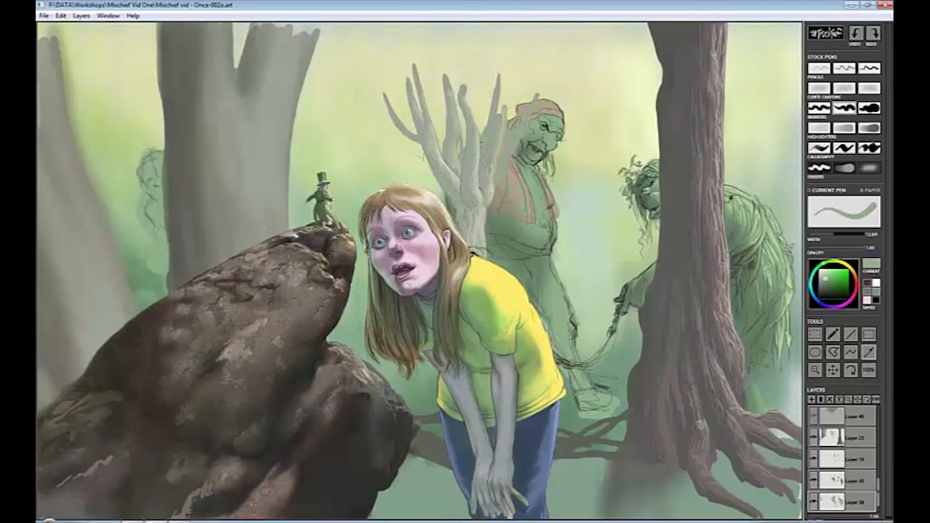
left_click(540, 128, "alt")
mouse_move(558, 125)
left_mouse_down()
mouse_move(538, 162)
mouse_move(536, 138)
mouse_move(540, 212)
left_mouse_up()
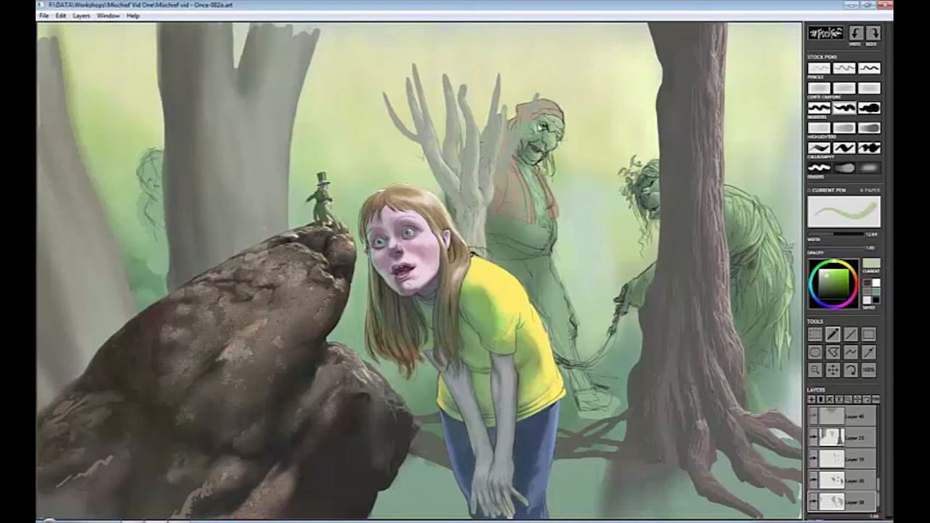
Pencil pale yellow highlights on the tall creature's headscarf, vest and face, then add grey-green stripes to the headscarf.
left_click(819, 68)
left_click(544, 136, "alt")
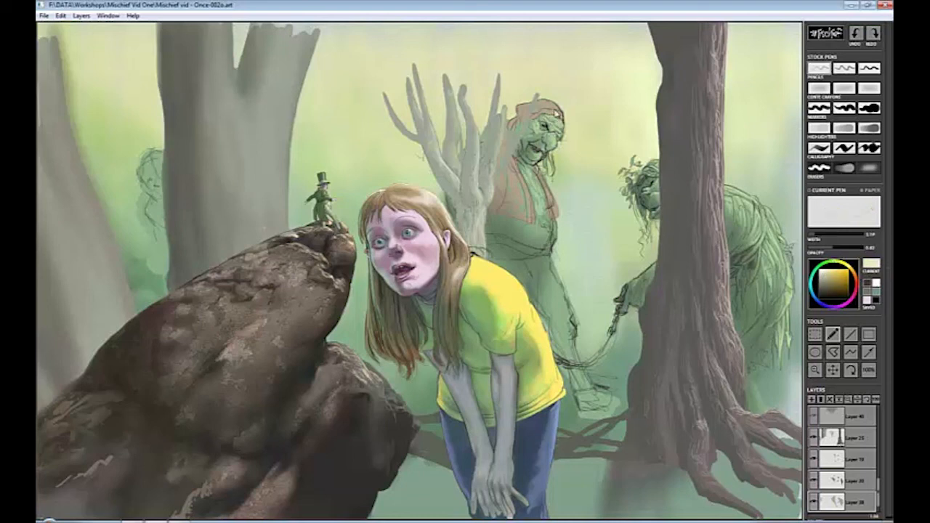
left_click_drag(556, 113, 562, 118)
mouse_move(534, 166)
left_mouse_down()
mouse_move(558, 215)
mouse_move(532, 205)
mouse_move(525, 218)
mouse_move(511, 194)
mouse_move(532, 218)
mouse_move(536, 208)
left_mouse_up()
left_click(558, 133, "alt")
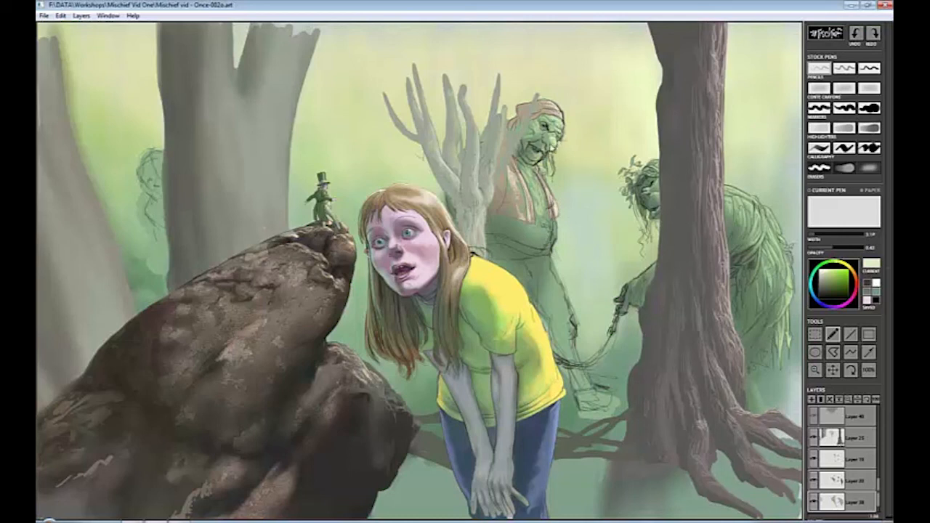
mouse_move(544, 154)
left_mouse_down()
mouse_move(539, 132)
mouse_move(552, 128)
left_mouse_up()
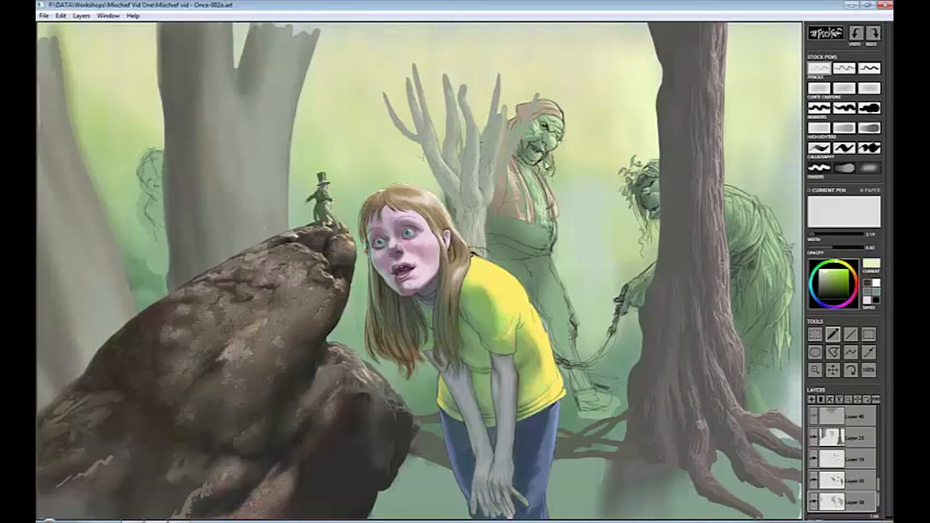
left_click(549, 161, "alt")
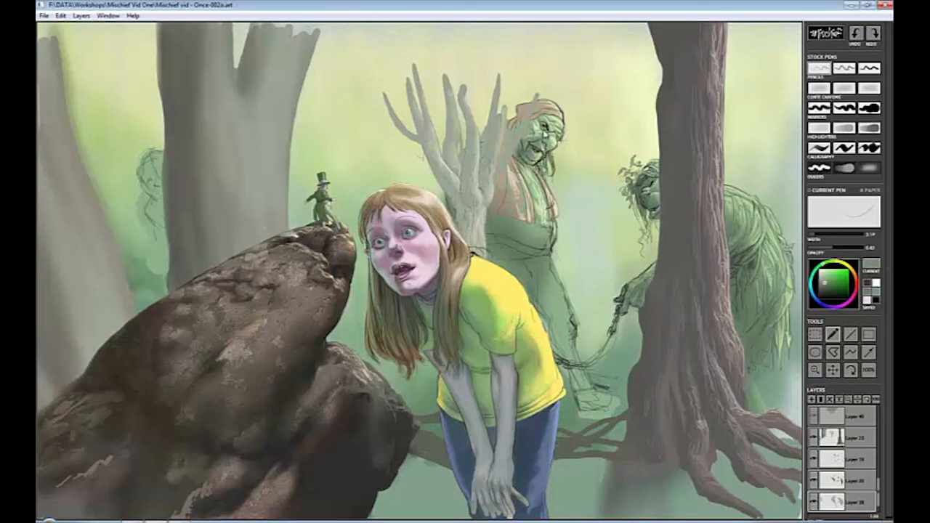
left_click_drag(546, 112, 539, 117)
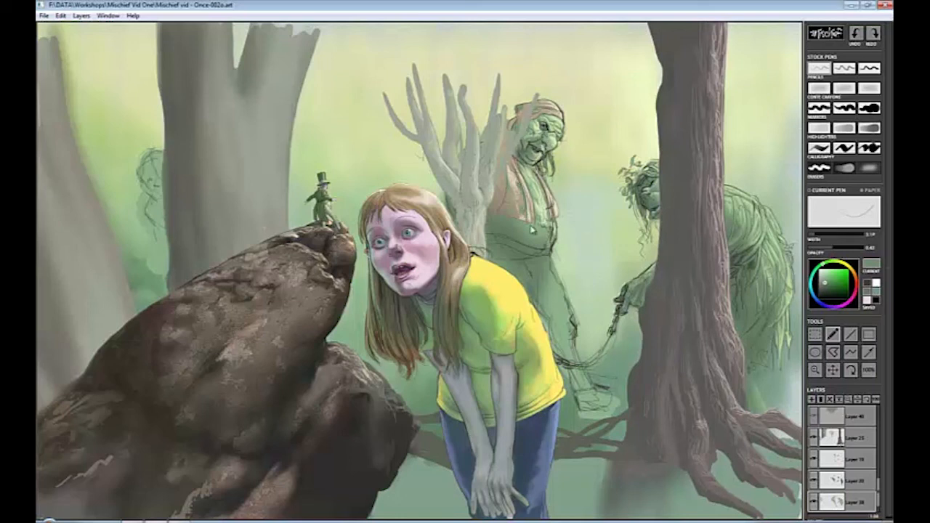
Shade the tall creature's shadowed head, back and lower body with soft dark green conte strokes, cleaning up spill with erasers.
left_click(831, 293)
left_click(844, 88)
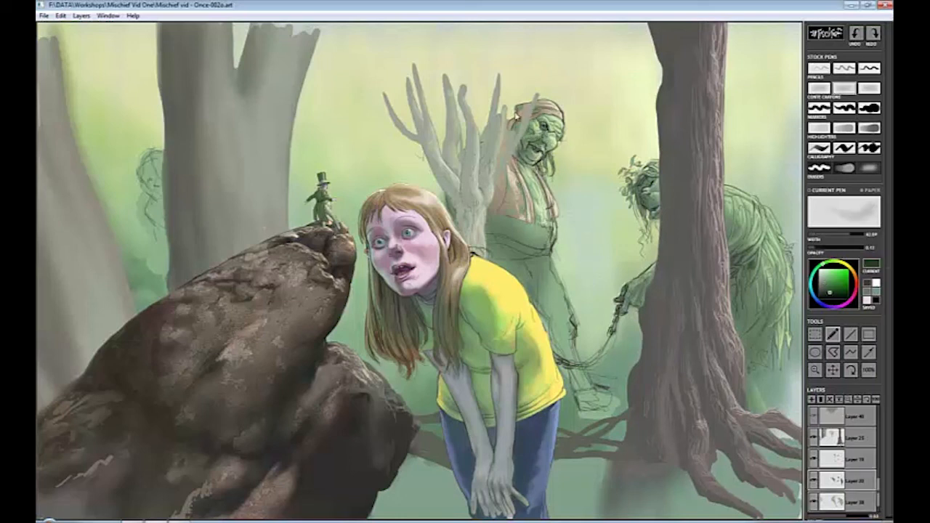
left_click_drag(496, 142, 507, 190)
left_click_drag(446, 197, 461, 223)
left_click_drag(492, 249, 546, 288)
key("e")
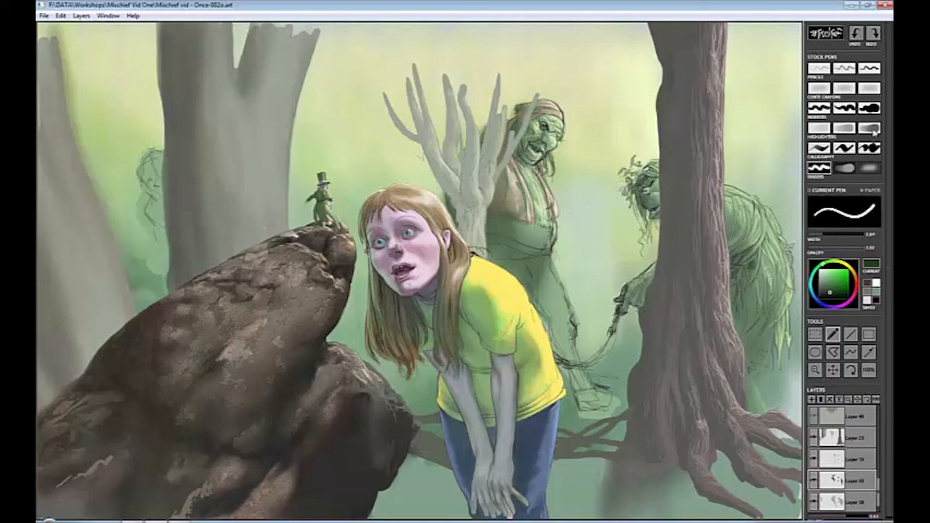
left_click(869, 168)
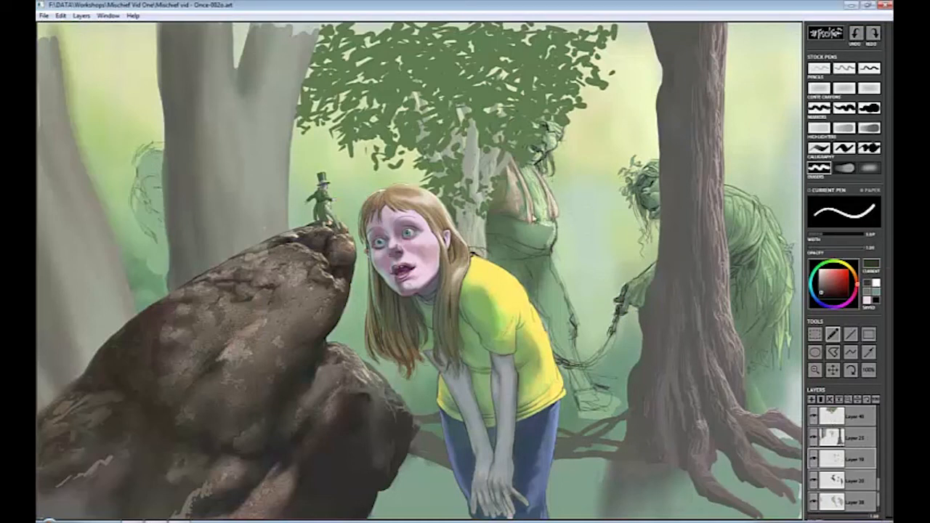
Strengthen the dark pencil lines of the tall creature's legs, foot and chain, and erase stray lines around them.
left_click(844, 68)
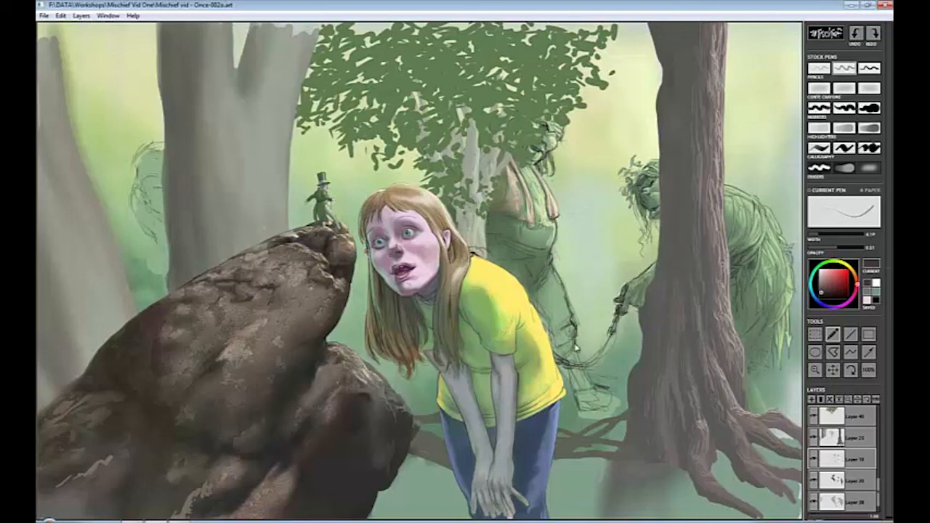
mouse_move(588, 385)
left_mouse_down()
mouse_move(579, 401)
mouse_move(585, 428)
mouse_move(624, 399)
left_mouse_up()
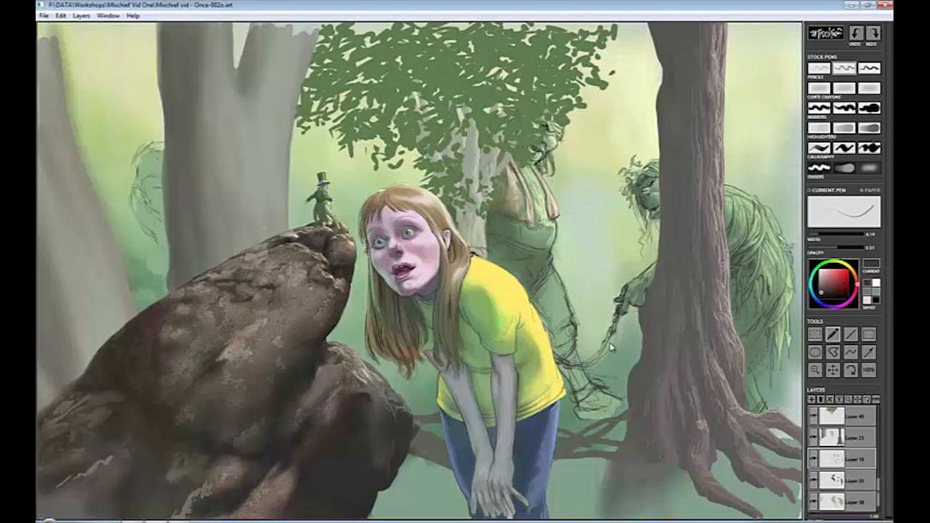
key("e")
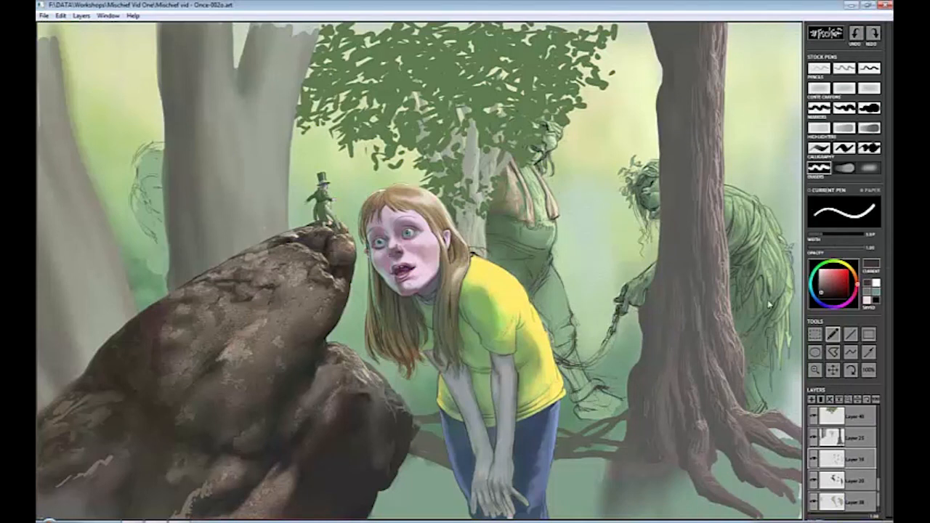
left_click(553, 248, "ctrl")
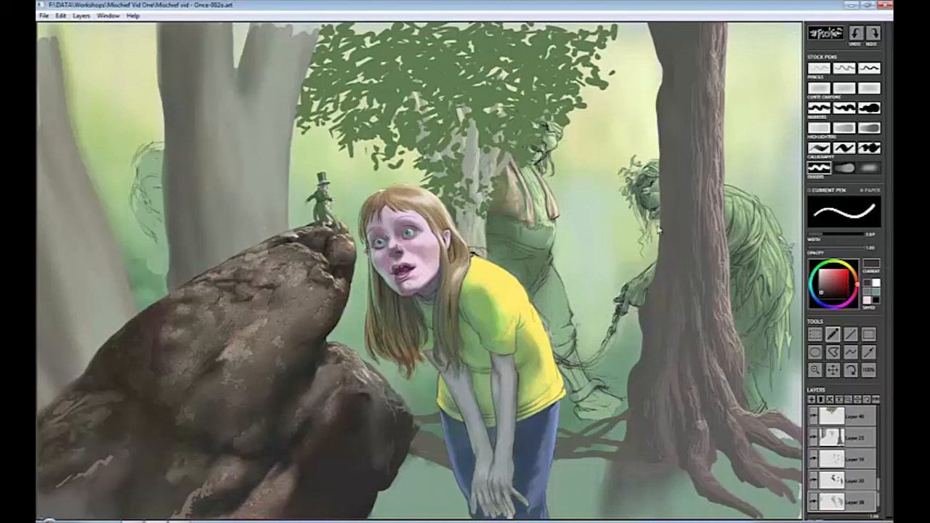
Paint the tall creature's trousers in a muted darker green sampled from the picture, using the marker.
left_click(638, 367, "alt")
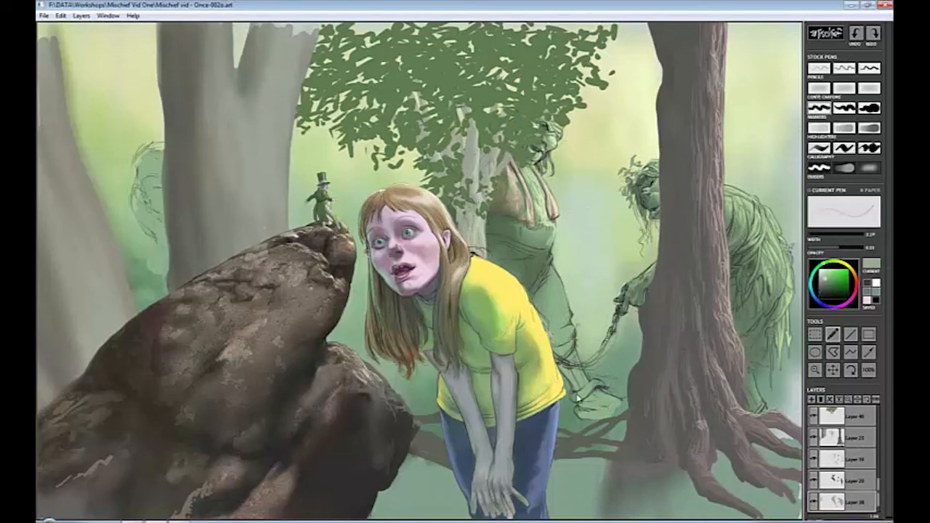
left_click(841, 108)
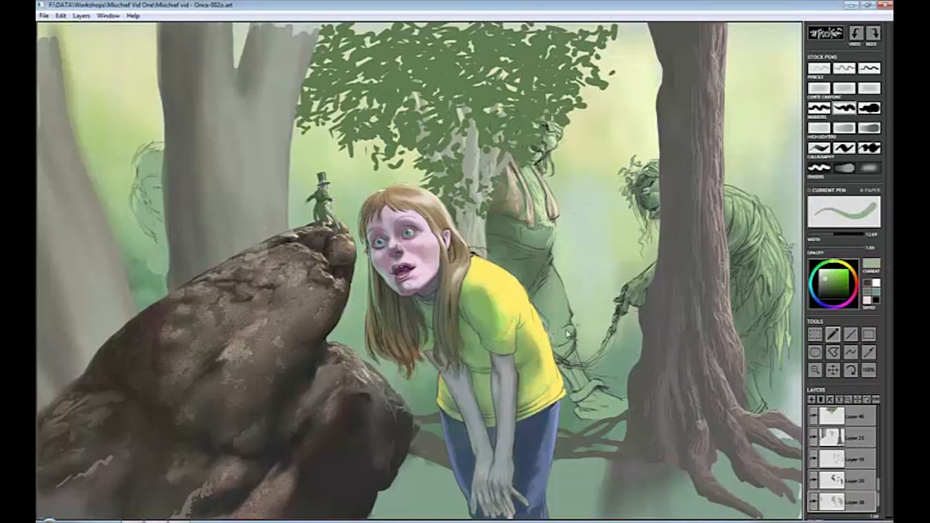
left_click(633, 281, "alt")
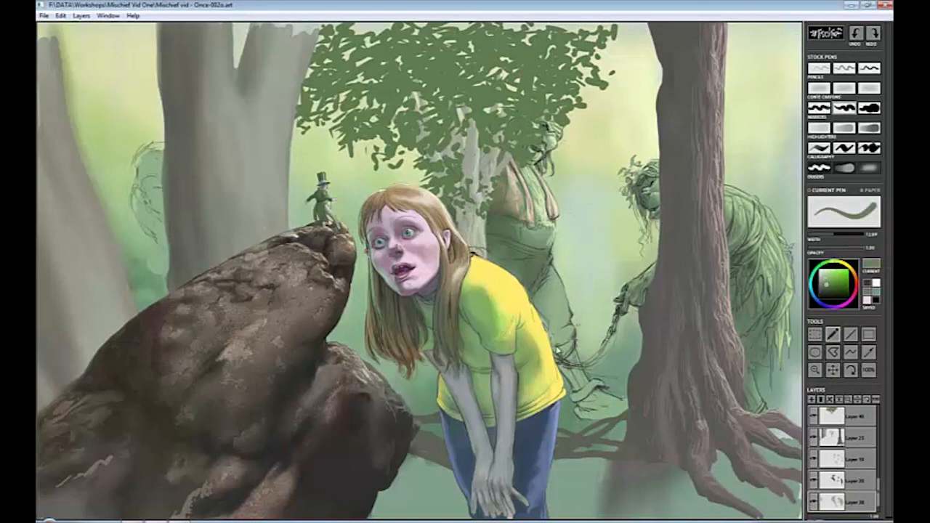
left_click_drag(550, 272, 547, 285)
mouse_move(507, 260)
left_mouse_down()
mouse_move(518, 258)
mouse_move(558, 330)
left_mouse_up()
left_click(845, 89)
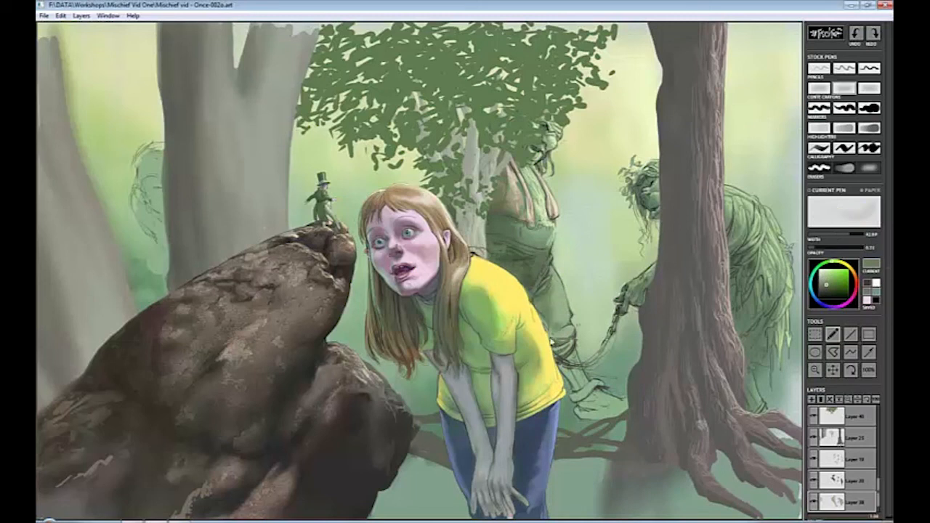
Pencil pale yellow-green highlights along the folds and lit edge of the tall creature's trousers.
left_click(836, 283)
left_click(819, 107)
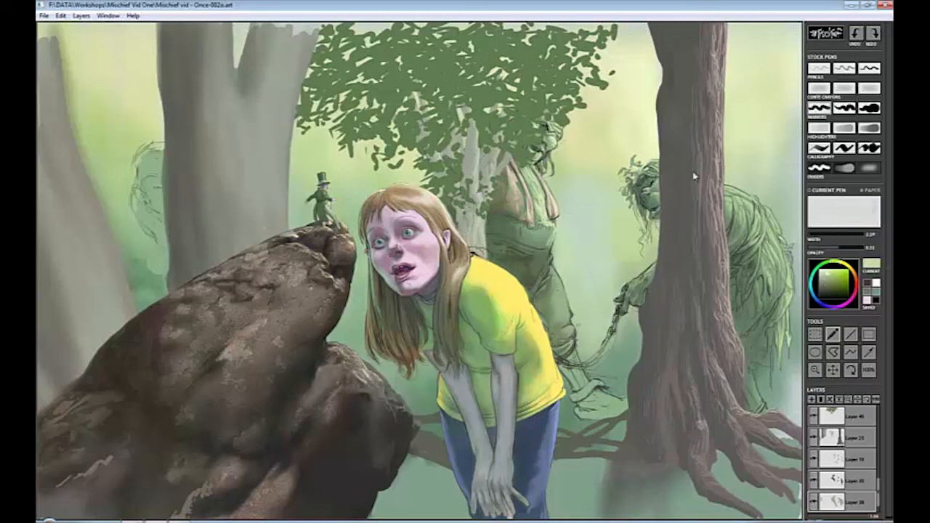
left_click_drag(553, 279, 567, 303)
left_click(843, 88)
key("1")
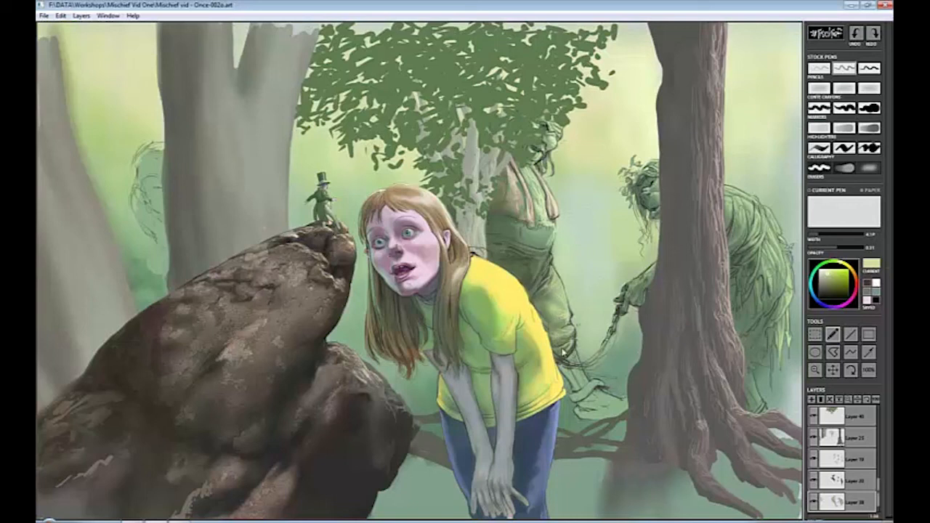
key("ctrl+z")
key("ctrl+z")
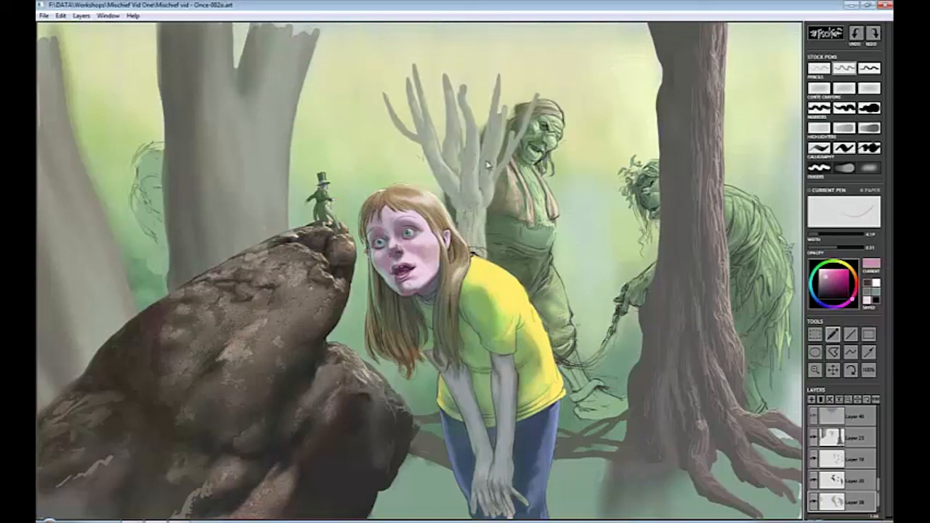
Tint the tall creature's nose pink and deepen the creases around its eye, mouth and jaw with dark plum strokes.
scroll(576, 134, "up", 2)
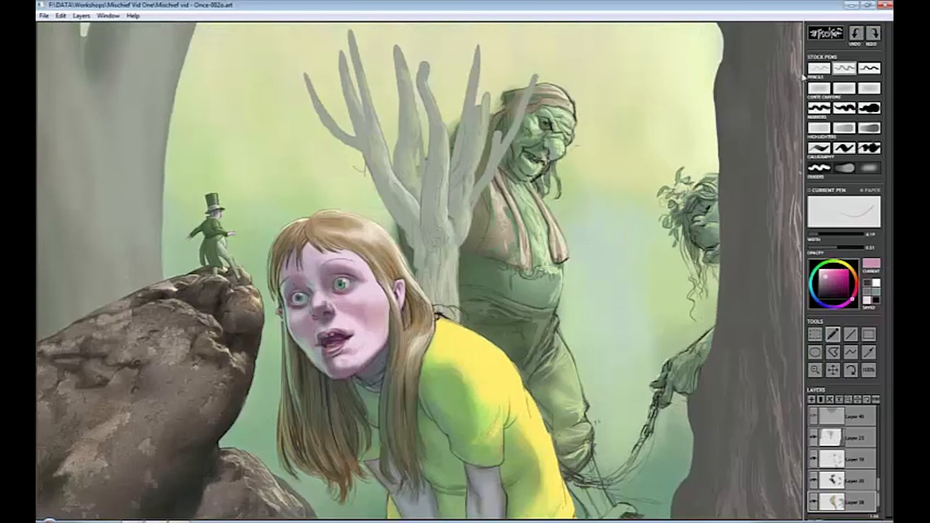
left_click(555, 155, "alt")
mouse_move(550, 146)
left_mouse_down()
mouse_move(531, 131)
mouse_move(534, 151)
mouse_move(567, 148)
left_mouse_up()
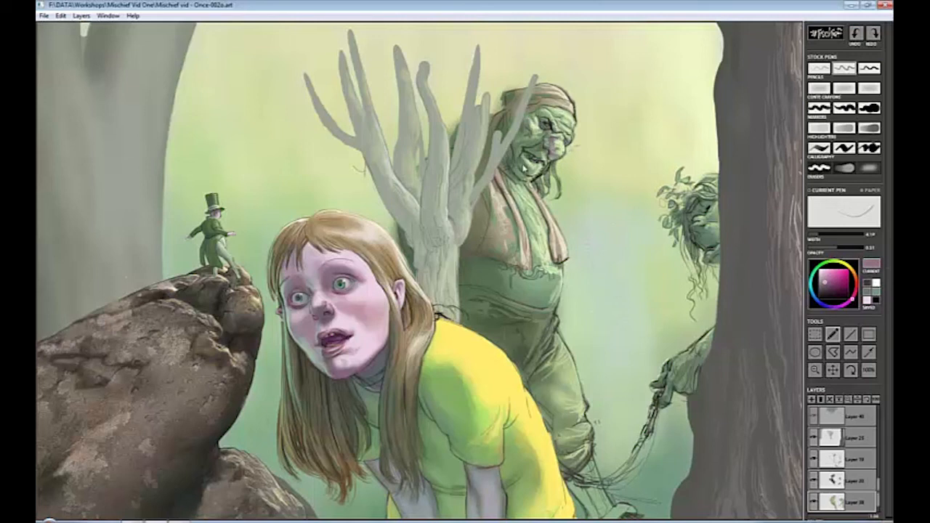
left_click(551, 146, "alt")
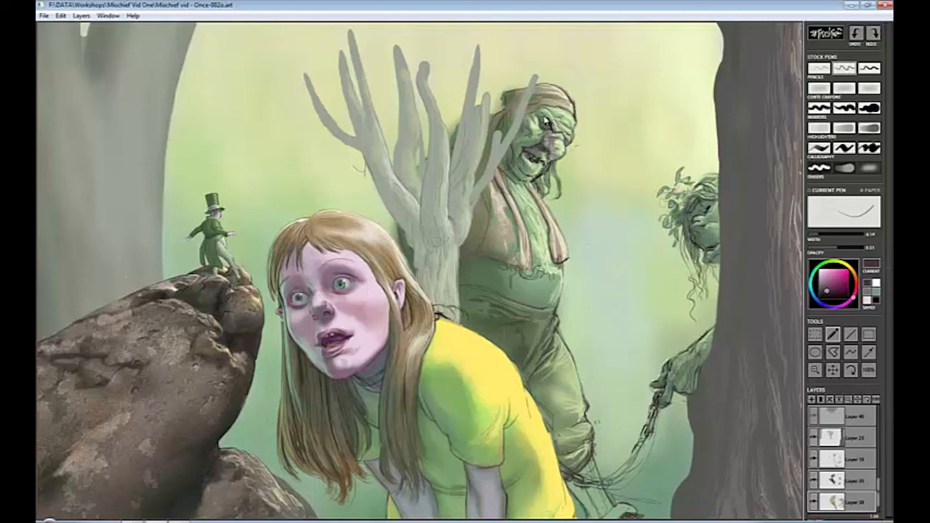
mouse_move(525, 153)
left_mouse_down()
mouse_move(521, 173)
mouse_move(552, 156)
mouse_move(526, 186)
left_mouse_up()
mouse_move(512, 149)
left_mouse_down()
mouse_move(509, 175)
mouse_move(525, 131)
mouse_move(544, 138)
mouse_move(507, 159)
left_mouse_up()
key("bracketright")
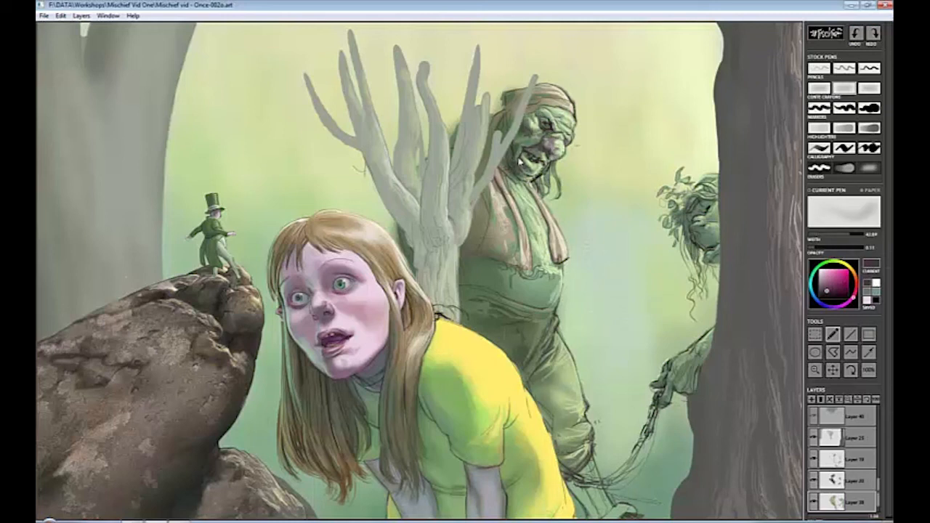
Softly shade the tall creature's face and waist with green and muted grey tones sampled from the figure.
left_click(814, 480)
left_click(514, 143, "alt")
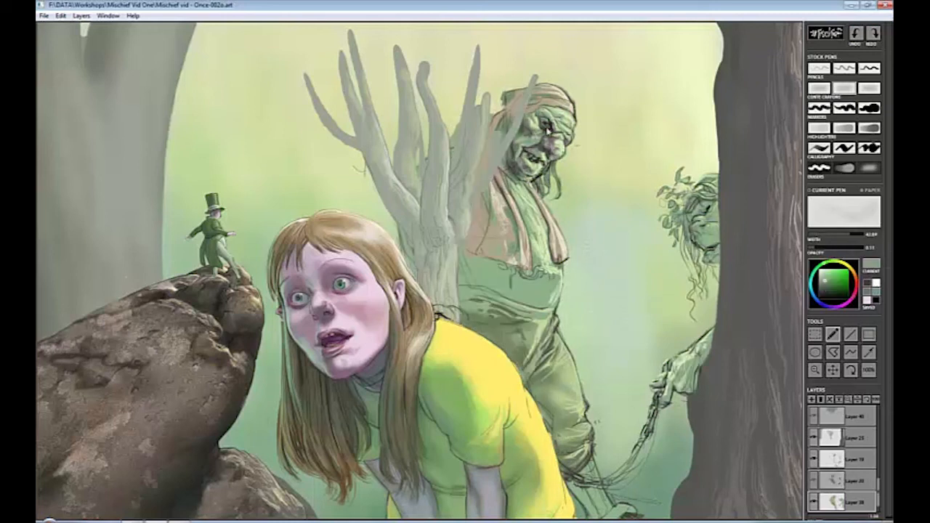
left_click_drag(551, 150, 530, 155)
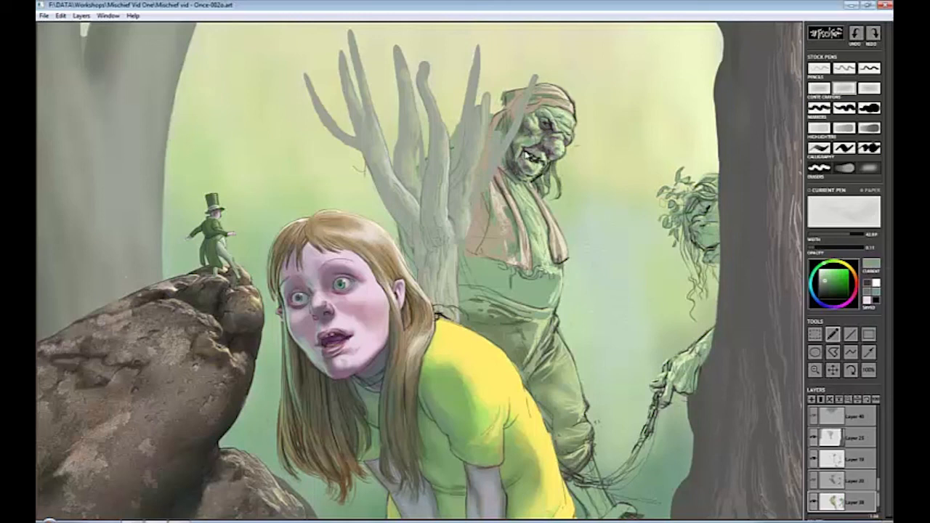
left_click(517, 169, "alt")
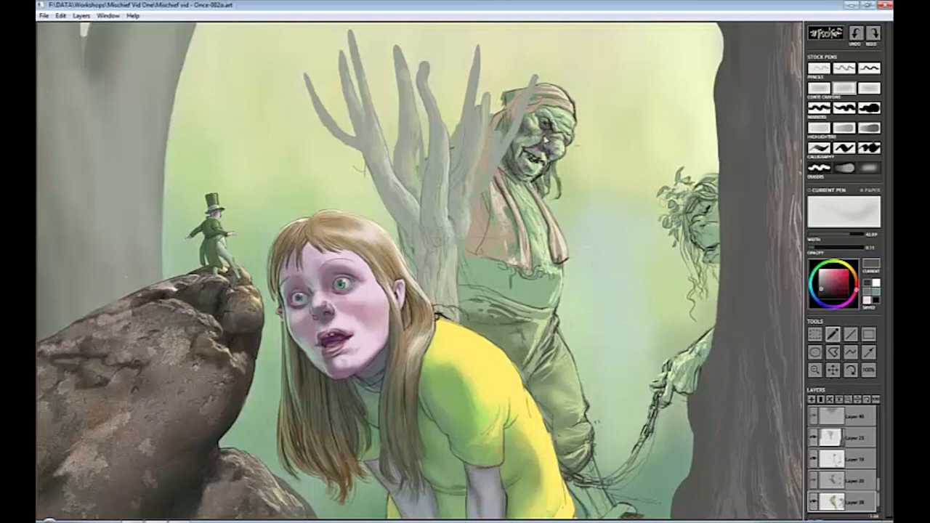
mouse_move(469, 290)
left_mouse_down()
mouse_move(418, 278)
mouse_move(464, 282)
mouse_move(491, 268)
left_mouse_up()
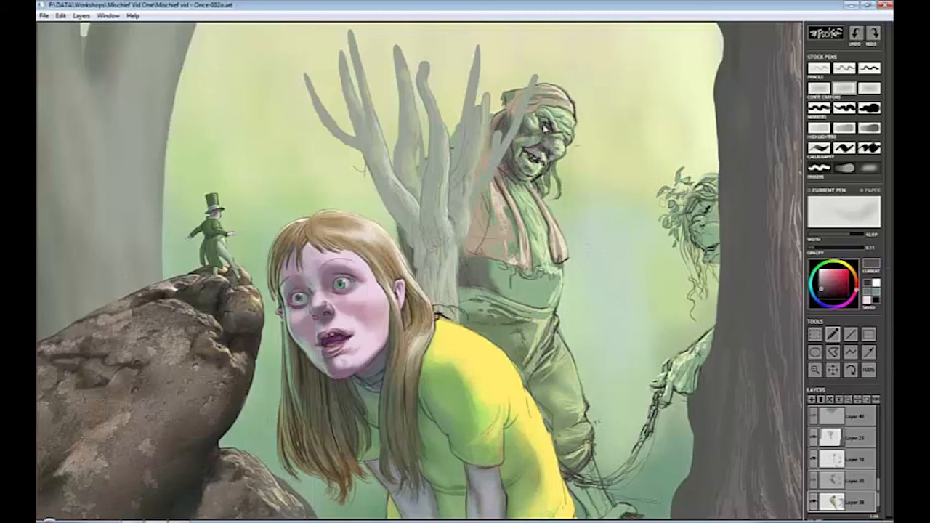
Pencil pale highlights on the tall creature's face and clean up the edge of its brow and cheek with the eraser.
left_click(538, 117, "alt")
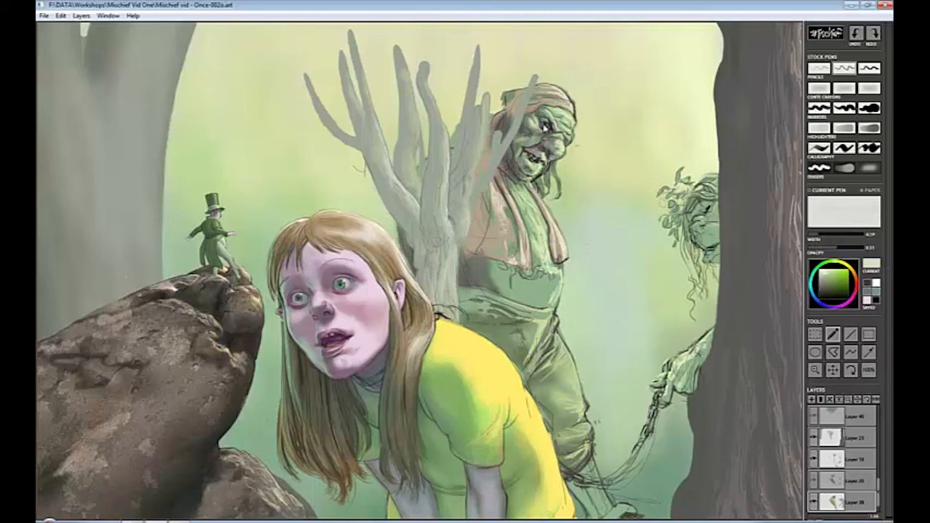
left_click_drag(549, 150, 535, 179)
left_click(831, 458)
key("e")
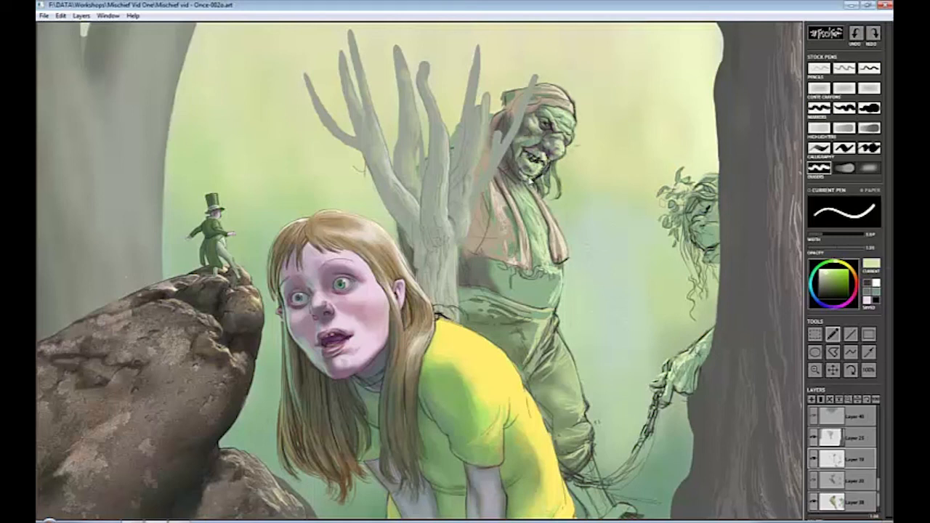
mouse_move(574, 119)
left_mouse_down()
mouse_move(558, 130)
mouse_move(539, 183)
mouse_move(568, 144)
mouse_move(536, 109)
mouse_move(567, 117)
mouse_move(577, 141)
mouse_move(558, 139)
left_mouse_up()
key("e")
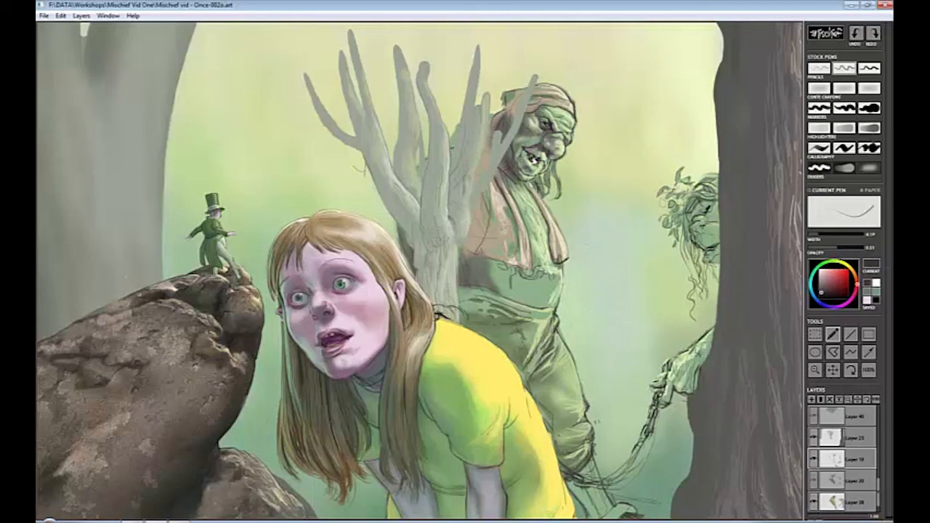
Clean up and redraw the dark lines of the tall creature's vest, neck and headscarf, and add crossed lacing at its waist.
key("e")
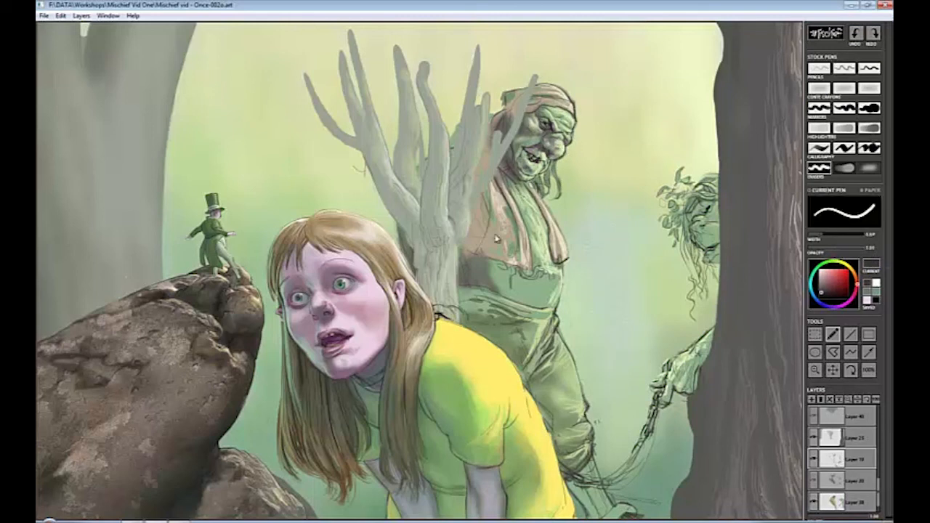
mouse_move(475, 253)
left_mouse_down()
mouse_move(482, 231)
mouse_move(500, 266)
mouse_move(496, 243)
mouse_move(528, 274)
mouse_move(548, 256)
mouse_move(558, 265)
left_mouse_up()
key("e")
mouse_move(504, 172)
left_mouse_down()
mouse_move(528, 93)
mouse_move(505, 97)
left_mouse_up()
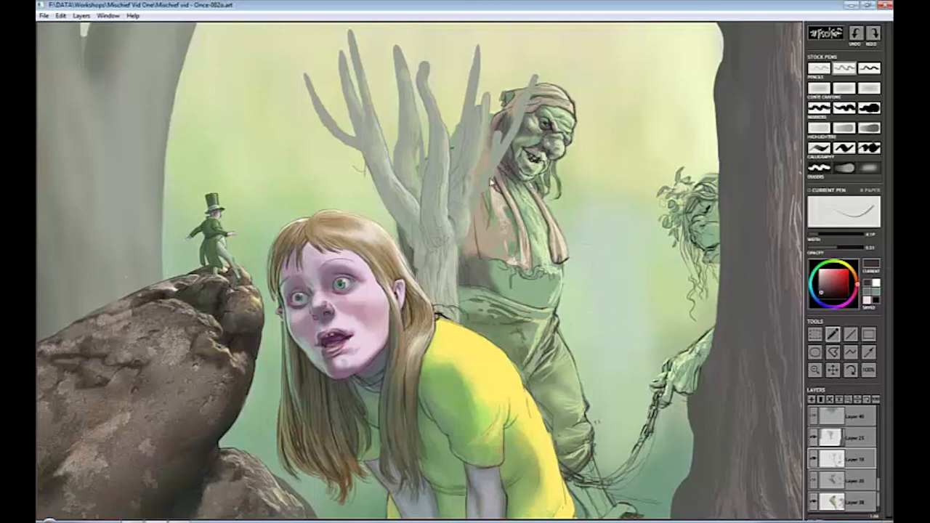
mouse_move(484, 143)
left_mouse_down()
mouse_move(497, 186)
mouse_move(509, 197)
mouse_move(537, 196)
left_mouse_up()
mouse_move(499, 254)
left_mouse_down()
mouse_move(489, 216)
mouse_move(543, 212)
mouse_move(509, 257)
mouse_move(568, 261)
mouse_move(512, 233)
left_mouse_up()
mouse_move(531, 282)
left_mouse_down()
mouse_move(552, 287)
mouse_move(534, 295)
mouse_move(552, 301)
mouse_move(531, 294)
mouse_move(557, 302)
mouse_move(534, 306)
mouse_move(550, 289)
mouse_move(538, 284)
mouse_move(561, 274)
mouse_move(549, 314)
mouse_move(567, 283)
mouse_move(564, 269)
mouse_move(550, 273)
left_mouse_up()
Tidy the line work beside the tall creature's nose with the eraser and pencil darker lines under the vest's hem.
key("e")
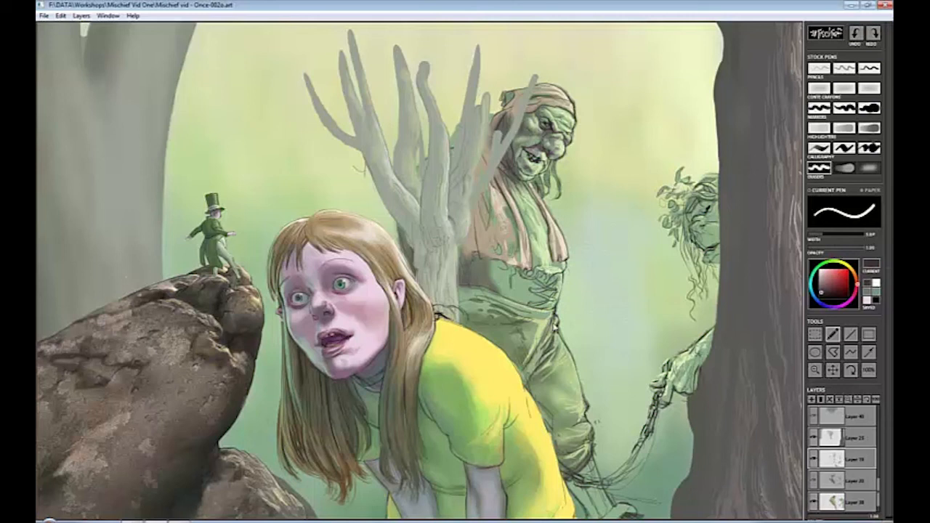
key("e")
key("e")
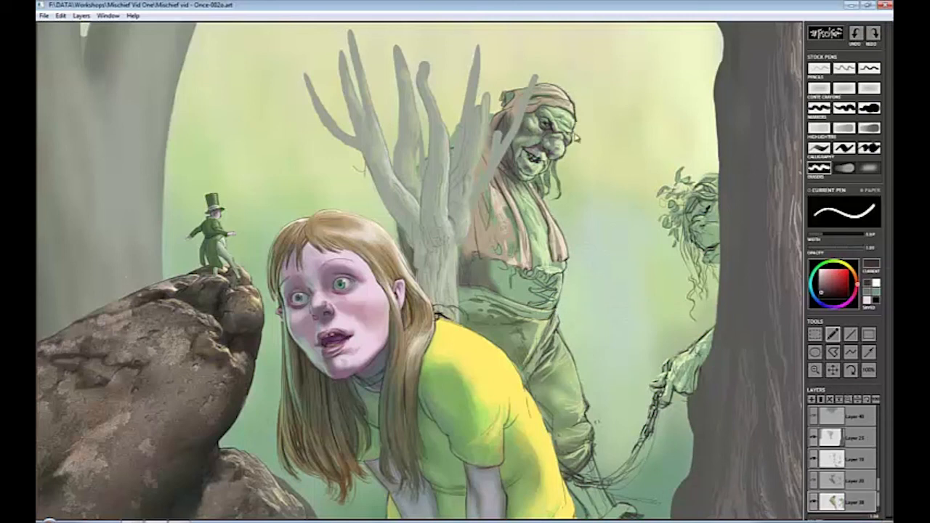
left_click(830, 460)
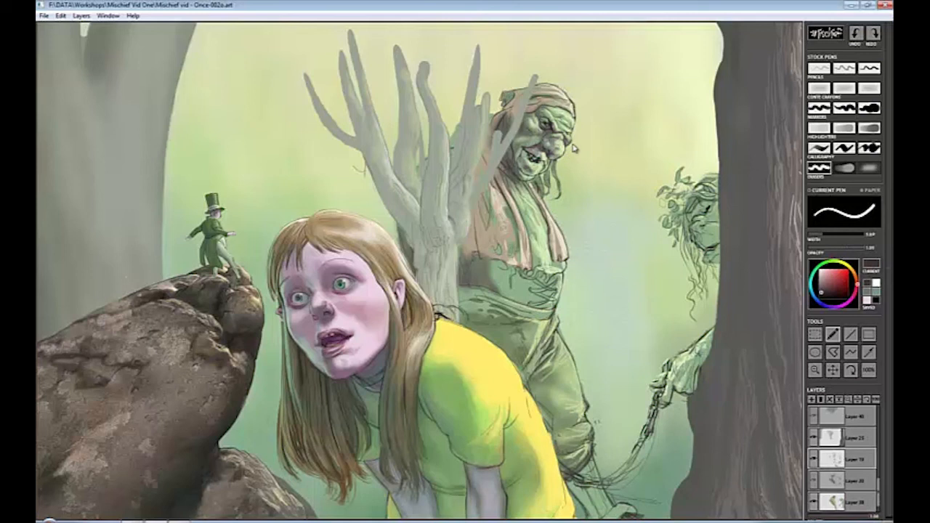
key("e")
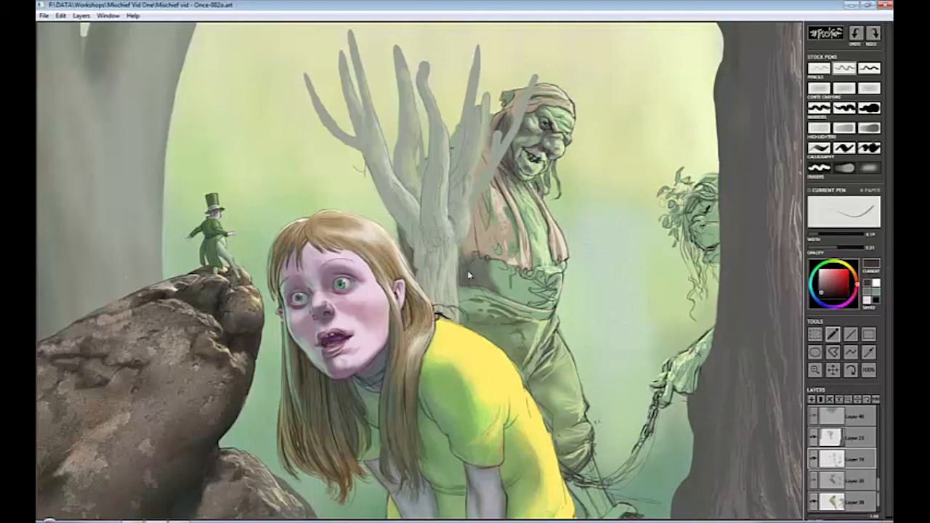
mouse_move(469, 275)
left_mouse_down()
mouse_move(495, 292)
mouse_move(488, 270)
left_mouse_up()
Erase the stray sketch lines around the tall creature's lower trouser leg, adjusting the eraser size as needed.
key("e")
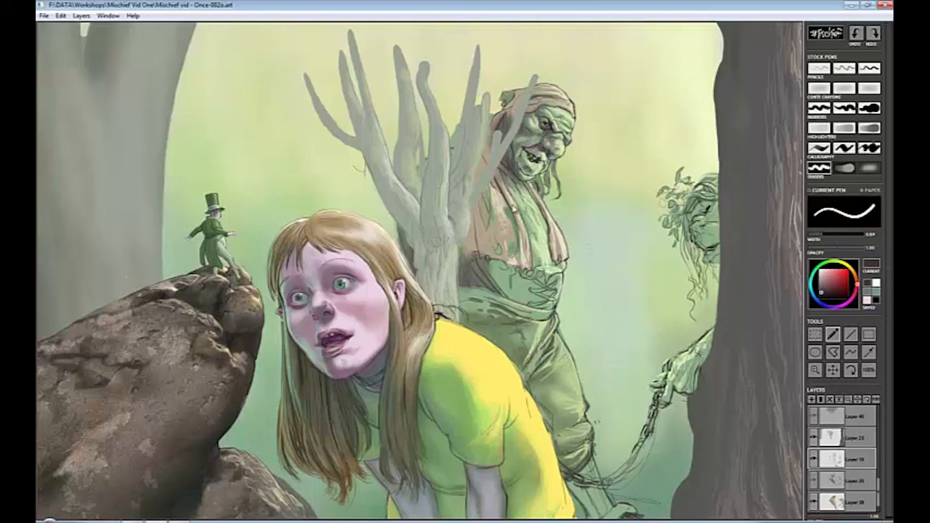
key("Page_Down")
key("Page_Down")
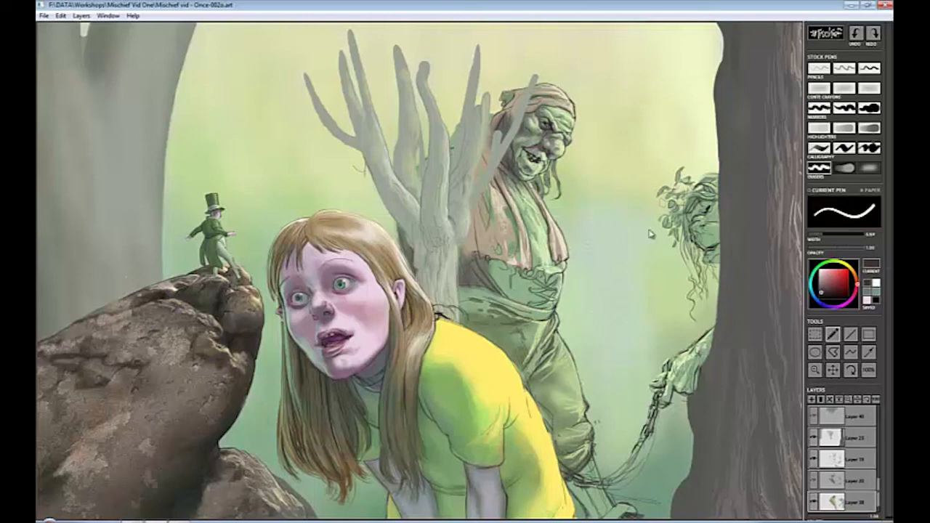
key("Page_Up")
key("Page_Up")
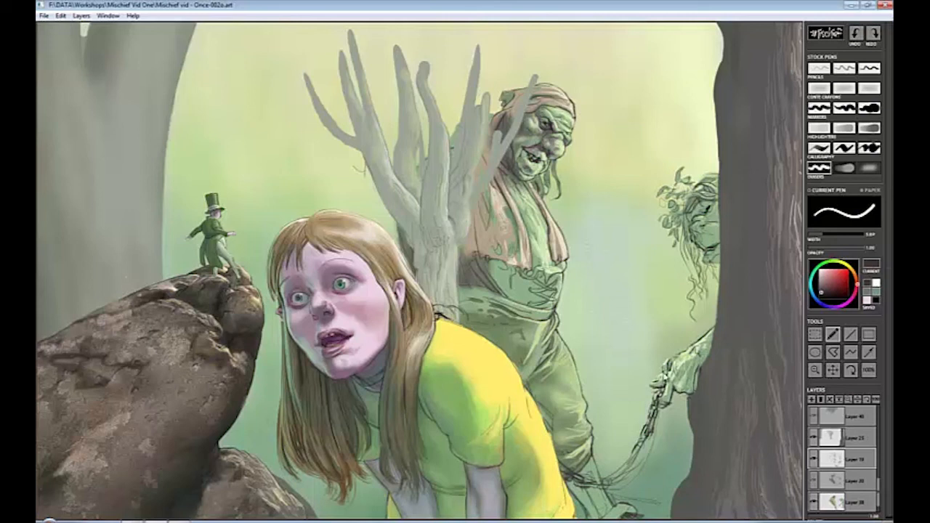
key("2")
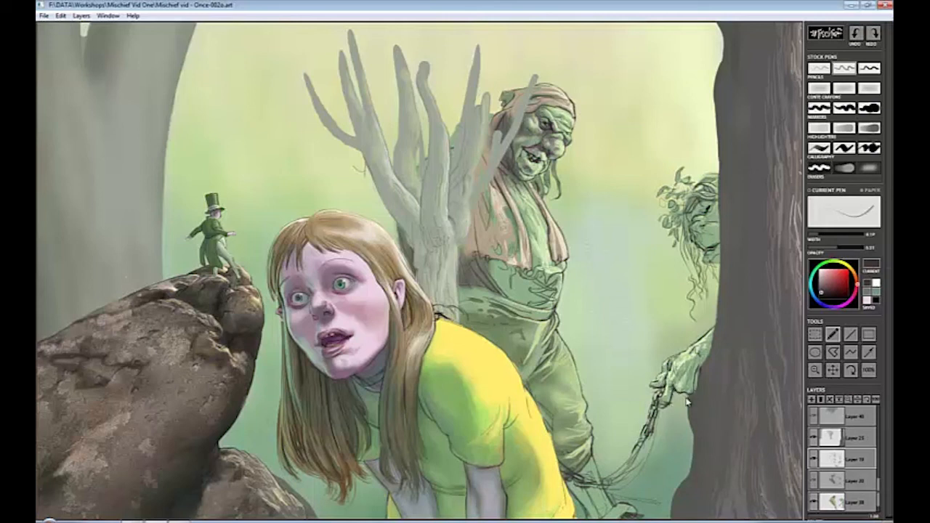
key("e")
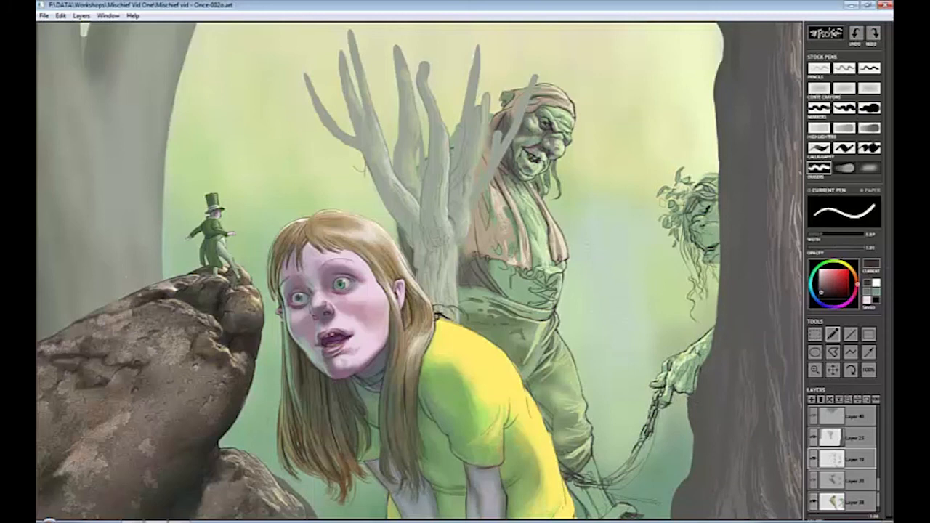
Pencil thin dark contour lines along the edge of the dark foreground trunk and extend its root tips.
key("p")
left_click(814, 439)
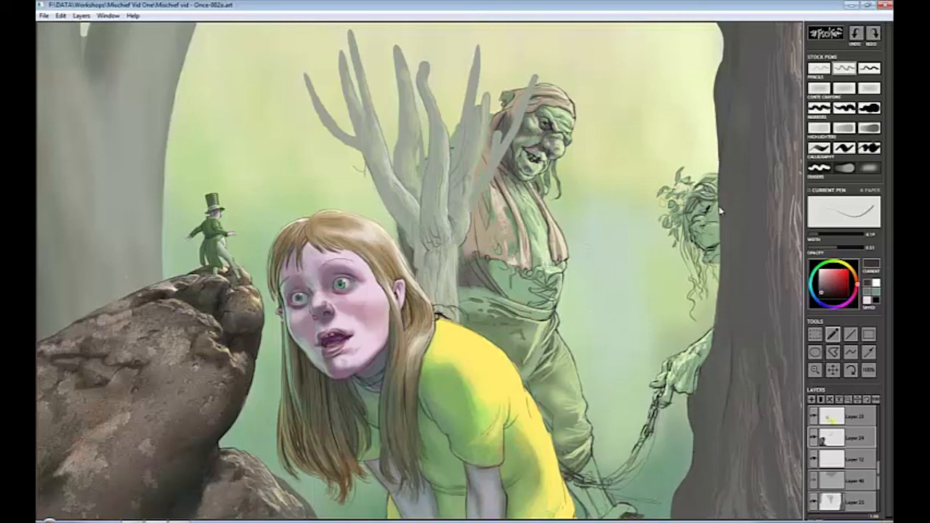
left_click_drag(721, 256, 719, 299)
scroll(640, 317, "down", 3)
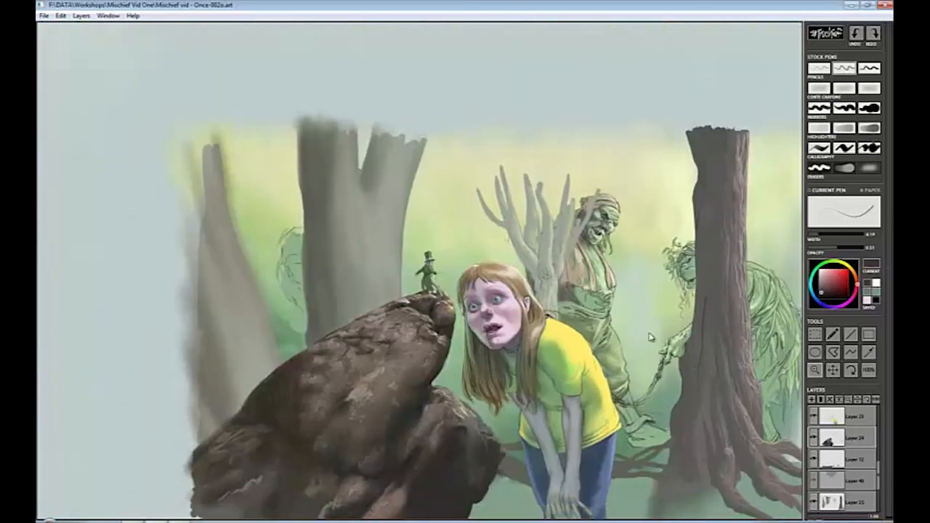
left_click_drag(650, 336, 563, 307)
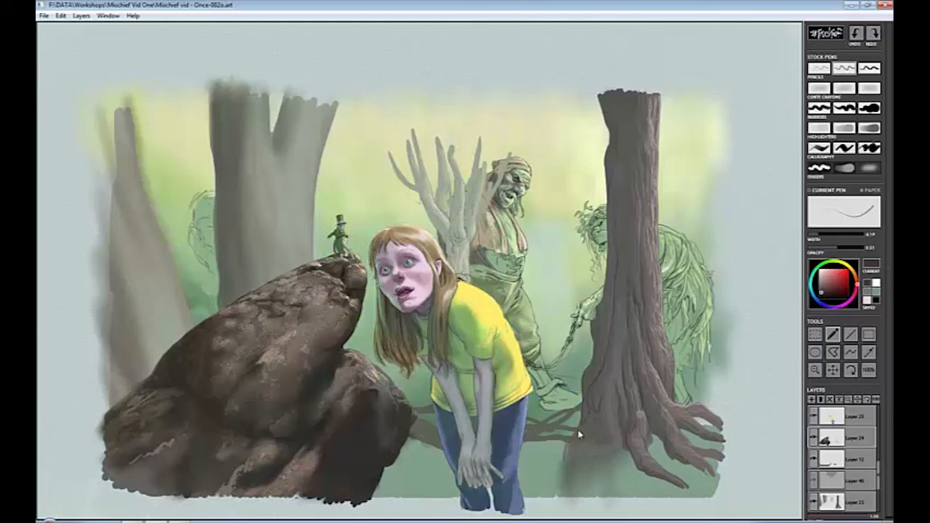
left_click_drag(711, 466, 728, 483)
left_click_drag(709, 428, 740, 446)
On a new layer, outline the large forked trunk and pencil its bark cracks, and add pale bark highlights using the trunk's grey.
left_click(812, 399)
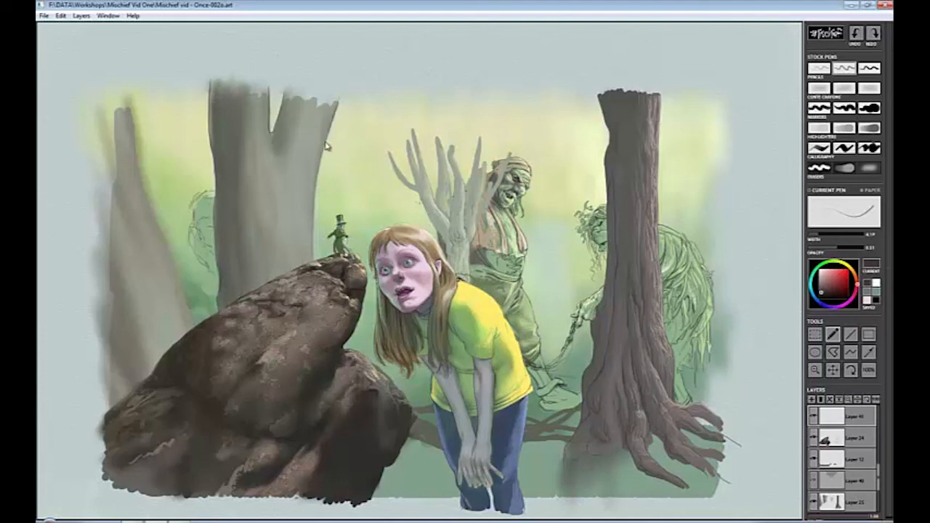
key("e")
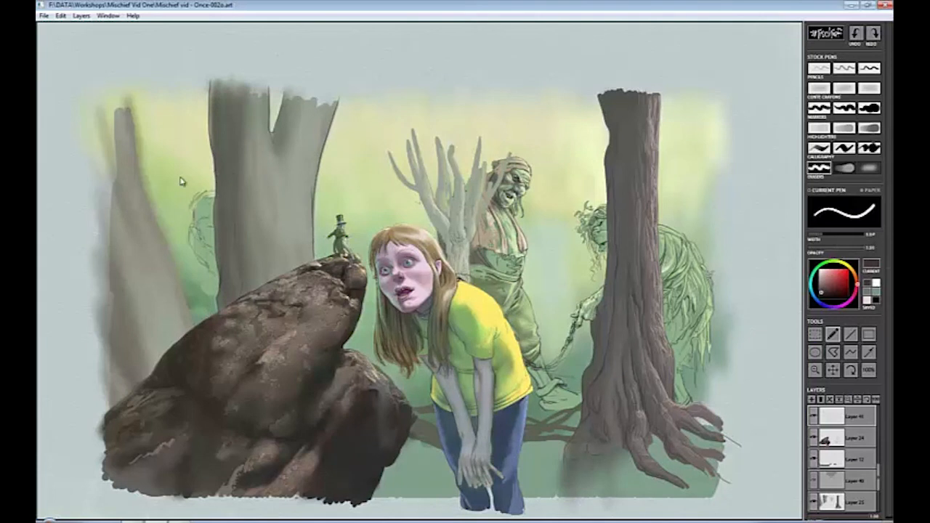
key("b")
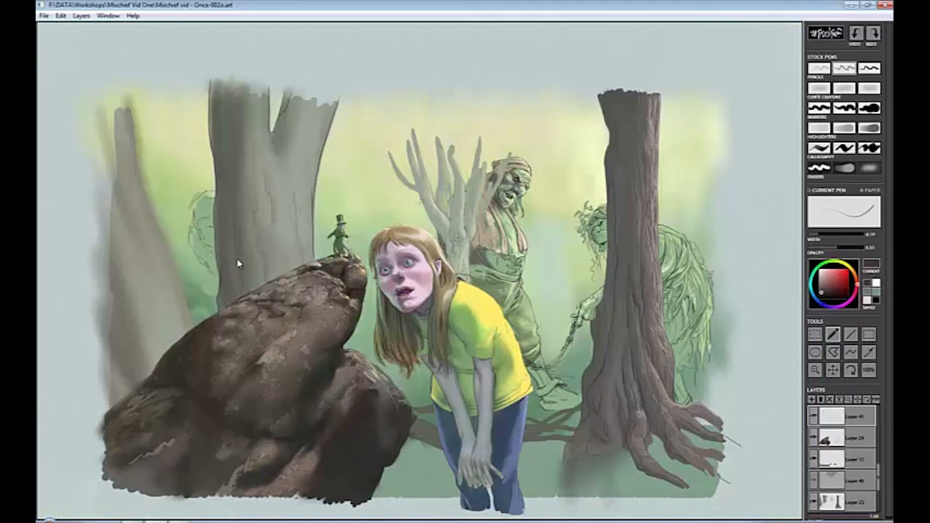
left_click(835, 501)
left_click(288, 216, "alt")
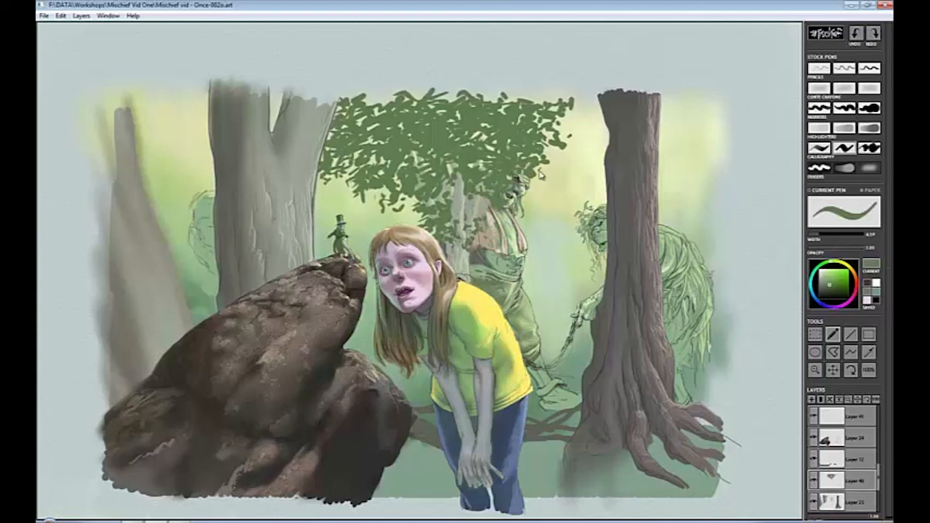
Extend the small tree's canopy with short green marker leaves and layer olive-green leaves over its outer edge and lower clumps.
mouse_move(538, 145)
left_mouse_down()
mouse_move(574, 174)
mouse_move(589, 156)
mouse_move(573, 182)
left_mouse_up()
left_click_drag(333, 184, 346, 164)
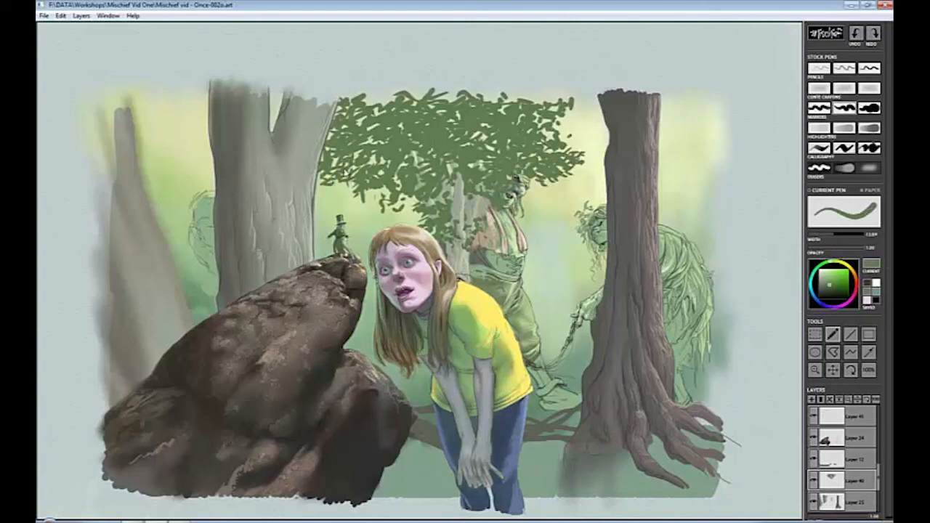
left_click(834, 279)
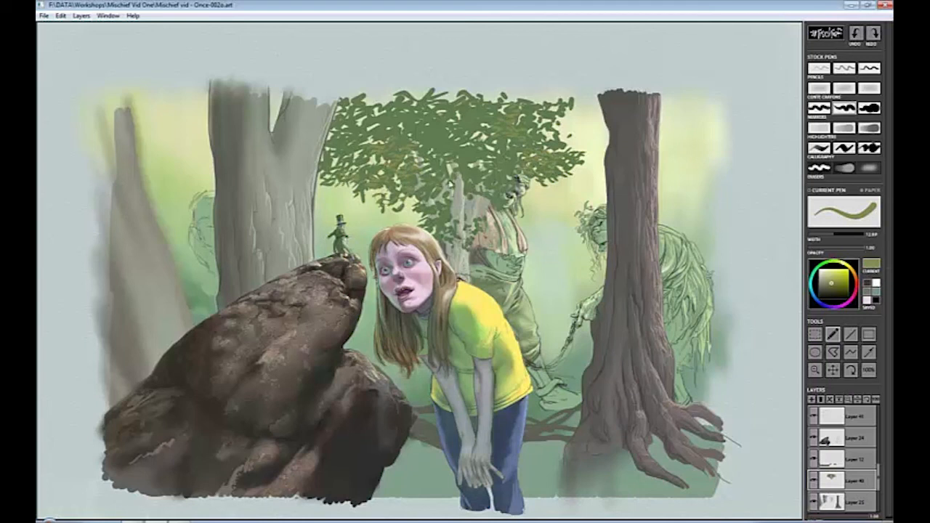
mouse_move(559, 126)
left_mouse_down()
mouse_move(584, 151)
mouse_move(564, 167)
left_mouse_up()
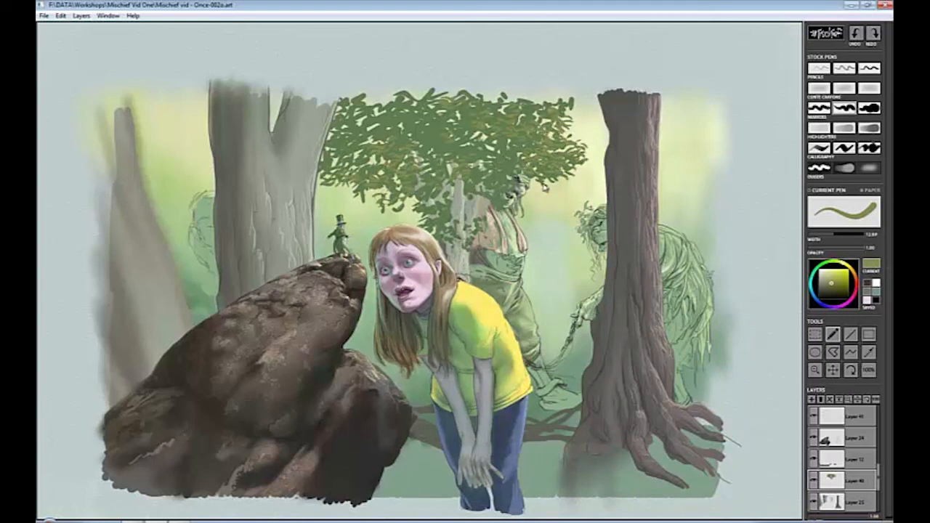
mouse_move(499, 180)
left_mouse_down()
mouse_move(457, 209)
mouse_move(457, 228)
mouse_move(477, 240)
mouse_move(429, 218)
left_mouse_up()
mouse_move(425, 201)
left_mouse_down()
mouse_move(416, 211)
mouse_move(432, 211)
left_mouse_up()
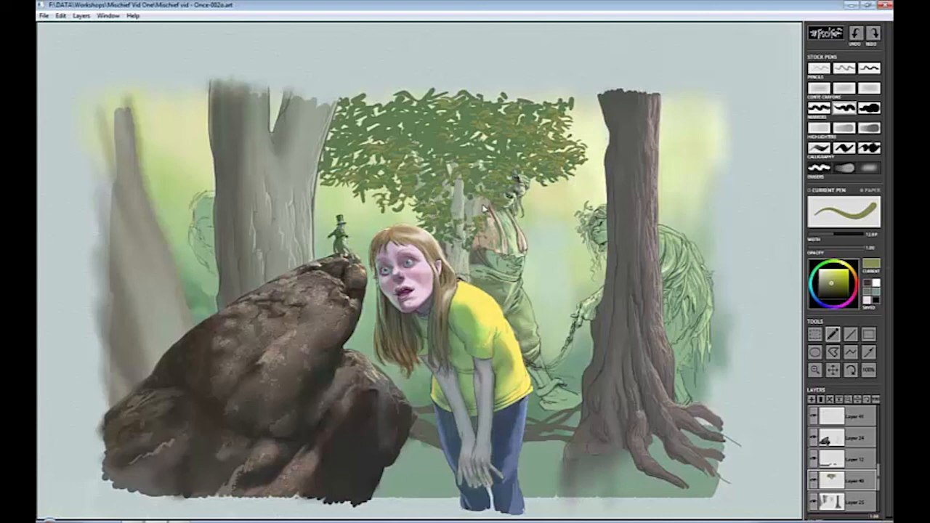
Paint light yellow-green leaves with a narrower marker on the canopy's side facing the dark foreground trunk, and ready the eraser for cleanup.
left_click(525, 174, "alt")
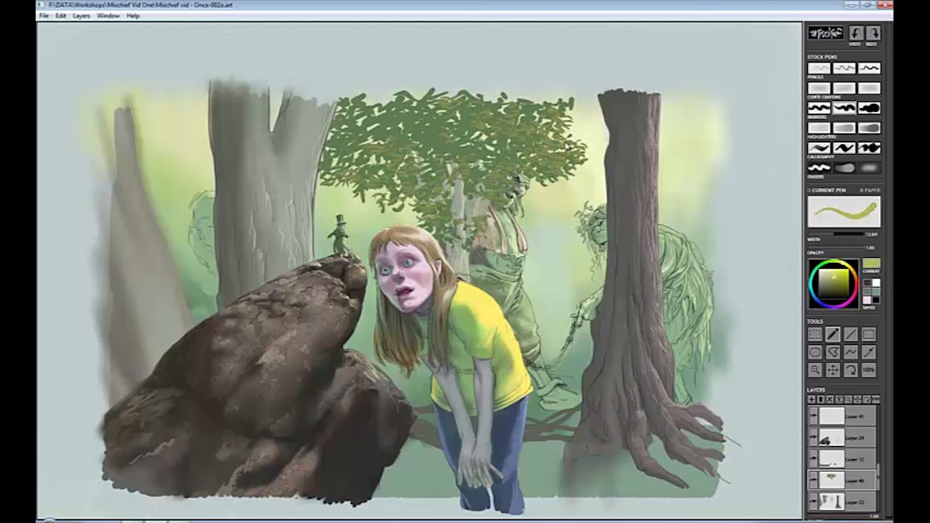
key("bracketleft")
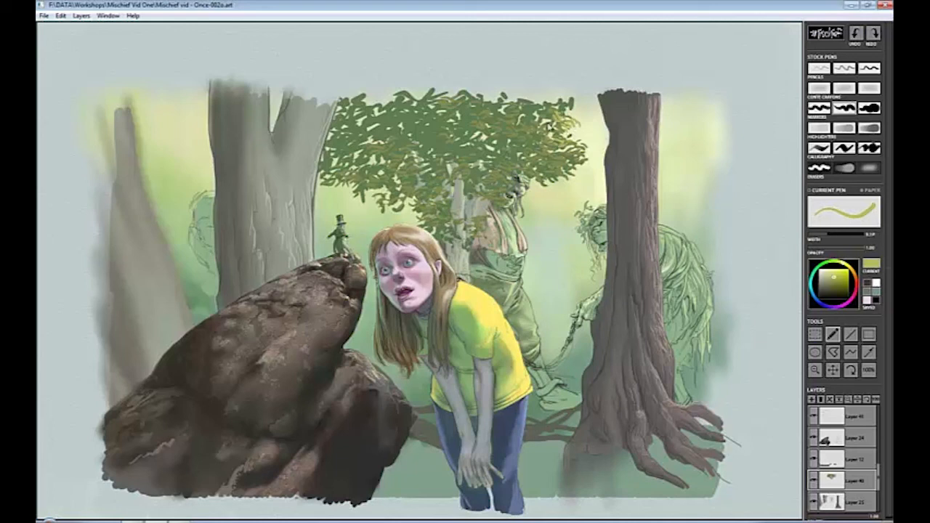
left_click_drag(546, 151, 565, 161)
mouse_move(536, 107)
left_mouse_down()
mouse_move(525, 115)
mouse_move(536, 136)
left_mouse_up()
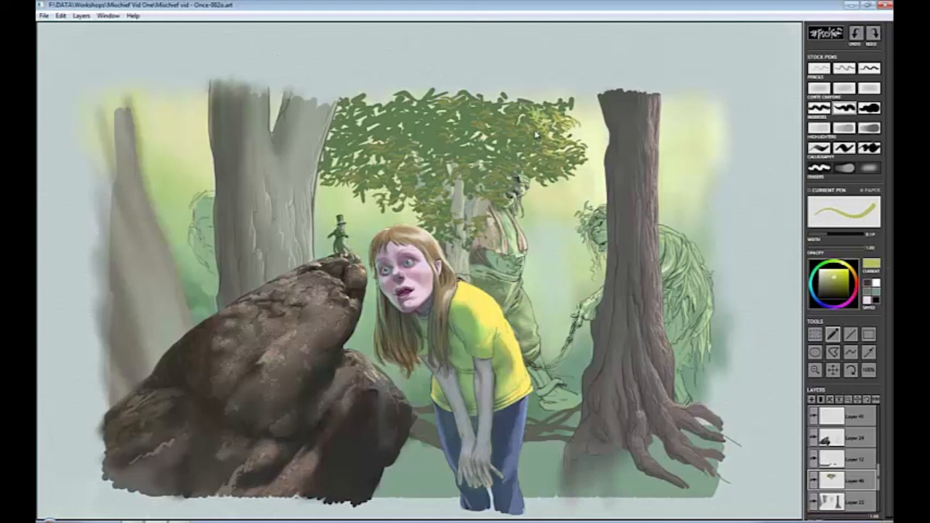
left_click_drag(577, 100, 561, 114)
left_click_drag(555, 160, 578, 179)
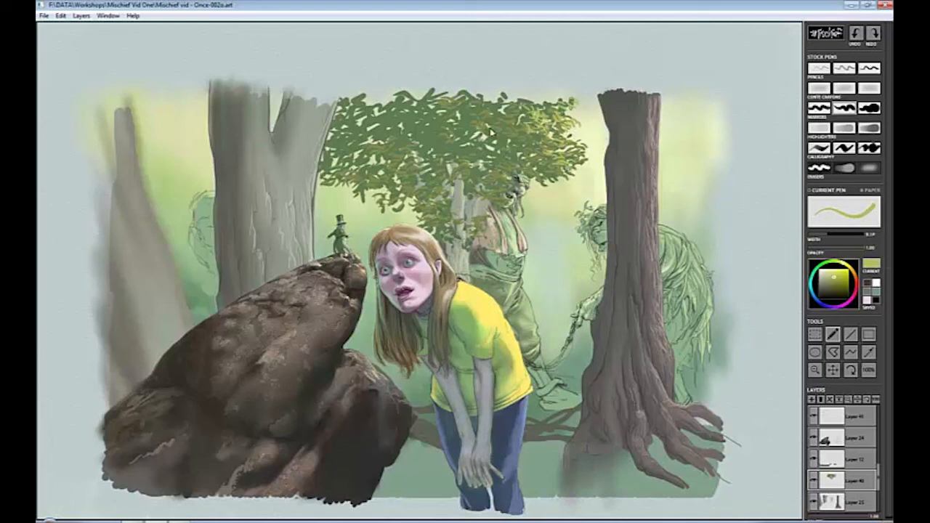
mouse_move(535, 102)
left_mouse_down()
mouse_move(581, 122)
mouse_move(526, 109)
left_mouse_up()
left_click_drag(553, 173, 543, 186)
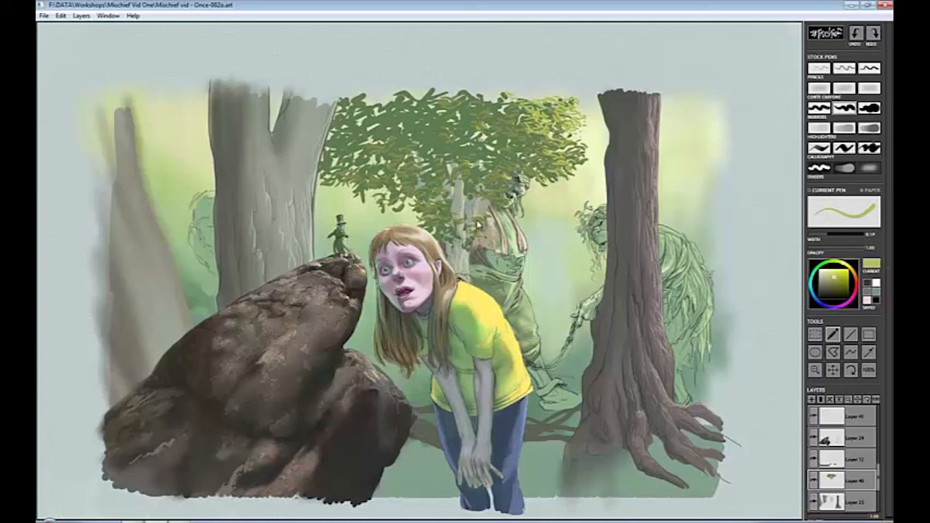
left_click(819, 167)
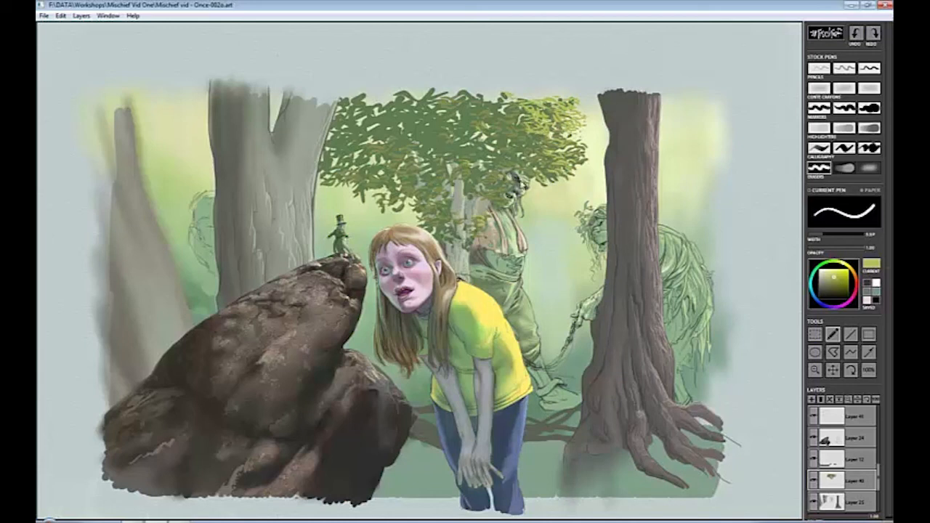
Erase the leaves overlapping the tall creature's face and touch up the canopy's lower edge with the light yellow-green marker.
mouse_move(514, 180)
left_mouse_down()
mouse_move(550, 168)
mouse_move(538, 179)
mouse_move(507, 172)
left_mouse_up()
left_click_drag(403, 215, 418, 196)
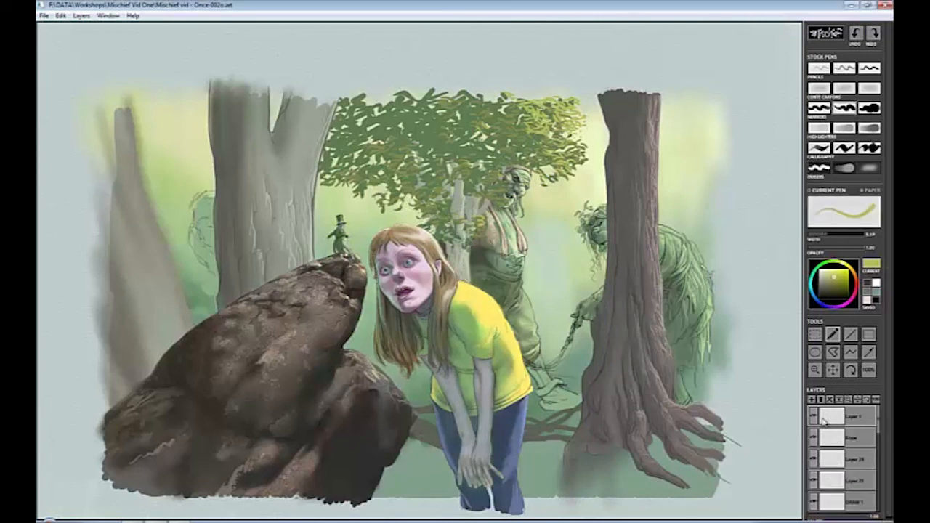
Cover the whole picture with a translucent dark navy wash on the top layer and softly tint it with dark green and teal.
left_click_drag(833, 279, 839, 295)
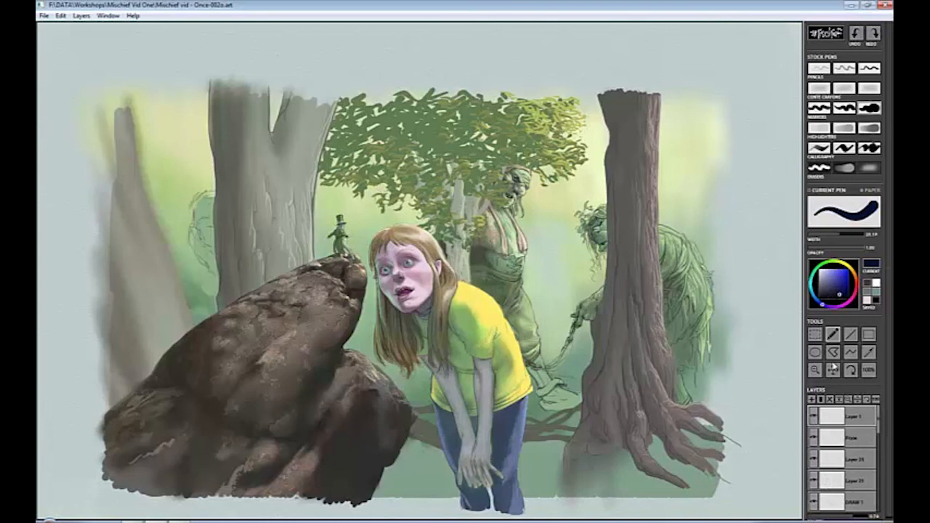
mouse_move(603, 109)
left_mouse_down()
mouse_move(615, 97)
mouse_move(726, 218)
mouse_move(436, 80)
mouse_move(262, 174)
mouse_move(145, 181)
mouse_move(88, 218)
mouse_move(214, 242)
mouse_move(548, 213)
mouse_move(763, 363)
mouse_move(748, 452)
mouse_move(567, 501)
mouse_move(349, 494)
mouse_move(197, 394)
mouse_move(140, 306)
mouse_move(240, 407)
mouse_move(348, 363)
mouse_move(407, 483)
mouse_move(632, 417)
mouse_move(552, 430)
mouse_move(585, 300)
mouse_move(701, 386)
mouse_move(83, 492)
mouse_move(311, 498)
mouse_move(255, 109)
mouse_move(63, 189)
left_mouse_up()
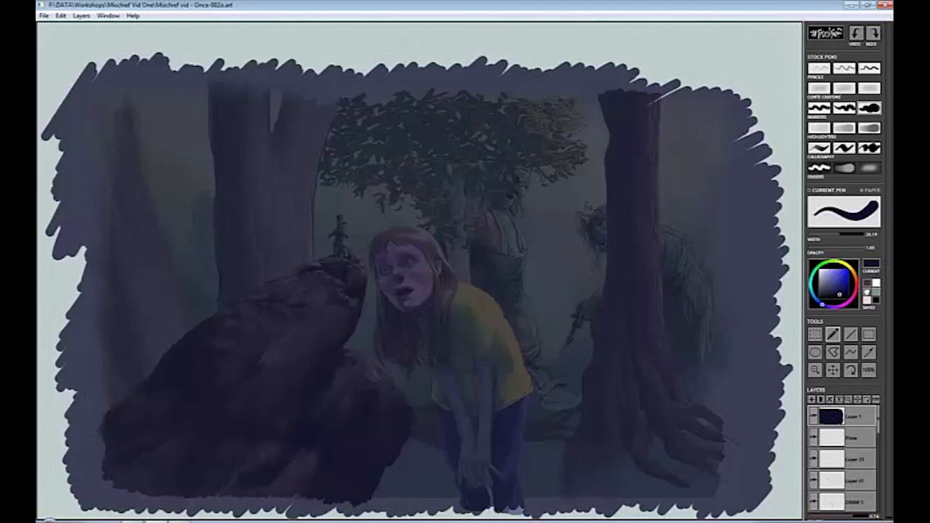
left_click_drag(826, 287, 840, 294)
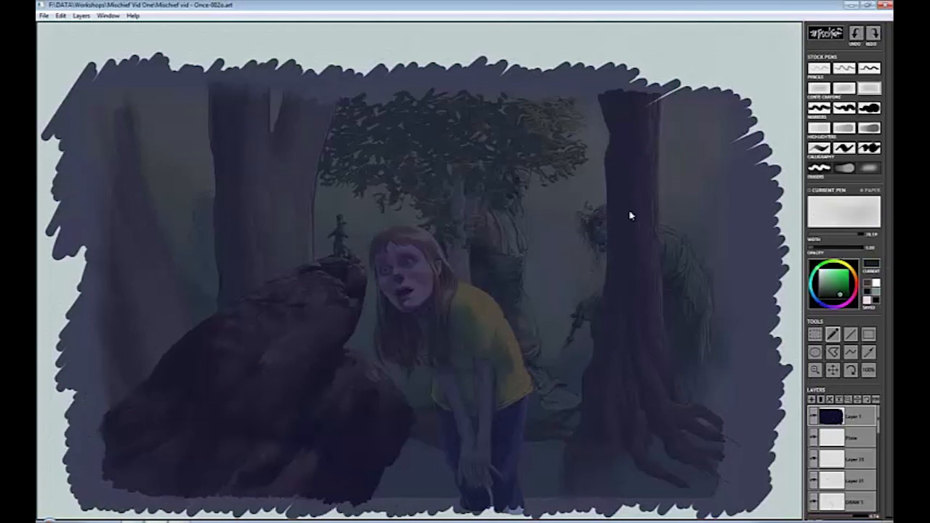
left_click(827, 307)
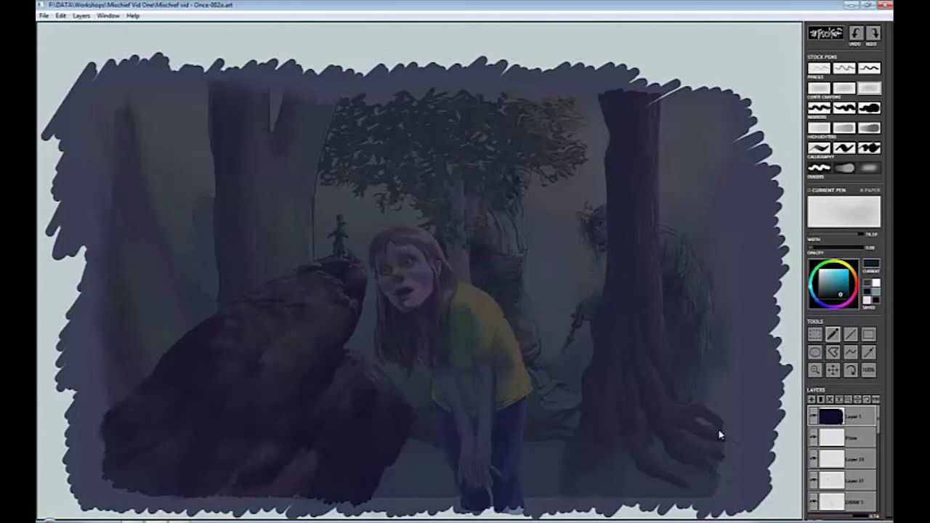
Soft-erase the dark wash to bring light into the background gaps, canopy edge, rock top and the girl's hair, face and shirt.
left_click(839, 172)
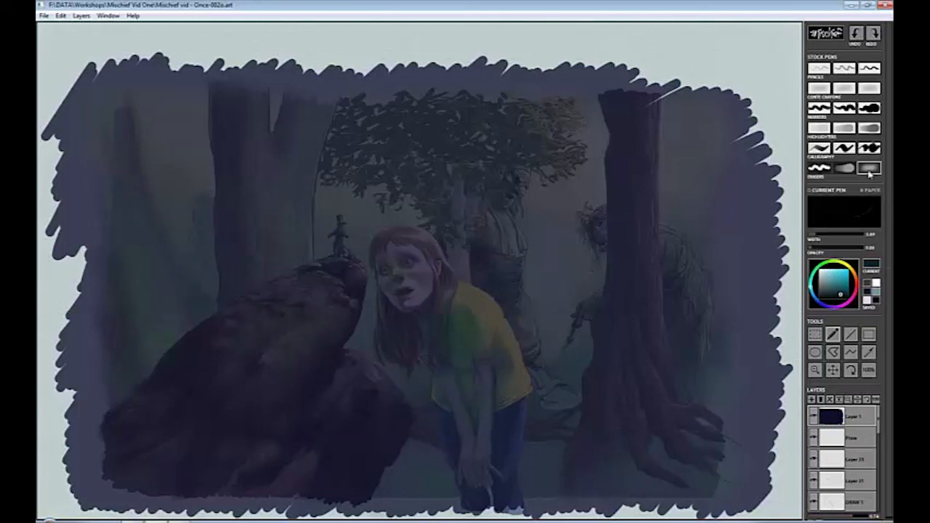
left_click(870, 170)
mouse_move(577, 187)
left_mouse_down()
mouse_move(594, 107)
mouse_move(602, 149)
mouse_move(588, 145)
mouse_move(523, 177)
mouse_move(601, 200)
mouse_move(529, 204)
mouse_move(551, 214)
mouse_move(600, 179)
mouse_move(603, 147)
mouse_move(591, 133)
mouse_move(601, 193)
mouse_move(541, 182)
mouse_move(500, 216)
mouse_move(581, 250)
mouse_move(573, 274)
mouse_move(575, 185)
mouse_move(565, 308)
left_mouse_up()
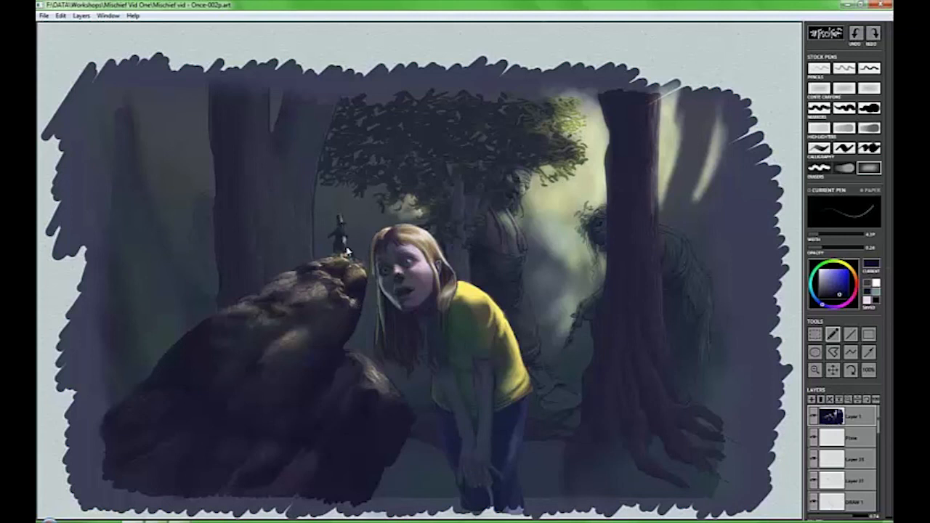
Soft-erase more of the wash on the girl's hair and face, the small top-hatted figure and the rock's upper bumps.
key("z")
left_click(454, 233)
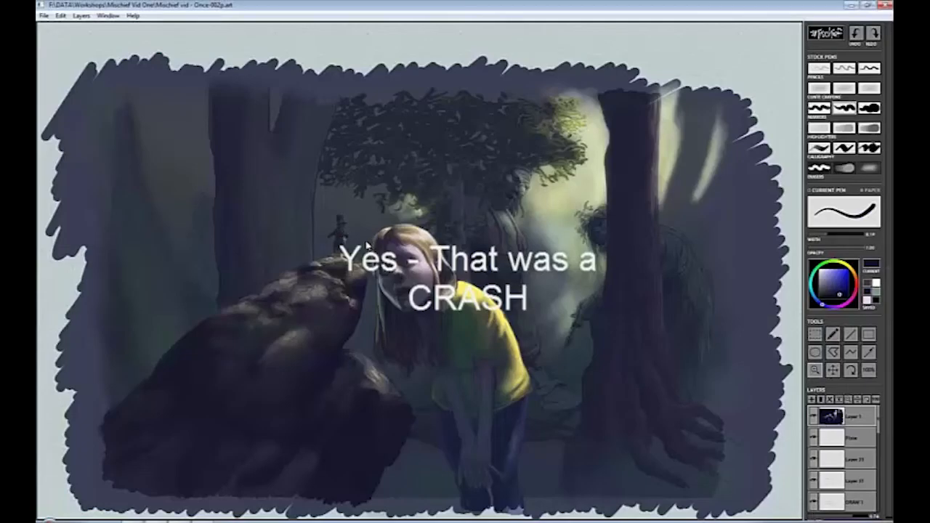
scroll(367, 245, "up", 1)
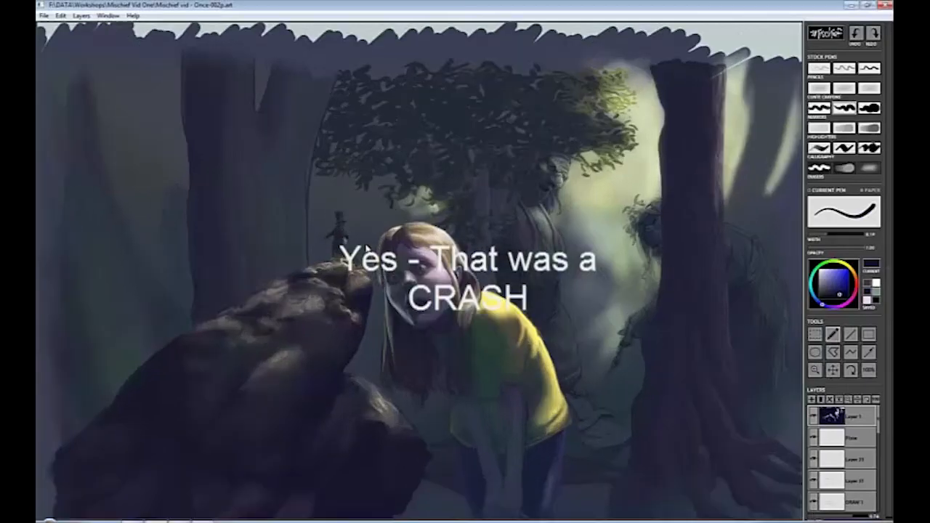
left_click(869, 169)
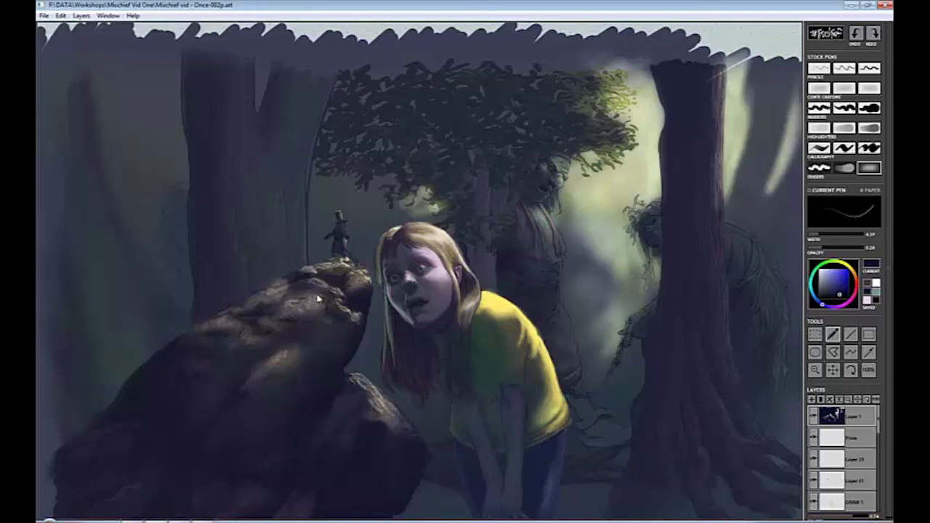
key("bracketright")
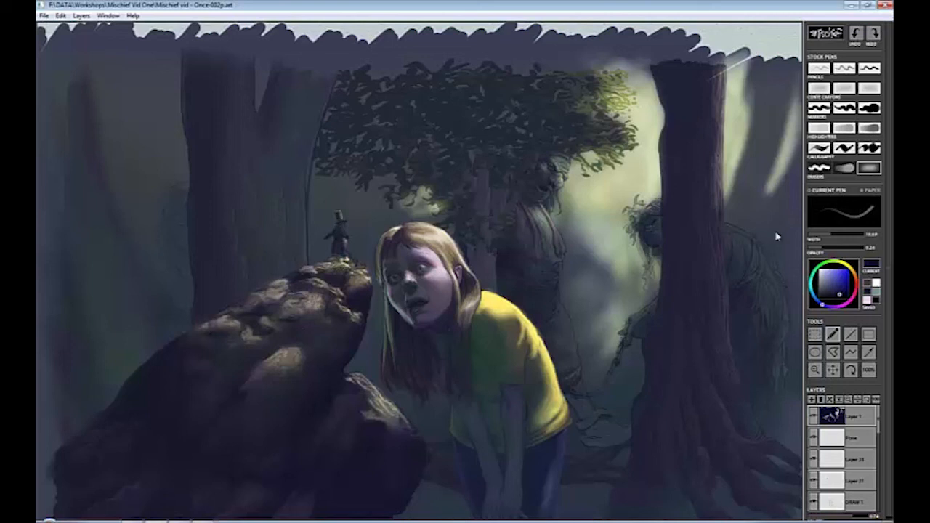
Model the rock's bumps with thin dark pencil shading and soft-erased highlights, and lighten the small top-hatted figure.
key("e")
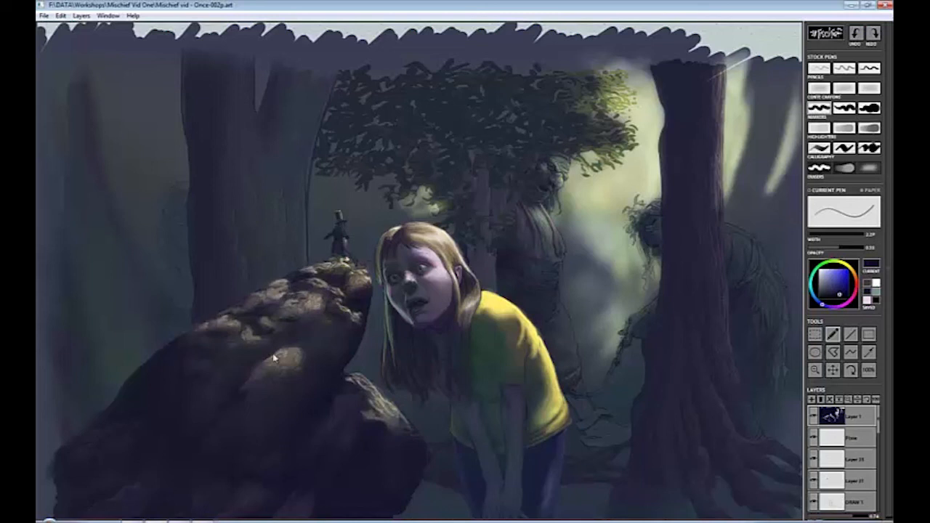
key("z")
left_click(366, 240)
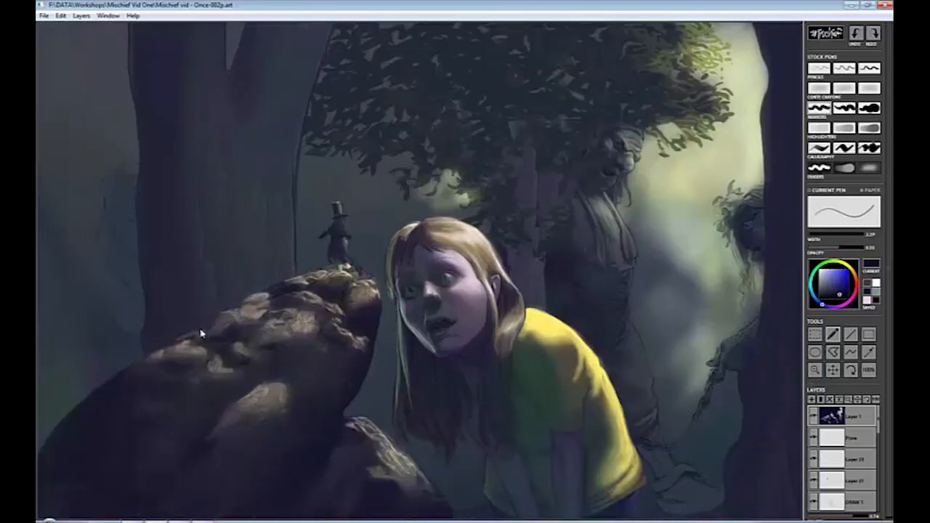
key("e")
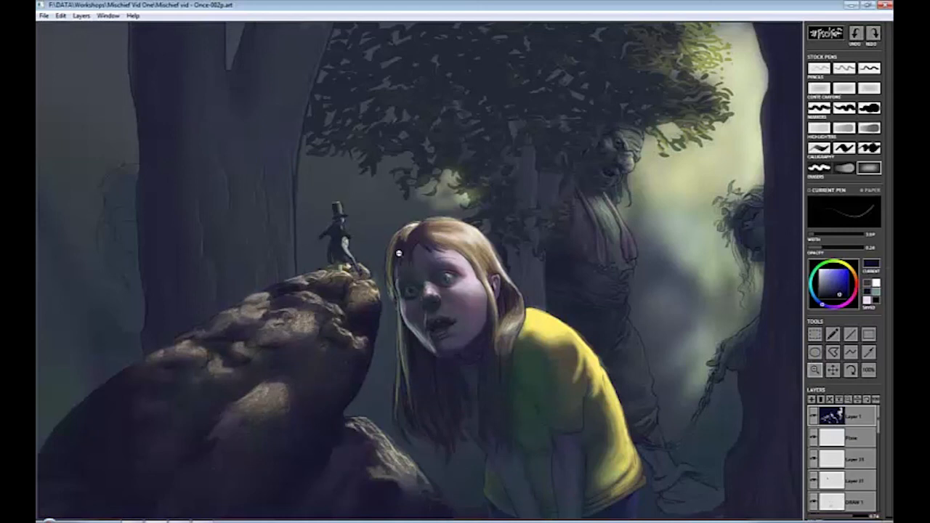
Erase a thin rim light along the shadowed edge of the girl's hair, cheek and jaw.
scroll(399, 254, "up", 2)
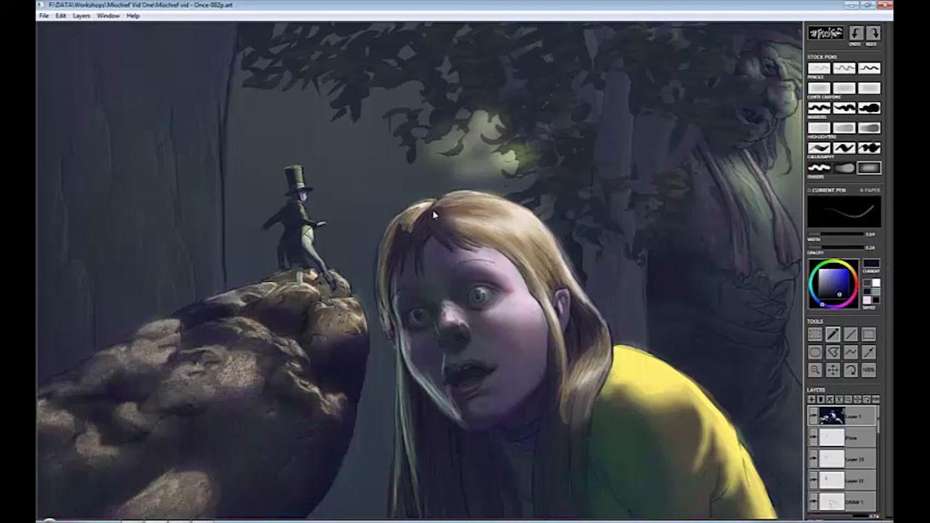
mouse_move(383, 241)
left_mouse_down()
mouse_move(377, 287)
mouse_move(383, 315)
mouse_move(395, 300)
mouse_move(388, 337)
mouse_move(403, 334)
mouse_move(398, 399)
mouse_move(425, 385)
mouse_move(432, 397)
mouse_move(448, 392)
mouse_move(461, 424)
left_mouse_up()
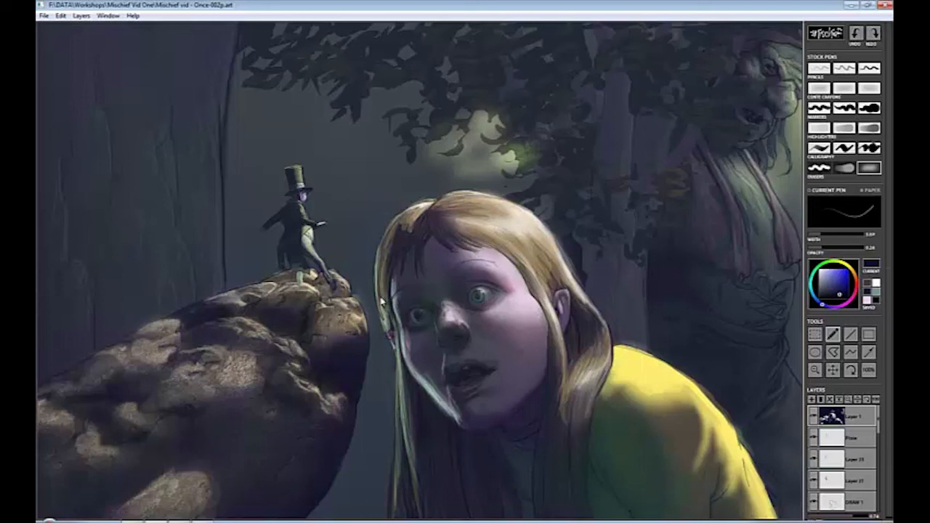
mouse_move(399, 420)
left_mouse_down()
mouse_move(411, 456)
mouse_move(376, 277)
mouse_move(383, 295)
left_mouse_up()
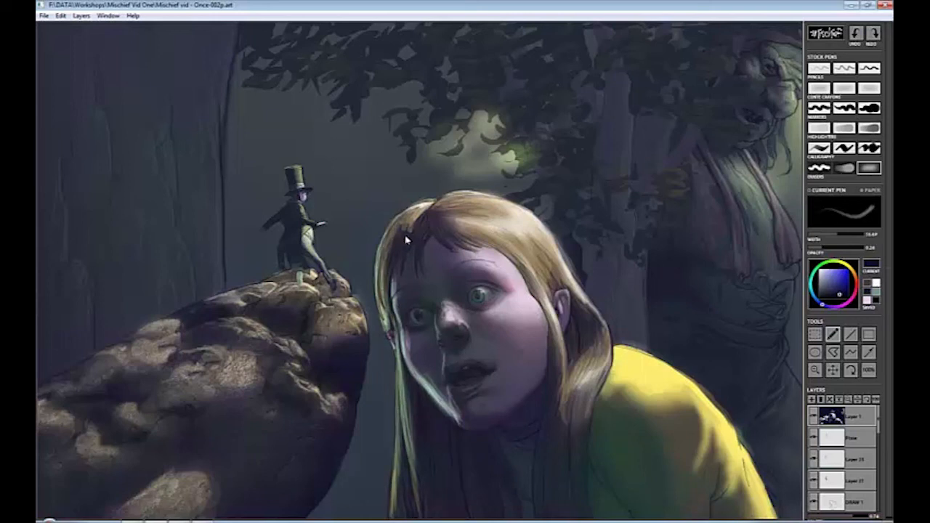
Refine the girl's hair strands, eyes and ear by alternating a thin dark pencil with a narrowed soft eraser.
key("e")
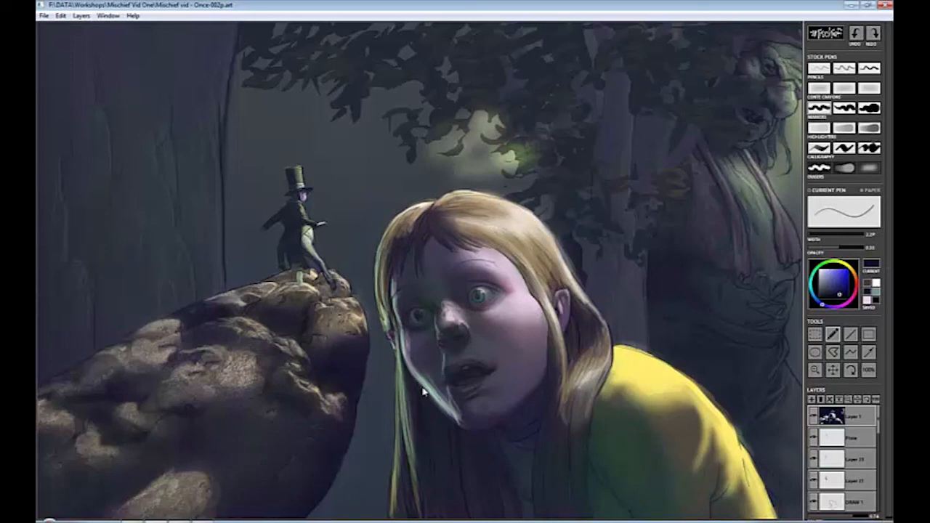
key("e")
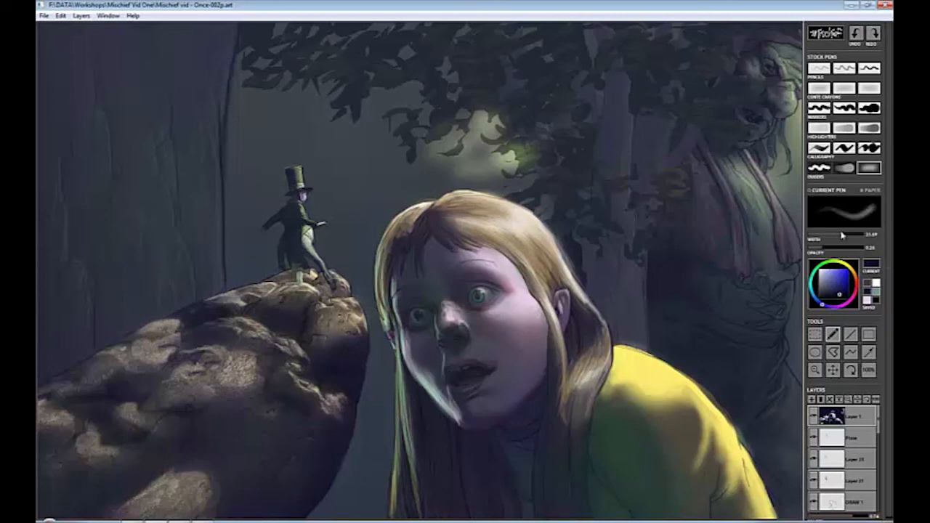
left_click_drag(842, 235, 822, 235)
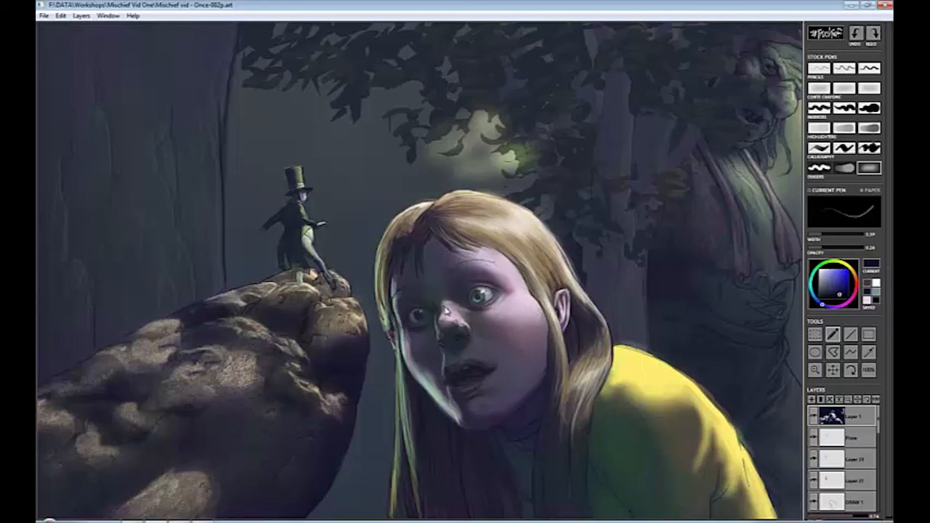
Lighten the girl's cheek and the hair beside her neck with a wider soft eraser, and ready the dark pencil for facial details.
key("bracketright")
key("bracketright")
key("bracketright")
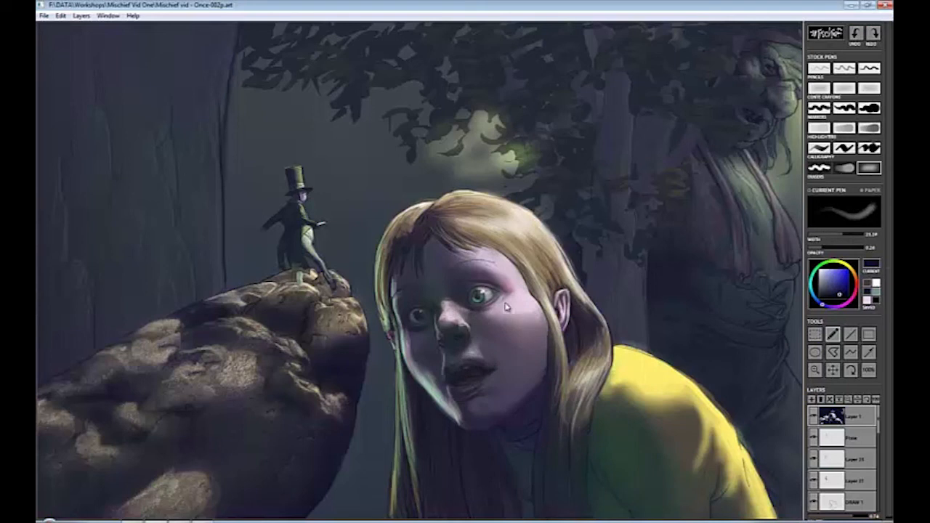
mouse_move(574, 357)
left_mouse_down()
mouse_move(584, 381)
mouse_move(579, 414)
left_mouse_up()
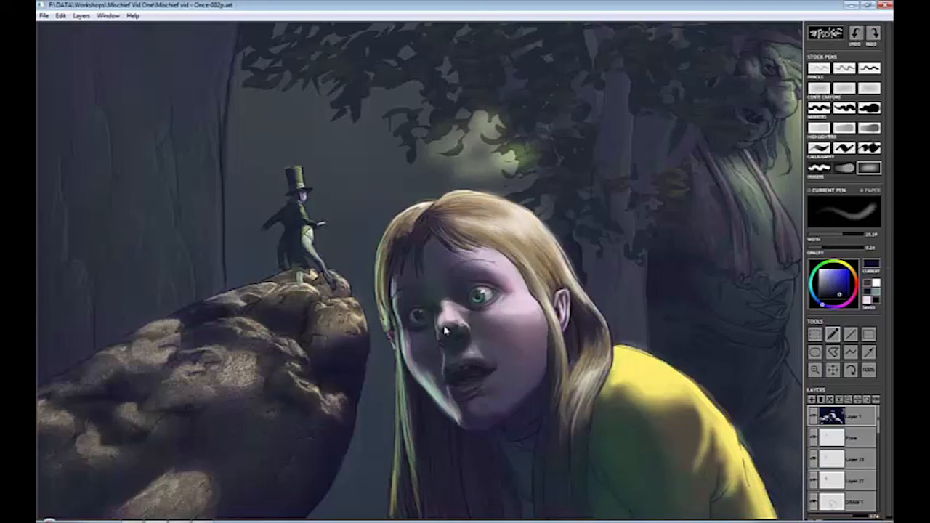
key("e")
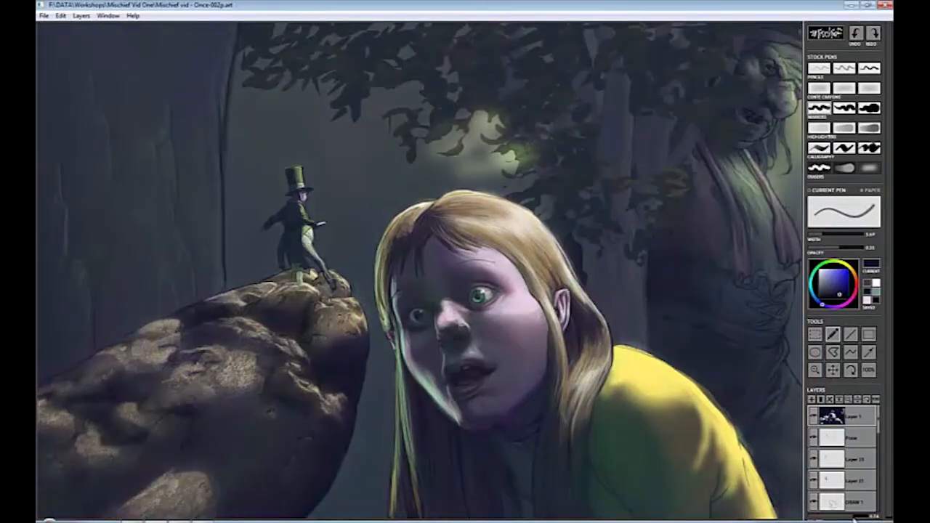
Darken the shadow at the small figure's feet with a semi-transparent calligraphy pen and softly shade the rock with a conte crayon.
left_click(841, 149)
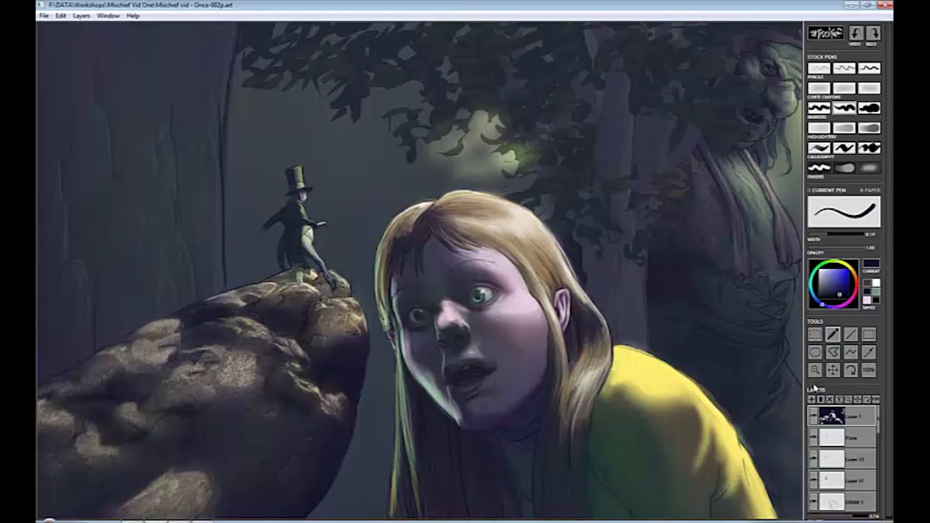
left_click(845, 249)
left_click_drag(297, 271, 300, 279)
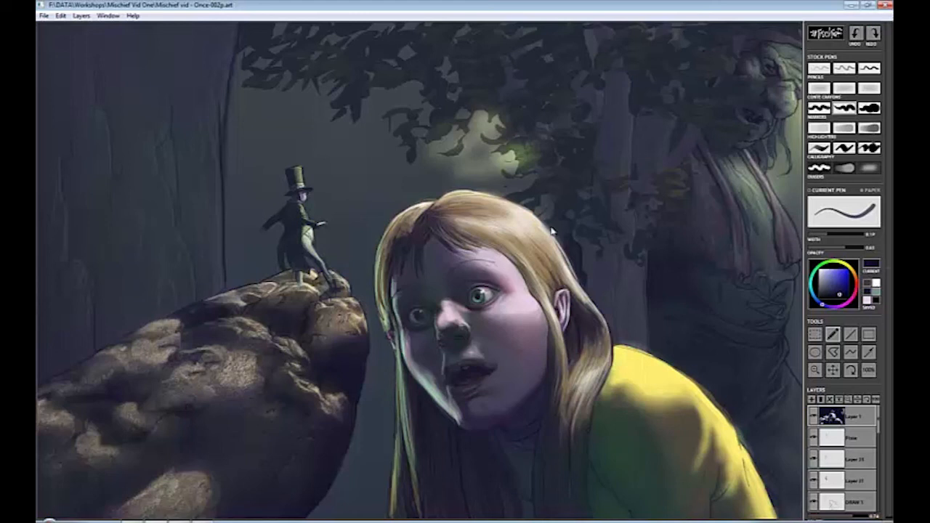
left_click(843, 88)
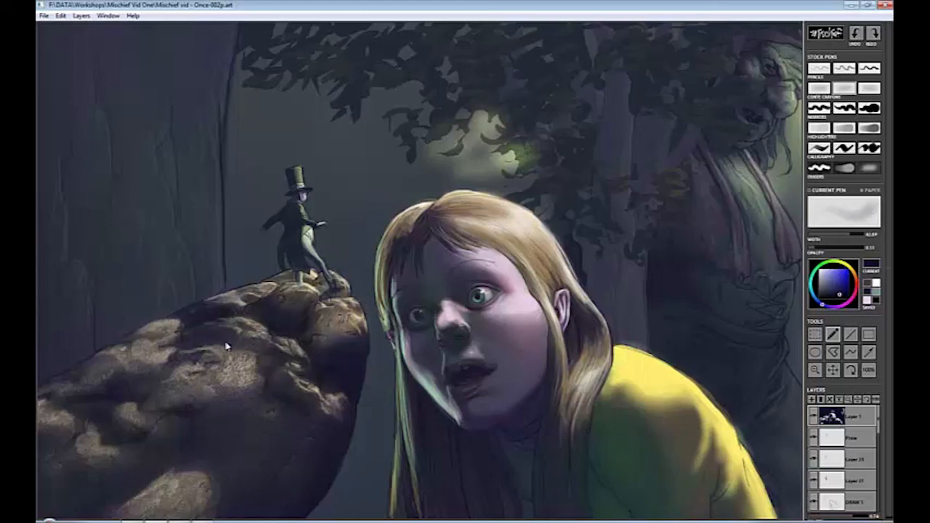
Pick out fine highlights on the girl's hair and the small figure's hand with the thin eraser, and softly lighten the lips.
left_click(819, 168)
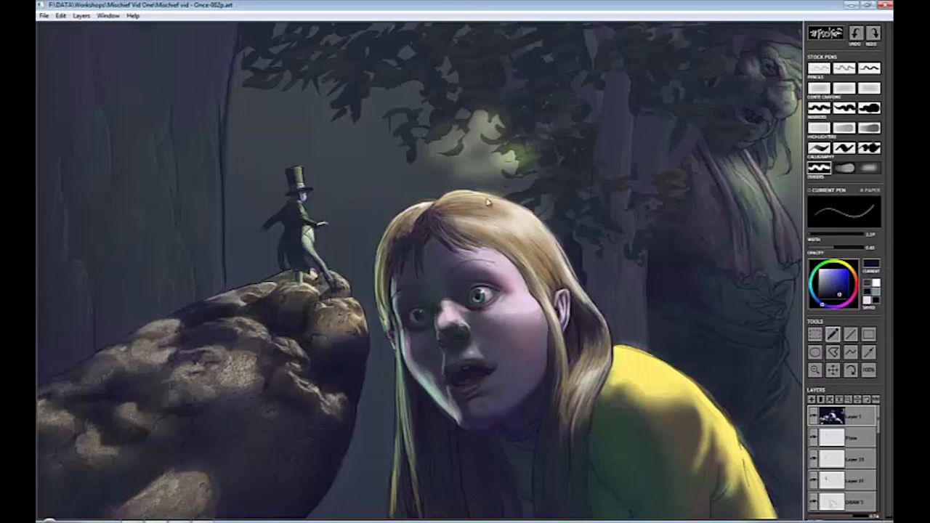
key("e")
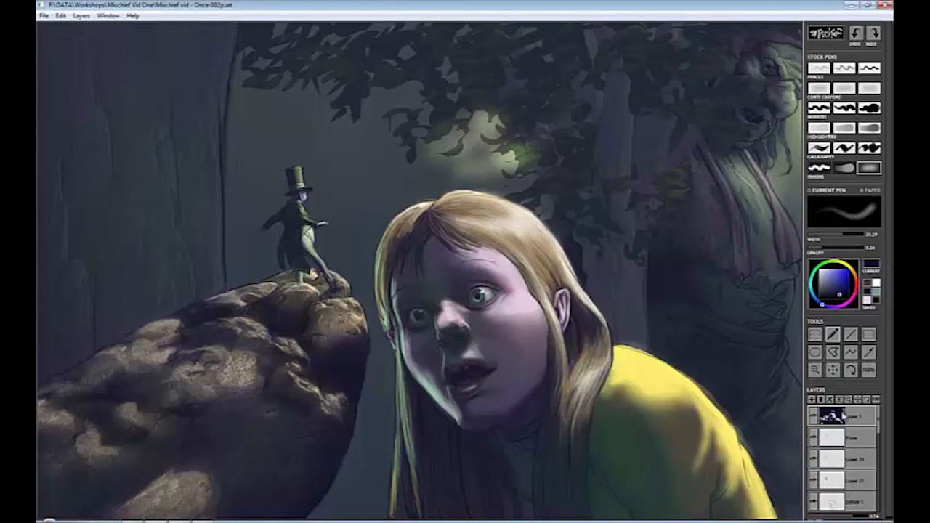
Touch up the small figure's coat and legs by alternating a thin light green pencil with the soft eraser.
scroll(879, 436, "down", 3)
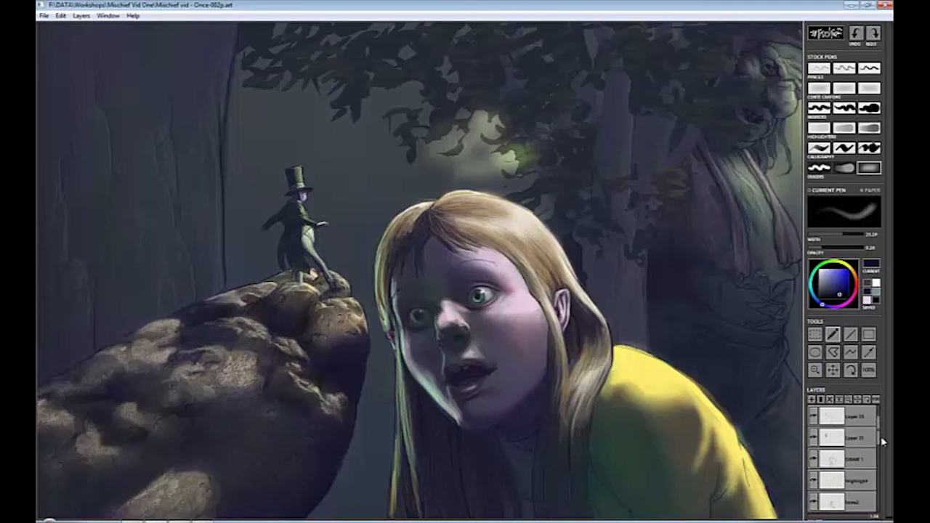
scroll(882, 442, "up", 3)
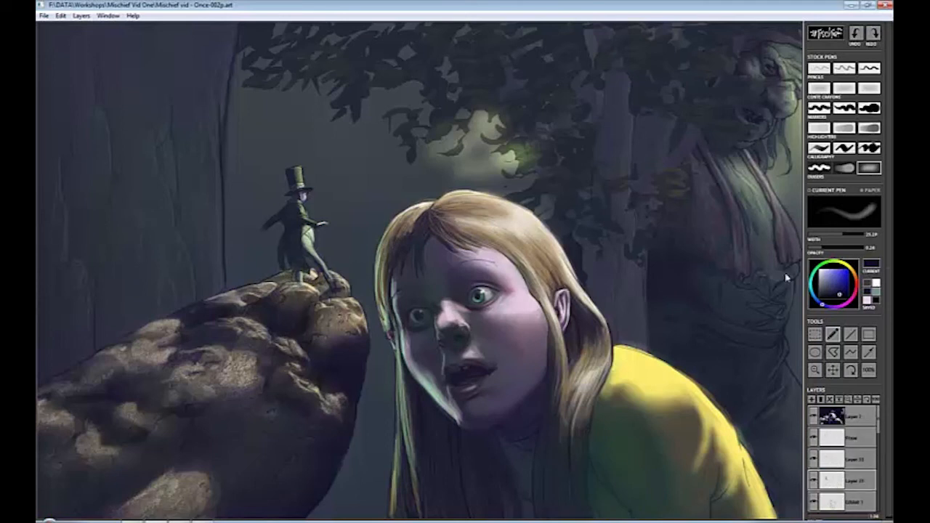
left_click(828, 69)
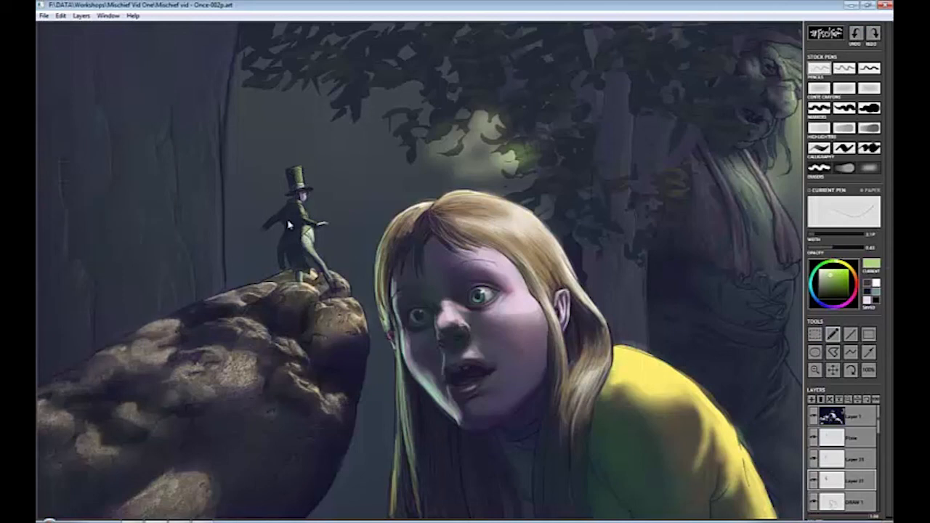
key("e")
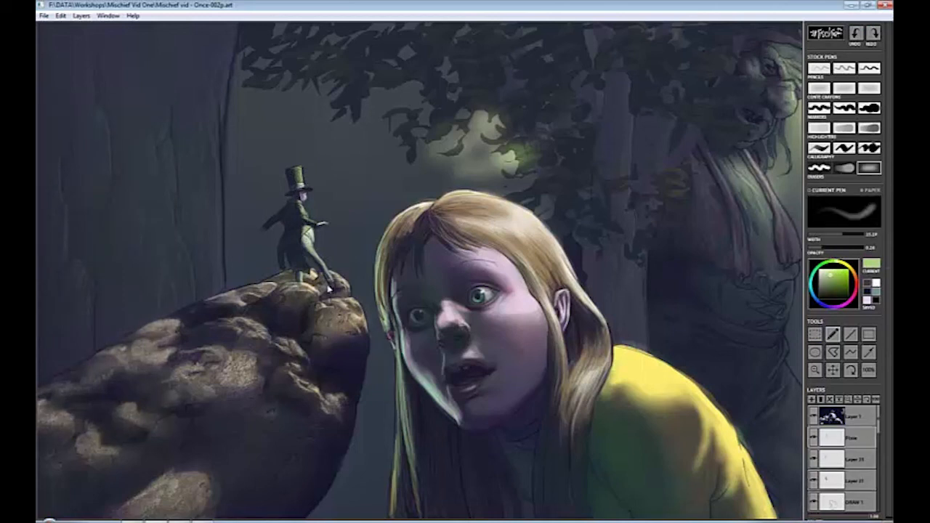
key("e")
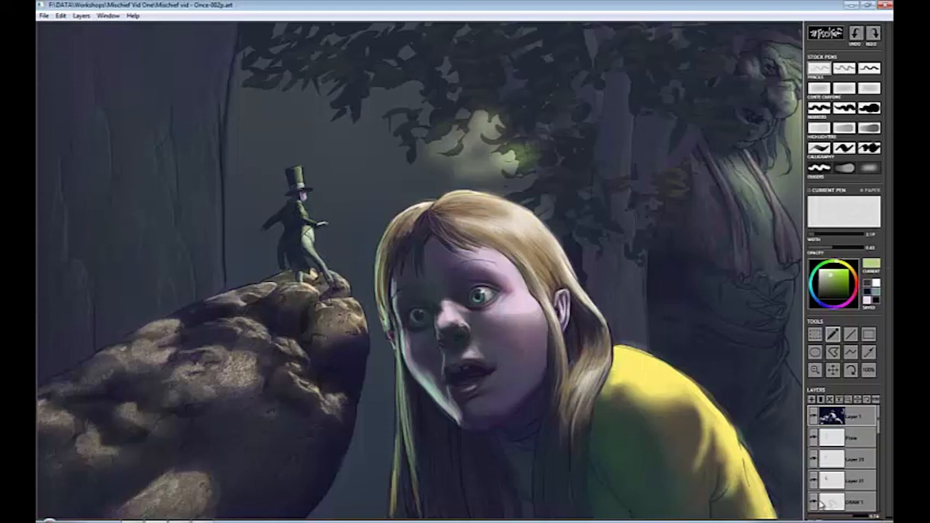
key("e")
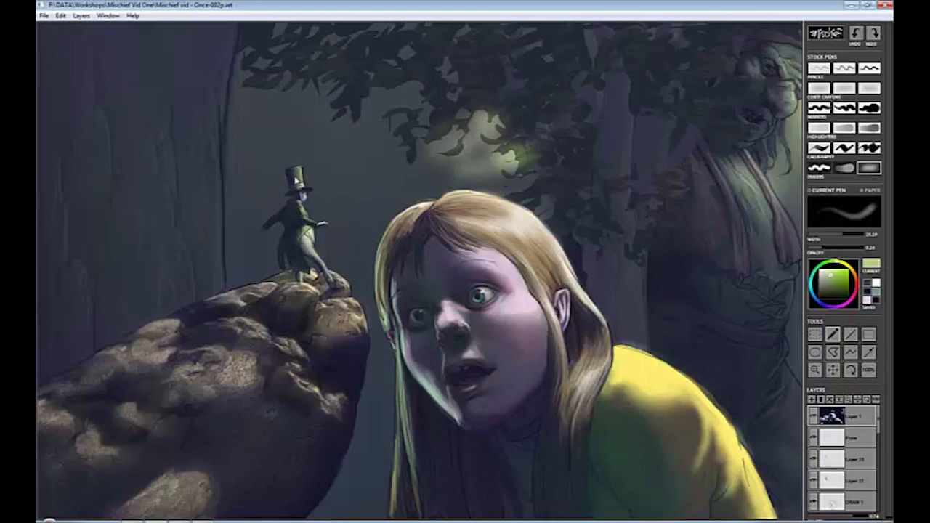
Refine the small figure's top hat up close with the hard eraser and a thin dark blue pencil.
left_click(819, 167)
key("z")
left_click(340, 207)
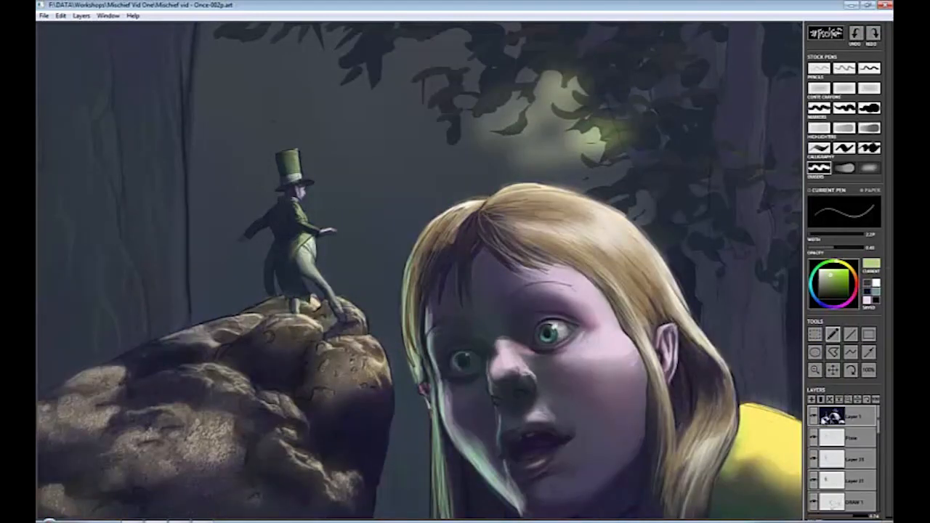
left_click(298, 153, "alt")
key("e")
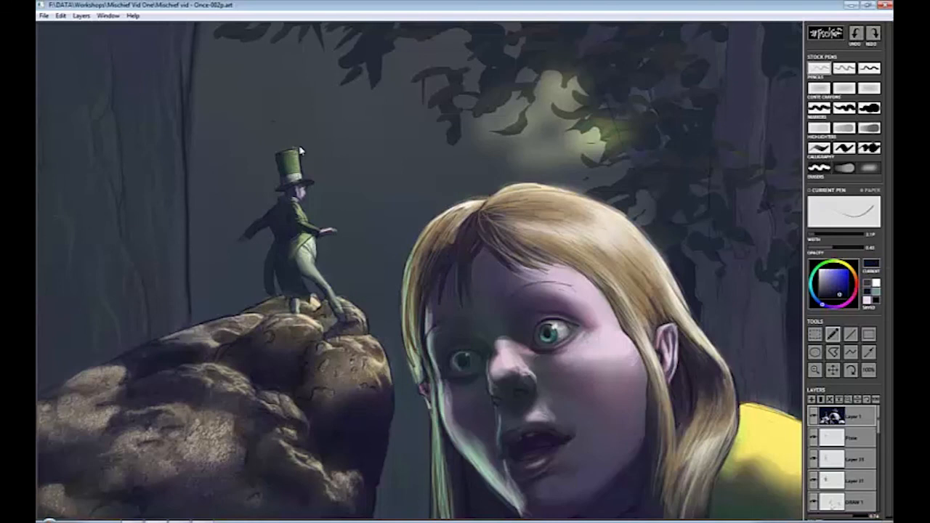
Pencil pale pink and whitish highlights onto the small figure's face, hands and clothes on Layer 21, and blend them with a narrow soft eraser.
left_click(837, 486)
left_click(867, 300)
left_click(824, 270)
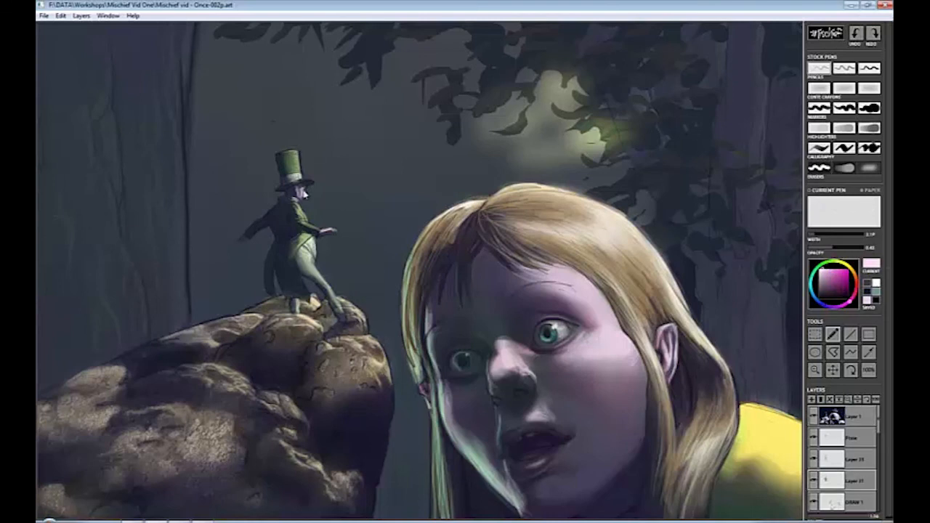
left_click(601, 244, "alt")
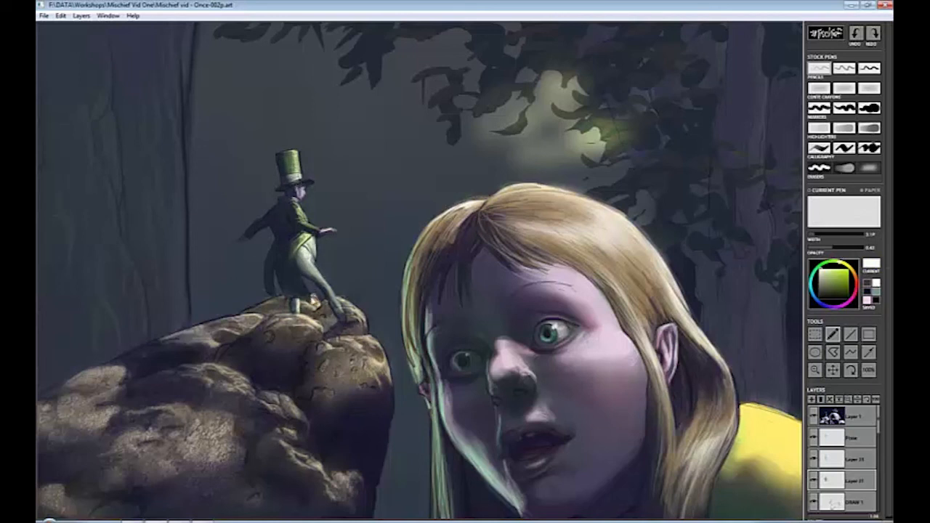
key("e")
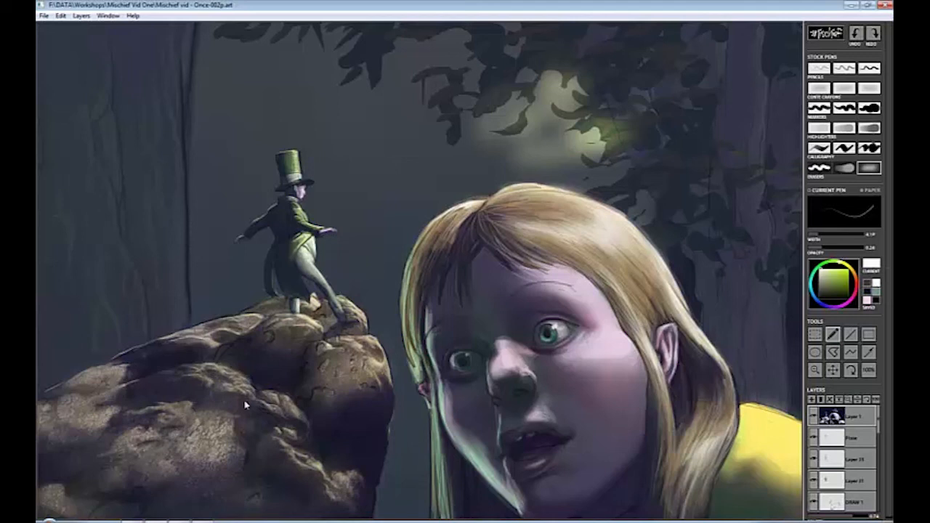
Retouch the rock and the girl's shadowed hair with thin dark and grey-green pencils, and soften with the soft eraser.
left_click(252, 318, "alt")
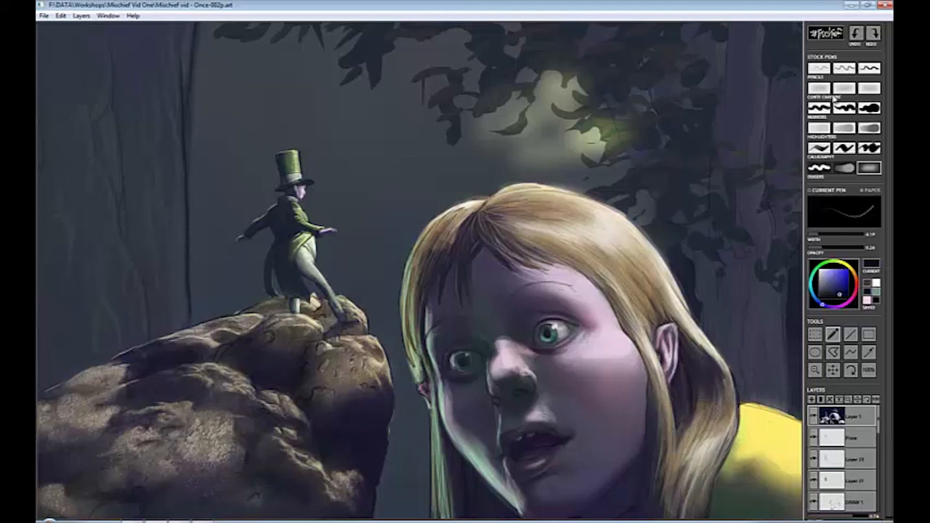
key("1")
scroll(843, 451, "down", 3)
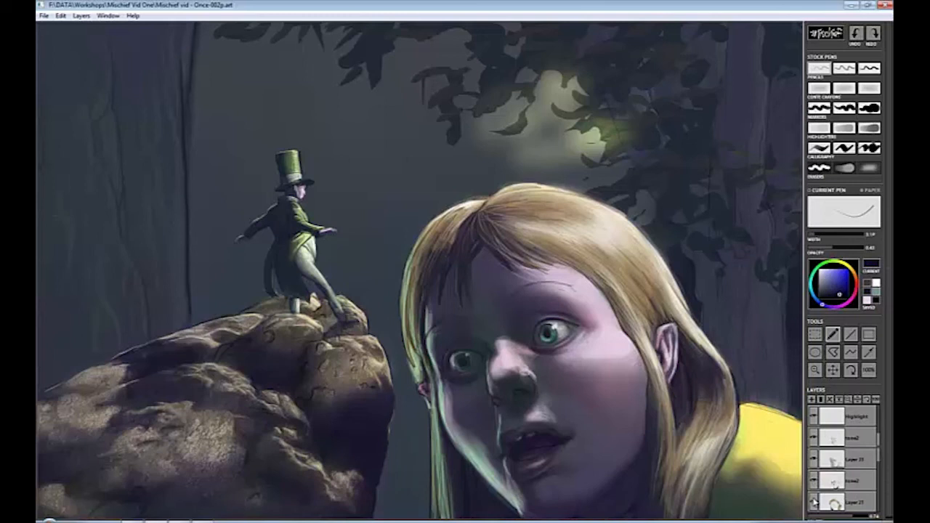
scroll(843, 465, "down", 2)
left_click(404, 326, "alt")
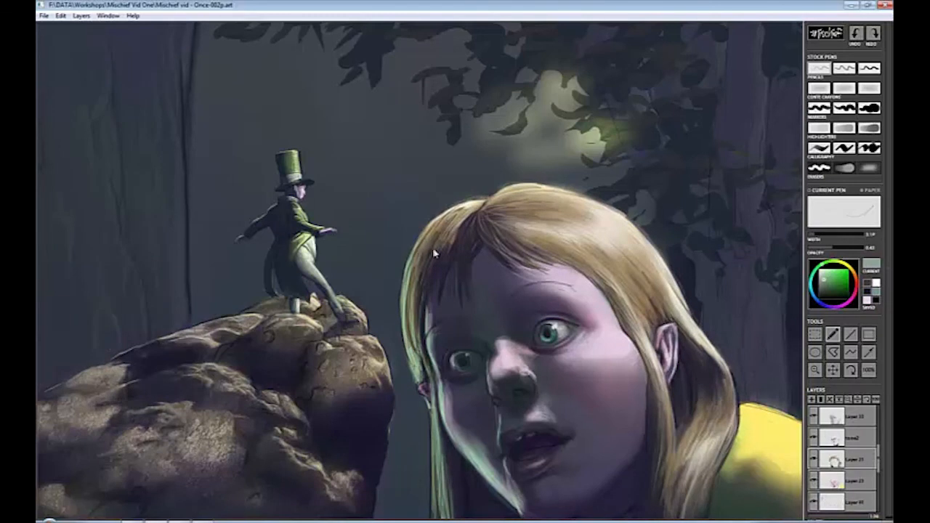
left_click_drag(879, 456, 879, 421)
left_click(869, 167)
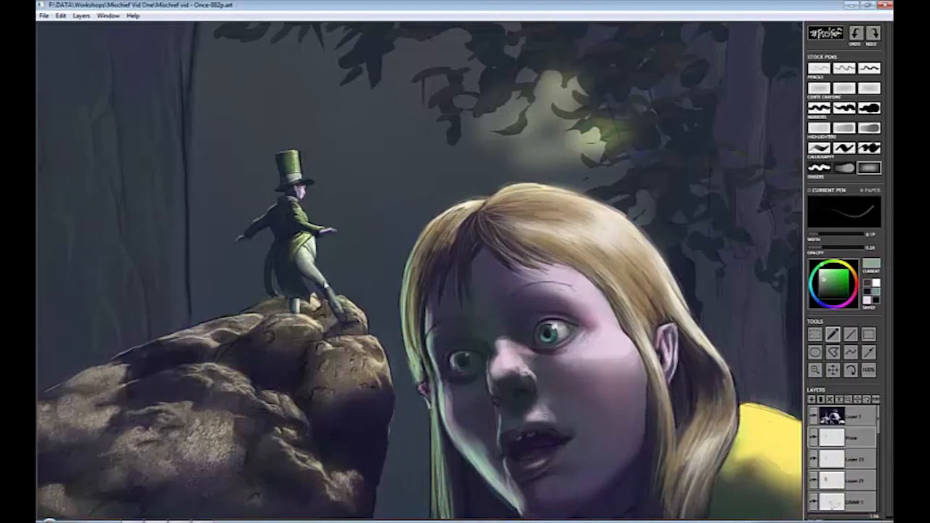
left_click(854, 480)
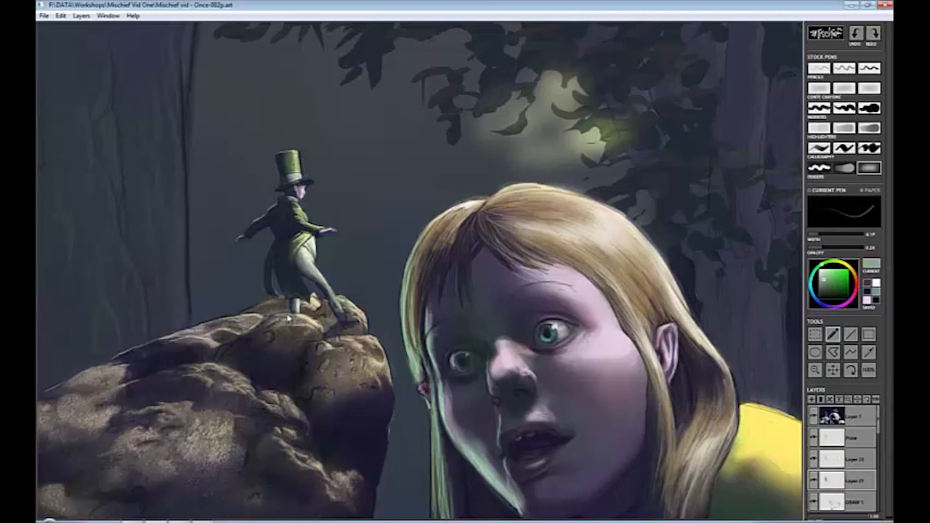
Add a new layer at the very top of the stack and name it RIMLIT.
left_click(819, 68)
left_click(812, 400)
left_click_drag(832, 460, 832, 412)
left_click_drag(880, 425, 880, 405)
left_click_drag(832, 438, 832, 410)
double_click(855, 416)
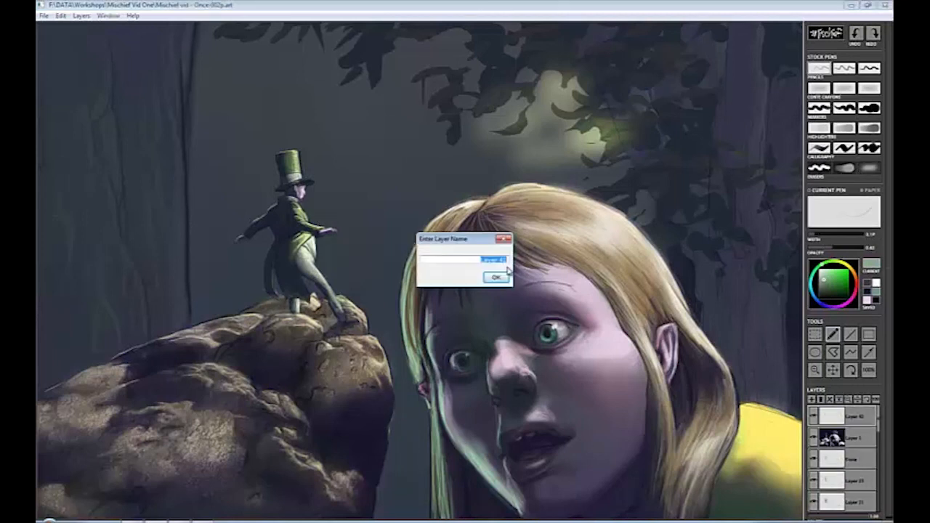
type("RIM")
left_click(500, 277)
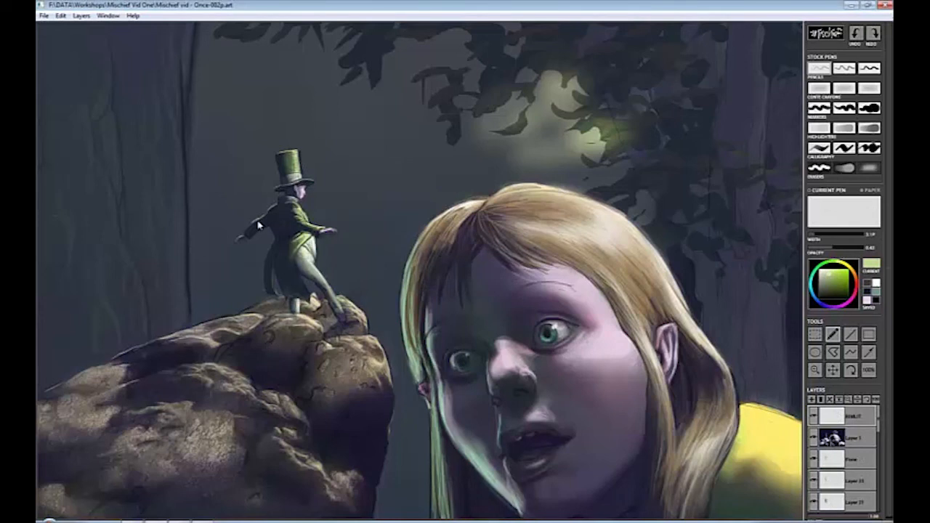
Draw thin rim light on the small figure, the rock edge and the girl's outer hair strands, using pale colours sampled from the painting.
left_click(269, 306, "alt")
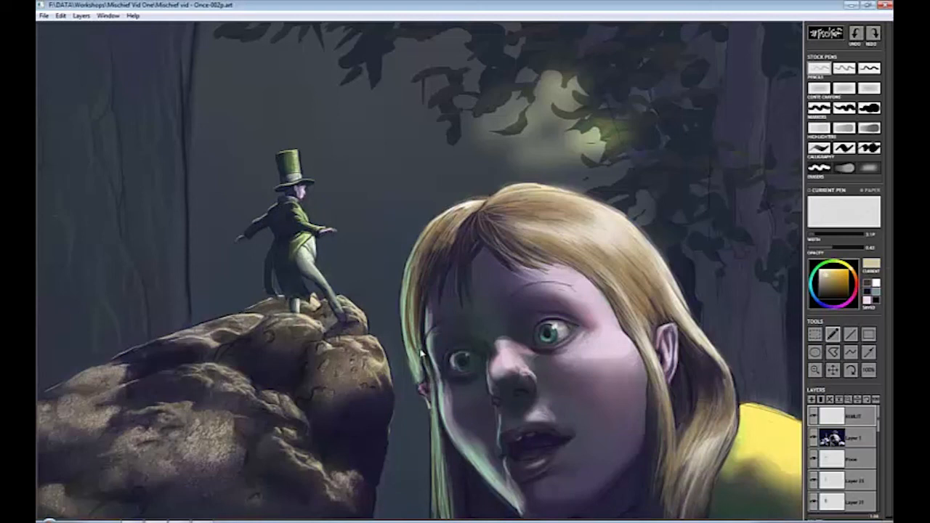
left_click(425, 406, "alt")
left_click(430, 416, "alt")
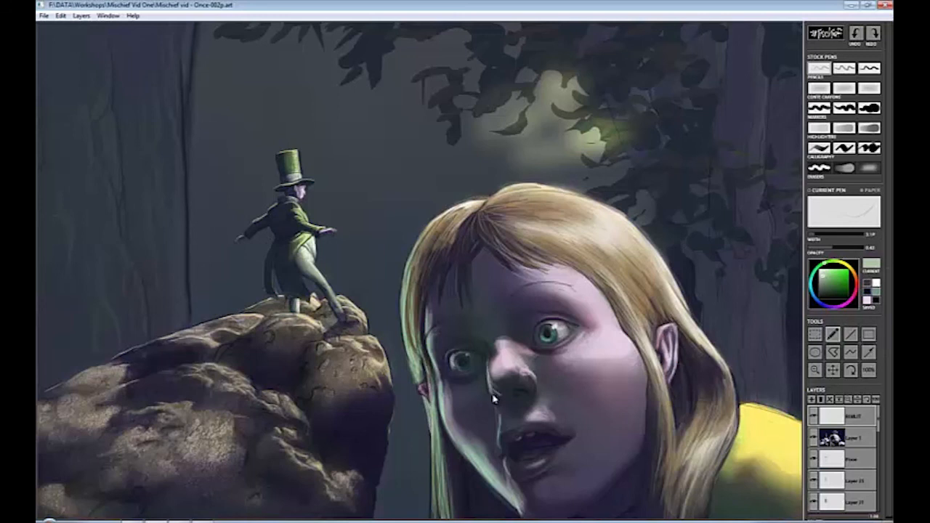
mouse_move(431, 348)
left_mouse_down()
mouse_move(408, 314)
mouse_move(426, 392)
mouse_move(417, 313)
mouse_move(405, 295)
mouse_move(423, 375)
mouse_move(425, 241)
mouse_move(435, 509)
left_mouse_up()
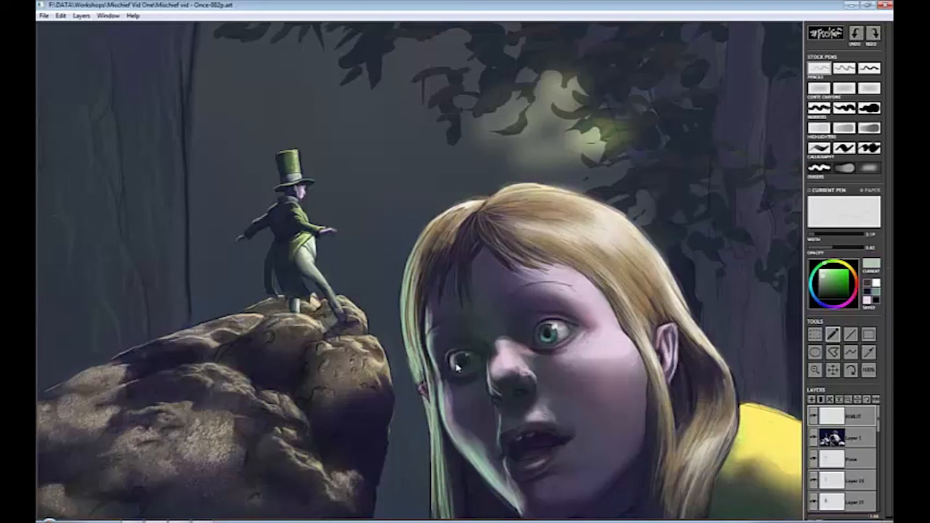
scroll(478, 360, "down", 2)
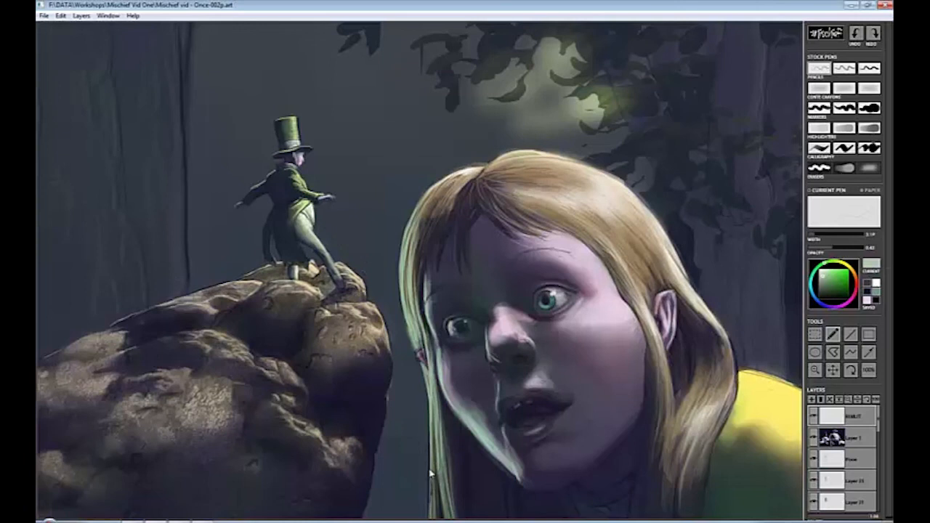
mouse_move(431, 508)
left_mouse_down()
mouse_move(422, 261)
mouse_move(440, 221)
mouse_move(410, 320)
mouse_move(419, 361)
mouse_move(446, 338)
mouse_move(424, 218)
mouse_move(425, 336)
left_mouse_up()
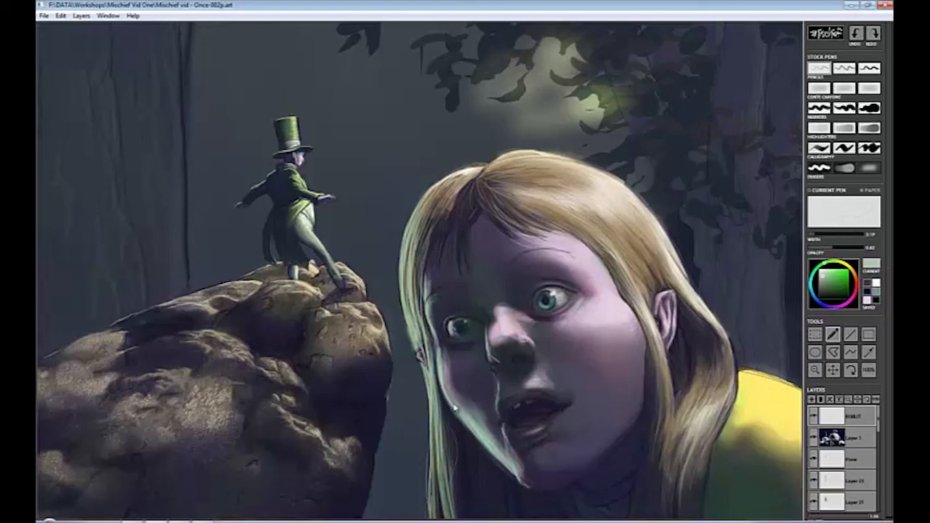
left_click_drag(416, 336, 446, 500)
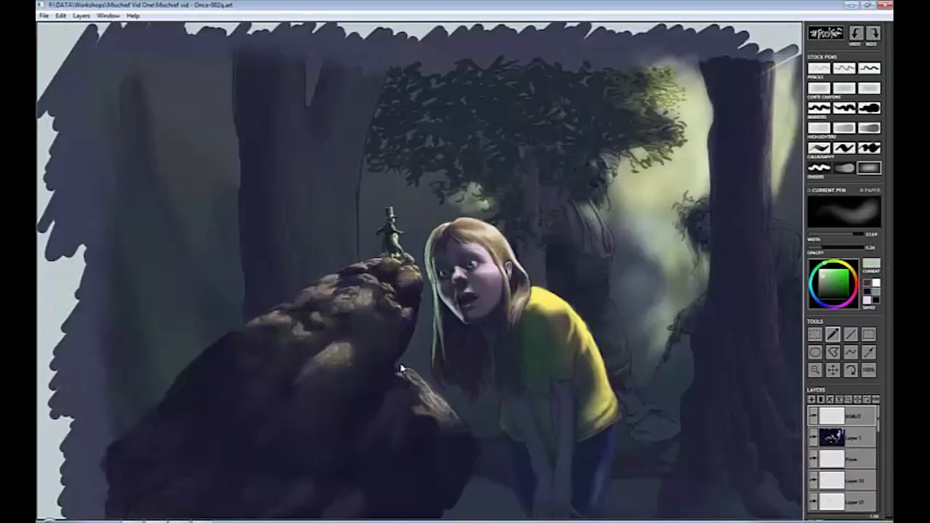
Erase soft light into the dark wash on Layer 1 between rock and girl, beside the small figure and behind the large trunk, about 78 wide.
key("]")
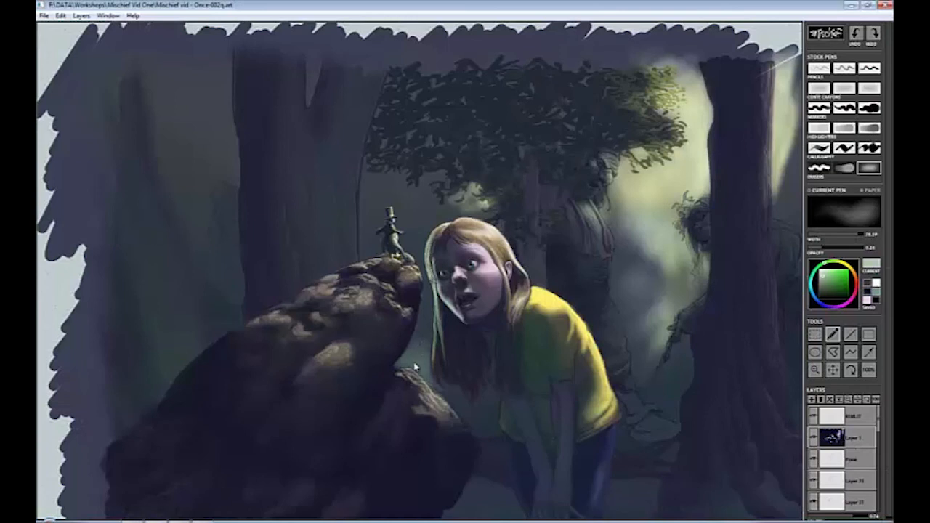
mouse_move(407, 370)
left_mouse_down()
mouse_move(415, 357)
mouse_move(442, 386)
mouse_move(478, 386)
mouse_move(437, 396)
left_mouse_up()
mouse_move(365, 256)
left_mouse_down()
mouse_move(369, 208)
mouse_move(382, 249)
left_mouse_up()
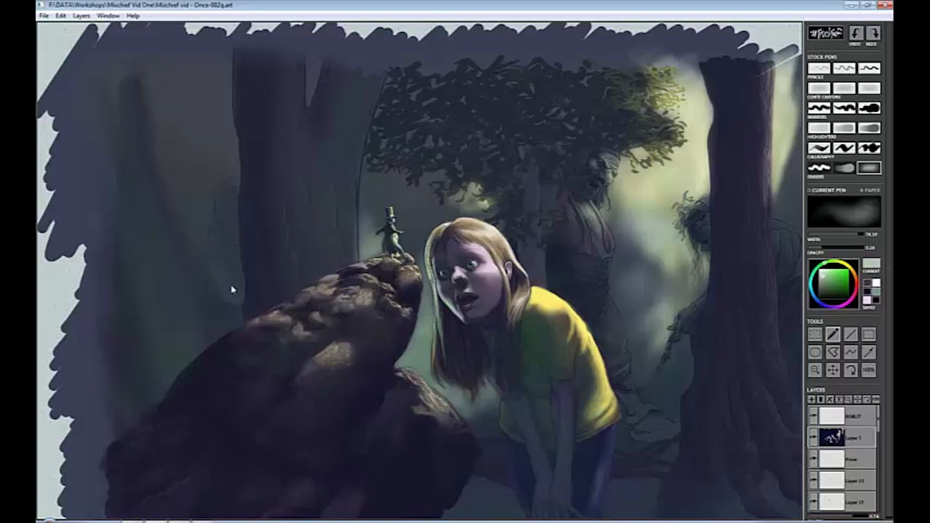
mouse_move(231, 291)
left_mouse_down()
mouse_move(211, 278)
mouse_move(202, 247)
mouse_move(201, 270)
mouse_move(220, 253)
left_mouse_up()
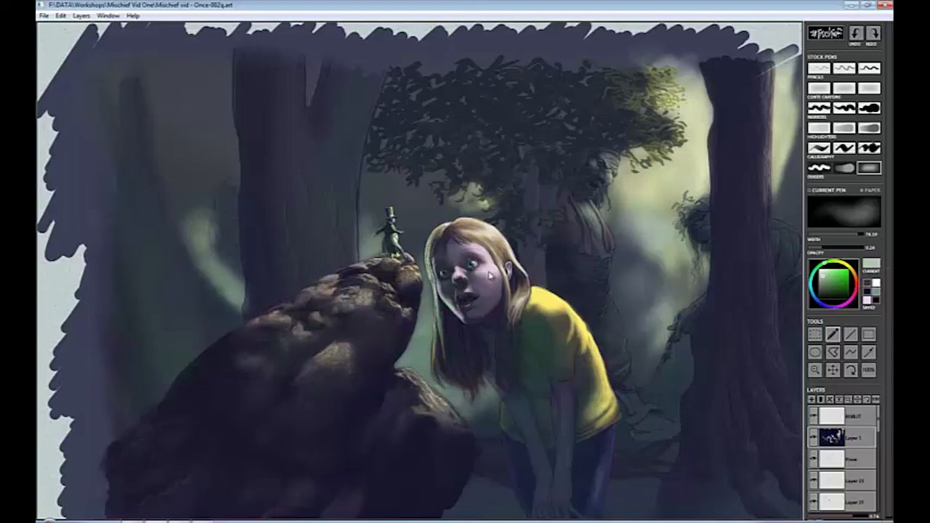
Lighten the girl's shirt and legs, the large trunk behind the rock, the background gaps and the glow beside the far tree with the soft eraser.
mouse_move(593, 356)
left_mouse_down()
mouse_move(600, 430)
mouse_move(573, 514)
left_mouse_up()
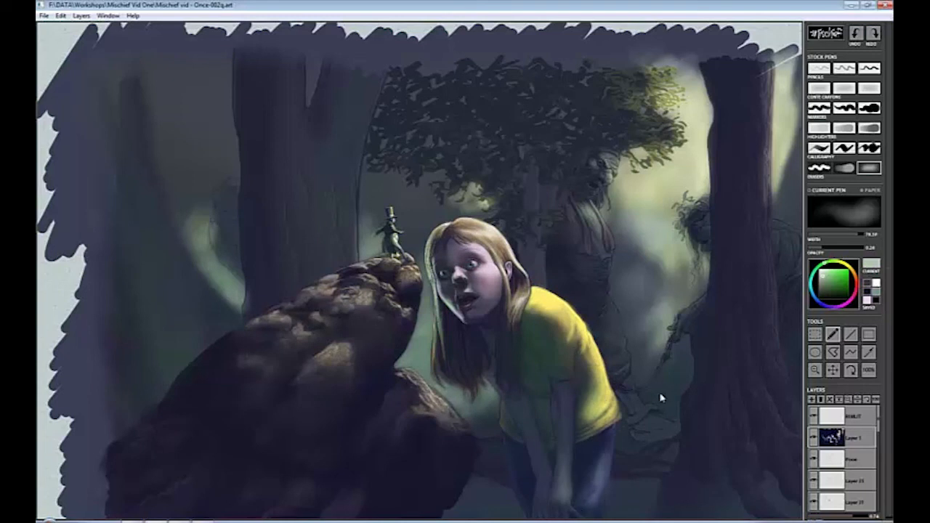
mouse_move(308, 162)
left_mouse_down()
mouse_move(349, 251)
mouse_move(286, 236)
mouse_move(331, 222)
mouse_move(351, 193)
mouse_move(317, 255)
left_mouse_up()
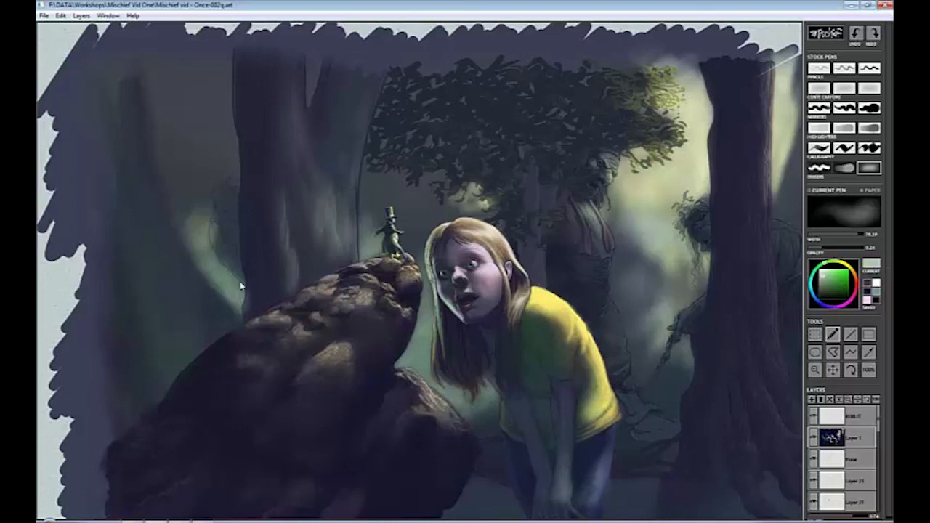
left_click_drag(240, 286, 230, 301)
left_click_drag(428, 379, 416, 327)
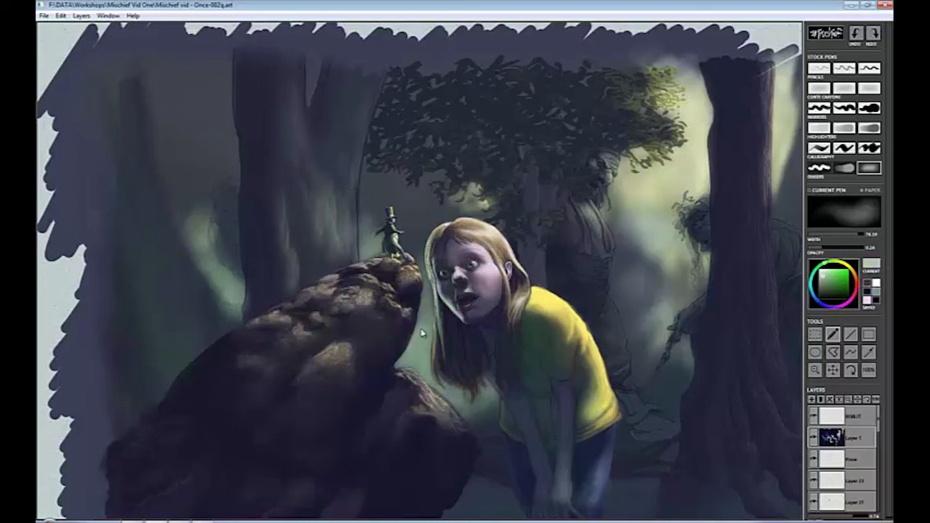
mouse_move(542, 289)
left_mouse_down()
mouse_move(593, 225)
mouse_move(578, 217)
mouse_move(619, 332)
left_mouse_up()
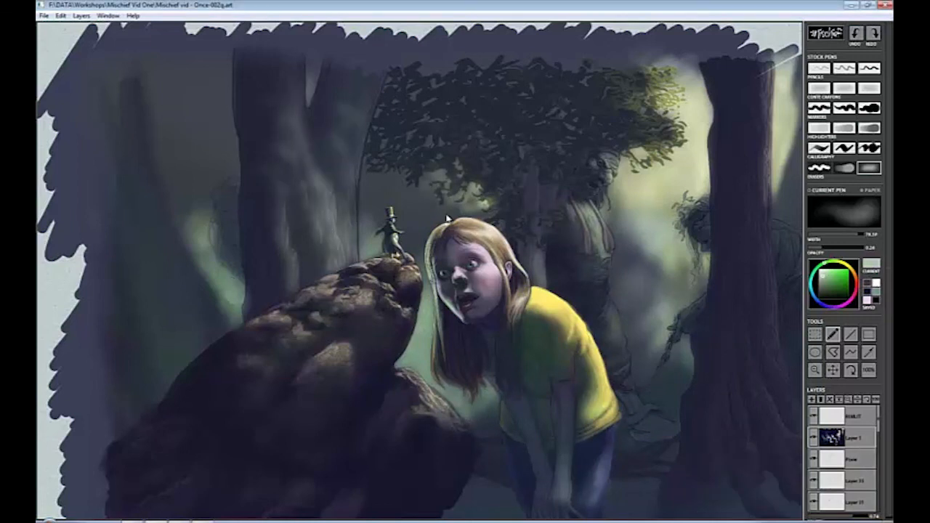
mouse_move(653, 80)
left_mouse_down()
mouse_move(684, 61)
mouse_move(771, 69)
left_mouse_up()
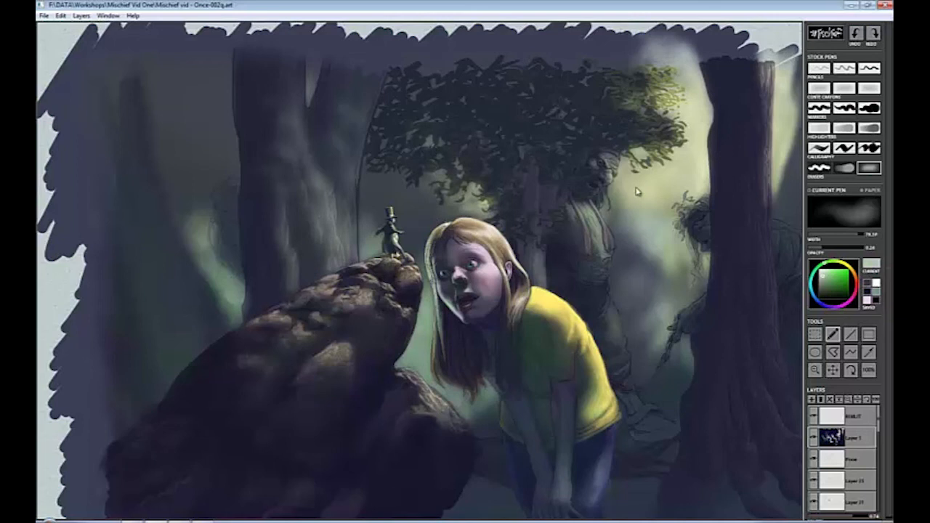
Pick out fine highlights on the creatures lurking behind the girl with a thin hard eraser at 0.17 opacity.
left_click(819, 168)
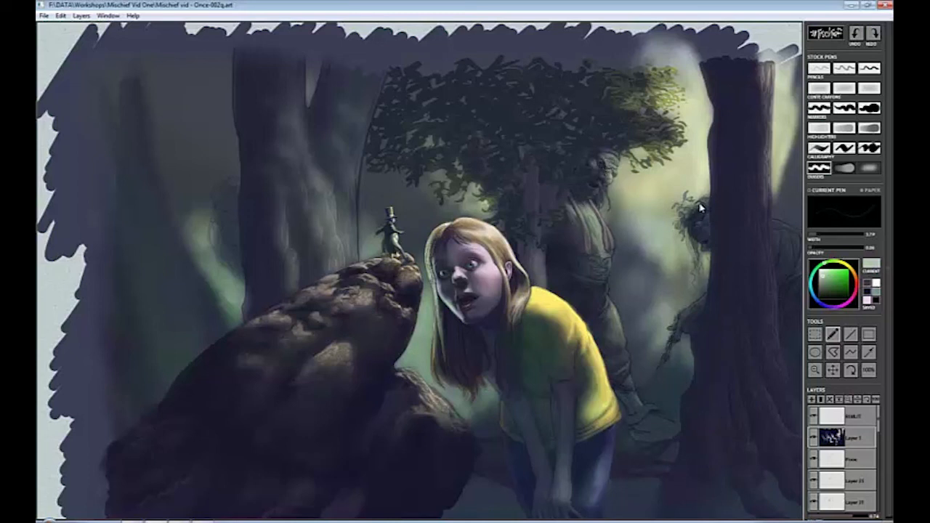
left_click_drag(815, 249, 821, 248)
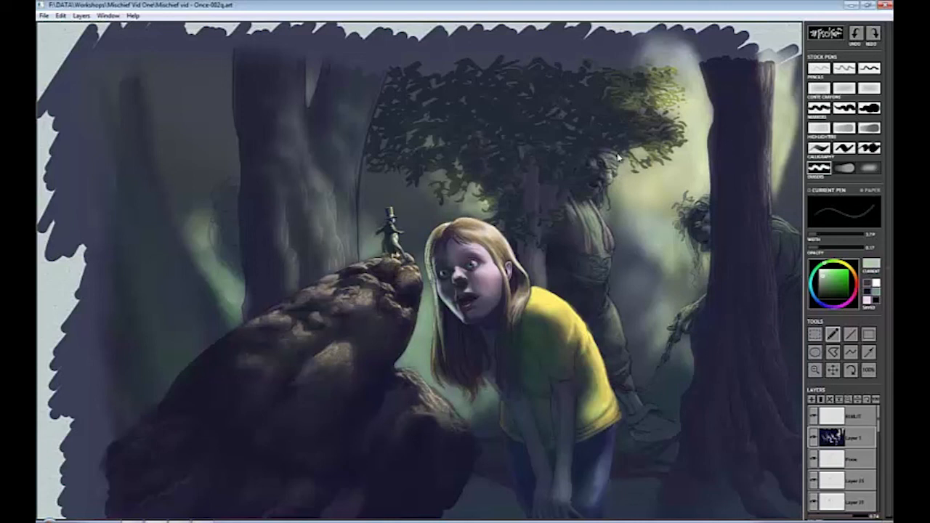
left_click_drag(577, 226, 600, 260)
mouse_move(635, 398)
left_mouse_down()
mouse_move(643, 419)
mouse_move(655, 409)
mouse_move(654, 419)
mouse_move(668, 424)
mouse_move(653, 417)
mouse_move(612, 440)
mouse_move(605, 484)
left_mouse_up()
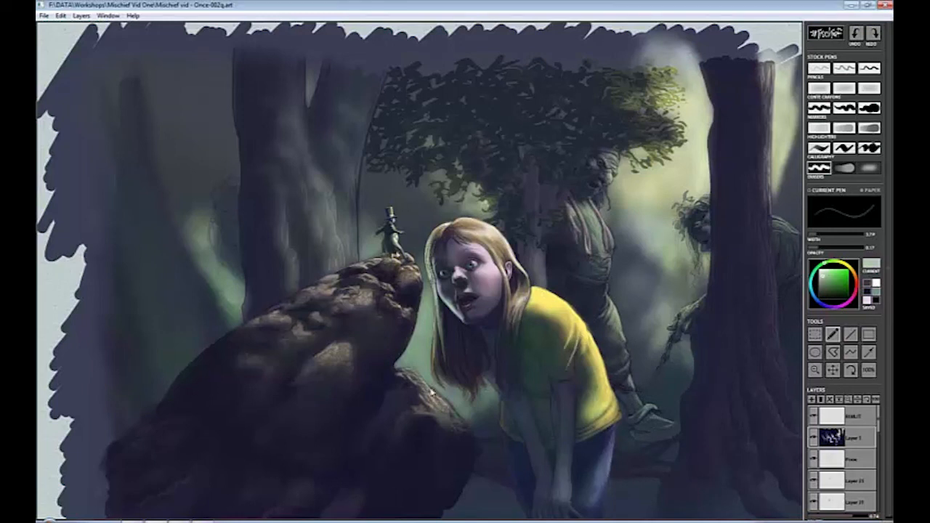
Widen the soft eraser beyond 78 and lighten the dark wash between the far trees, on the forked trunk and between rock and girl.
left_click(869, 167)
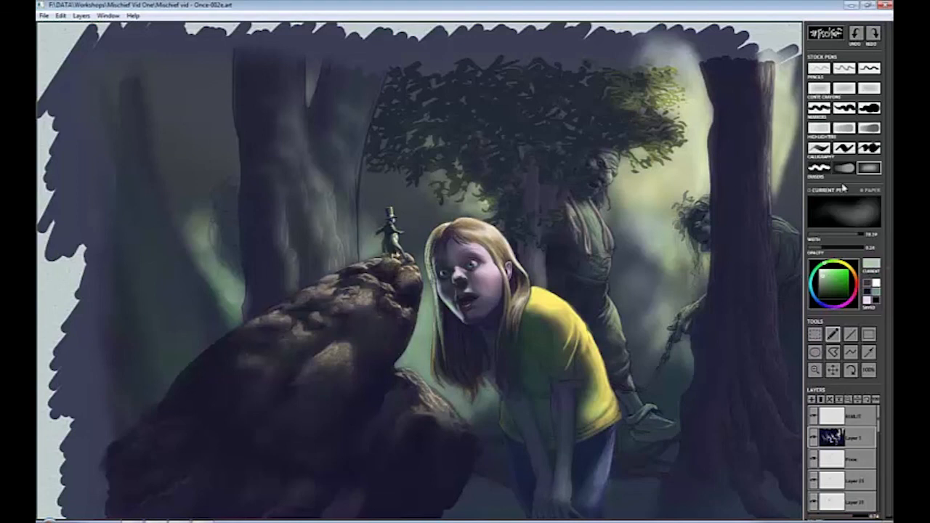
mouse_move(216, 50)
left_mouse_down()
mouse_move(226, 113)
mouse_move(218, 102)
left_mouse_up()
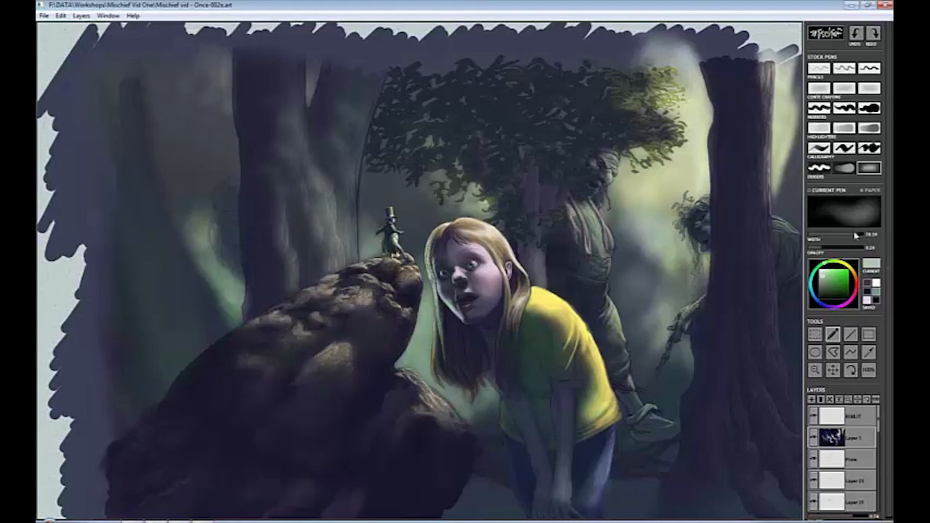
left_click_drag(855, 234, 863, 234)
left_click_drag(201, 95, 225, 104)
left_click_drag(169, 178, 234, 305)
left_click_drag(303, 169, 339, 237)
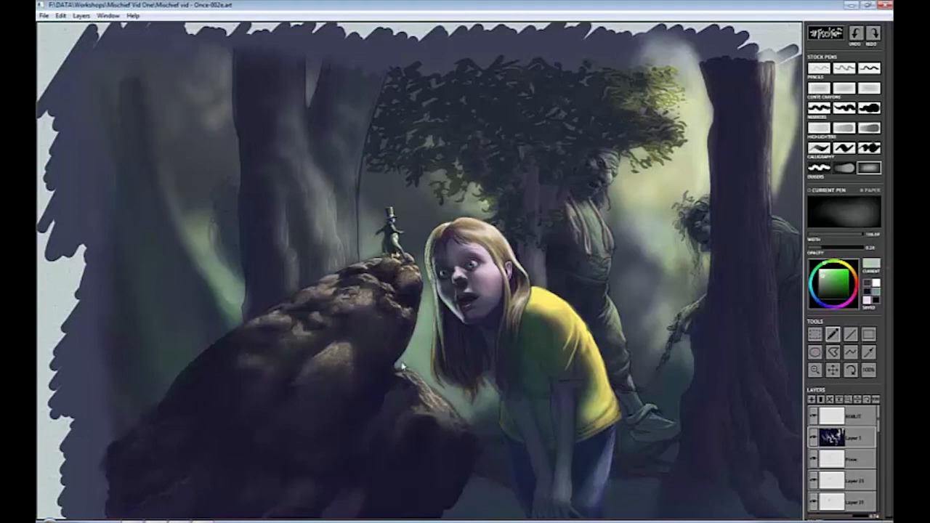
left_click_drag(404, 367, 433, 351)
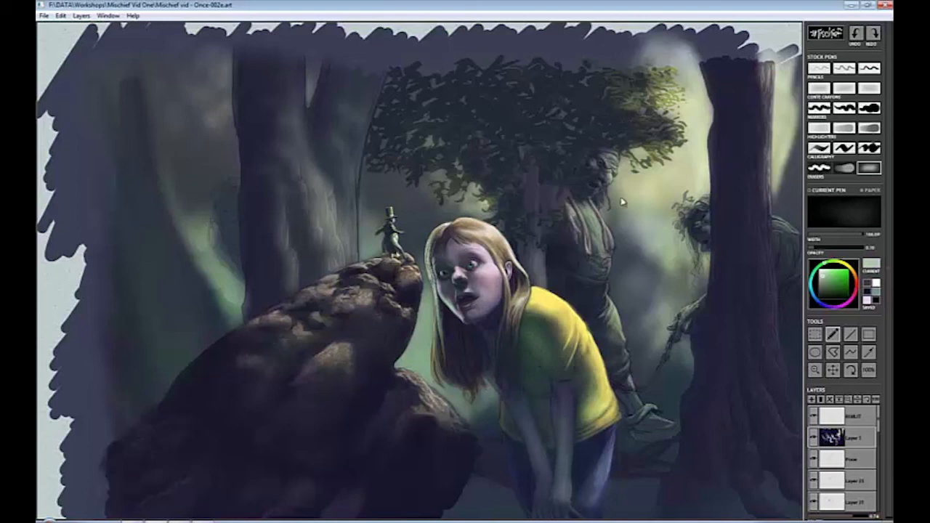
Gently lift the wash at 0.10 opacity over the lurking creature, leaf canopy, background gaps, far tree and the rock's face.
left_click_drag(618, 201, 616, 243)
left_click_drag(636, 58, 603, 91)
mouse_move(433, 179)
left_mouse_down()
mouse_move(385, 192)
mouse_move(465, 207)
mouse_move(445, 222)
left_mouse_up()
mouse_move(662, 384)
left_mouse_down()
mouse_move(690, 283)
mouse_move(625, 316)
left_mouse_up()
mouse_move(781, 131)
left_mouse_down()
mouse_move(683, 72)
mouse_move(625, 58)
left_mouse_up()
mouse_move(121, 264)
left_mouse_down()
mouse_move(154, 260)
mouse_move(141, 197)
left_mouse_up()
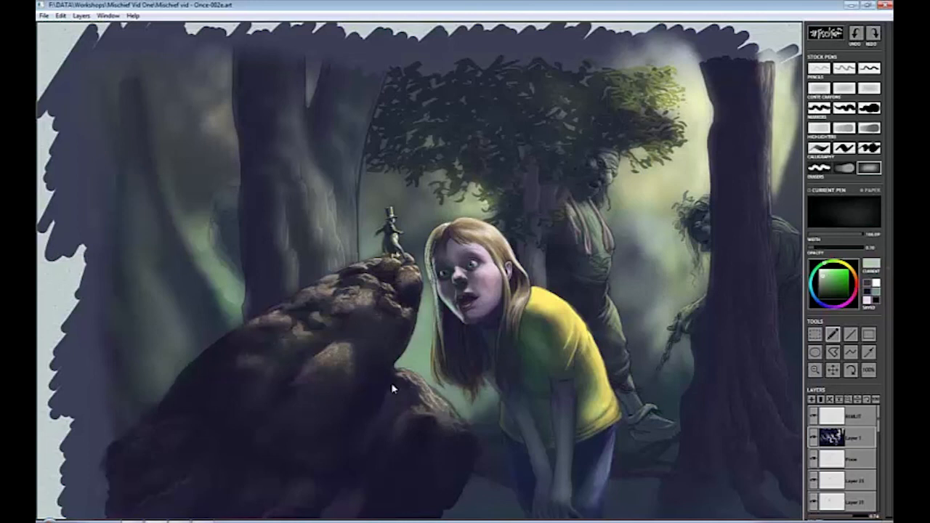
left_click_drag(305, 382, 347, 356)
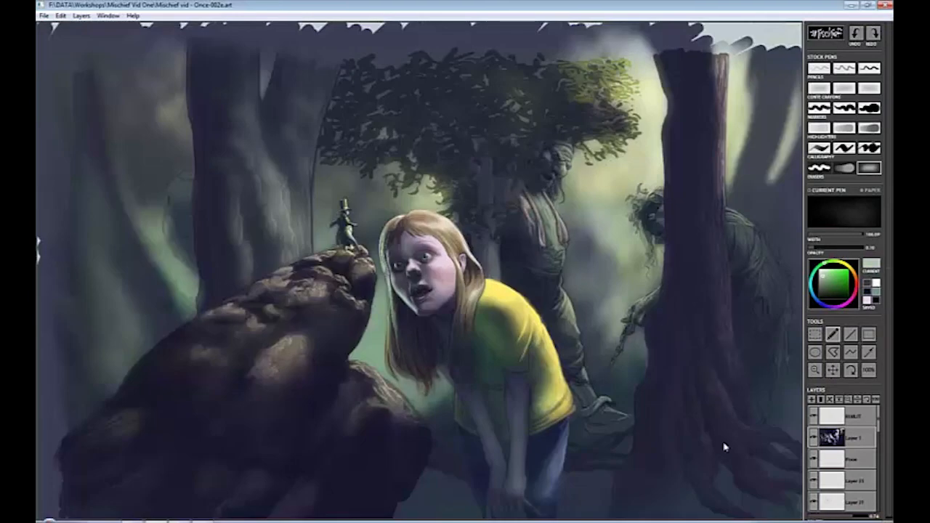
Bring out light patches on the forked trunk behind the rock with a narrower soft eraser at 0.10 opacity.
key("e")
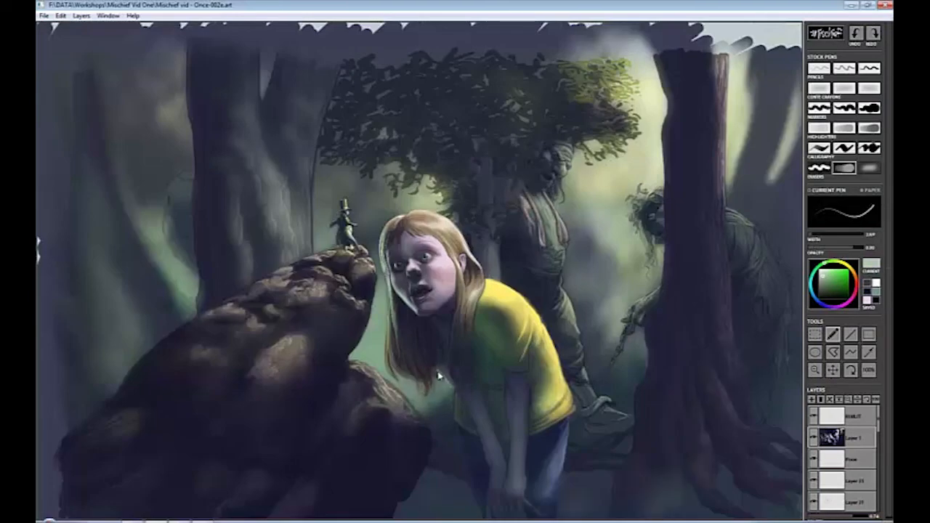
key("e")
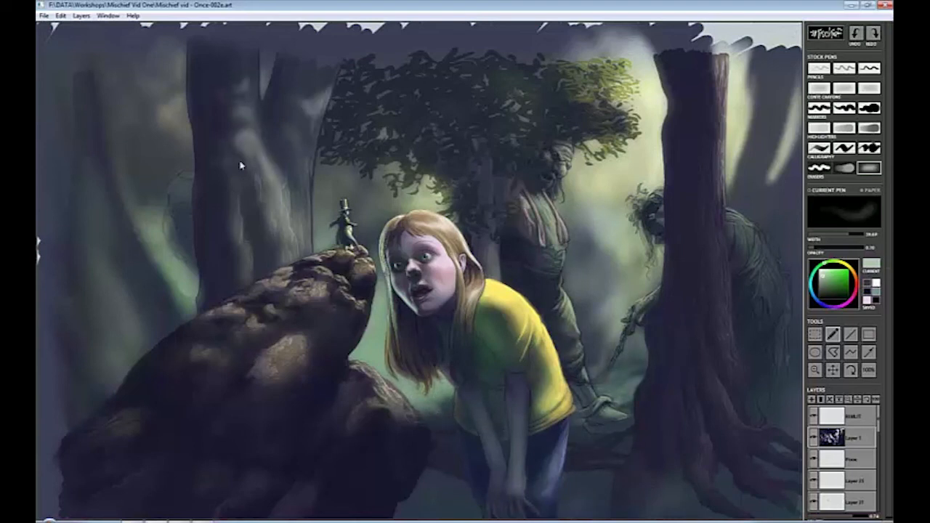
mouse_move(318, 218)
left_mouse_down()
mouse_move(323, 232)
mouse_move(324, 207)
mouse_move(333, 246)
mouse_move(315, 260)
left_mouse_up()
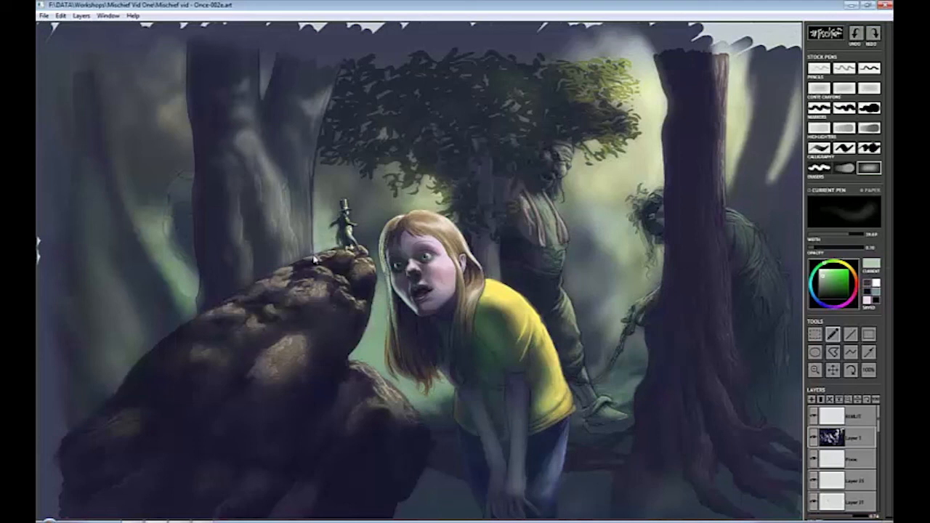
Lower the dark wash's opacity and merge down a painting layer lower in the stack.
mouse_move(842, 452)
left_mouse_down()
mouse_move(841, 465)
mouse_move(879, 496)
left_mouse_up()
key("Return")
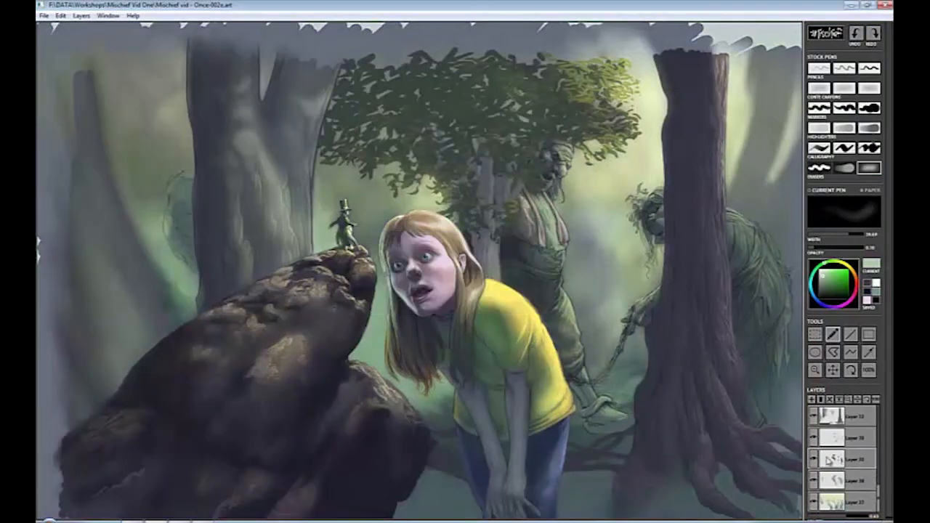
left_click(841, 400)
Add a new layer directly above Layer 1 and glaze soft, dark reddish shadow over the girl's face and neck and the rock.
scroll(840, 465, "down", 5)
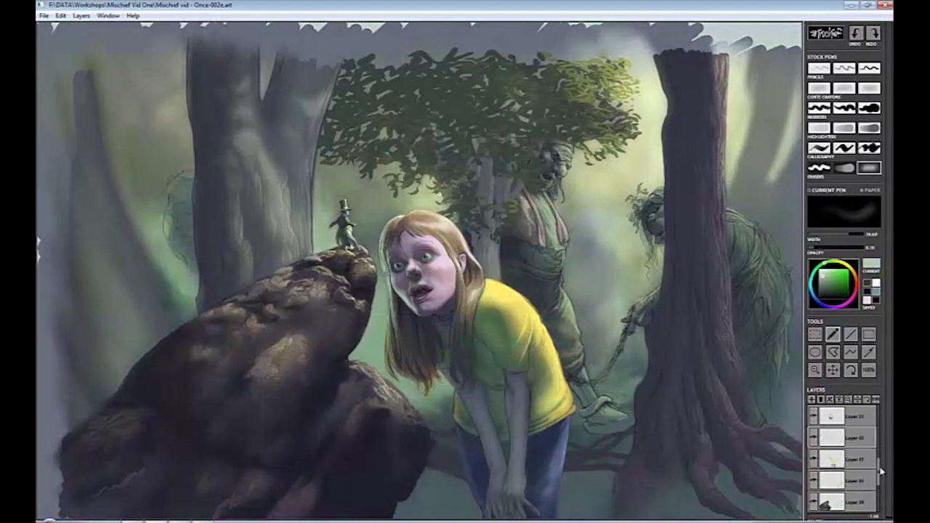
left_click_drag(840, 469, 841, 436)
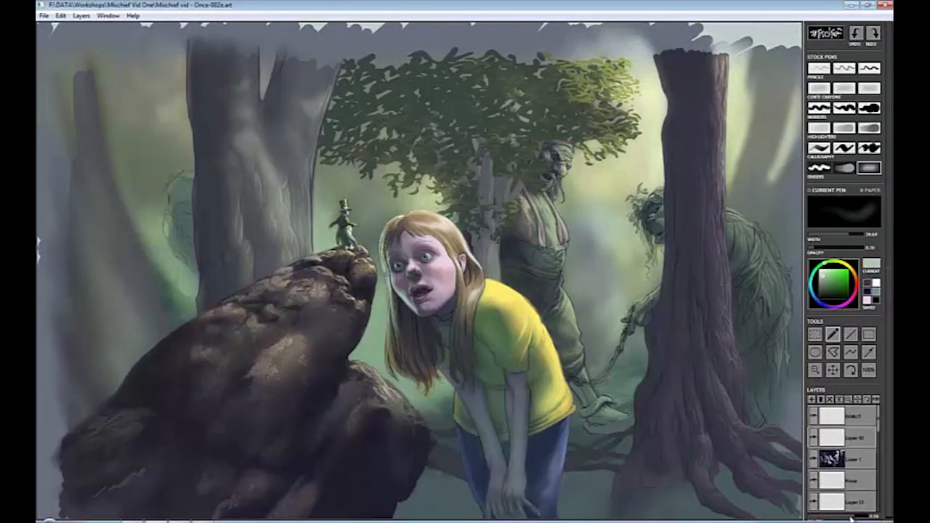
key("e")
left_click(401, 271, "alt")
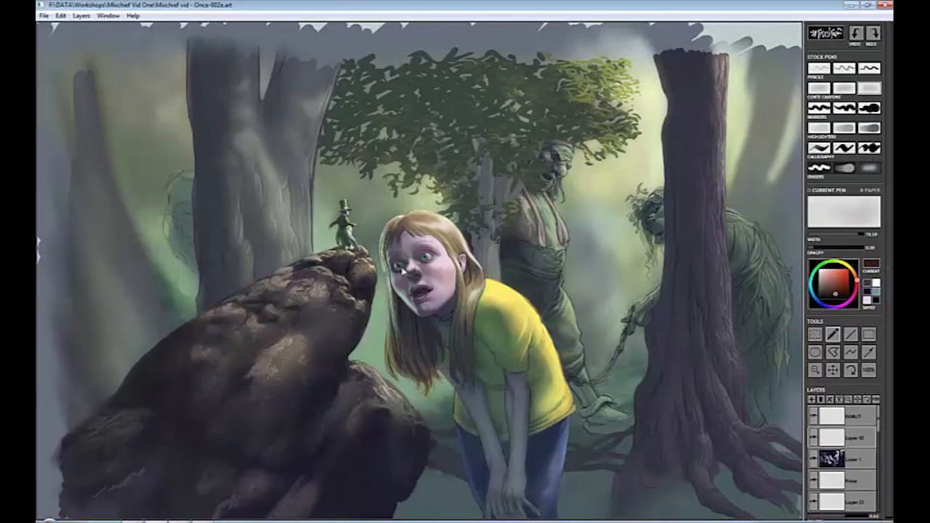
mouse_move(402, 270)
left_mouse_down()
mouse_move(401, 285)
mouse_move(425, 298)
left_mouse_up()
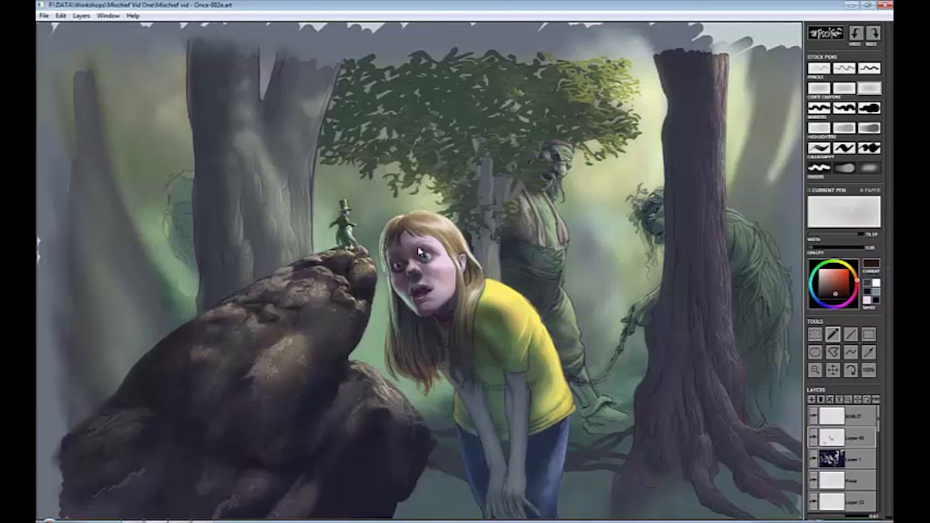
left_click_drag(318, 269, 288, 338)
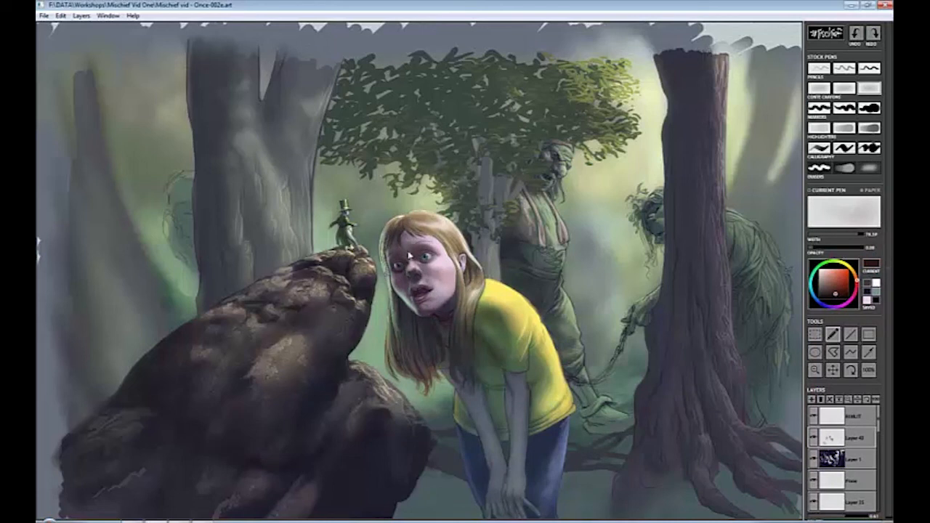
left_click(858, 283)
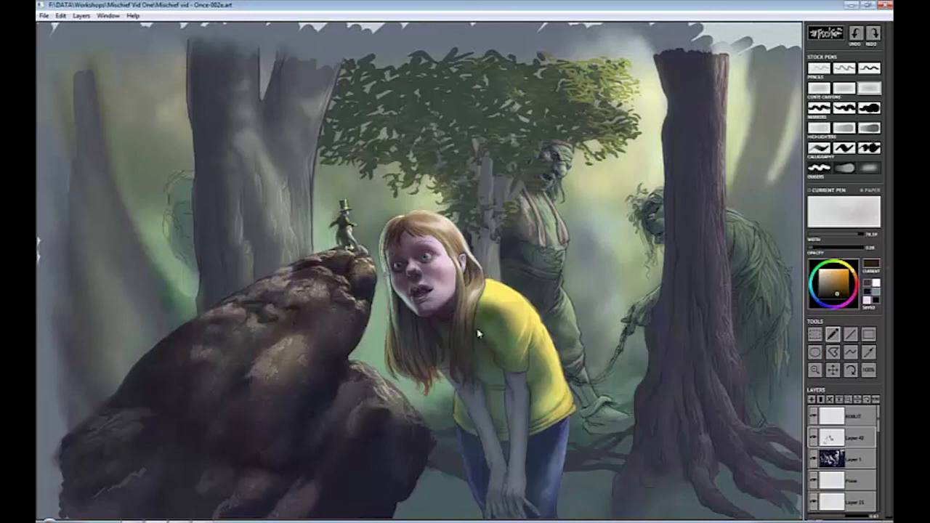
Glaze dark purple shadow sampled from the root-footed tree over its trunk and roots, the ground, the leaf canopy and the forked trunk.
left_click(702, 386, "alt")
left_click_drag(696, 343, 735, 487)
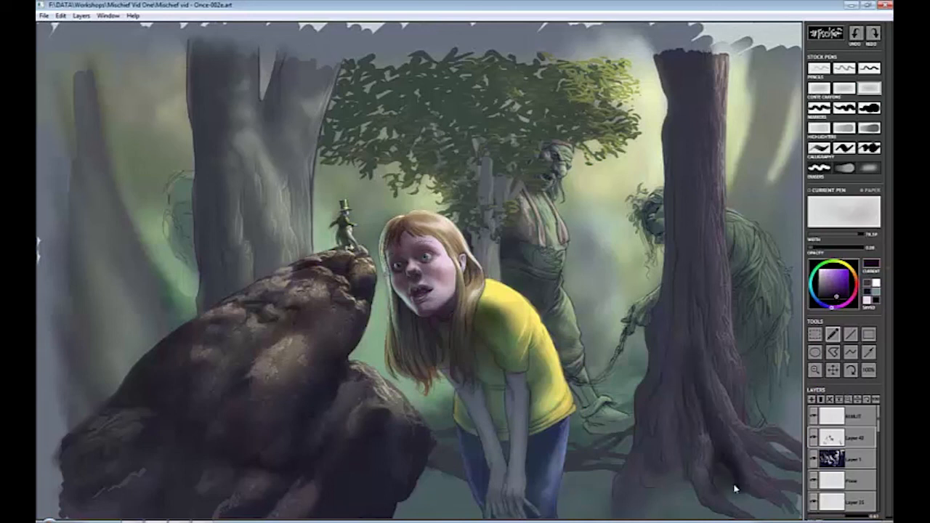
left_click_drag(698, 454, 676, 508)
mouse_move(640, 416)
left_mouse_down()
mouse_move(668, 326)
mouse_move(702, 291)
mouse_move(687, 421)
mouse_move(706, 300)
left_mouse_up()
mouse_move(643, 439)
left_mouse_down()
mouse_move(589, 441)
mouse_move(581, 472)
left_mouse_up()
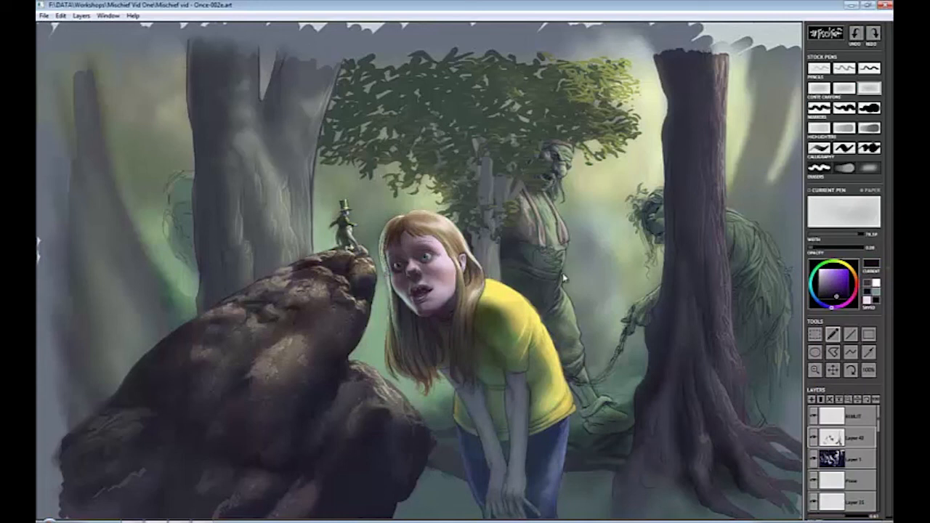
mouse_move(465, 135)
left_mouse_down()
mouse_move(422, 109)
mouse_move(342, 109)
left_mouse_up()
mouse_move(269, 94)
left_mouse_down()
mouse_move(202, 157)
mouse_move(175, 213)
mouse_move(194, 244)
mouse_move(46, 306)
mouse_move(110, 403)
mouse_move(239, 356)
mouse_move(273, 319)
mouse_move(369, 320)
mouse_move(315, 359)
mouse_move(198, 406)
mouse_move(115, 510)
mouse_move(262, 463)
left_mouse_up()
Erase some of the new shadow glaze from the rock's surface with a widened soft eraser at 0.10 opacity.
key("e")
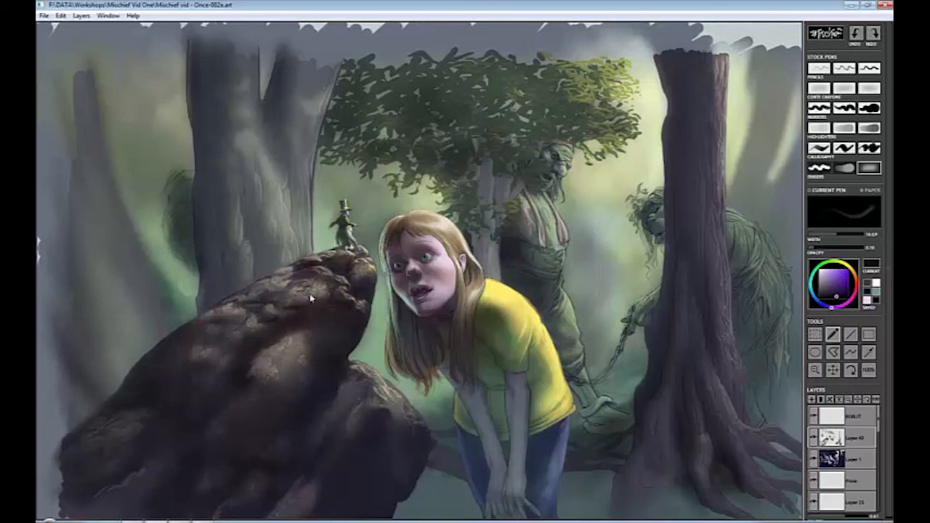
key("bracketright")
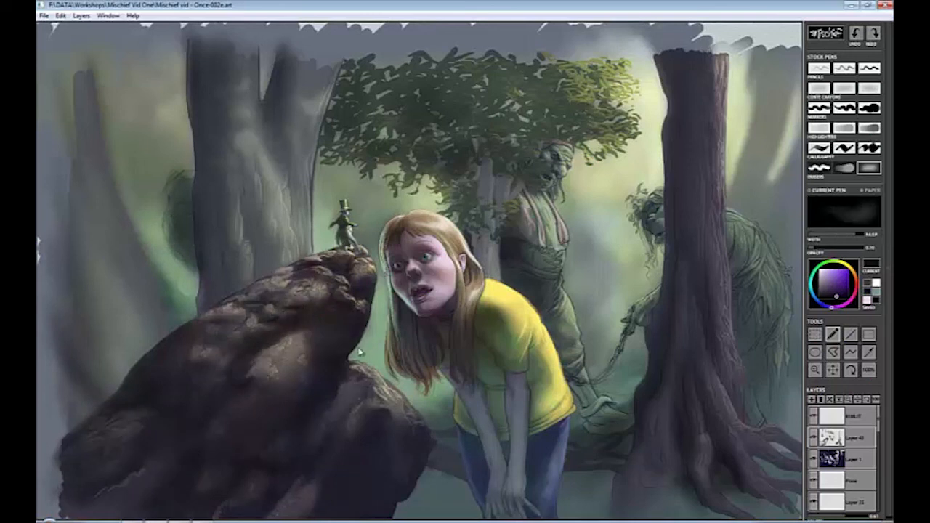
mouse_move(339, 282)
left_mouse_down()
mouse_move(303, 337)
mouse_move(164, 457)
left_mouse_up()
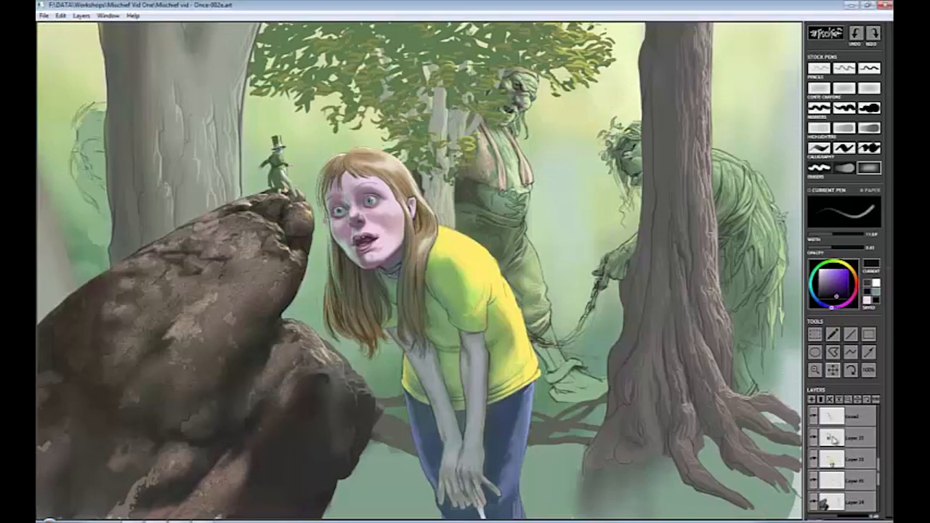
Merge Layer 21 down into the layers beneath it and add a new layer just above background Layer 37.
left_click(834, 440)
left_click(840, 400)
left_click(839, 400)
scroll(835, 460, "down", 2)
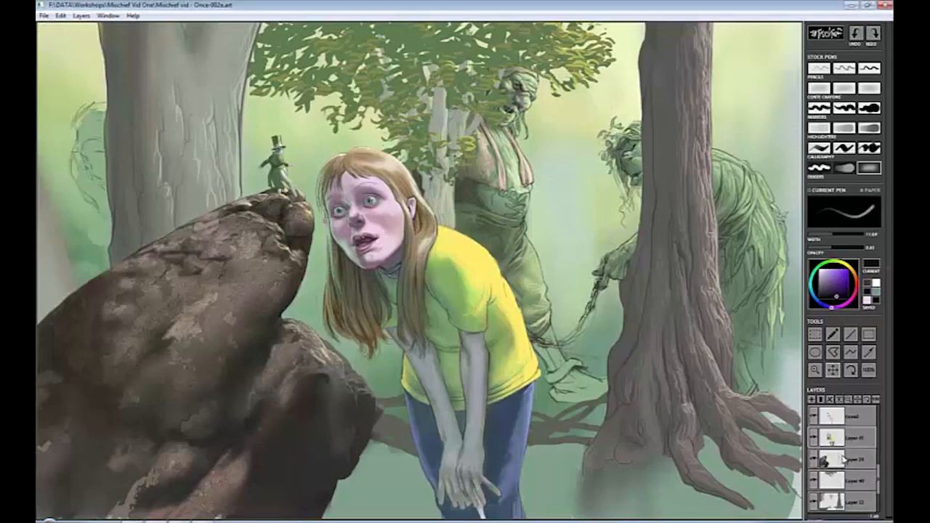
scroll(844, 460, "down", 3)
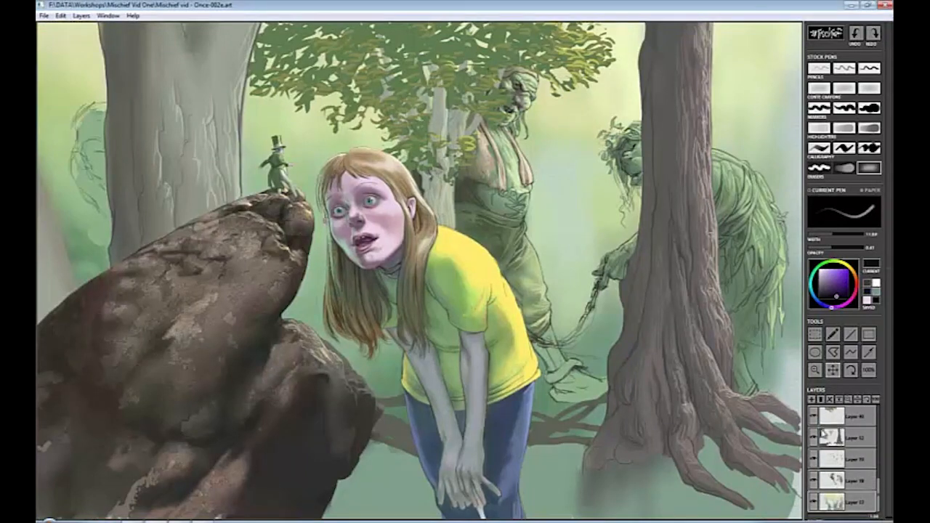
scroll(823, 436, "down", 1)
Paint thin grass blades in sampled blue-green and a darker green around the standing creature's feet, beside the roots and below the hunched creature.
left_click(600, 350, "alt")
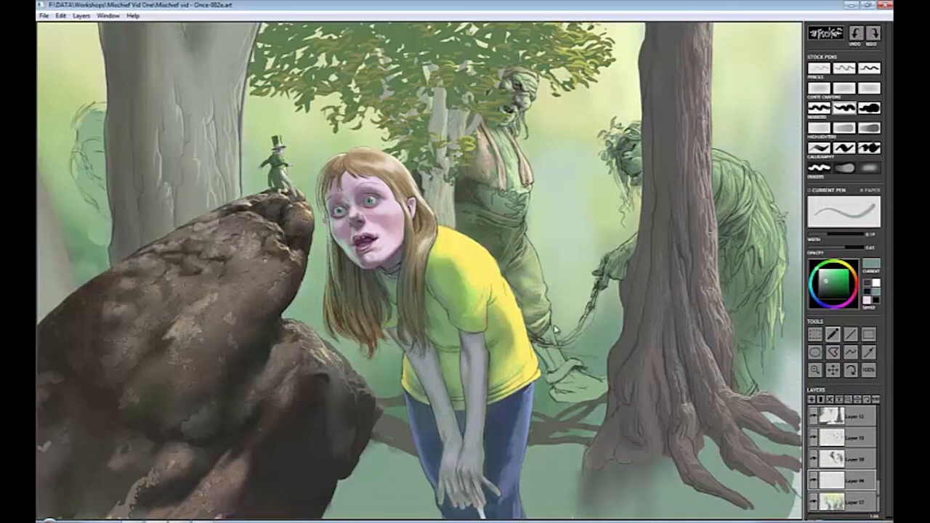
mouse_move(556, 329)
left_mouse_down()
mouse_move(575, 316)
mouse_move(558, 320)
mouse_move(609, 345)
mouse_move(594, 337)
mouse_move(608, 327)
mouse_move(618, 288)
left_mouse_up()
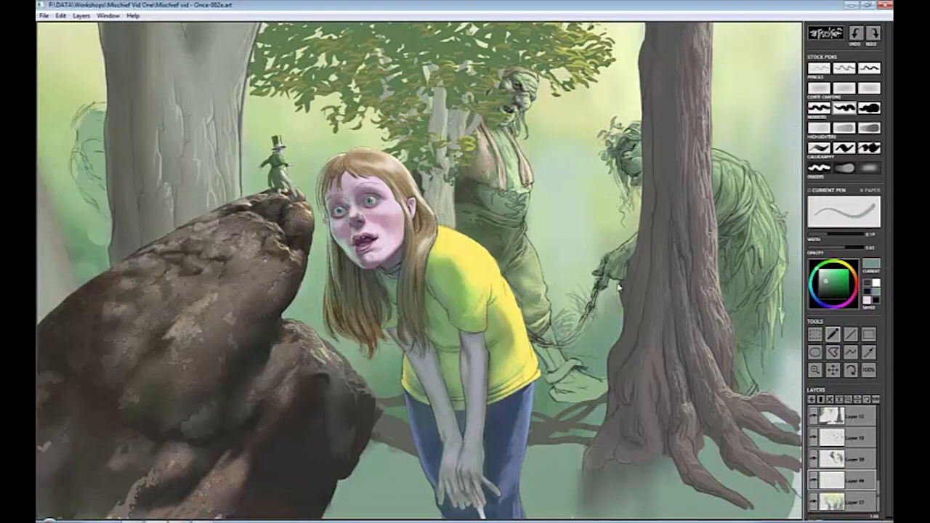
left_click(826, 290)
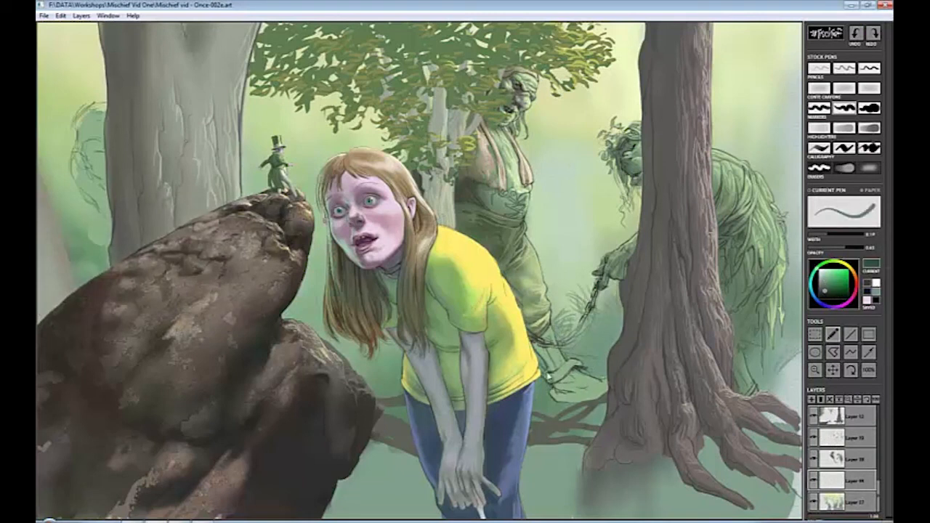
left_click_drag(539, 374, 553, 402)
mouse_move(600, 348)
left_mouse_down()
mouse_move(584, 378)
mouse_move(610, 376)
left_mouse_up()
mouse_move(624, 293)
left_mouse_down()
mouse_move(618, 324)
mouse_move(574, 342)
left_mouse_up()
mouse_move(618, 312)
left_mouse_down()
mouse_move(580, 352)
mouse_move(573, 347)
left_mouse_up()
mouse_move(777, 346)
left_mouse_down()
mouse_move(750, 369)
mouse_move(757, 391)
left_mouse_up()
left_click_drag(792, 324, 776, 403)
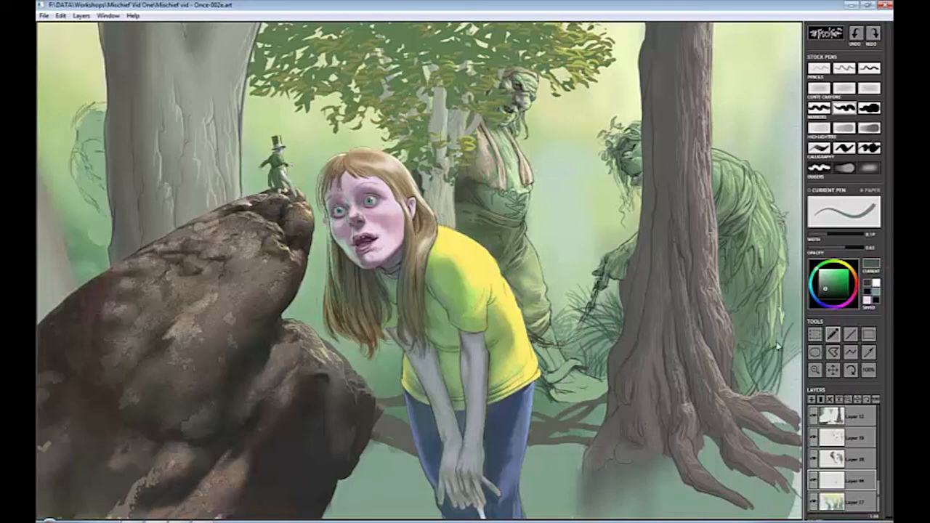
left_click_drag(777, 346, 770, 392)
Dab pale green and yellow foliage between rock and girl, around the small figure and beyond the forked trunk, using sampled colours and soft conte.
left_click(307, 295, "alt")
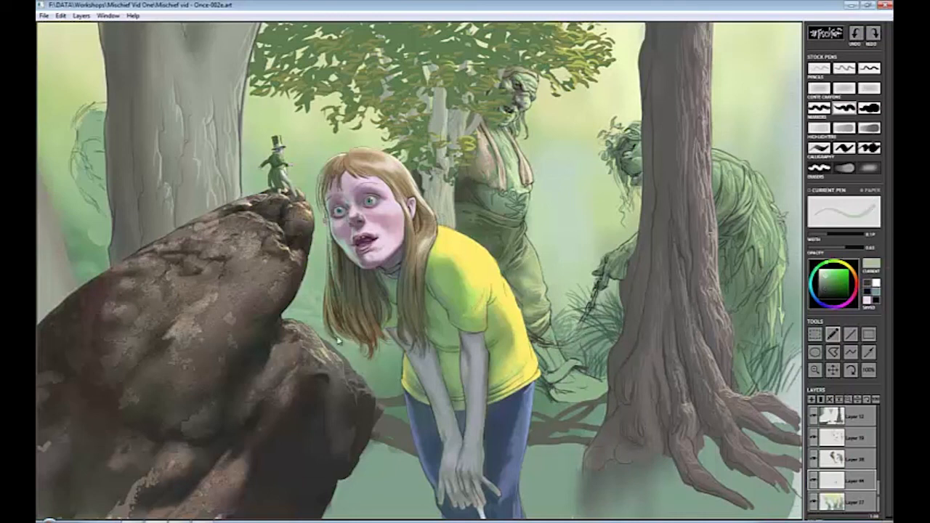
left_click(320, 278, "alt")
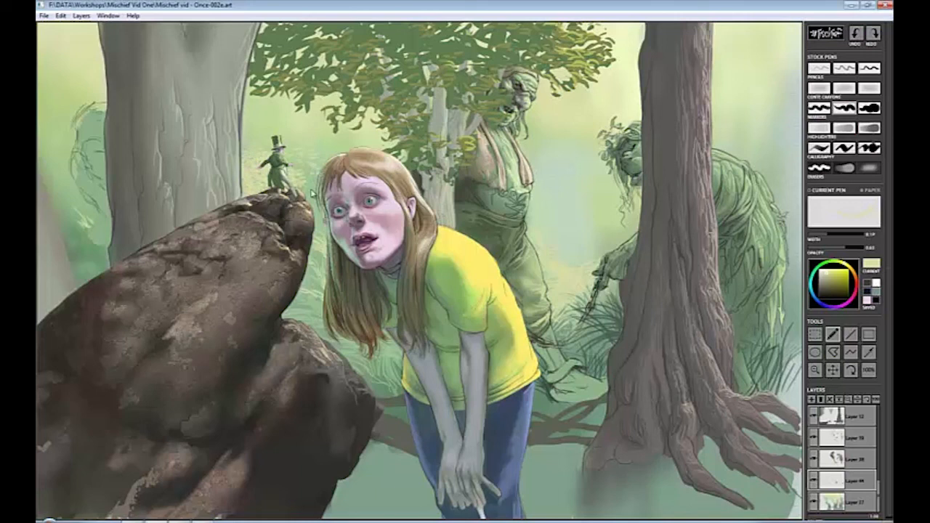
left_click(257, 138, "alt")
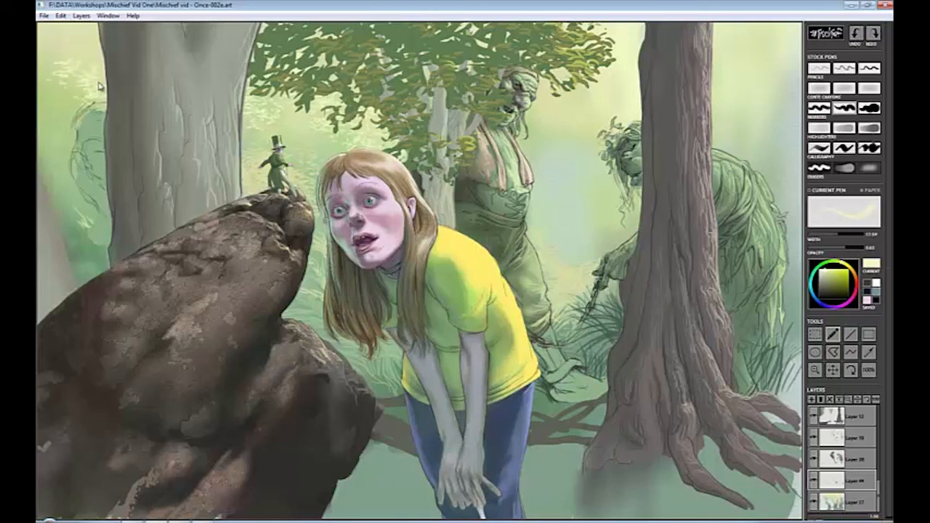
left_click(845, 88)
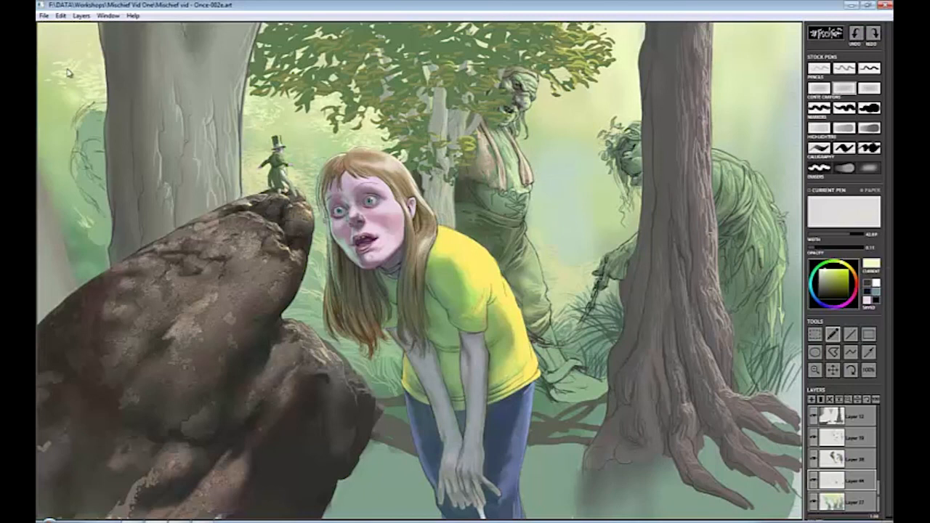
Show the dark wash again and erase light from Layer 1 over the foliage behind the small figure, with a soft eraser at 0.41 opacity.
scroll(818, 449, "up", 5)
left_click(815, 449)
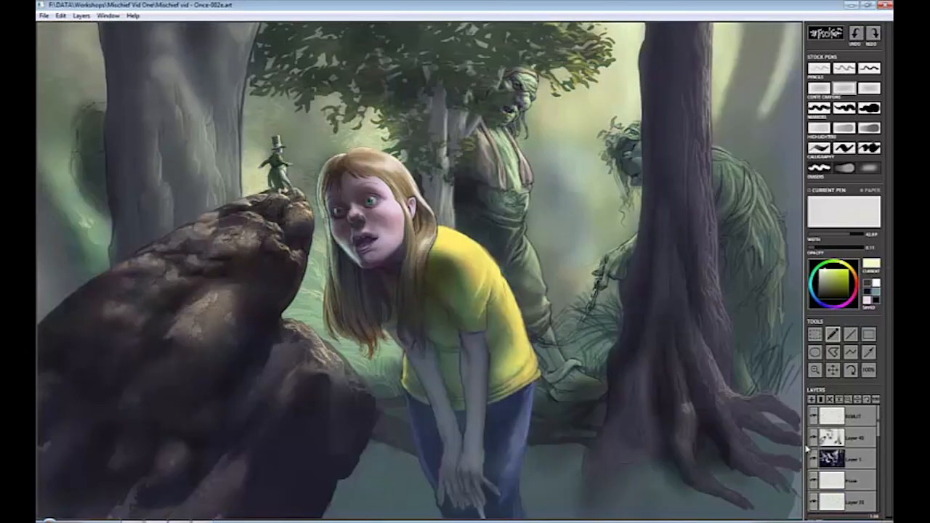
left_click(869, 168)
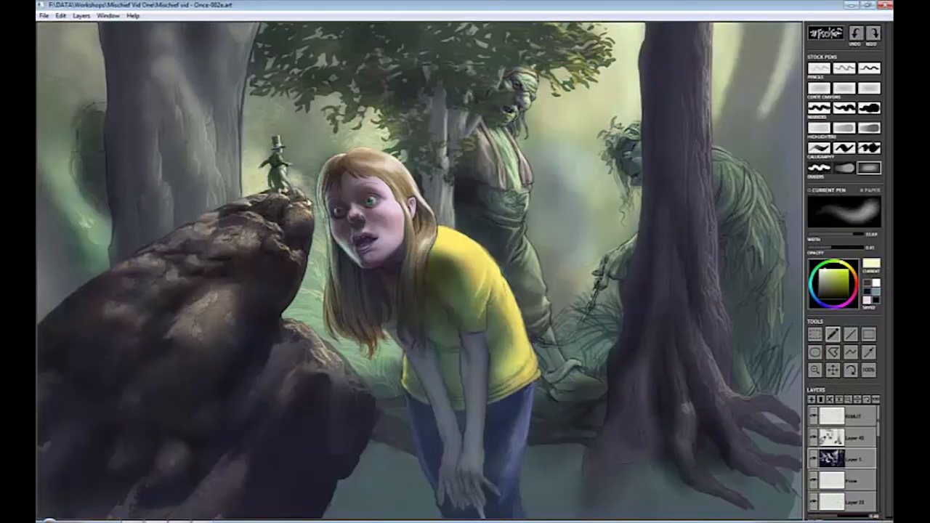
mouse_move(318, 100)
left_mouse_down()
mouse_move(308, 124)
mouse_move(334, 106)
left_mouse_up()
left_click_drag(864, 234, 839, 234)
mouse_move(327, 132)
left_mouse_down()
mouse_move(336, 144)
mouse_move(349, 131)
mouse_move(335, 108)
left_mouse_up()
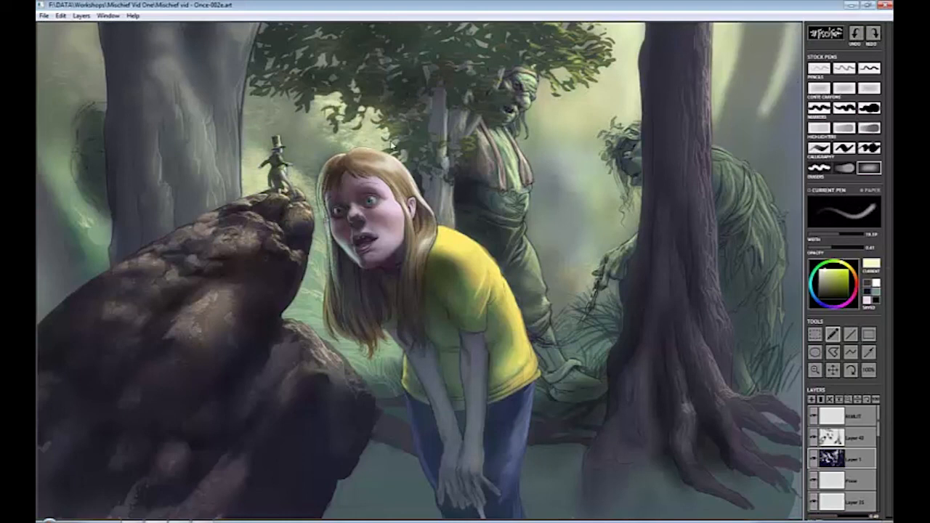
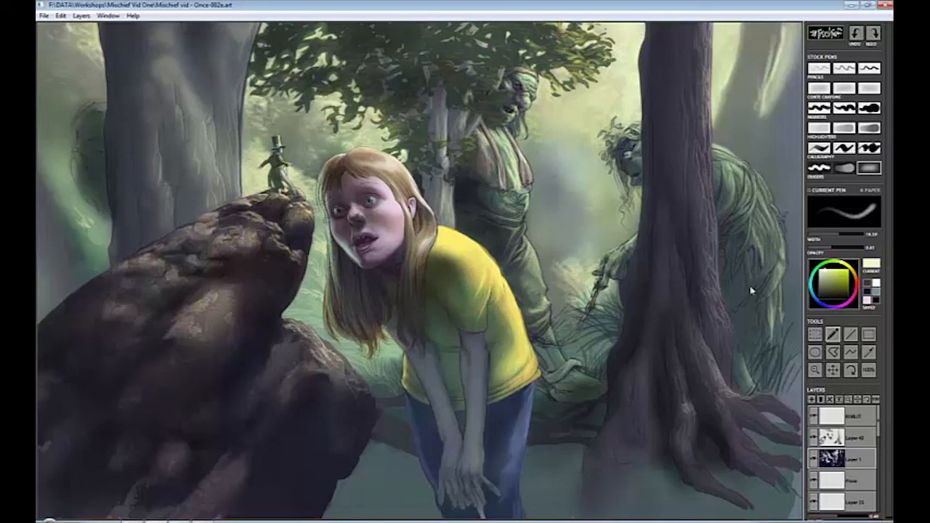
Erase light from Layer 1 on the hunched creature, the glow behind the large trunk, the foliage around the tree and the ground beside the girl.
mouse_move(752, 290)
left_mouse_down()
mouse_move(760, 218)
mouse_move(777, 247)
left_mouse_up()
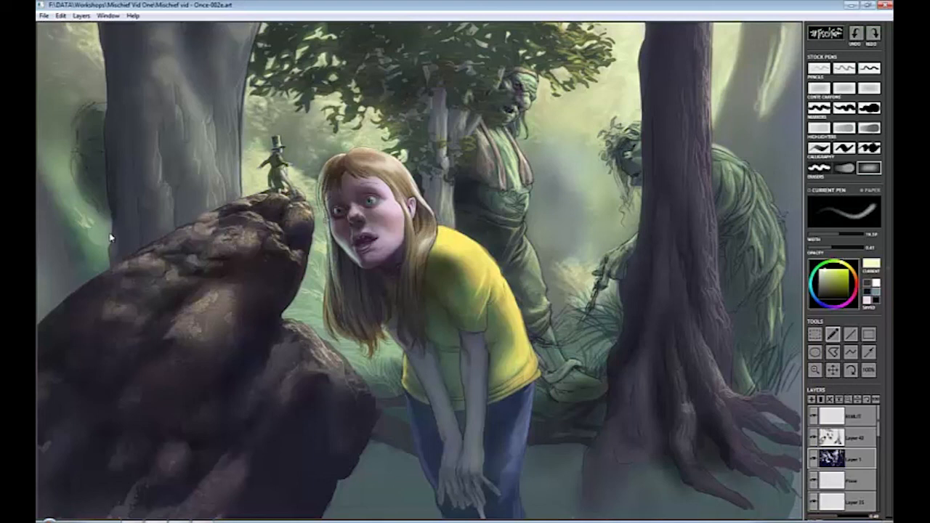
mouse_move(48, 127)
left_mouse_down()
mouse_move(73, 144)
mouse_move(48, 136)
left_mouse_up()
left_click_drag(44, 182, 62, 154)
key("bracketright")
mouse_move(40, 116)
left_mouse_down()
mouse_move(82, 216)
mouse_move(45, 109)
mouse_move(89, 63)
mouse_move(71, 120)
left_mouse_up()
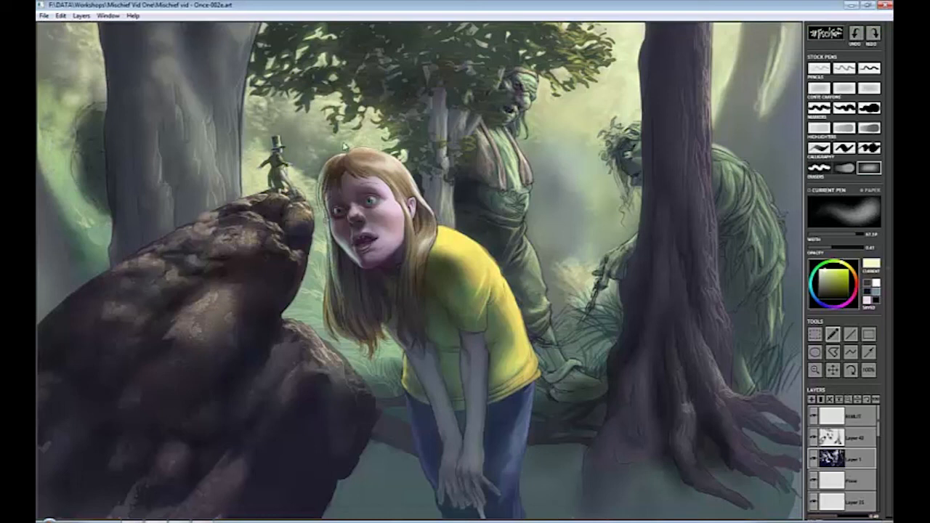
mouse_move(560, 73)
left_mouse_down()
mouse_move(524, 83)
mouse_move(501, 146)
mouse_move(524, 199)
mouse_move(515, 203)
left_mouse_up()
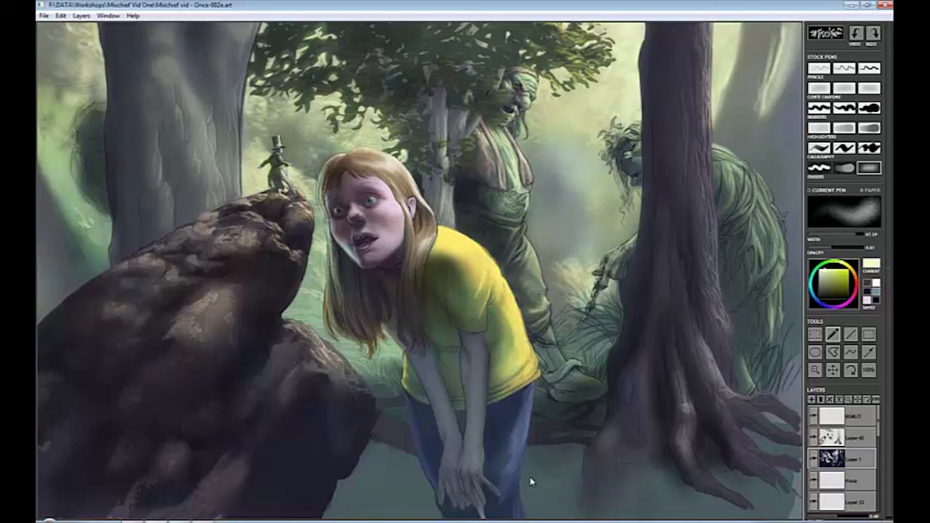
mouse_move(529, 480)
left_mouse_down()
mouse_move(651, 504)
mouse_move(345, 490)
mouse_move(387, 480)
mouse_move(427, 511)
left_mouse_up()
Add a new layer just above Layer 1 and paint small canopy leaves above the forked trunk in a sampled olive green.
left_click(812, 400)
left_click_drag(841, 417, 841, 439)
key("e")
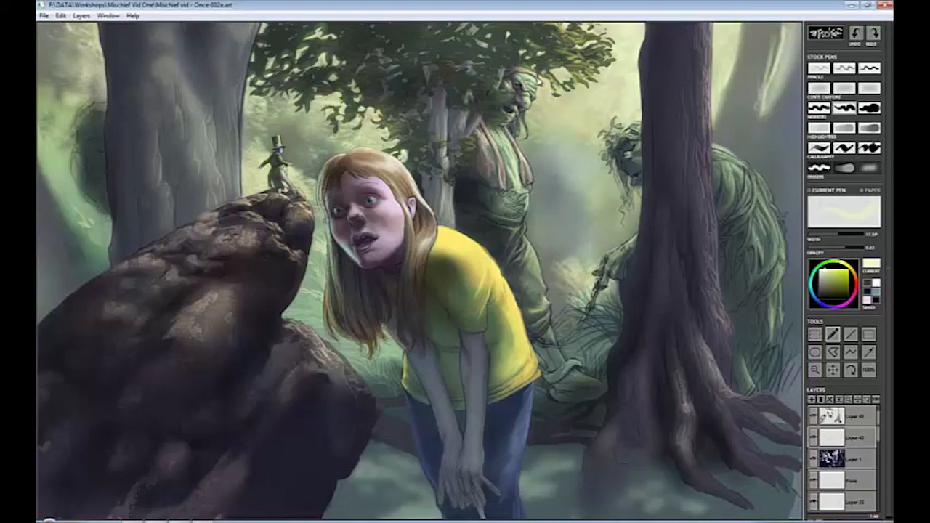
left_click(536, 77, "alt")
left_click_drag(436, 72, 452, 79)
key("[")
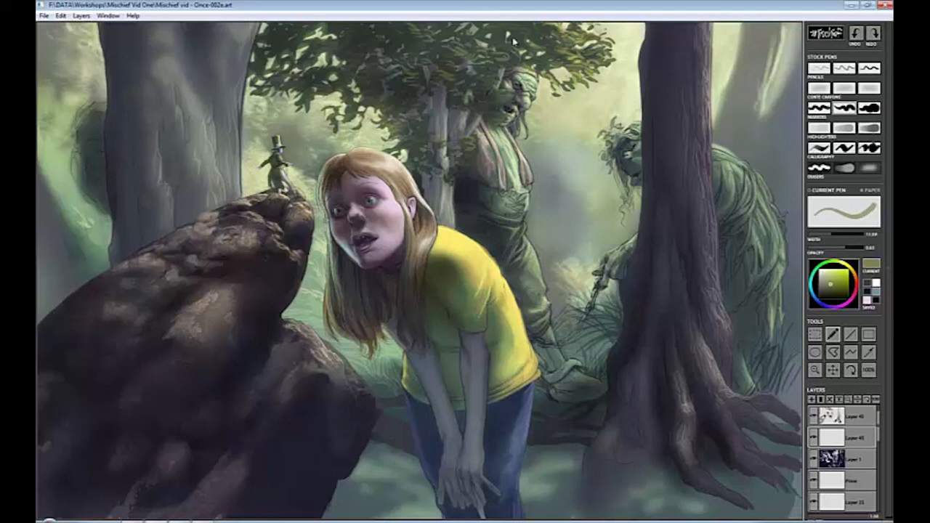
Paint lighter yellow-green leaves across the canopy with a thinner, more opaque brush in a colour sampled from the foliage.
left_click(451, 51, "alt")
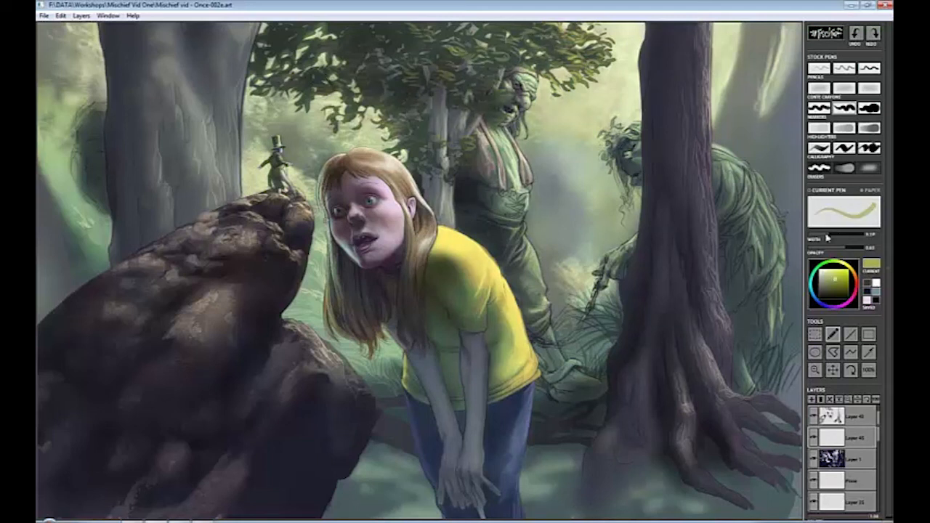
key("[")
left_click_drag(486, 82, 503, 88)
left_click_drag(547, 65, 553, 56)
left_click_drag(563, 55, 573, 41)
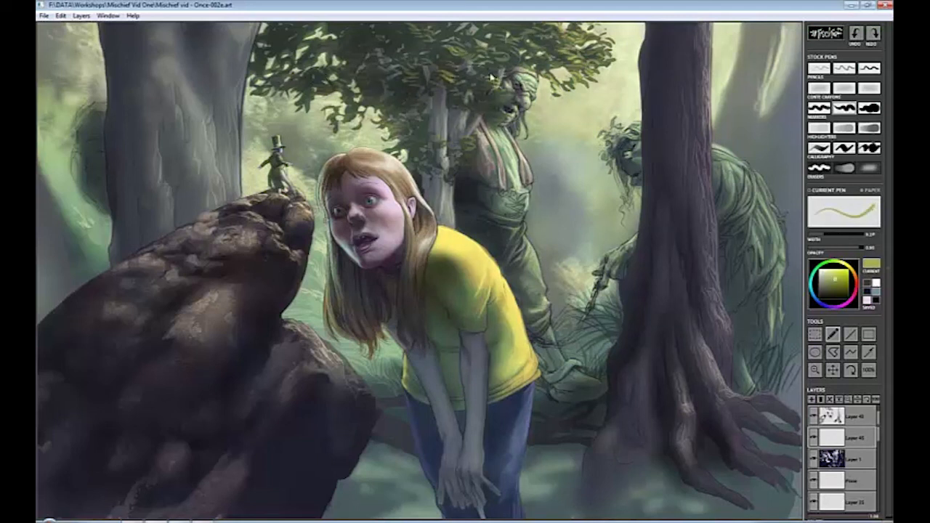
mouse_move(488, 84)
left_mouse_down()
mouse_move(505, 59)
mouse_move(498, 69)
left_mouse_up()
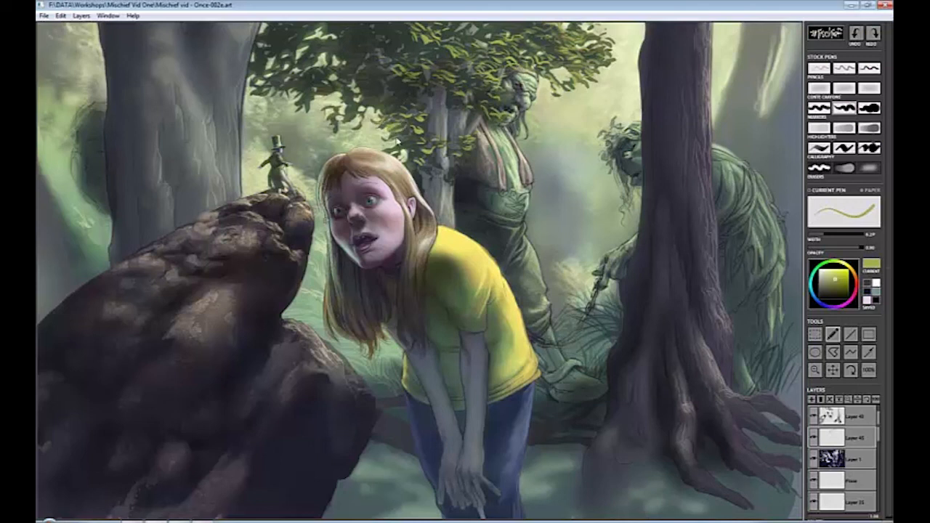
Fill out the tree canopy with more leaves in a sampled darker olive and a brighter yellow-green.
left_click(389, 102, "alt")
left_click(392, 106, "alt")
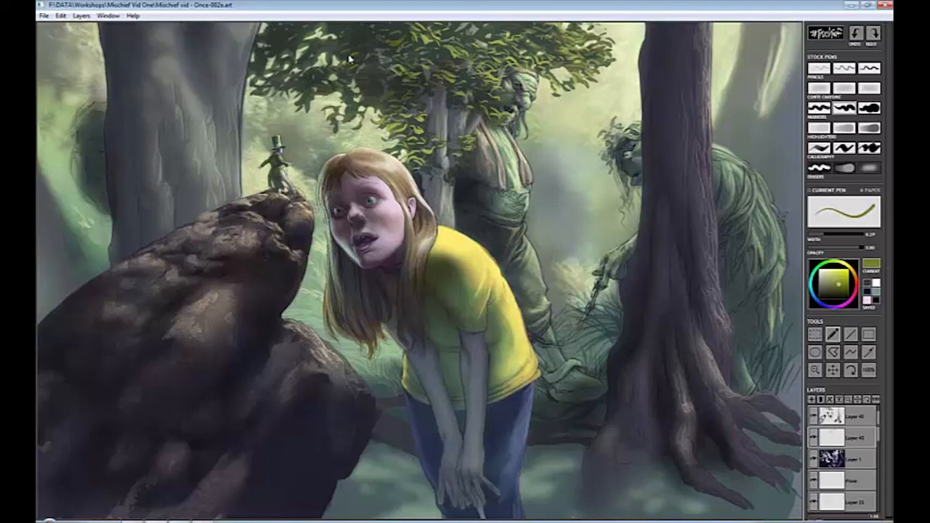
left_click_drag(376, 80, 362, 103)
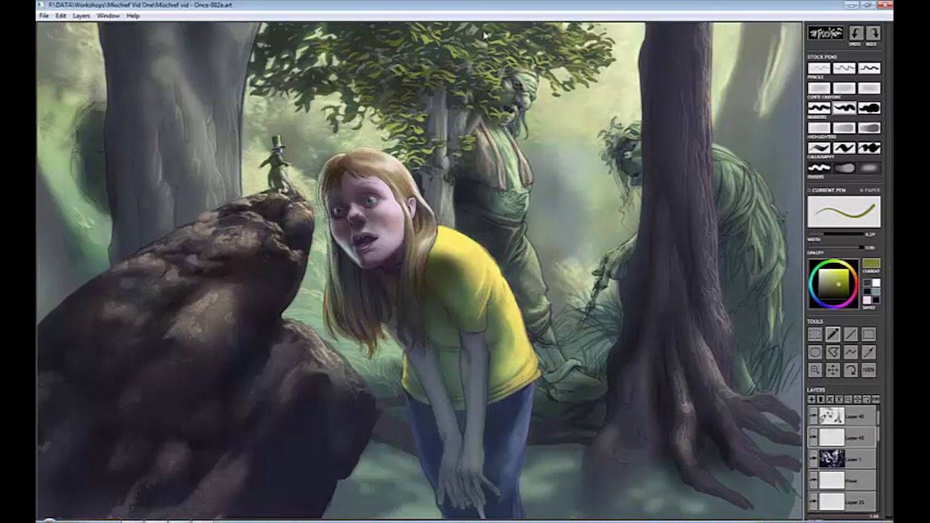
left_click(649, 190, "alt")
mouse_move(539, 36)
left_mouse_down()
mouse_move(538, 70)
mouse_move(567, 90)
left_mouse_up()
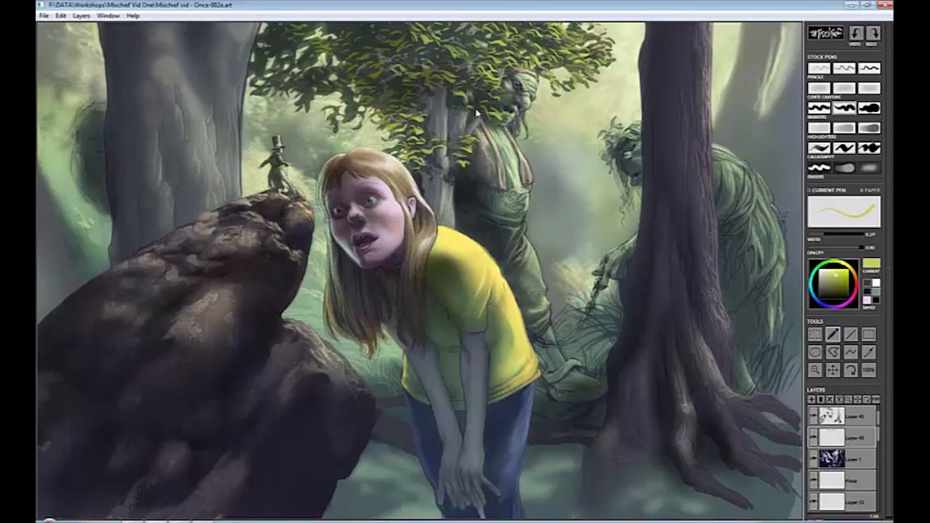
Brighten the standing creature's shirt front on Layer 38 with thin pale yellow pencil strokes.
left_click_drag(880, 454, 879, 500)
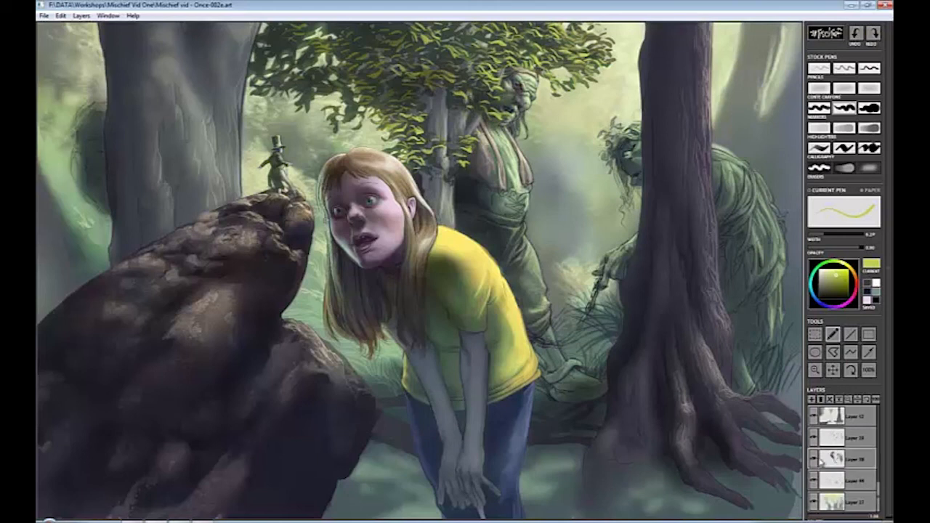
left_click(814, 460)
left_click(814, 460)
left_click(845, 68)
key("alt")
left_click(519, 161, "alt")
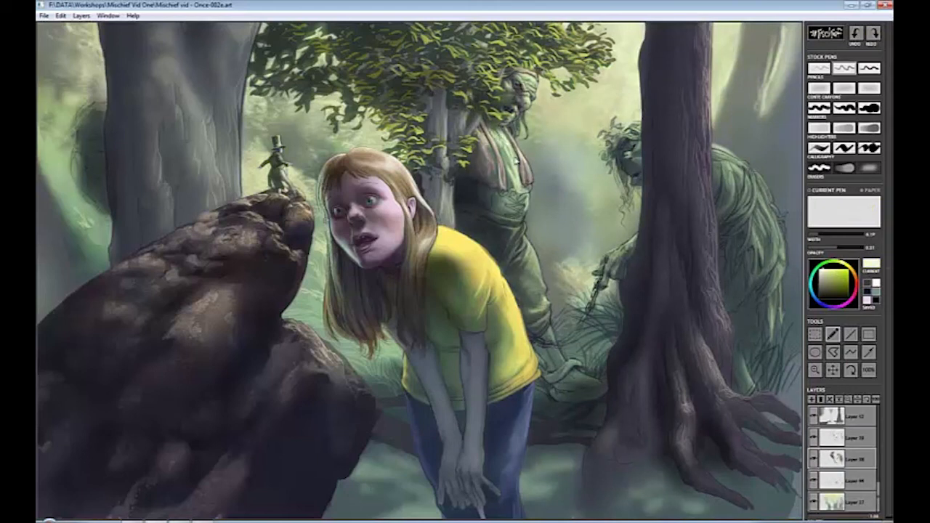
left_click_drag(515, 156, 511, 159)
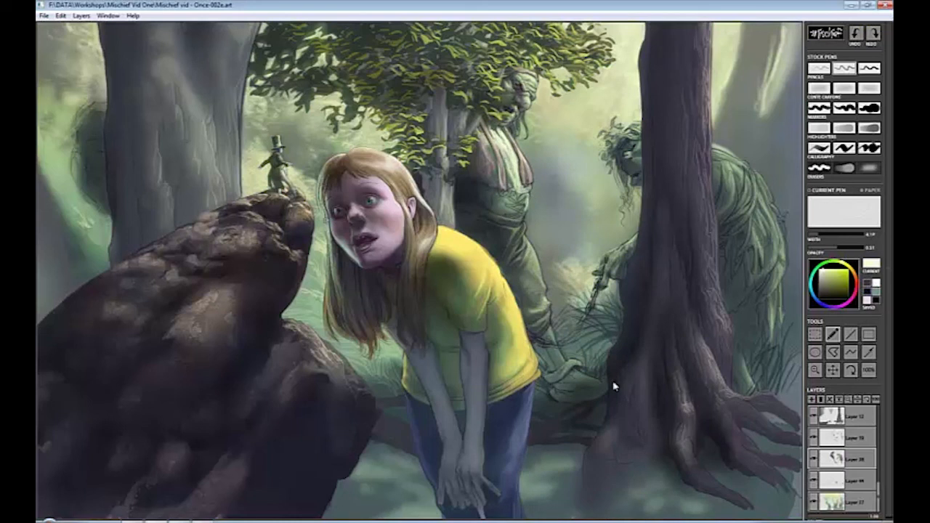
Add a new layer directly above Layer 38, glaze the standing creature's sash golden brown with a highlighter, and trim the spill with an eraser.
left_click(811, 399)
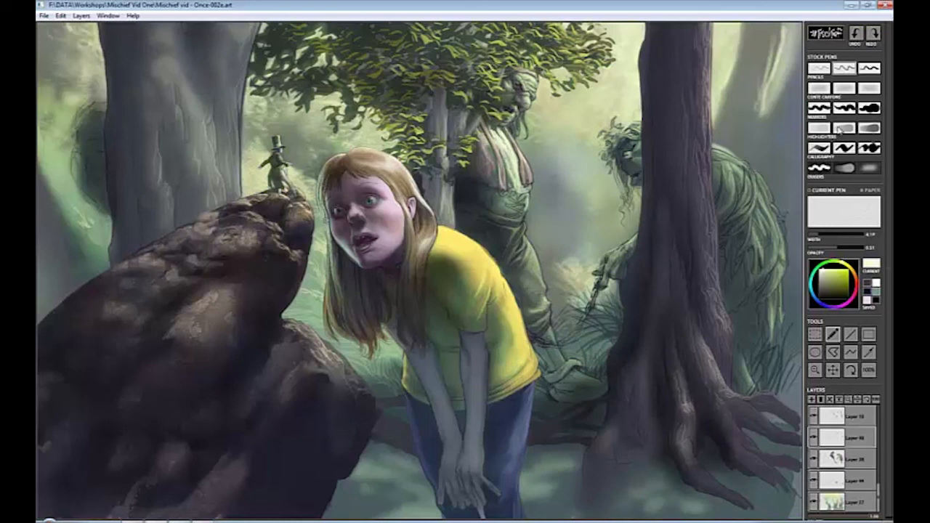
left_click(844, 128)
left_click(850, 269)
left_click(836, 279)
mouse_move(525, 200)
left_mouse_down()
mouse_move(492, 199)
mouse_move(523, 211)
left_mouse_up()
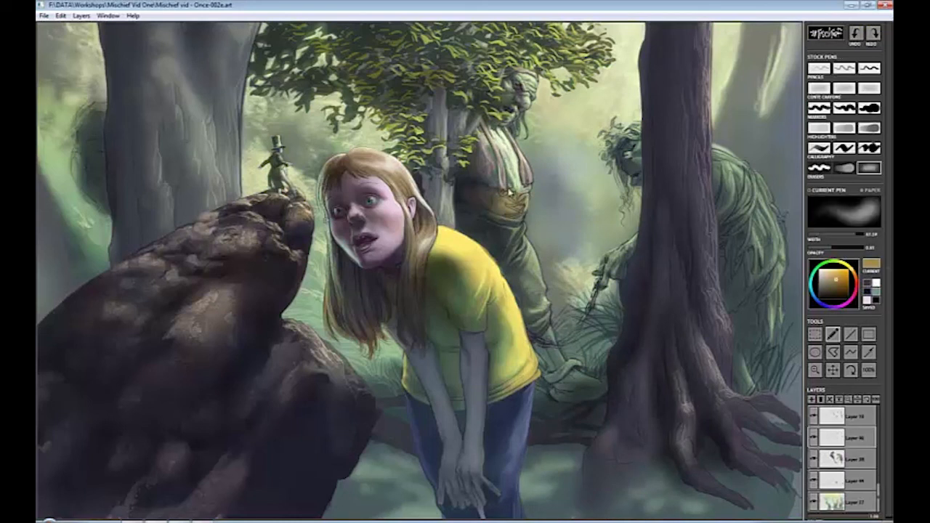
key("e")
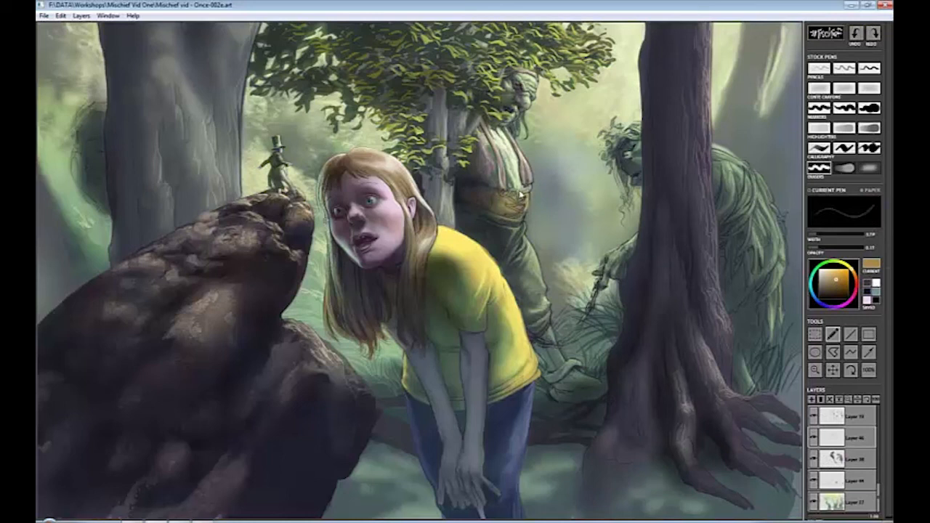
left_click_drag(818, 237, 826, 237)
Glaze the standing creature's vest rose and his face and shins orange with a highlighter at 0.20 opacity, erasing the overspill.
left_click(819, 128)
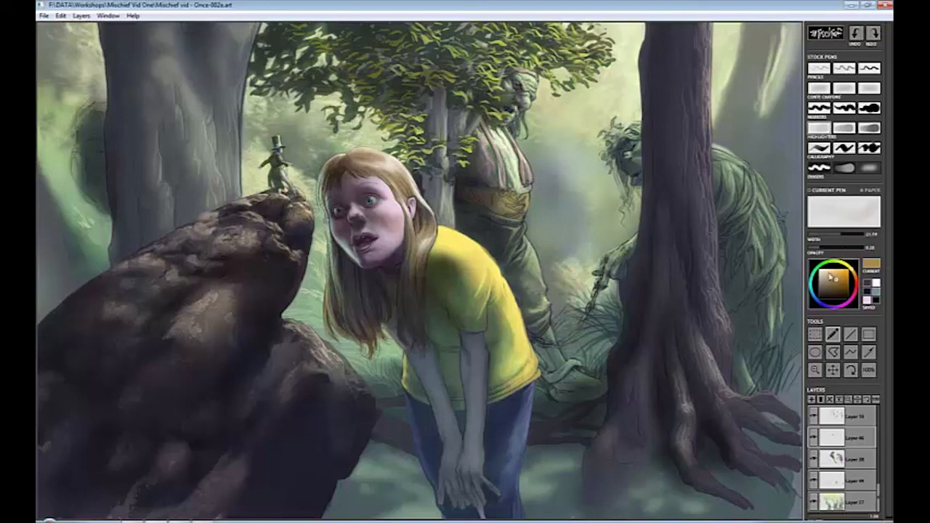
left_click(853, 300)
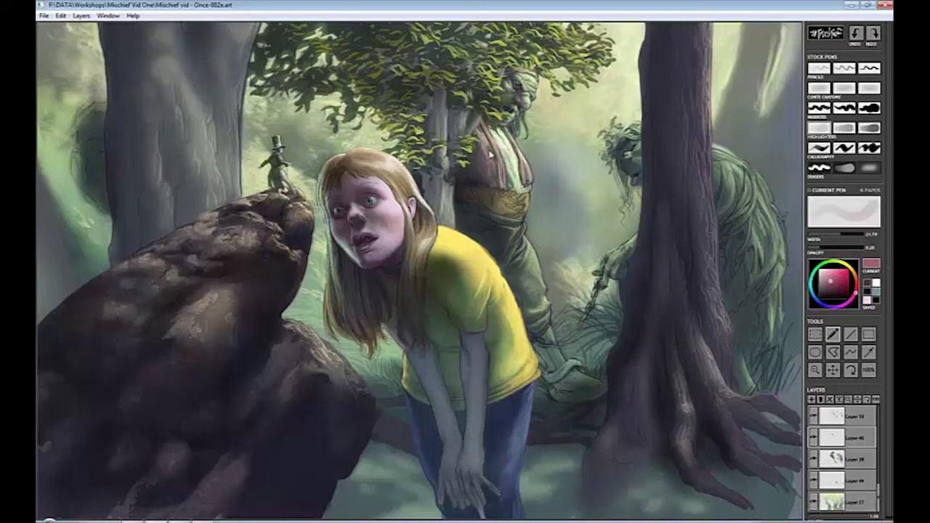
key("e")
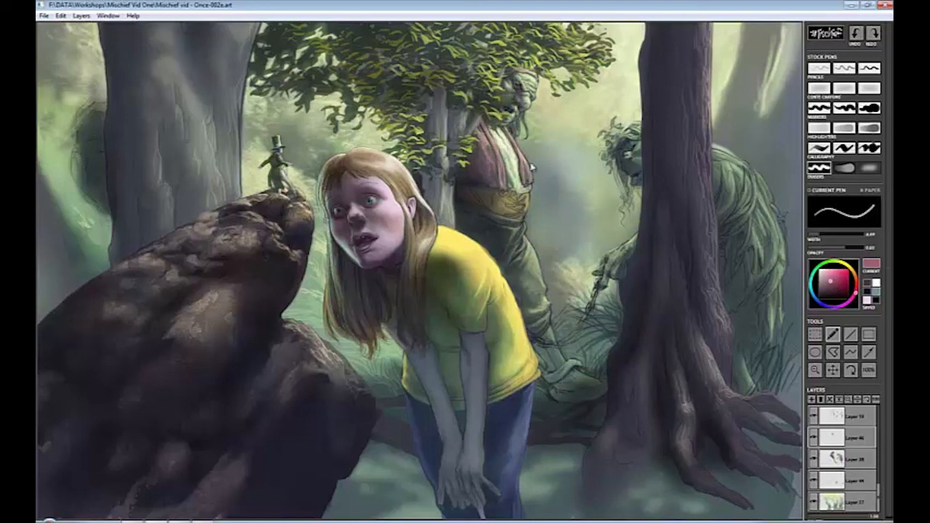
key("e")
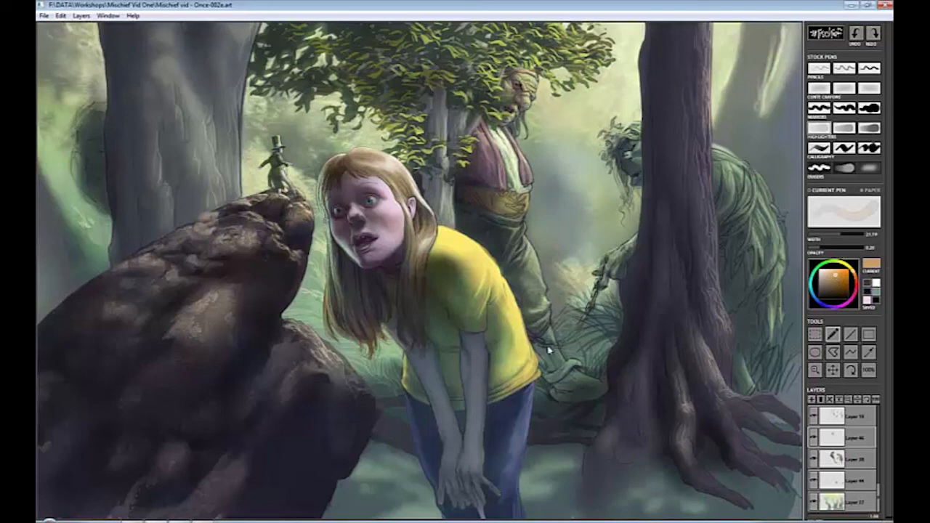
key("e")
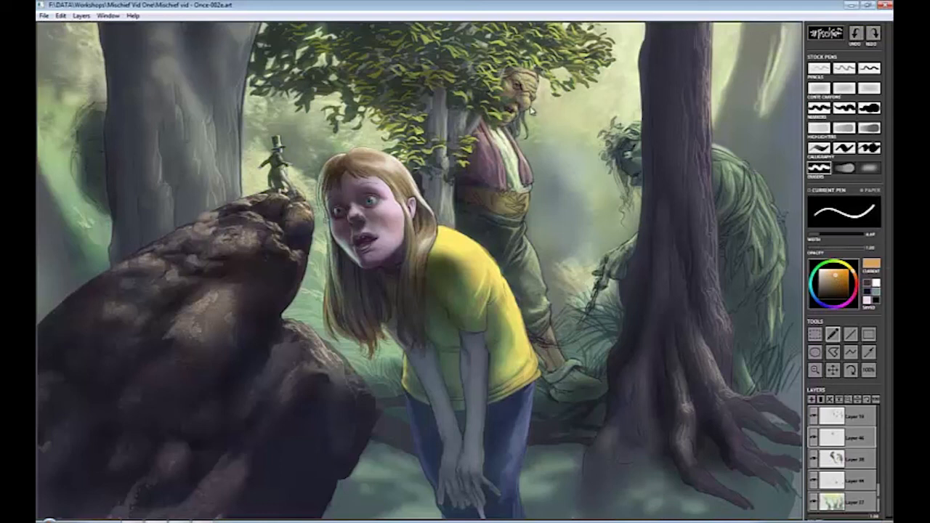
Glaze the hunched creature's face and hand in warm orange and narrower reddish-brown strokes, erasing the excess colour.
key("e")
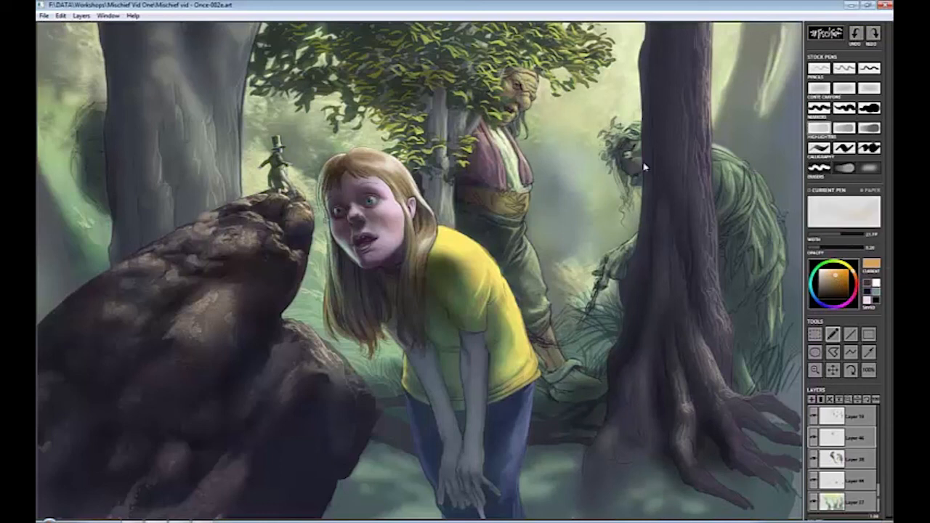
left_click(856, 276)
left_click_drag(615, 275, 602, 293)
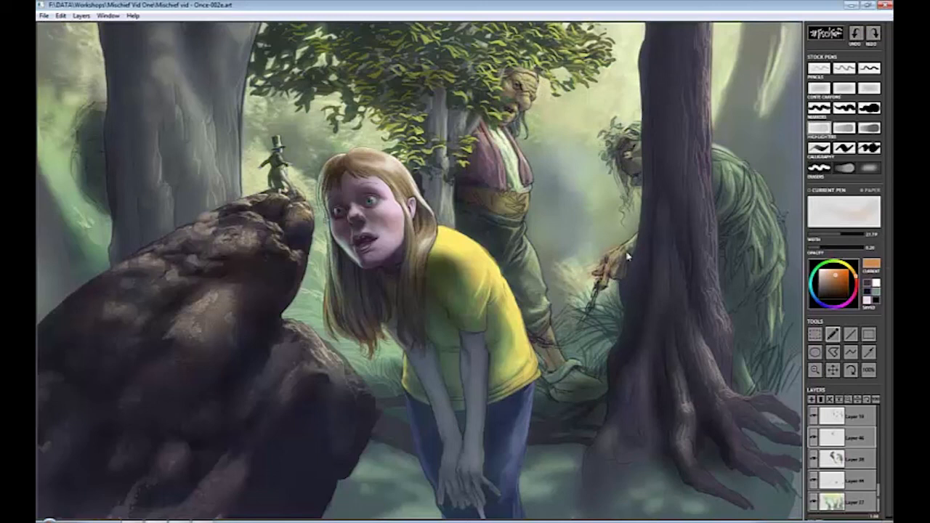
left_click_drag(837, 236, 825, 235)
left_click(835, 282)
left_click(604, 290, "alt")
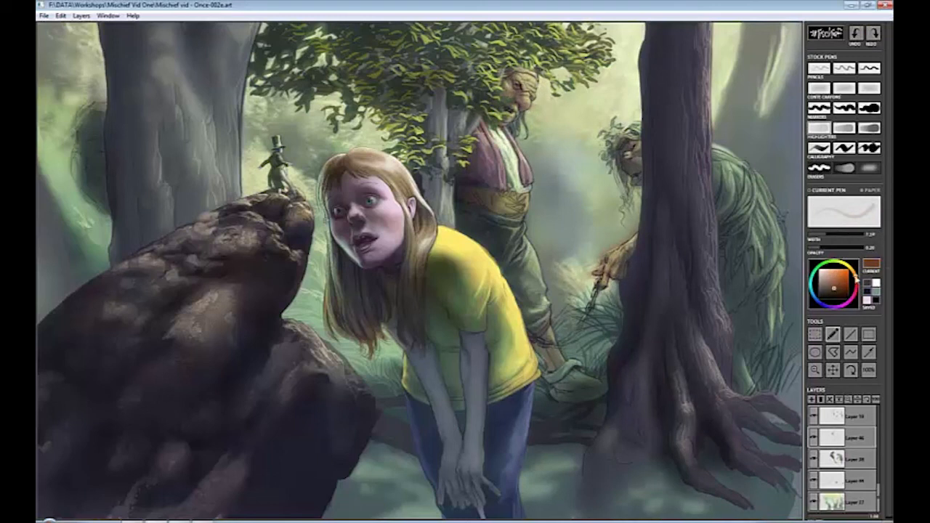
key("e")
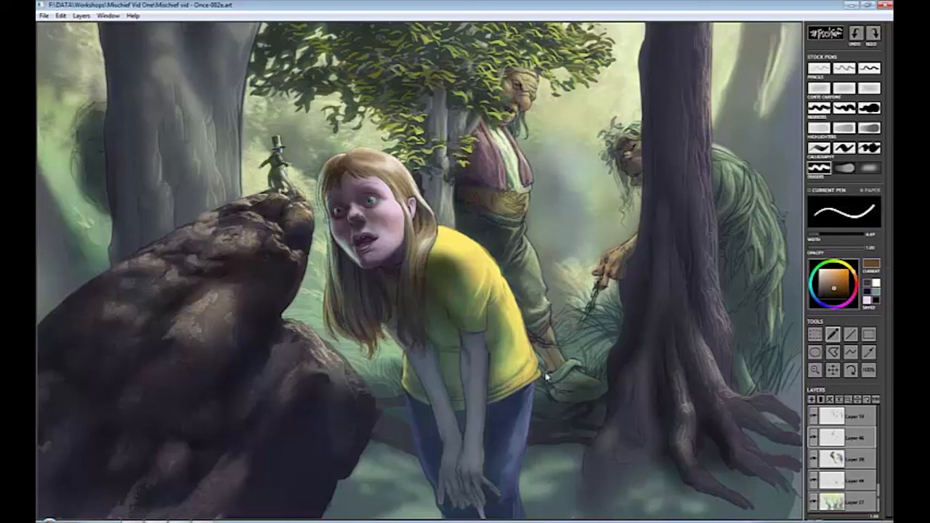
Deepen the shadows on the standing creature's clothing and feet with a purple glaze, and touch up the sash in sampled ochre.
key("e")
left_click(866, 271)
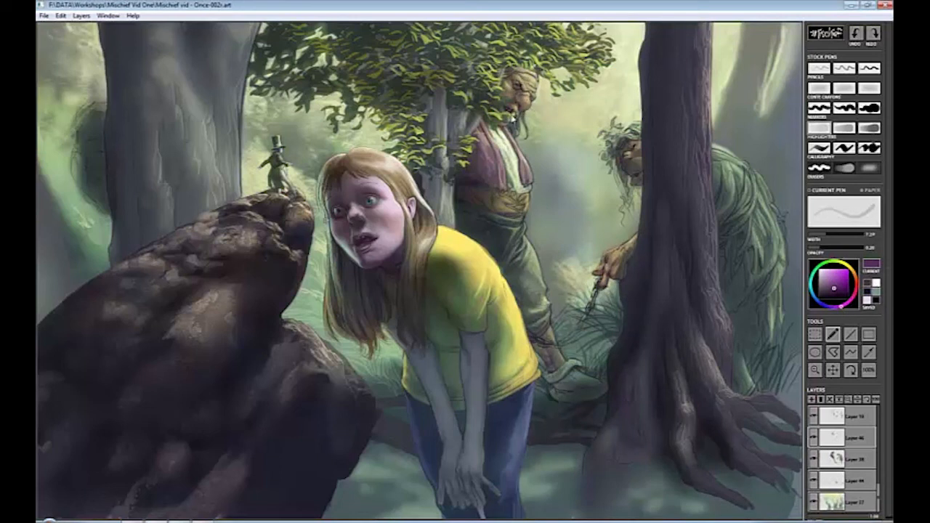
left_click(521, 207, "alt")
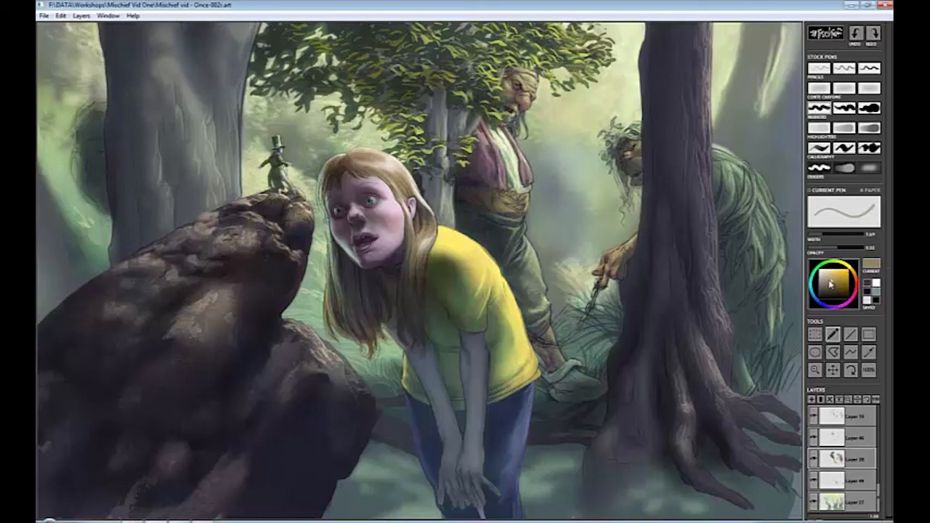
left_click(515, 205, "alt")
Glaze the hunched creature's ragged robe in muted brown and dark purple at 0.20 opacity, refining it with a hard eraser.
left_click(745, 237, "alt")
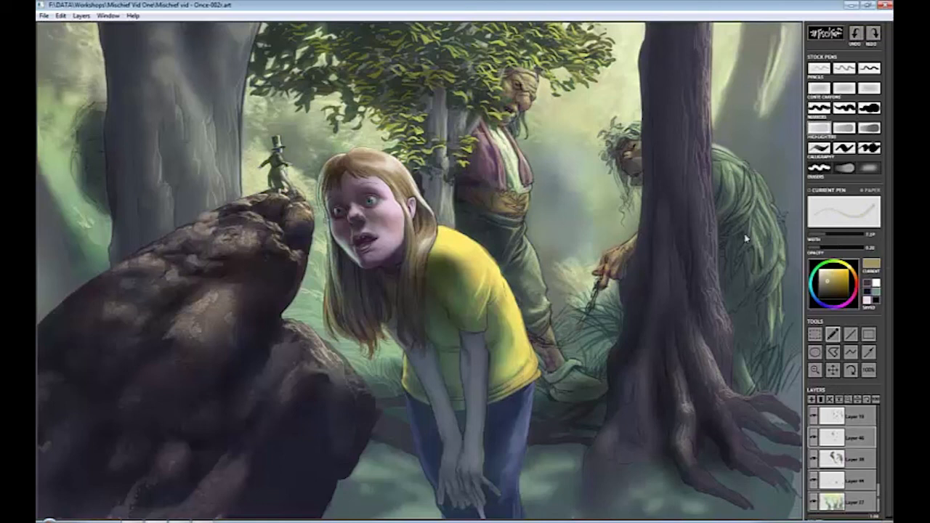
left_click(796, 274, "alt")
left_click_drag(825, 234, 838, 234)
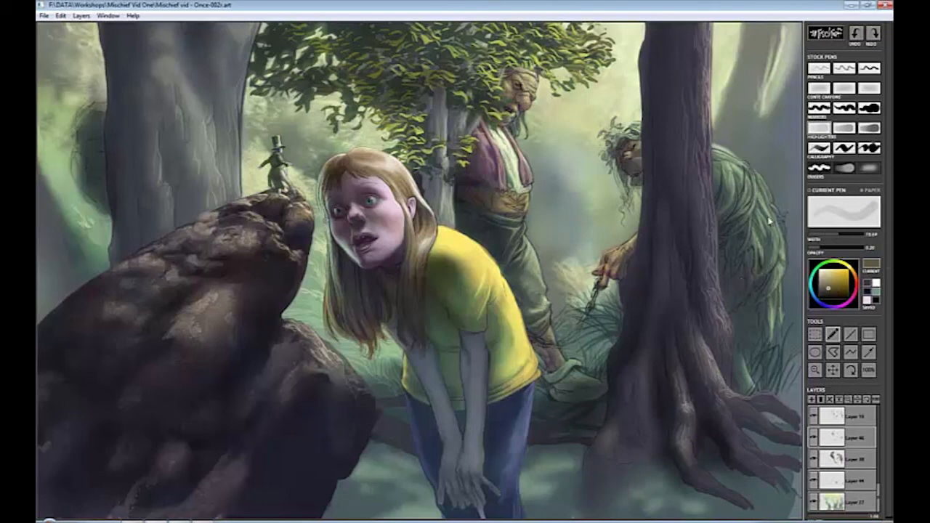
left_click_drag(769, 220, 767, 306)
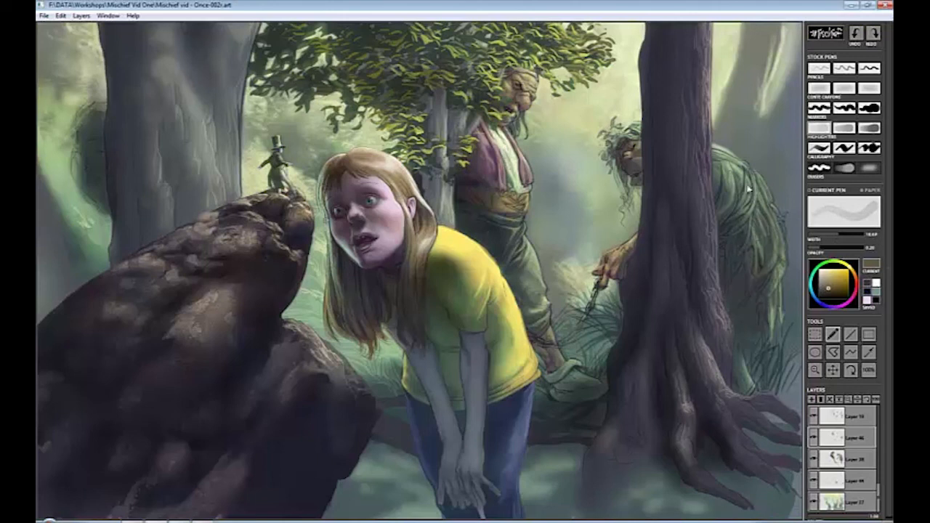
left_click(753, 269, "alt")
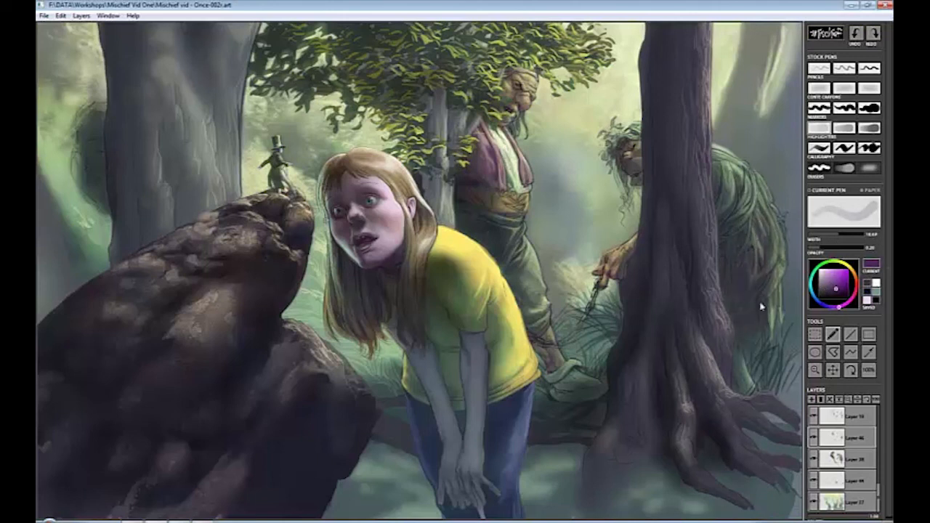
key("e")
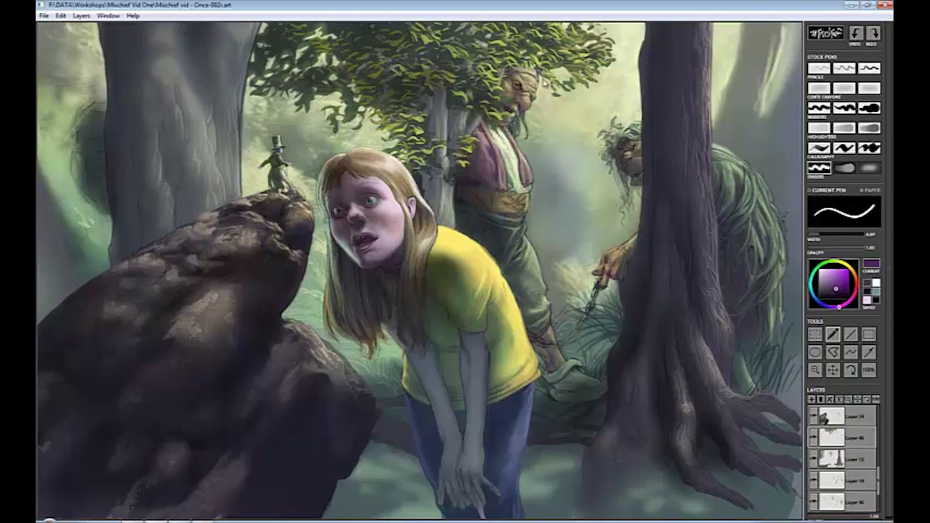
Refine the light around the leaf canopy and the standing creature by erasing into the dark wash with the hard and soft erasers.
mouse_move(552, 82)
left_mouse_down()
mouse_move(526, 90)
mouse_move(513, 73)
mouse_move(530, 57)
mouse_move(568, 71)
left_mouse_up()
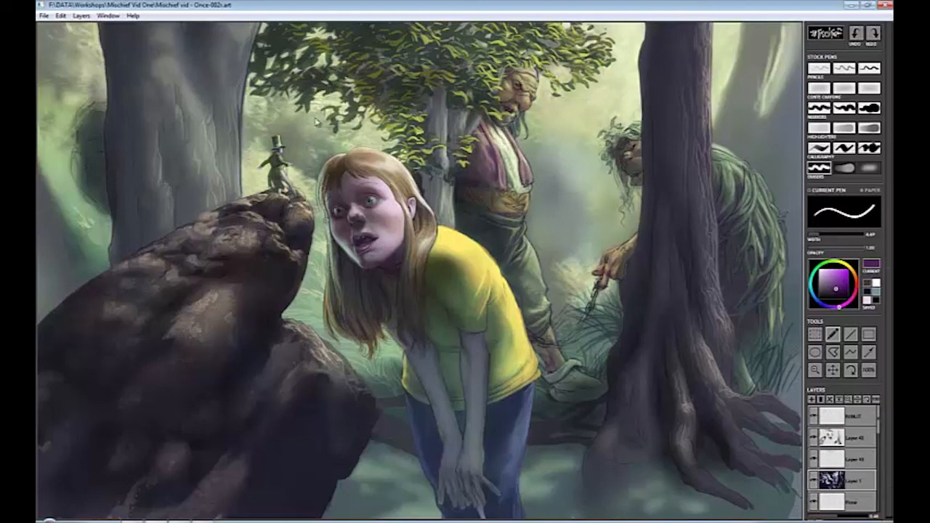
key("e")
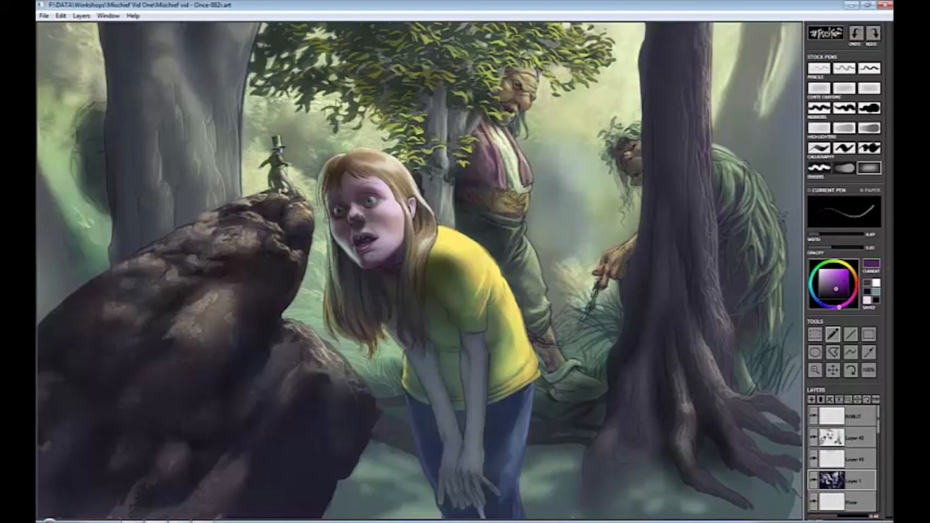
left_click(352, 90, "ctrl+shift")
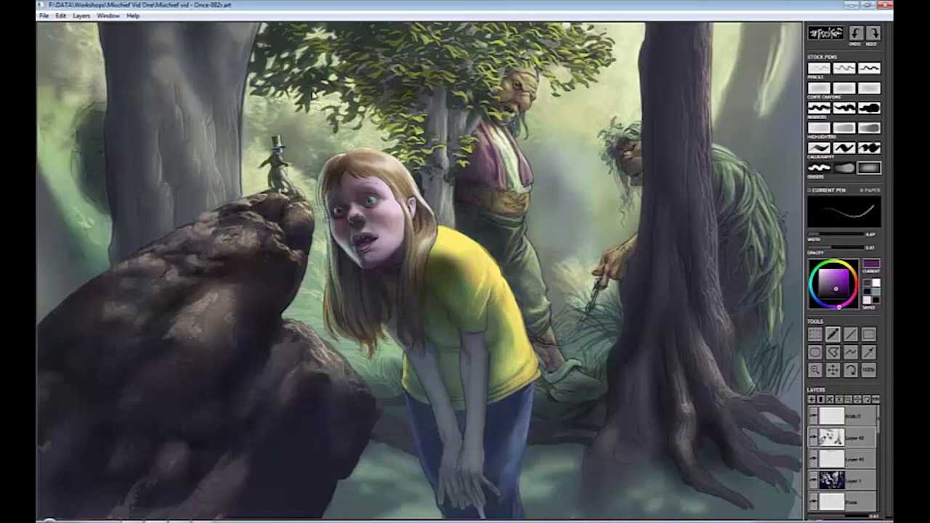
left_click(696, 194, "ctrl+shift")
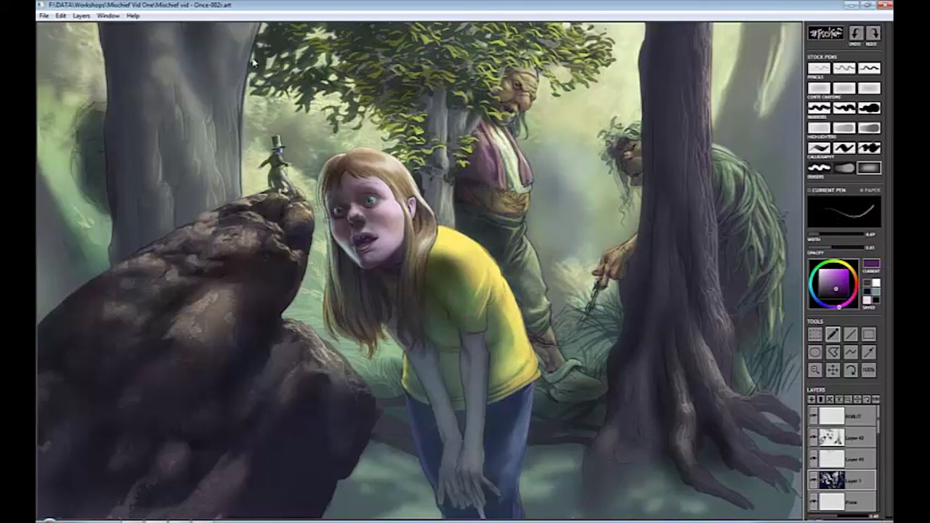
scroll(879, 443, "up", 3)
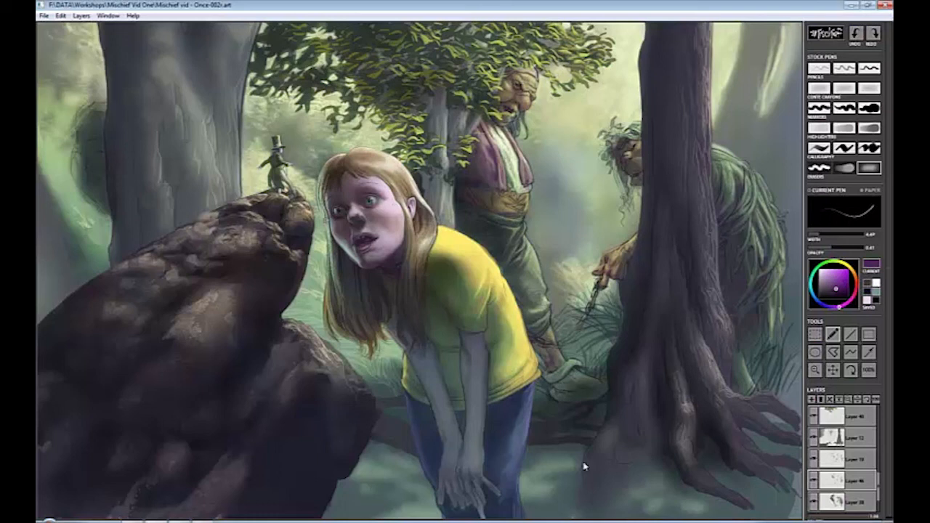
left_click_drag(877, 474, 877, 411)
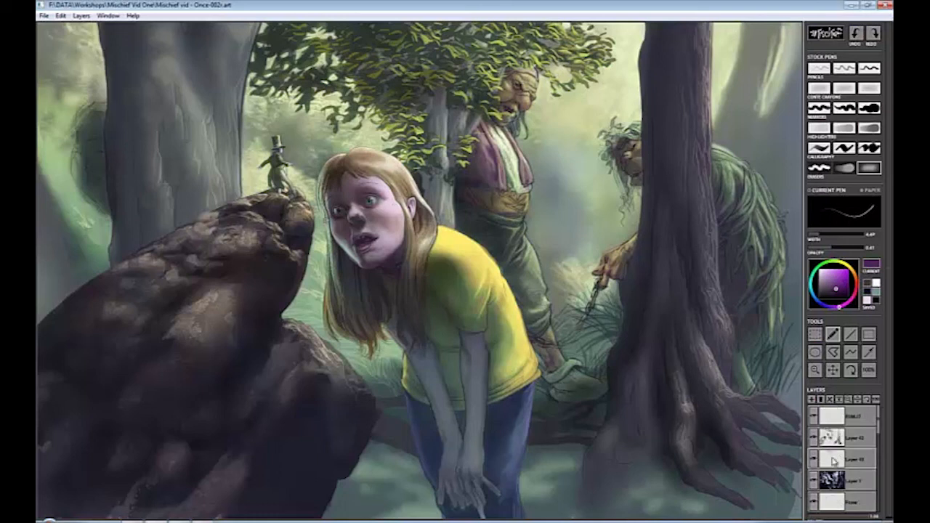
Pencil fine highlights onto the standing creature's vest, sash and trousers in pale and sampled colours at 0.42 opacity.
left_click(814, 71)
left_click(869, 352)
left_click(717, 155)
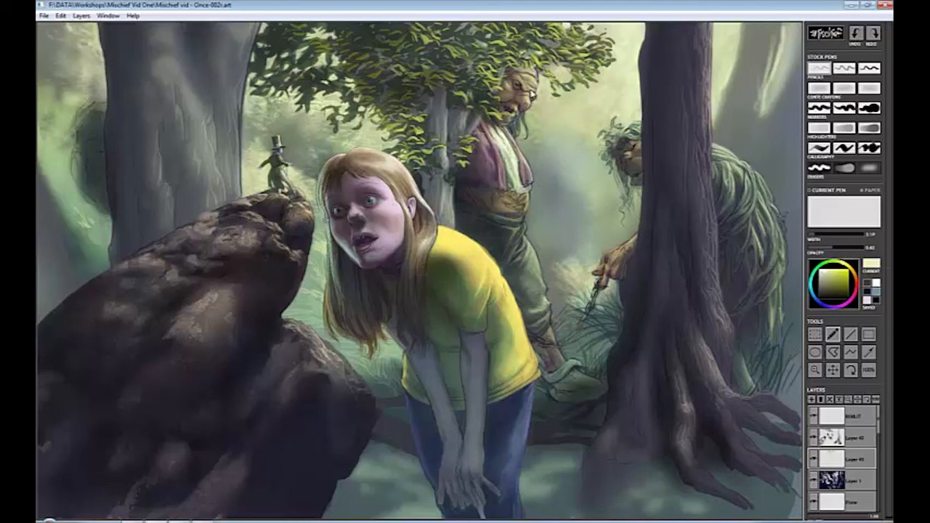
left_click(503, 172, "alt")
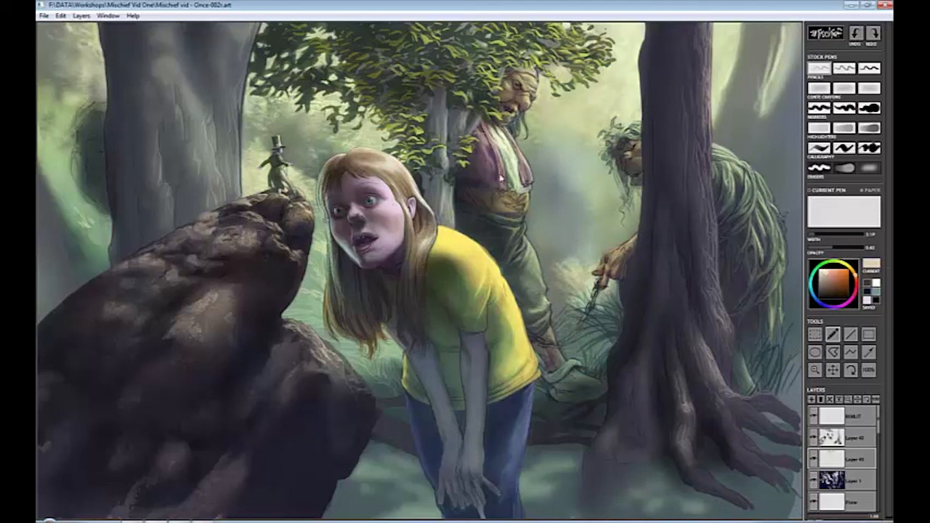
left_click(513, 226, "alt")
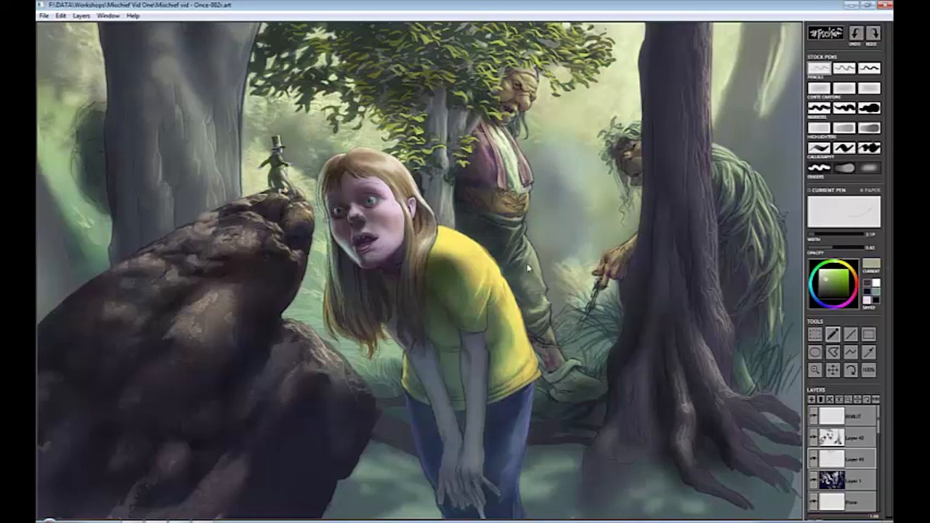
left_click(620, 292, "alt")
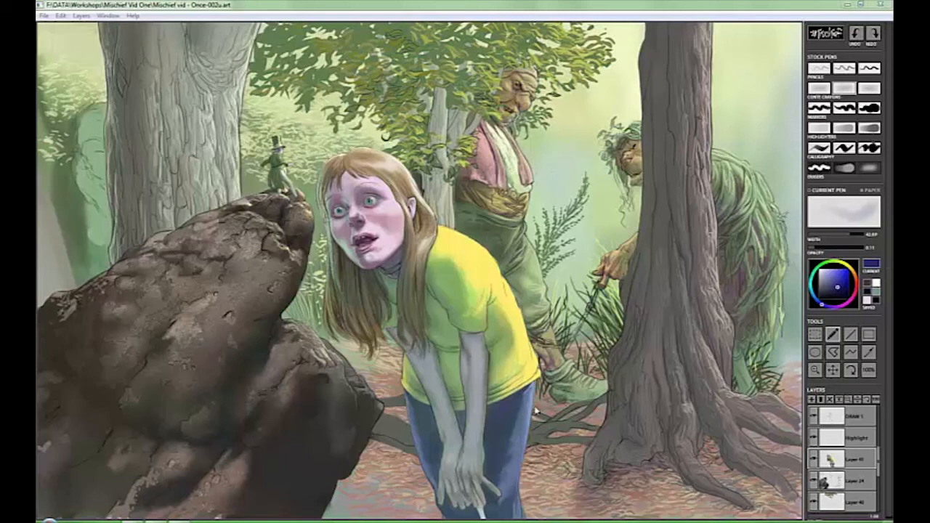
Show the dark wash layer and the shadow layer, Layer 42.
left_click(653, 505)
left_click(466, 286)
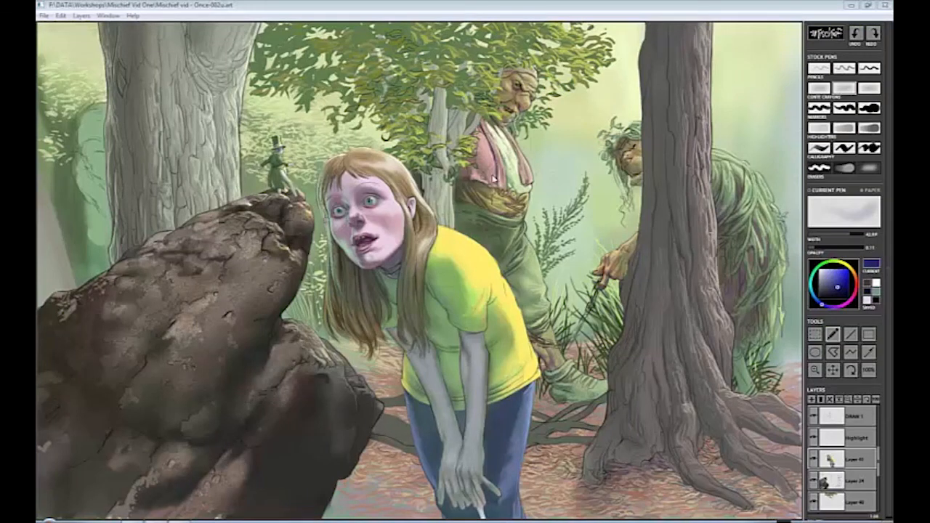
scroll(843, 465, "down", 3)
left_click(812, 481)
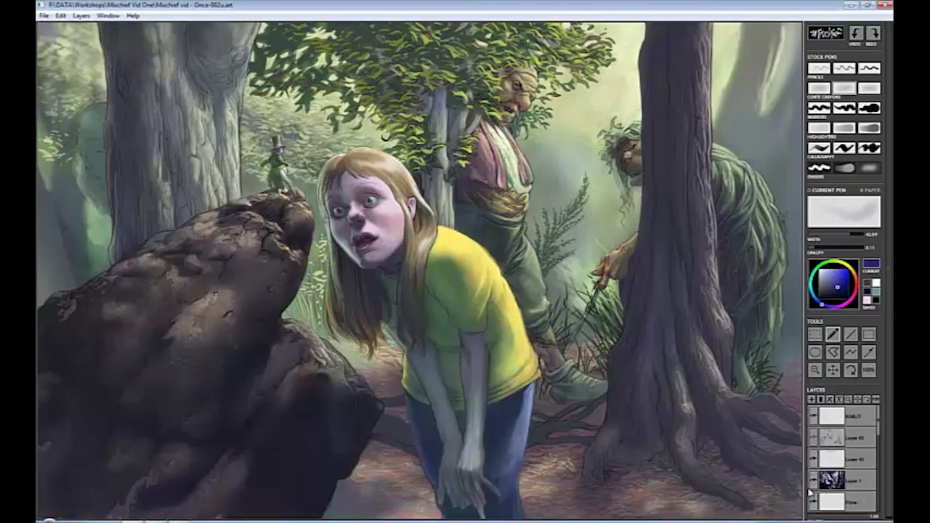
left_click(812, 439)
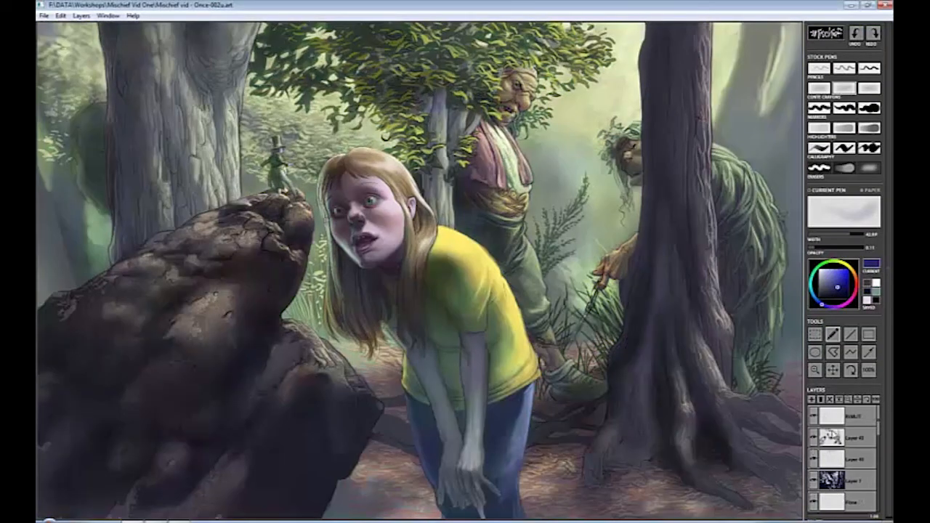
Glaze muted green over the roots and forest floor on Layer 42 with a highlighter at 0.20 opacity.
left_click(842, 439)
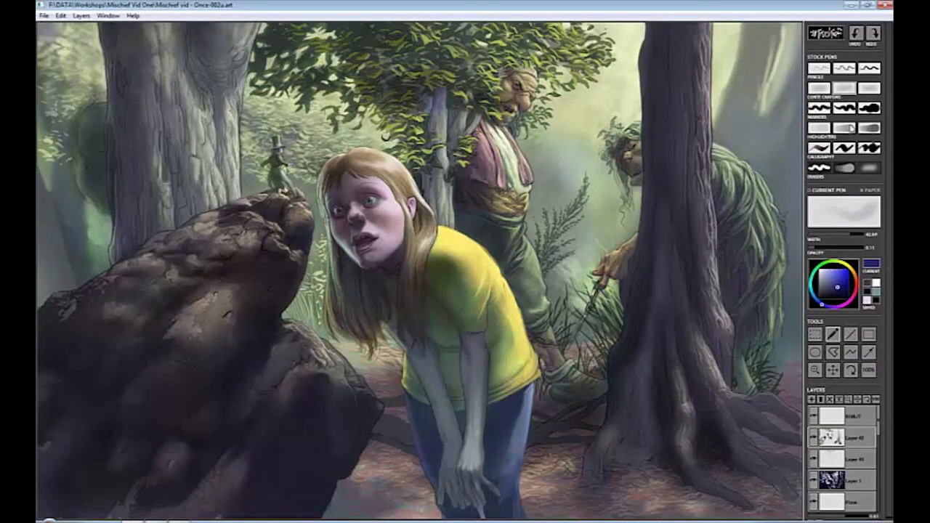
left_click(844, 88)
left_click(819, 129)
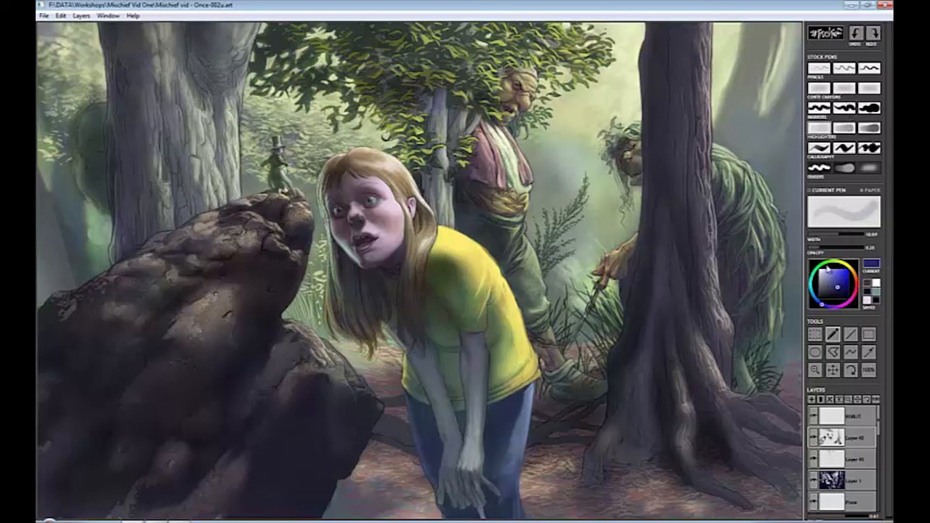
left_click(832, 263)
left_click(829, 283)
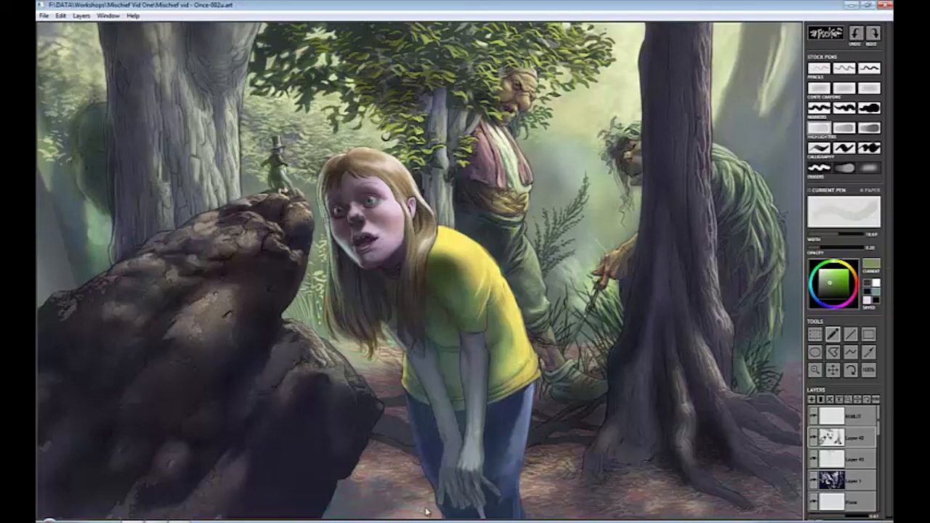
left_click_drag(830, 297, 838, 288)
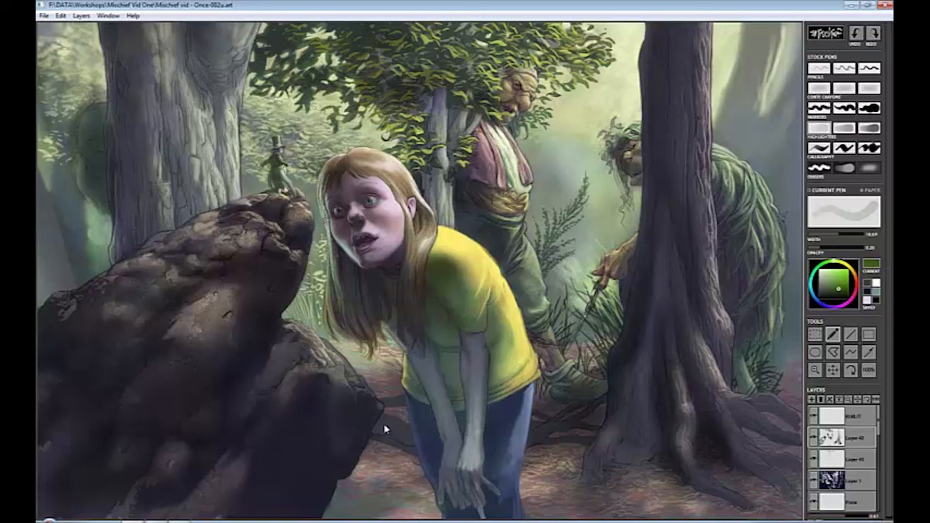
Deepen the shadows on the ground and around the tree roots in near-black green with a conte crayon at 0.11 opacity.
left_click(826, 476)
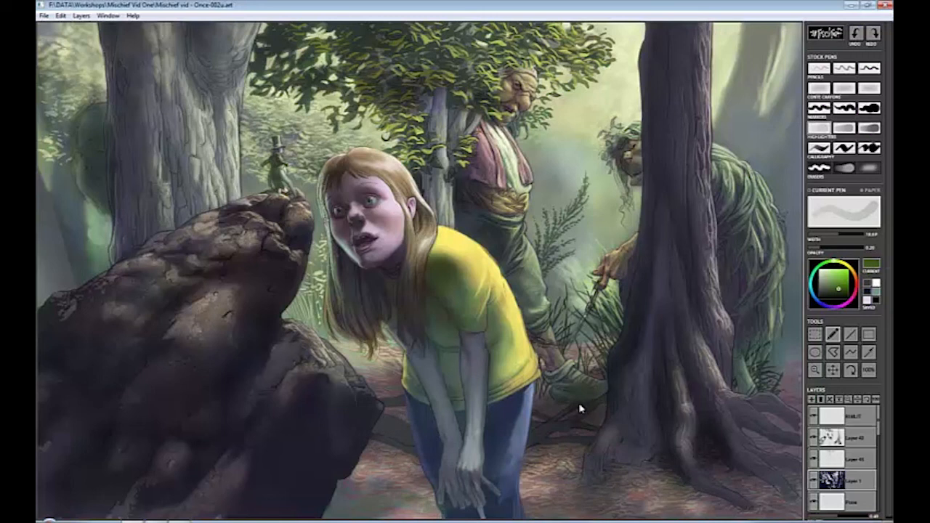
left_click(837, 294)
left_click(843, 88)
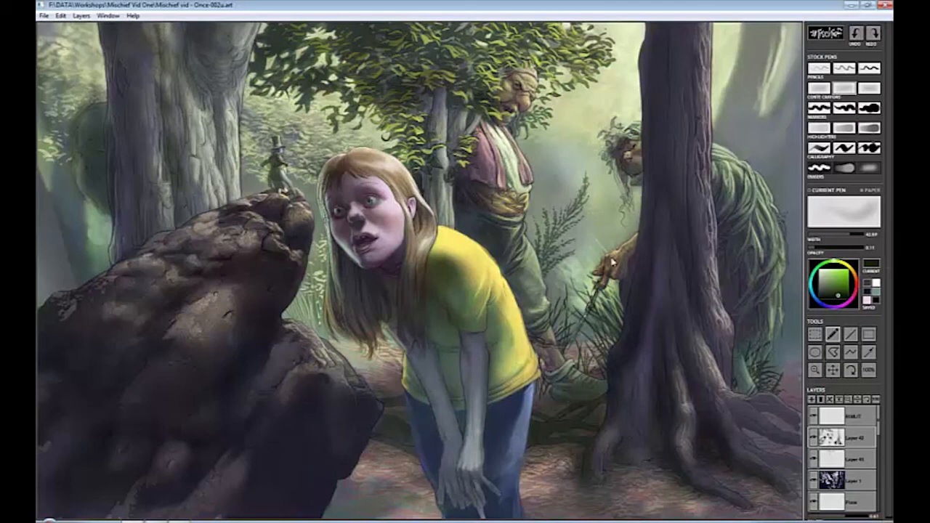
Erase light into the dark wash on the large trunk behind the rock, the rock and the roots, using soft and narrow erasers.
left_click(871, 483)
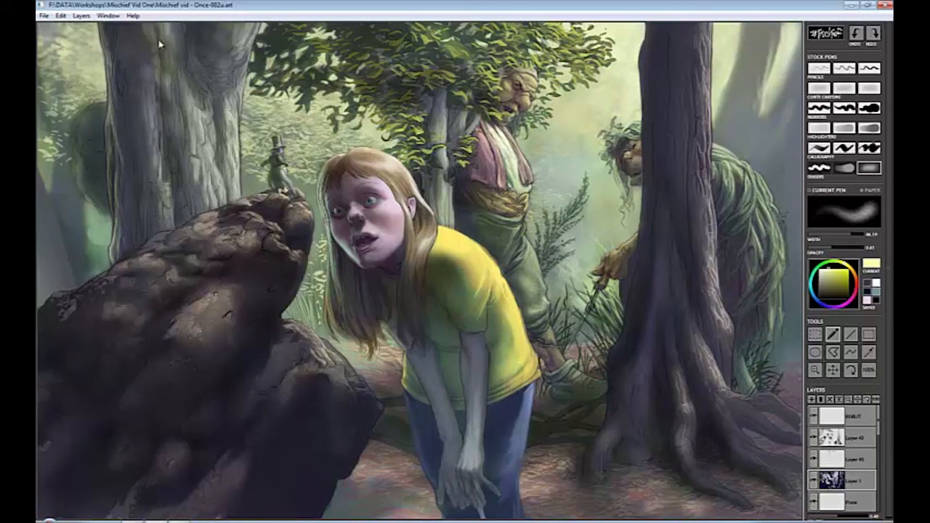
key("e")
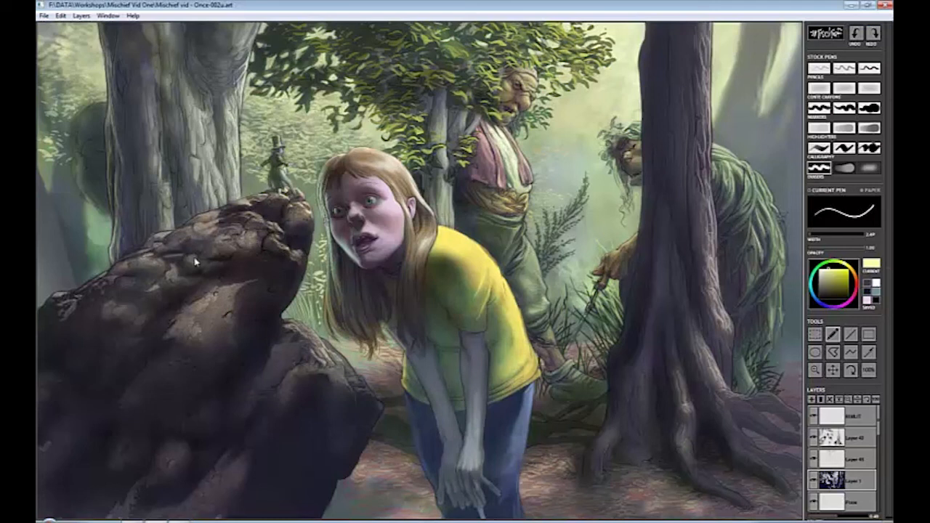
left_click(871, 170)
mouse_move(52, 299)
left_mouse_down()
mouse_move(126, 307)
mouse_move(184, 277)
mouse_move(292, 386)
mouse_move(218, 480)
mouse_move(238, 491)
mouse_move(298, 345)
mouse_move(247, 291)
mouse_move(251, 247)
mouse_move(295, 214)
left_mouse_up()
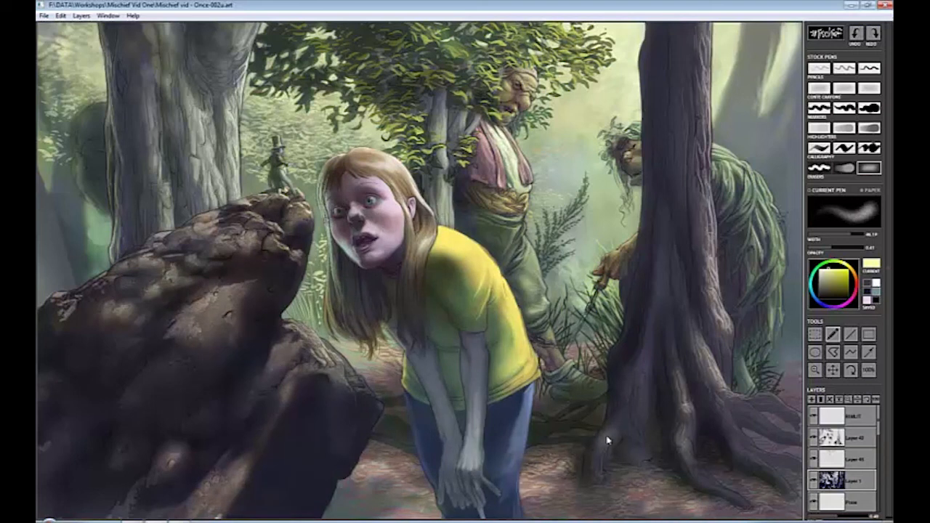
left_click(843, 168)
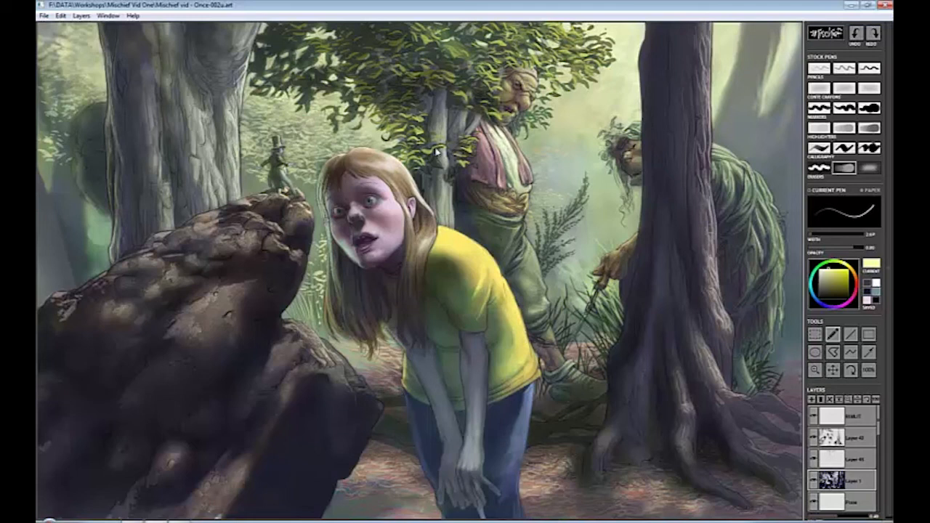
Lift light on the girl's face with a soft eraser and glaze blue over her hair, shirt and arms with a conte crayon.
left_click(869, 168)
left_click(867, 291)
left_click(841, 289)
mouse_move(339, 187)
left_mouse_down()
mouse_move(349, 200)
mouse_move(340, 225)
mouse_move(352, 240)
mouse_move(378, 204)
mouse_move(349, 178)
mouse_move(363, 247)
mouse_move(377, 261)
mouse_move(341, 236)
left_mouse_up()
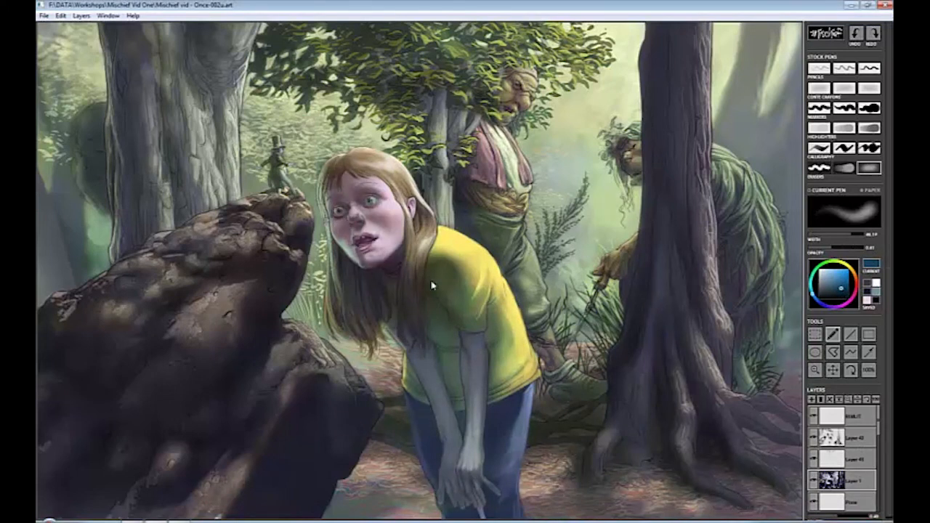
mouse_move(411, 309)
left_mouse_down()
mouse_move(469, 388)
mouse_move(439, 392)
mouse_move(446, 357)
mouse_move(506, 369)
mouse_move(423, 389)
mouse_move(455, 436)
mouse_move(483, 348)
left_mouse_up()
left_click(869, 88)
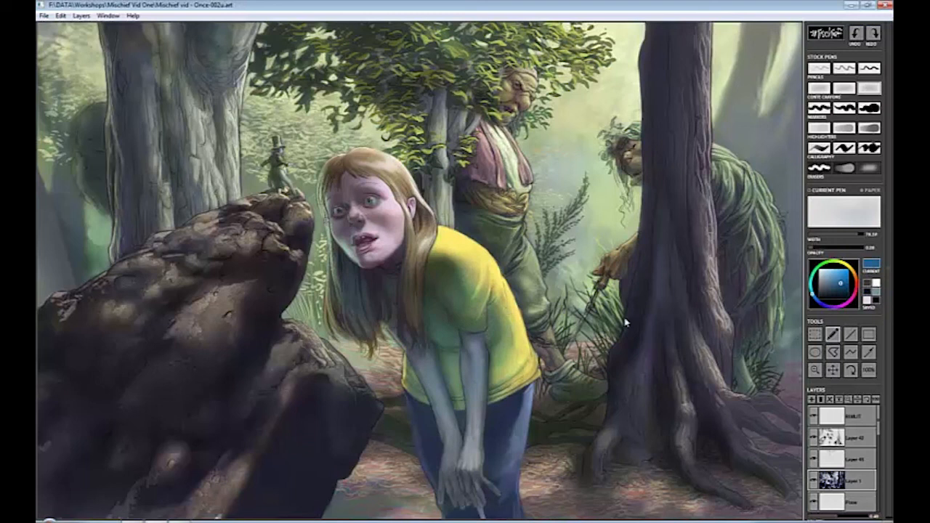
left_click(843, 287)
left_click(869, 168)
left_click(844, 168)
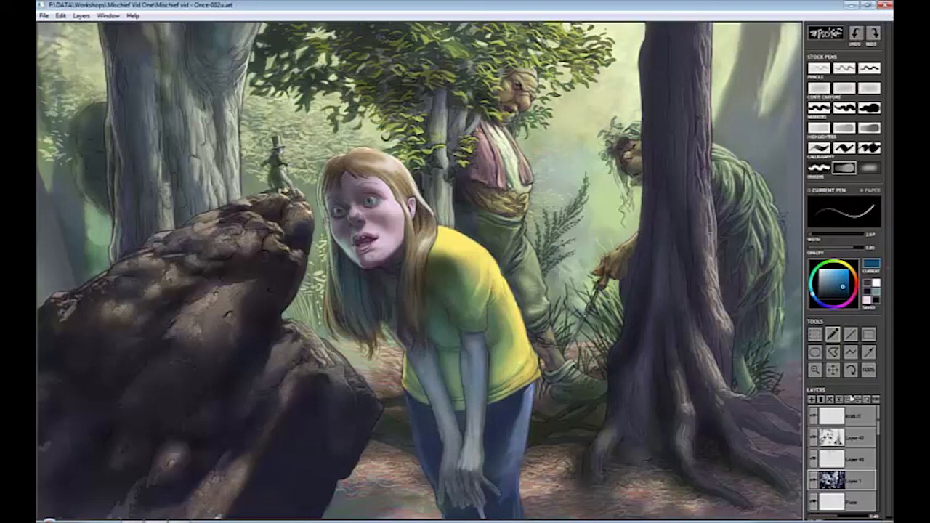
Draw a thin rim light along the girl's face, hair, shirt and jeans with a fine pencil in sampled pale tones and pale cyan.
left_click(616, 304, "alt")
left_click(844, 67)
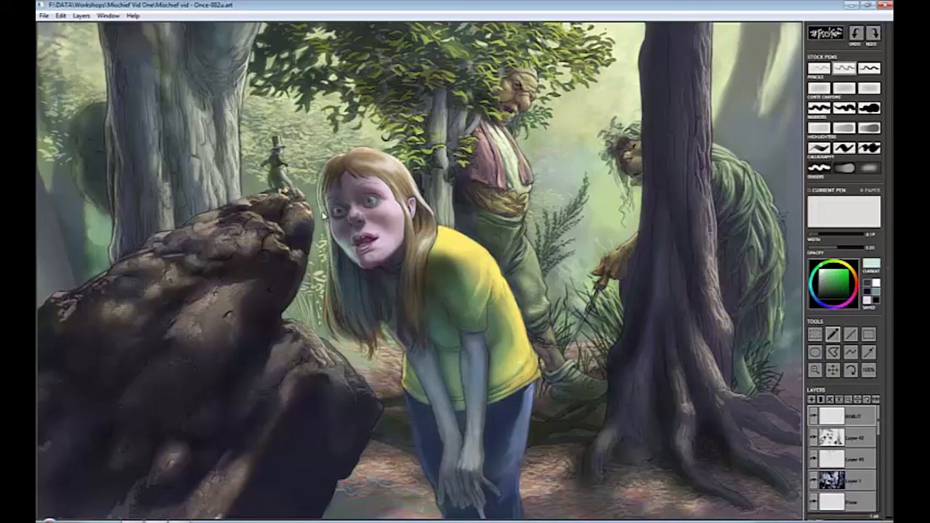
mouse_move(324, 212)
left_mouse_down()
mouse_move(333, 337)
mouse_move(331, 223)
left_mouse_up()
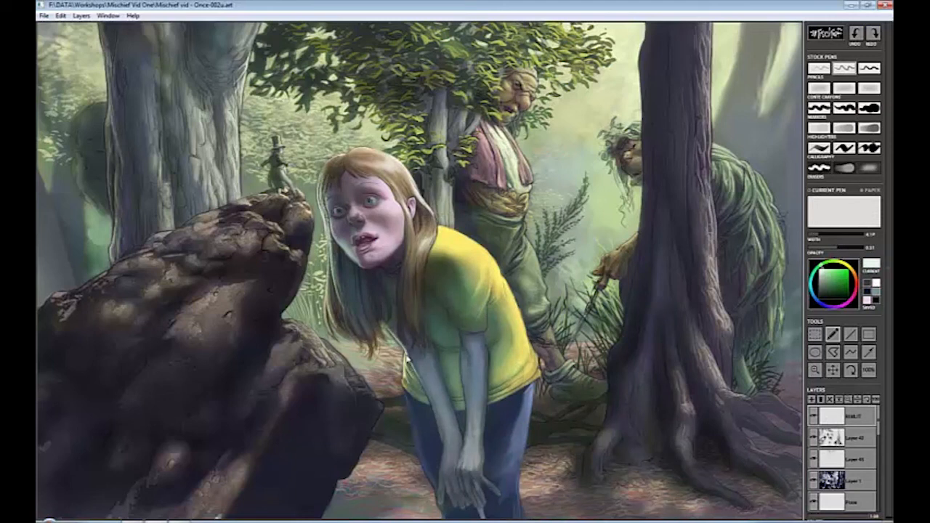
left_click(826, 280)
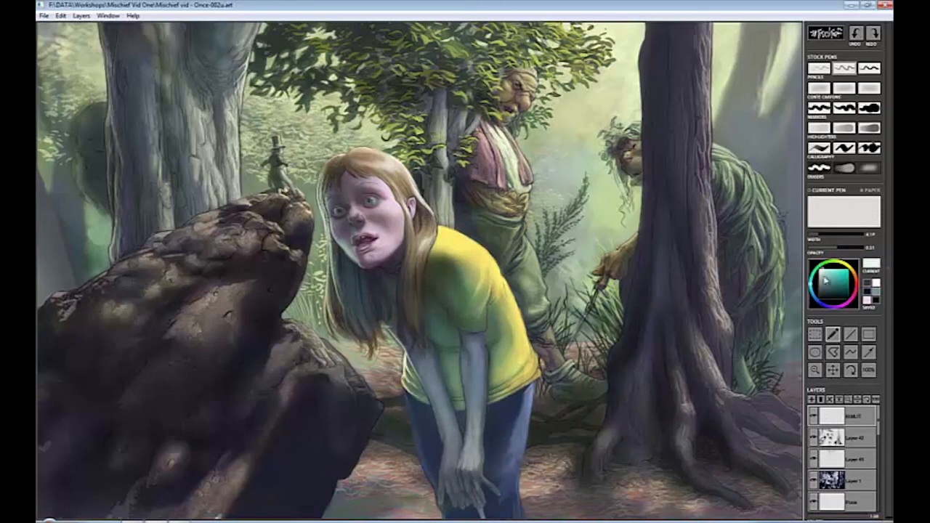
Brighten the girl's face and hair by erasing into the dark wash with a soft eraser at 0.41 opacity, undoing stray strokes.
key("e")
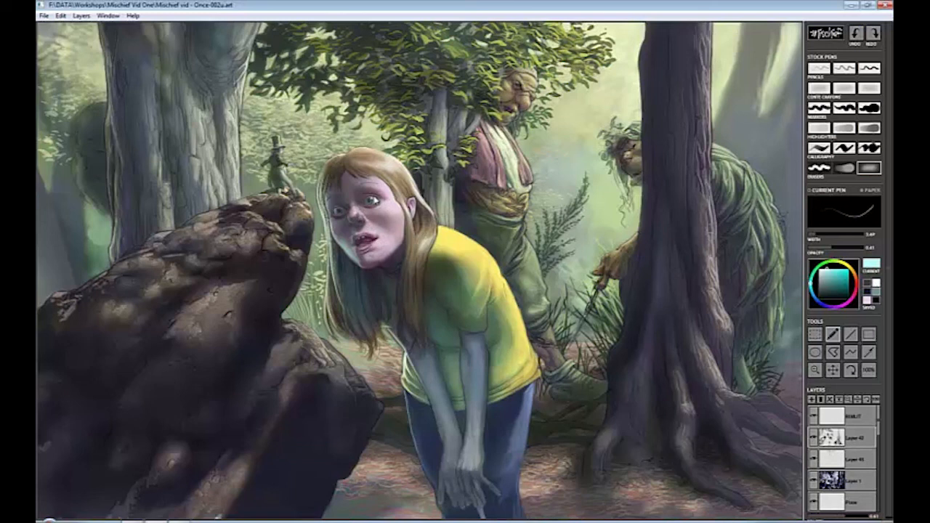
left_click(831, 480)
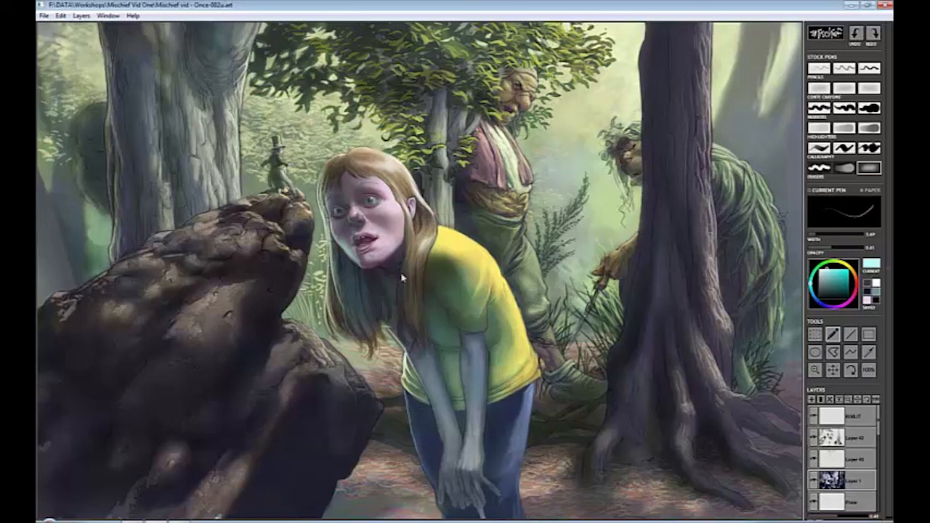
key("ctrl+z")
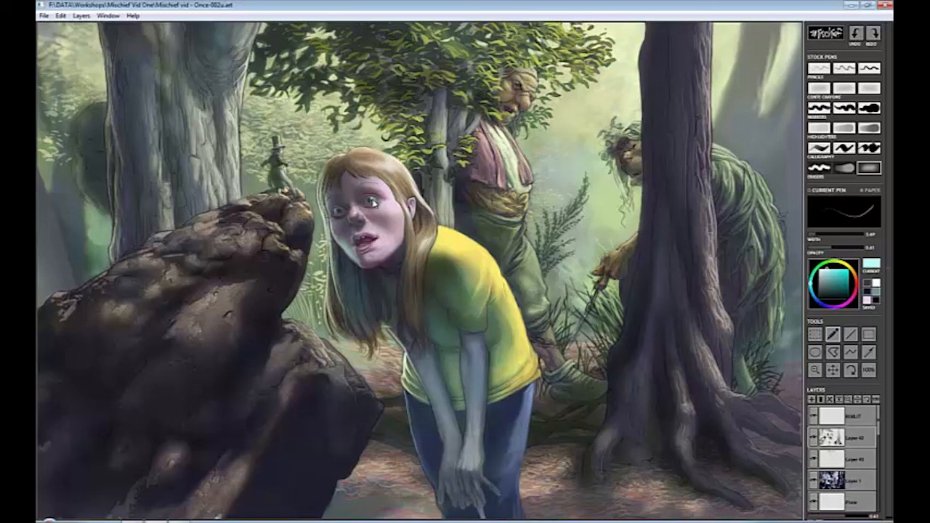
left_click_drag(817, 237, 826, 237)
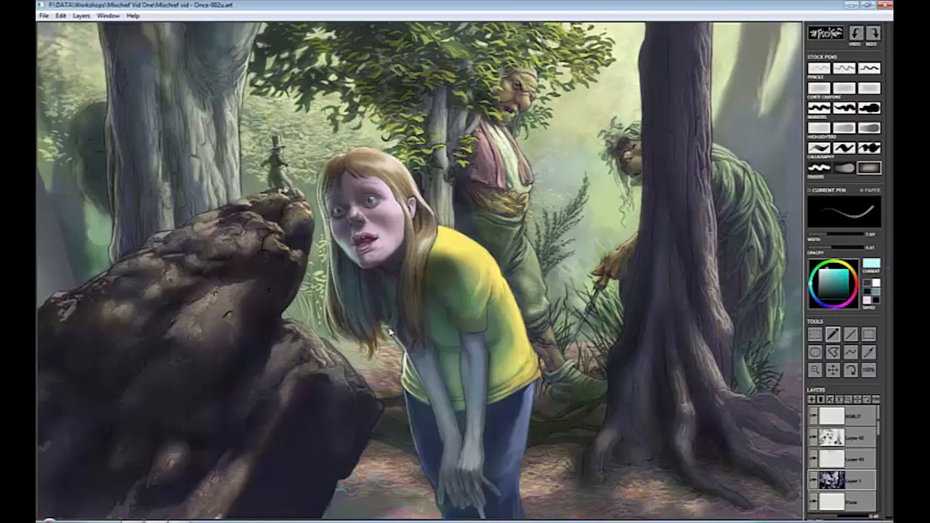
key("ctrl+z")
left_click(828, 277)
key("e")
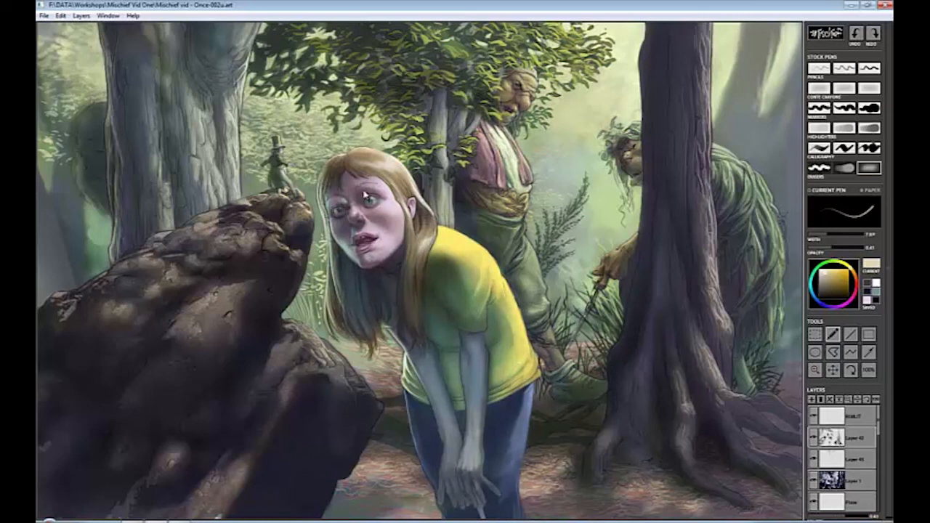
key("]")
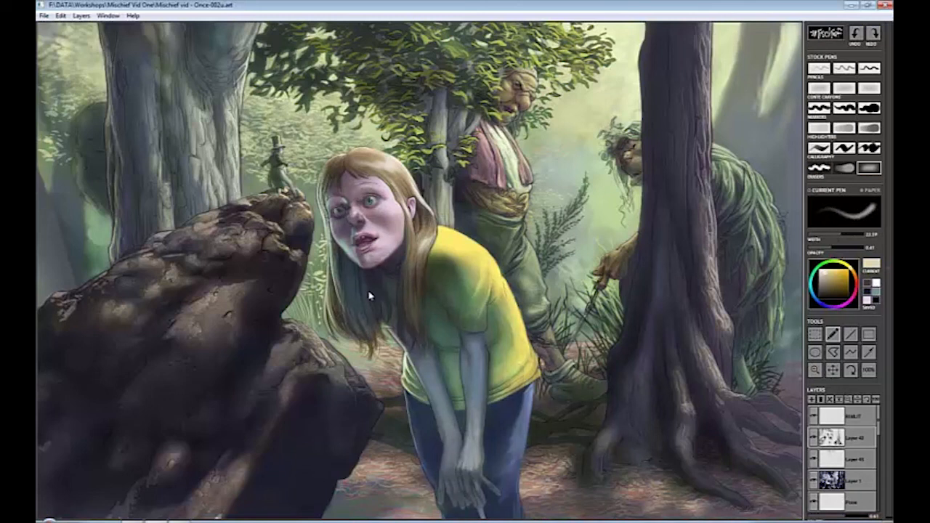
Lift light on the girl's face, arms and shirt in the dark wash on Layer 1 with a wider soft eraser at 0.41 opacity.
mouse_move(345, 242)
left_mouse_down()
mouse_move(349, 231)
mouse_move(385, 226)
mouse_move(371, 206)
mouse_move(363, 215)
left_mouse_up()
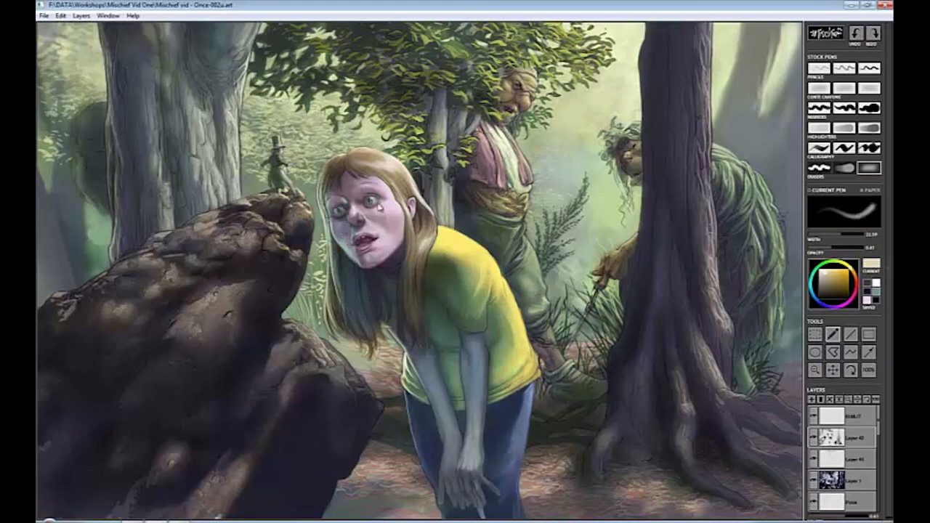
key("ctrl+Down")
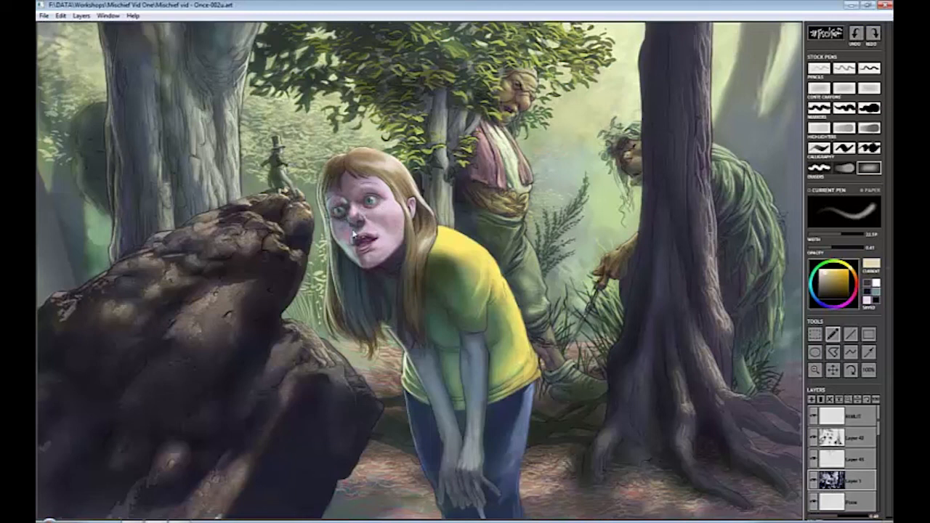
left_click_drag(377, 218, 386, 242)
left_click_drag(850, 235, 863, 236)
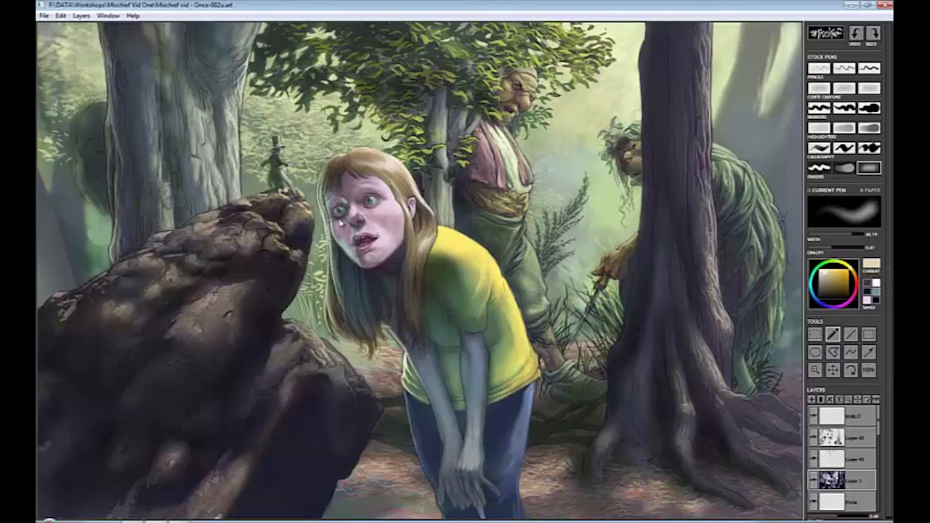
mouse_move(340, 189)
left_mouse_down()
mouse_move(371, 204)
mouse_move(348, 232)
mouse_move(372, 259)
mouse_move(367, 248)
left_mouse_up()
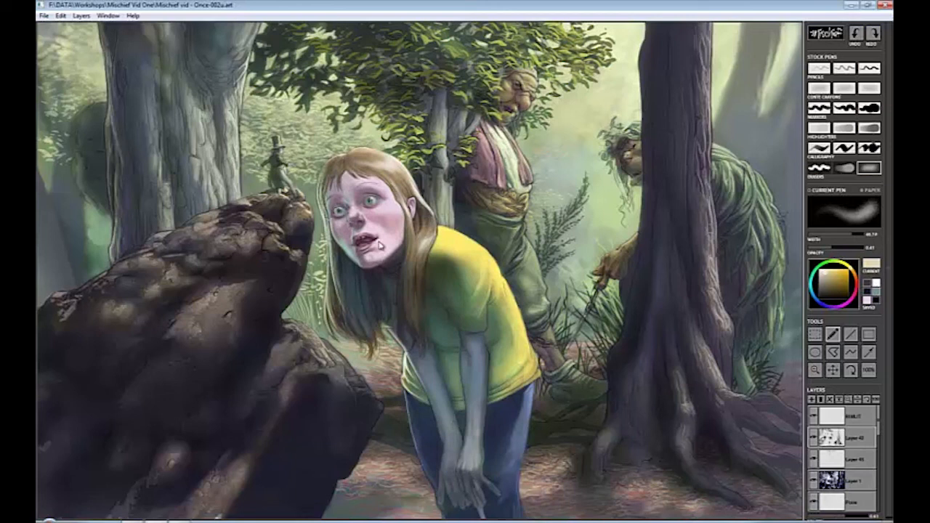
left_click(854, 480)
mouse_move(476, 423)
left_mouse_down()
mouse_move(477, 435)
mouse_move(477, 398)
left_mouse_up()
left_click_drag(513, 339, 520, 362)
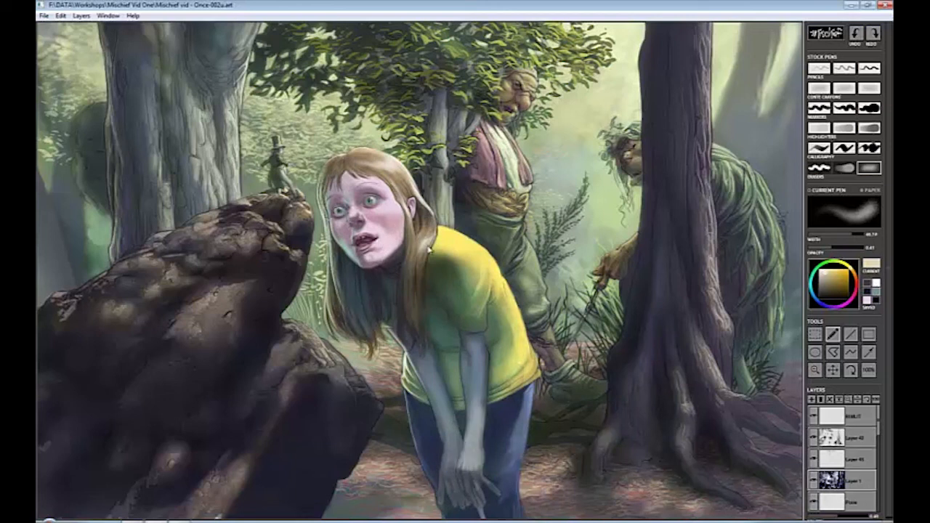
Shade around the girl's eyes and cheek with a dark blue highlighter at 0.20 opacity.
left_click(819, 128)
left_click(831, 291)
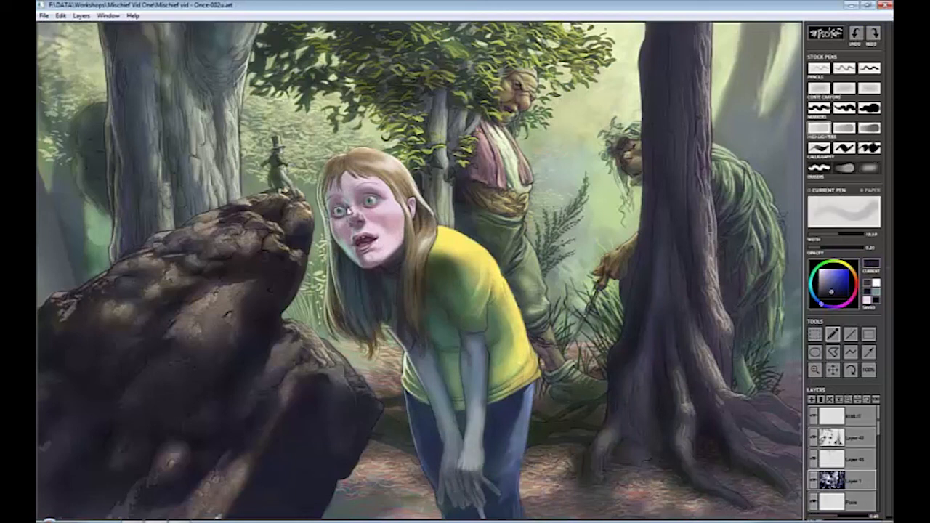
mouse_move(339, 227)
left_mouse_down()
mouse_move(346, 207)
mouse_move(349, 233)
mouse_move(365, 201)
left_mouse_up()
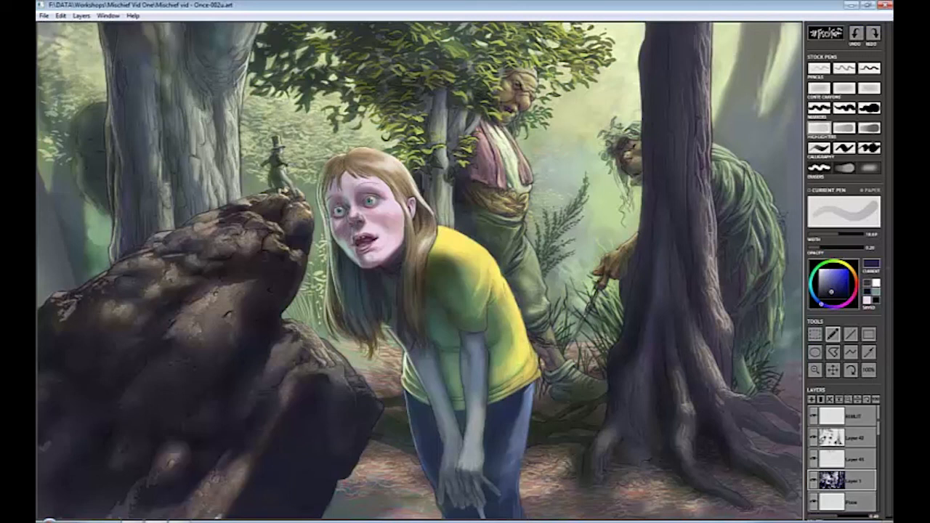
Glaze a muted brown over the girl's face on Layer 42 and soften the shading near the jaw with a soft eraser.
left_click(856, 438)
left_click(849, 268)
left_click(834, 290)
key("bracketright")
key("bracketright")
mouse_move(356, 186)
left_mouse_down()
mouse_move(372, 208)
mouse_move(349, 242)
mouse_move(372, 222)
mouse_move(391, 256)
mouse_move(396, 234)
mouse_move(399, 247)
left_mouse_up()
key("e")
mouse_move(398, 207)
left_mouse_down()
mouse_move(385, 192)
mouse_move(359, 218)
mouse_move(369, 248)
mouse_move(338, 220)
mouse_move(376, 260)
mouse_move(391, 254)
left_mouse_up()
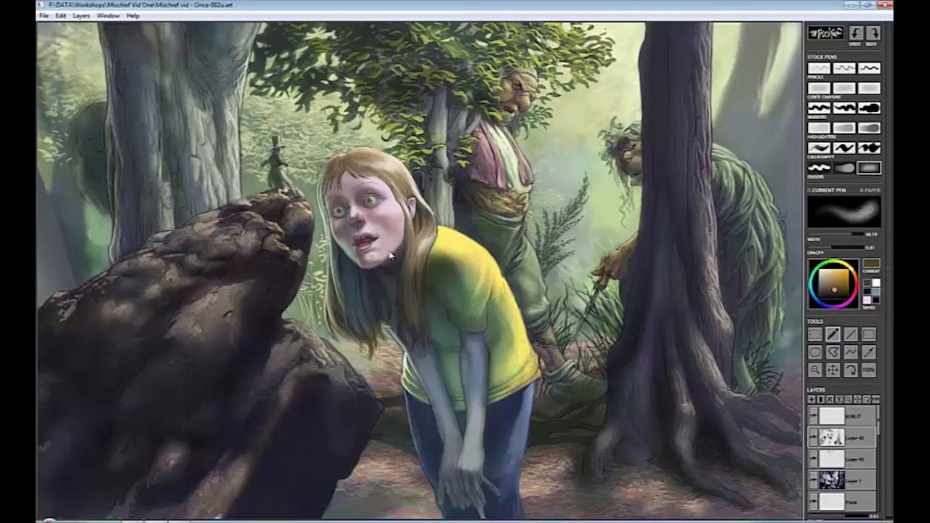
Erase fine strands of light into the girl's hair on Layer 1 and pick them out with a pale yellow conte crayon.
key("Down")
key("Down")
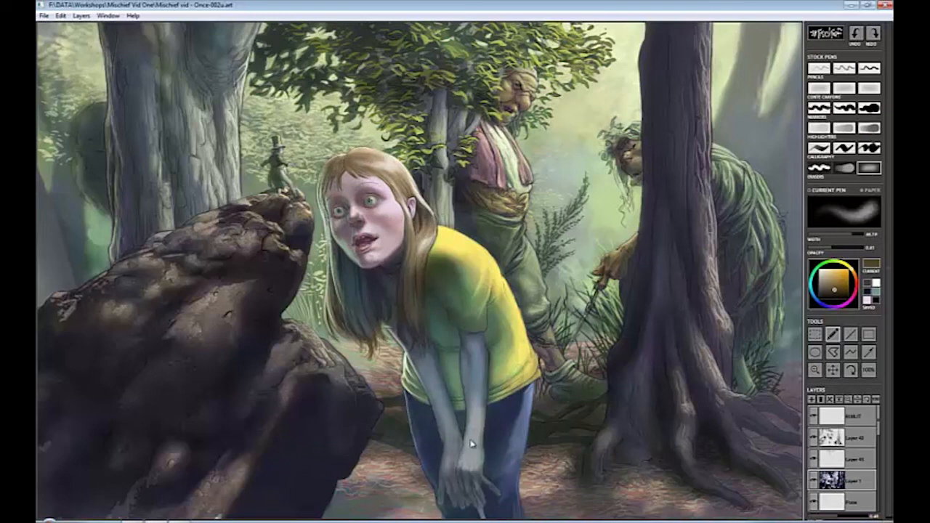
key("e")
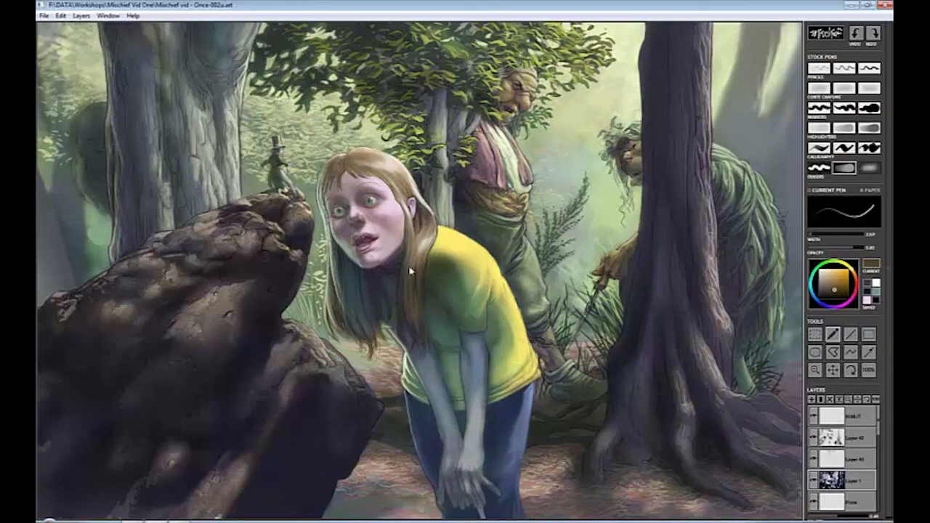
key("Up")
key("Up")
key("Up")
key("a")
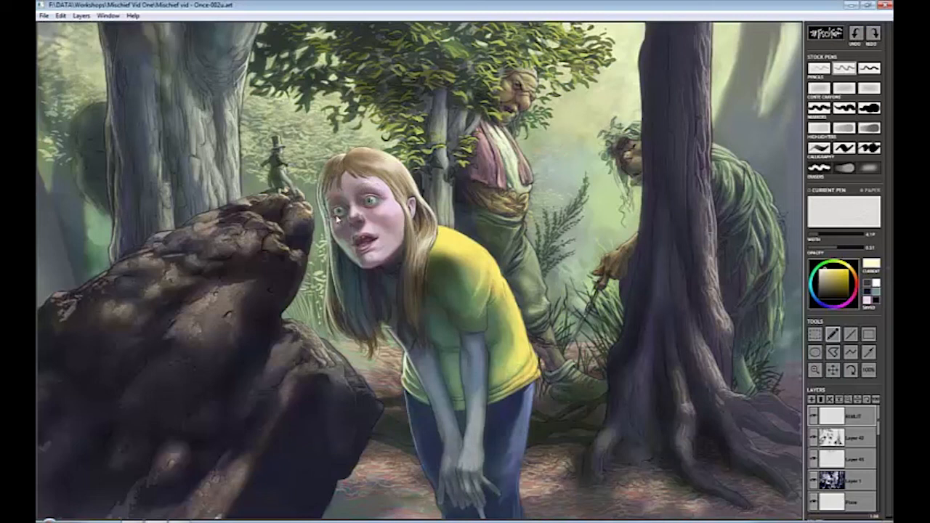
Paint pale yellow highlights along the shoulder, back and folds of the girl's shirt, trimming them with the eraser.
key("i")
left_click(449, 248)
left_click_drag(877, 423, 878, 469)
left_click(825, 268)
left_click(840, 106)
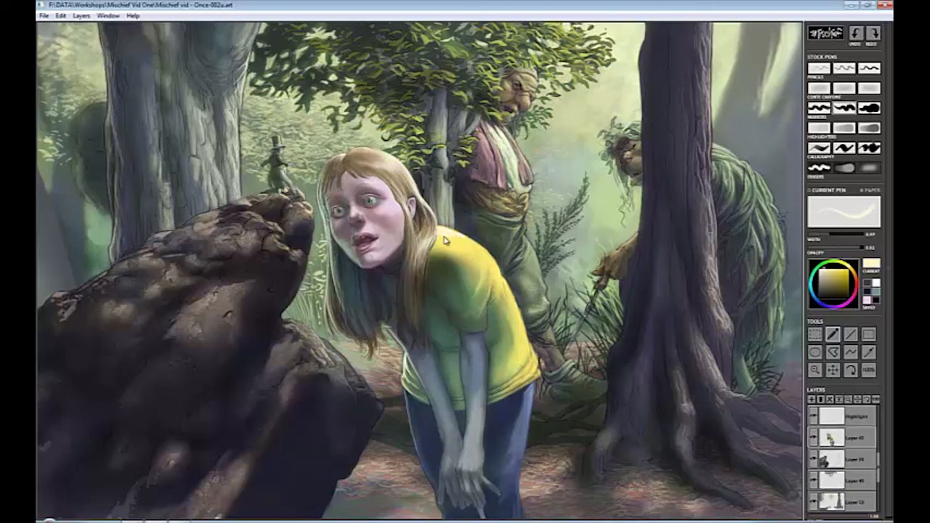
left_click(844, 88)
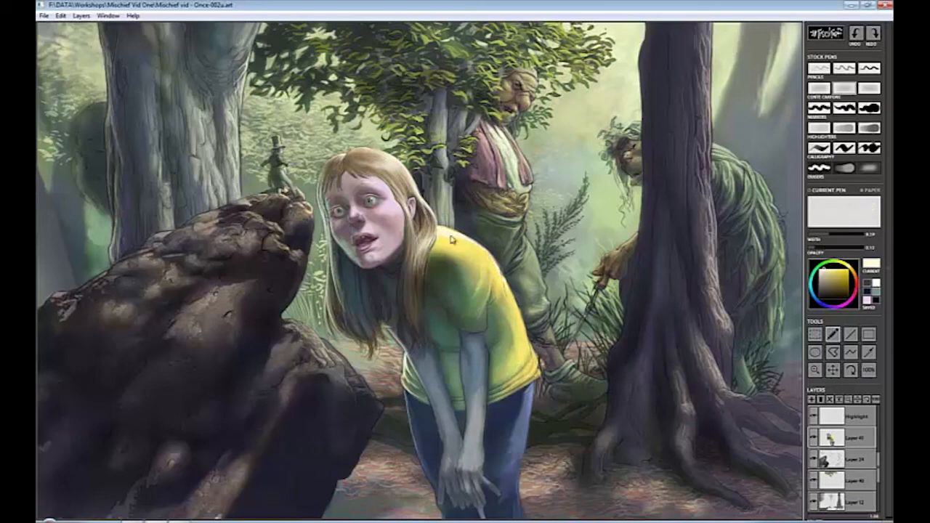
key("e")
key("b")
left_click(843, 108)
left_click_drag(508, 289, 521, 321)
key("e")
key("b")
Add a layer below DRAW 1 and glaze warm skin tones over the girl's arms and hands with a highlighter at 0.20 opacity.
scroll(843, 450, "up", 2)
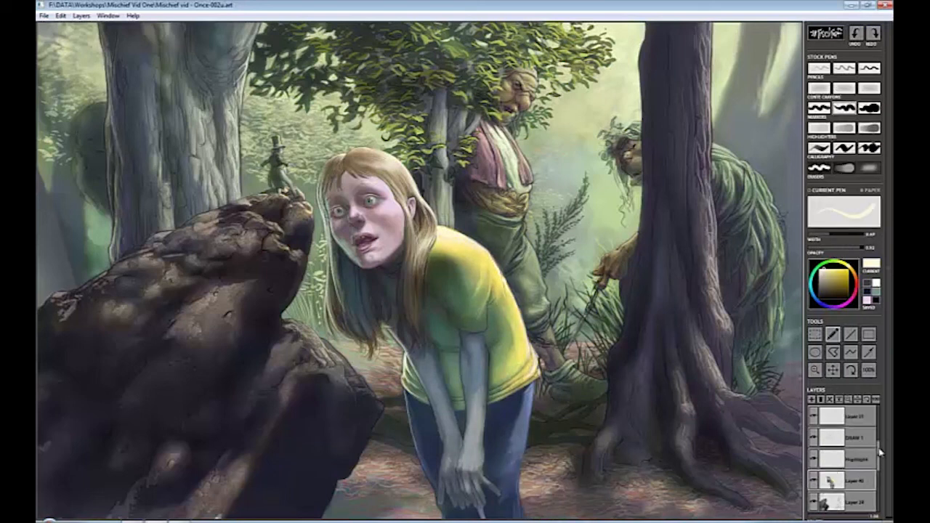
left_click(838, 400)
left_click(812, 399)
left_click(819, 127)
left_click(855, 275)
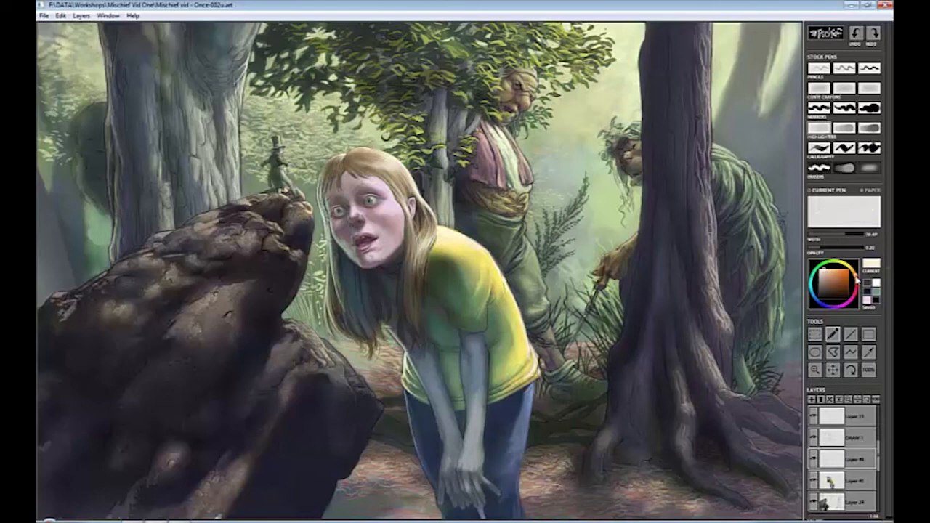
left_click(832, 275)
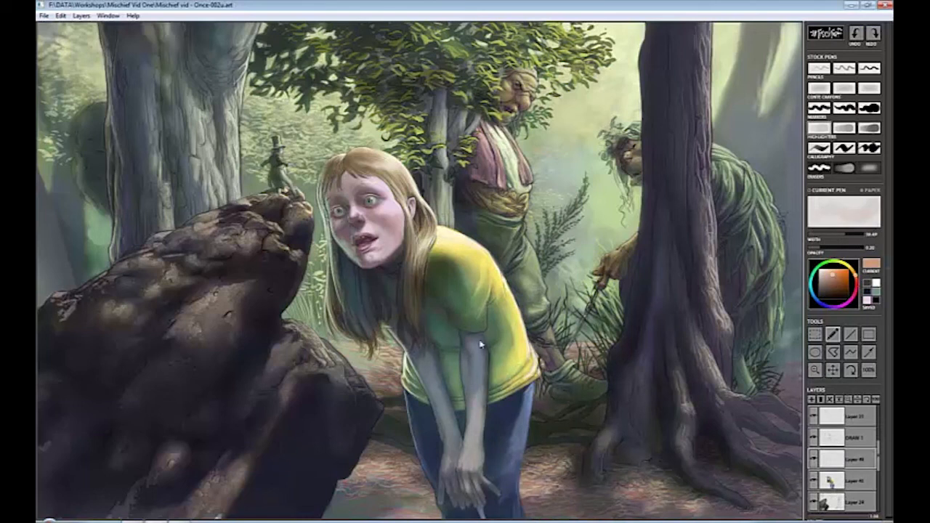
left_click(466, 351, "alt")
key("[")
key("[")
key("[")
key("[")
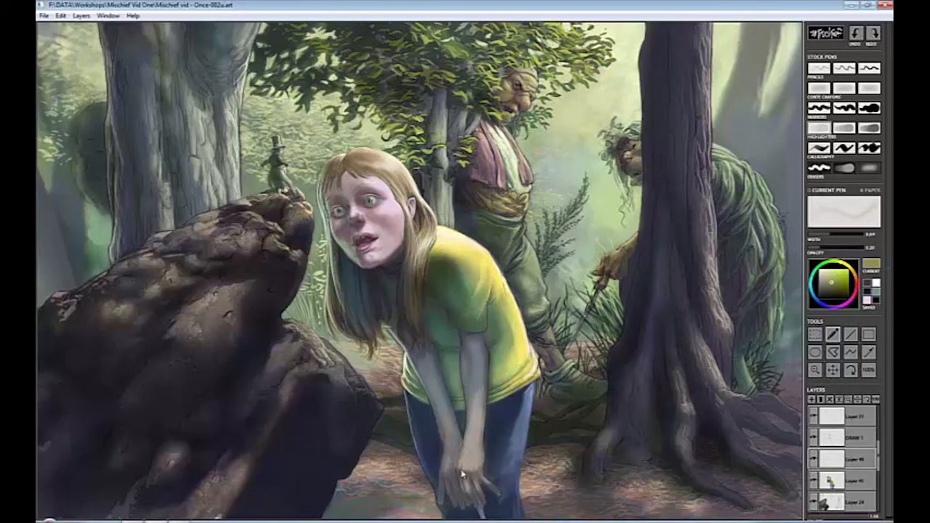
left_click(832, 290)
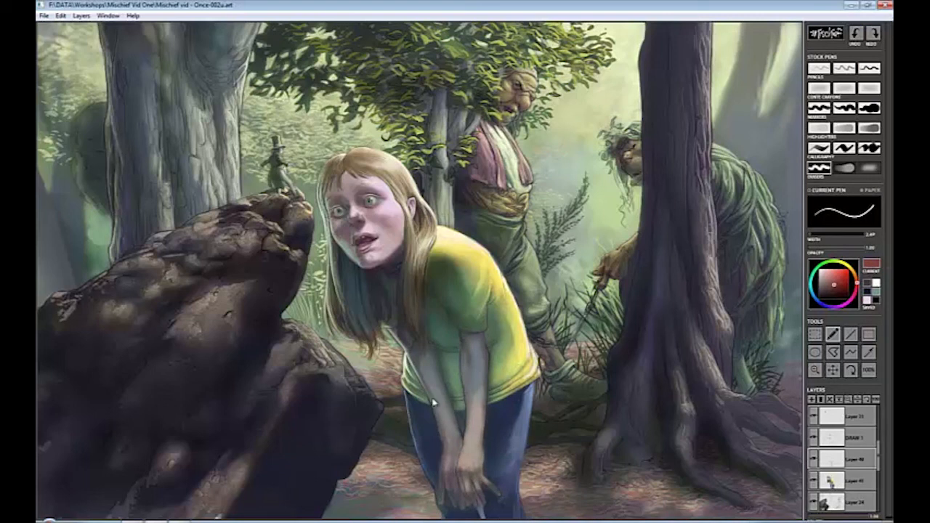
Deepen the shadows around the girl's arms, hands and jeans with a dark blue highlighter, undoing unwanted strokes.
scroll(879, 431, "up", 5)
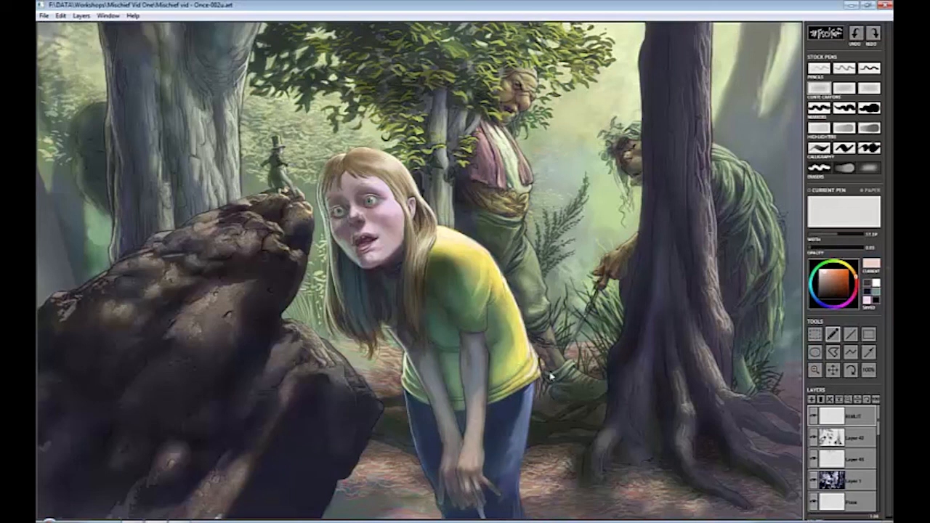
key("ctrl+z")
key("ctrl+z")
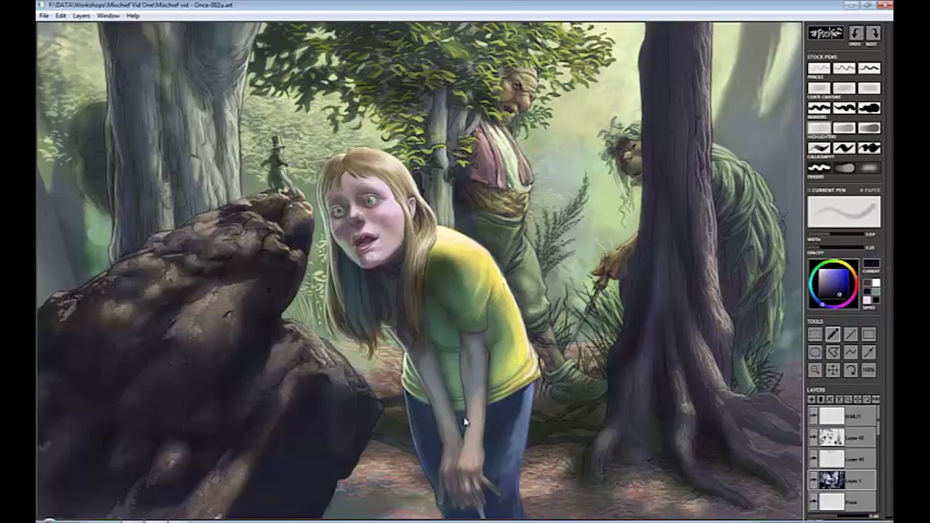
key("ctrl+z")
key("ctrl+z")
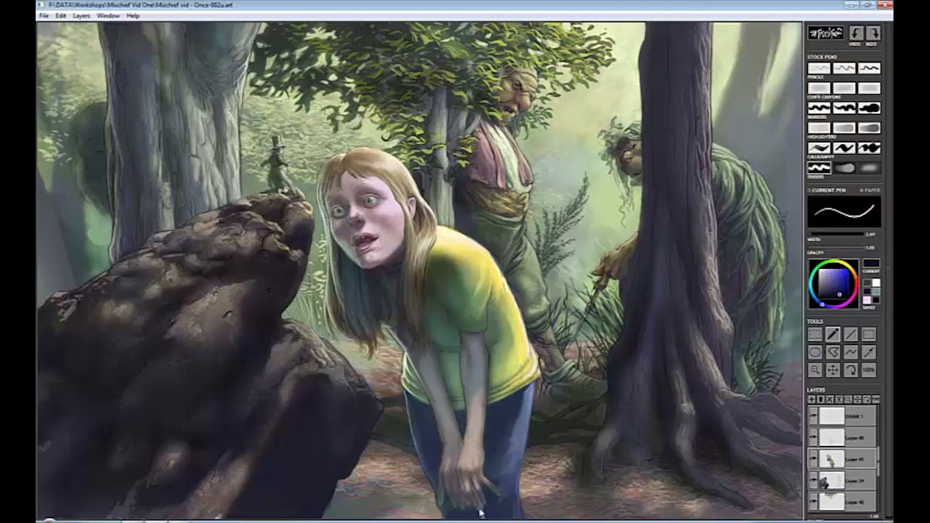
key("ctrl+z")
key("ctrl+z")
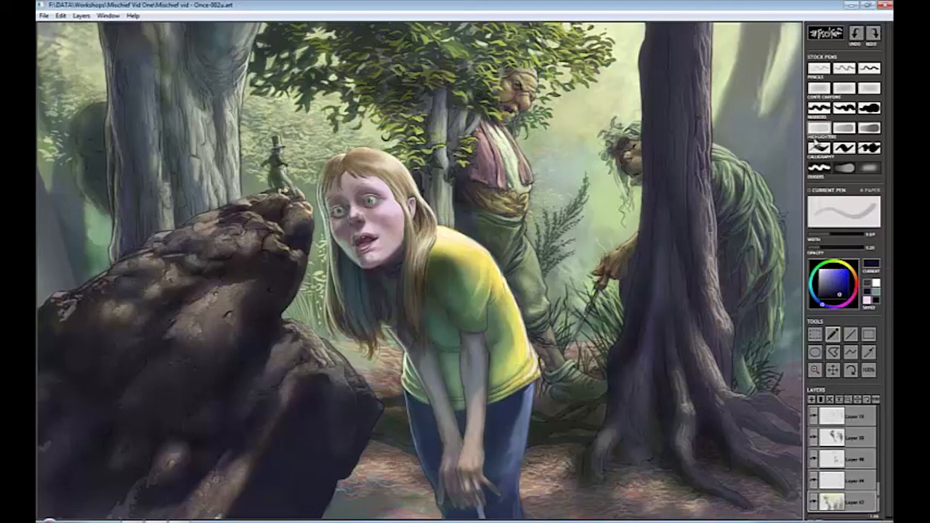
left_click(481, 501, "alt")
left_click(479, 503, "alt")
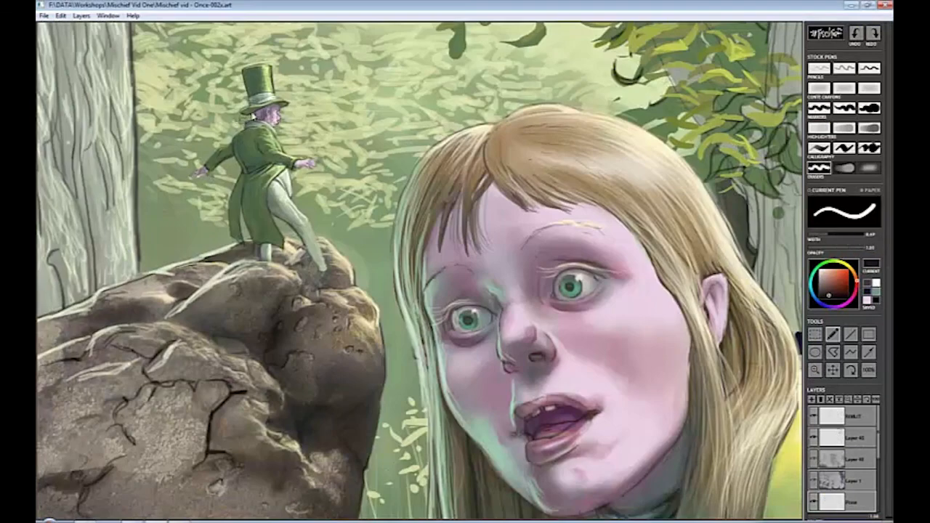
Paint reddish-orange hair under the small man's top hat, adding lighter orange strands with a fine pencil.
mouse_move(266, 115)
left_mouse_down()
mouse_move(240, 125)
mouse_move(275, 116)
mouse_move(273, 130)
left_mouse_up()
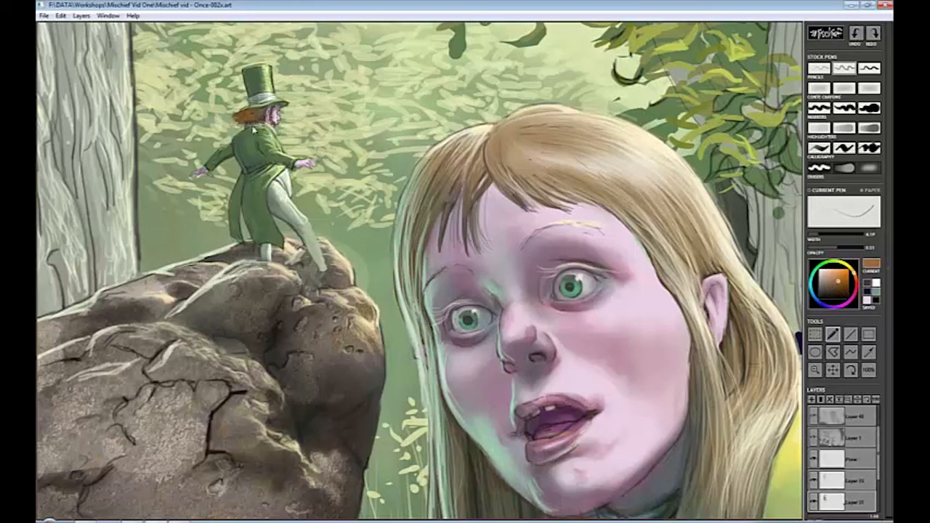
left_click(258, 114, "alt")
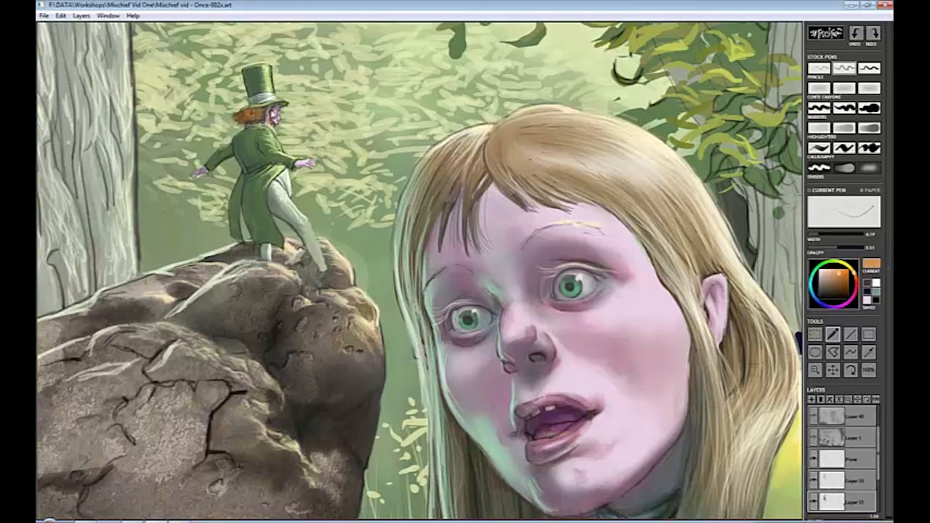
scroll(877, 460, "down", 1)
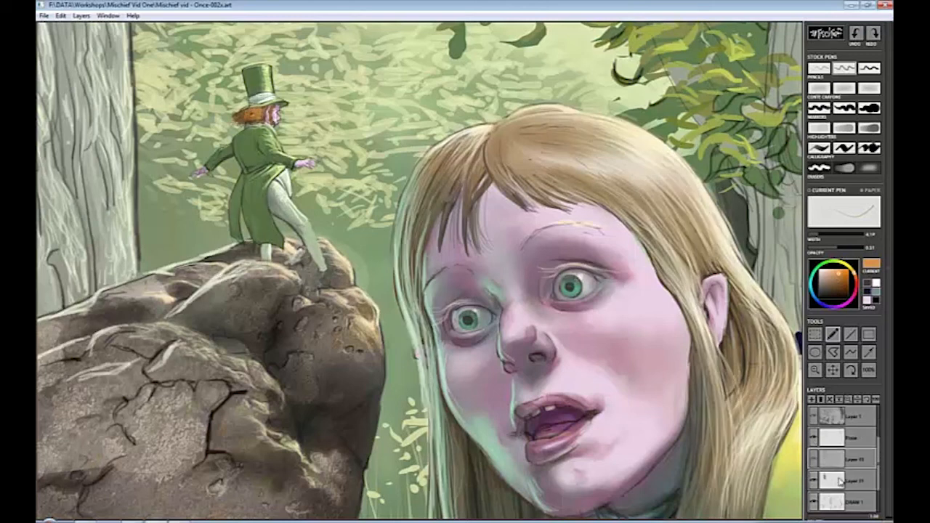
left_click(267, 118, "alt")
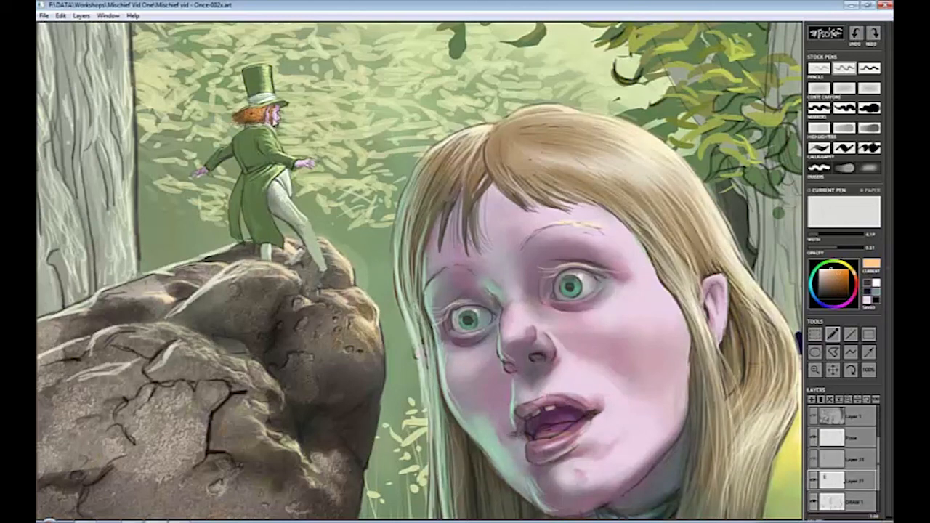
left_click(245, 120, "alt")
left_click(255, 134, "alt")
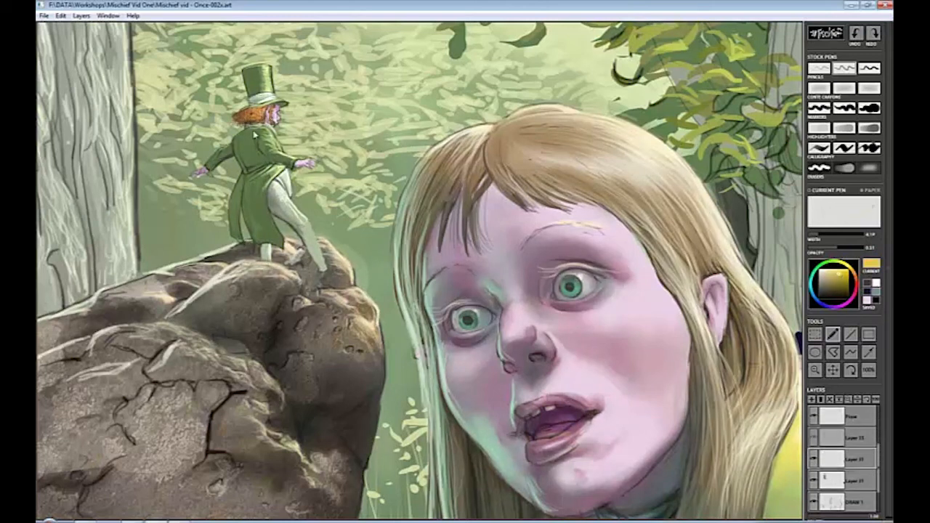
Draw fine yellow stripes down the back, tails and sleeves of the small man's green coat.
mouse_move(251, 130)
left_mouse_down()
mouse_move(248, 171)
mouse_move(245, 131)
mouse_move(241, 144)
mouse_move(255, 228)
left_mouse_up()
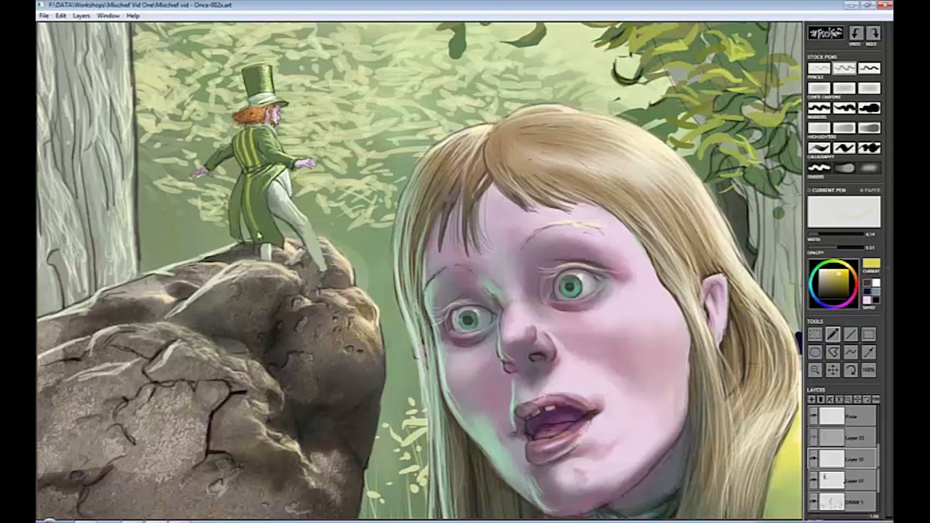
left_click_drag(259, 175, 264, 240)
left_click_drag(249, 180, 240, 231)
left_click_drag(241, 176, 233, 232)
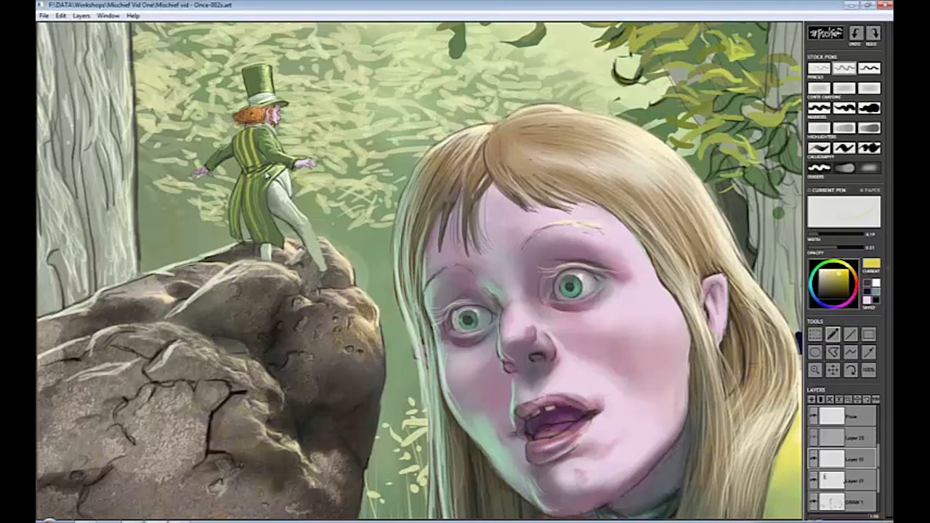
left_click_drag(264, 174, 270, 238)
left_click_drag(262, 200, 263, 241)
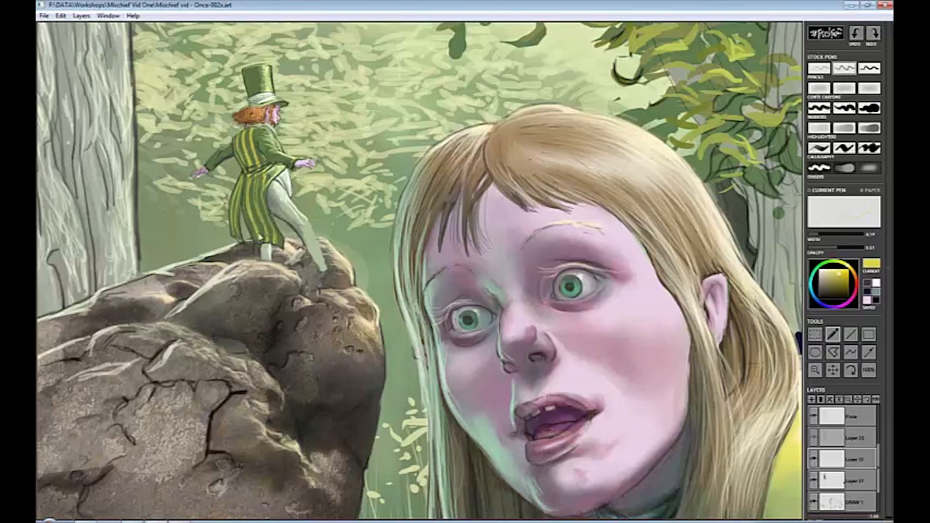
mouse_move(259, 174)
left_mouse_down()
mouse_move(259, 203)
mouse_move(238, 222)
left_mouse_up()
left_click_drag(266, 153, 291, 165)
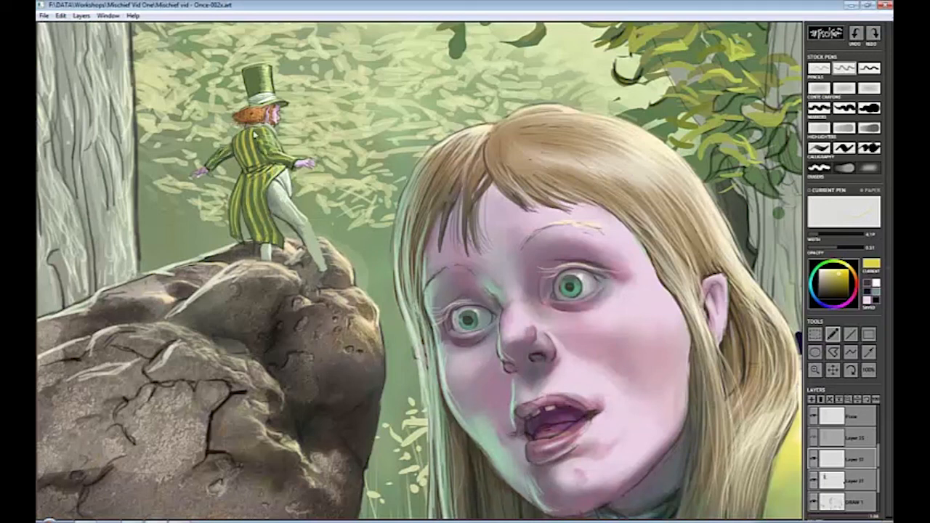
left_click_drag(266, 193, 275, 237)
Paint light orange strands into the small man's hair and pale pink highlights on his face with a fine pencil.
key("e")
left_click(814, 439)
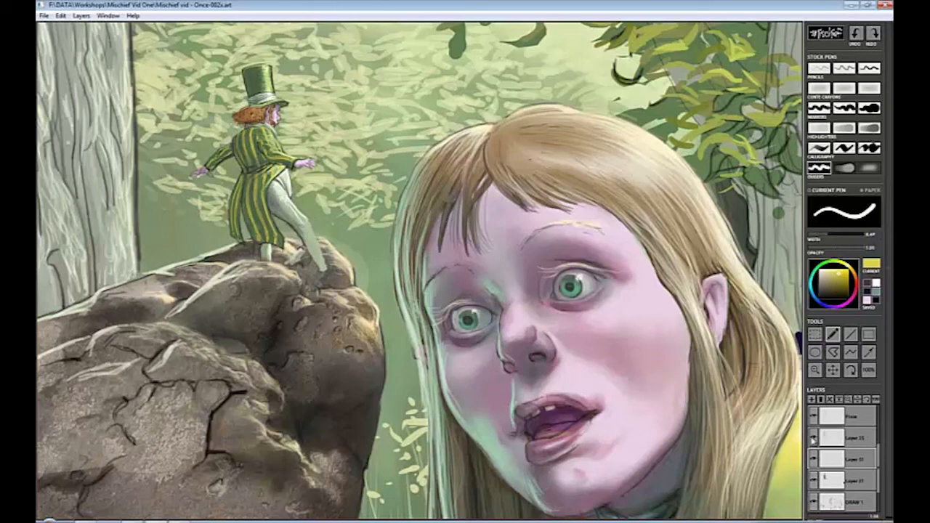
left_click(869, 168)
left_click(816, 235)
left_click(824, 438)
left_click_drag(264, 109, 269, 120)
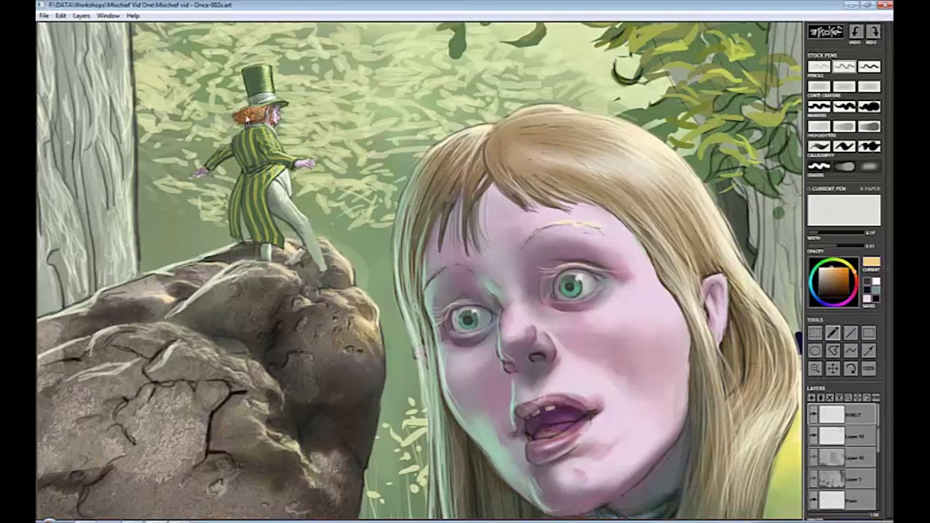
left_click(308, 162, "alt")
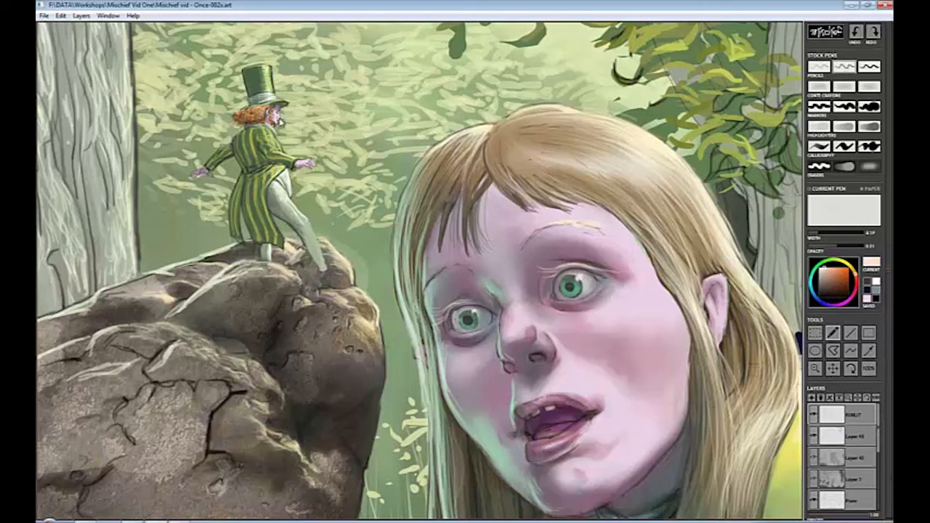
left_click_drag(269, 111, 271, 120)
Add fine cream highlights to the small man's trousers and hat band.
left_click(260, 215, "alt")
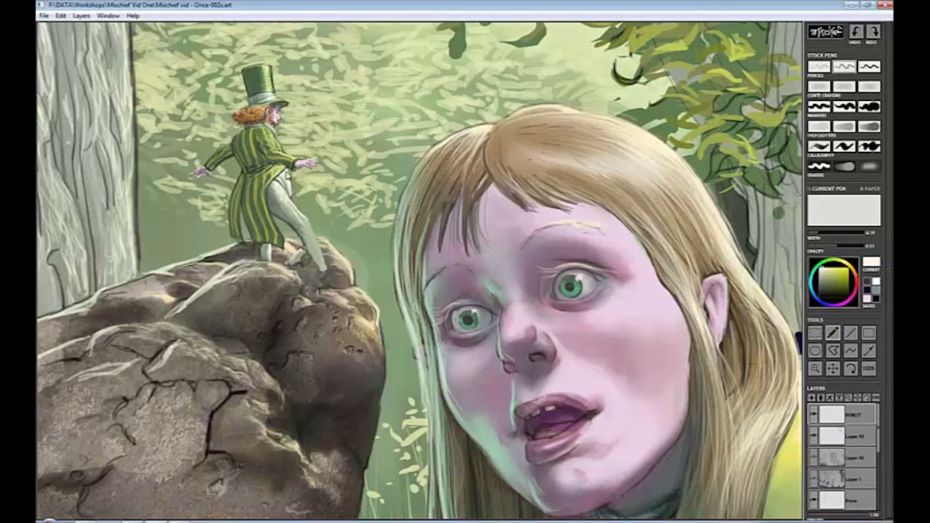
key("e")
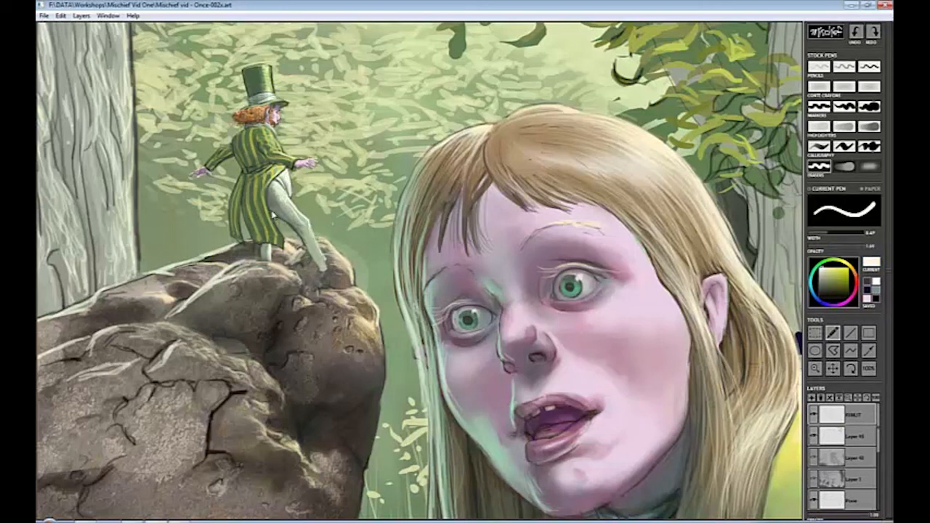
key("e")
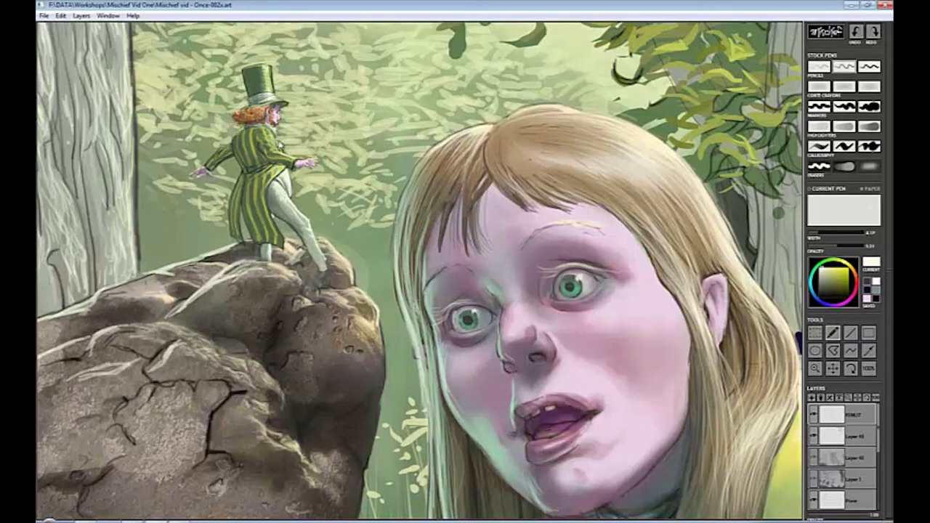
left_click(270, 109, "alt")
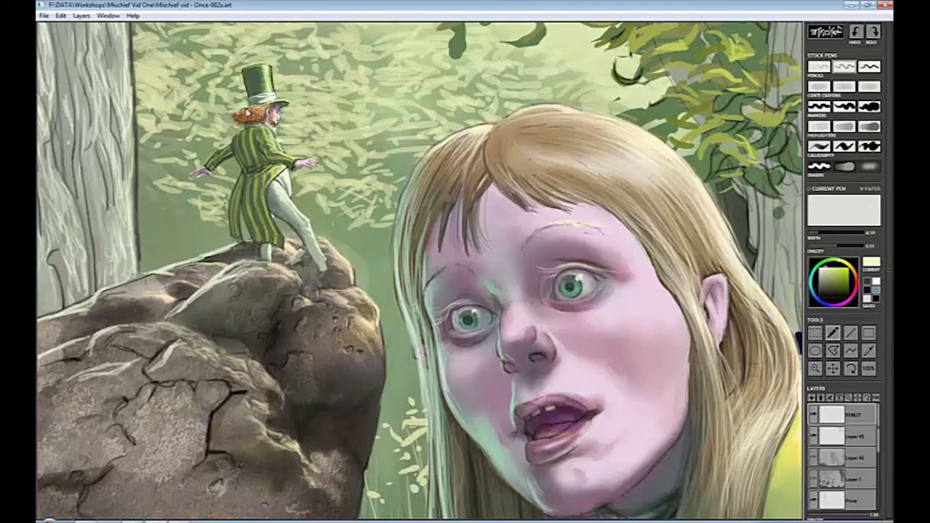
Paint a dark green shoe on the small man's front foot with a marker.
scroll(881, 447, "down", 3)
left_click(322, 276, "alt")
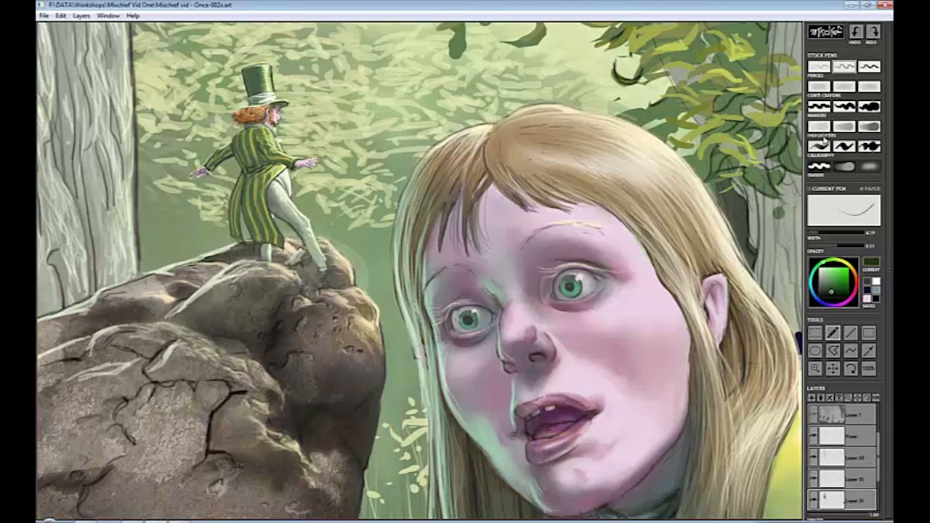
left_click(820, 106)
left_click_drag(317, 270, 345, 293)
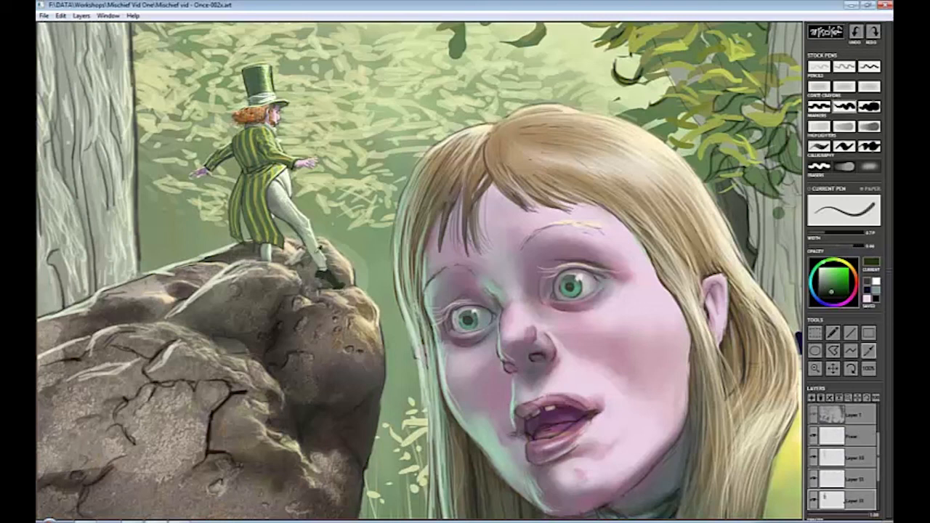
Lighten the small man's trousers and paint cream gloves and cuffs on his hands with the marker.
left_click(315, 262, "alt")
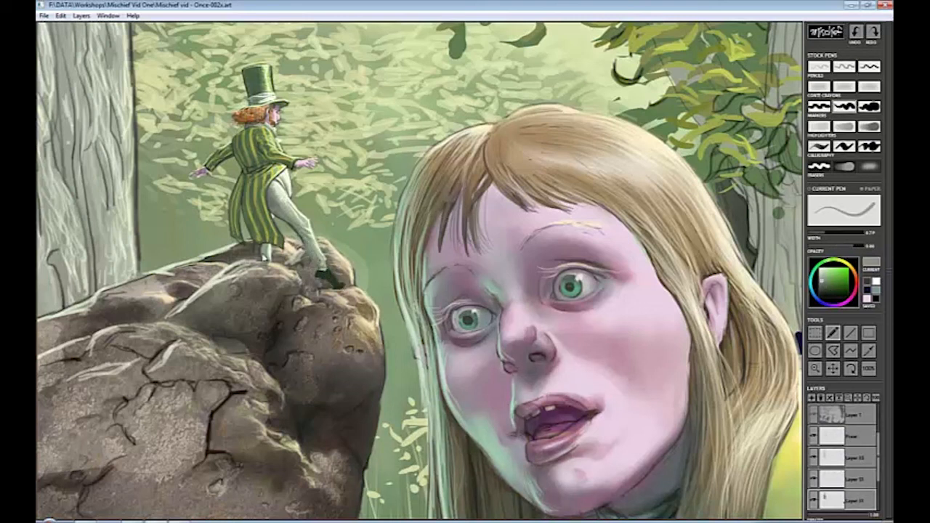
left_click(266, 254, "alt")
left_click_drag(294, 171, 305, 181)
left_click_drag(202, 175, 211, 168)
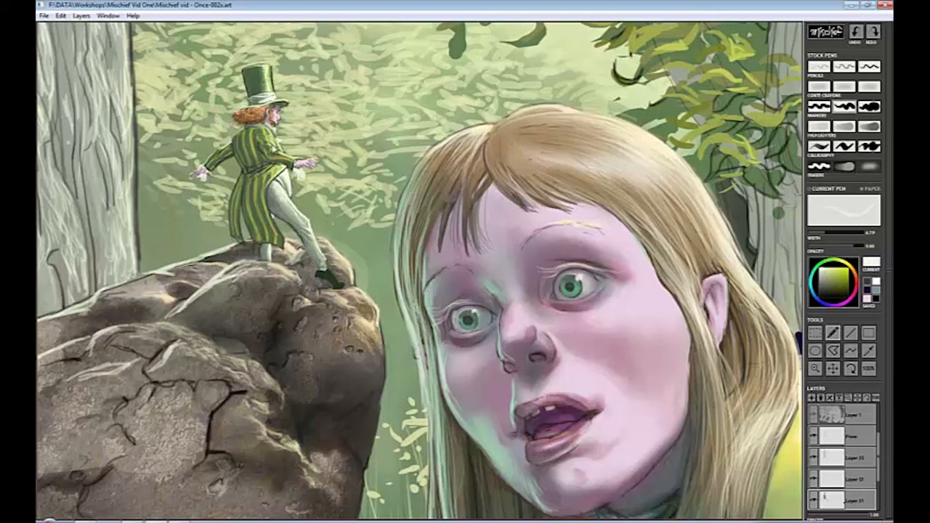
Refine the small man's front shoe with fine dark lines and pale green highlights, and add cream lace at his cuffs.
left_click(253, 198, "alt")
left_click(819, 165)
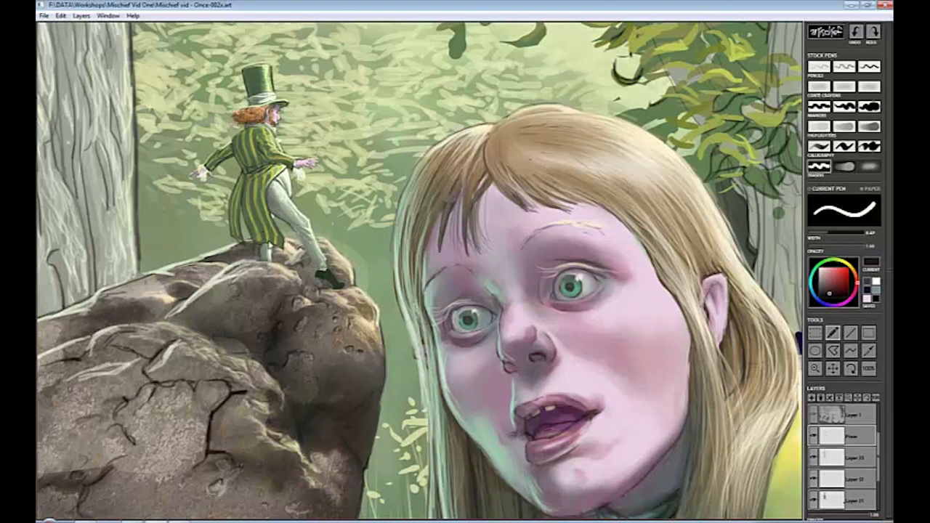
left_click(844, 66)
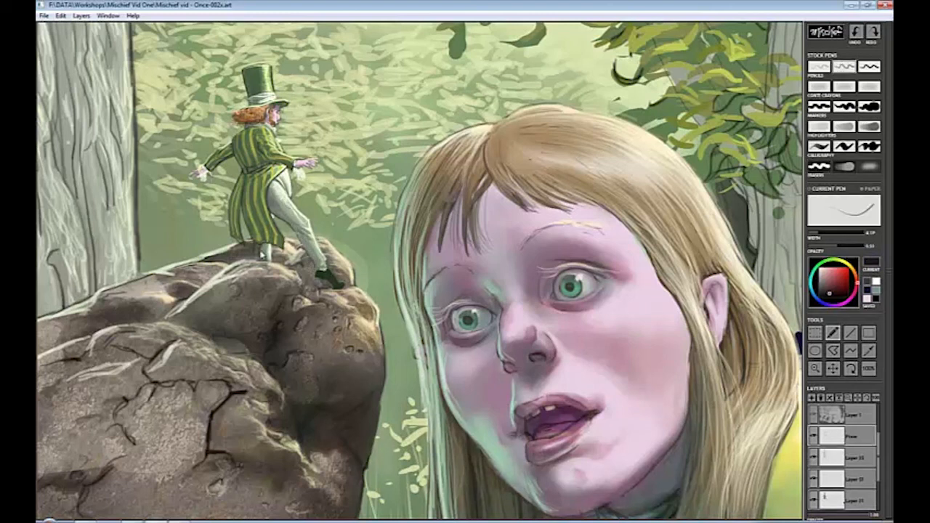
left_click_drag(325, 286, 345, 288)
left_click(326, 277, "alt")
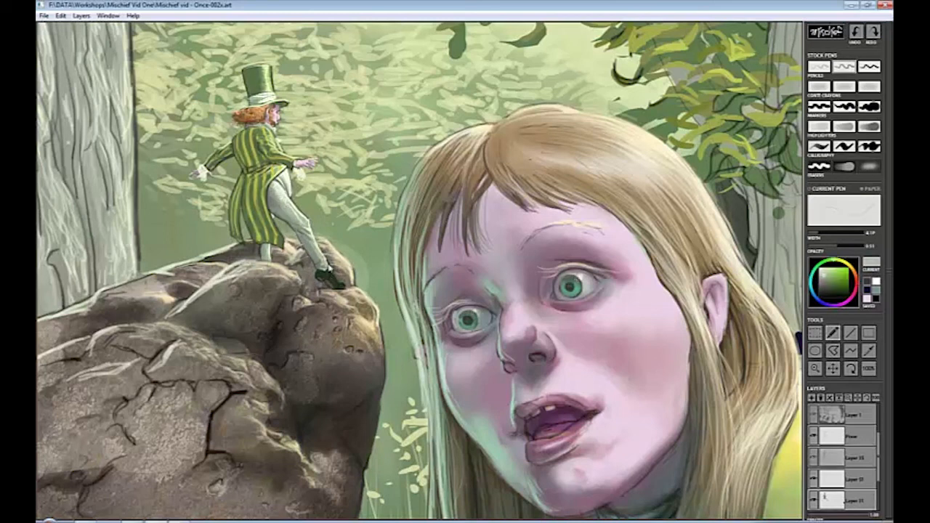
left_click(333, 276, "alt")
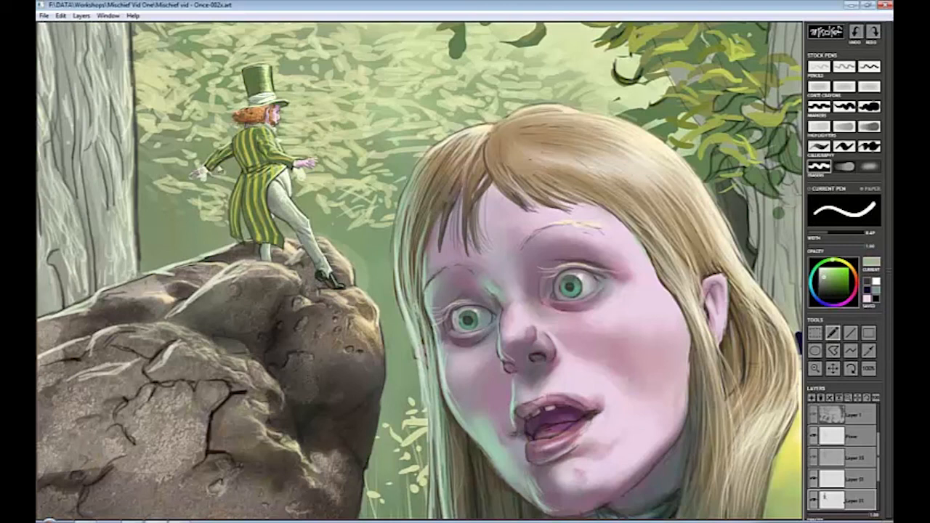
key("ctrl+v")
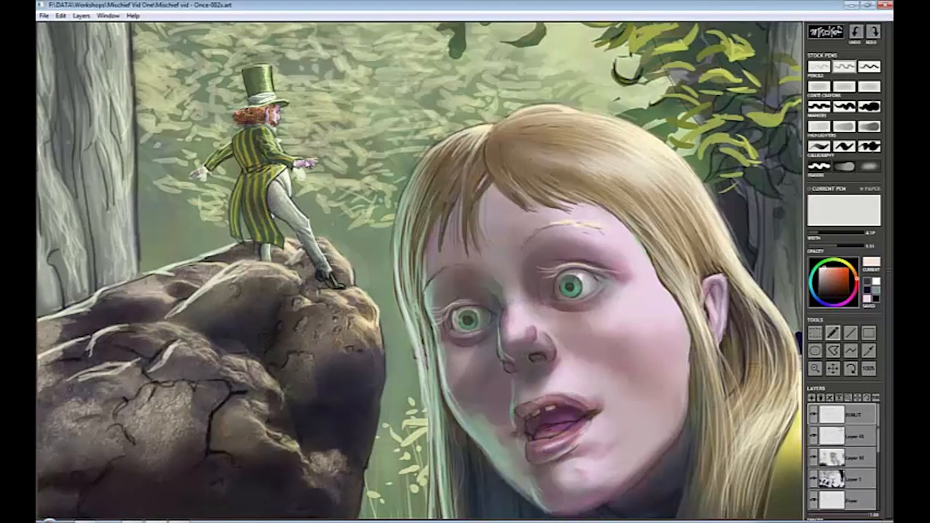
left_click(303, 174, "alt")
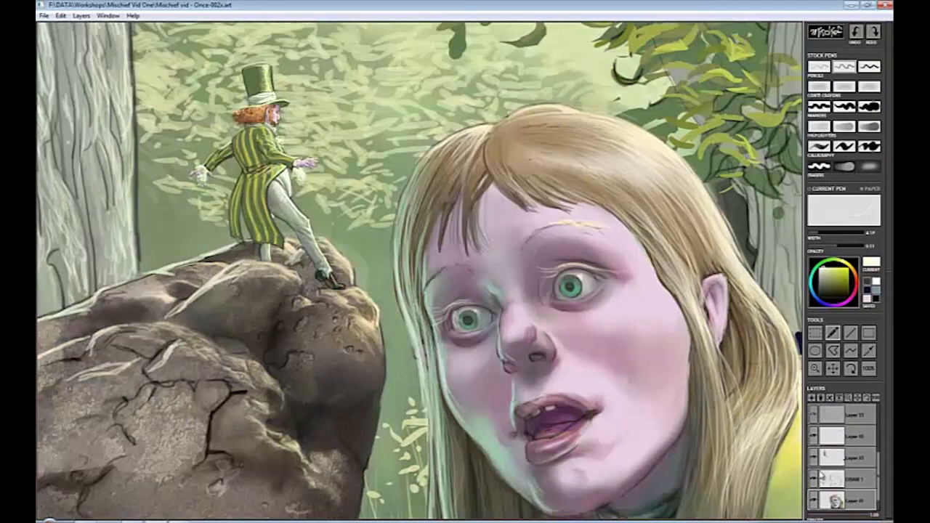
Deepen the girl's eye rim, open mouth and nose bridge shadow with plum and dark purple tones.
left_click(837, 287)
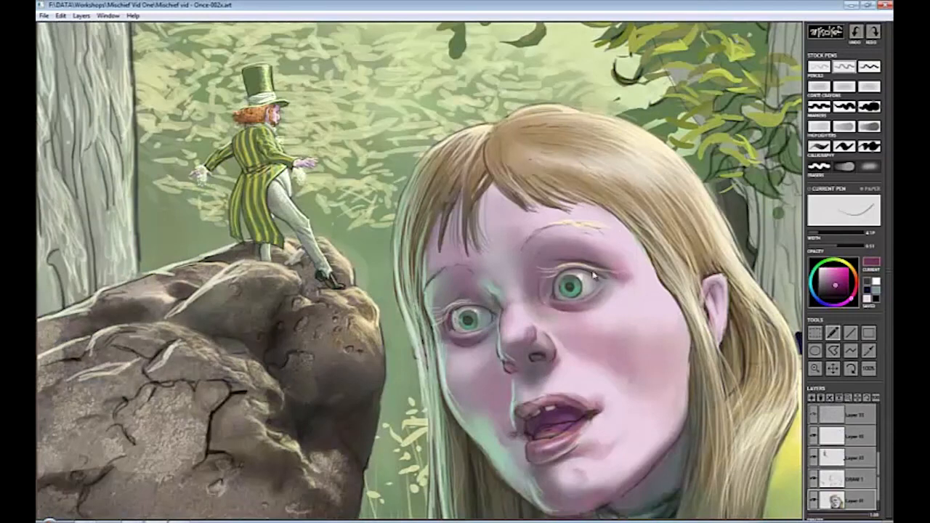
left_click(570, 415, "alt")
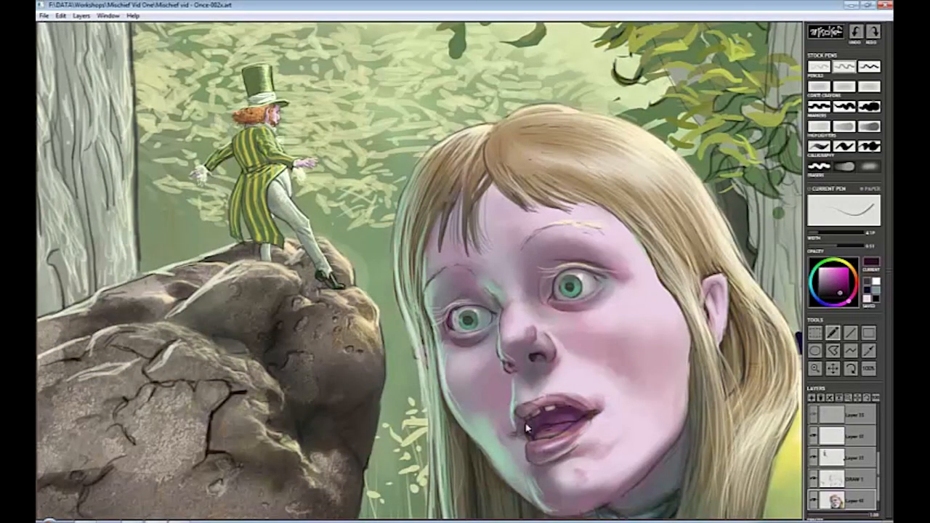
key("2")
left_click_drag(531, 420, 552, 422)
left_click(519, 283, "alt")
left_click_drag(496, 304, 494, 307)
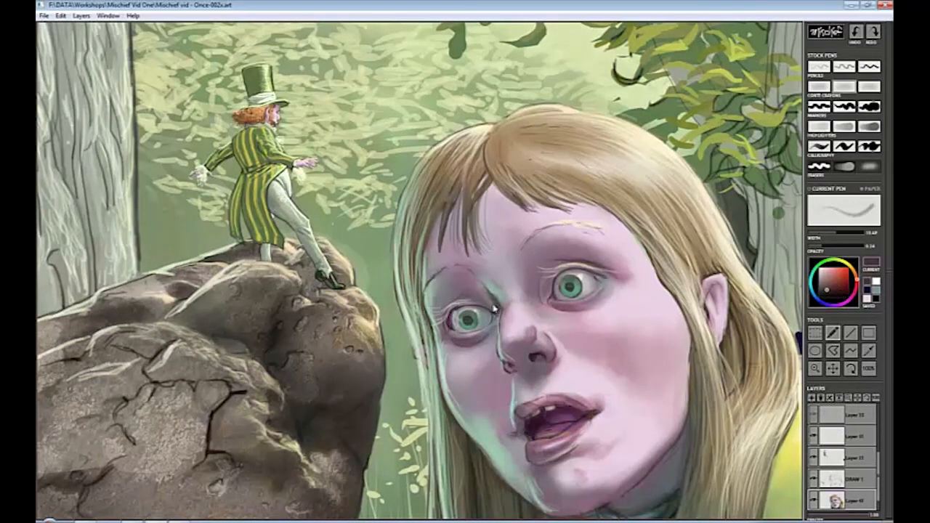
left_click(555, 460, "alt")
Show the shadow layer and add fine pale teal rim light around the girl's shaded eyebrow on the rim light layer.
left_click(813, 457)
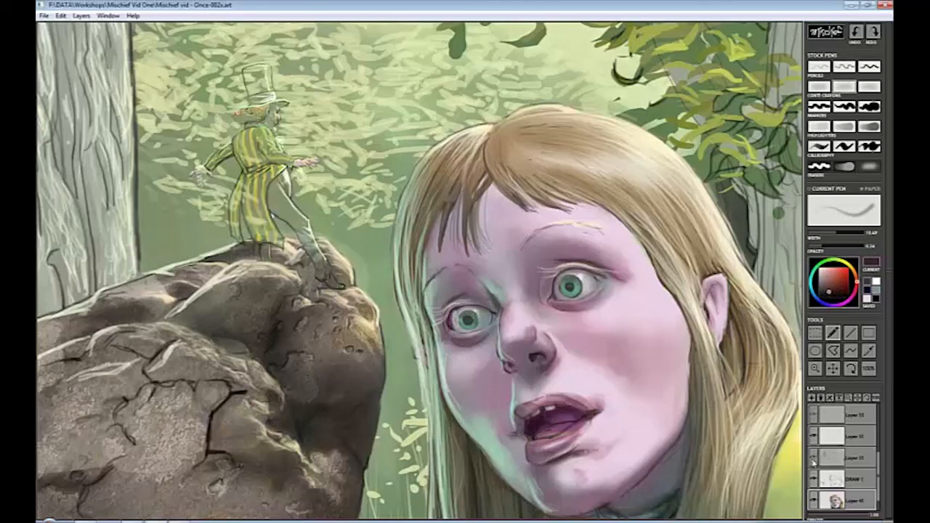
left_click(813, 459)
left_click_drag(877, 476, 878, 438)
left_click(841, 412)
left_click(869, 166)
left_click(813, 479)
left_click(500, 312, "alt")
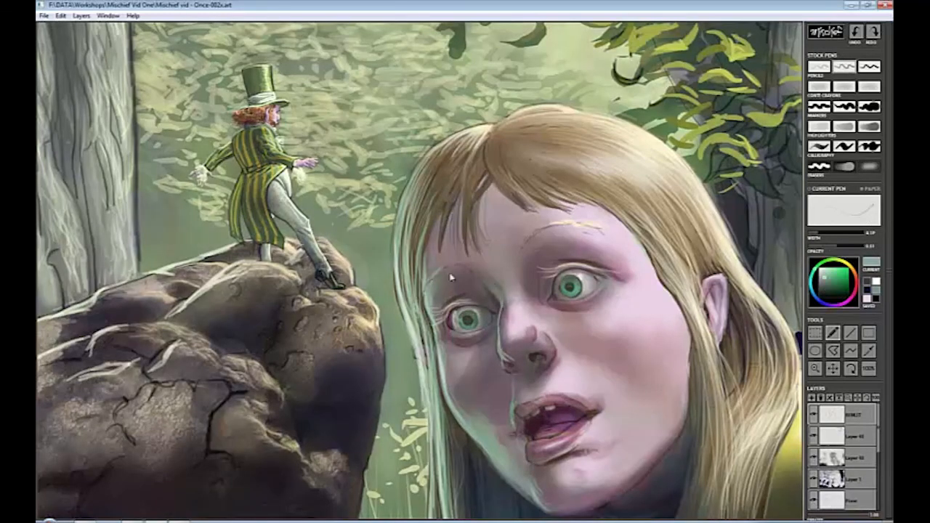
Hide the shadow layer and draw fine grey and mint green details into the girl's irises.
left_click(813, 479)
left_click_drag(877, 456, 878, 479)
left_click(847, 500)
left_click(565, 280, "alt")
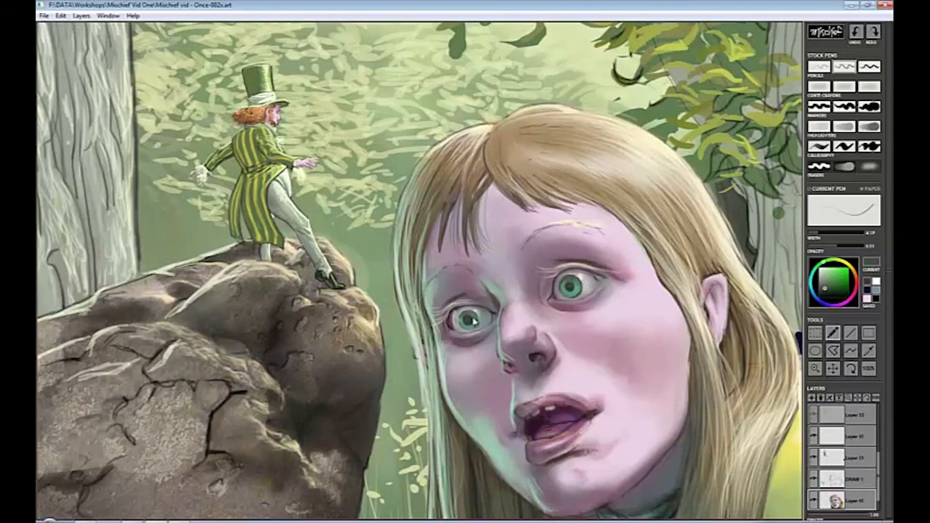
left_click(572, 292, "alt")
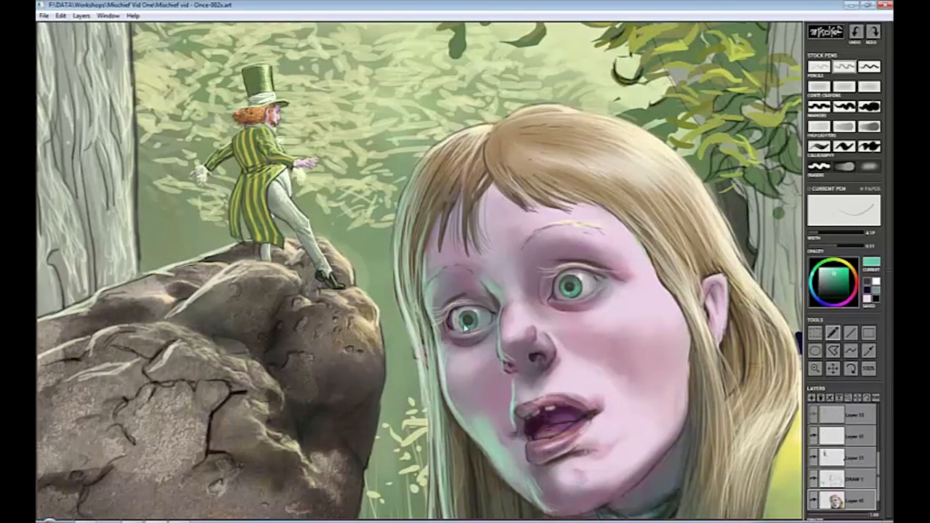
Show the shadow layer again and darken the girl's pupils and iris edges with dark green.
left_click(813, 479)
scroll(843, 458, "down", 1)
left_click(570, 283, "alt")
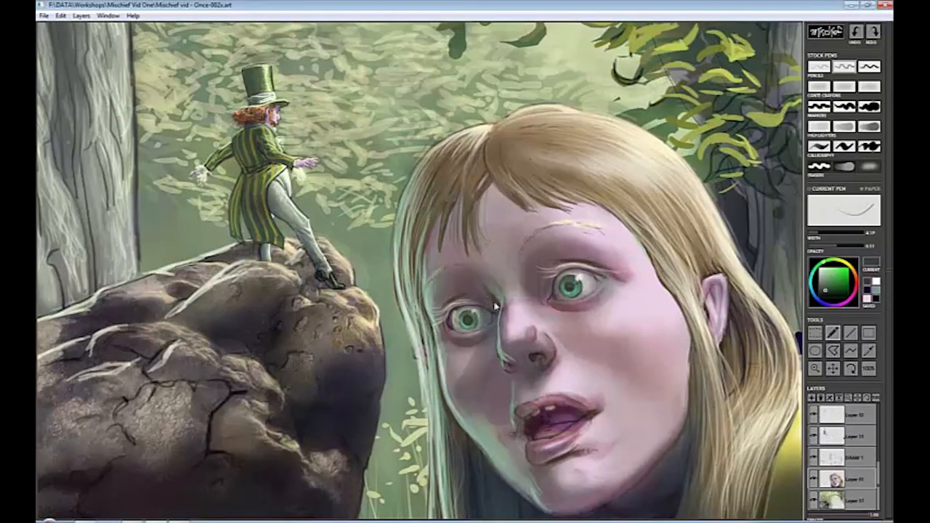
left_click(569, 283, "alt")
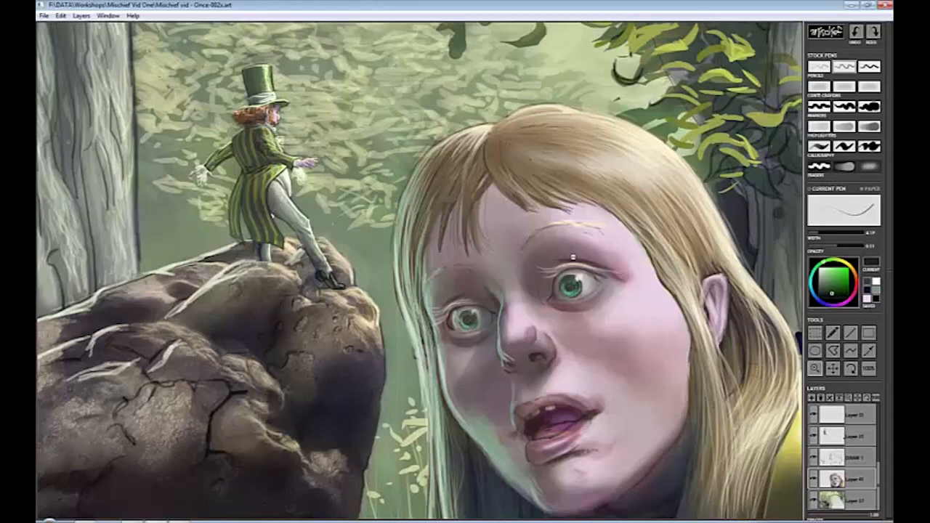
scroll(576, 295, "down", 3)
scroll(576, 294, "down", 3)
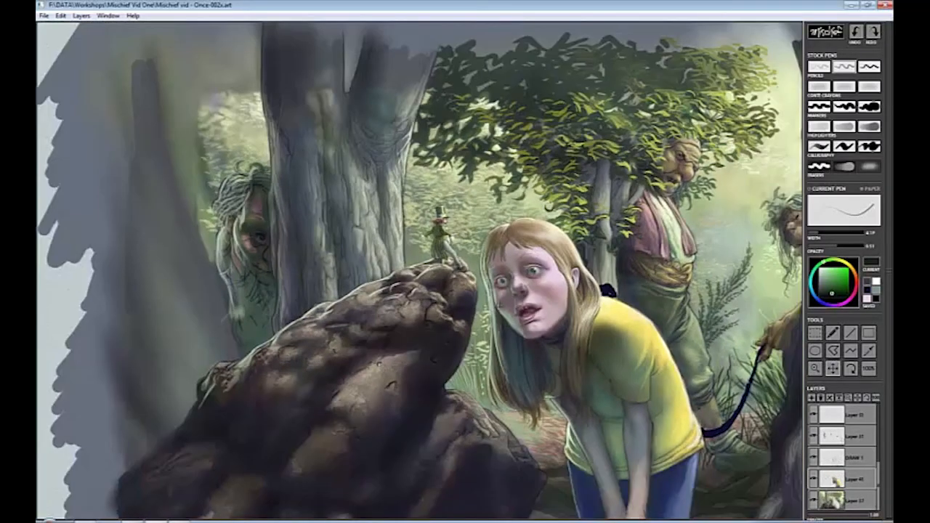
left_click_drag(415, 288, 355, 259)
key("space")
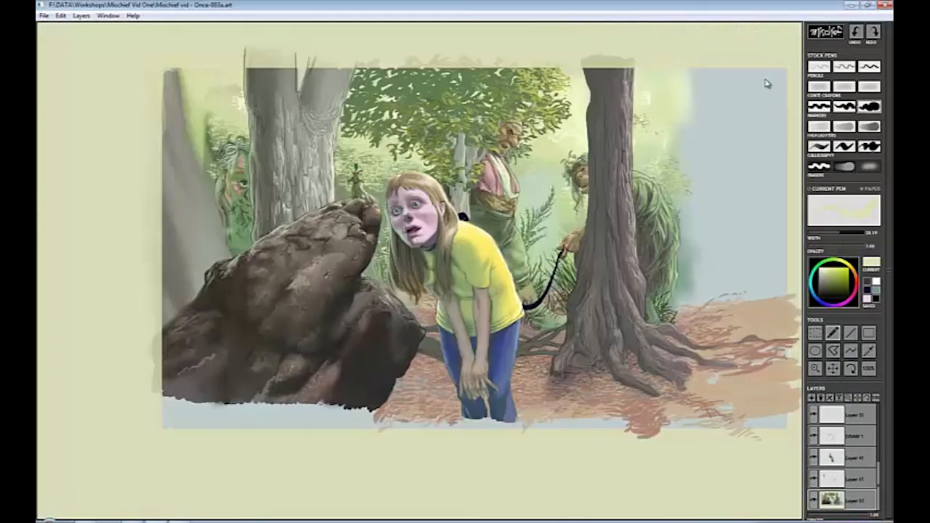
Fill the blank upper right background with pale yellow-green and extend the tops of the two main tree trunks upward.
mouse_move(765, 82)
left_mouse_down()
mouse_move(760, 118)
mouse_move(665, 85)
left_mouse_up()
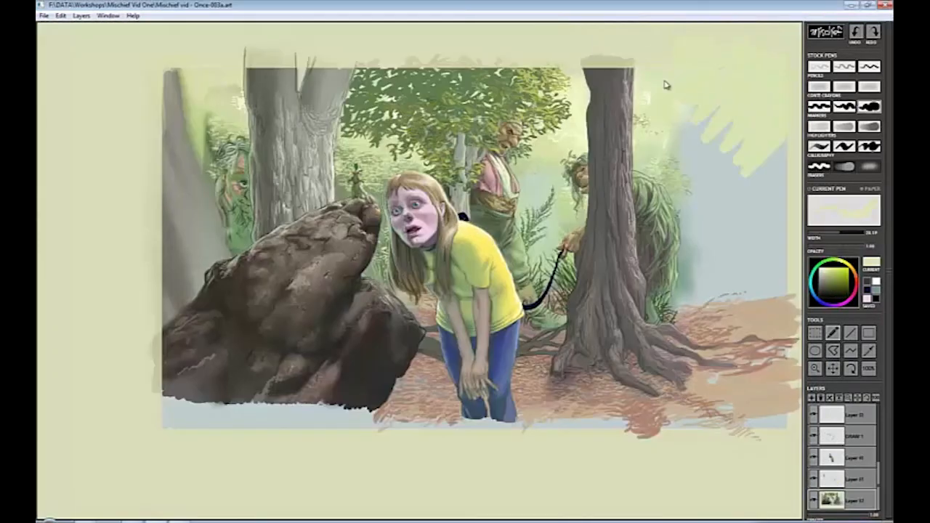
mouse_move(581, 36)
left_mouse_down()
mouse_move(590, 70)
mouse_move(625, 71)
left_mouse_up()
left_click_drag(255, 38, 273, 72)
mouse_move(287, 36)
left_mouse_down()
mouse_move(317, 64)
mouse_move(352, 42)
left_mouse_up()
Paint green foliage and pale green background between the leftmost trunk and the large grey tree.
left_click(189, 72, "alt")
mouse_move(181, 70)
left_mouse_down()
mouse_move(229, 79)
mouse_move(180, 75)
mouse_move(234, 44)
mouse_move(286, 71)
mouse_move(193, 120)
left_mouse_up()
left_click(218, 109, "alt")
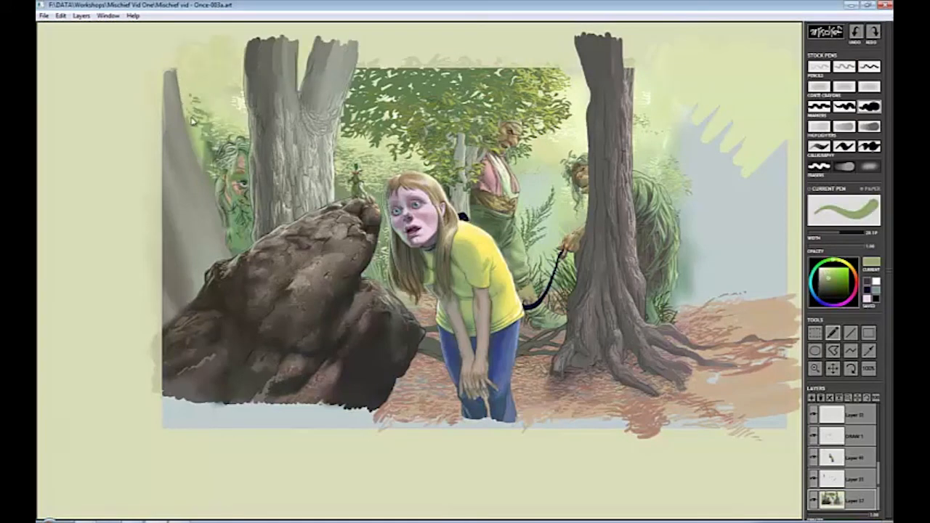
left_click(204, 131, "alt")
left_click(194, 137, "alt")
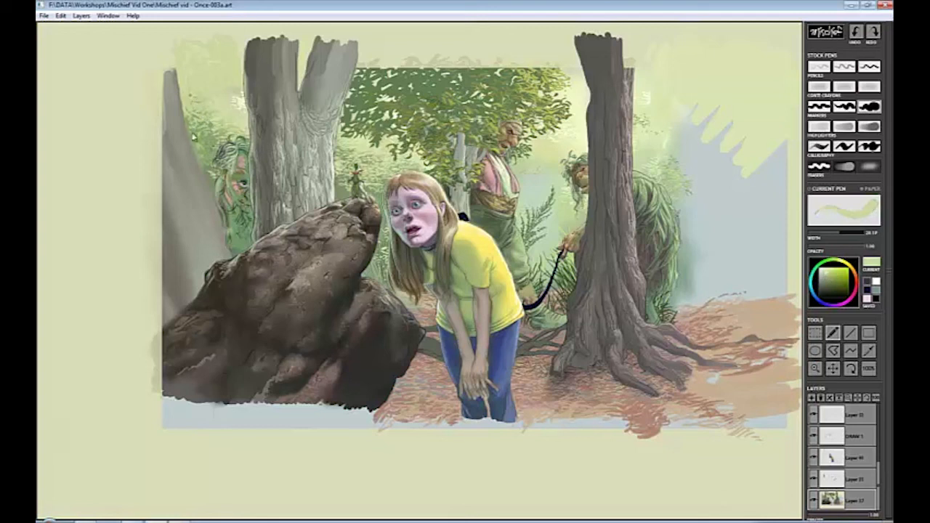
Extend and widen the leftmost tree trunk beyond the picture's edge with long grey-brown strokes.
left_click(178, 117, "alt")
left_click_drag(168, 51, 144, 185)
left_click_drag(174, 21, 131, 214)
left_click(184, 125, "alt")
left_click_drag(132, 182, 110, 36)
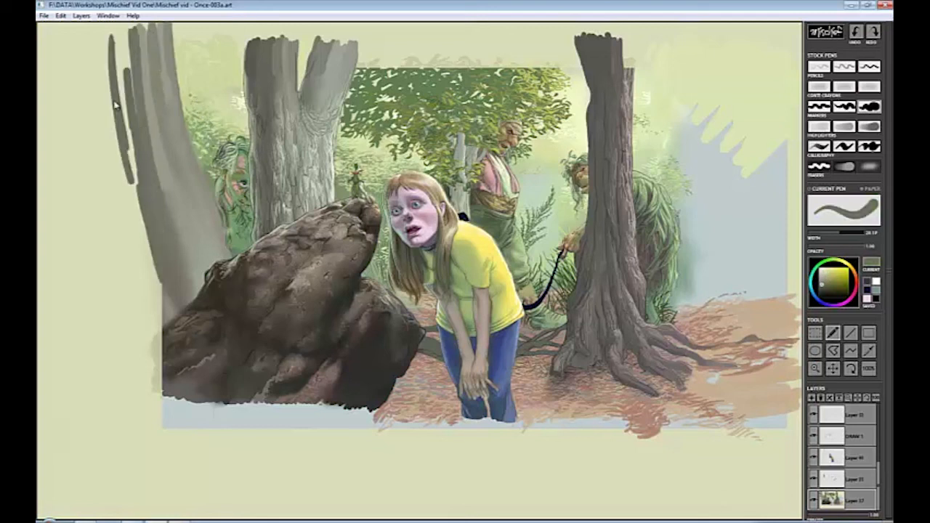
left_click_drag(114, 105, 143, 226)
Extend the rock's lower left part past the picture's edge with strokes of sampled grey and brown tones.
left_click(190, 378, "alt")
left_click_drag(170, 392, 149, 429)
left_click(207, 389, "alt")
left_click_drag(211, 400, 190, 444)
left_click_drag(167, 377, 140, 406)
left_click(231, 389, "alt")
mouse_move(234, 404)
left_mouse_down()
mouse_move(211, 444)
mouse_move(223, 444)
mouse_move(207, 446)
left_mouse_up()
left_click_drag(186, 387, 156, 387)
left_click(247, 396, "alt")
left_click_drag(263, 412, 246, 447)
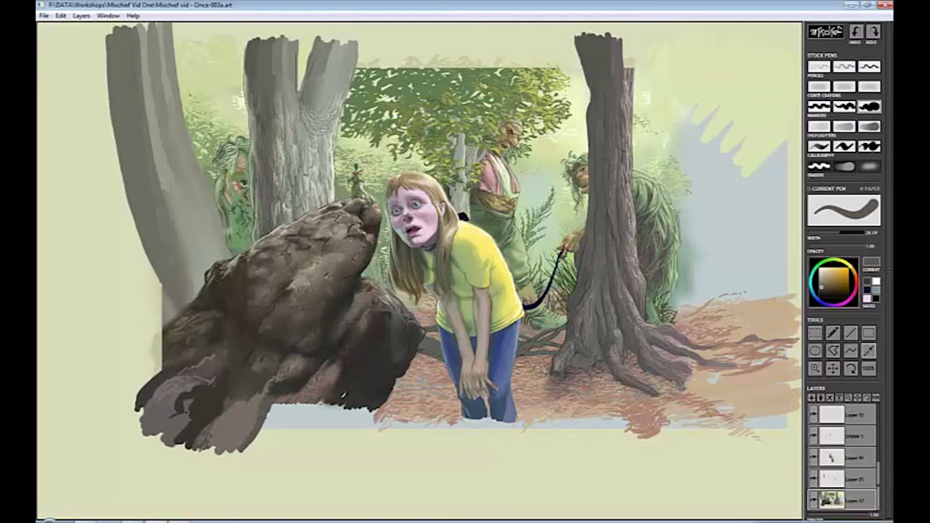
Extend the rock's lower right part downward with dark strokes and round out its left edge with sampled browns.
left_click(345, 395, "alt")
left_click_drag(384, 400, 366, 440)
mouse_move(350, 405)
left_mouse_down()
mouse_move(327, 441)
mouse_move(354, 447)
left_mouse_up()
left_click_drag(175, 325, 145, 348)
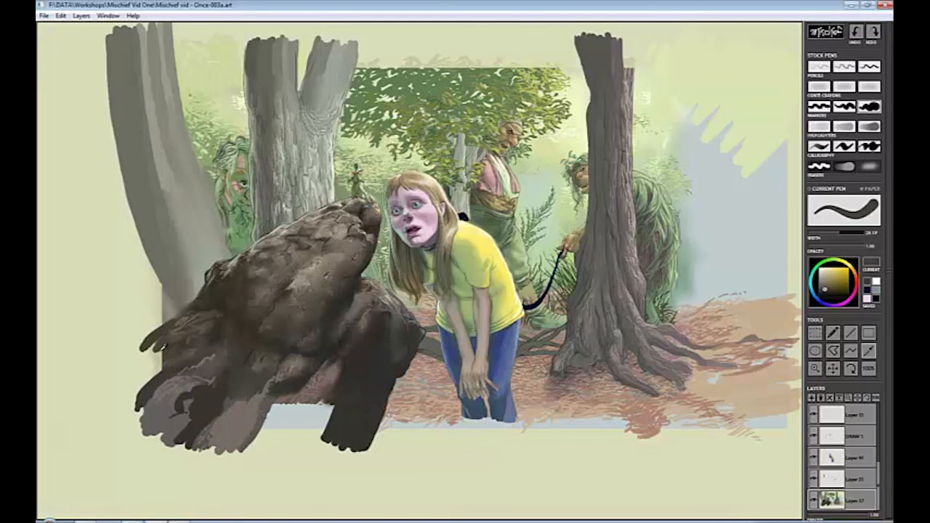
left_click(157, 353, "alt")
mouse_move(167, 340)
left_mouse_down()
mouse_move(138, 378)
mouse_move(147, 368)
mouse_move(152, 384)
mouse_move(158, 375)
mouse_move(154, 416)
left_mouse_up()
left_click(168, 356, "alt")
left_click(845, 86)
left_click_drag(135, 373, 129, 394)
Fill the gap along the rock's lower middle with sampled reddish-brown and dark brown marker strokes.
left_click(844, 106)
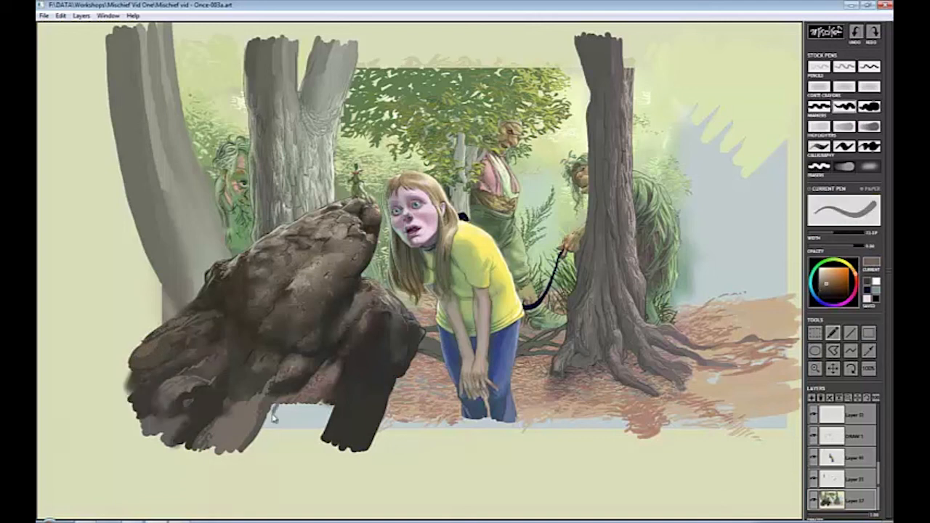
mouse_move(269, 404)
left_mouse_down()
mouse_move(316, 433)
mouse_move(276, 401)
mouse_move(278, 423)
mouse_move(252, 448)
mouse_move(255, 425)
mouse_move(202, 430)
mouse_move(229, 400)
mouse_move(294, 363)
mouse_move(250, 406)
mouse_move(268, 415)
mouse_move(264, 439)
mouse_move(251, 401)
mouse_move(250, 421)
mouse_move(281, 411)
mouse_move(251, 410)
left_mouse_up()
left_click(212, 419, "alt")
left_click(229, 401, "alt")
left_click(247, 412, "alt")
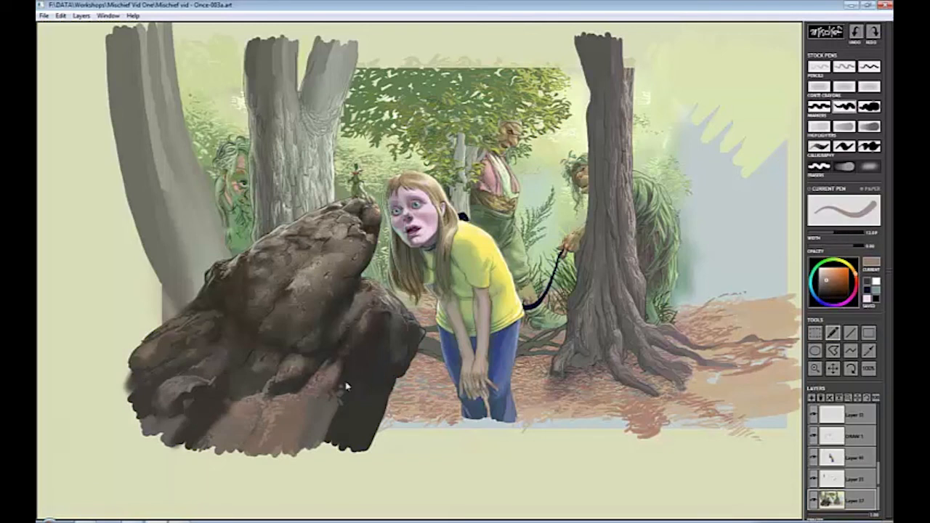
Extend the leaf-covered ground below the picture's edge between the rock and the girl's legs with sampled reddish-brown strokes.
left_click(327, 399, "alt")
left_click_drag(406, 449, 385, 426)
left_click(434, 430, "alt")
left_click_drag(469, 428, 389, 443)
left_click(528, 420, "alt")
left_click(570, 408, "alt")
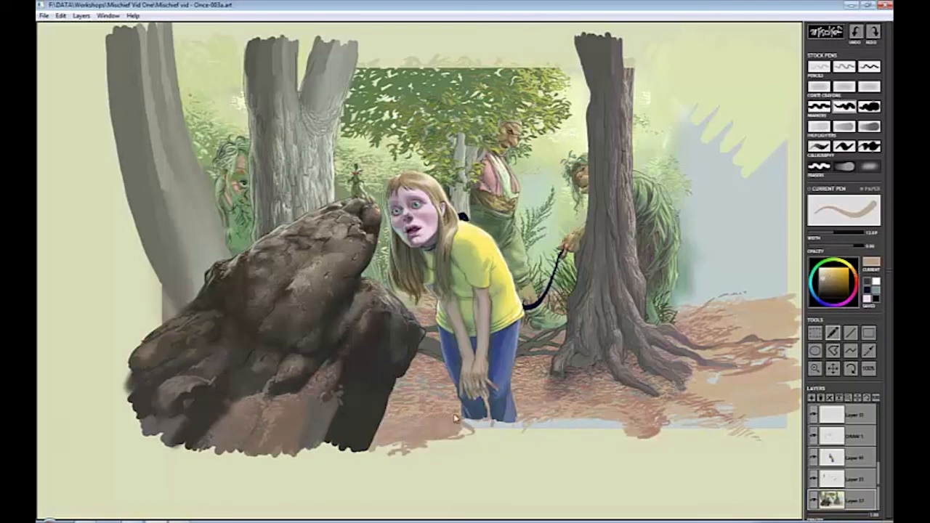
left_click(691, 433, "alt")
Blend pale yellow-green into the blue-grey background beyond the dark tree and add soft grey-green foliage patches.
left_click(672, 105, "alt")
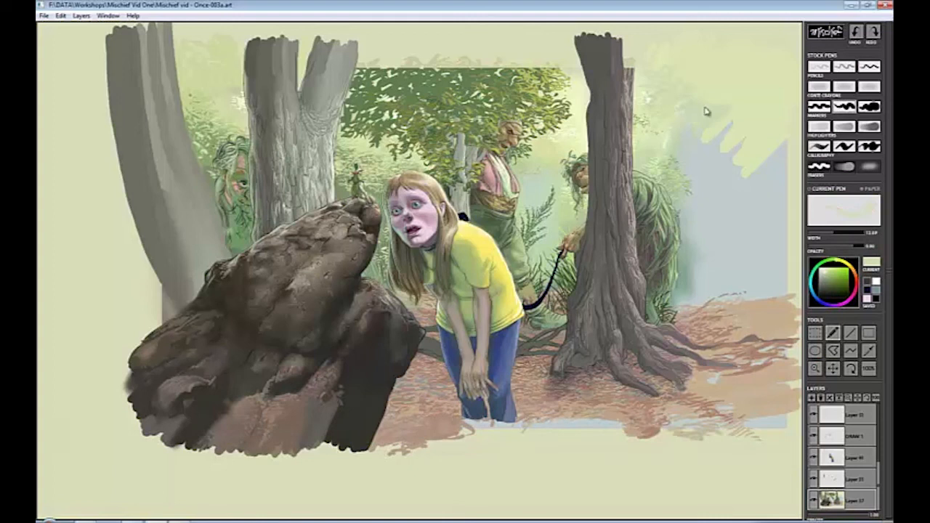
mouse_move(705, 110)
left_mouse_down()
mouse_move(697, 146)
mouse_move(706, 172)
mouse_move(703, 162)
mouse_move(721, 158)
mouse_move(751, 181)
left_mouse_up()
left_click_drag(774, 145, 769, 169)
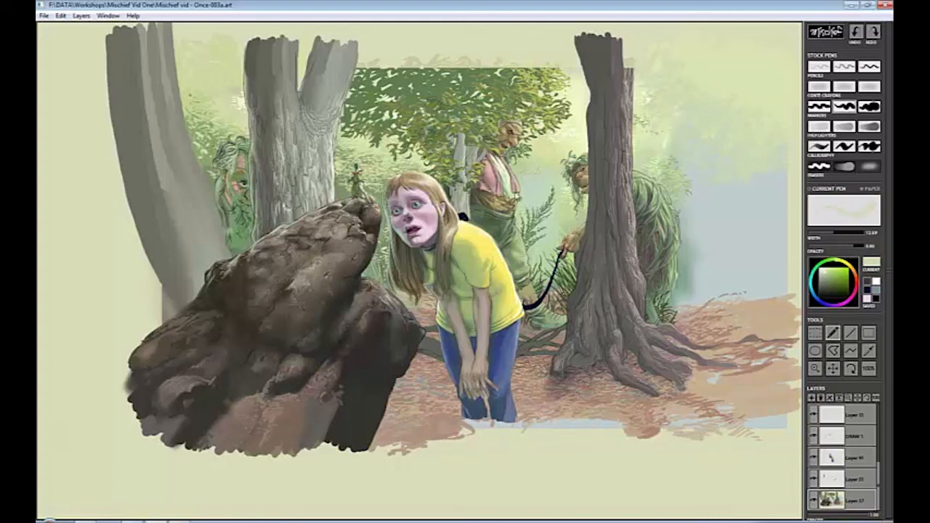
left_click(699, 128, "alt")
mouse_move(693, 134)
left_mouse_down()
mouse_move(718, 141)
mouse_move(699, 106)
left_mouse_up()
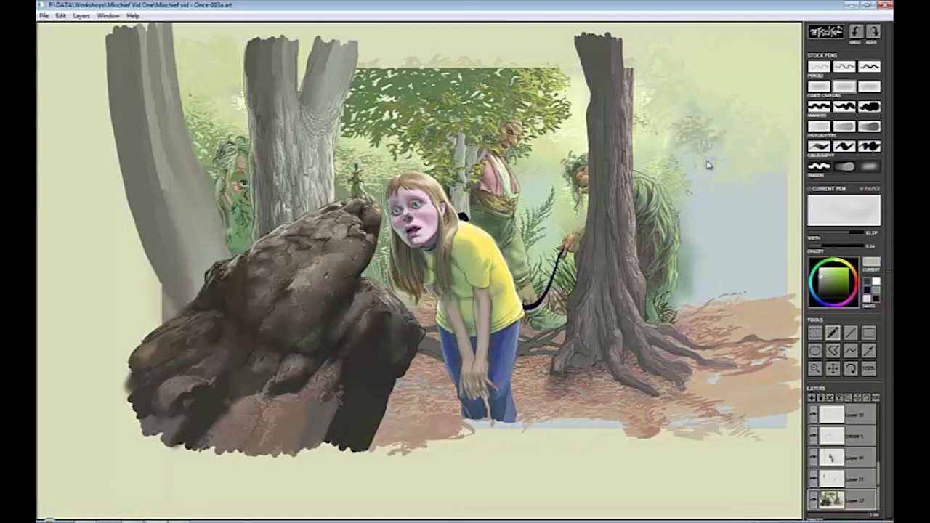
left_click_drag(709, 208, 702, 220)
left_click_drag(756, 192, 760, 236)
Extend the leafy canopy above the picture's old upper edge with sampled dark green marker strokes.
left_click(385, 79, "alt")
left_click(844, 107)
mouse_move(366, 73)
left_mouse_down()
mouse_move(404, 49)
mouse_move(485, 52)
left_mouse_up()
mouse_move(421, 48)
left_mouse_down()
mouse_move(367, 50)
mouse_move(485, 48)
mouse_move(509, 67)
mouse_move(569, 48)
mouse_move(523, 55)
mouse_move(485, 42)
mouse_move(499, 73)
left_mouse_up()
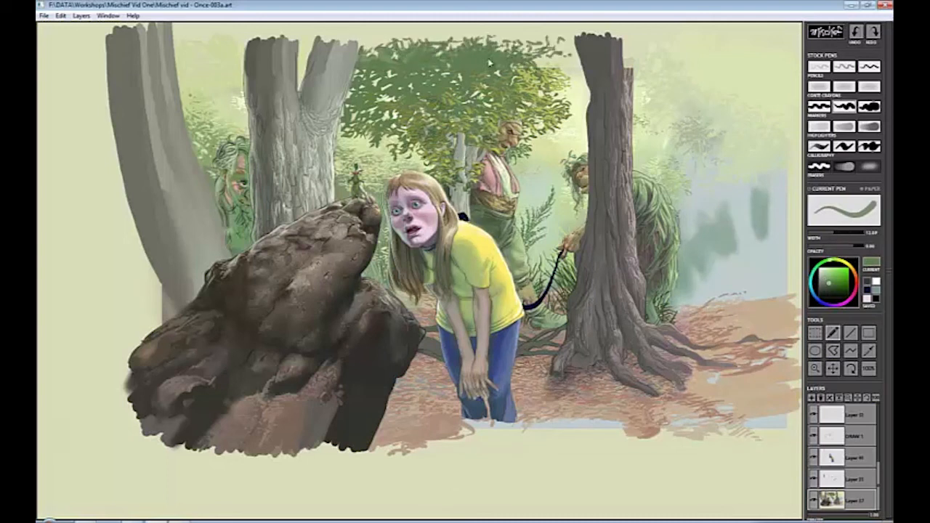
Paint sampled grey bark streaks on the upper parts of the leftmost trunk and the forked grey tree.
left_click(149, 78, "alt")
left_click_drag(268, 88, 269, 138)
left_click(313, 114, "alt")
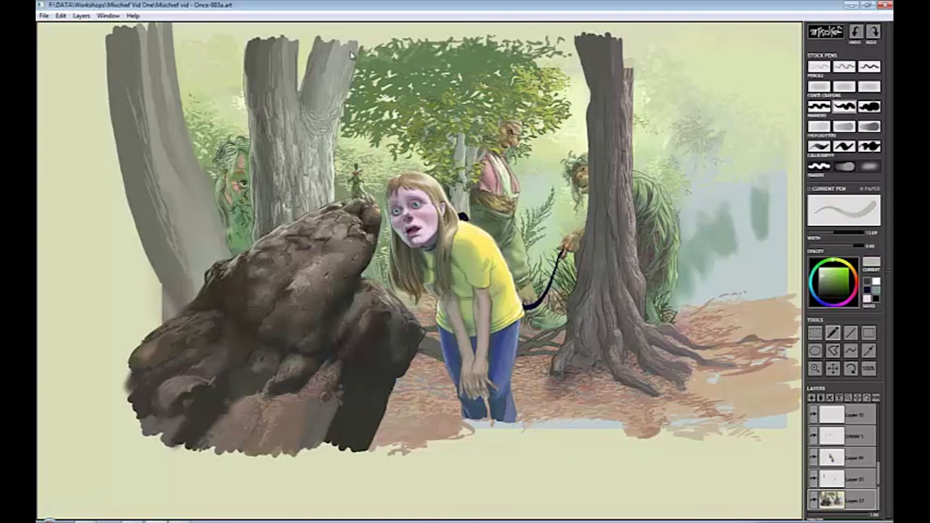
mouse_move(288, 52)
left_mouse_down()
mouse_move(289, 105)
mouse_move(327, 65)
left_mouse_up()
Texture the leftmost trunk from its top down to the rock with light and mid-grey bark strokes.
mouse_move(172, 144)
left_mouse_down()
mouse_move(165, 180)
mouse_move(177, 210)
left_mouse_up()
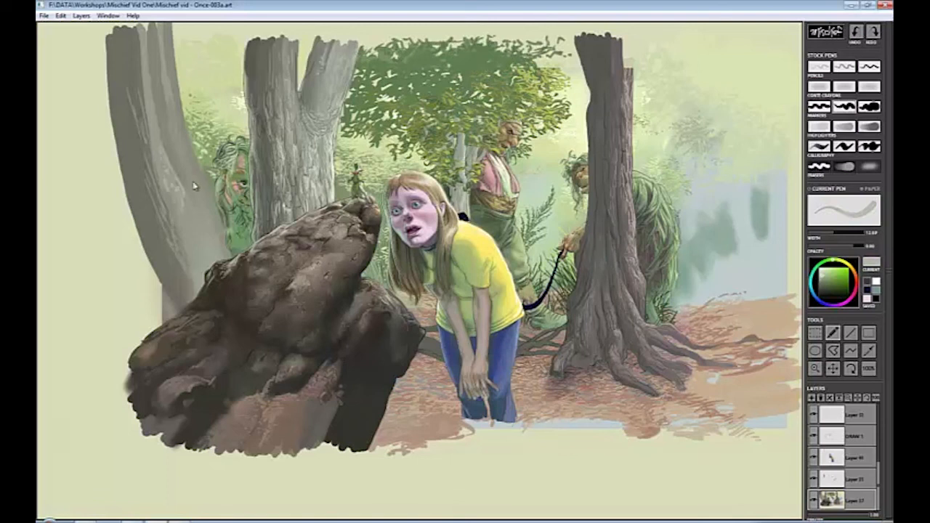
mouse_move(193, 164)
left_mouse_down()
mouse_move(196, 221)
mouse_move(174, 264)
left_mouse_up()
left_click(190, 217, "alt")
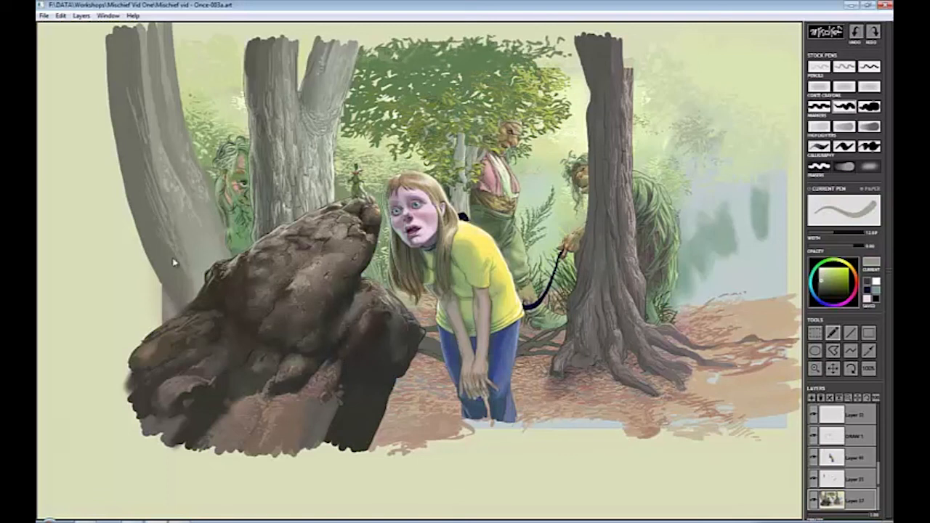
left_click_drag(139, 167, 132, 87)
left_click_drag(137, 34, 138, 113)
left_click_drag(172, 58, 175, 95)
left_click(174, 96, "alt")
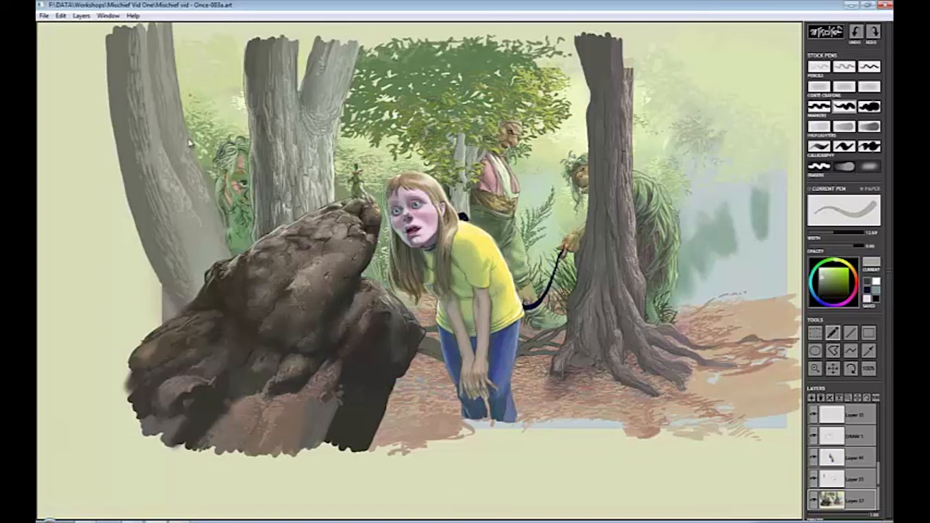
mouse_move(190, 141)
left_mouse_down()
mouse_move(220, 242)
mouse_move(205, 248)
left_mouse_up()
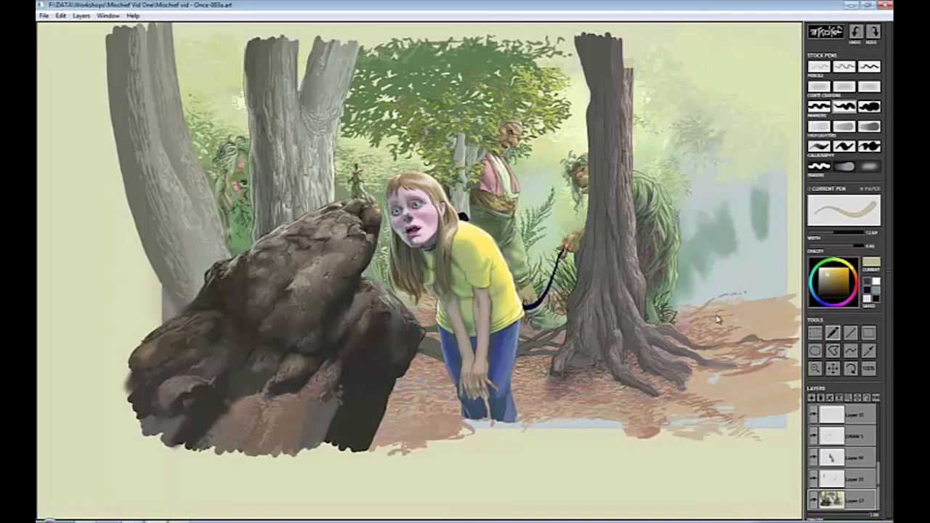
Fill the gaps in the forest floor below the girl and the large tree with sampled tan and reddish-brown earth tones.
left_click(728, 372, "alt")
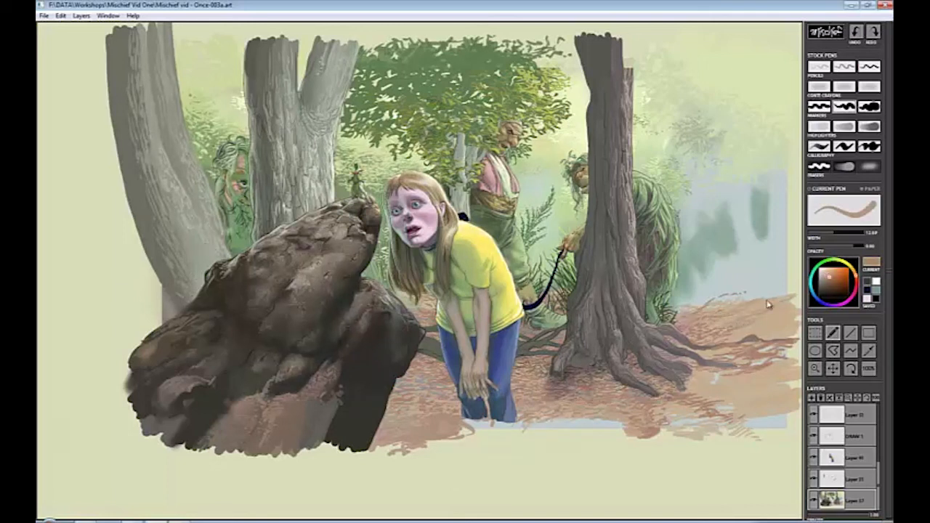
left_click(736, 300, "alt")
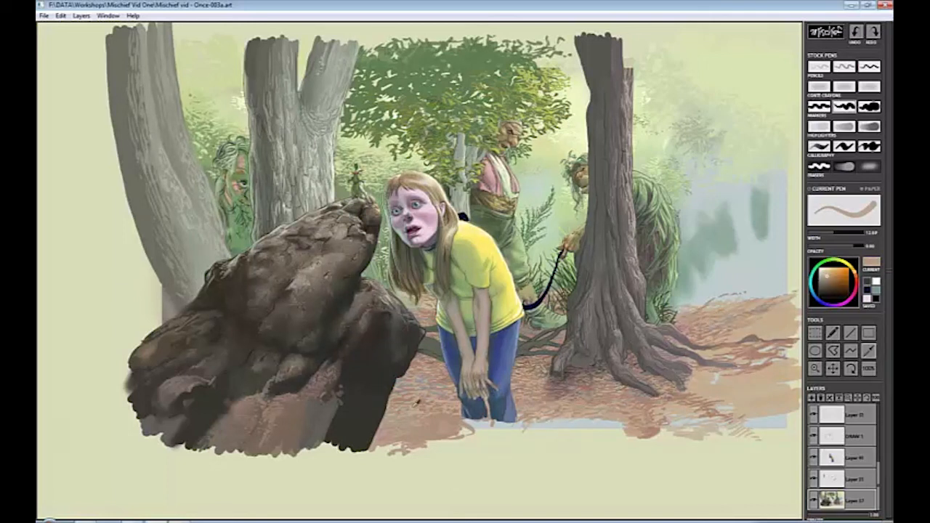
mouse_move(520, 429)
left_mouse_down()
mouse_move(580, 426)
mouse_move(478, 434)
mouse_move(753, 414)
mouse_move(795, 429)
left_mouse_up()
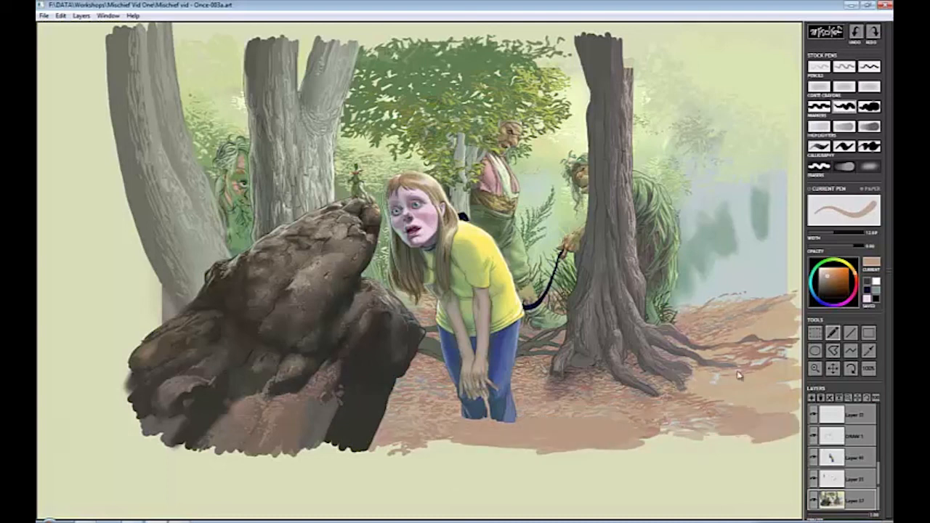
left_click(675, 384, "alt")
mouse_move(764, 381)
left_mouse_down()
mouse_move(726, 387)
mouse_move(792, 378)
mouse_move(739, 392)
mouse_move(794, 400)
mouse_move(772, 386)
left_mouse_up()
mouse_move(591, 423)
left_mouse_down()
mouse_move(616, 432)
mouse_move(555, 439)
left_mouse_up()
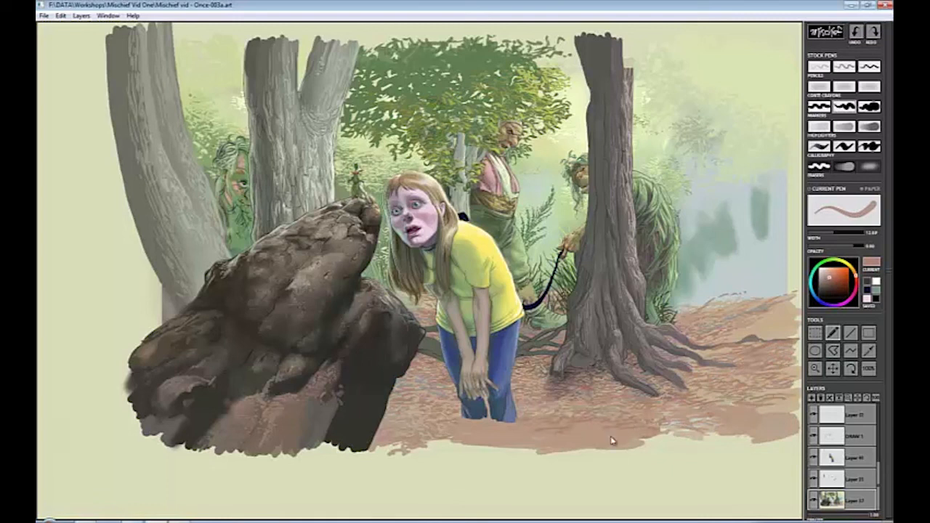
left_click_drag(611, 440, 730, 432)
Paint pale peach and yellowish strokes across the ground around the large tree's outer roots, using colours sampled from the ground.
left_click(778, 314, "alt")
mouse_move(778, 314)
left_mouse_down()
mouse_move(741, 333)
mouse_move(766, 306)
left_mouse_up()
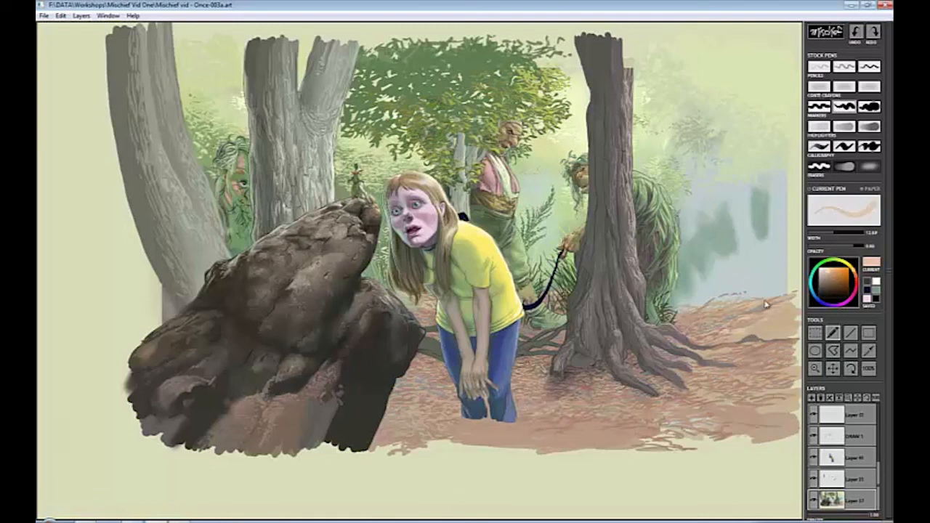
left_click_drag(685, 320, 768, 351)
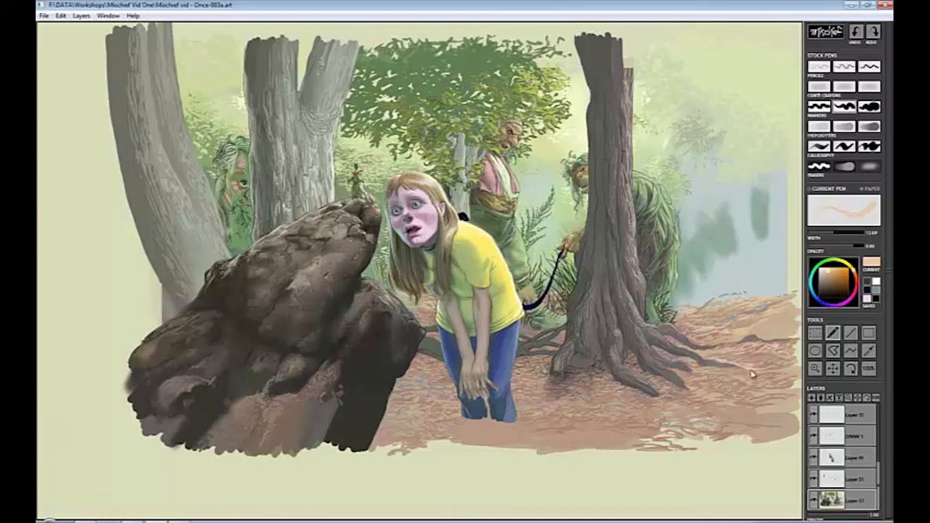
left_click(738, 356, "alt")
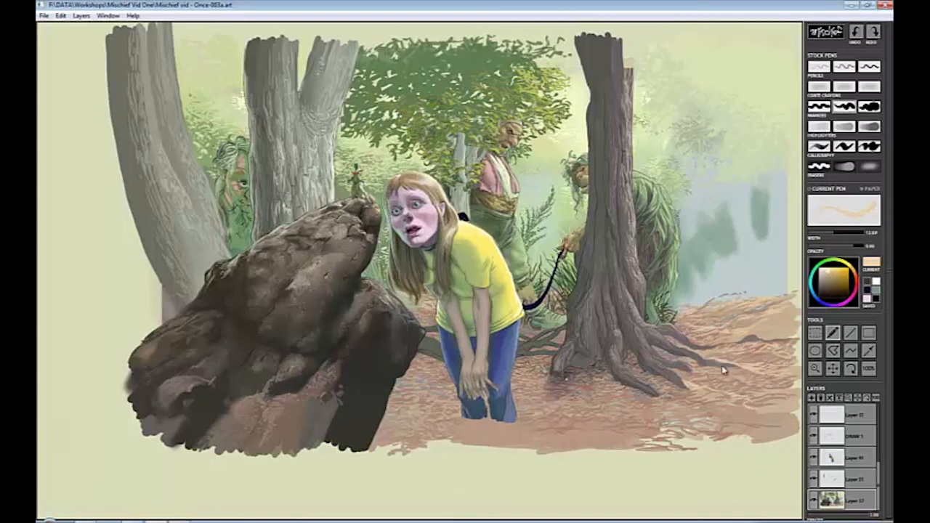
left_click_drag(760, 343, 773, 340)
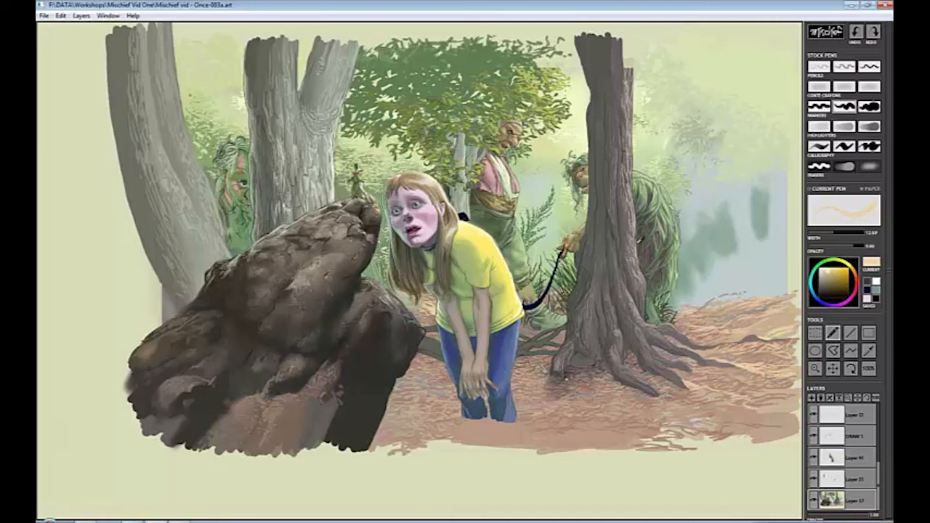
left_click(646, 345, "alt")
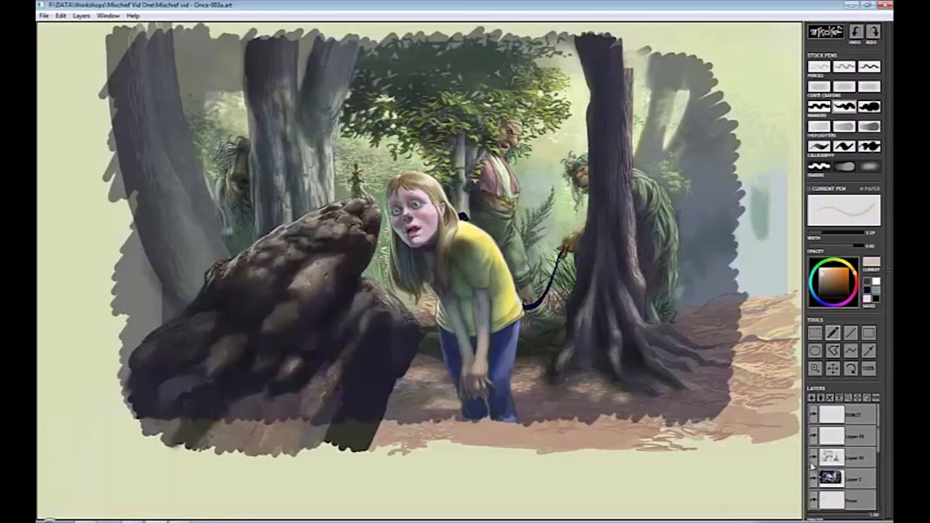
Extend the dark blue shadow layer with broad marker strokes over the background beyond the large tree and the lower ground.
left_click(869, 106)
left_click_drag(748, 58, 781, 64)
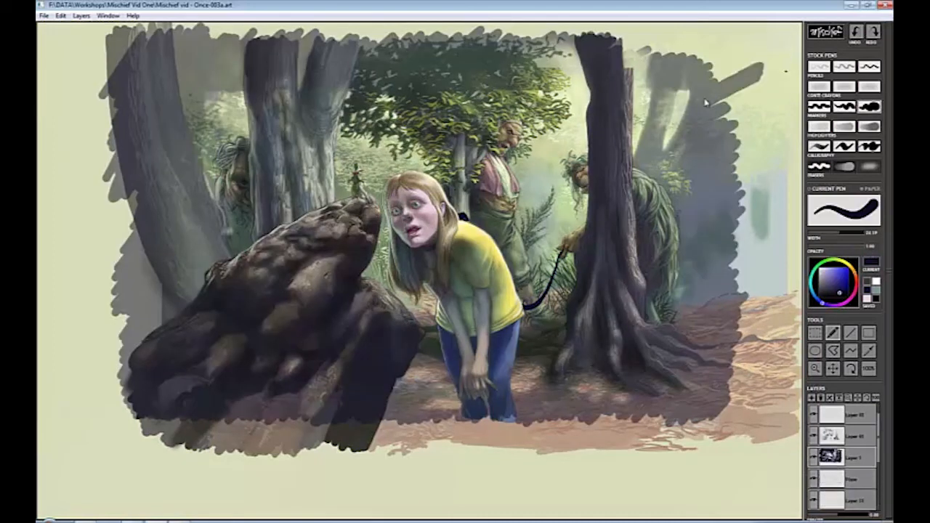
left_click_drag(756, 58, 776, 163)
left_click_drag(763, 334, 778, 458)
mouse_move(290, 436)
left_mouse_down()
mouse_move(133, 441)
mouse_move(486, 432)
mouse_move(723, 465)
left_mouse_up()
Clean up the shadow layer around the rock-side tree trunks, clearing the spill between them and outside the outermost trunk.
left_click(869, 167)
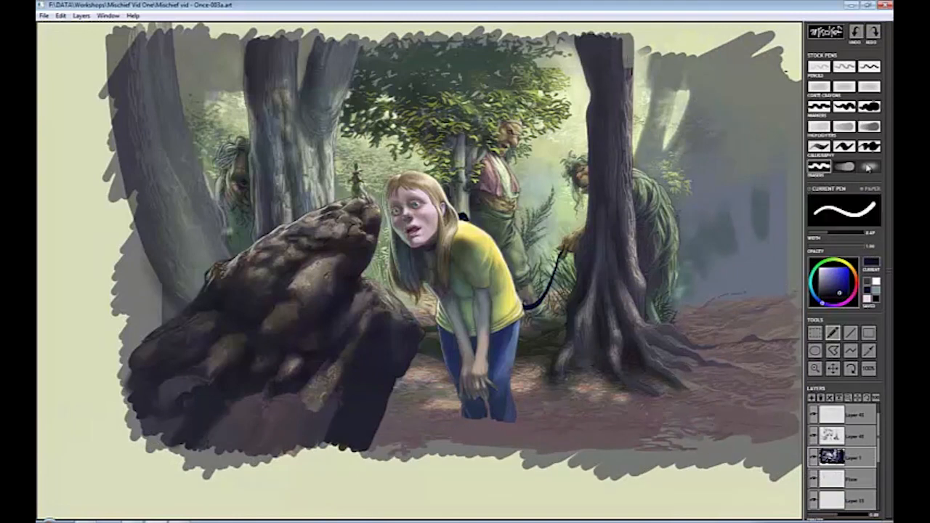
mouse_move(240, 95)
left_mouse_down()
mouse_move(207, 44)
mouse_move(240, 36)
left_mouse_up()
left_click_drag(301, 91, 301, 52)
left_click_drag(106, 91, 115, 198)
left_click(844, 107)
left_click_drag(110, 37, 134, 218)
Soft-erase patches of the shadow layer at varying brush widths to add dappled light to the ground around the large tree.
key("e")
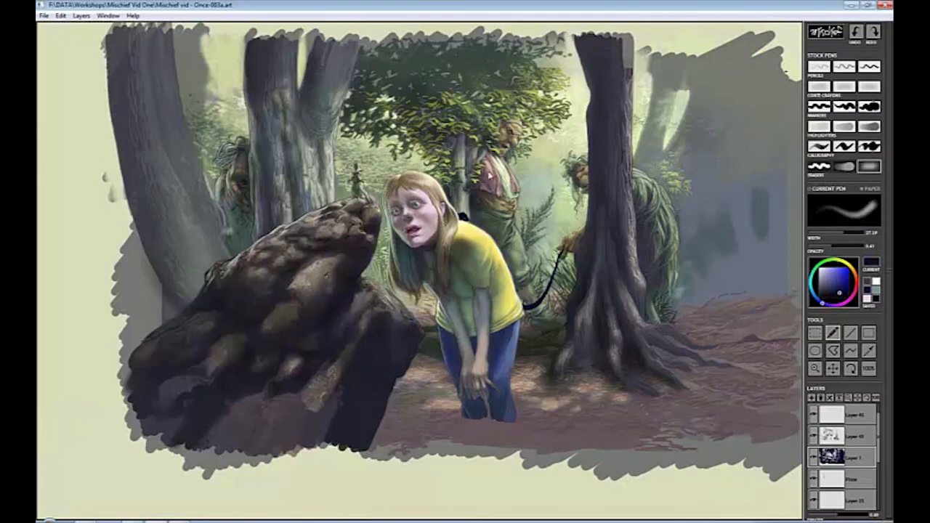
key("bracketleft")
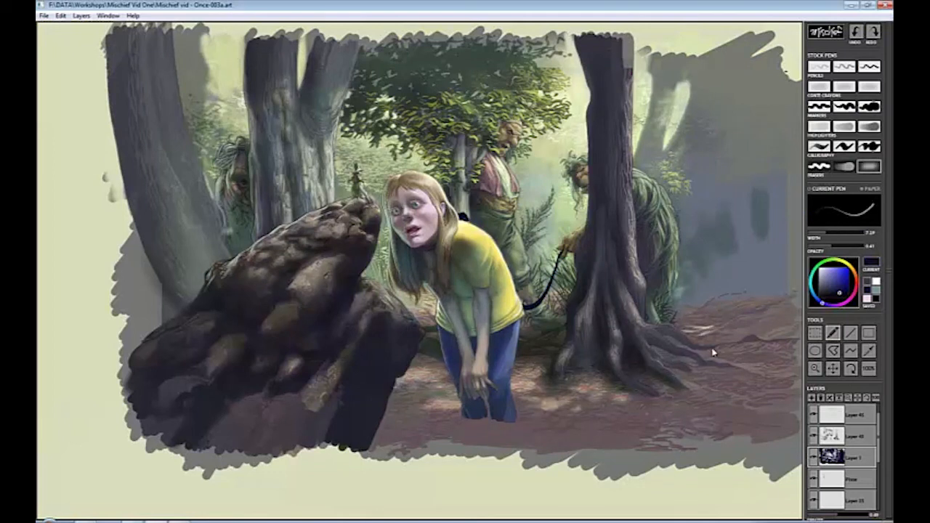
key("bracketright")
key("bracketright")
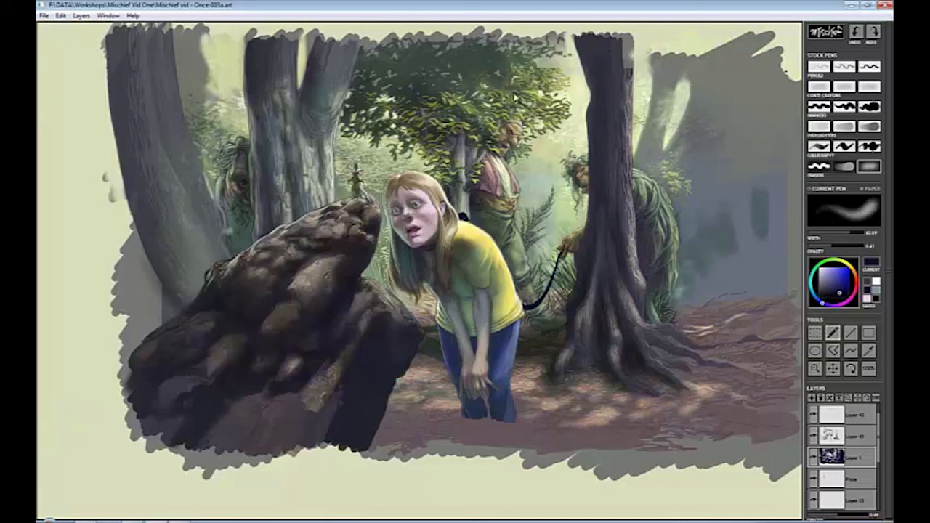
key("bracketleft")
key("bracketleft")
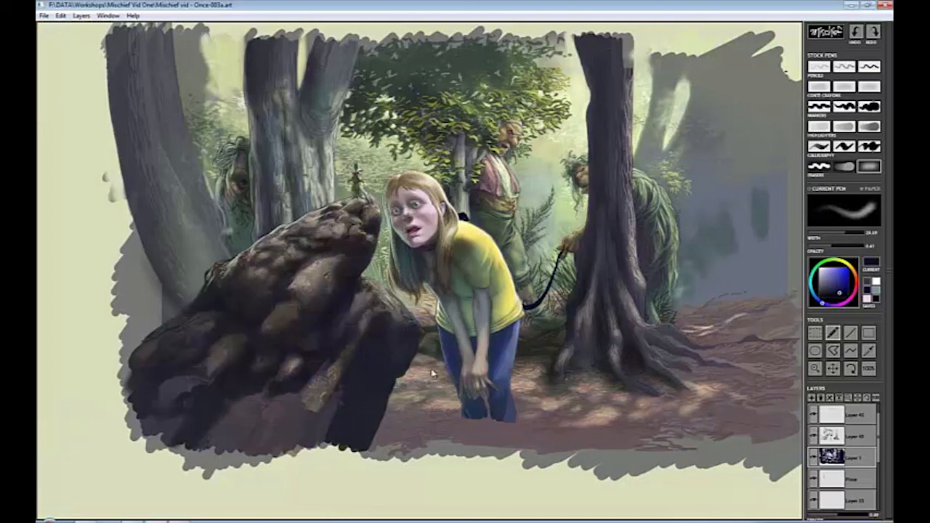
Bring out light patches on the path beyond the large tree's roots with the soft eraser and soften the root shading.
mouse_move(718, 339)
left_mouse_down()
mouse_move(675, 309)
mouse_move(756, 312)
left_mouse_up()
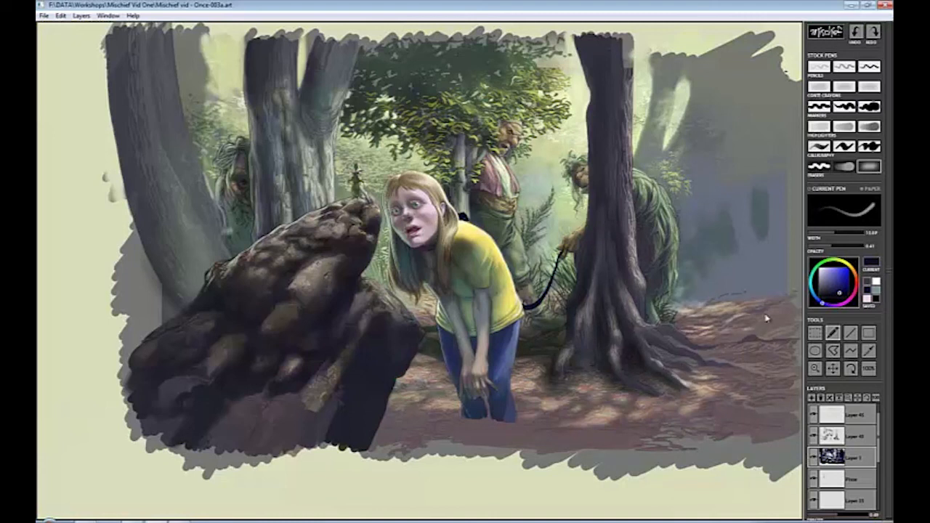
key("e")
left_click_drag(734, 330, 693, 339)
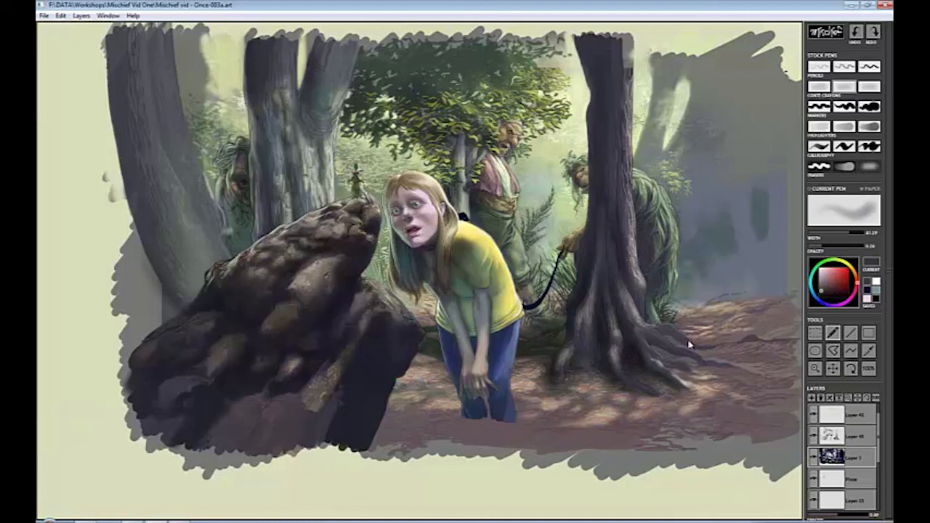
key("e")
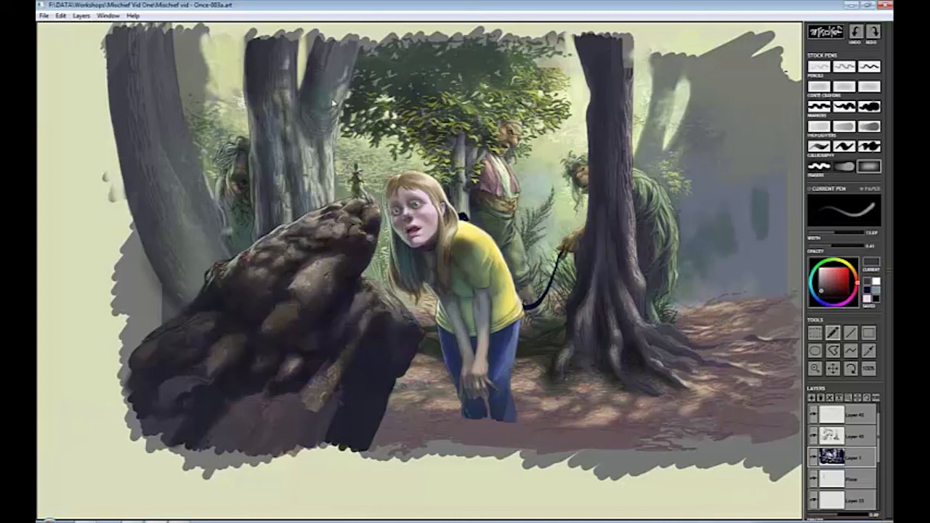
Soft-erase the shadow layer over the rock-side trunks and the background foliage beyond the large tree to let light through.
key("e")
mouse_move(207, 240)
left_mouse_down()
mouse_move(200, 261)
mouse_move(187, 218)
mouse_move(197, 205)
mouse_move(155, 176)
mouse_move(207, 231)
mouse_move(211, 69)
mouse_move(181, 73)
mouse_move(209, 120)
mouse_move(236, 97)
mouse_move(551, 45)
mouse_move(529, 73)
mouse_move(522, 116)
left_mouse_up()
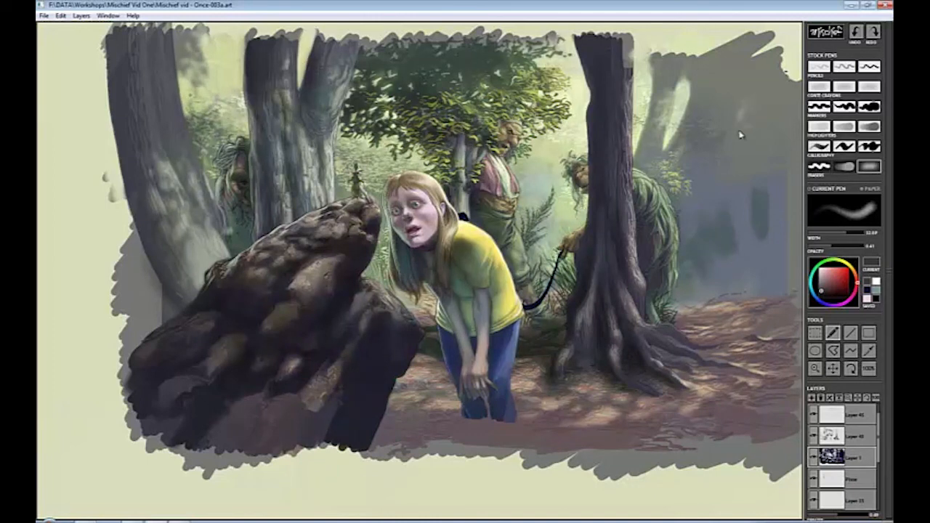
mouse_move(738, 117)
left_mouse_down()
mouse_move(702, 85)
mouse_move(749, 91)
mouse_move(749, 103)
mouse_move(779, 112)
mouse_move(751, 127)
mouse_move(729, 175)
mouse_move(694, 155)
mouse_move(746, 199)
left_mouse_up()
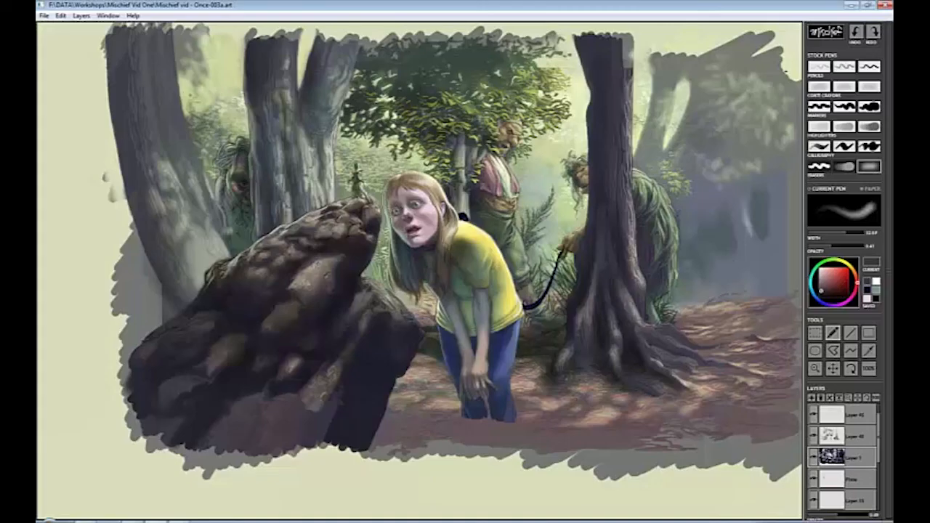
left_click_drag(781, 50, 745, 79)
Paint dark green foliage with the broad marker along the upper edge of the background beyond the large tree.
left_click(870, 106)
left_click(812, 277)
mouse_move(673, 55)
left_mouse_down()
mouse_move(719, 41)
mouse_move(637, 77)
left_mouse_up()
left_click_drag(637, 35, 641, 56)
left_click_drag(684, 80, 683, 108)
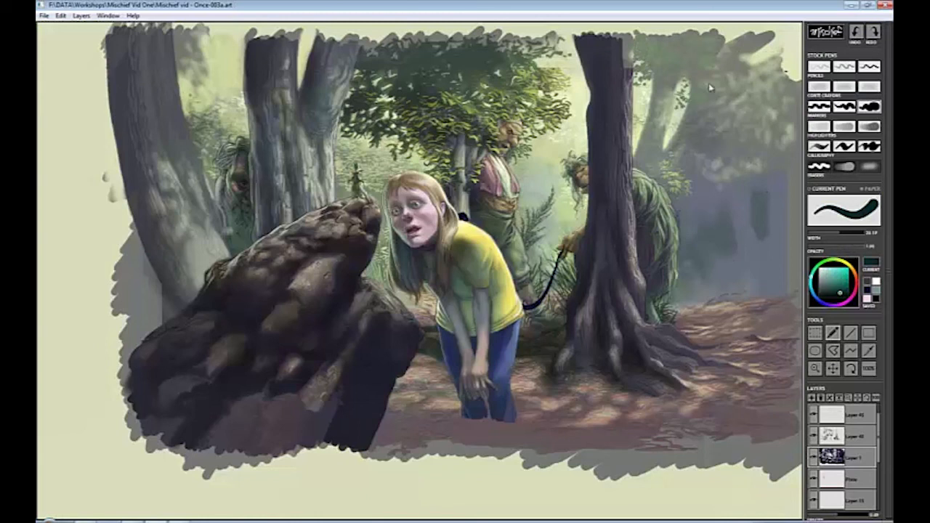
mouse_move(719, 34)
left_mouse_down()
mouse_move(747, 63)
mouse_move(784, 73)
left_mouse_up()
left_click_drag(771, 36, 799, 76)
Add dark green marker foliage along the canopy edge above the central tree, between the trunks and around the outermost trunk.
left_click_drag(567, 37, 554, 73)
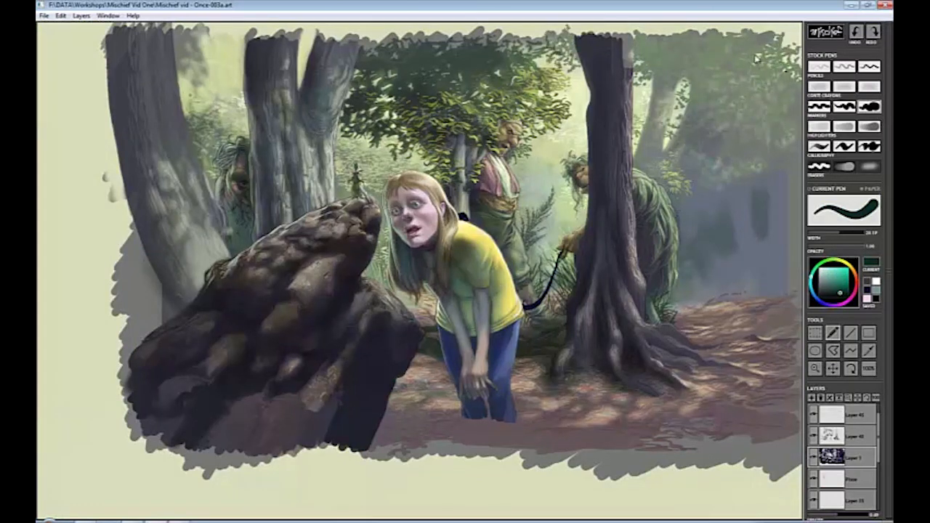
mouse_move(192, 80)
left_mouse_down()
mouse_move(204, 36)
mouse_move(242, 85)
mouse_move(216, 105)
left_mouse_up()
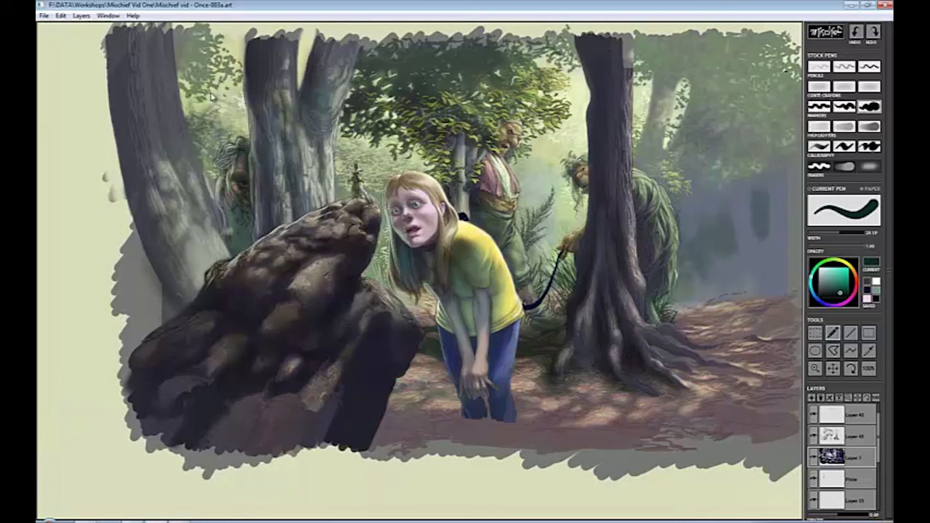
left_click_drag(174, 25, 238, 55)
mouse_move(105, 26)
left_mouse_down()
mouse_move(69, 102)
mouse_move(72, 122)
left_mouse_up()
left_click_drag(305, 43, 302, 63)
mouse_move(551, 44)
left_mouse_down()
mouse_move(509, 60)
mouse_move(374, 67)
left_mouse_up()
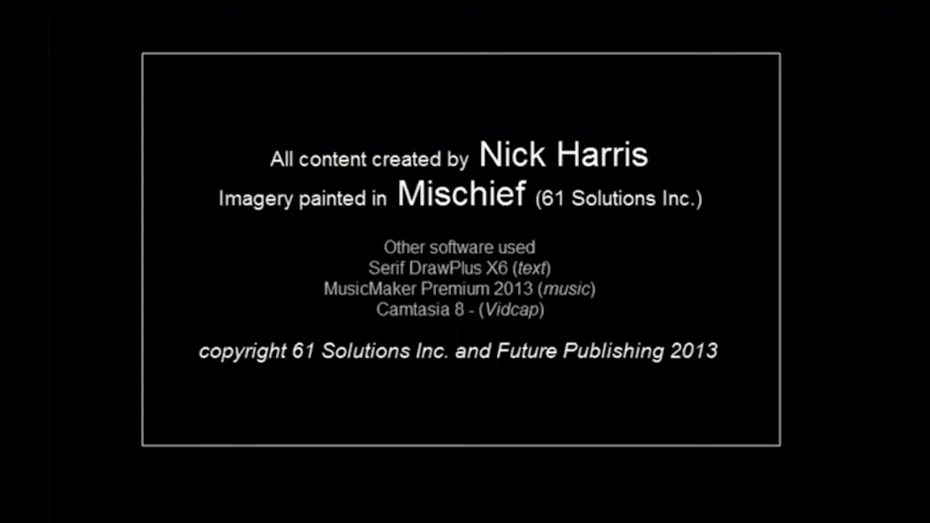
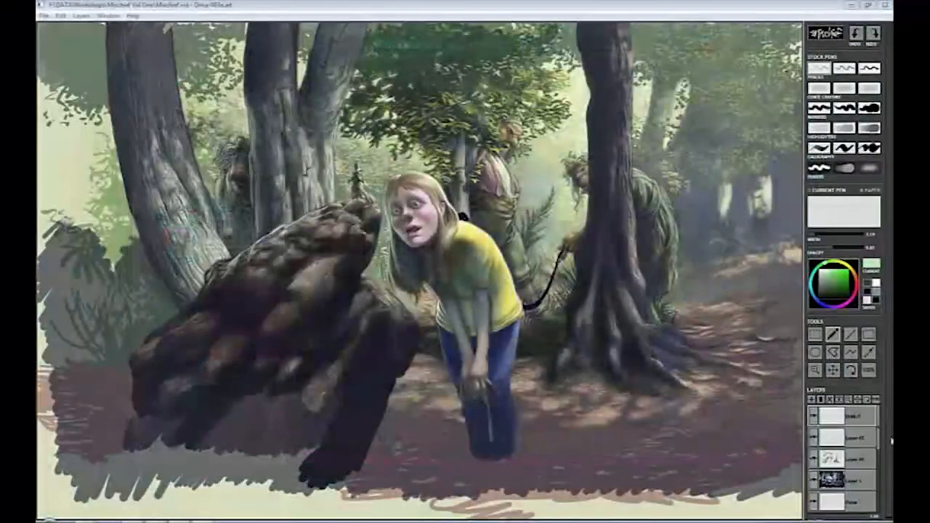
Check the lower layers by toggling one's visibility, then import the JPEG of the work-in-progress forest scene.
left_click_drag(882, 457, 879, 494)
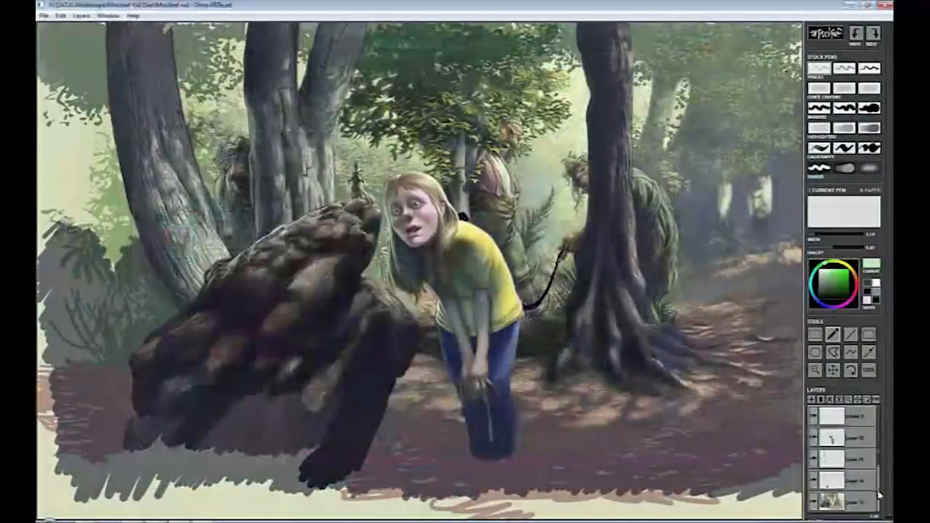
left_click(814, 481)
left_click(814, 481)
left_click(44, 16)
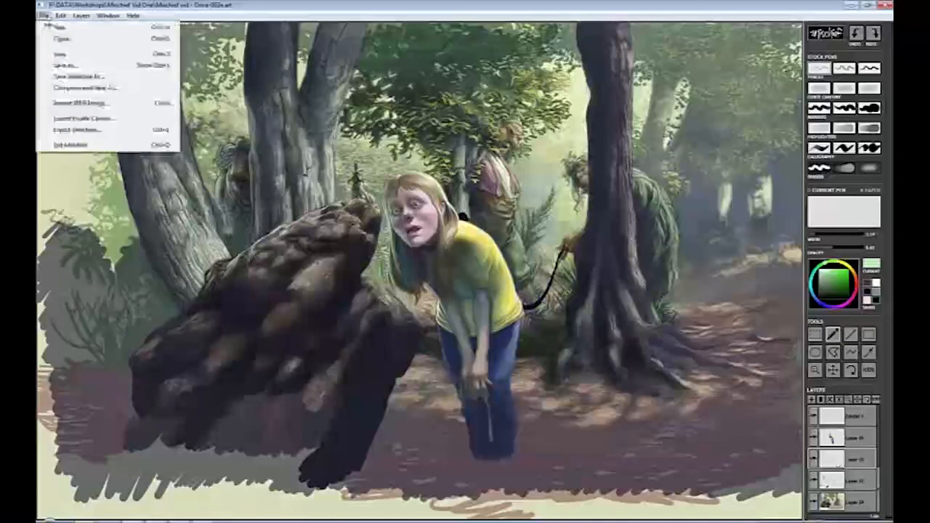
left_click(80, 104)
scroll(602, 213, "down", 5)
double_click(560, 280)
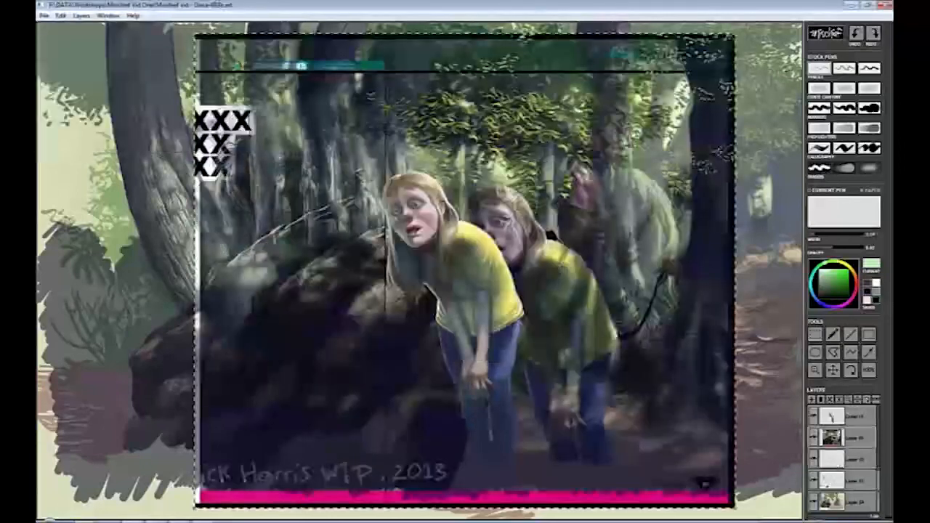
Shift and scale down the imported work-in-progress image until its girl, rock and trees line up with the painting underneath.
mouse_move(465, 269)
left_mouse_down()
mouse_move(360, 250)
mouse_move(378, 252)
left_mouse_up()
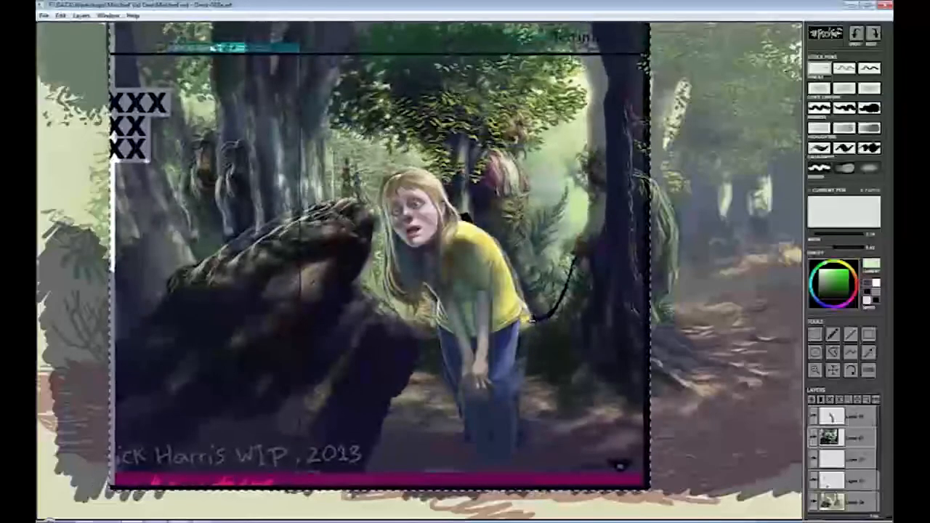
left_click_drag(112, 489, 133, 469)
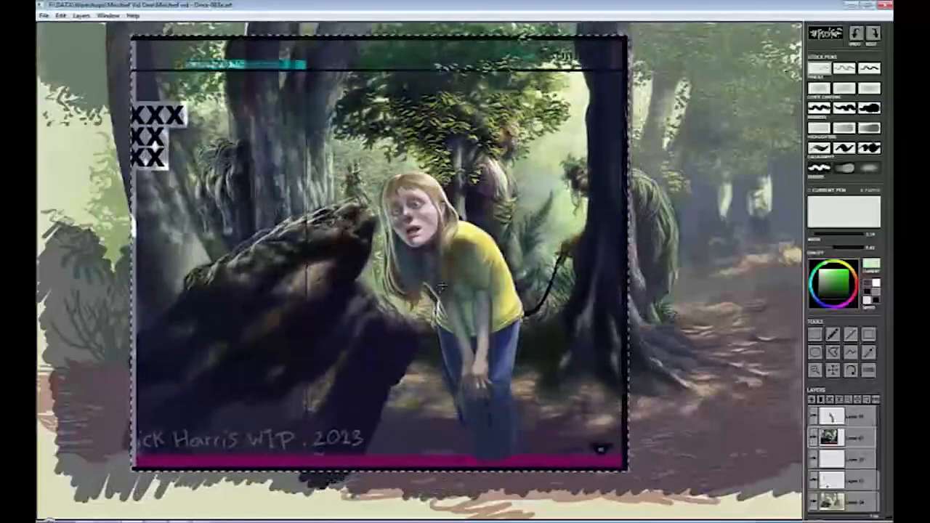
left_click_drag(442, 286, 447, 282)
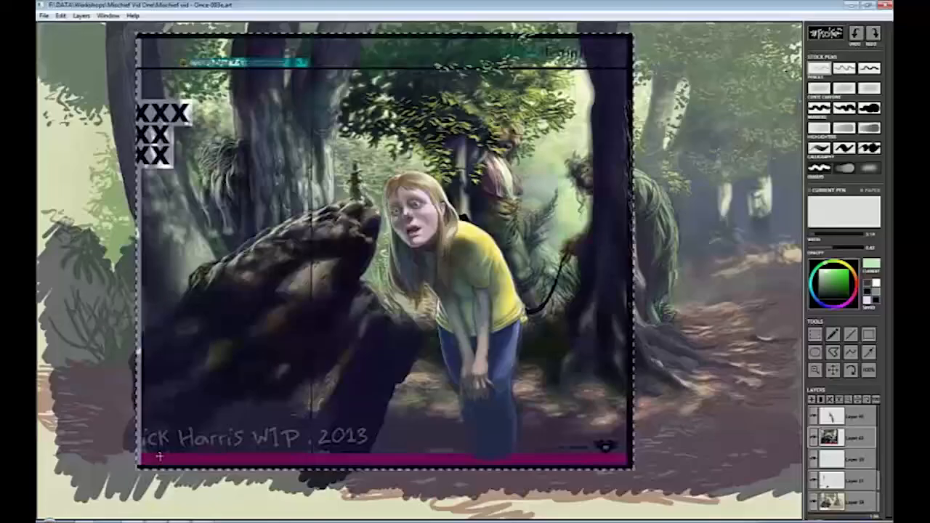
mouse_move(635, 480)
left_mouse_down()
mouse_move(623, 459)
mouse_move(637, 474)
mouse_move(629, 465)
left_mouse_up()
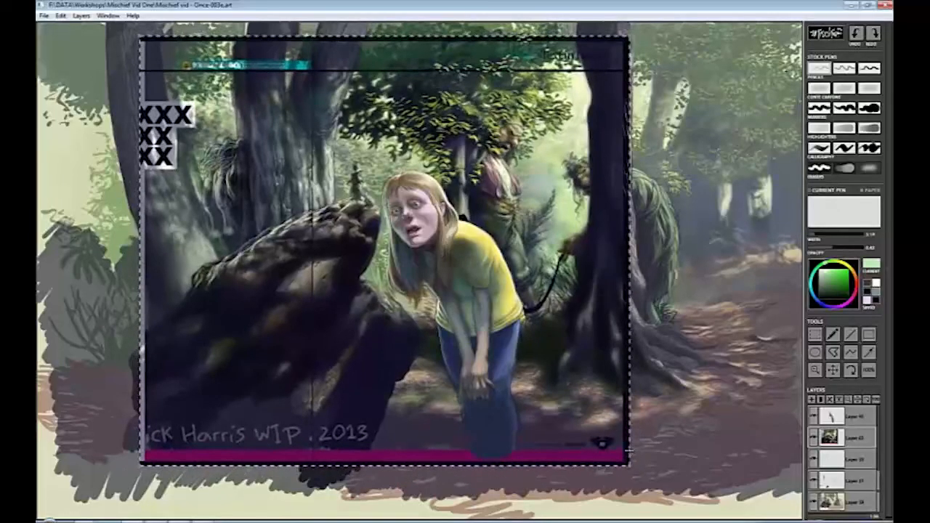
mouse_move(269, 209)
left_mouse_down()
mouse_move(261, 209)
mouse_move(284, 209)
mouse_move(273, 210)
left_mouse_up()
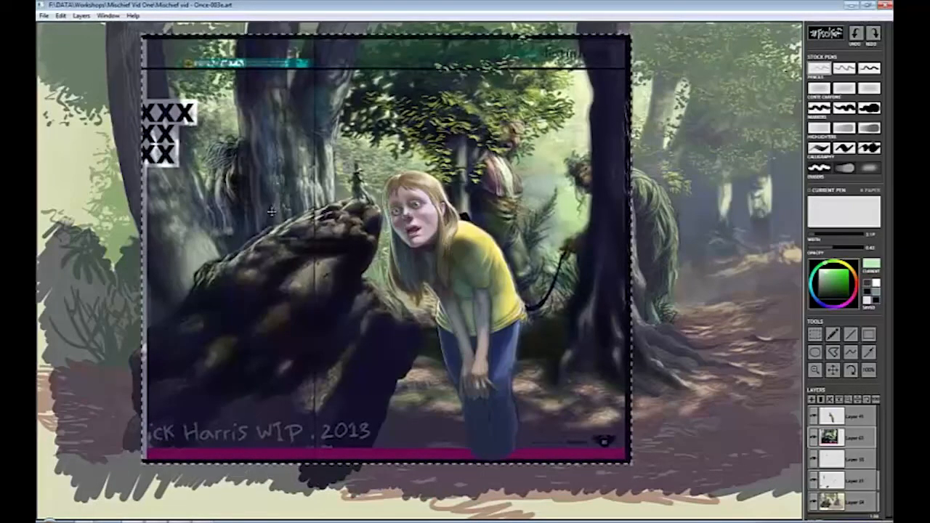
left_click_drag(631, 36, 625, 41)
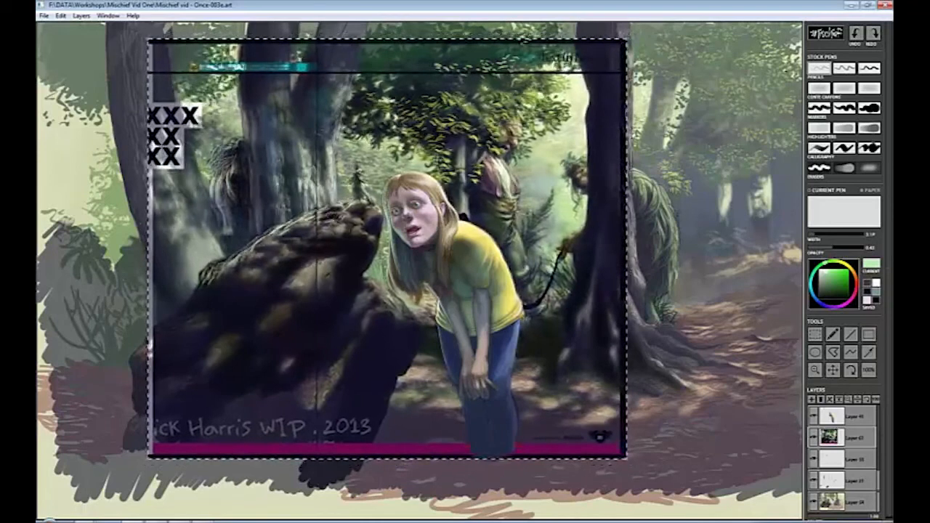
left_click_drag(629, 461, 623, 455)
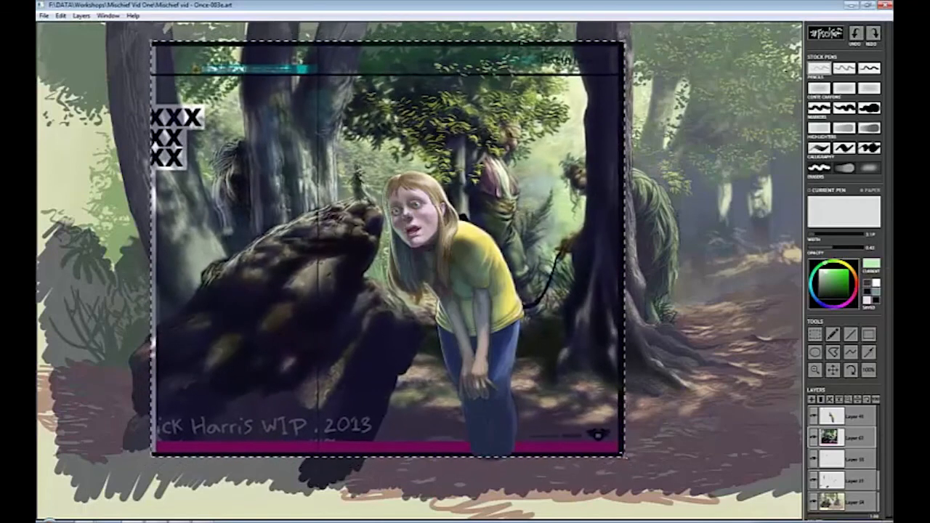
left_click_drag(150, 458, 154, 454)
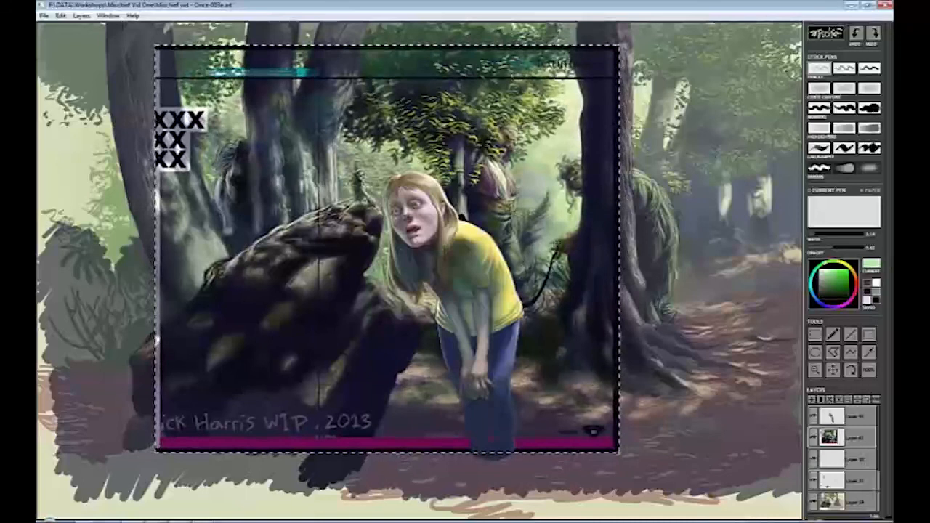
mouse_move(405, 329)
left_mouse_down()
mouse_move(411, 332)
mouse_move(407, 324)
left_mouse_up()
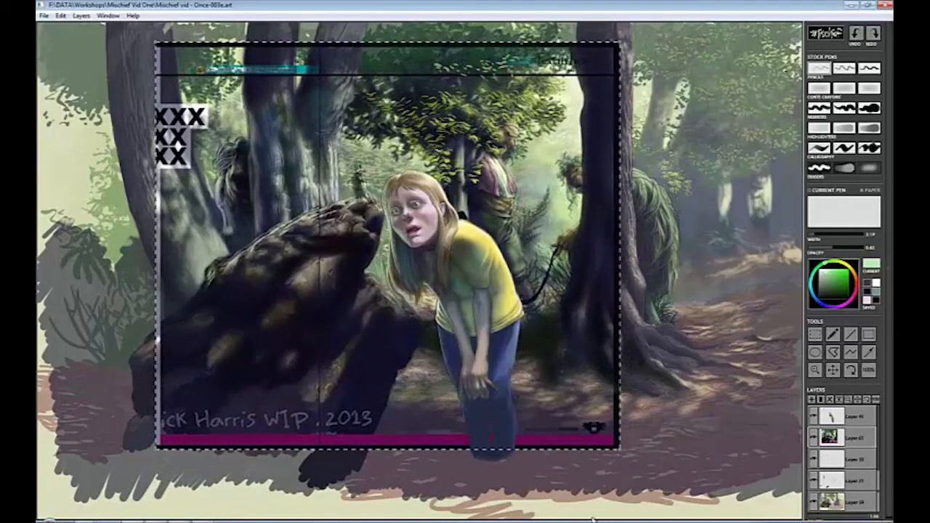
Draw a thin pale green rectangular frame around the edges of the imported image on an upper layer.
scroll(843, 457, "down", 3)
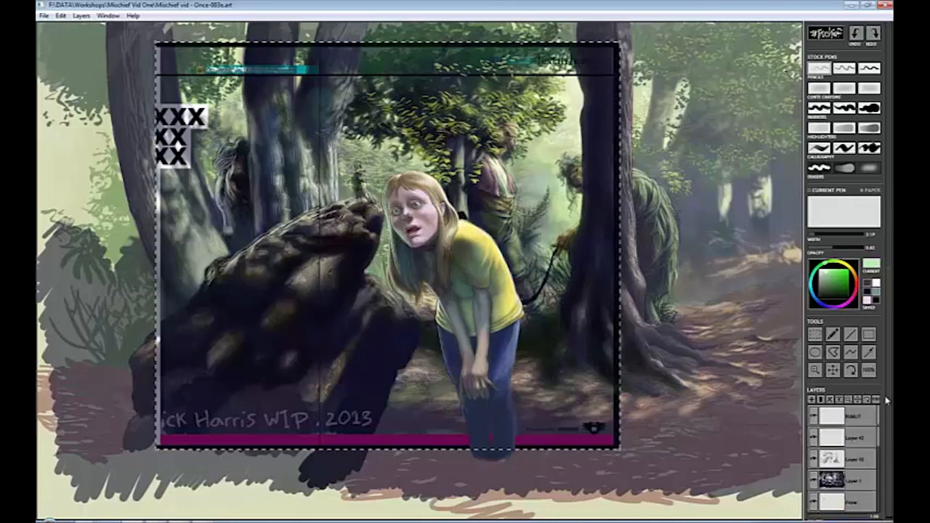
key("p")
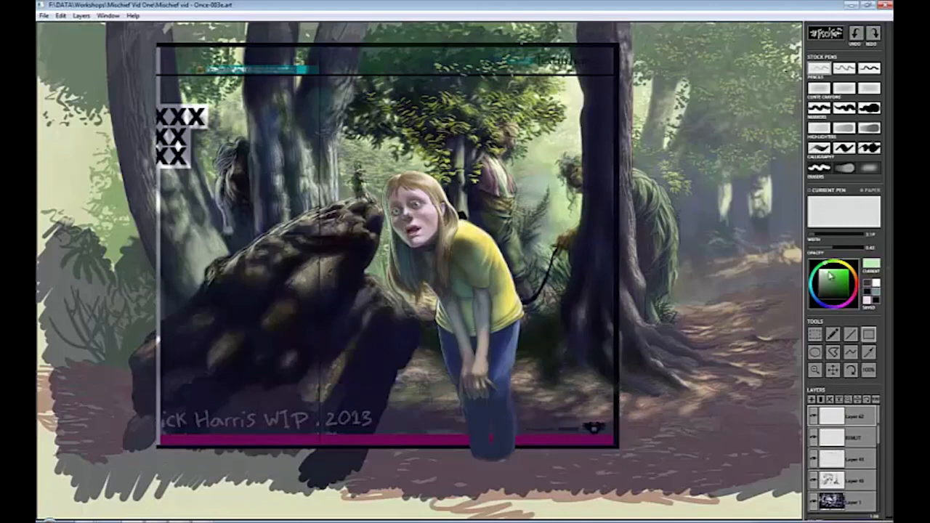
left_click_drag(155, 42, 229, 169)
left_click_drag(227, 310, 622, 456)
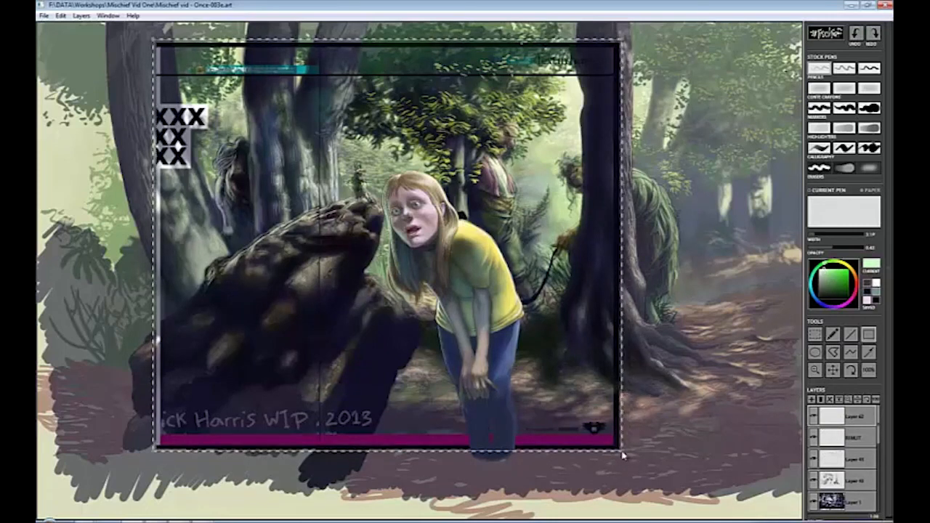
key("ctrl+d")
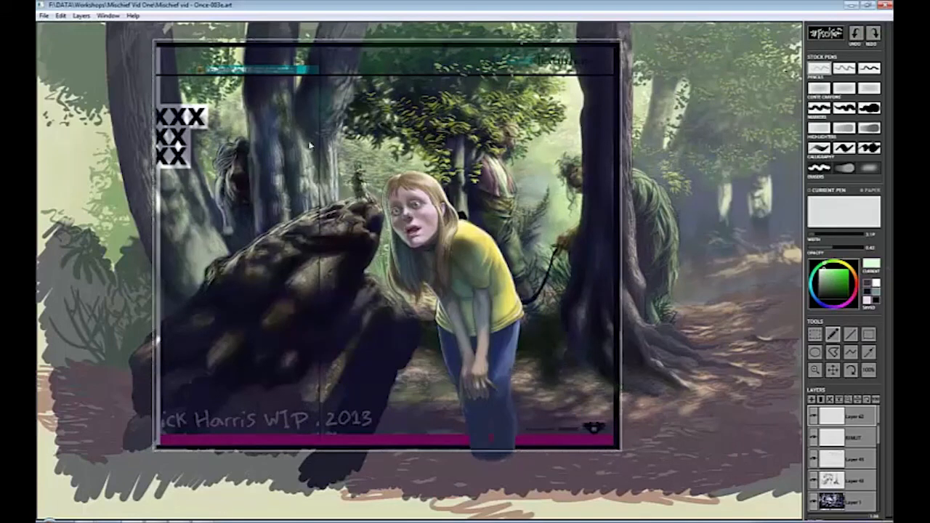
Draw a vertical line along the imported page's centre fold and handwrite "Gutter" beneath it.
left_click(851, 334)
left_click_drag(320, 48, 319, 457)
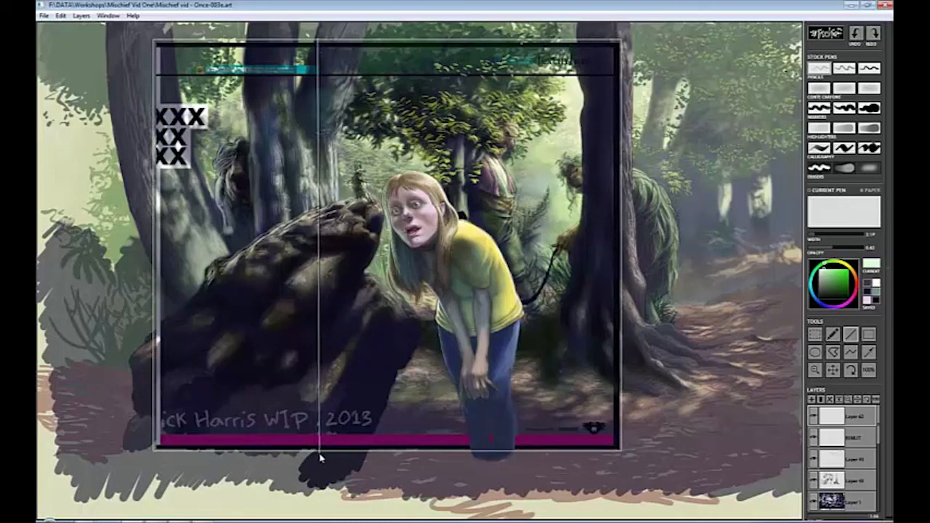
left_click(833, 333)
left_click_drag(298, 468, 325, 459)
Toggle the imported image layer's visibility repeatedly to compare the earlier version with the current painting.
left_click_drag(880, 440, 880, 505)
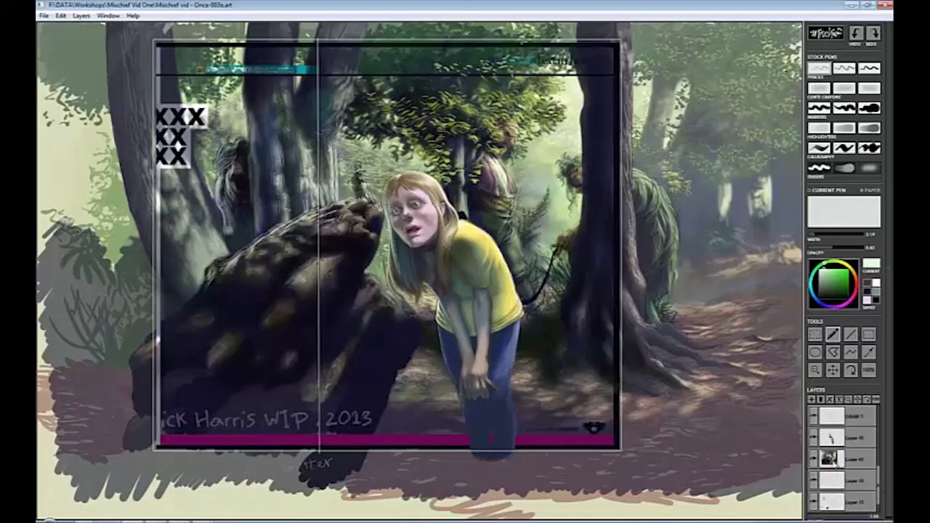
left_click(813, 460)
left_click(813, 459)
left_click(813, 459)
left_click(813, 459)
left_click(813, 459)
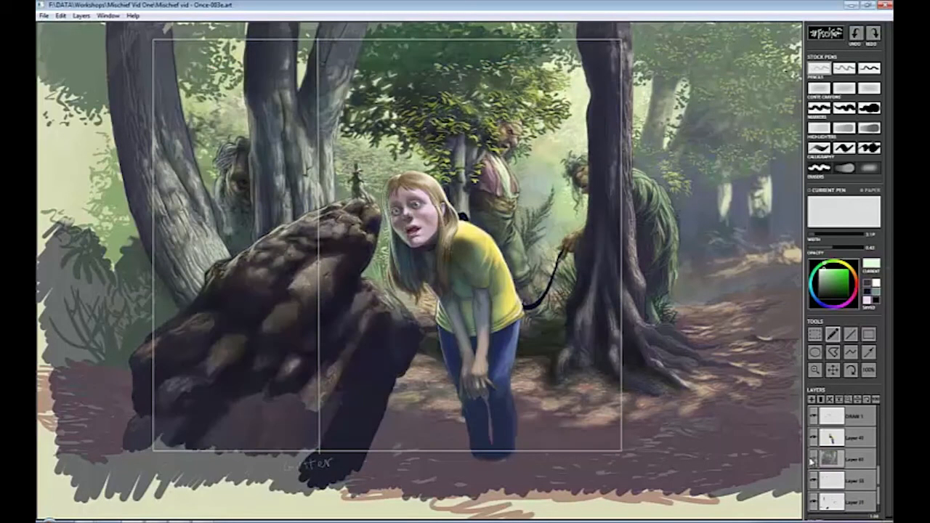
left_click(813, 459)
left_click(813, 459)
left_click(813, 459)
left_click(813, 459)
left_click(813, 460)
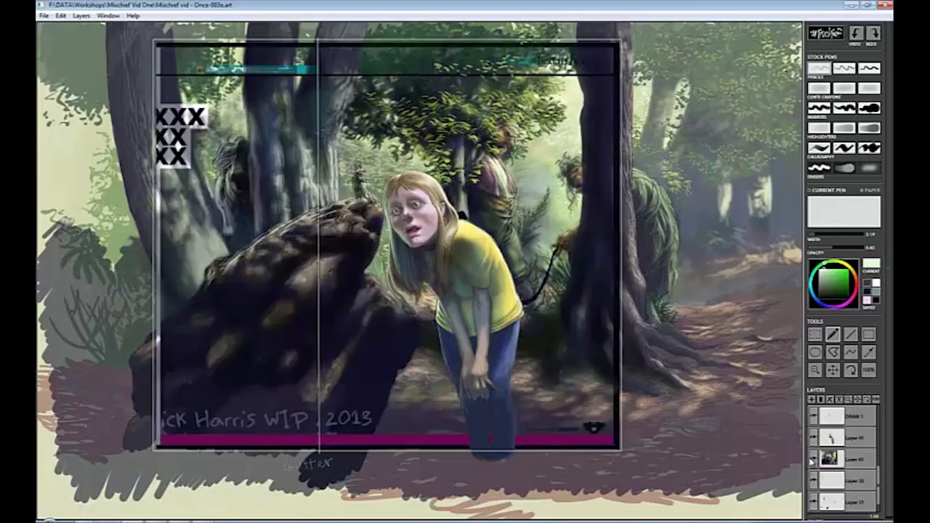
left_click(813, 459)
left_click(813, 459)
left_click(813, 459)
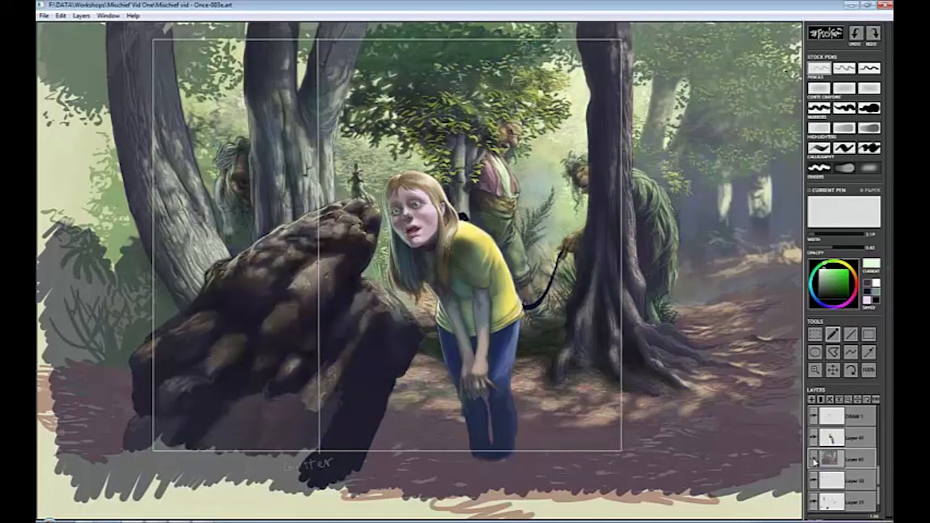
left_click(813, 459)
left_click(813, 459)
left_click(813, 459)
left_click(813, 459)
left_click(814, 460)
left_click(814, 460)
left_click(814, 460)
left_click(813, 460)
left_click(813, 460)
left_click(813, 460)
left_click(814, 460)
left_click(813, 460)
left_click(814, 460)
left_click(814, 460)
left_click(814, 460)
left_click(814, 460)
left_click(814, 460)
left_click(813, 459)
left_click(813, 459)
left_click(814, 459)
left_click(814, 459)
left_click(814, 460)
left_click(814, 460)
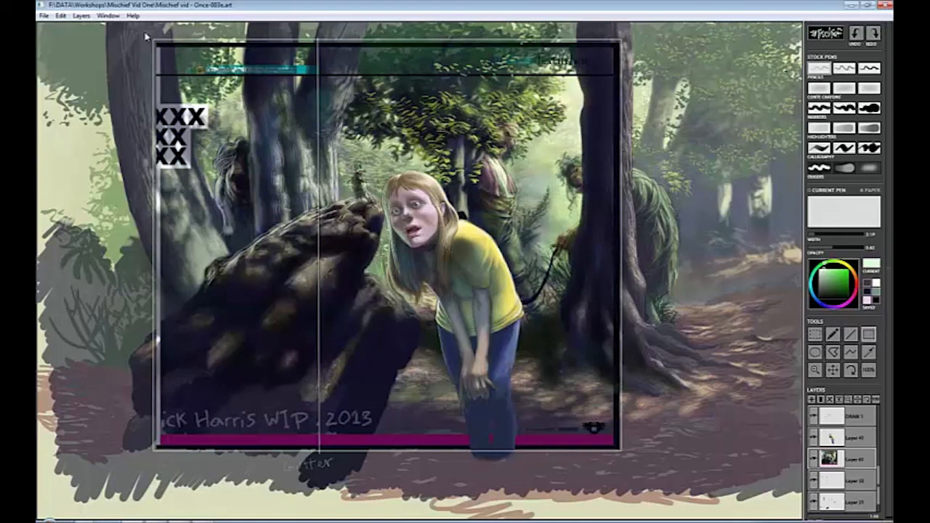
Draw a second rectangular frame in pale pink slightly outside the first one, on the same upper layer.
scroll(879, 465, "up", 2)
left_click(828, 414)
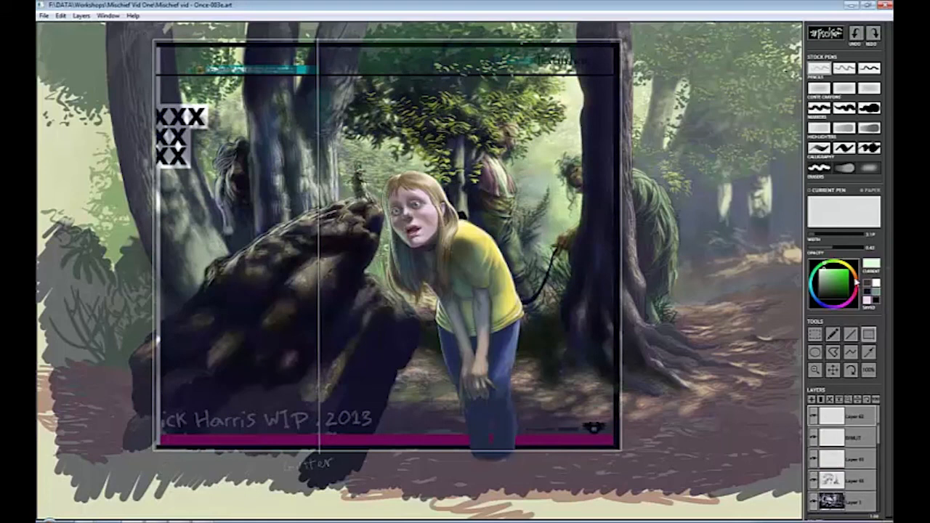
left_click(856, 278)
left_click_drag(150, 34, 627, 460)
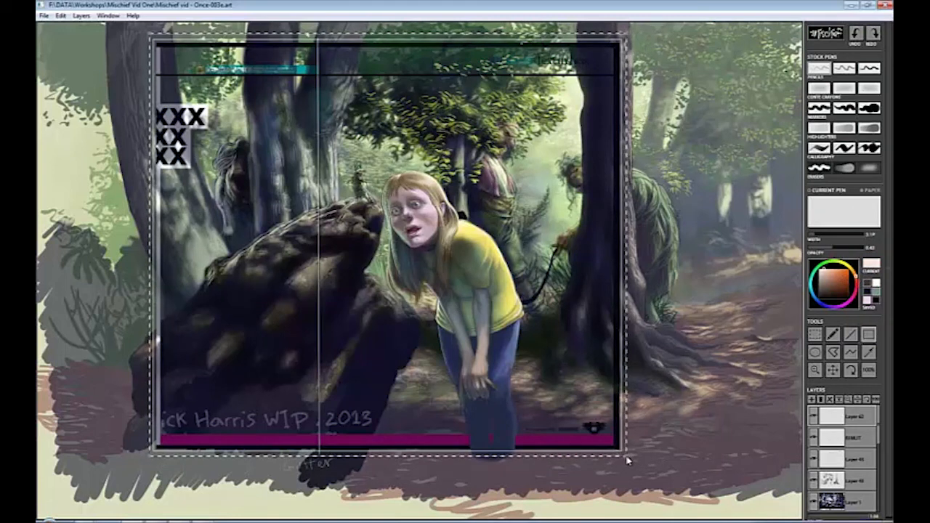
left_click(666, 394)
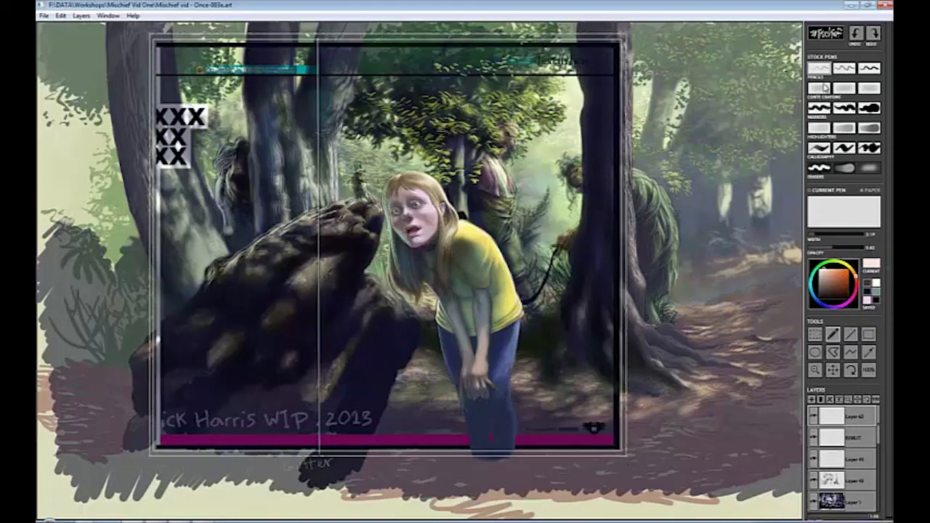
Try to export the framed area without an active selection.
left_click(45, 16)
left_click(69, 130)
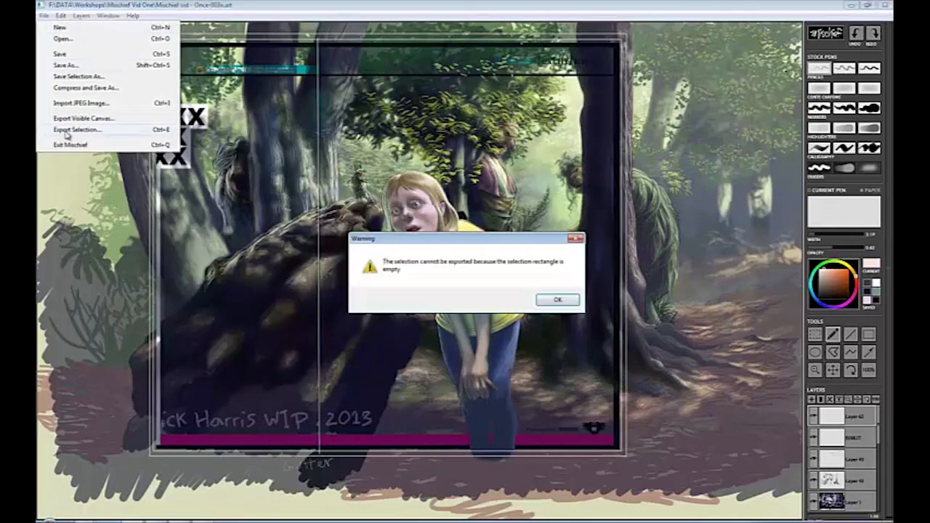
left_click(557, 299)
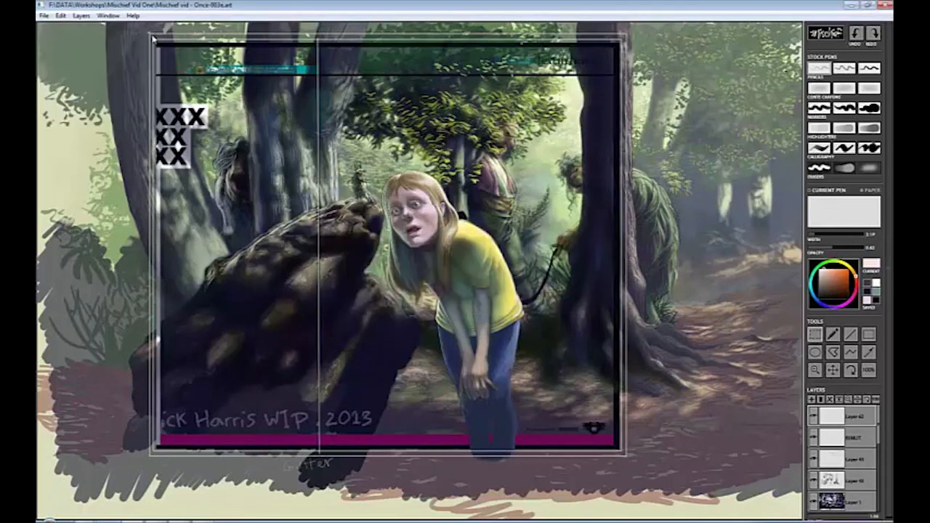
Select the area within the outer frame and try export settings of 450 pixels/inch and 12.35 inches height.
left_click_drag(153, 39, 629, 462)
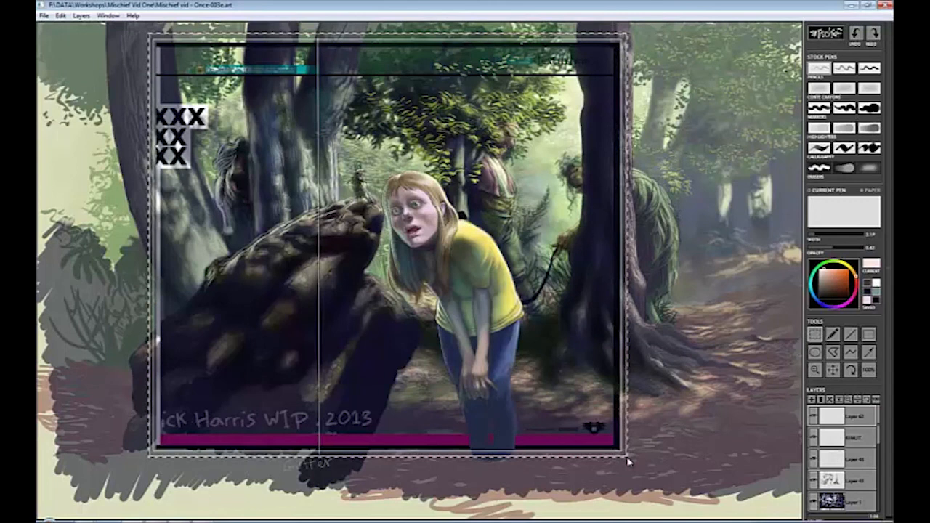
left_click(46, 16)
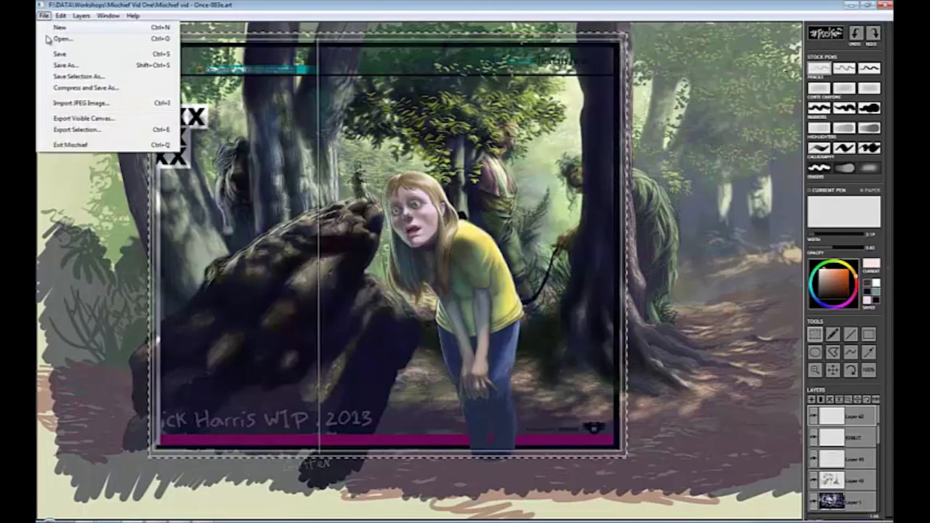
left_click(65, 130)
double_click(458, 303)
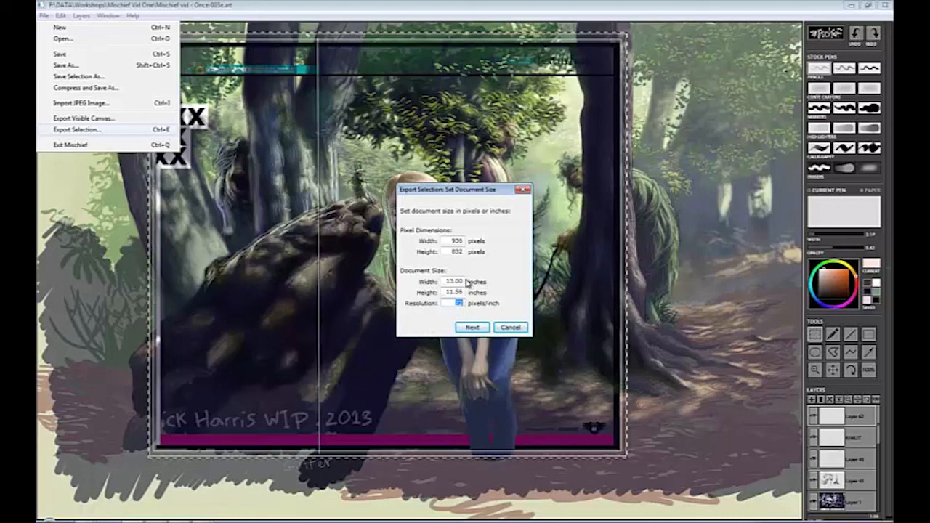
type("450")
double_click(455, 291)
type("12")
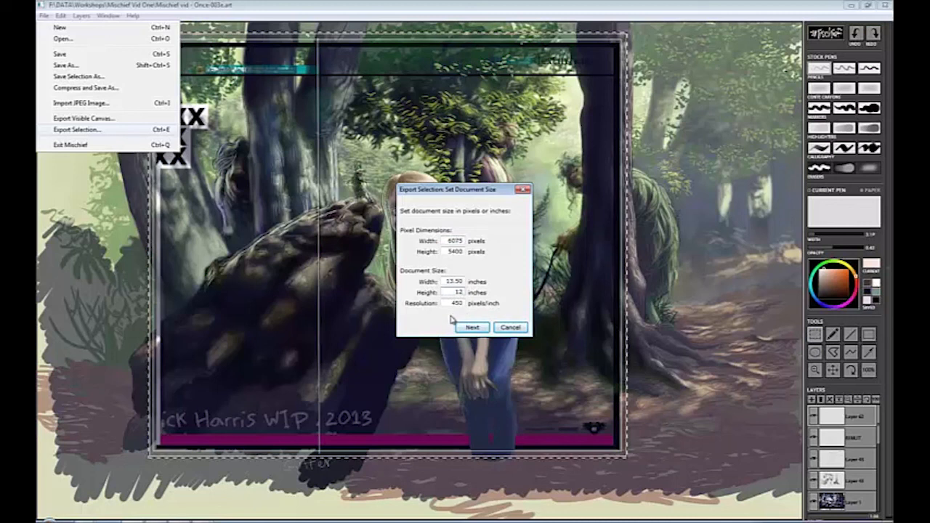
type(".35")
left_click(444, 282)
left_click(510, 327)
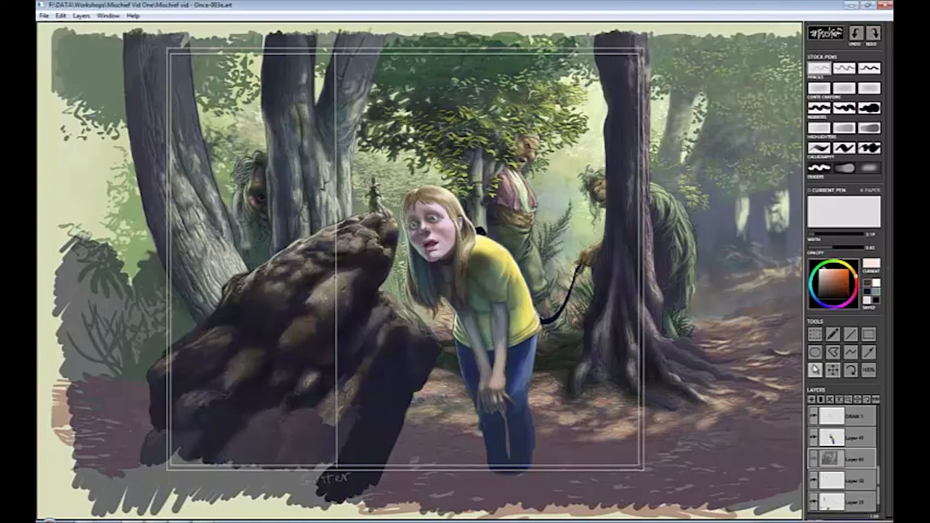
Rename the blank layer below Layer 62 as New Guy and sample a pale green for drawing.
key("ctrl+plus")
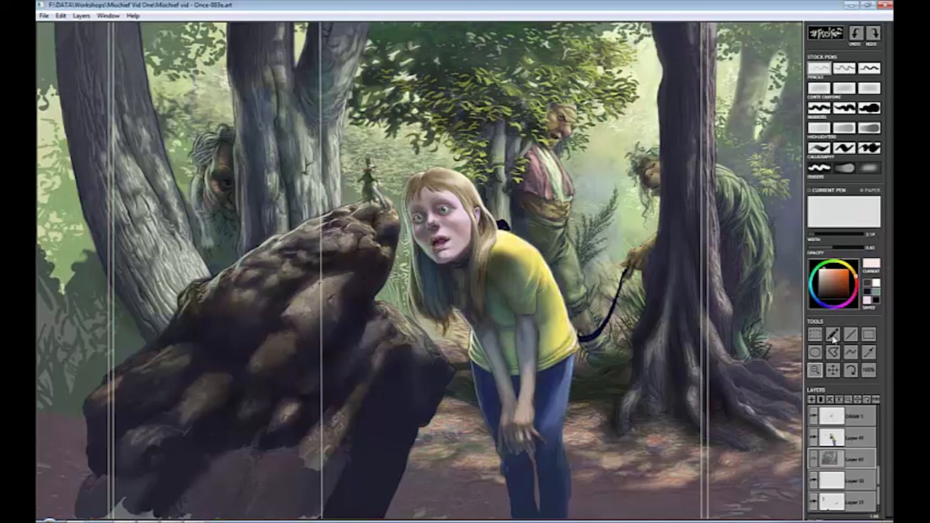
left_click(834, 336)
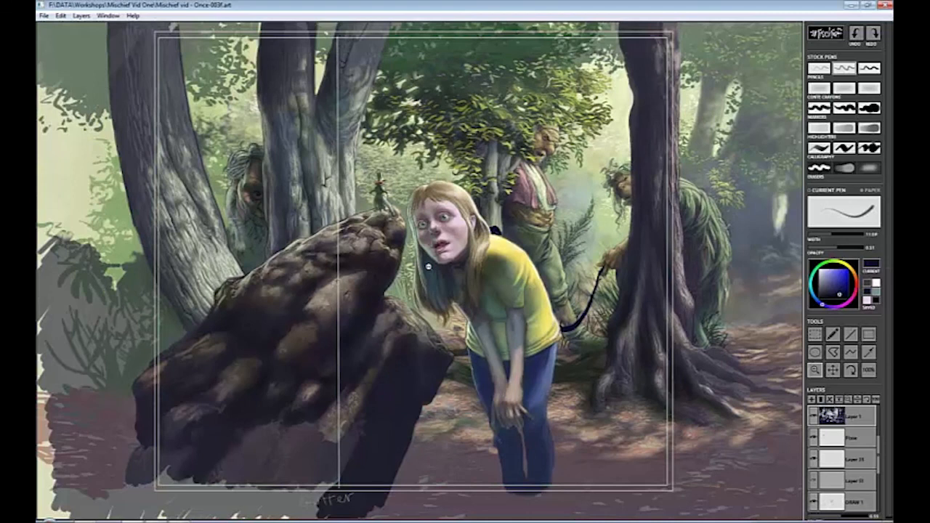
scroll(858, 439, "down", 5)
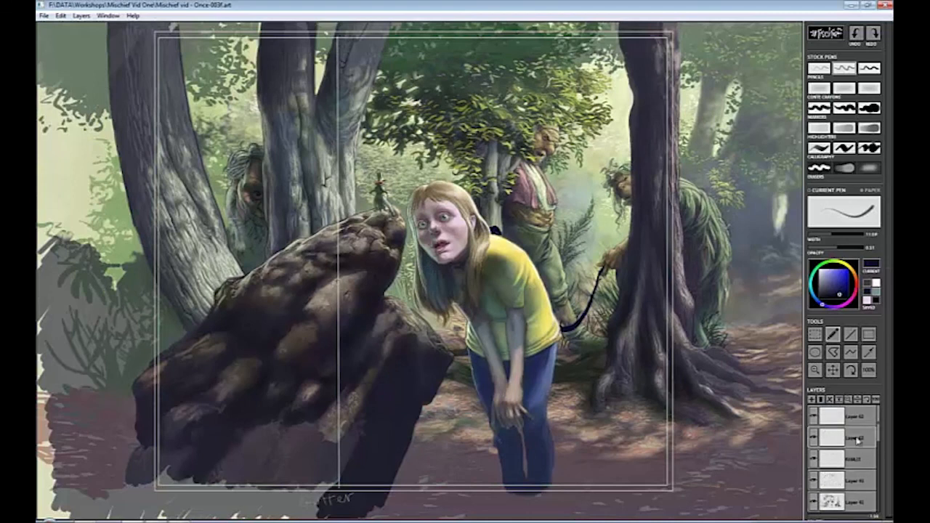
double_click(858, 440)
left_click_drag(477, 260, 507, 266)
type("nEW gUY")
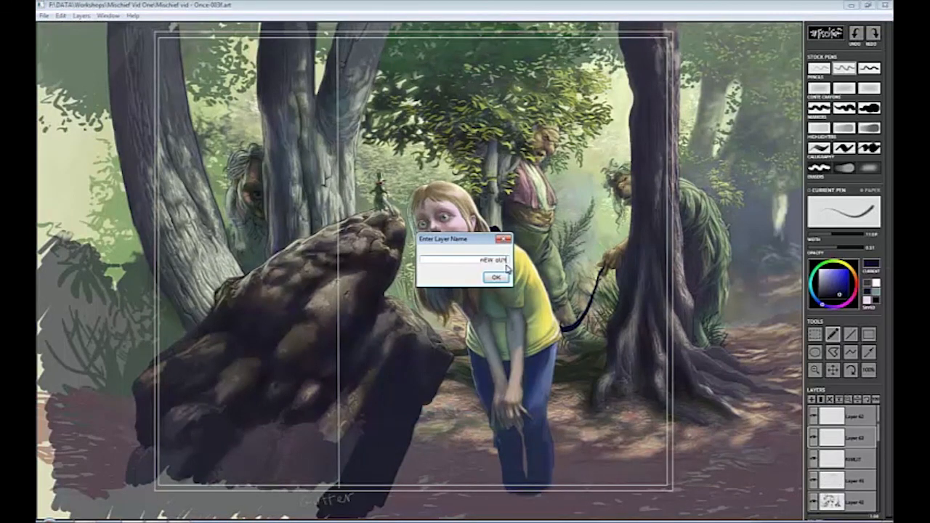
key("Return")
left_click(483, 293, "alt")
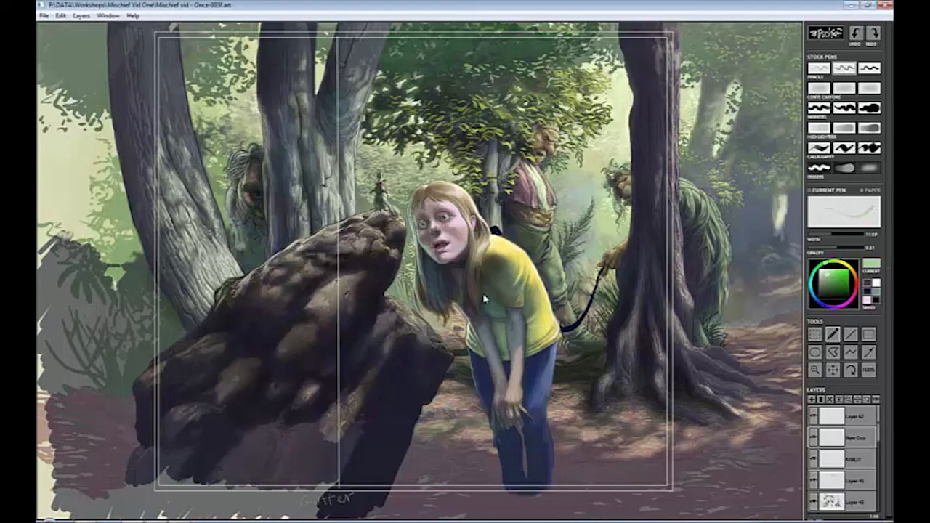
Try some loose pale green construction strokes across the rock's slope.
mouse_move(184, 322)
left_mouse_down()
mouse_move(180, 399)
mouse_move(247, 408)
mouse_move(217, 422)
mouse_move(178, 312)
mouse_move(273, 358)
mouse_move(215, 380)
mouse_move(222, 487)
mouse_move(182, 393)
mouse_move(290, 300)
mouse_move(325, 176)
mouse_move(289, 251)
mouse_move(305, 214)
mouse_move(329, 212)
mouse_move(274, 335)
left_mouse_up()
key("ctrl+z")
key("ctrl+z")
key("ctrl+z")
key("ctrl+z")
key("ctrl+z")
key("ctrl+z")
key("ctrl+z")
key("ctrl+z")
Try rough pale green figure lines over the lower part of the rock.
left_click_drag(138, 387, 245, 411)
mouse_move(251, 415)
left_mouse_down()
mouse_move(174, 452)
mouse_move(239, 494)
left_mouse_up()
left_click_drag(264, 452, 168, 514)
left_click_drag(293, 458, 262, 496)
key("ctrl+z")
key("ctrl+z")
key("ctrl+z")
key("ctrl+z")
key("ctrl+z")
Sketch the new figure's raised arm, grasping hand, head and shoulders in pale green over the rock's lower slope.
mouse_move(223, 436)
left_mouse_down()
mouse_move(259, 467)
mouse_move(270, 357)
mouse_move(313, 267)
mouse_move(256, 404)
left_mouse_up()
left_click_drag(312, 331, 313, 341)
mouse_move(287, 271)
left_mouse_down()
mouse_move(336, 290)
mouse_move(348, 305)
left_mouse_up()
mouse_move(284, 291)
left_mouse_down()
mouse_move(263, 368)
mouse_move(308, 393)
mouse_move(232, 429)
mouse_move(292, 455)
mouse_move(217, 433)
mouse_move(201, 514)
mouse_move(95, 368)
mouse_move(191, 342)
mouse_move(214, 420)
left_mouse_up()
left_click_drag(198, 358, 212, 419)
left_click_drag(328, 308, 356, 335)
mouse_move(192, 334)
left_mouse_down()
mouse_move(149, 396)
mouse_move(45, 473)
left_mouse_up()
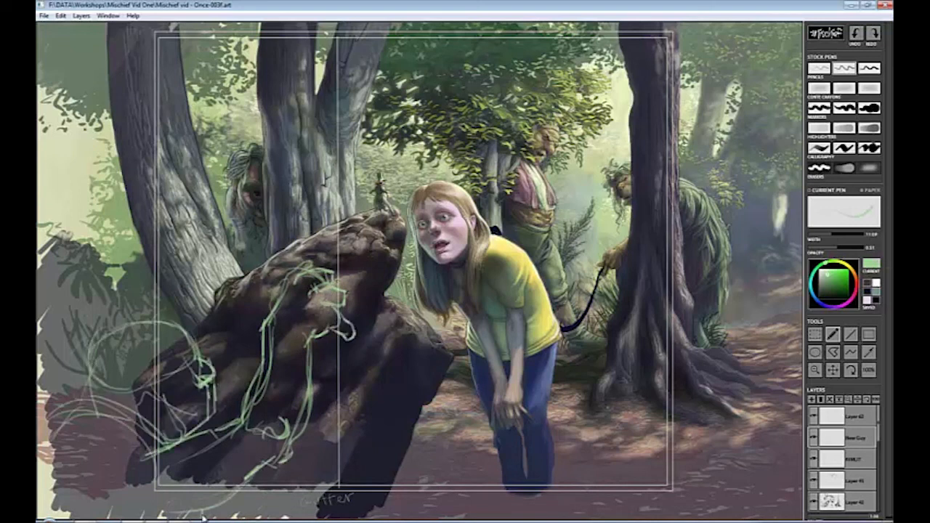
Sketch loose pale green curves over the figure's head and up across the tree trunks behind the rock.
left_click_drag(237, 236, 102, 392)
left_click_drag(181, 251, 193, 341)
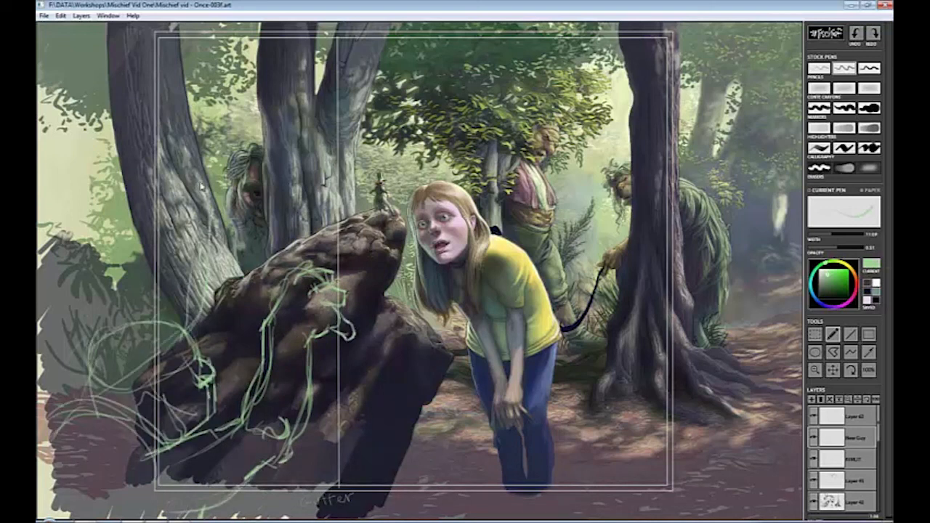
left_click_drag(196, 382, 109, 378)
mouse_move(214, 353)
left_mouse_down()
mouse_move(263, 236)
mouse_move(275, 139)
mouse_move(323, 178)
left_mouse_up()
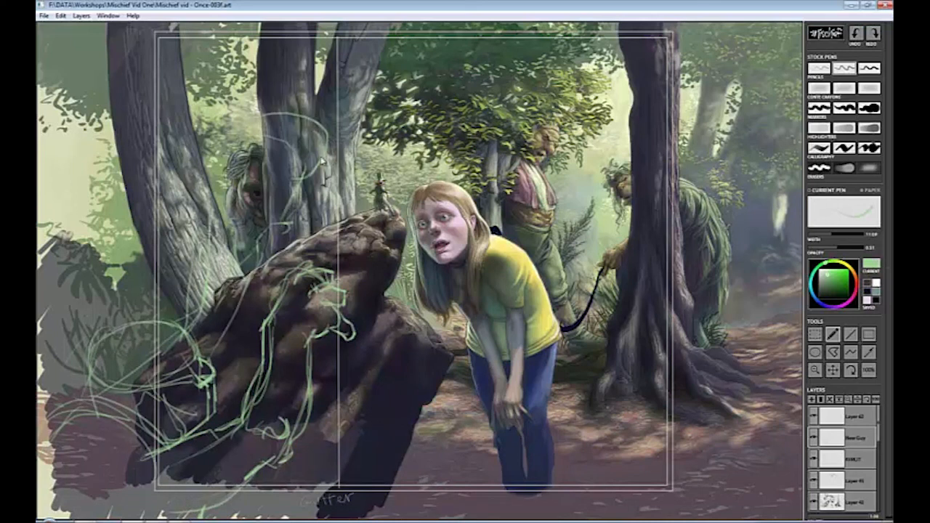
left_click_drag(311, 125, 326, 178)
mouse_move(261, 251)
left_mouse_down()
mouse_move(291, 222)
mouse_move(290, 260)
left_mouse_up()
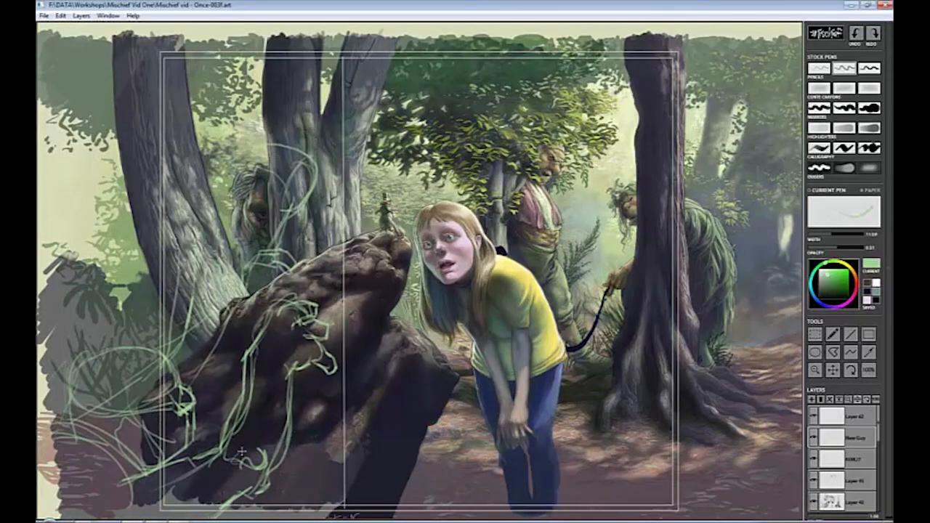
Rework the raised arm's sketch lines, then thin and soften them with hard and soft erasers.
mouse_move(310, 297)
left_mouse_down()
mouse_move(274, 317)
mouse_move(269, 338)
mouse_move(294, 340)
mouse_move(271, 369)
mouse_move(292, 419)
mouse_move(274, 482)
left_mouse_up()
key("e")
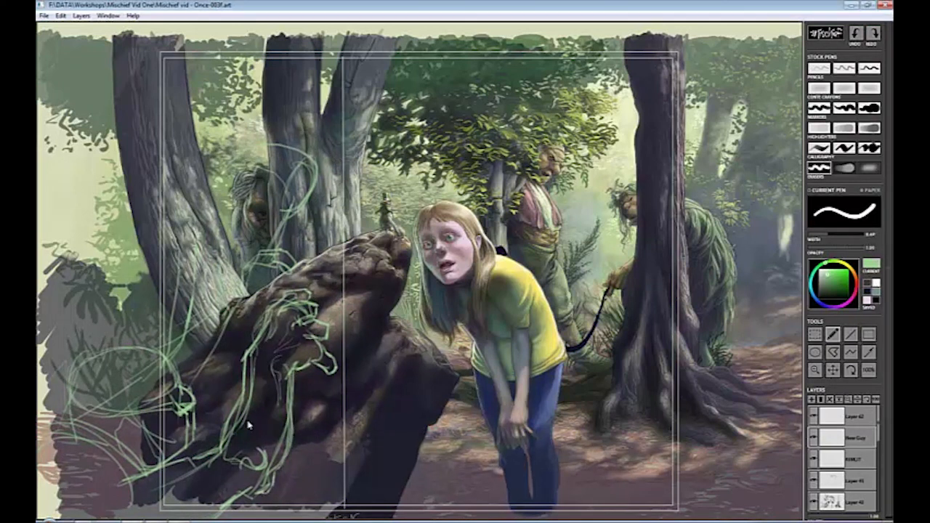
left_click_drag(249, 423, 224, 448)
mouse_move(250, 409)
left_mouse_down()
mouse_move(252, 386)
mouse_move(234, 357)
mouse_move(260, 336)
left_mouse_up()
left_click(869, 168)
mouse_move(291, 391)
left_mouse_down()
mouse_move(262, 471)
mouse_move(250, 362)
mouse_move(218, 468)
mouse_move(292, 391)
mouse_move(302, 309)
mouse_move(308, 320)
mouse_move(280, 313)
mouse_move(314, 370)
mouse_move(280, 465)
mouse_move(214, 468)
left_mouse_up()
Redraw the hand, fingers and forearm outline in pale green pencil over the faded lines.
left_click(845, 69)
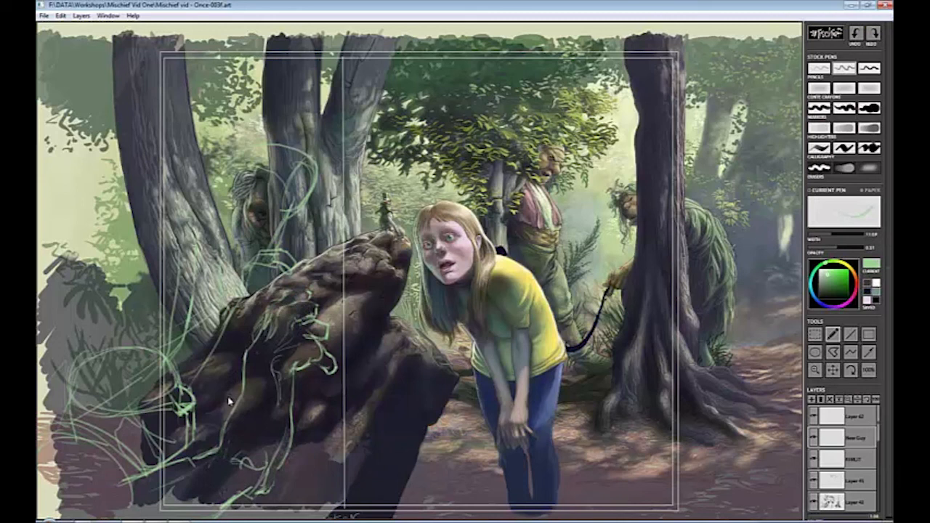
mouse_move(254, 341)
left_mouse_down()
mouse_move(256, 298)
mouse_move(264, 324)
mouse_move(251, 339)
mouse_move(257, 317)
mouse_move(283, 300)
left_mouse_up()
key("e")
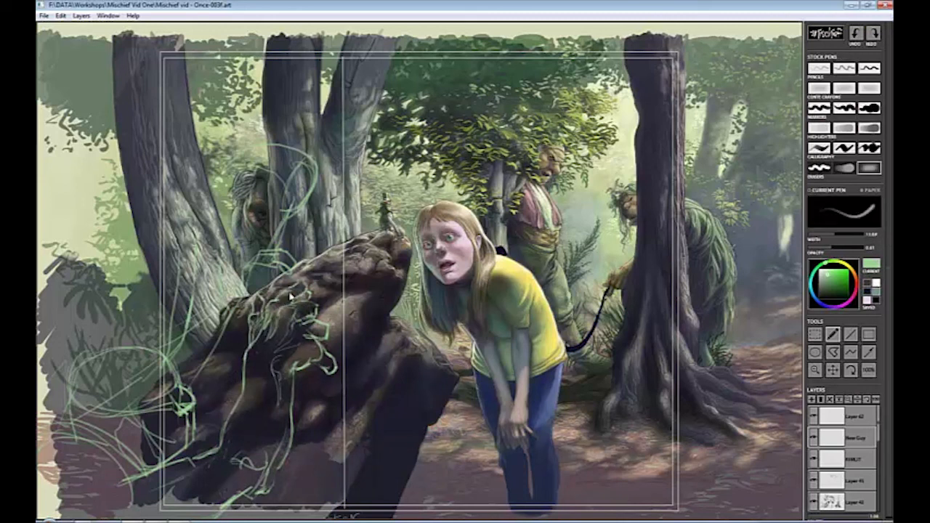
key("e")
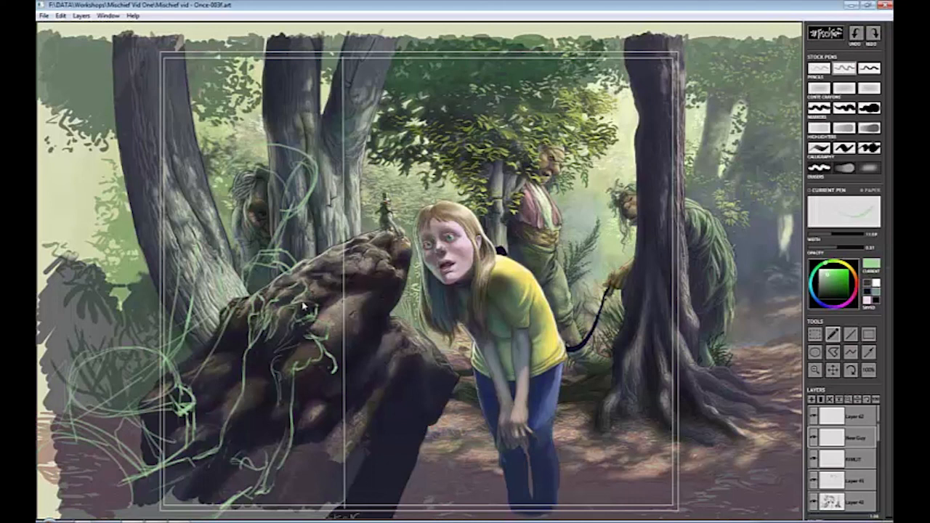
mouse_move(316, 339)
left_mouse_down()
mouse_move(327, 367)
mouse_move(259, 345)
mouse_move(286, 347)
mouse_move(247, 410)
mouse_move(266, 369)
mouse_move(263, 454)
mouse_move(265, 429)
mouse_move(280, 472)
mouse_move(281, 452)
mouse_move(291, 453)
mouse_move(198, 476)
left_mouse_up()
Set up a blank layer beneath New Guy and block in the raised arm and hand with solid tan.
left_click_drag(832, 416, 832, 437)
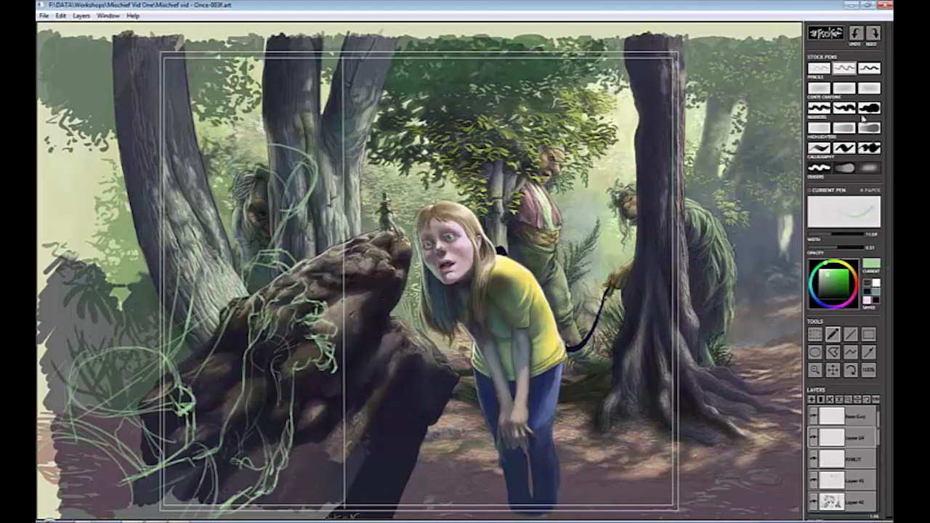
left_click(844, 108)
mouse_move(258, 352)
left_mouse_down()
mouse_move(247, 377)
mouse_move(287, 342)
mouse_move(298, 392)
mouse_move(269, 426)
mouse_move(231, 422)
mouse_move(239, 469)
mouse_move(291, 436)
mouse_move(272, 320)
mouse_move(302, 287)
mouse_move(308, 331)
mouse_move(327, 308)
mouse_move(295, 371)
mouse_move(320, 329)
mouse_move(330, 338)
mouse_move(317, 374)
left_mouse_up()
mouse_move(255, 320)
left_mouse_down()
mouse_move(238, 469)
mouse_move(221, 458)
mouse_move(220, 482)
mouse_move(218, 462)
mouse_move(241, 510)
mouse_move(235, 466)
mouse_move(251, 456)
mouse_move(264, 495)
mouse_move(286, 463)
mouse_move(244, 427)
left_mouse_up()
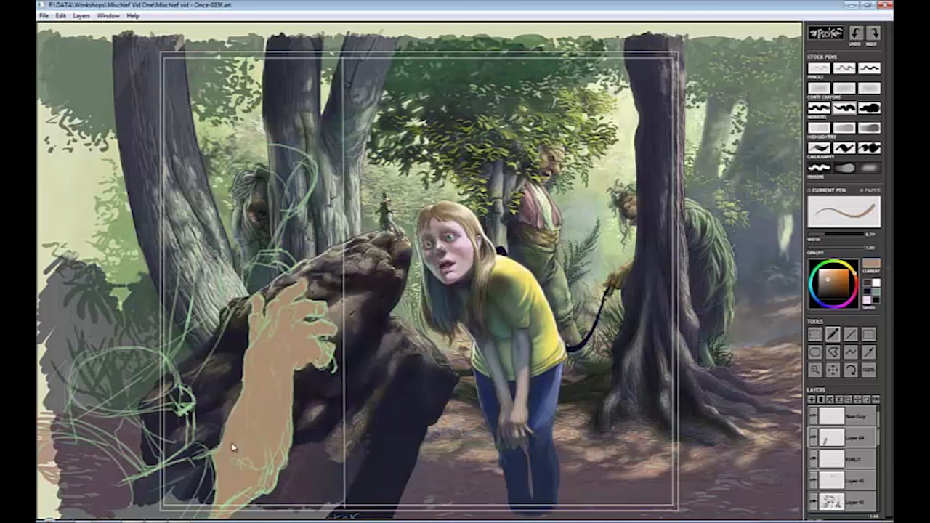
Block in the figure's shoulders with solid purple and the face with the arm's tan.
left_click(829, 279)
mouse_move(175, 468)
left_mouse_down()
mouse_move(138, 501)
mouse_move(210, 454)
mouse_move(210, 512)
left_mouse_up()
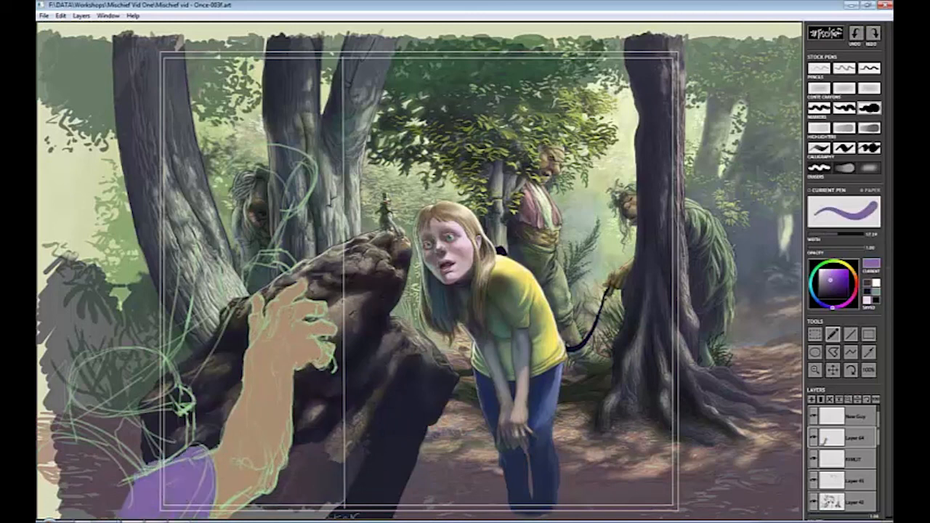
mouse_move(129, 511)
left_mouse_down()
mouse_move(126, 467)
mouse_move(97, 512)
mouse_move(63, 503)
mouse_move(74, 457)
mouse_move(185, 461)
mouse_move(48, 449)
mouse_move(42, 514)
mouse_move(96, 500)
left_mouse_up()
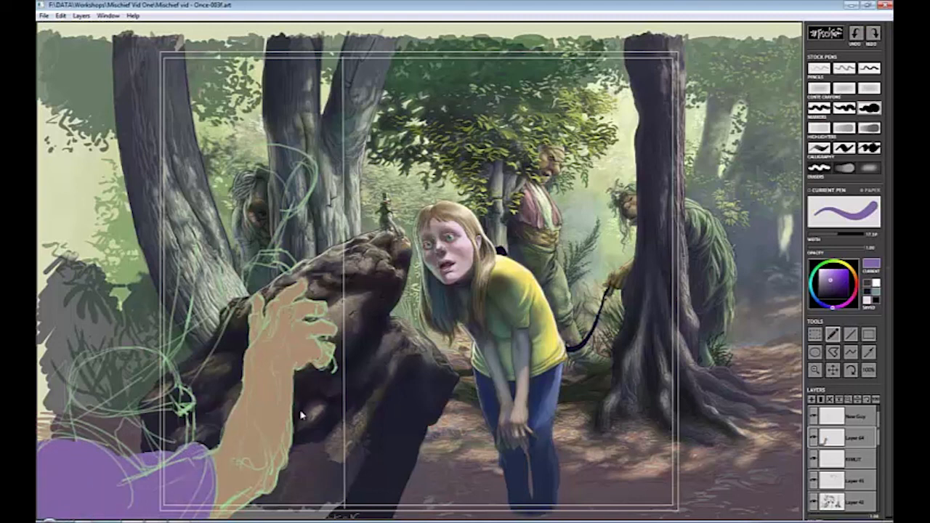
left_click(263, 385, "alt")
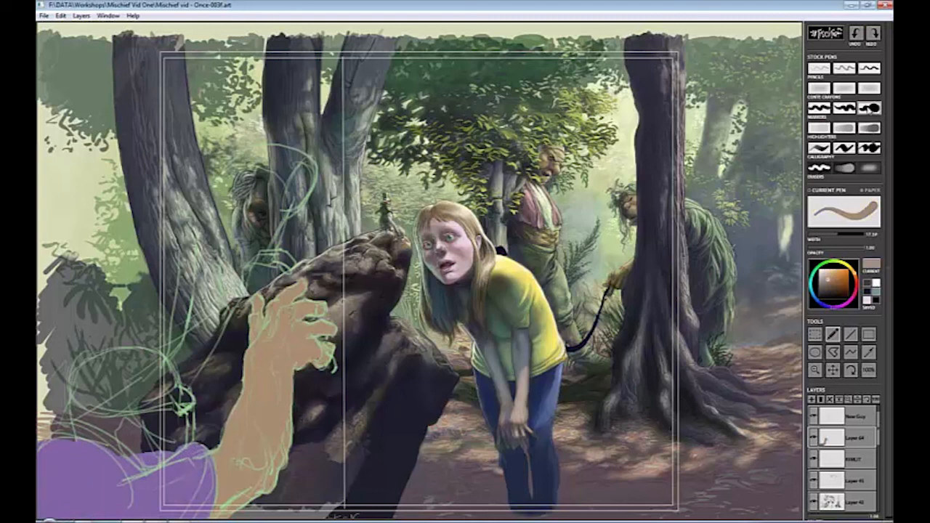
mouse_move(179, 398)
left_mouse_down()
mouse_move(193, 417)
mouse_move(150, 354)
mouse_move(171, 363)
mouse_move(179, 424)
mouse_move(149, 386)
mouse_move(175, 453)
mouse_move(195, 407)
mouse_move(198, 442)
mouse_move(145, 423)
mouse_move(133, 429)
mouse_move(154, 445)
mouse_move(157, 426)
mouse_move(171, 448)
mouse_move(189, 441)
mouse_move(170, 403)
left_mouse_up()
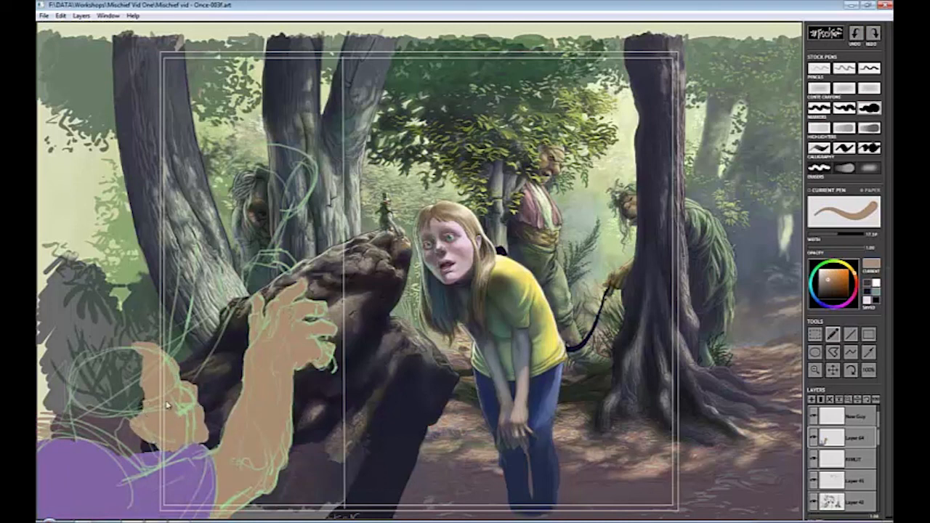
Draw dark brown pencil contours along the fingers, knuckles, wrist and the figure's face.
left_click(843, 68)
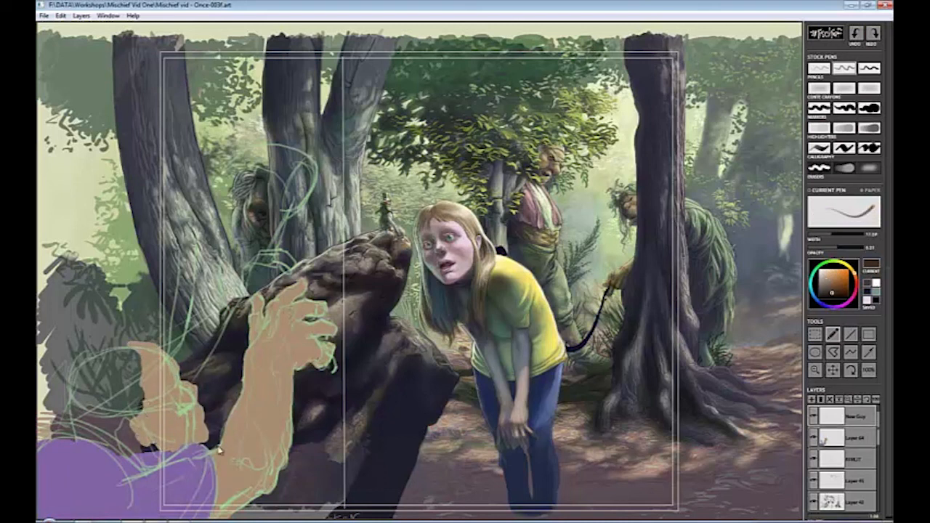
mouse_move(242, 400)
left_mouse_down()
mouse_move(247, 351)
mouse_move(268, 305)
mouse_move(280, 301)
mouse_move(273, 325)
left_mouse_up()
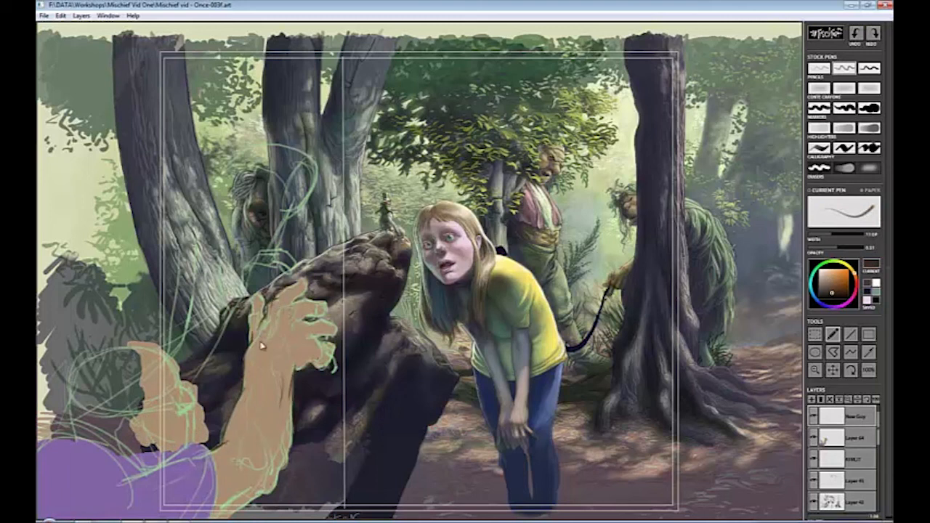
left_click_drag(289, 334, 282, 297)
mouse_move(189, 413)
left_mouse_down()
mouse_move(172, 357)
mouse_move(145, 399)
mouse_move(186, 449)
left_mouse_up()
mouse_move(308, 322)
left_mouse_down()
mouse_move(329, 333)
mouse_move(311, 308)
mouse_move(328, 346)
left_mouse_up()
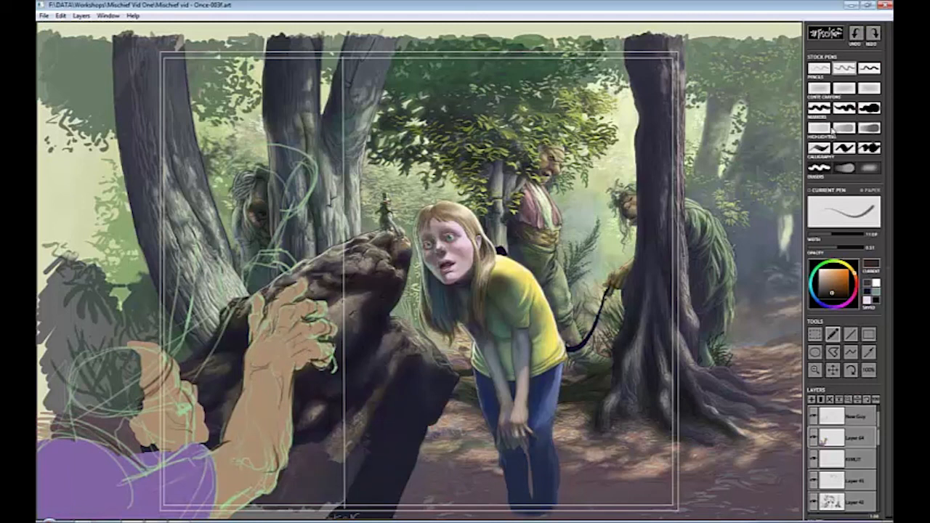
Shade the wrist and forearm edges with soft, low-opacity conte strokes in a muted olive brown.
left_click(844, 88)
left_click(831, 287)
mouse_move(282, 356)
left_mouse_down()
mouse_move(278, 380)
mouse_move(239, 414)
mouse_move(230, 451)
left_mouse_up()
left_click_drag(268, 348, 257, 382)
left_click_drag(292, 411, 274, 491)
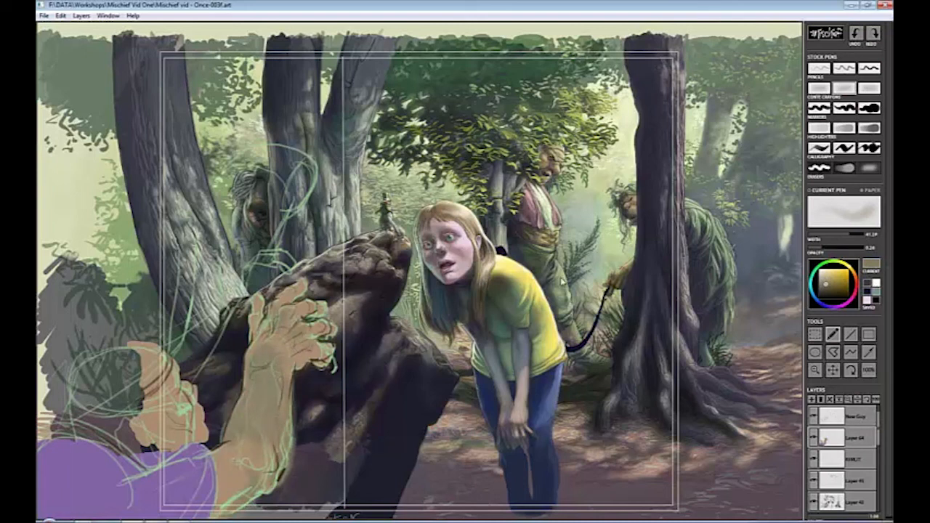
Tint the back of the hand with soft mauve and shade beneath the jaw with sampled olive brown.
left_click(300, 325, "alt")
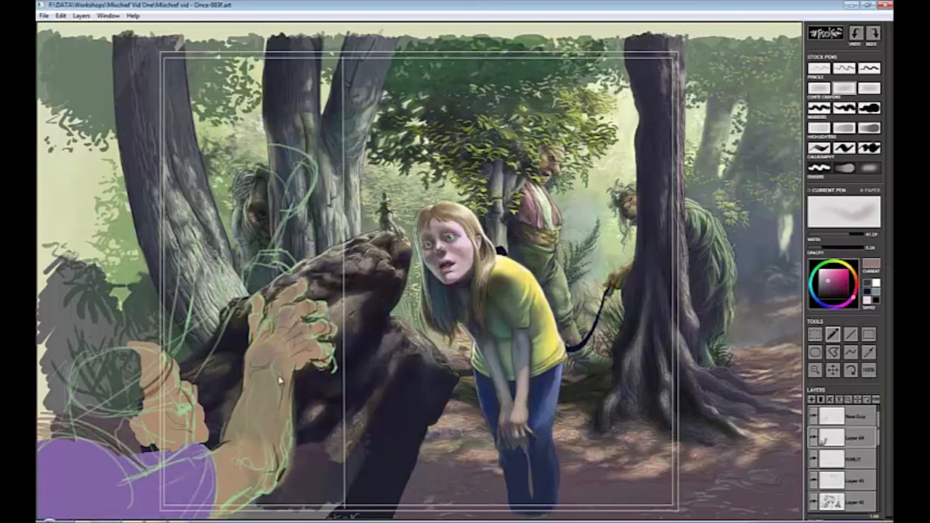
left_click_drag(255, 348, 256, 316)
left_click(252, 381, "alt")
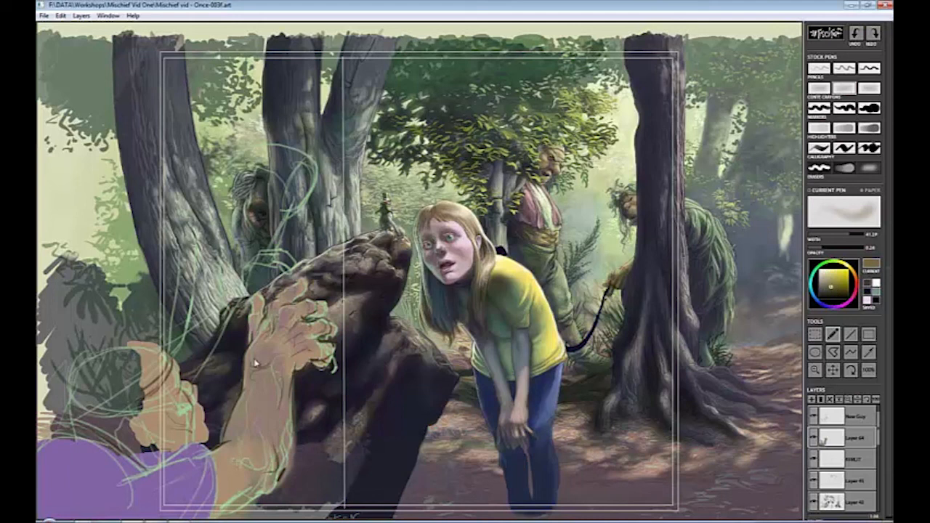
mouse_move(170, 446)
left_mouse_down()
mouse_move(190, 428)
mouse_move(135, 393)
mouse_move(178, 450)
left_mouse_up()
Lighten the fingers, back of the hand and forearm with a narrower soft brush in pale peach.
left_click(837, 235)
left_click(310, 318, "alt")
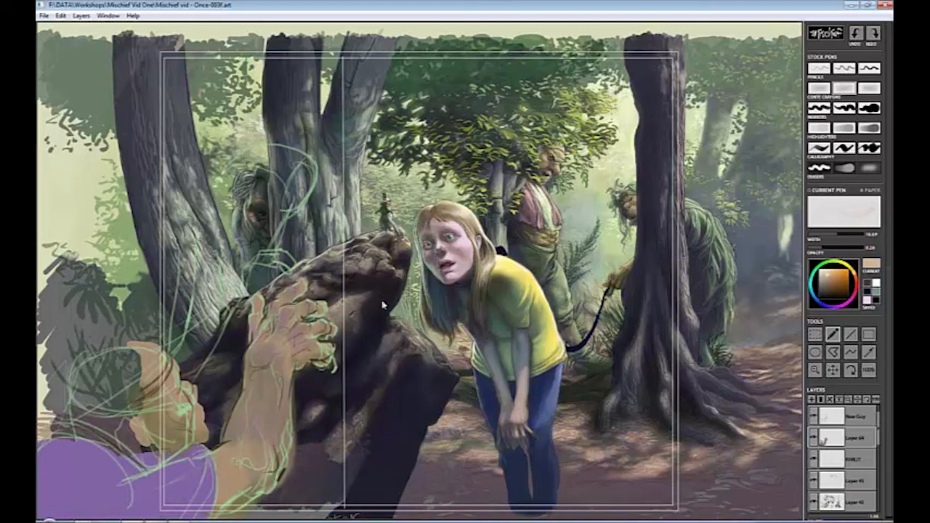
mouse_move(274, 333)
left_mouse_down()
mouse_move(284, 308)
mouse_move(274, 297)
mouse_move(287, 295)
left_mouse_up()
mouse_move(313, 329)
left_mouse_down()
mouse_move(266, 353)
mouse_move(294, 370)
mouse_move(314, 309)
mouse_move(272, 306)
mouse_move(263, 353)
mouse_move(304, 353)
mouse_move(300, 366)
left_mouse_up()
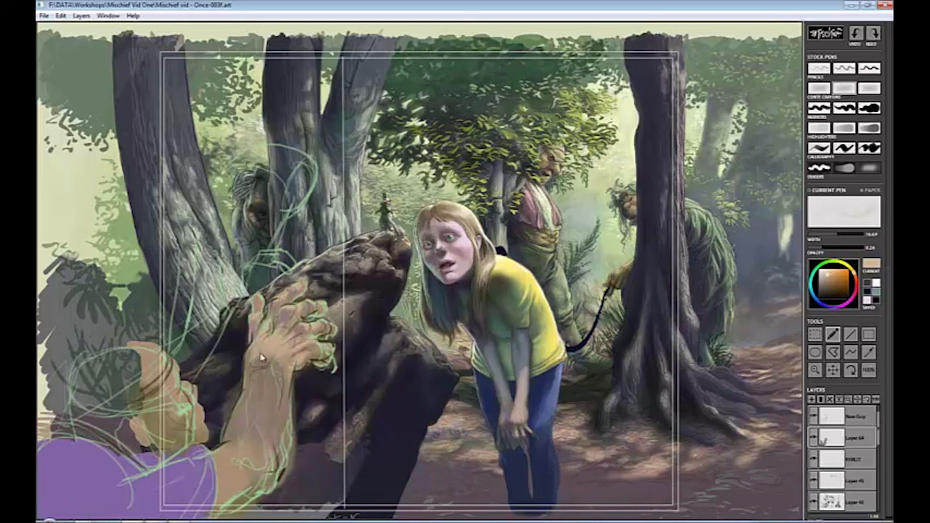
left_click(334, 294, "alt")
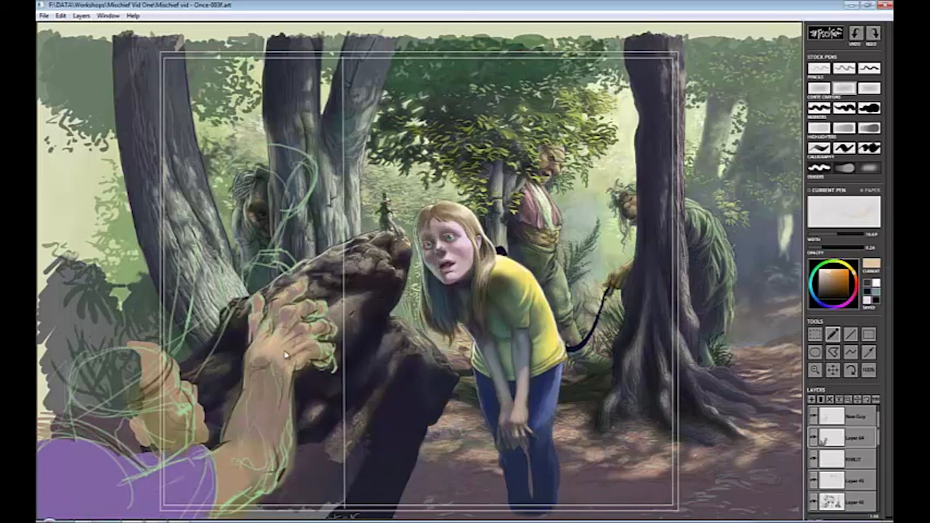
mouse_move(302, 356)
left_mouse_down()
mouse_move(330, 325)
mouse_move(218, 465)
mouse_move(267, 468)
mouse_move(247, 483)
mouse_move(265, 500)
left_mouse_up()
left_click_drag(287, 374, 264, 447)
Add a soft magenta glow to the middle of the forearm with a wider conte brush.
left_click_drag(845, 236, 861, 235)
left_click(254, 431, "alt")
left_click(850, 301)
left_click(834, 284)
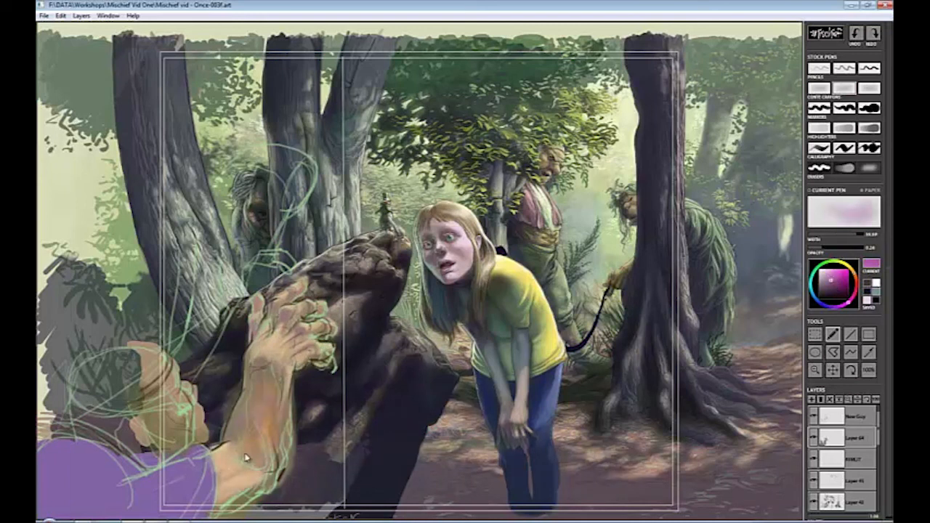
left_click_drag(247, 459, 274, 430)
Glaze a dull olive green over the forearm's shadow and the lower face.
left_click(836, 263)
left_click(827, 289)
mouse_move(269, 385)
left_mouse_down()
mouse_move(264, 450)
mouse_move(249, 445)
left_mouse_up()
left_click_drag(190, 435, 145, 428)
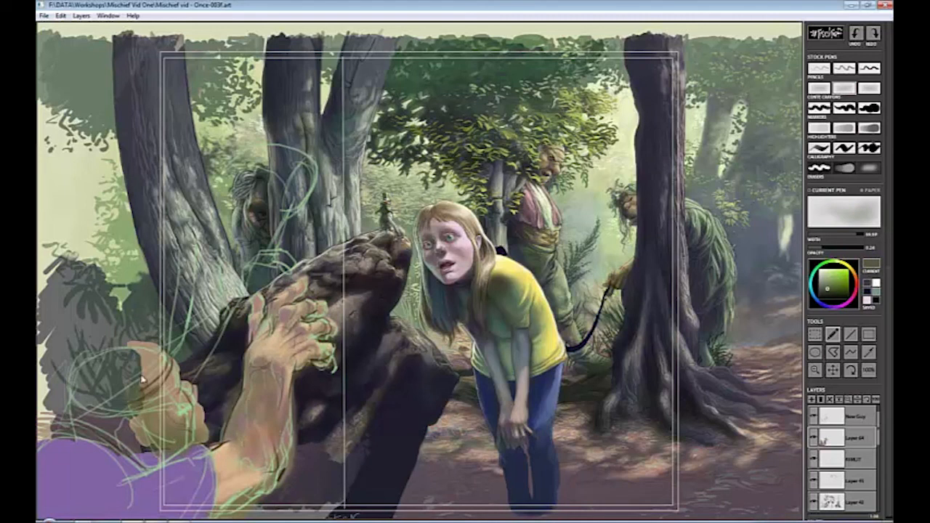
Paint light peach highlights on the forehead, face profile, knuckles and fingers, finishing with an opaque marker.
left_click(148, 366, "alt")
left_click_drag(149, 350, 162, 385)
key("1")
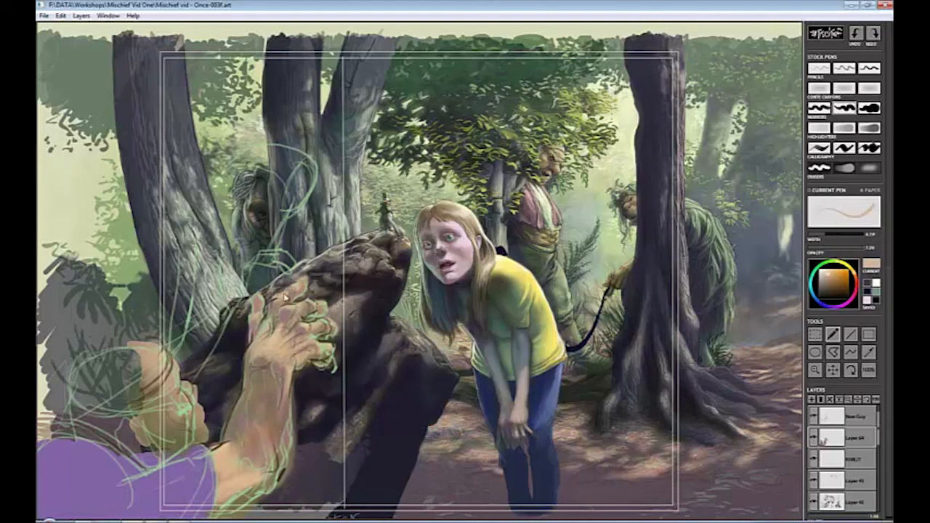
left_click_drag(285, 341, 317, 347)
mouse_move(176, 366)
left_mouse_down()
mouse_move(203, 428)
mouse_move(199, 394)
left_mouse_up()
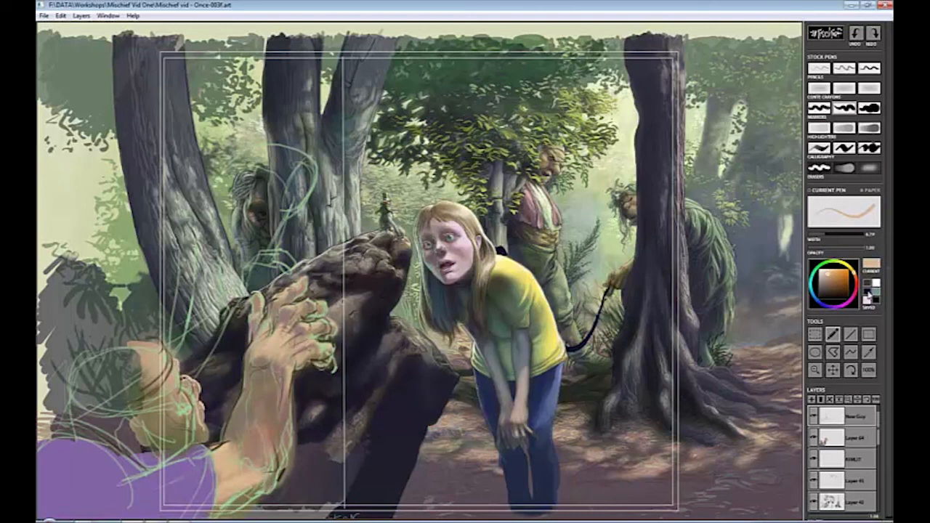
Erase the green sketch lines over the tree trunks, fingers and forearm with the hard eraser.
left_click(242, 347, "alt")
left_click(818, 168)
mouse_move(313, 149)
left_mouse_down()
mouse_move(261, 191)
mouse_move(200, 341)
mouse_move(216, 267)
left_mouse_up()
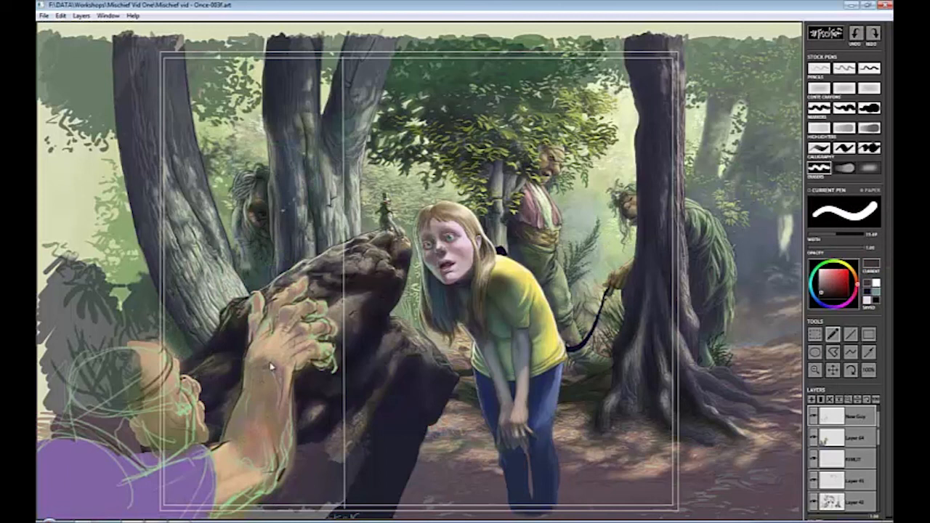
mouse_move(266, 327)
left_mouse_down()
mouse_move(256, 302)
mouse_move(268, 316)
mouse_move(323, 327)
mouse_move(315, 310)
left_mouse_up()
left_click_drag(290, 370, 279, 481)
Define the finger and wrist contours with dark pencil lines and erase stray green sketch marks around the hand.
key("b")
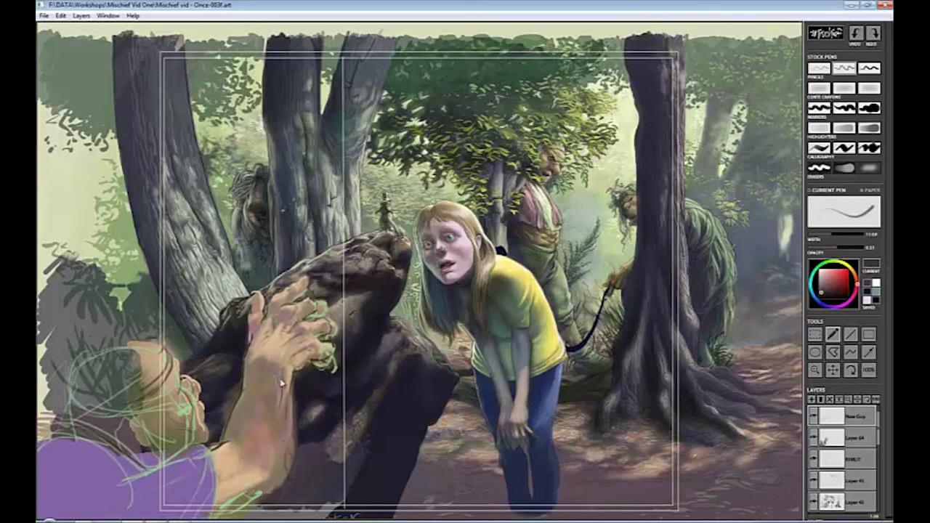
mouse_move(252, 316)
left_mouse_down()
mouse_move(261, 294)
mouse_move(252, 349)
left_mouse_up()
mouse_move(281, 297)
left_mouse_down()
mouse_move(271, 335)
mouse_move(267, 327)
mouse_move(284, 319)
mouse_move(296, 333)
mouse_move(292, 355)
mouse_move(303, 312)
mouse_move(327, 314)
mouse_move(336, 334)
mouse_move(319, 343)
mouse_move(329, 376)
mouse_move(290, 298)
mouse_move(256, 331)
left_mouse_up()
key("e")
key("e")
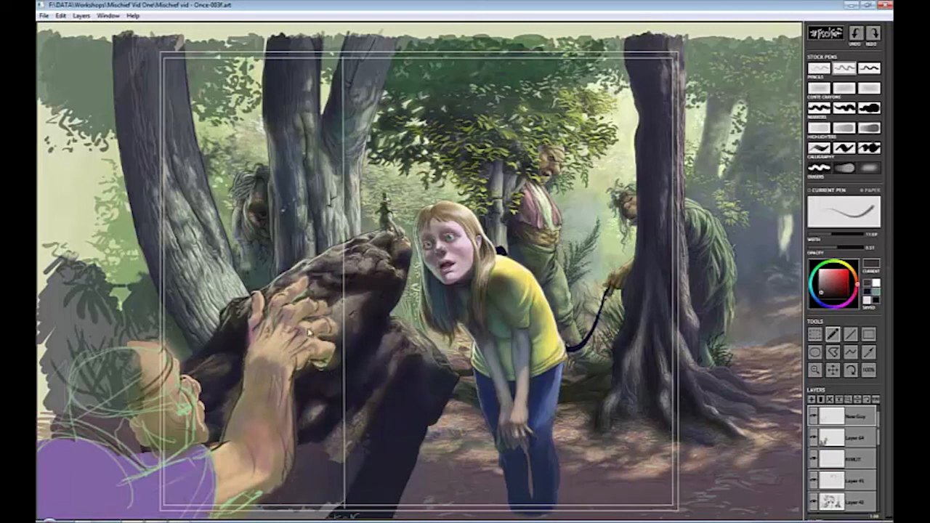
key("e")
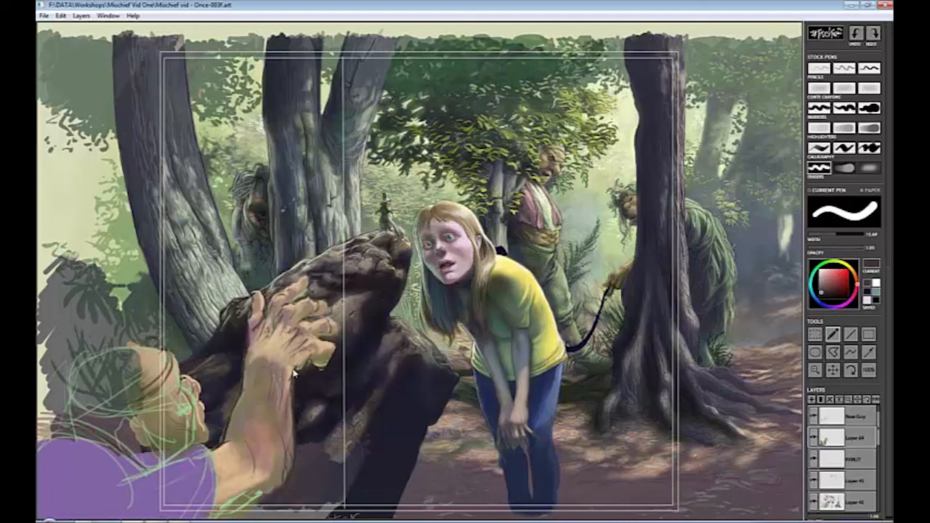
key("b")
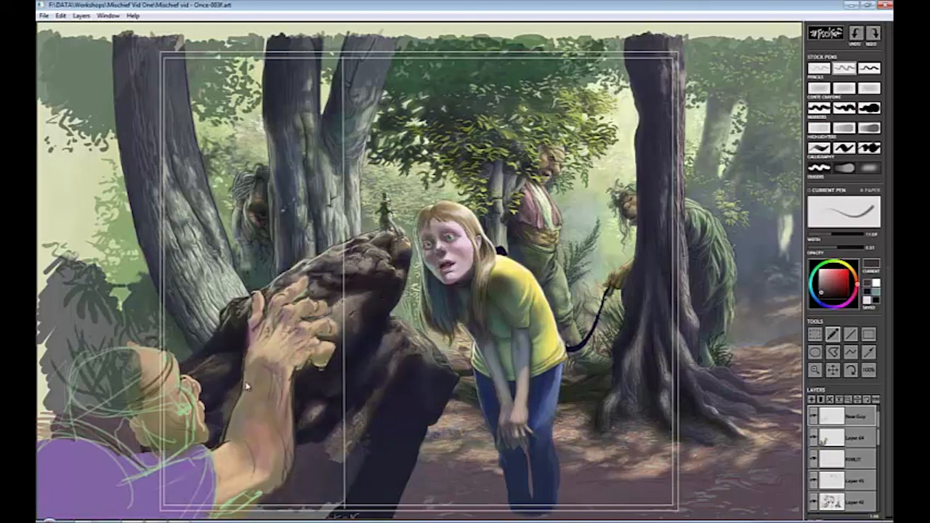
Glaze a muted pink over the raised hand and forearm with the soft conté crayon.
left_click(844, 88)
left_click(309, 337, "alt")
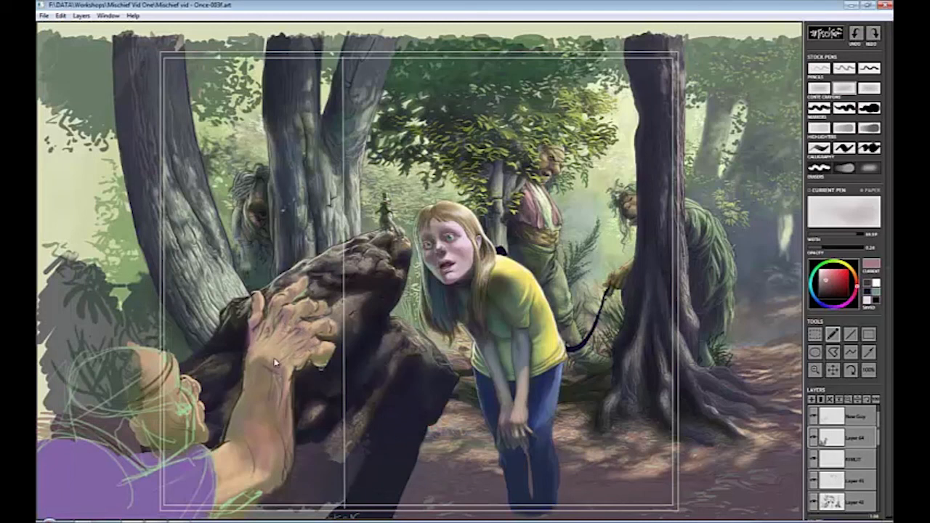
mouse_move(274, 362)
left_mouse_down()
mouse_move(317, 364)
mouse_move(281, 313)
mouse_move(304, 316)
mouse_move(257, 404)
mouse_move(278, 421)
mouse_move(218, 445)
left_mouse_up()
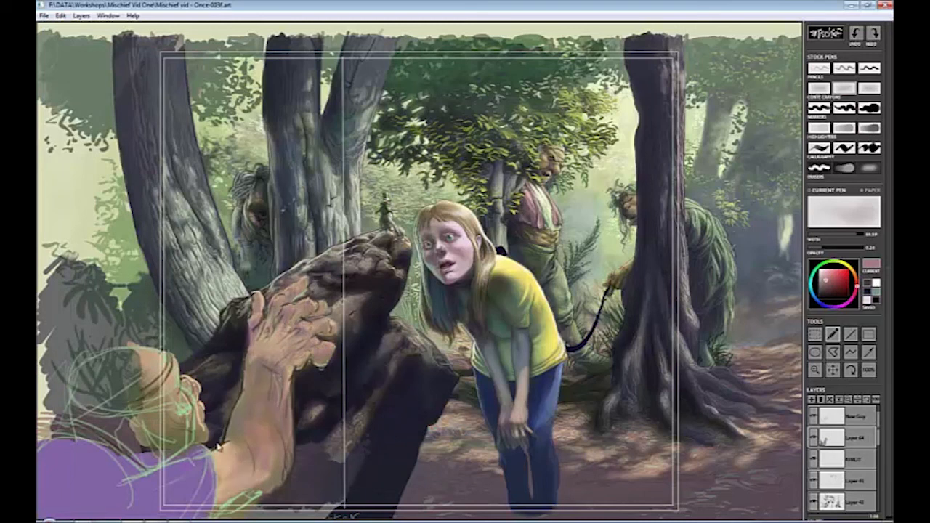
Hatch light peach pencil highlights over the fingers, the back of the hand and the forearm.
left_click(845, 68)
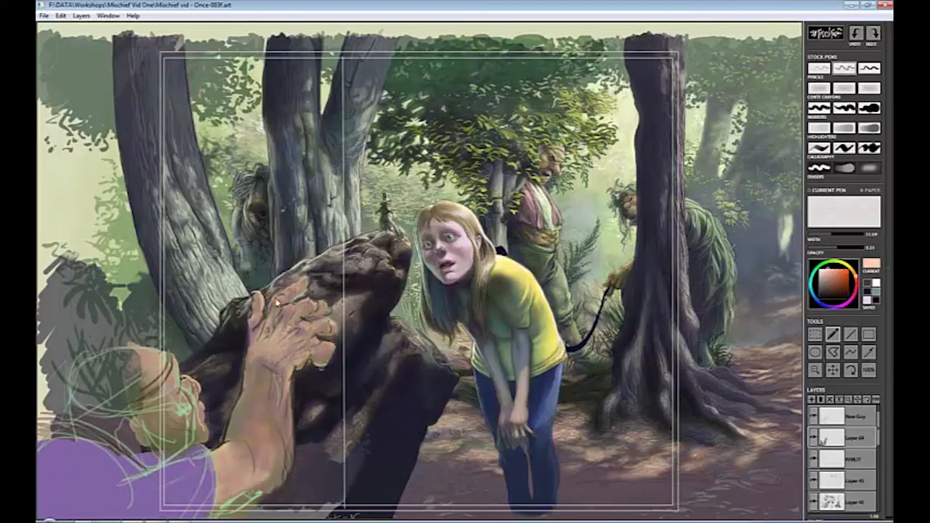
mouse_move(276, 302)
left_mouse_down()
mouse_move(305, 304)
mouse_move(297, 300)
mouse_move(307, 303)
mouse_move(316, 350)
mouse_move(282, 295)
mouse_move(315, 322)
mouse_move(262, 343)
mouse_move(283, 327)
mouse_move(268, 332)
mouse_move(283, 342)
mouse_move(261, 356)
mouse_move(279, 346)
mouse_move(281, 362)
mouse_move(296, 356)
mouse_move(280, 353)
mouse_move(310, 304)
mouse_move(294, 288)
left_mouse_up()
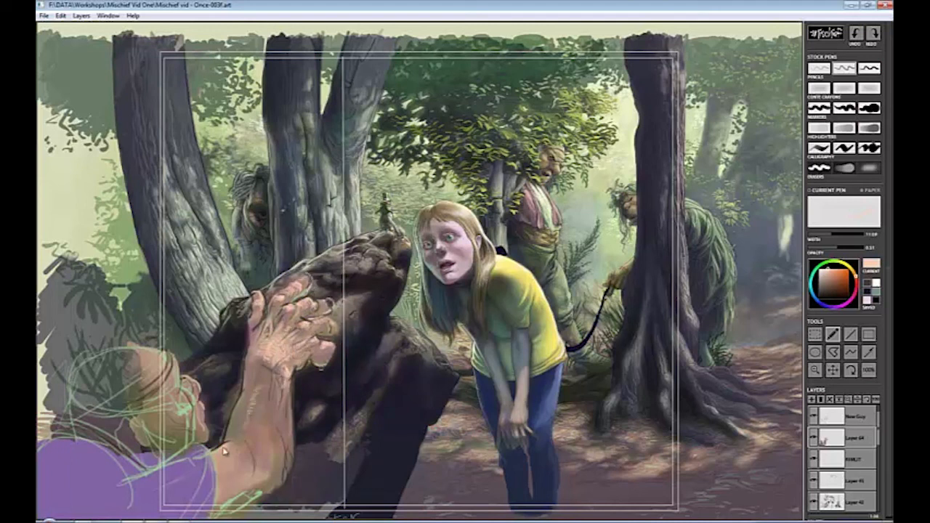
mouse_move(224, 451)
left_mouse_down()
mouse_move(284, 392)
mouse_move(274, 408)
mouse_move(277, 456)
mouse_move(261, 439)
mouse_move(231, 455)
mouse_move(275, 481)
mouse_move(295, 369)
left_mouse_up()
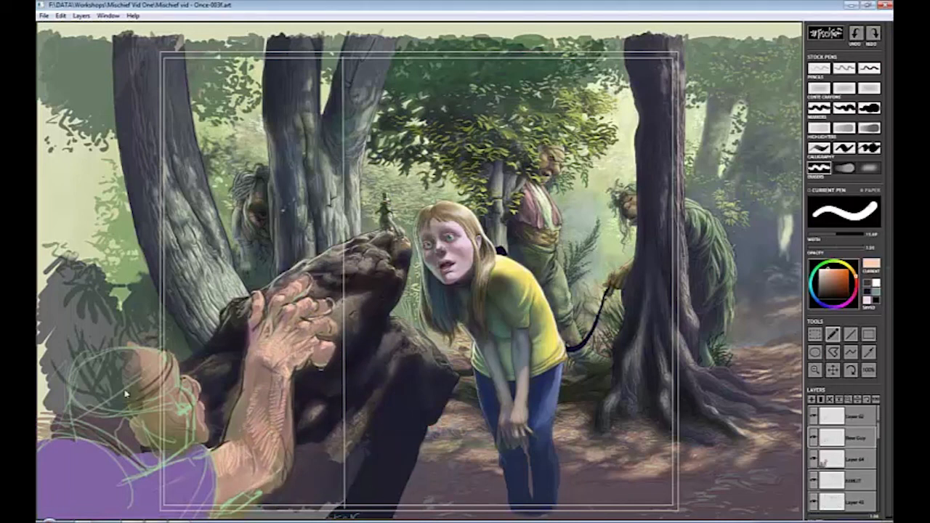
Erase the green sketch lines over the face, neck, purple shoulder and elbow with the hard eraser.
mouse_move(116, 378)
left_mouse_down()
mouse_move(175, 375)
mouse_move(197, 415)
mouse_move(154, 465)
mouse_move(189, 449)
mouse_move(258, 481)
left_mouse_up()
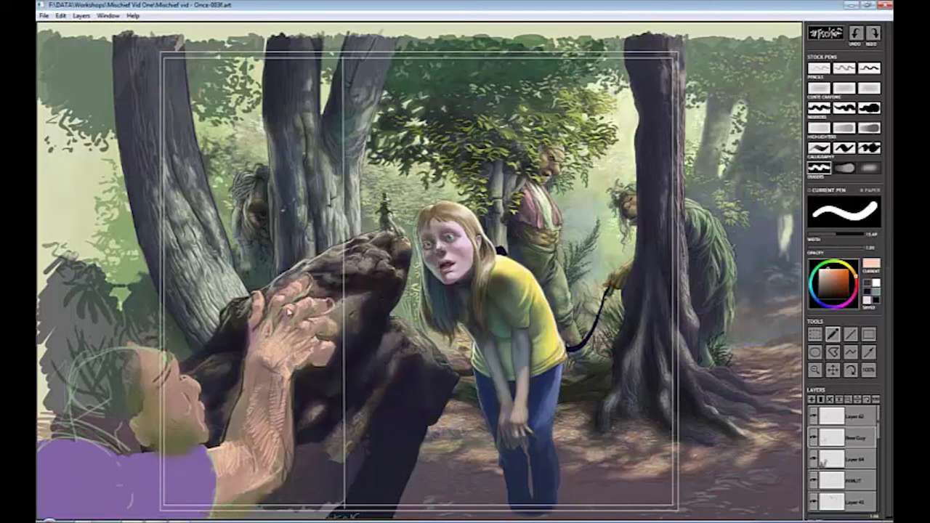
key("e")
key("e")
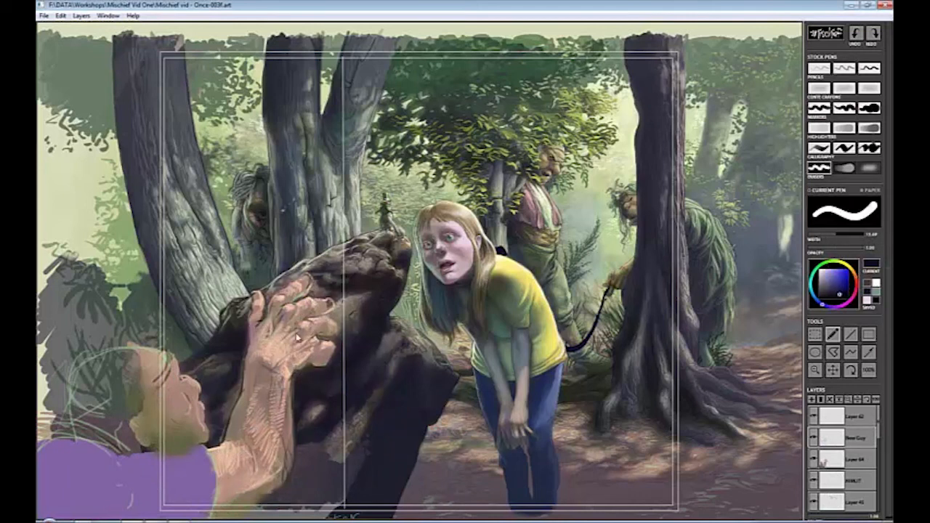
Define the edges of the thumb, fingers and palm with dark navy pencil lines, trimming the overshoots with the eraser.
key("e")
left_click_drag(260, 331, 249, 357)
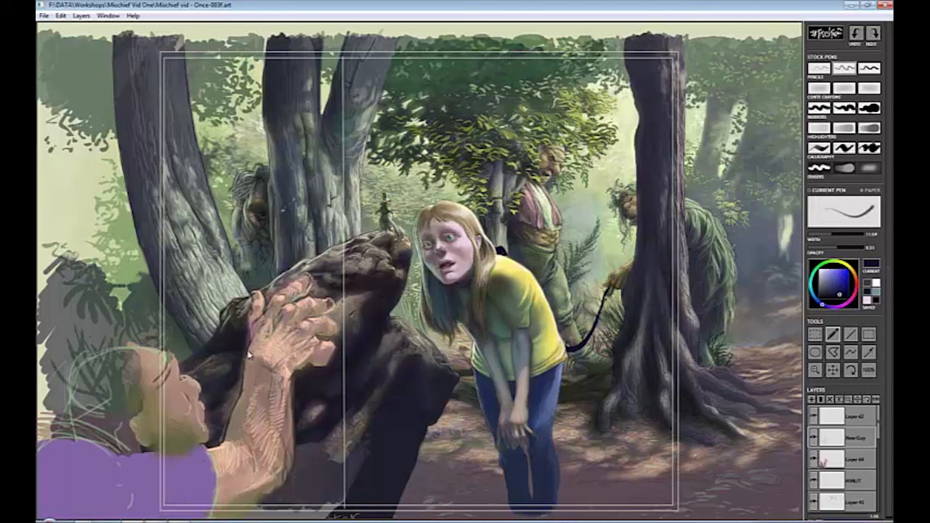
key("e")
key("e")
left_click_drag(308, 304, 320, 300)
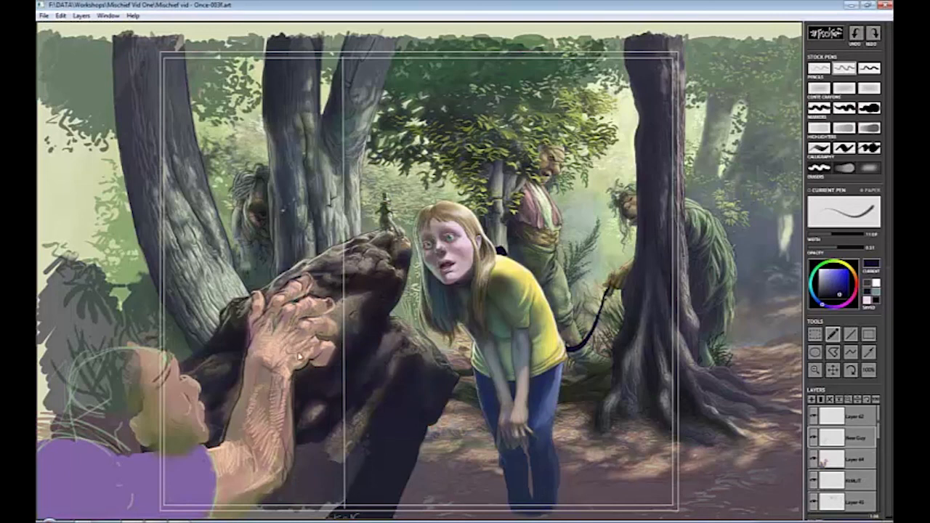
key("e")
key("e")
mouse_move(333, 331)
left_mouse_down()
mouse_move(328, 356)
mouse_move(312, 369)
mouse_move(319, 339)
left_mouse_up()
Add light peach highlights and dusky rose shading to the fingers and knuckles in pencil.
left_click(317, 335, "alt")
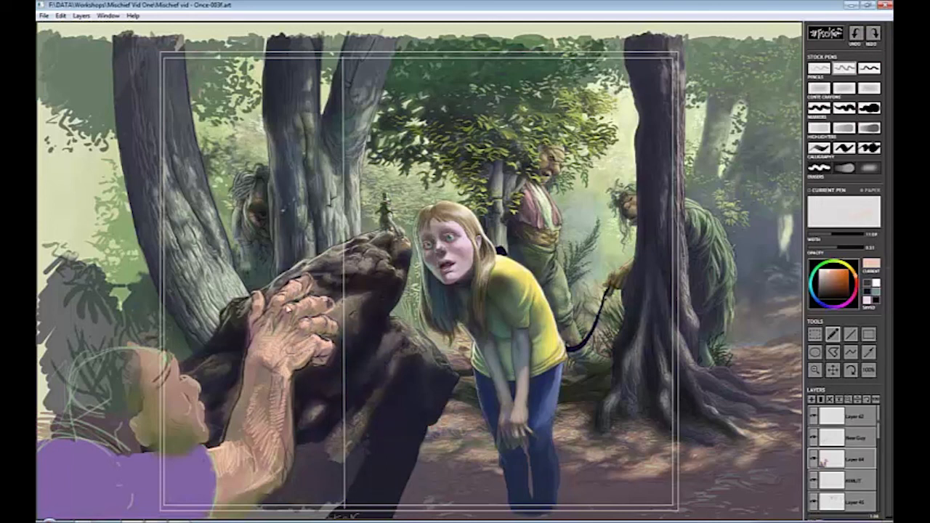
left_click(288, 311, "alt")
mouse_move(303, 336)
left_mouse_down()
mouse_move(298, 290)
mouse_move(311, 303)
left_mouse_up()
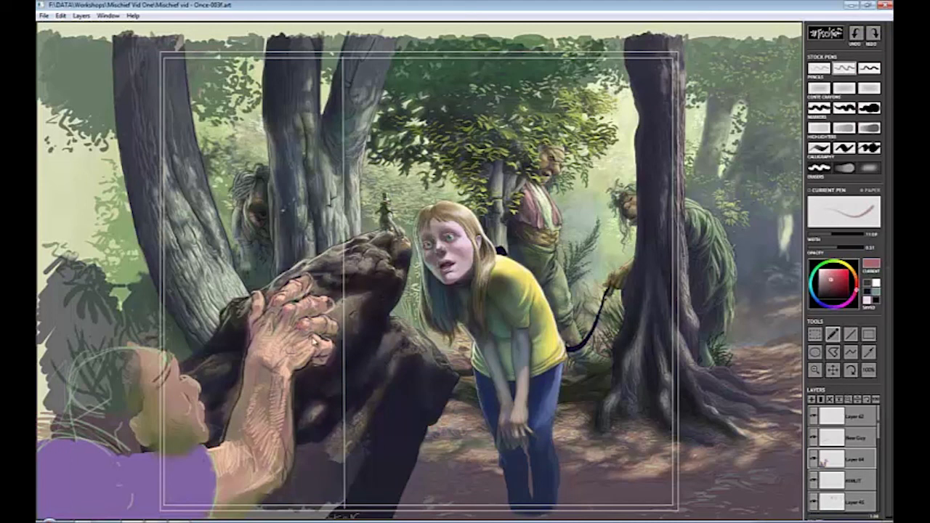
Blend sampled rose and peach tones over the hand, wrist and forearm hatching with a broad soft conté crayon.
left_click_drag(865, 235, 846, 238)
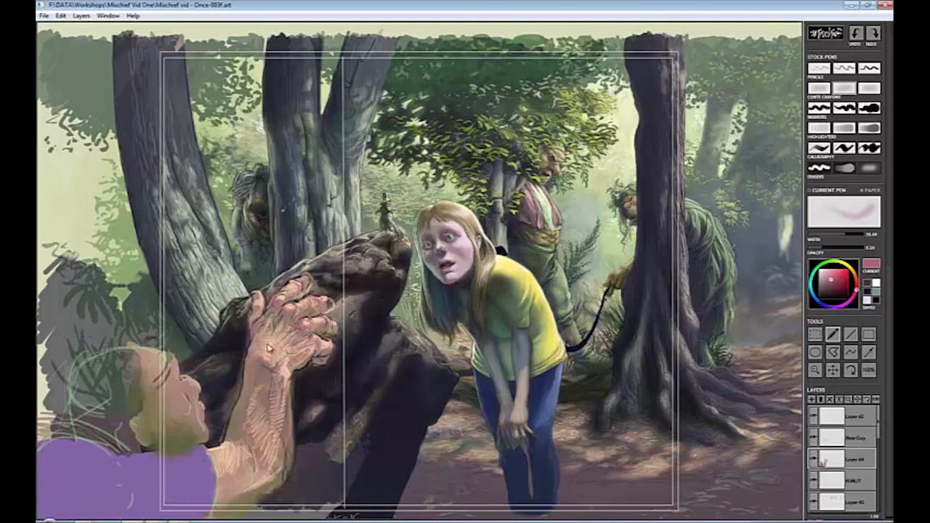
left_click(268, 349, "alt")
left_click(297, 331, "alt")
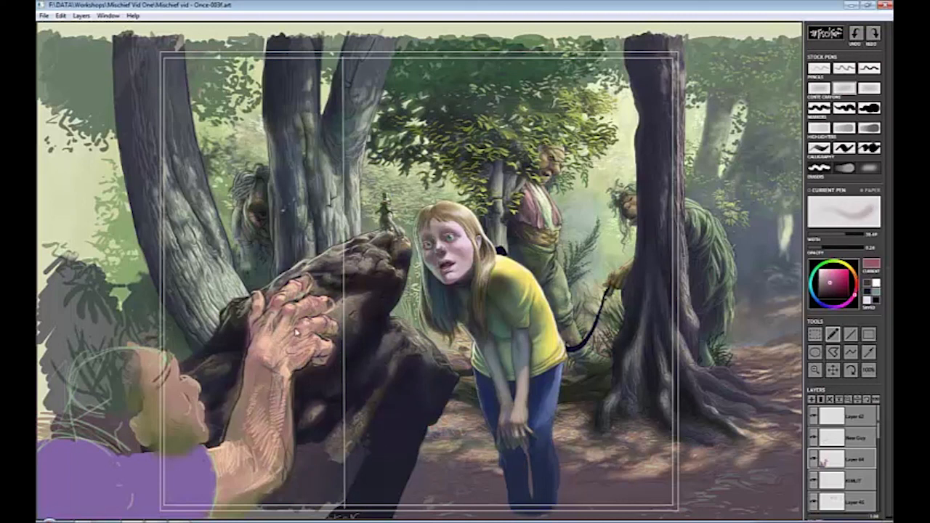
mouse_move(296, 331)
left_mouse_down()
mouse_move(309, 342)
mouse_move(282, 350)
mouse_move(254, 436)
mouse_move(262, 500)
left_mouse_up()
left_click_drag(274, 428, 270, 471)
left_click(277, 411, "alt")
mouse_move(277, 411)
left_mouse_down()
mouse_move(259, 392)
mouse_move(270, 463)
mouse_move(278, 423)
mouse_move(267, 360)
mouse_move(281, 354)
mouse_move(269, 446)
mouse_move(280, 352)
mouse_move(317, 332)
left_mouse_up()
left_click(281, 353, "alt")
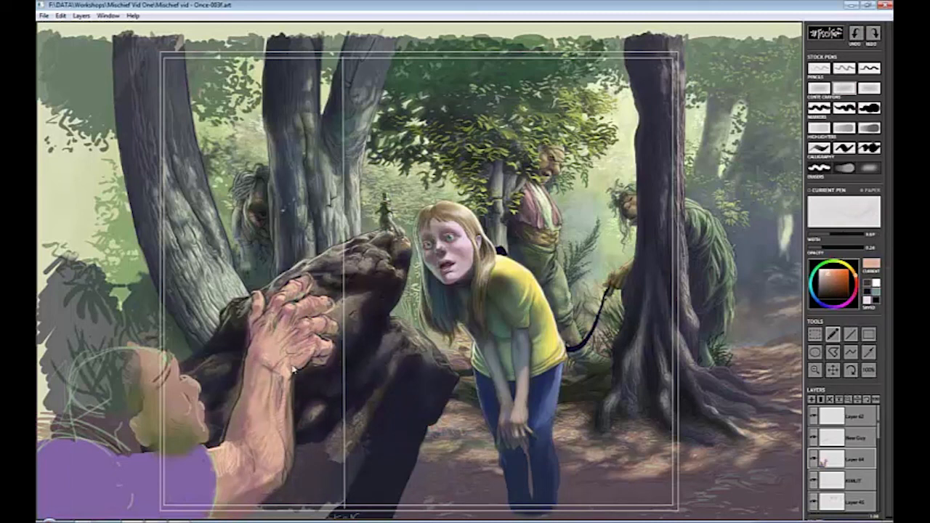
Clean up the finger outlines with a fine hard eraser and redraw the creases between the fingers in dark brown pencil.
left_click(263, 383, "alt")
key("b")
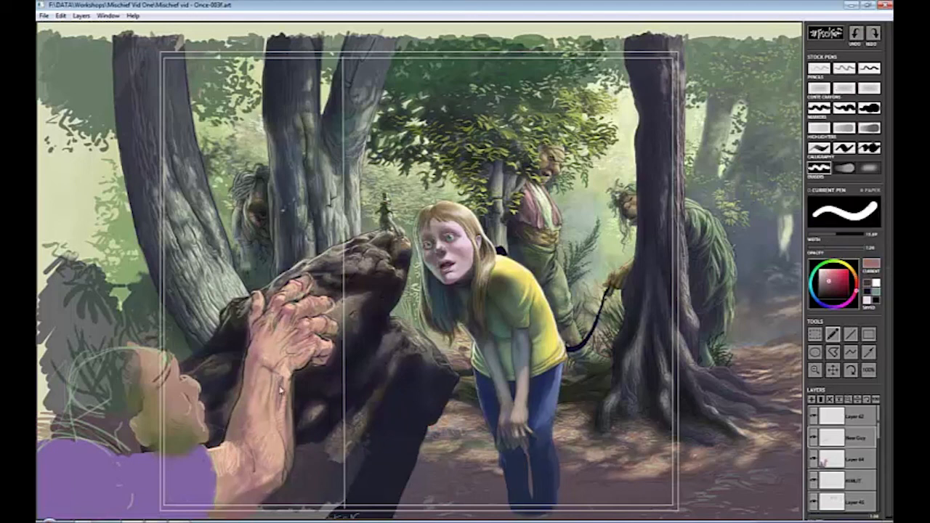
mouse_move(308, 300)
left_mouse_down()
mouse_move(289, 279)
mouse_move(246, 325)
mouse_move(255, 294)
mouse_move(325, 316)
left_mouse_up()
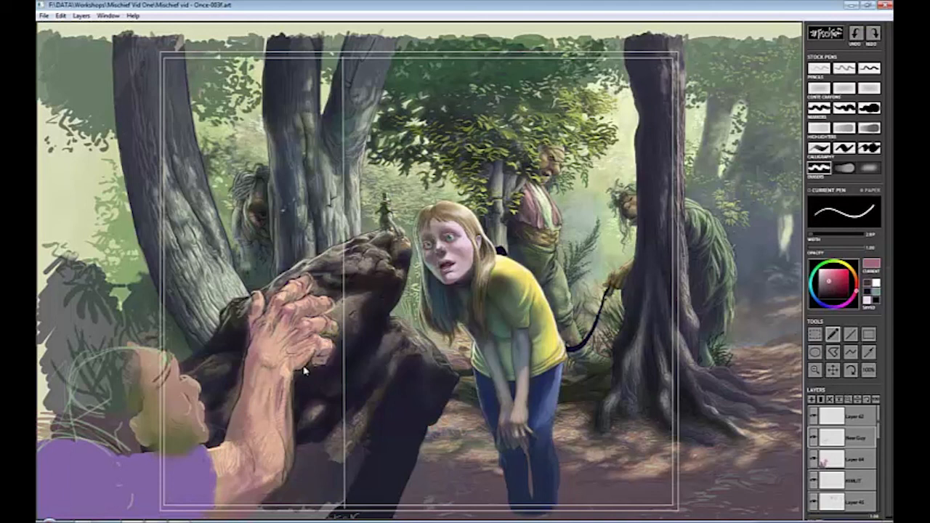
key("b")
left_click(315, 362, "alt")
mouse_move(320, 339)
left_mouse_down()
mouse_move(308, 321)
mouse_move(320, 325)
mouse_move(300, 320)
mouse_move(330, 316)
left_mouse_up()
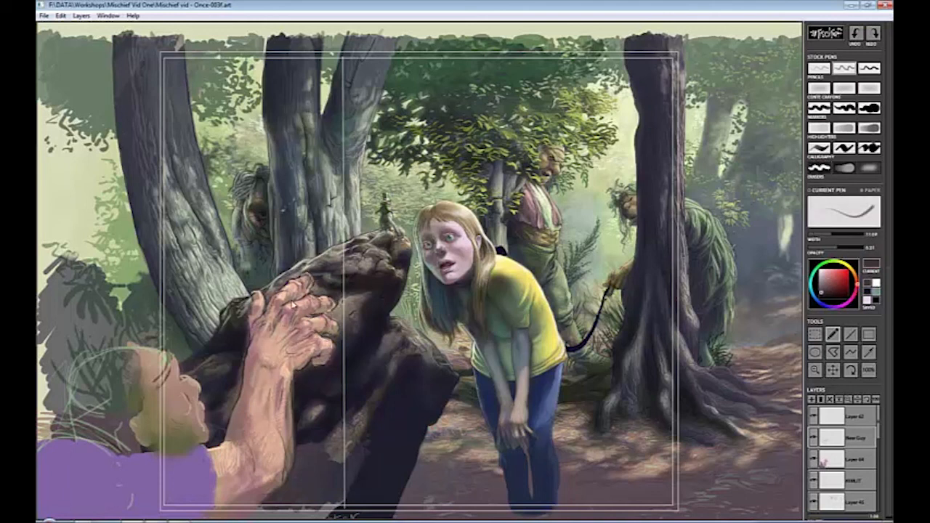
key("b")
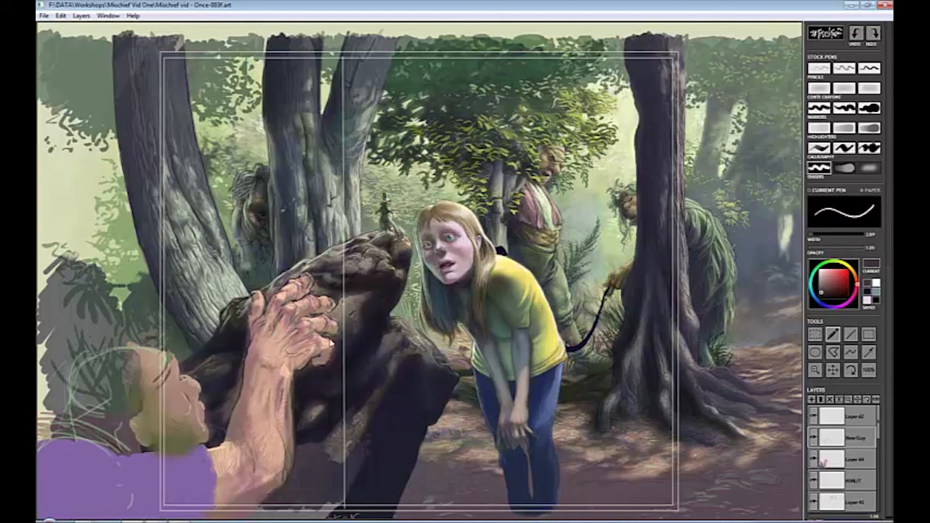
key("b")
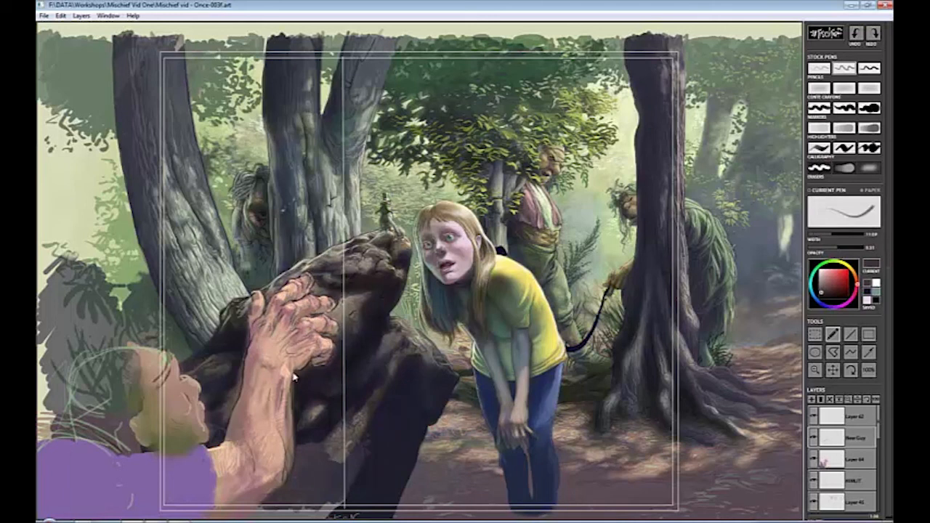
Strengthen the contours of the thumb, wrist, forearm and face profile with dark navy pencil lines.
left_click(411, 384, "alt")
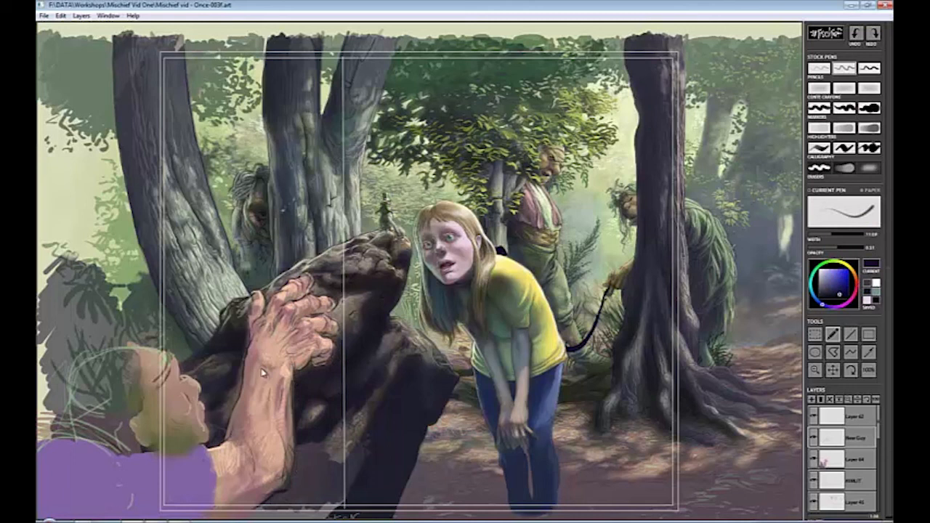
key("e")
key("b")
left_click_drag(251, 314, 248, 336)
key("e")
key("b")
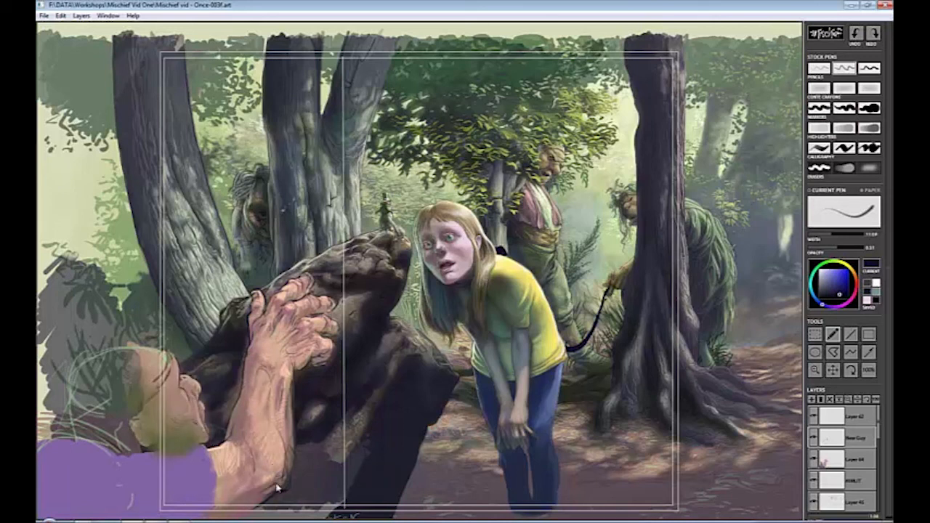
Refine the fingers and knuckles with muted rose shading and pale peach pencil highlights, extending the upper fingertips.
left_click(257, 389, "alt")
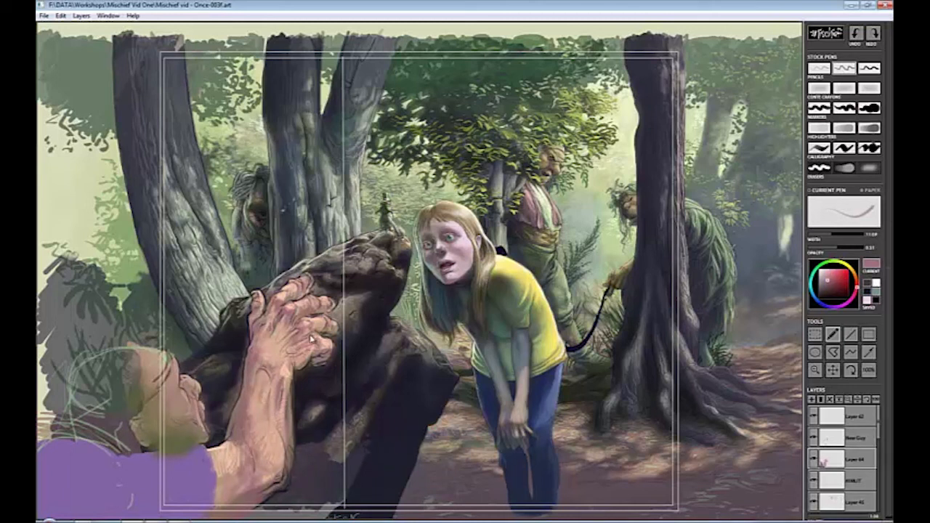
left_click(303, 279, "alt")
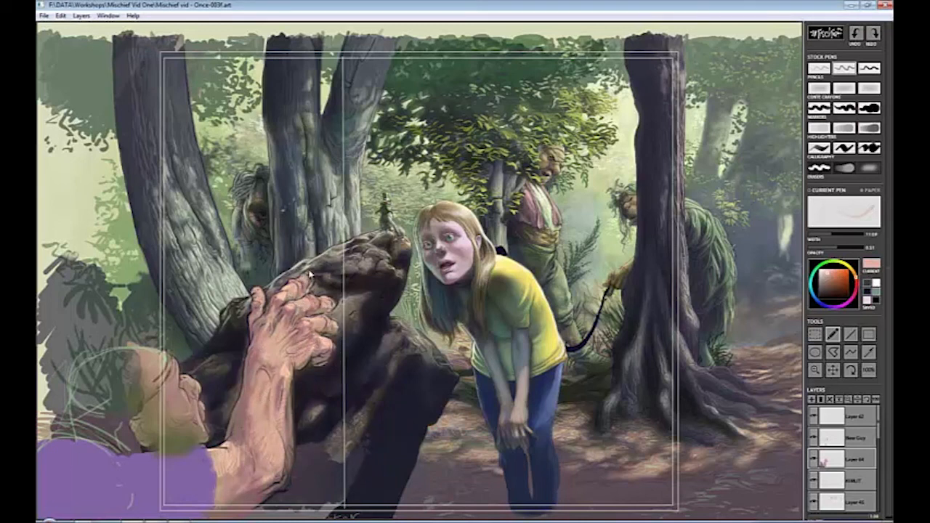
left_click(294, 293, "alt")
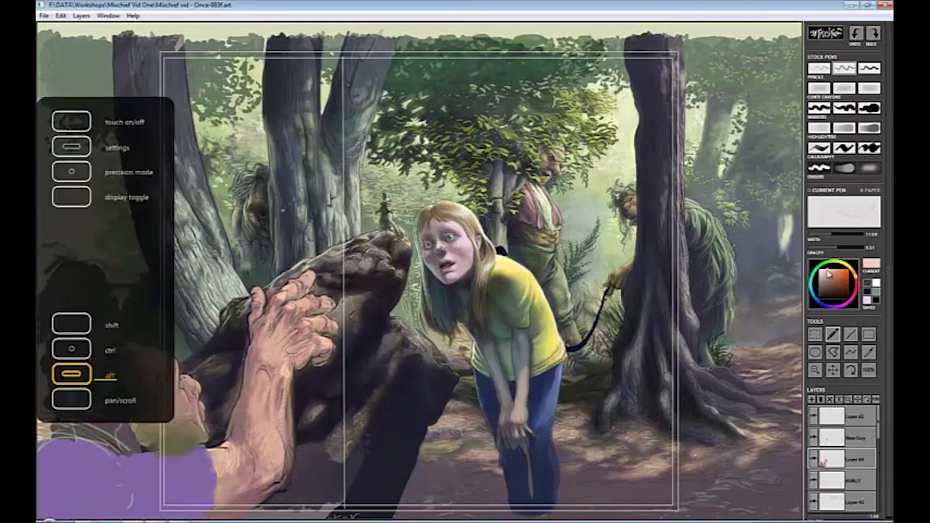
left_click(827, 266)
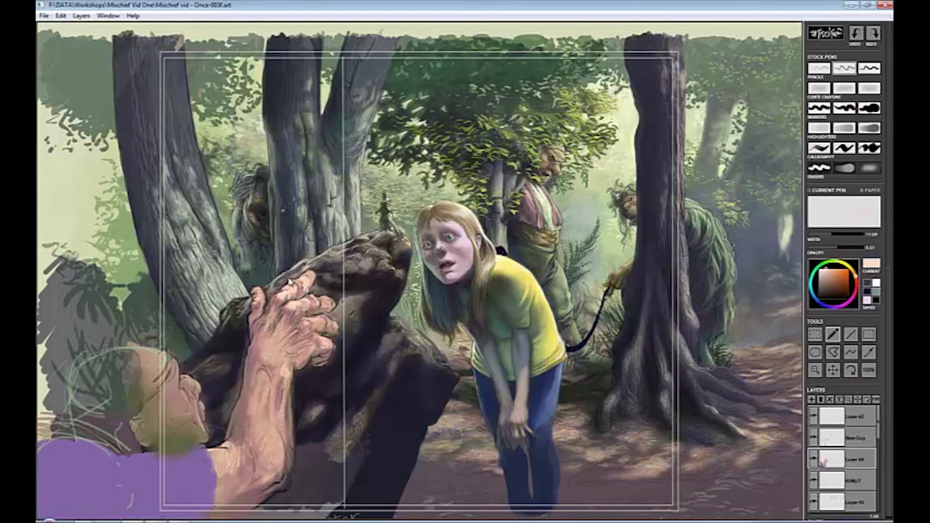
left_click(286, 304, "alt")
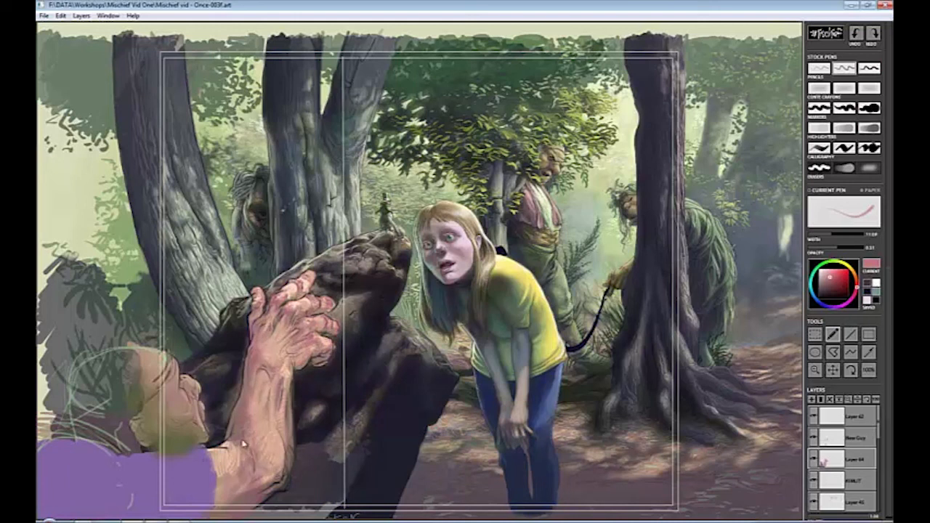
Glaze a darker mauve along the shaded edges of the wrist, forearm and lower hand with the soft conté crayon.
left_click_drag(855, 292, 854, 294)
left_click(831, 284)
left_click(844, 89)
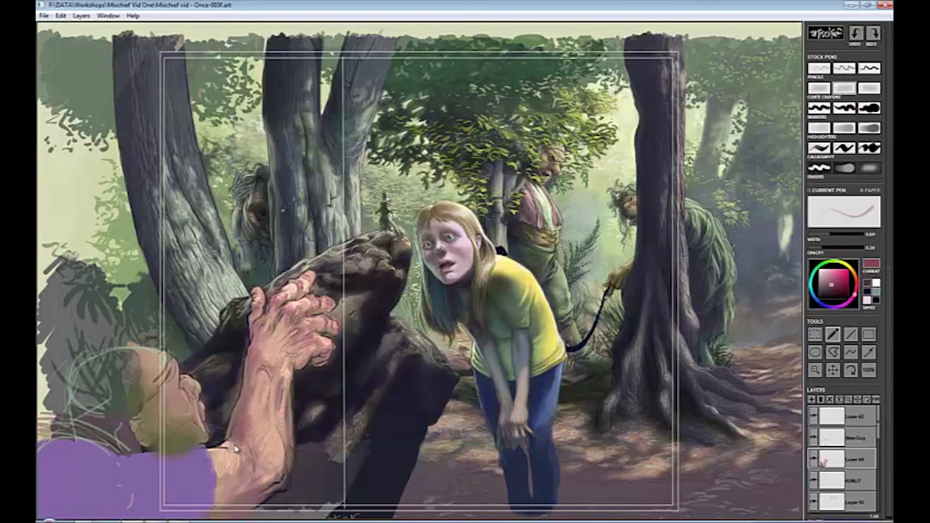
mouse_move(256, 343)
left_mouse_down()
mouse_move(249, 389)
mouse_move(262, 386)
left_mouse_up()
left_click(839, 235)
left_click_drag(284, 433, 279, 466)
left_click_drag(289, 372, 288, 434)
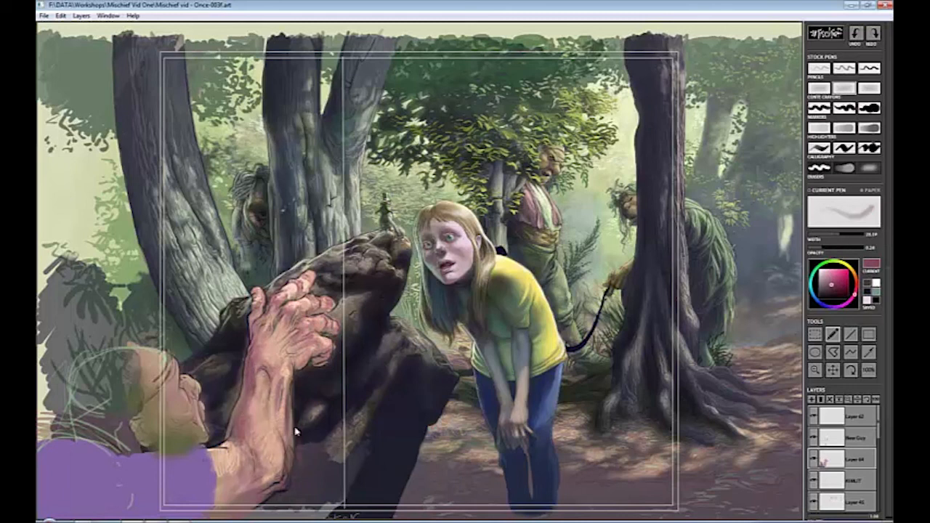
left_click_drag(320, 362, 286, 348)
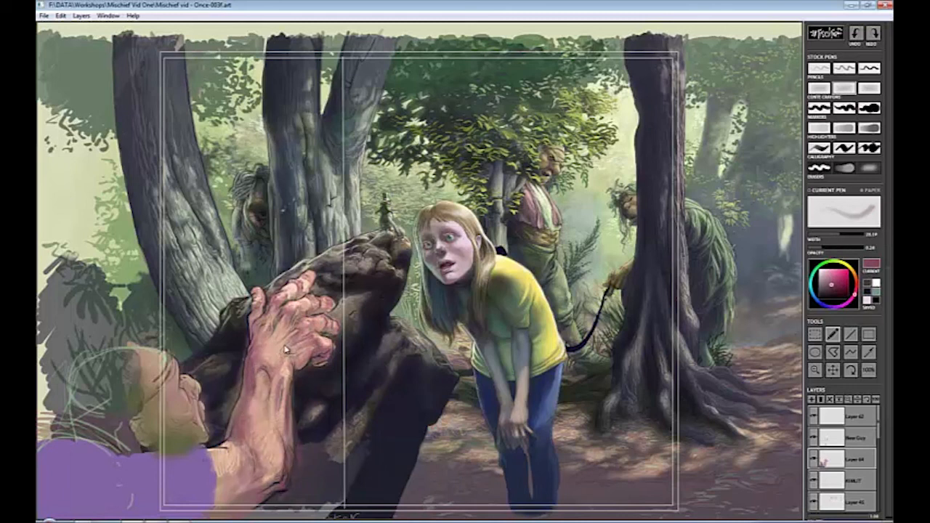
Warm the back of the hand and the fingers with a light orange glaze and tidy the lower fingers' edge.
left_click(321, 343, "alt")
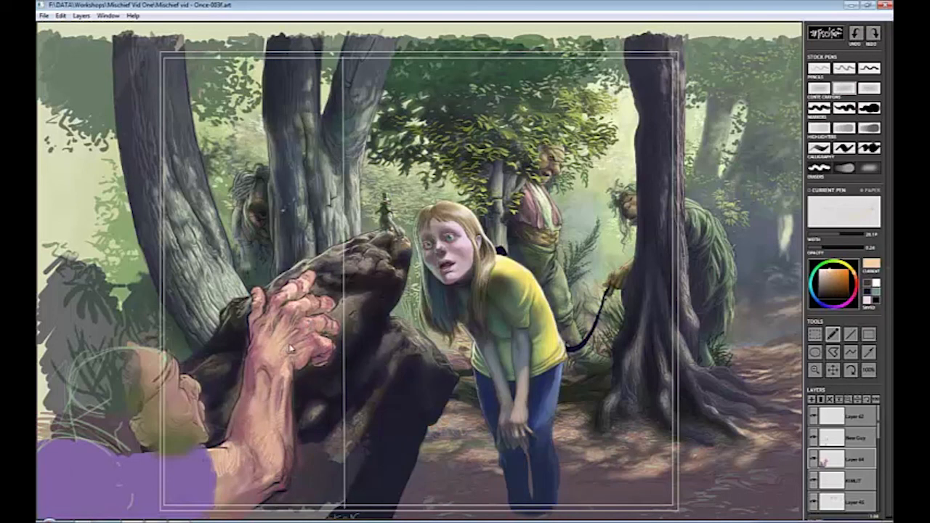
left_click_drag(336, 321, 328, 330)
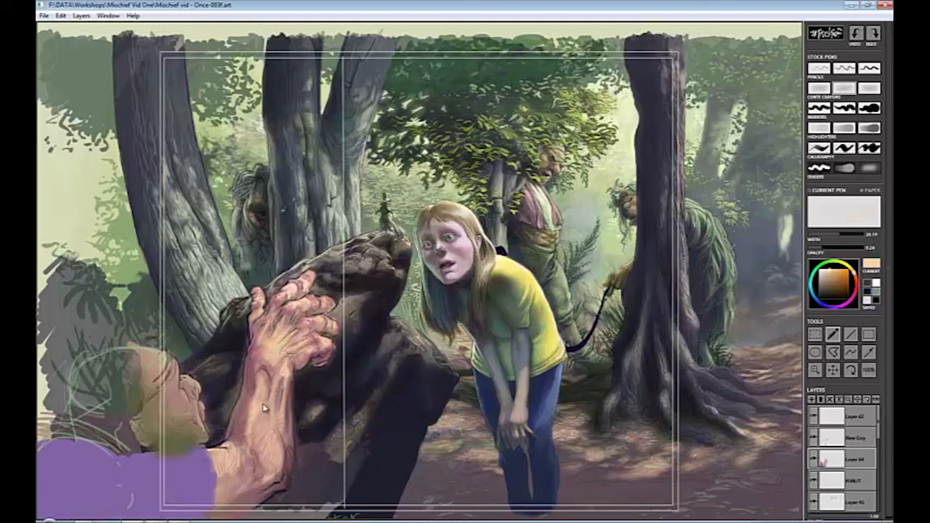
key("e")
left_click_drag(321, 369, 333, 343)
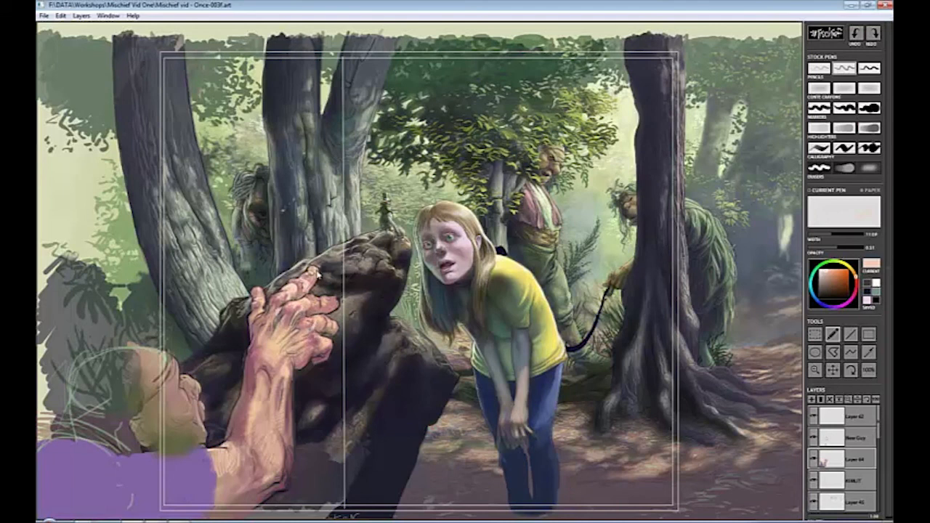
Refine the fingers, knuckles and back of the hand with pencil strokes in sampled peach, rose and red tones.
left_click(310, 276, "alt")
left_click(266, 300, "alt")
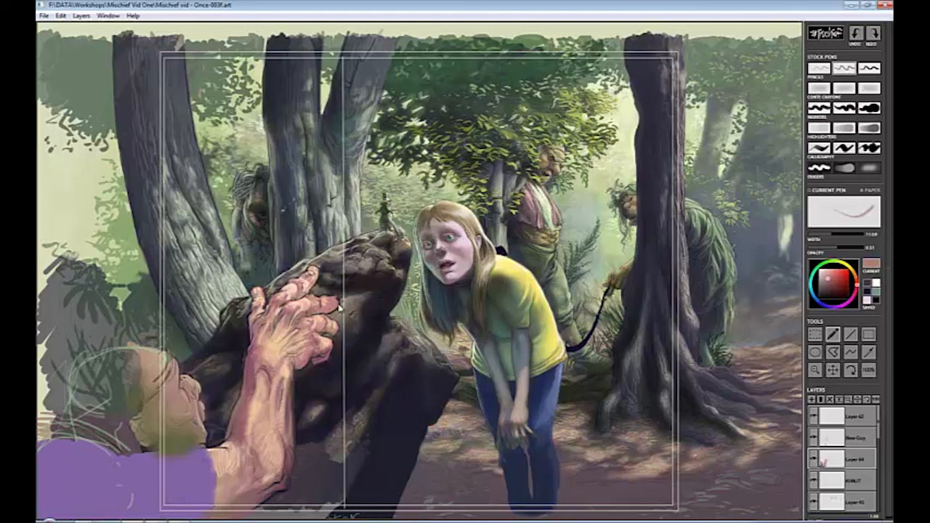
left_click(308, 328, "alt")
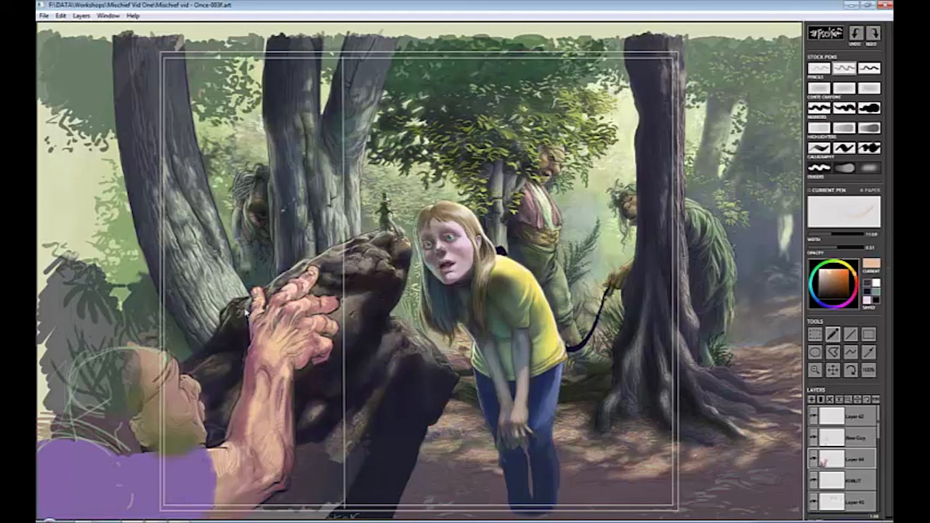
left_click(280, 305, "alt")
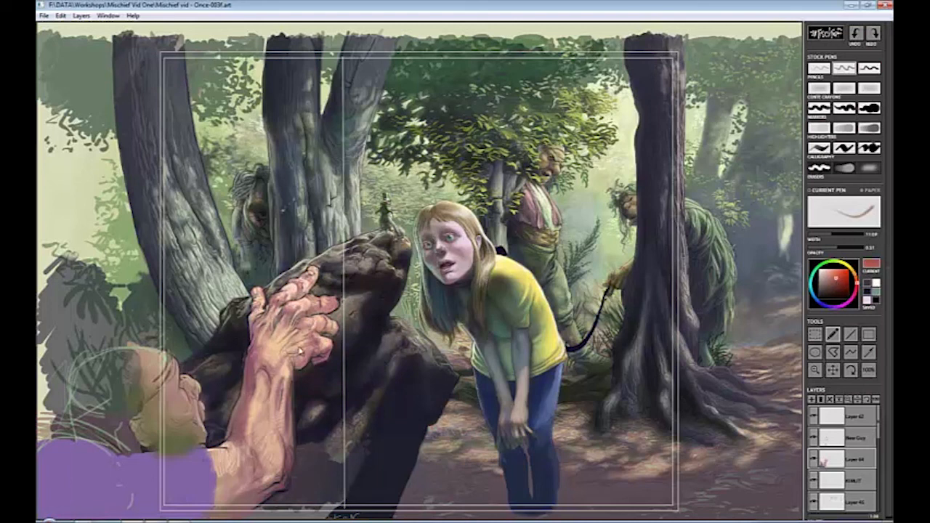
left_click(832, 288)
left_click(268, 372, "alt")
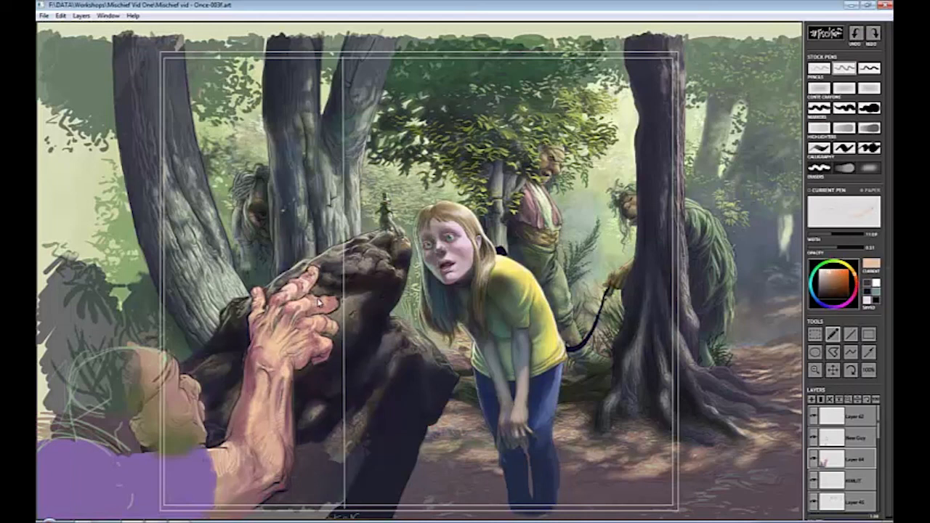
Blend the forearm from wrist to elbow with soft conté crayon glazes in sampled peach and muted mauve-rose tones.
left_click(845, 88)
mouse_move(232, 456)
left_mouse_down()
mouse_move(213, 457)
mouse_move(247, 414)
mouse_move(282, 421)
mouse_move(244, 419)
left_mouse_up()
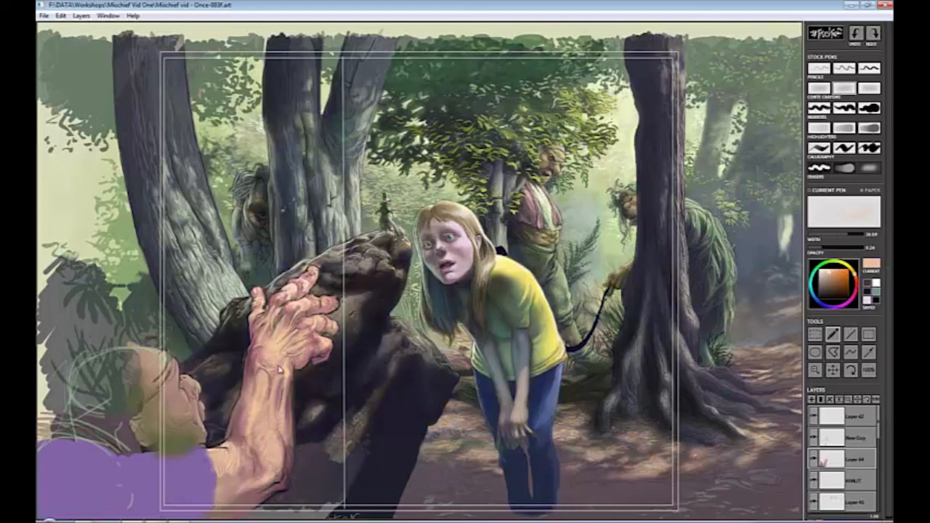
left_click(280, 367, "alt")
mouse_move(262, 363)
left_mouse_down()
mouse_move(270, 407)
mouse_move(237, 458)
mouse_move(241, 421)
left_mouse_up()
left_click(239, 452, "alt")
left_click(242, 417, "alt")
left_click_drag(247, 483, 215, 467)
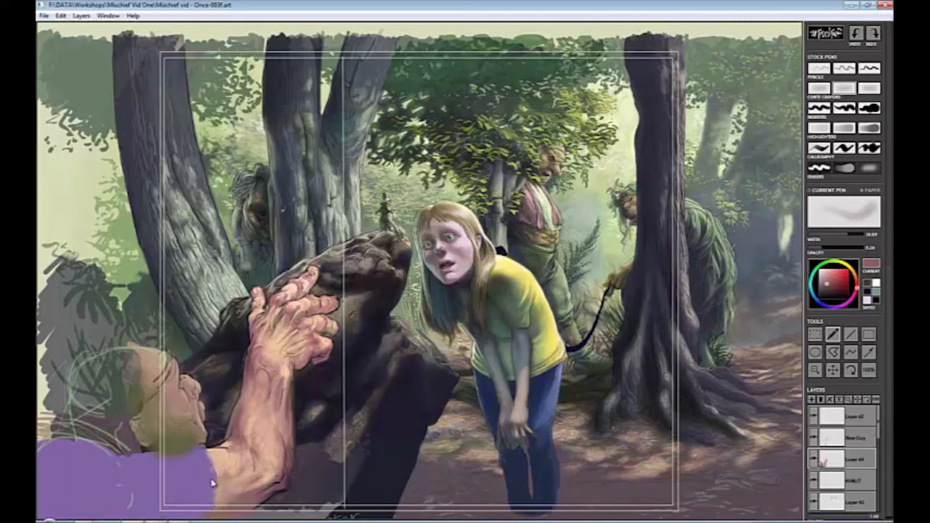
left_click(230, 480, "alt")
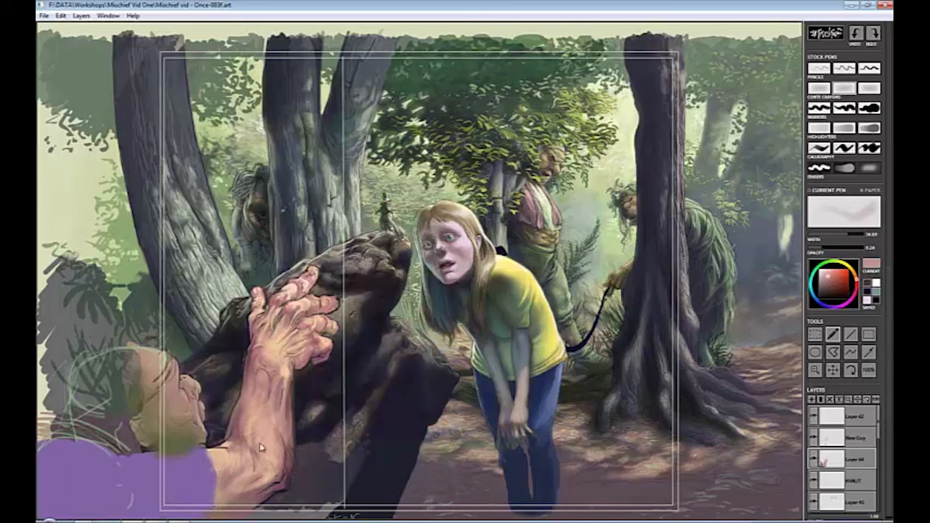
Refine the forearm with pale rose pencil strokes and restate the elbow's lower contour with a near-black line.
key("2")
left_click(290, 447, "alt")
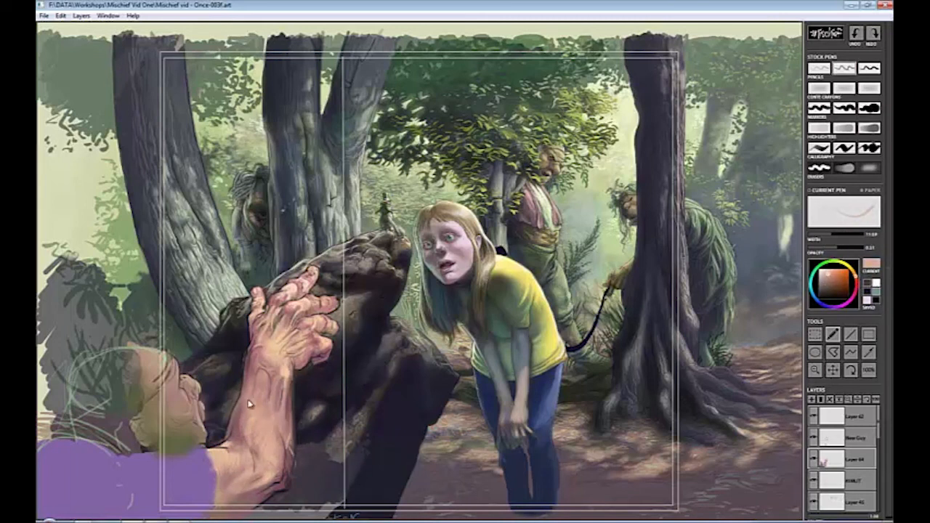
key("e")
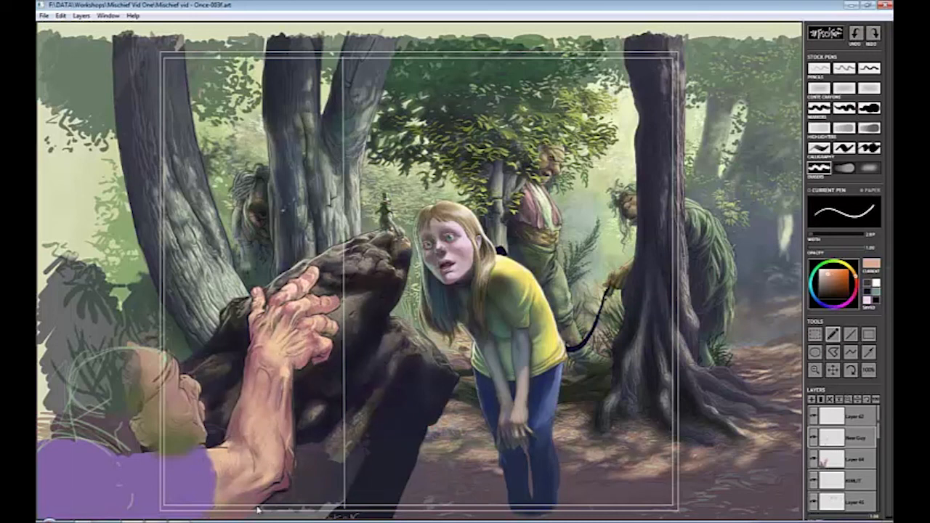
key("b")
left_click(318, 440, "alt")
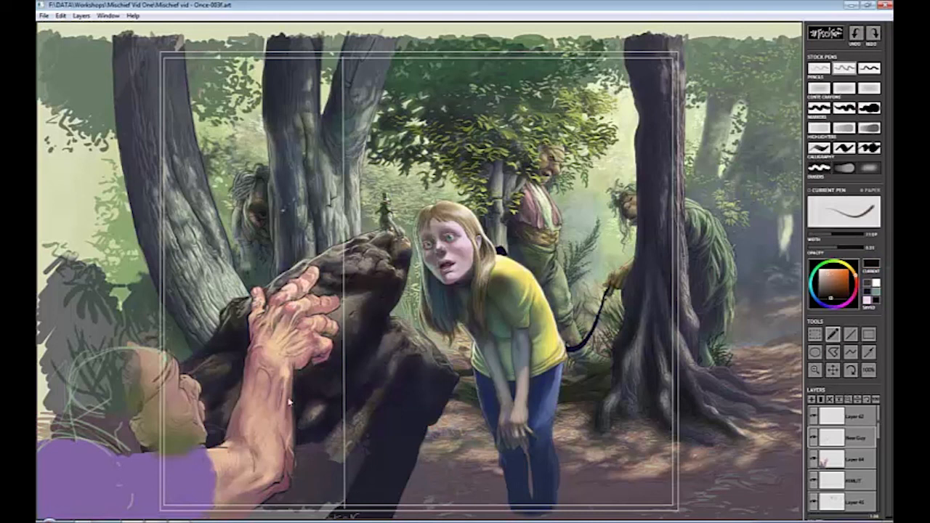
left_click_drag(296, 458, 284, 489)
Glaze peach tones over the upper arm and elbow, extending the skin over the purple sleeve's edge and tidying the outline.
key("e")
left_click(234, 475, "alt")
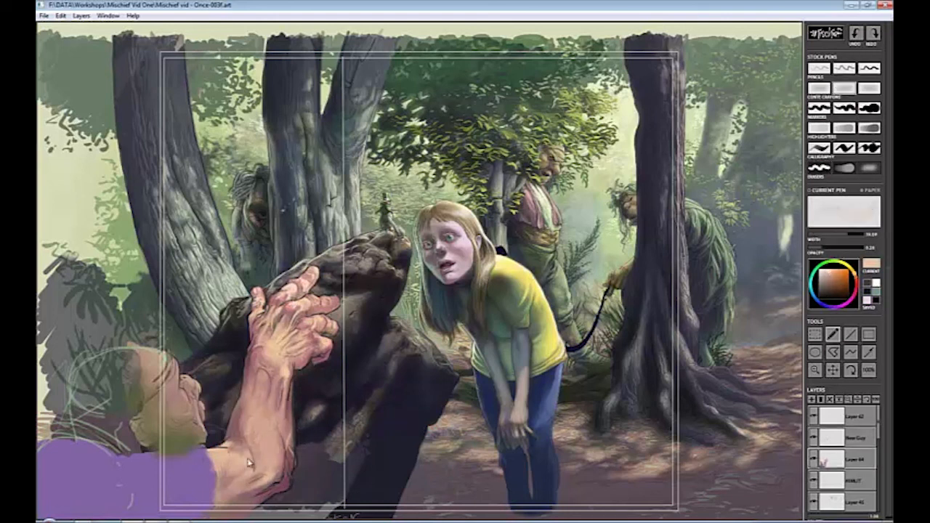
left_click(247, 478, "alt")
mouse_move(217, 473)
left_mouse_down()
mouse_move(204, 513)
mouse_move(259, 491)
left_mouse_up()
key("e")
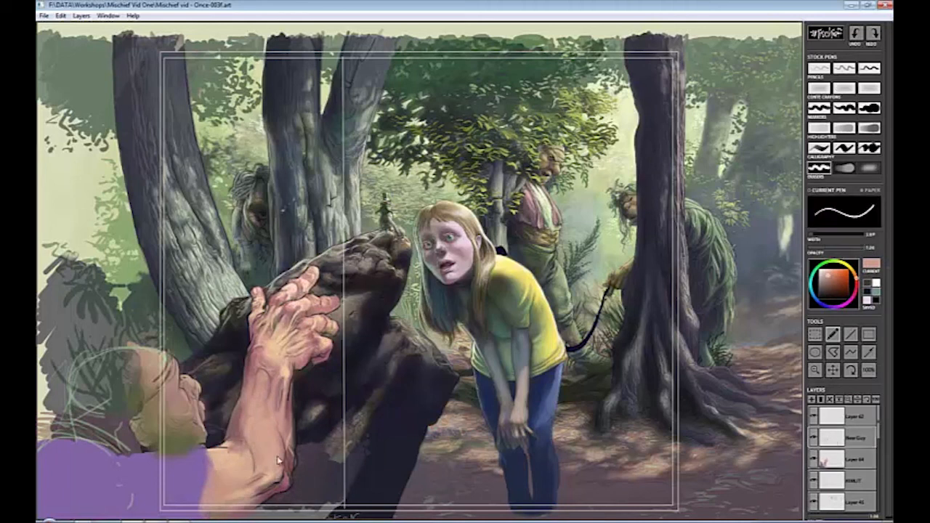
key("e")
left_click(234, 445, "alt")
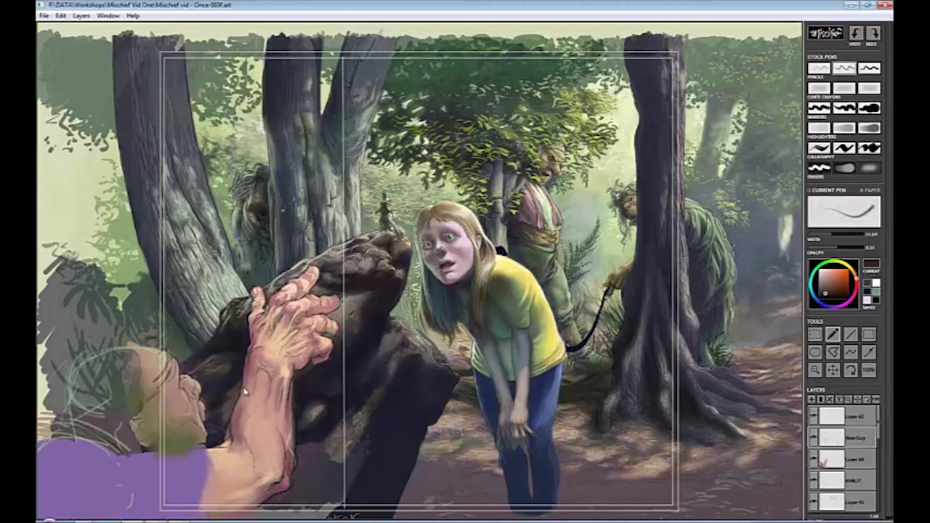
Soften the line work on the back of the hand with the soft eraser and move Layer 64 beneath Layer 1.
key("e")
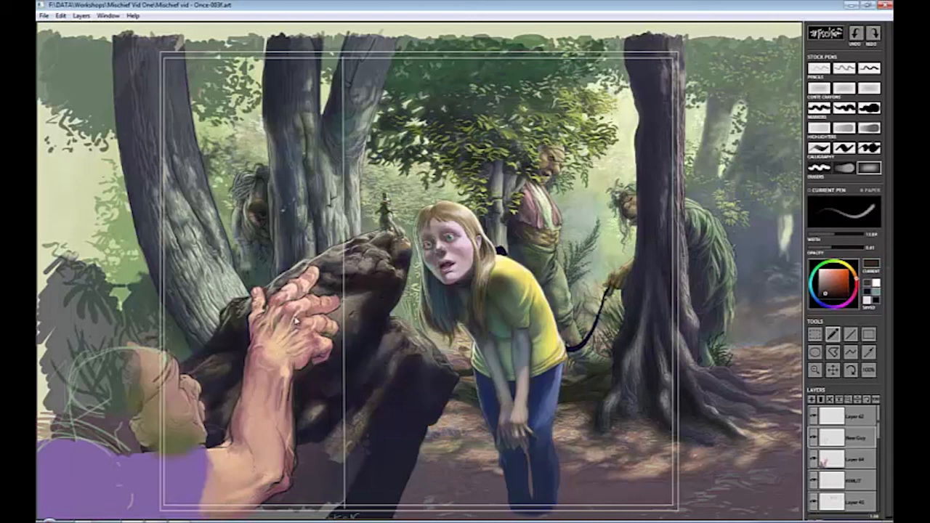
left_click_drag(268, 328, 317, 296)
left_click_drag(859, 459, 666, 472)
Glaze dark navy shadow over the hand and forearm with the soft conté crayon on Layer 1.
left_click(246, 404, "alt")
key("e")
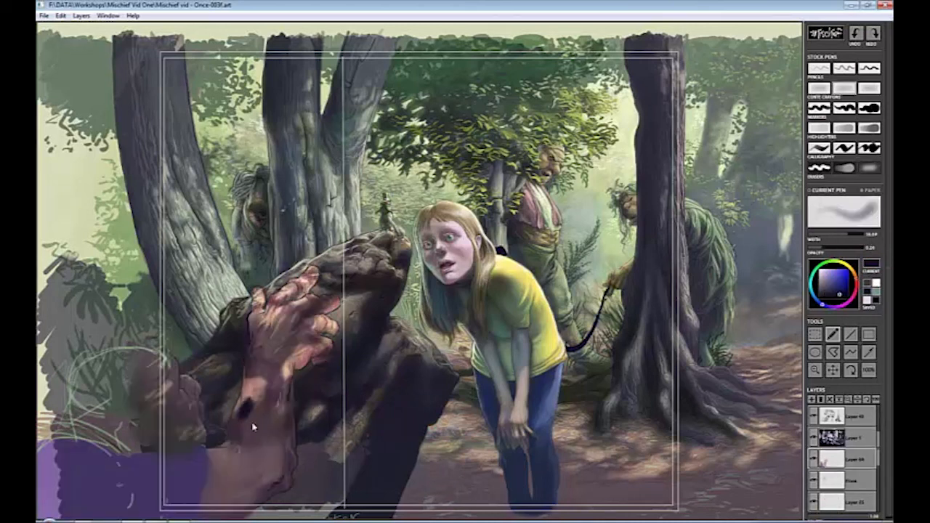
mouse_move(254, 410)
left_mouse_down()
mouse_move(284, 393)
mouse_move(319, 341)
mouse_move(279, 320)
mouse_move(315, 287)
mouse_move(334, 319)
mouse_move(331, 334)
left_mouse_up()
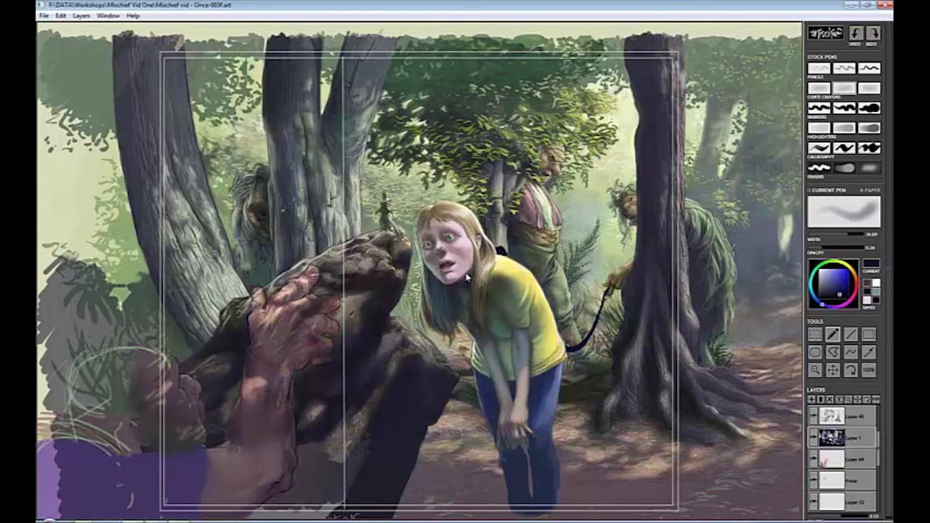
Lift the shadow glaze off the fingers, thumb and edge of the hand with the soft eraser, enlarging its width.
left_click(869, 168)
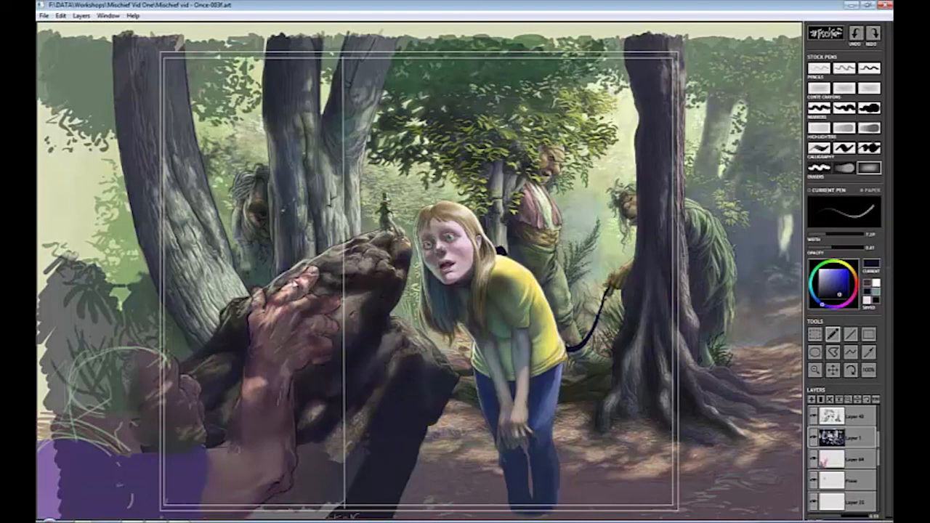
mouse_move(257, 288)
left_mouse_down()
mouse_move(312, 320)
mouse_move(269, 360)
mouse_move(255, 446)
mouse_move(247, 388)
left_mouse_up()
key("bracketright")
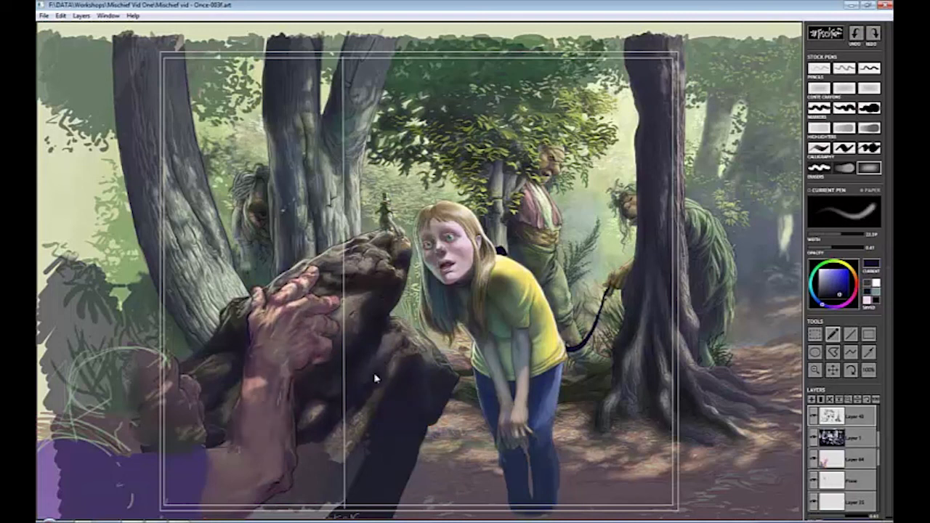
mouse_move(318, 302)
left_mouse_down()
mouse_move(306, 305)
mouse_move(320, 320)
mouse_move(311, 282)
mouse_move(317, 306)
mouse_move(261, 301)
mouse_move(258, 320)
mouse_move(283, 354)
mouse_move(227, 420)
left_mouse_up()
left_click(835, 237)
key("e")
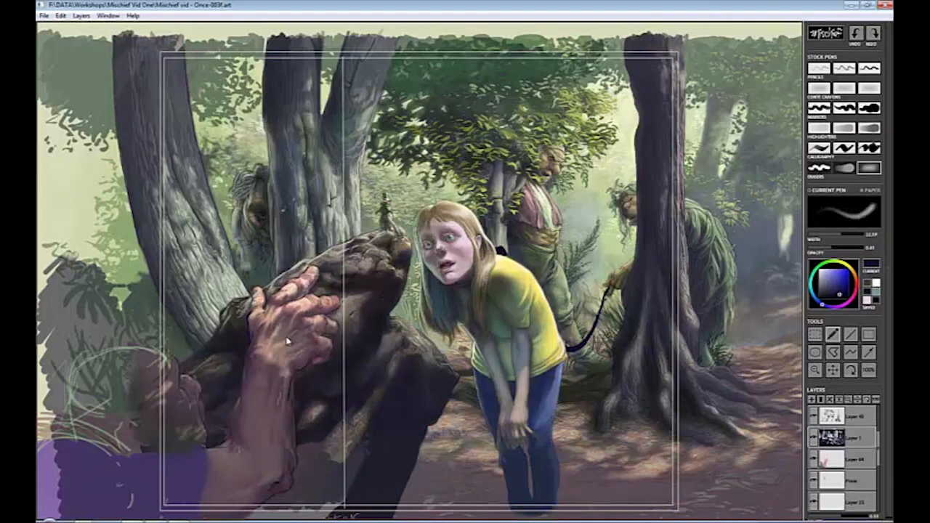
Bring back light on the back of the hand, face profile and forearm with a larger soft eraser.
key("bracketright")
mouse_move(285, 305)
left_mouse_down()
mouse_move(311, 311)
mouse_move(276, 300)
left_mouse_up()
mouse_move(171, 363)
left_mouse_down()
mouse_move(172, 390)
mouse_move(158, 406)
mouse_move(157, 370)
mouse_move(195, 388)
mouse_move(193, 431)
mouse_move(157, 423)
left_mouse_up()
key("ctrl+shift+n")
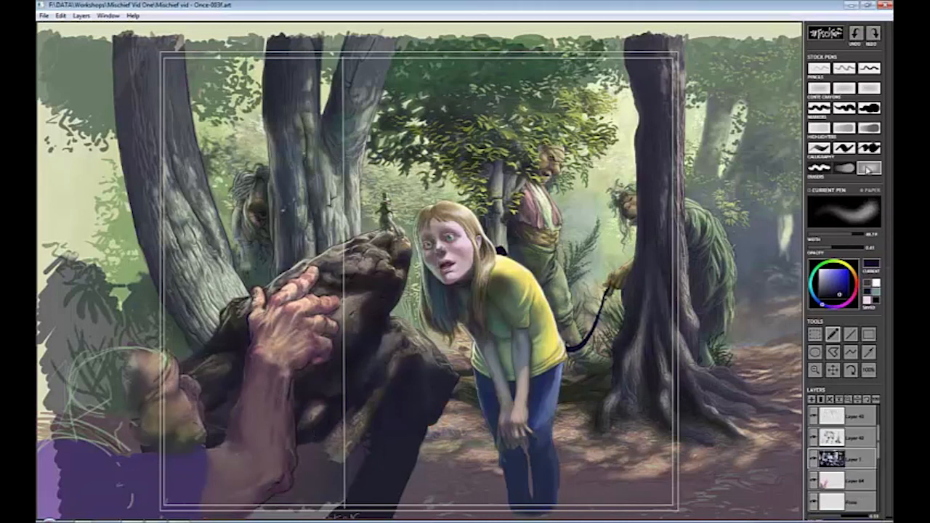
key("bracketright")
mouse_move(254, 434)
left_mouse_down()
mouse_move(287, 384)
mouse_move(237, 442)
mouse_move(260, 381)
mouse_move(285, 365)
mouse_move(269, 410)
mouse_move(287, 441)
mouse_move(263, 445)
mouse_move(265, 470)
mouse_move(243, 449)
mouse_move(221, 460)
mouse_move(254, 488)
mouse_move(269, 440)
mouse_move(245, 429)
mouse_move(263, 435)
mouse_move(254, 417)
mouse_move(246, 455)
mouse_move(273, 416)
mouse_move(283, 423)
mouse_move(281, 377)
mouse_move(265, 369)
mouse_move(279, 324)
left_mouse_up()
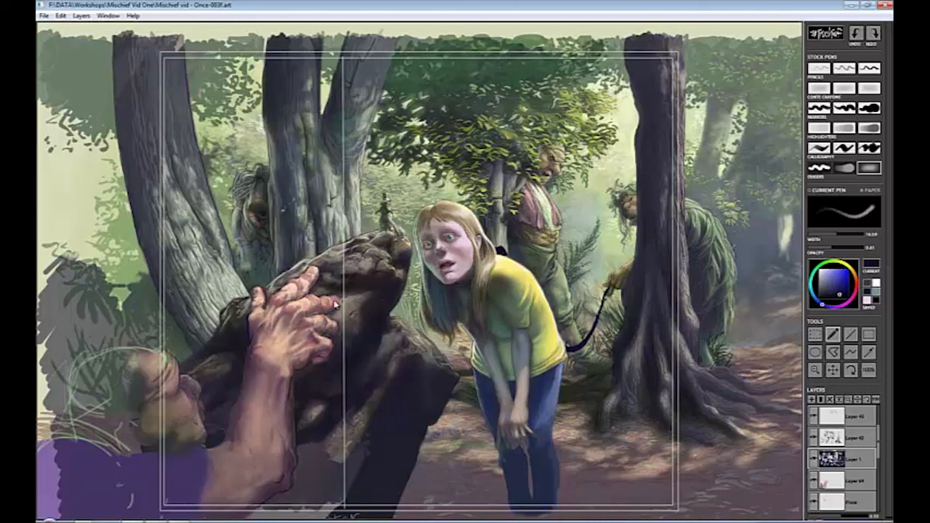
Model light and shadow on the elbow, forearm and knuckles by alternating the soft eraser with the navy conté crayon.
key("]")
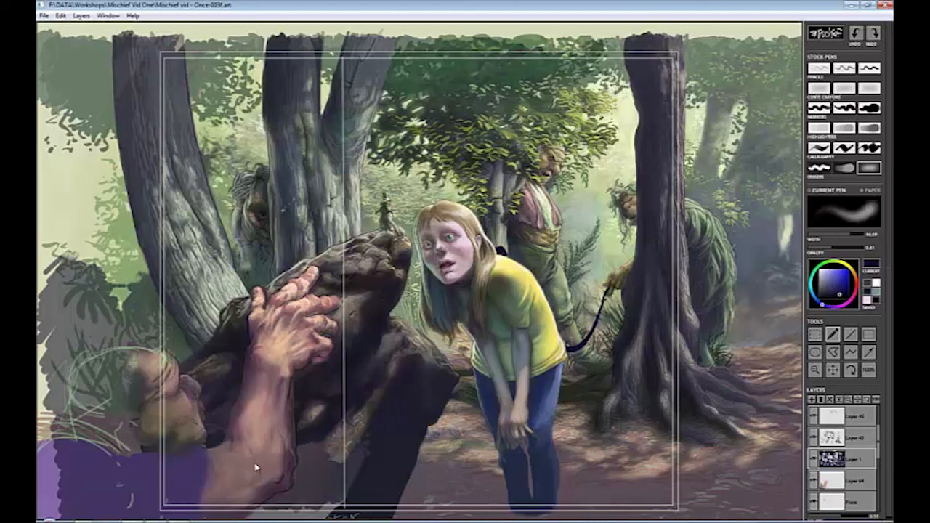
mouse_move(248, 475)
left_mouse_down()
mouse_move(254, 409)
mouse_move(240, 445)
left_mouse_up()
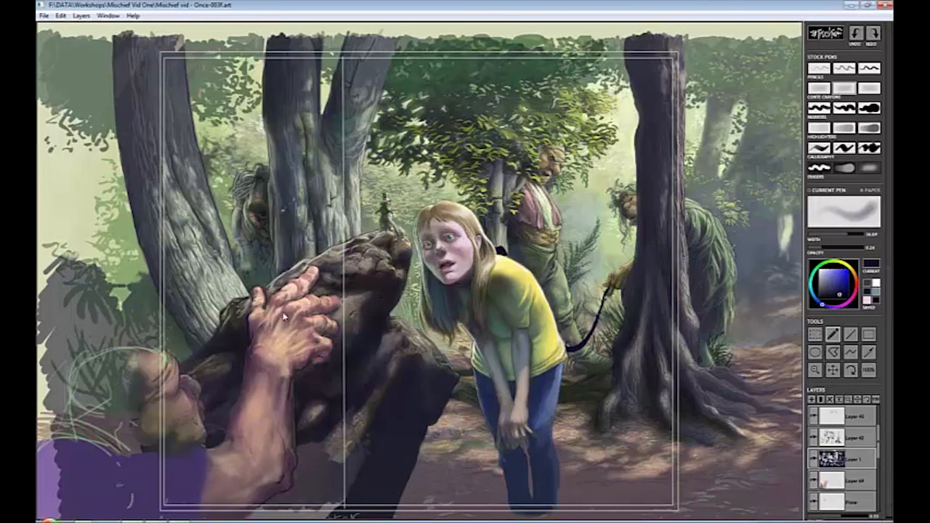
key("e")
key("e")
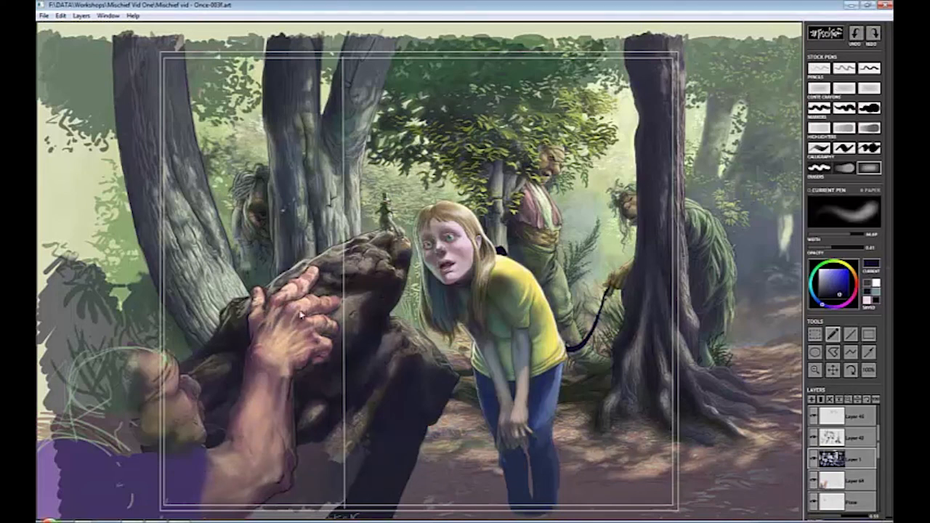
key("e")
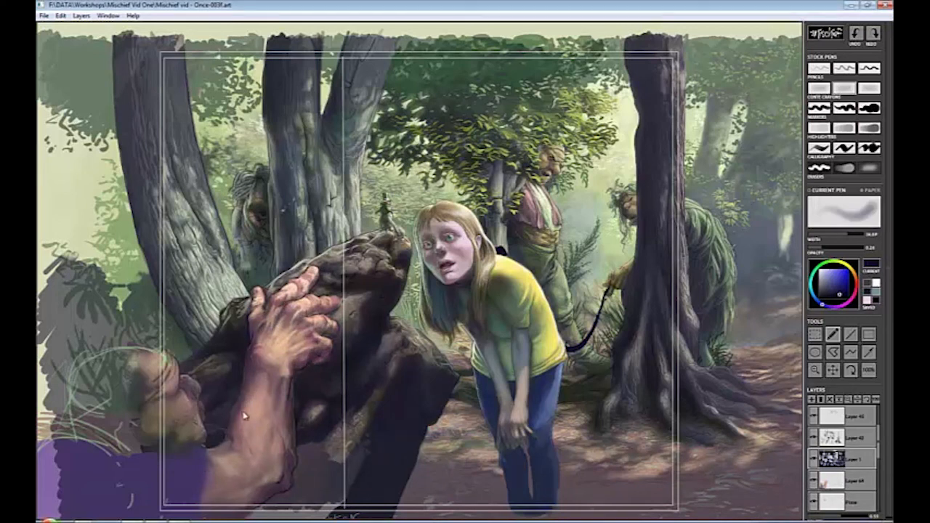
Draw pale rim-light pencil lines along the rock's upper edge and the outer edge of the forearm and hand.
left_click_drag(877, 442, 877, 423)
left_click(846, 459)
left_click(845, 69)
left_click(170, 380, "alt")
mouse_move(188, 375)
left_mouse_down()
mouse_move(228, 358)
mouse_move(185, 362)
mouse_move(209, 353)
mouse_move(222, 333)
left_mouse_up()
mouse_move(246, 369)
left_mouse_down()
mouse_move(246, 322)
mouse_move(271, 299)
mouse_move(259, 321)
mouse_move(258, 327)
left_mouse_up()
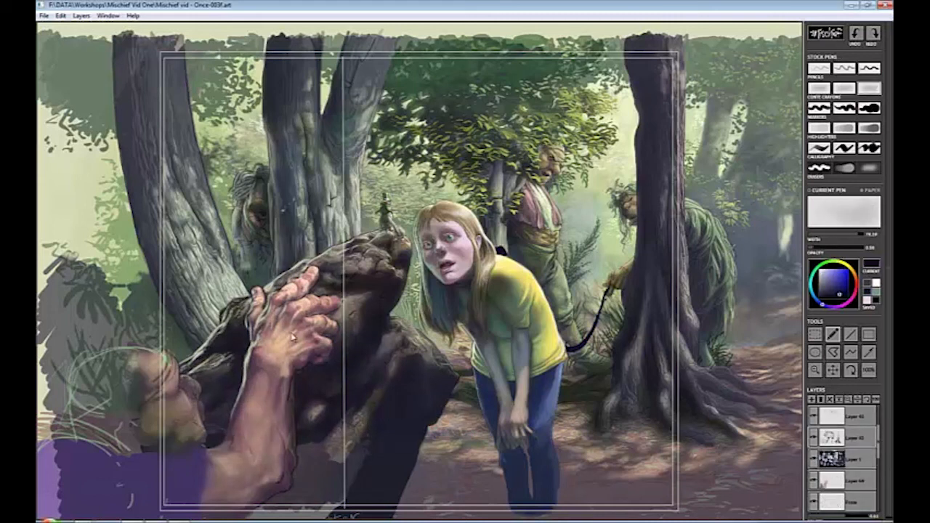
Try broad, faint navy conté crayon glazes over the hand, forearm and elbow at different brush widths.
left_click(846, 235)
mouse_move(292, 337)
left_mouse_down()
mouse_move(292, 365)
mouse_move(267, 395)
mouse_move(271, 380)
mouse_move(274, 457)
mouse_move(293, 459)
mouse_move(241, 460)
mouse_move(289, 403)
mouse_move(287, 480)
mouse_move(271, 463)
left_mouse_up()
key("ctrl+z")
key("ctrl+z")
key("ctrl+z")
key("ctrl+z")
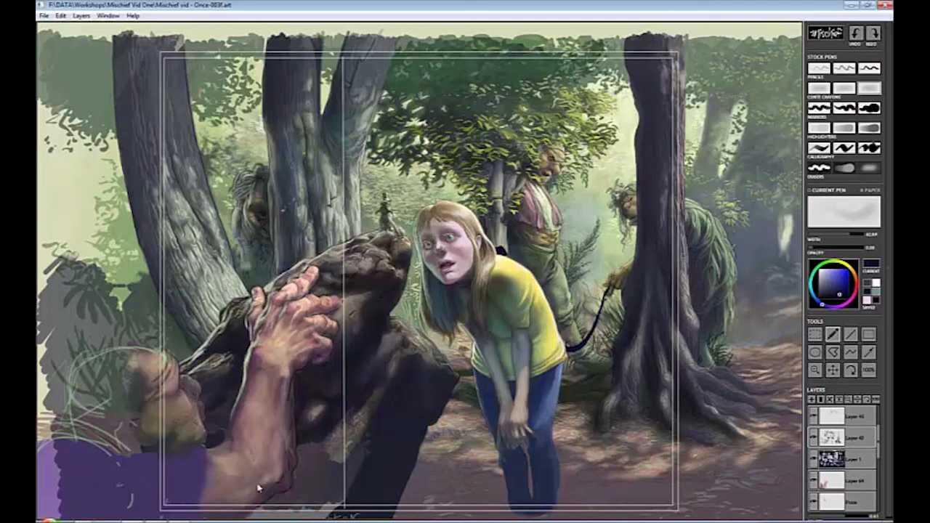
left_click(859, 235)
mouse_move(270, 416)
left_mouse_down()
mouse_move(241, 440)
mouse_move(289, 453)
mouse_move(259, 392)
mouse_move(287, 349)
mouse_move(281, 407)
mouse_move(291, 439)
left_mouse_up()
key("ctrl+z")
key("ctrl+z")
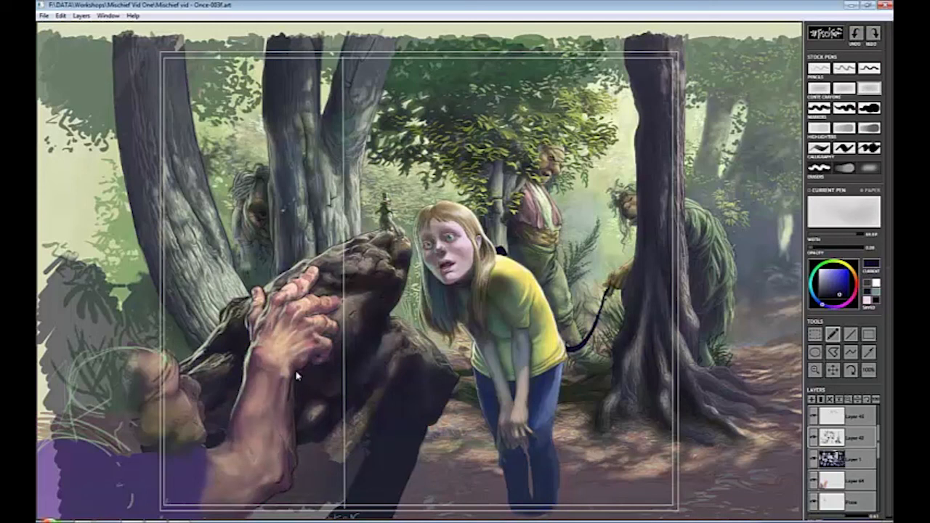
Move the New Guy layer beneath Layer 45.
scroll(837, 462, "up", 3)
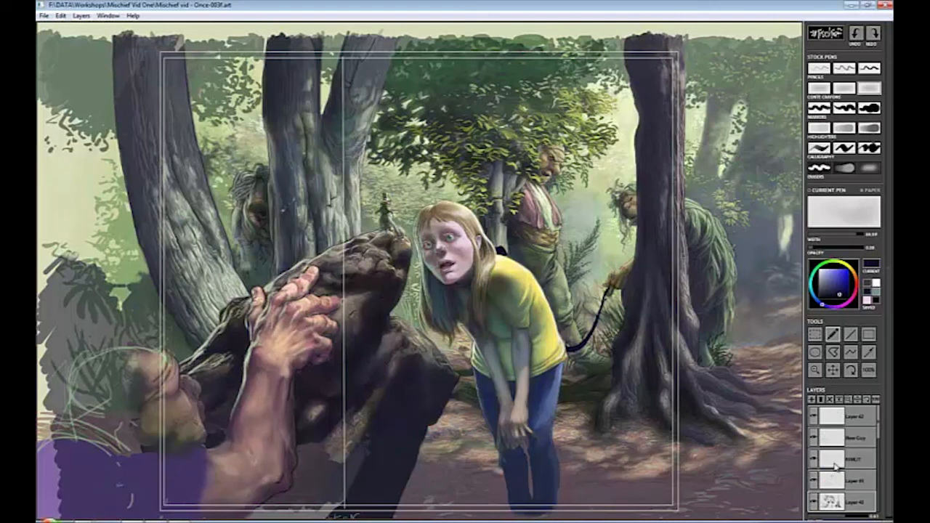
left_click(829, 439)
key("1")
left_click(831, 480)
Sketch the foreground figure's facial features, head, collar and sleeve folds with dark navy pencil lines on the New Guy layer.
mouse_move(149, 359)
left_mouse_down()
mouse_move(161, 401)
mouse_move(151, 369)
mouse_move(182, 355)
mouse_move(130, 363)
mouse_move(146, 346)
left_mouse_up()
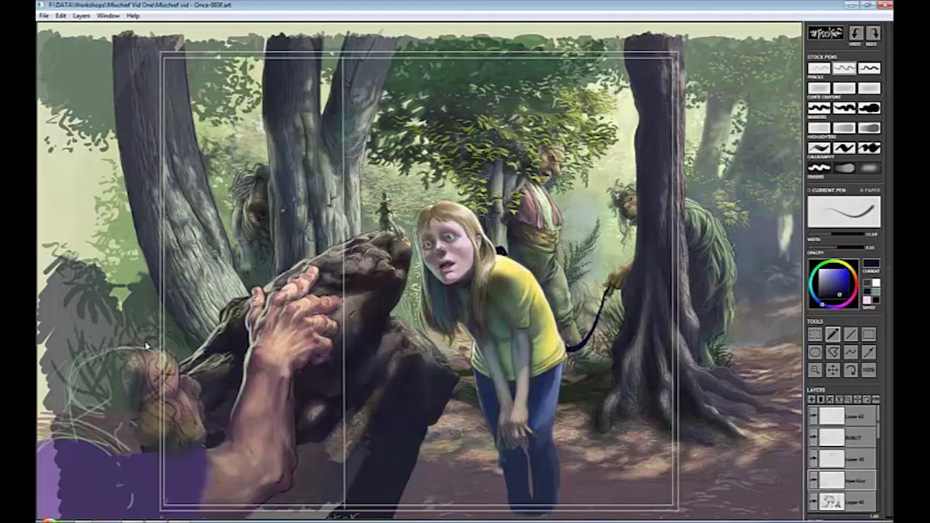
mouse_move(192, 394)
left_mouse_down()
mouse_move(191, 430)
mouse_move(224, 445)
mouse_move(209, 413)
mouse_move(207, 441)
left_mouse_up()
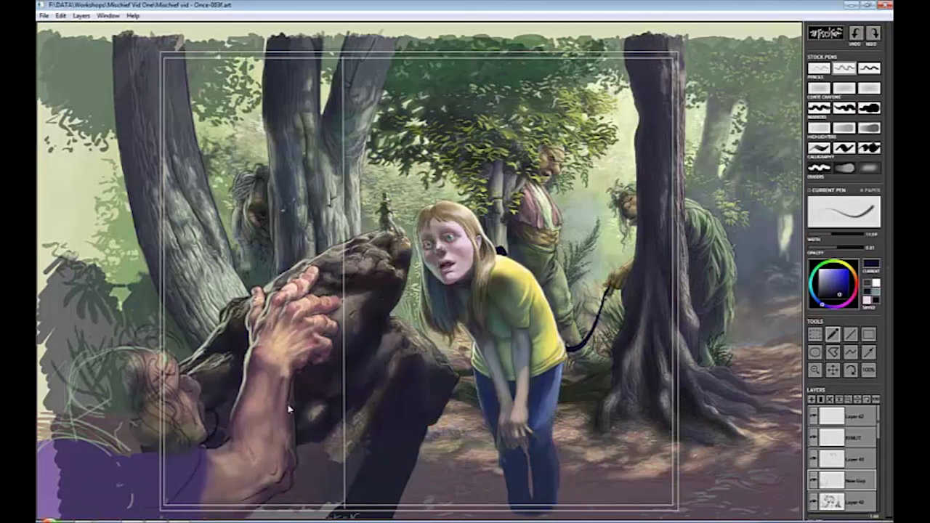
mouse_move(162, 372)
left_mouse_down()
mouse_move(135, 425)
mouse_move(129, 350)
mouse_move(80, 429)
mouse_move(94, 363)
mouse_move(168, 353)
mouse_move(169, 385)
mouse_move(101, 407)
mouse_move(174, 370)
mouse_move(180, 387)
left_mouse_up()
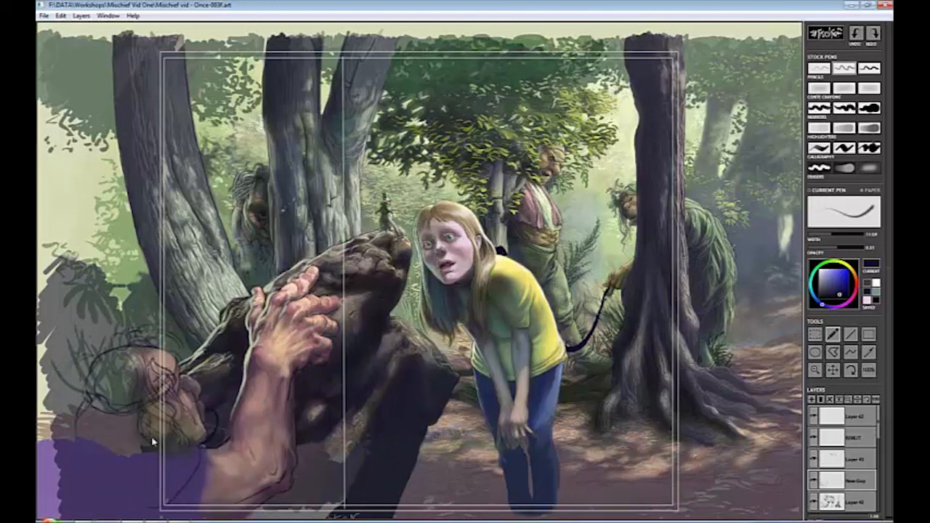
mouse_move(152, 441)
left_mouse_down()
mouse_move(61, 431)
mouse_move(135, 456)
mouse_move(155, 442)
mouse_move(204, 471)
left_mouse_up()
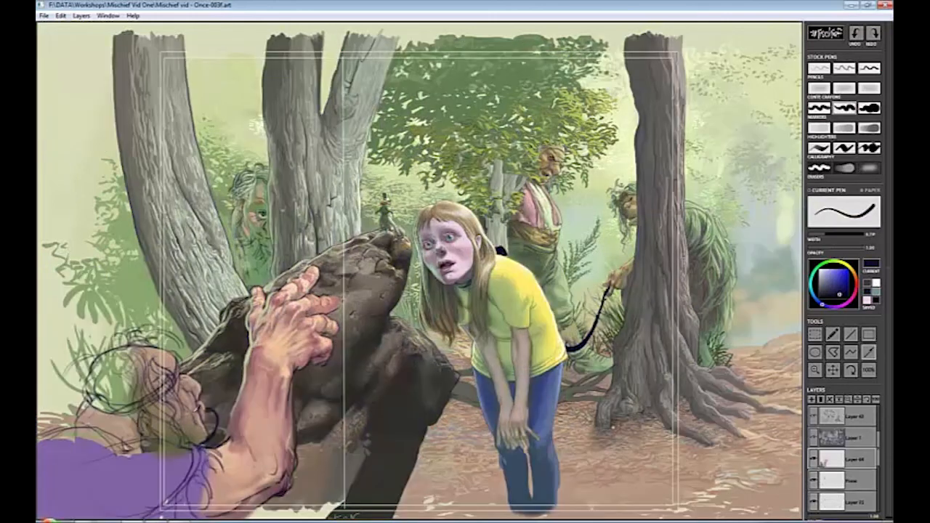
Paint the foreground figure's face, forehead and nose with warm flesh tones sampled from the existing skin.
left_click(210, 418, "alt")
mouse_move(210, 418)
left_mouse_down()
mouse_move(159, 451)
mouse_move(207, 501)
mouse_move(194, 506)
mouse_move(210, 471)
mouse_move(178, 512)
mouse_move(189, 460)
left_mouse_up()
left_click(186, 382, "alt")
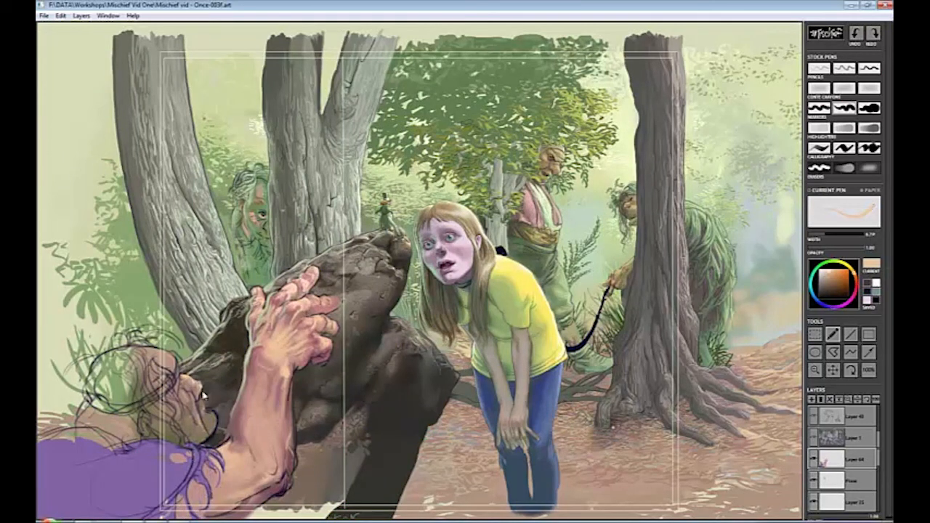
left_click(200, 390, "alt")
mouse_move(187, 393)
left_mouse_down()
mouse_move(193, 411)
mouse_move(172, 367)
mouse_move(149, 353)
mouse_move(192, 414)
mouse_move(200, 399)
left_mouse_up()
left_click(191, 390, "alt")
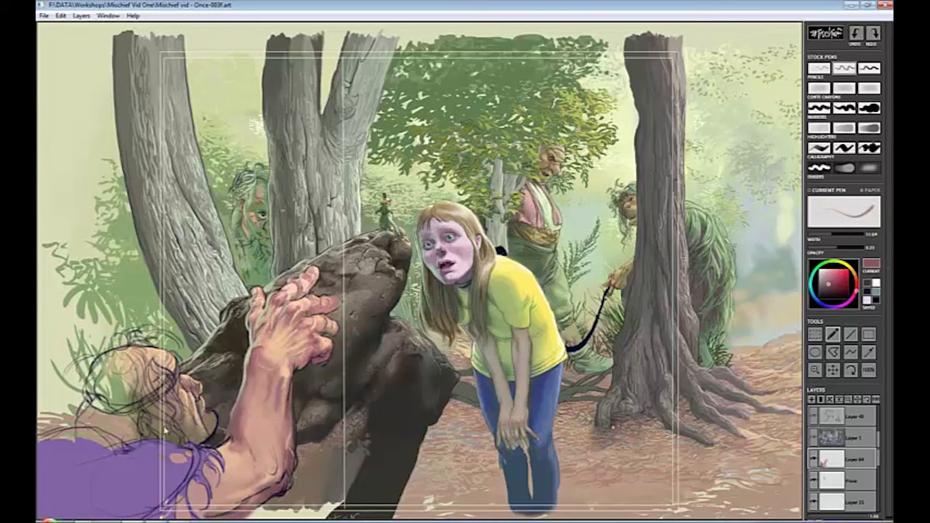
Glaze the figure's bald head, hair area and neck with broad, translucent dusky-red conté crayon.
key("p")
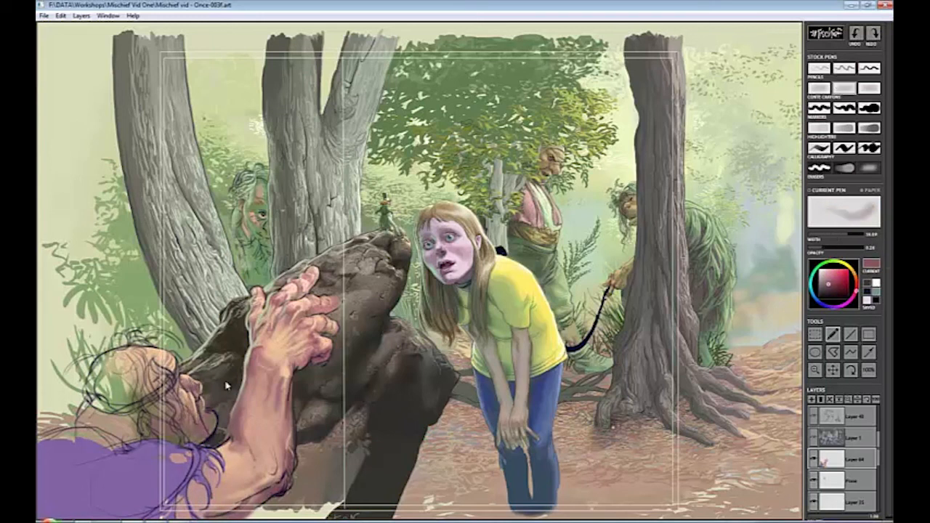
left_click_drag(149, 370, 111, 371)
left_click_drag(88, 356, 146, 403)
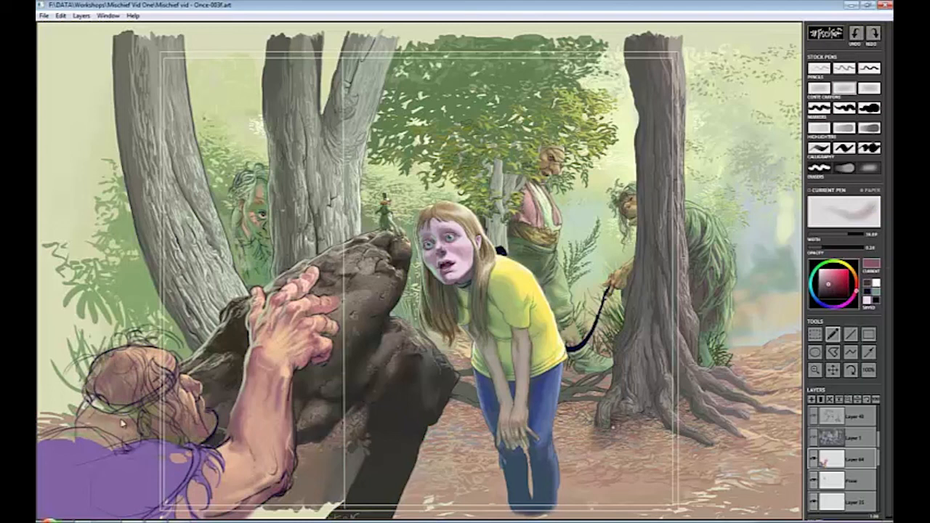
left_click_drag(80, 407, 130, 443)
left_click_drag(159, 348, 120, 358)
Deepen the figure's face with magenta and rosy tones, and repaint the torn shirt in a lighter sampled purple.
scroll(843, 457, "down", 3)
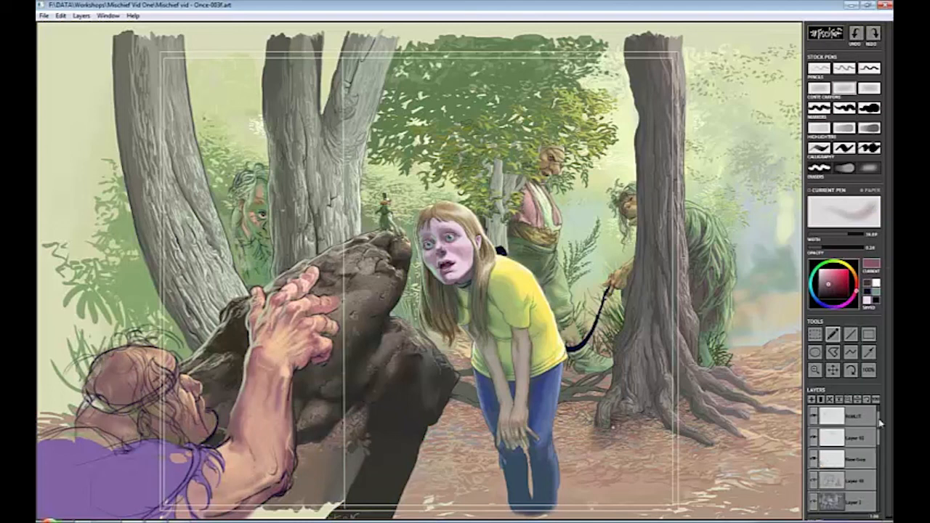
key("e")
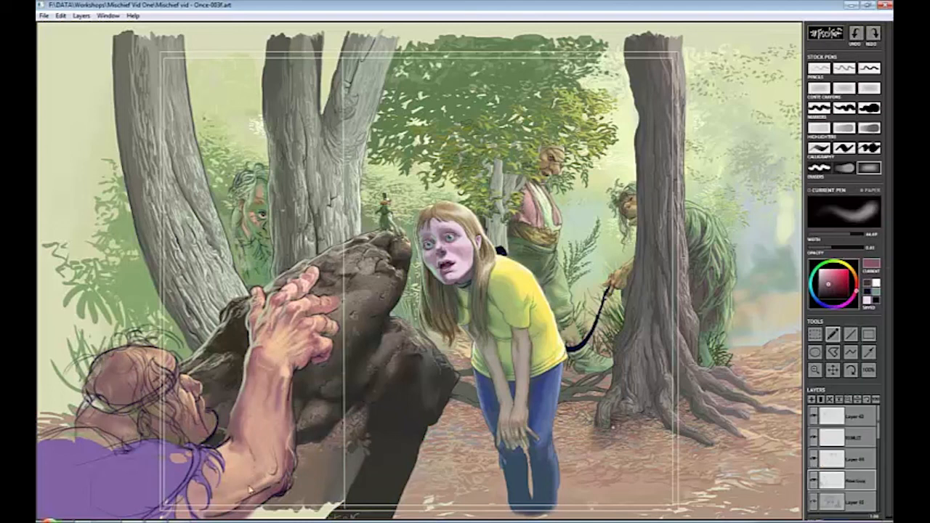
key("p")
left_click(205, 401, "alt")
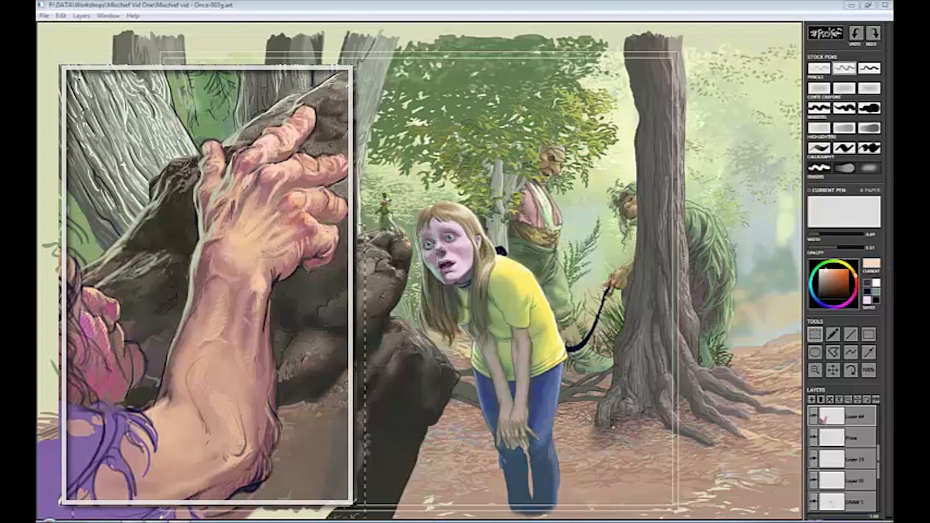
mouse_move(803, 483)
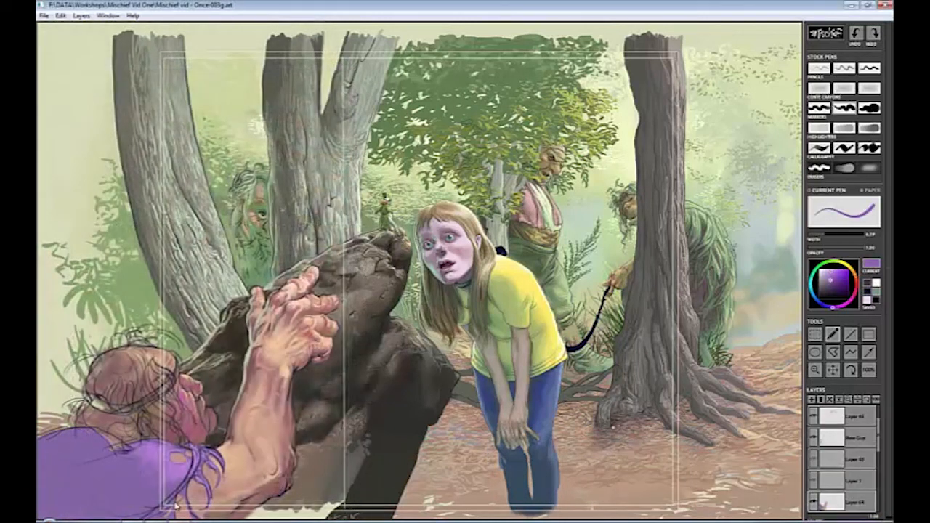
left_click(163, 473, "alt")
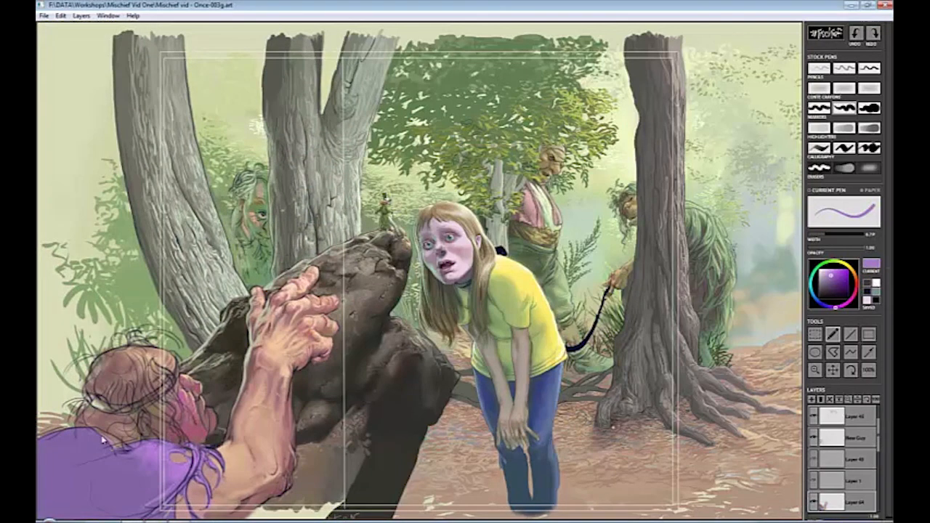
Block in the figure's dark reddish-brown hair around the bald crown, with loose strands over the temple, ear and neck.
left_click(148, 374, "alt")
mouse_move(86, 409)
left_mouse_down()
mouse_move(91, 382)
mouse_move(117, 390)
mouse_move(113, 408)
mouse_move(110, 400)
mouse_move(121, 415)
mouse_move(125, 396)
mouse_move(142, 389)
mouse_move(168, 430)
mouse_move(156, 425)
mouse_move(149, 377)
mouse_move(106, 397)
mouse_move(104, 380)
mouse_move(146, 386)
mouse_move(95, 370)
mouse_move(137, 418)
mouse_move(88, 428)
mouse_move(54, 388)
mouse_move(121, 425)
mouse_move(117, 406)
mouse_move(145, 440)
left_mouse_up()
key("3")
key("2")
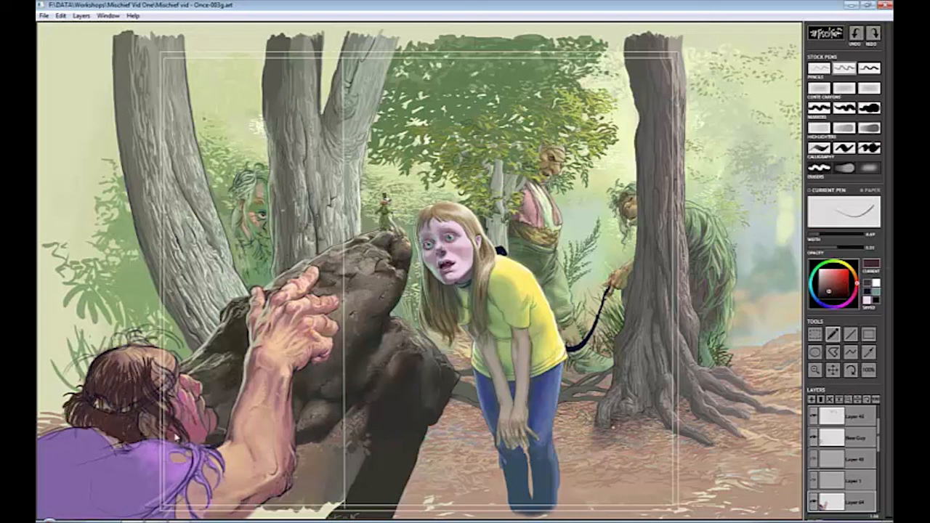
left_click_drag(198, 411, 208, 442)
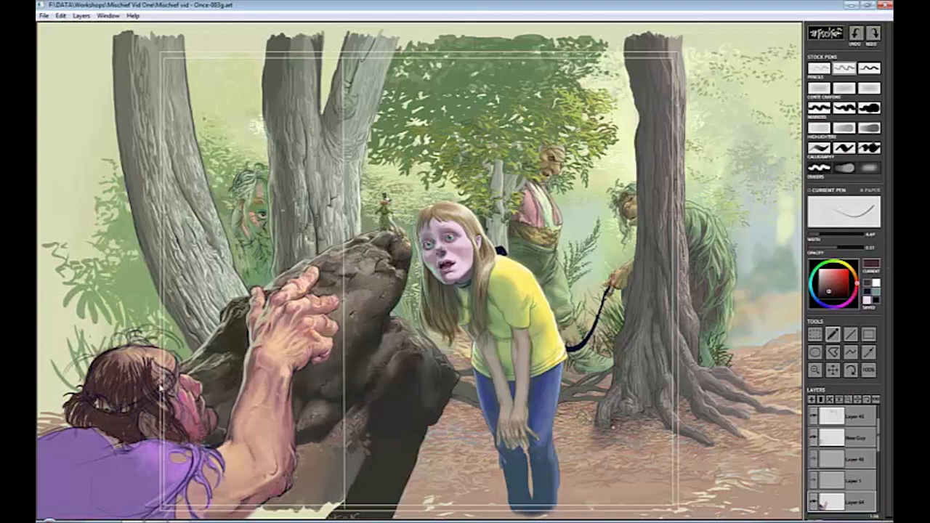
left_click_drag(146, 357, 170, 371)
mouse_move(118, 356)
left_mouse_down()
mouse_move(158, 364)
mouse_move(176, 398)
mouse_move(153, 380)
mouse_move(199, 438)
left_mouse_up()
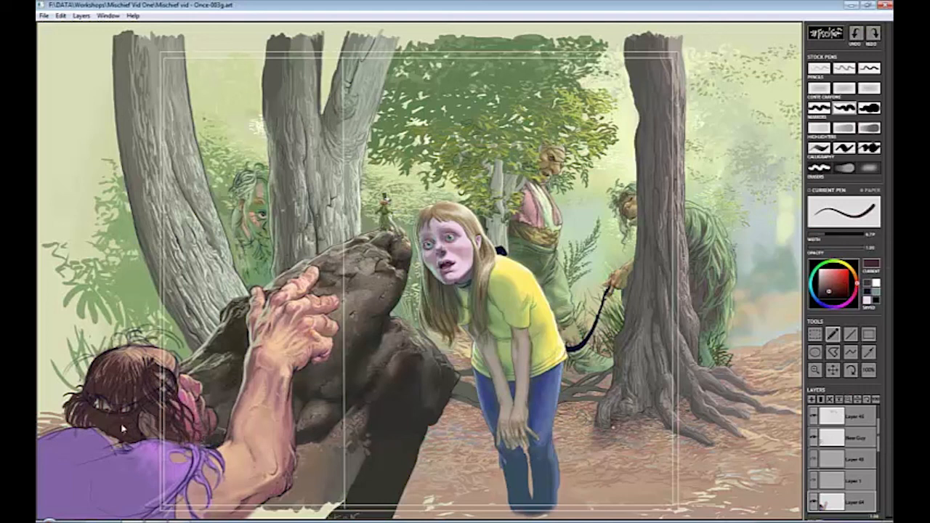
mouse_move(83, 403)
left_mouse_down()
mouse_move(72, 414)
mouse_move(118, 410)
left_mouse_up()
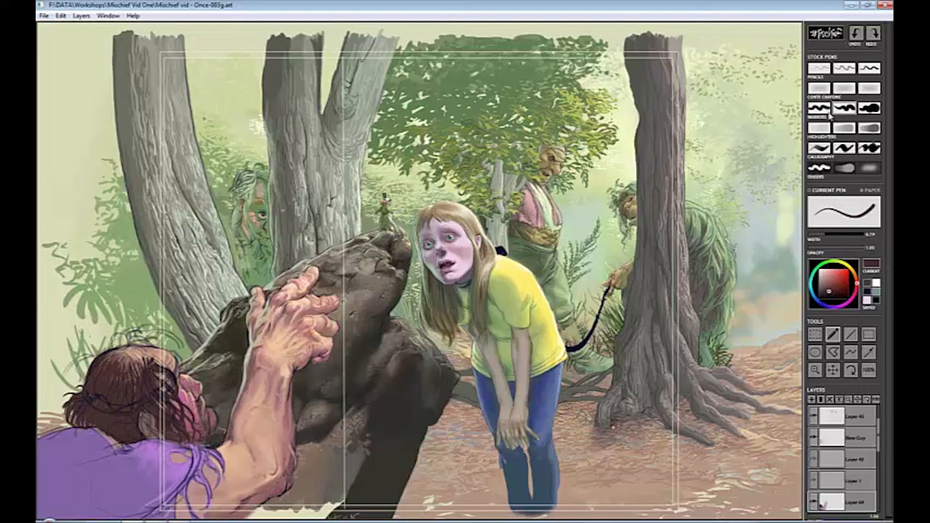
Pencil brown and pale highlight strands into the figure's hair and lighten the bald crown and ear.
left_click(843, 68)
left_click(859, 287)
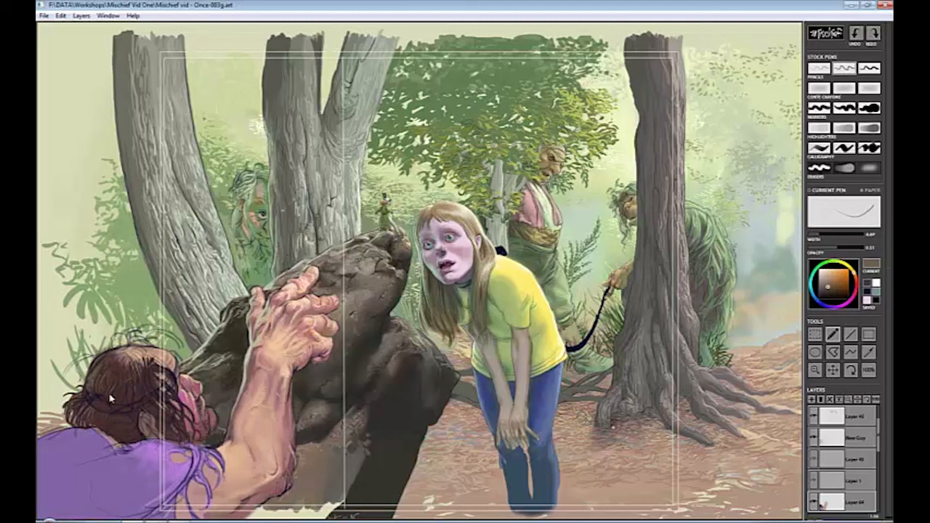
left_click(125, 379, "alt")
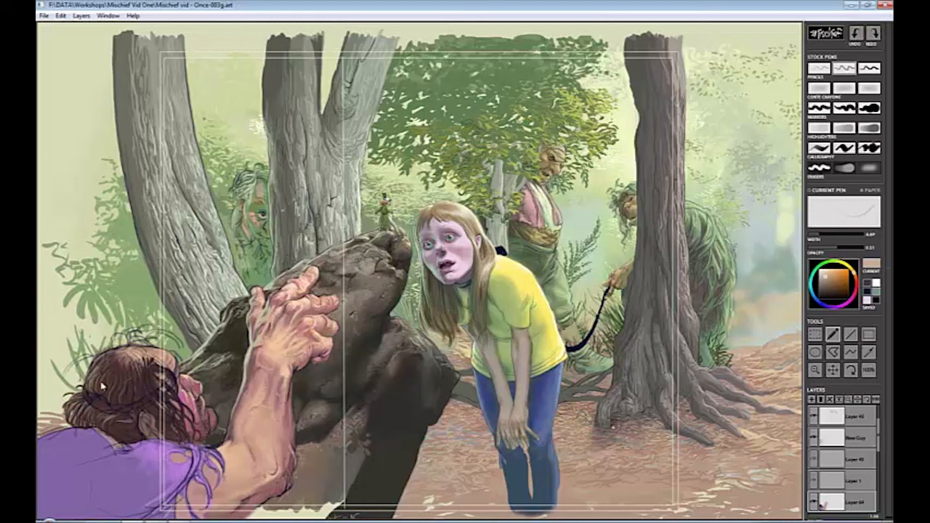
left_click(148, 424, "alt")
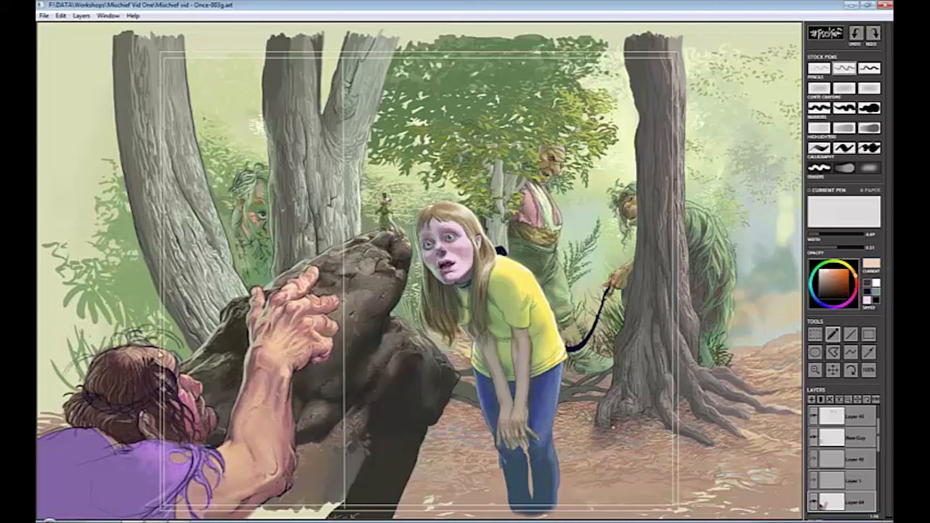
Lift the Layer 1 shadow over the figure's head, face and purple shirt with a soft eraser at increasing widths.
key("p")
key("e")
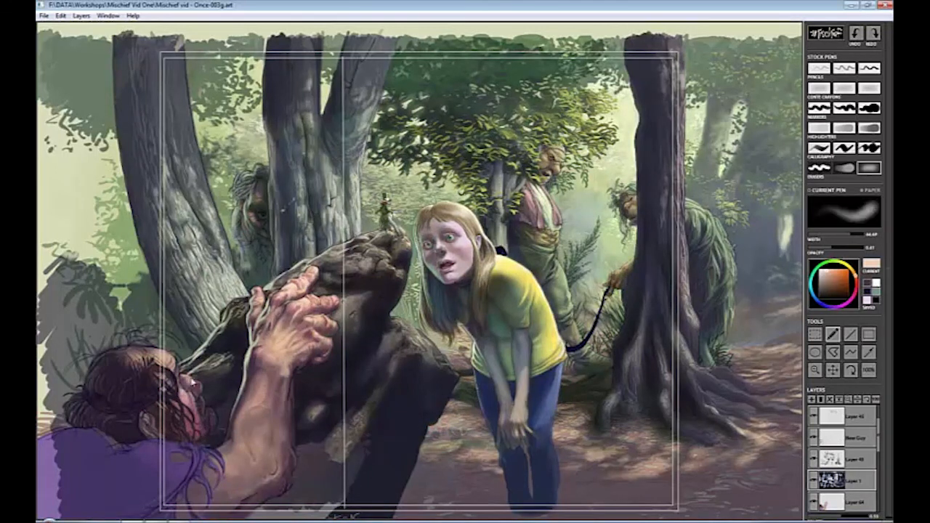
key("b")
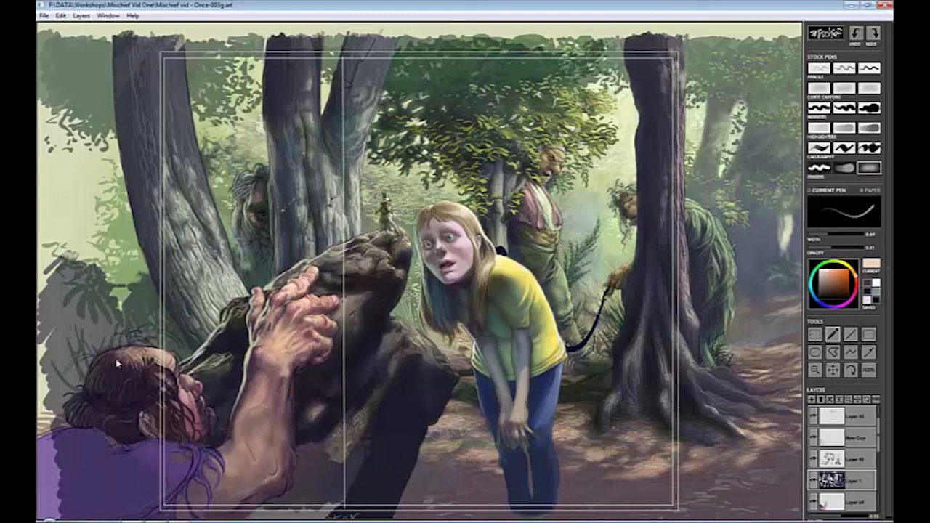
key("bracketright")
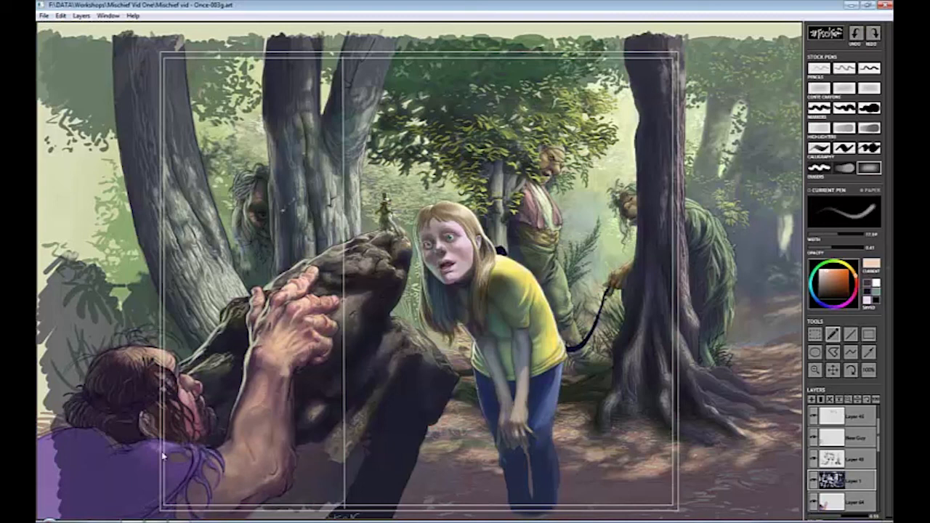
key("bracketright")
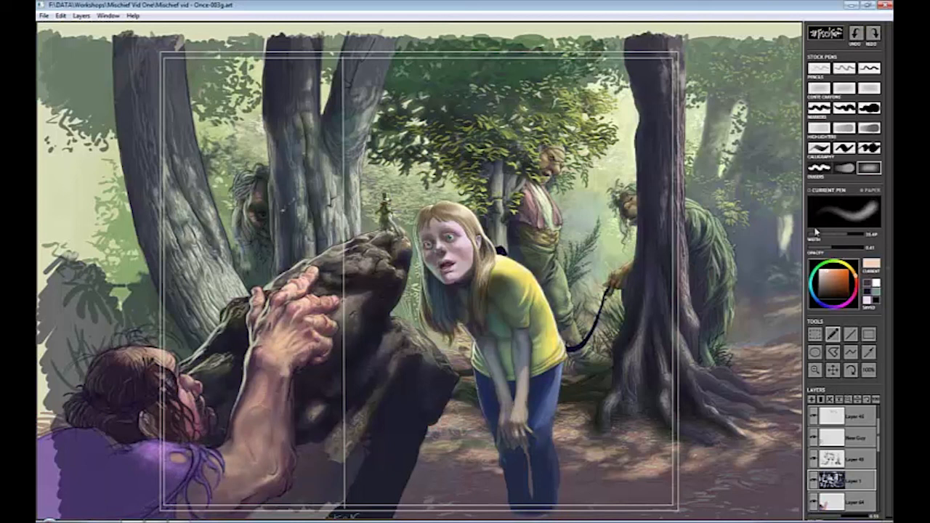
Glaze the hand and forearm with very faint dark red and navy conté crayon on Layer 1, softly erasing along the forearm.
key("e")
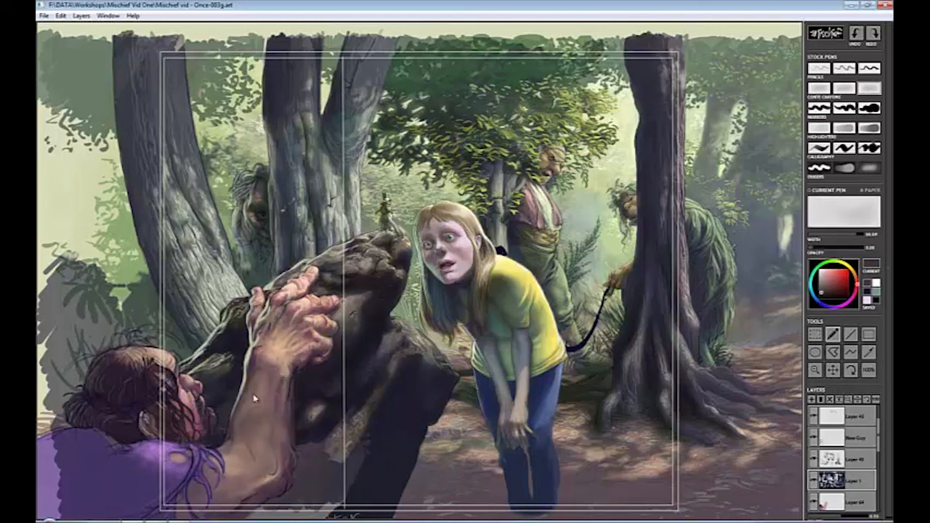
left_click(879, 288)
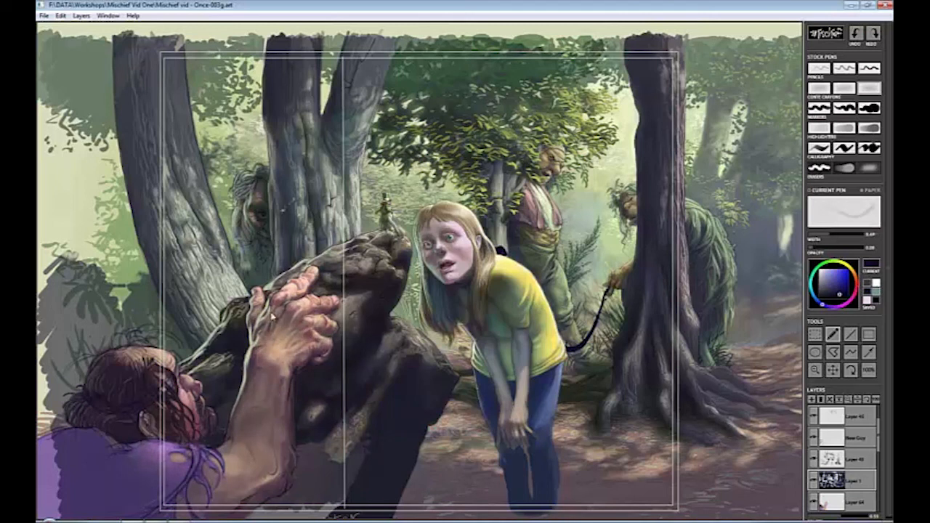
key("bracketright")
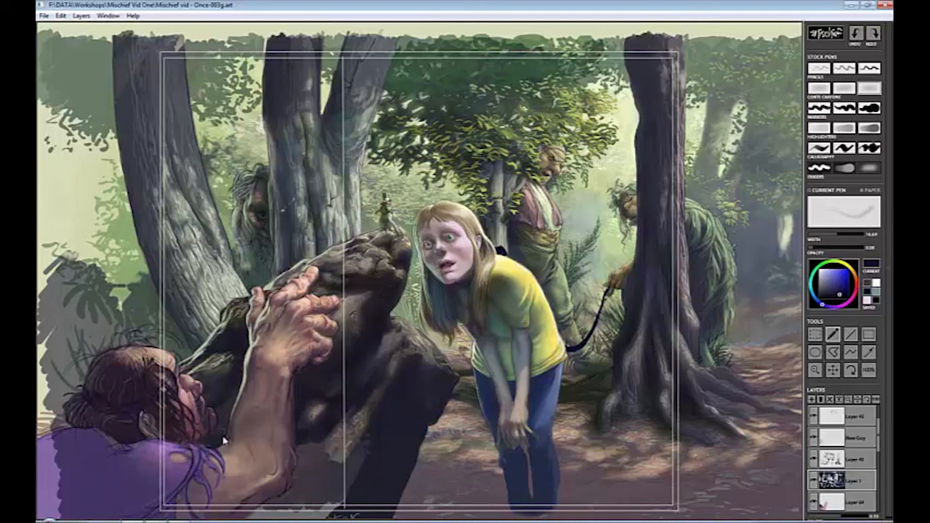
key("e")
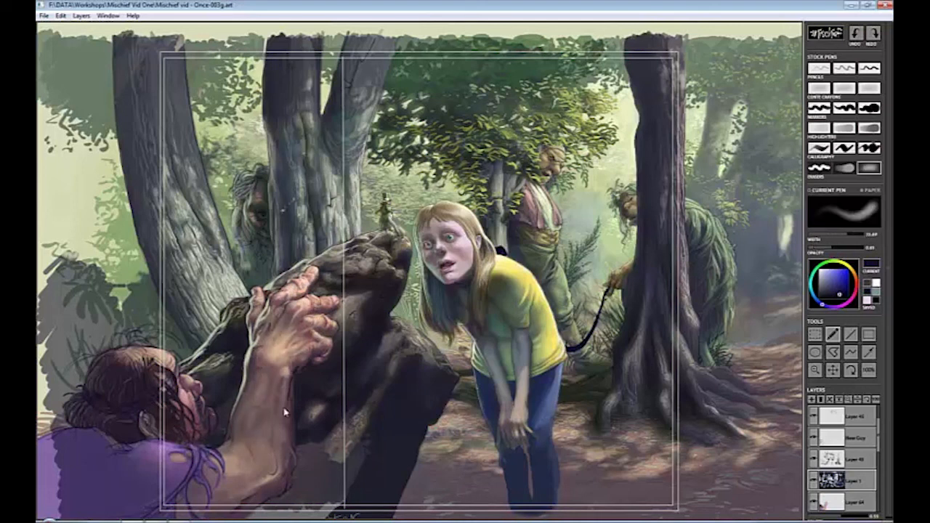
mouse_move(284, 412)
left_mouse_down()
mouse_move(234, 446)
mouse_move(258, 476)
left_mouse_up()
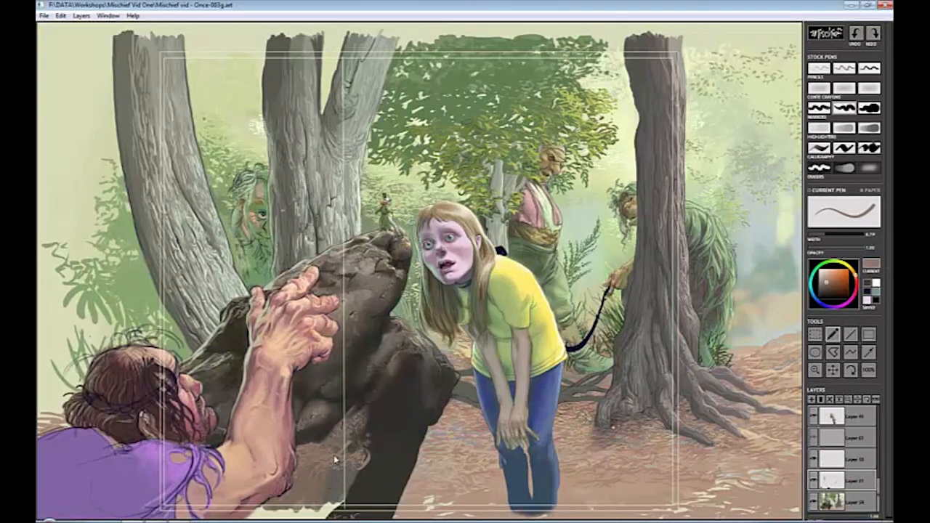
Glaze the rock's base and shadowed side with broad ochre-brown conté crayon at low opacity.
left_click(844, 88)
mouse_move(273, 509)
left_mouse_down()
mouse_move(378, 497)
mouse_move(359, 516)
mouse_move(380, 480)
left_mouse_up()
left_click(828, 291)
left_click(839, 289)
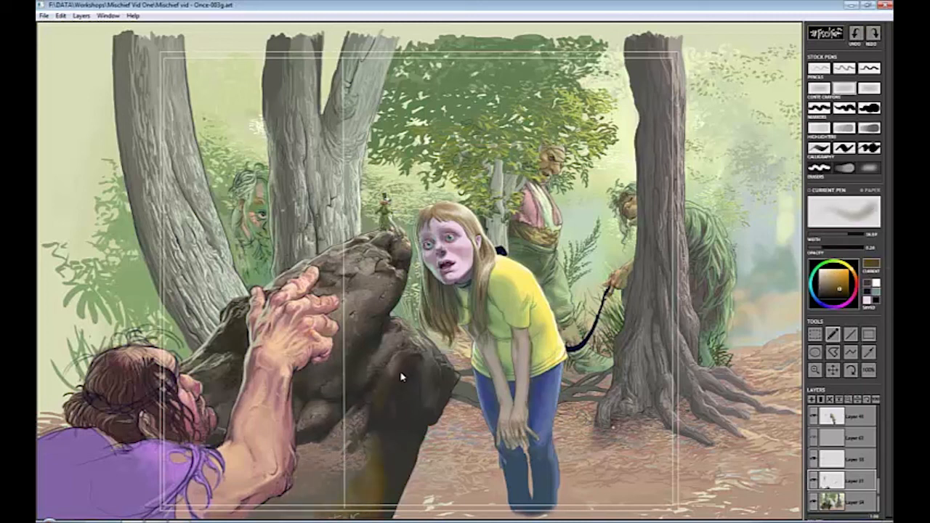
left_click_drag(419, 363, 421, 371)
Draw light tan and gray texture marks and edge highlights on the rock's lower ledge and shadowed side.
left_click(420, 369, "alt")
key("1")
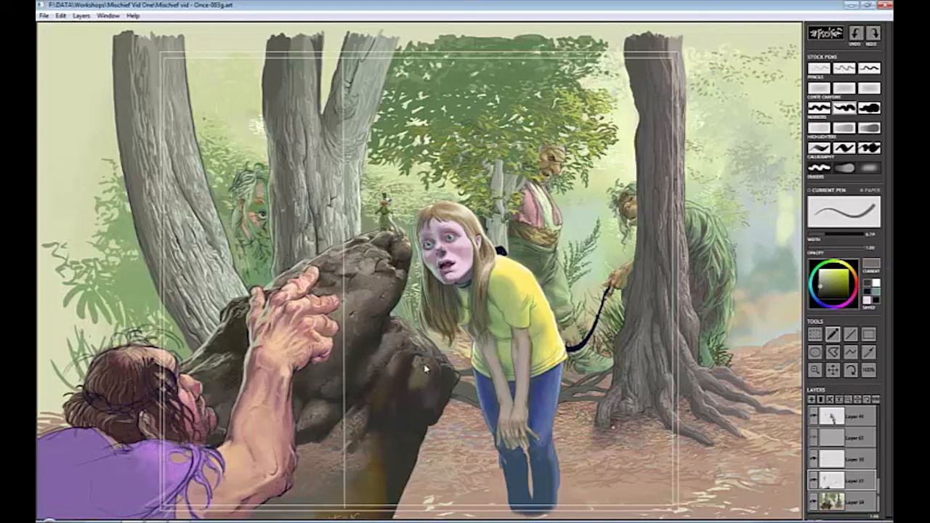
left_click(348, 447, "alt")
left_click_drag(334, 455, 343, 459)
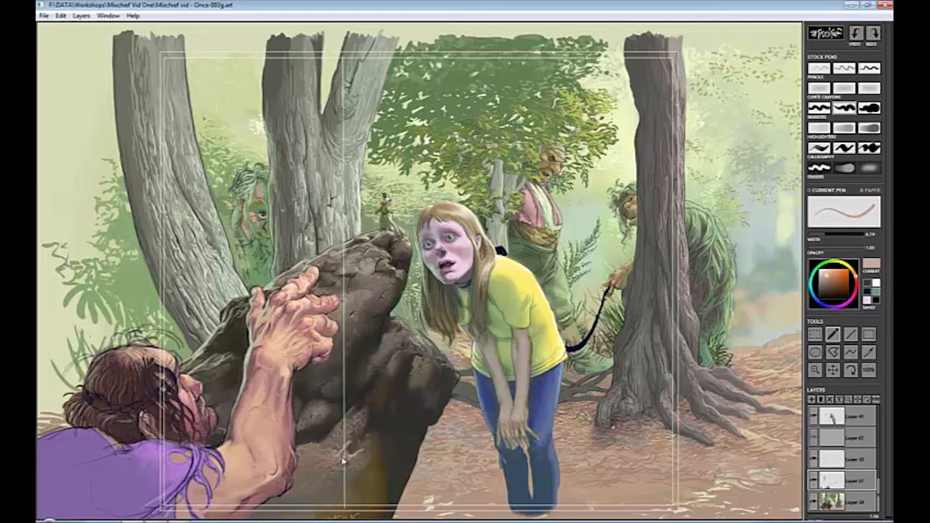
left_click(362, 462, "alt")
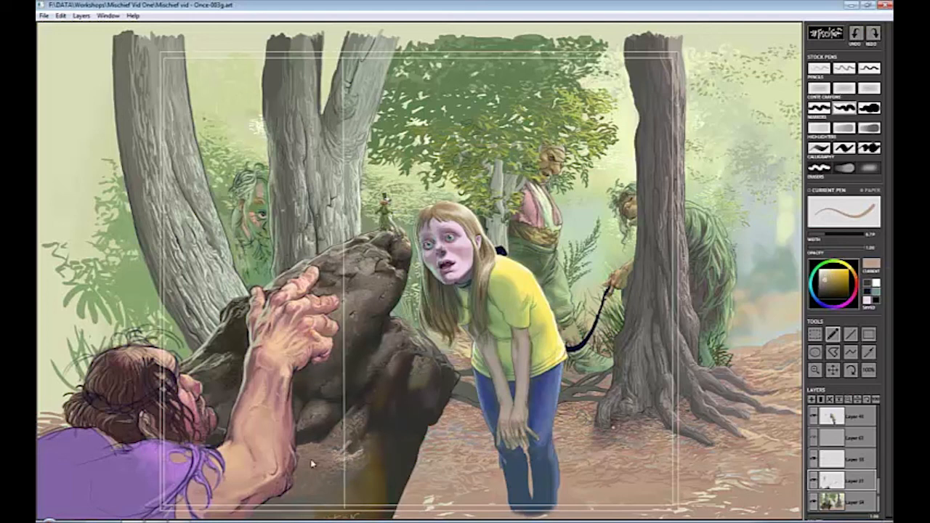
left_click_drag(367, 456, 362, 469)
left_click(845, 88)
left_click(845, 68)
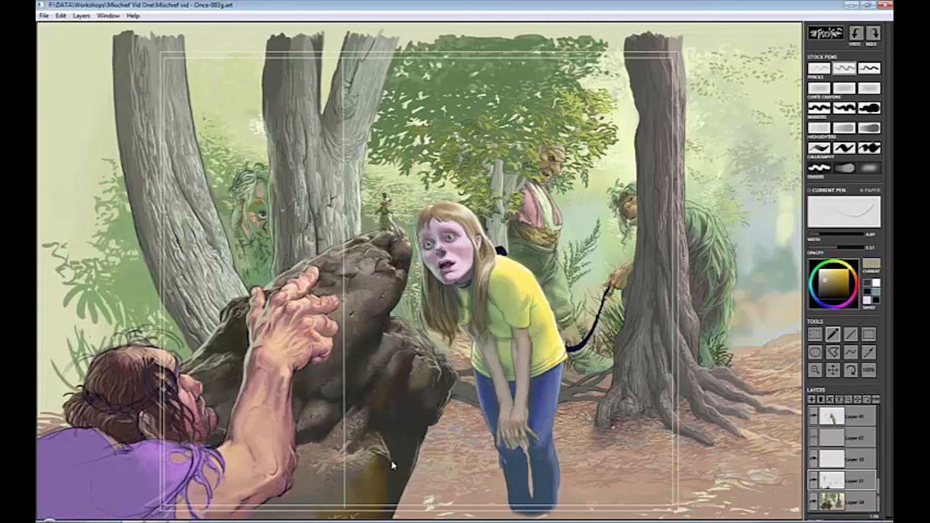
Add pale yellow pencil highlights to the rock face beside the hand and softly erase the Layer 1 shadow over the rock.
left_click(348, 298, "alt")
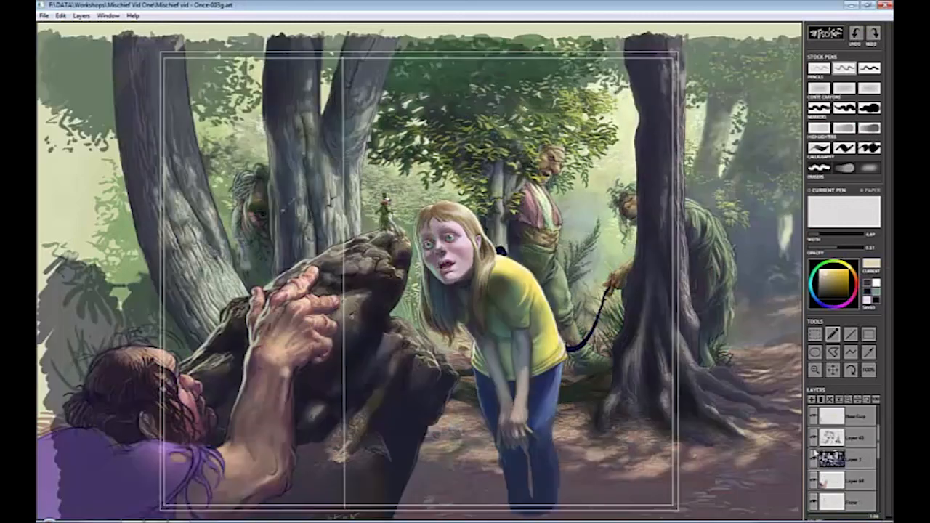
key("e")
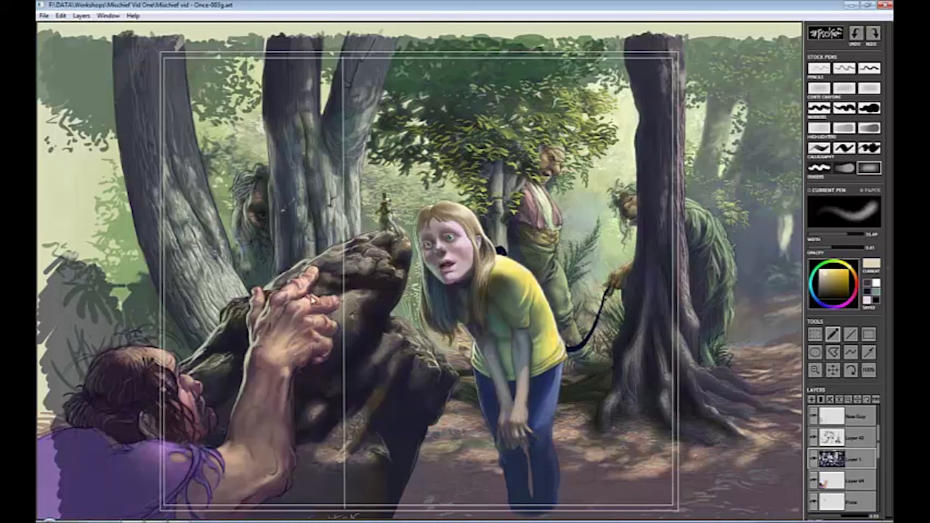
key("b")
Add a layer above Layer 64 and shade the figure's hand, arm, head and shirt with translucent dark blue highlighter.
left_click_drag(878, 447, 878, 469)
left_click(811, 400)
left_click(844, 128)
left_click(825, 289)
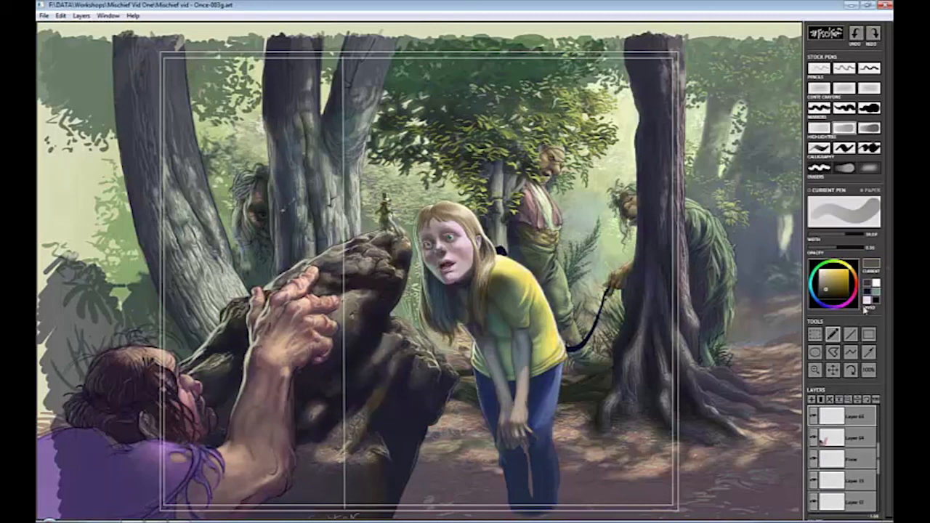
left_click(864, 308)
mouse_move(302, 312)
left_mouse_down()
mouse_move(258, 302)
mouse_move(320, 297)
mouse_move(305, 279)
mouse_move(234, 501)
mouse_move(291, 497)
mouse_move(122, 469)
mouse_move(183, 417)
mouse_move(134, 360)
mouse_move(171, 375)
left_mouse_up()
Erase the dark blue shading from the lit knuckles and fingers and the light-catching edge of the face.
key("e")
mouse_move(288, 298)
left_mouse_down()
mouse_move(313, 276)
mouse_move(331, 305)
mouse_move(313, 320)
mouse_move(314, 334)
left_mouse_up()
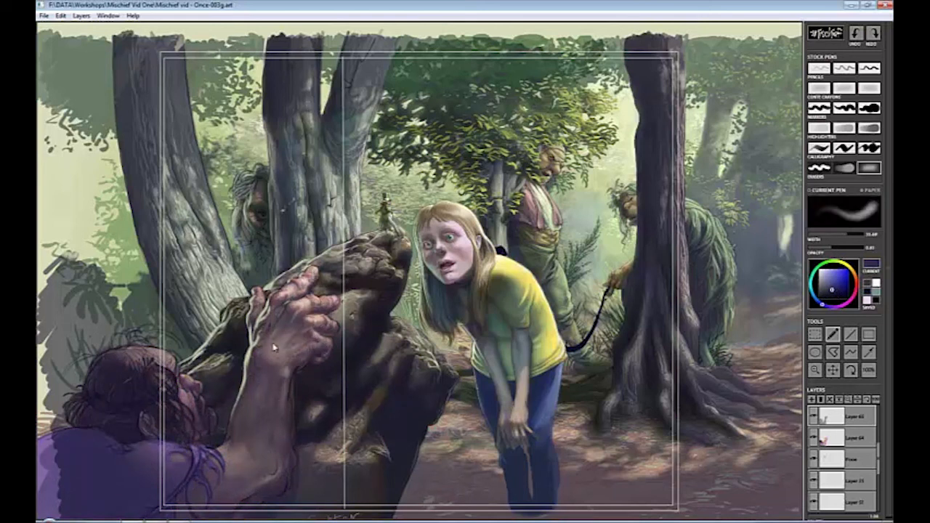
key("e")
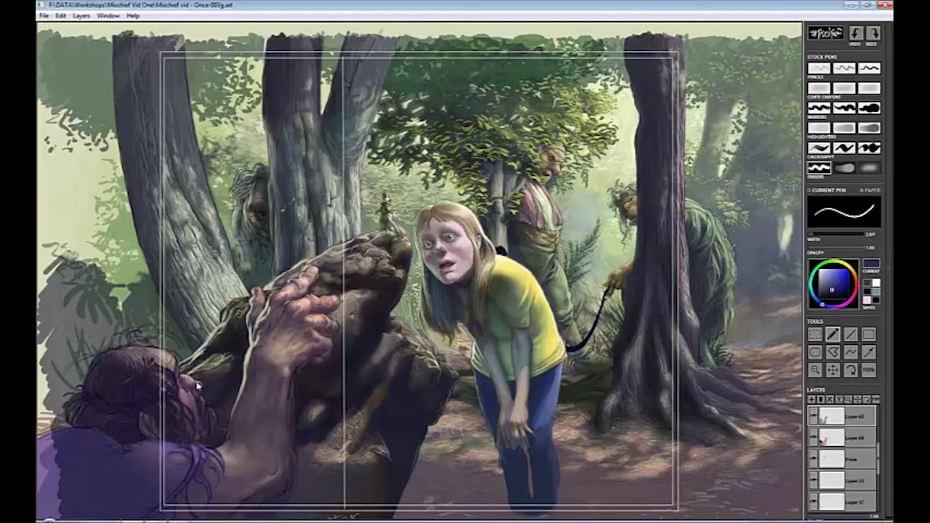
Refine the dark contour lines around the raised hand on the New Guy layer, cleaning up stray marks with the eraser.
key("e")
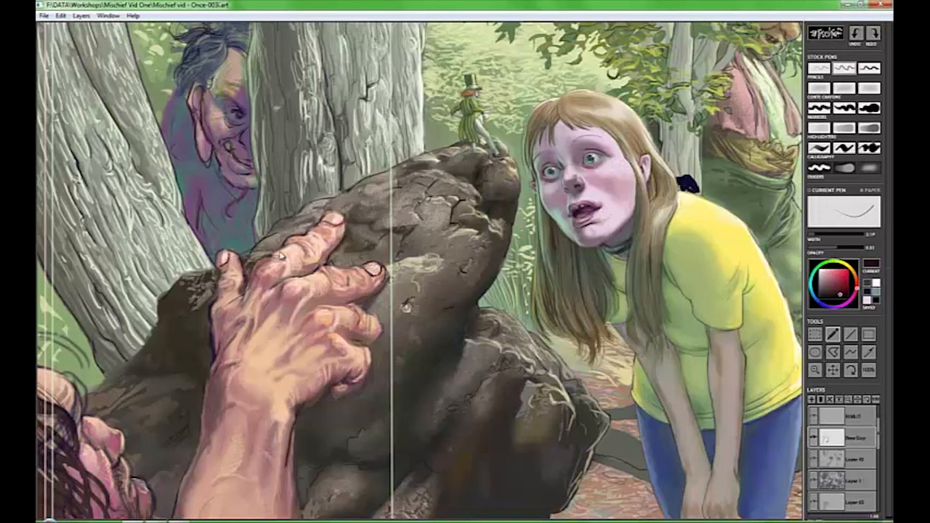
key("e")
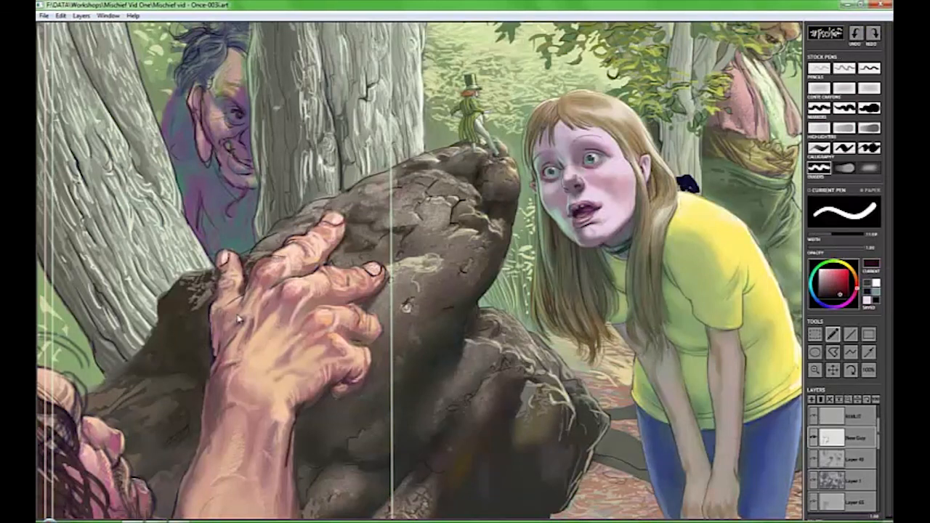
key("e")
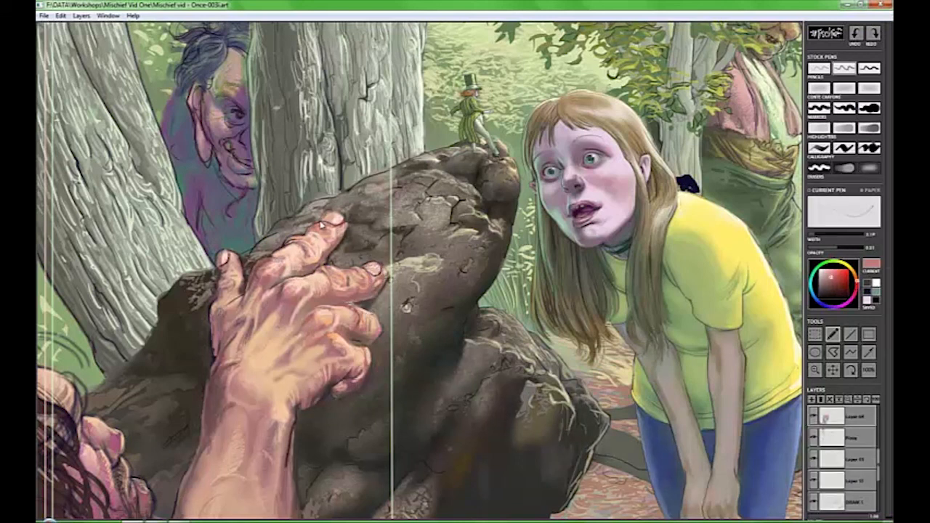
Paint translucent pink and peach skin tones over the hand's fingers and knuckles on Layer 64, sampling colours from the hand.
key("2")
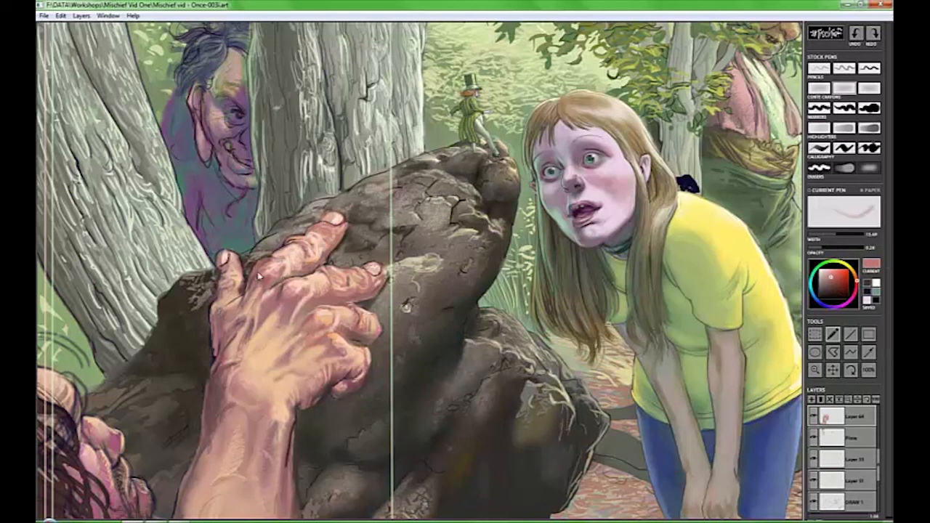
left_click(375, 273, "alt")
left_click(378, 282, "alt")
left_click(276, 267, "alt")
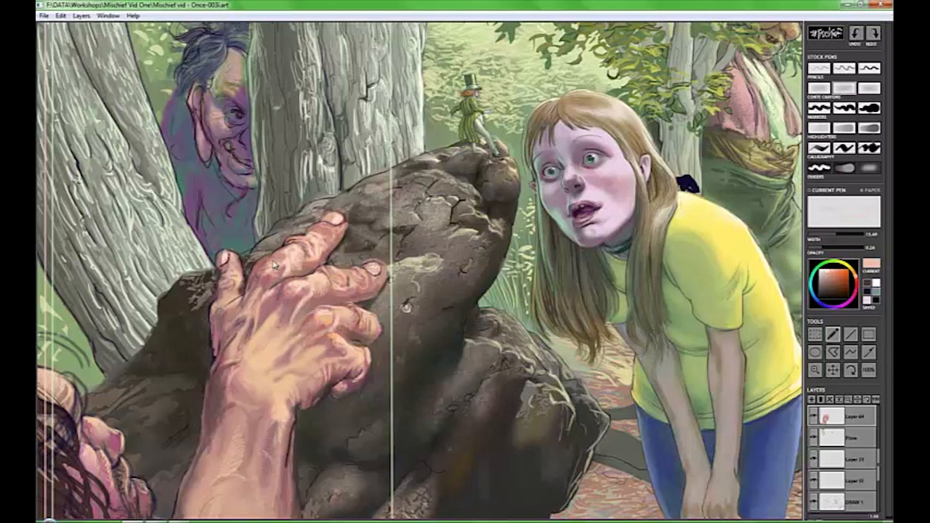
left_click(331, 320, "alt")
left_click(247, 298, "alt")
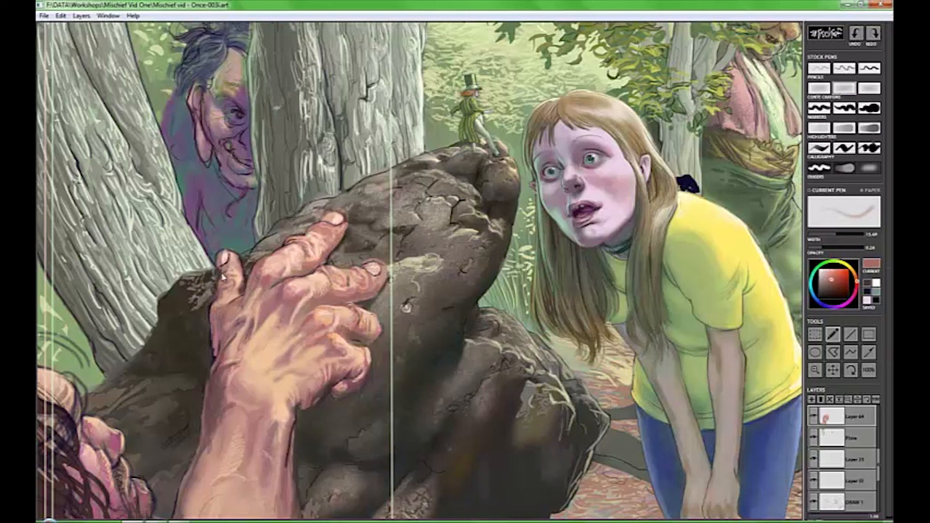
Blend sampled peach and rosy tones into the lower fingers, the thumb side and the back of the hand.
left_click(366, 322, "alt")
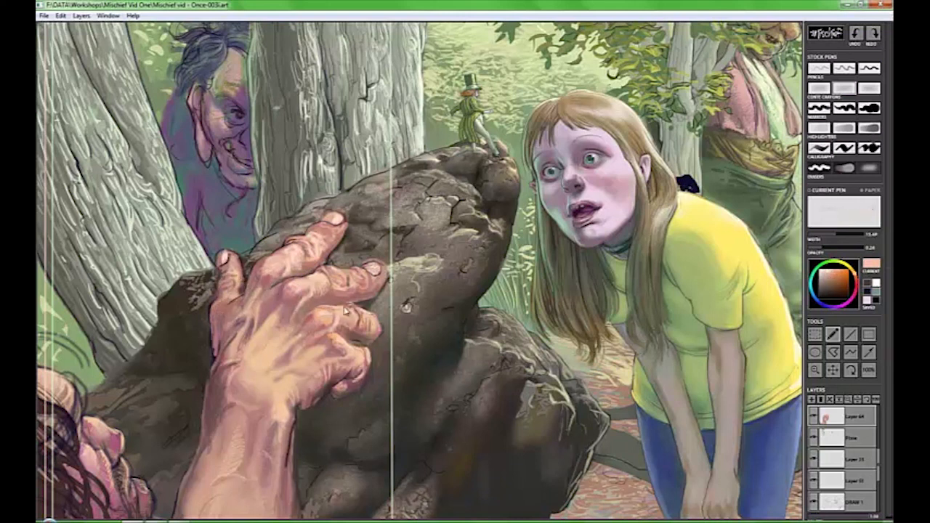
left_click(346, 317, "alt")
left_click(216, 359, "alt")
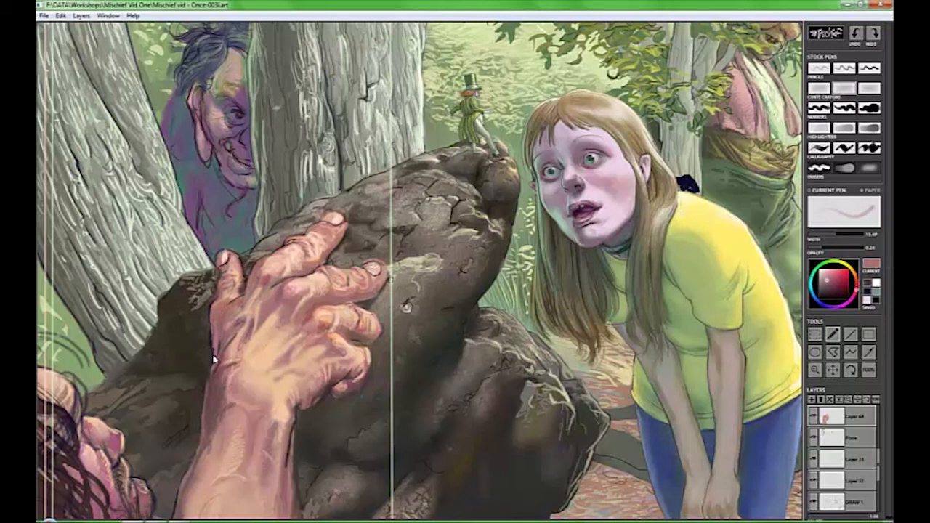
left_click(216, 305, "alt")
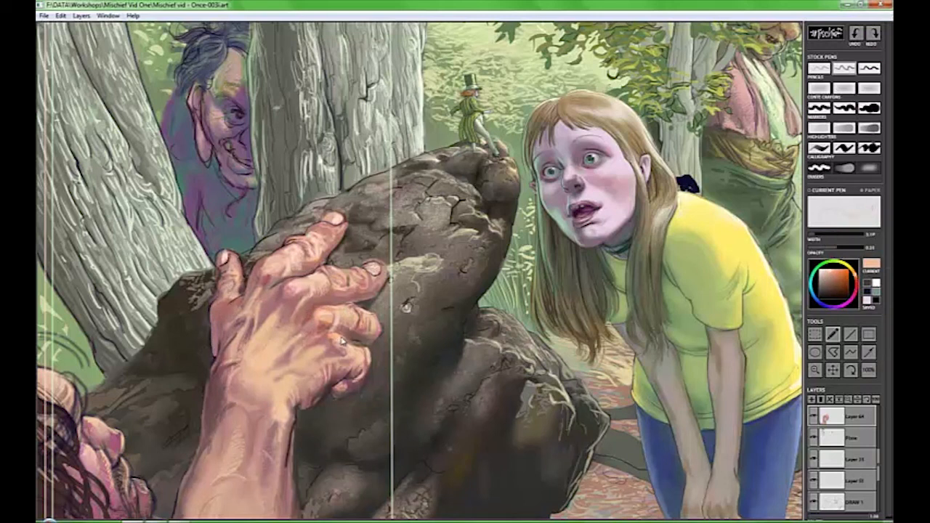
left_click(325, 315, "alt")
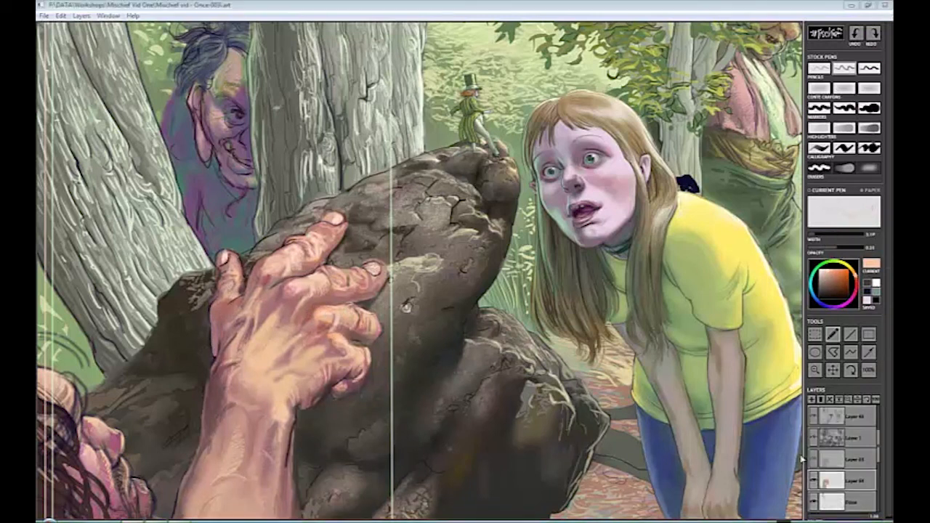
Soften the outlines around the thumb on the New Guy layer and redraw the fingertip contours in thin dark pencil.
mouse_move(222, 290)
left_mouse_down()
mouse_move(222, 269)
mouse_move(244, 258)
left_mouse_up()
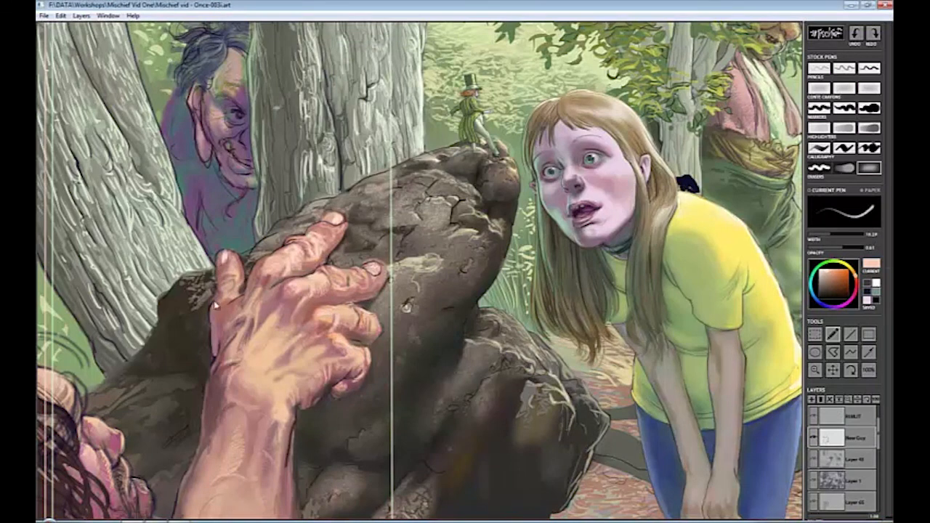
key("b")
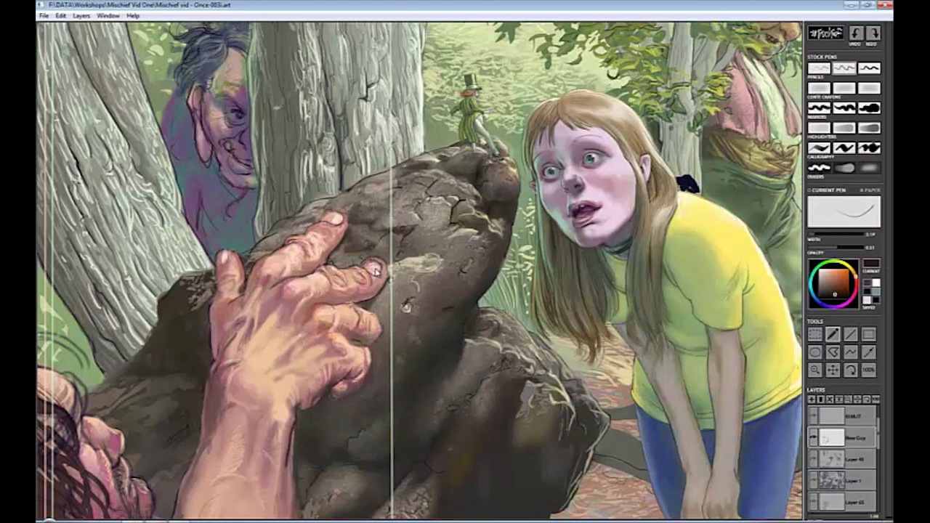
key("e")
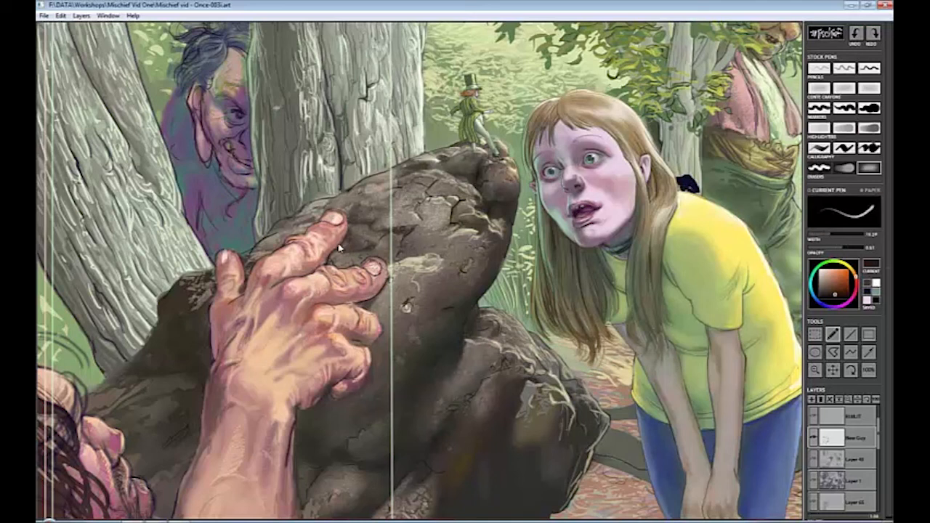
key("e")
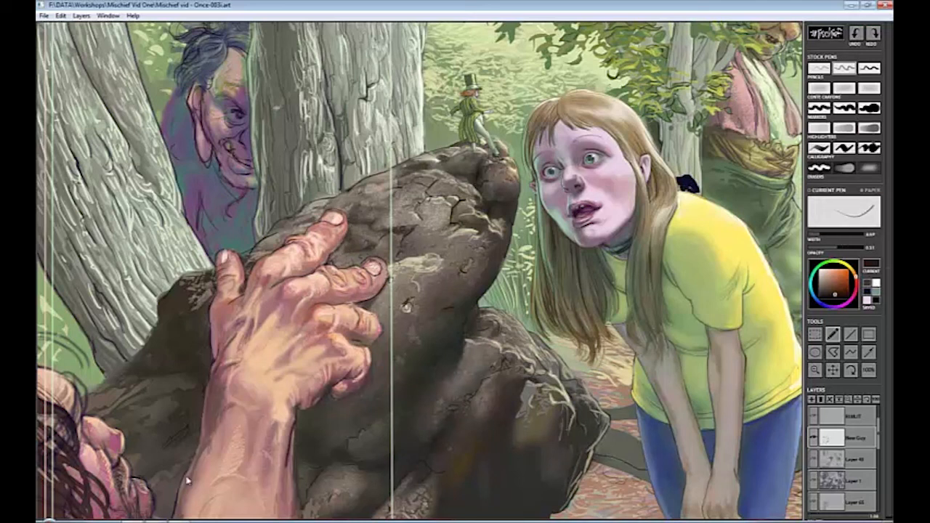
Draw dark pencil contours along the forearm's outer edge, the underside of the hand and the curled fingers.
left_click_drag(186, 481, 204, 392)
mouse_move(298, 387)
left_mouse_down()
mouse_move(312, 407)
mouse_move(326, 373)
mouse_move(372, 378)
left_mouse_up()
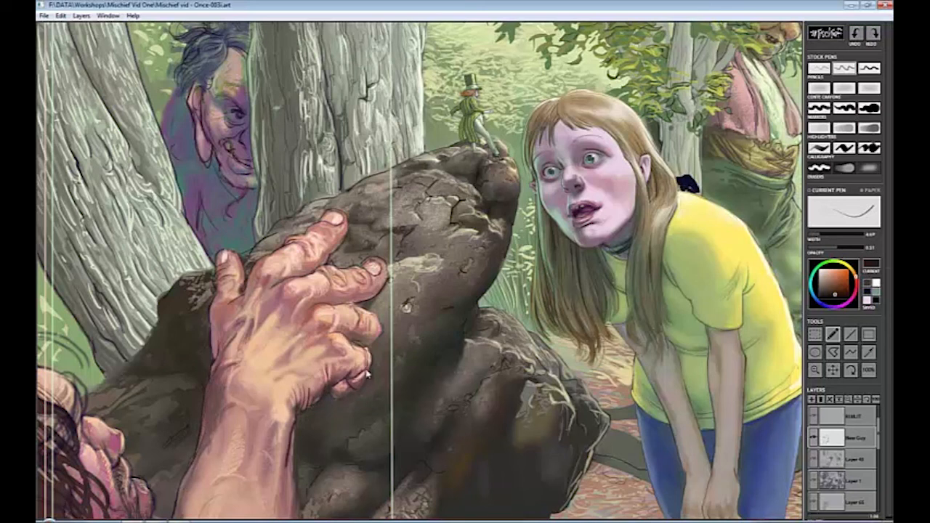
mouse_move(356, 309)
left_mouse_down()
mouse_move(376, 323)
mouse_move(361, 377)
left_mouse_up()
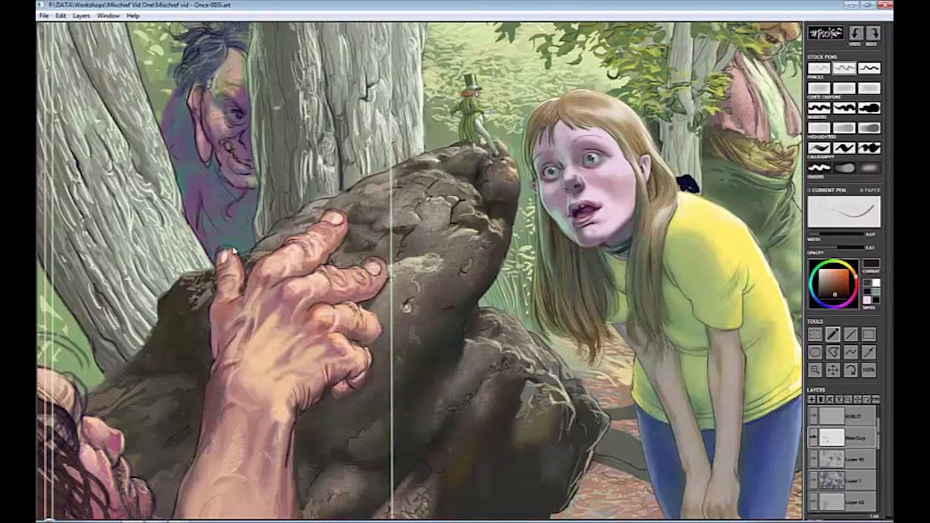
Return to Layer 64 and tint the thumb with a translucent conte crayon using sampled skin colours.
left_click_drag(878, 443, 878, 461)
left_click(855, 459)
left_click(844, 88)
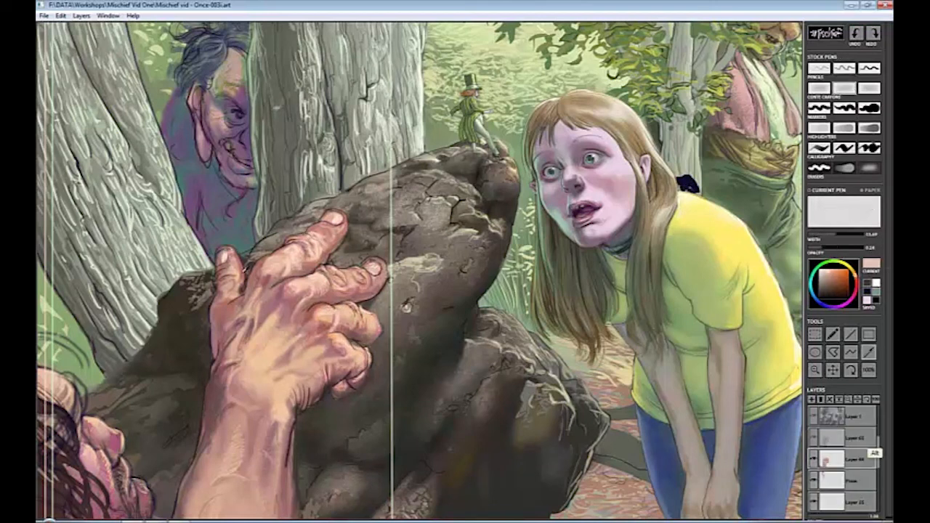
left_click(216, 283, "alt")
left_click(229, 285, "alt")
left_click(224, 278, "alt")
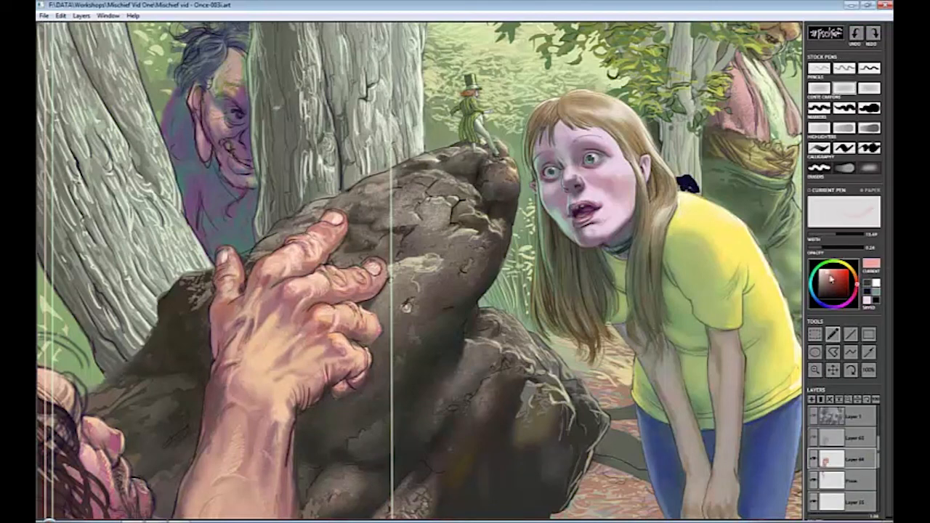
Add pink tints around the fingernails and a sampled brown tone to the hand's edge and knuckle area.
left_click_drag(329, 219, 337, 212)
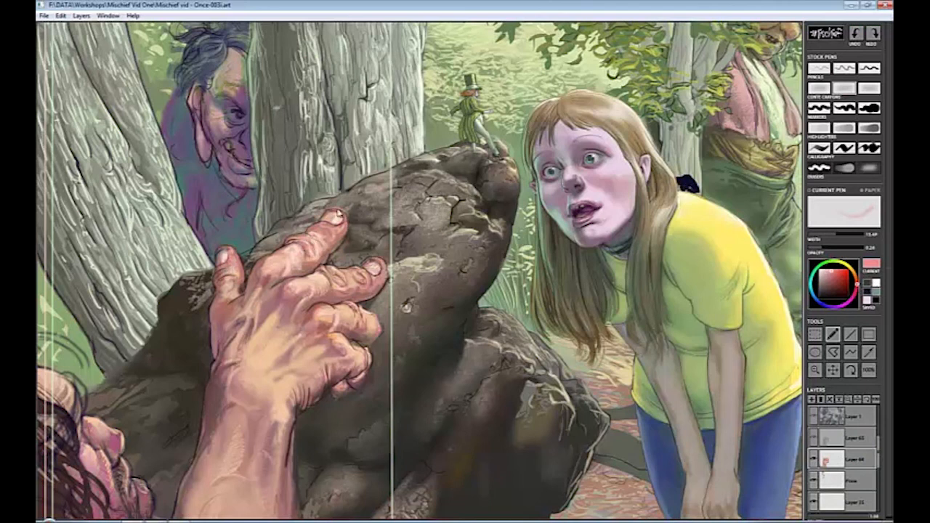
left_click_drag(370, 268, 376, 262)
left_click(217, 354, "alt")
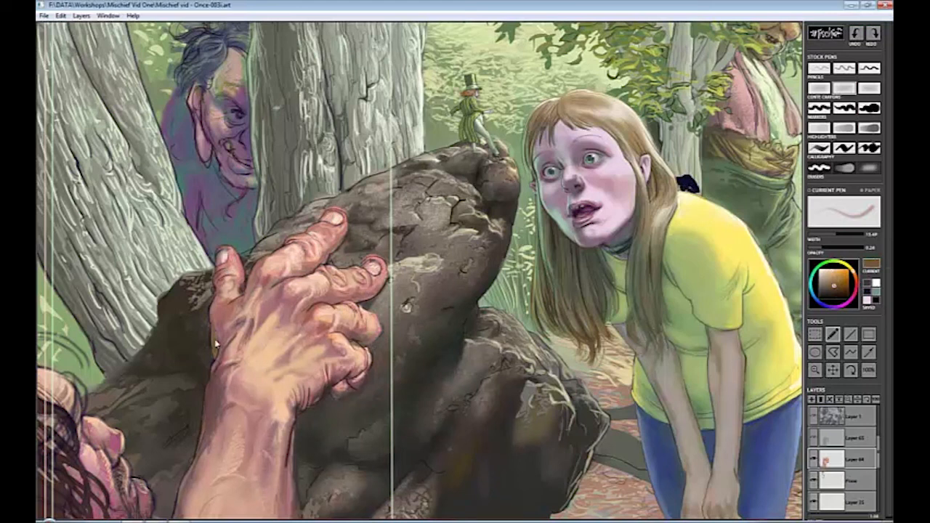
left_click_drag(282, 282, 269, 296)
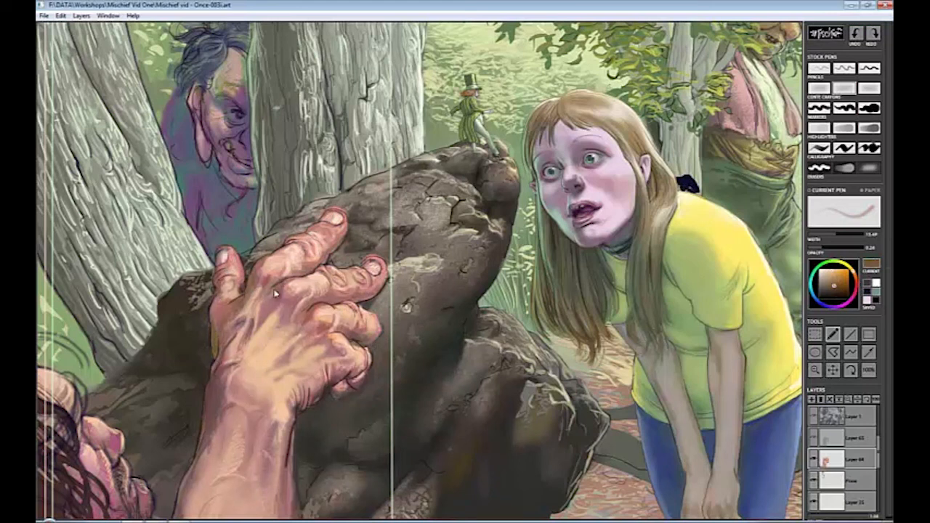
Show the shadow layers and softly erase shading from the thumb, fingers and lit knuckles with a low-opacity eraser.
key("e")
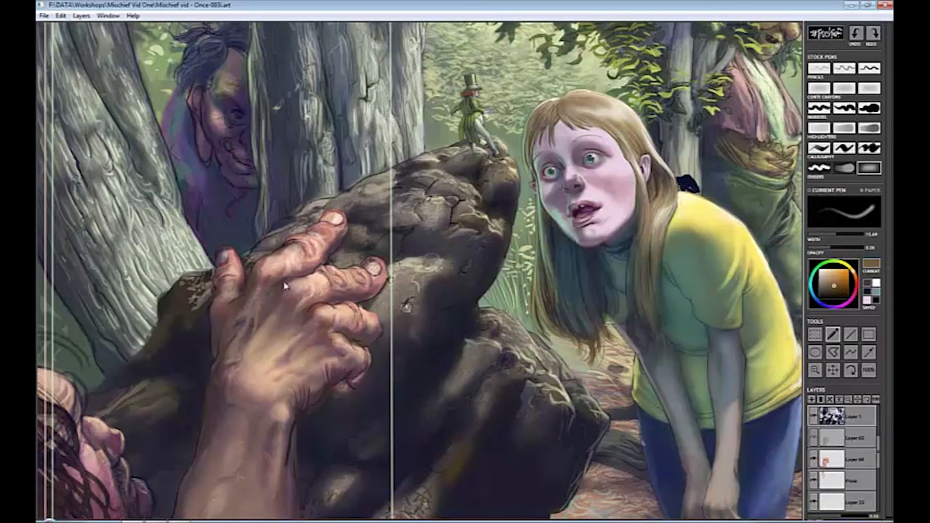
left_click(298, 252)
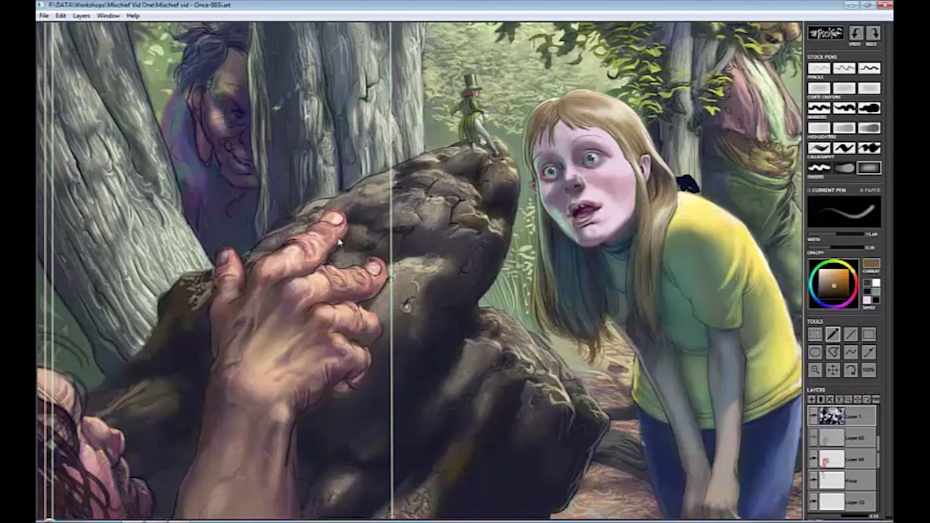
left_click(224, 253)
key("]")
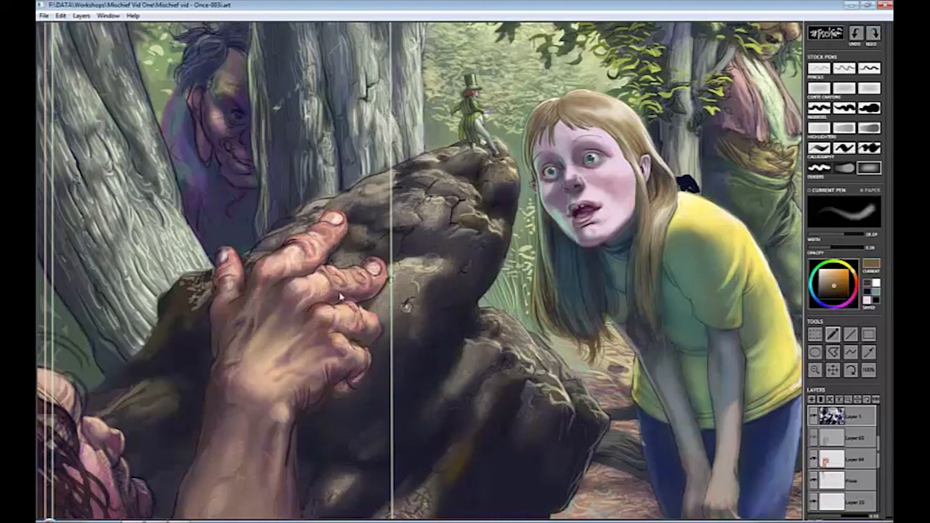
left_click(812, 438)
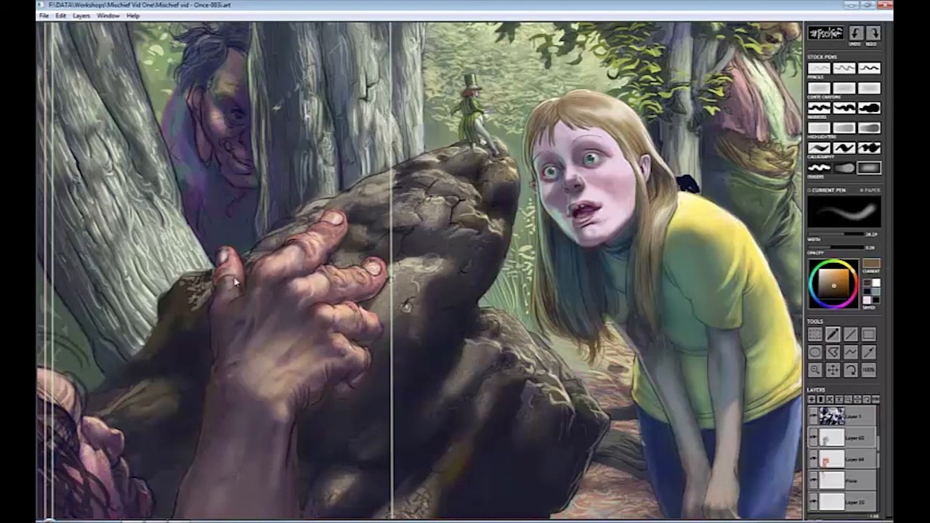
left_click(844, 250)
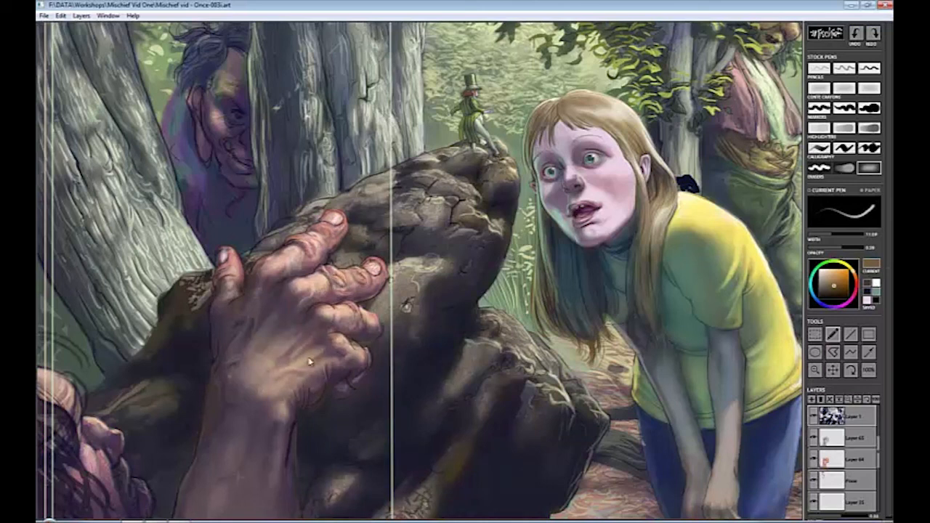
Refine the Layer 1 shadow on the ground near the tree roots, alternating a wide dark blue brush and a soft eraser.
key("bracketright")
key("bracketright")
key("bracketright")
key("bracketright")
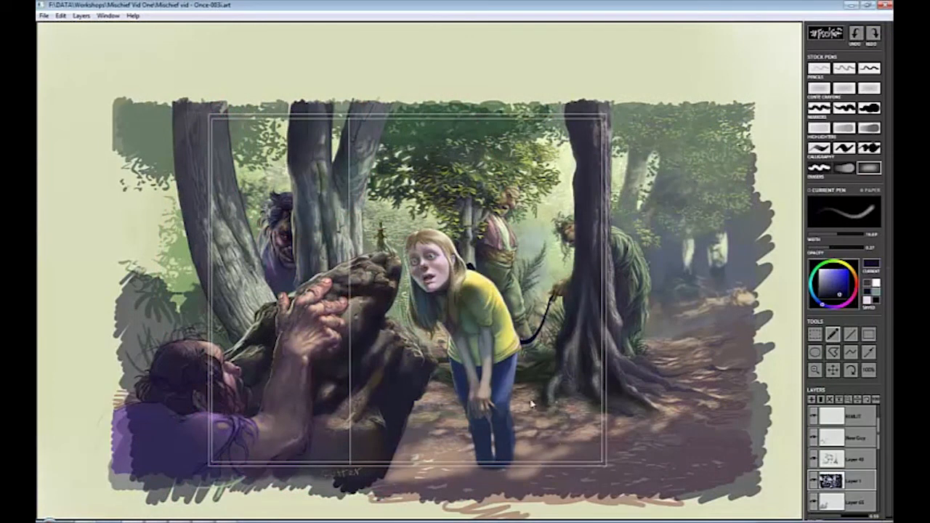
key("b")
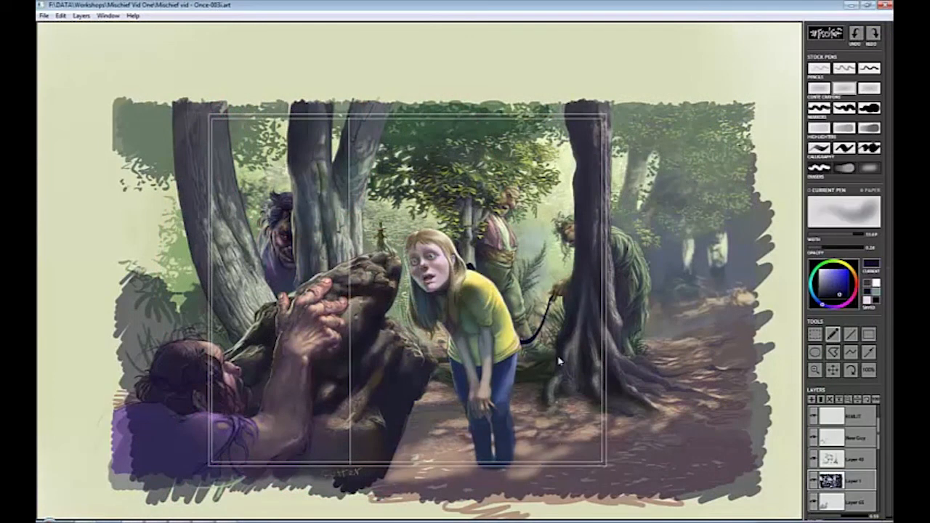
key("e")
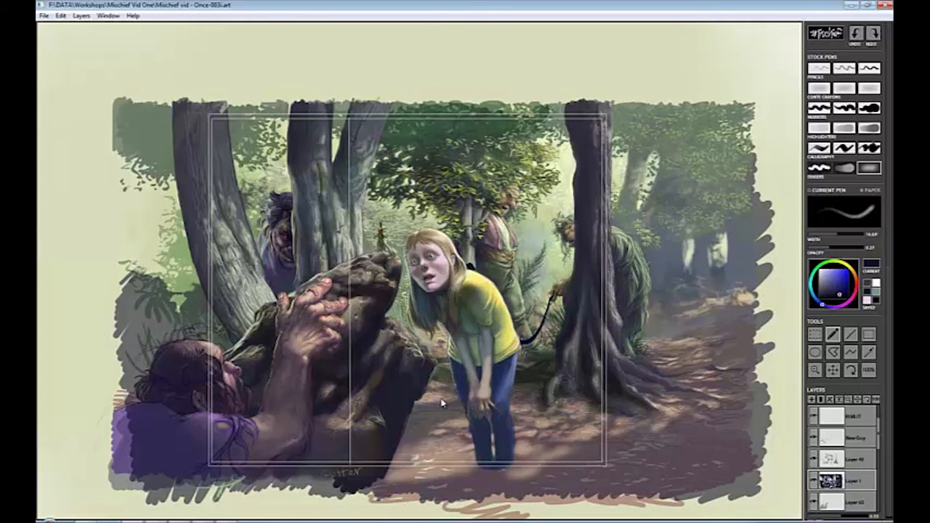
key("b")
key("e")
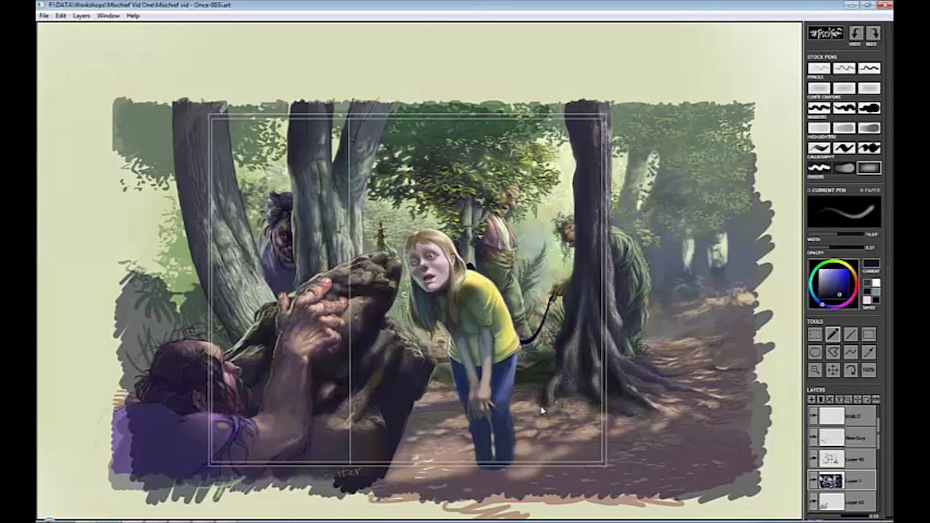
key("b")
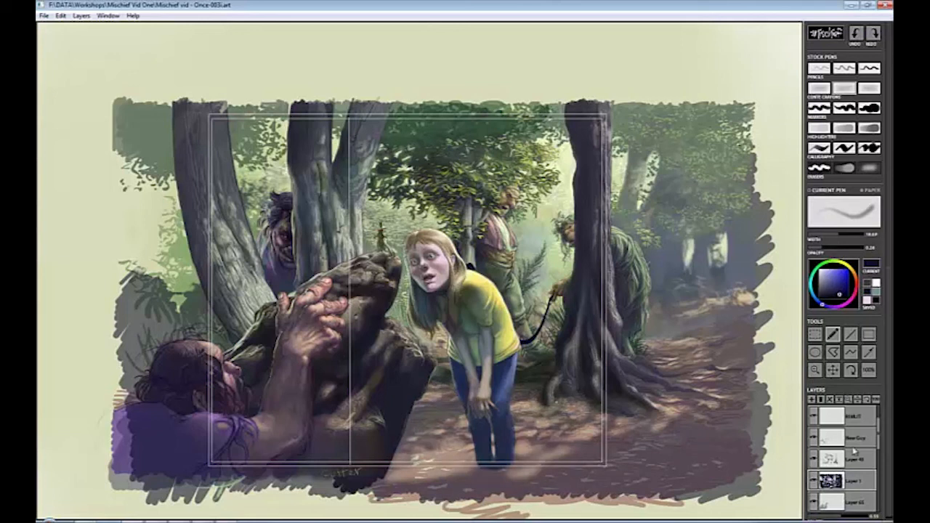
Select the bottommost layer and sample the light brown ground colour beside the rock for the marker.
left_click_drag(878, 434, 878, 501)
left_click(855, 502)
left_click(819, 108)
left_click(440, 425, "alt")
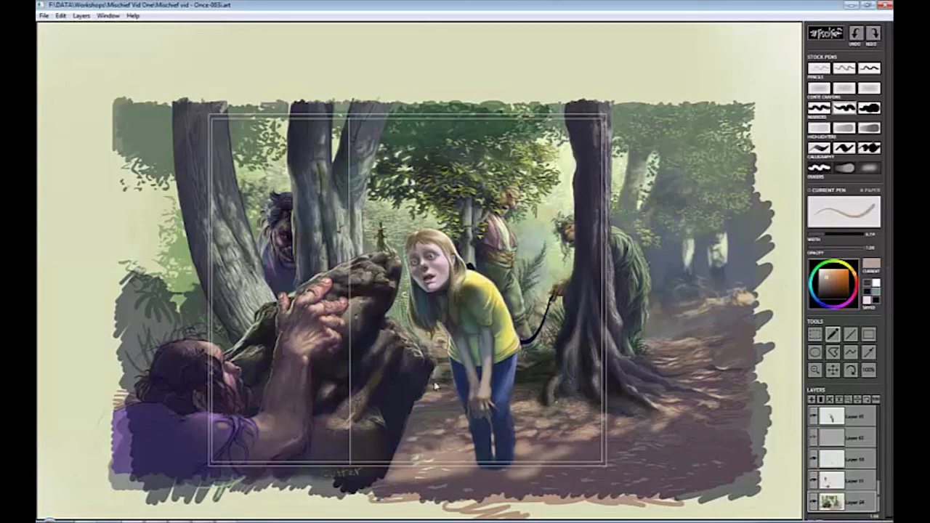
Toggle the visibility of individual layers, including the girl's layers and Layer 1, to check what each one contains.
left_click(813, 480)
left_click(813, 480)
left_click(813, 417)
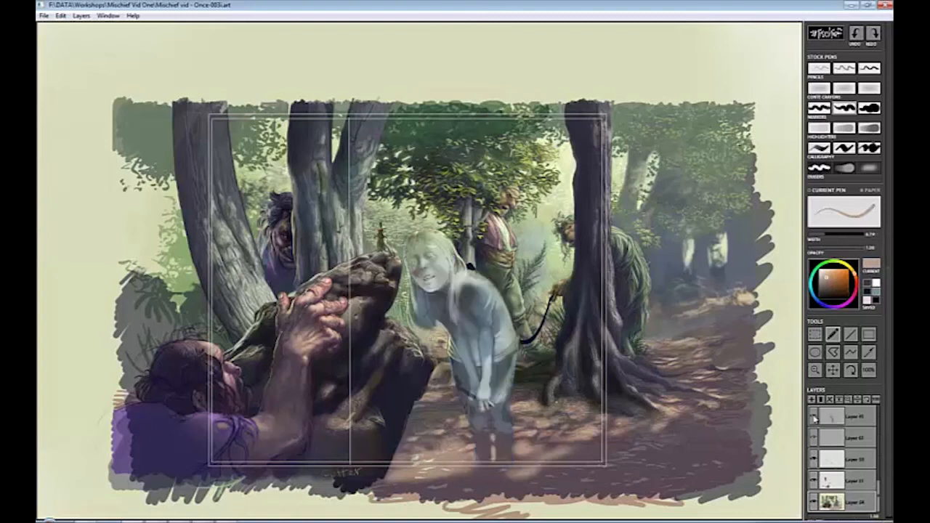
left_click(814, 417)
mouse_move(879, 490)
left_mouse_down()
mouse_move(878, 432)
mouse_move(877, 501)
mouse_move(886, 440)
left_mouse_up()
left_click(814, 480)
left_click(814, 440)
left_click(813, 440)
left_click(814, 502)
left_click(813, 502)
left_click(814, 417)
left_click(814, 417)
key("e")
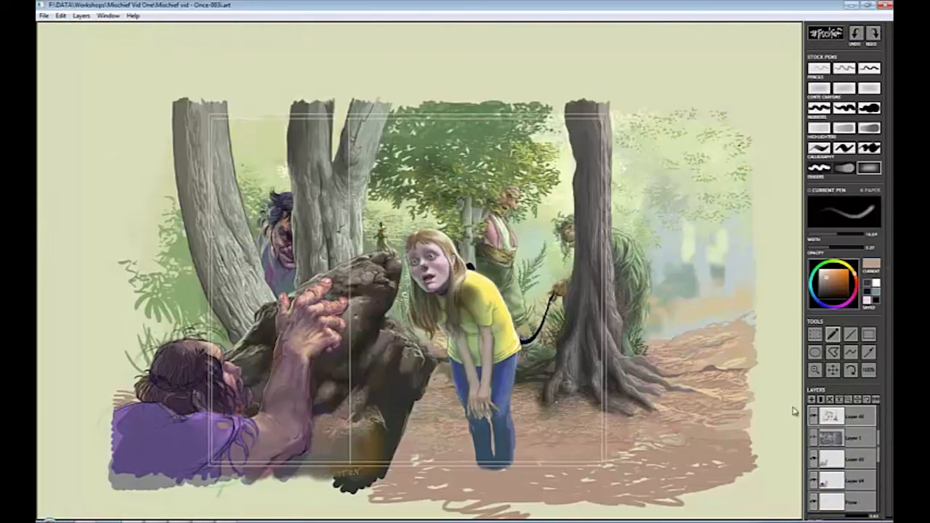
left_click(813, 439)
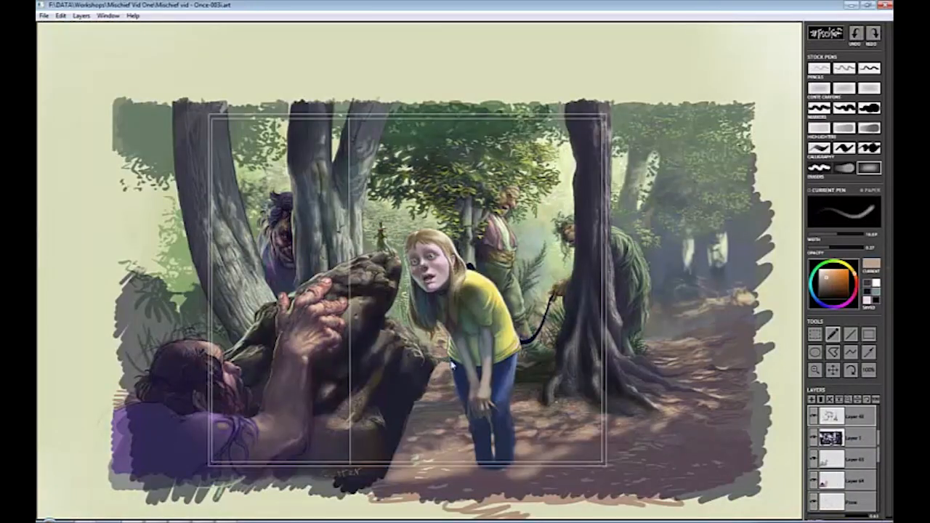
Sample tan and light brown ground tones and pencil sunlit patches on the bottommost layer beside the rock.
left_click(814, 417)
left_click(814, 417)
key("e")
left_click(444, 371, "alt")
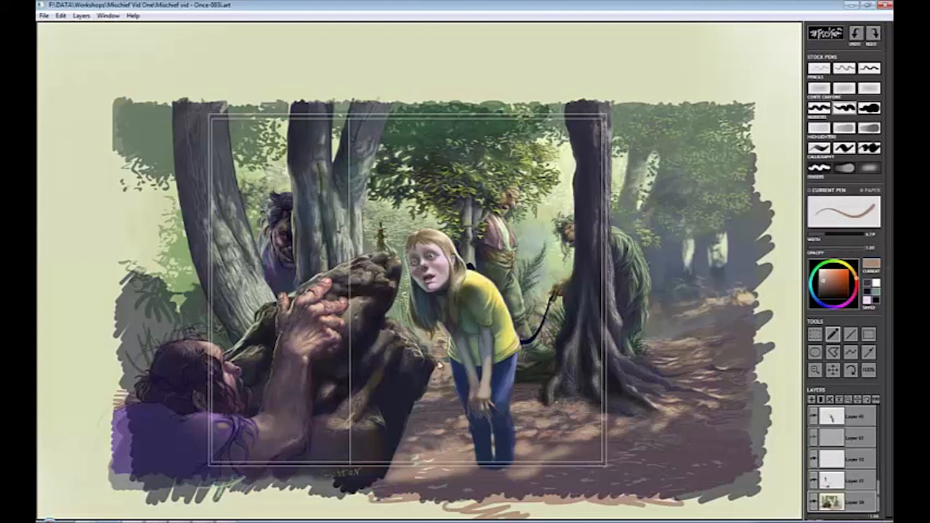
left_click(675, 358, "alt")
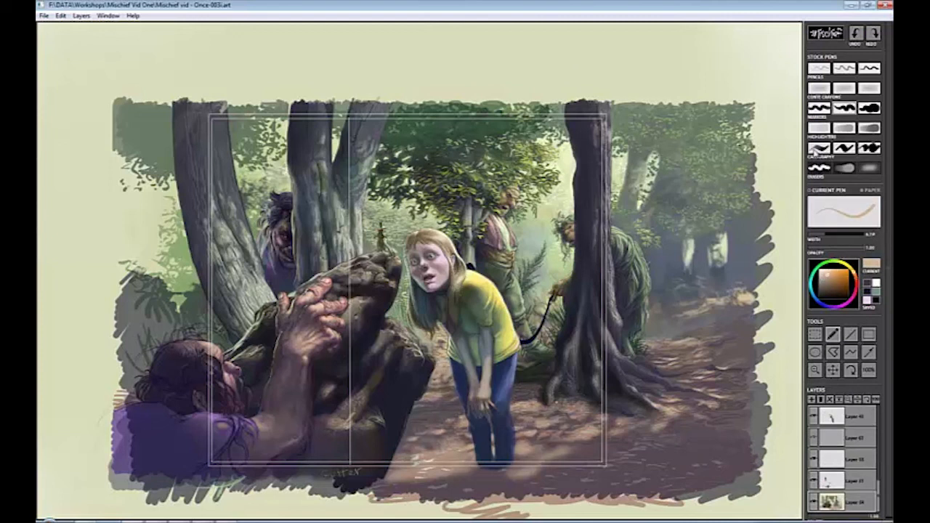
key("1")
key("1")
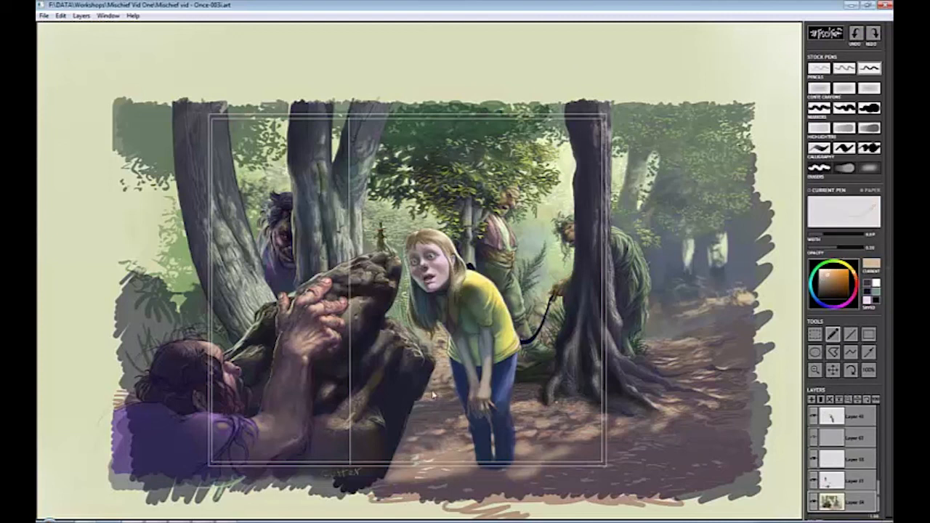
left_click(439, 378, "alt")
Softly erase the Layer 1 shadow from the ground between the rock and the girl's legs.
left_click_drag(879, 488, 879, 432)
left_click(858, 459)
key("e")
mouse_move(442, 374)
left_mouse_down()
mouse_move(435, 355)
mouse_move(444, 402)
mouse_move(455, 390)
left_mouse_up()
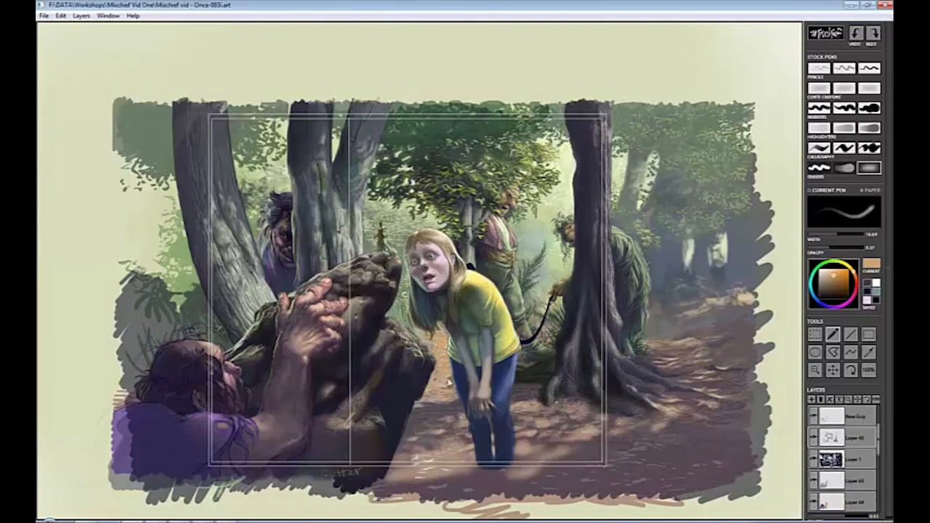
Add pale yellow and tan light to the ground between the rock and the girl on the bottommost layer.
scroll(824, 474, "down", 3)
key("e")
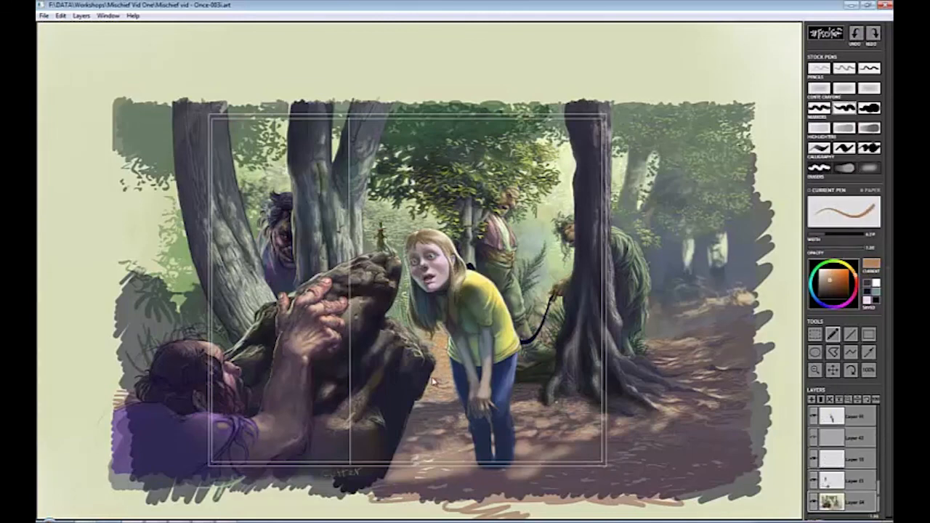
left_click(434, 381, "alt")
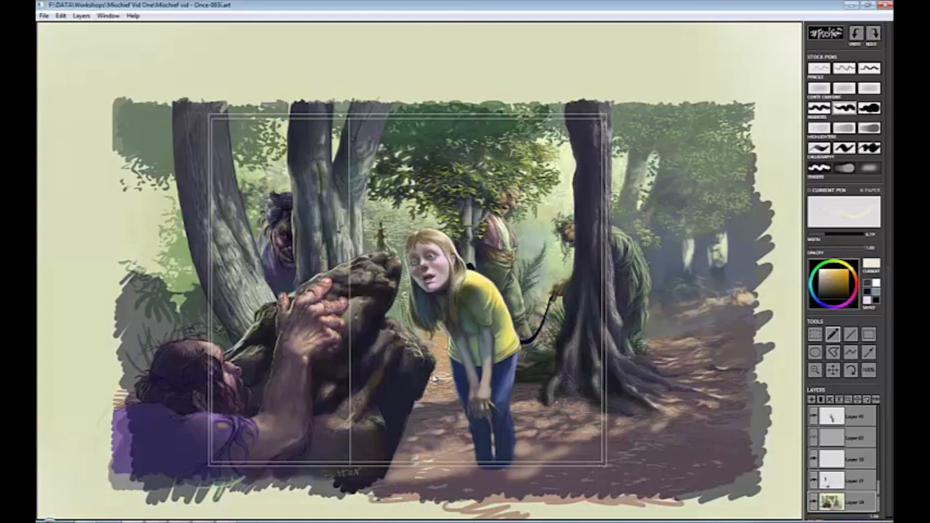
left_click(436, 376, "alt")
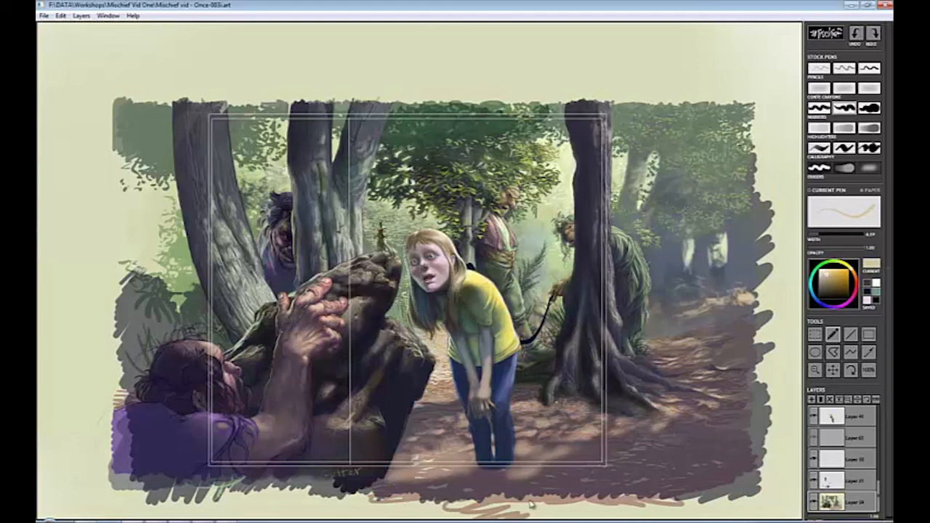
scroll(855, 470, "up", 3)
left_click(438, 375, "alt")
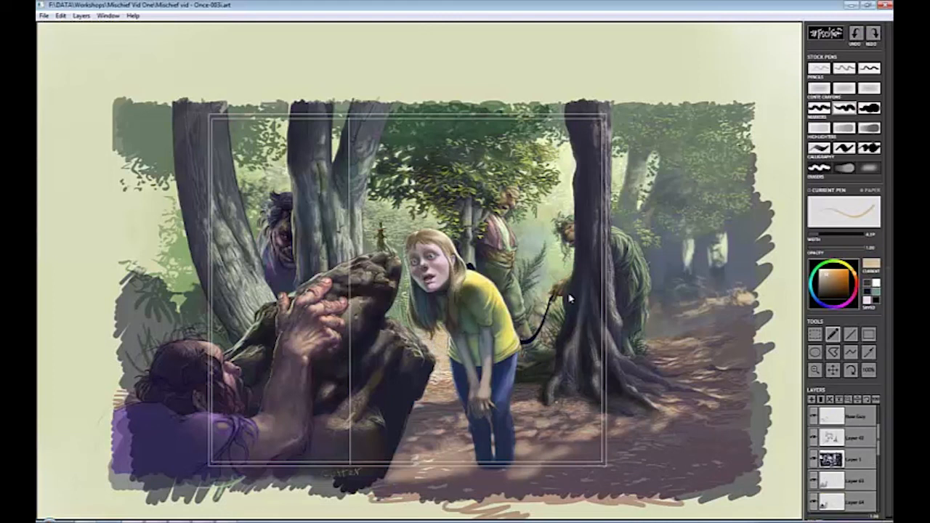
Add a new layer above the bottommost one and brush faint yellow-green haze between the rock and the girl with a conte crayon.
left_click_drag(878, 441, 879, 501)
left_click(869, 508)
left_click(811, 399)
left_click(844, 88)
left_click(550, 195, "alt")
left_click(869, 88)
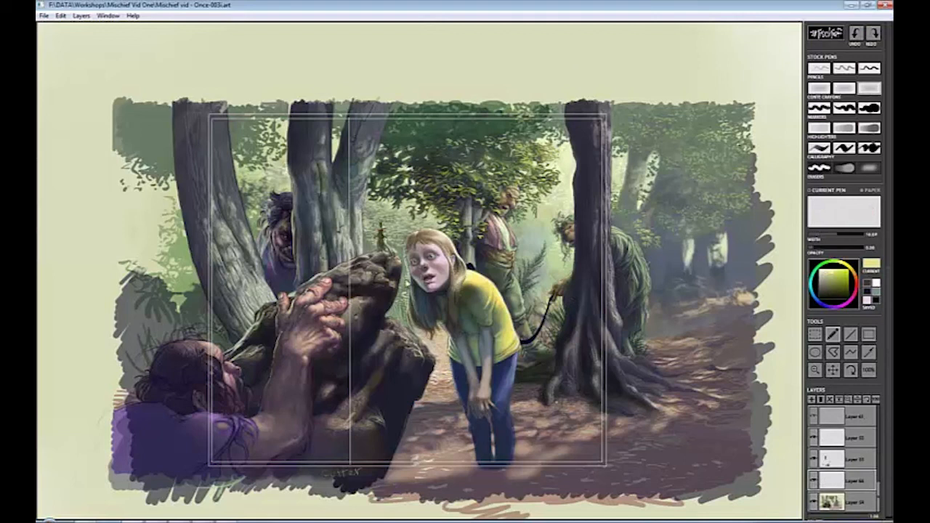
left_click_drag(404, 262, 397, 312)
mouse_move(396, 240)
left_mouse_down()
mouse_move(370, 232)
mouse_move(405, 245)
left_mouse_up()
left_click_drag(404, 317, 416, 333)
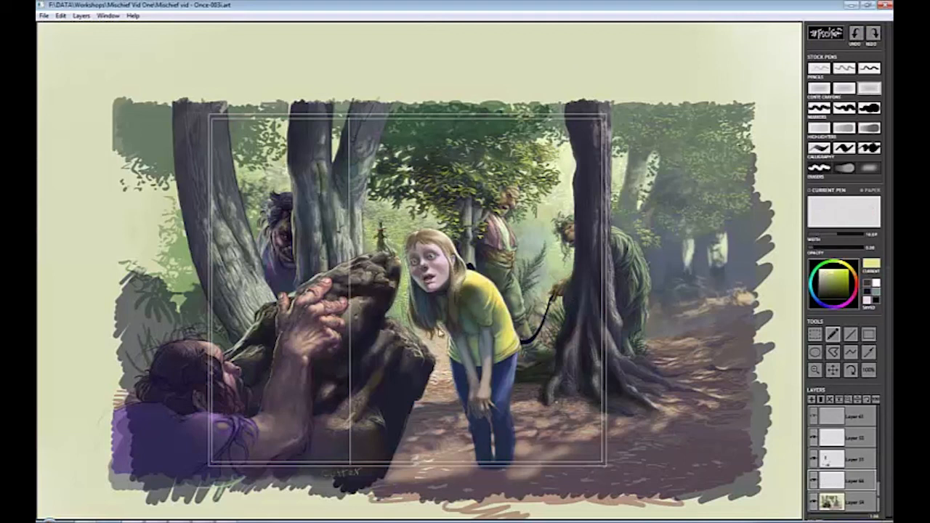
Spread wide pale yellow-green haze among the background trees and foliage, and lower the haze layer's opacity to about 0.75.
left_click(833, 275)
left_click_drag(168, 230, 146, 298)
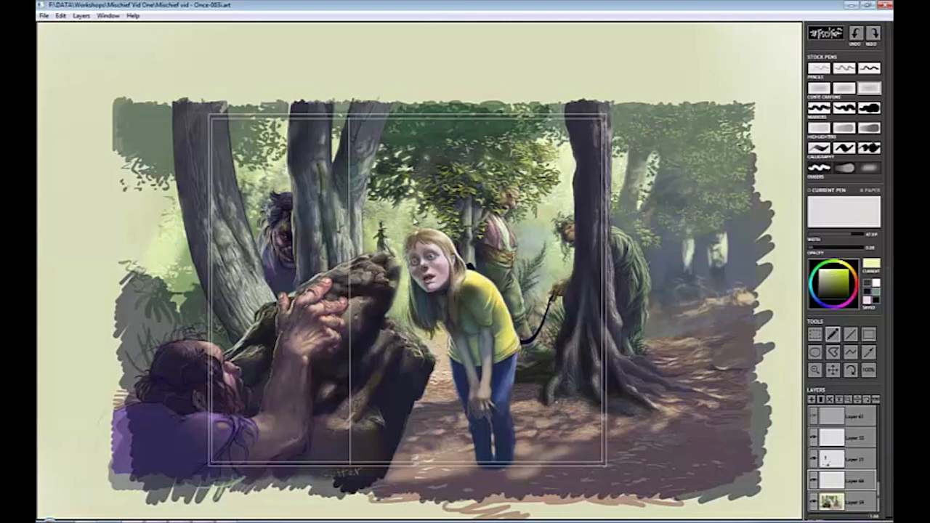
left_click_drag(436, 182, 371, 218)
left_click_drag(574, 145, 553, 182)
left_click_drag(538, 218, 508, 255)
left_click_drag(564, 241, 554, 257)
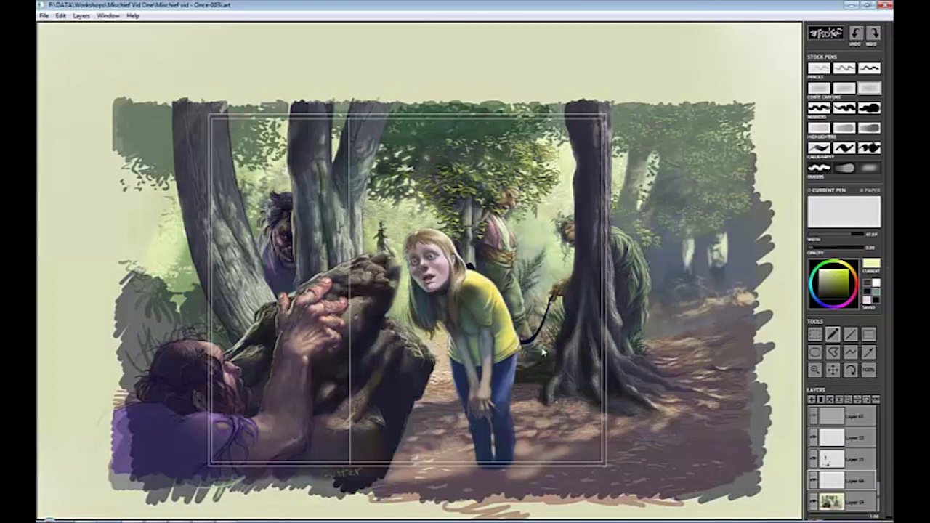
left_click_drag(869, 516, 845, 518)
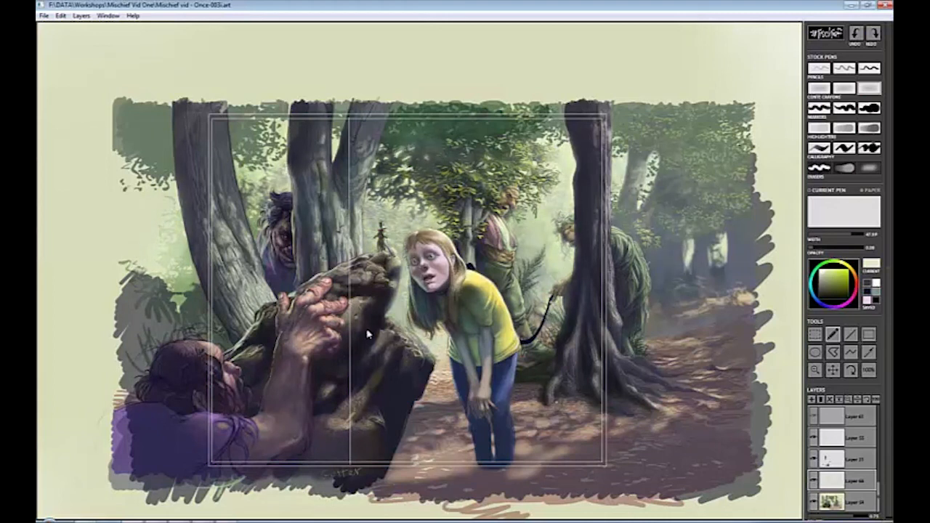
Check by toggling which layer holds the tiny hatted figure's colour, and give that layer a descriptive name starting with PIXIE.
key("ctrl+space")
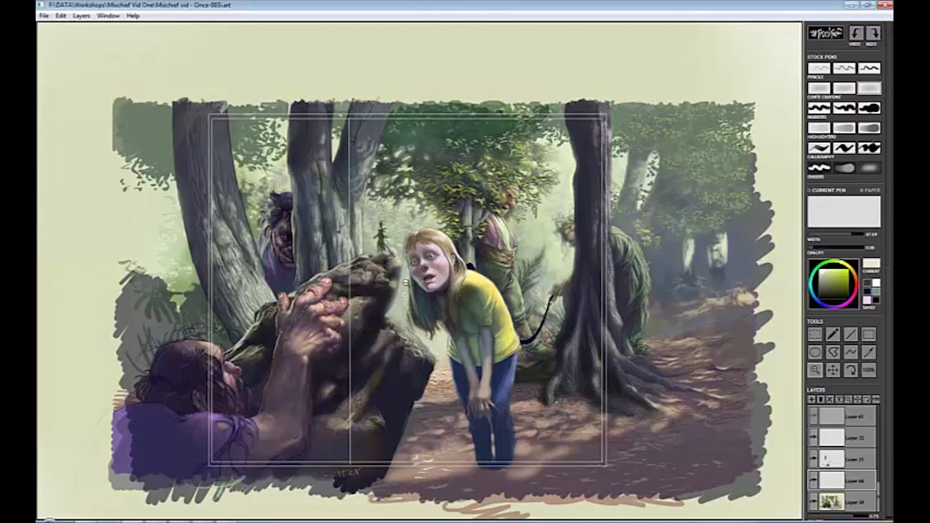
left_click(432, 249)
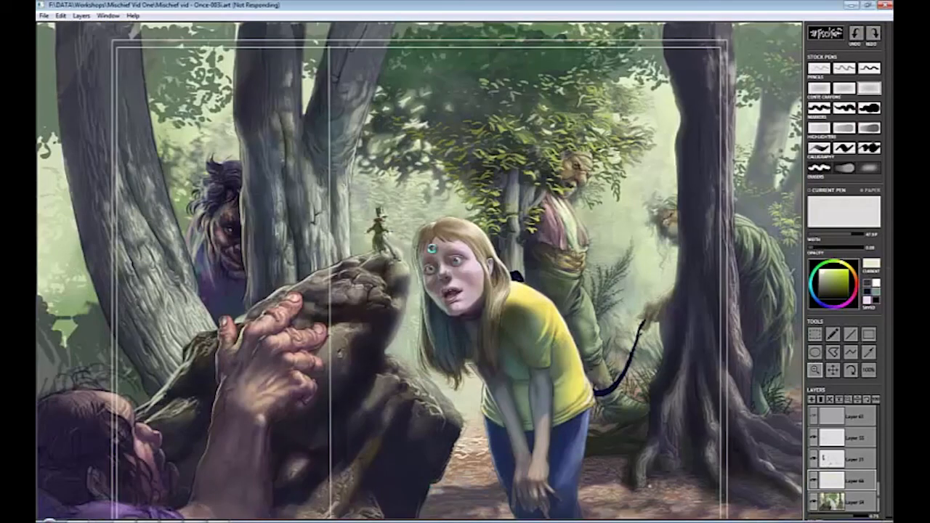
left_click(845, 68)
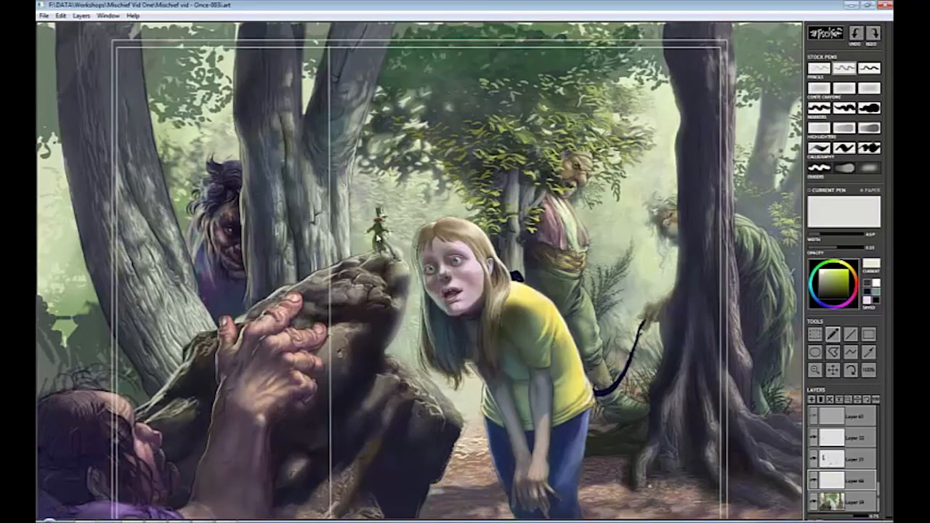
left_click(814, 459)
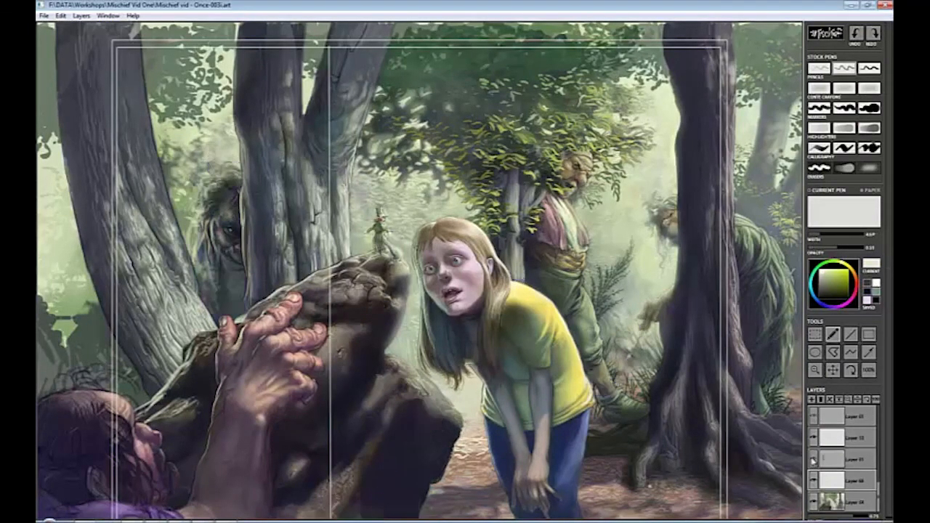
left_click(813, 460)
double_click(857, 460)
type("FIGS col FLU")
left_click(498, 279)
Recolour the tiny figure's green striped coat and top hat in dark red and orange.
key("z")
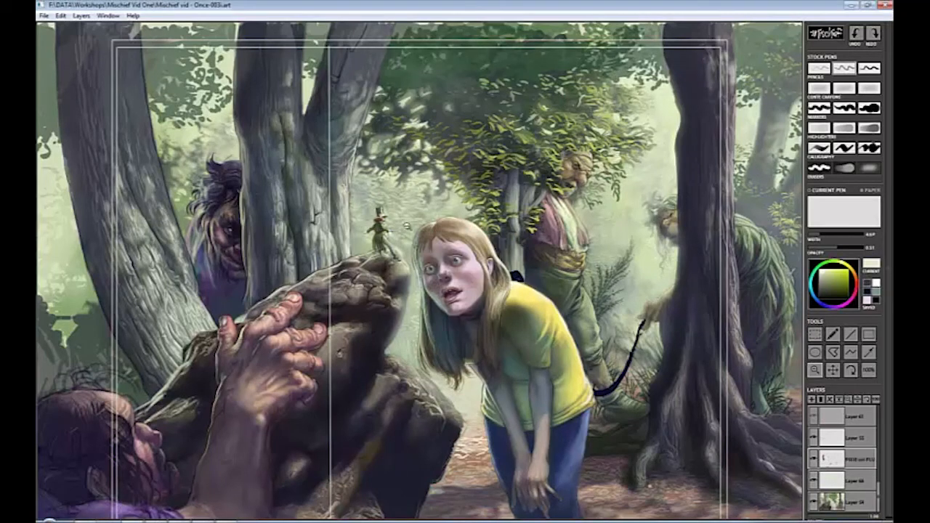
left_click(448, 221)
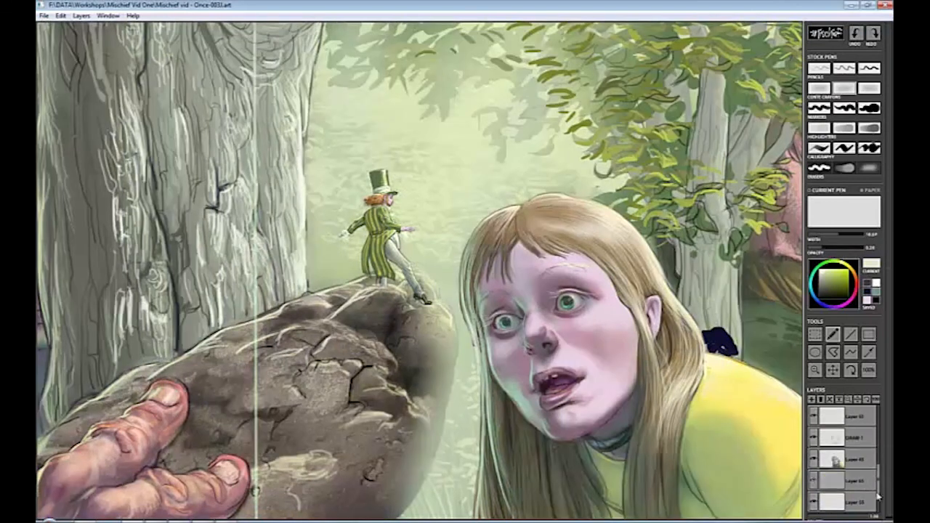
left_click(858, 291)
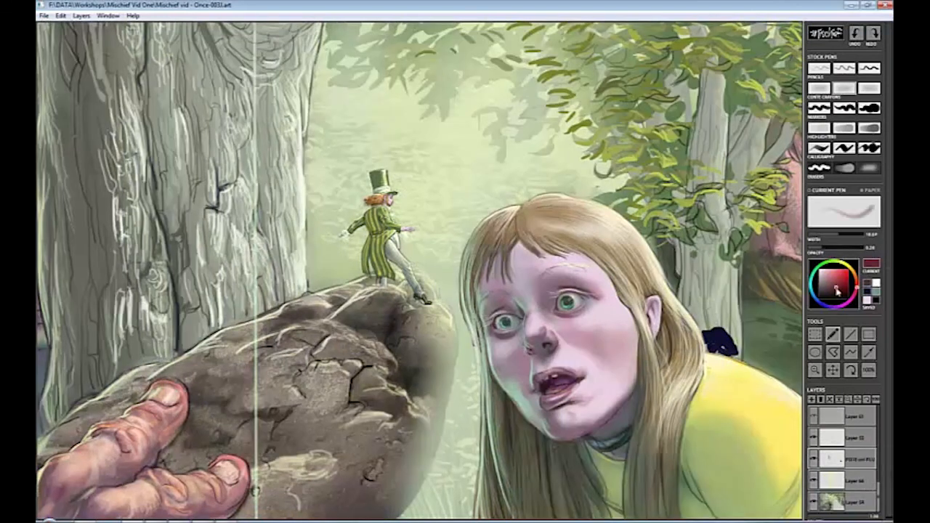
mouse_move(370, 226)
left_mouse_down()
mouse_move(378, 214)
mouse_move(396, 231)
mouse_move(354, 231)
mouse_move(369, 221)
mouse_move(372, 280)
left_mouse_up()
mouse_move(384, 230)
left_mouse_down()
mouse_move(382, 281)
mouse_move(395, 285)
left_mouse_up()
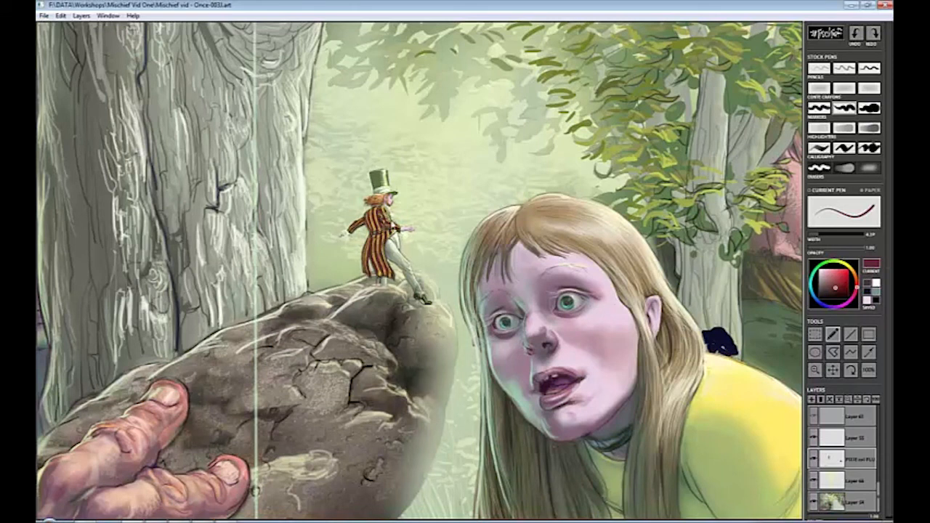
mouse_move(372, 174)
left_mouse_down()
mouse_move(381, 190)
mouse_move(389, 186)
left_mouse_up()
Glaze the tiny figure's hat and coat with orange sampled from the hair, using a low-opacity conte crayon.
left_click(844, 88)
left_click_drag(828, 236, 830, 236)
left_click(826, 248)
left_click(375, 199, "alt")
left_click_drag(383, 173, 387, 247)
Deepen the tiny figure's coat with dark red and brighten its folds with orange using a soft crayon.
left_click(844, 107)
left_click(842, 288)
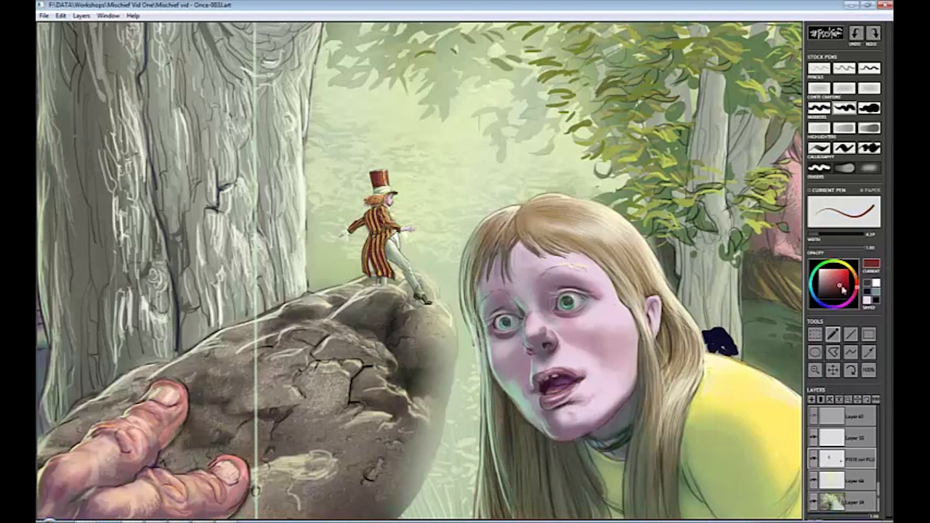
left_click(843, 88)
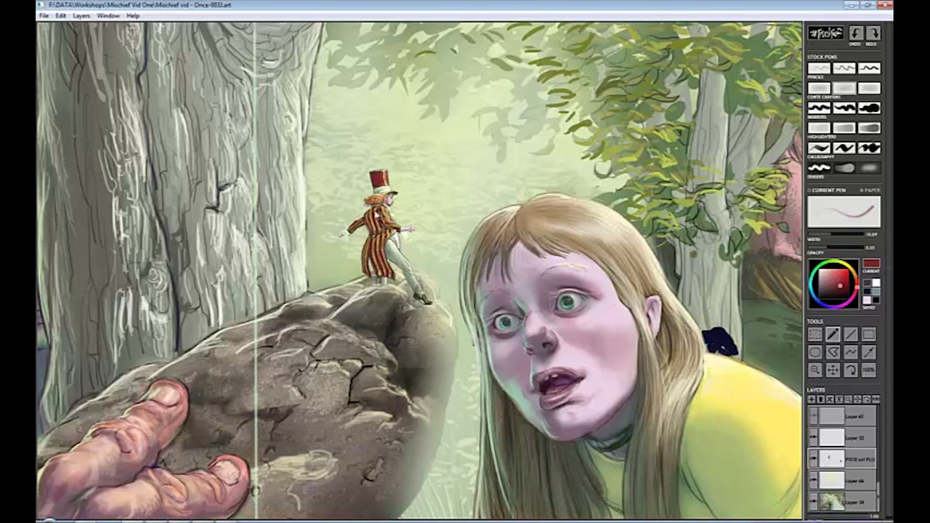
left_click_drag(393, 229, 399, 239)
left_click_drag(842, 286, 840, 277)
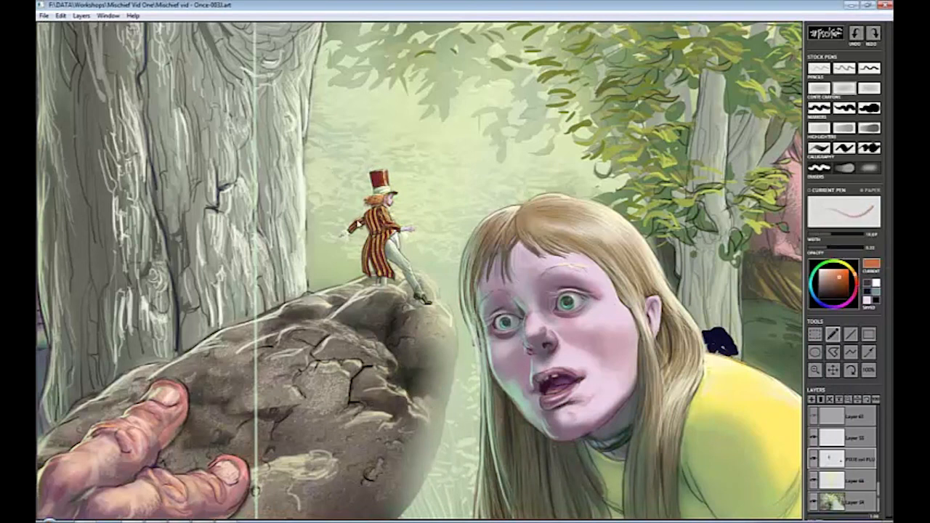
mouse_move(372, 211)
left_mouse_down()
mouse_move(396, 284)
mouse_move(379, 275)
left_mouse_up()
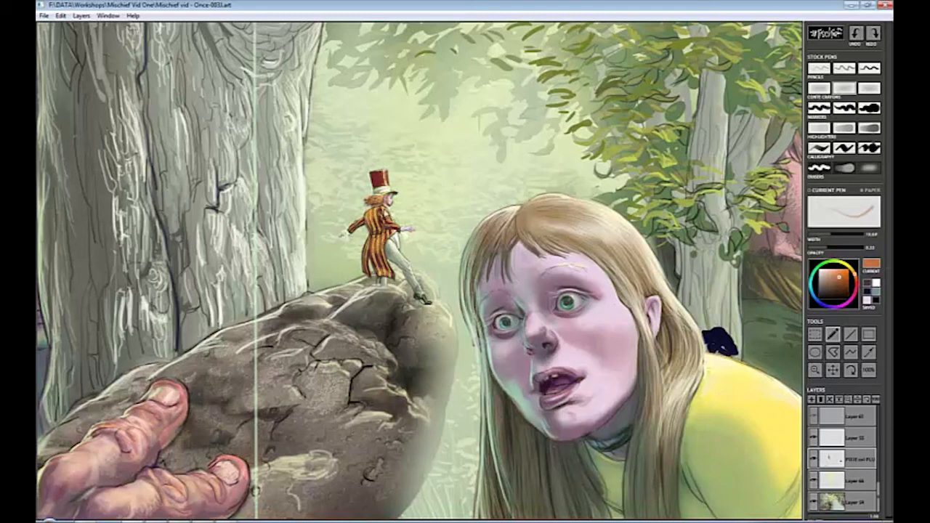
left_click(385, 182, "alt")
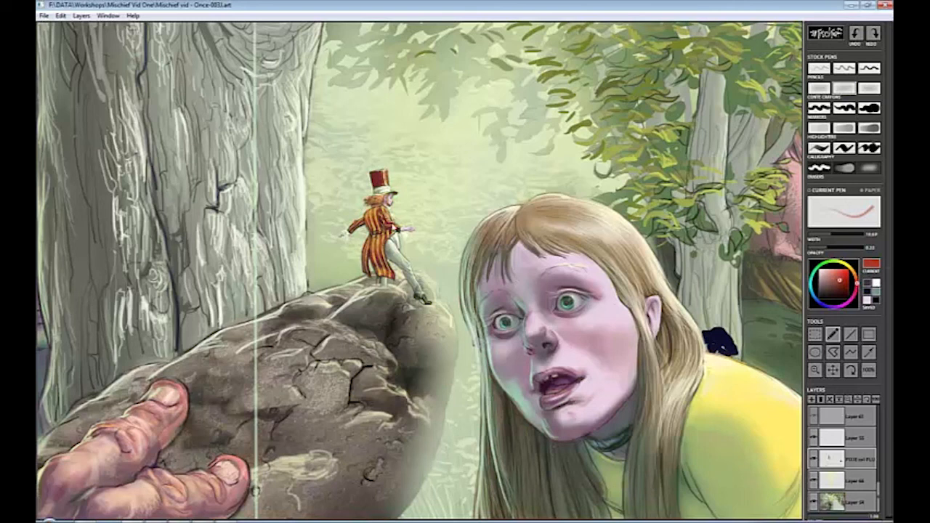
Erase the haze layer from the rock's tip and upper edge with the hard eraser, narrowing it for the contour.
key("e")
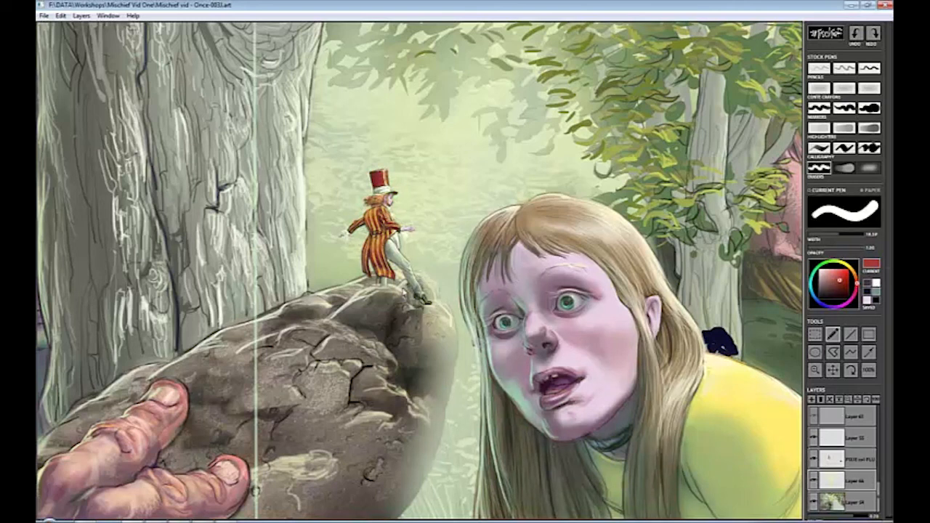
mouse_move(441, 299)
left_mouse_down()
mouse_move(452, 396)
mouse_move(421, 436)
mouse_move(441, 411)
left_mouse_up()
key("bracketleft")
key("bracketleft")
mouse_move(433, 289)
left_mouse_down()
mouse_move(431, 299)
mouse_move(350, 283)
mouse_move(424, 284)
left_mouse_up()
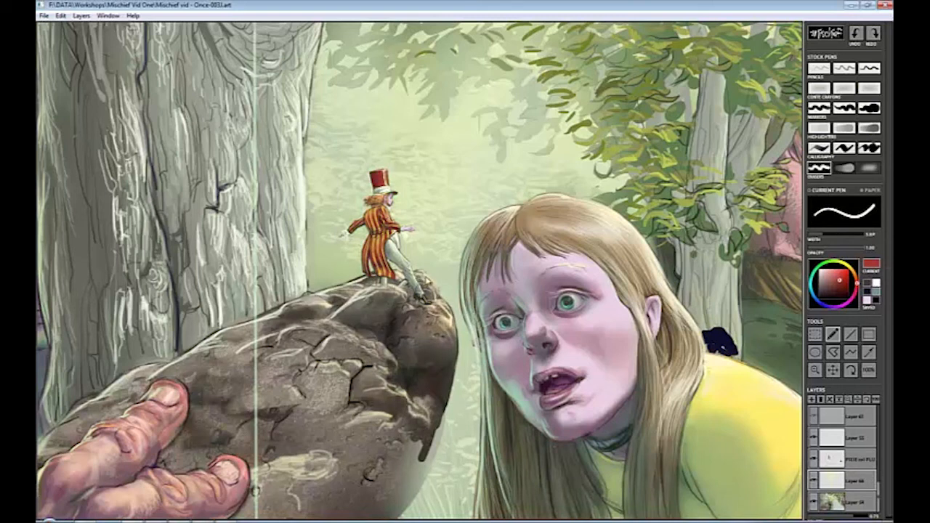
mouse_move(440, 432)
left_mouse_down()
mouse_move(445, 415)
mouse_move(416, 494)
mouse_move(396, 454)
mouse_move(393, 509)
mouse_move(432, 454)
left_mouse_up()
left_click(871, 168)
Erase the haze from the lower rock beneath the overhang with soft and hard erasers.
key("ctrl+space")
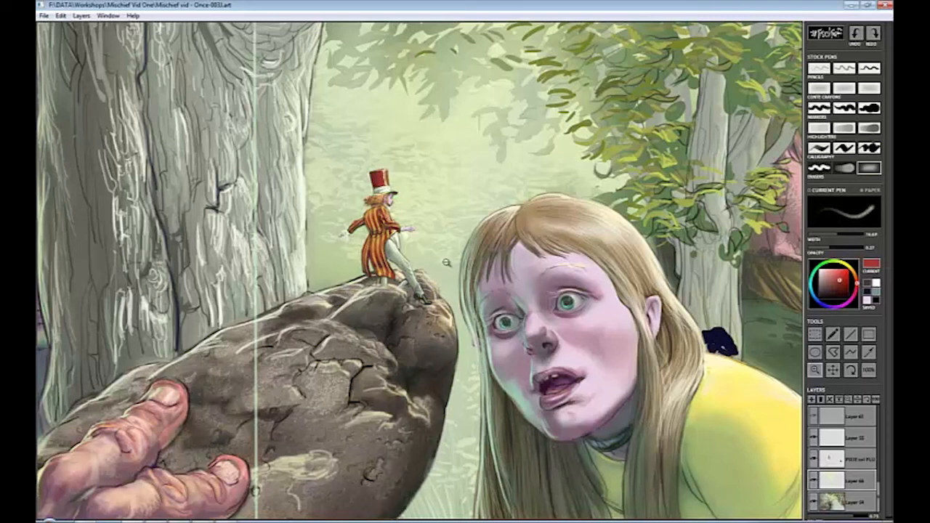
left_click(423, 264, "ctrl+alt")
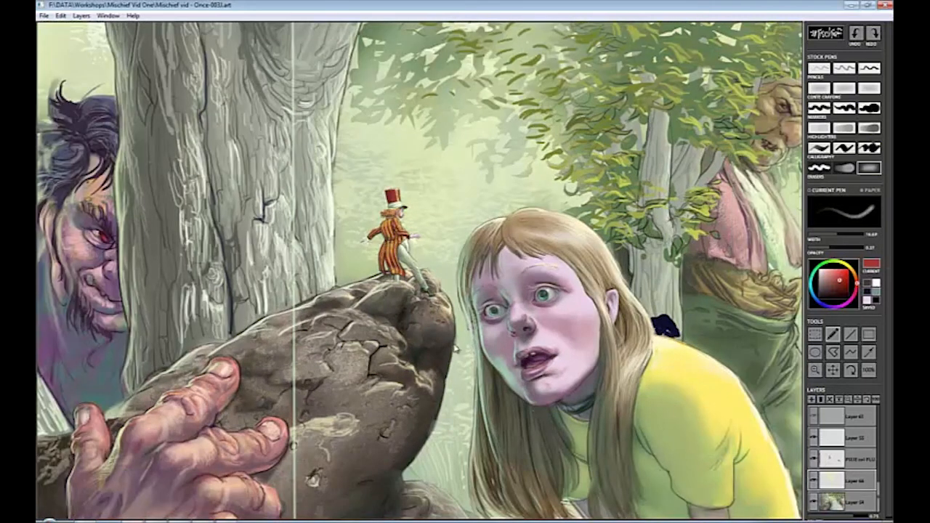
mouse_move(411, 488)
left_mouse_down()
mouse_move(458, 512)
mouse_move(421, 509)
left_mouse_up()
key("space")
left_click_drag(512, 465, 510, 415)
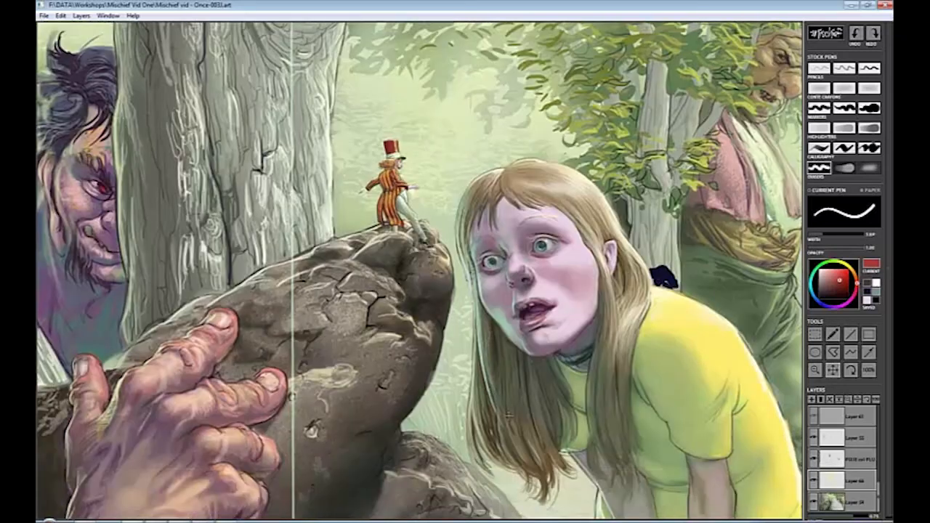
mouse_move(446, 460)
left_mouse_down()
mouse_move(481, 477)
mouse_move(511, 510)
mouse_move(440, 458)
mouse_move(446, 464)
left_mouse_up()
key("bracketright")
key("space")
mouse_move(494, 507)
left_mouse_down()
mouse_move(494, 456)
mouse_move(542, 514)
mouse_move(449, 476)
left_mouse_up()
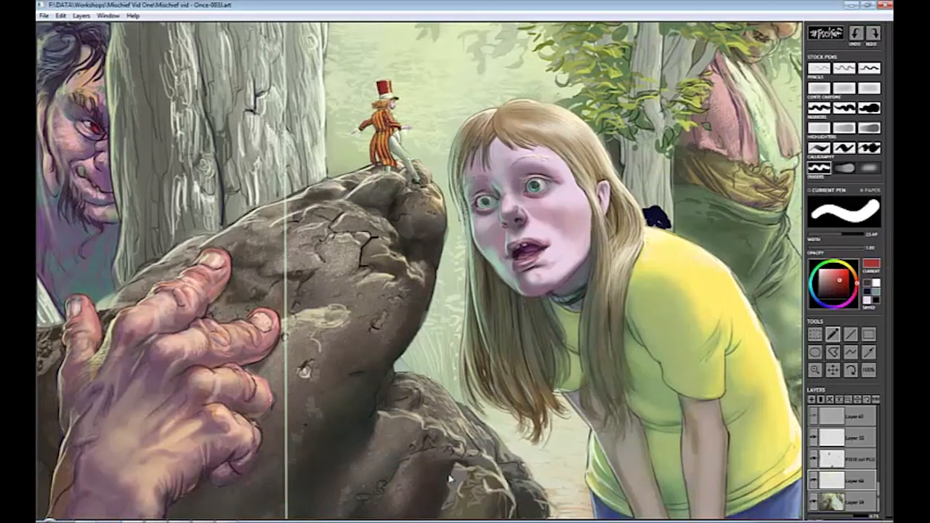
Refine the choker around the girl's neck with dark fine strokes, alternating the pencil and the eraser.
key("p")
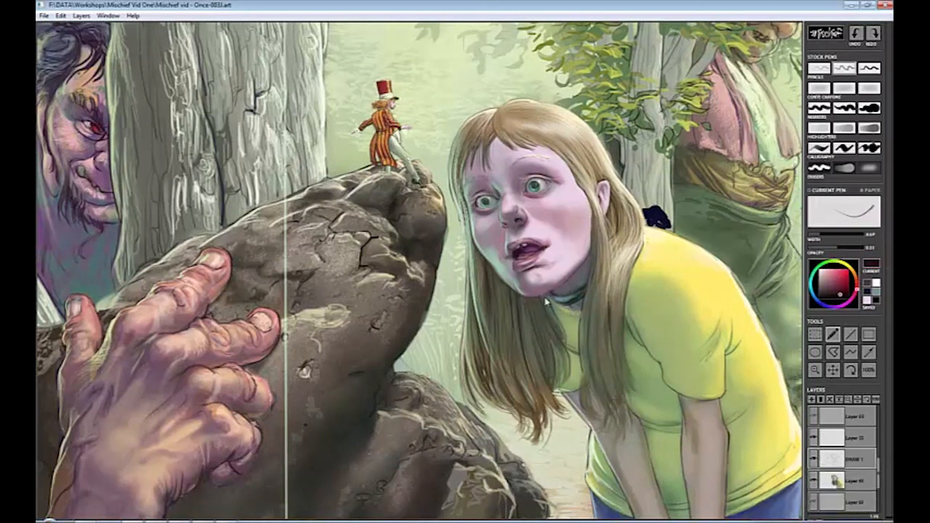
key("e")
key("p")
key("e")
key("p")
key("e")
key("p")
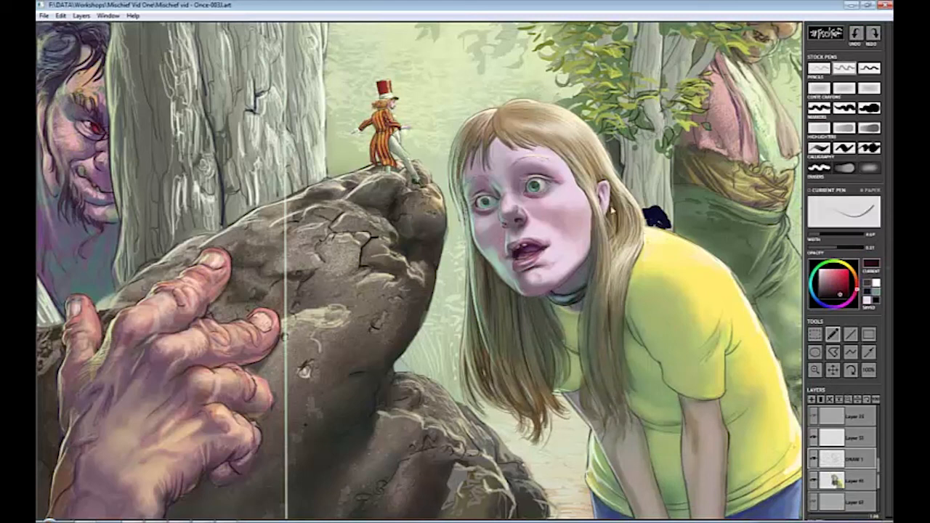
key("e")
key("p")
left_click(551, 296, "alt")
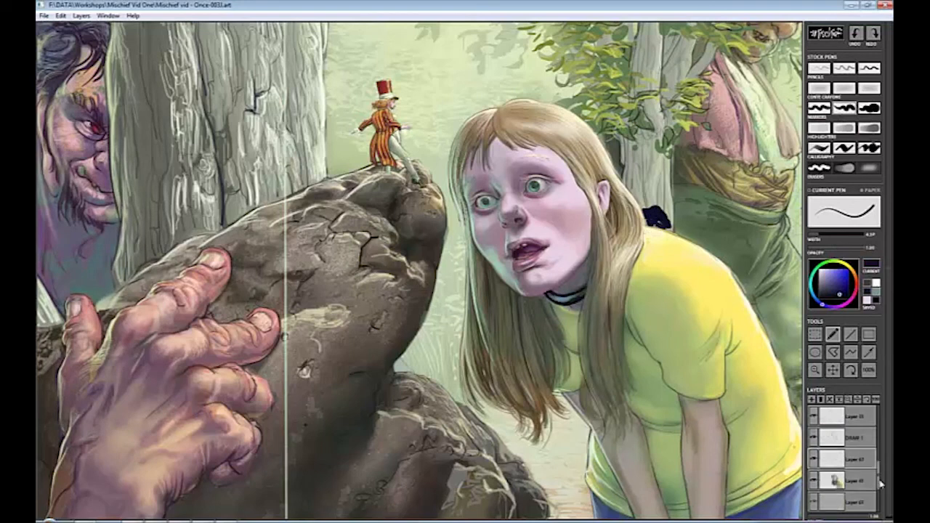
Extend the dark shape behind the girl's shoulder and model the choker on her neck using sampled dark and teal colours.
scroll(882, 484, "down", 2)
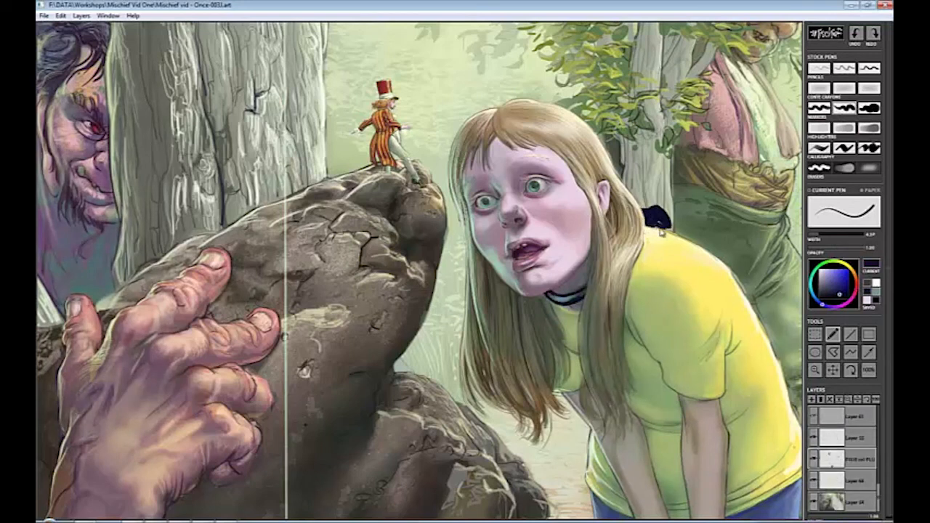
mouse_move(661, 232)
left_mouse_down()
mouse_move(679, 227)
mouse_move(683, 236)
mouse_move(648, 211)
left_mouse_up()
scroll(851, 436, "down", 1)
left_click(560, 269, "alt")
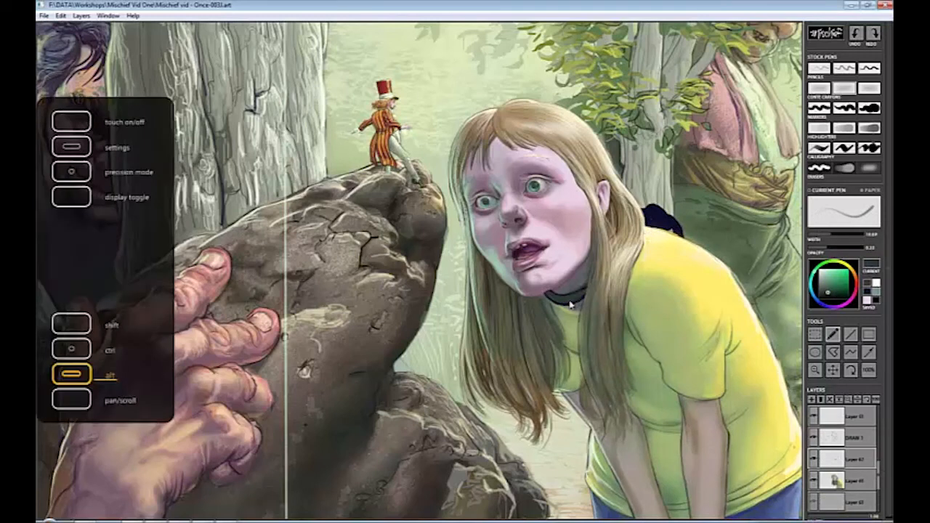
left_click(562, 295, "alt")
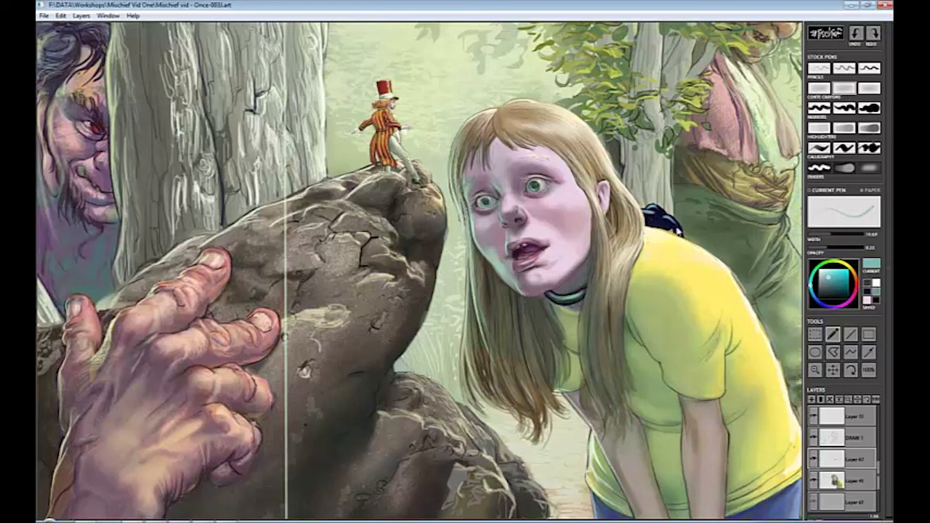
left_click(680, 231, "alt")
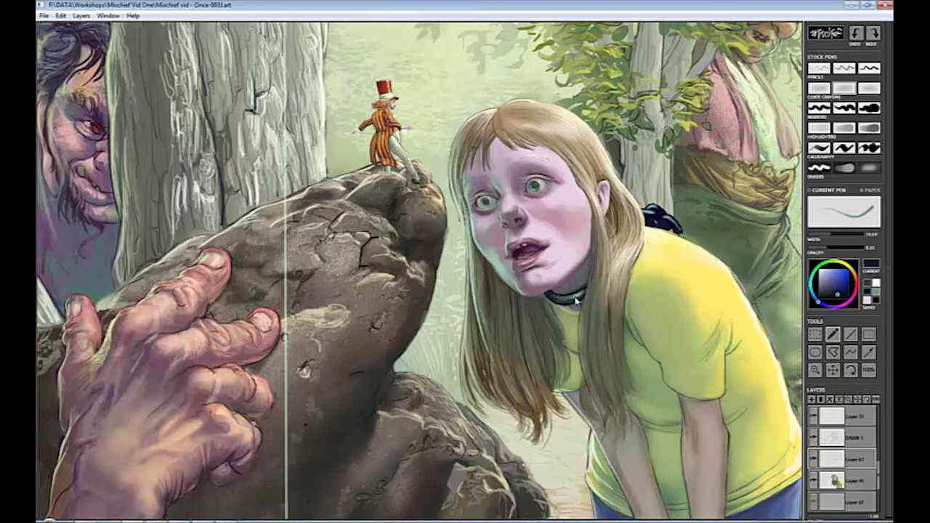
left_click(493, 352, "alt")
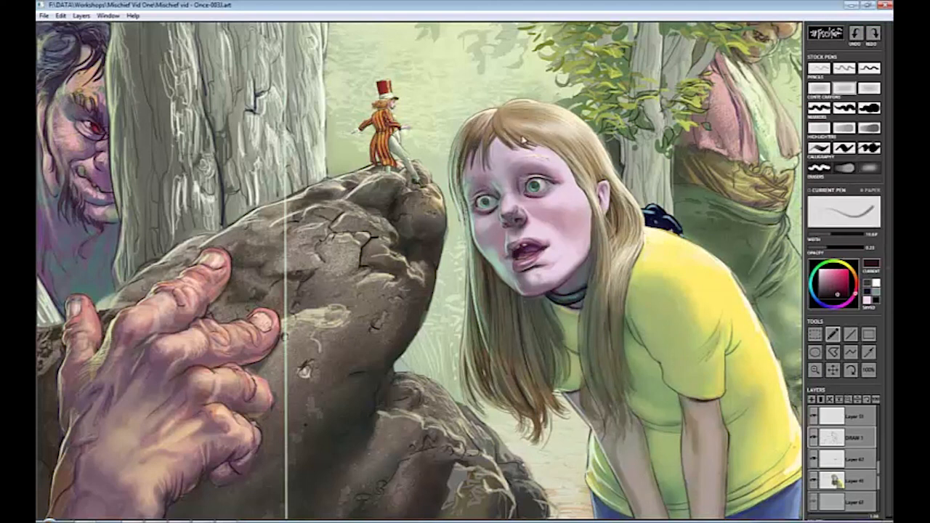
Refine the shading of the girl's hair and shirt with dark maroon, alternating the brush and the eraser.
key("e")
key("e")
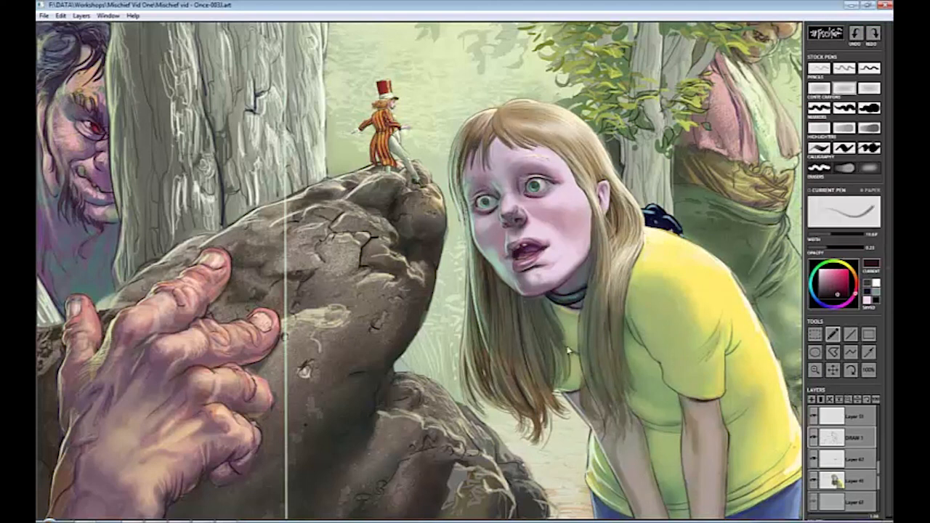
key("e")
key("e")
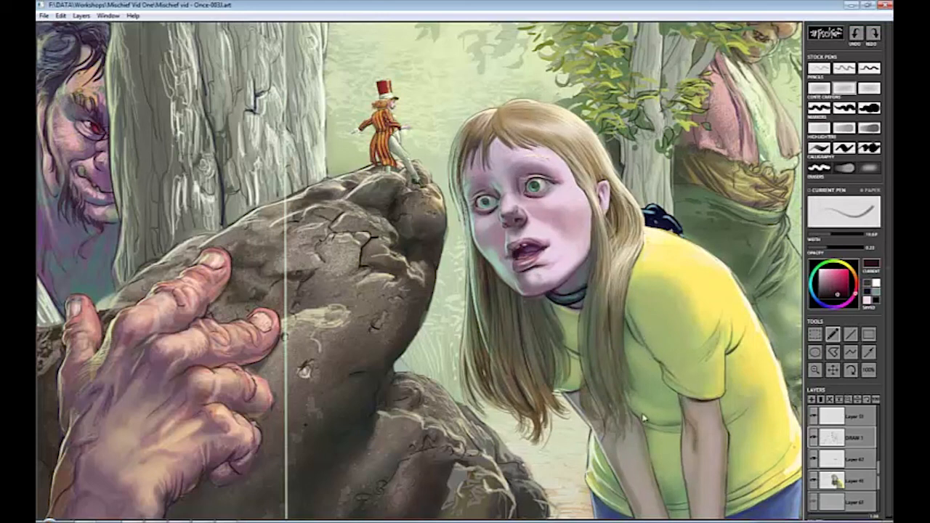
key("e")
key("e")
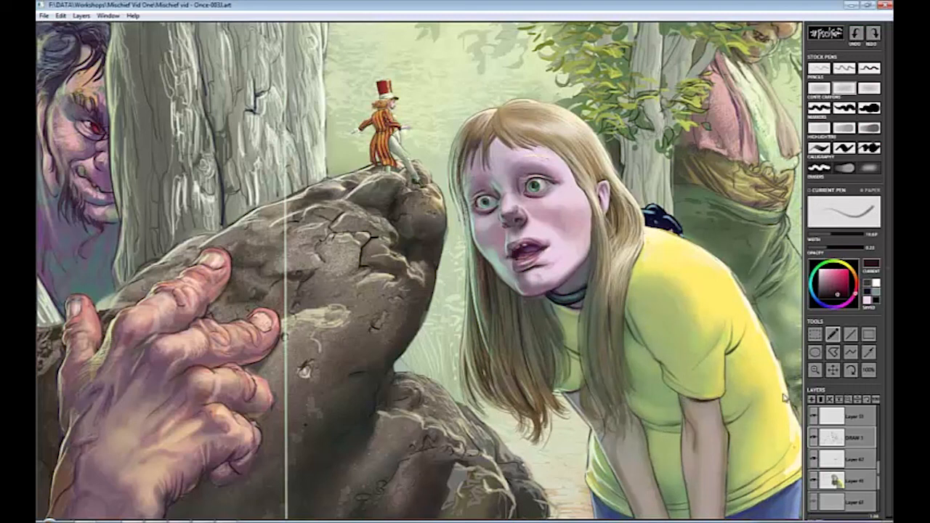
scroll(383, 236, "down", 3)
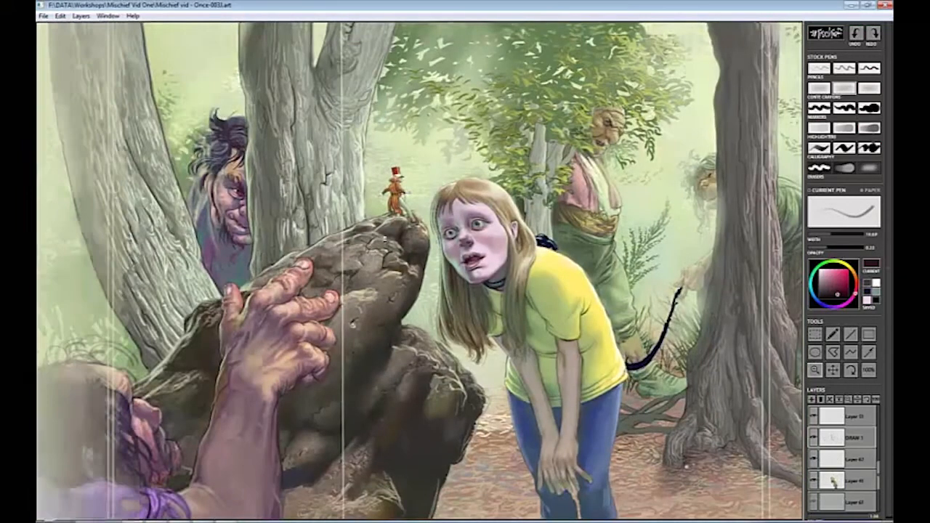
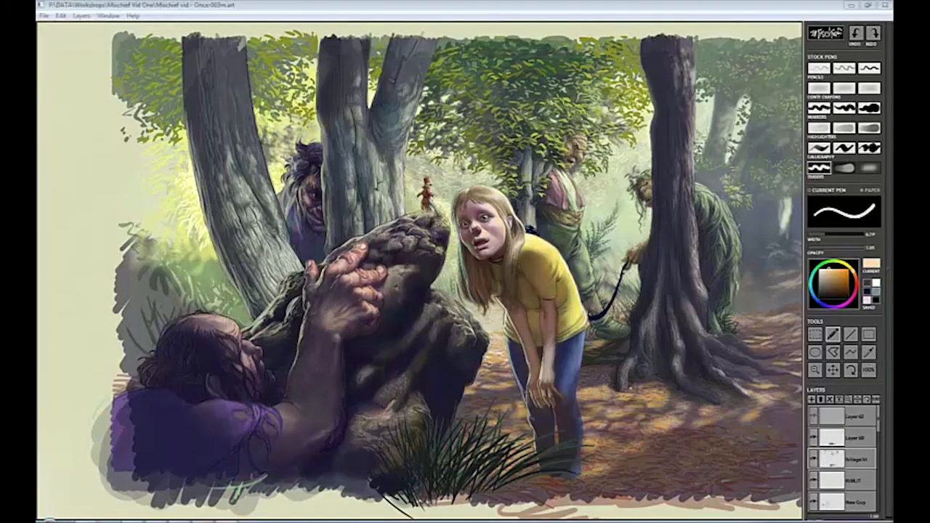
Hide the tool panels and set the visible canvas export to 1000 pixels wide at 300 pixels/inch.
key("ctrl+t")
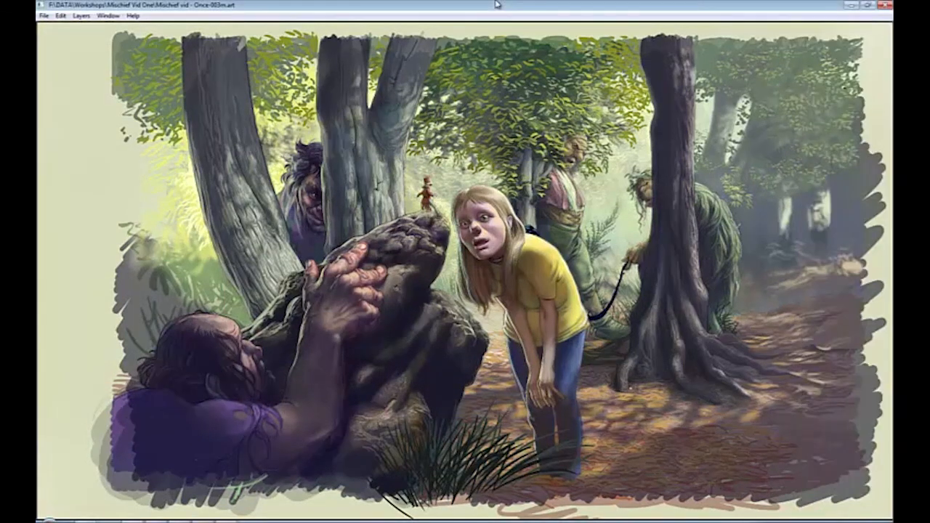
left_click(45, 16)
left_click(81, 118)
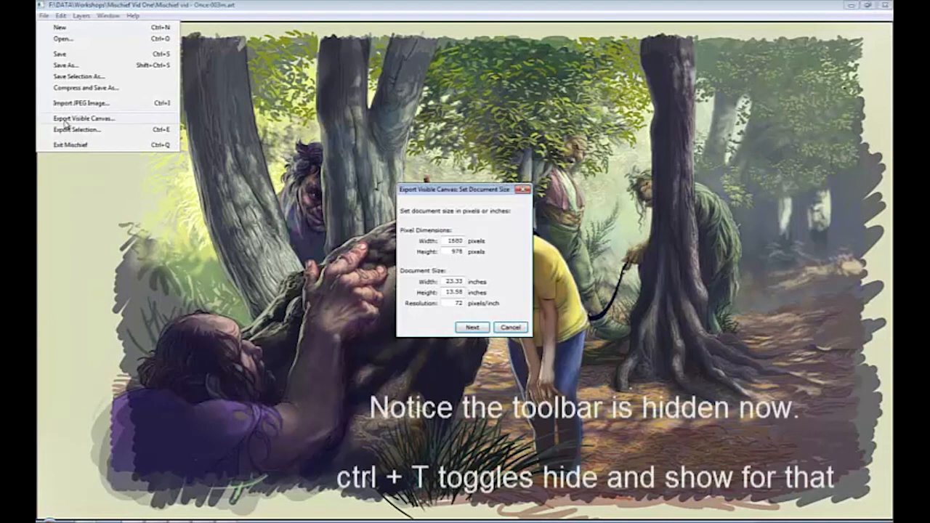
double_click(465, 241)
type("1000")
double_click(457, 303)
type("300")
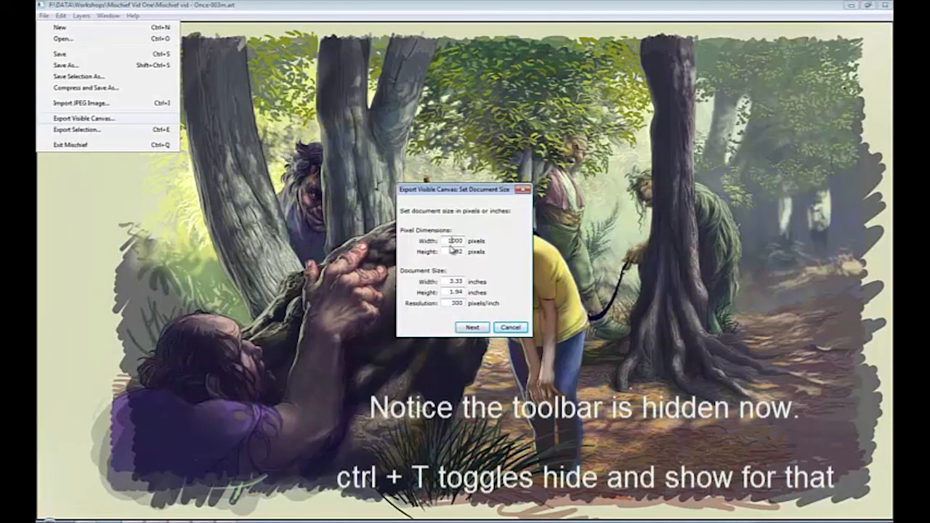
left_click(472, 327)
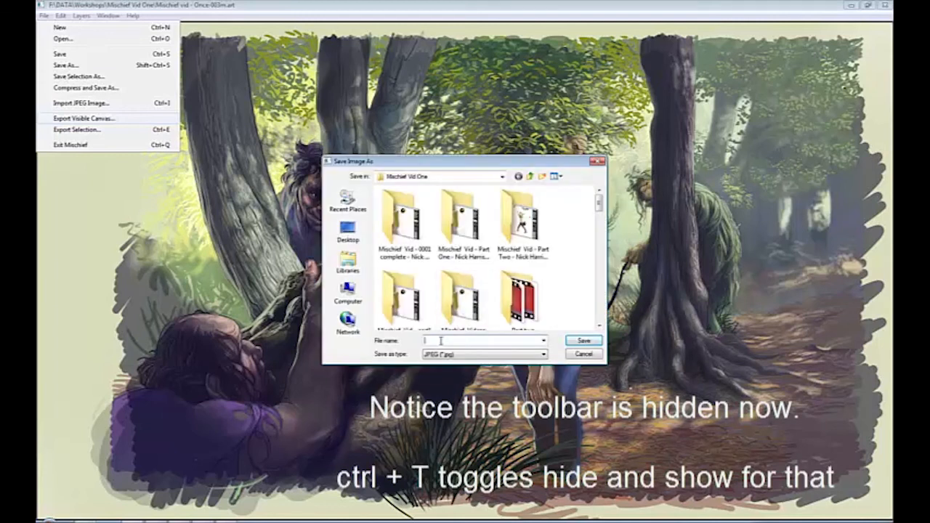
Name the exported JPEG "Prior to flattening 1".
type("Price to Sell")
type("tening 1")
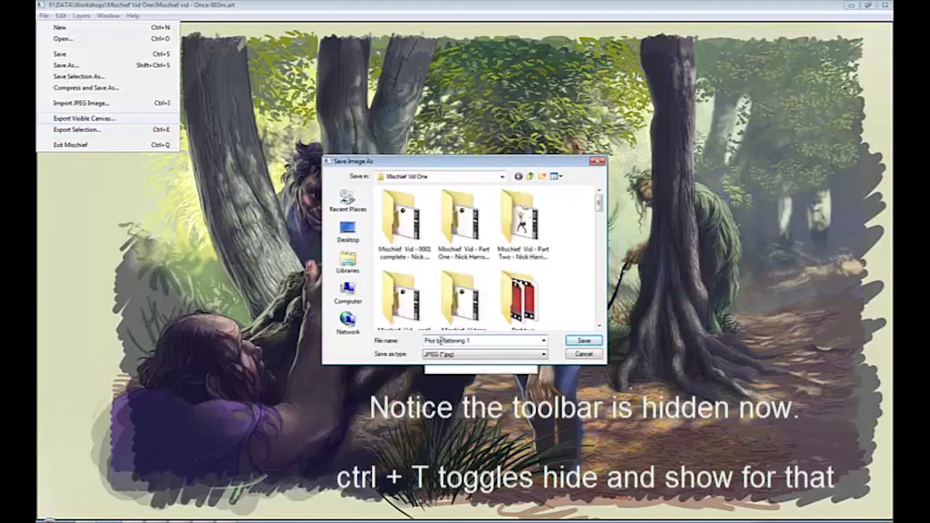
left_click_drag(471, 340, 439, 340)
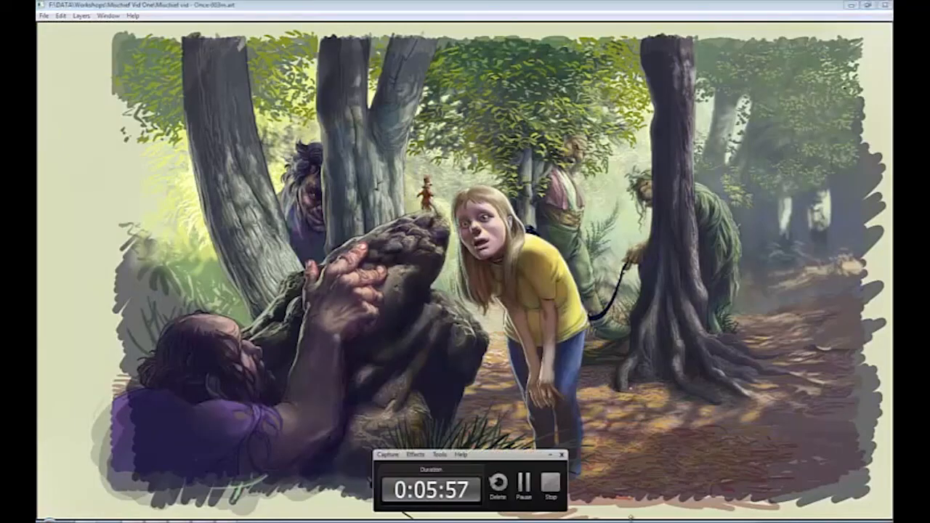
Create a new document and import the exported JPEG of the forest painting into it.
left_click(44, 15)
left_click(59, 28)
left_click(44, 15)
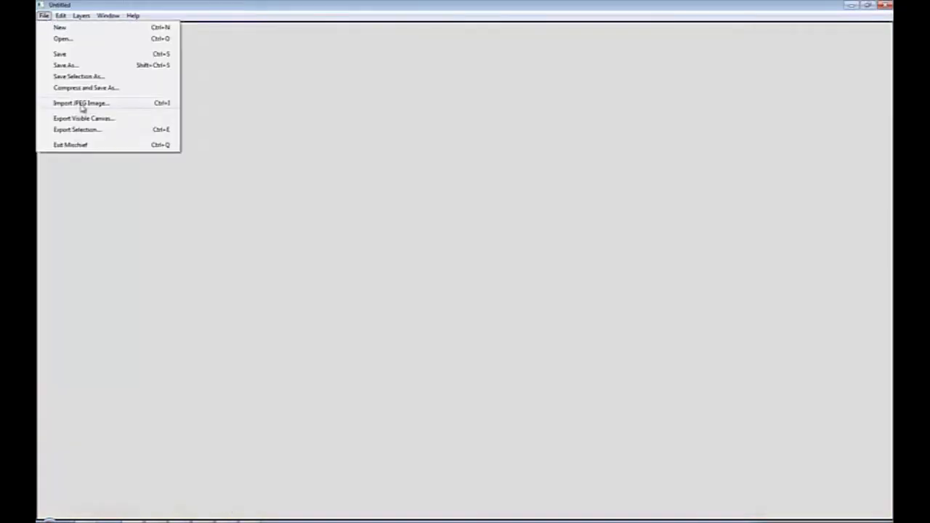
left_click(82, 103)
double_click(523, 211)
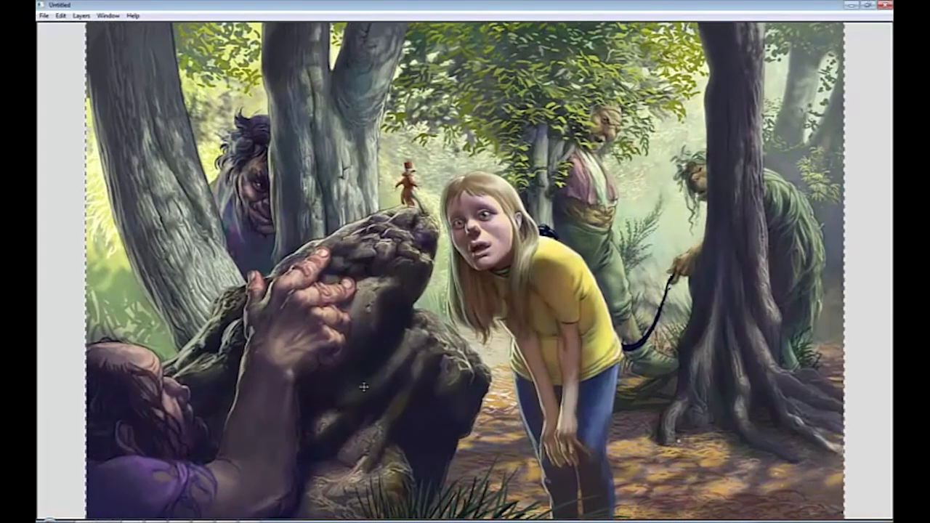
Show the tool panels and add a new layer above the imported painting.
key("Tab")
left_click(821, 400)
left_click(496, 276)
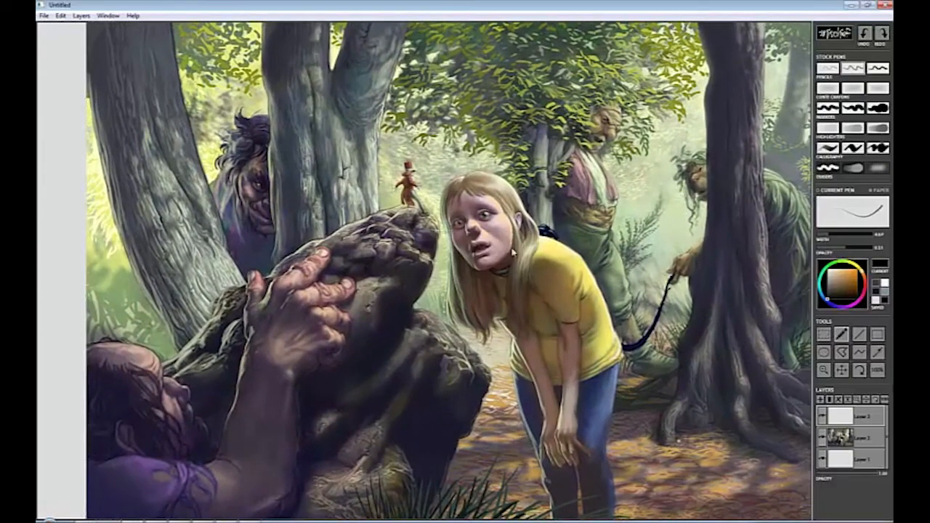
Paint soft highlights on the girl's cheek and nose with a wide crayon, using sampled pink and peach skin tones.
scroll(513, 252, "up", 3)
key("]")
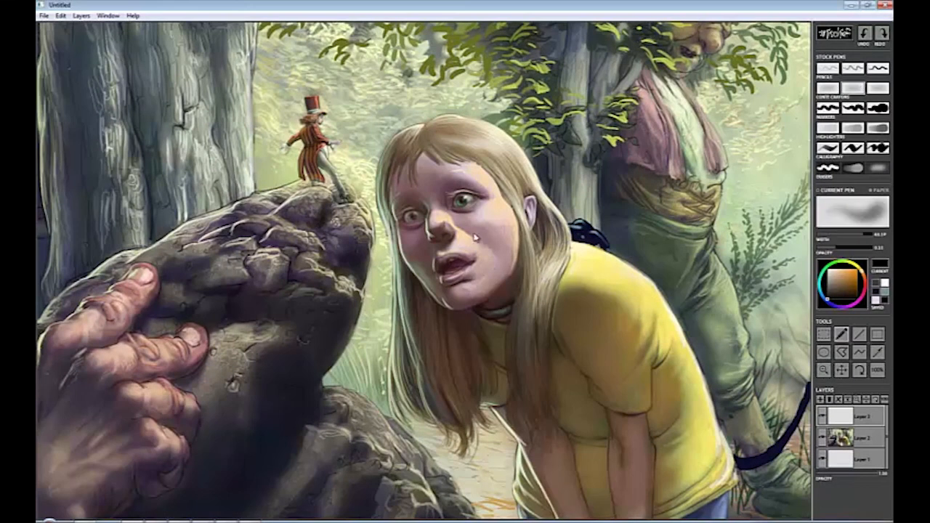
key("[")
left_click(497, 231, "alt")
left_click(501, 231, "alt")
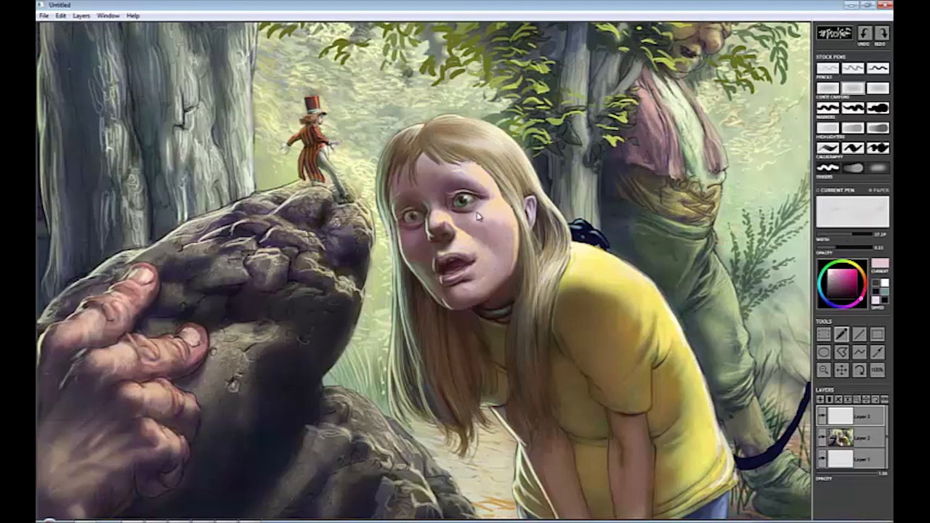
left_click(488, 211, "alt")
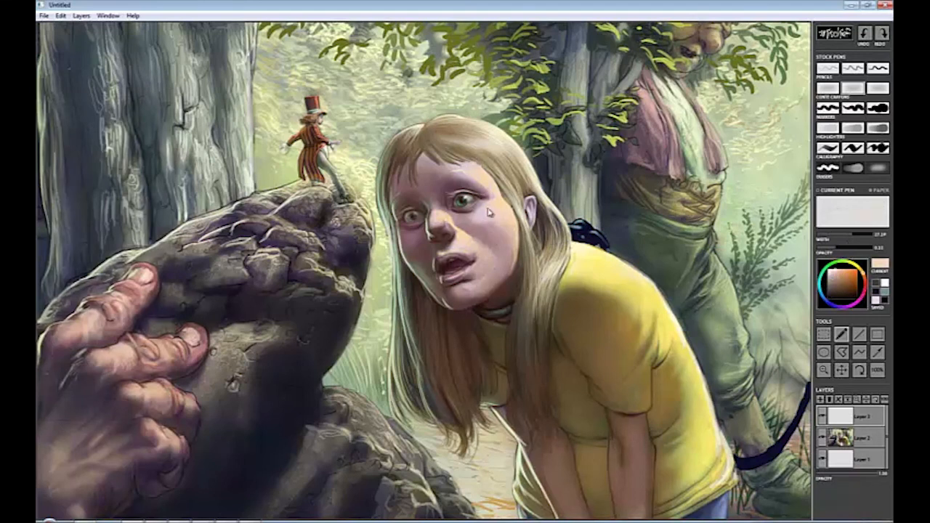
key("alt")
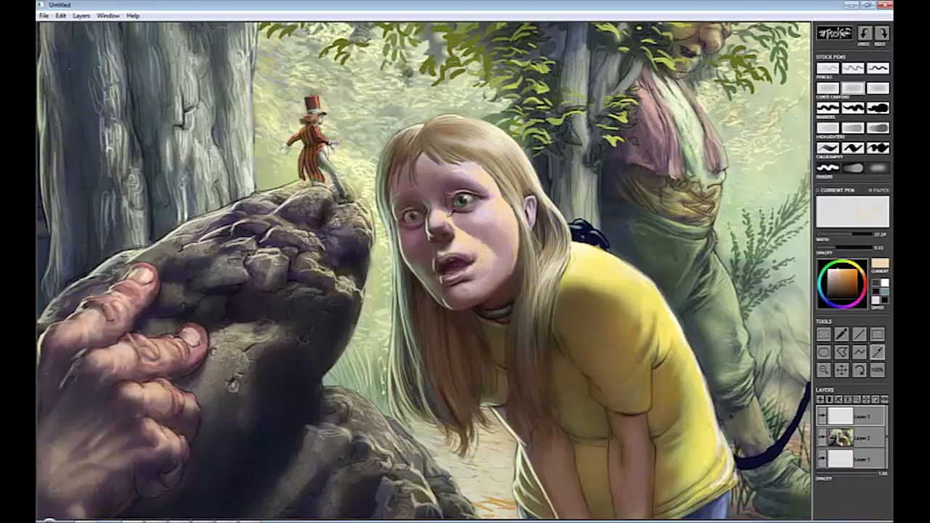
left_click(450, 215, "alt")
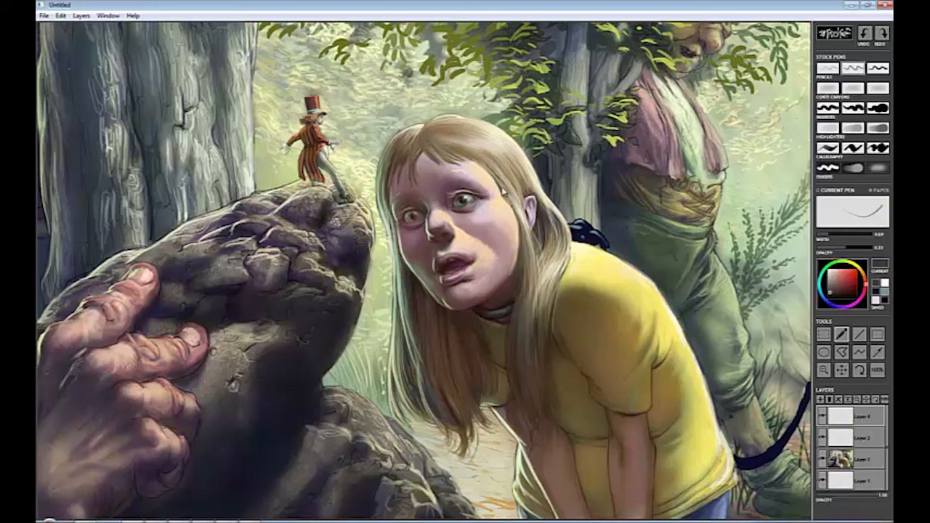
On Layer 3, add fine pale cream pencil highlights around the girl's eye and beside her mouth.
left_click(862, 437)
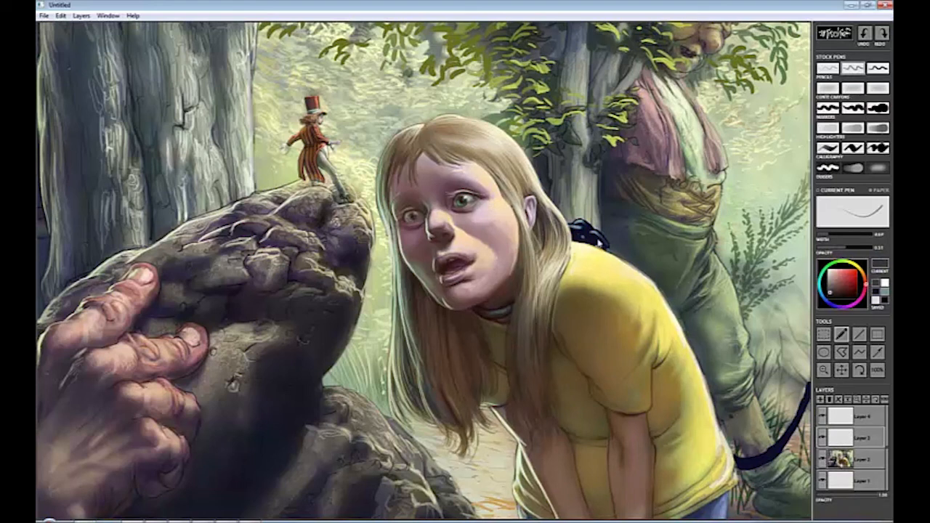
left_click(609, 253, "alt")
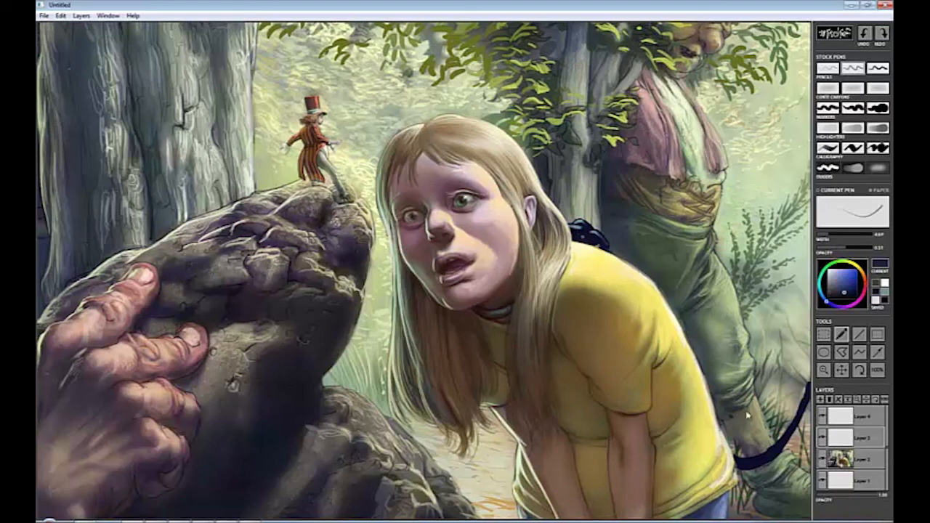
left_click(500, 197, "alt")
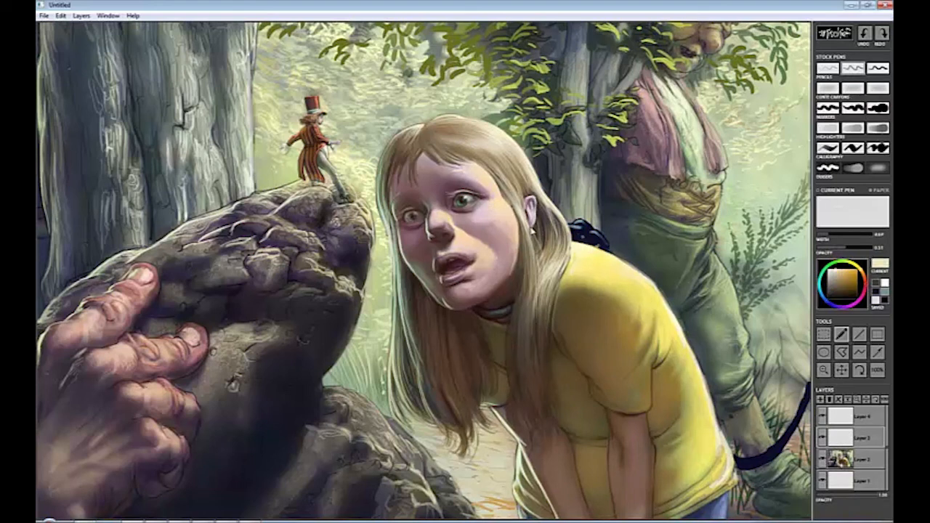
left_click_drag(469, 193, 485, 194)
left_click_drag(479, 256, 475, 272)
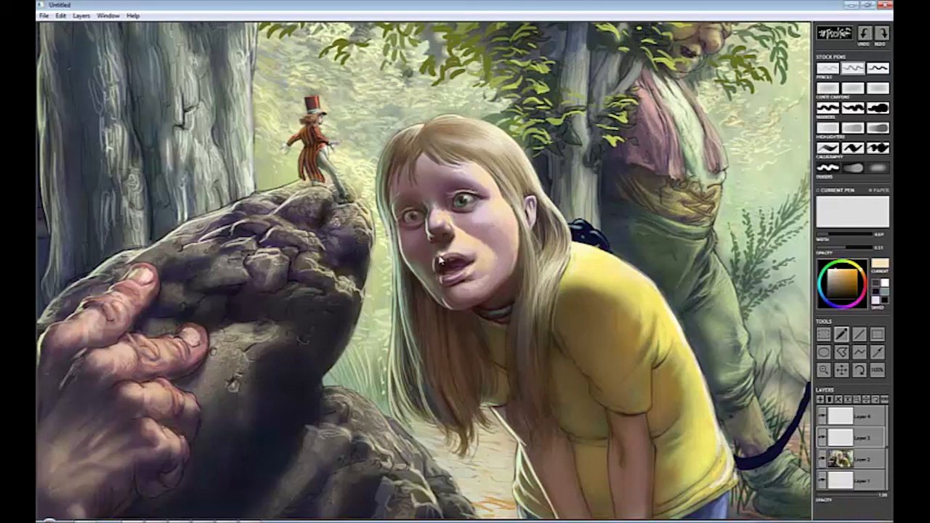
Refine the girl's eye with dark brown and blend soft pink around her mouth and chin, softening with the eraser.
left_click(412, 225, "alt")
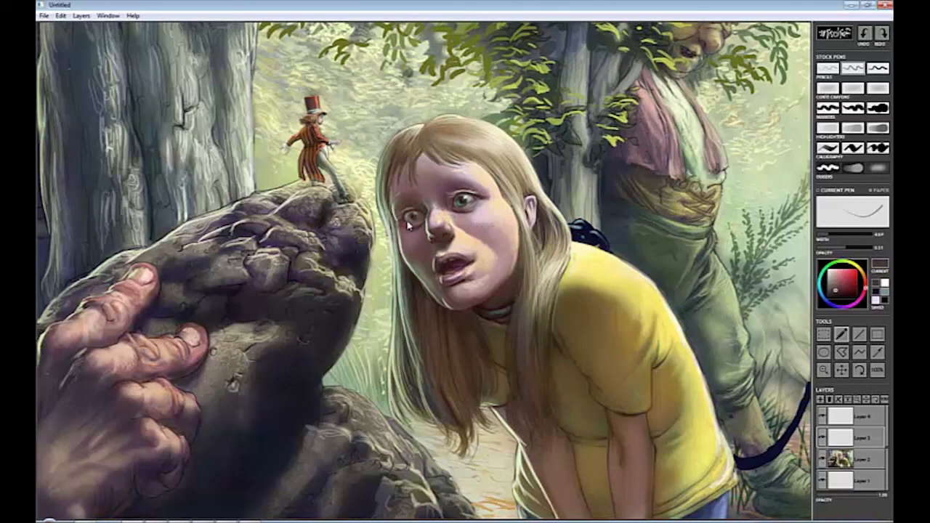
left_click(834, 280)
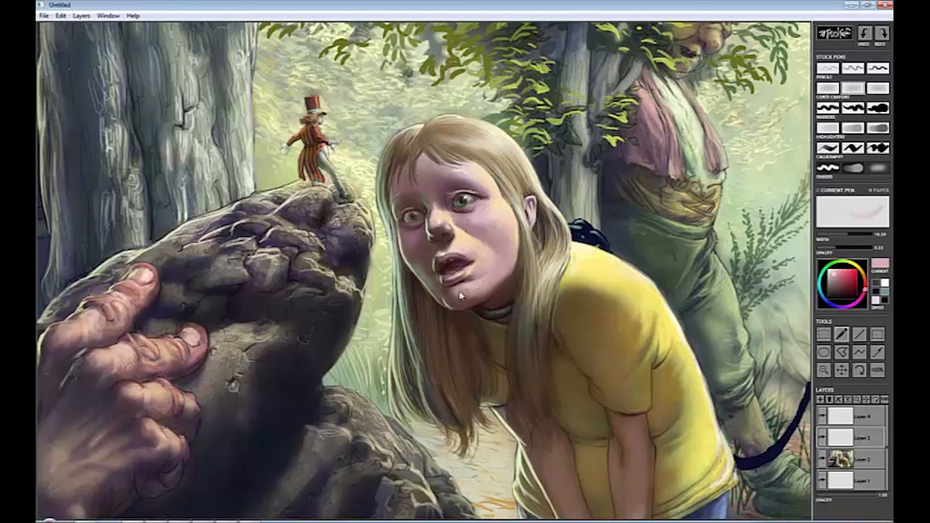
key("e")
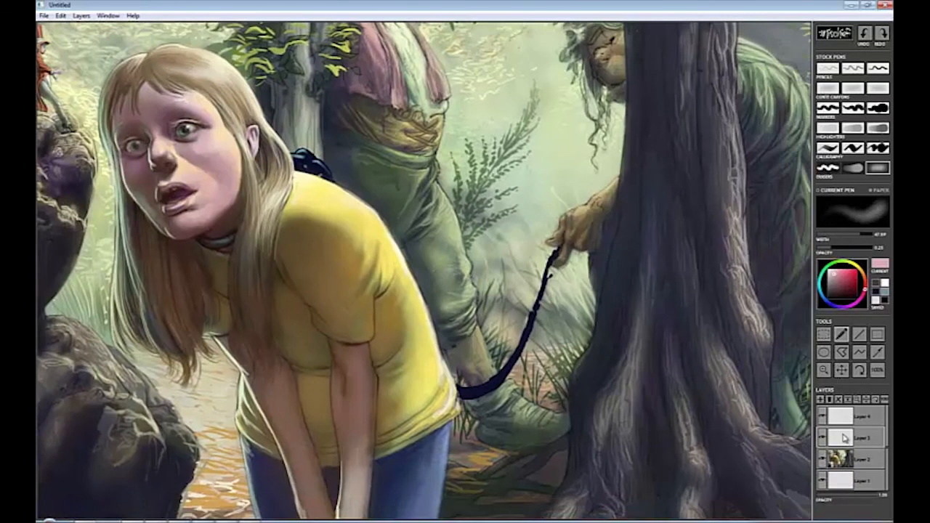
Paint blue-grey links along the dark chain and add a new layer directly above the imported painting.
key("e")
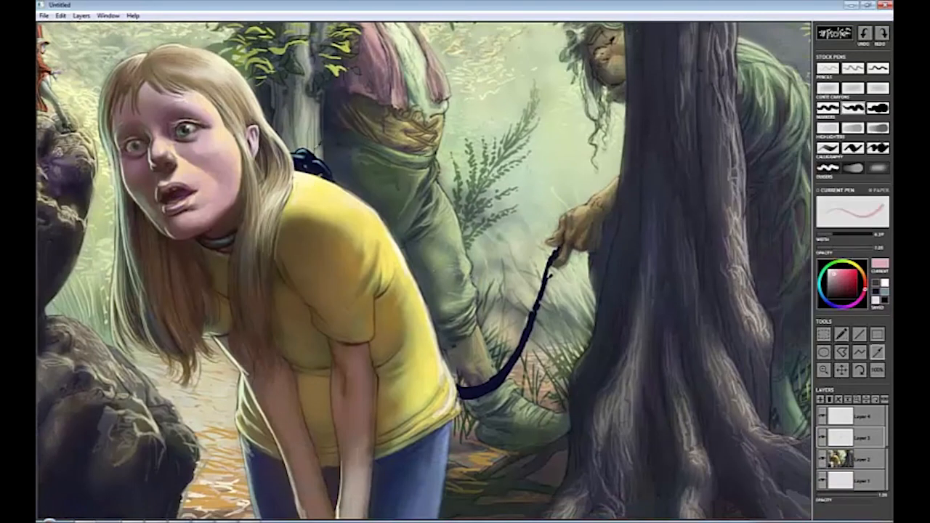
mouse_move(461, 392)
left_mouse_down()
mouse_move(487, 395)
mouse_move(491, 383)
mouse_move(496, 391)
mouse_move(513, 369)
mouse_move(547, 278)
left_mouse_up()
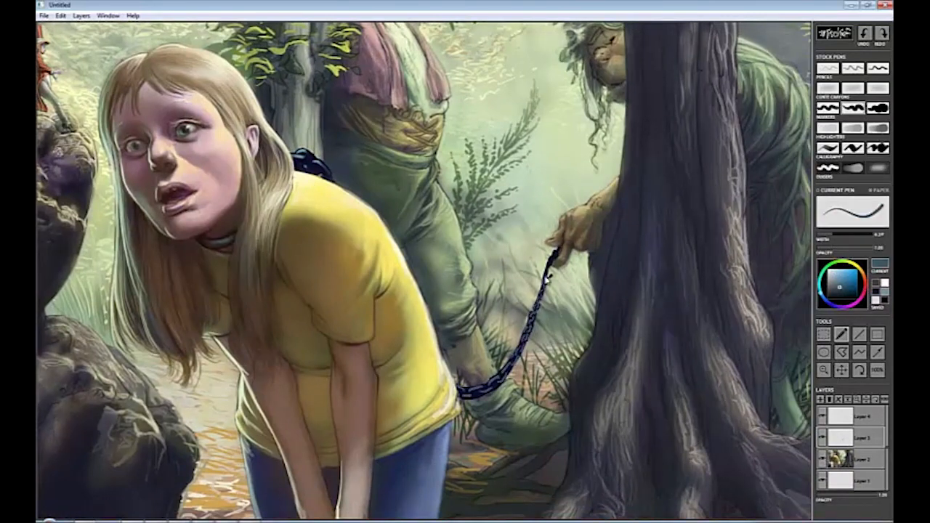
key("ctrl+shift+n")
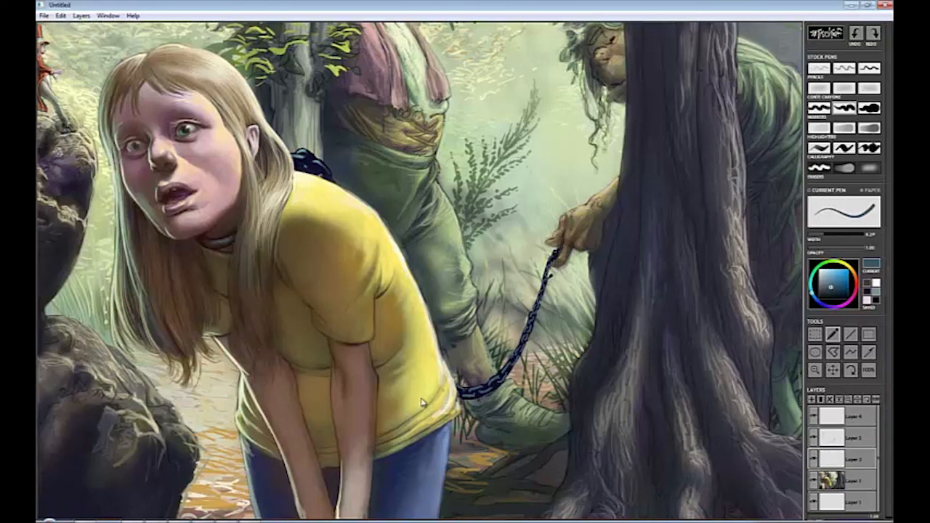
Paint fine roots and leaf litter on the ground below the chain, using sampled grey-green, dark olive and reddish-brown tones.
left_click(556, 287, "alt")
left_click(550, 274, "alt")
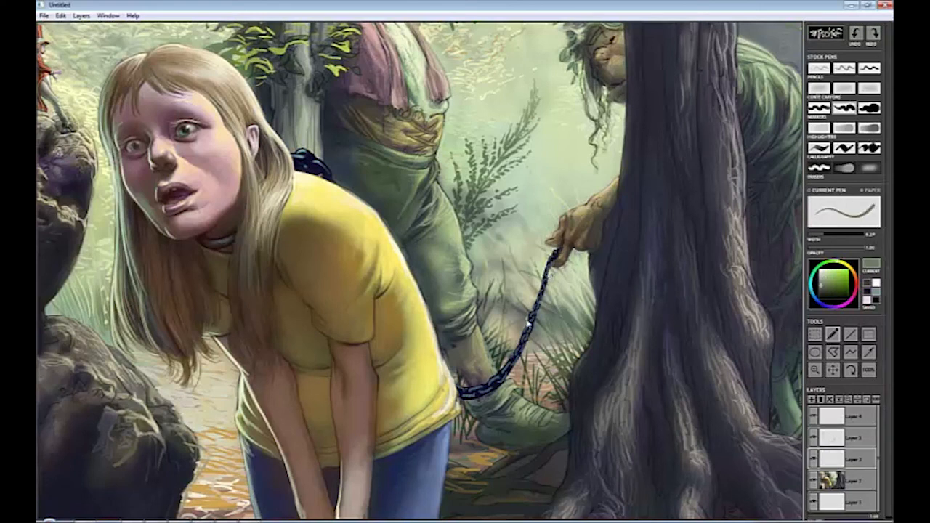
left_click(505, 460, "alt")
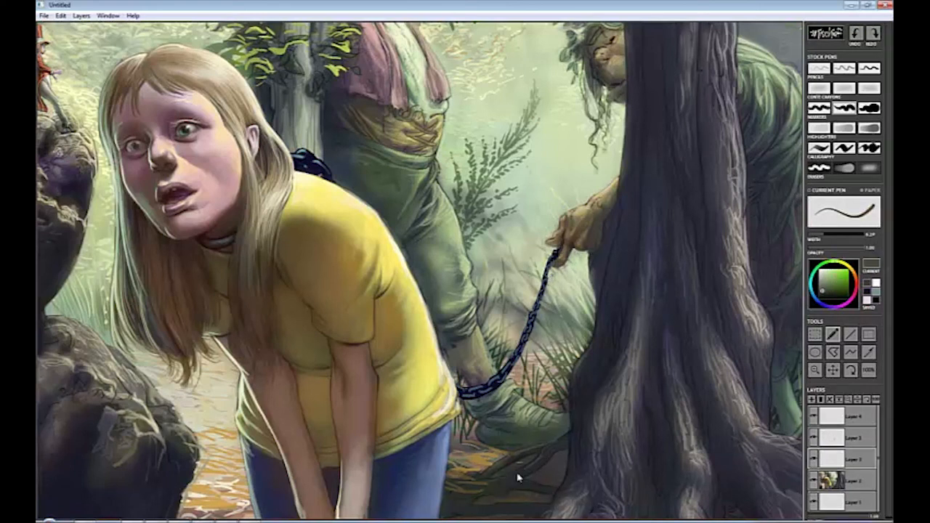
key("alt")
left_click(460, 445, "alt")
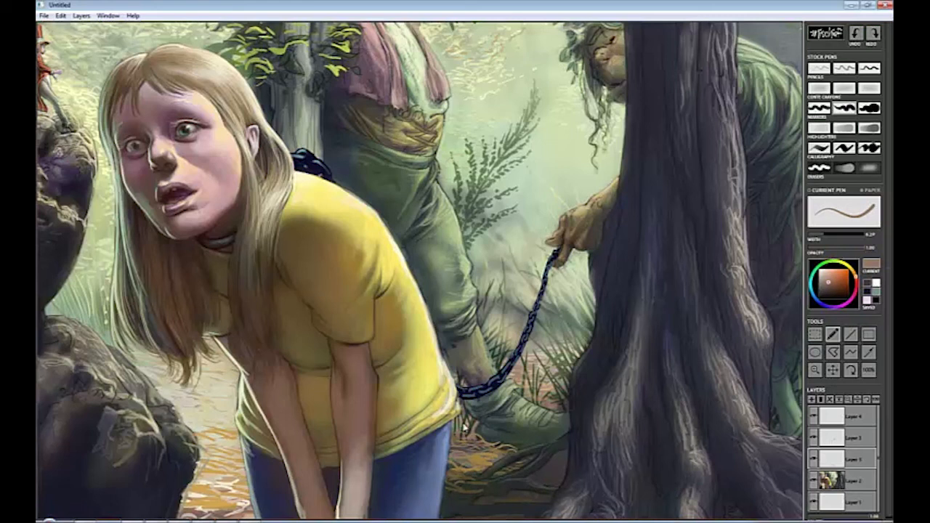
Refine the chain with sampled dark navy and add fine pale yellow pencil highlights to the hand holding it.
left_click(839, 438)
left_click(461, 397, "alt")
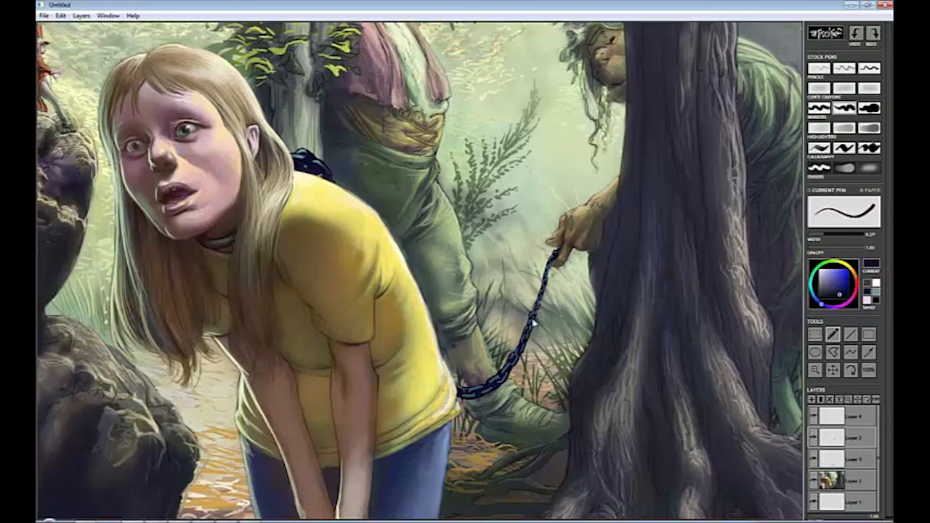
left_click(560, 249, "alt")
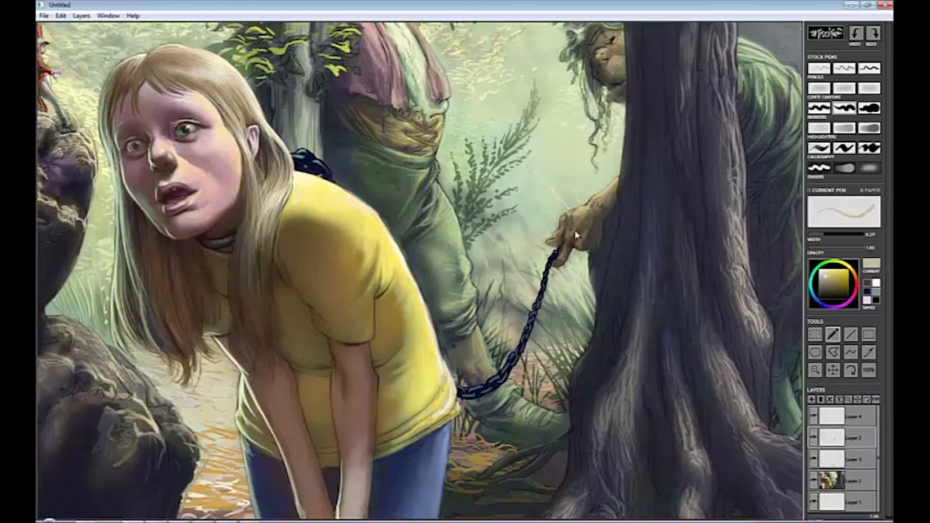
left_click(844, 67)
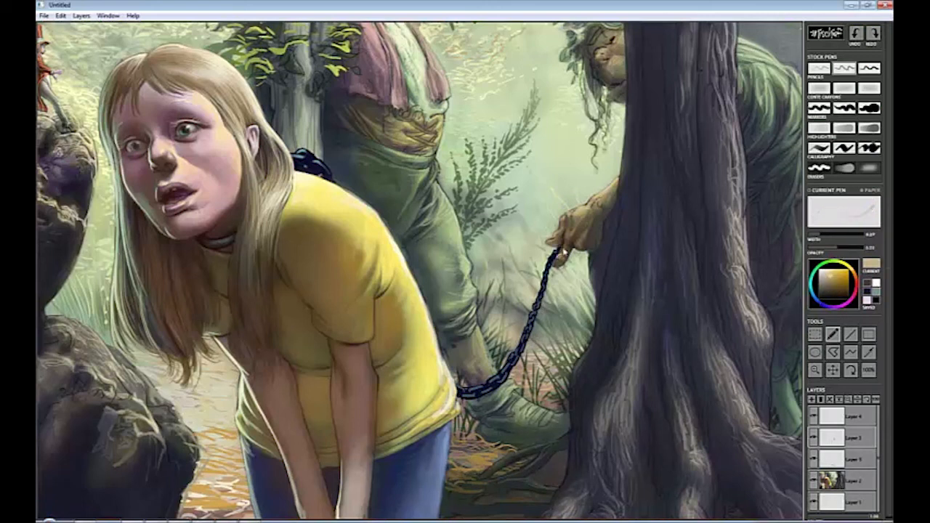
left_click(829, 272)
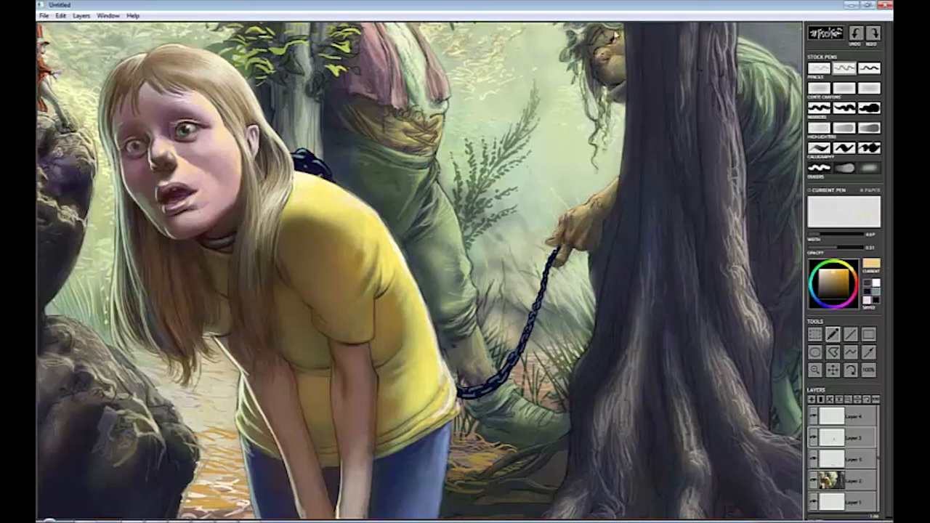
left_click(556, 247, "alt")
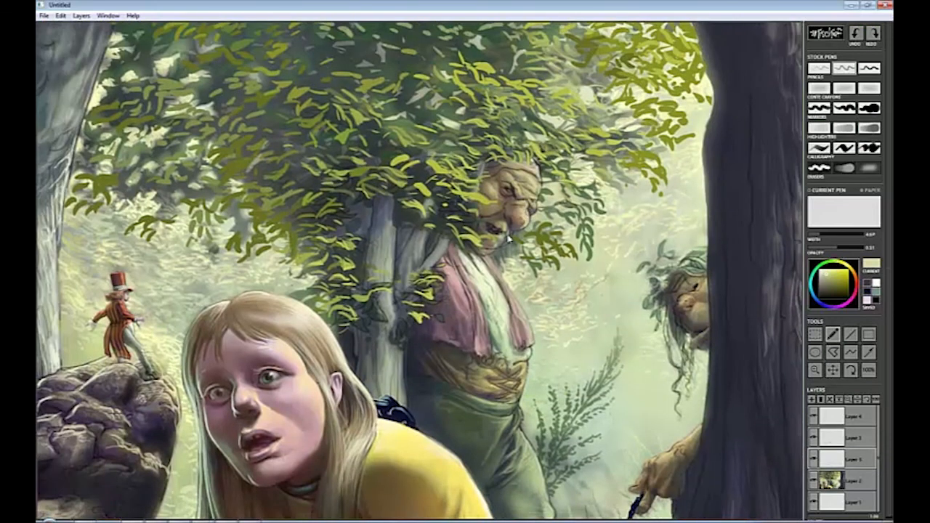
Add pale yellow highlights and fine dark pencil details to the face and shirt of the troll under the leafy tree.
left_click_drag(491, 229, 485, 237)
left_click_drag(533, 217, 539, 182)
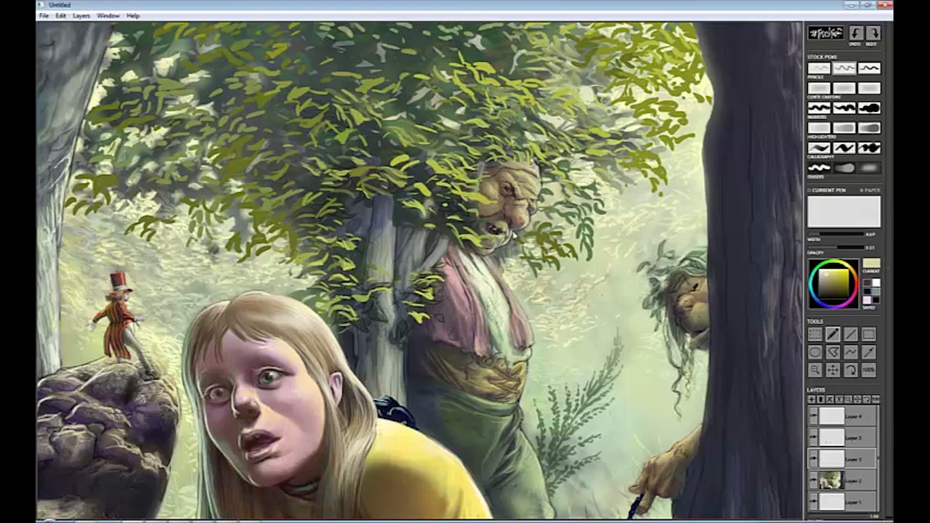
left_click(843, 88)
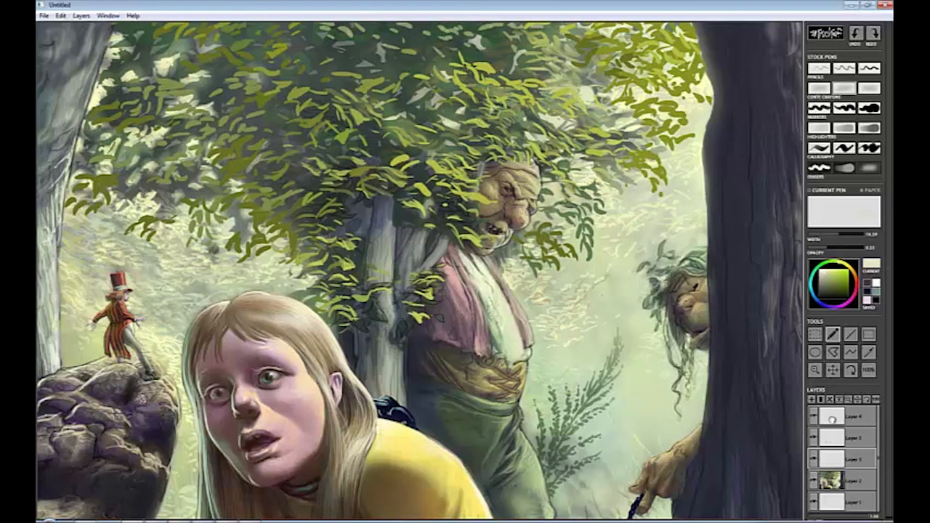
left_click(832, 417)
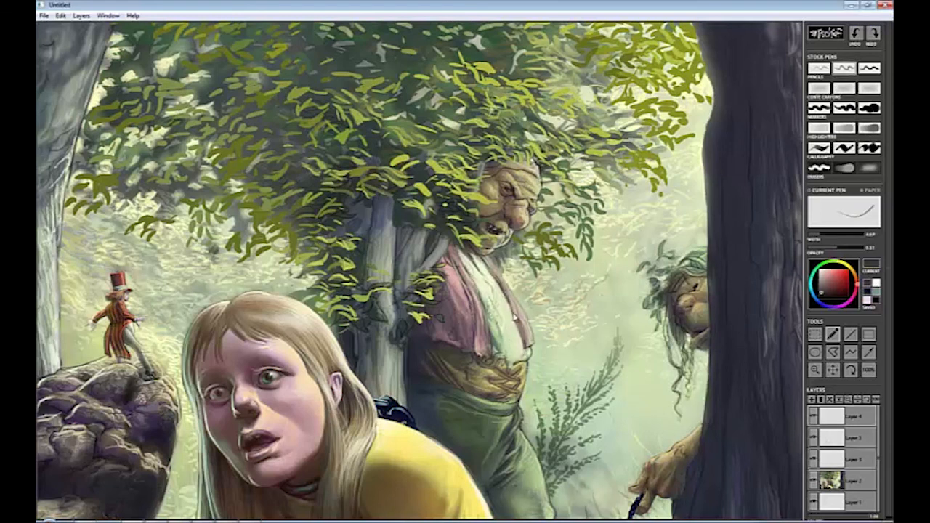
left_click(832, 459)
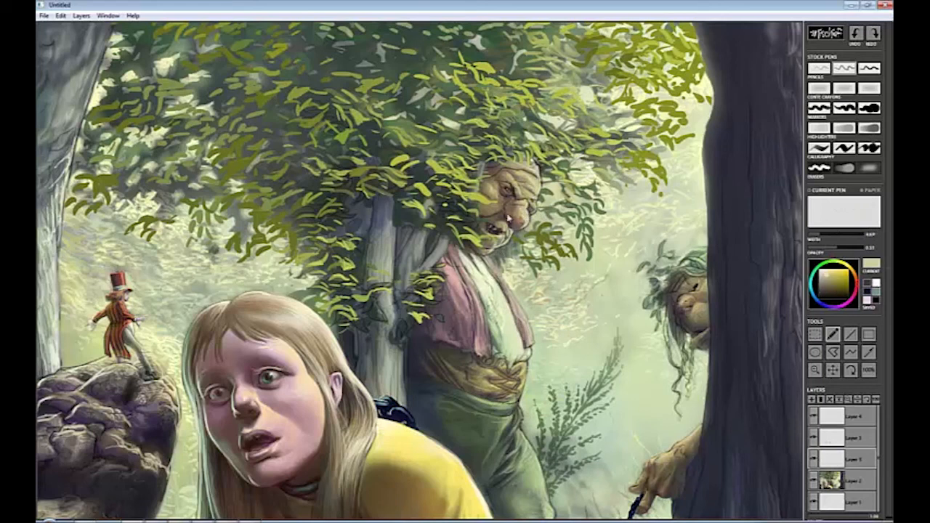
Highlight the face and hand of the troll behind the tree trunk with sampled warm yellow tones, and select a soft eraser.
left_click(688, 301, "alt")
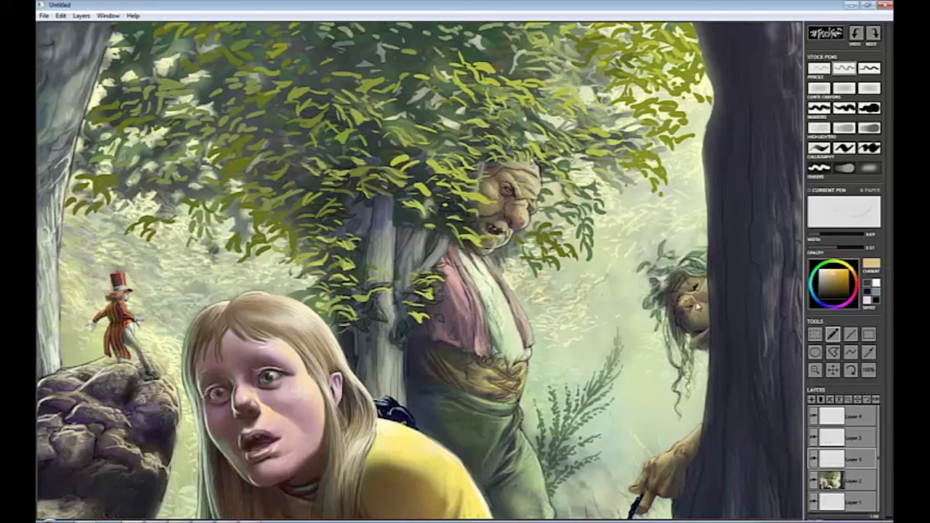
left_click(702, 338, "alt")
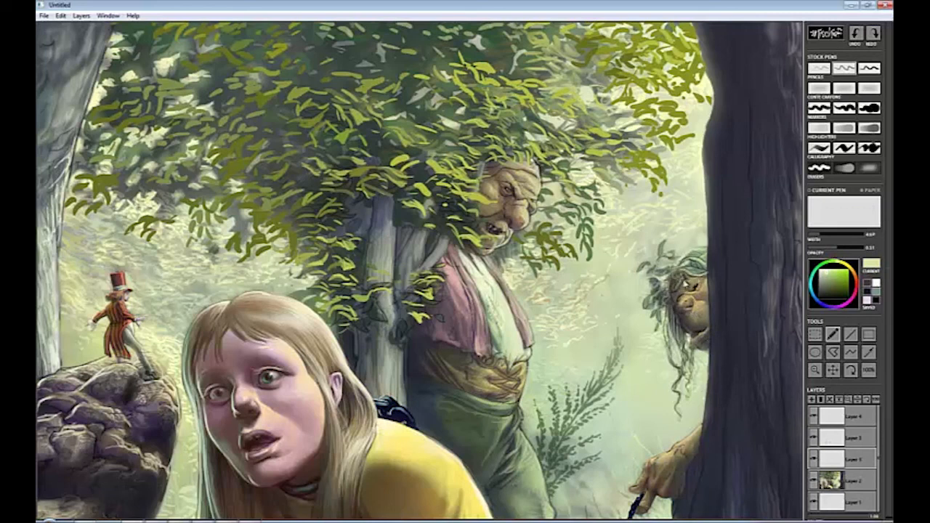
left_click(656, 473, "alt")
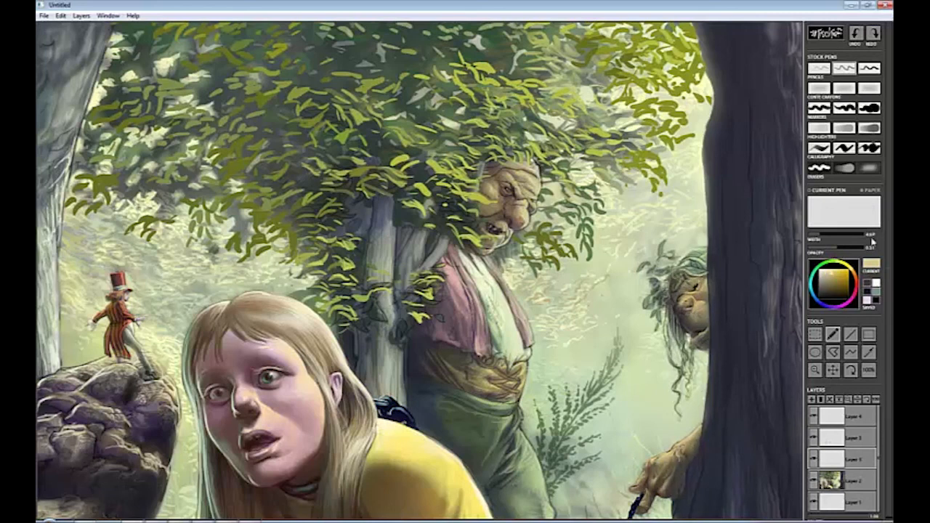
left_click(869, 168)
Darken the coat details of the small top-hatted man on the rock with a fine near-black pencil.
left_click(843, 68)
scroll(534, 324, "down", 5)
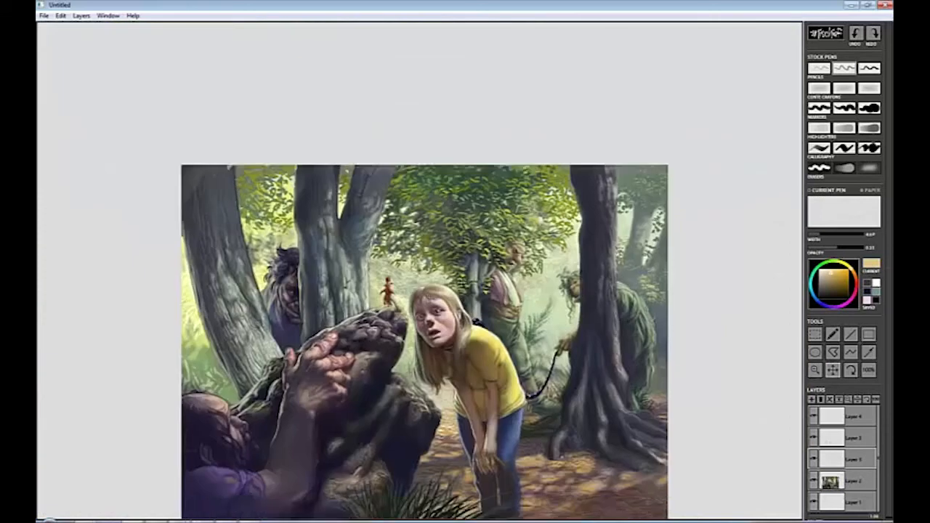
scroll(534, 324, "up", 8)
left_click(855, 416)
left_click(866, 282)
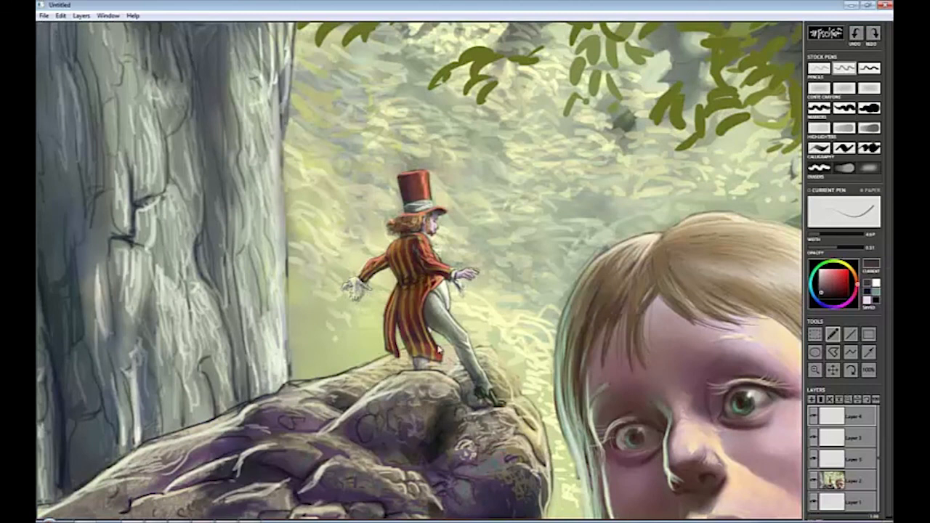
right_click(627, 432)
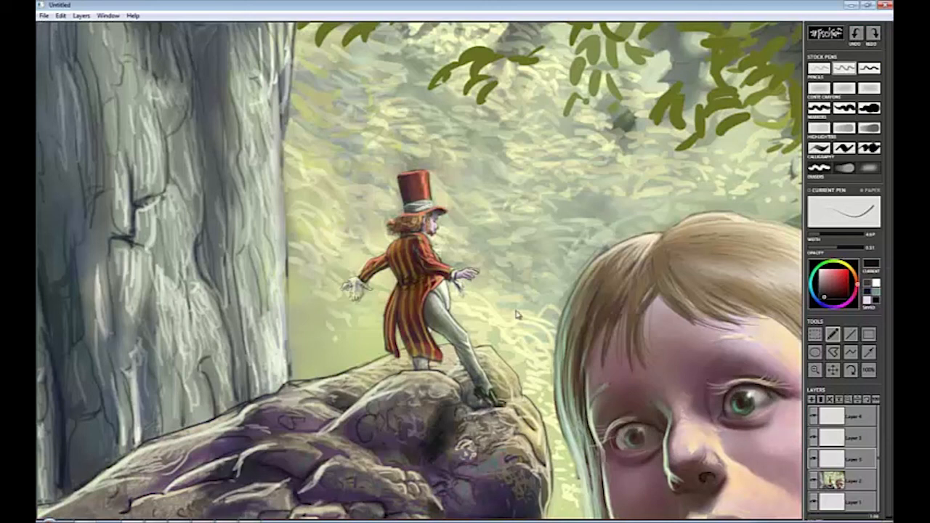
Add orange touches to the small man's hair and face, and brighten his coat stripes with warm yellow pencil strokes.
right_click(381, 281)
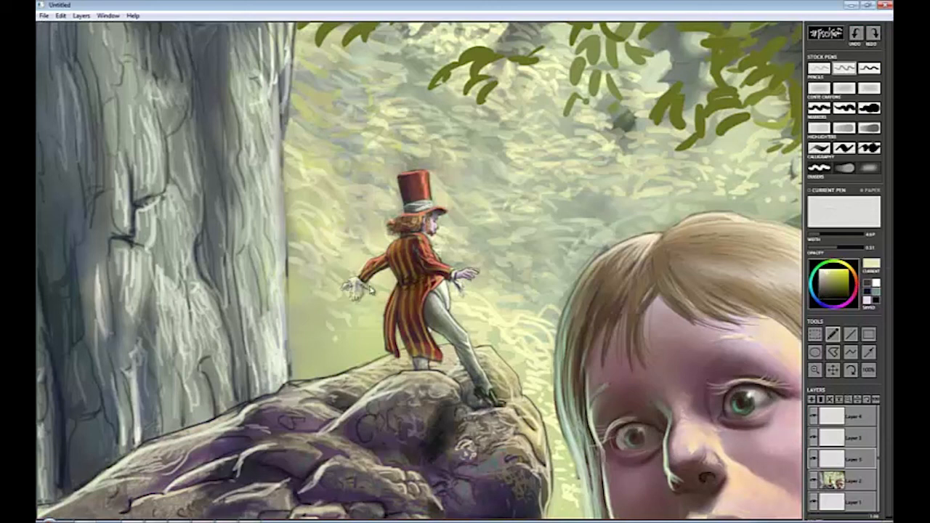
right_click(407, 227)
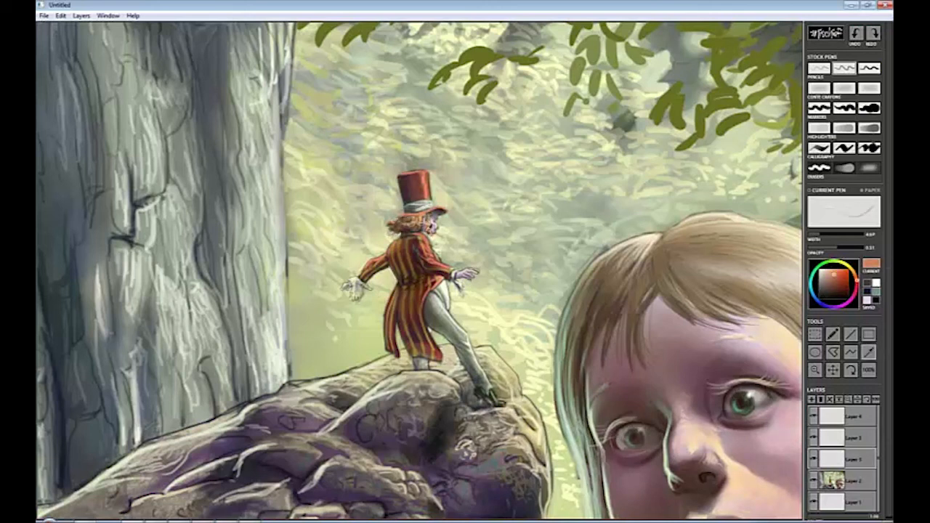
right_click(421, 237)
mouse_move(429, 241)
left_mouse_down()
mouse_move(436, 268)
mouse_move(426, 298)
left_mouse_up()
right_click(440, 360)
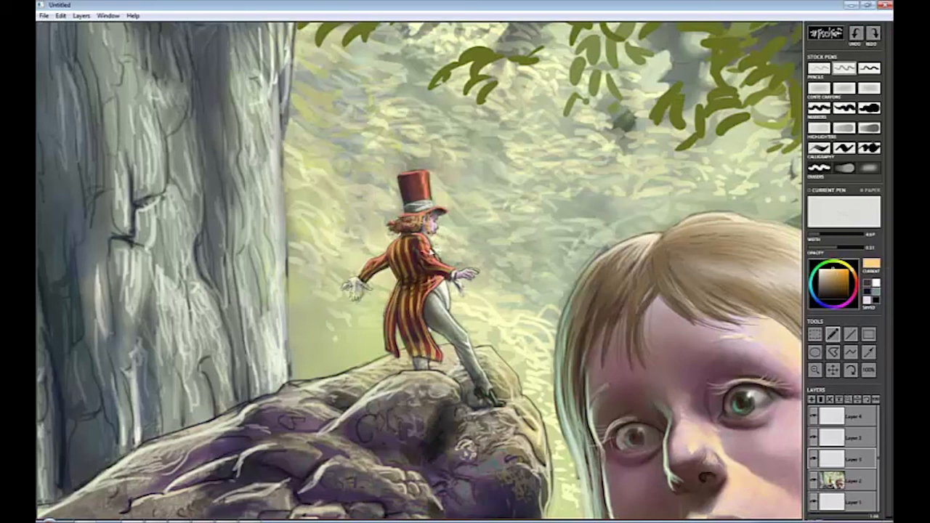
Highlight the small man's red top hat with sampled pink and coral, and shade his coat with a soft dark red crayon.
left_click(427, 191, "alt")
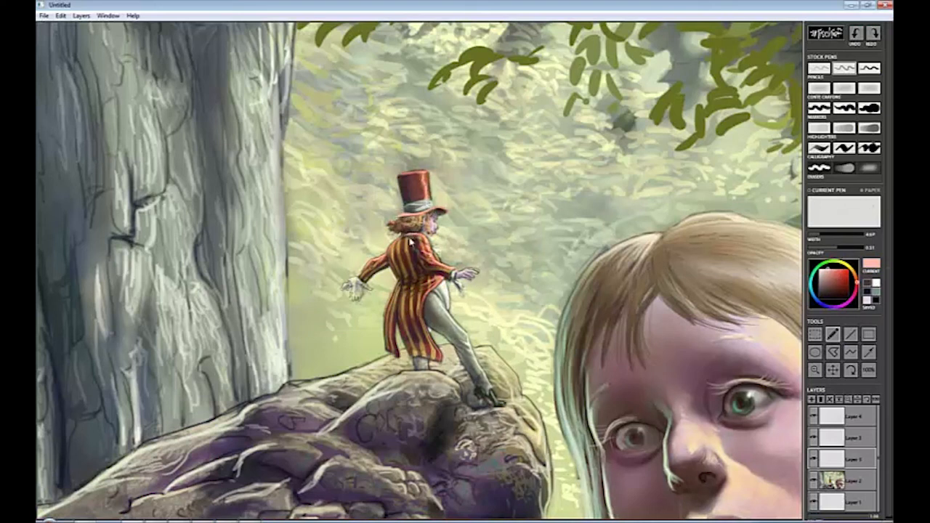
left_click(448, 353, "alt")
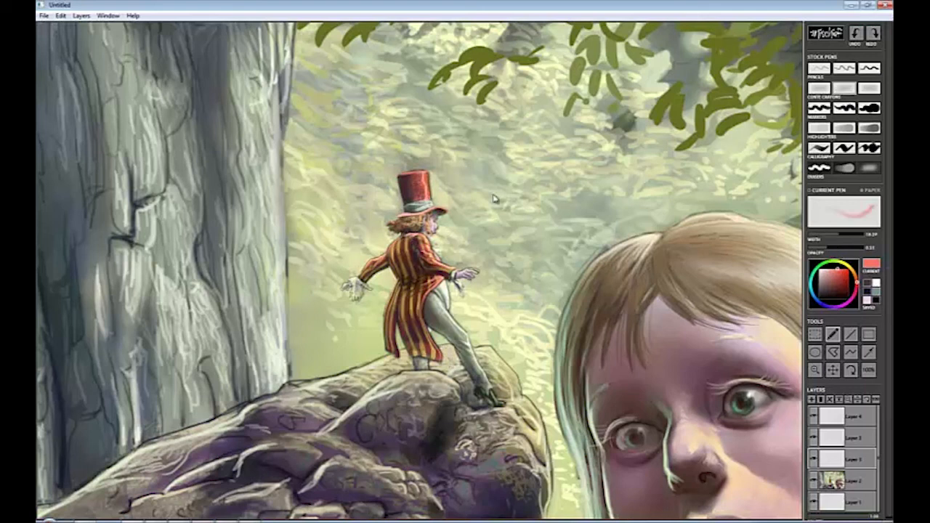
left_click(415, 204, "alt")
left_click_drag(389, 311, 392, 356)
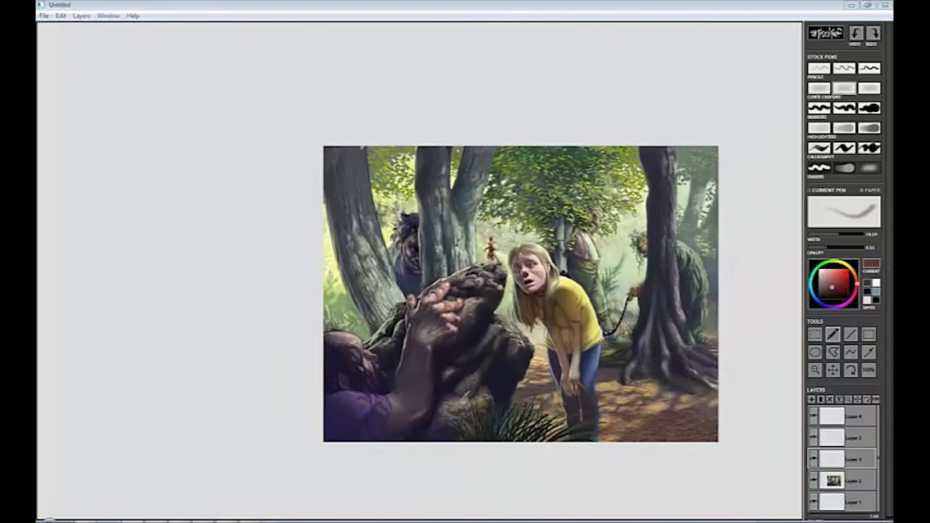
Define the girl's fingers with dark purple pencil, and blend sampled pinkish skin tones over her hands with a widened crayon.
scroll(587, 377, "up", 5)
left_click(385, 333, "alt")
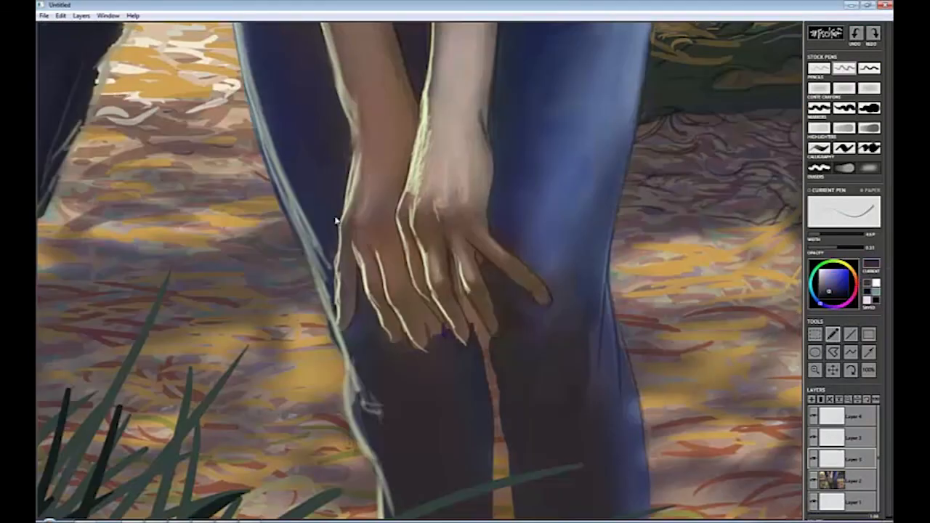
left_click(481, 266, "alt")
key("bracketright")
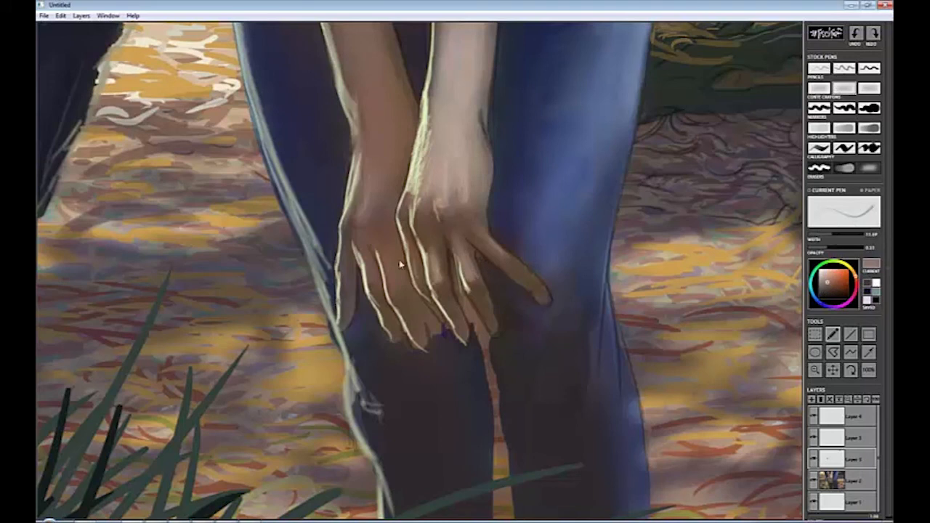
left_click(492, 252, "alt")
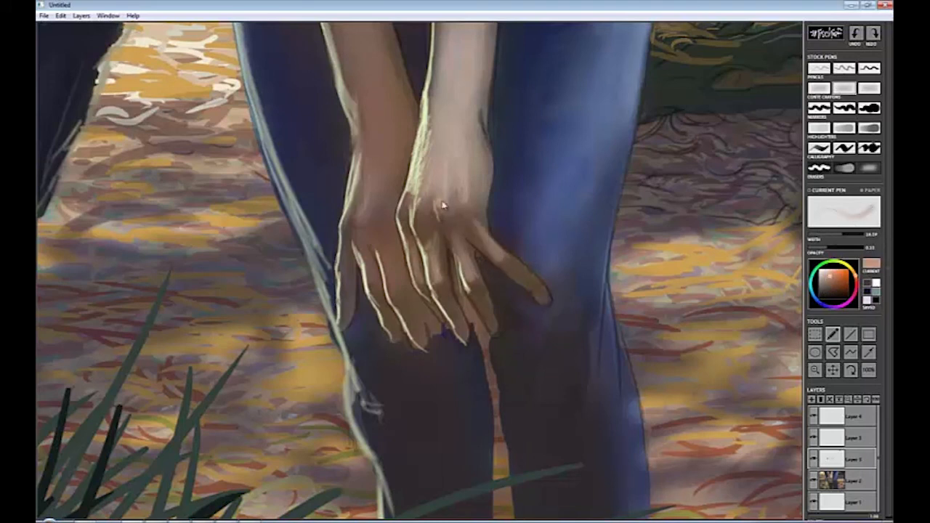
key("bracketright")
mouse_move(414, 166)
left_mouse_down()
mouse_move(443, 198)
mouse_move(476, 197)
mouse_move(467, 270)
mouse_move(441, 288)
left_mouse_up()
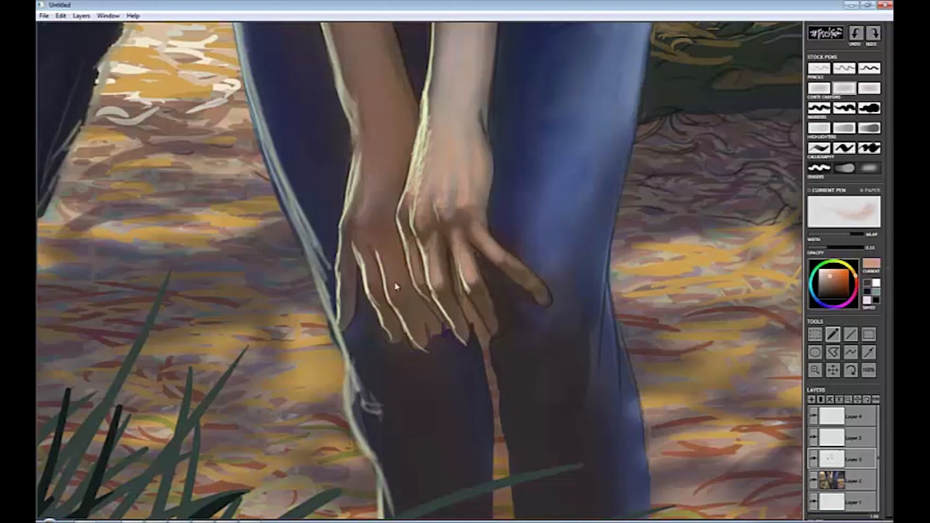
Clean up the girl's fingertips with a fine dark pencil and blend sampled light skin tones over the backs of her hands.
scroll(525, 228, "down", 3)
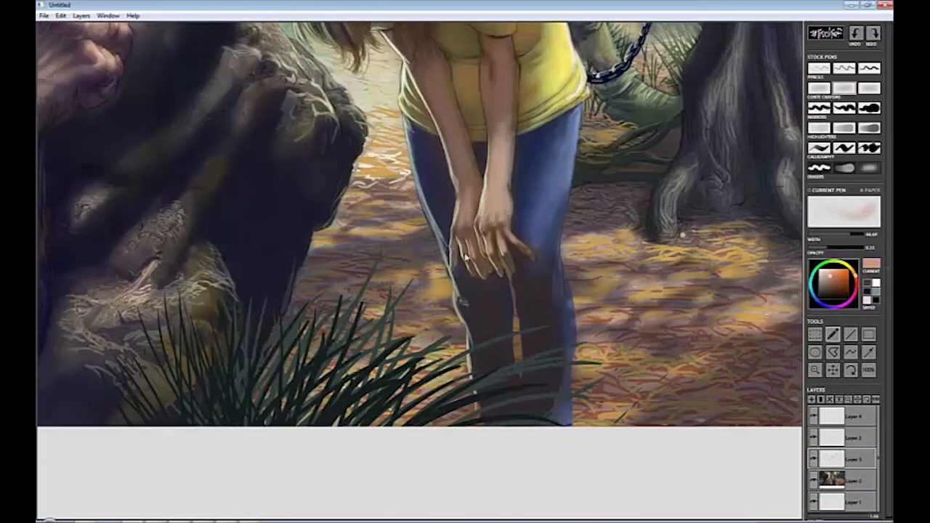
left_click(485, 282, "alt")
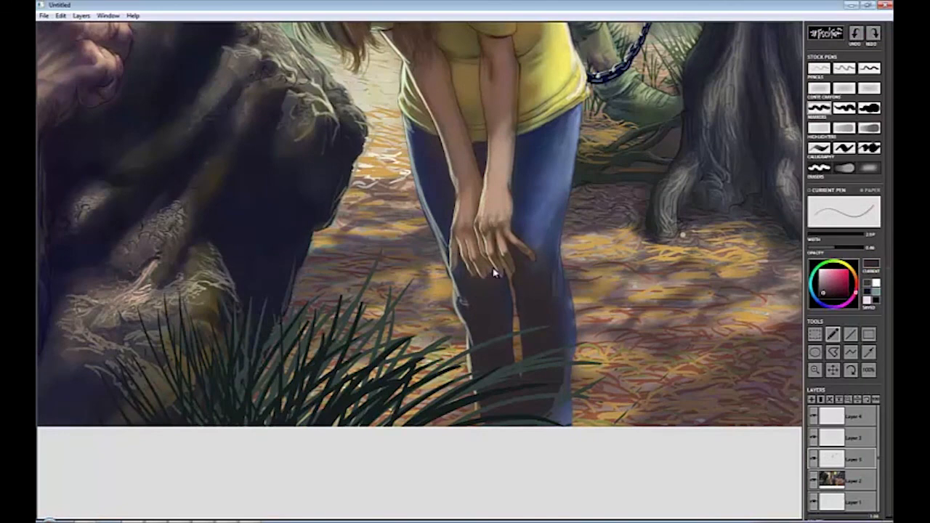
left_click(505, 269, "alt")
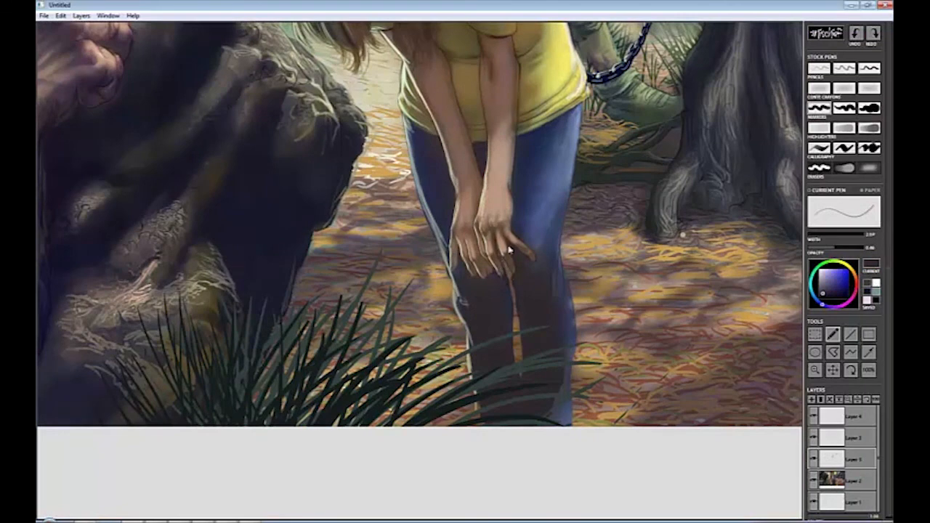
left_click(497, 207, "alt")
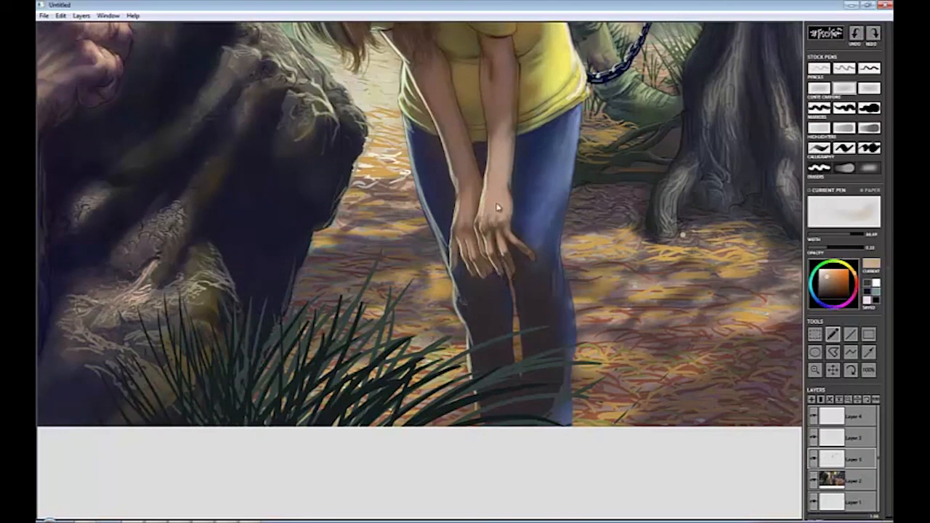
left_click(517, 244, "alt")
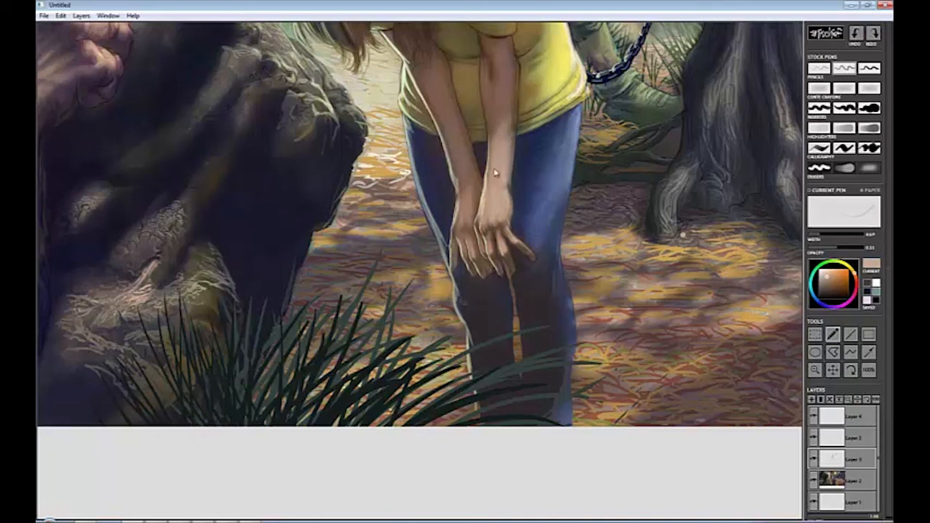
left_click(468, 230, "alt")
Blend sampled warm orange skin tones over the girl's knuckles and fingers with a soft crayon.
scroll(483, 160, "up", 3)
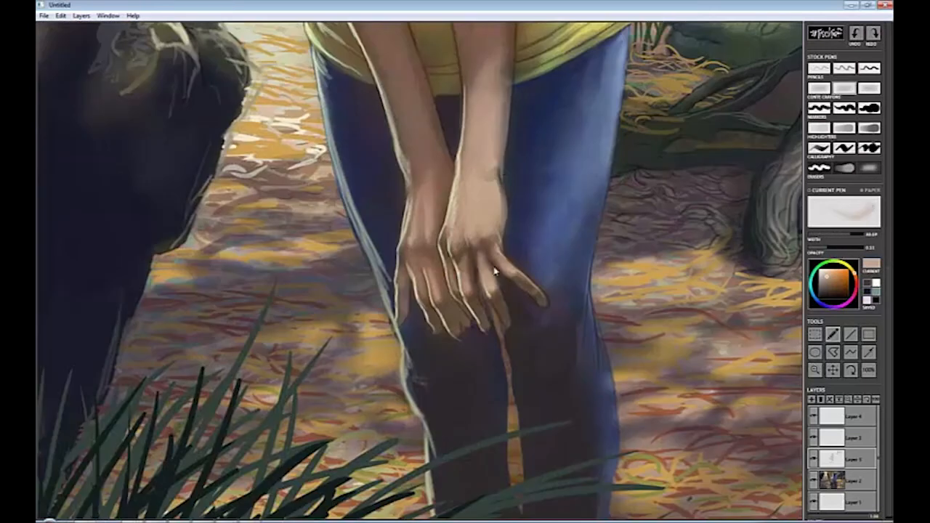
left_click(510, 247, "alt")
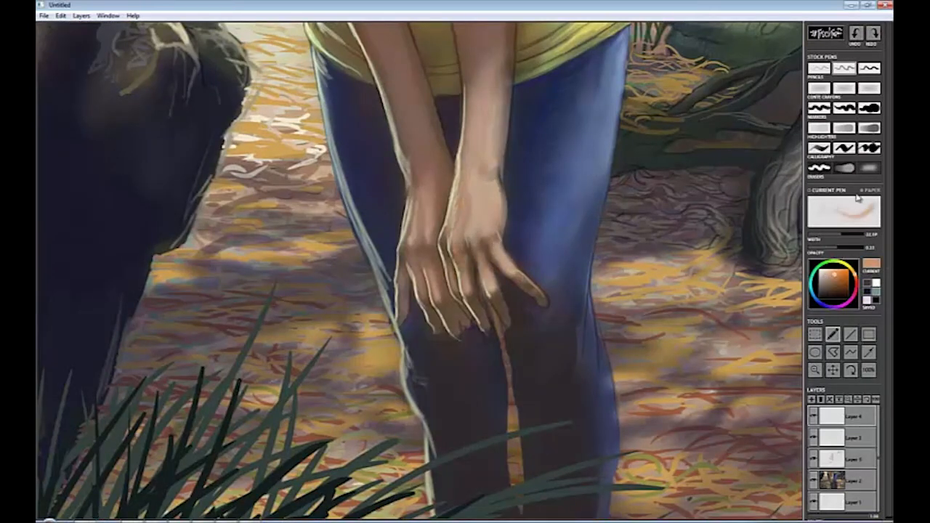
left_click(504, 247, "alt")
left_click(845, 125)
left_click(838, 297)
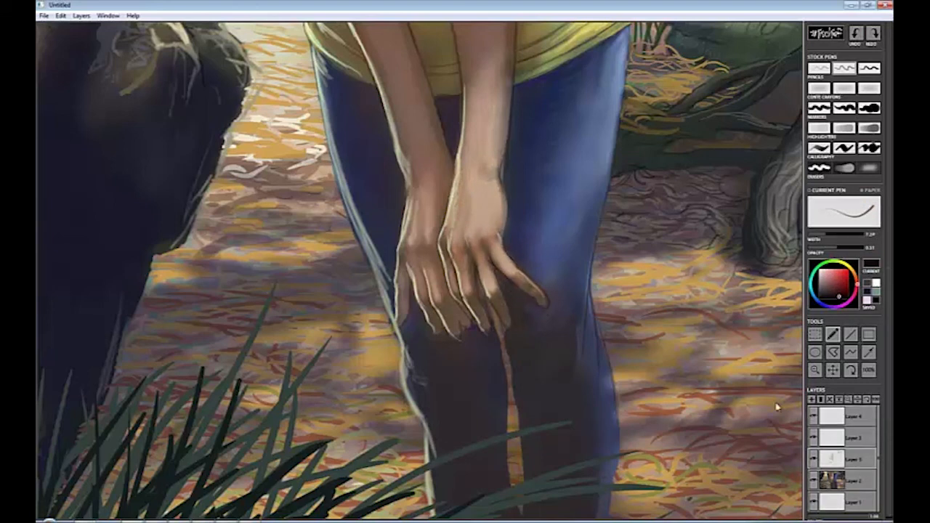
Reshape the girl's thumb tip with sampled jeans and skin tones, using a fine pencil.
left_click(503, 227, "alt")
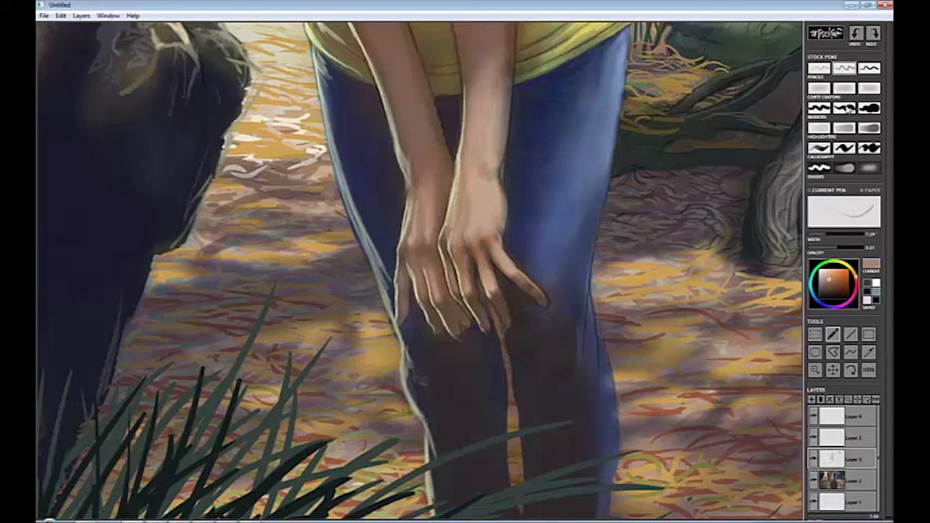
left_click(555, 309, "alt")
left_click(543, 301, "alt")
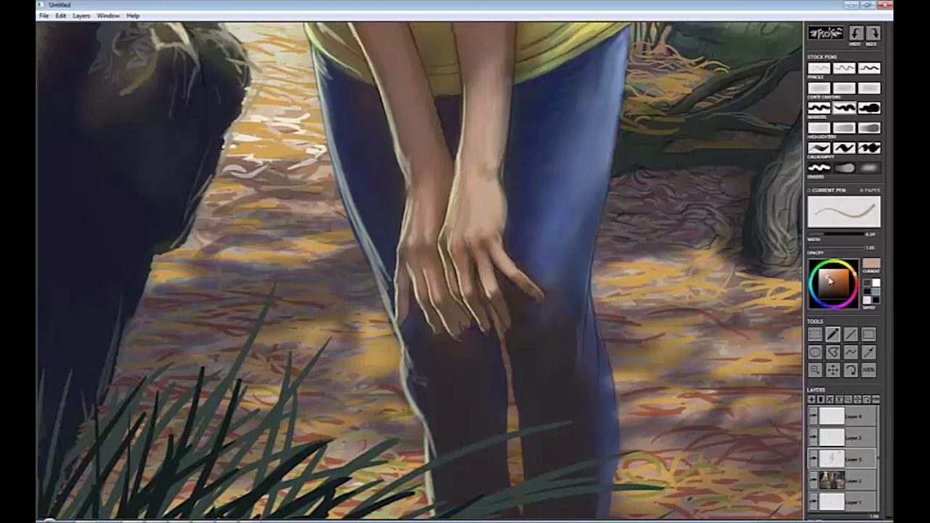
left_click_drag(528, 293, 539, 295)
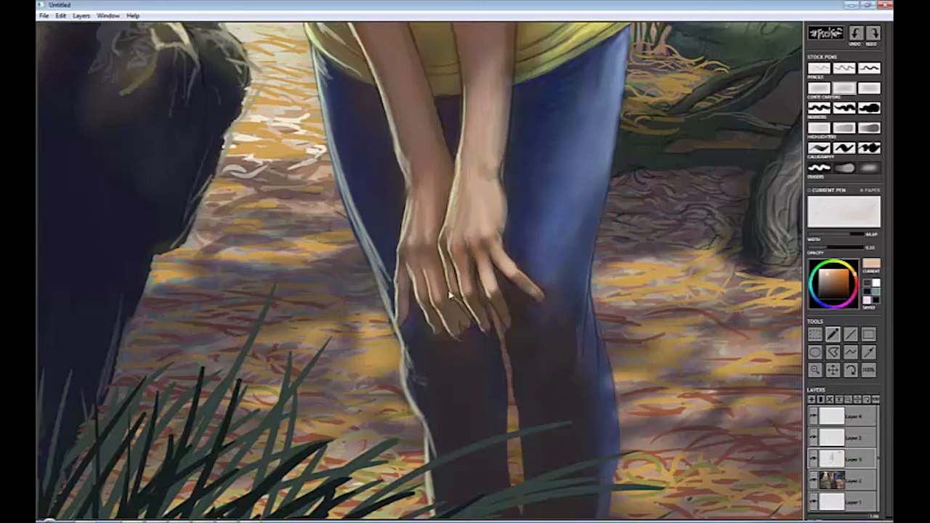
Brighten the girl's fingers, back of the hand and wrist with a sampled pale peach crayon.
left_click_drag(462, 271, 471, 290)
left_click(478, 225, "alt")
left_click_drag(458, 215, 455, 243)
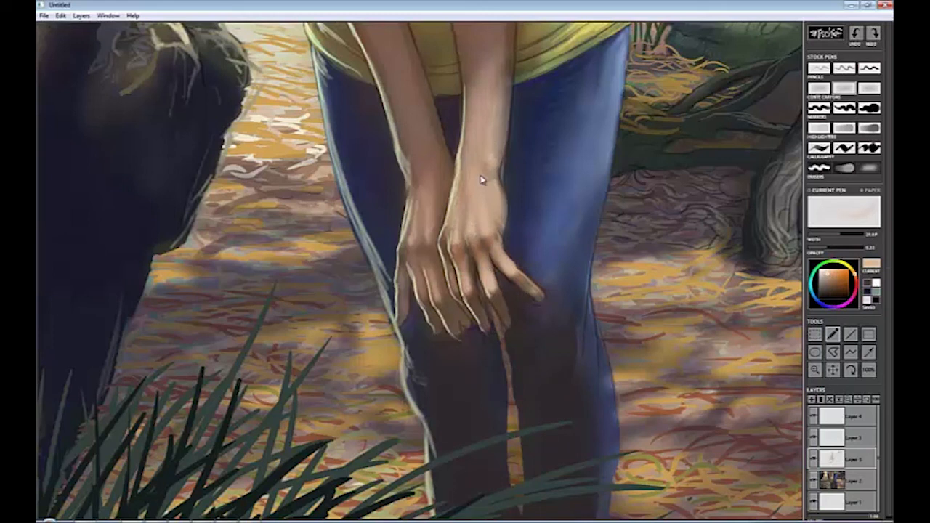
left_click(847, 109)
mouse_move(481, 129)
left_mouse_down()
mouse_move(488, 79)
mouse_move(488, 166)
left_mouse_up()
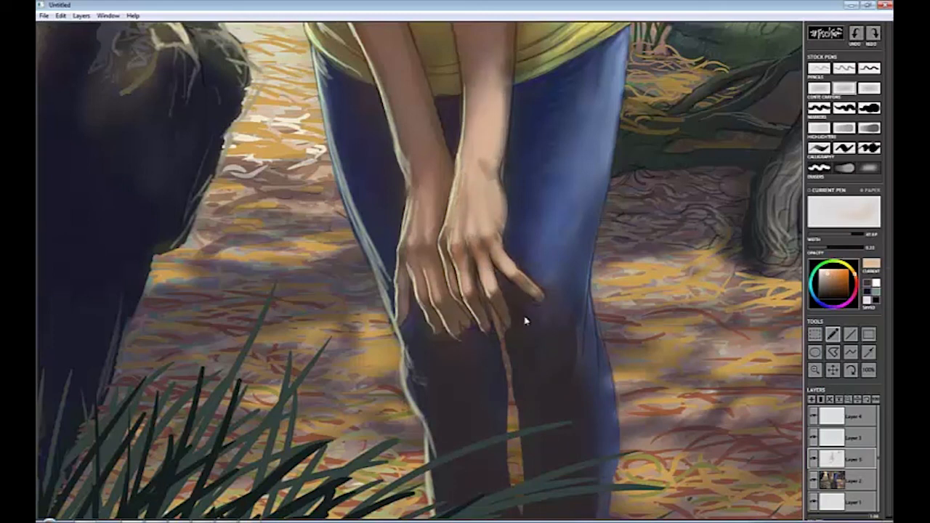
Glaze a sampled brown lightly over the girl's hands with a highlighter.
scroll(526, 320, "down", 5)
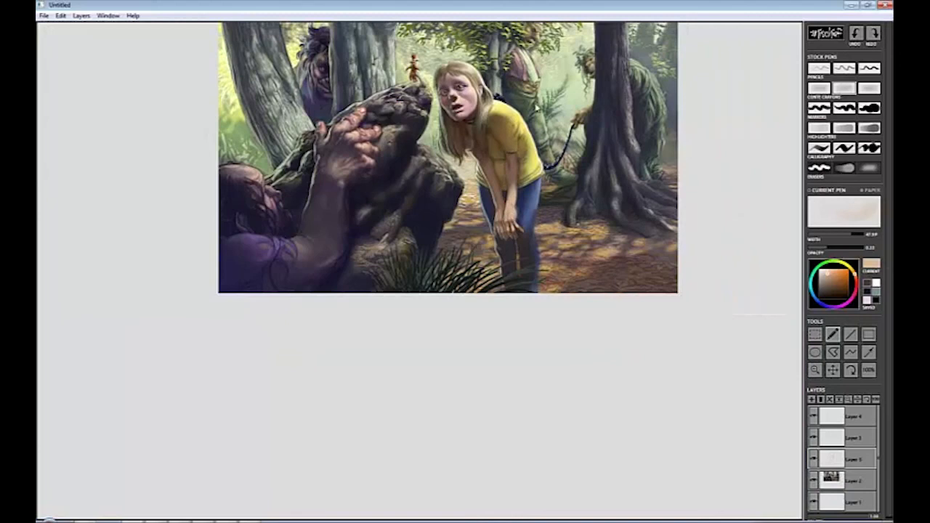
left_click(819, 128)
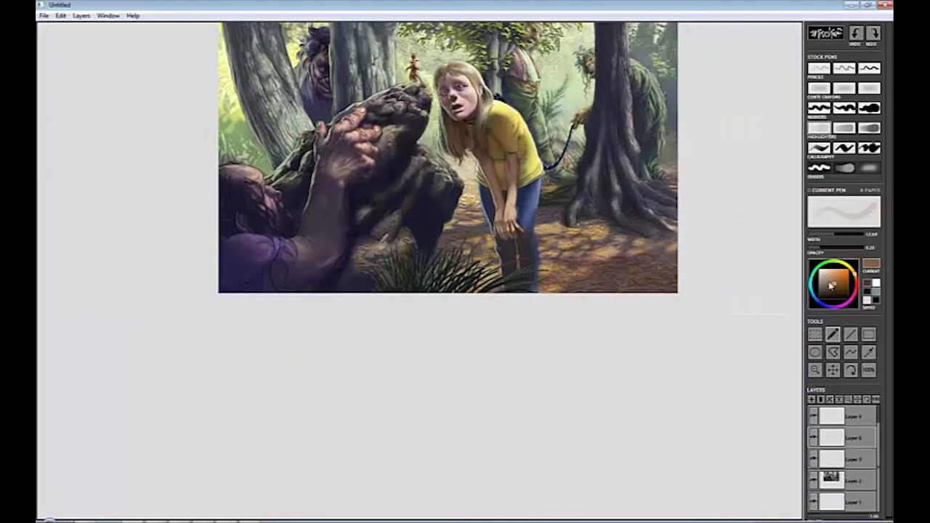
left_click(512, 233, "alt")
left_click_drag(507, 212, 502, 226)
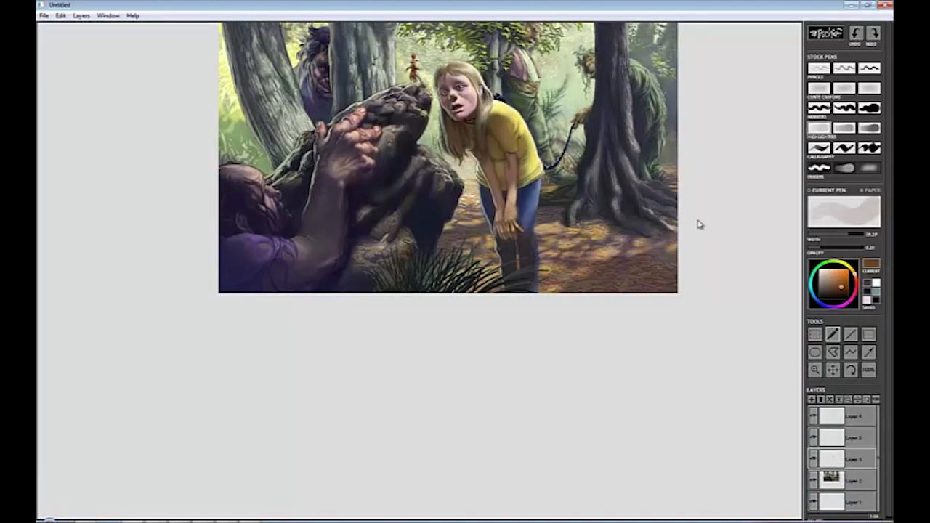
Deepen the shadows on the girl's hands and fingers with a reddish-brown highlighter glaze, softening it with the eraser.
scroll(633, 176, "up", 5)
key("e")
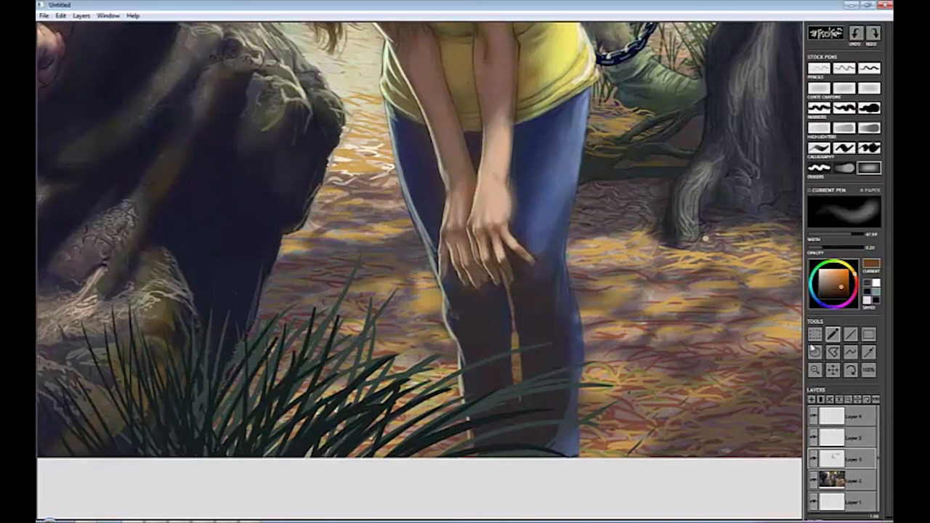
key("e")
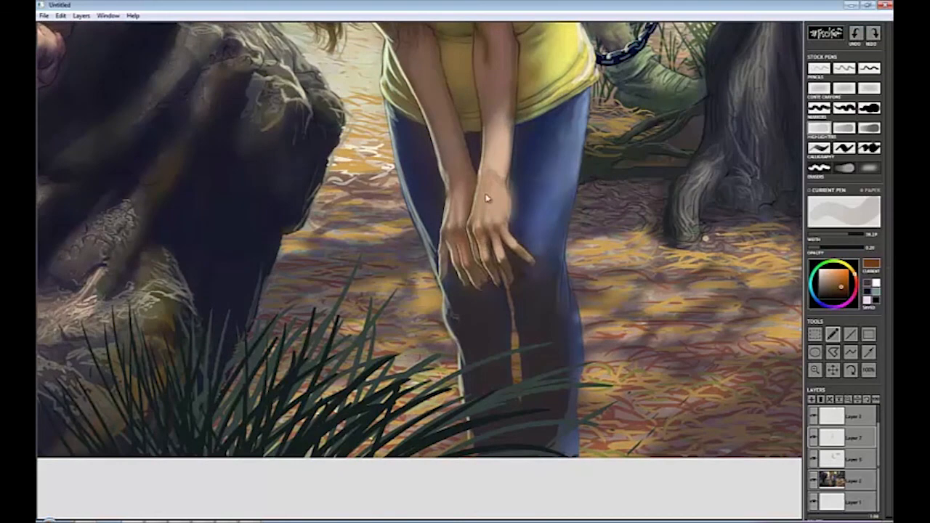
key("e")
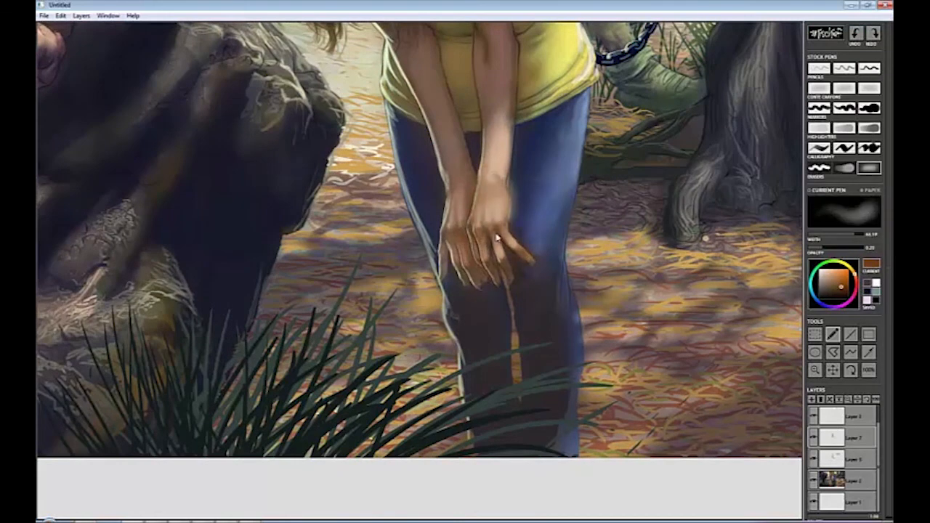
key("e")
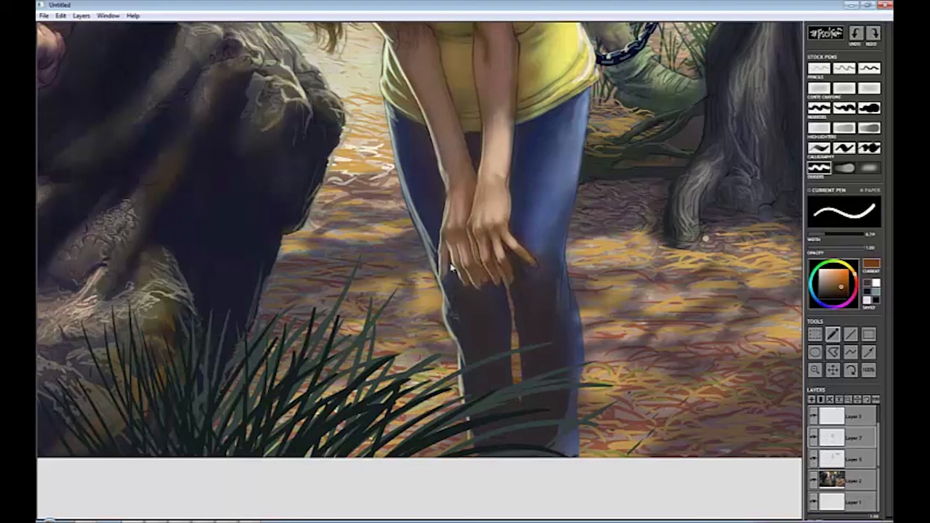
Tidy the edges of the girl's fingers with sampled dark and blue tones, trimming overlaps with the hard eraser.
key("e")
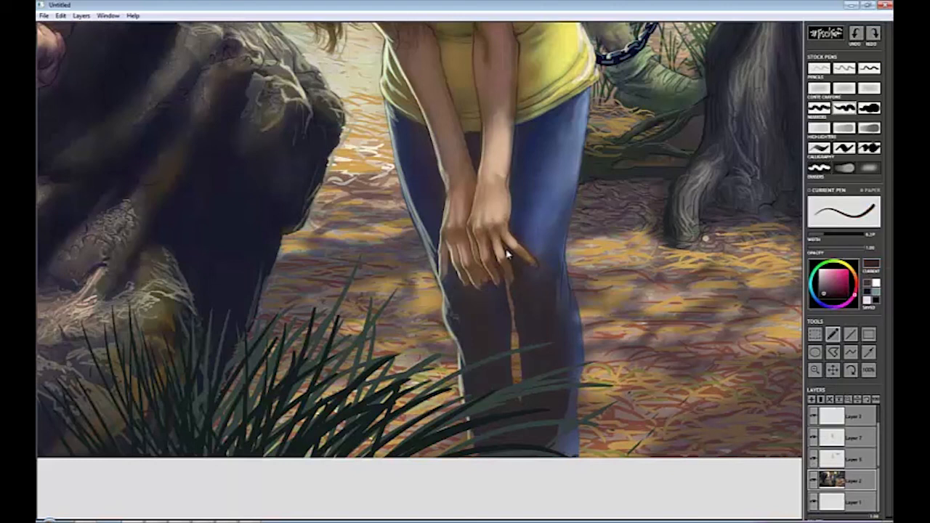
key("e")
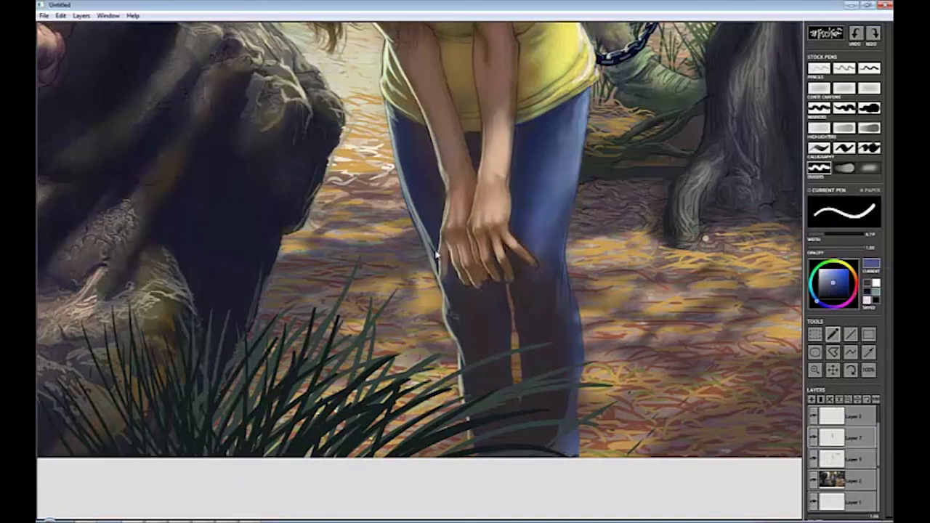
left_click(842, 465)
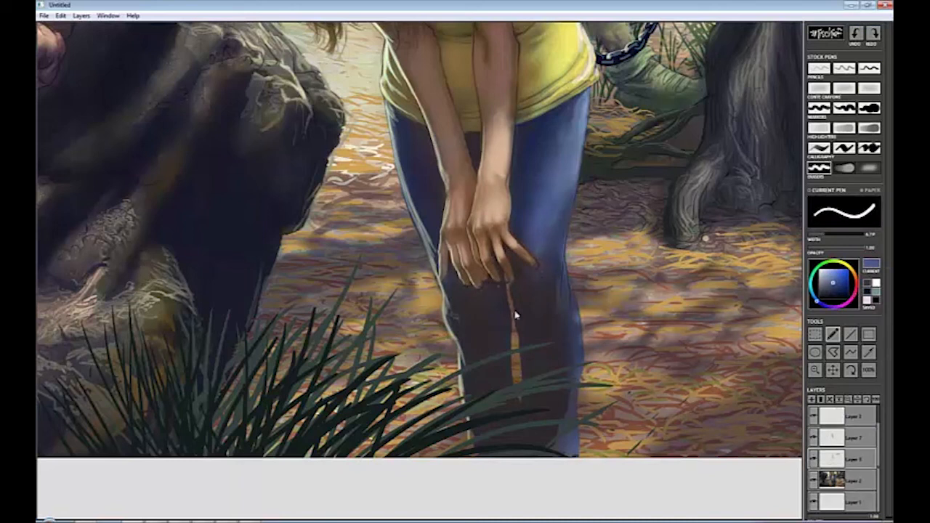
Paint over the pale dot beside the tree root with sampled ground colours, using a fine pencil.
key("e")
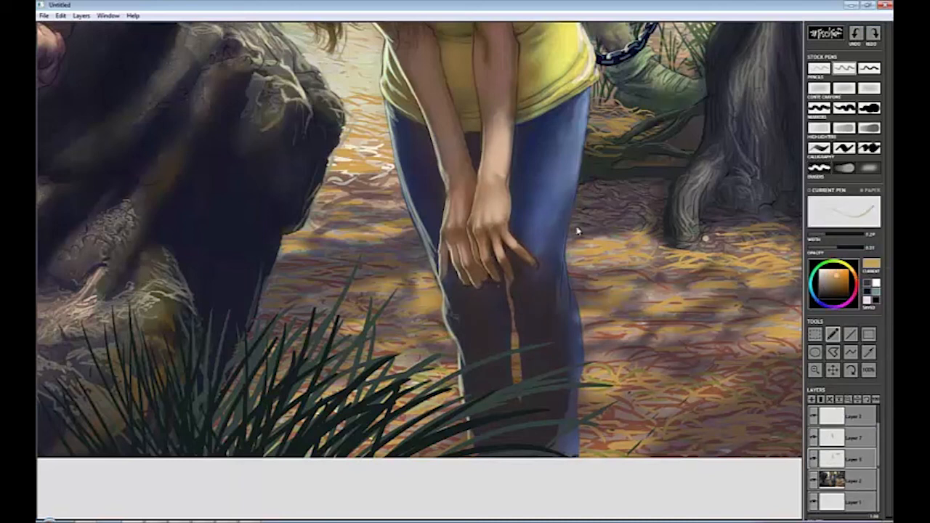
left_click(701, 245, "alt")
left_click(708, 245, "alt")
left_click(710, 255, "alt")
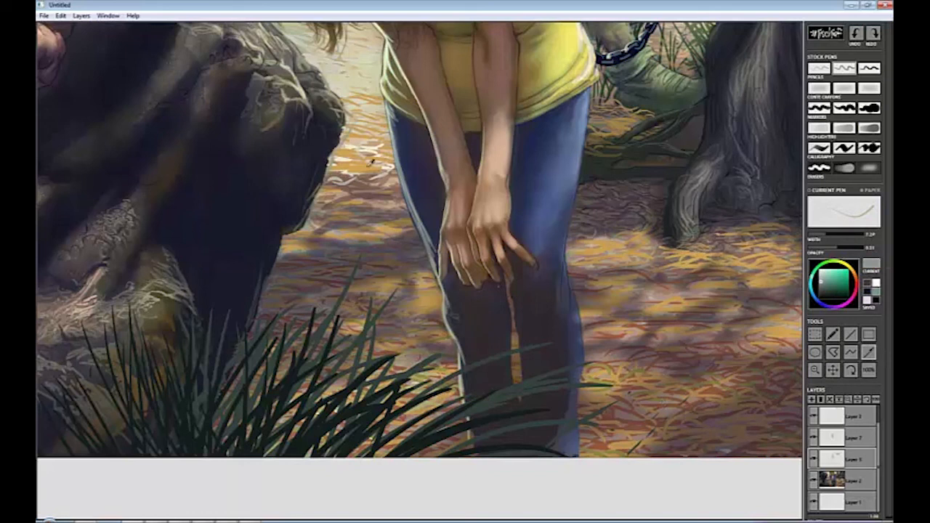
Draw thin upright grass blades in sampled ochre and cream on the sunlit ground on both sides of the girl's legs.
left_click(372, 162, "alt")
left_click(331, 168, "alt")
left_click(347, 113, "alt")
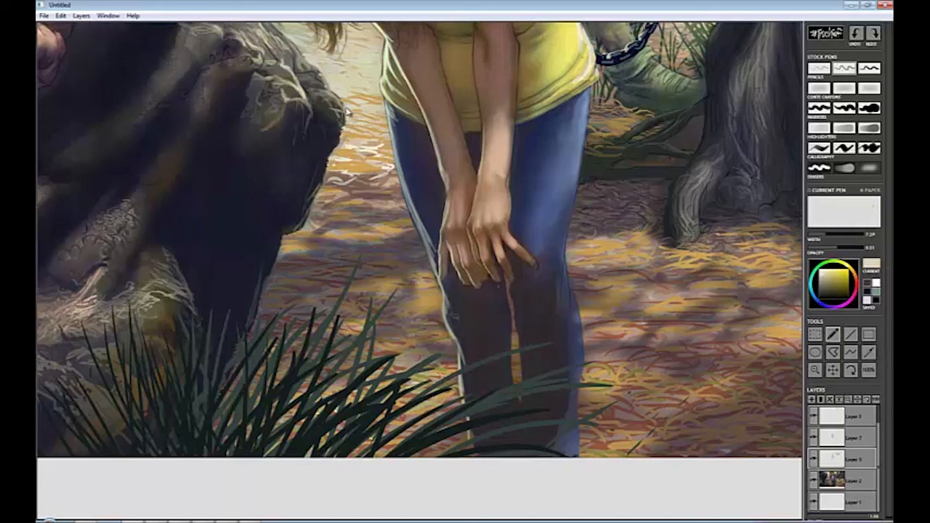
left_click(349, 181, "alt")
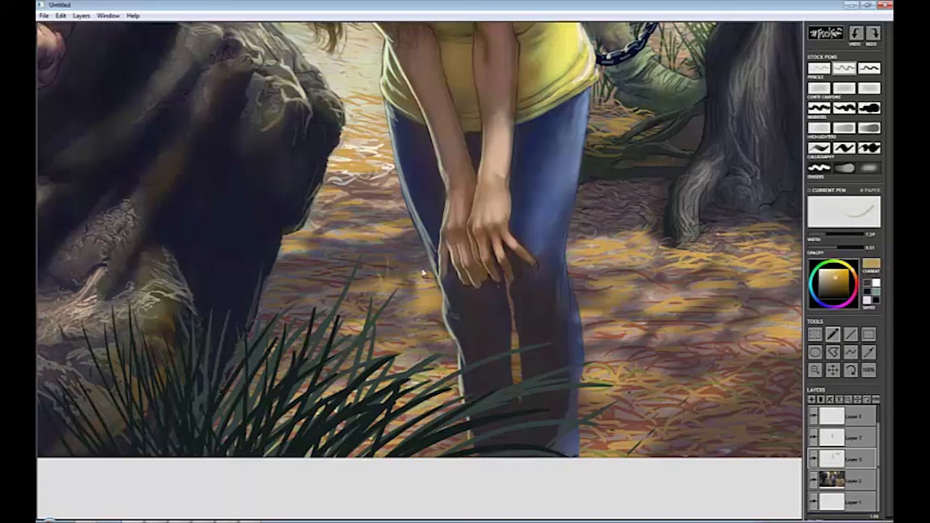
left_click(606, 255, "alt")
left_click_drag(610, 237, 608, 211)
left_click_drag(374, 231, 372, 205)
left_click(341, 177, "alt")
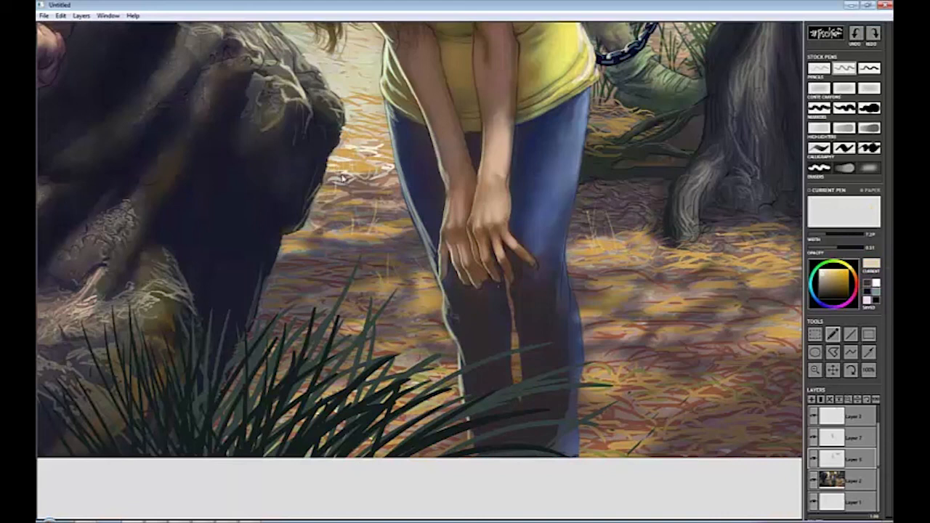
left_click(393, 168, "alt")
left_click_drag(619, 225, 625, 256)
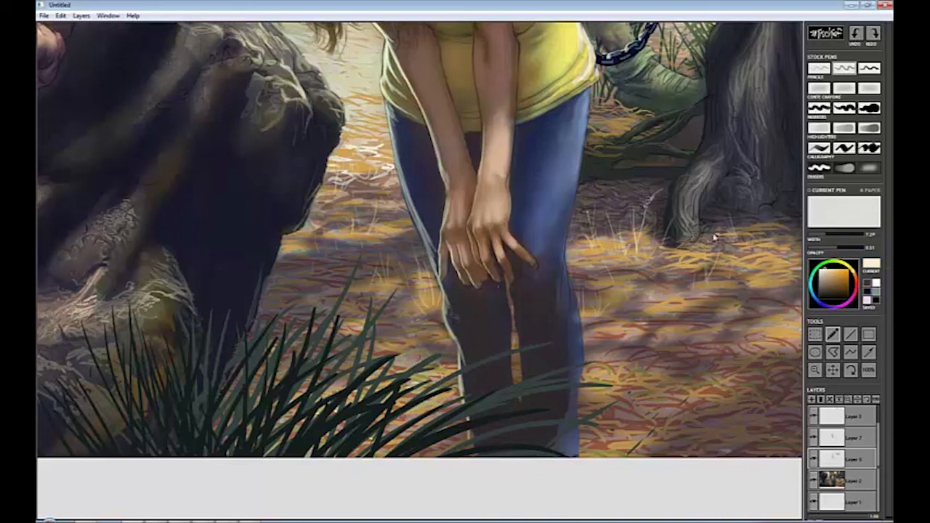
Draw taller pale yellow dry grass blades on the foreground leaf litter beside the girl's lower legs.
scroll(589, 184, "down", 5)
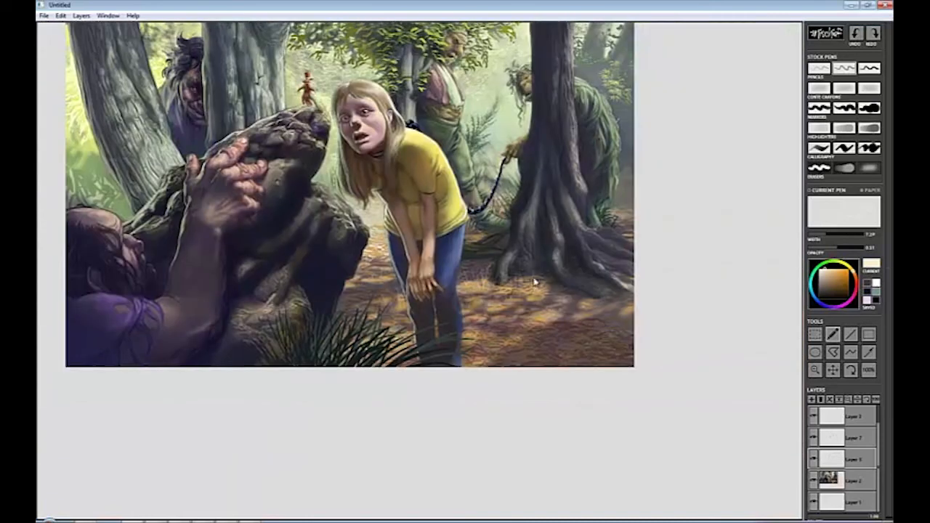
left_click_drag(495, 353, 499, 333)
mouse_move(474, 345)
left_mouse_down()
mouse_move(470, 310)
mouse_move(482, 311)
left_mouse_up()
mouse_move(505, 340)
left_mouse_down()
mouse_move(501, 321)
mouse_move(512, 331)
left_mouse_up()
left_click(485, 367, "alt")
mouse_move(534, 367)
left_mouse_down()
mouse_move(533, 322)
mouse_move(519, 317)
left_mouse_up()
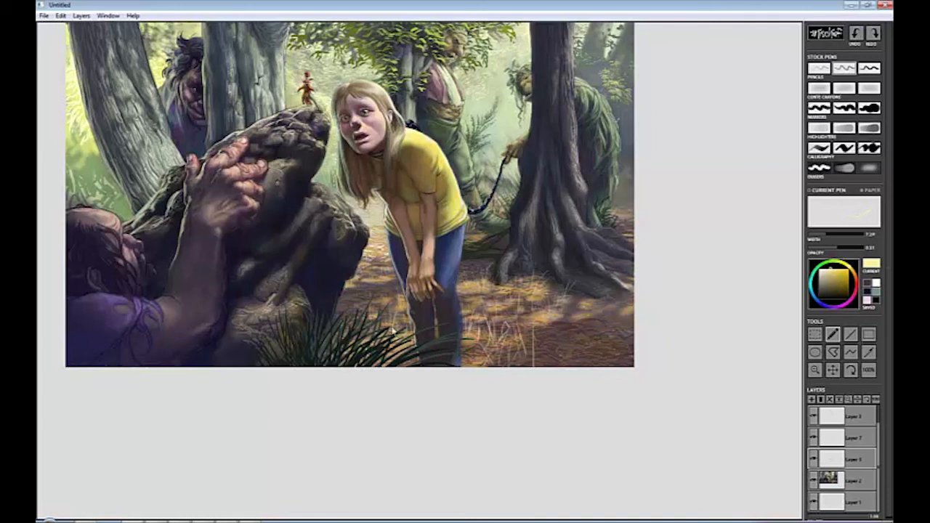
Add olive-yellow grass strokes near the large tree's roots and fade the dry grass with the soft eraser.
left_click(532, 331, "alt")
left_click(571, 311, "alt")
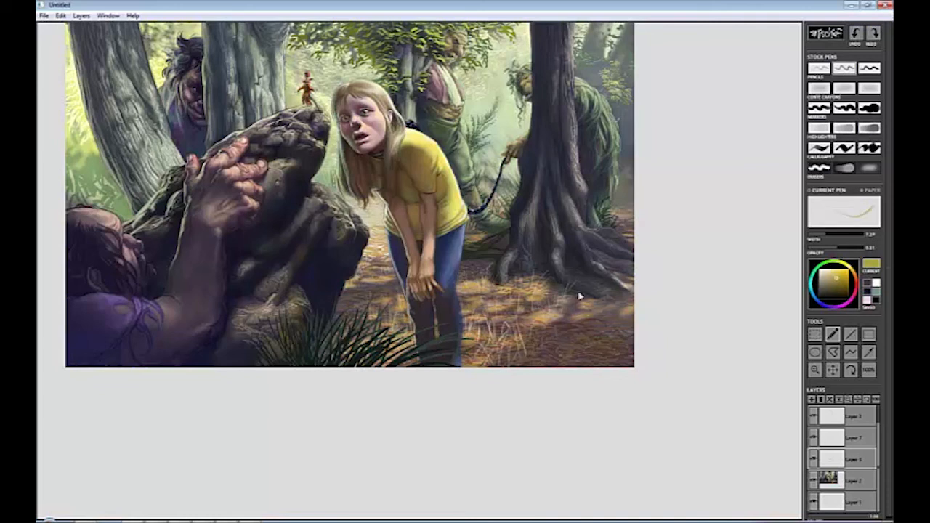
key("e")
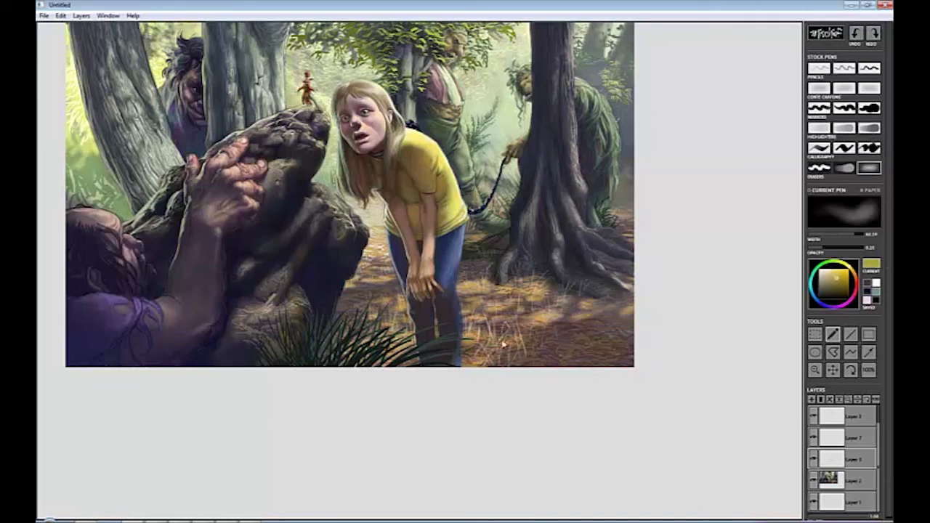
mouse_move(548, 206)
left_mouse_down()
mouse_move(634, 317)
mouse_move(618, 322)
left_mouse_up()
key("e")
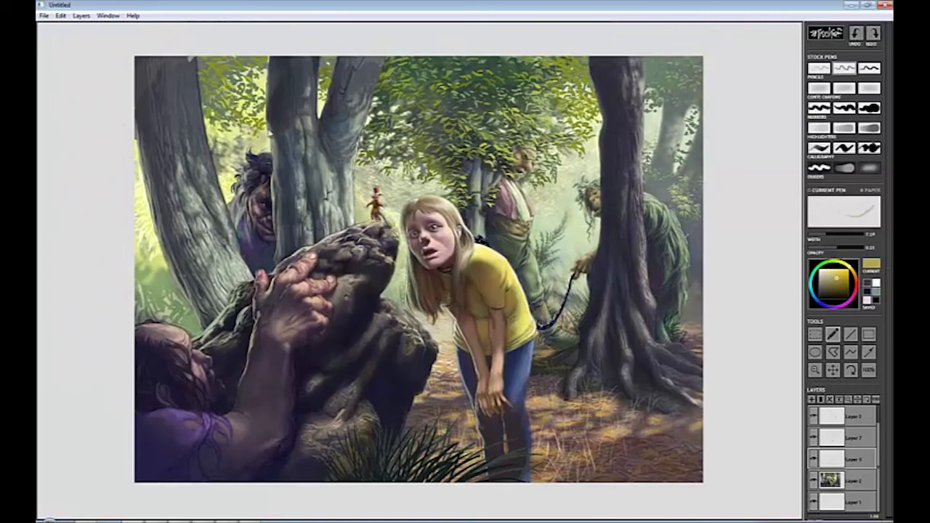
Paint fine strokes in sampled tree colours along the middle trunk's edge beside the lurking troll's face.
left_click(280, 98, "alt")
scroll(273, 171, "up", 3)
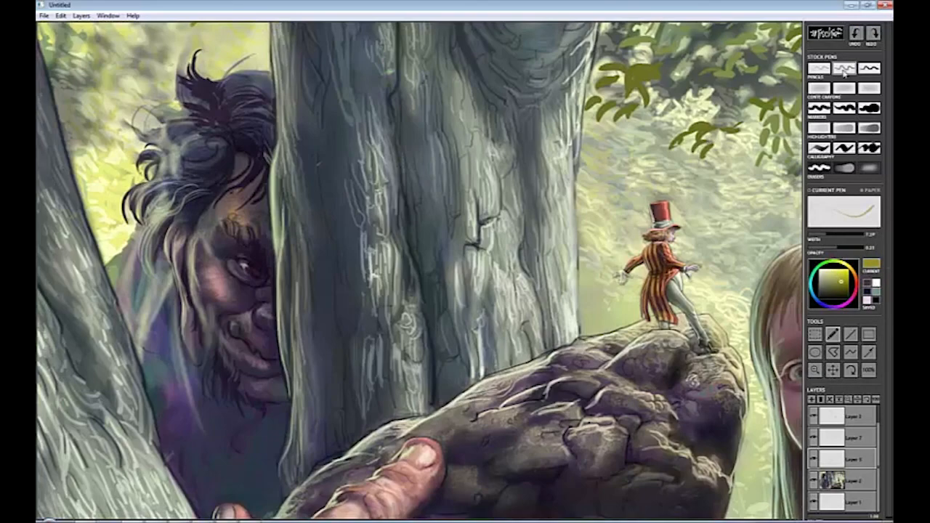
mouse_move(275, 172)
left_mouse_down()
mouse_move(285, 335)
mouse_move(279, 240)
left_mouse_up()
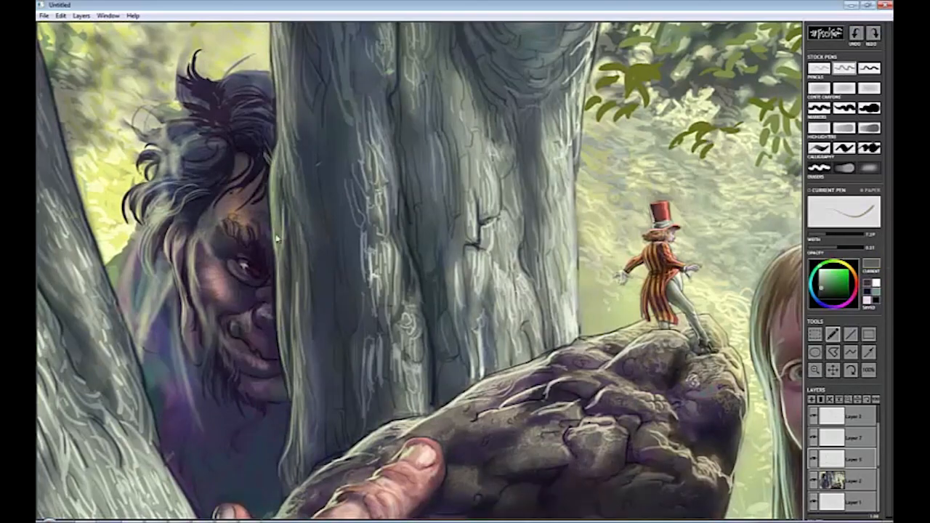
Add pale grey-green strands to the lurking troll's hair and touch up the edge of the adjoining tree trunk.
left_click(156, 174, "alt")
left_click_drag(145, 174, 156, 152)
left_click_drag(225, 139, 195, 164)
mouse_move(243, 167)
left_mouse_down()
mouse_move(211, 181)
mouse_move(213, 199)
left_mouse_up()
left_click_drag(160, 160, 147, 182)
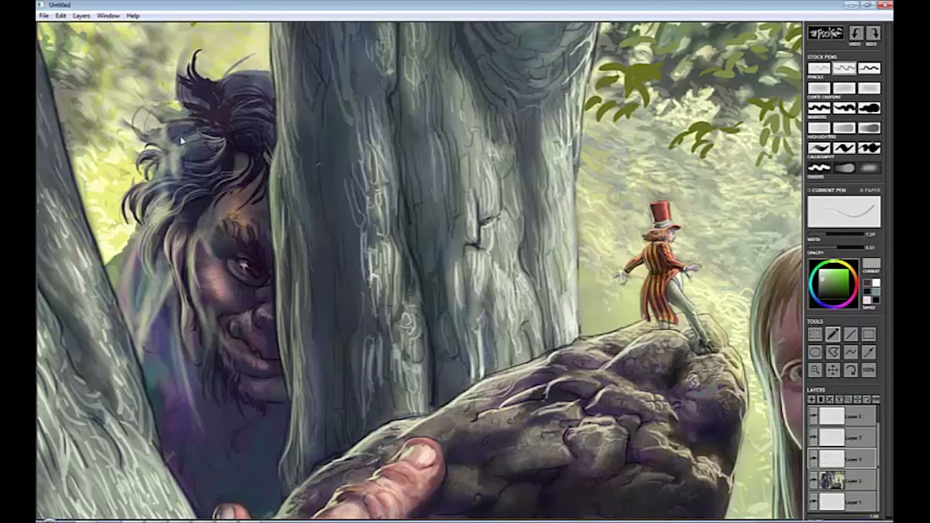
left_click_drag(189, 127, 169, 145)
left_click_drag(285, 147, 289, 234)
left_click_drag(288, 460, 284, 499)
Paint both hands of the small top-hatted man in lilac-pink, with peach highlights and dark contour touches.
key("ctrl+0")
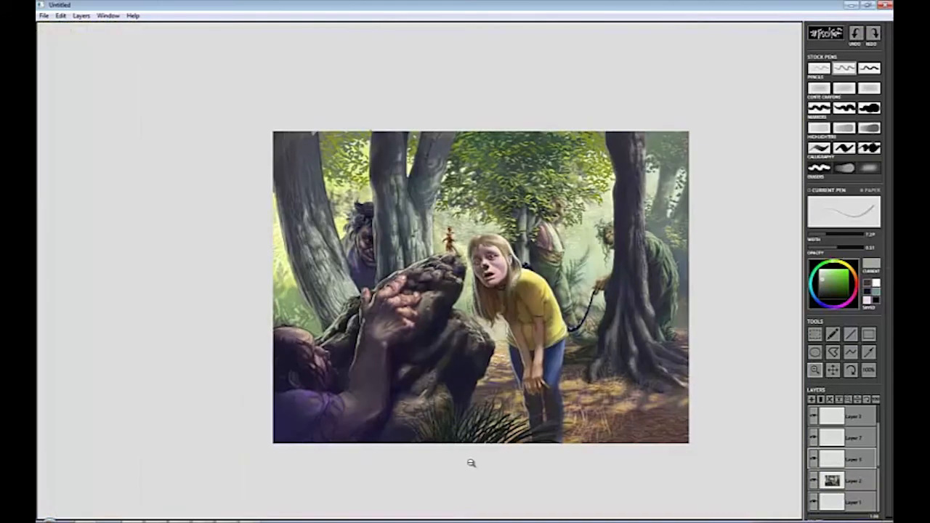
left_click(487, 237)
right_click(234, 380)
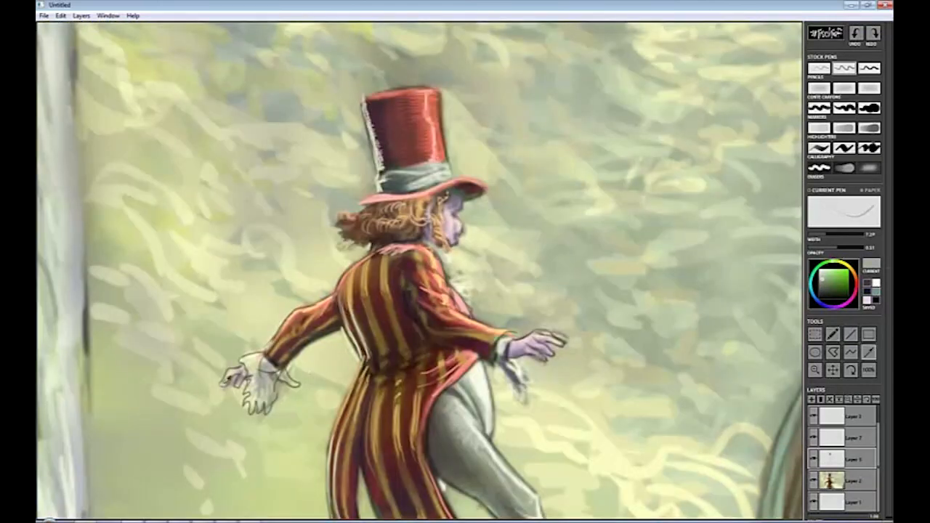
right_click(228, 385)
left_click_drag(234, 379, 247, 372)
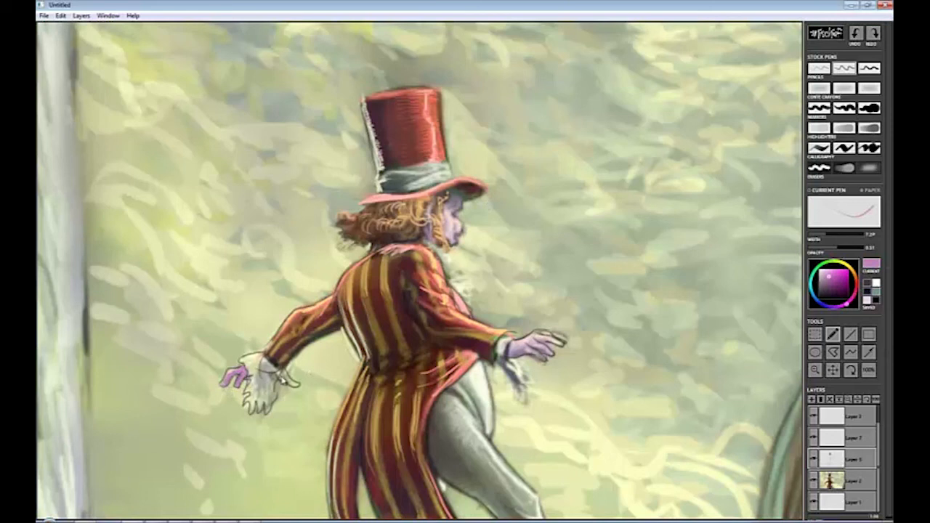
right_click(545, 340)
right_click(556, 341)
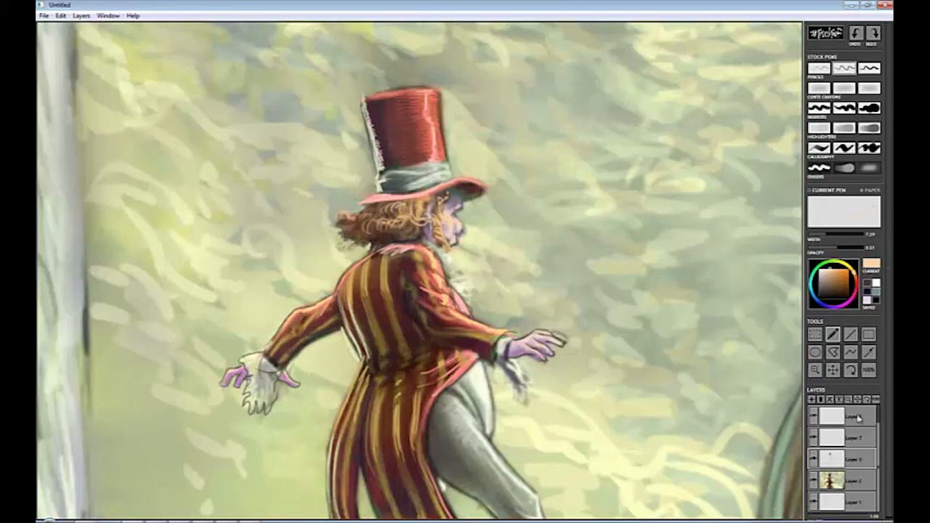
right_click(292, 367)
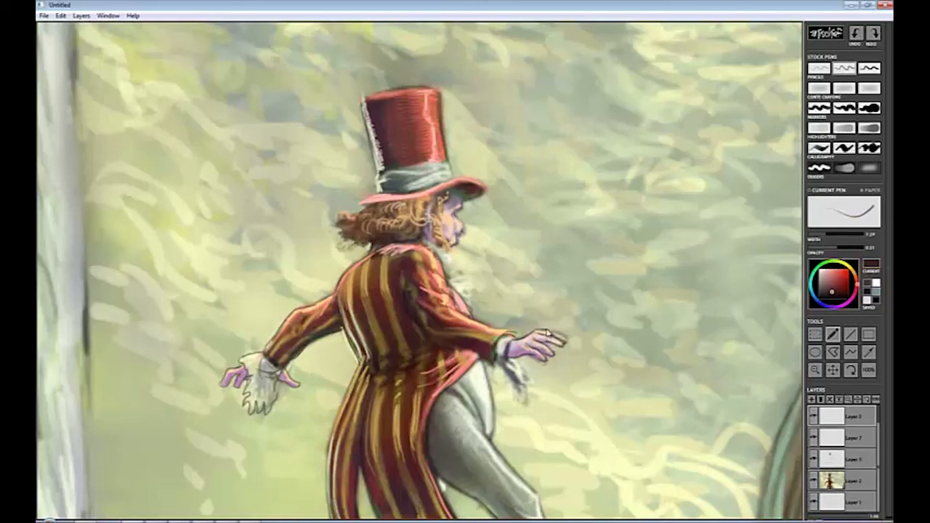
Refine the small man's hair, sideburns, chin and collar with sampled browns and a pale pink.
left_click_drag(450, 252, 440, 263)
left_click(399, 242, "alt")
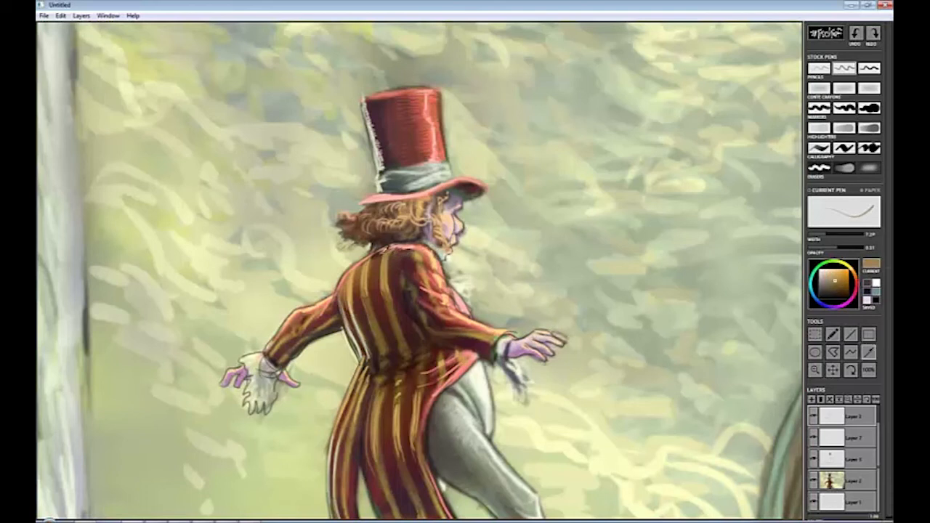
left_click(410, 253, "alt")
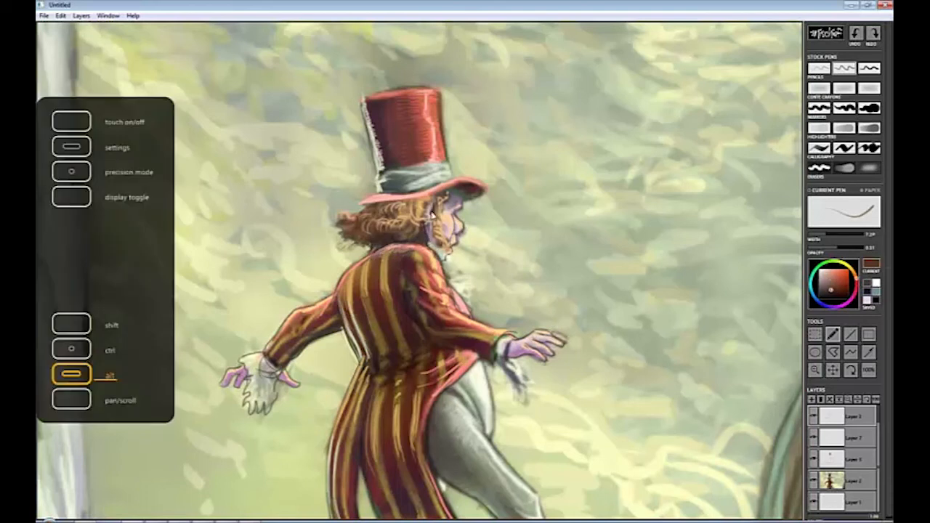
left_click(452, 264, "alt")
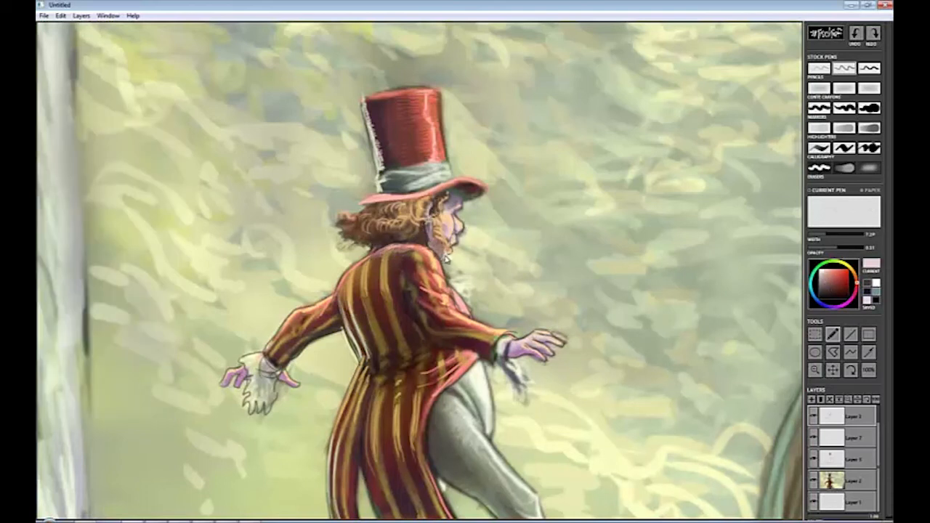
Change the pen width and line the back edge of the red top hat in dark red.
left_click(827, 234)
left_click(834, 293)
mouse_move(361, 98)
left_mouse_down()
mouse_move(436, 89)
mouse_move(377, 187)
left_mouse_up()
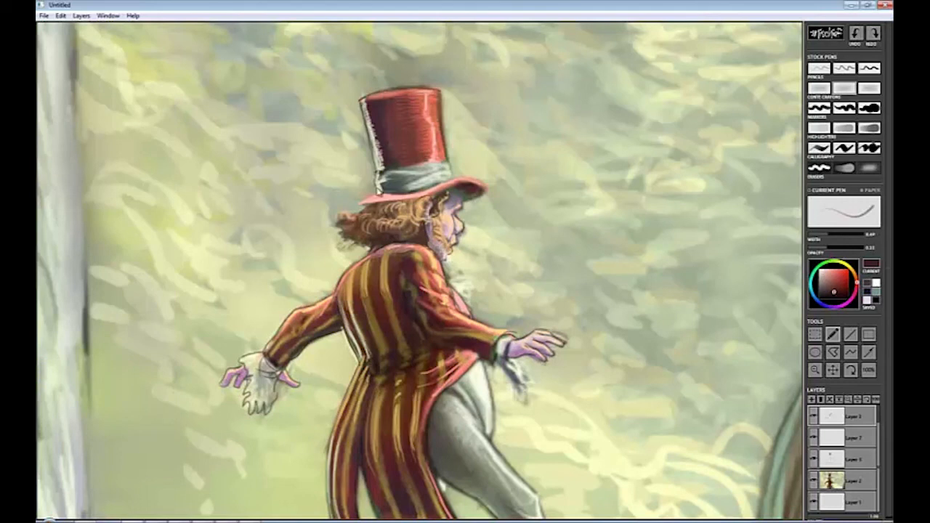
Paint sampled golden-yellow stripes along both sleeves of the small man's red coat.
left_click(274, 359, "alt")
left_click_drag(273, 358, 320, 314)
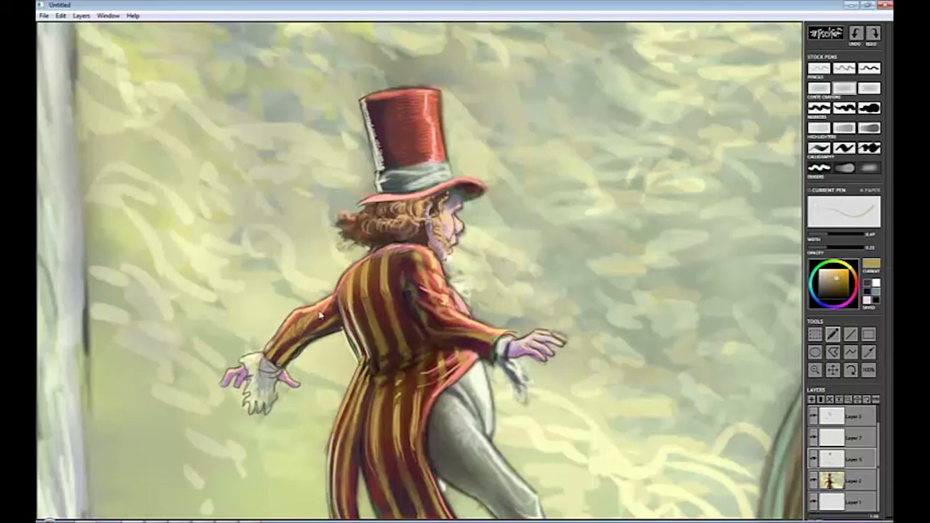
left_click_drag(427, 320, 477, 348)
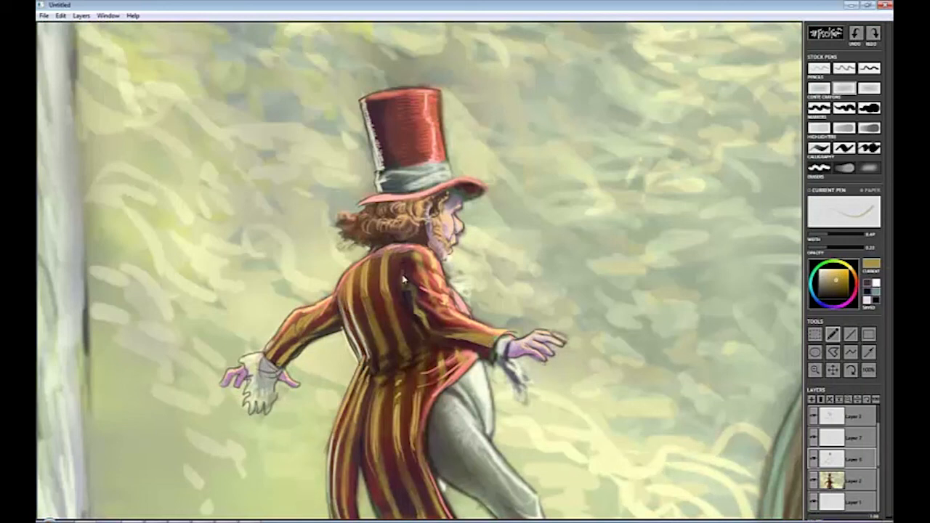
mouse_move(404, 279)
left_mouse_down()
mouse_move(457, 343)
mouse_move(451, 351)
mouse_move(489, 353)
left_mouse_up()
Add pale cream highlights to the shoulder, upper sleeve and front edge of the striped coat.
left_click(436, 266, "alt")
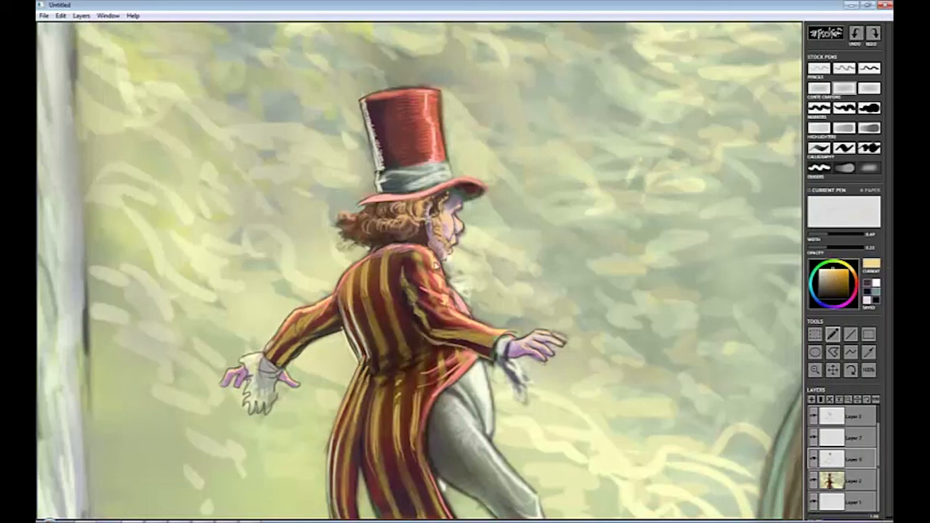
left_click(425, 276, "alt")
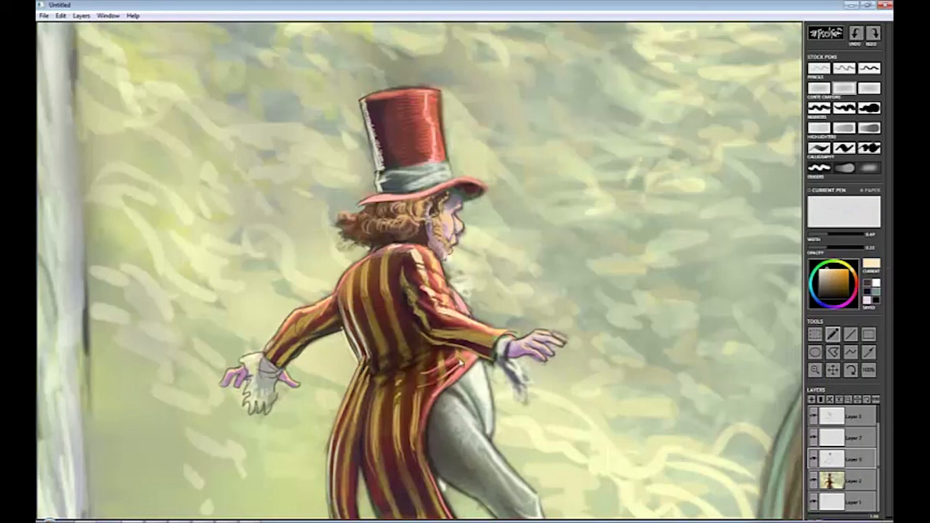
left_click(459, 304, "alt")
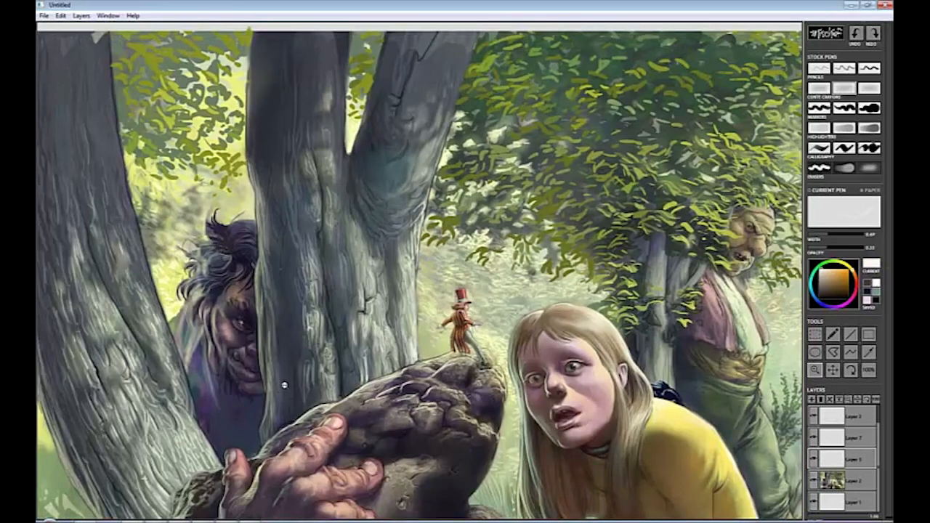
Frame the whole painting without the tool panels and set up a visible-canvas export 10000 pixels wide, continuing to the file-saving stage.
key("ctrl+0")
key("Tab")
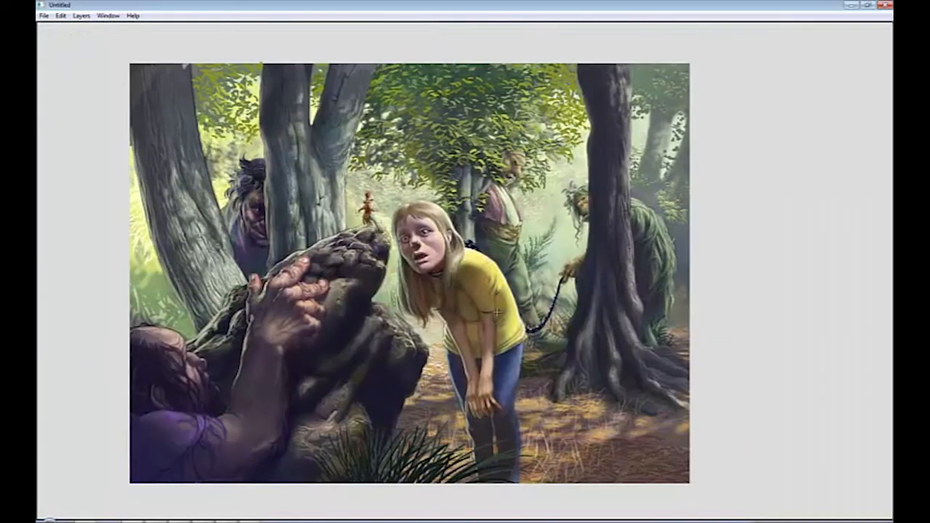
scroll(429, 277, "up", 1)
scroll(429, 277, "up", 2)
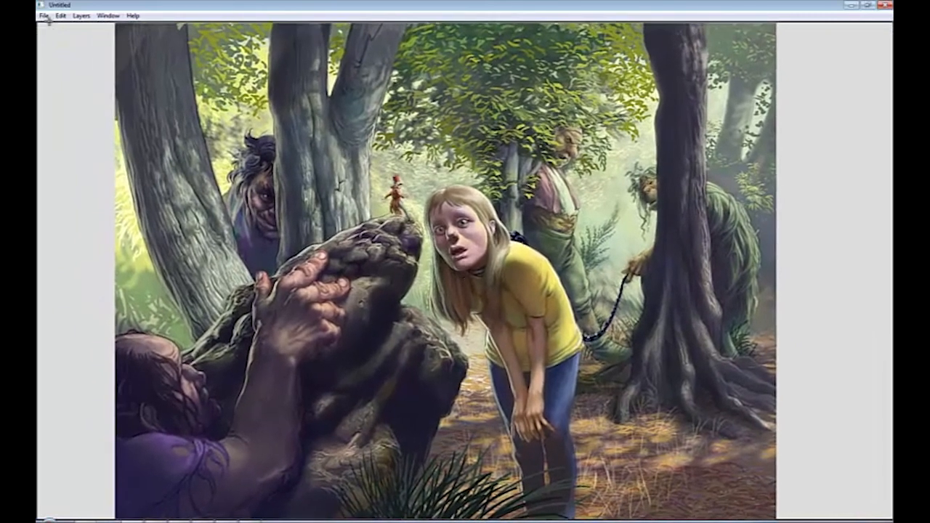
left_click(44, 15)
left_click(84, 118)
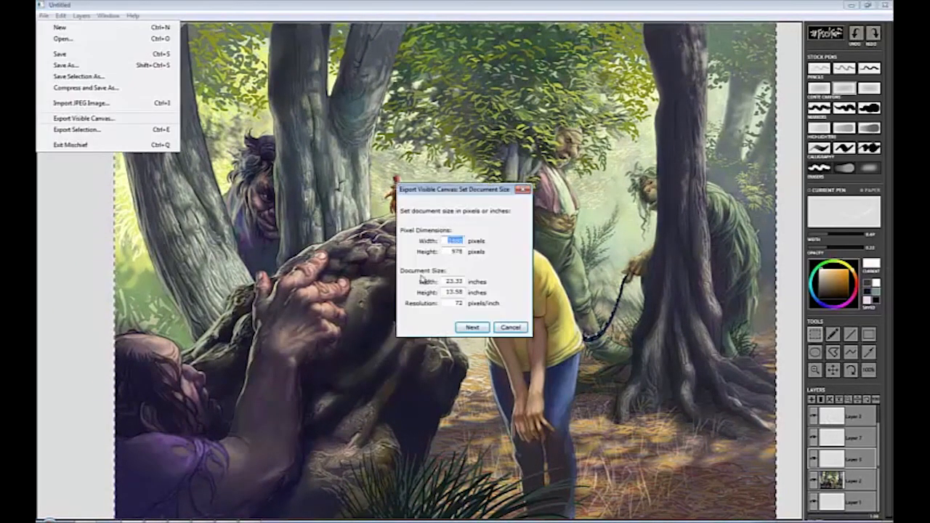
type("10000")
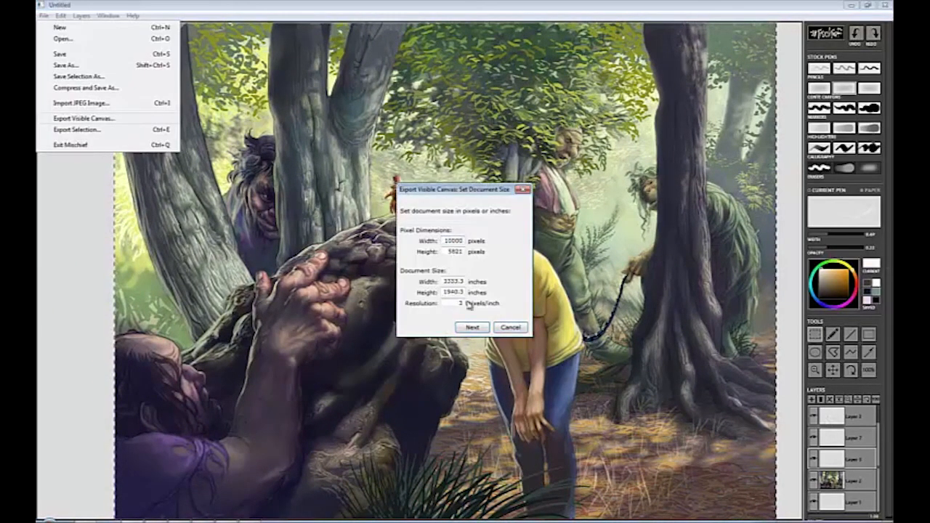
left_click(473, 328)
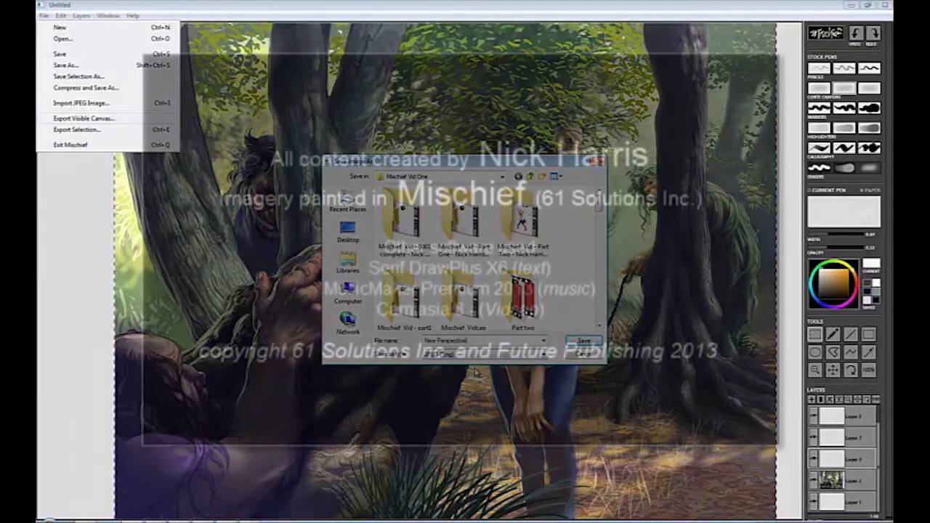